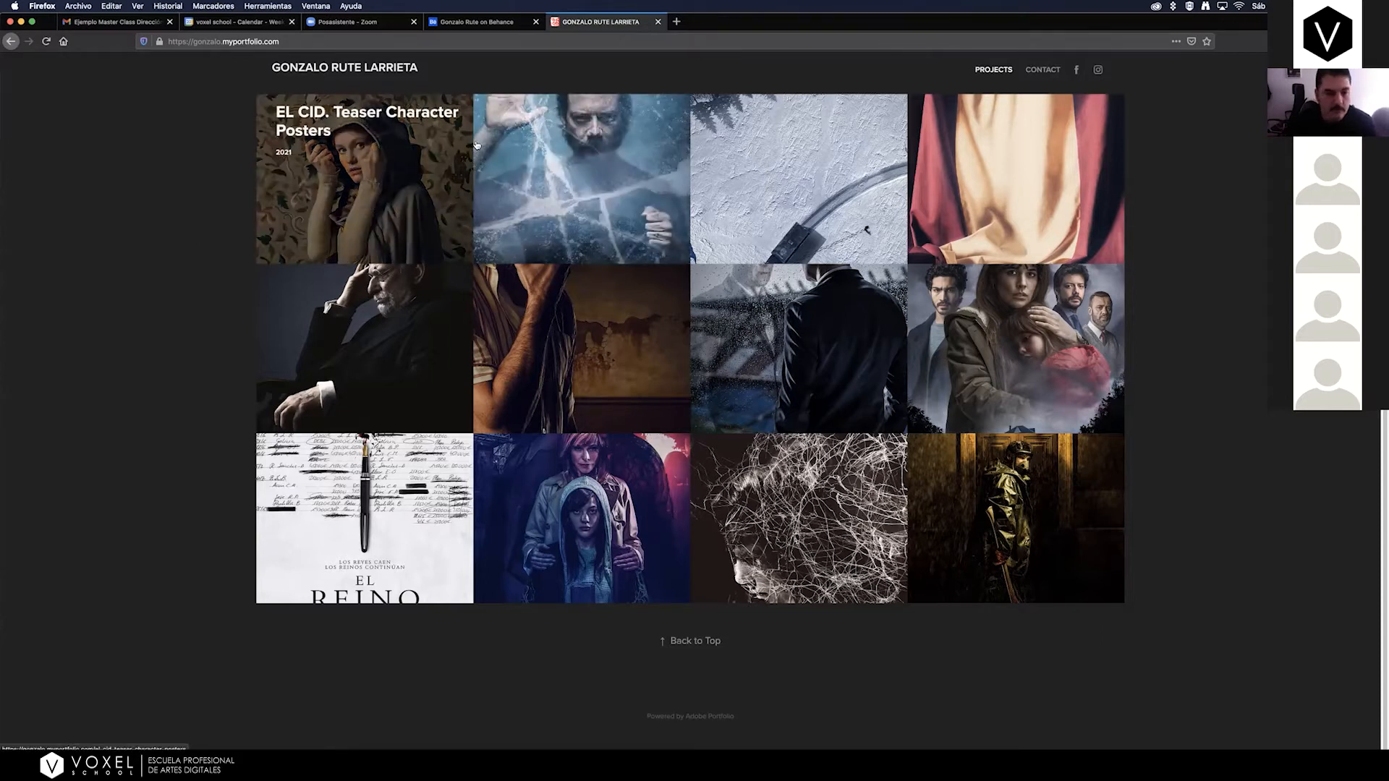
Open the MALASAÑA32 teaser character posters project and examine its posters from the woman on the telephone to the bearded man.
left_click(574, 346)
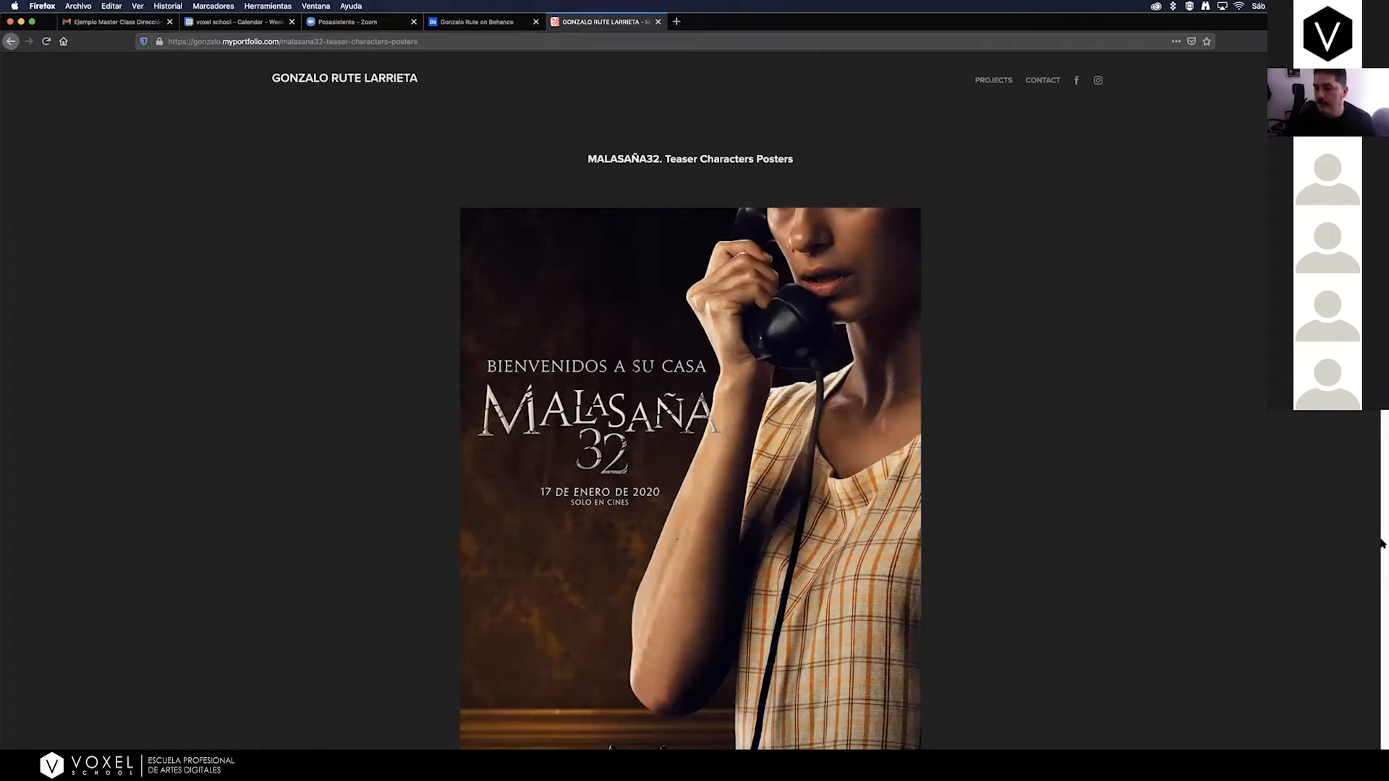
scroll(691, 405, "down", 1)
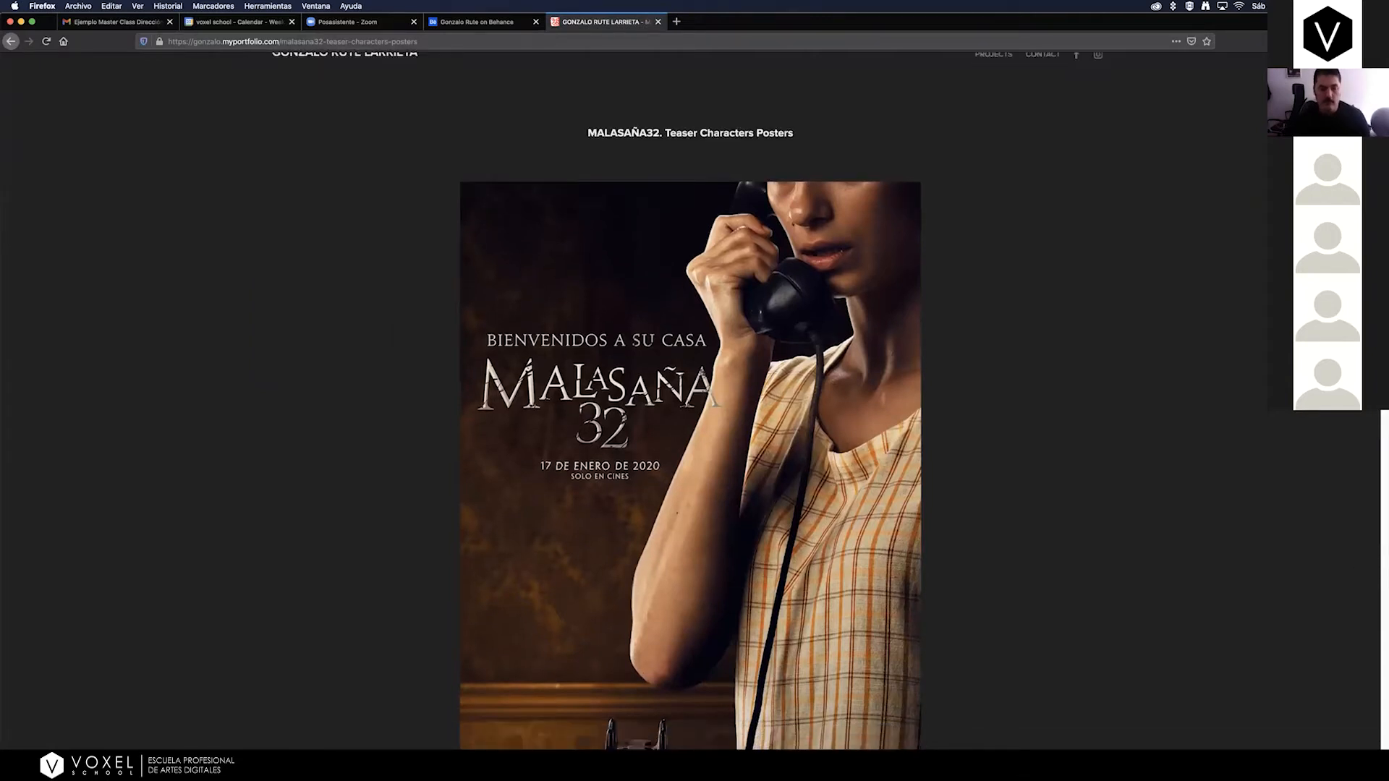
scroll(691, 405, "down", 1)
scroll(691, 405, "down", 1)
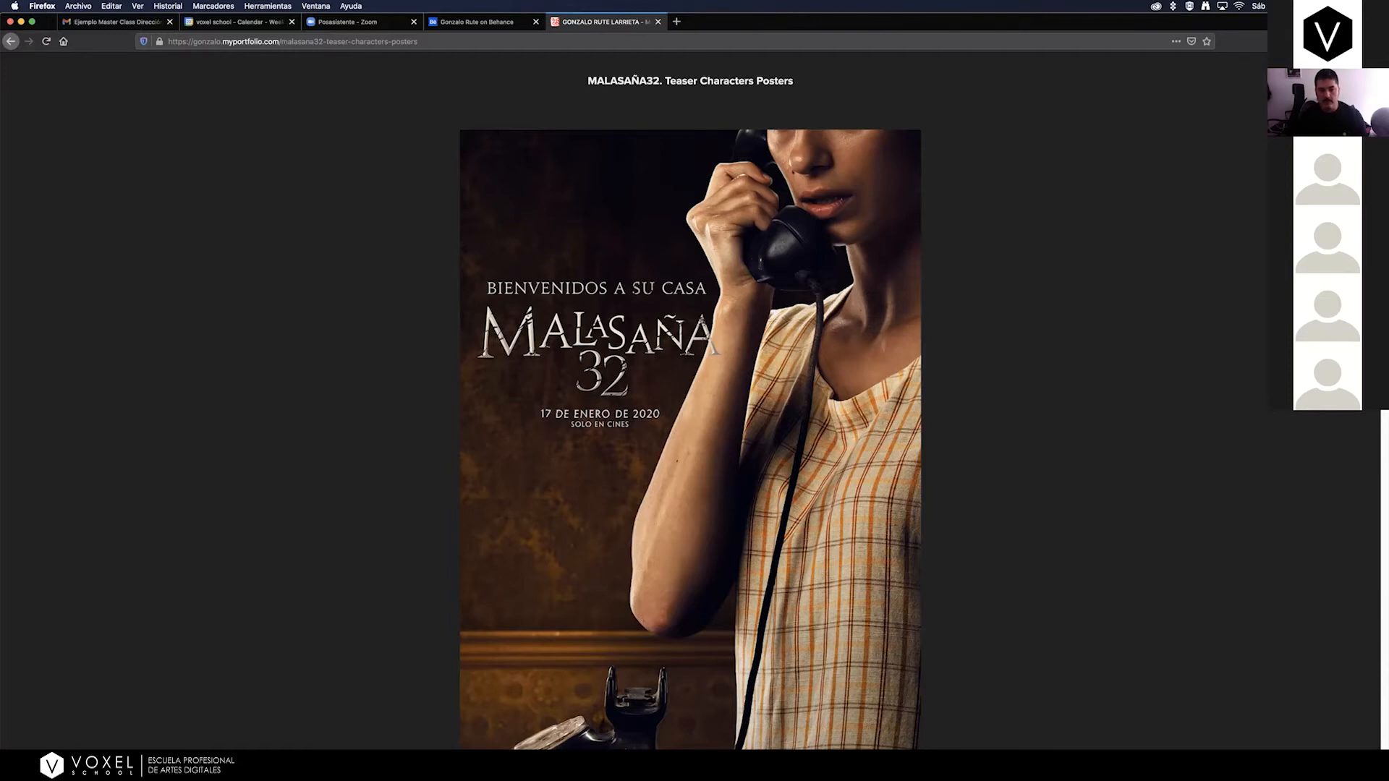
scroll(691, 398, "down", 3)
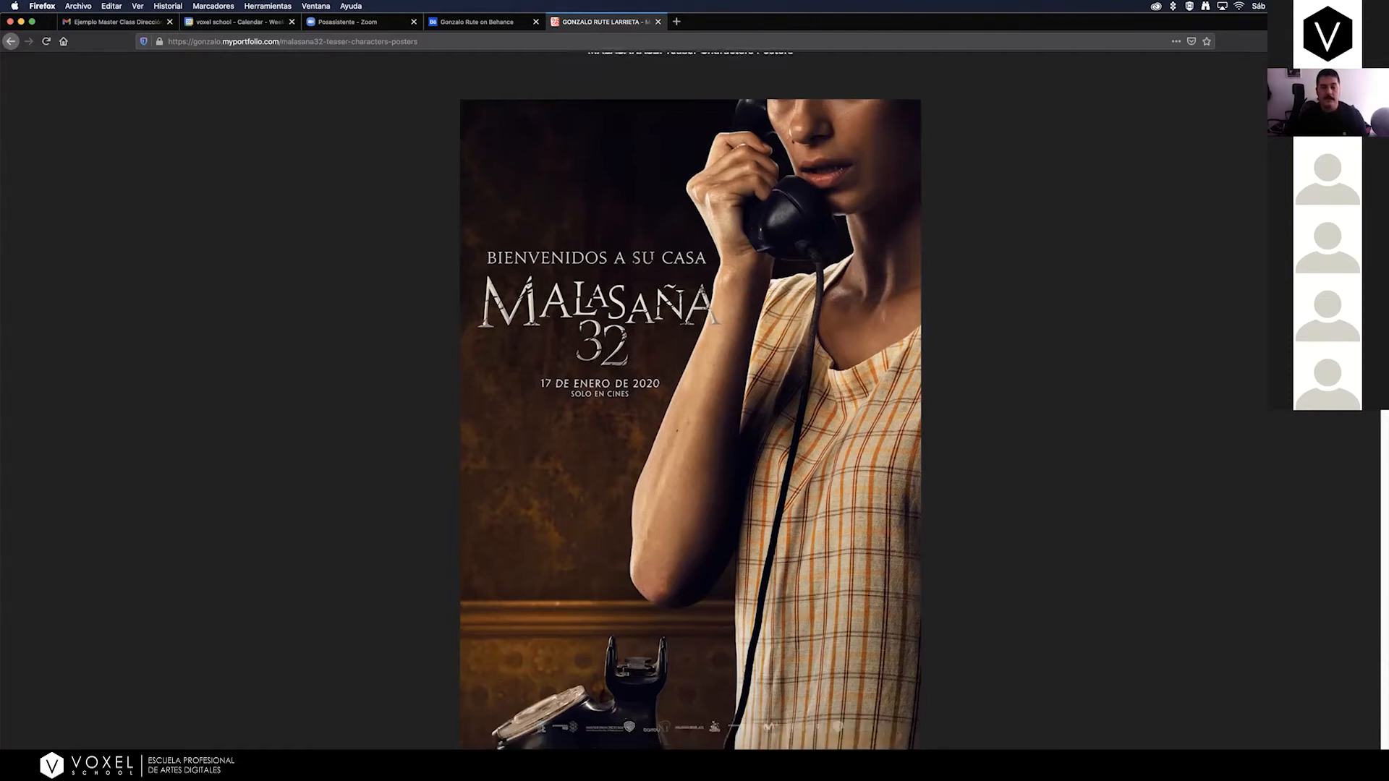
scroll(691, 397, "down", 3)
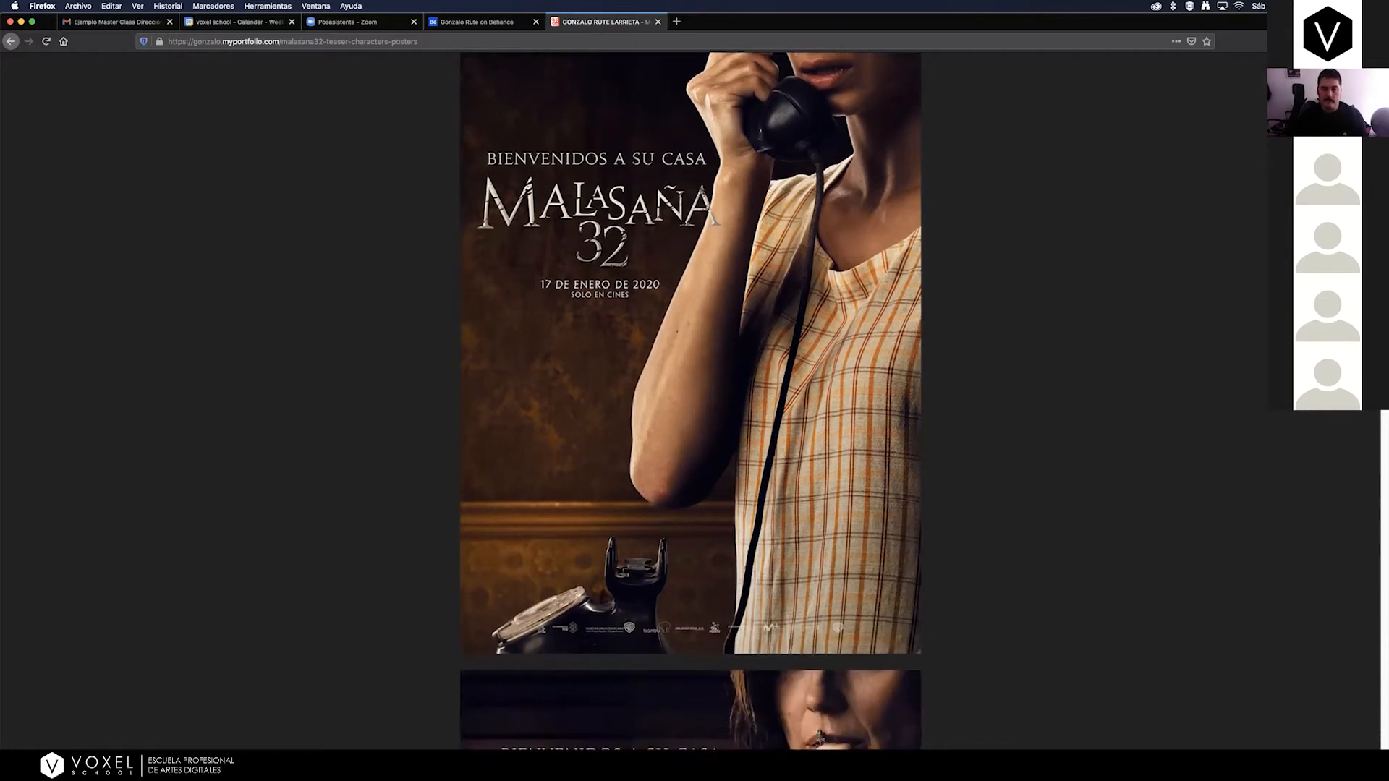
scroll(690, 398, "down", 5)
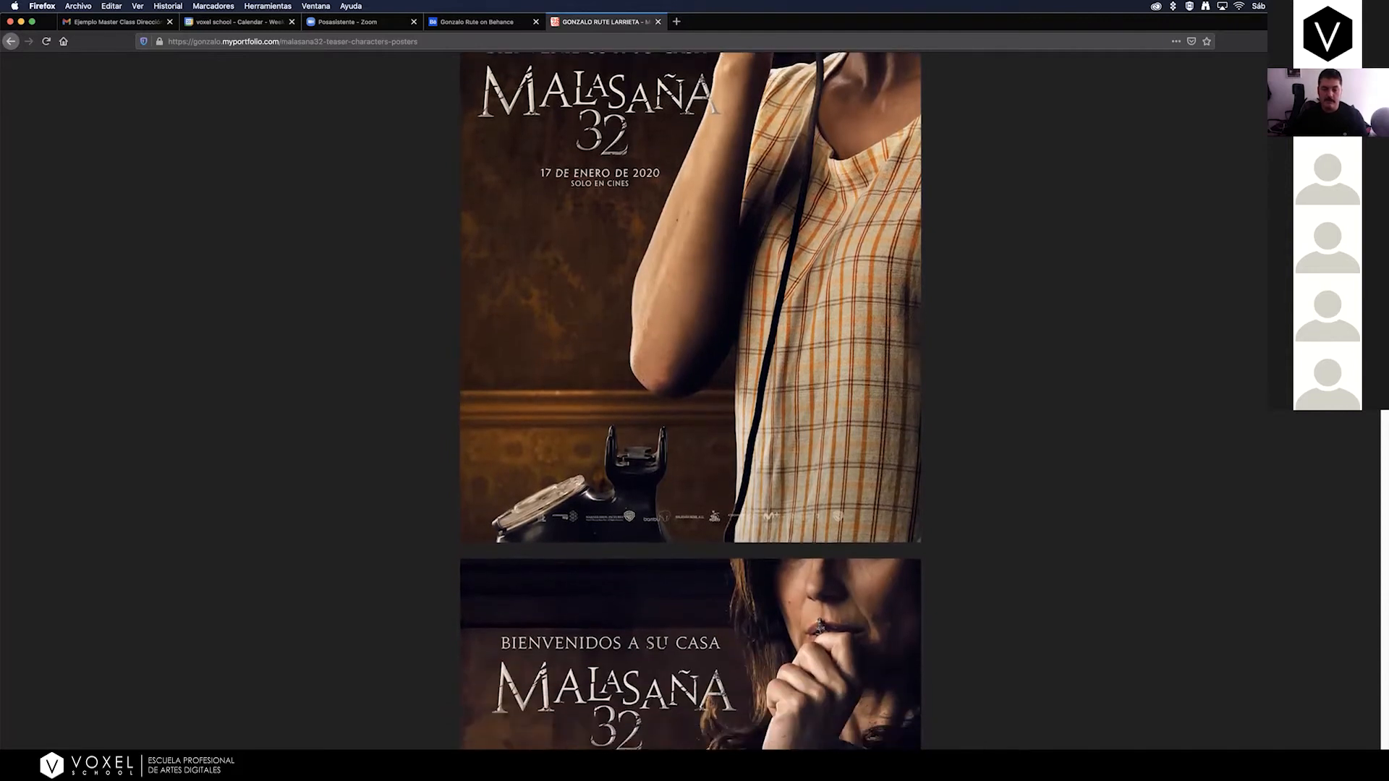
scroll(691, 398, "down", 8)
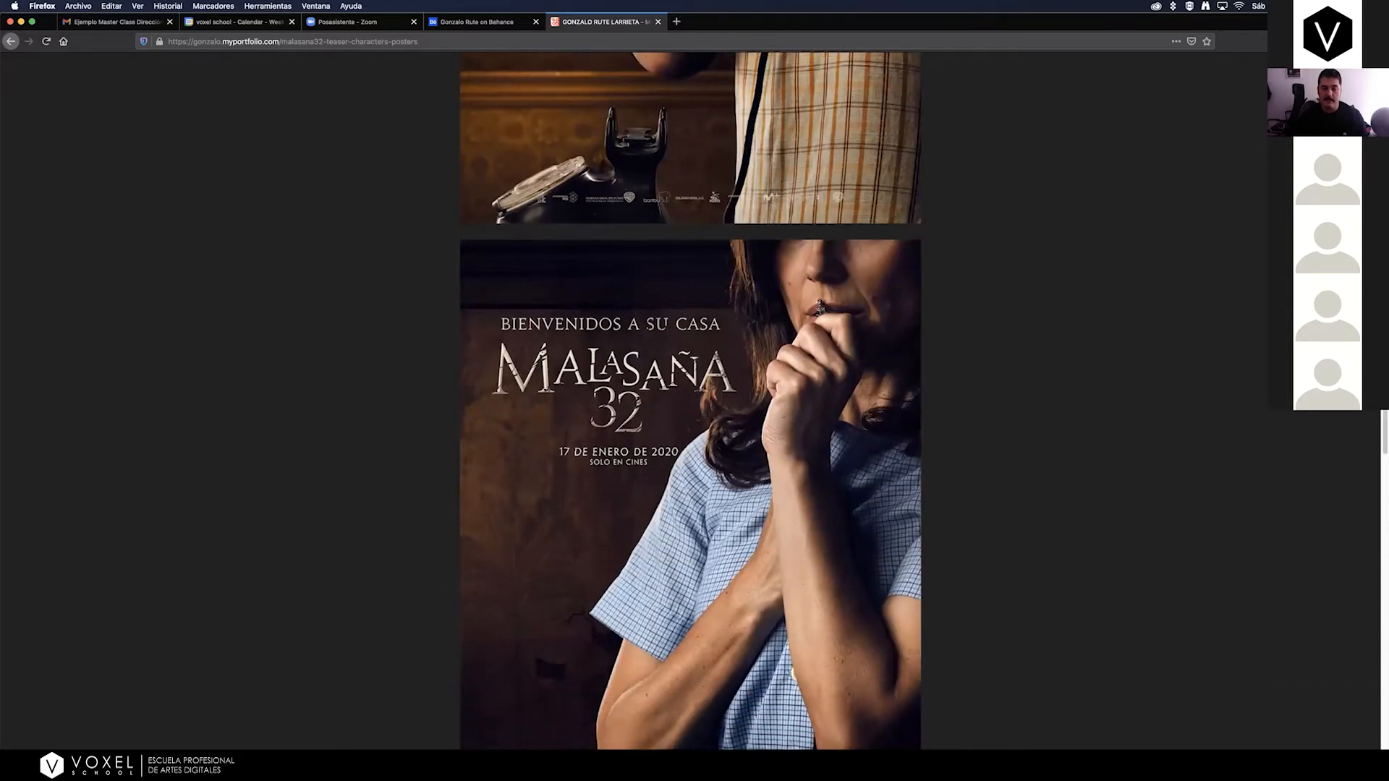
scroll(691, 397, "down", 4)
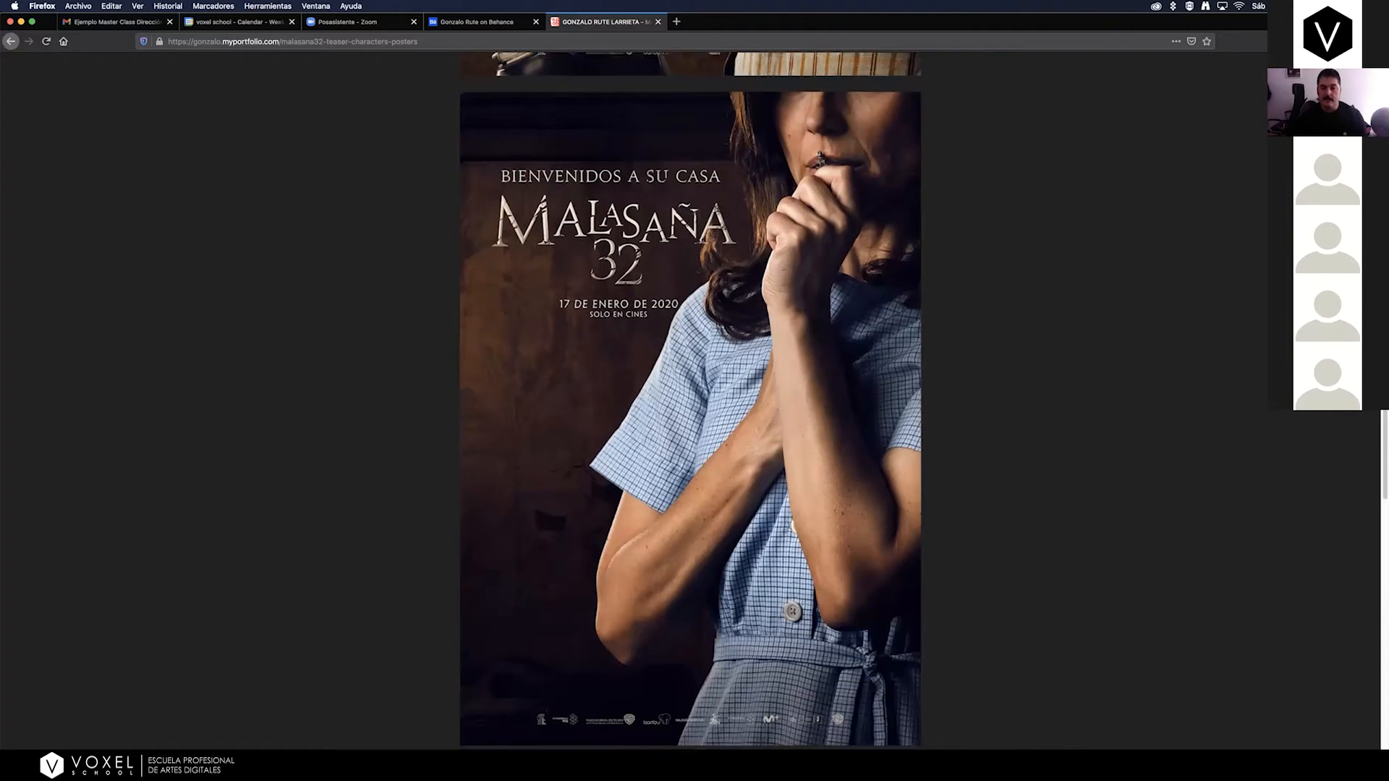
scroll(691, 398, "down", 7)
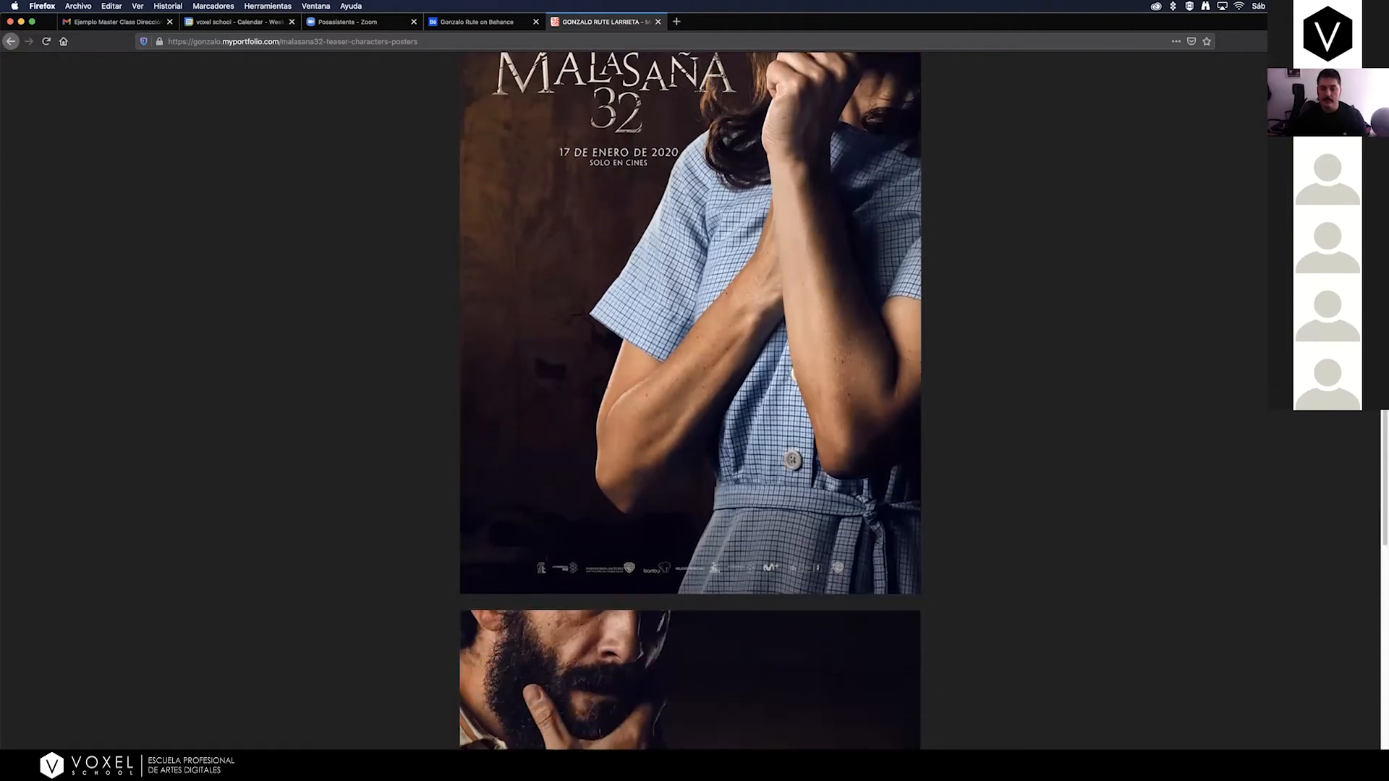
scroll(691, 397, "down", 7)
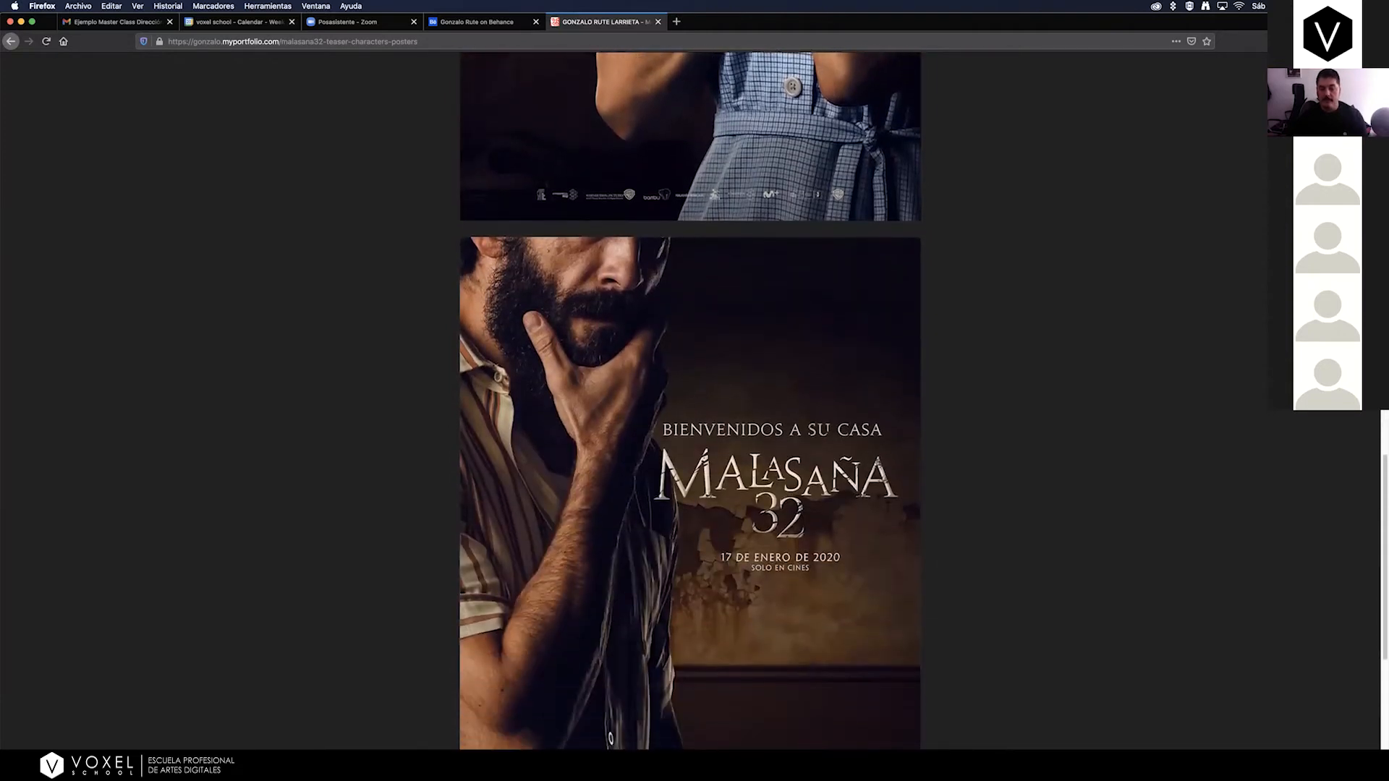
scroll(691, 398, "down", 1)
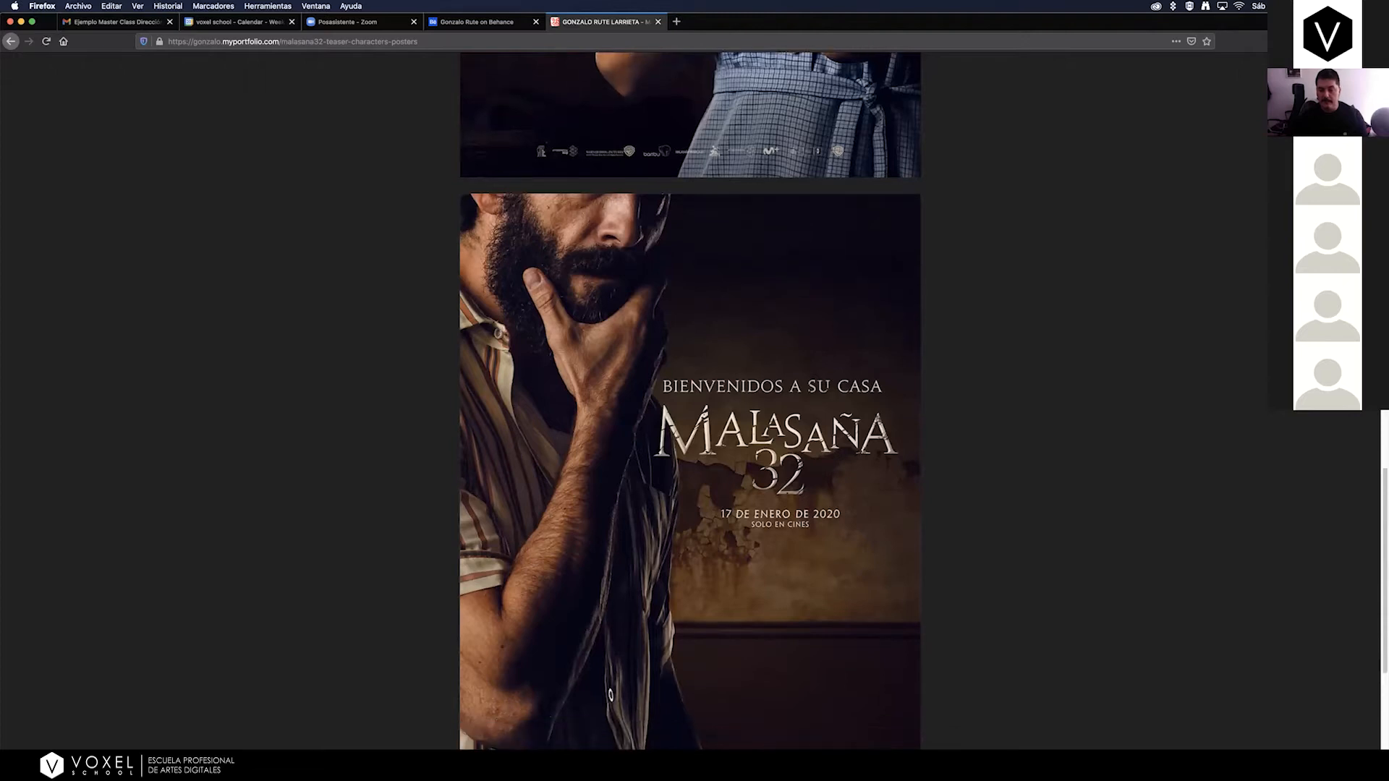
scroll(690, 398, "down", 4)
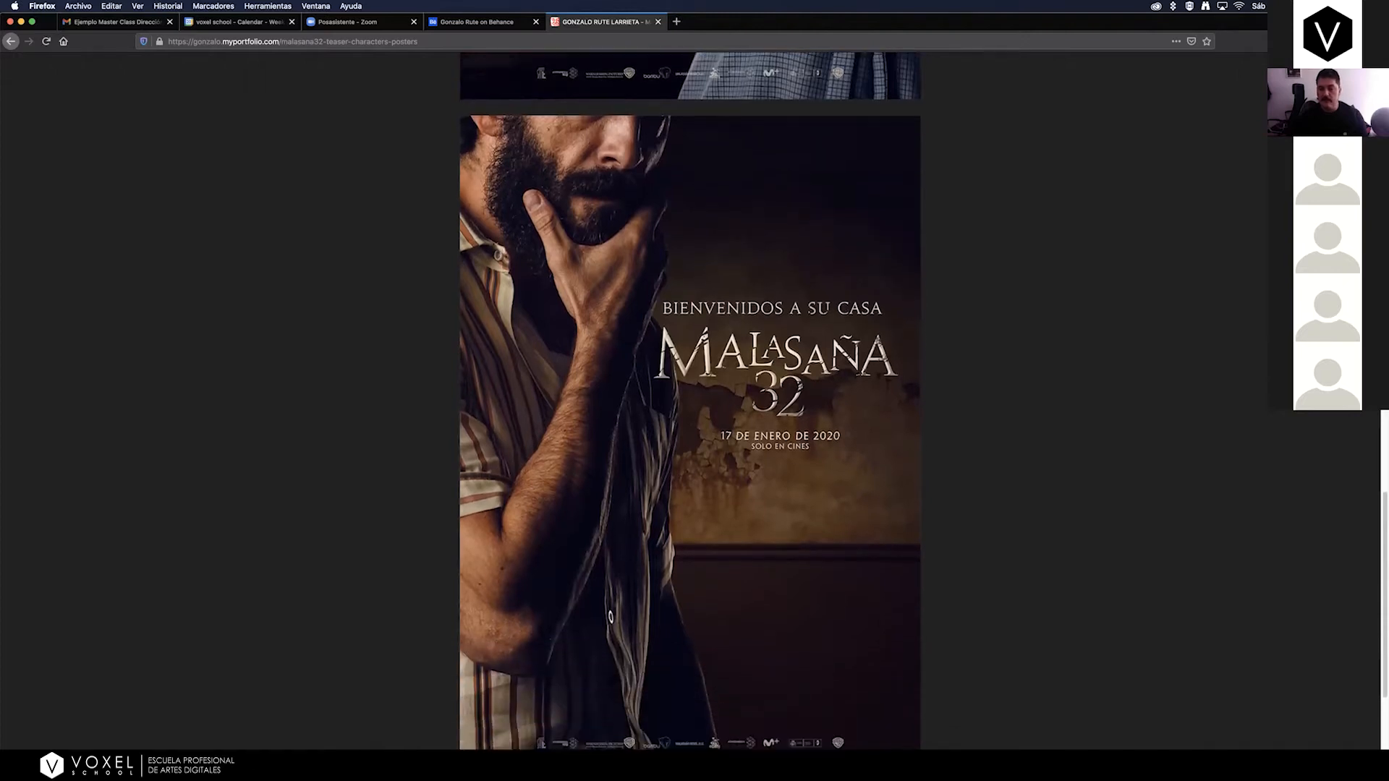
scroll(691, 397, "down", 2)
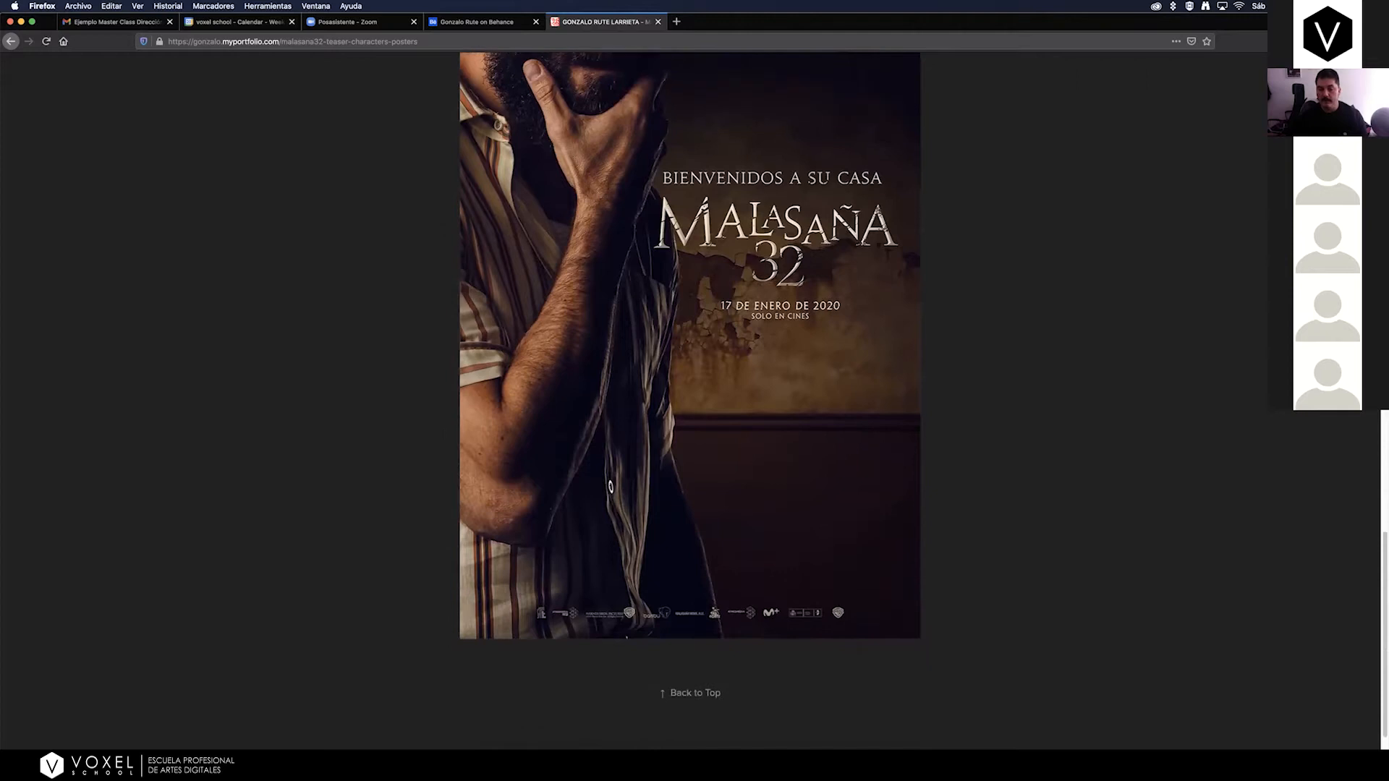
Review the MALASAÑA32 posters again in reverse order, from the bearded man to the telephone poster, and return to the project gallery.
scroll(691, 398, "up", 7)
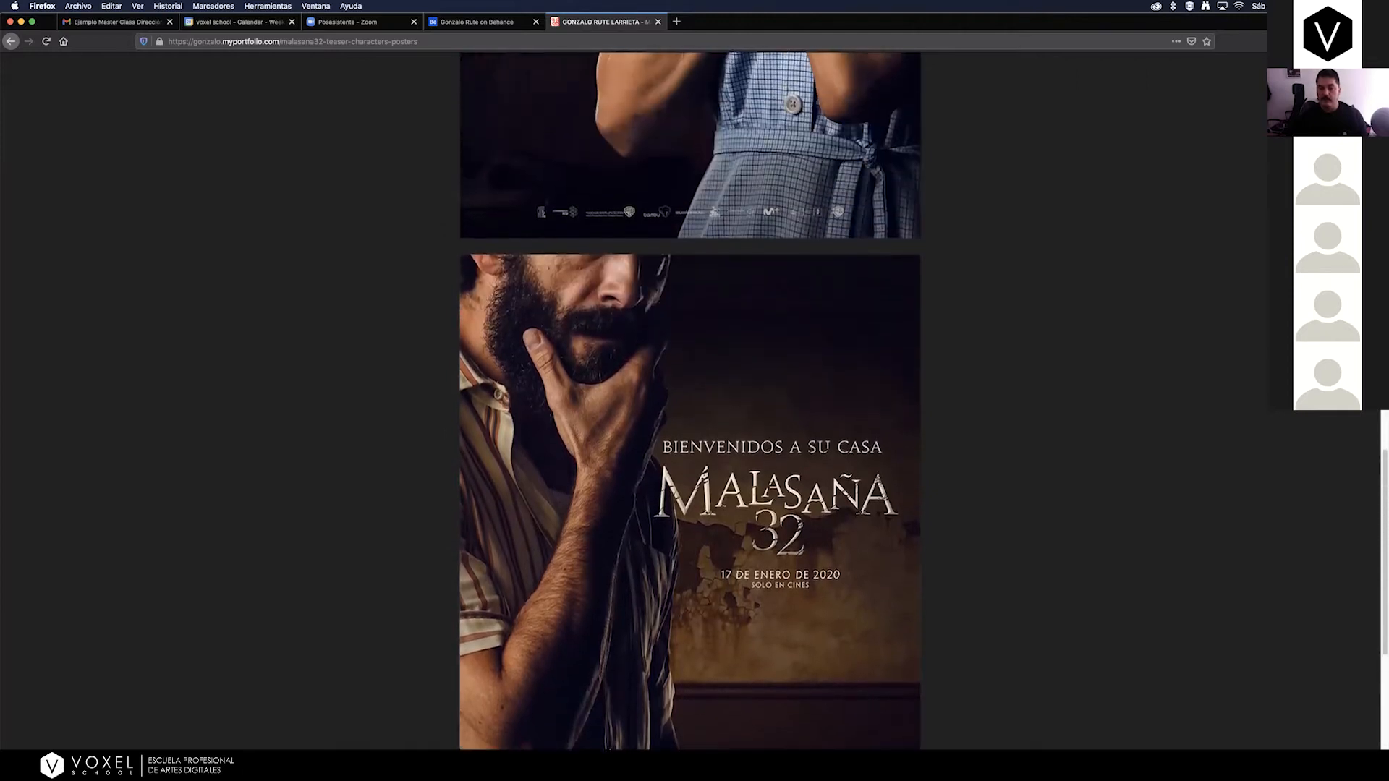
scroll(690, 398, "up", 2)
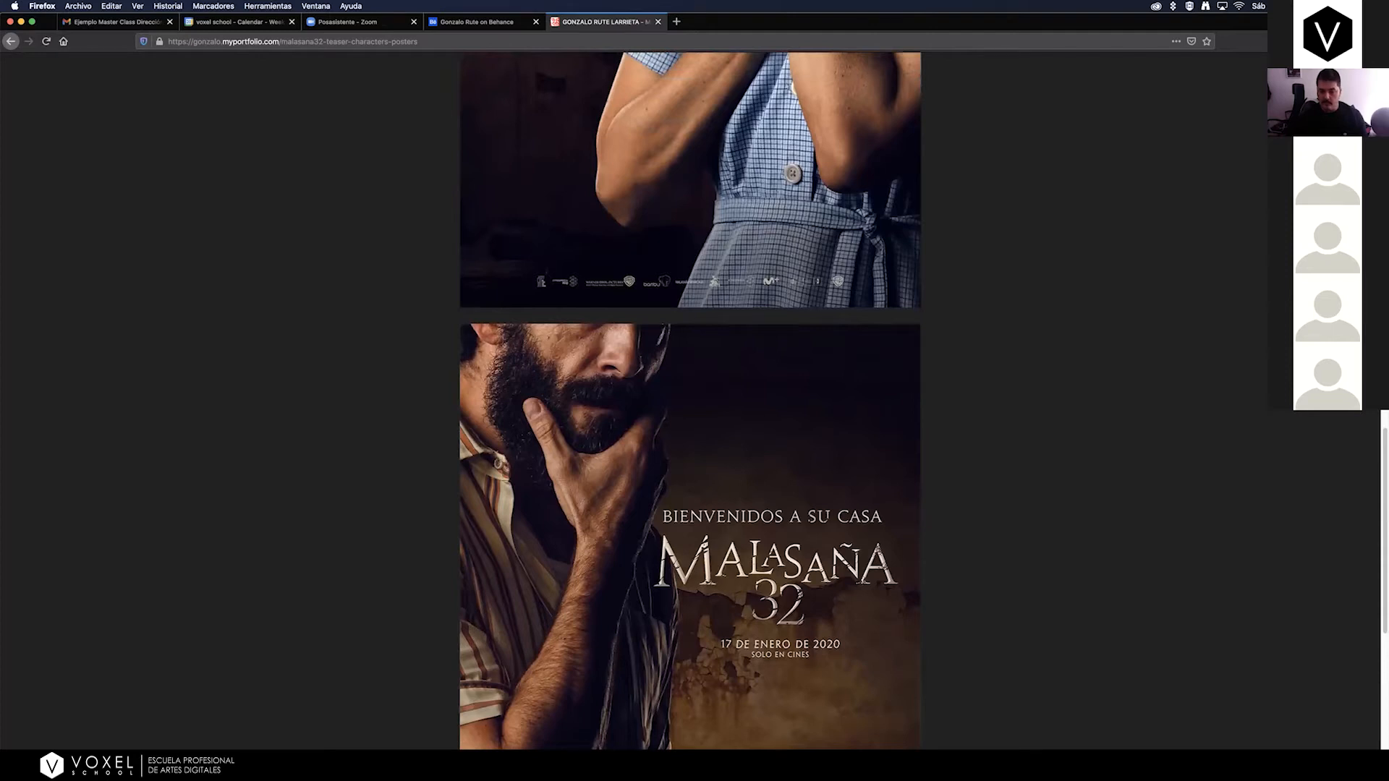
scroll(691, 398, "up", 1)
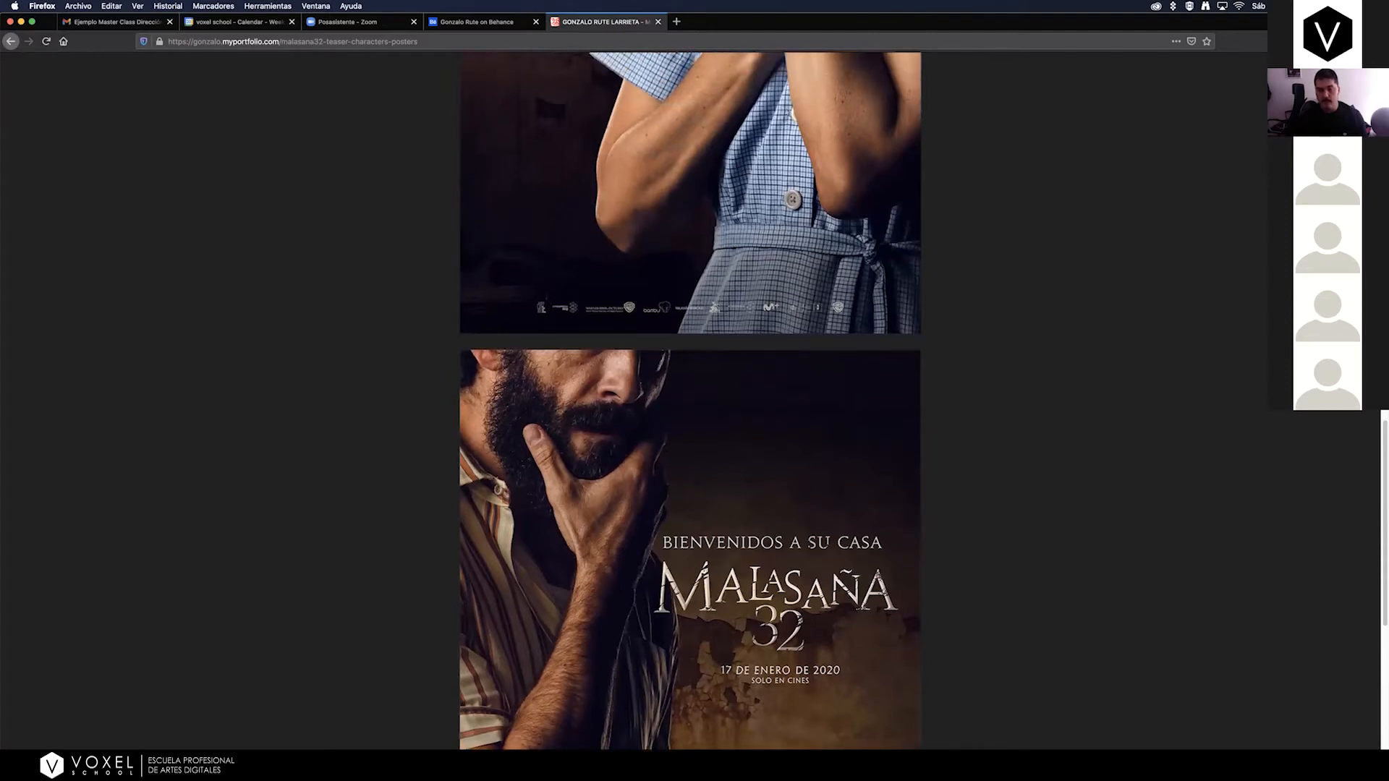
scroll(691, 401, "up", 5)
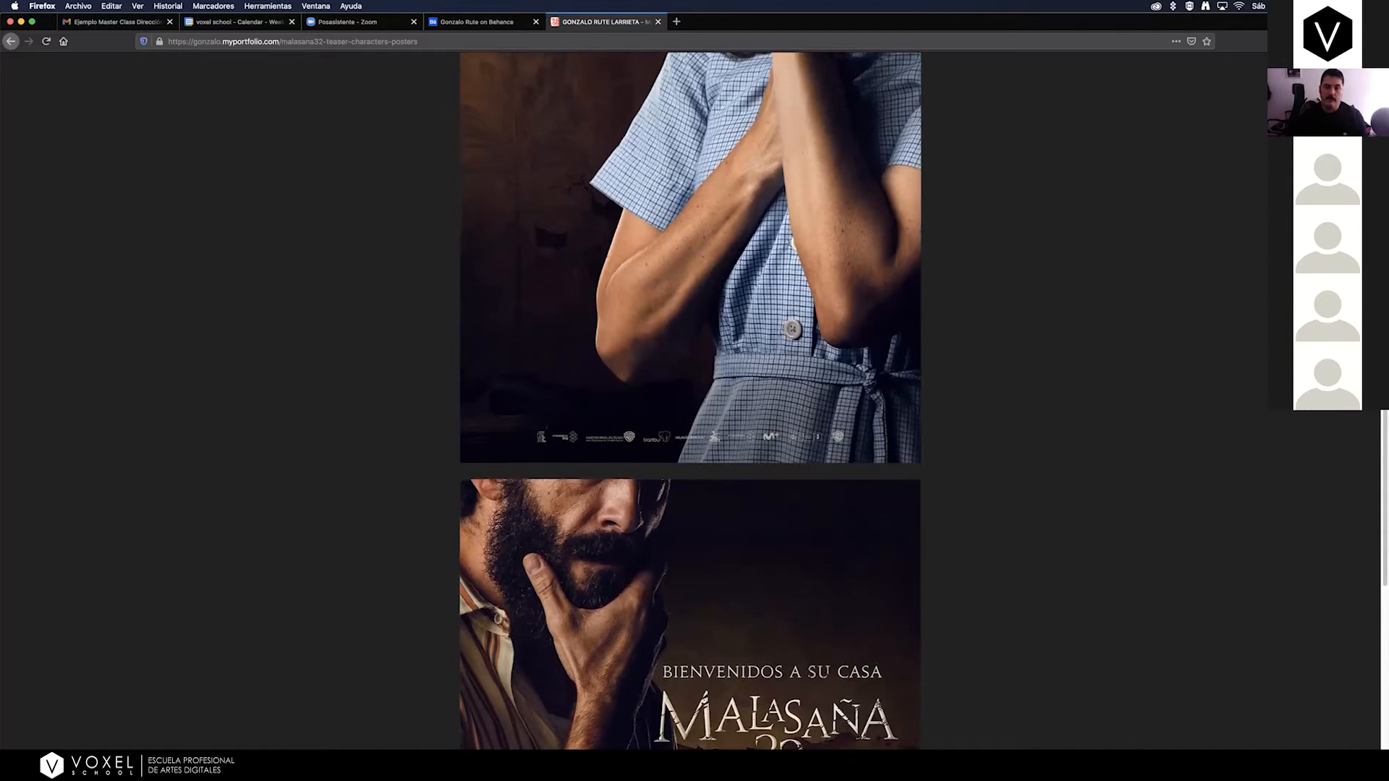
scroll(691, 401, "up", 7)
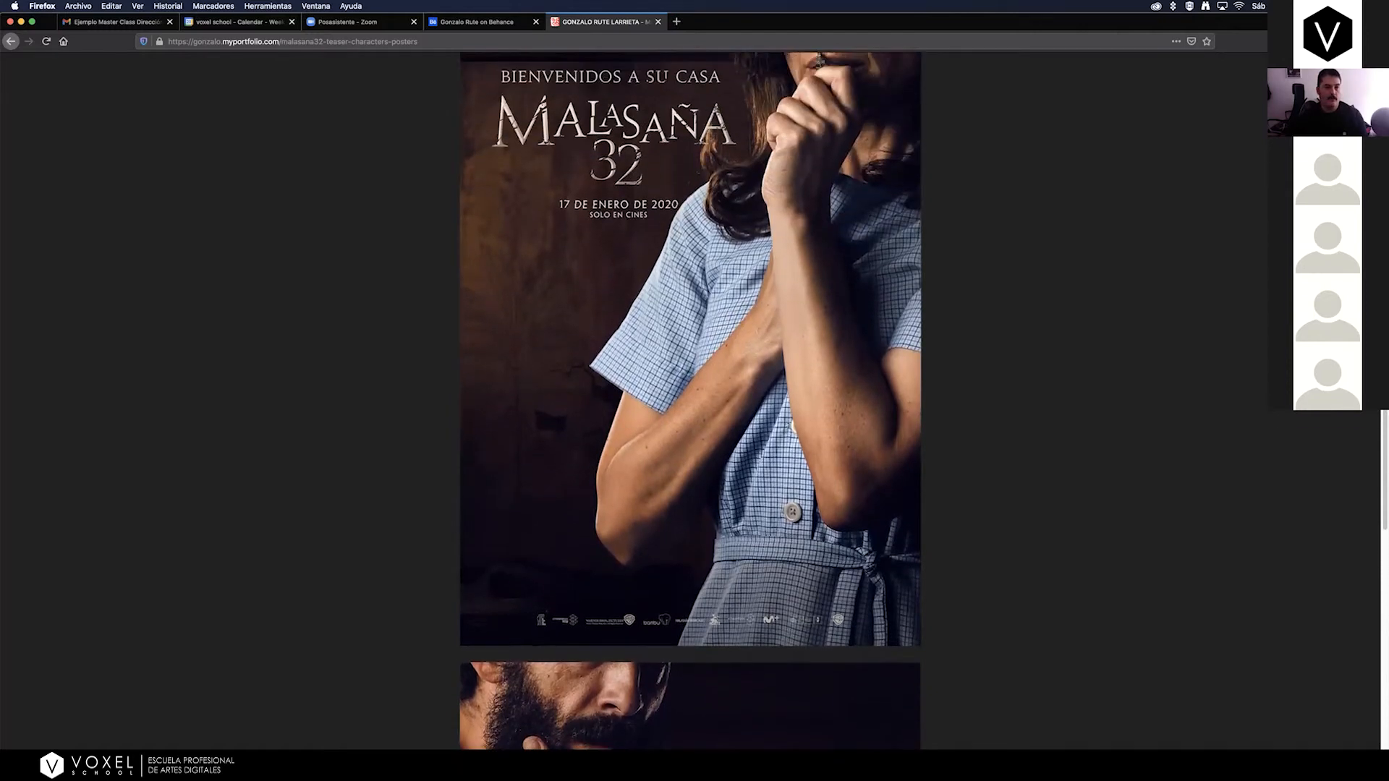
scroll(691, 402, "up", 7)
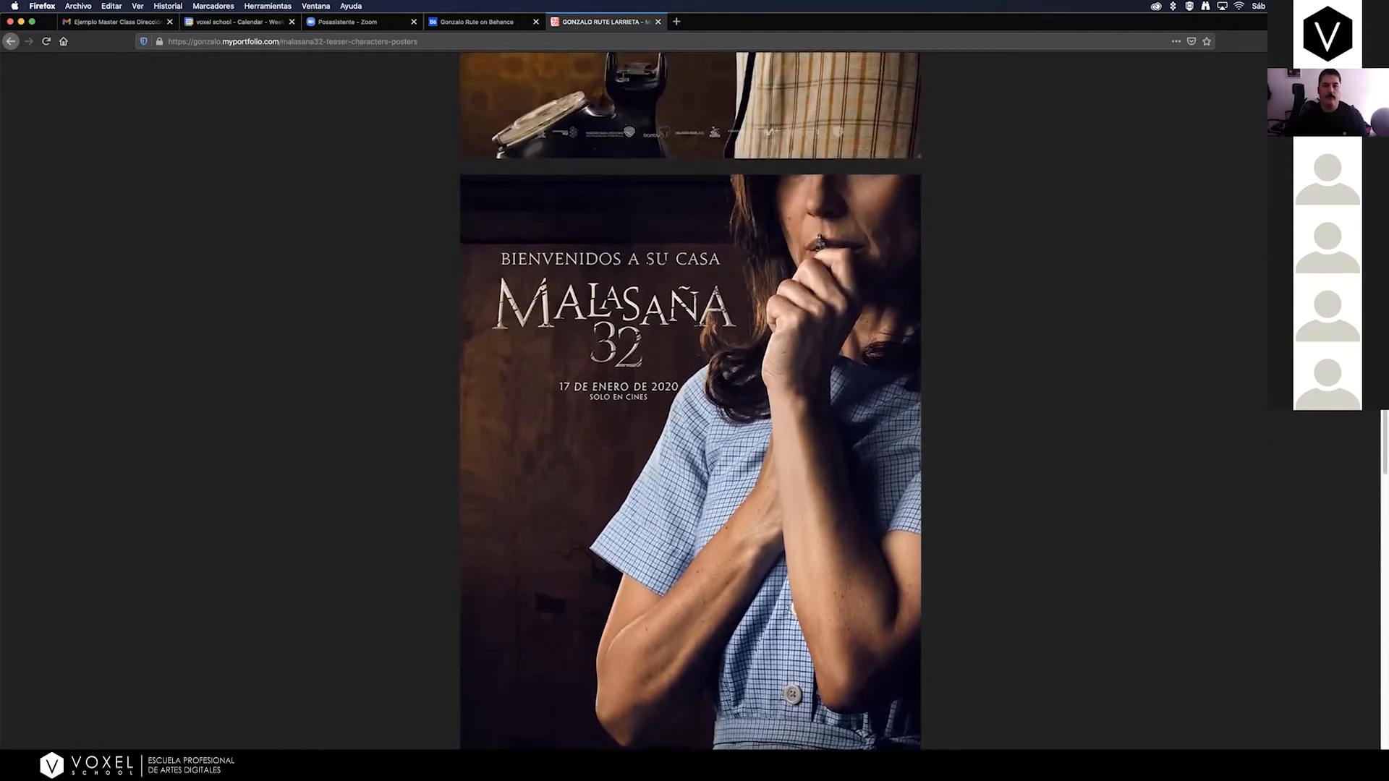
scroll(691, 402, "up", 15)
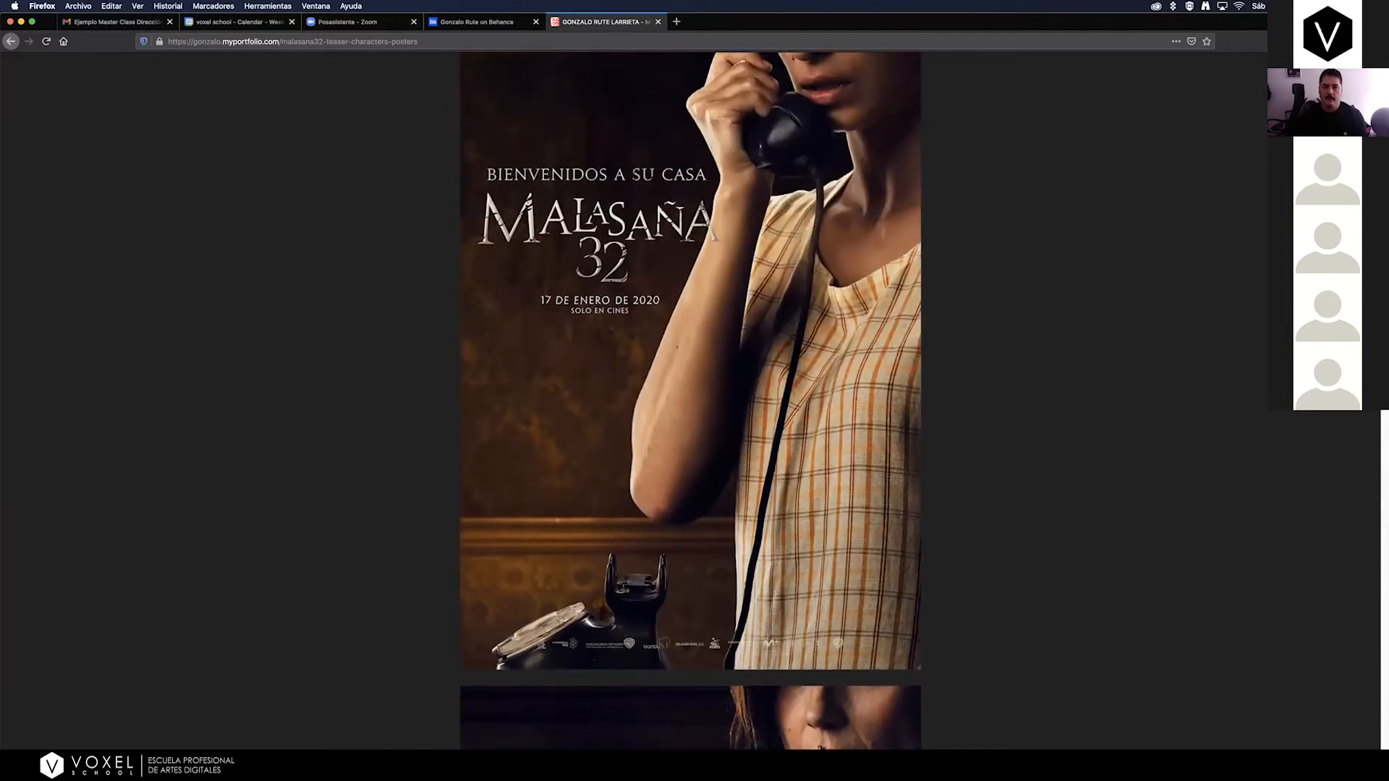
scroll(691, 401, "up", 7)
left_click(11, 41)
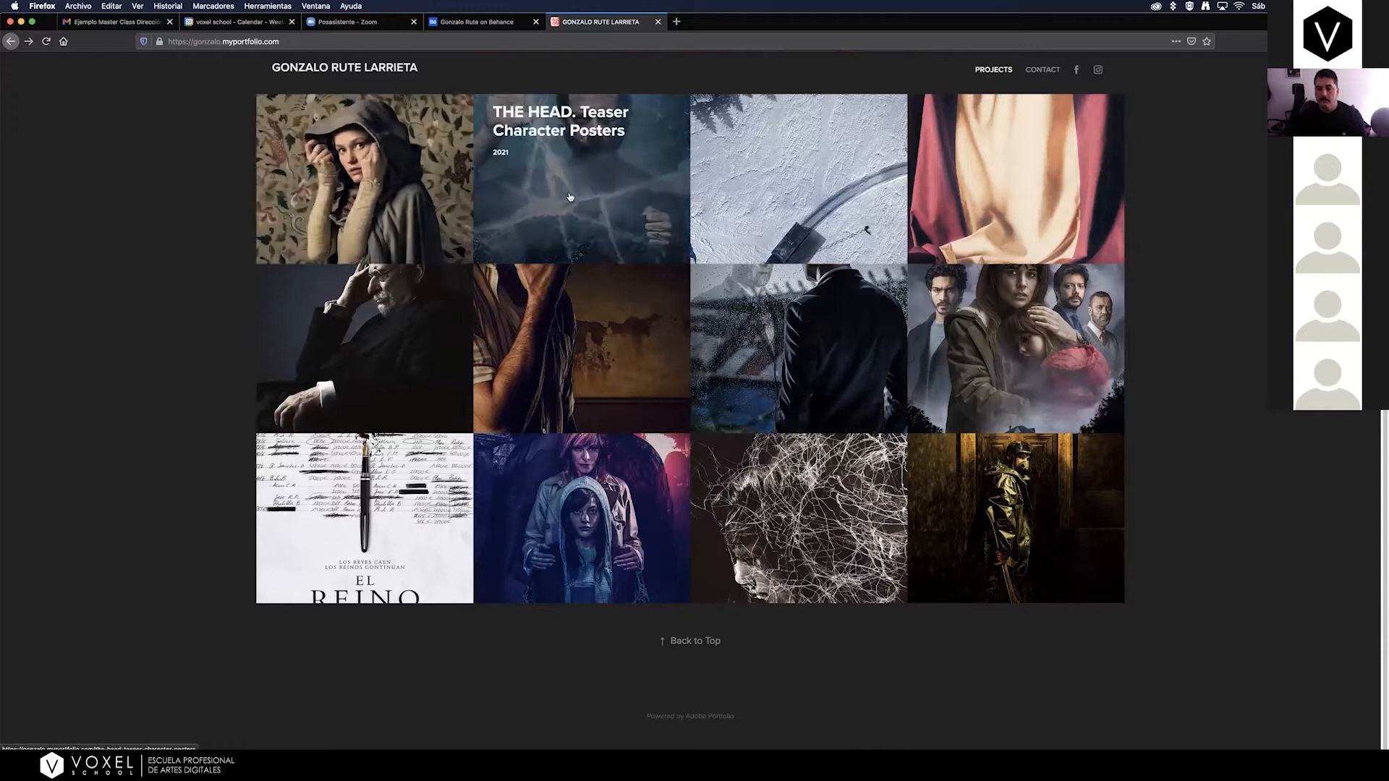
Open the SIDE GAMES Season 1 poster project, examine the full poster and go back to the project gallery.
left_click(786, 336)
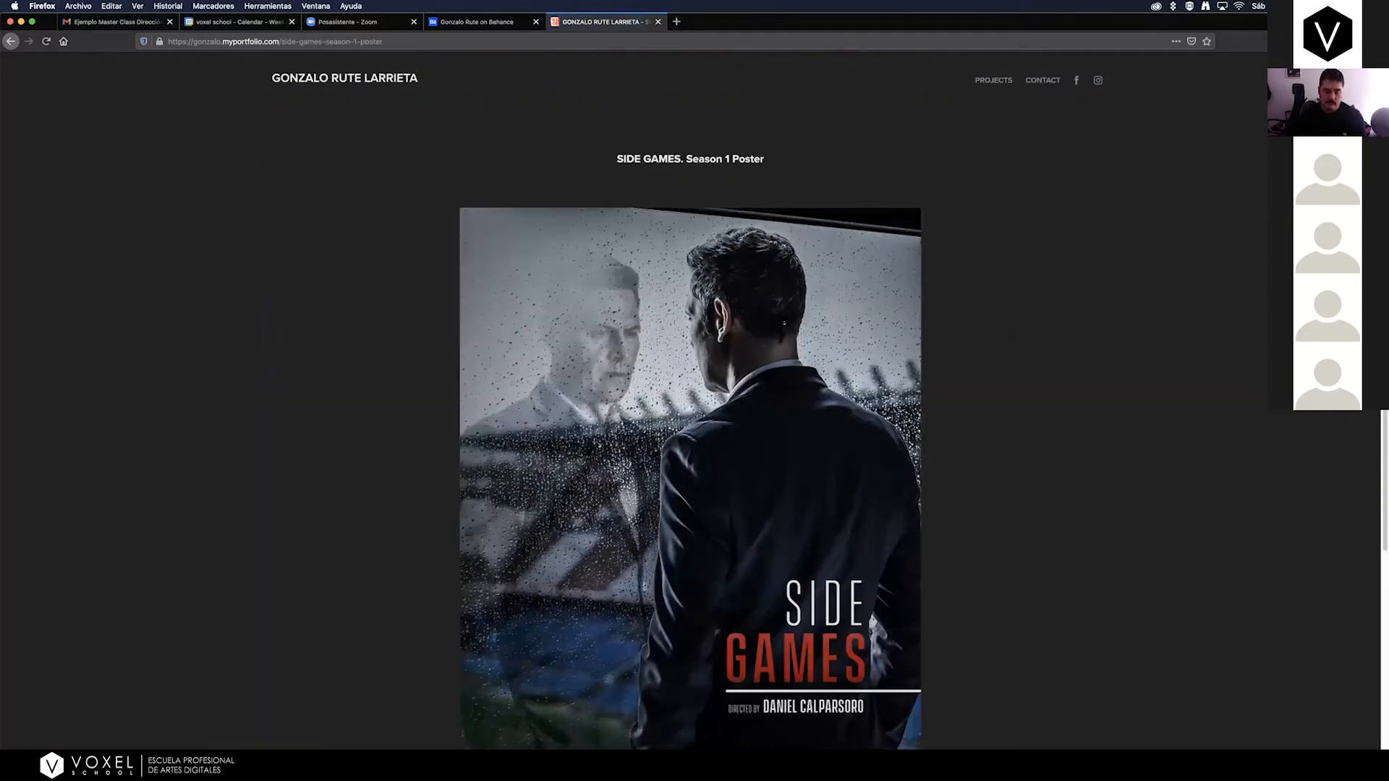
scroll(784, 323, "down", 1)
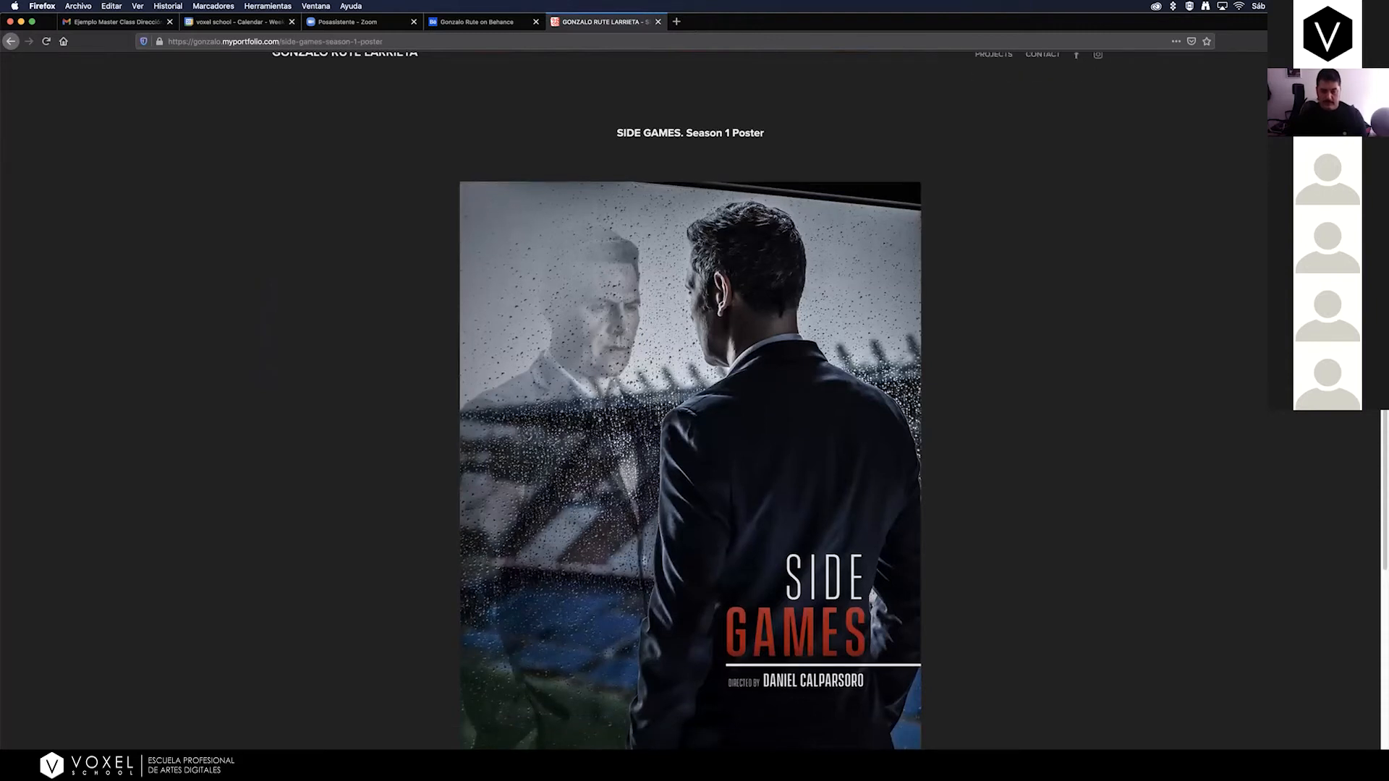
scroll(690, 446, "down", 2)
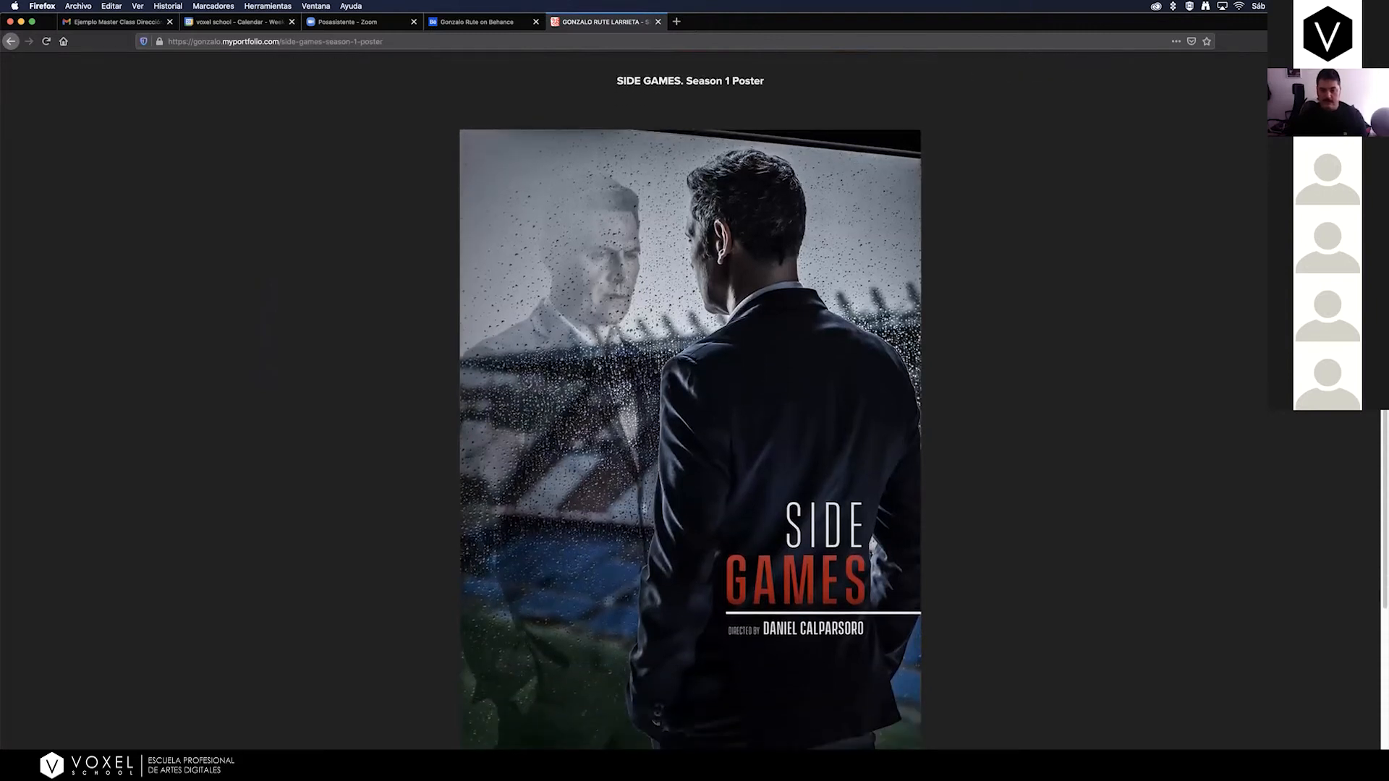
scroll(690, 446, "down", 2)
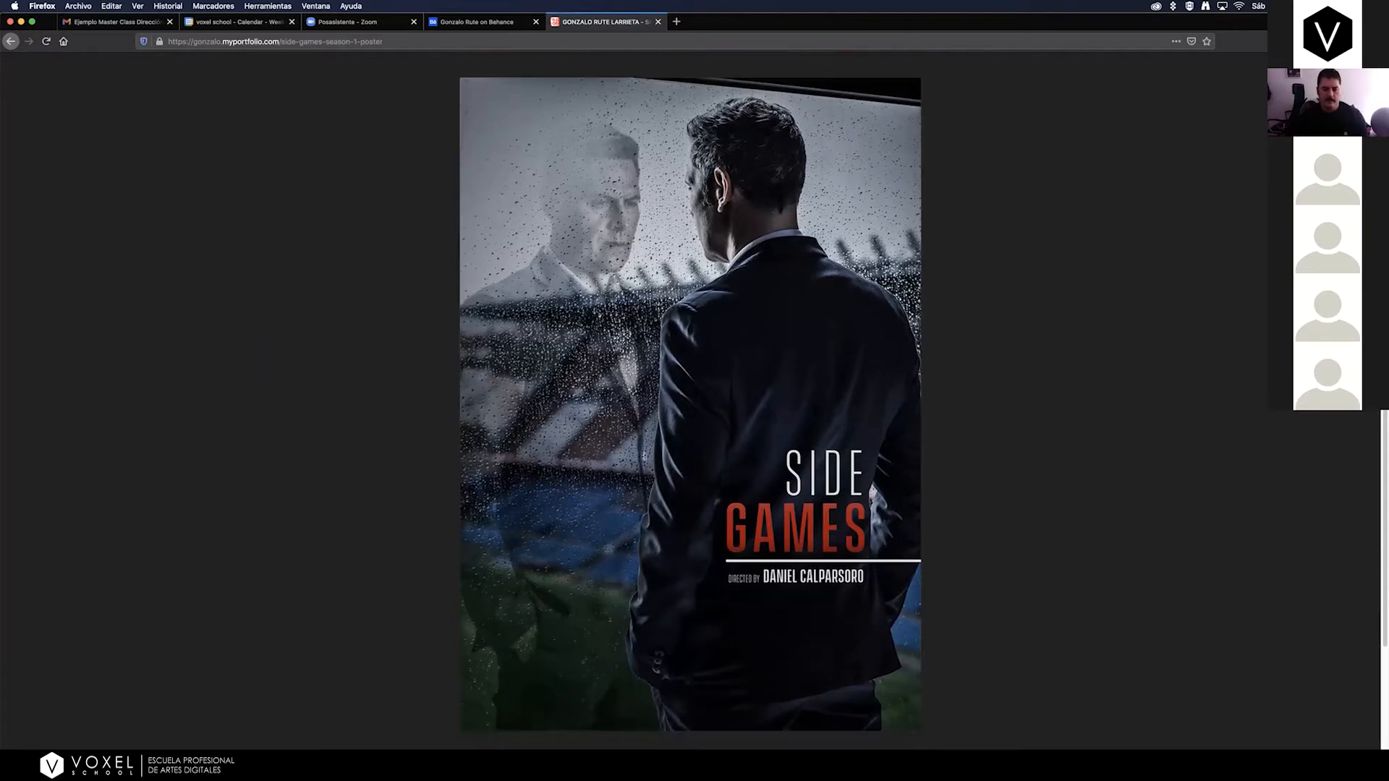
scroll(690, 390, "down", 1)
scroll(690, 391, "down", 1)
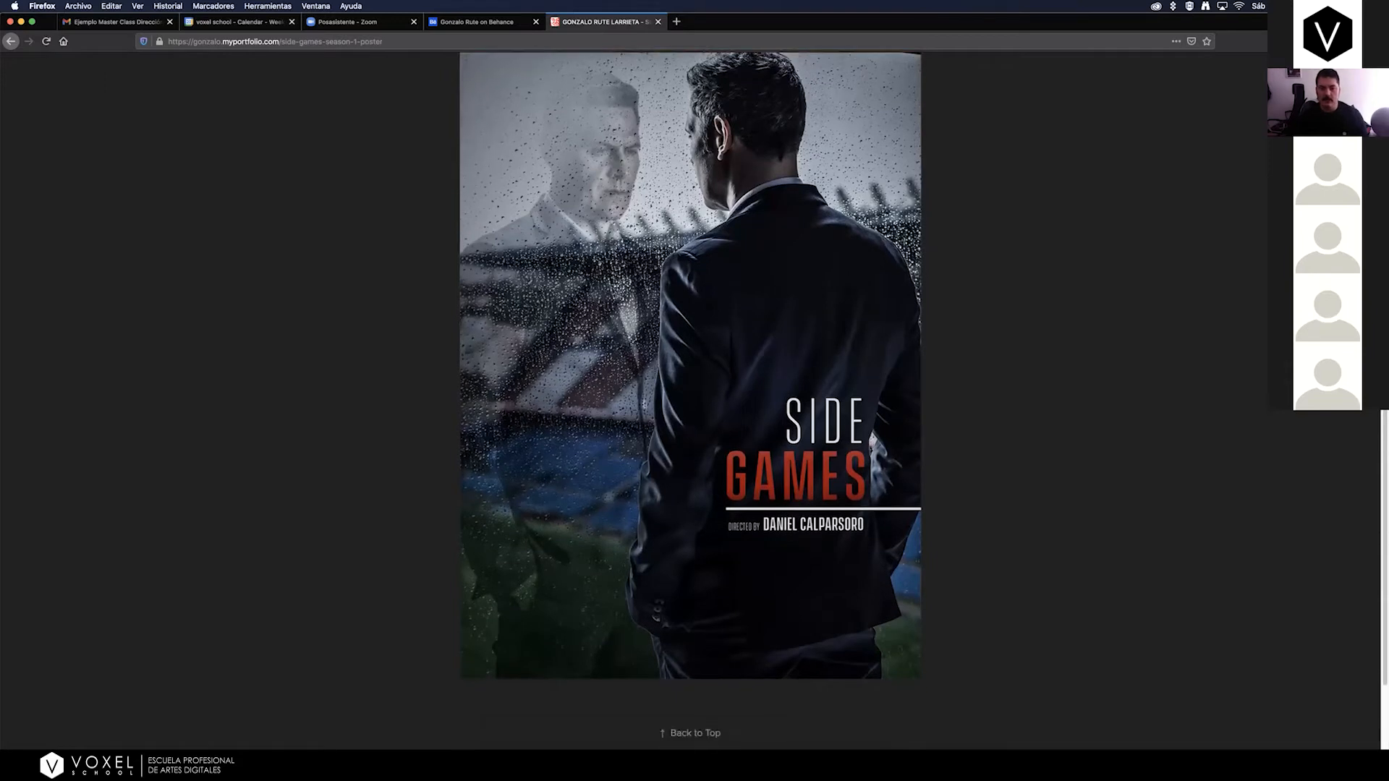
scroll(690, 391, "up", 1)
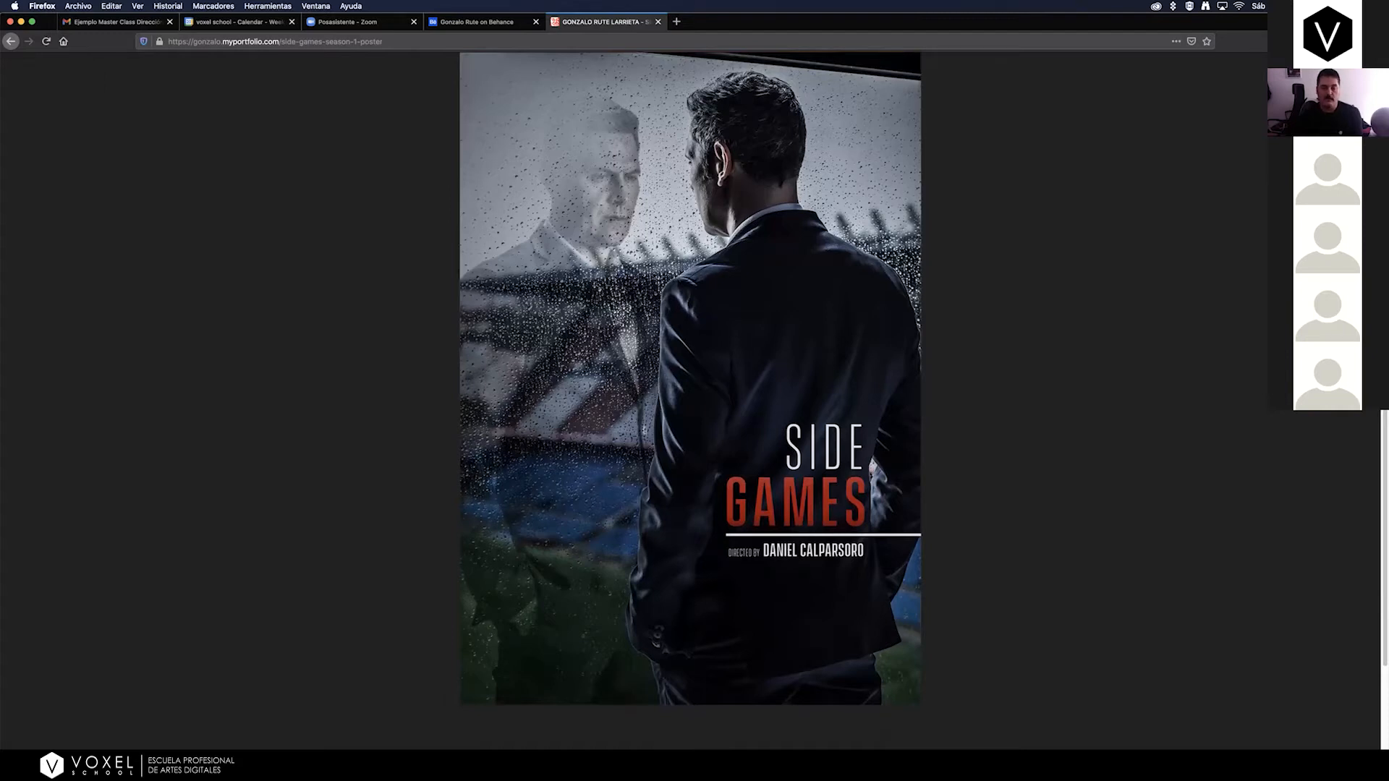
scroll(690, 401, "down", 1)
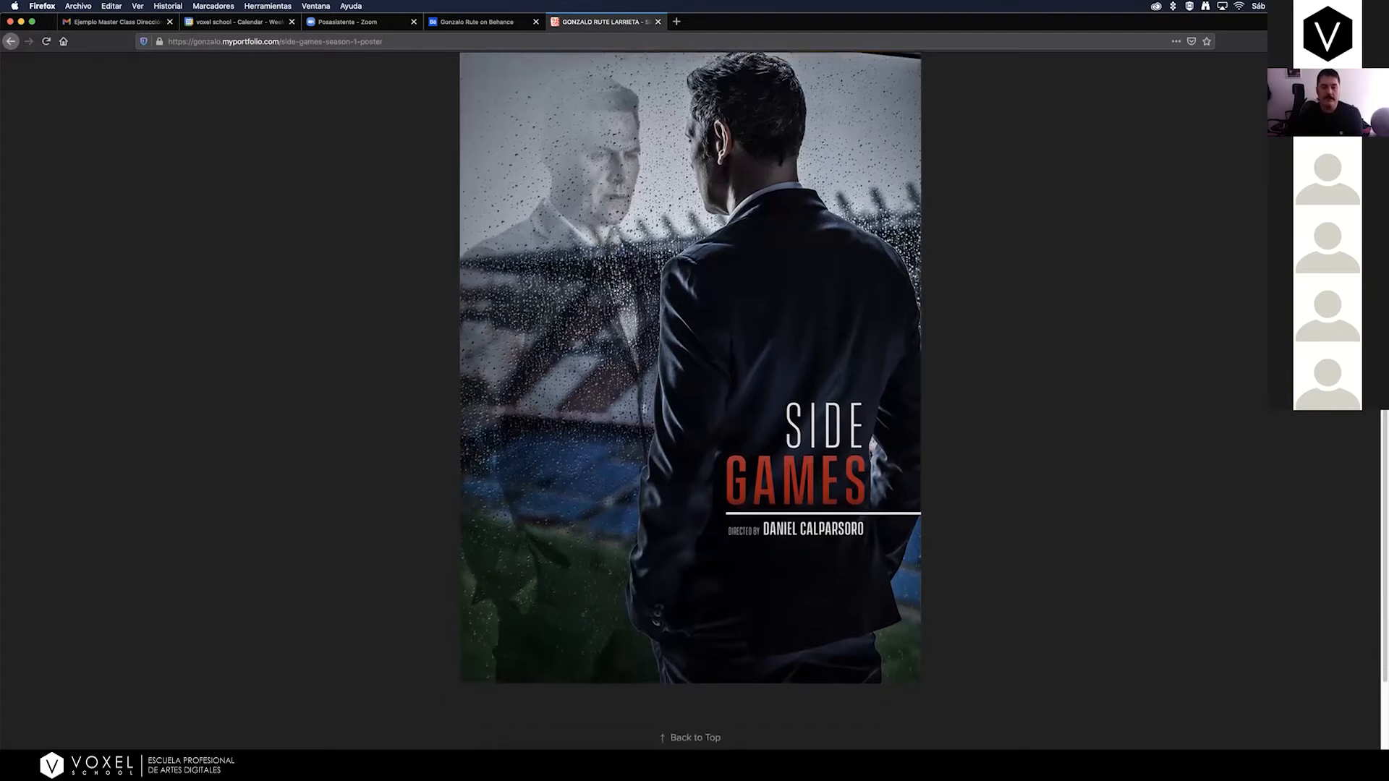
scroll(690, 401, "up", 1)
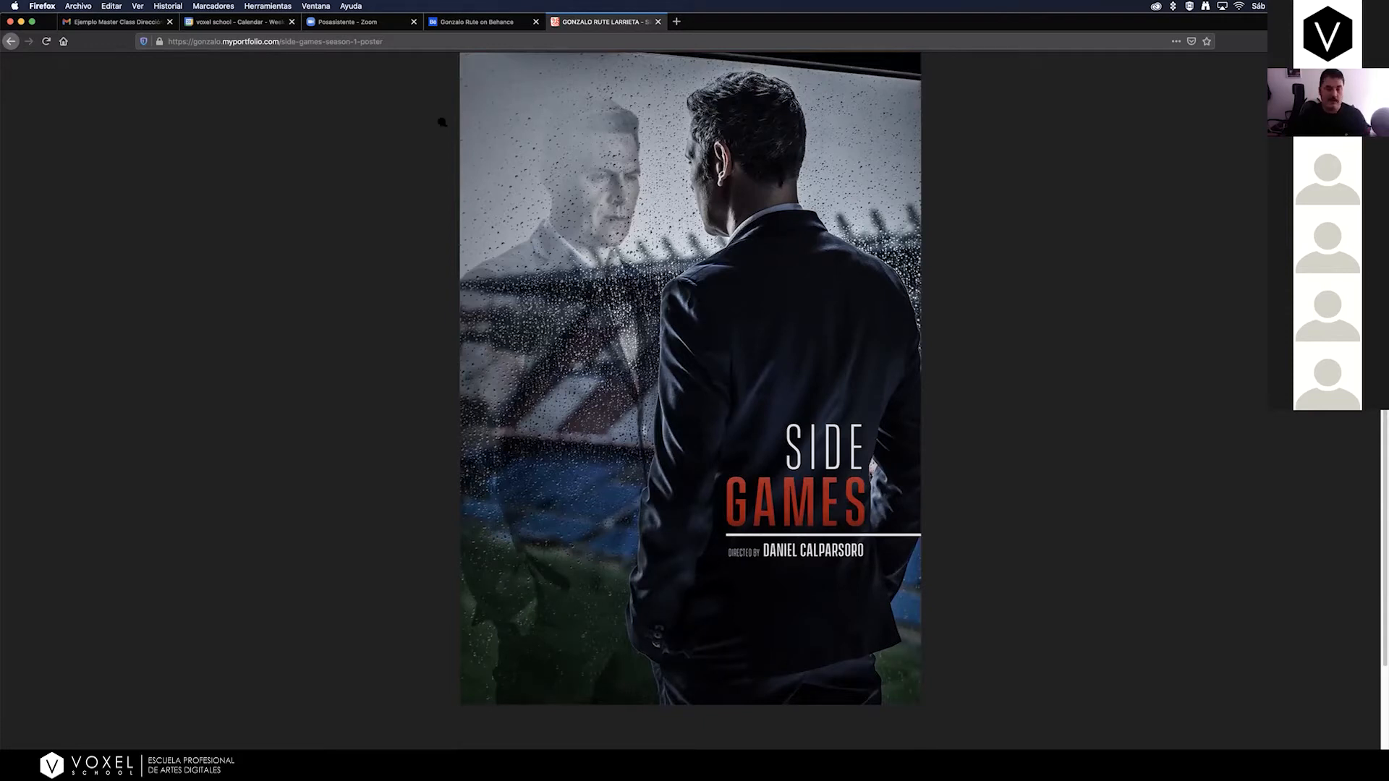
left_click(10, 42)
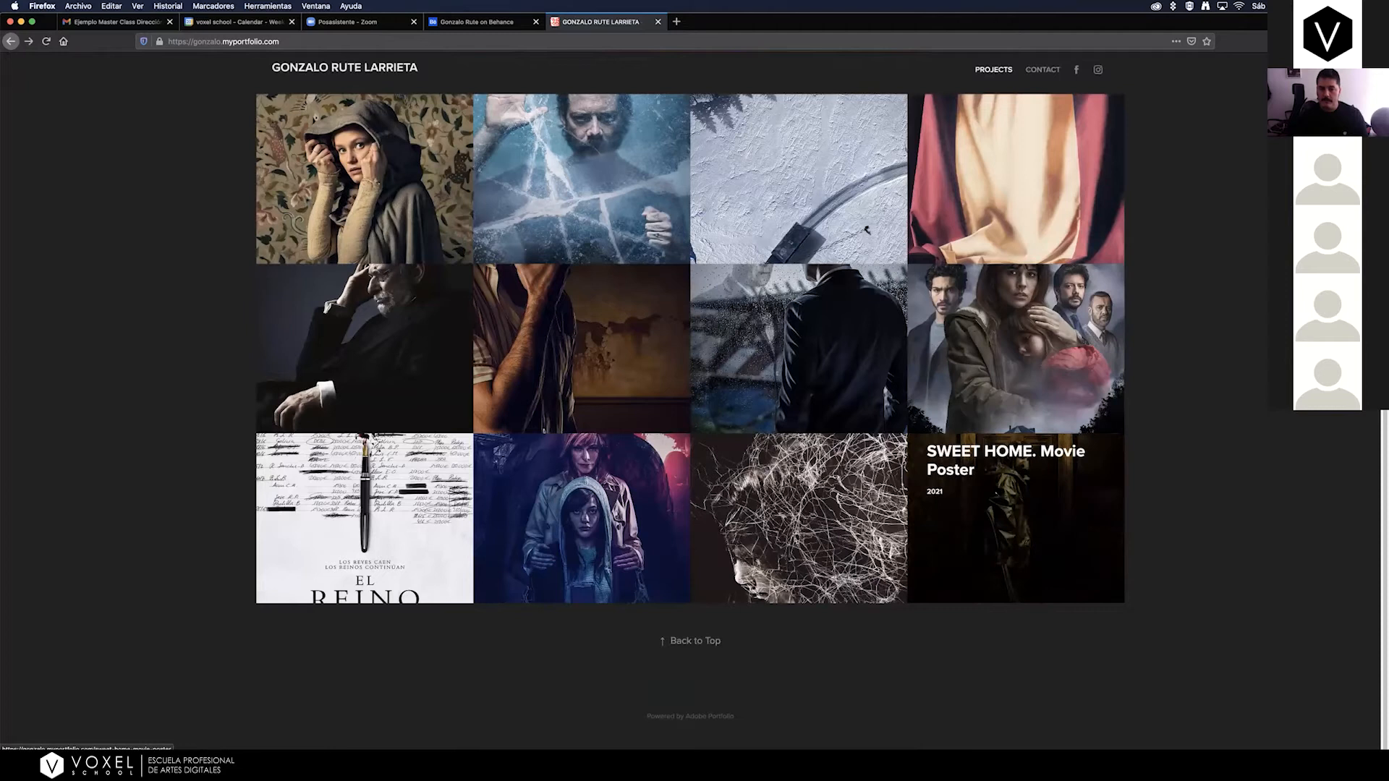
Open the SWEET HOME movie poster project, examine the full poster and go back to the project gallery.
left_click(930, 480)
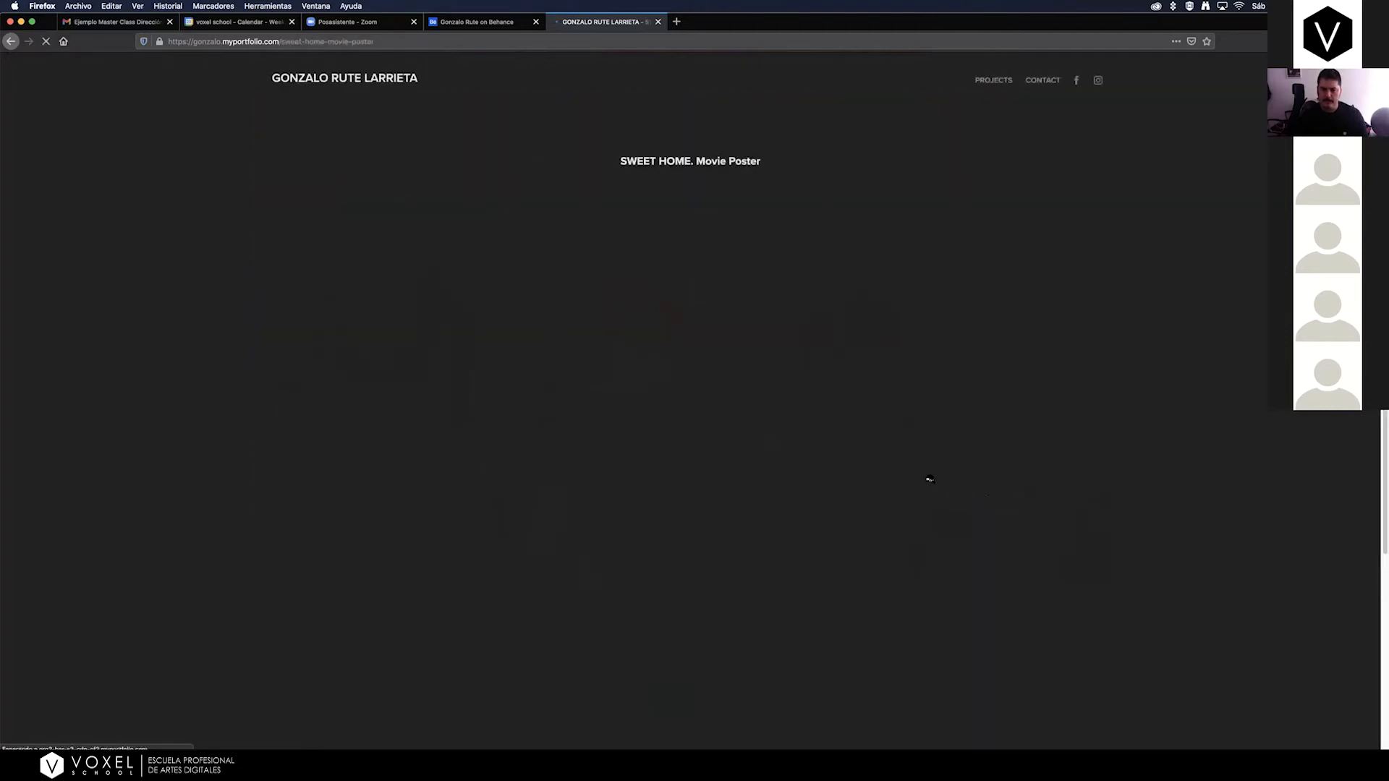
scroll(929, 480, "down", 1)
scroll(926, 470, "down", 3)
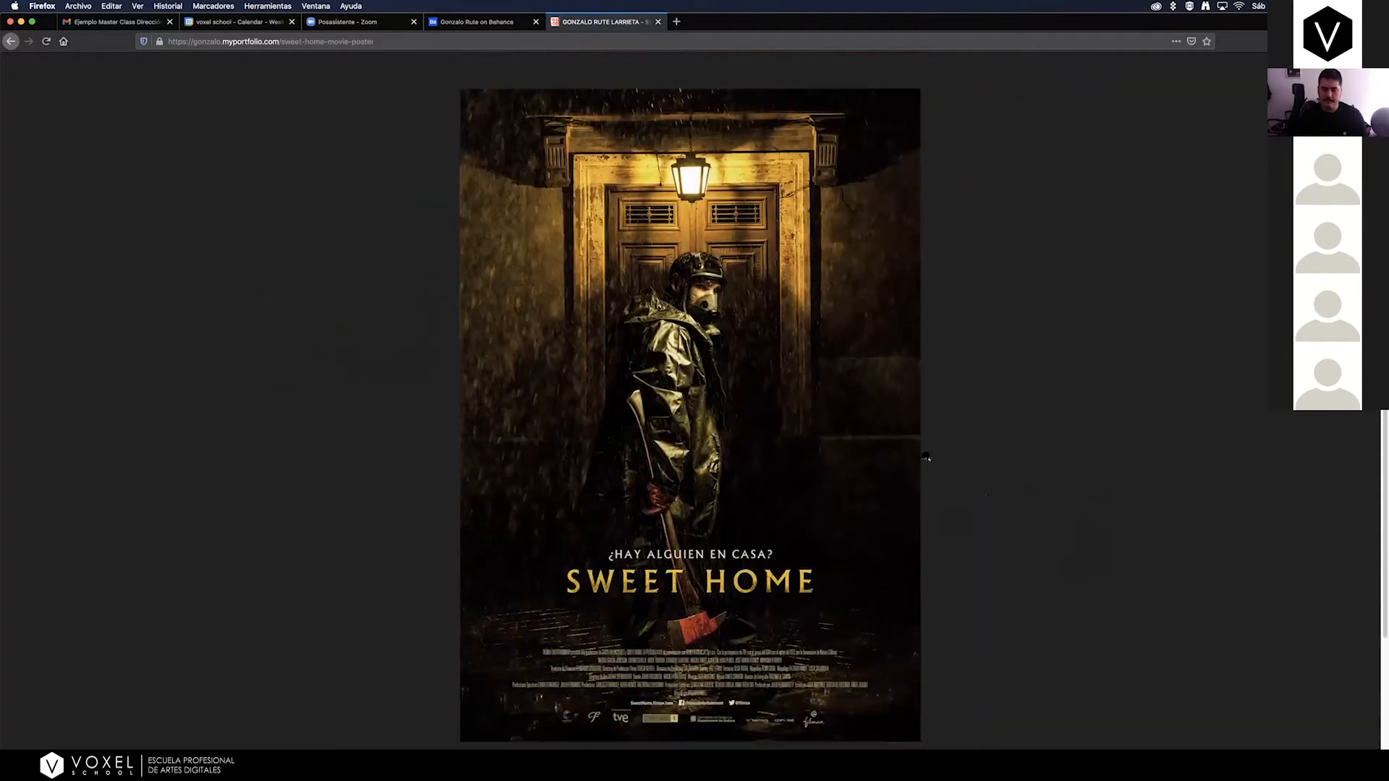
scroll(925, 457, "down", 1)
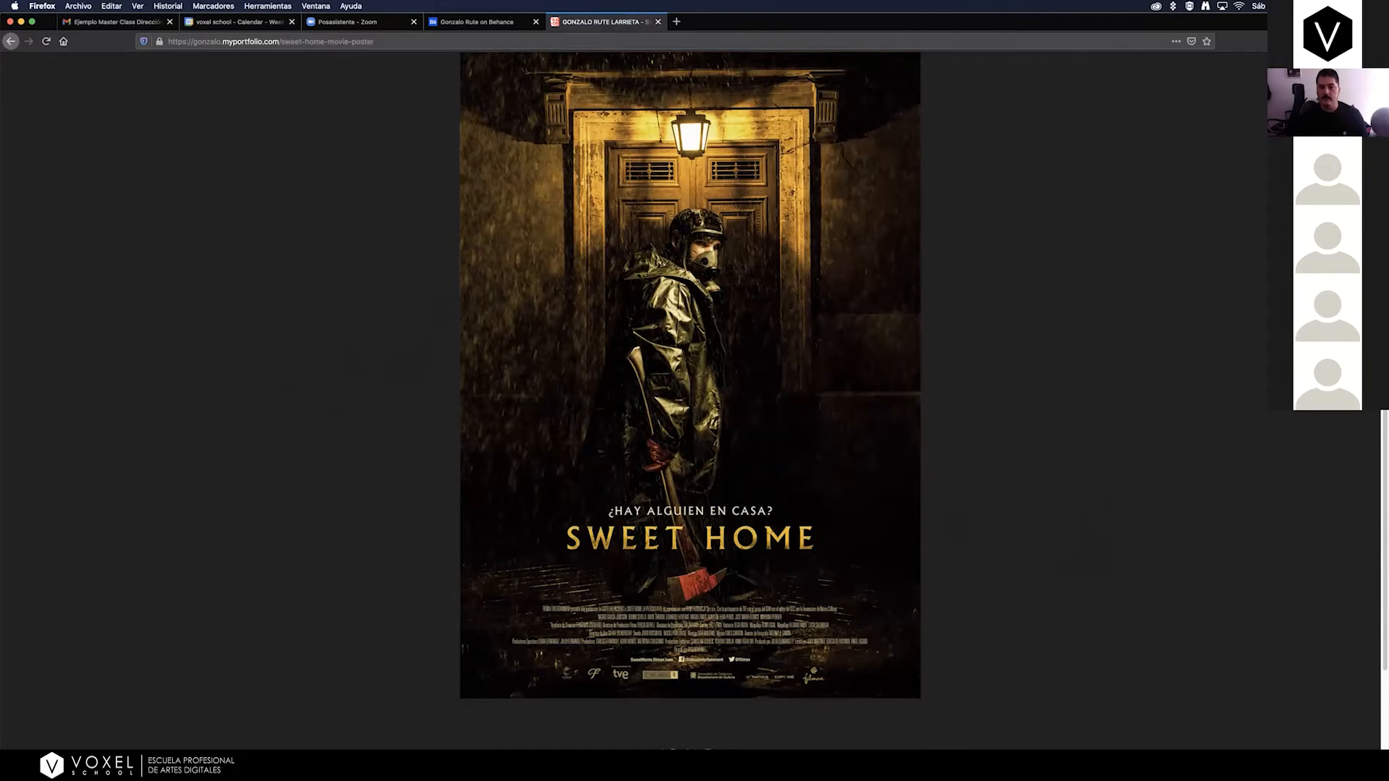
scroll(691, 388, "up", 1)
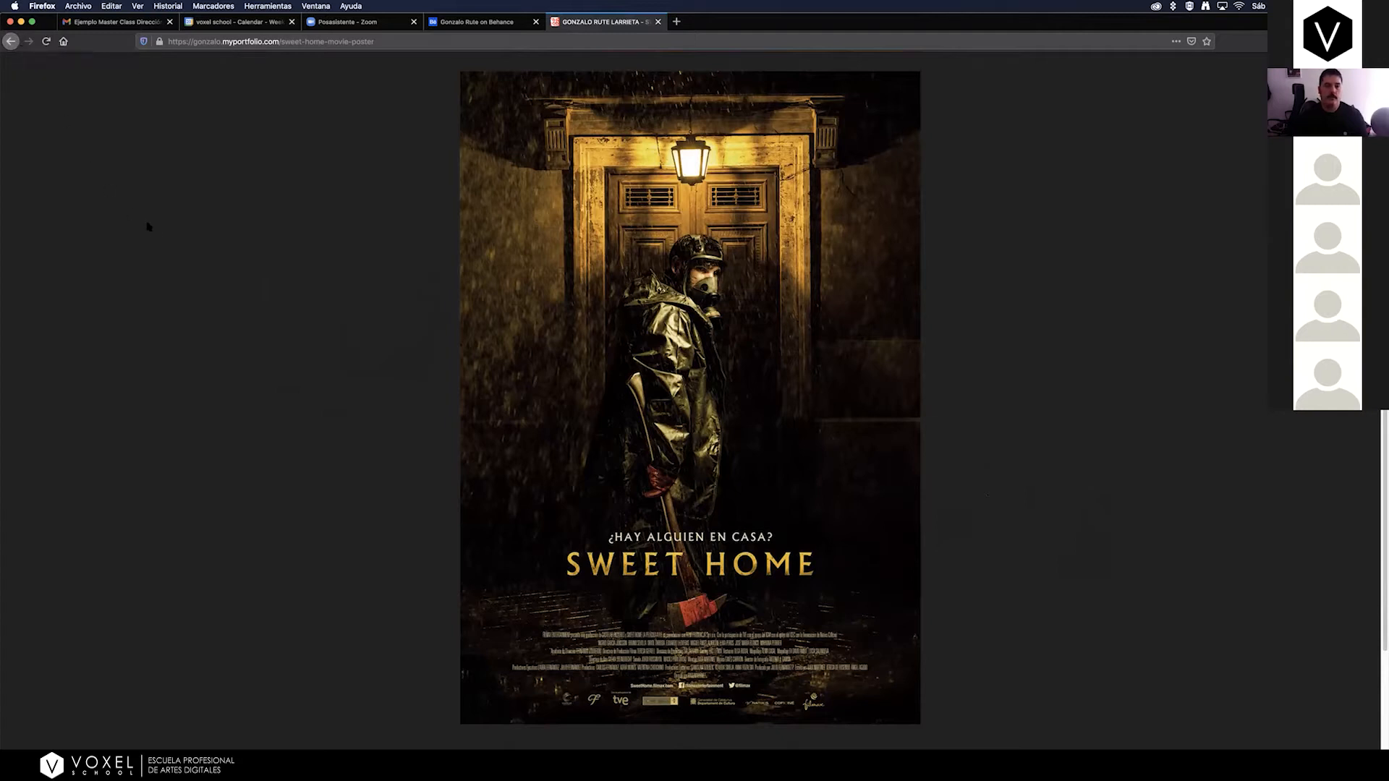
left_click(10, 41)
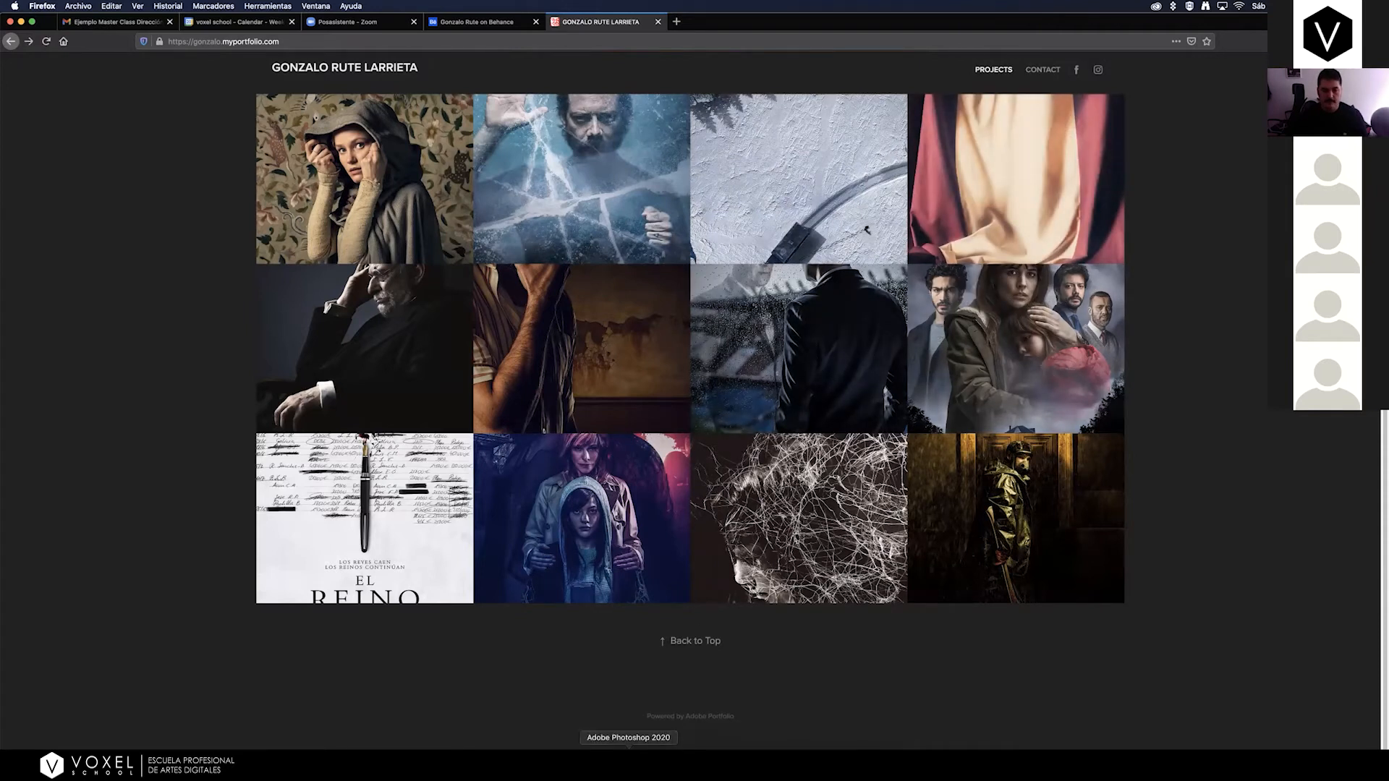
Switch to Photoshop, start a new document and enlarge and reposition the New Document dialog.
left_click(628, 760)
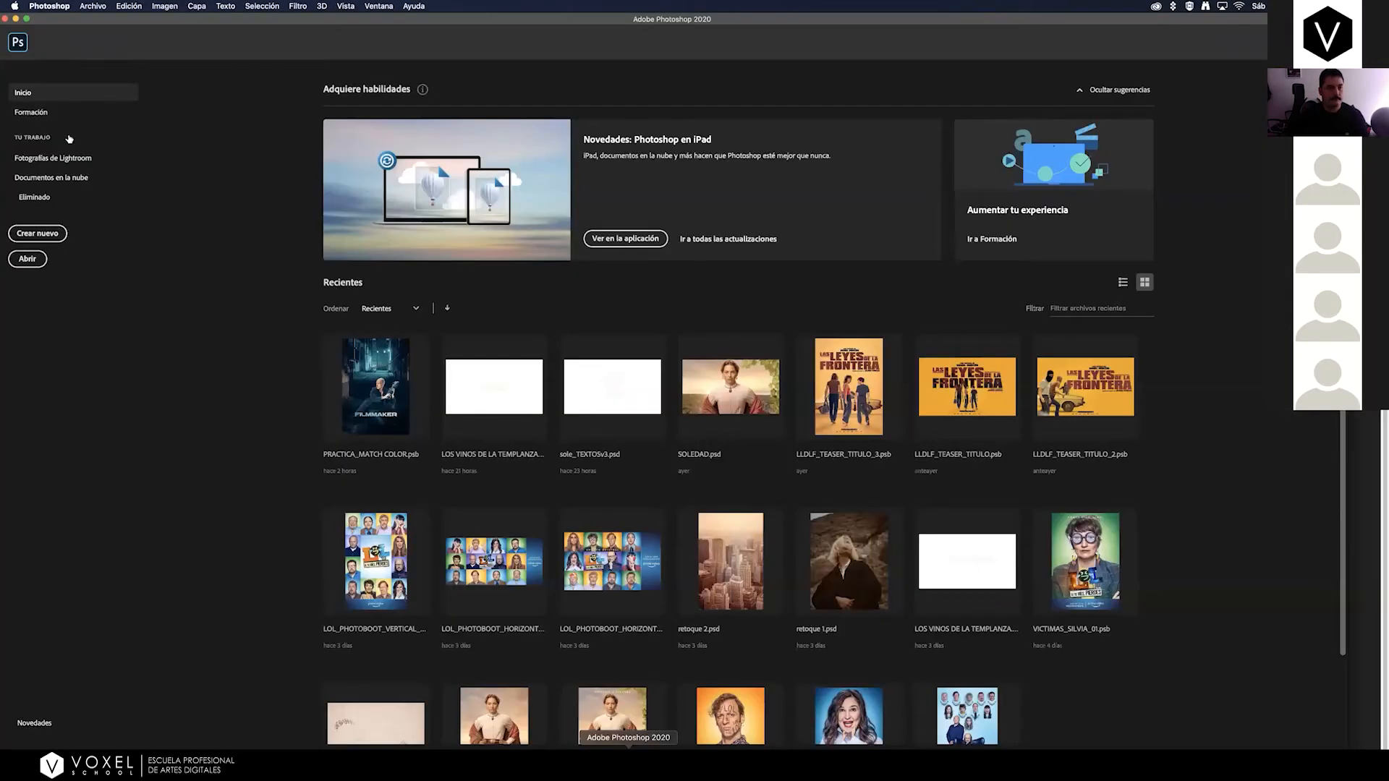
left_click(61, 235)
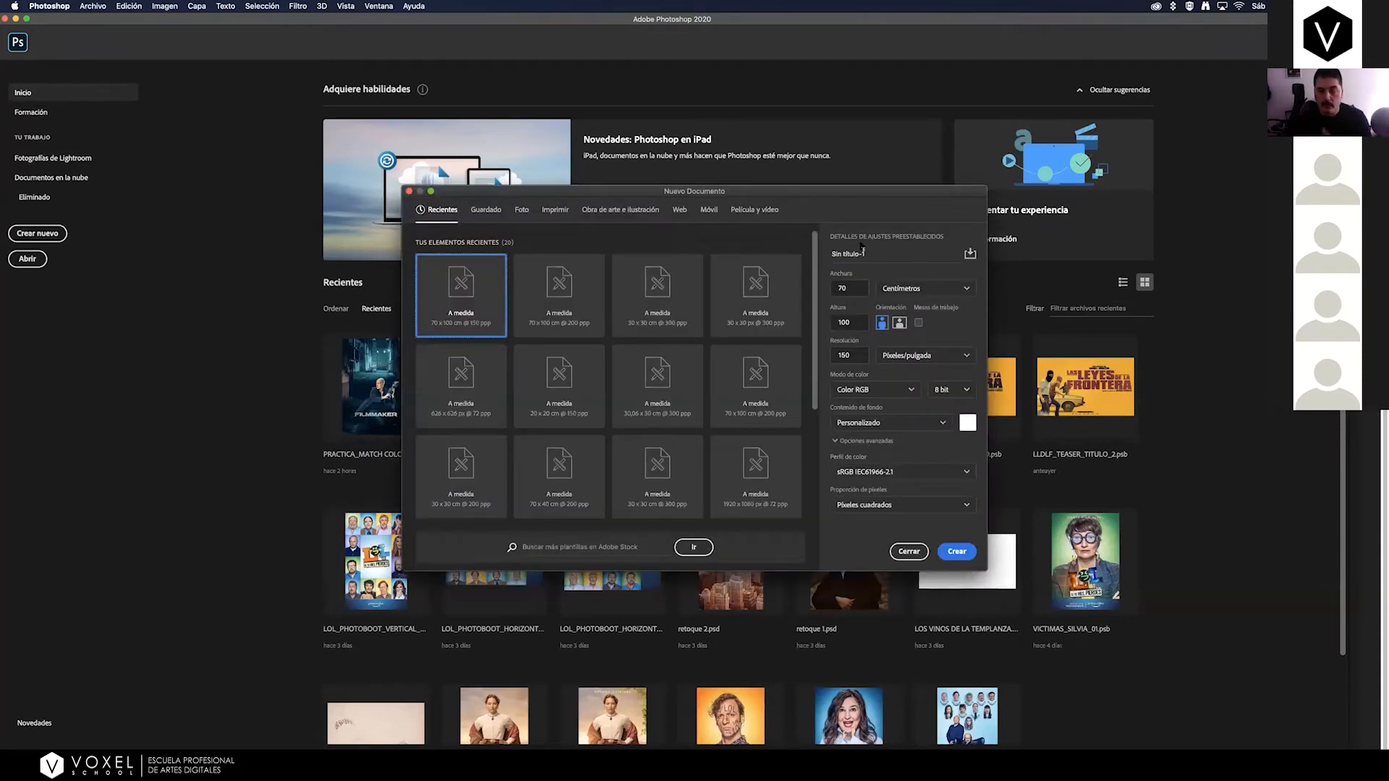
left_click_drag(772, 194, 753, 203)
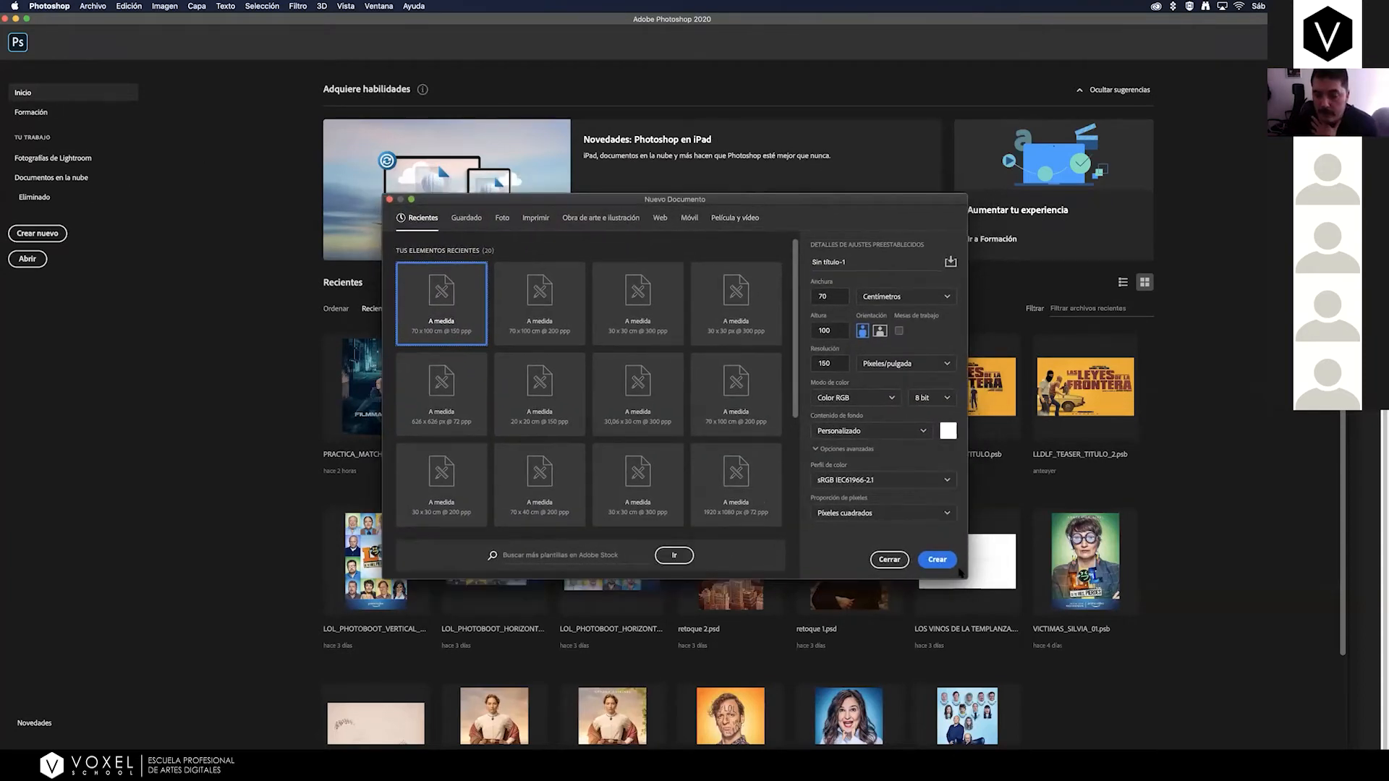
left_click_drag(967, 578, 1173, 722)
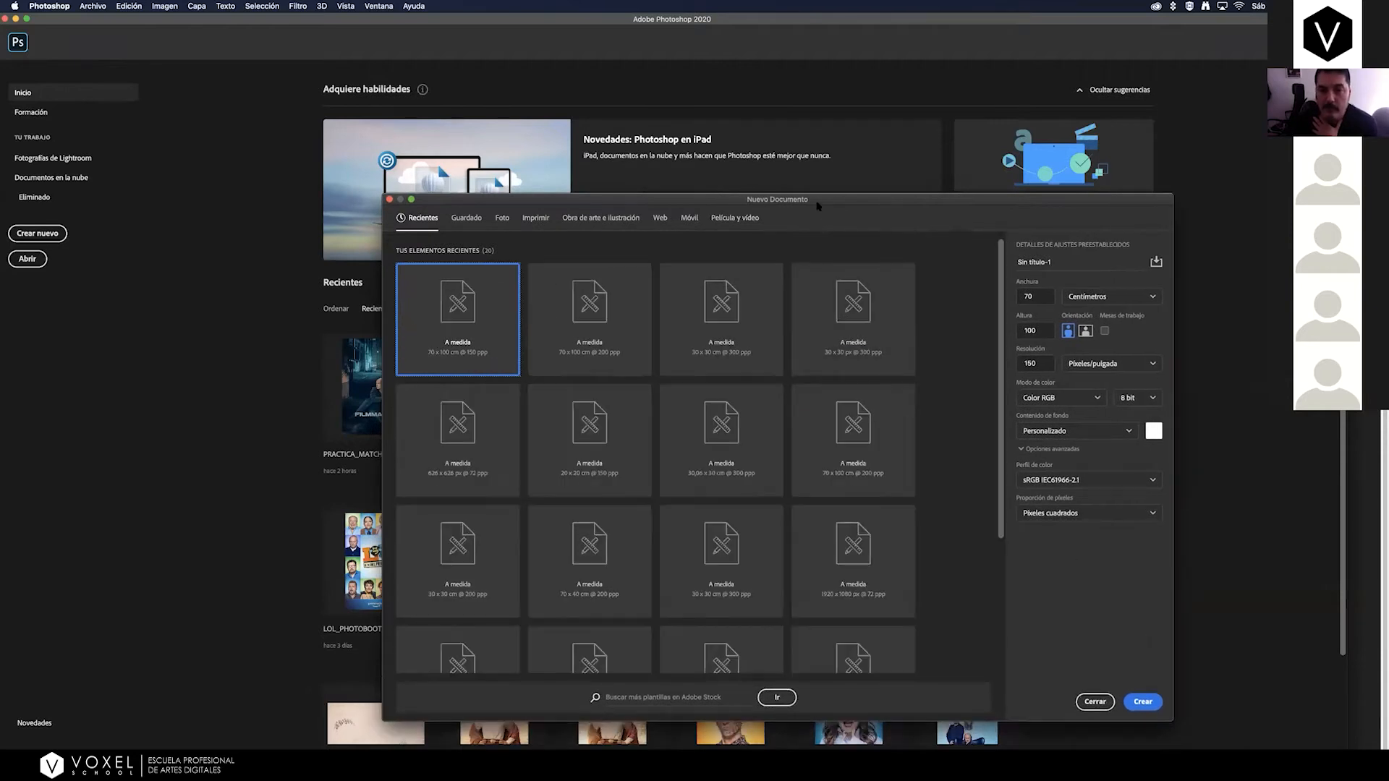
left_click_drag(814, 203, 757, 181)
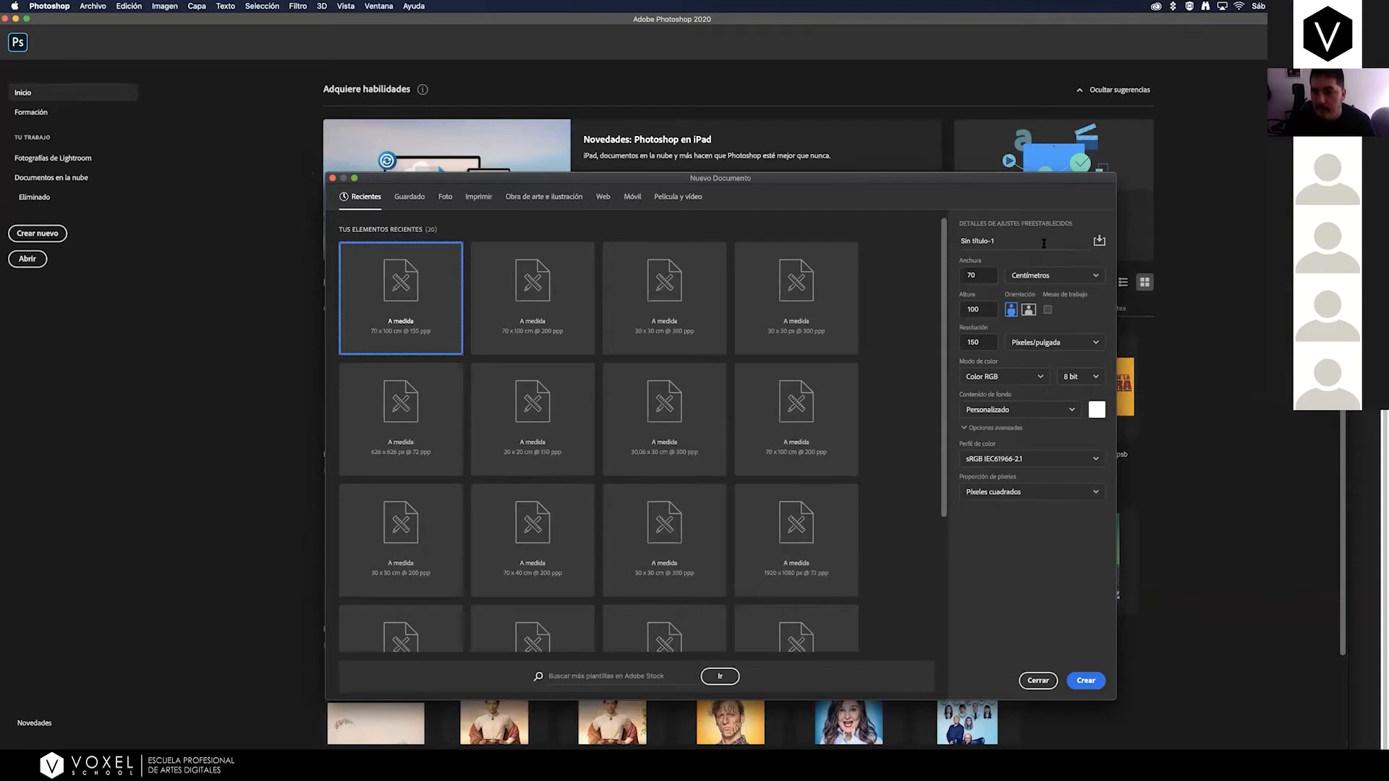
Create a portrait RGB document of 70 x 100 cm at 150 pixels per inch, 8 bit, with a white background.
left_click_drag(984, 343, 958, 345)
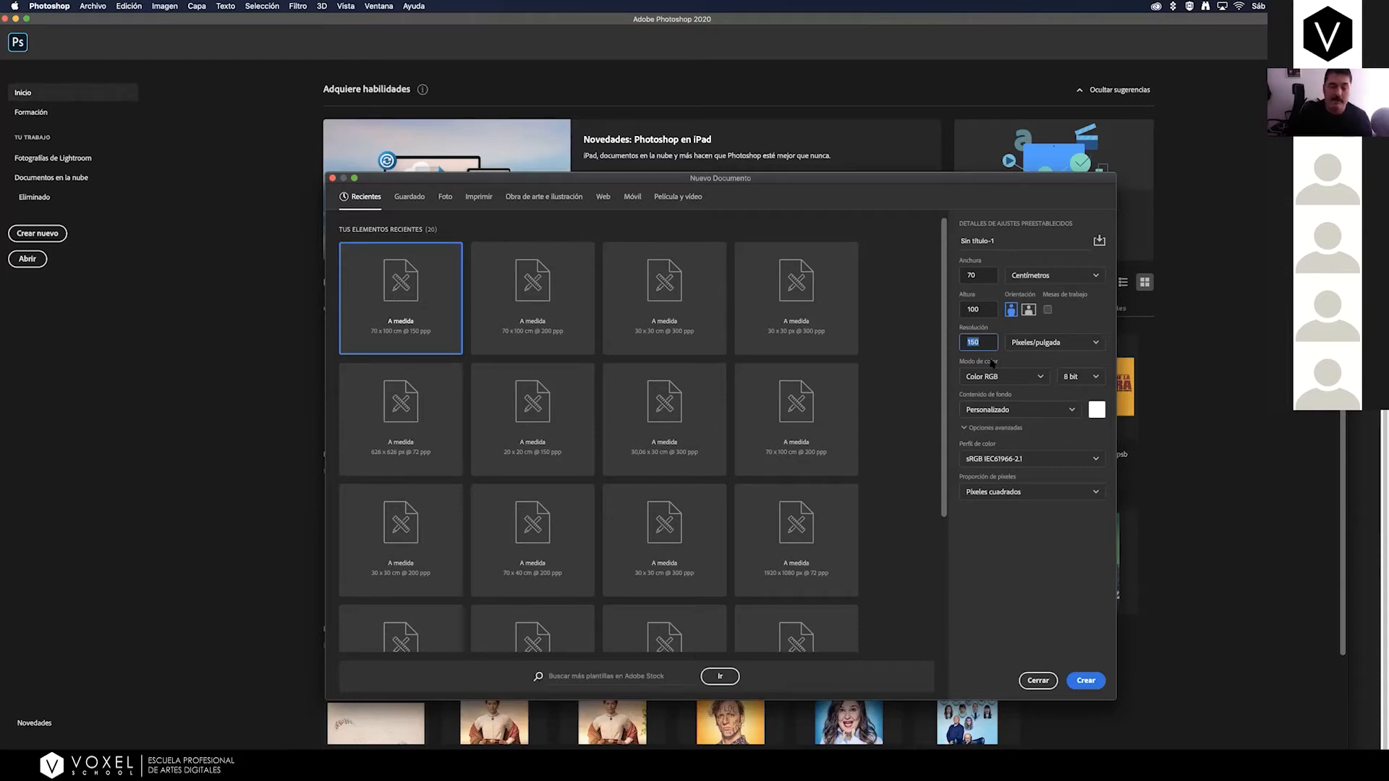
left_click_drag(729, 182, 705, 168)
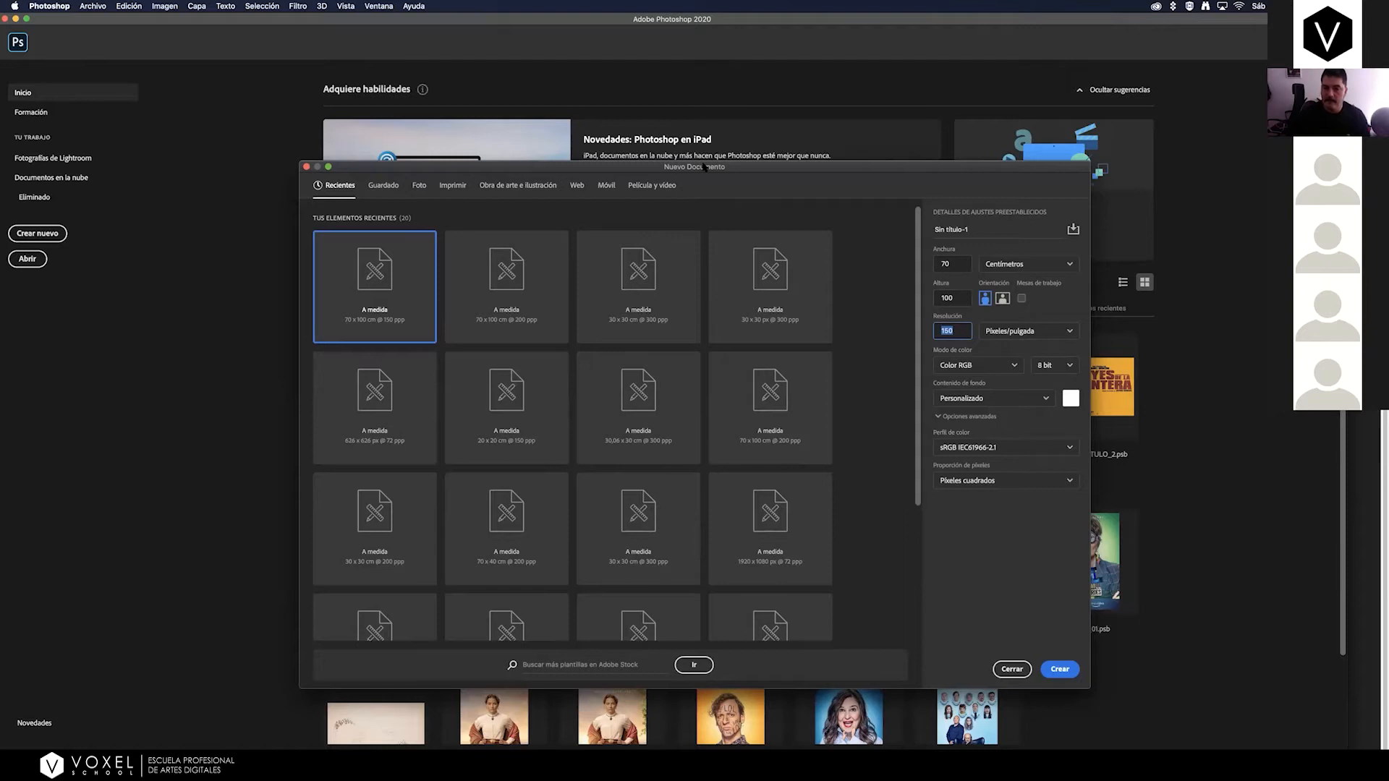
left_click_drag(912, 170, 892, 140)
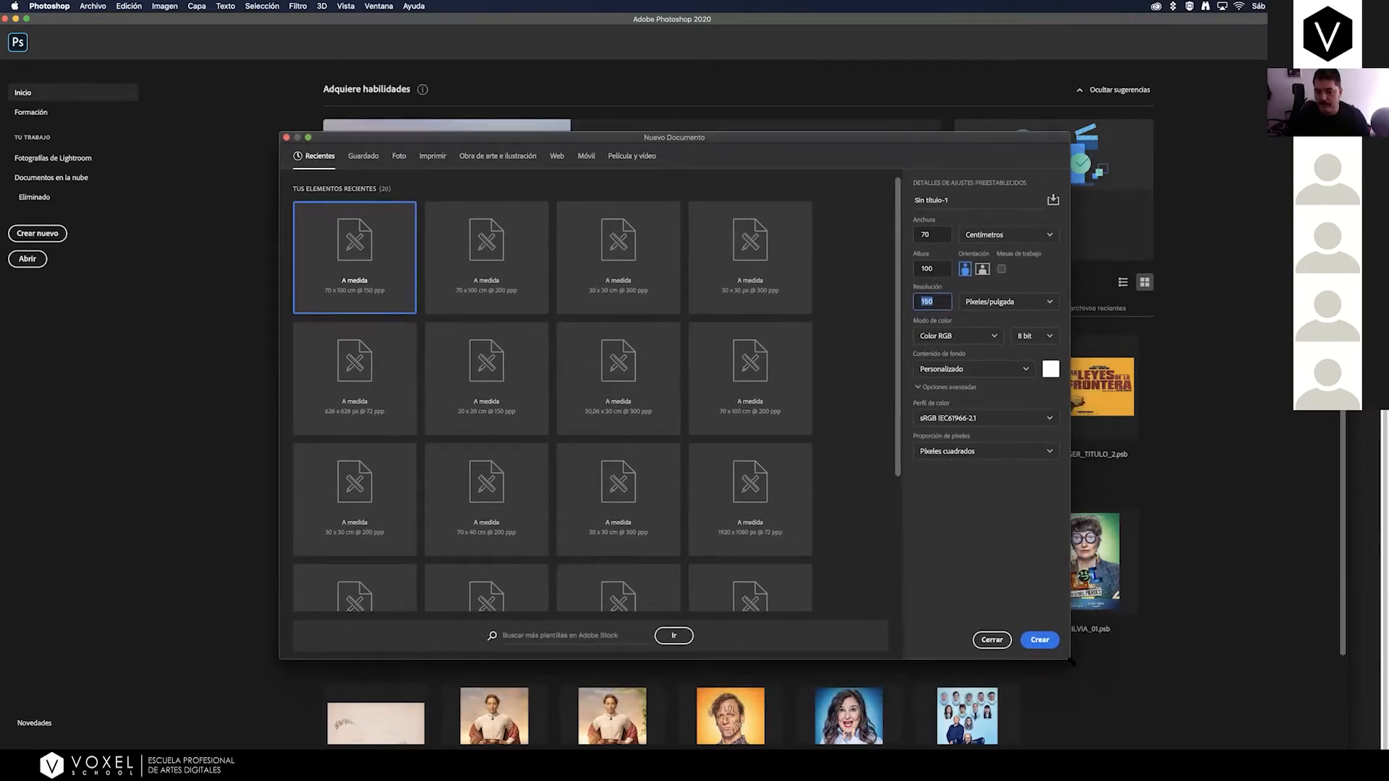
left_click_drag(1080, 667, 1112, 718)
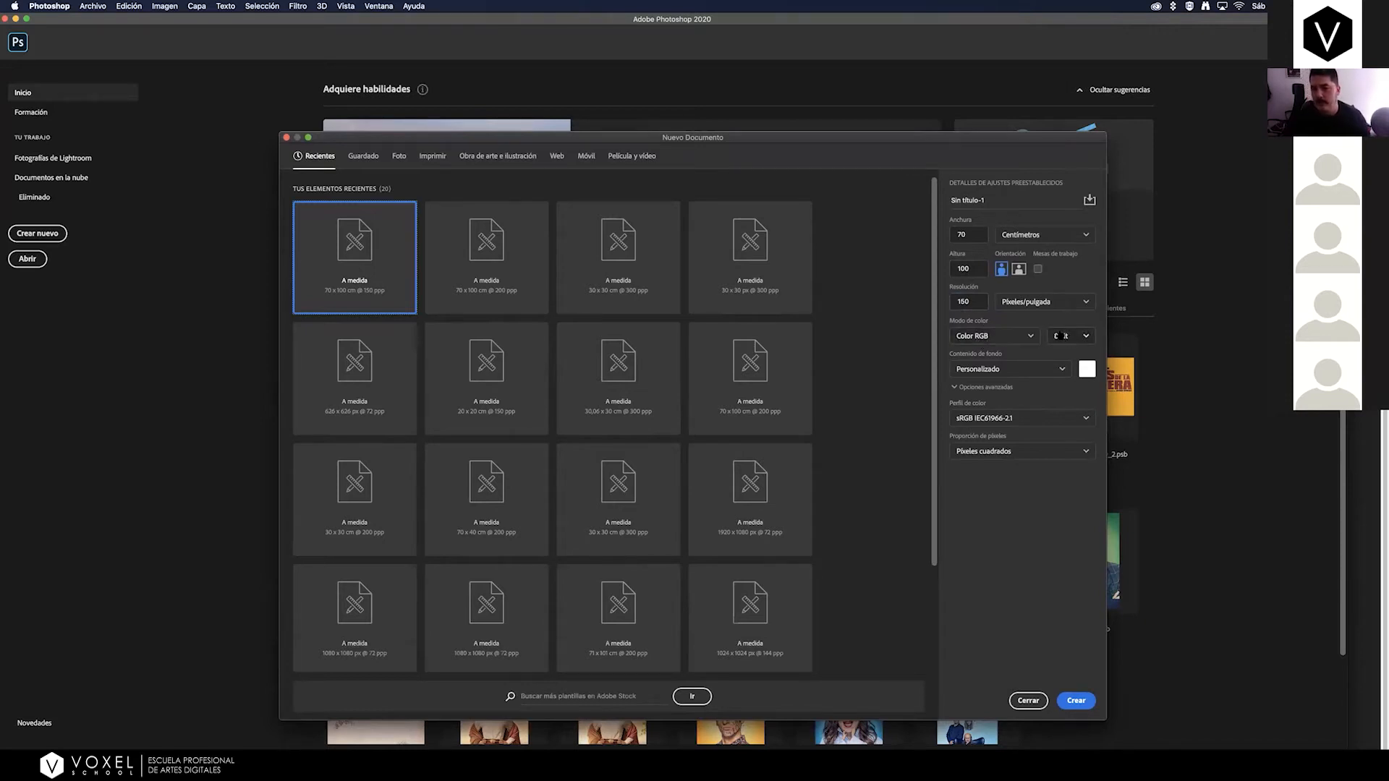
left_click(1076, 701)
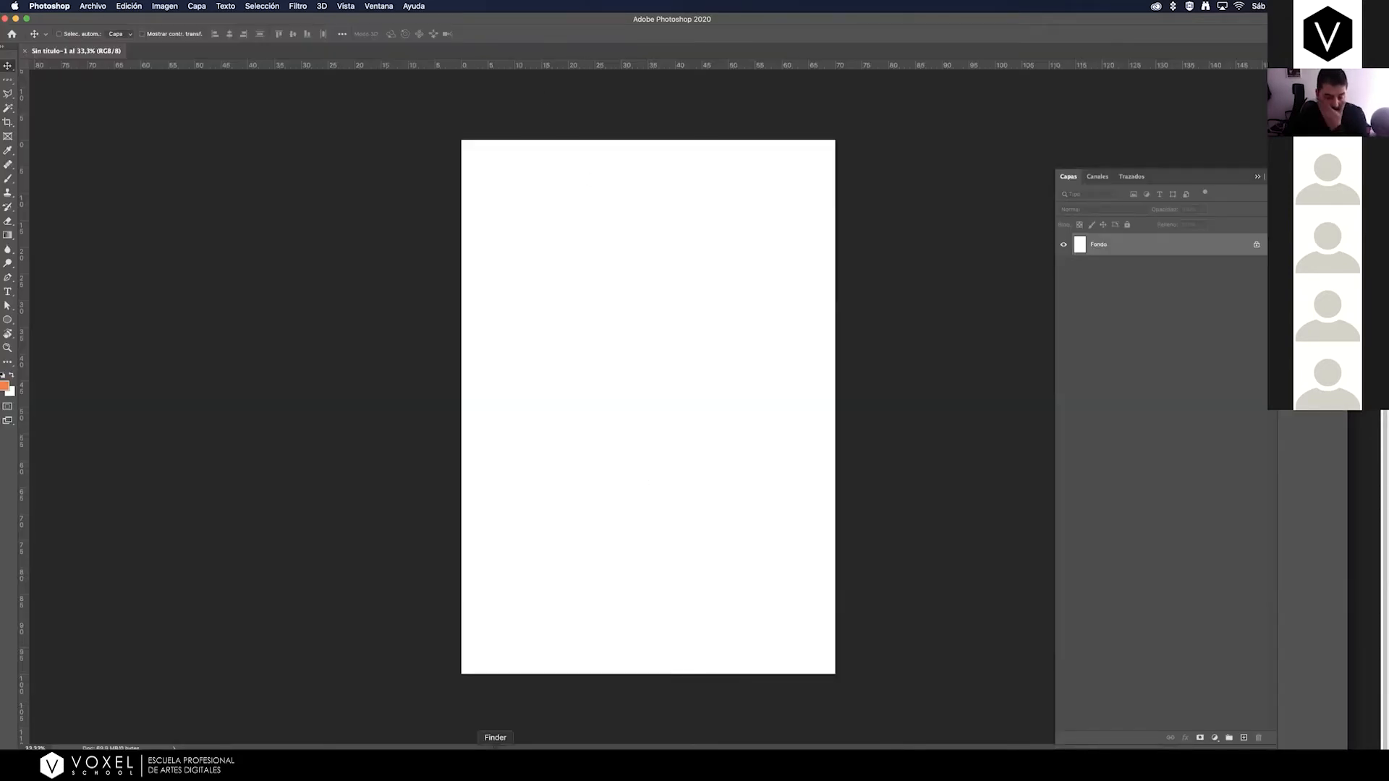
Place the night alley JPEG from the MasterClass_DIRECCION_ARTE folder in Finder into the blank poster document.
left_click(496, 755)
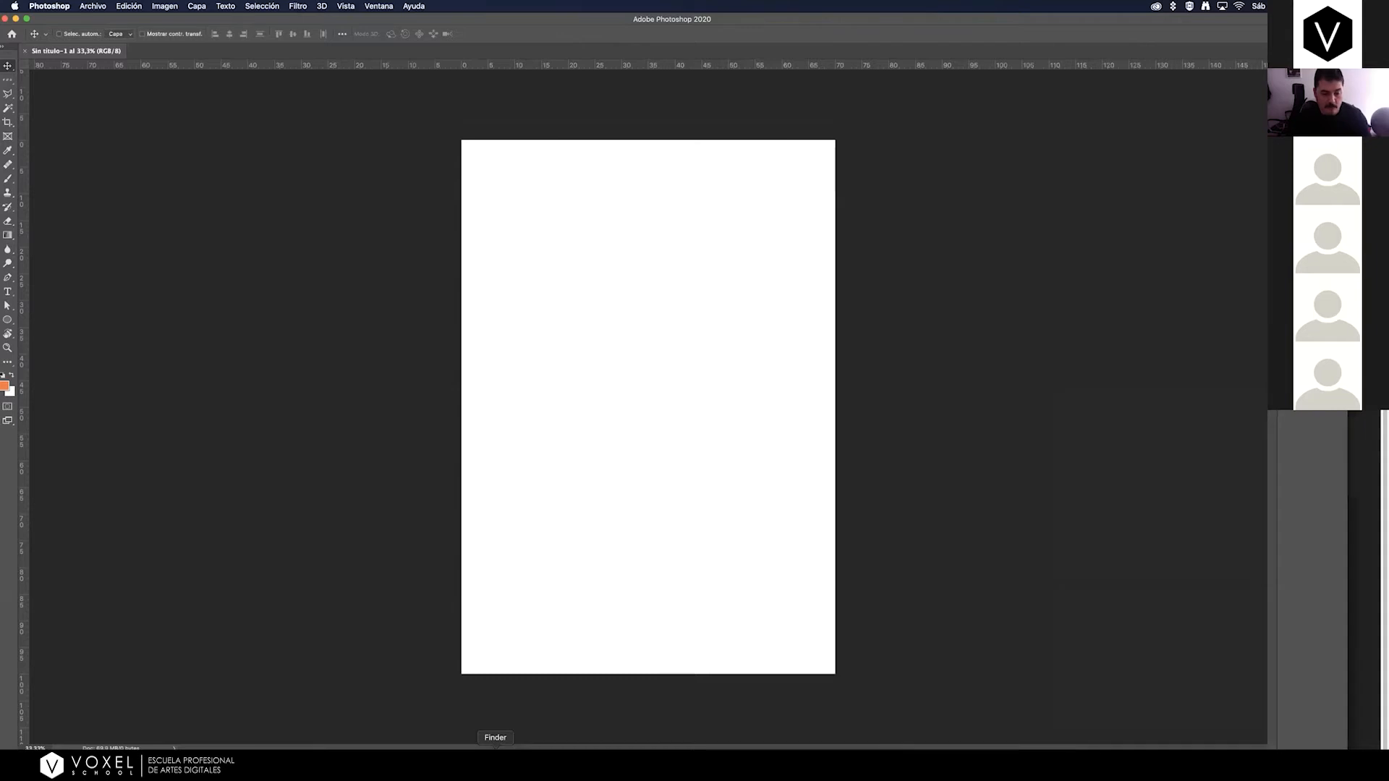
left_click_drag(521, 126, 616, 234)
left_click(643, 165)
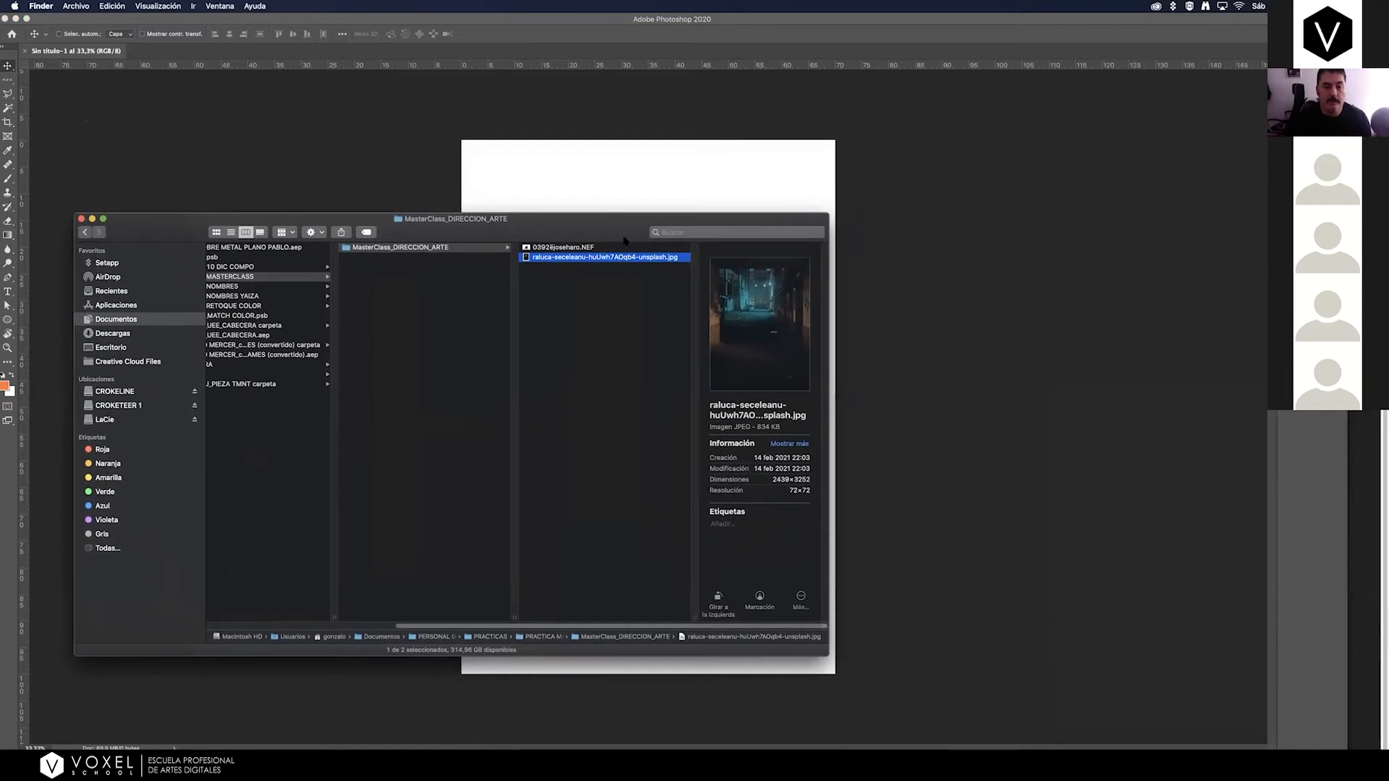
left_click_drag(605, 259, 716, 168)
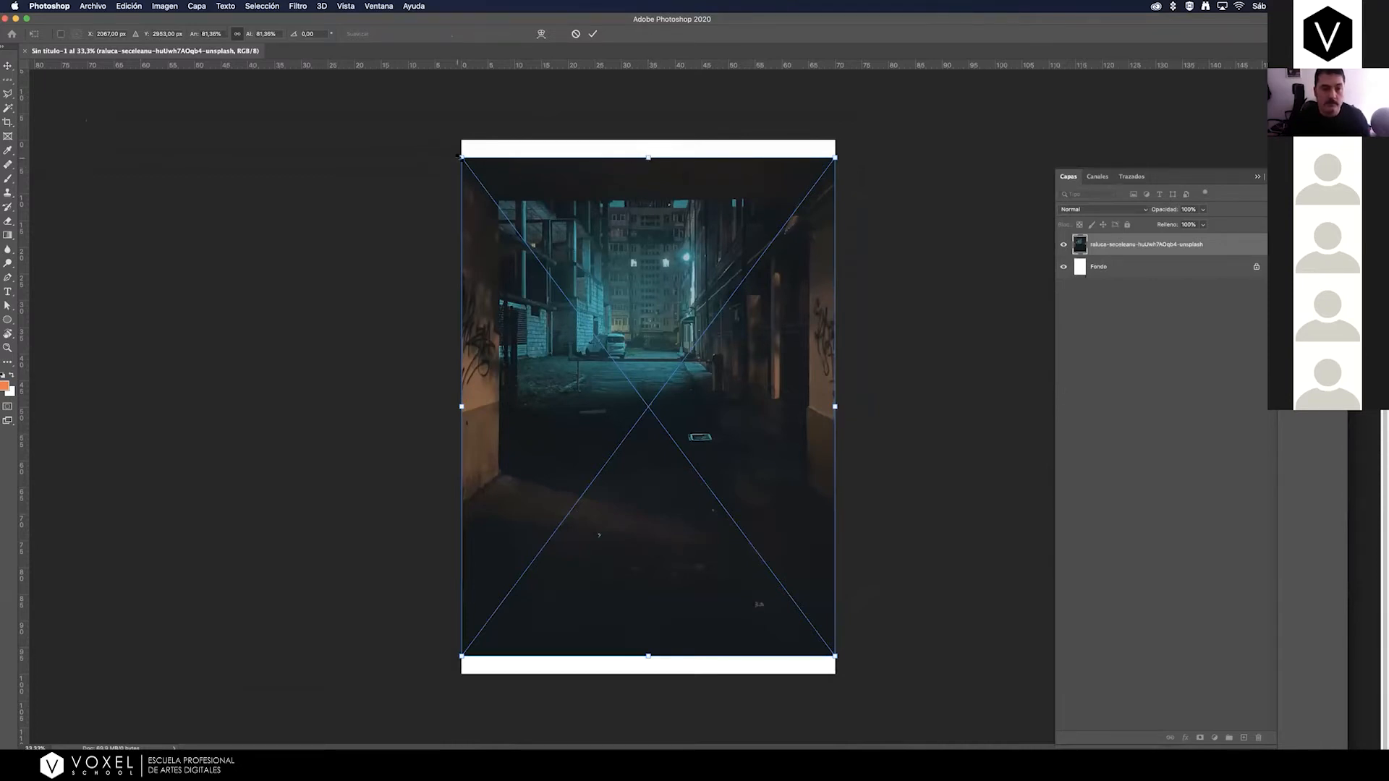
Enlarge the placed alley photo to about 97% and move it so that it covers the whole canvas.
left_click_drag(461, 157, 417, 99)
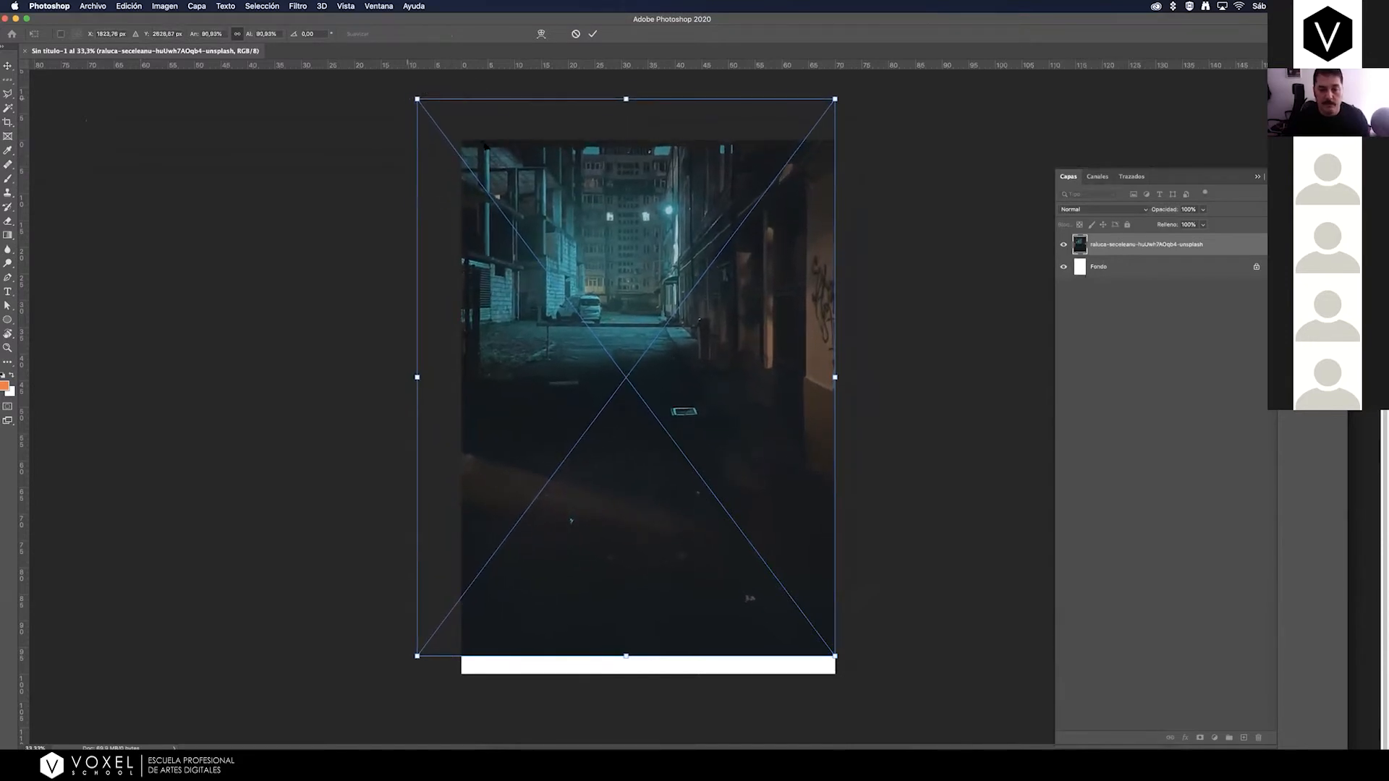
left_click_drag(834, 656, 852, 678)
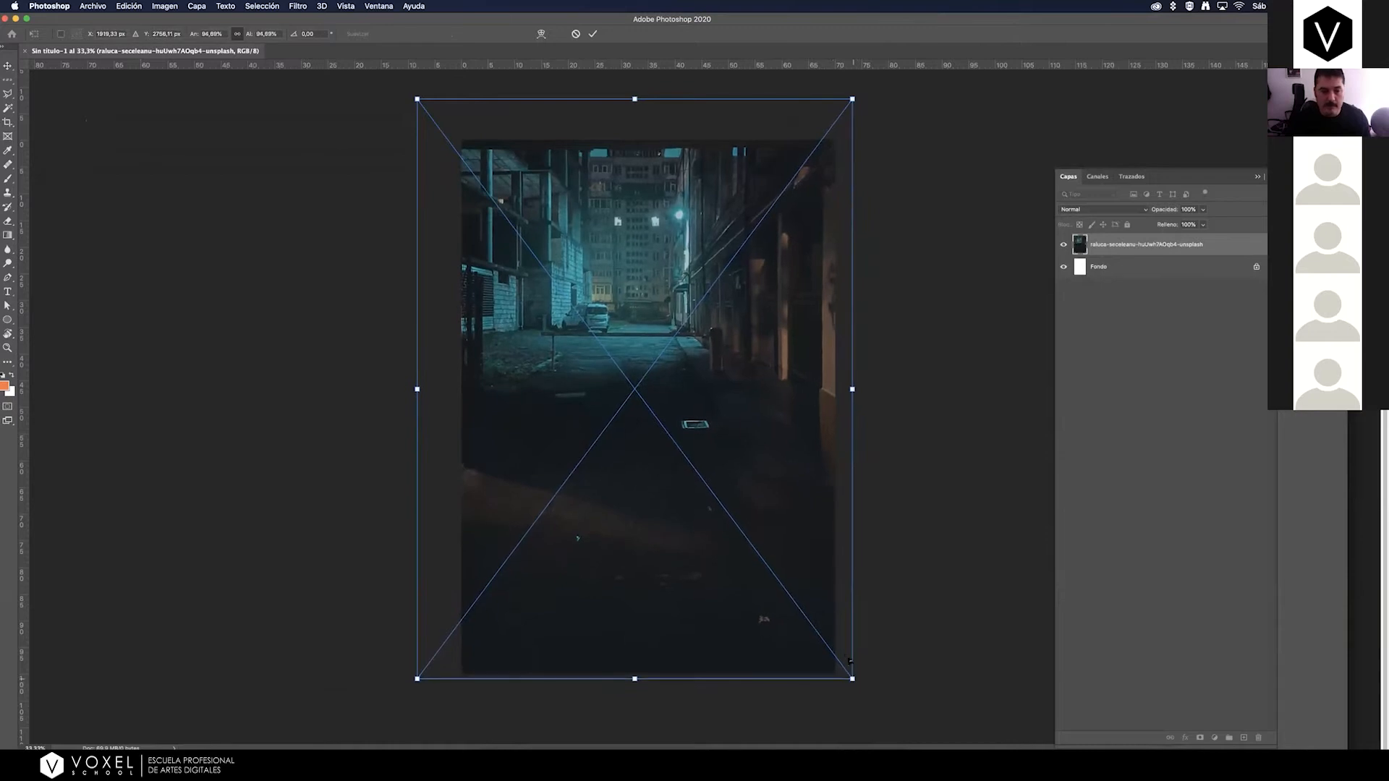
left_click_drag(416, 389, 461, 389)
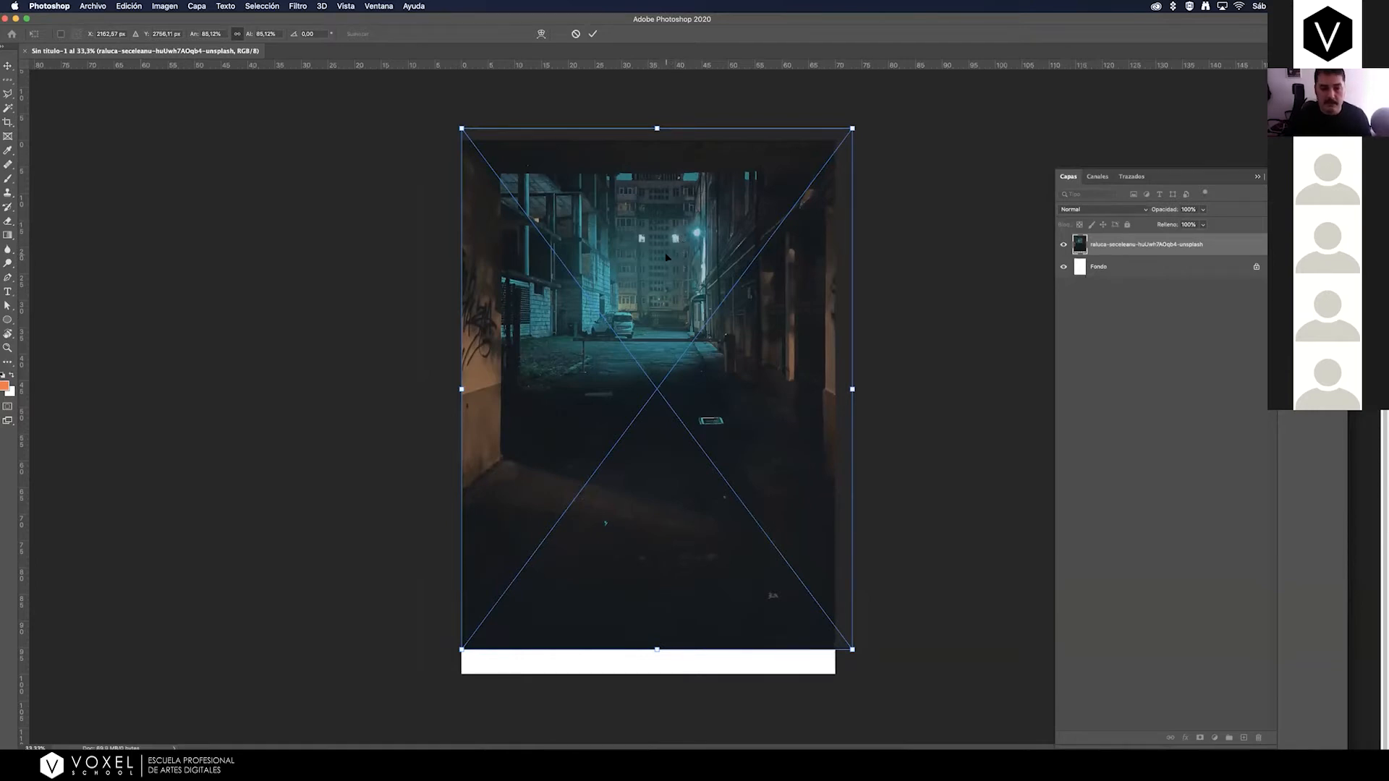
left_click_drag(667, 256, 669, 223)
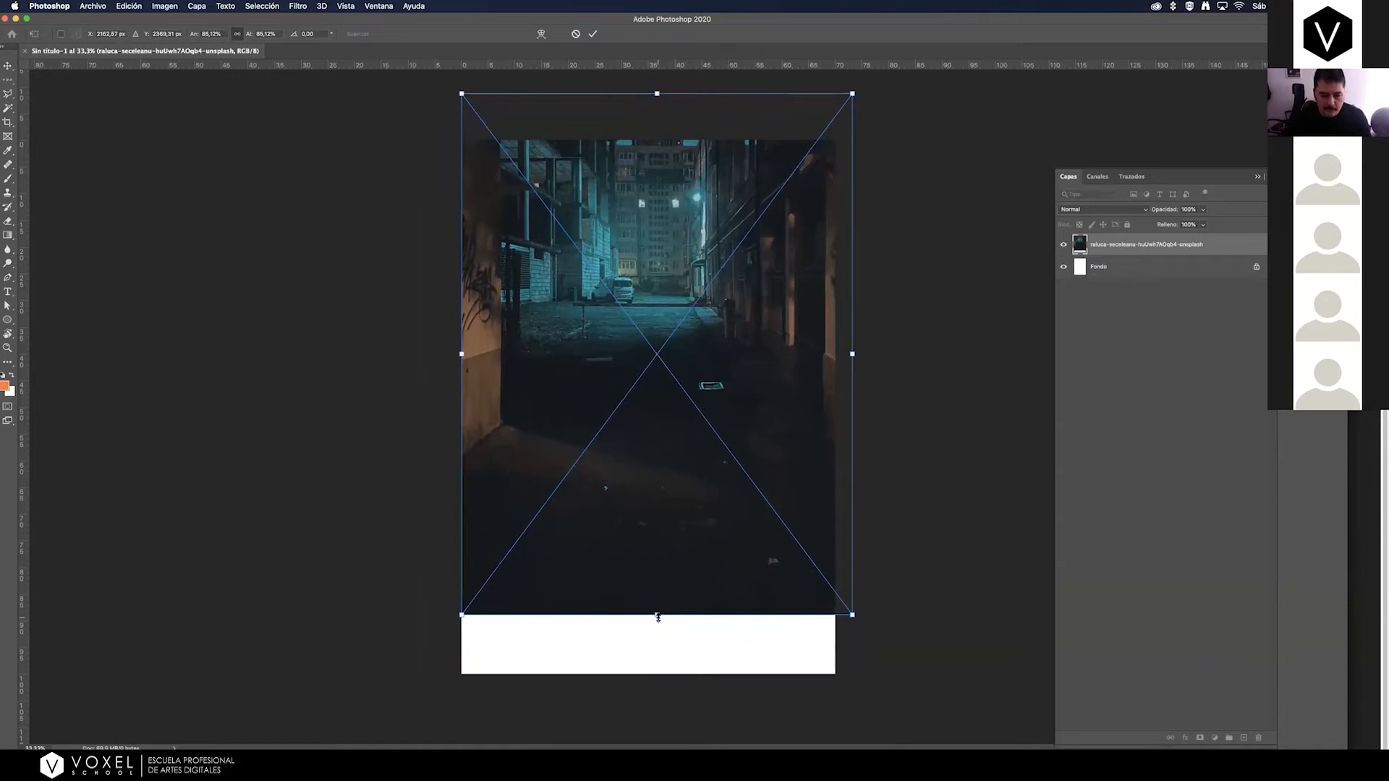
left_click_drag(854, 616, 906, 680)
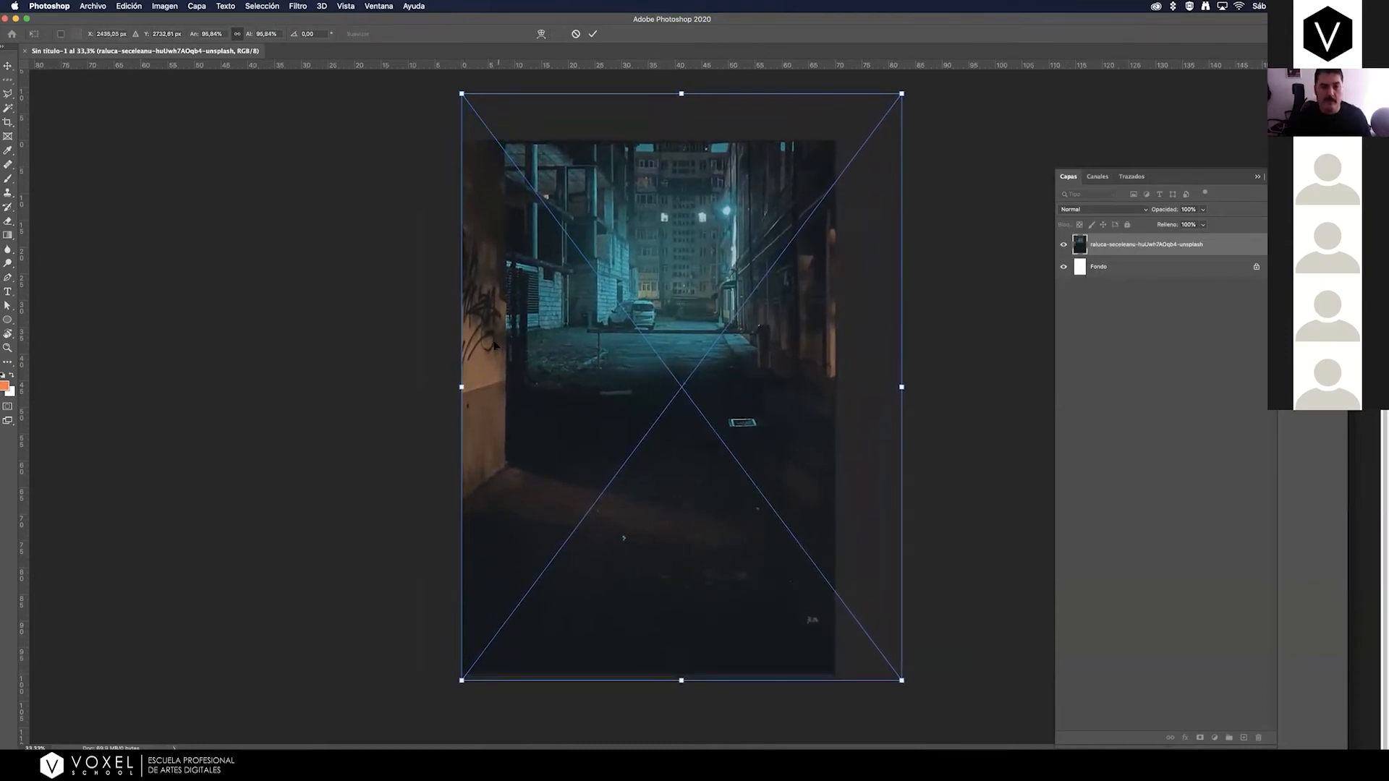
Fine-tune the alley photo's scale and position so the lit street sits centred in the poster, and commit the placement.
left_click_drag(603, 483, 586, 485)
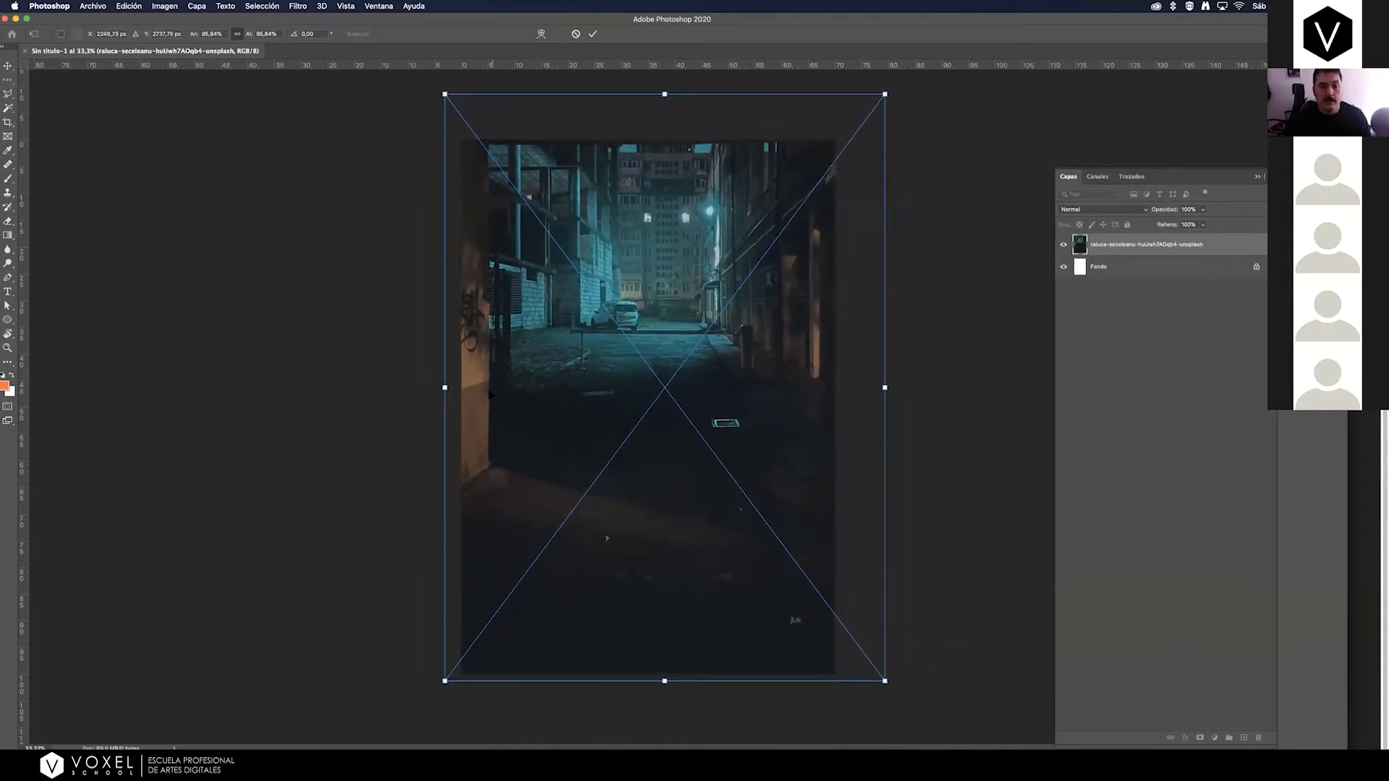
left_click_drag(590, 399, 576, 402)
left_click_drag(427, 391, 359, 387)
mouse_move(645, 377)
left_mouse_down()
mouse_move(689, 405)
mouse_move(654, 391)
left_mouse_up()
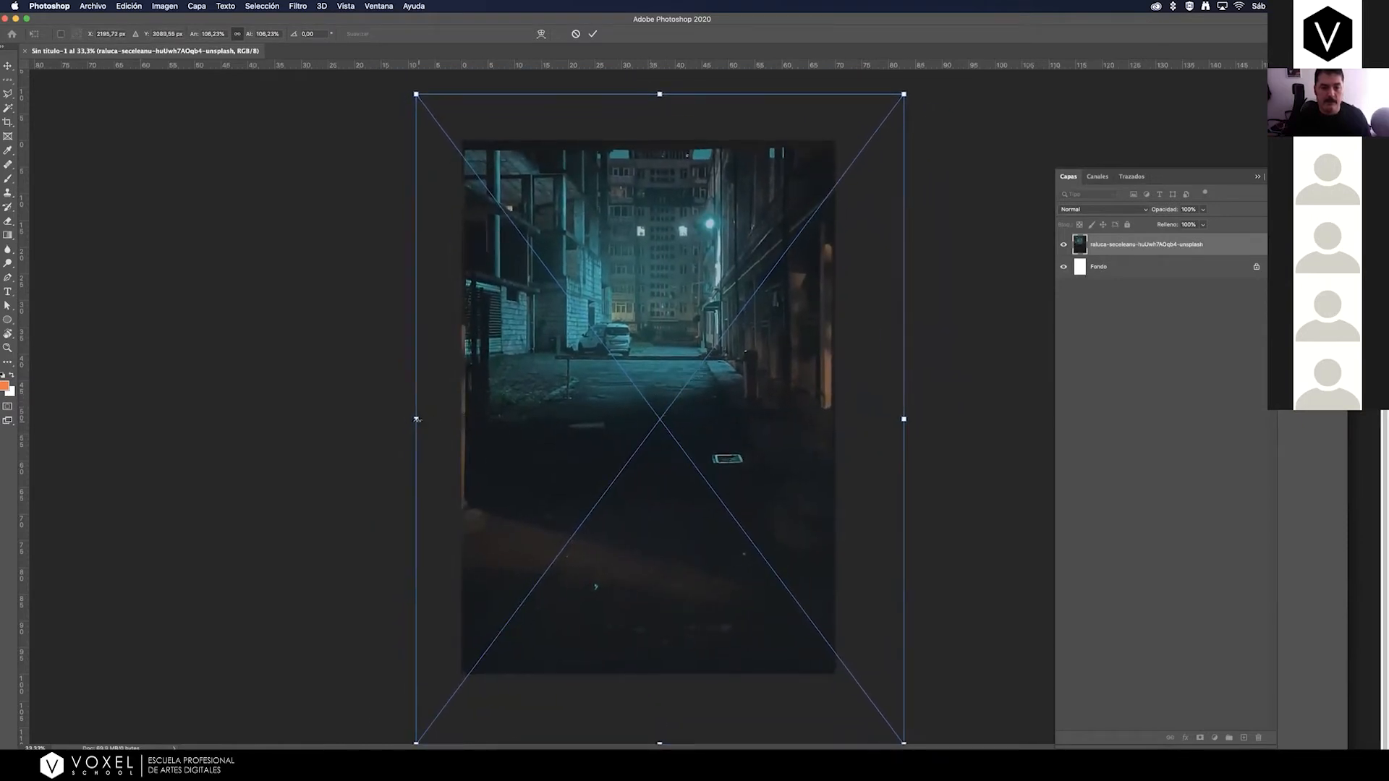
left_click_drag(415, 418, 446, 417)
left_click_drag(616, 402, 620, 373)
left_click_drag(905, 384, 891, 384)
key("Return")
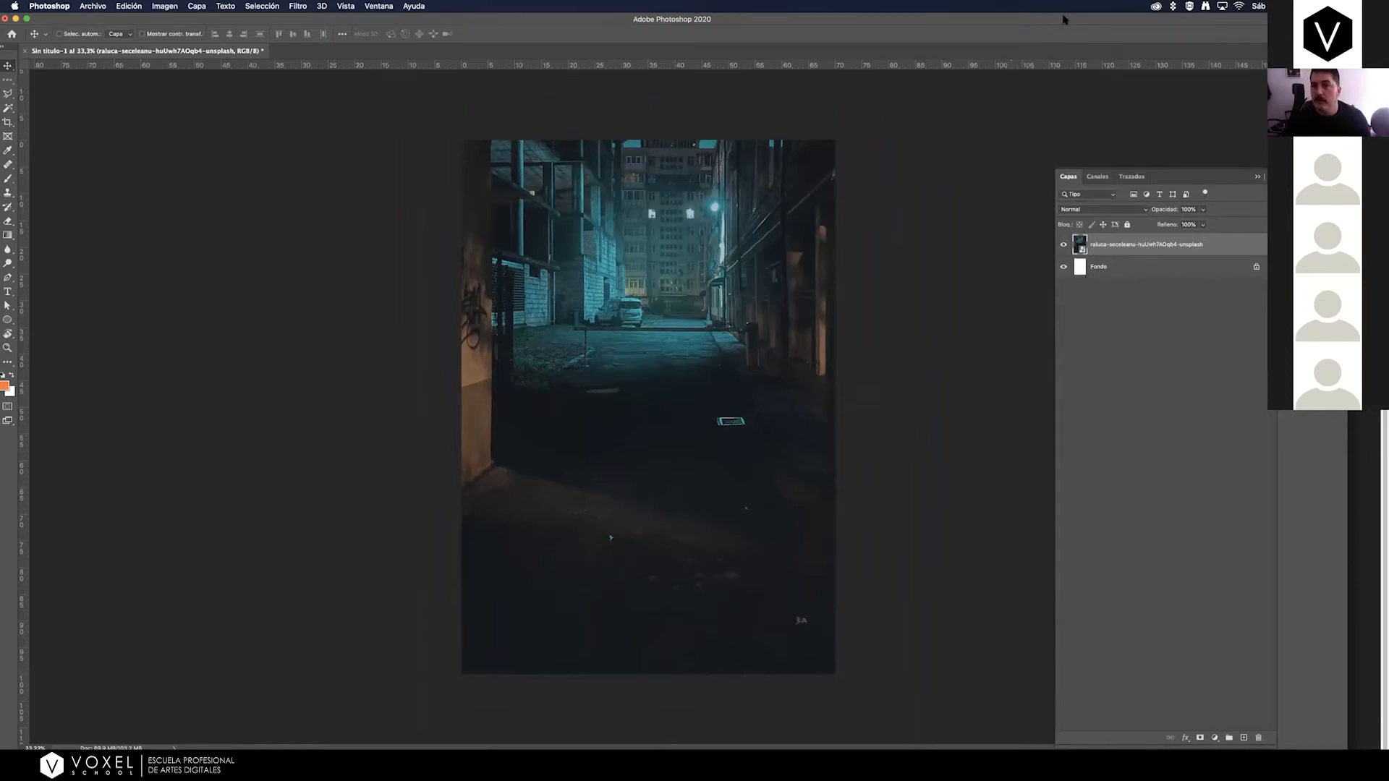
Widen the Photoshop window and shift it horizontally so the toolbar, canvas and layer list are all in view.
left_click_drag(1066, 21, 1068, 22)
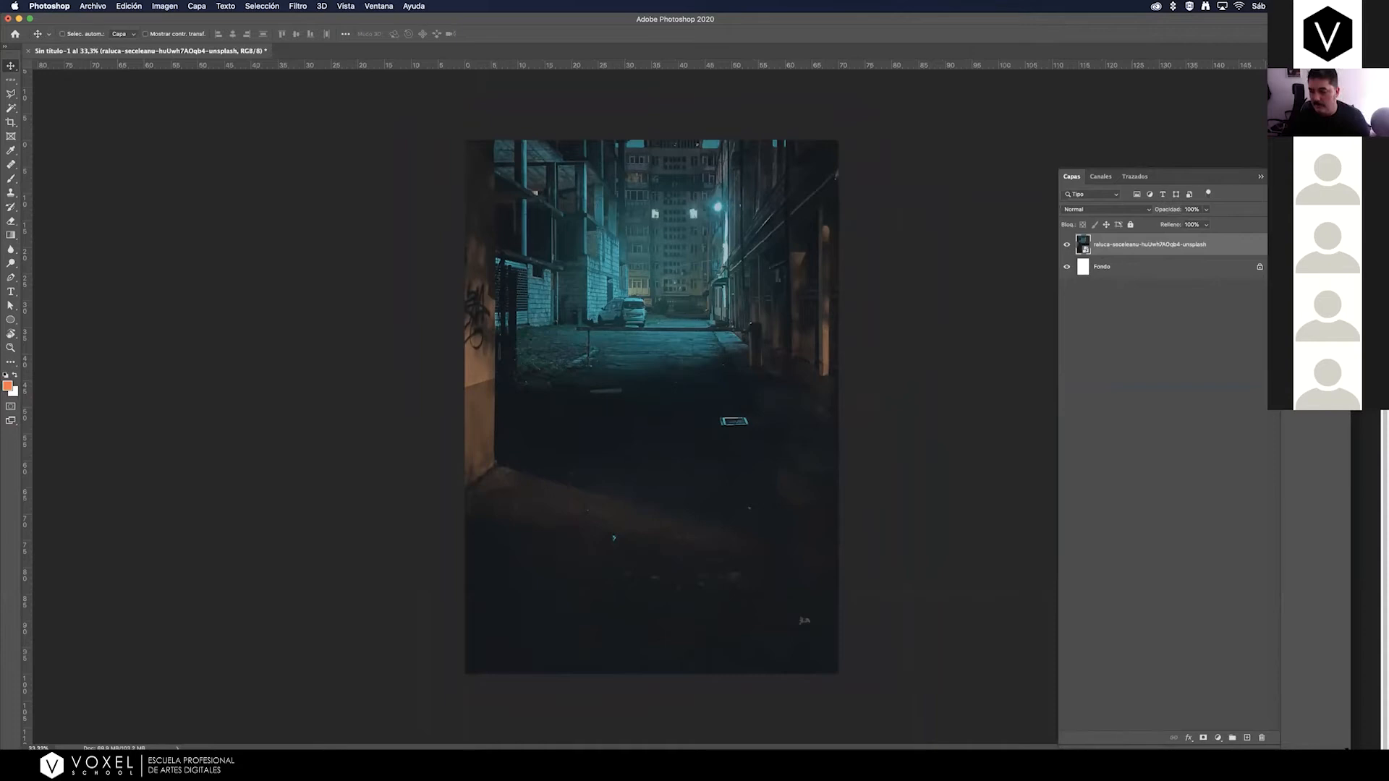
left_click_drag(1350, 347, 1388, 348)
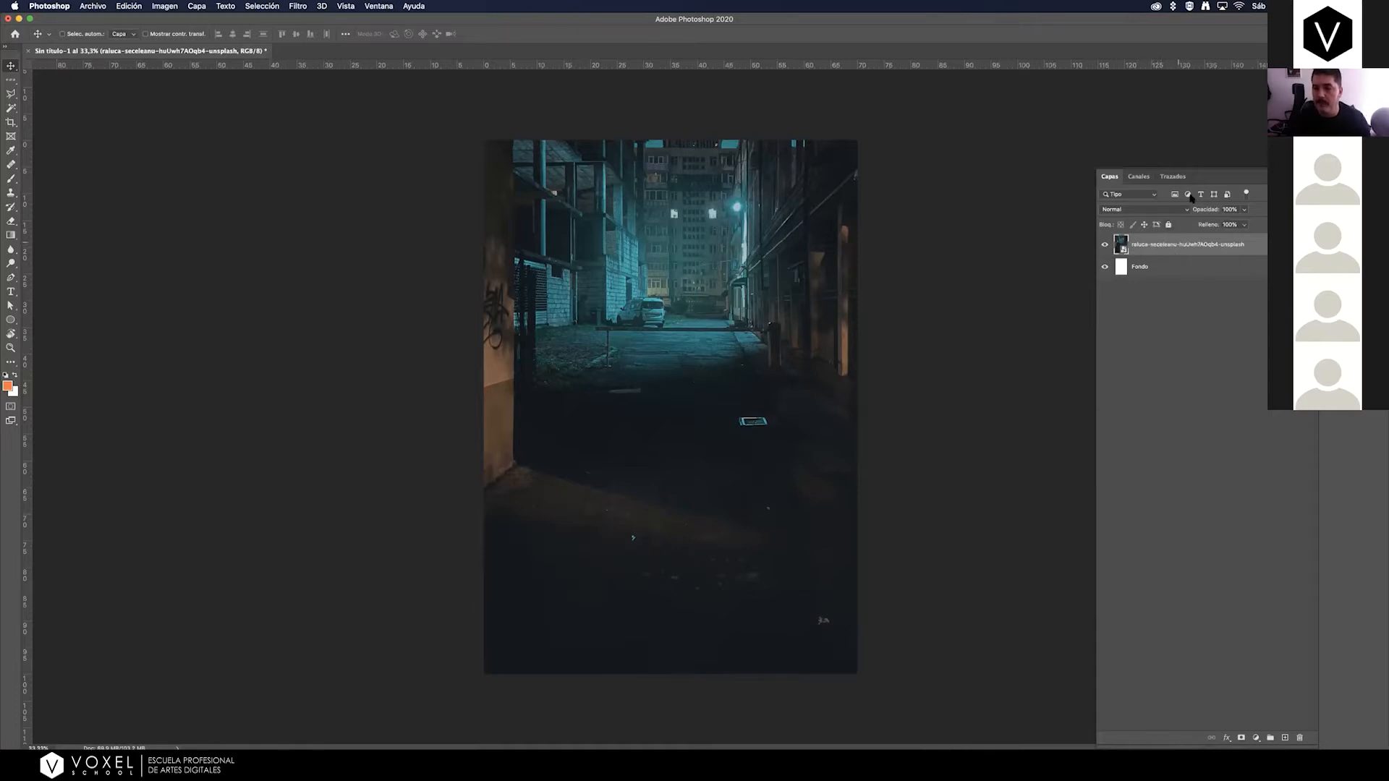
left_click_drag(1069, 24, 987, 24)
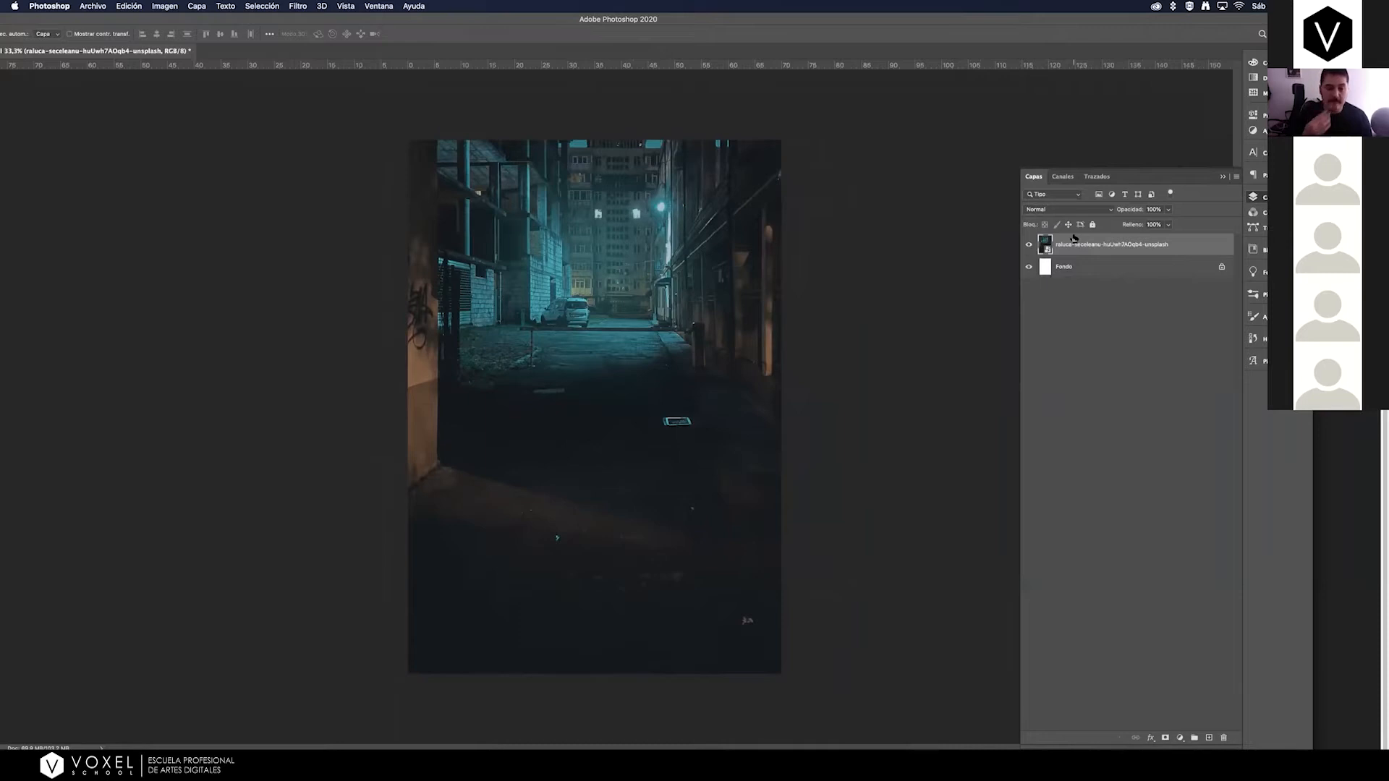
left_click_drag(429, 23, 439, 23)
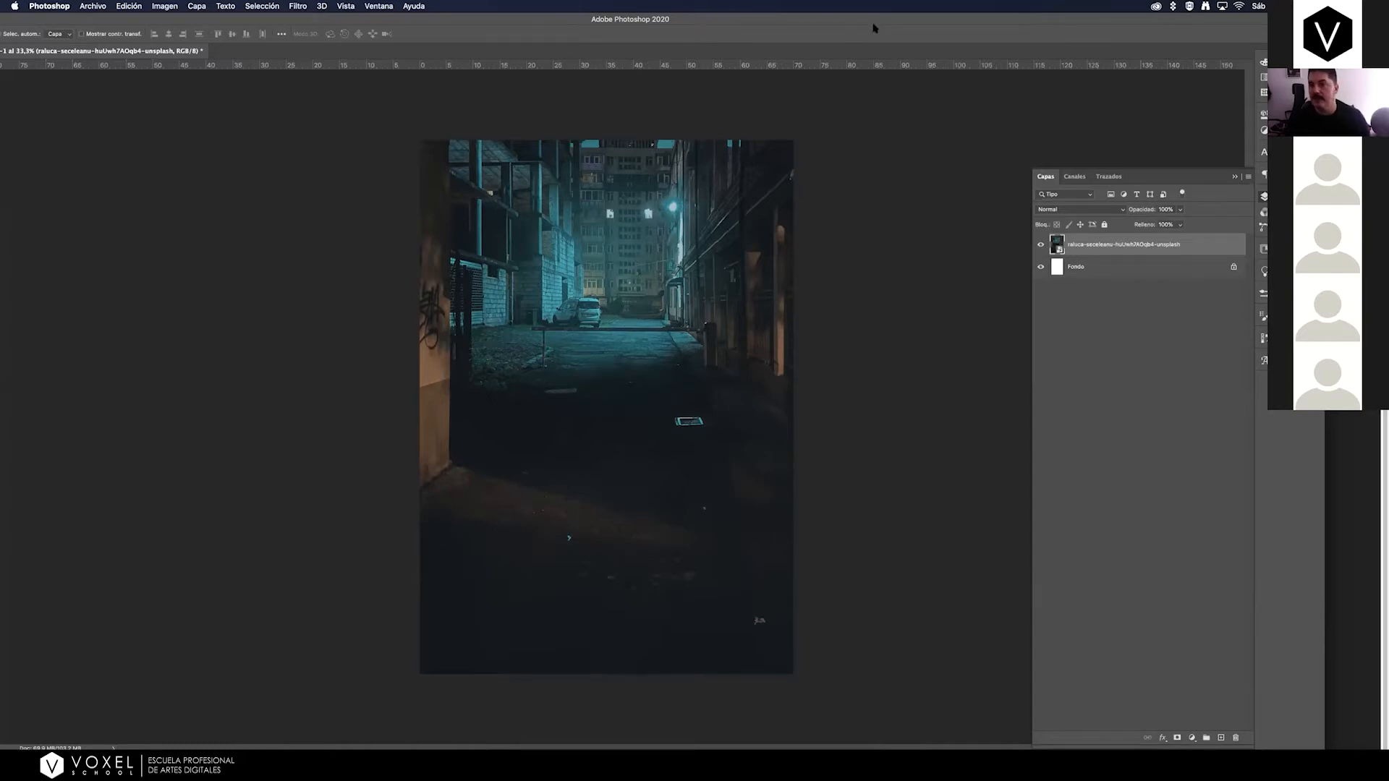
left_click_drag(873, 23, 891, 27)
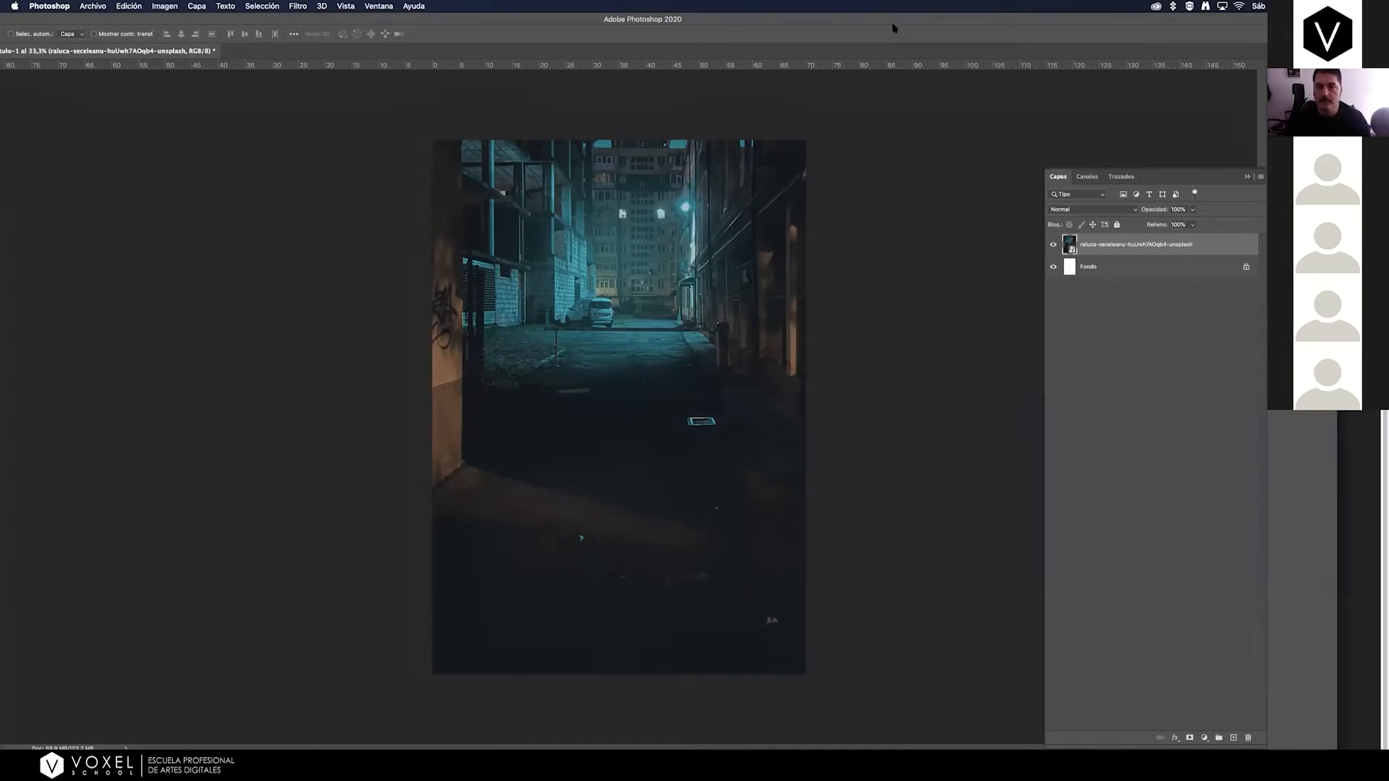
left_click_drag(897, 26, 955, 25)
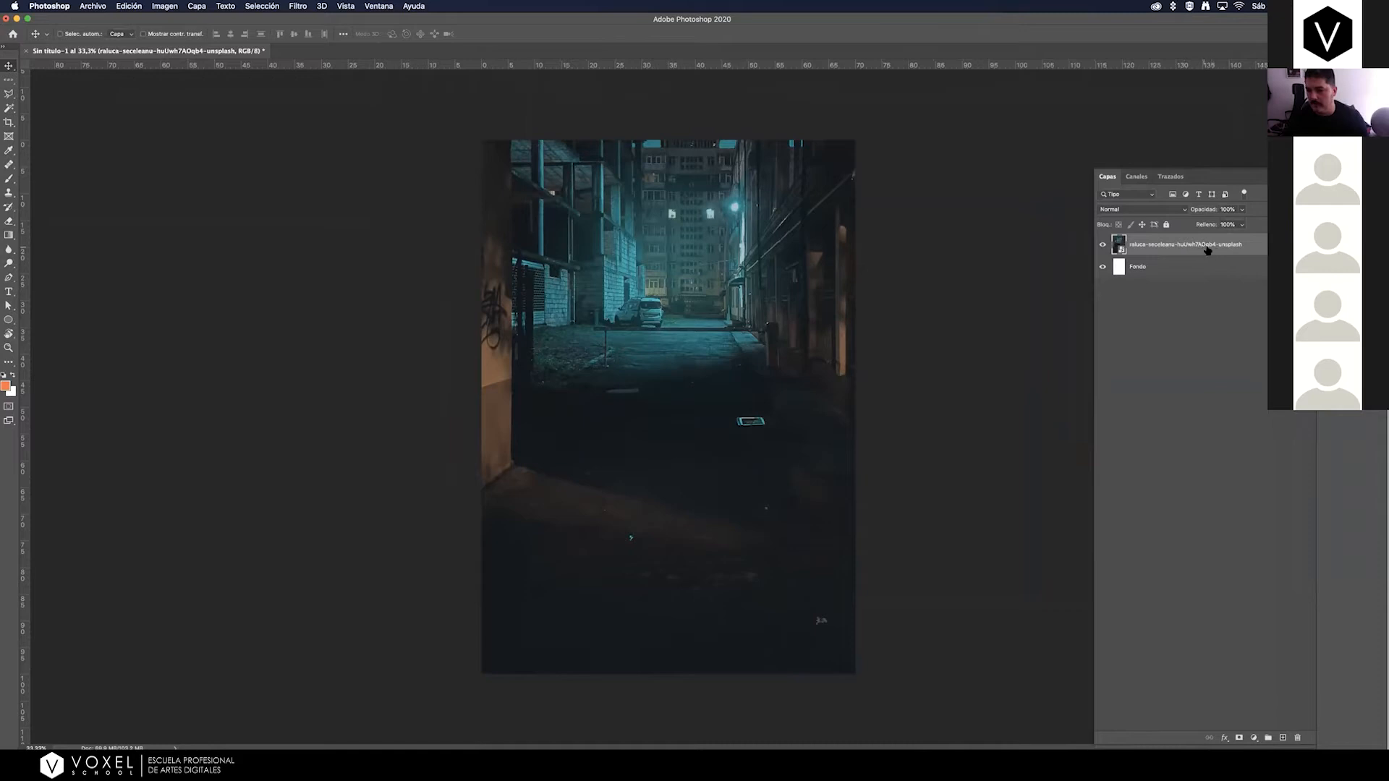
Look over the alley layer's available commands and open the contents of its smart object.
right_click(1190, 249)
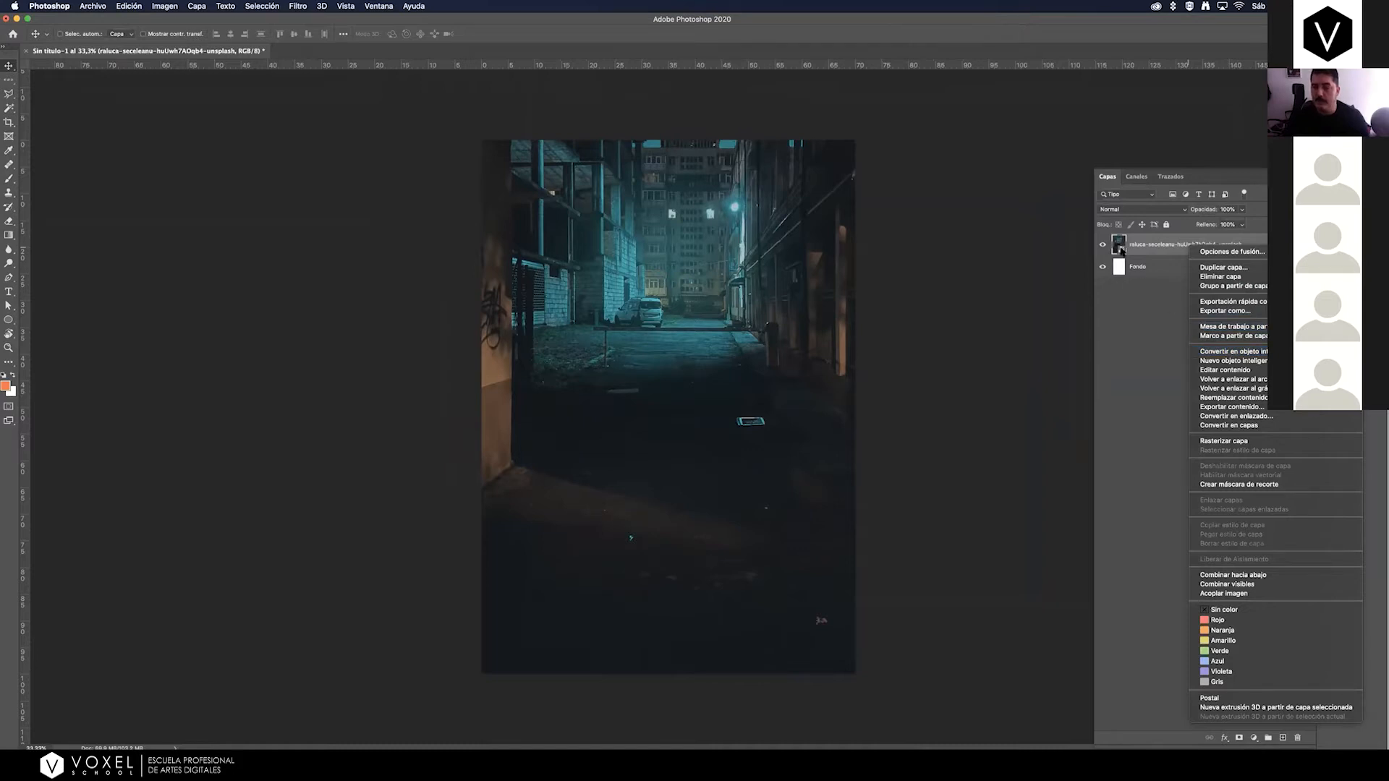
left_click(1143, 314)
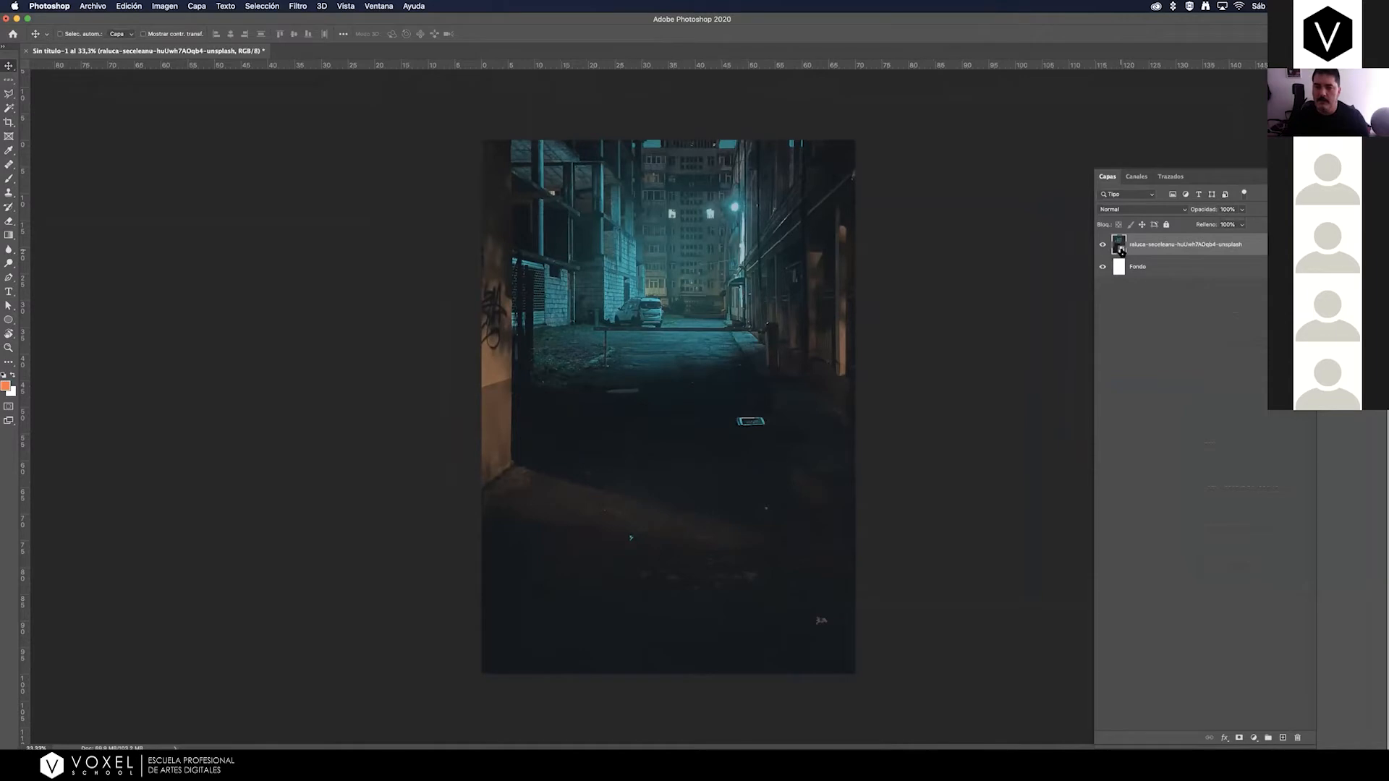
double_click(1119, 246)
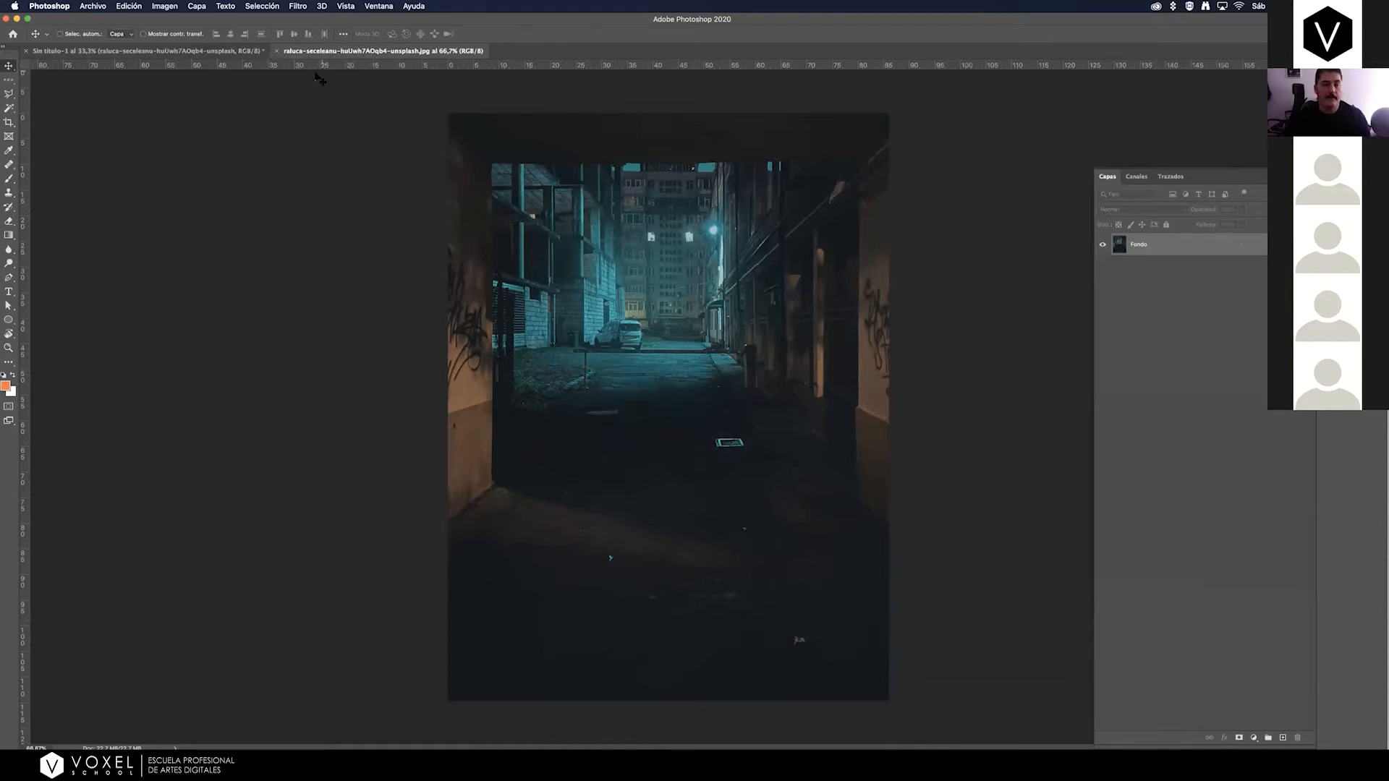
Add a new layer to the smart object's contents and brush an orange diagonal stroke across the alley.
left_click(9, 178)
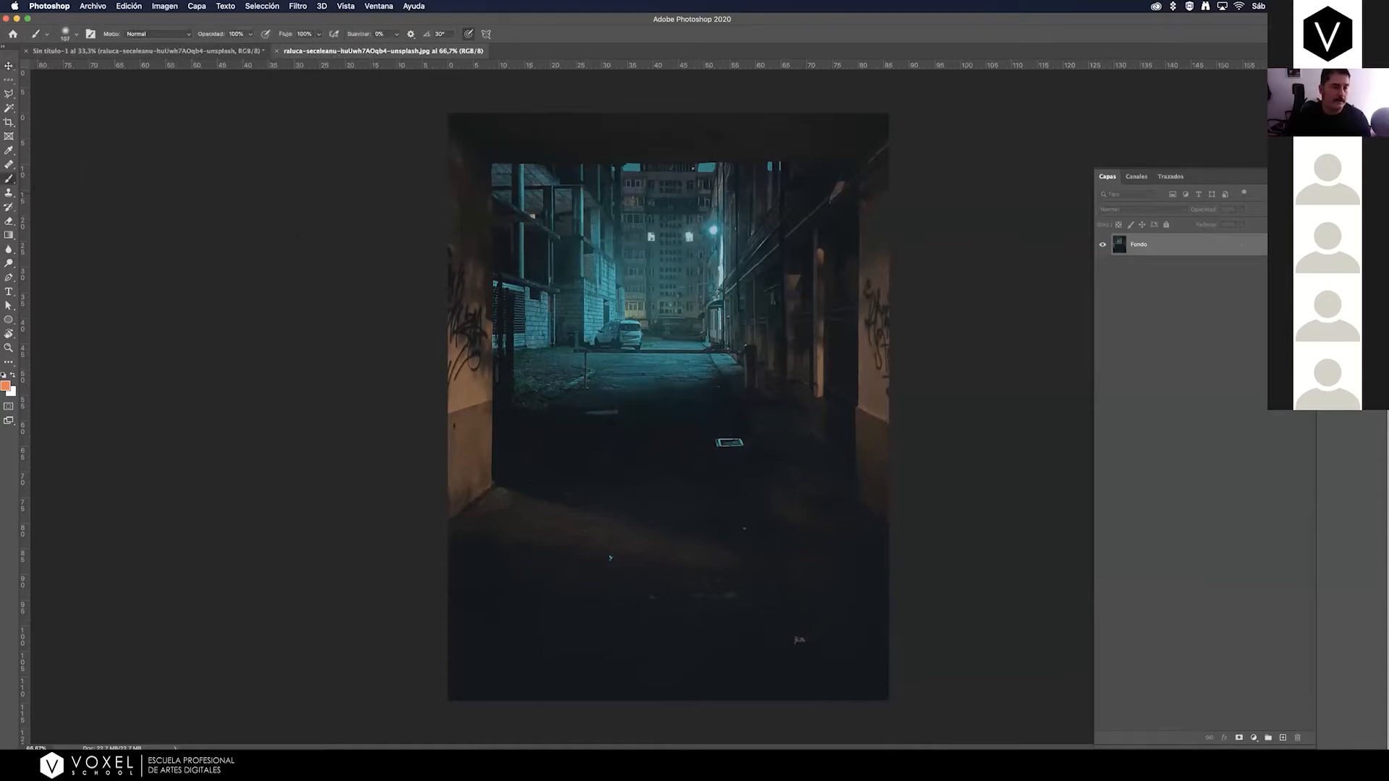
left_click(1283, 737)
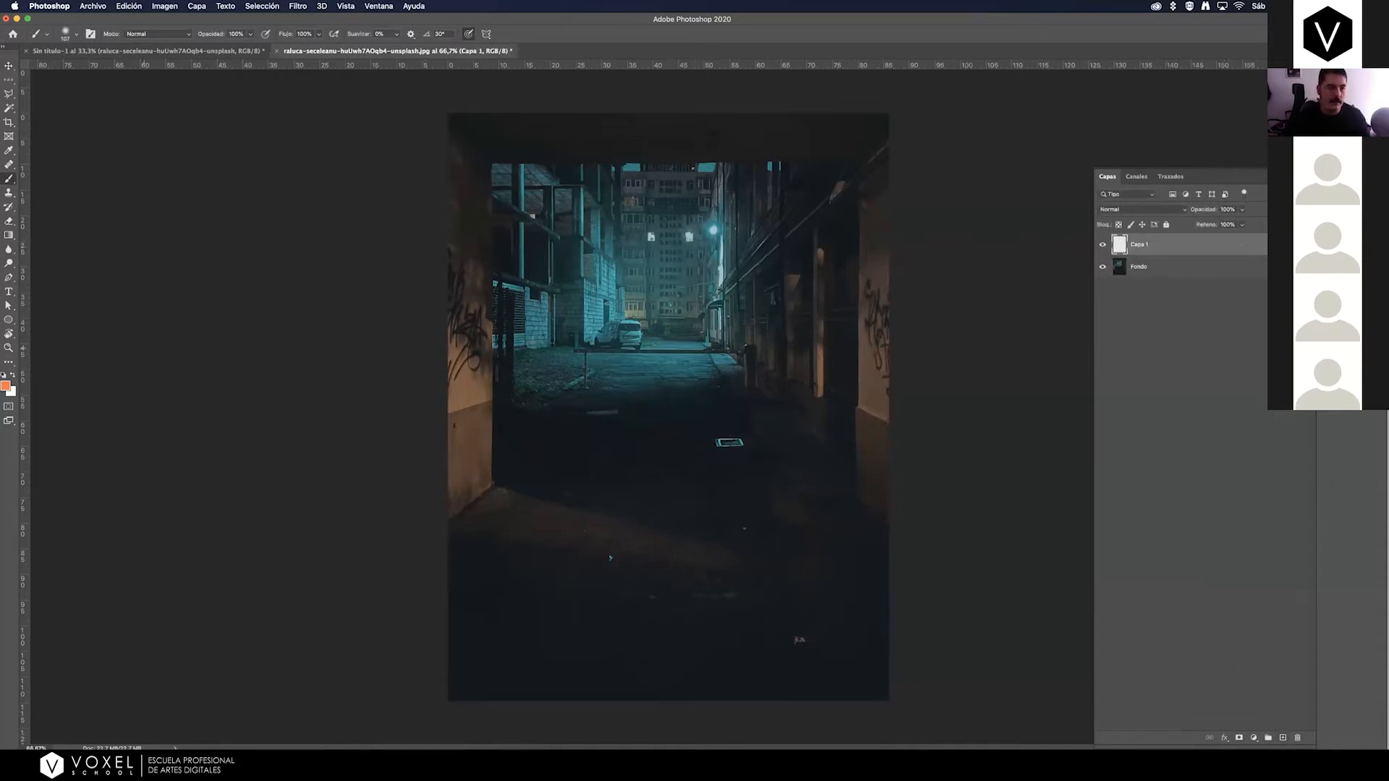
mouse_move(499, 176)
left_mouse_down()
mouse_move(550, 269)
mouse_move(832, 636)
left_mouse_up()
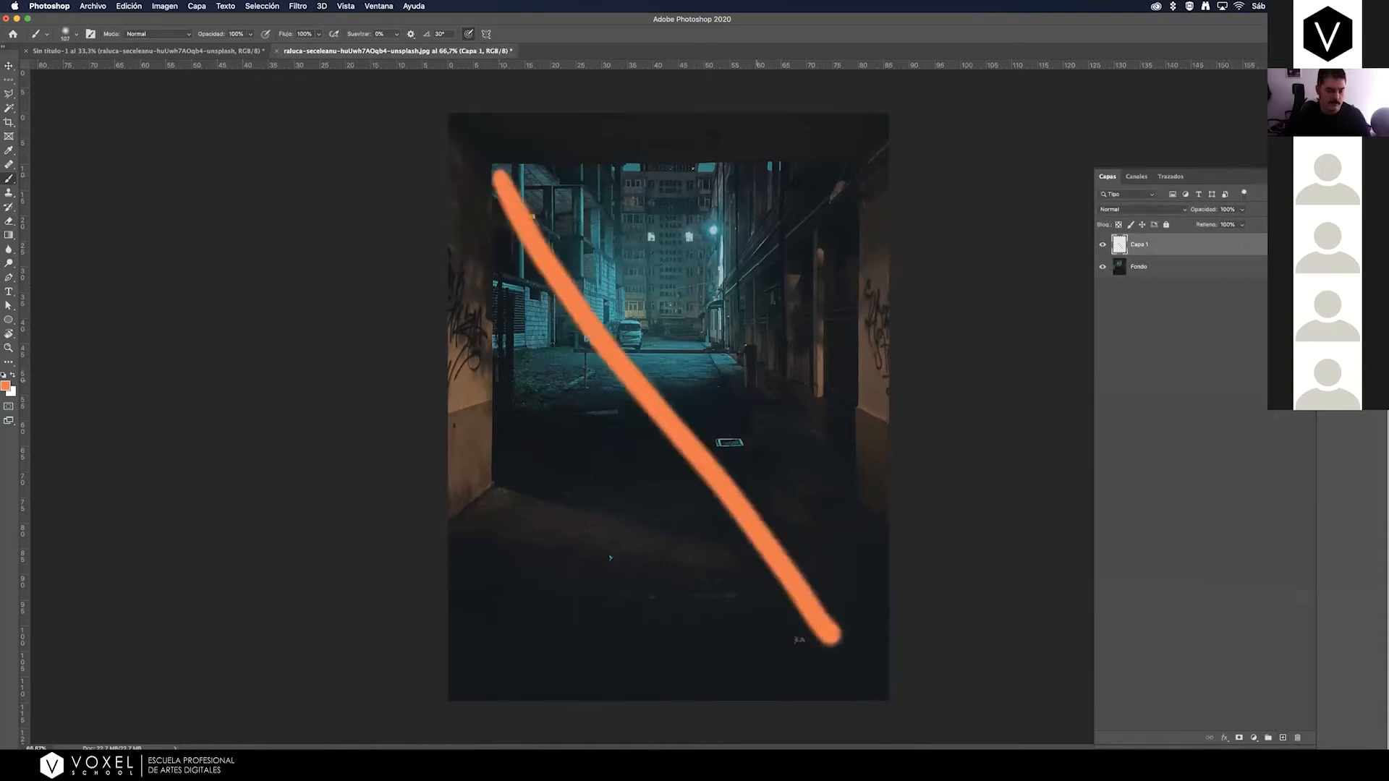
Try to save the painted smart object contents and return to the poster document.
key("super+s")
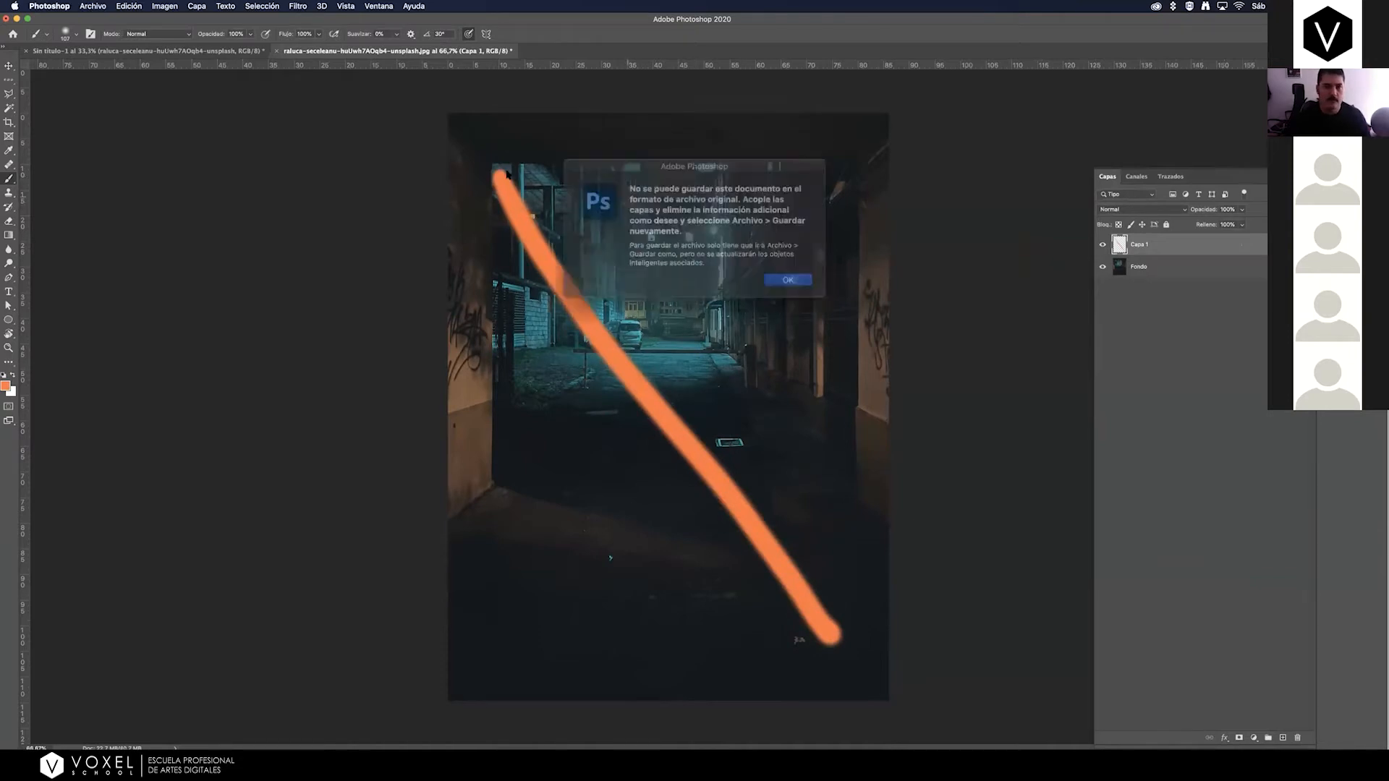
left_click(773, 273)
key("ctrl+Tab")
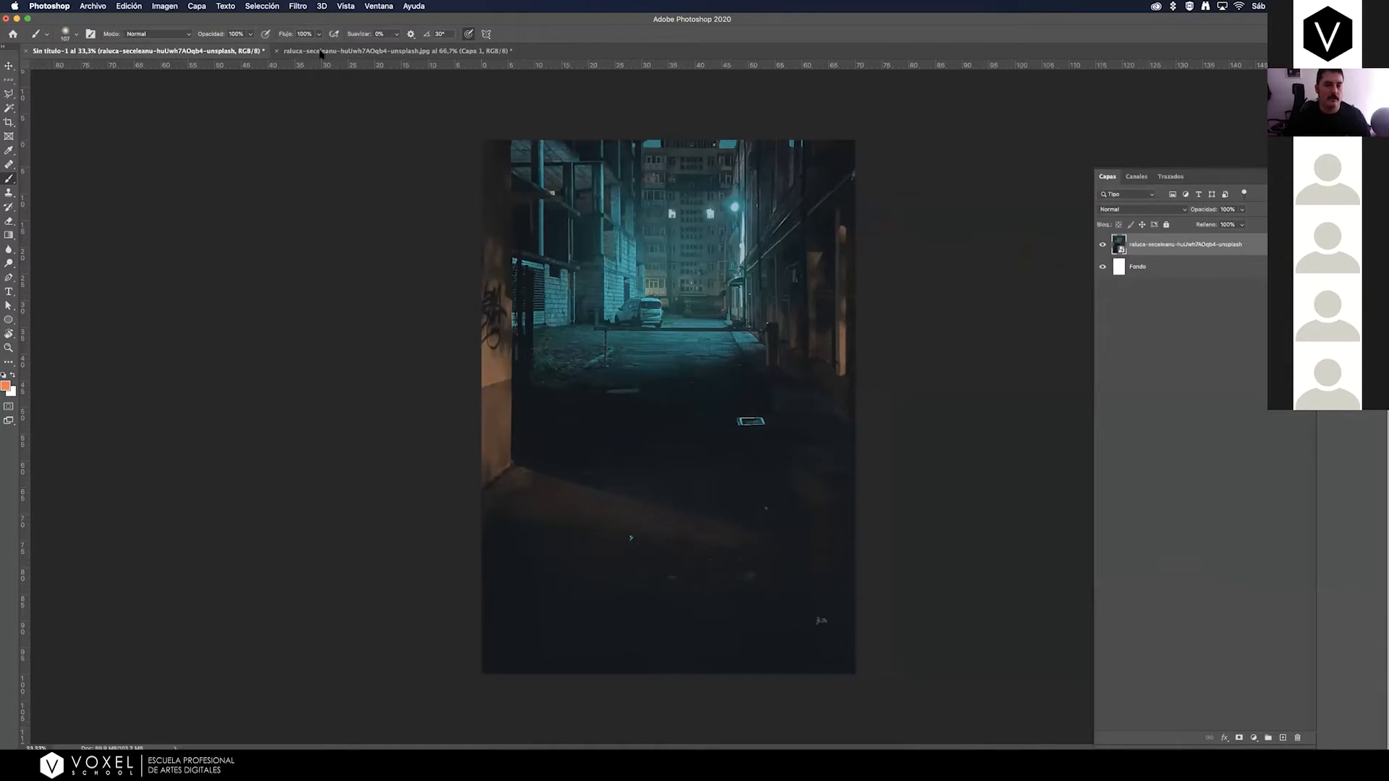
Return to the smart object's contents with the orange stroke and close them without saving the changes.
left_click(297, 51)
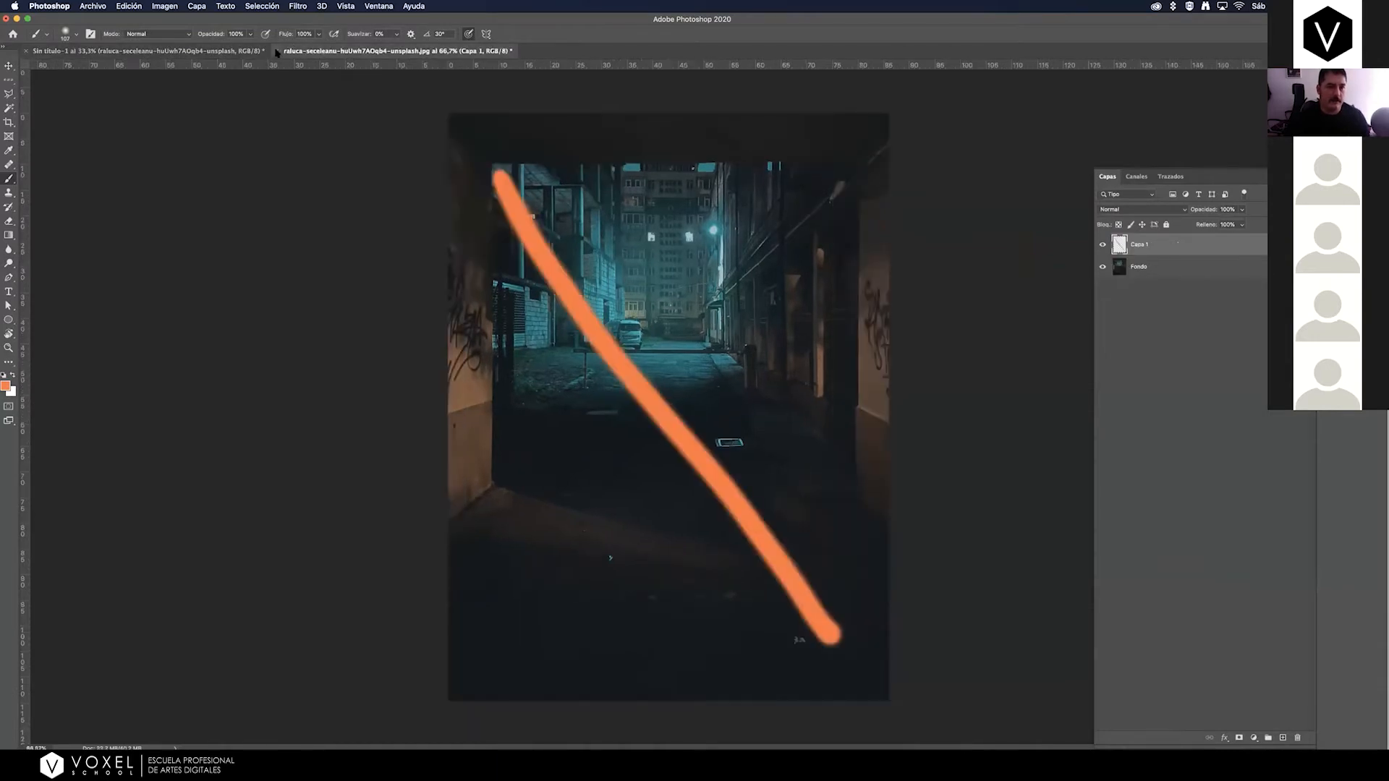
key("super+w")
left_click(644, 244)
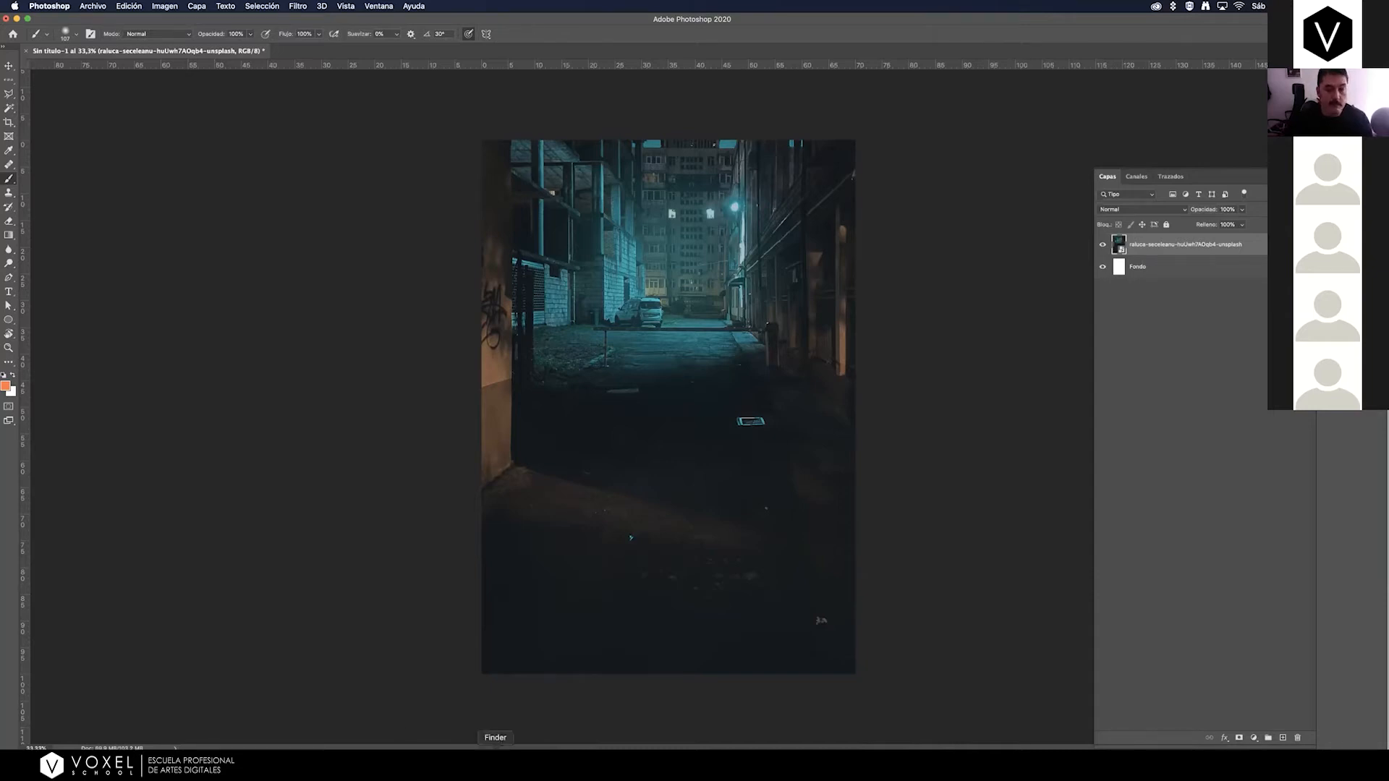
Switch to Finder and open the NEF photo of the kneeling man from the MasterClass_DIRECCION_ARTE folder in Photoshop.
left_click(496, 746)
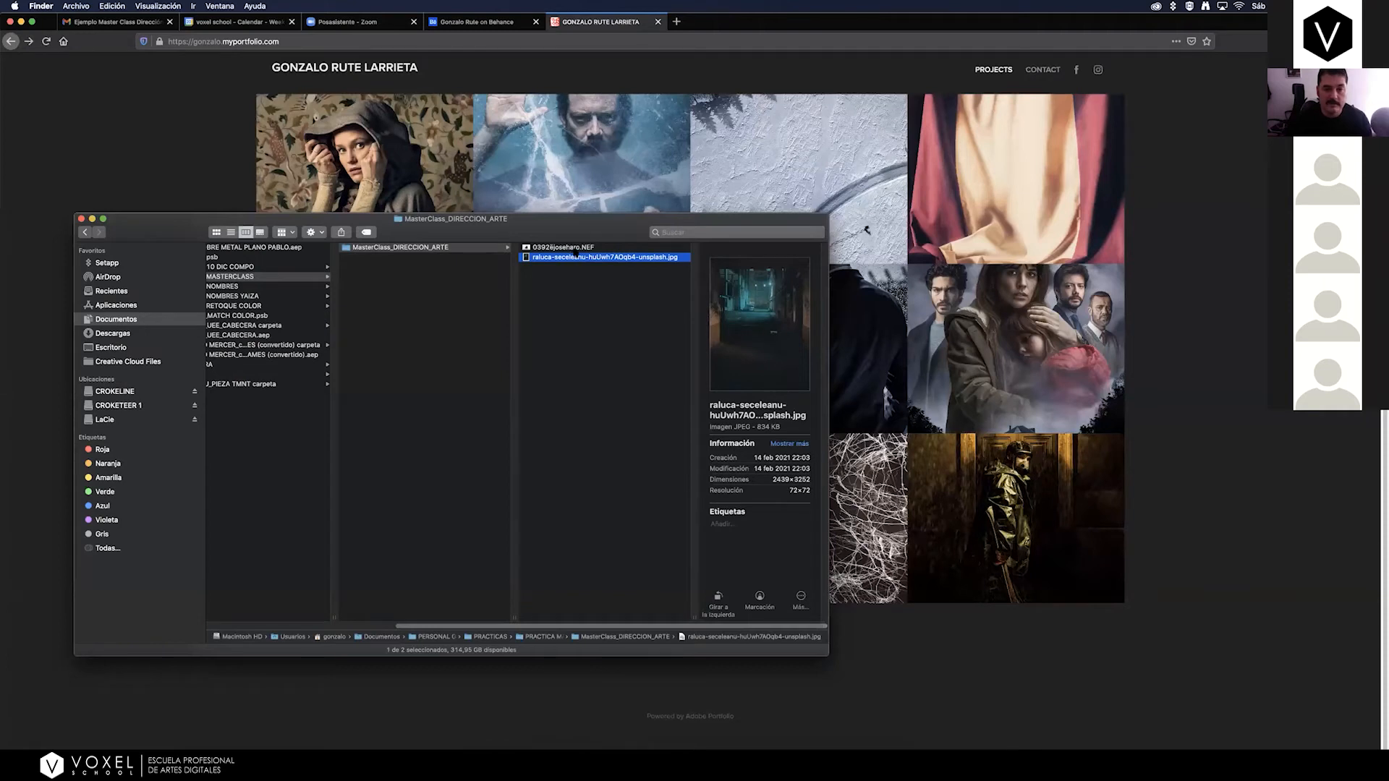
left_click(575, 248)
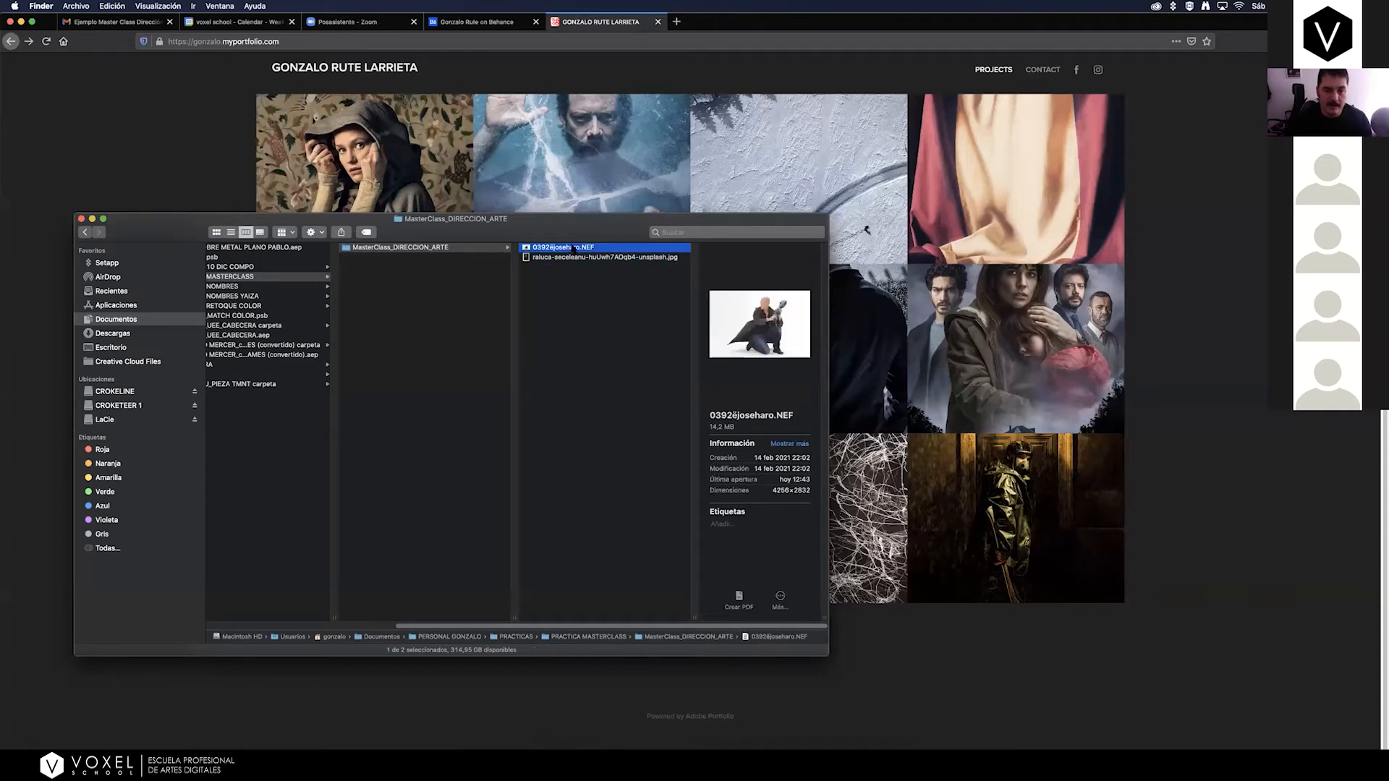
left_click(635, 747)
left_click(499, 745)
left_click_drag(568, 248, 628, 756)
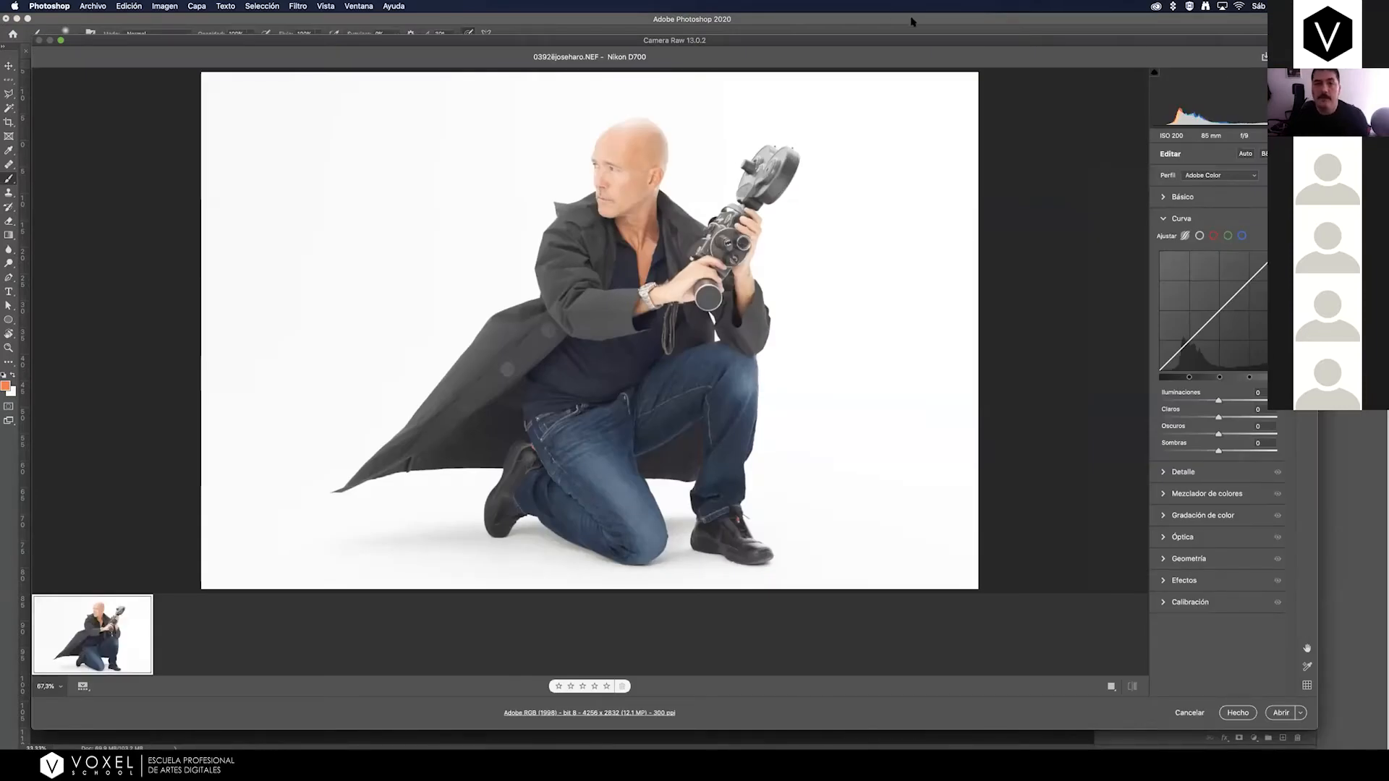
Move the Camera Raw window to the screen's upper-left corner and narrow it so its tool strip is in view.
left_click_drag(241, 41, 215, 28)
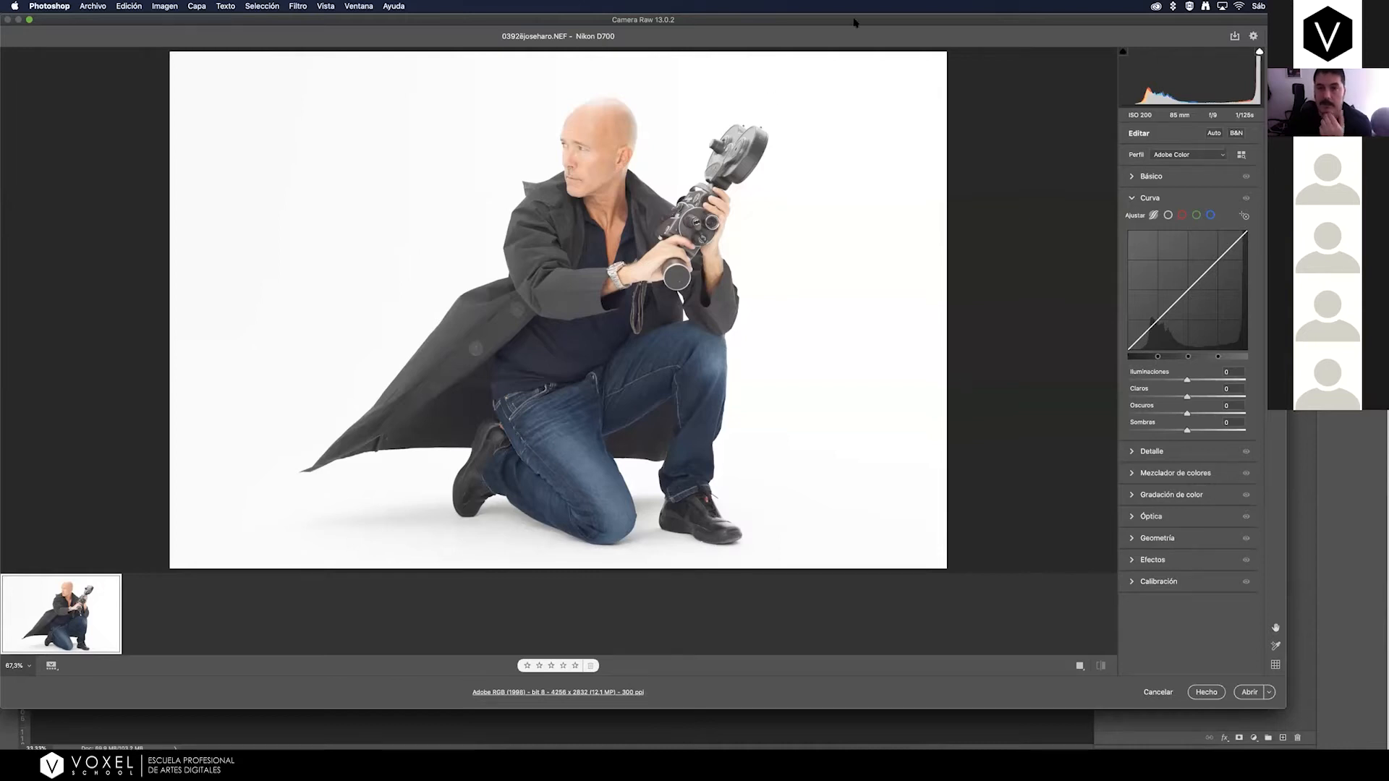
left_click_drag(882, 21, 882, 20)
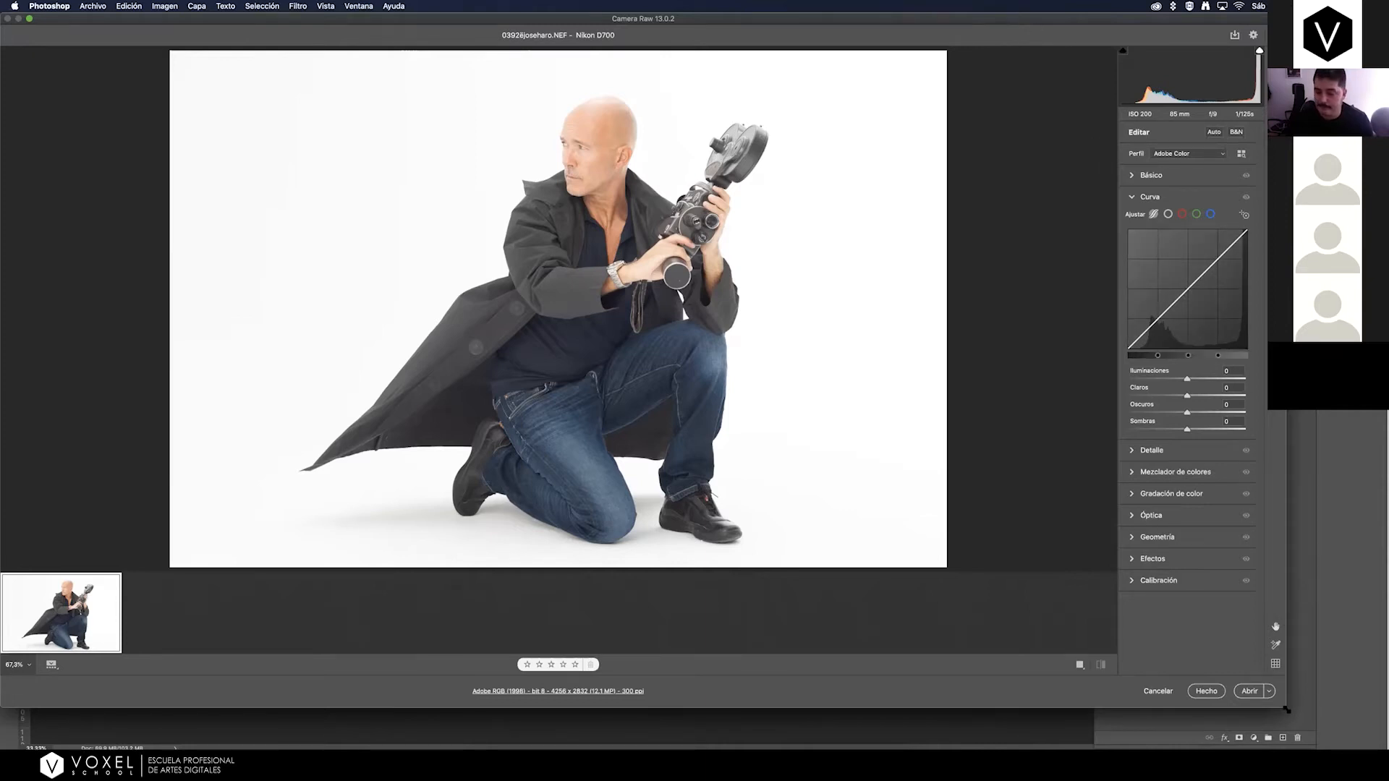
left_click_drag(1270, 698, 1247, 704)
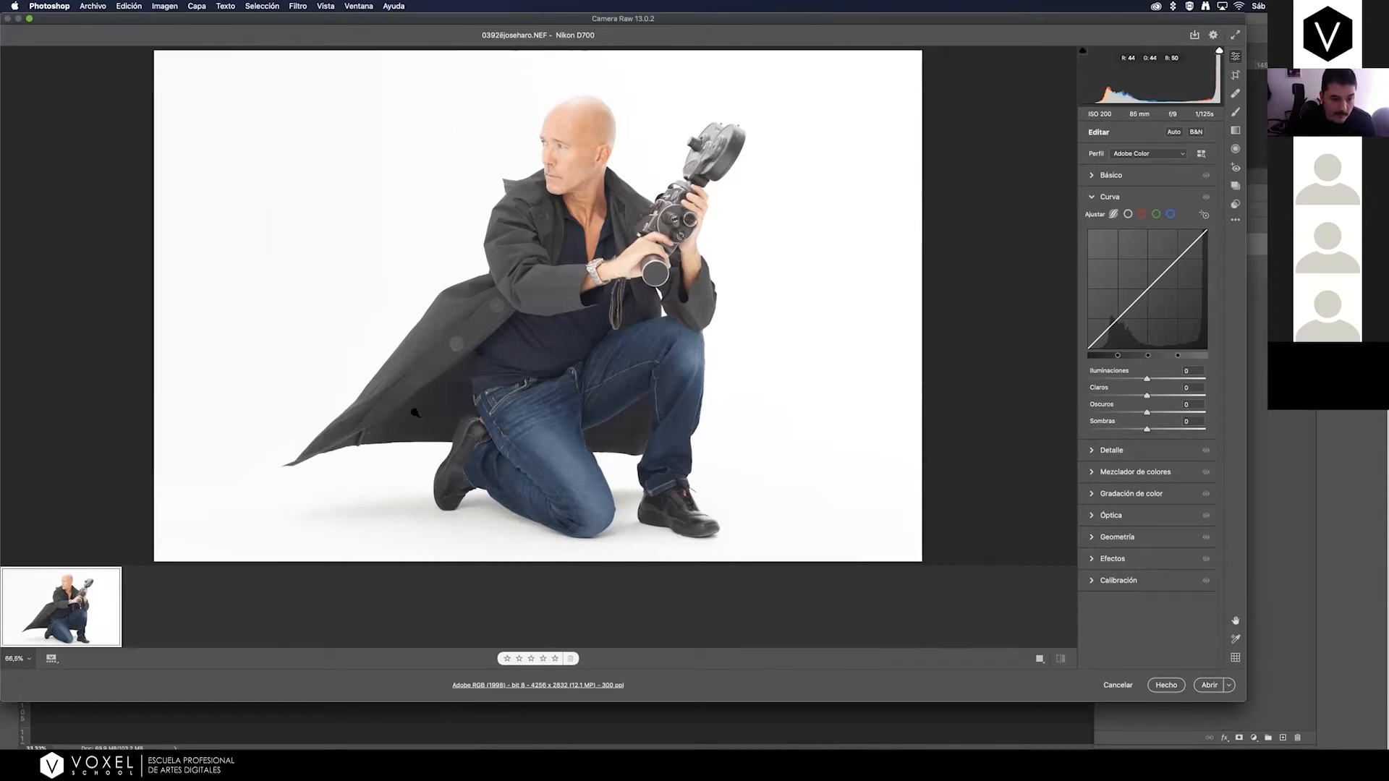
Expand the basic adjustments and try Blacks values of -29, -13, -57 and -41 on the raw photo.
left_click(1094, 178)
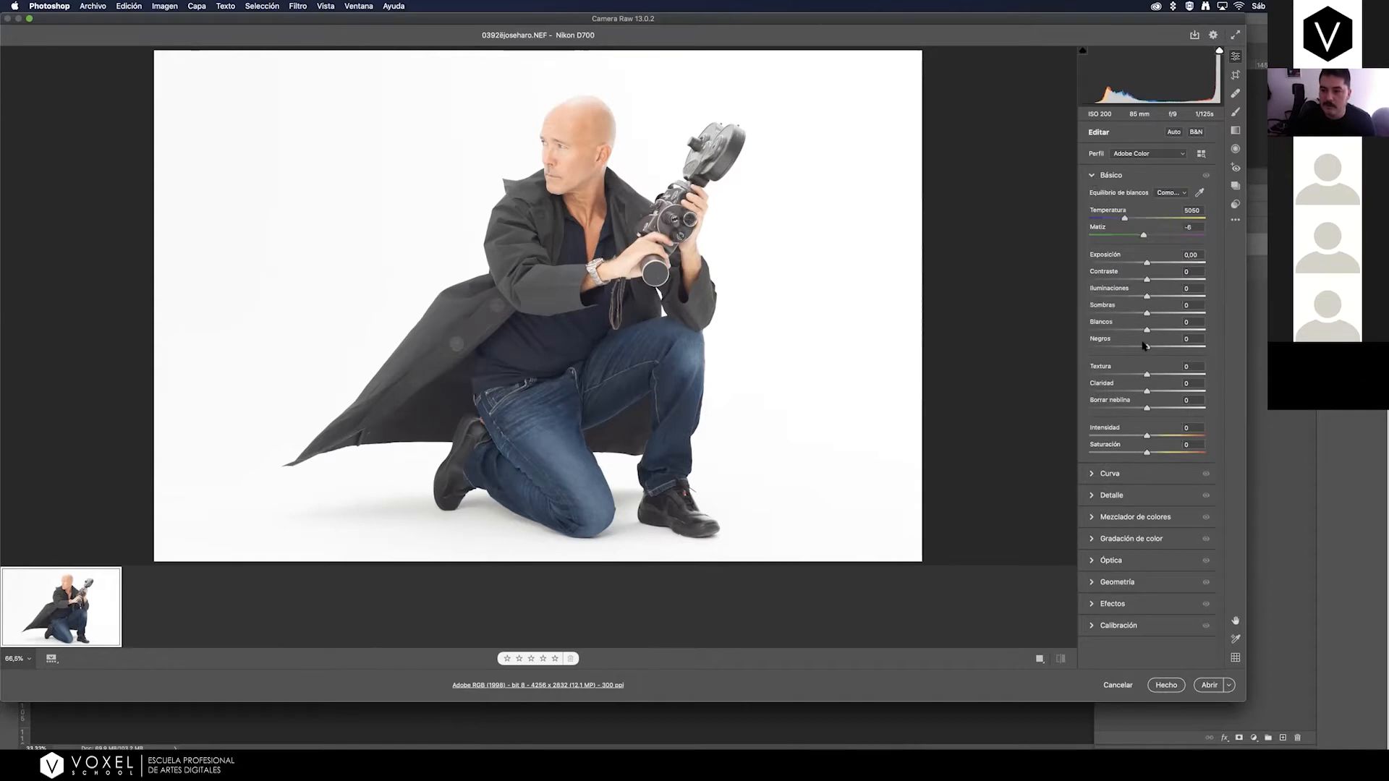
left_click_drag(1146, 349, 1119, 357)
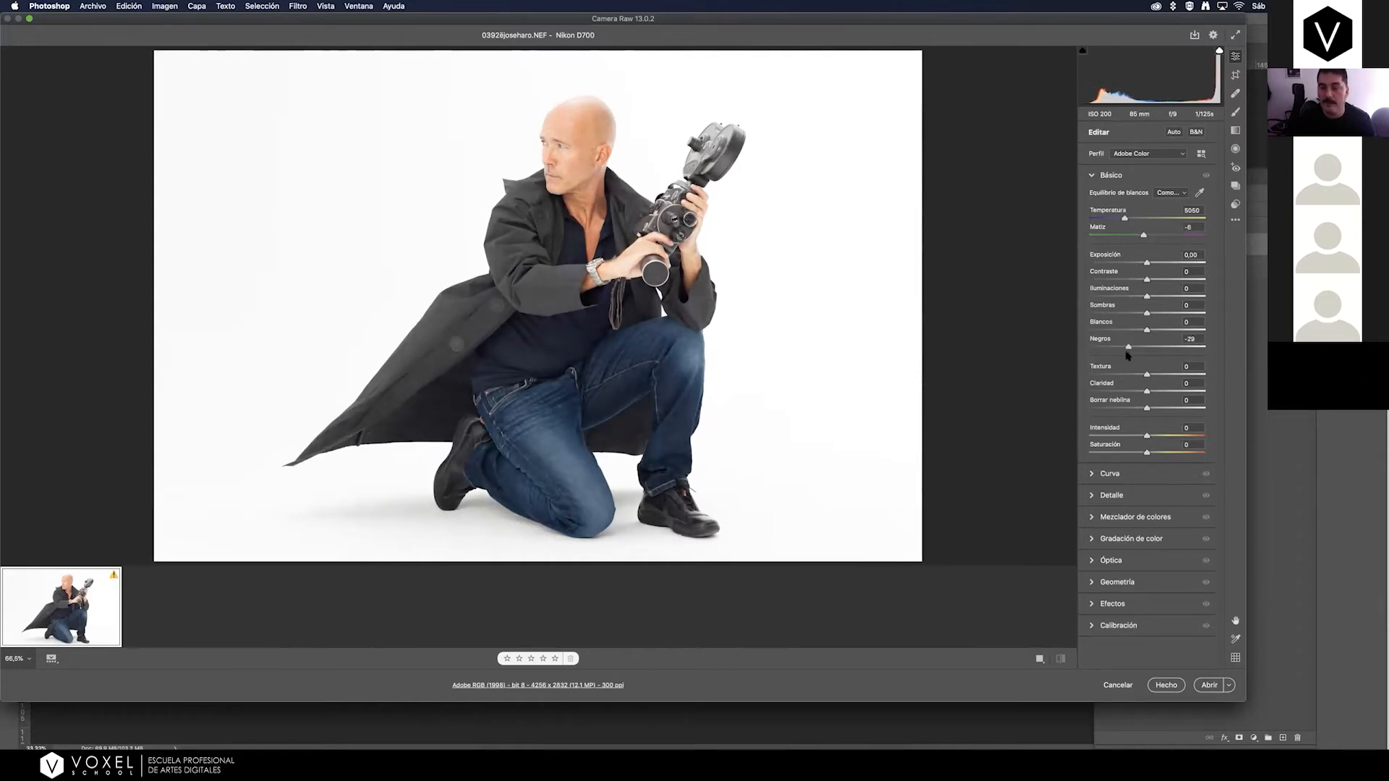
left_click_drag(1123, 353, 1139, 353)
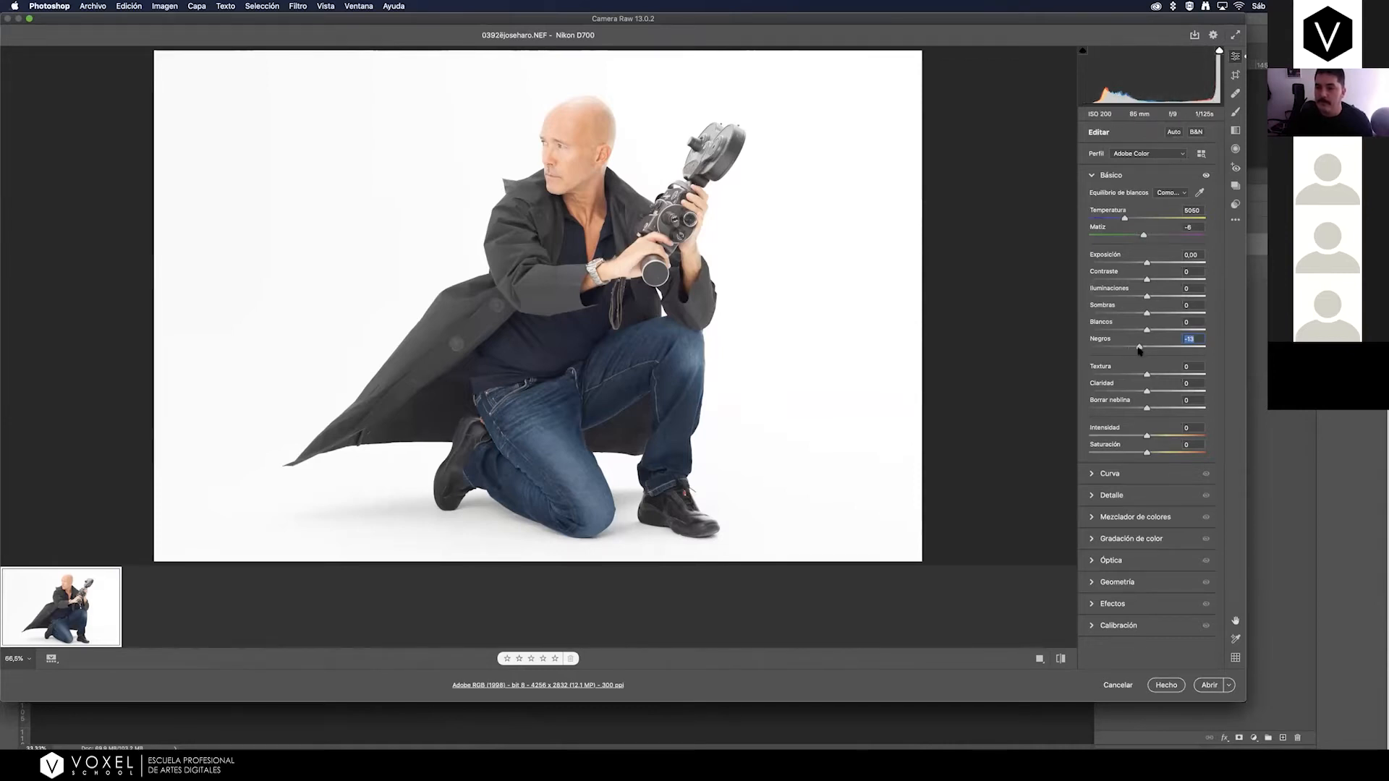
mouse_move(1139, 349)
left_mouse_down()
mouse_move(1176, 348)
mouse_move(1114, 344)
left_mouse_up()
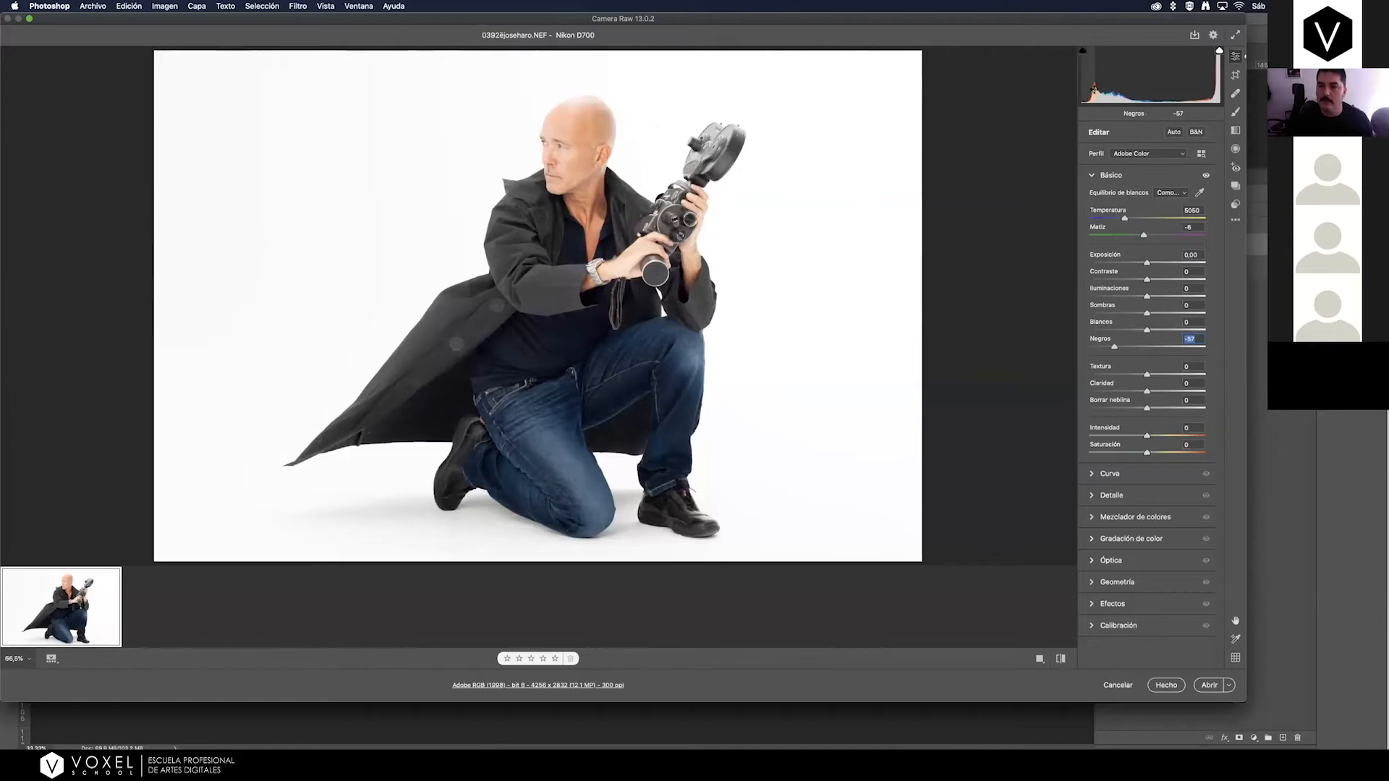
mouse_move(1116, 348)
left_mouse_down()
mouse_move(1156, 351)
mouse_move(1123, 347)
left_mouse_up()
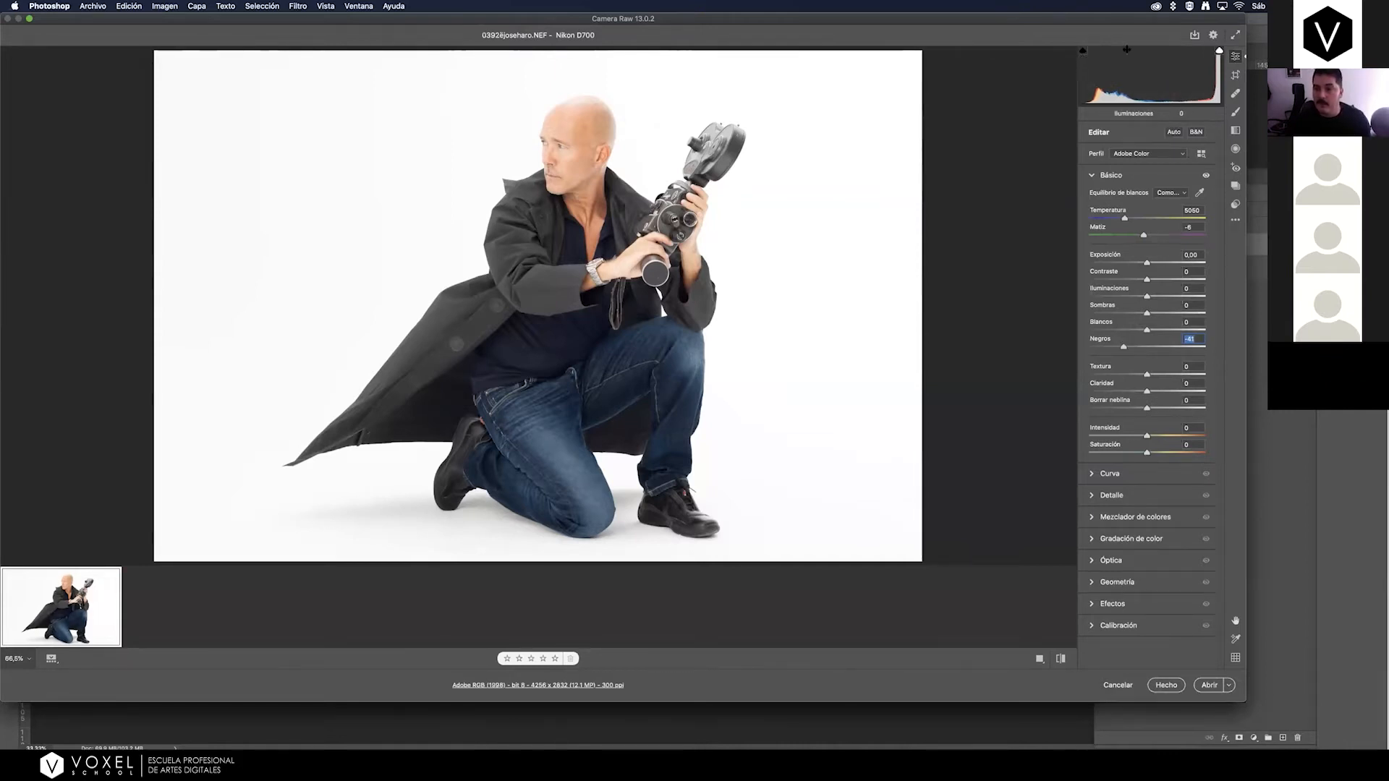
Reset the raw photo's Blacks to 0 and nudge the value to -1.
mouse_move(1123, 348)
left_mouse_down()
mouse_move(1106, 349)
mouse_move(1148, 351)
left_mouse_up()
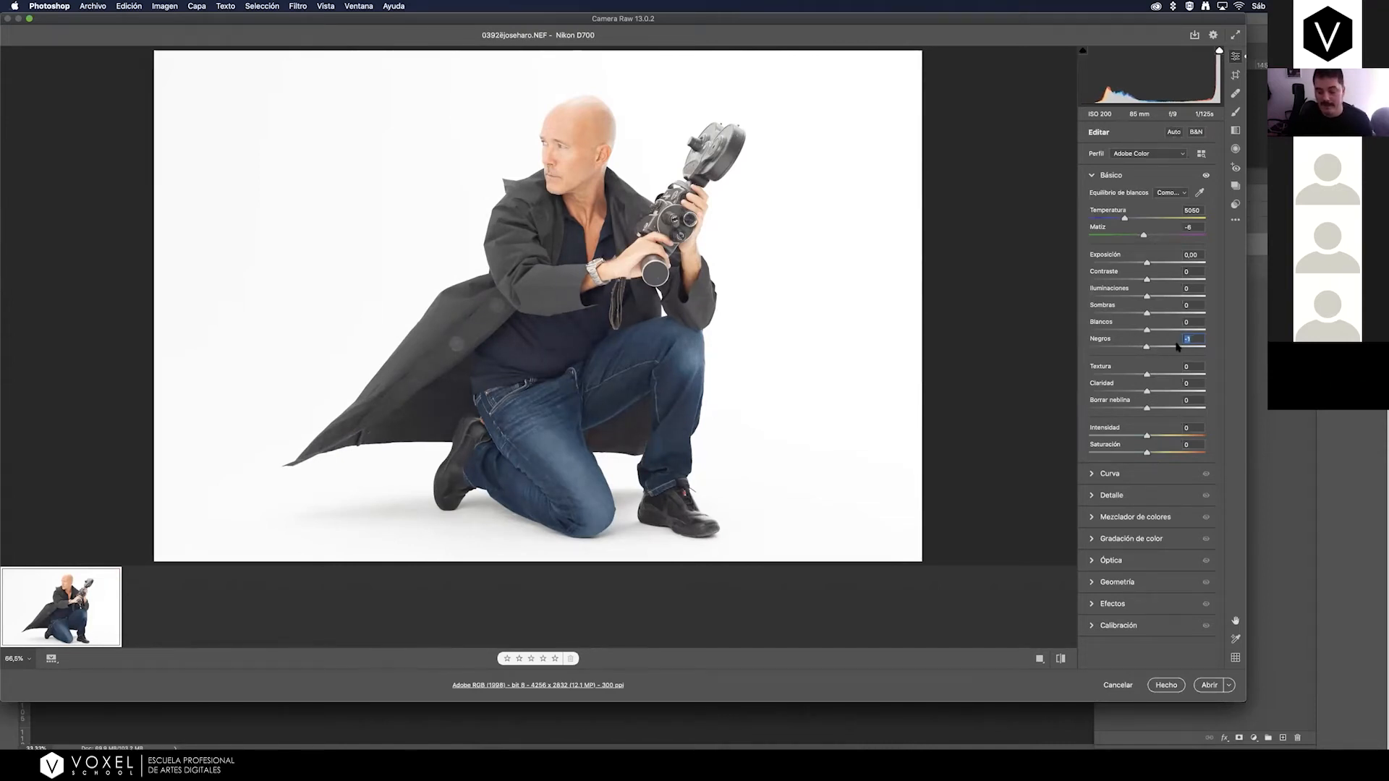
type("0")
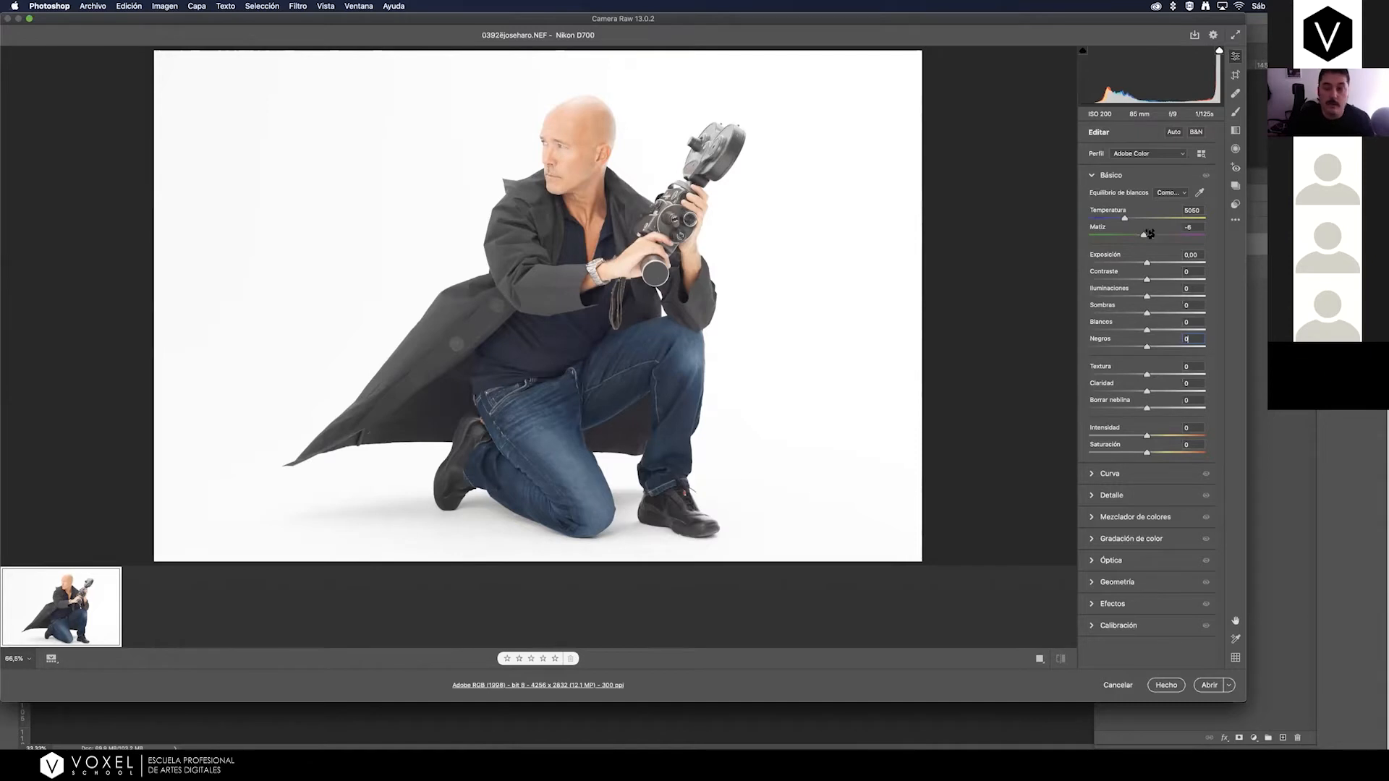
mouse_move(1146, 347)
left_mouse_down()
mouse_move(1108, 350)
mouse_move(1146, 350)
left_mouse_up()
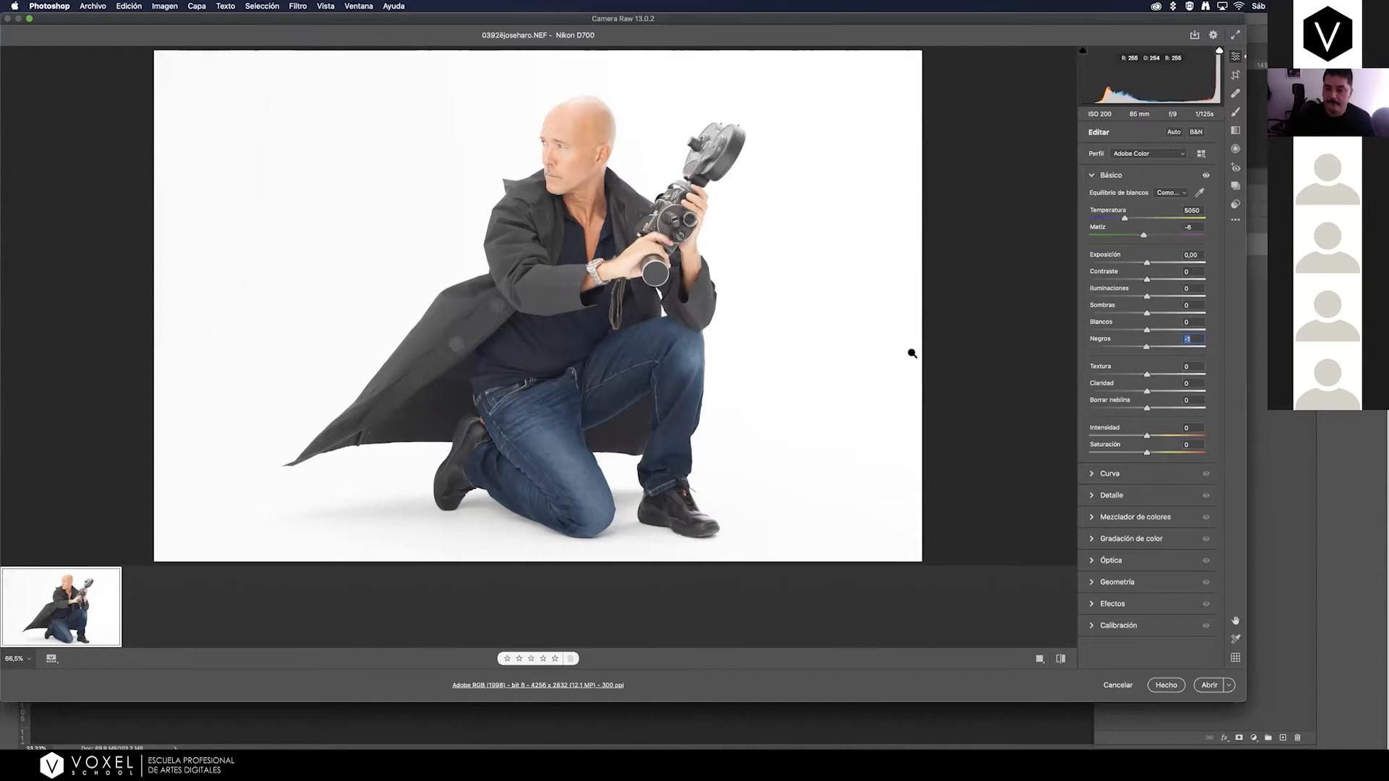
Make the Camera Raw window taller to enlarge the preview, keeping its width clear of the webcam column.
left_click_drag(1245, 701, 1264, 753)
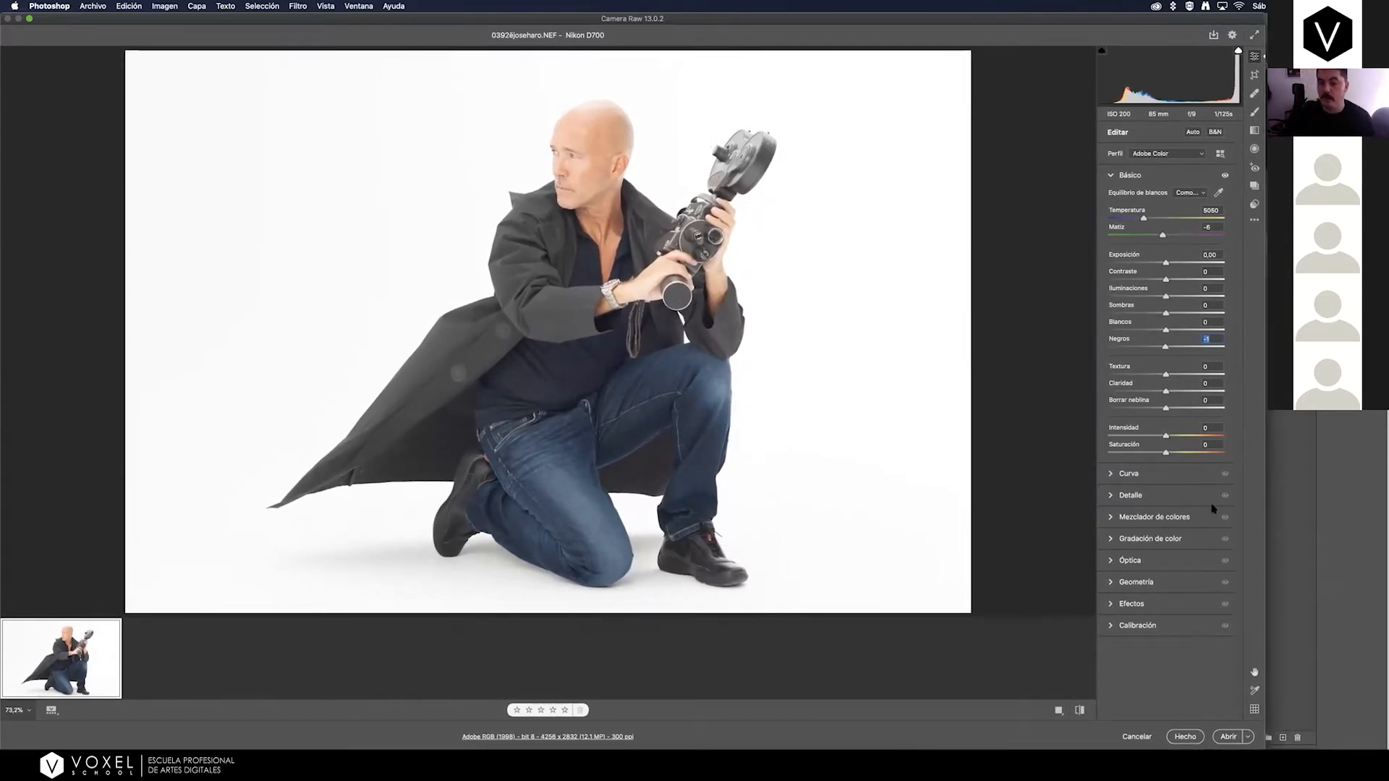
left_click_drag(1265, 724, 1245, 725)
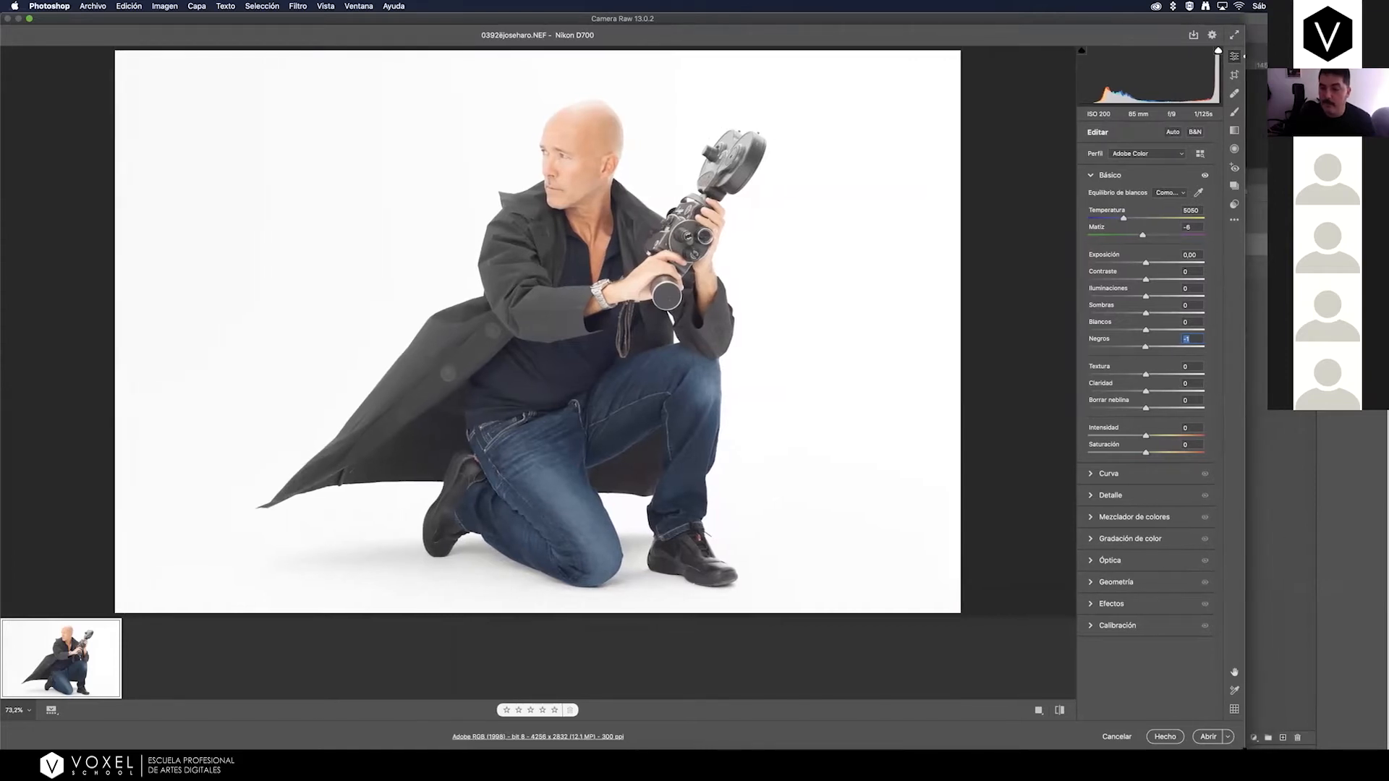
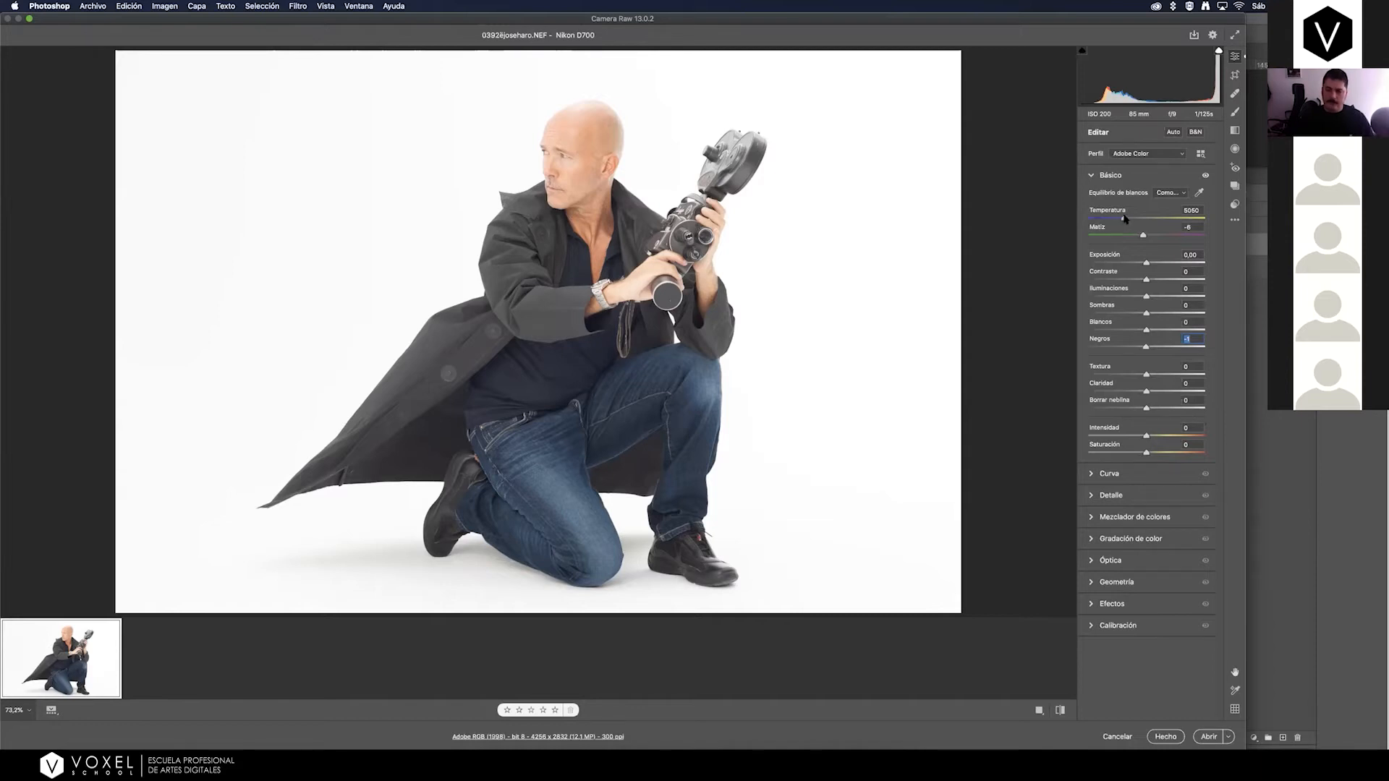
Set the raw photo's Temperature to 5500 and move the Camera Raw window aside briefly to compare with the alley poster behind it.
mouse_move(1124, 220)
left_mouse_down()
mouse_move(1149, 220)
mouse_move(1129, 219)
left_mouse_up()
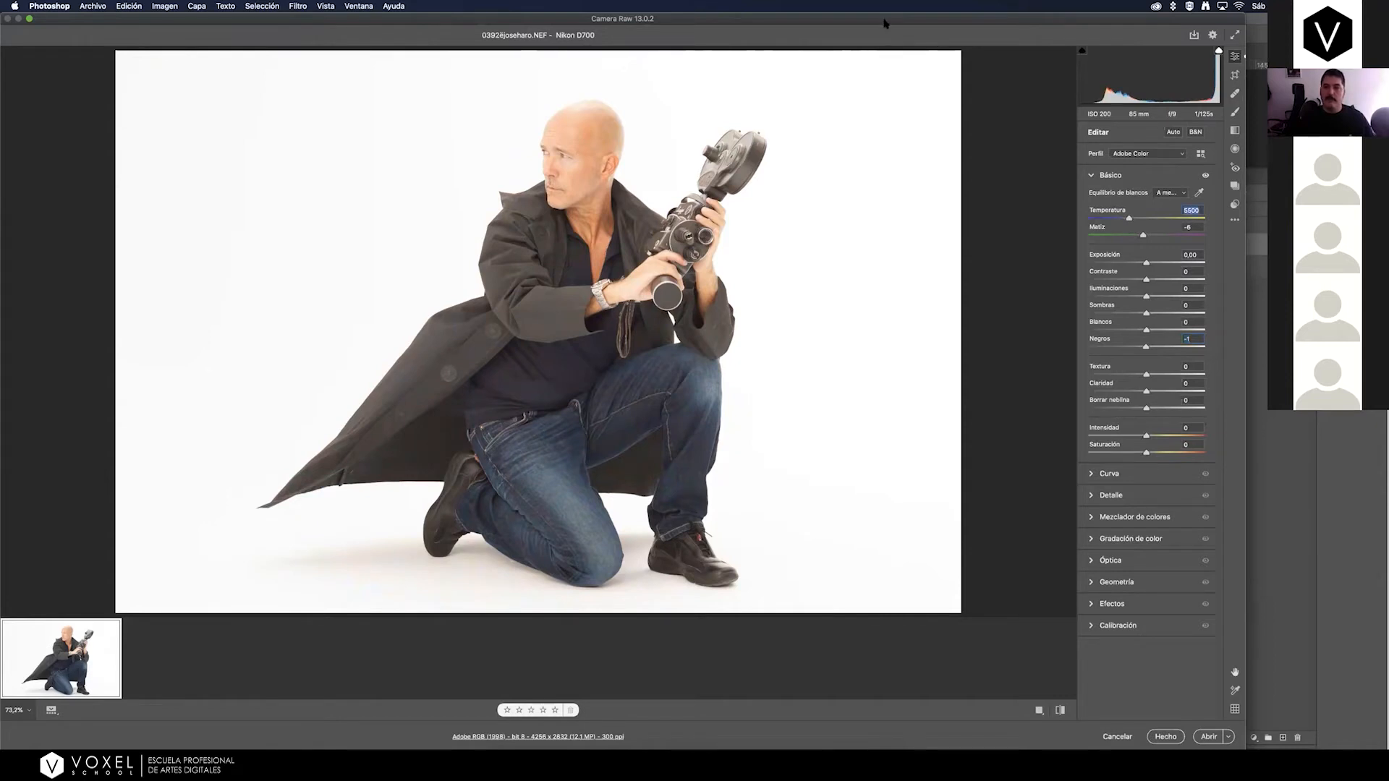
left_click_drag(885, 22, 901, 570)
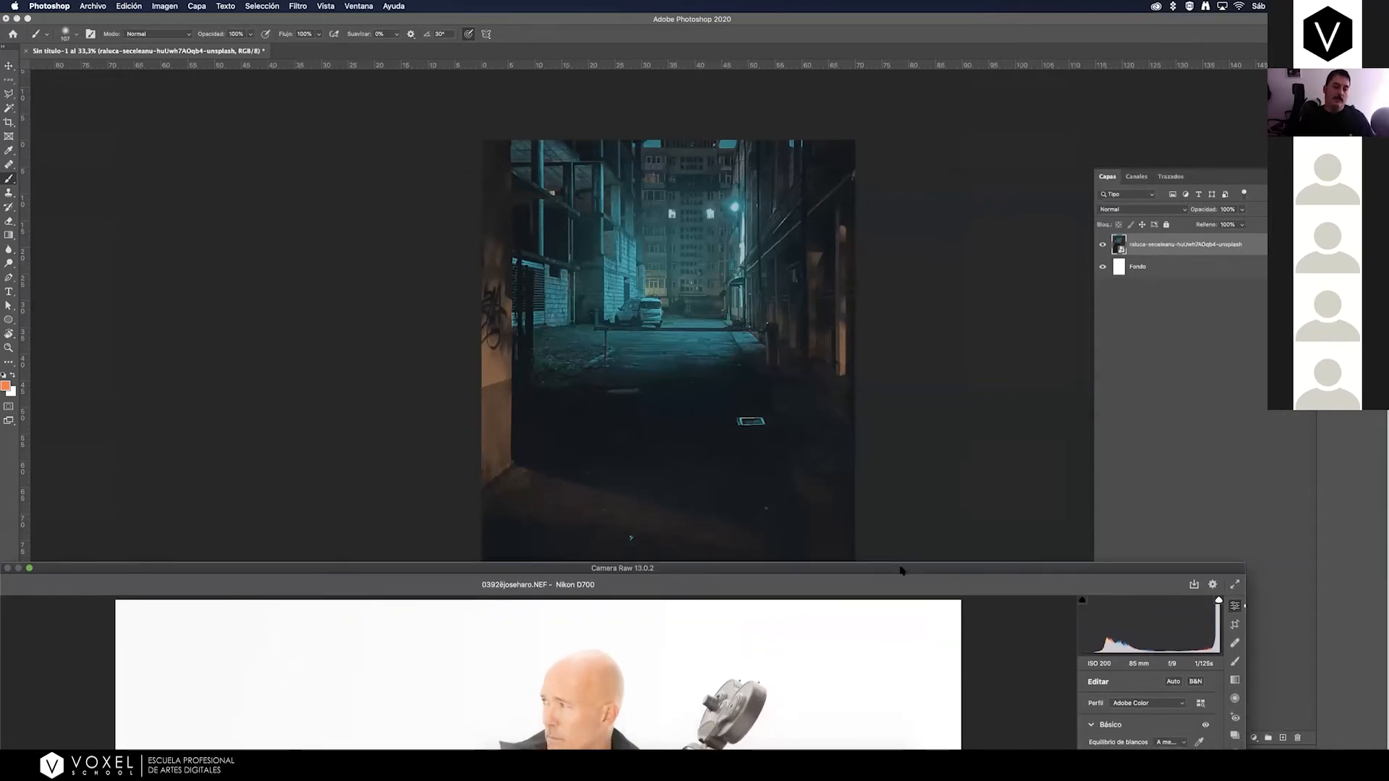
left_click_drag(902, 571, 927, 71)
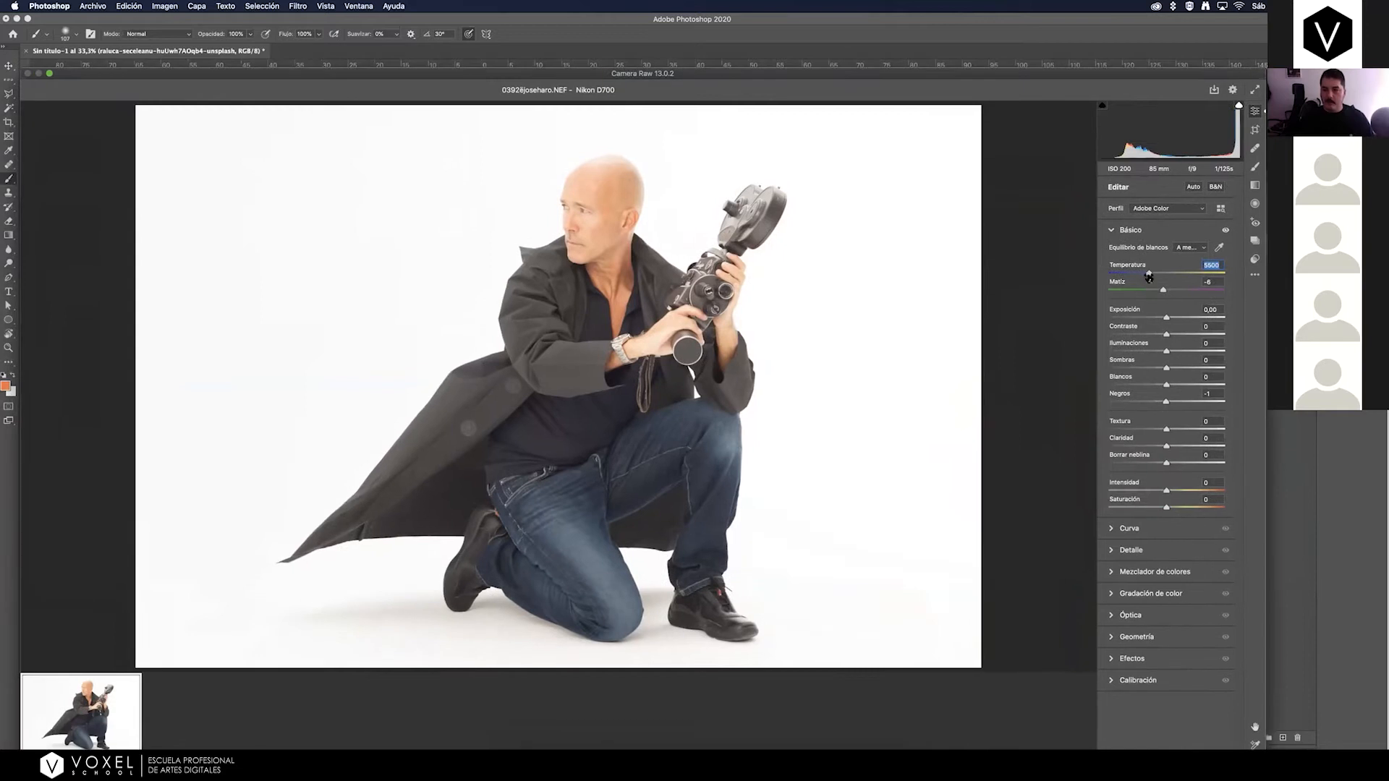
Try other Temperature values on the raw photo, return it to 5500 and reset Tint to 0.
left_click_drag(1149, 274, 1146, 276)
left_click_drag(1146, 275, 1174, 278)
left_click_drag(1193, 278, 1147, 272)
mouse_move(1161, 292)
left_mouse_down()
mouse_move(1183, 291)
mouse_move(1163, 291)
left_mouse_up()
double_click(1162, 290)
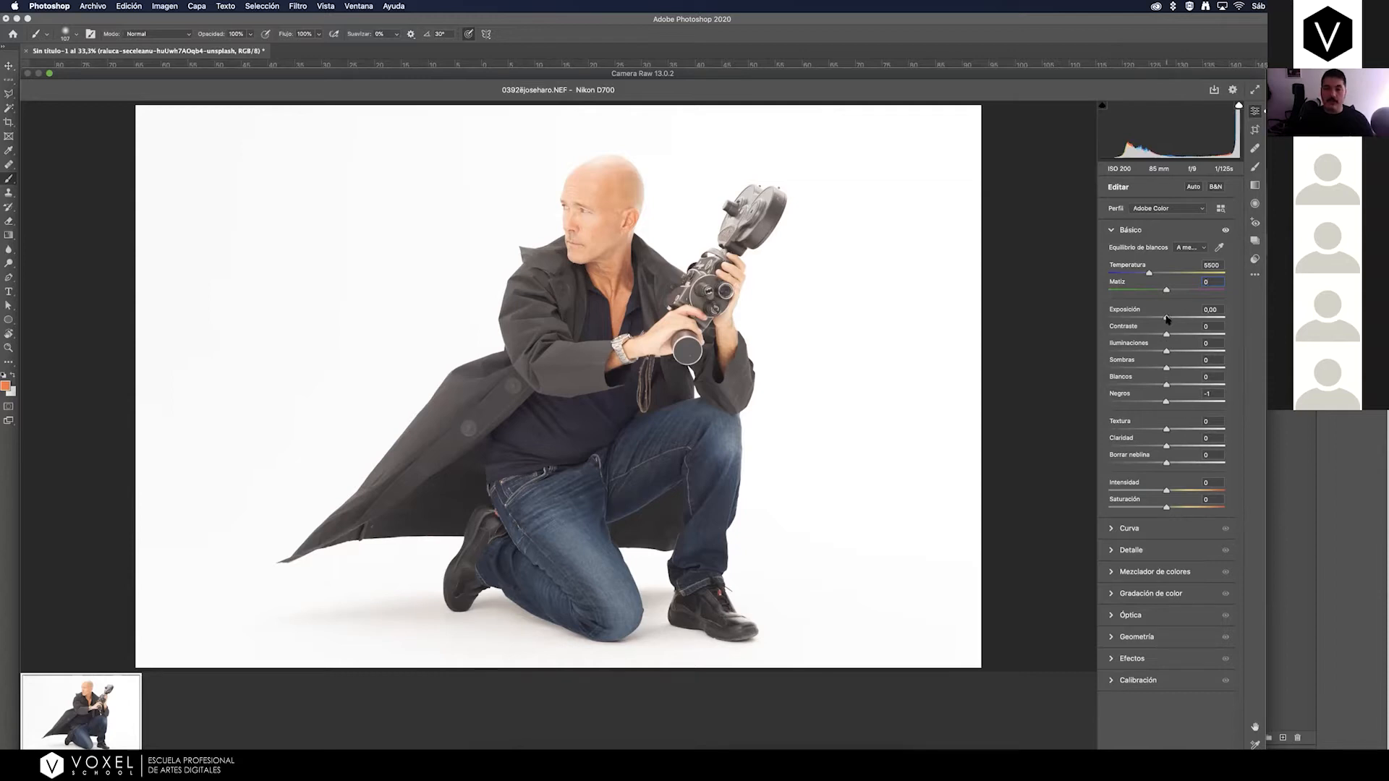
Try an Exposure of -0.60 on the raw photo and reset it to 0.
left_click_drag(1166, 318, 1159, 318)
left_click(1205, 313)
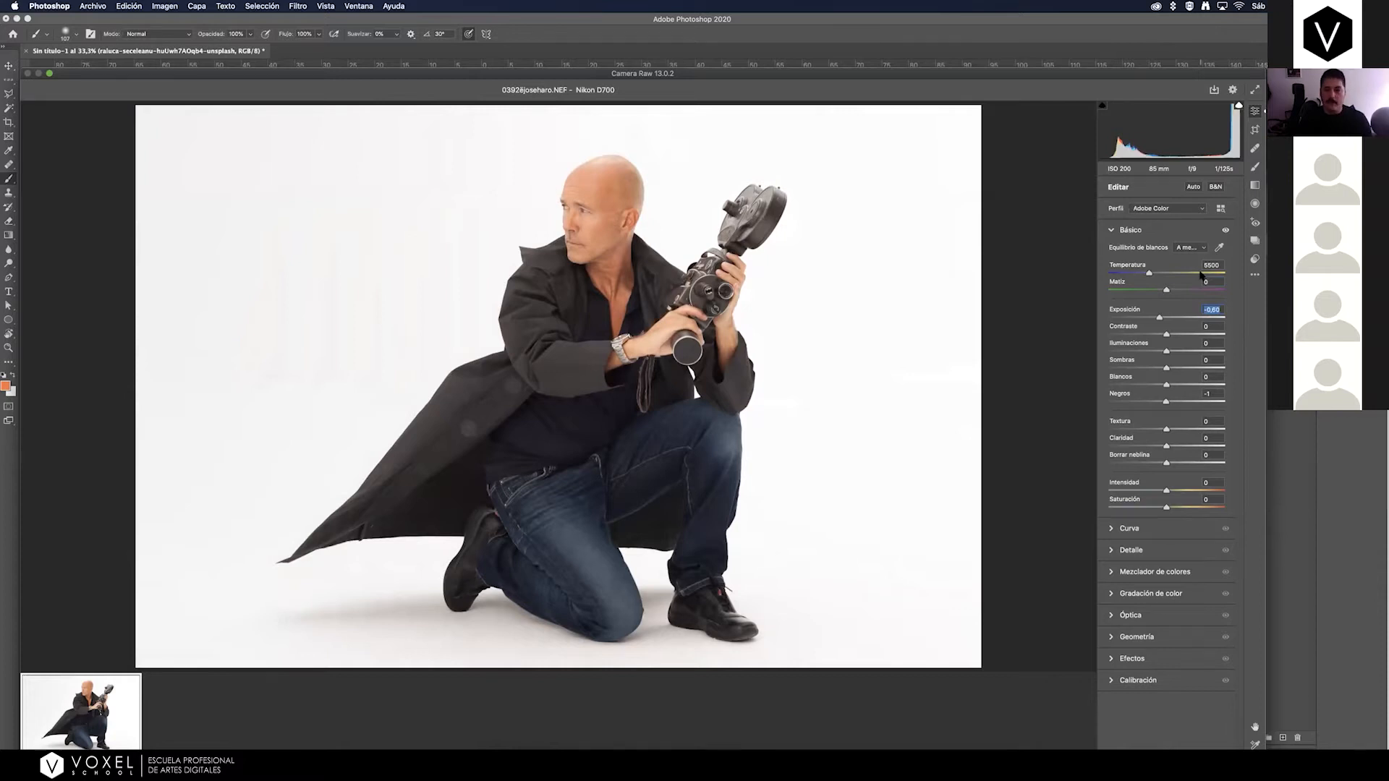
mouse_move(1159, 318)
left_mouse_down()
mouse_move(1179, 321)
mouse_move(1159, 321)
left_mouse_up()
type("0")
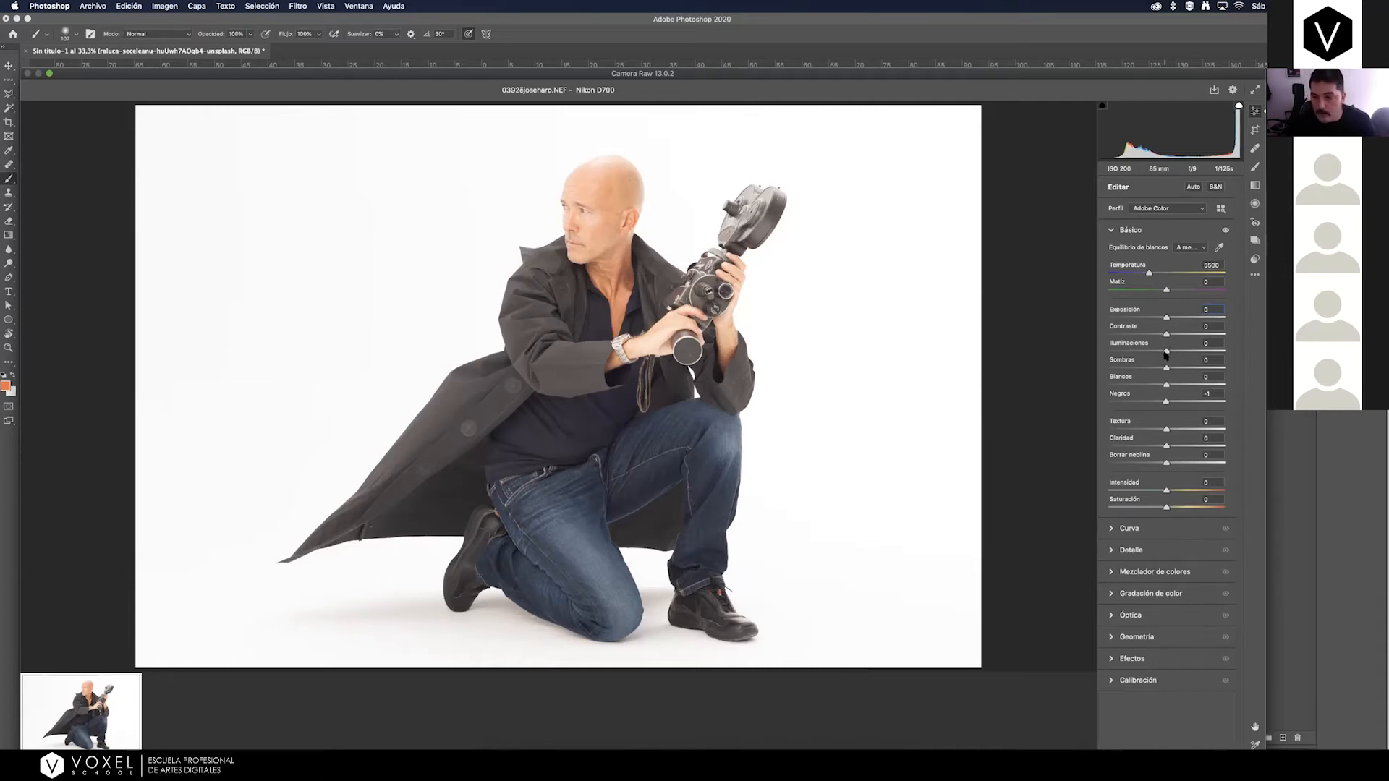
Lower the raw photo's Highlights to -41 and its Whites to -29.
left_click_drag(1165, 352, 1158, 354)
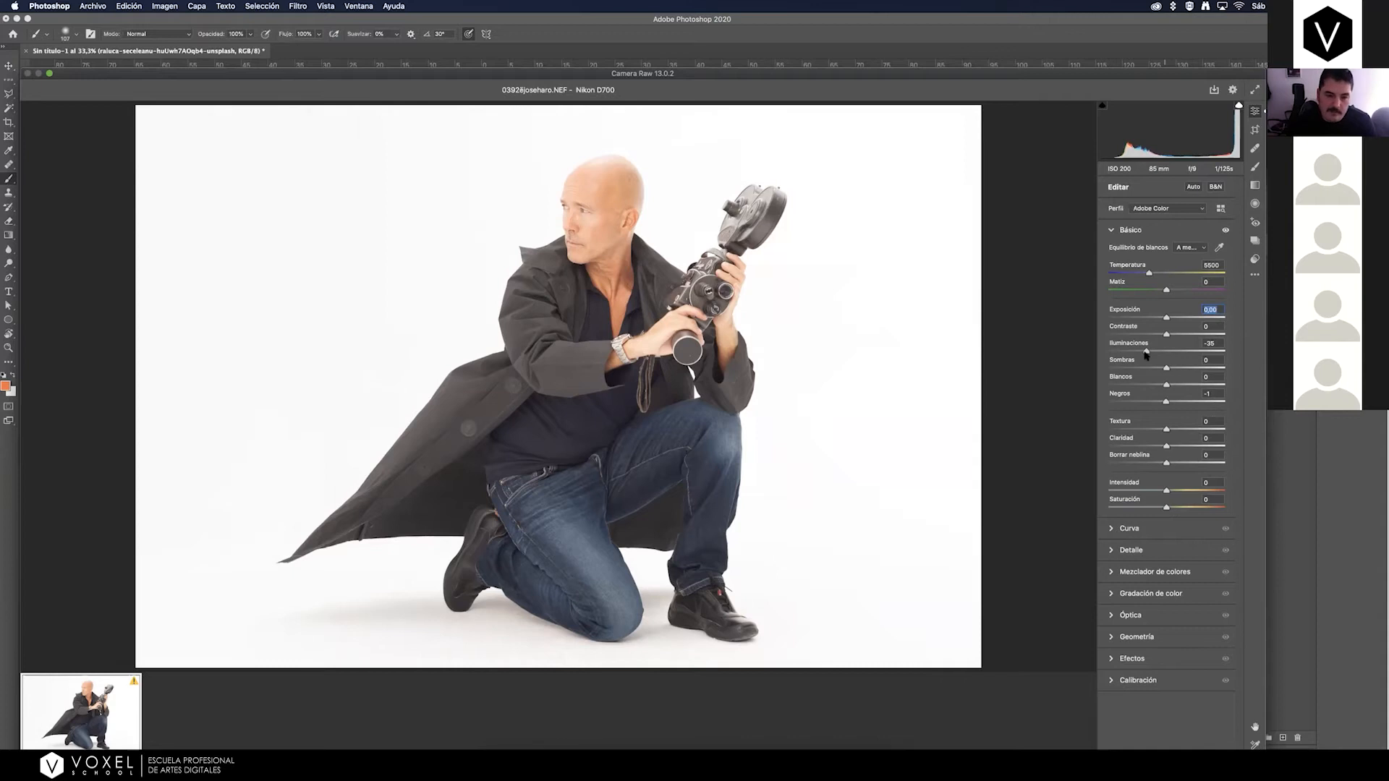
left_click_drag(1145, 354, 1145, 354)
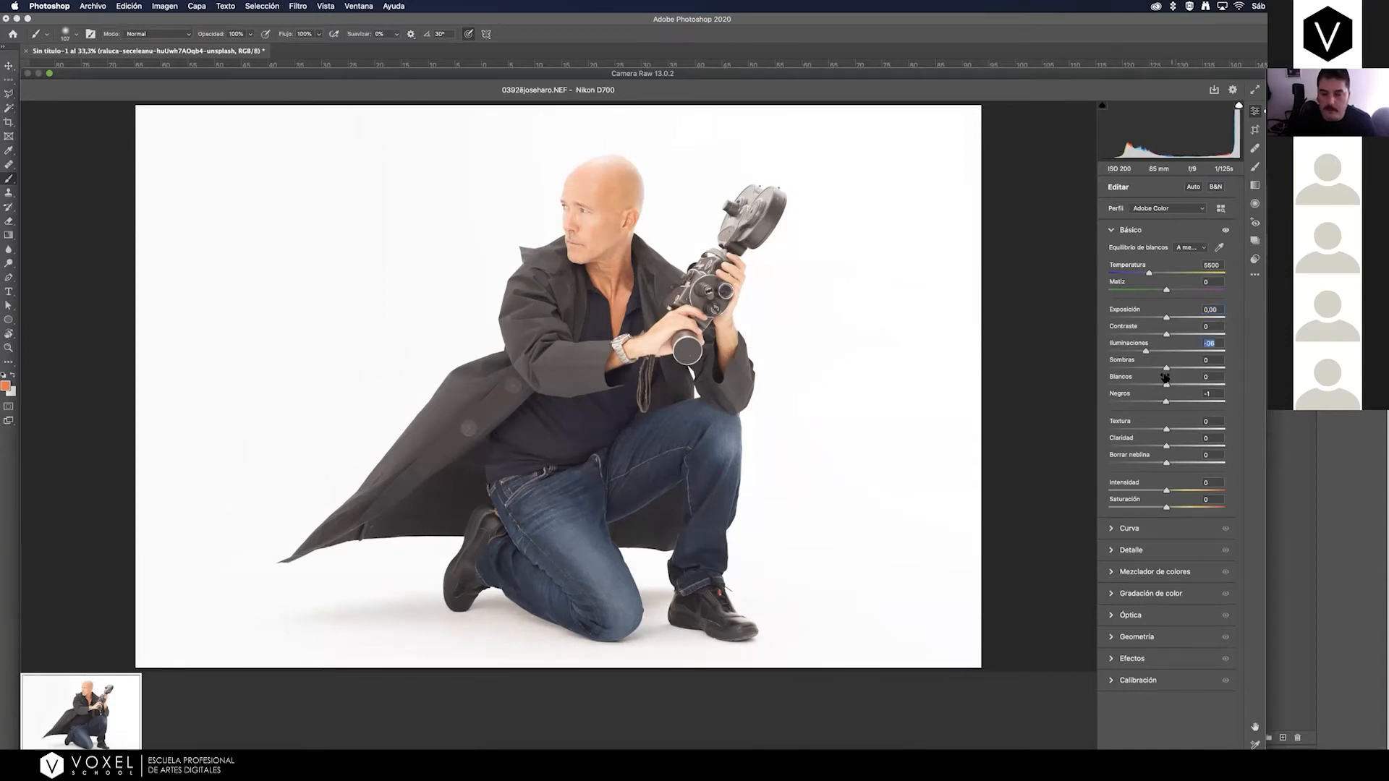
left_click_drag(1145, 353, 1158, 353)
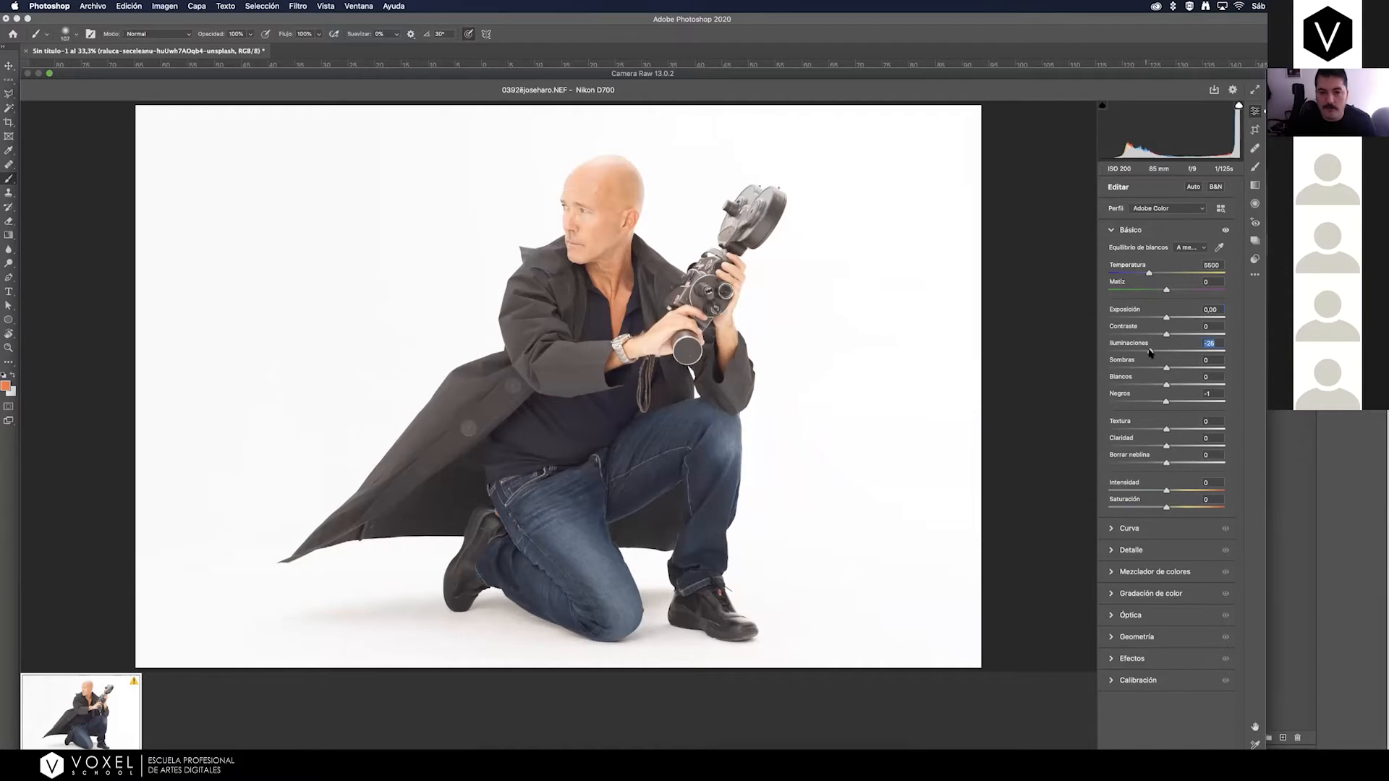
left_click_drag(1146, 353, 1155, 386)
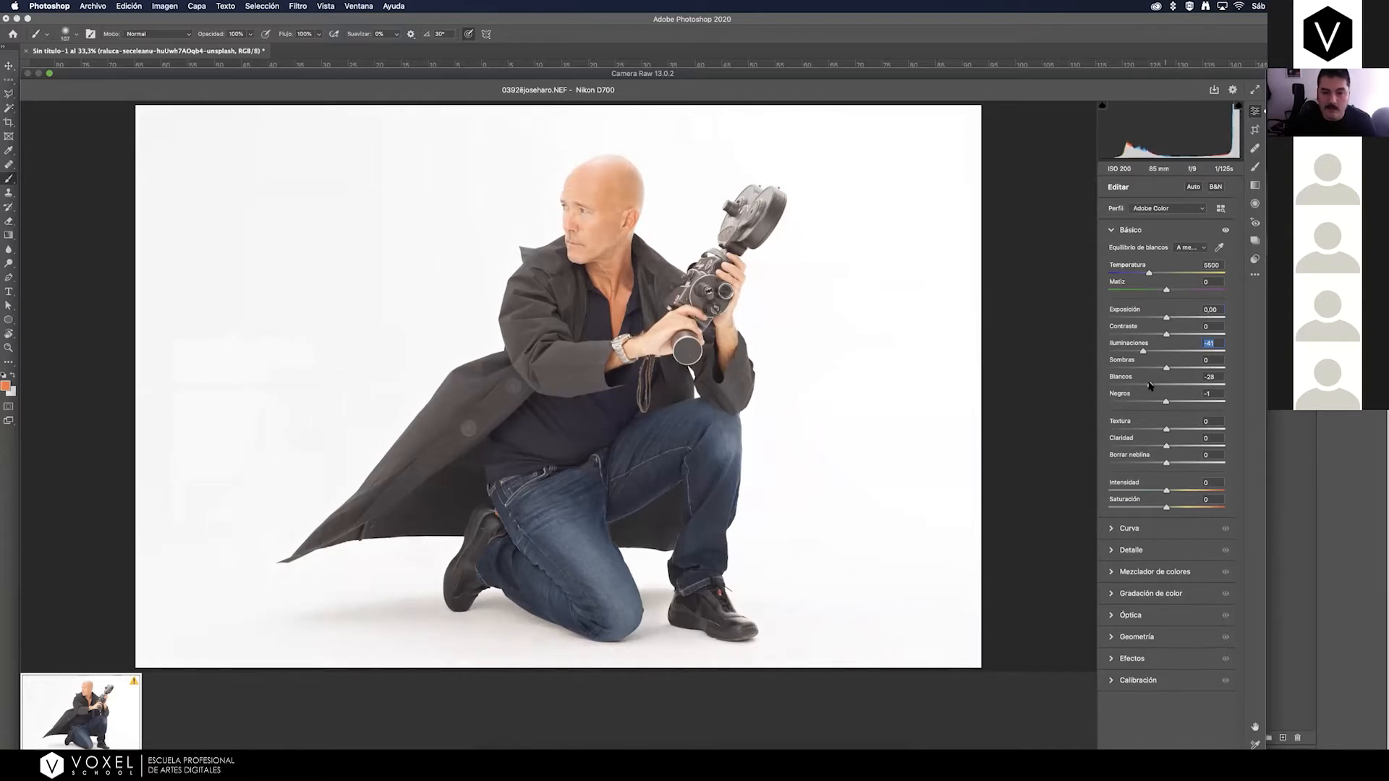
left_click_drag(1150, 386, 1150, 387)
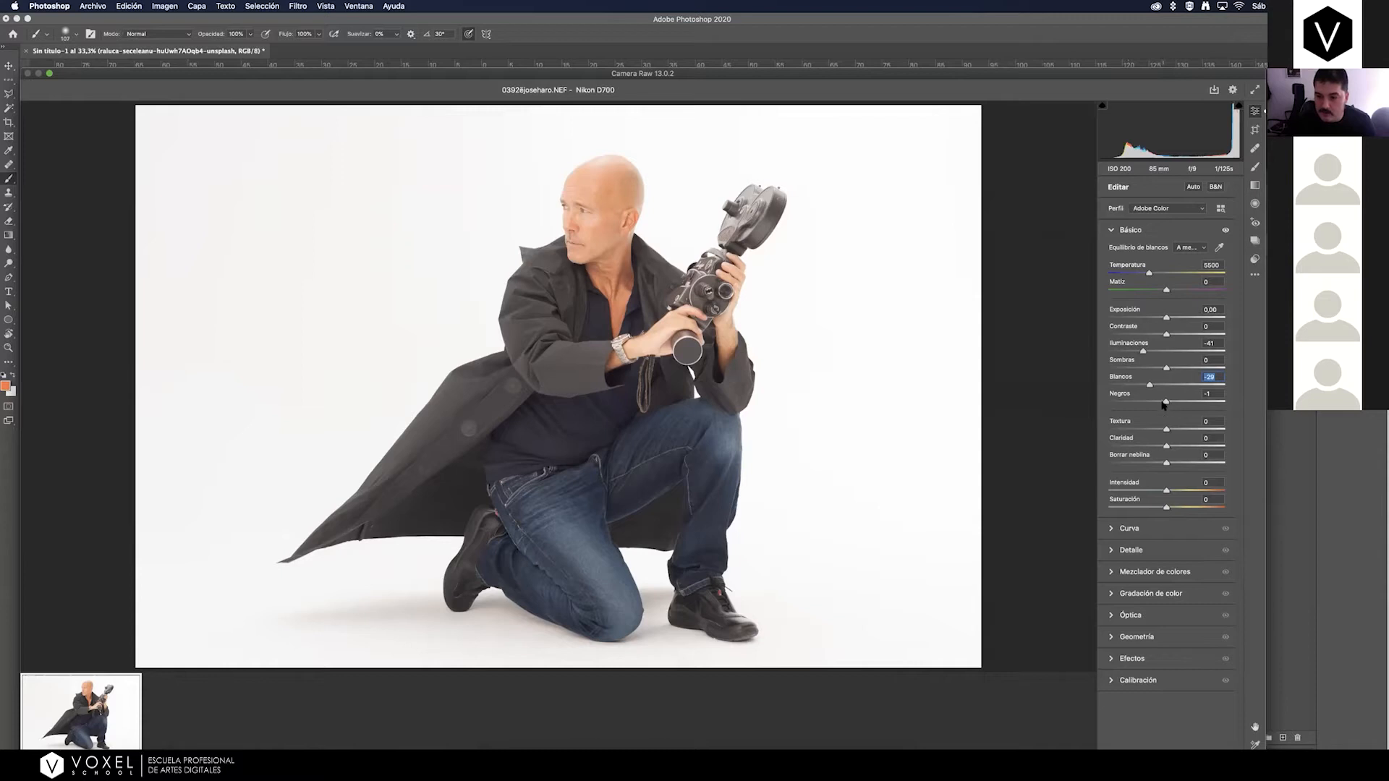
Set the raw photo's Shadows to -23 and raise its Blacks to +31.
left_click_drag(1166, 369, 1166, 406)
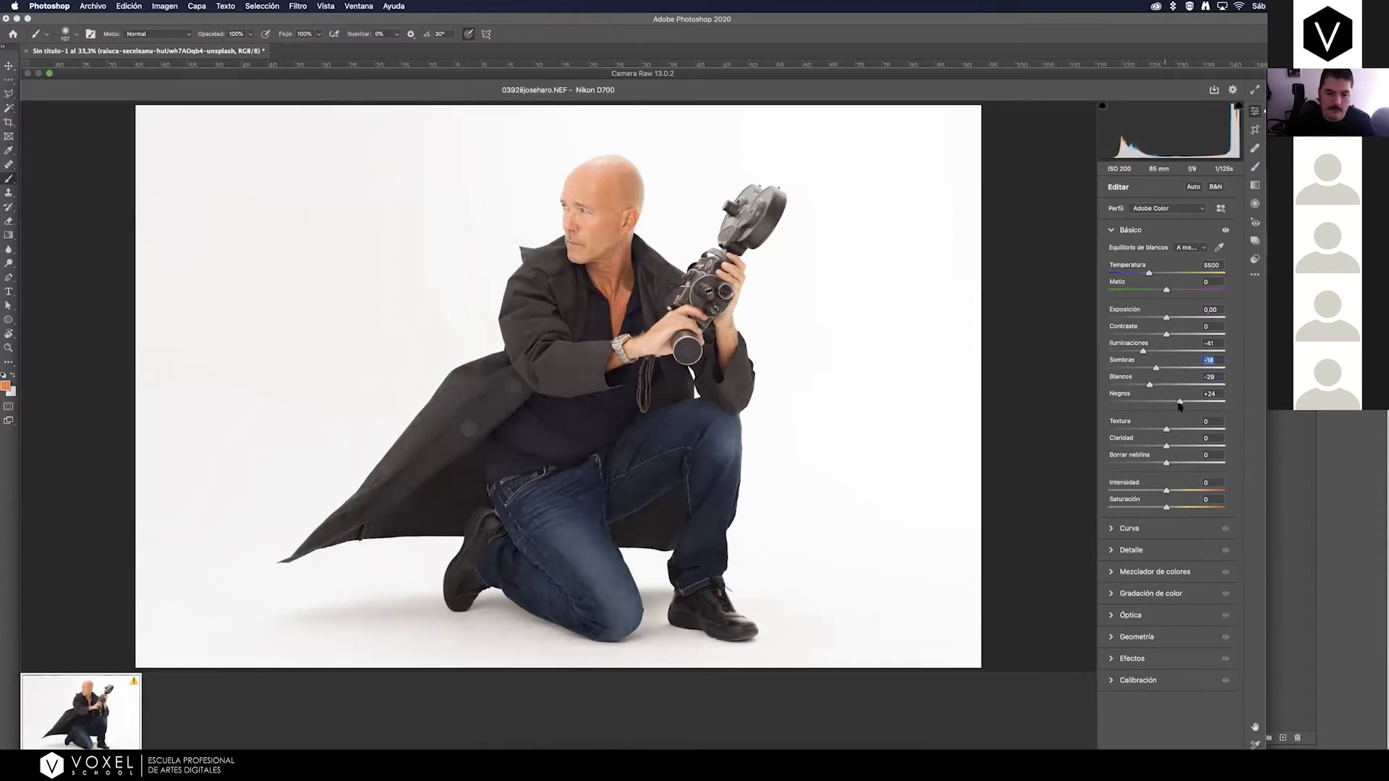
mouse_move(1180, 405)
left_mouse_down()
mouse_move(1153, 371)
mouse_move(1181, 405)
left_mouse_up()
left_click(1182, 404)
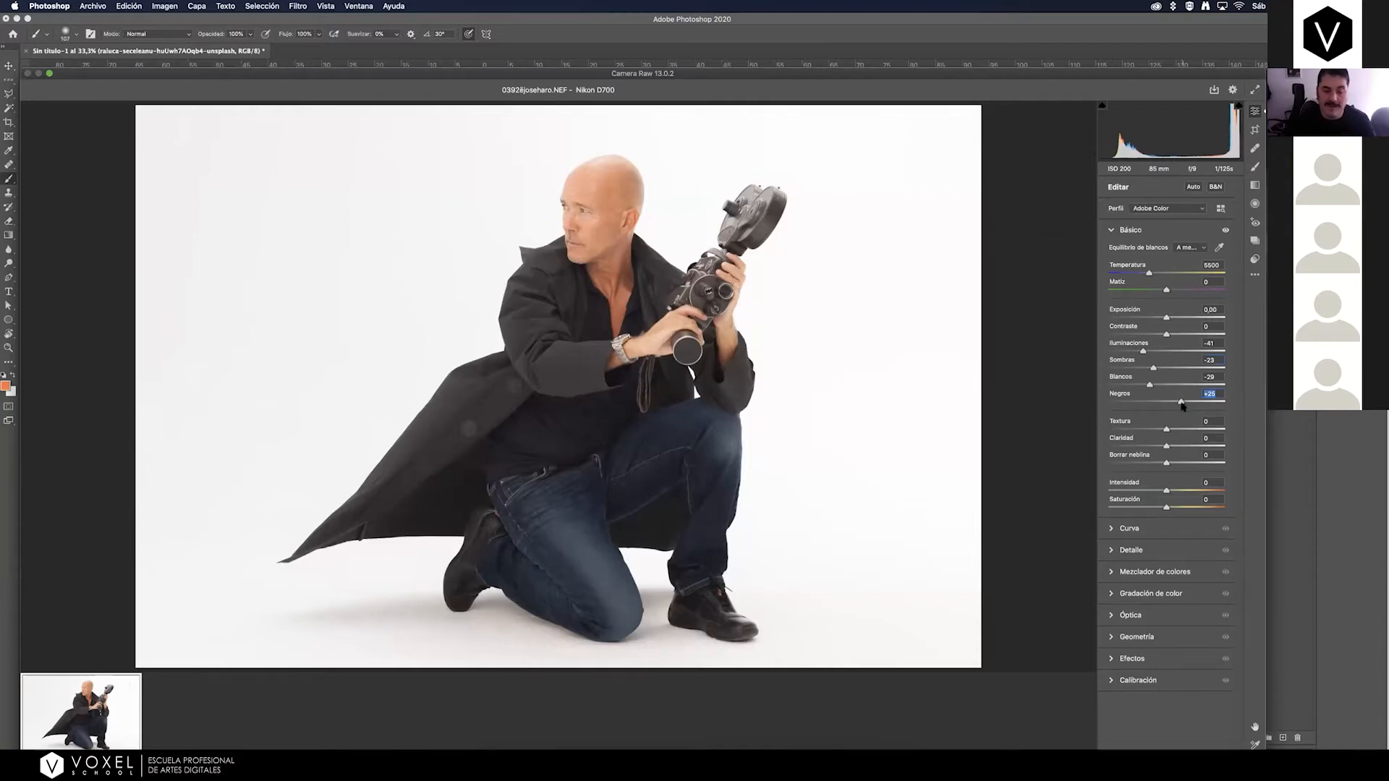
left_click_drag(1182, 404, 1184, 404)
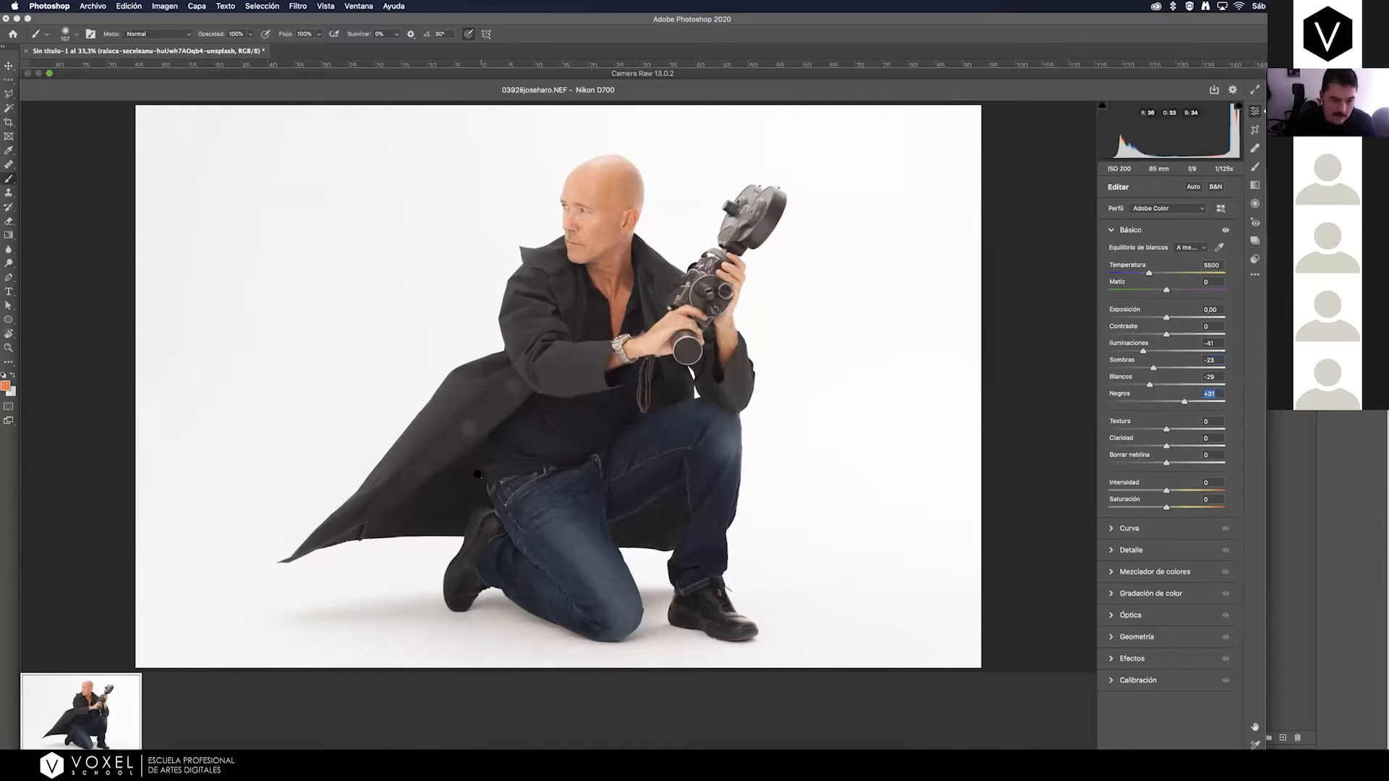
Check the dark detail around the man's coat and waist with Blacks at -51, and set Blacks to +8.
left_click(476, 478)
left_click_drag(547, 420, 483, 380)
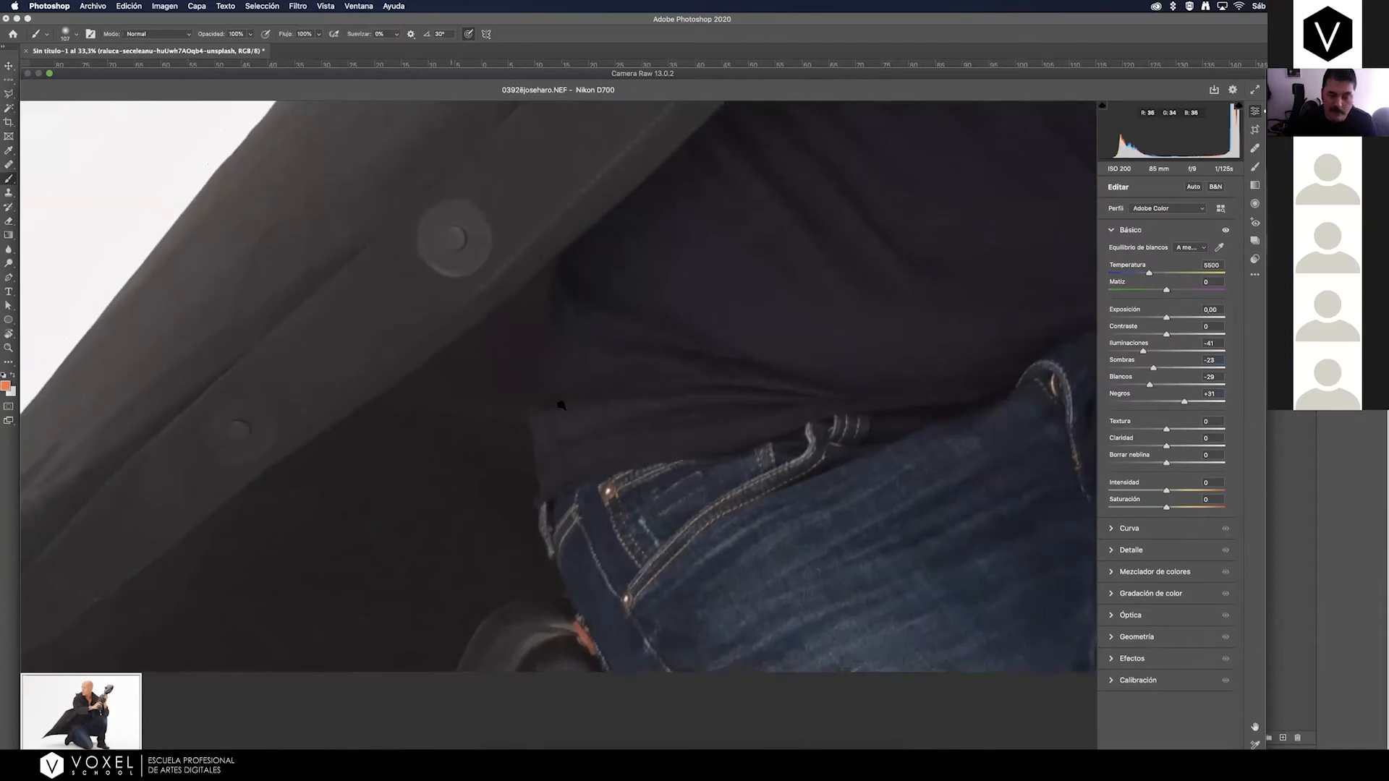
left_click_drag(1184, 402, 1137, 404)
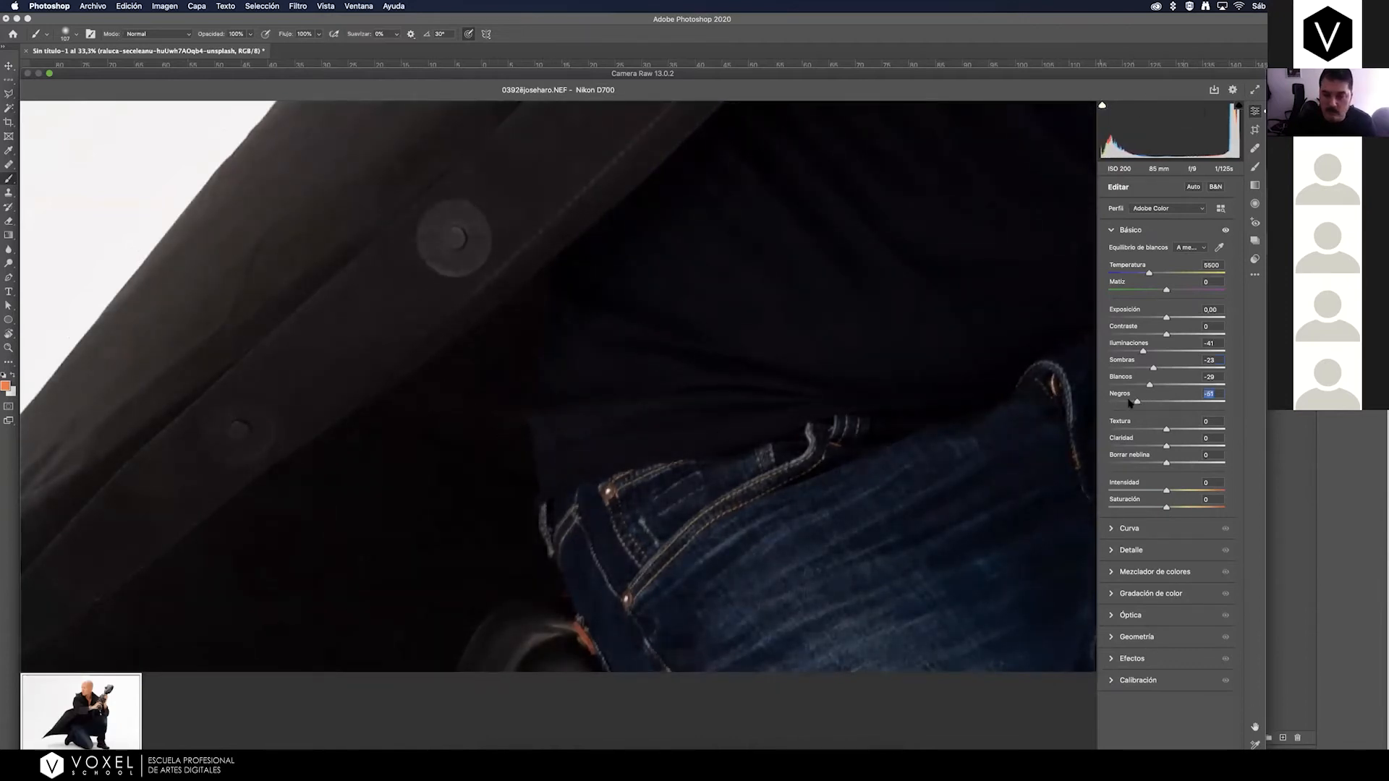
left_click_drag(1137, 402, 1172, 404)
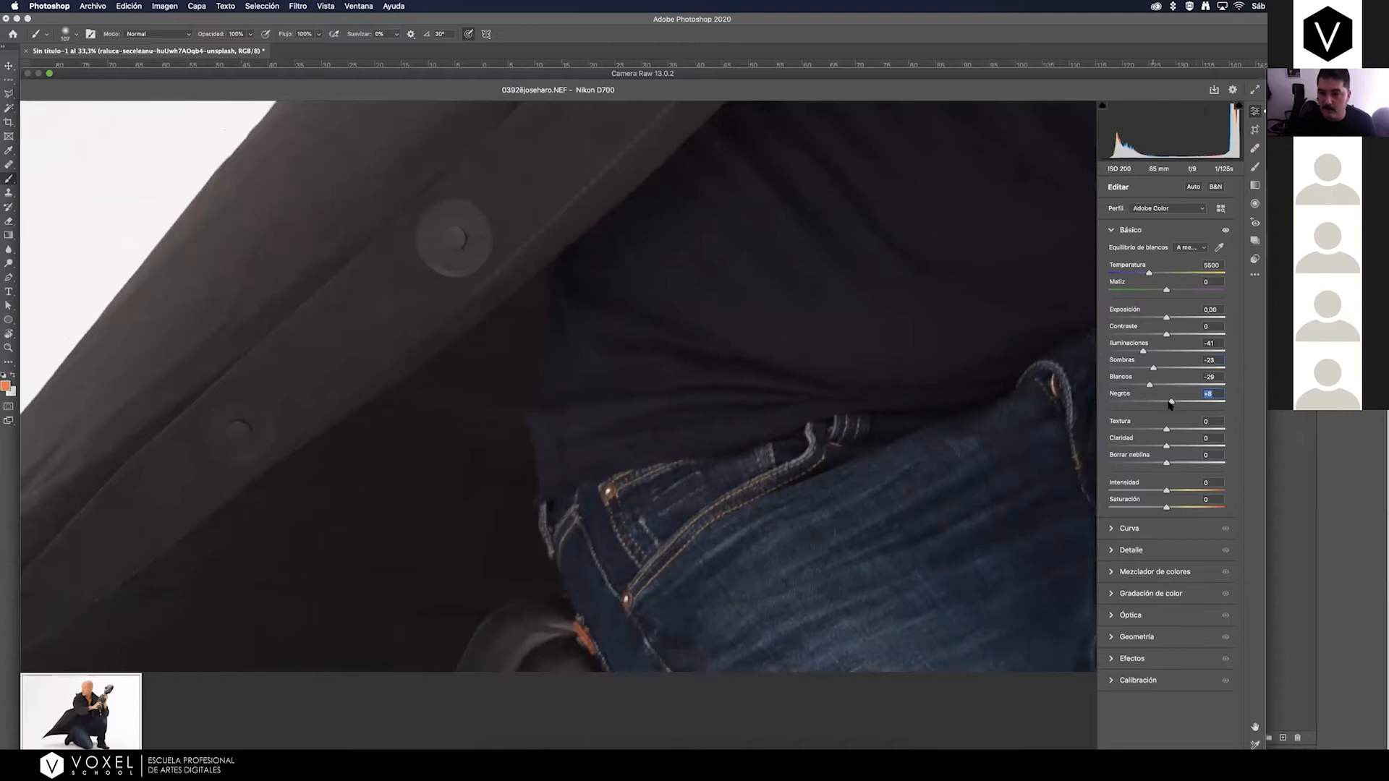
mouse_move(1170, 402)
left_mouse_down()
mouse_move(1137, 403)
mouse_move(1170, 405)
left_mouse_up()
key("super+minus")
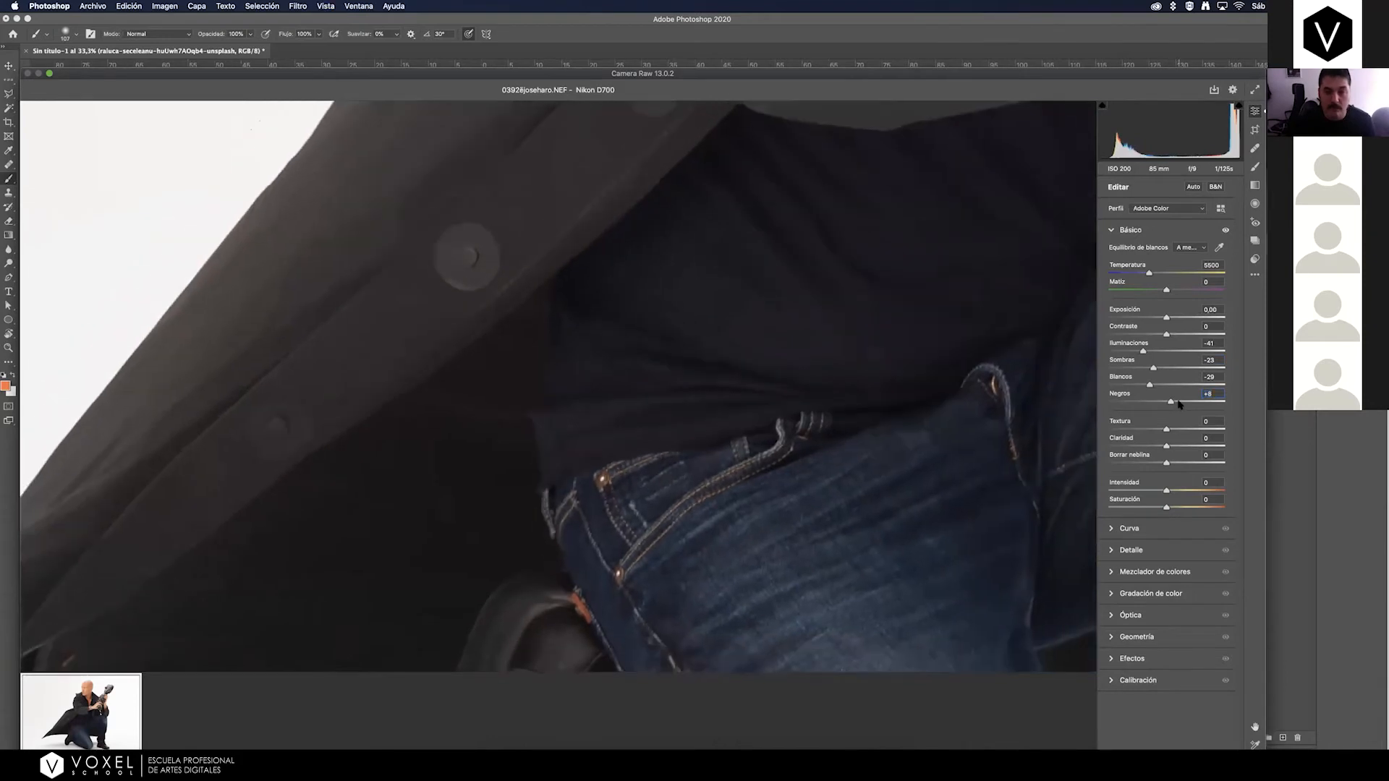
key("super+minus")
key("super+minus")
key("super+minus")
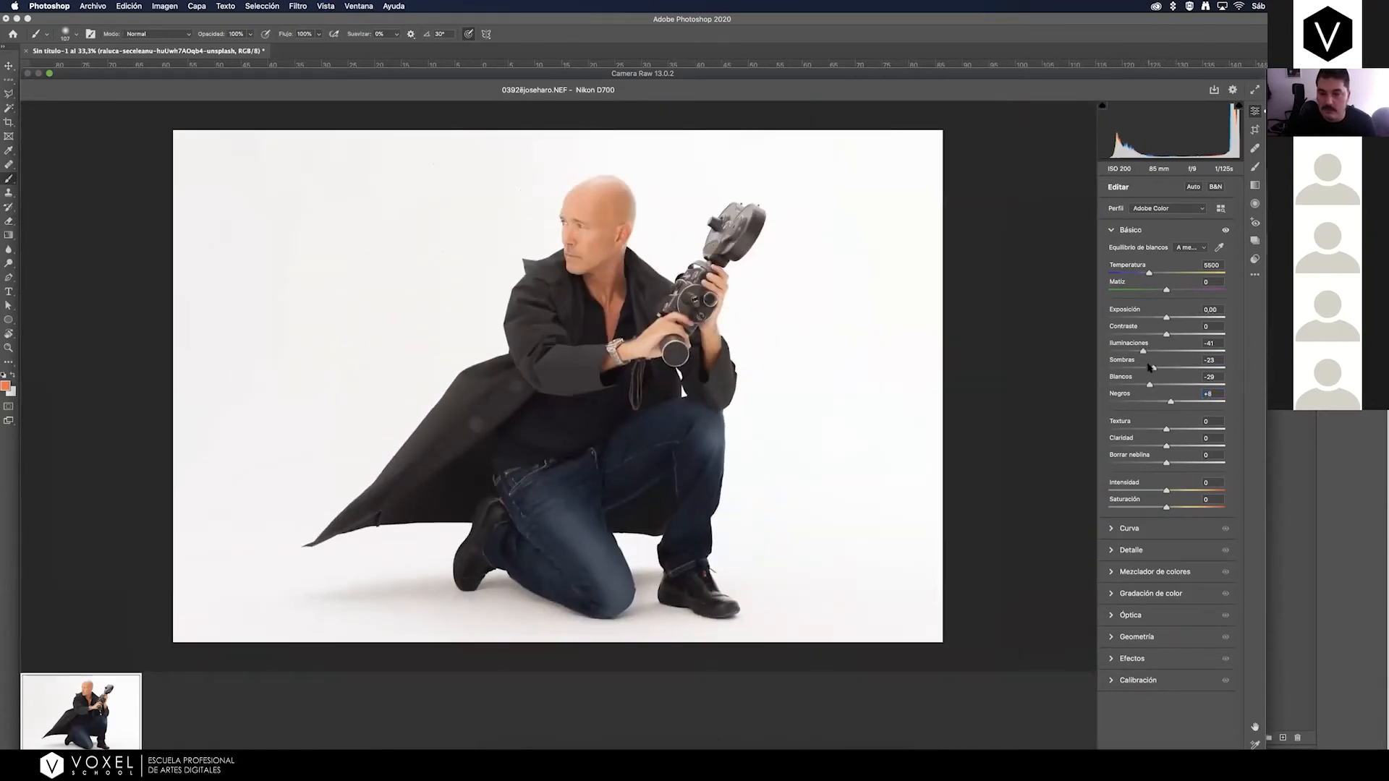
Rebalance the raw photo's dark tones with Shadows at -24 and Blacks at +38, and set Whites to -25.
left_click_drag(1171, 403, 1175, 400)
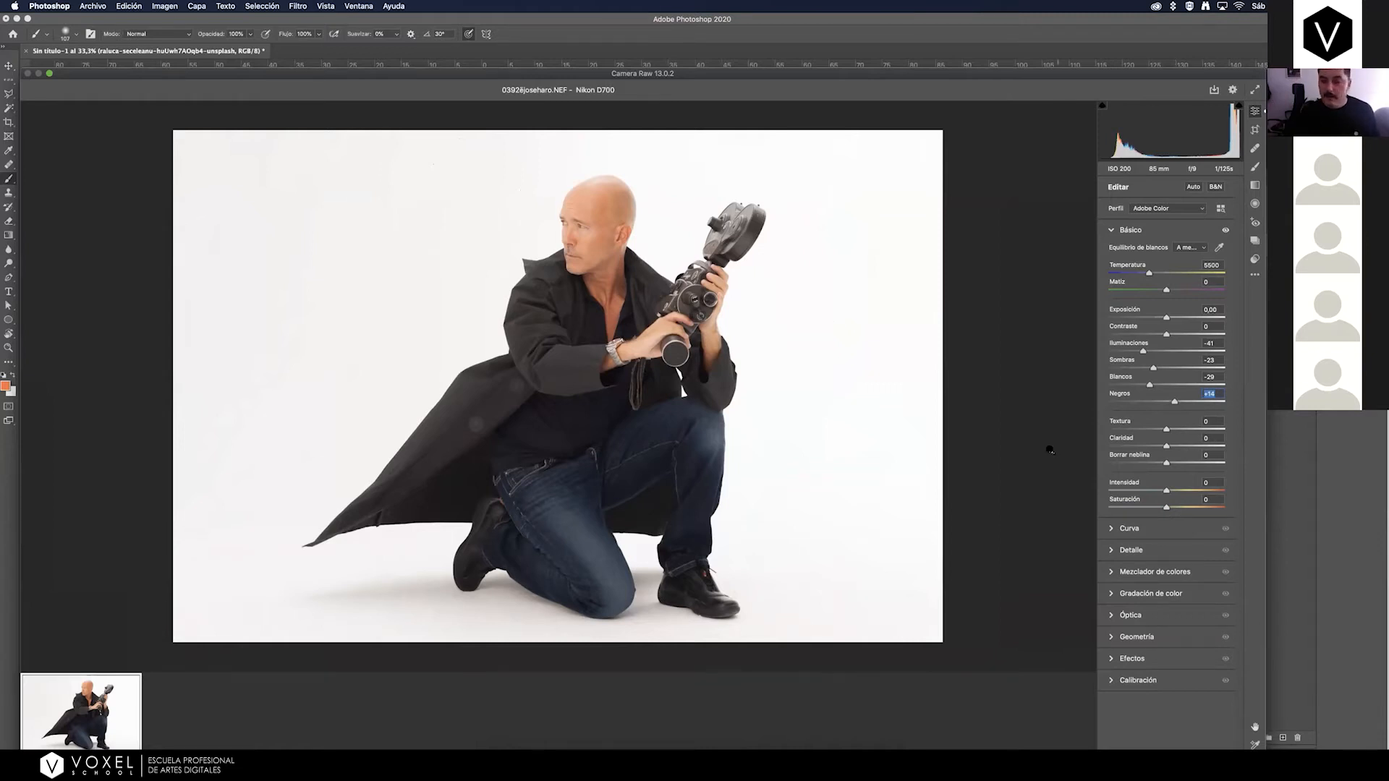
left_click_drag(1174, 403, 1152, 370)
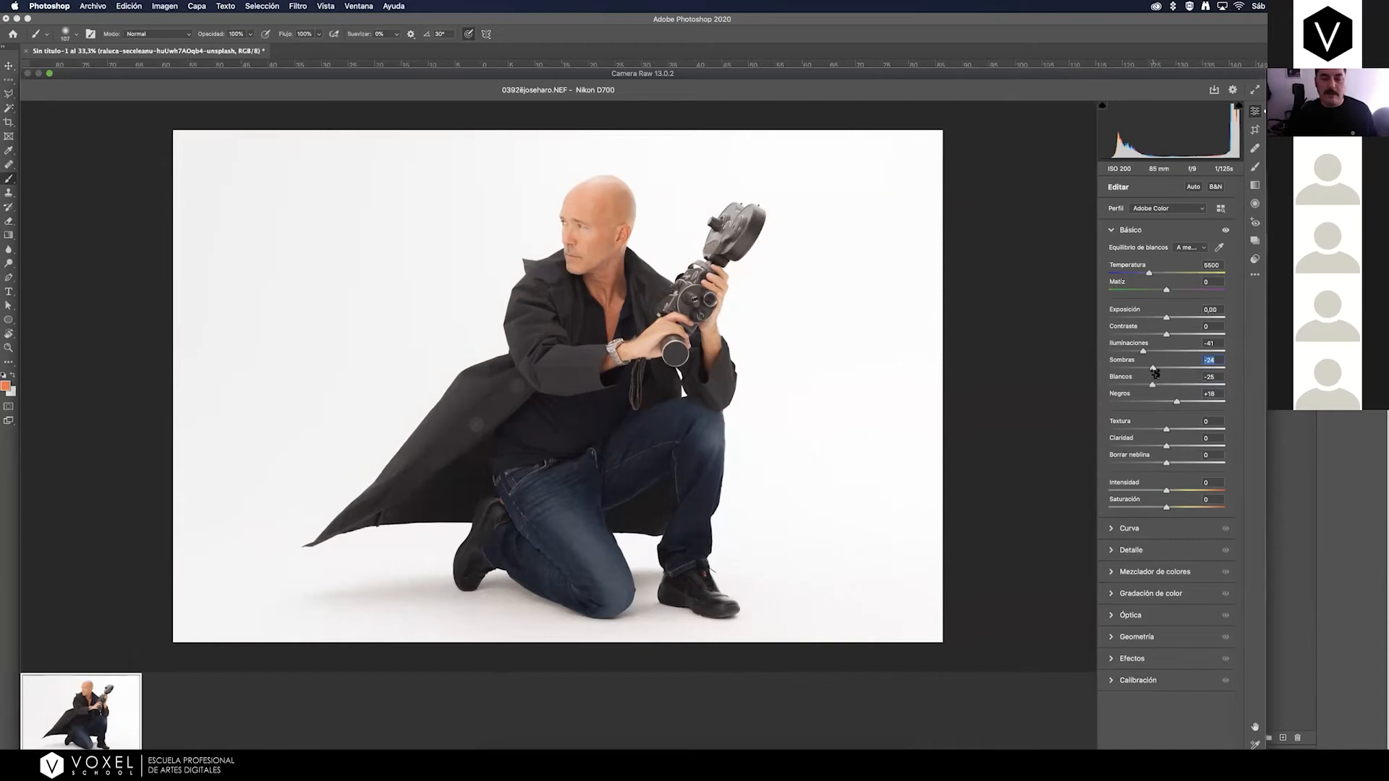
left_click_drag(1176, 404, 1187, 405)
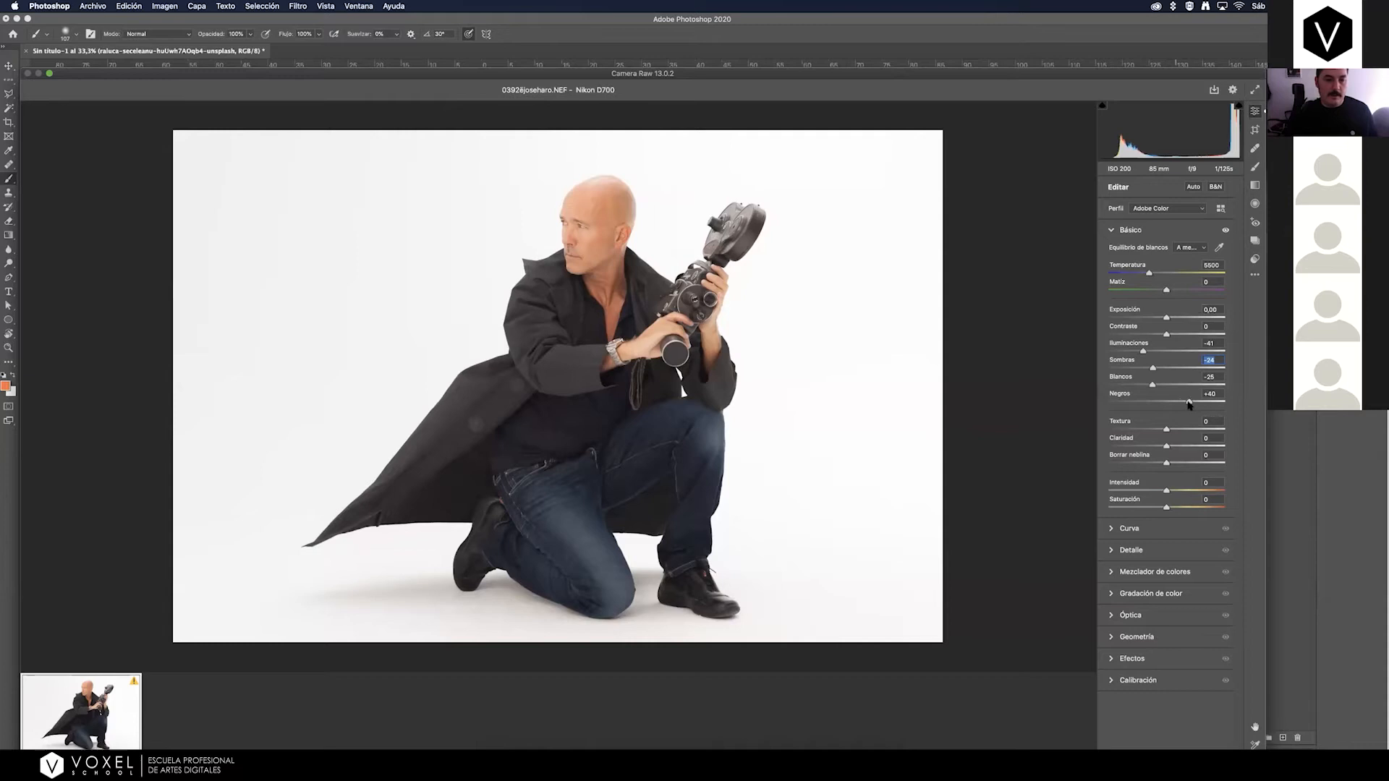
left_click_drag(1189, 405, 1188, 405)
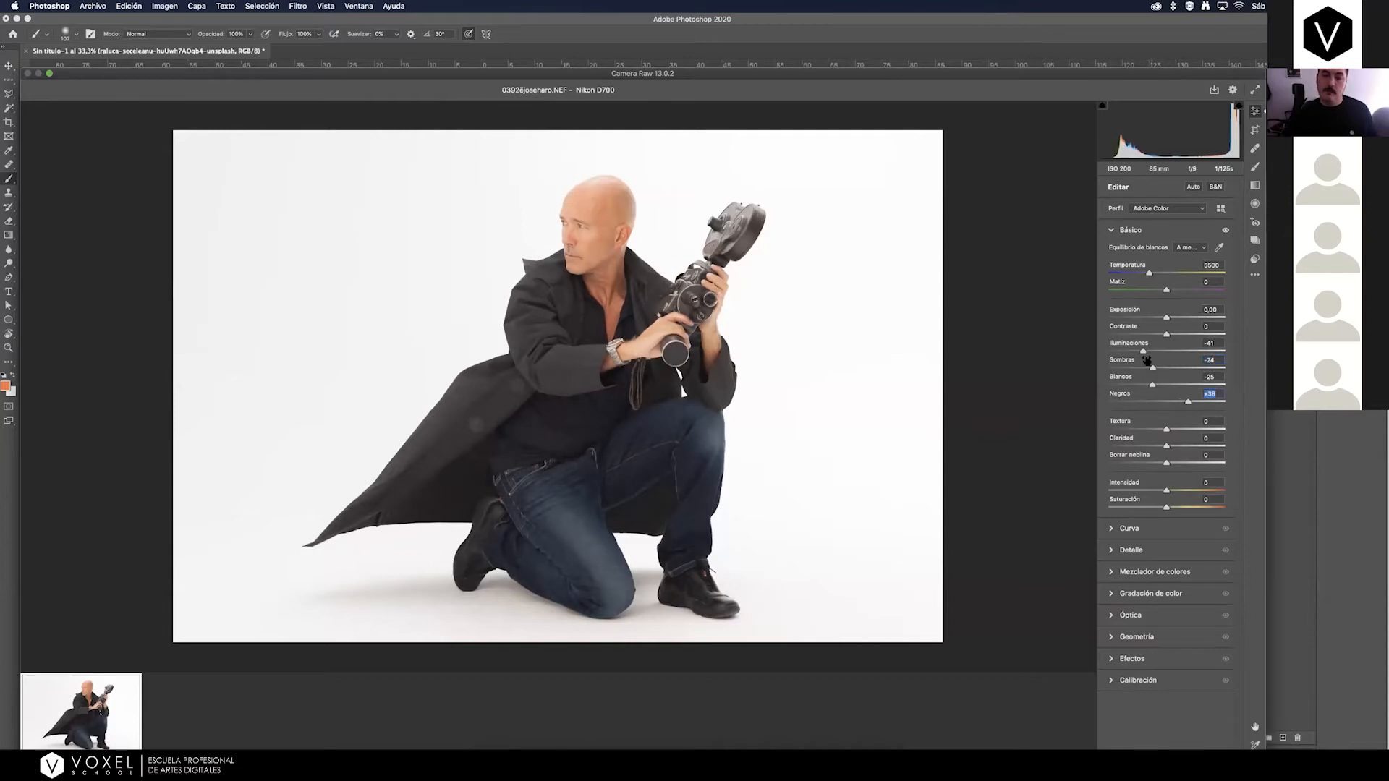
Try Highlights at -34 on the raw photo, settle on -40 and lower Whites to -30.
left_click_drag(1143, 353, 1147, 355)
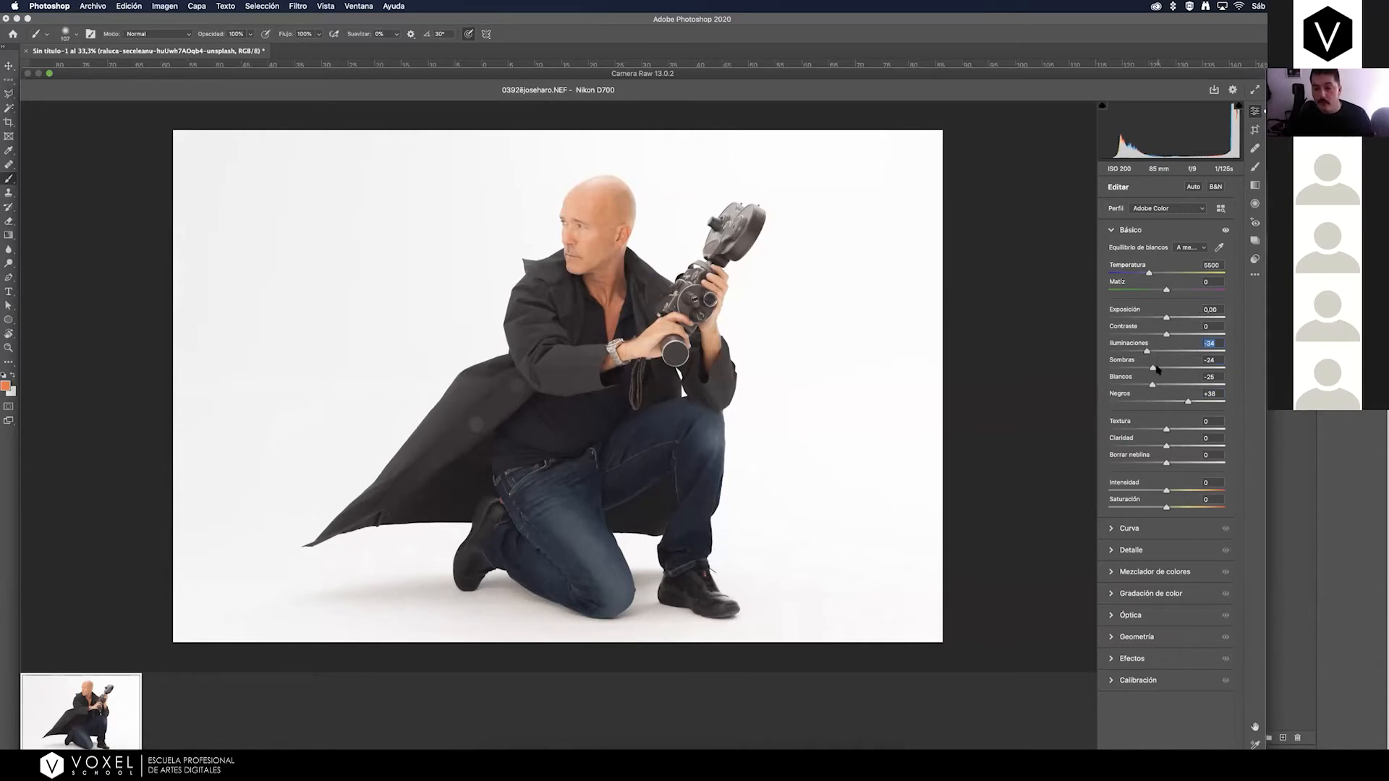
left_click_drag(1152, 388, 1144, 352)
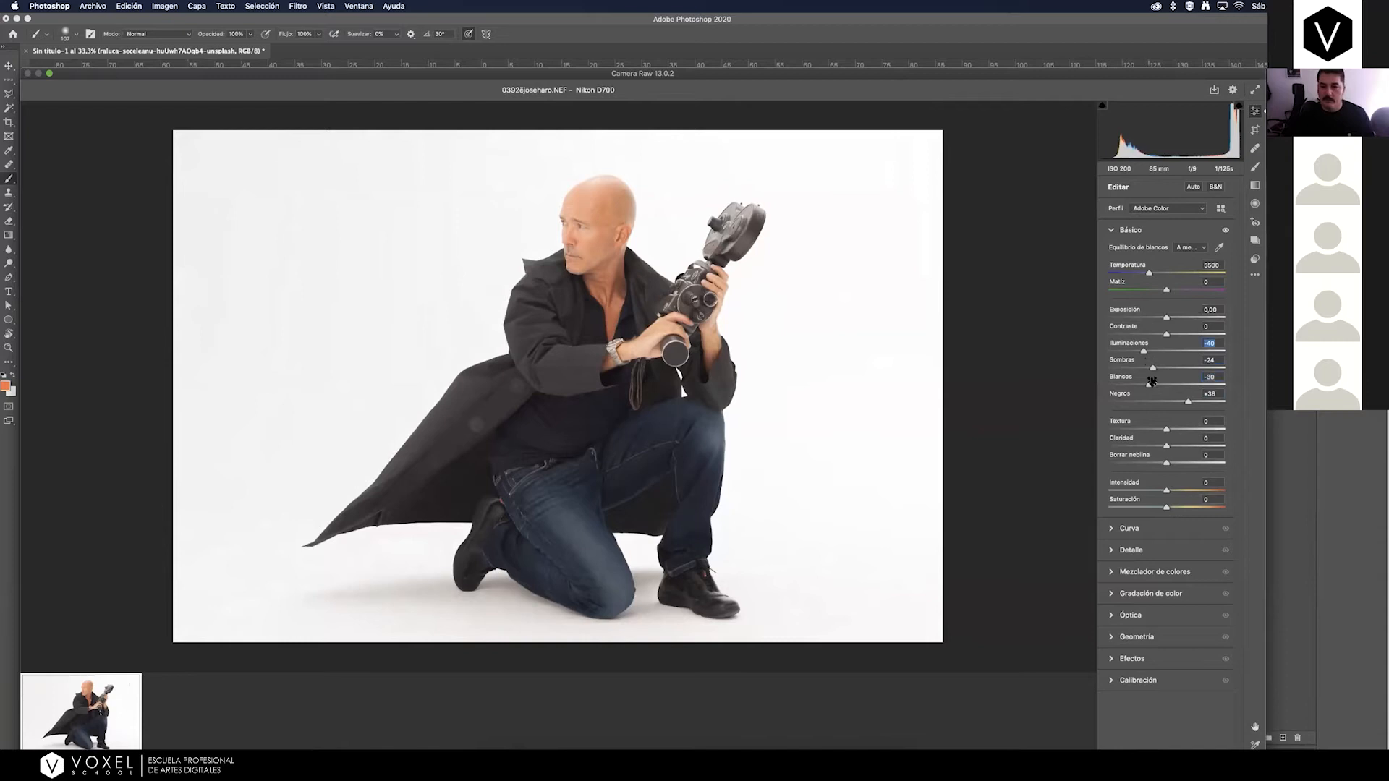
left_click(1149, 386)
Try Clarity values of +24, +47 and +33 on the raw photo and reset it to 0.
left_click_drag(1166, 448, 1168, 448)
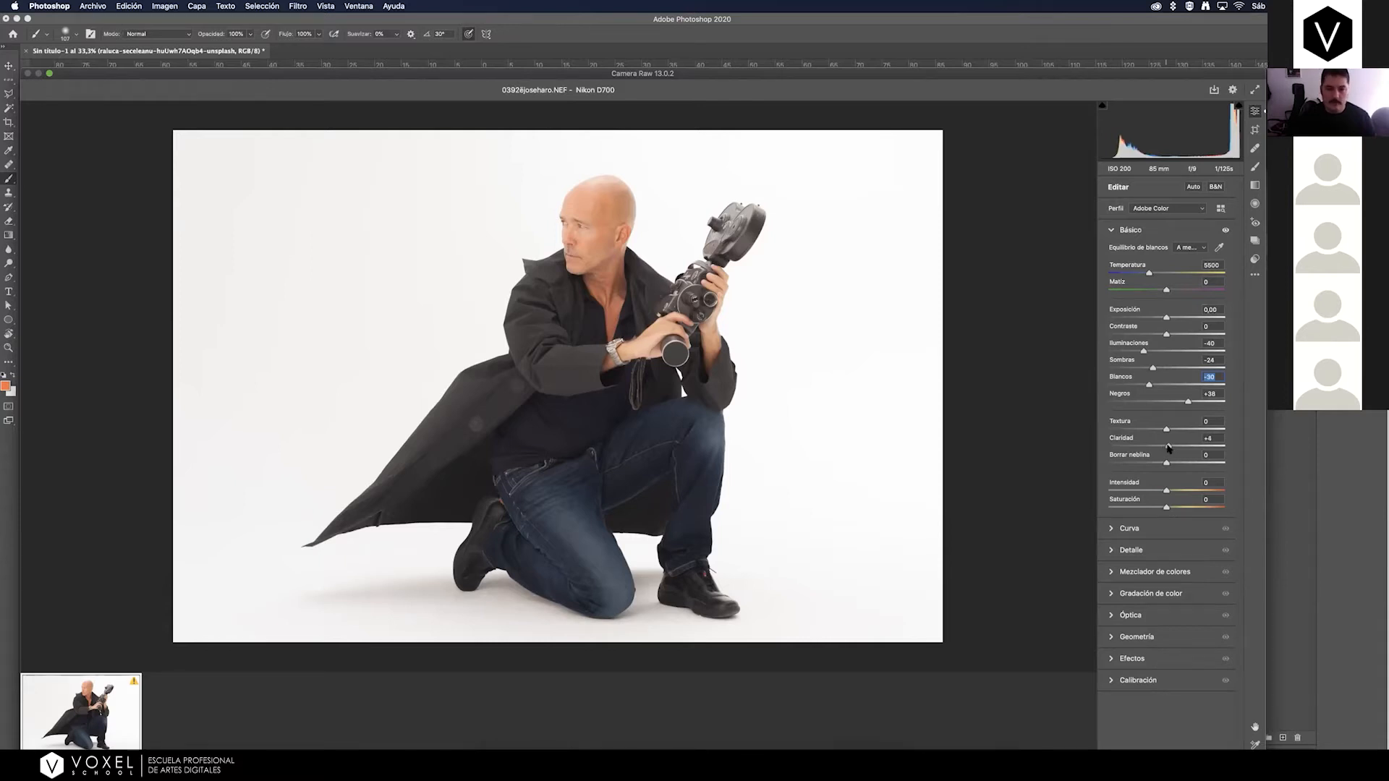
left_click_drag(1170, 449, 1170, 449)
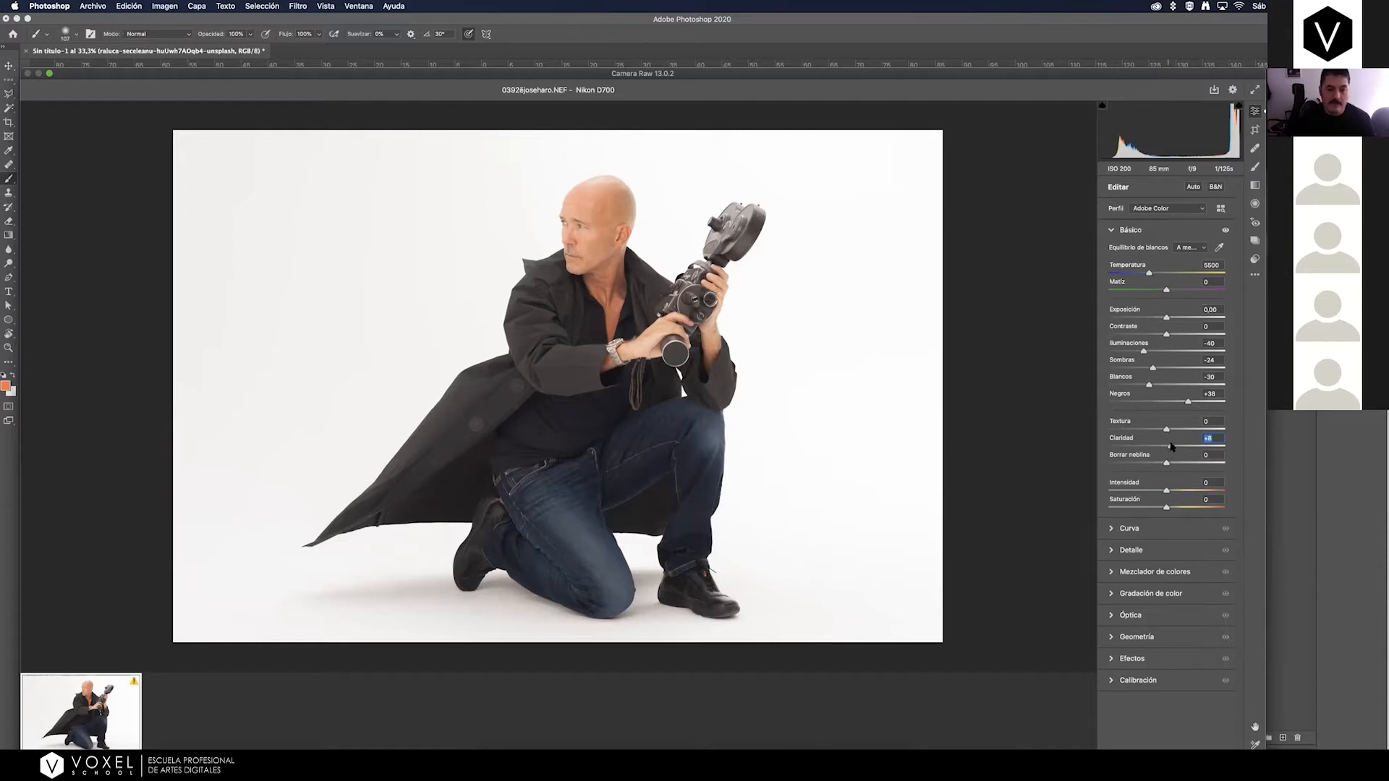
left_click_drag(1172, 446, 1180, 448)
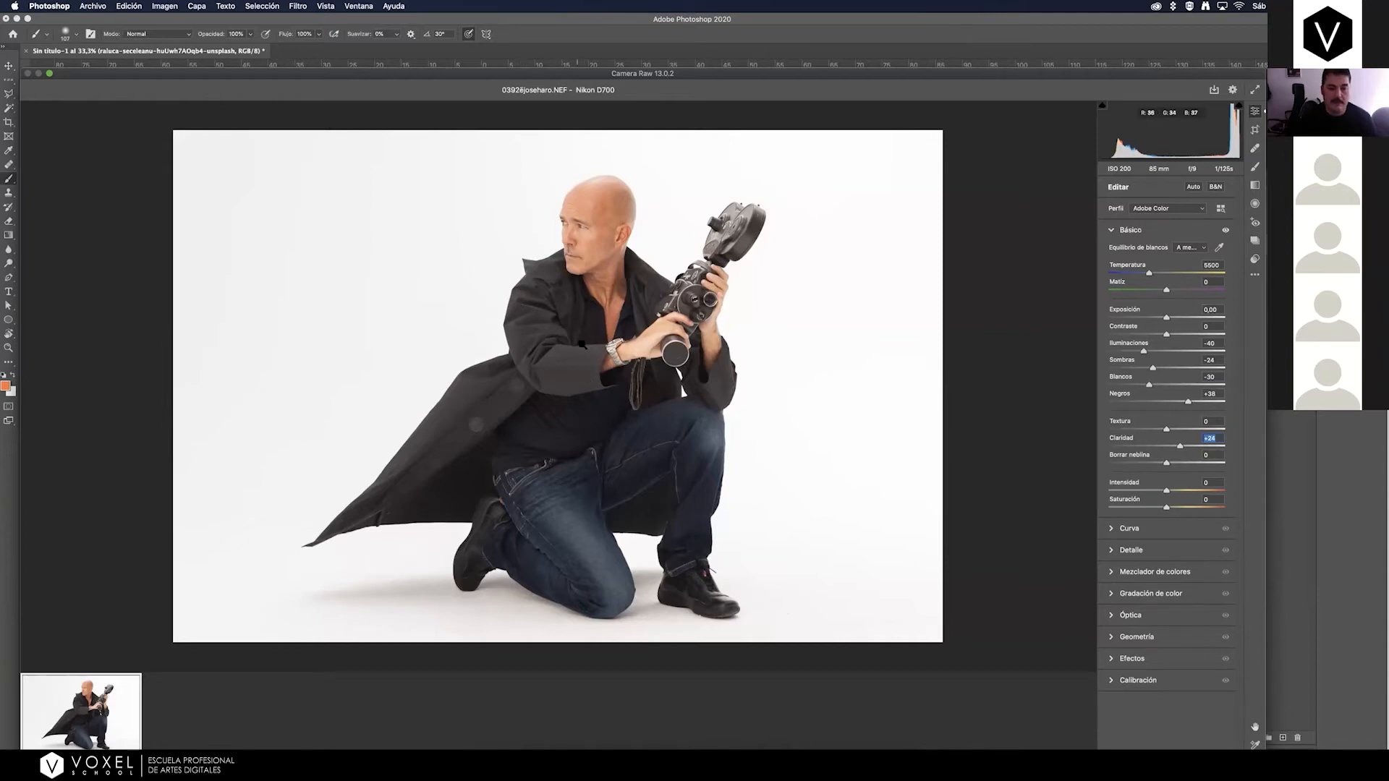
left_click_drag(1180, 448, 1185, 449)
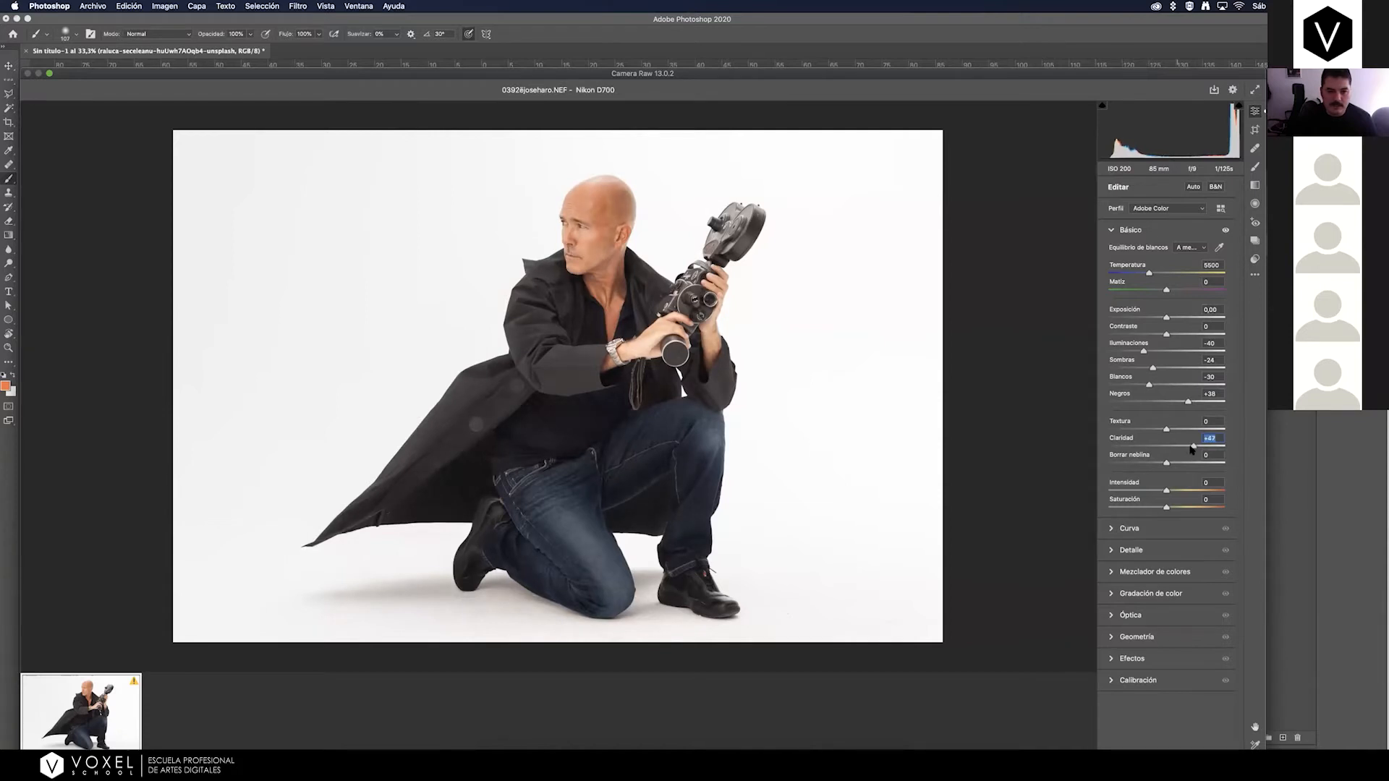
left_click_drag(1195, 448, 1183, 450)
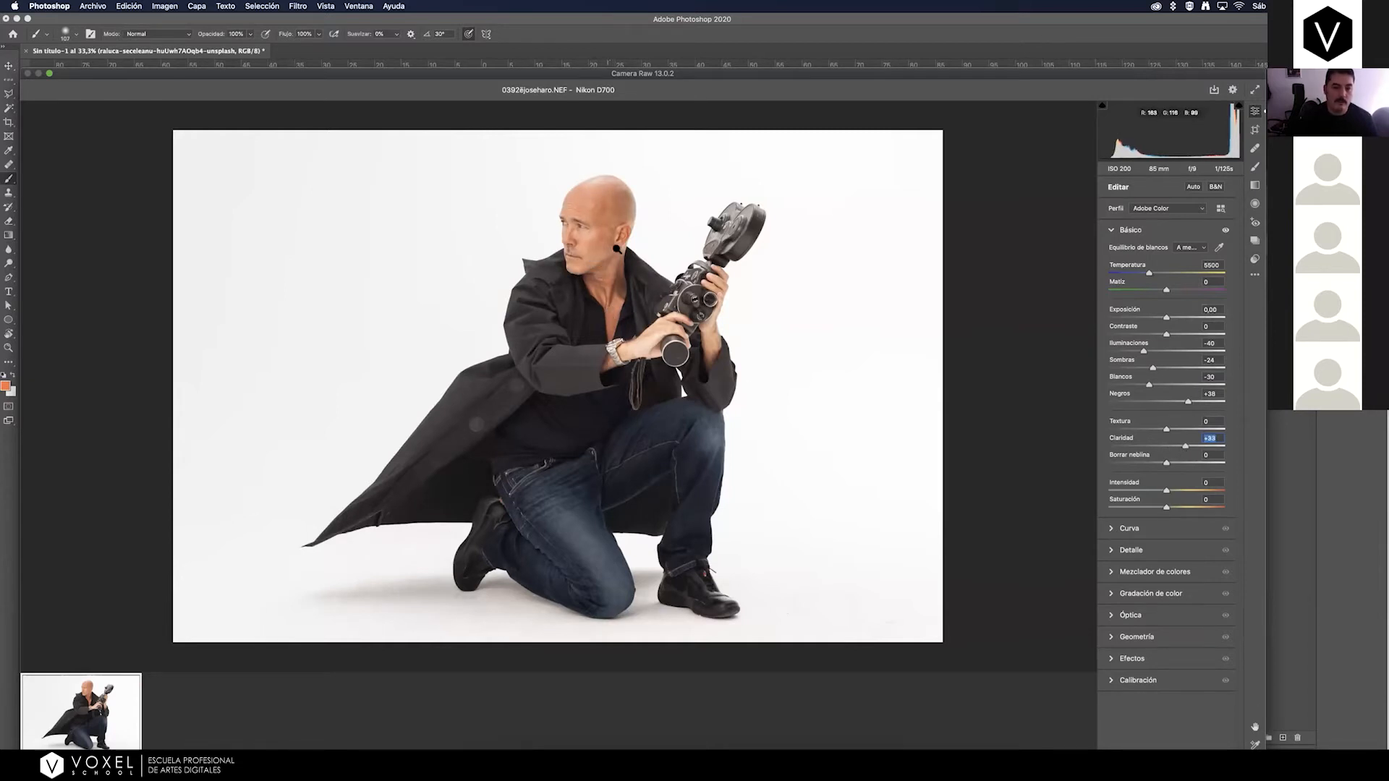
type("0")
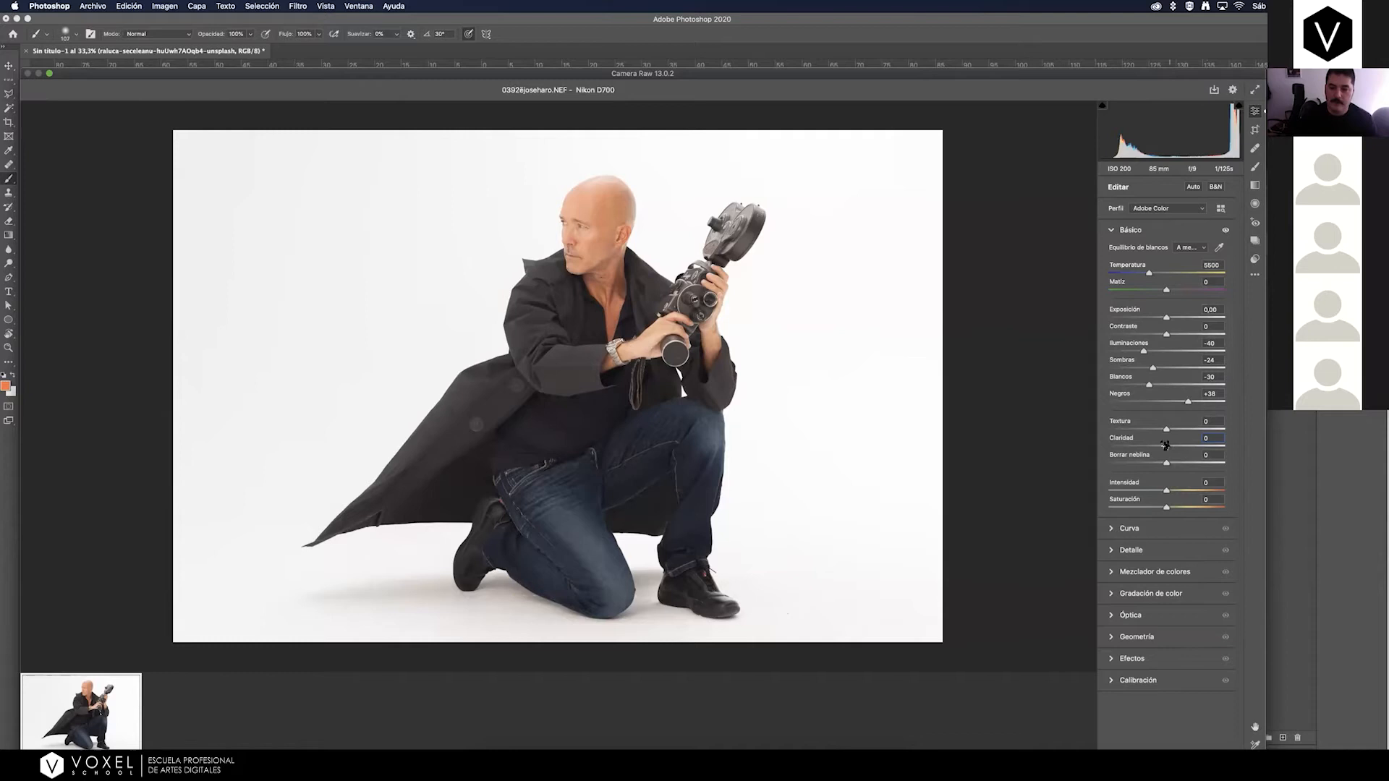
Raise the raw photo's Clarity to +63 and inspect its effect on the man's face up close.
left_click_drag(1170, 449, 1178, 449)
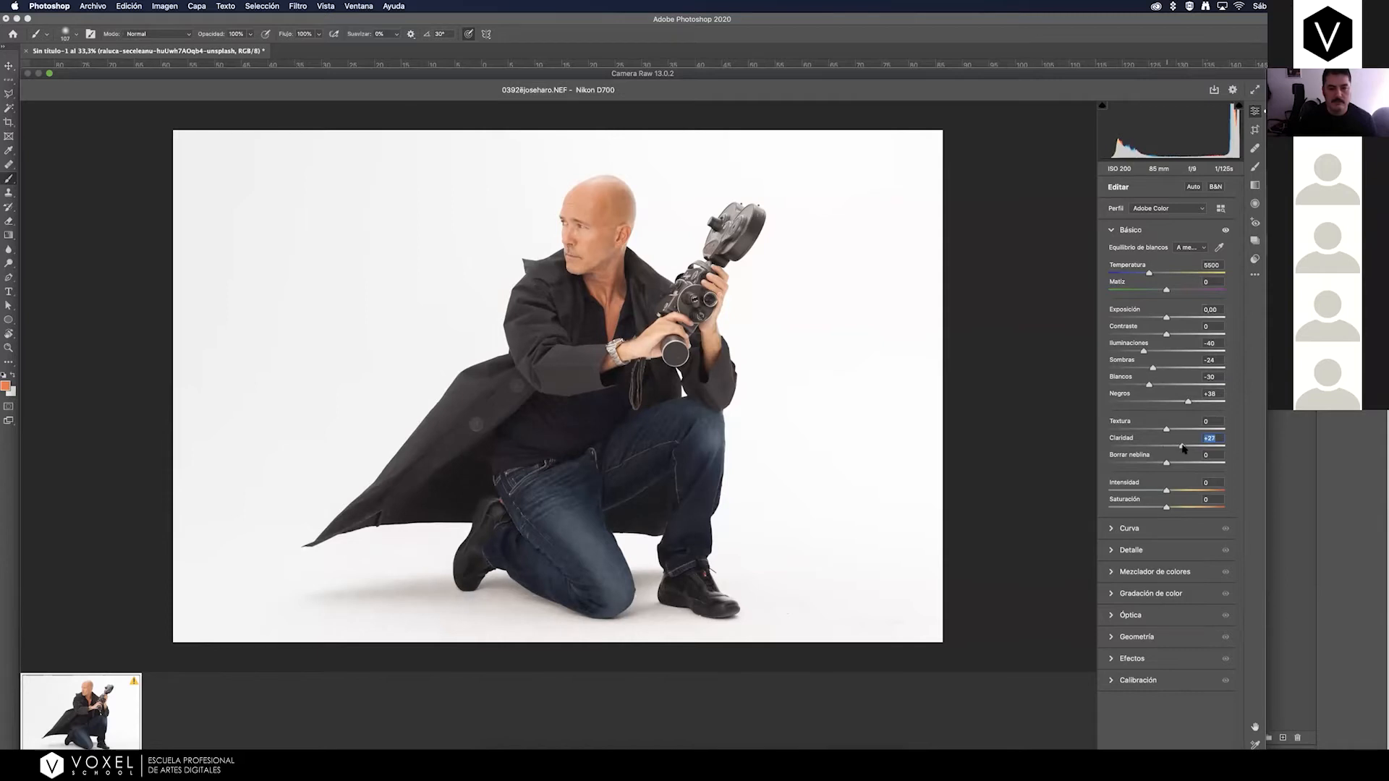
left_click_drag(1184, 448, 1187, 449)
left_click_drag(1197, 449, 1202, 449)
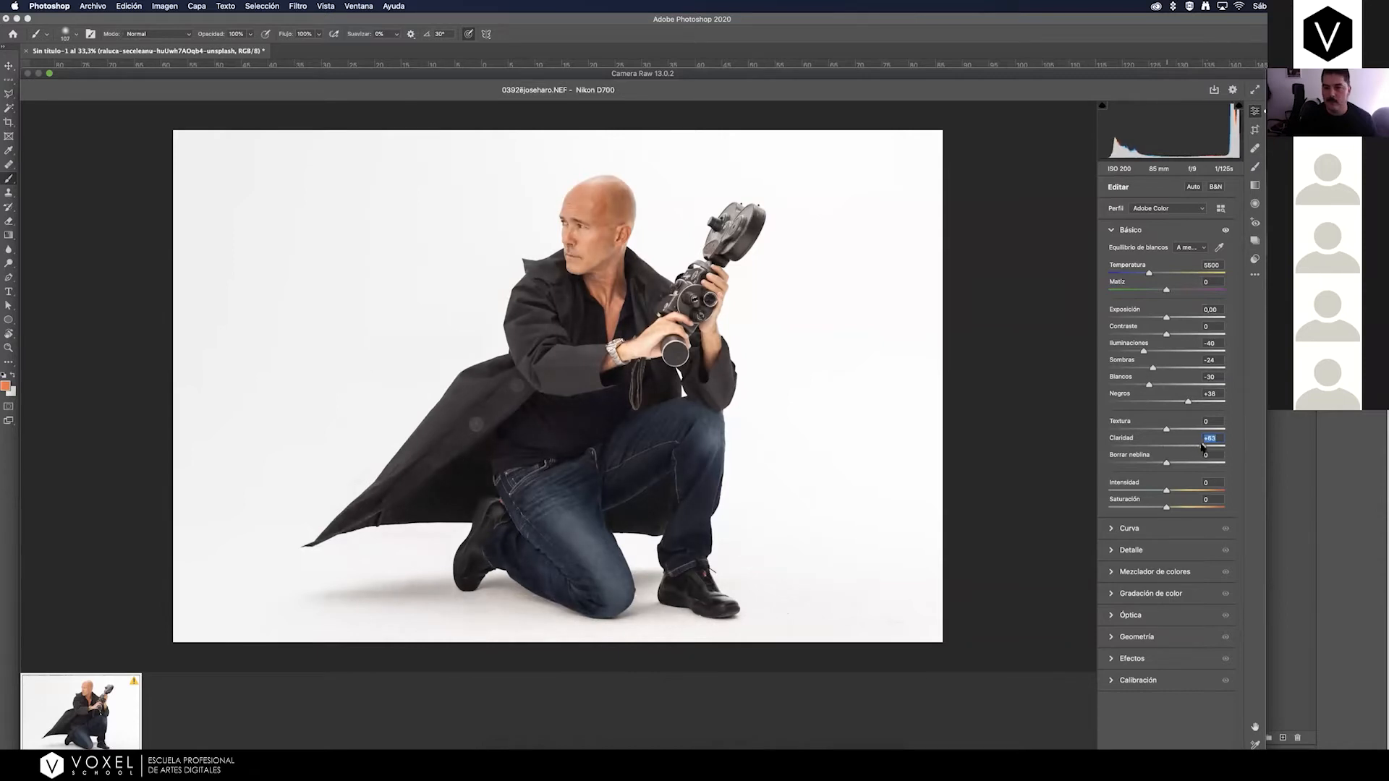
left_click_drag(584, 239, 732, 176)
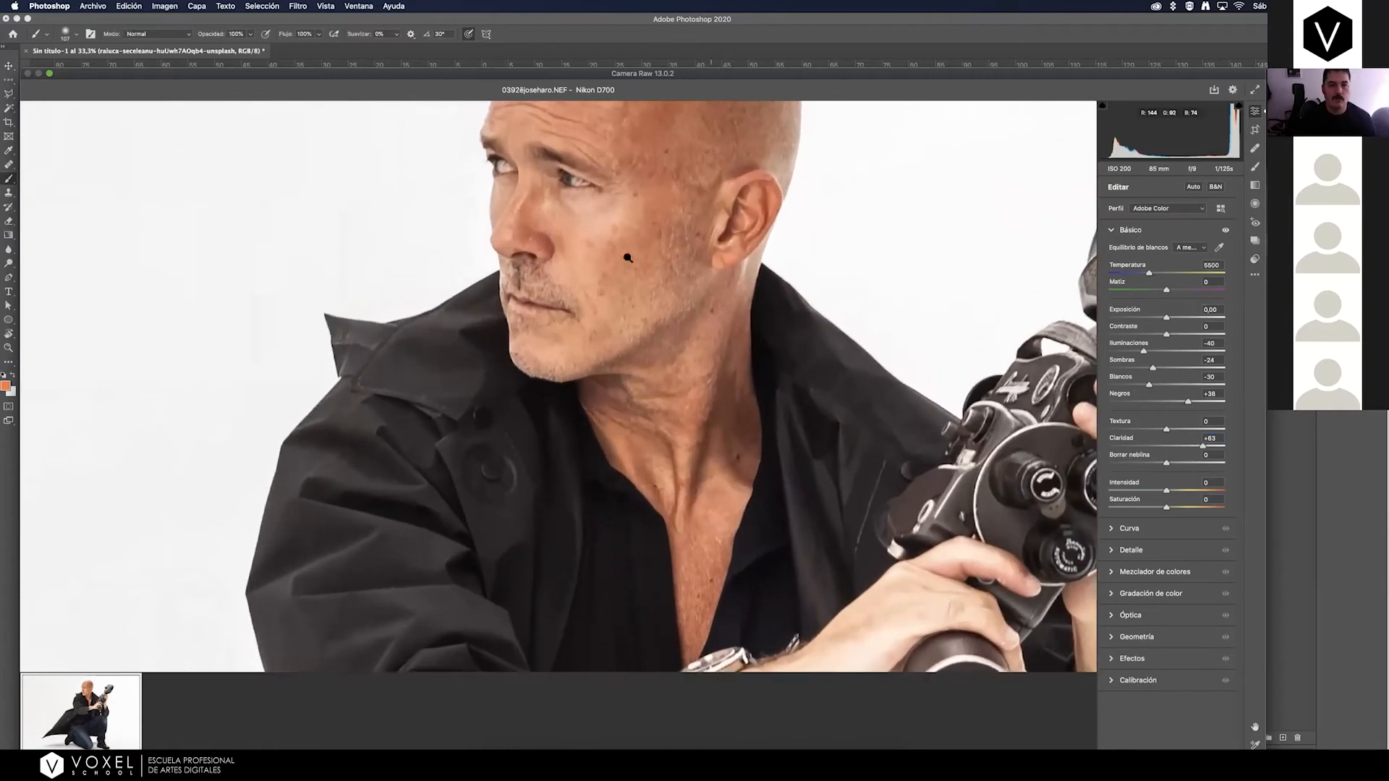
key("space")
left_click_drag(635, 246, 629, 313)
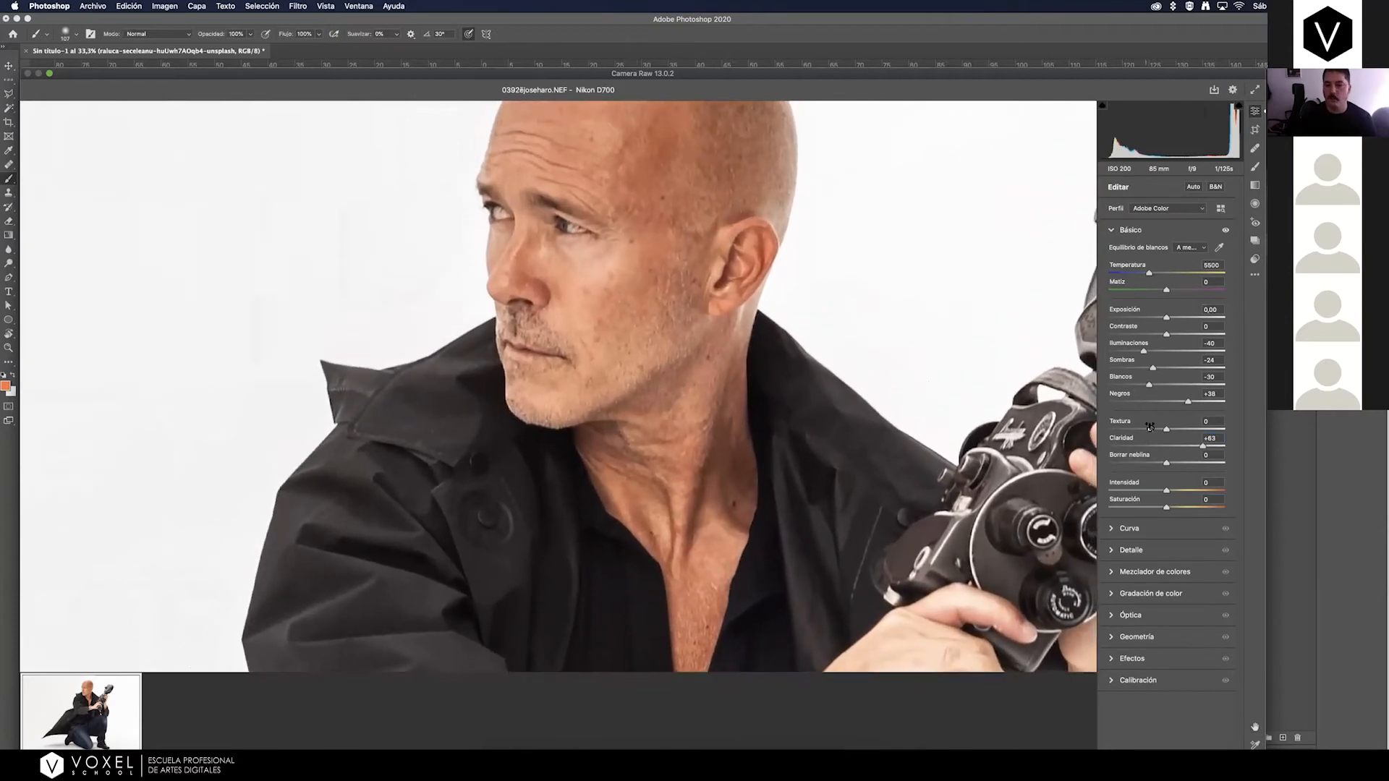
Try Clarity values of +32, +52 and +54 on the raw photo and settle on +48.
left_click_drag(1201, 446, 1183, 446)
left_click(1218, 438)
type("0")
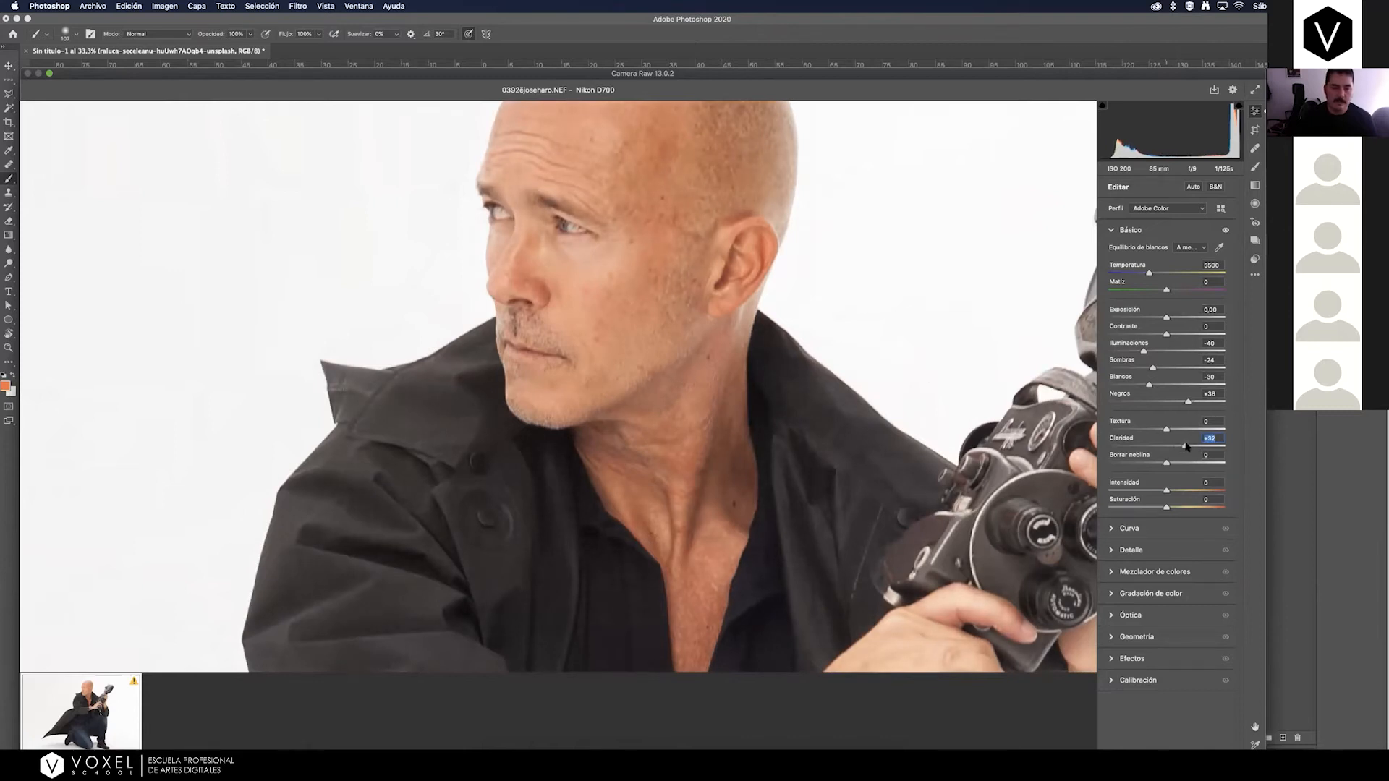
left_click_drag(1189, 447, 1197, 447)
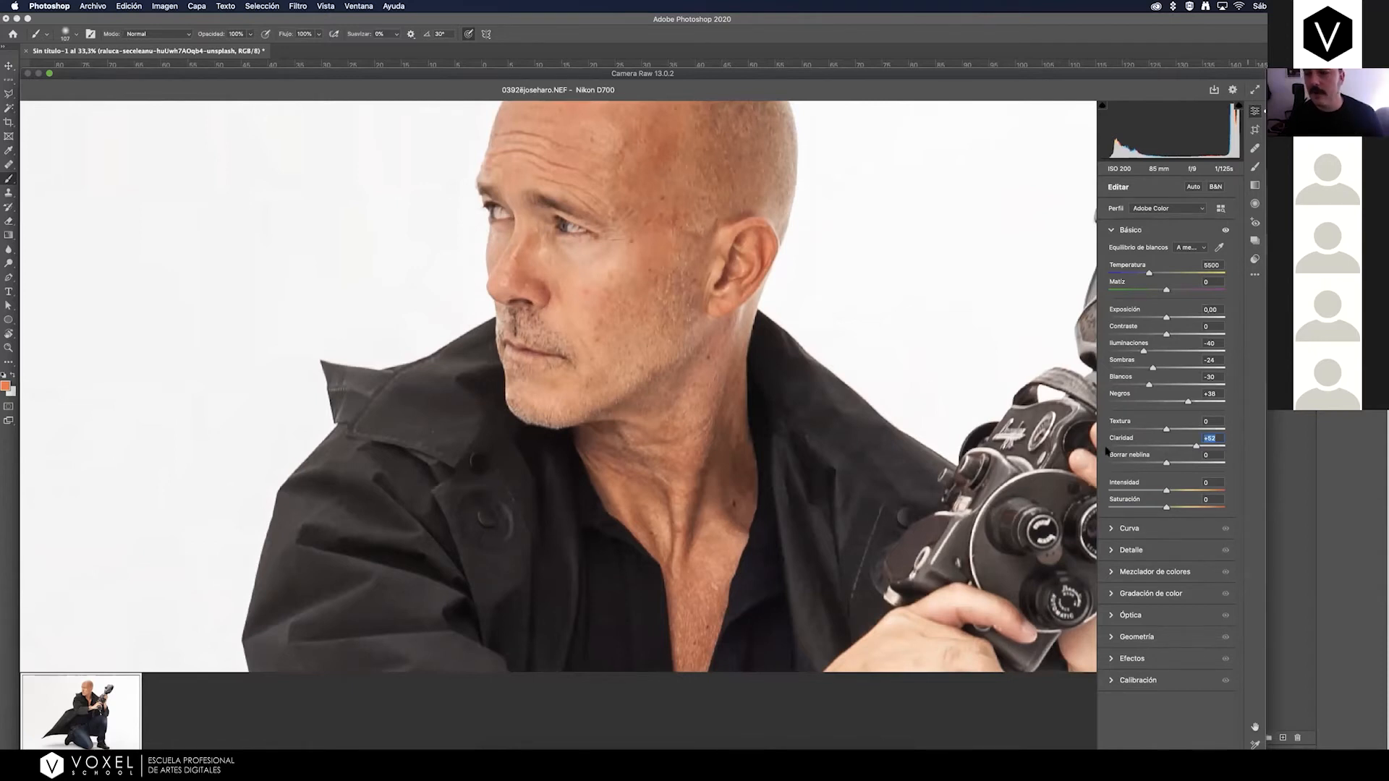
left_click_drag(1195, 447, 1191, 447)
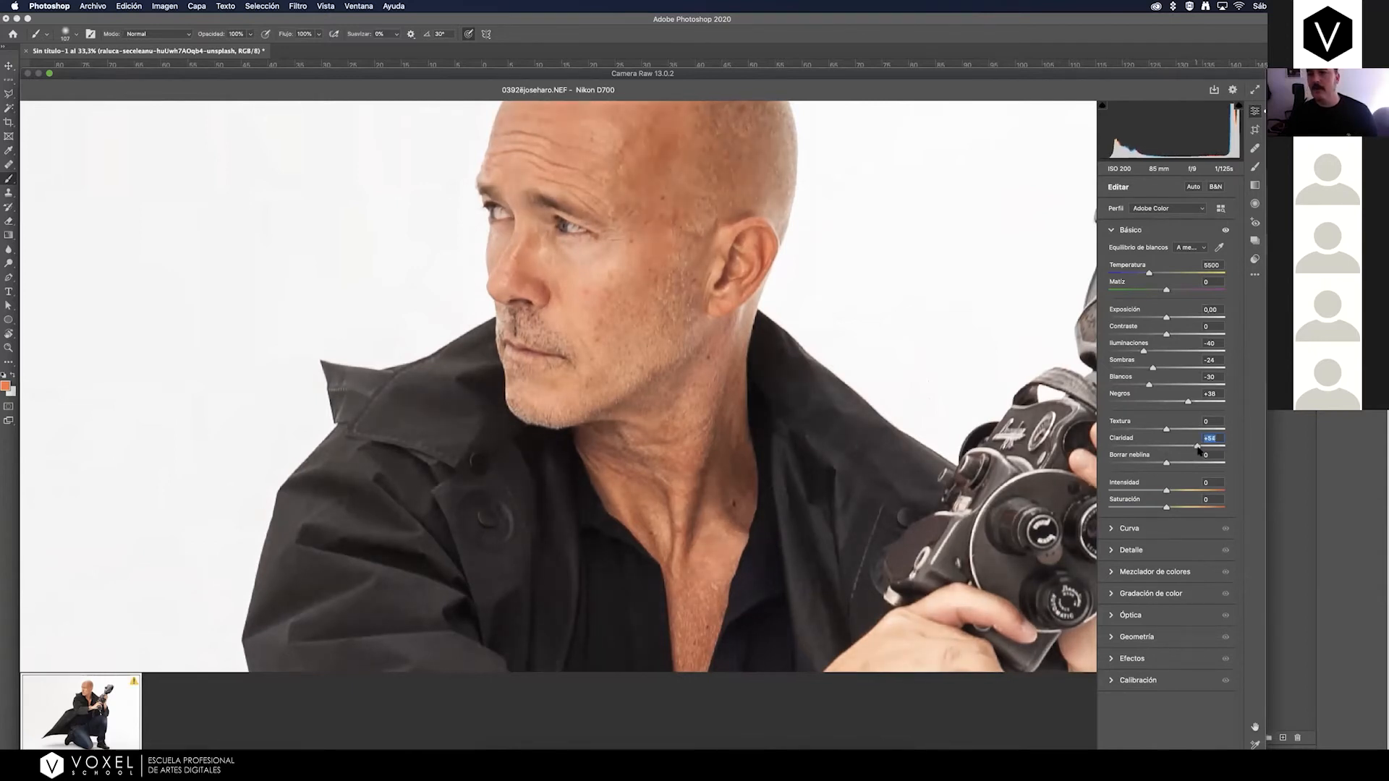
left_click_drag(1195, 449, 1201, 447)
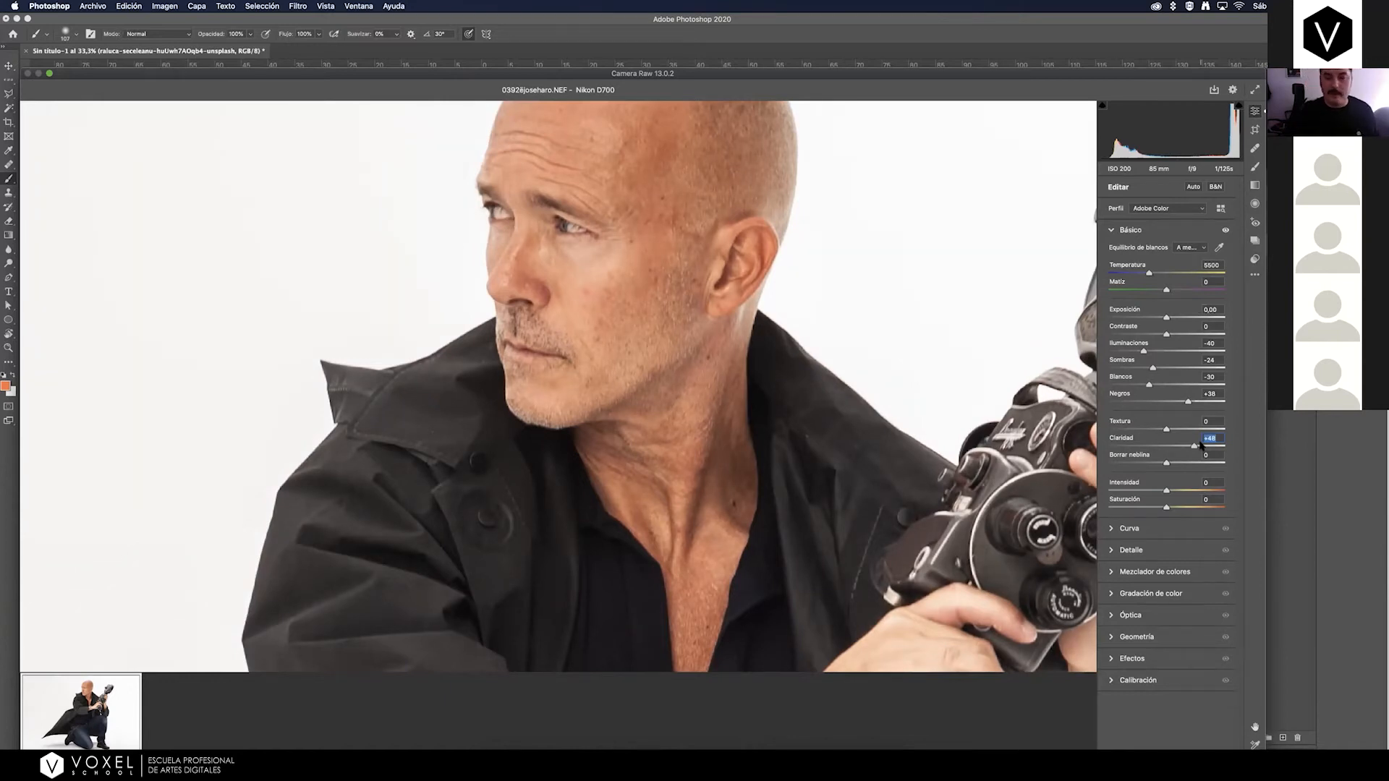
Compare the raw photo before and after the adjustments side by side, with the kneeling man framed in both views.
key("super+minus")
key("super+minus")
key("super+minus")
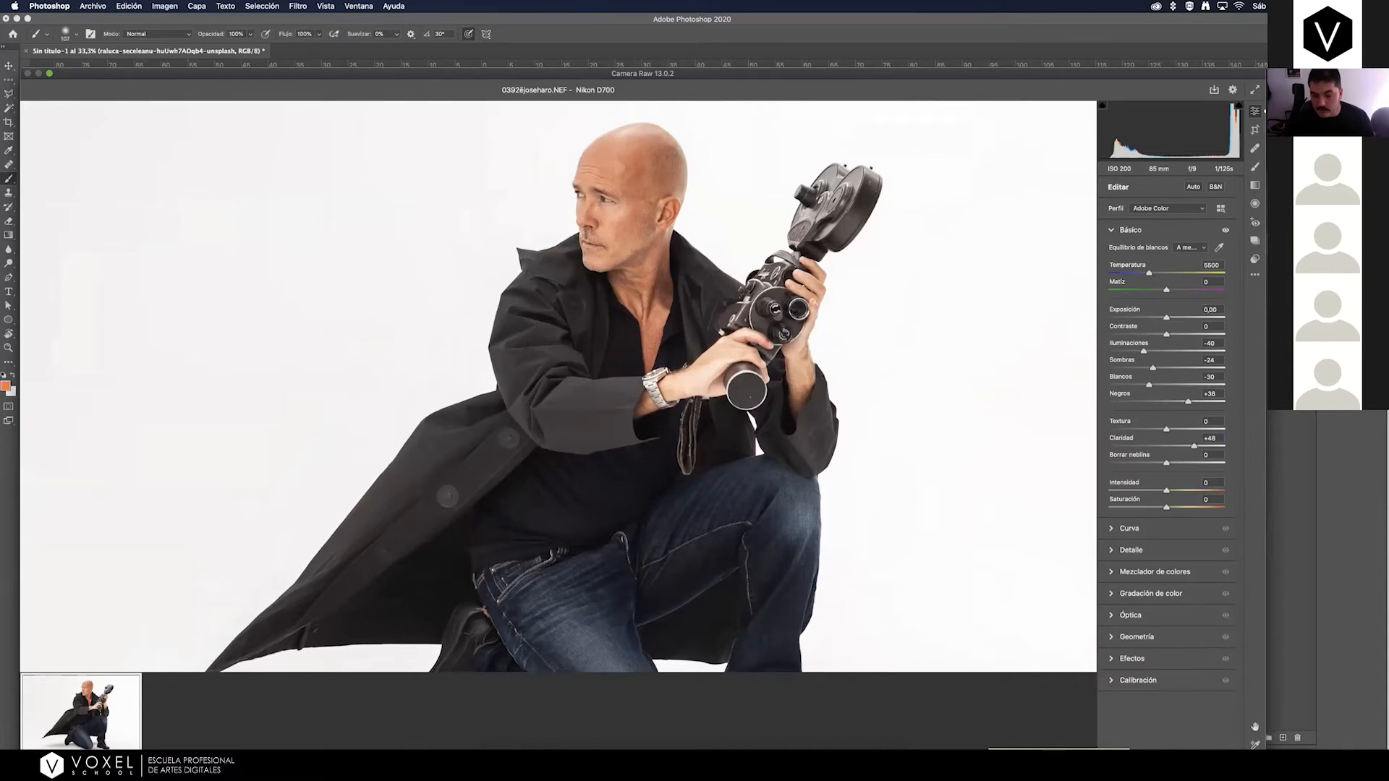
left_click(1080, 761)
key("space")
left_click_drag(948, 400, 595, 410)
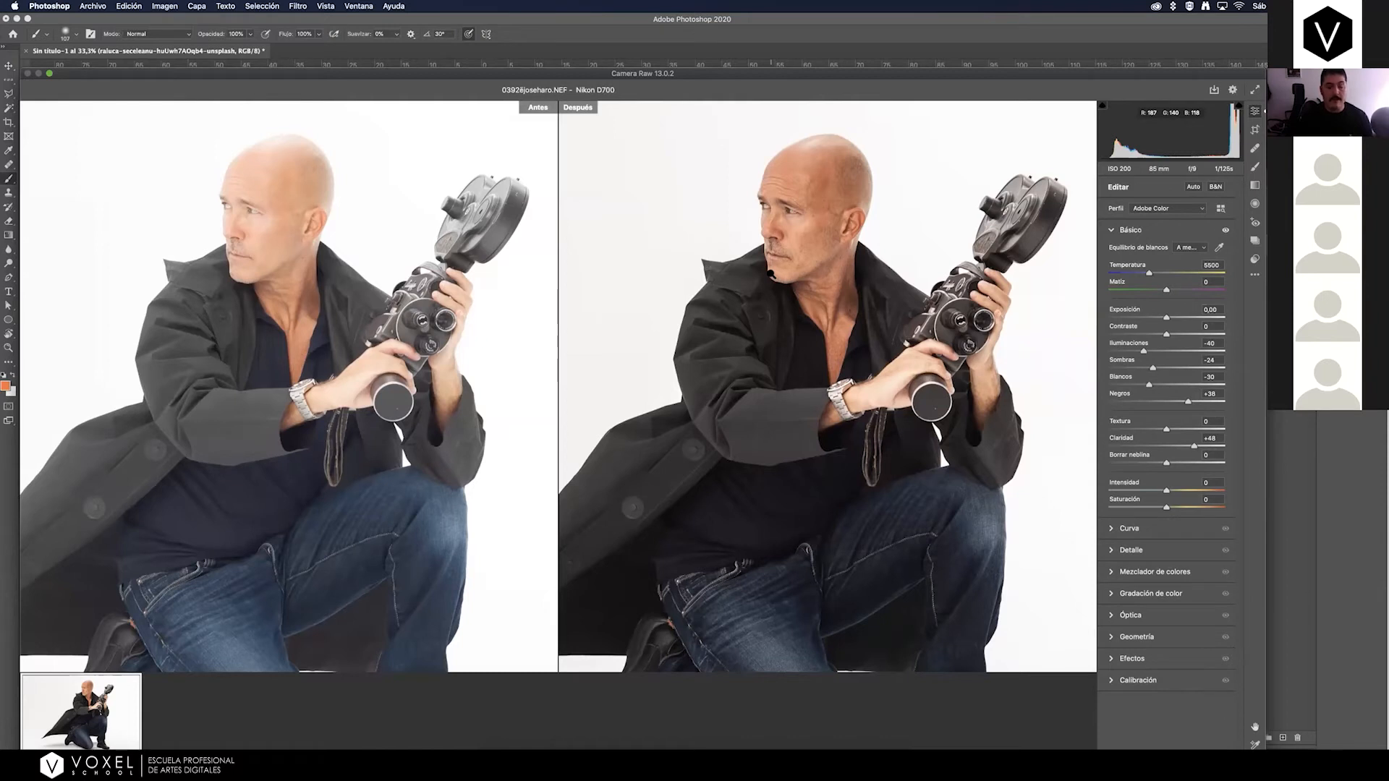
key("space")
mouse_move(815, 283)
left_mouse_down()
mouse_move(757, 284)
mouse_move(837, 283)
left_mouse_up()
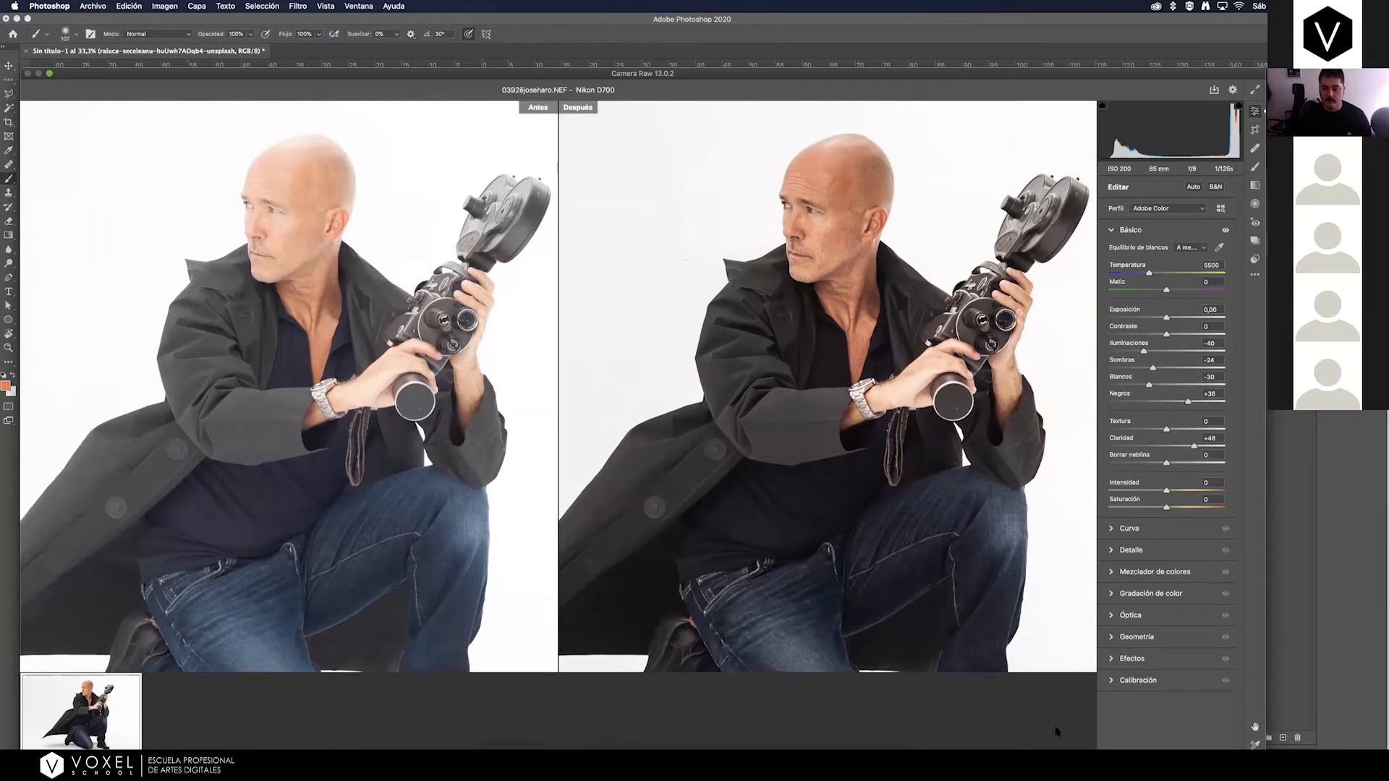
Use the current adjustments as the Before state and examine the man in split and side-by-side comparisons.
key("alt+p")
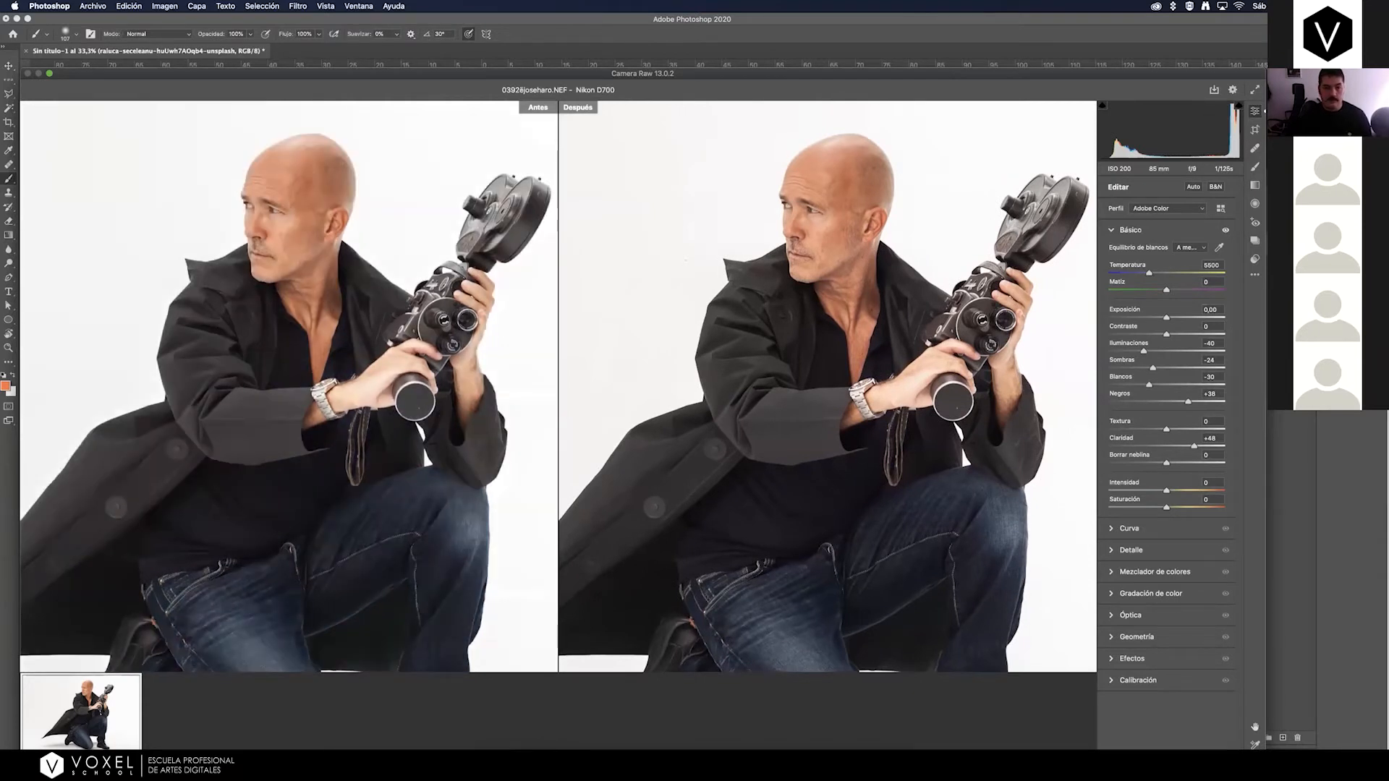
key("q")
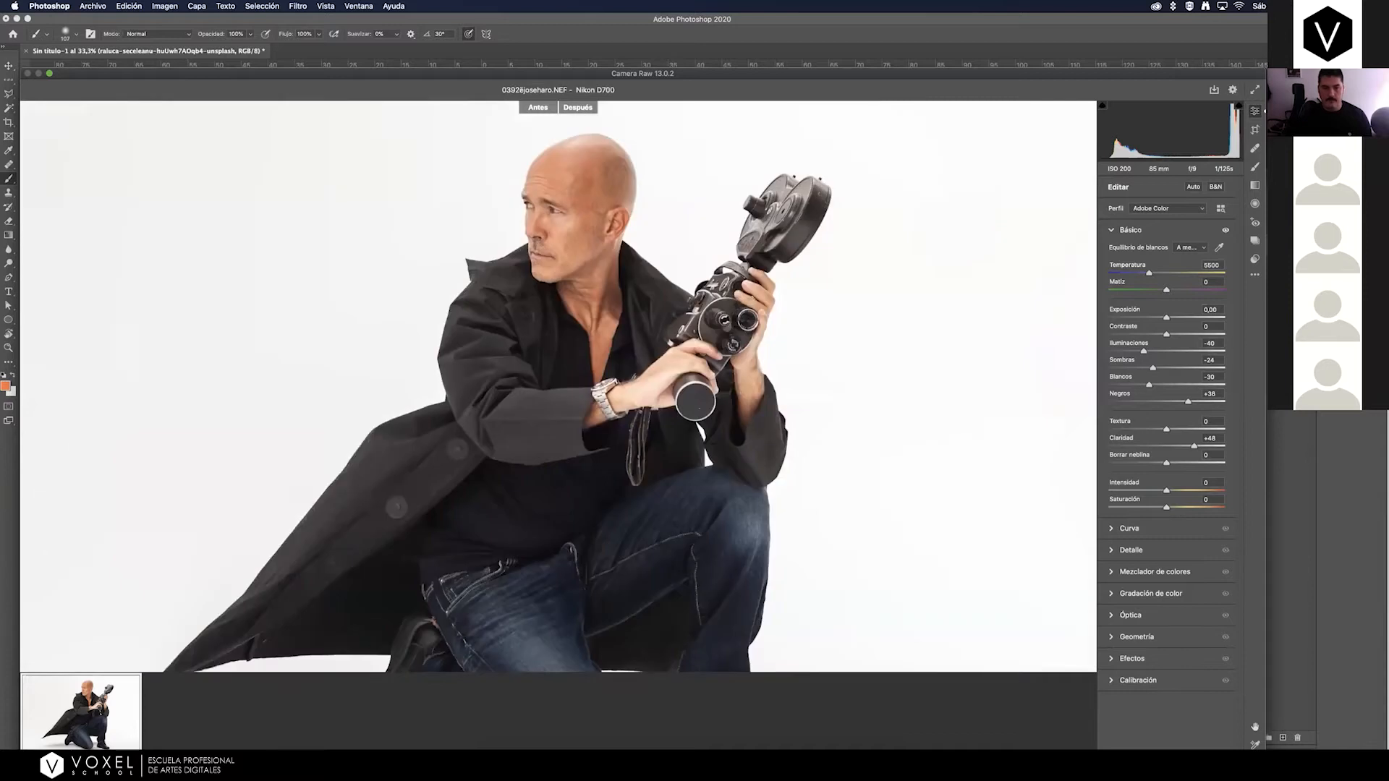
key("q")
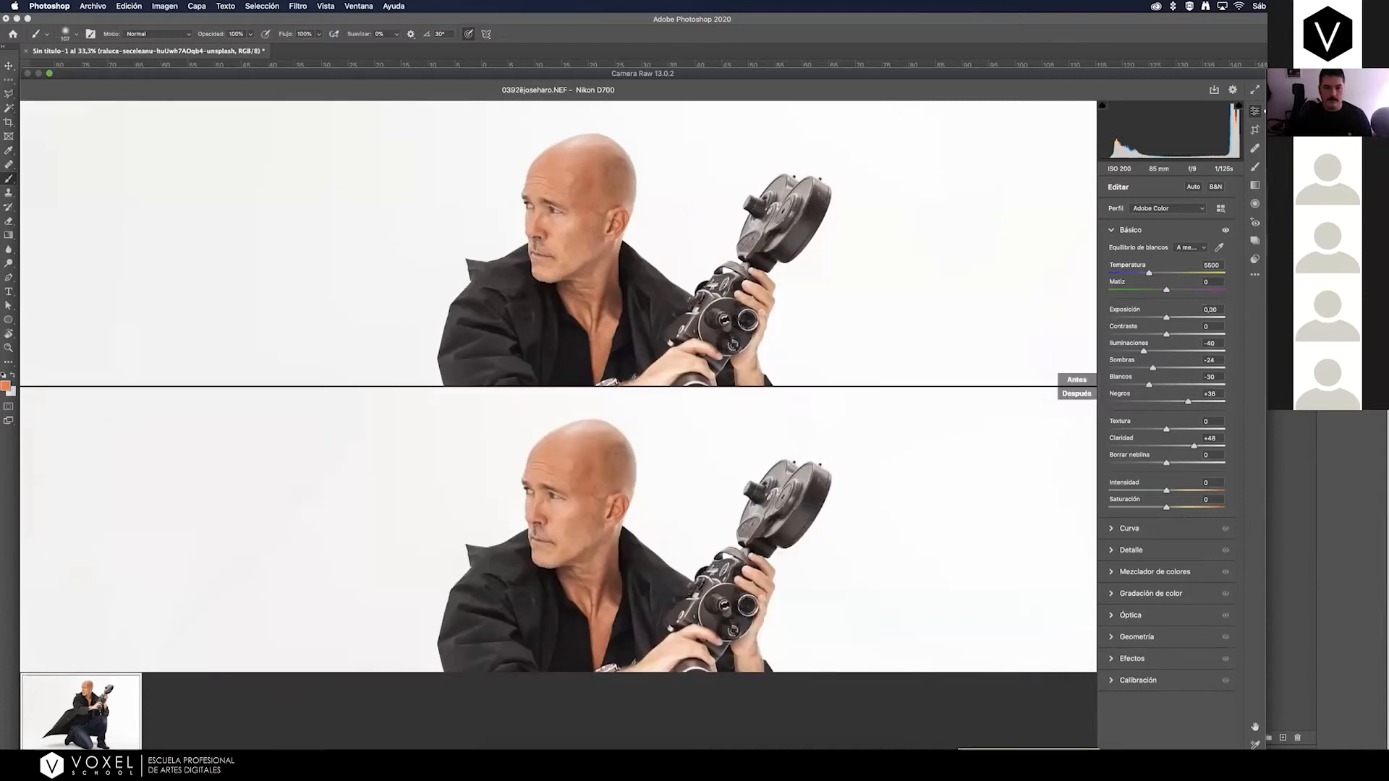
key("q")
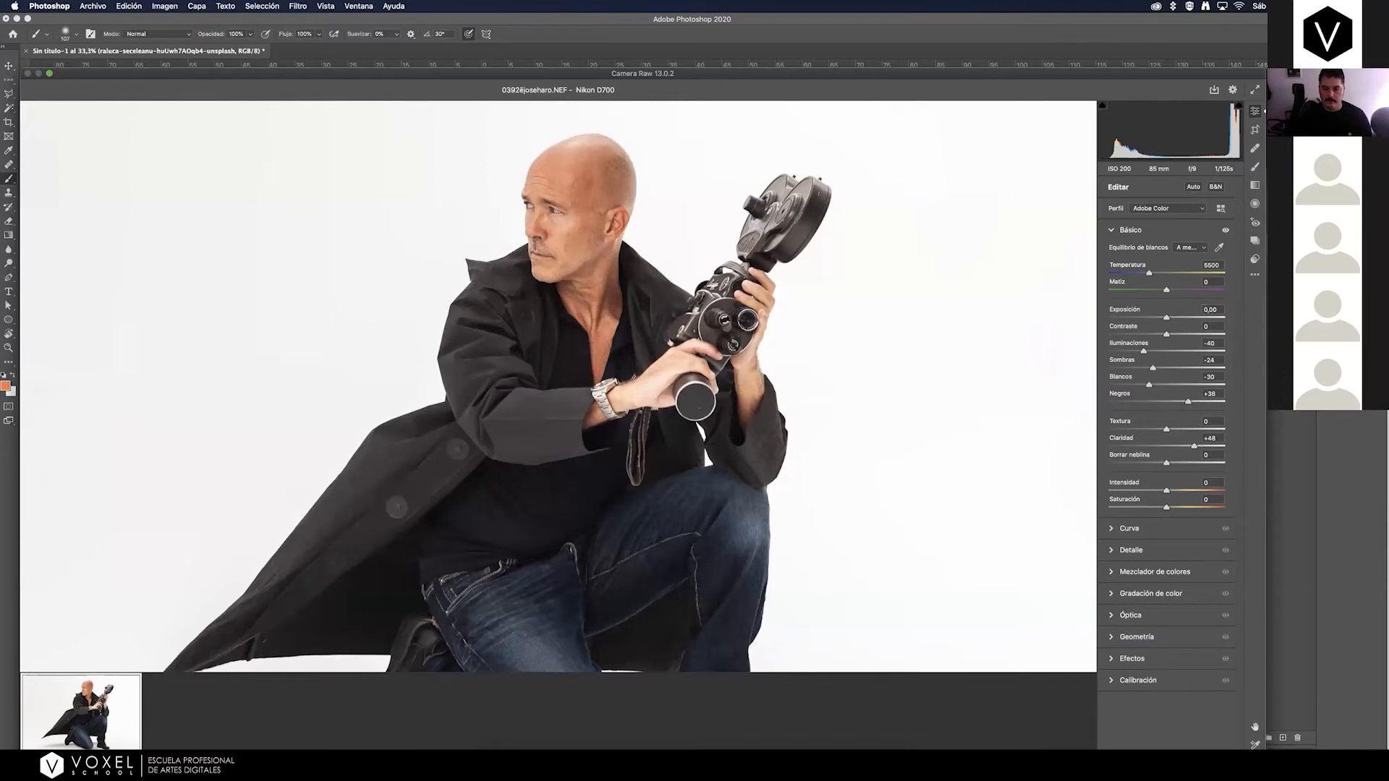
key("q")
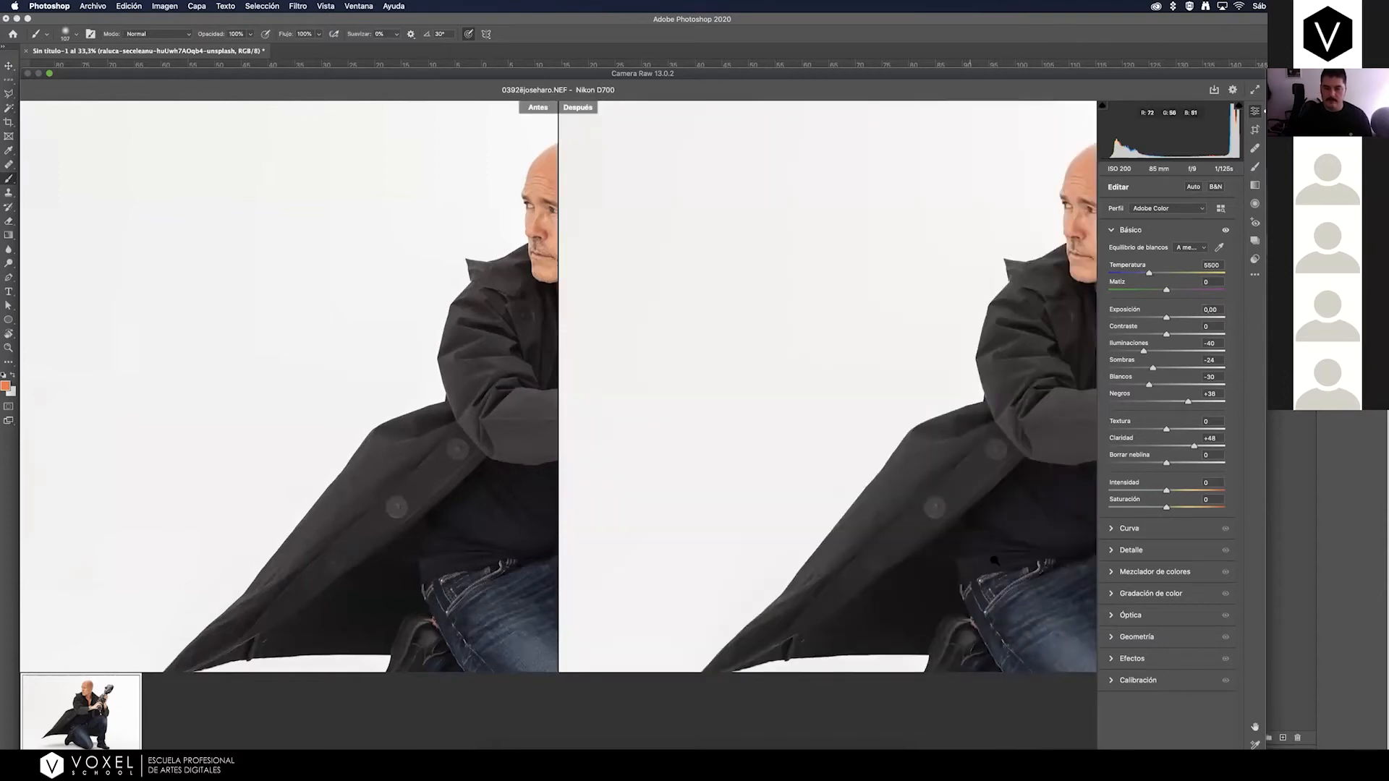
left_click_drag(966, 481, 576, 474)
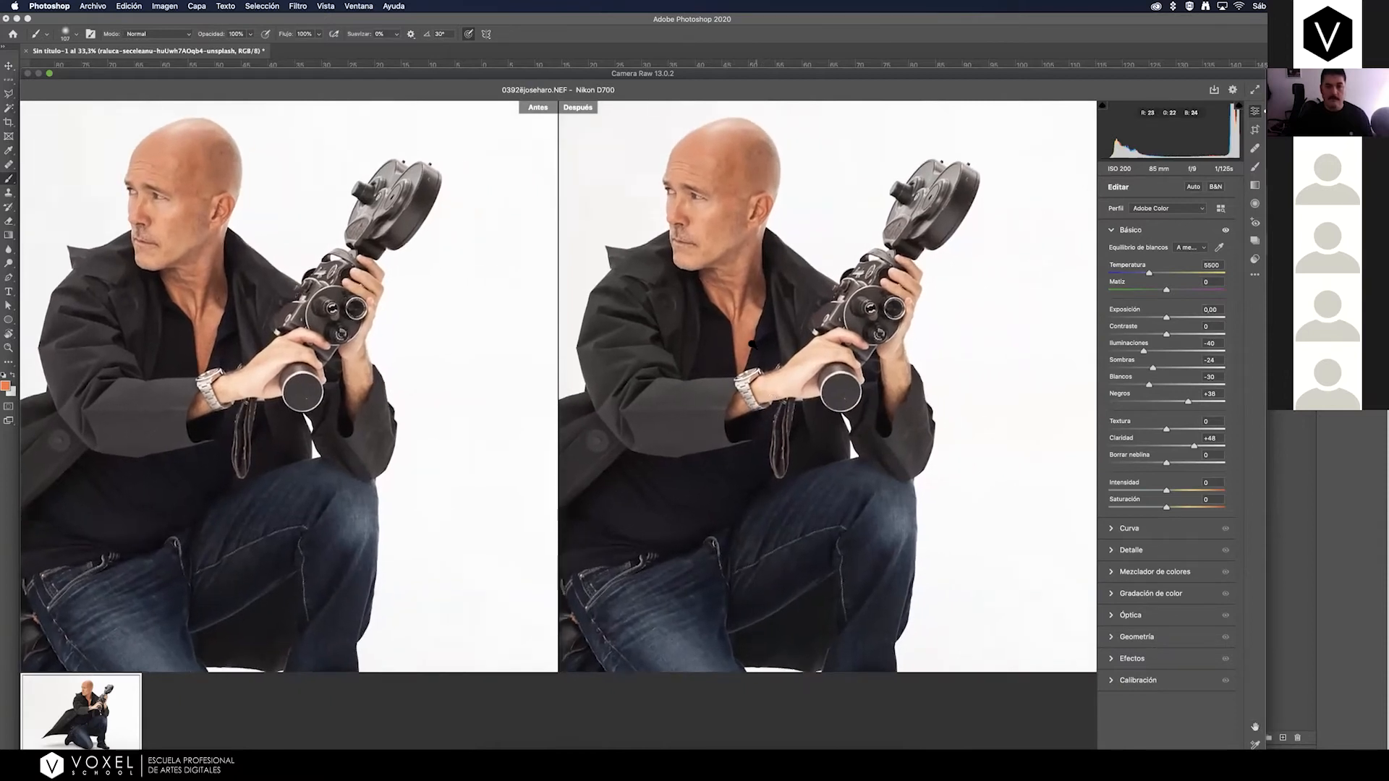
left_click(756, 346)
left_click(765, 348)
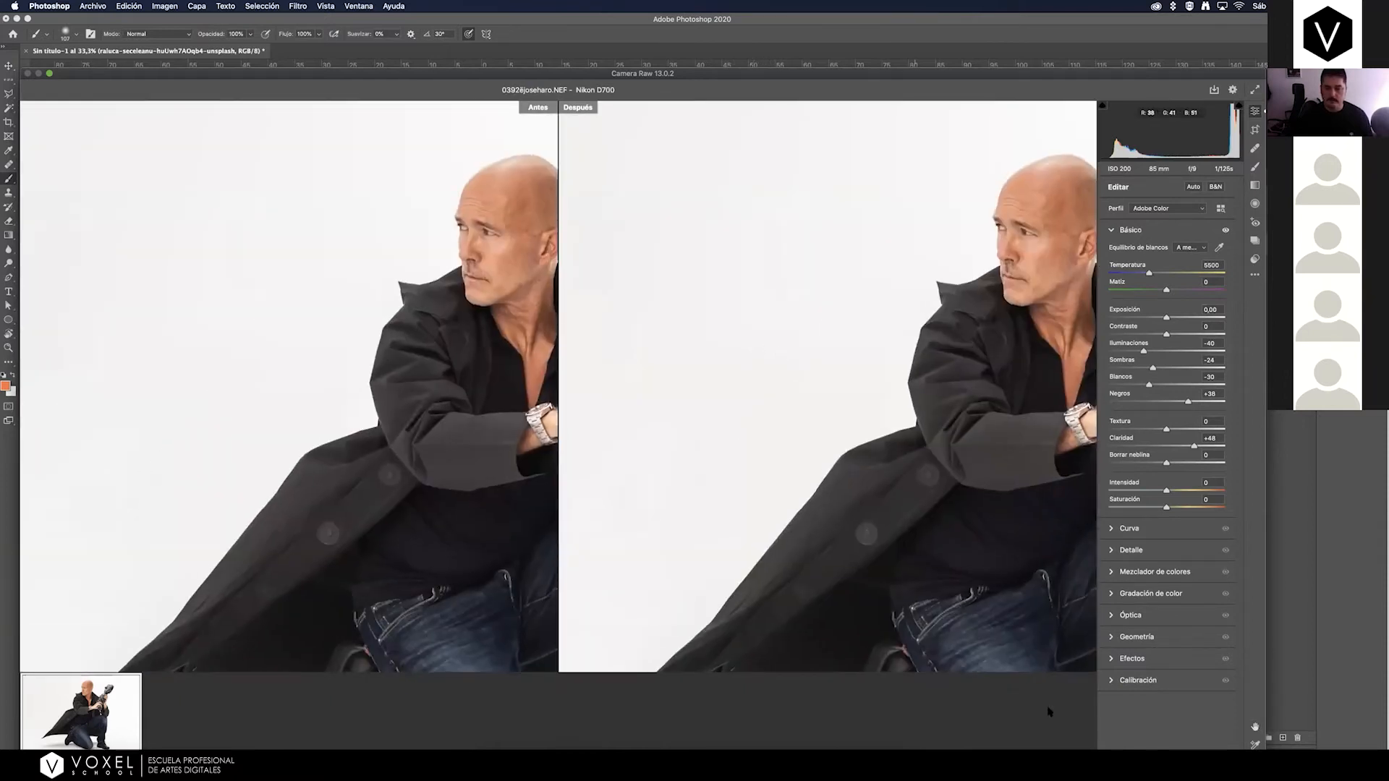
Inspect the raw photo in divided and stacked before/after views, checking both the whole figure and closer detail.
key("q")
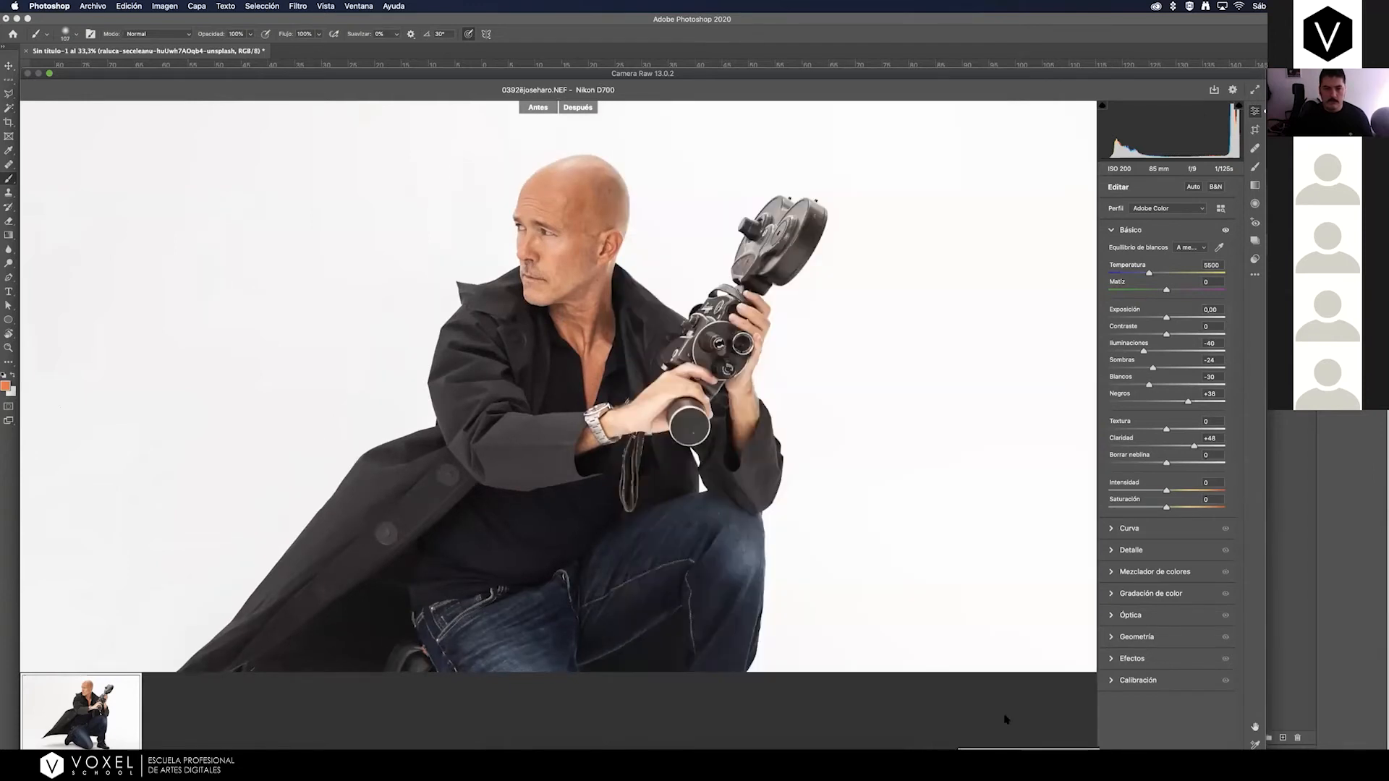
scroll(579, 221, "up", 2)
scroll(577, 194, "down", 1)
scroll(557, 123, "down", 5)
scroll(603, 271, "up", 5)
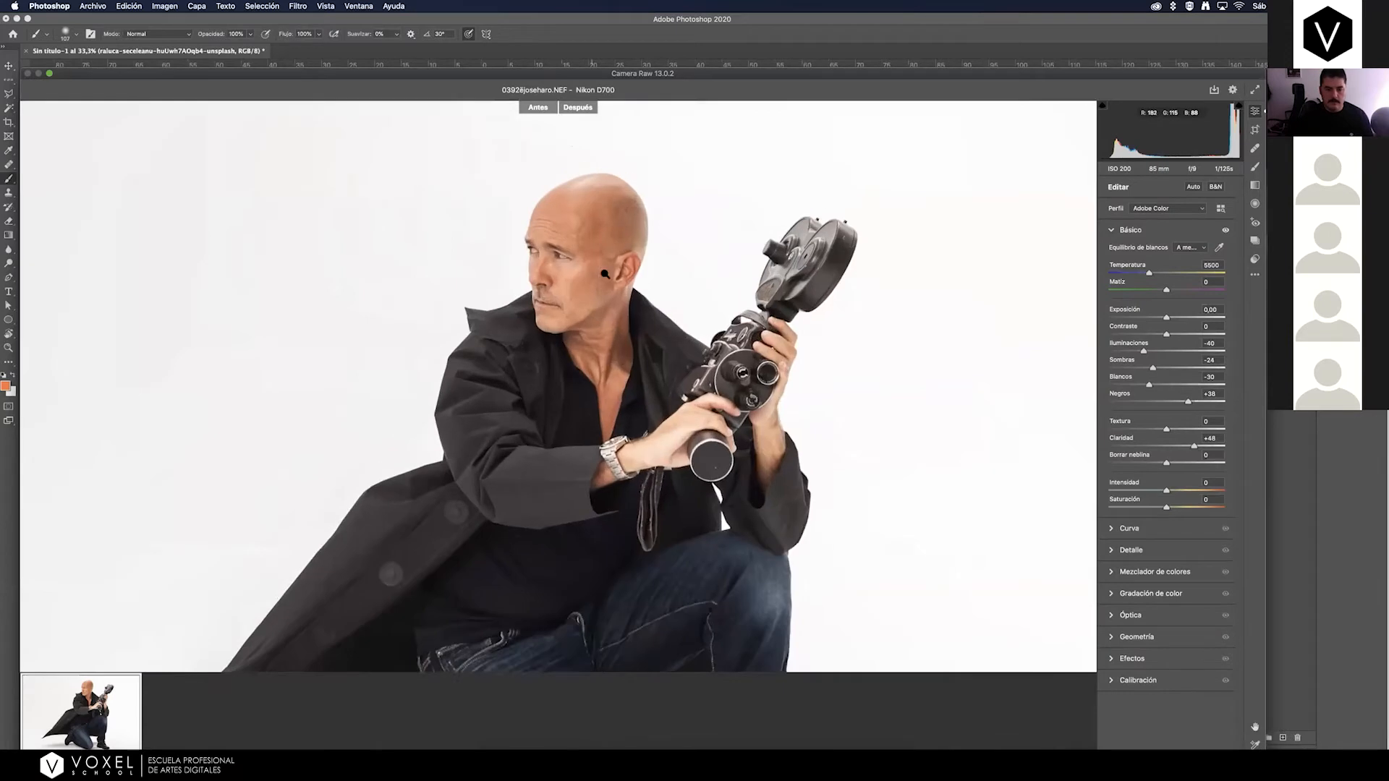
scroll(583, 278, "down", 4)
scroll(584, 279, "up", 1)
key("q")
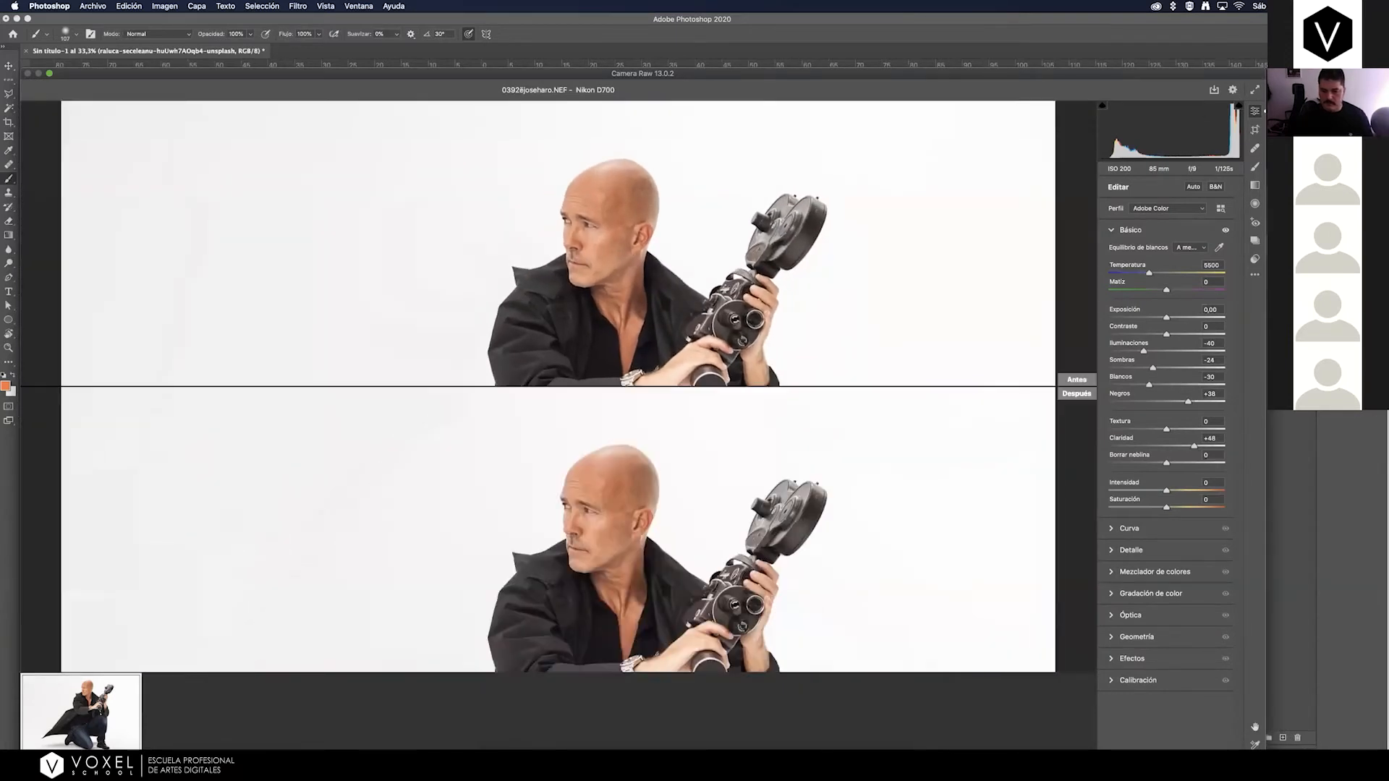
scroll(780, 564, "down", 3)
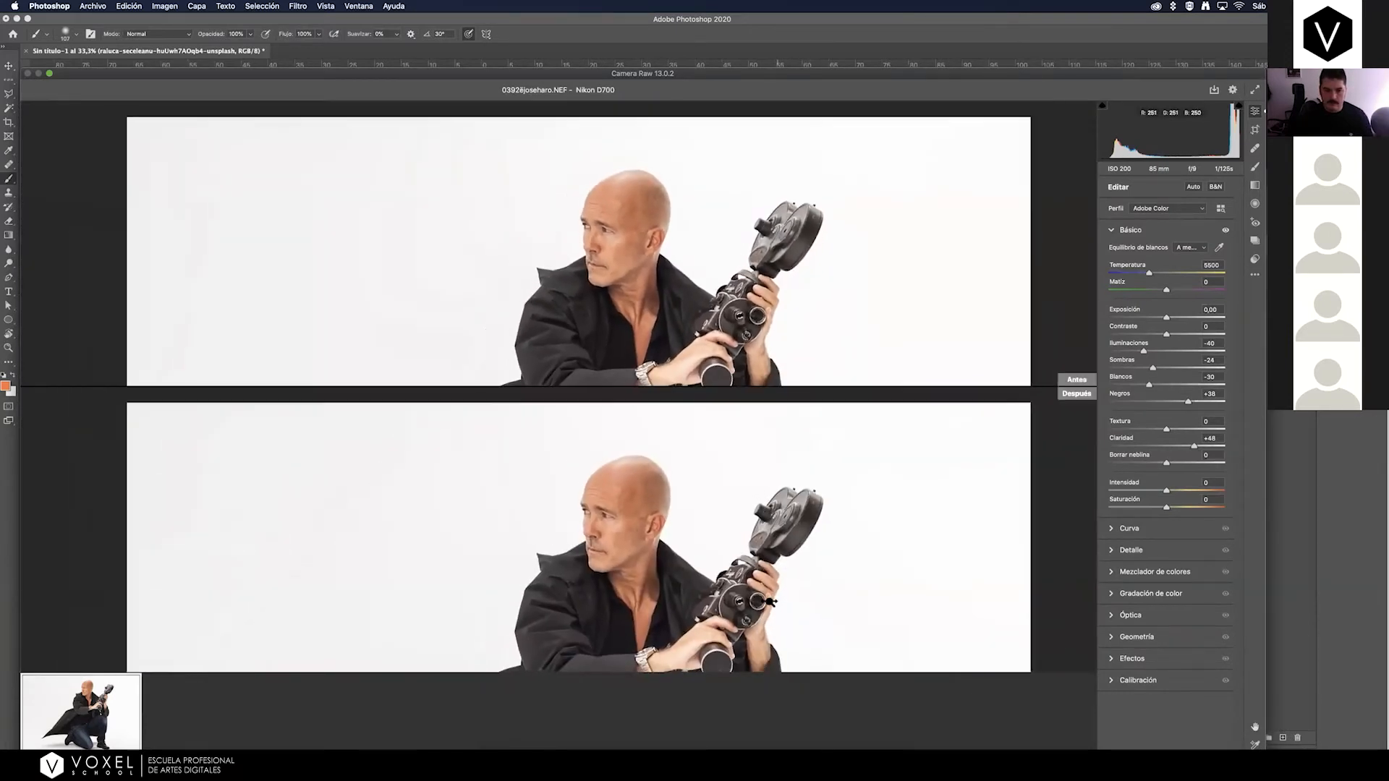
key("q")
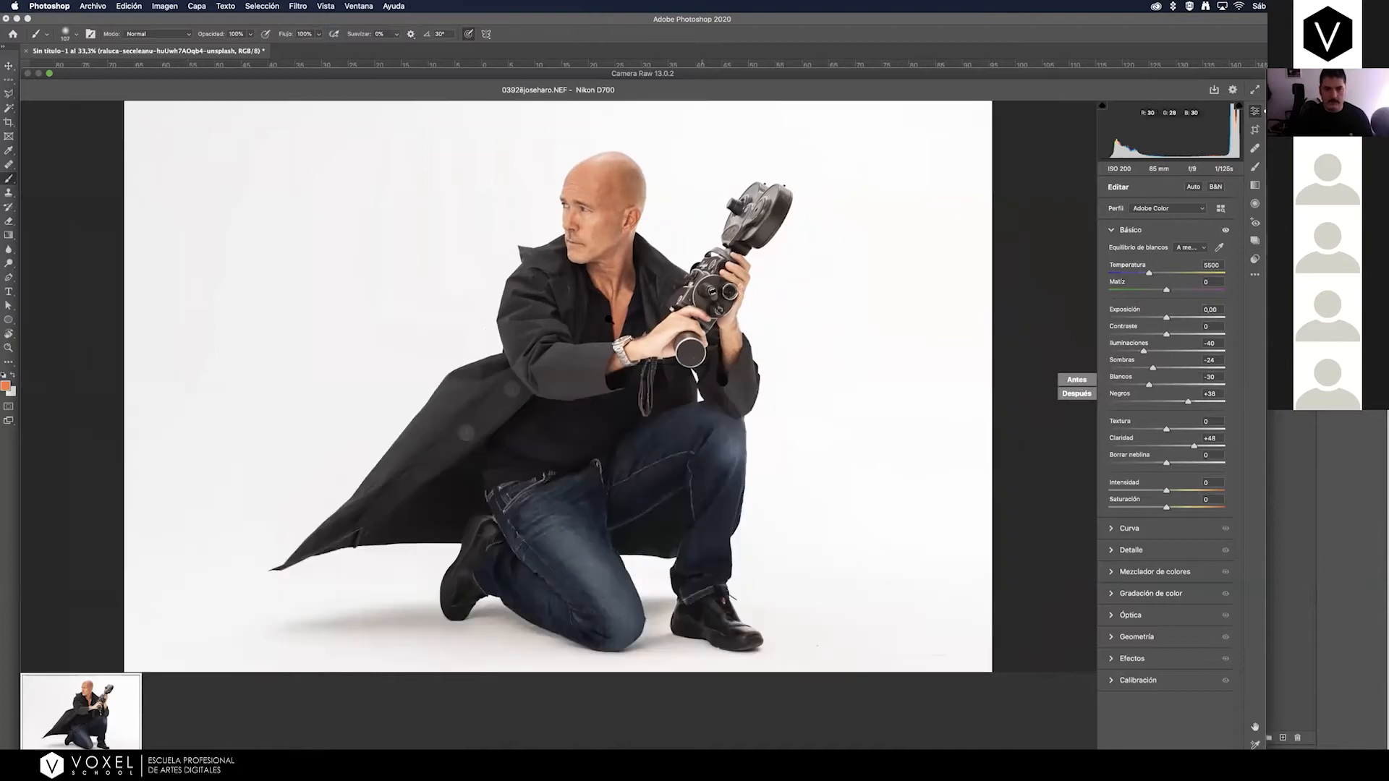
mouse_move(643, 305)
left_mouse_down()
mouse_move(675, 304)
mouse_move(630, 305)
left_mouse_up()
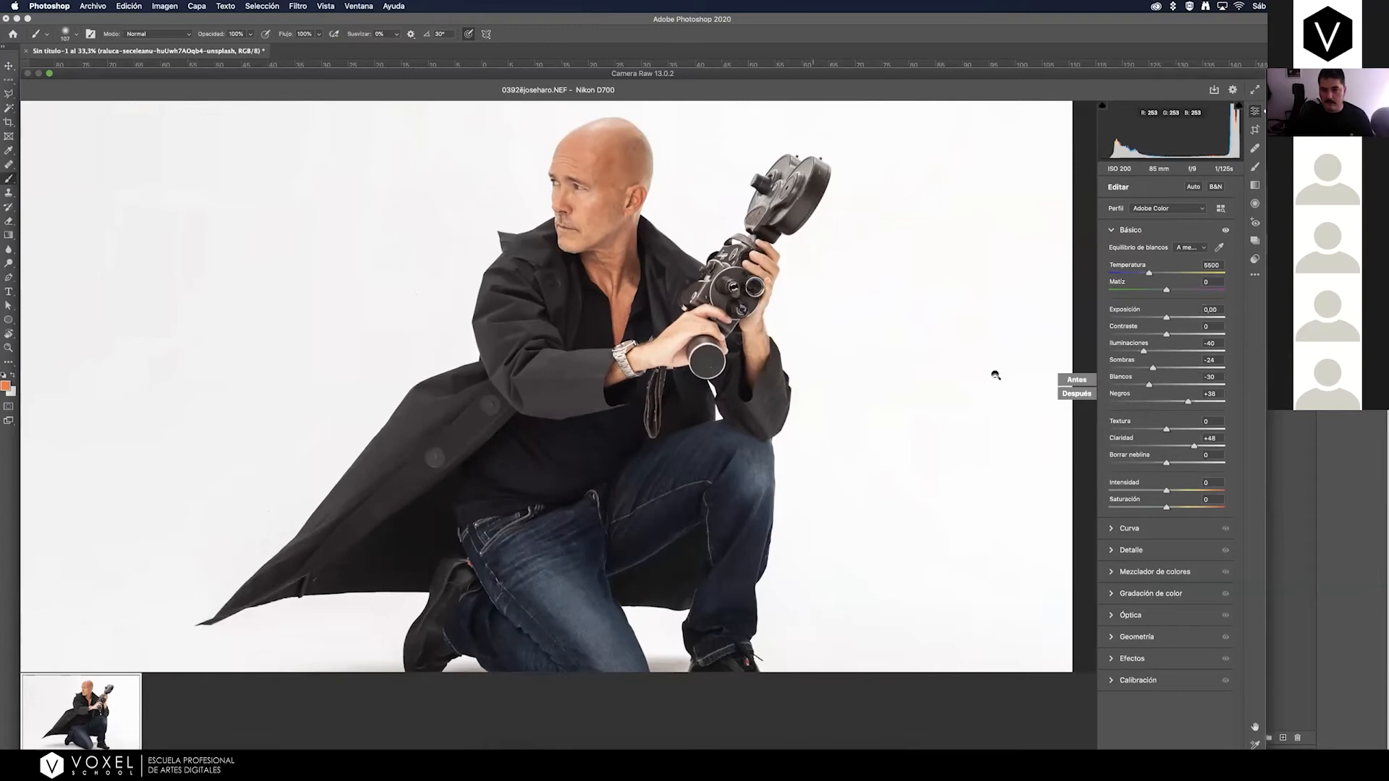
scroll(1077, 379, "down", 3)
scroll(1027, 426, "up", 4)
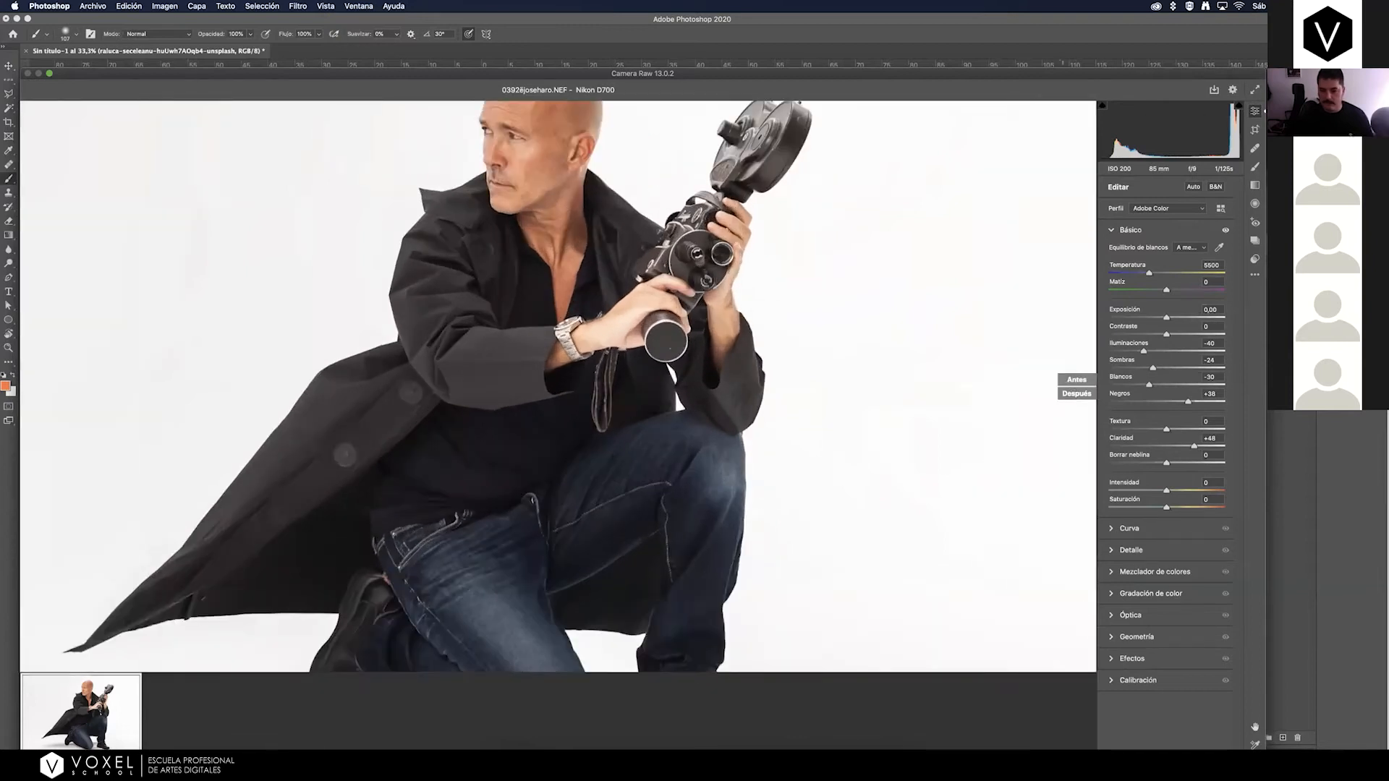
Swap the adjusted and original settings repeatedly and compare the whole figure across the split, side-by-side and stacked views.
key("p")
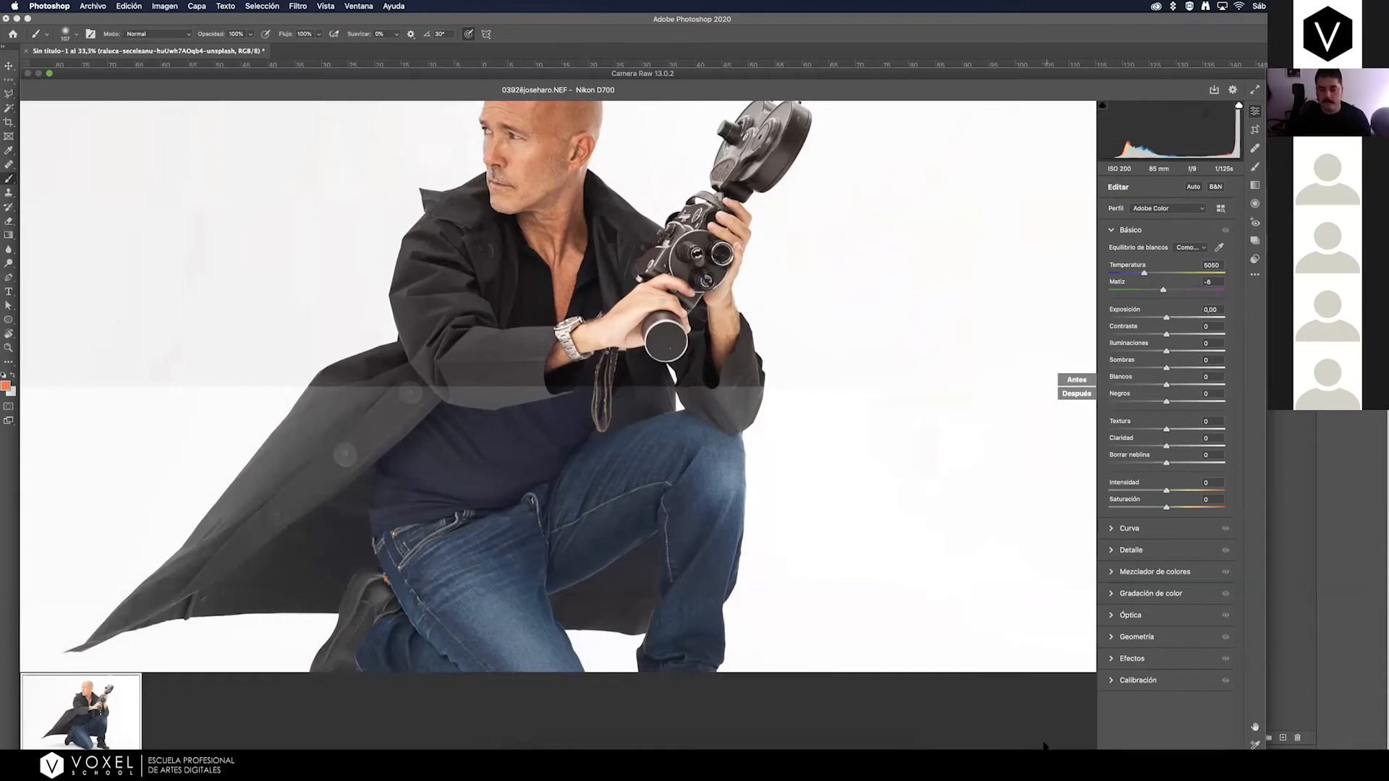
key("p")
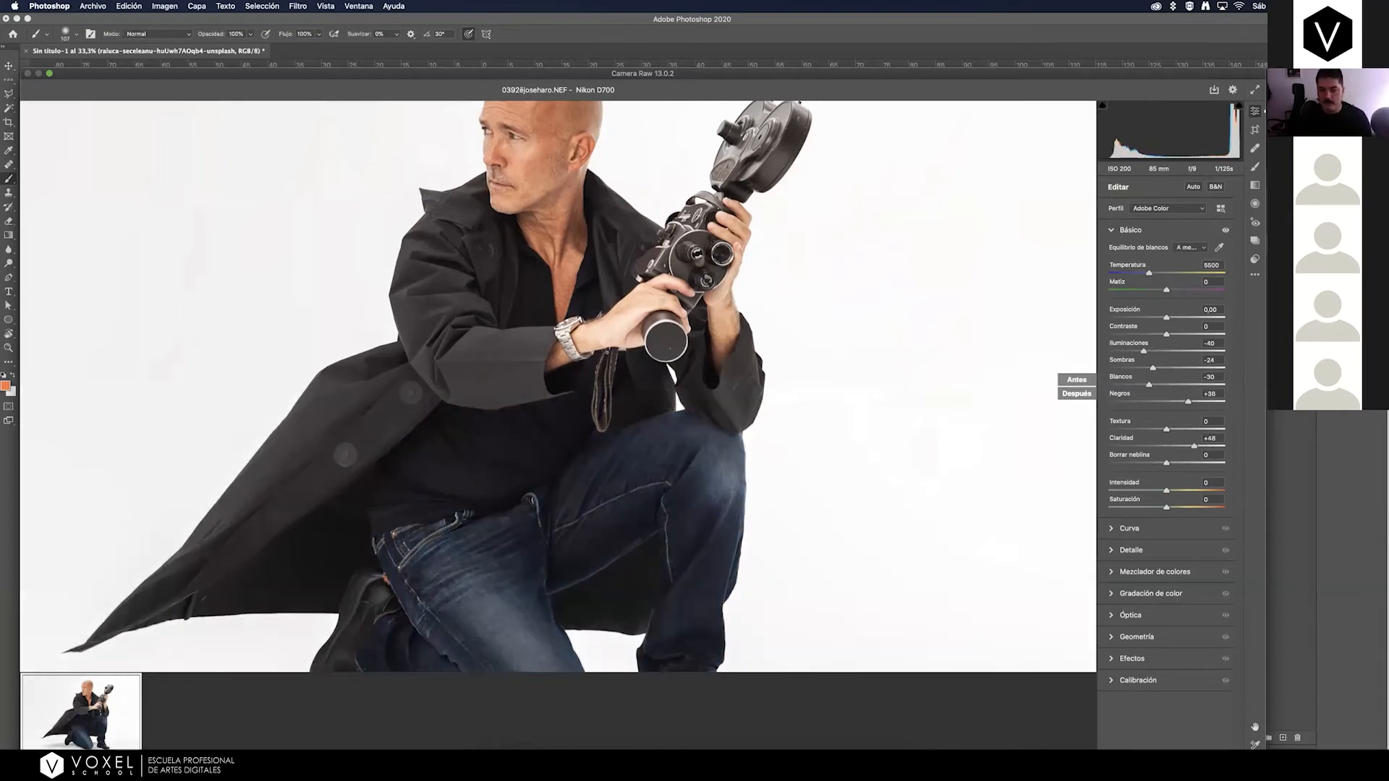
key("q")
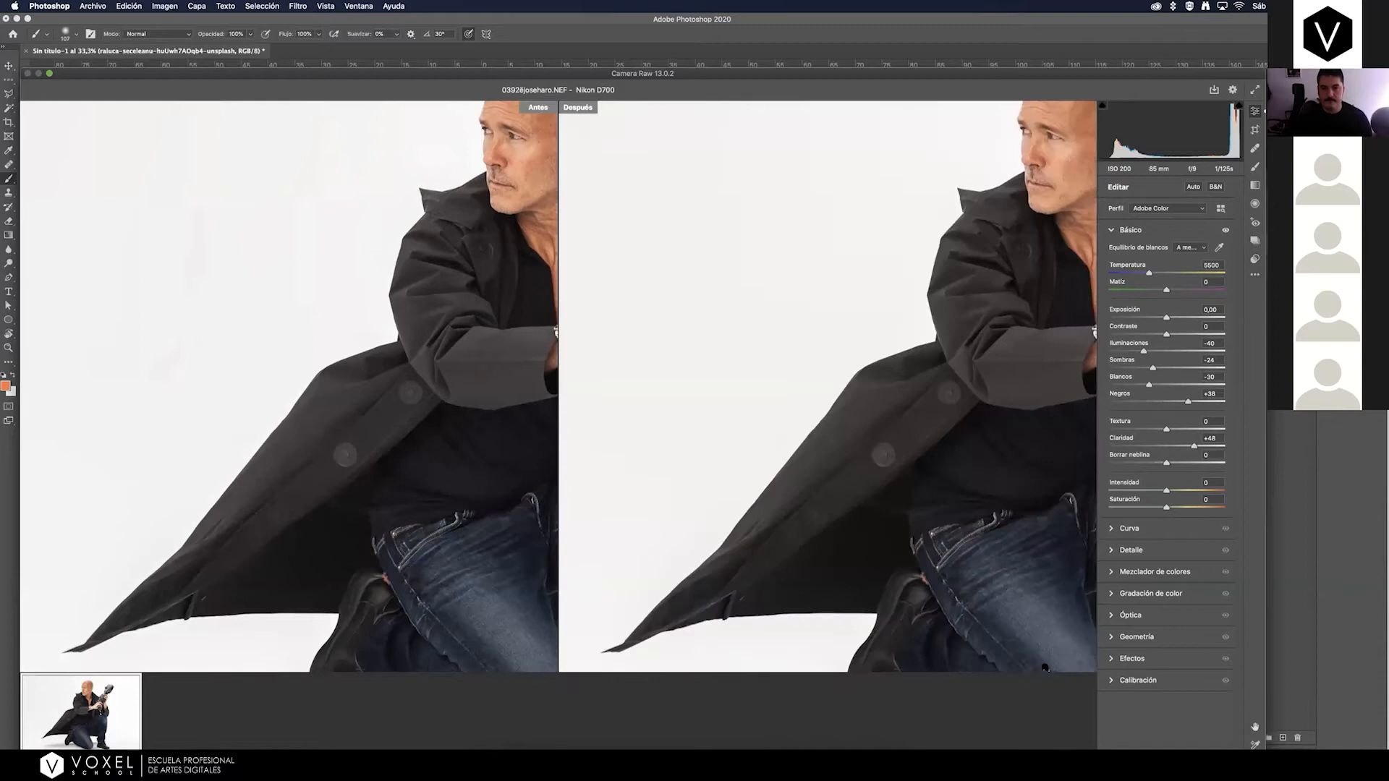
left_click_drag(823, 373, 574, 381)
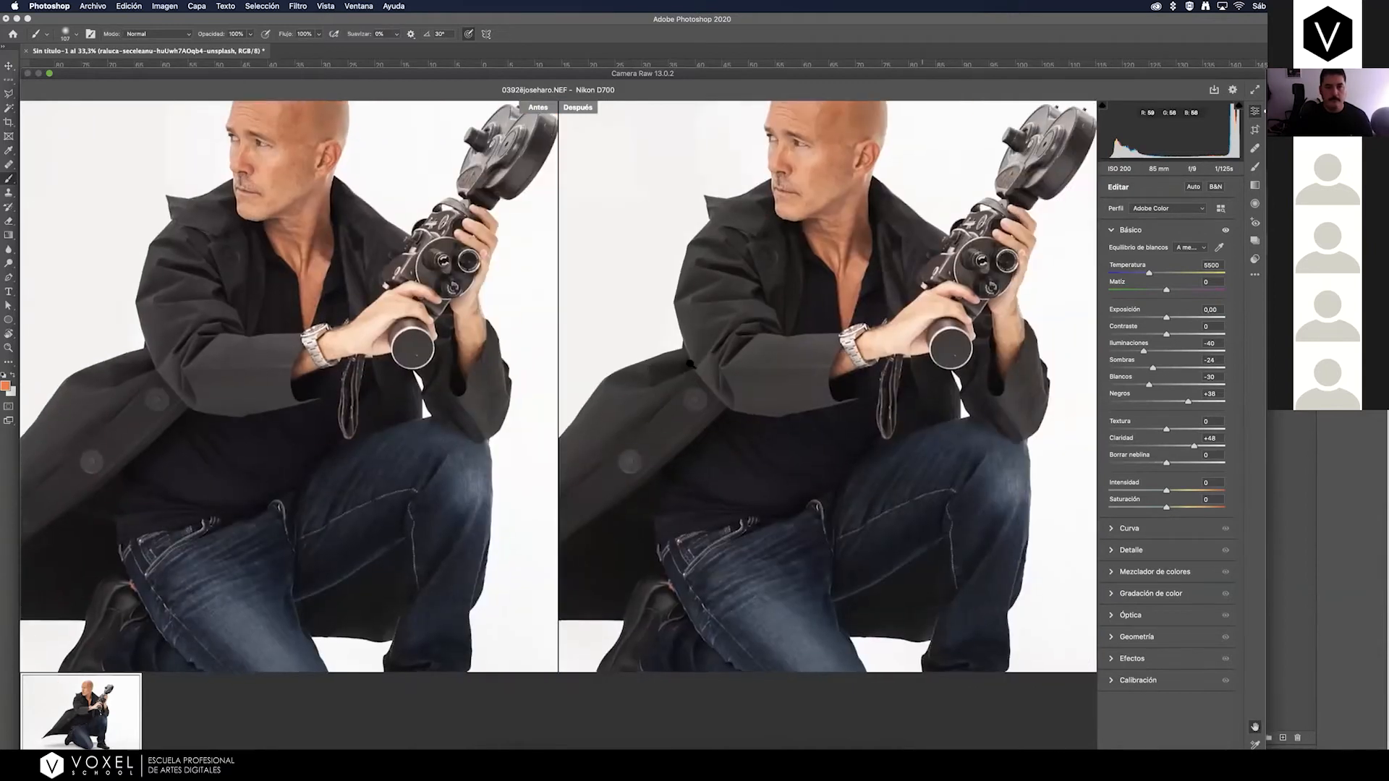
left_click(549, 119)
left_click(1078, 756)
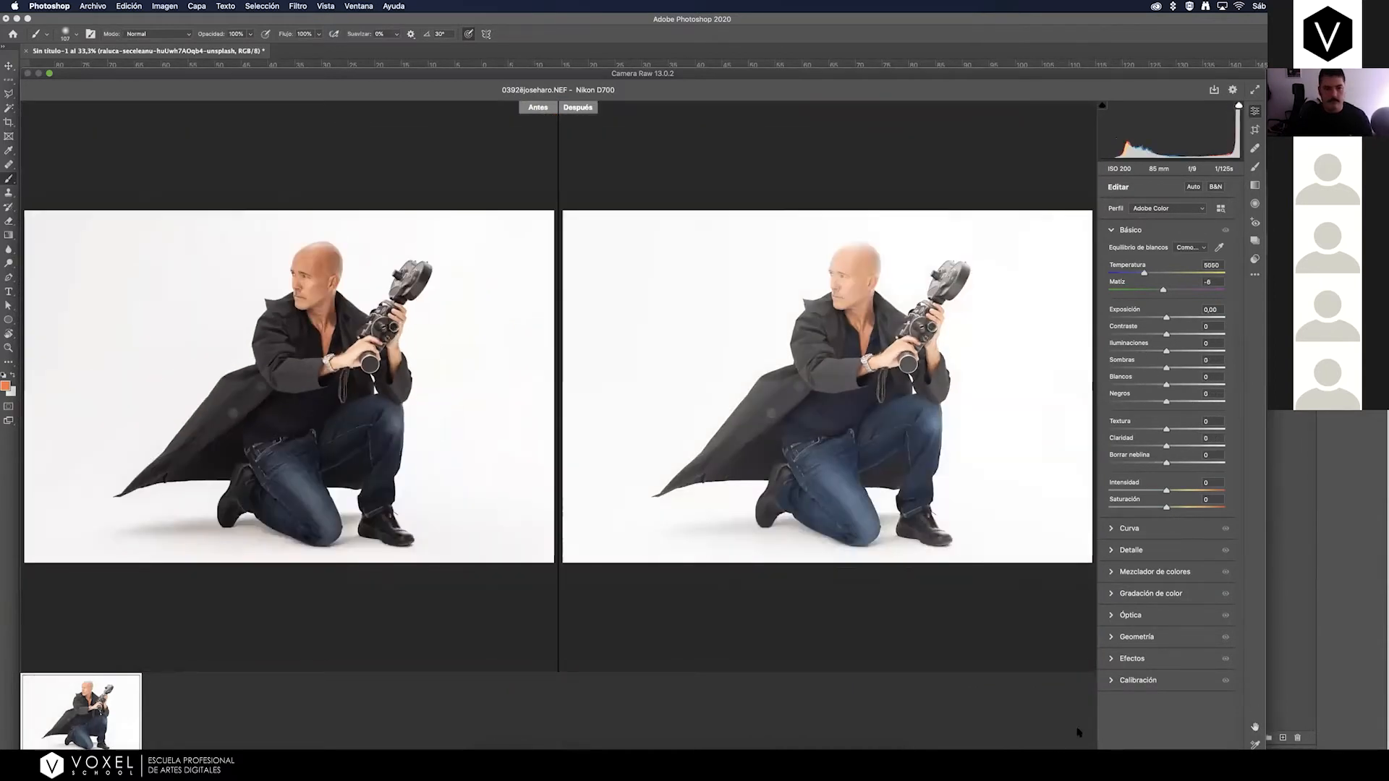
left_click(1077, 757)
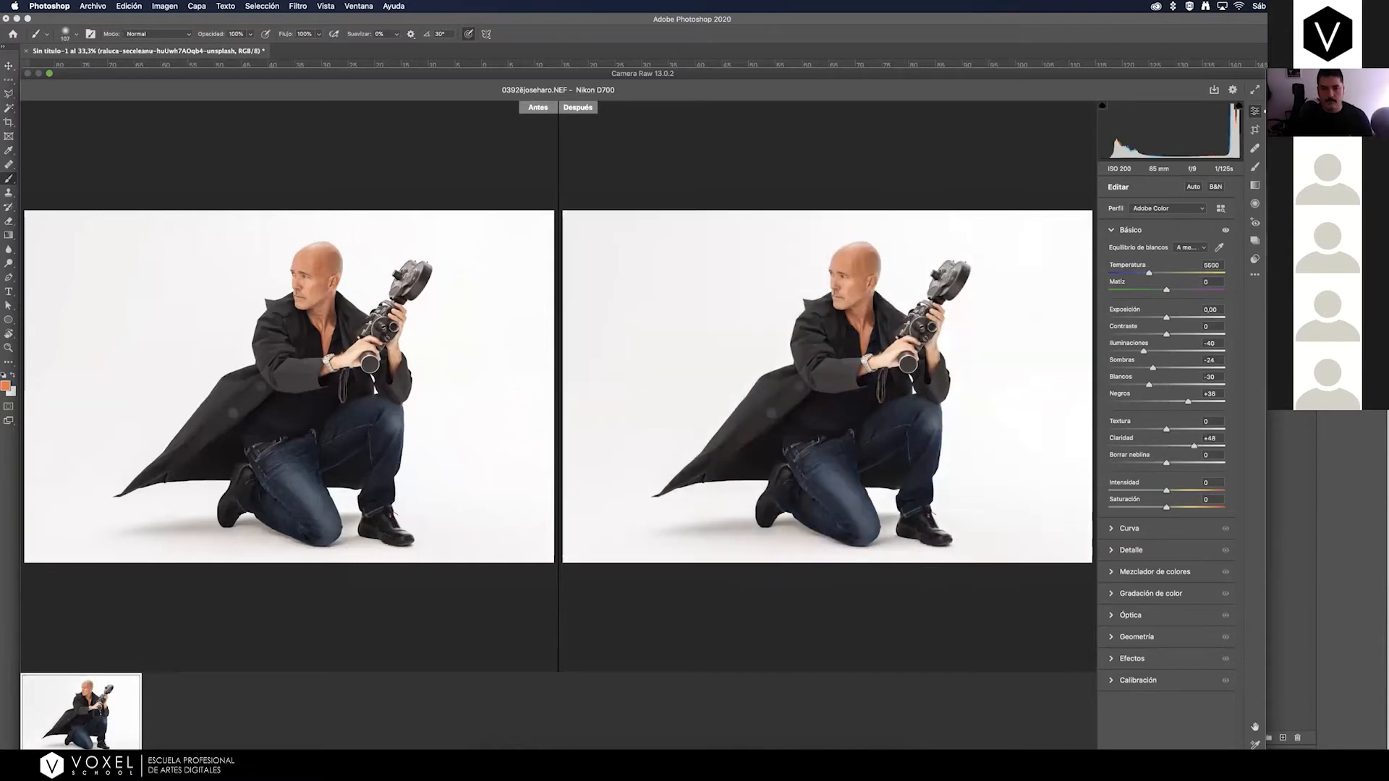
left_click(1078, 756)
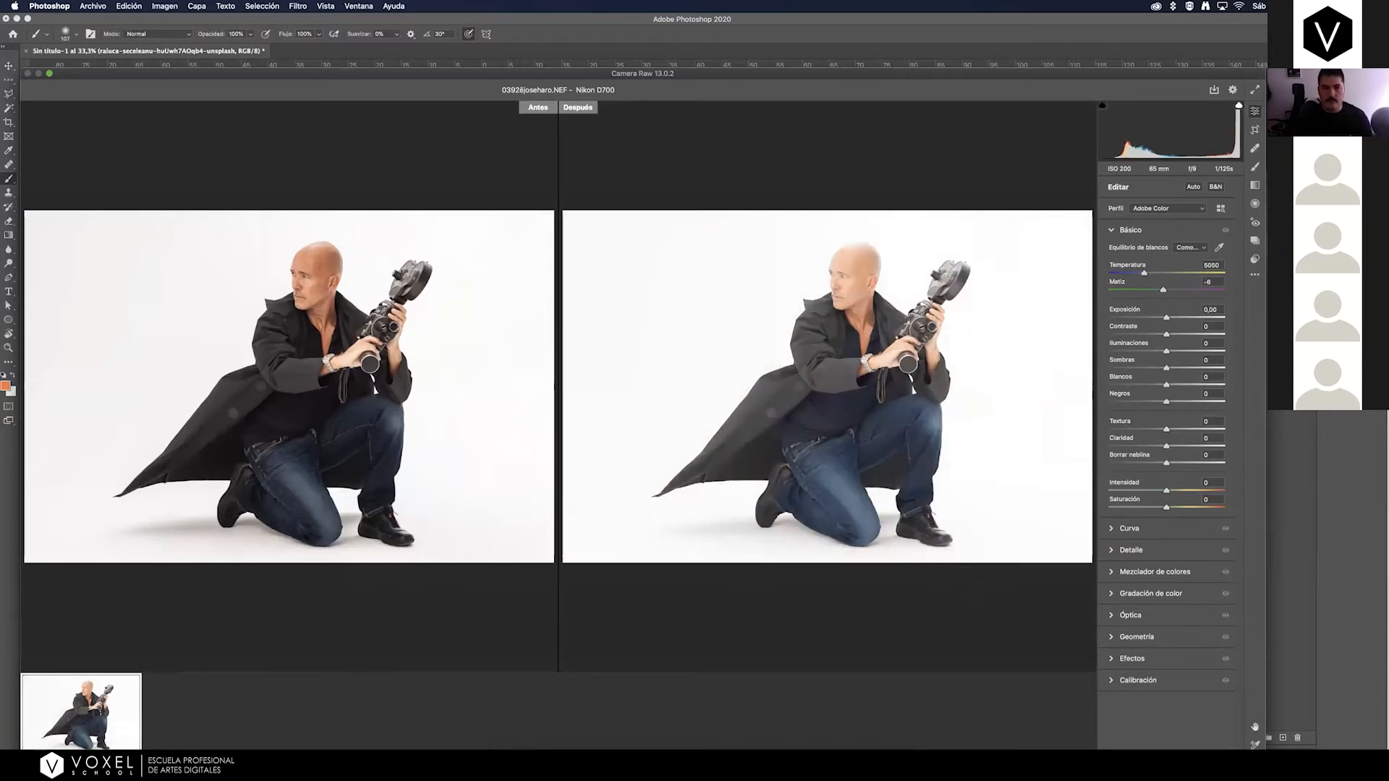
left_click(1034, 757)
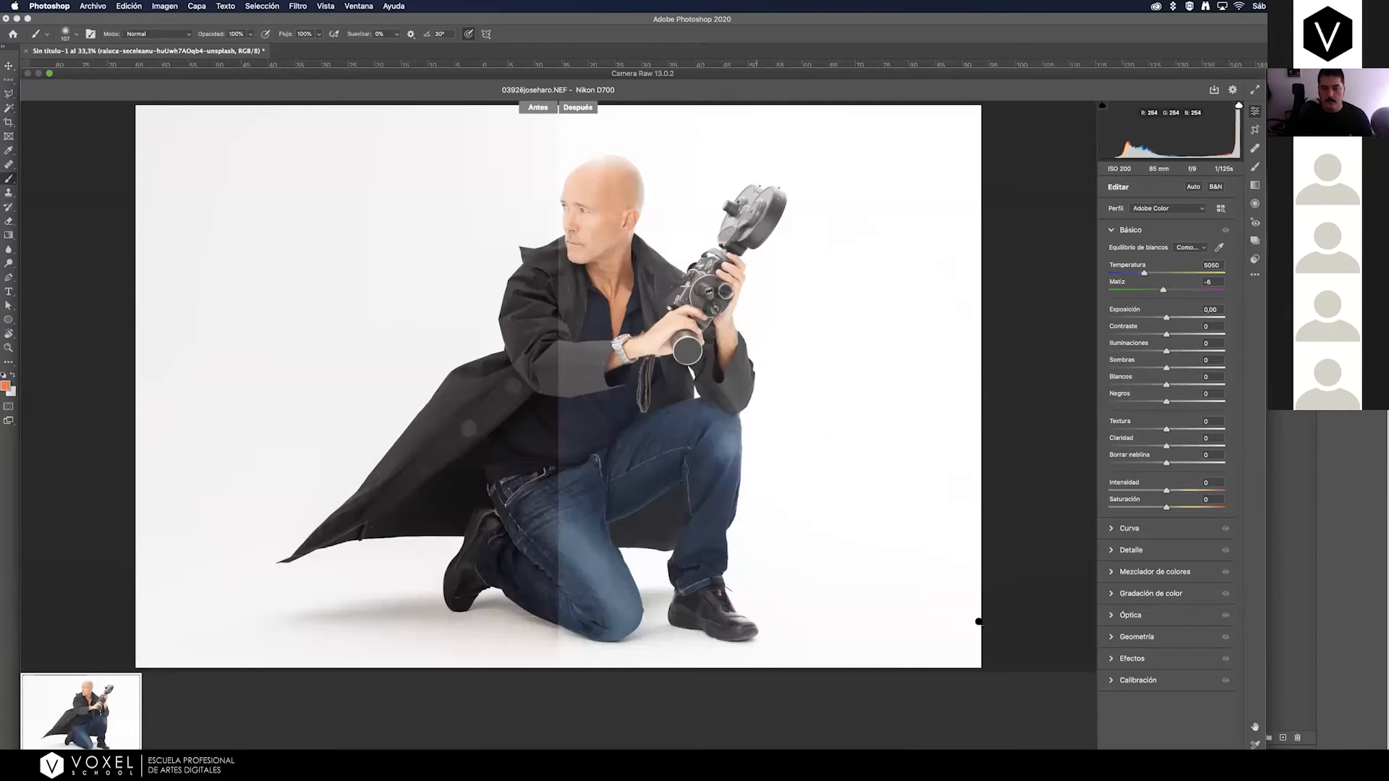
left_click(1034, 757)
left_click(1078, 756)
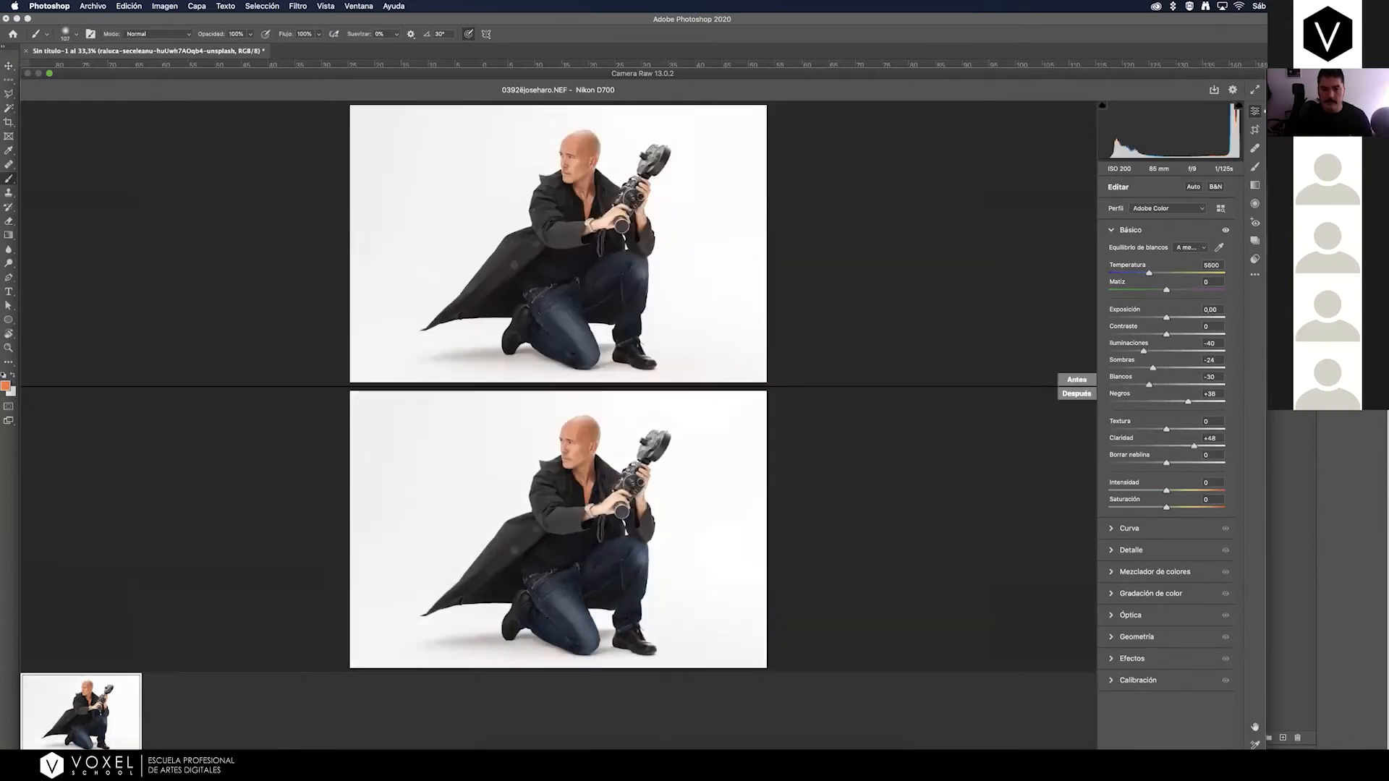
Switch the raw photo to its original settings and examine it in stacked, split and enlarged side-by-side views.
key("backslash")
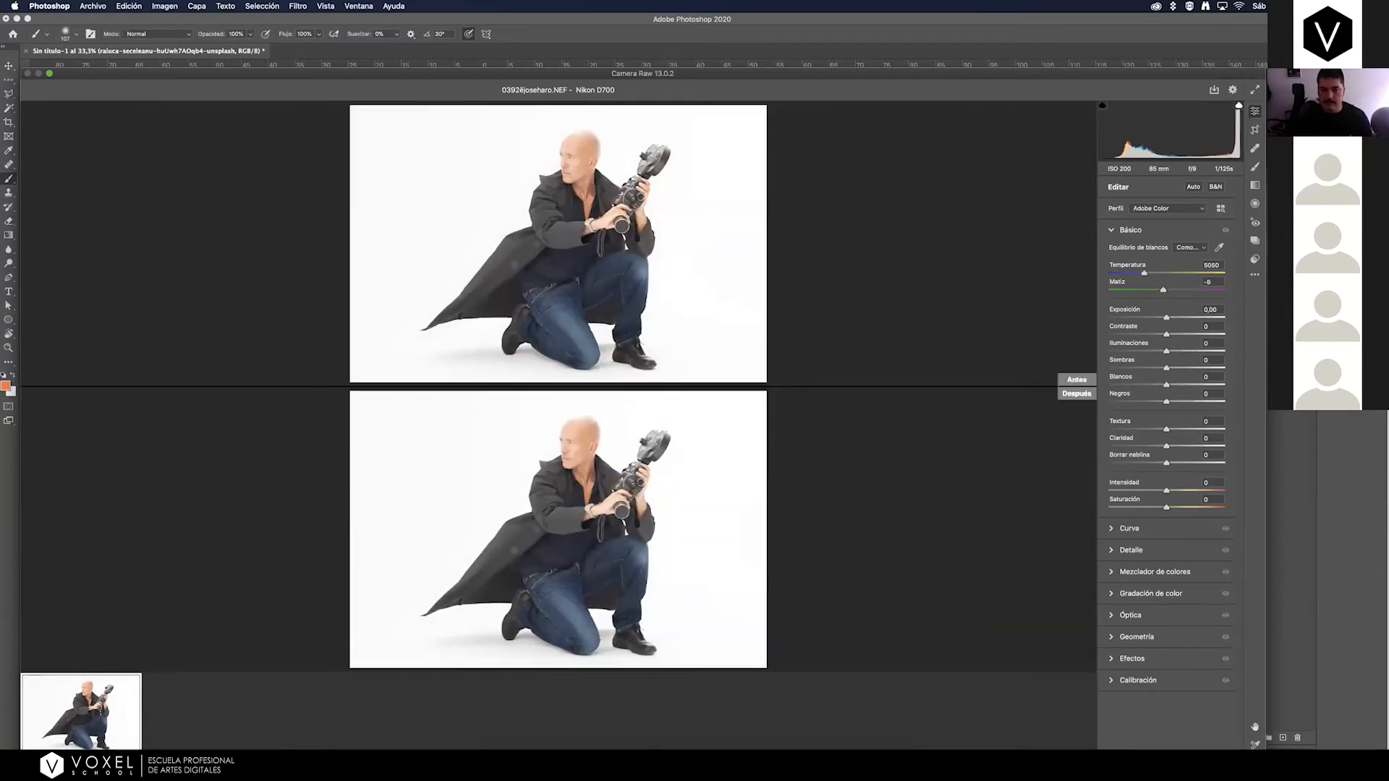
key("q")
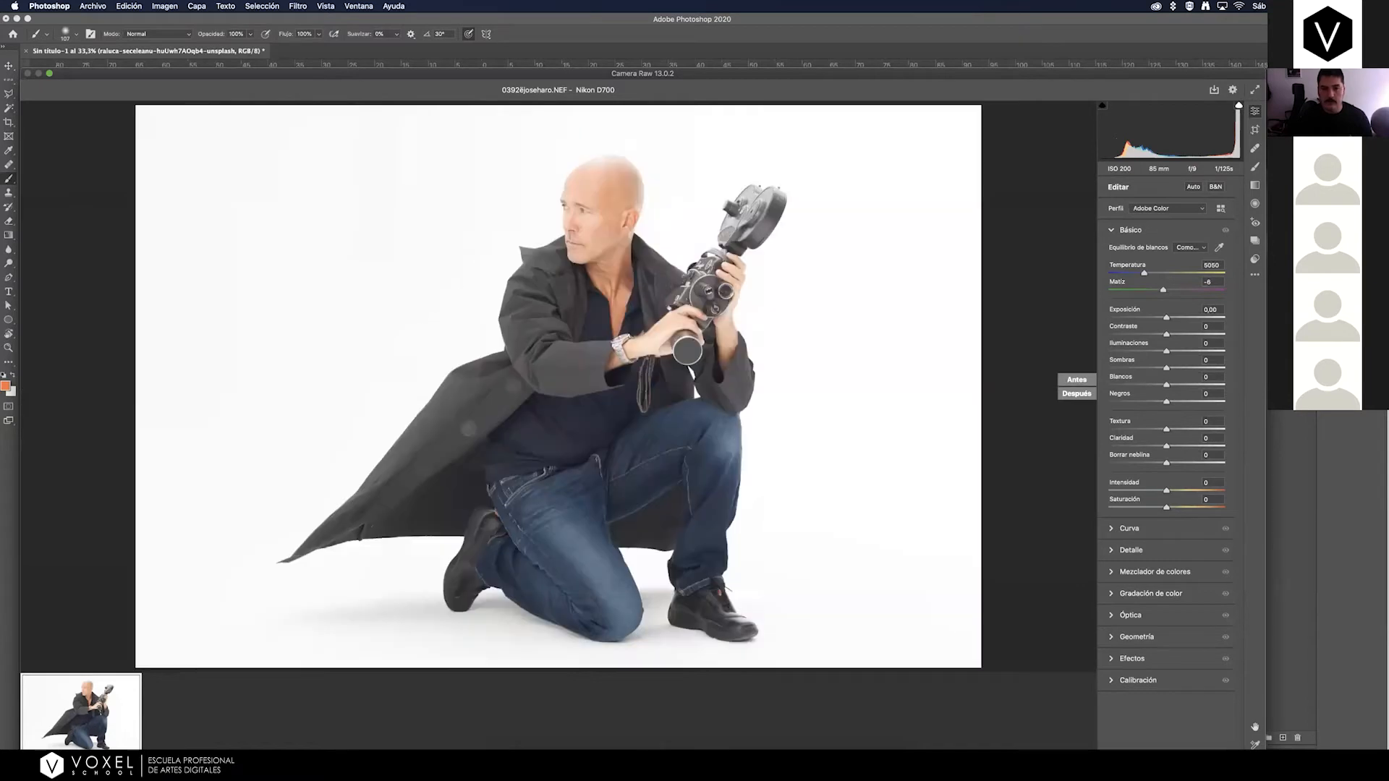
key("backslash")
key("backslash")
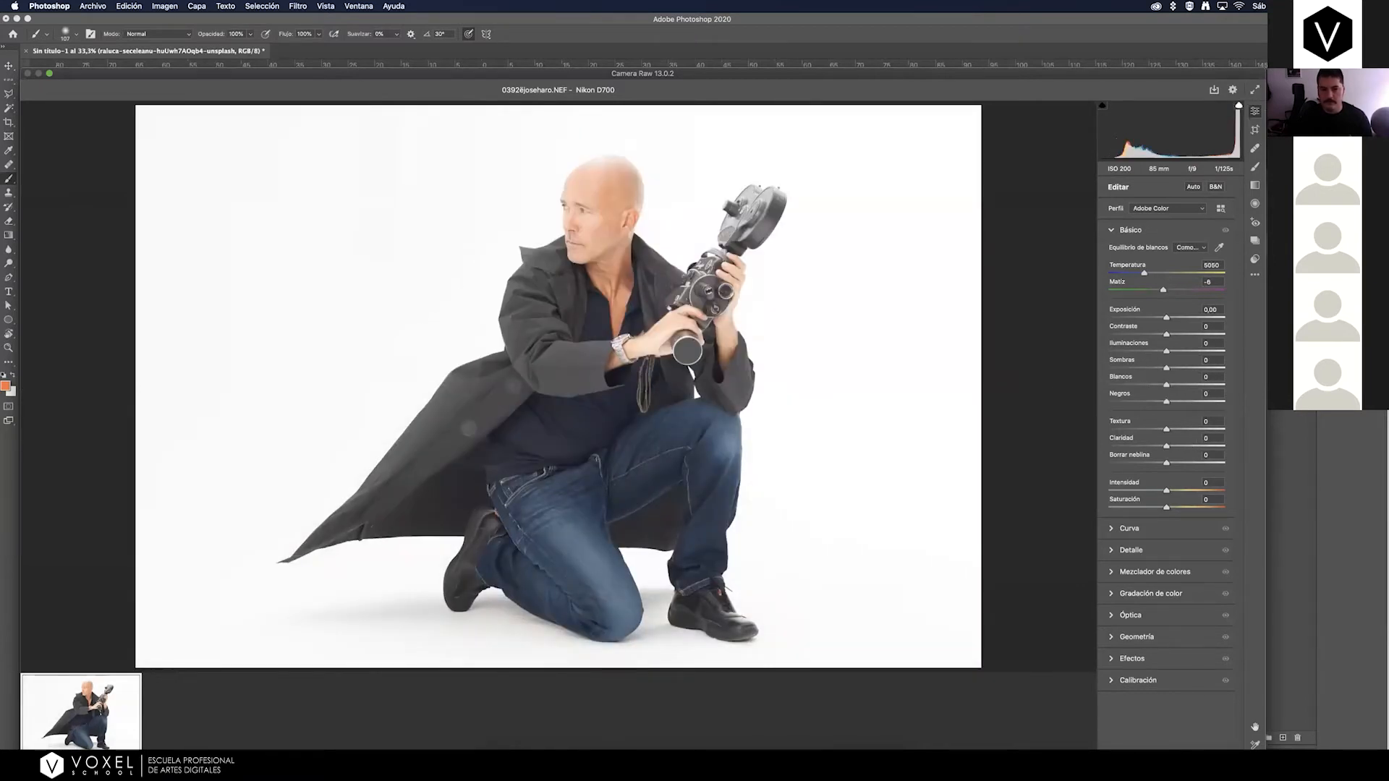
key("q")
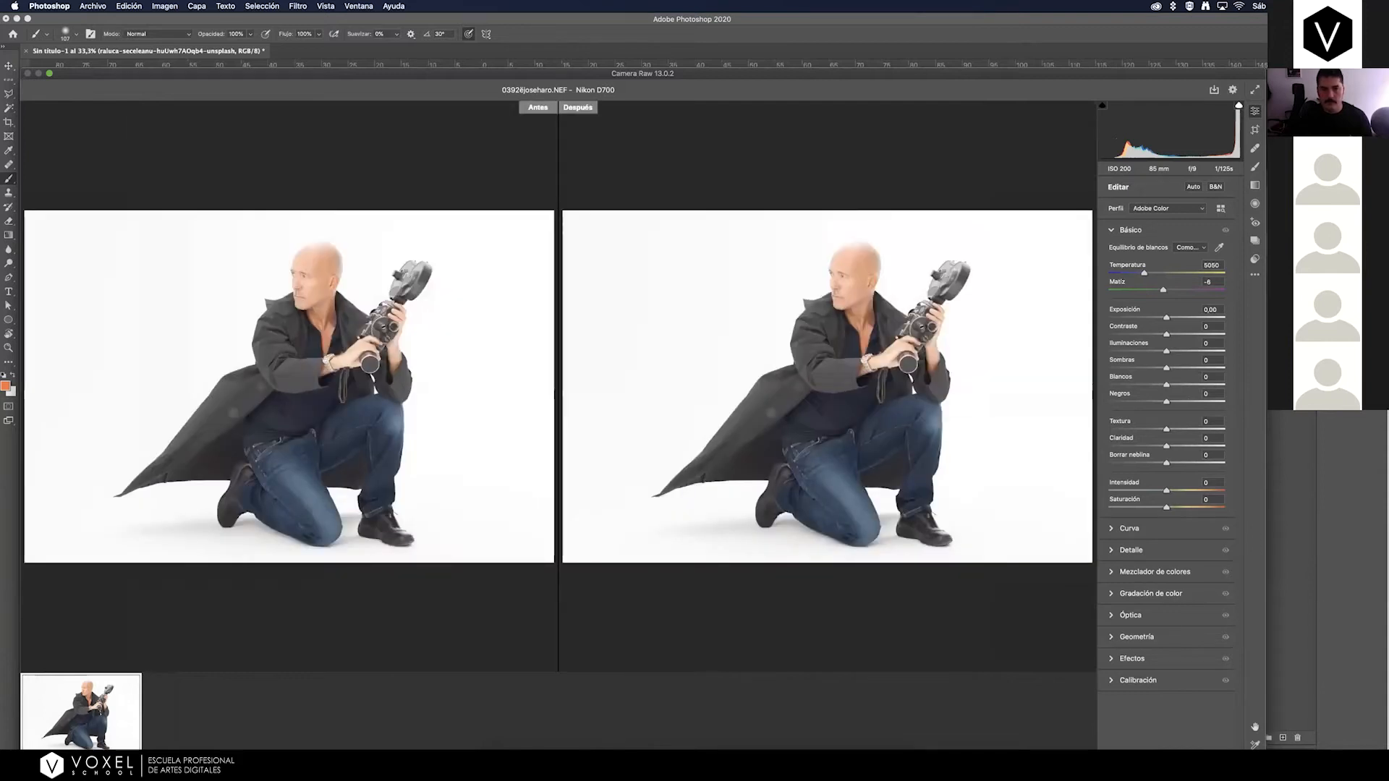
left_click(752, 367)
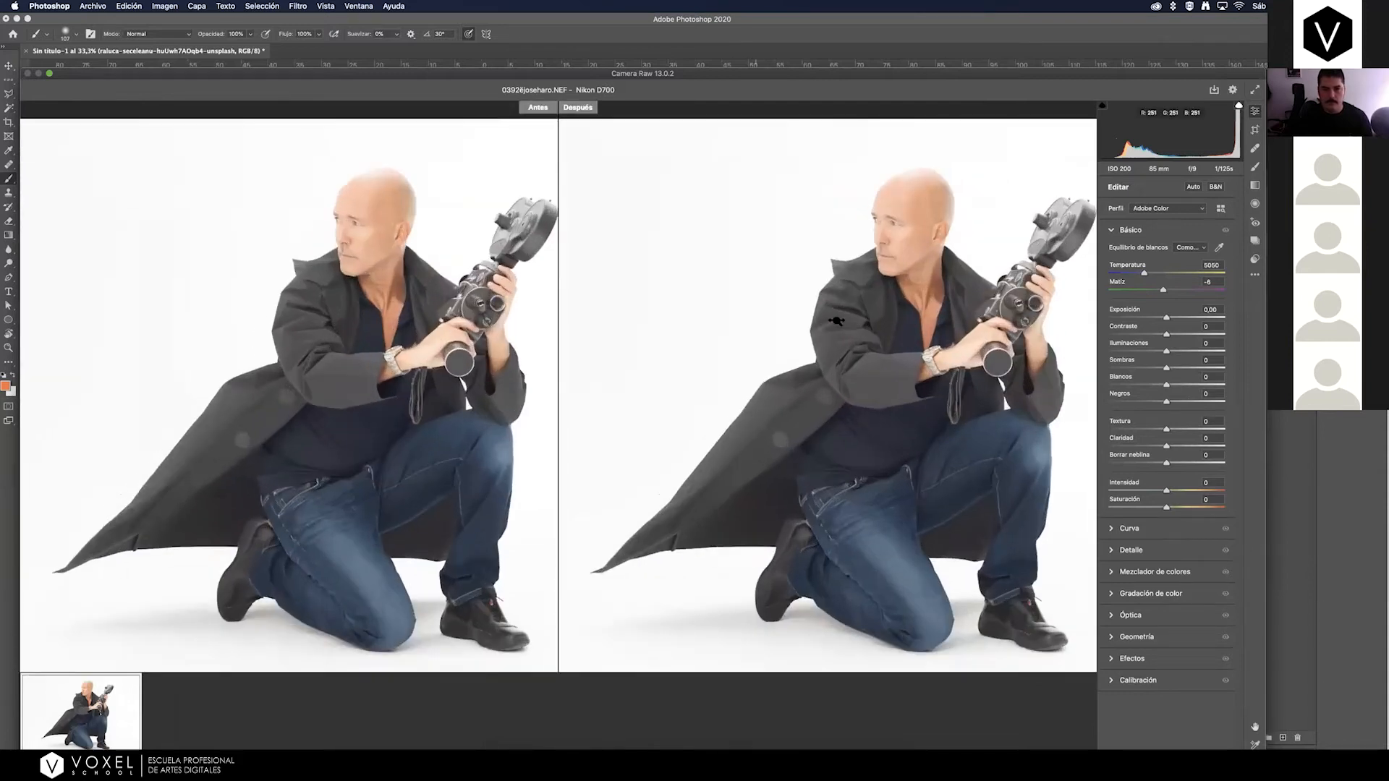
Check the adjusted raw photo against the original, set Clarity to +24 and set the white balance temperature to 5050.
left_click(836, 321)
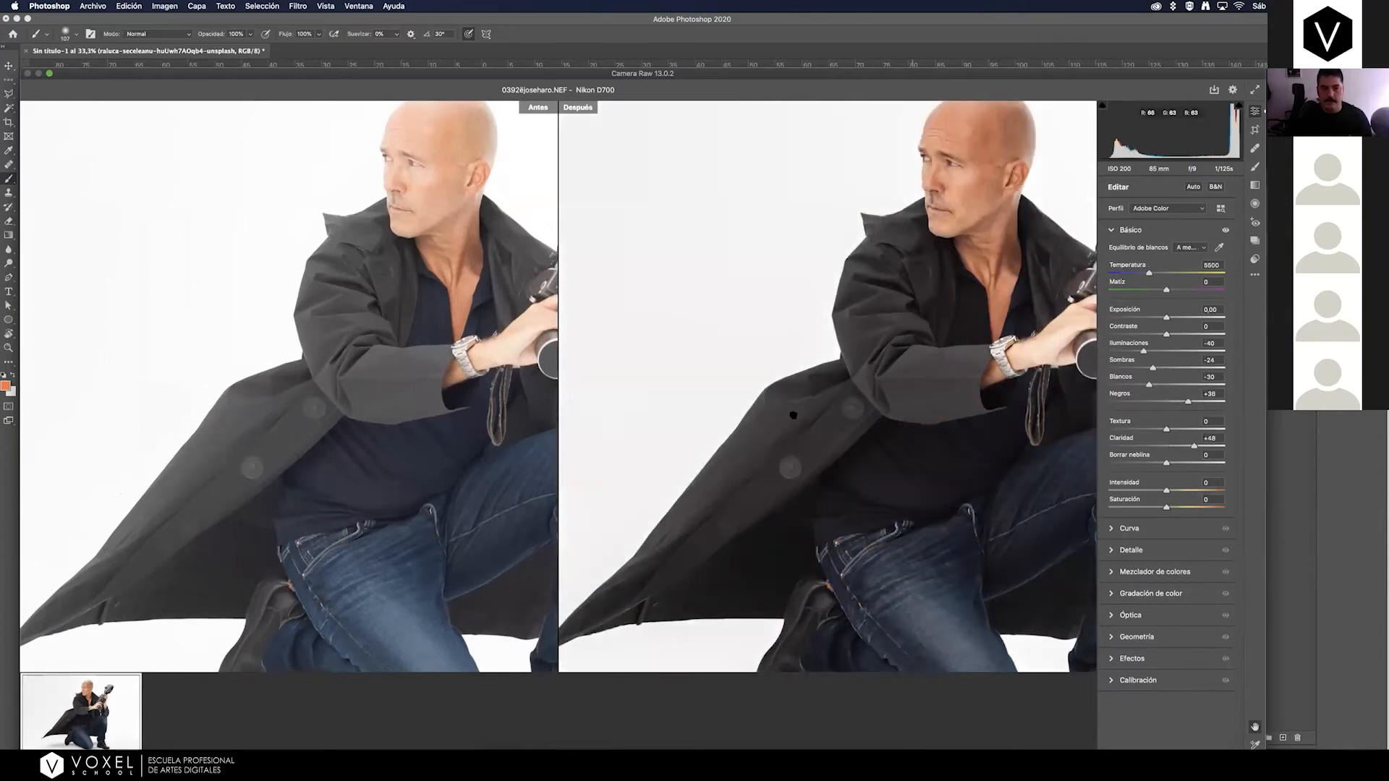
left_click_drag(912, 410, 757, 447)
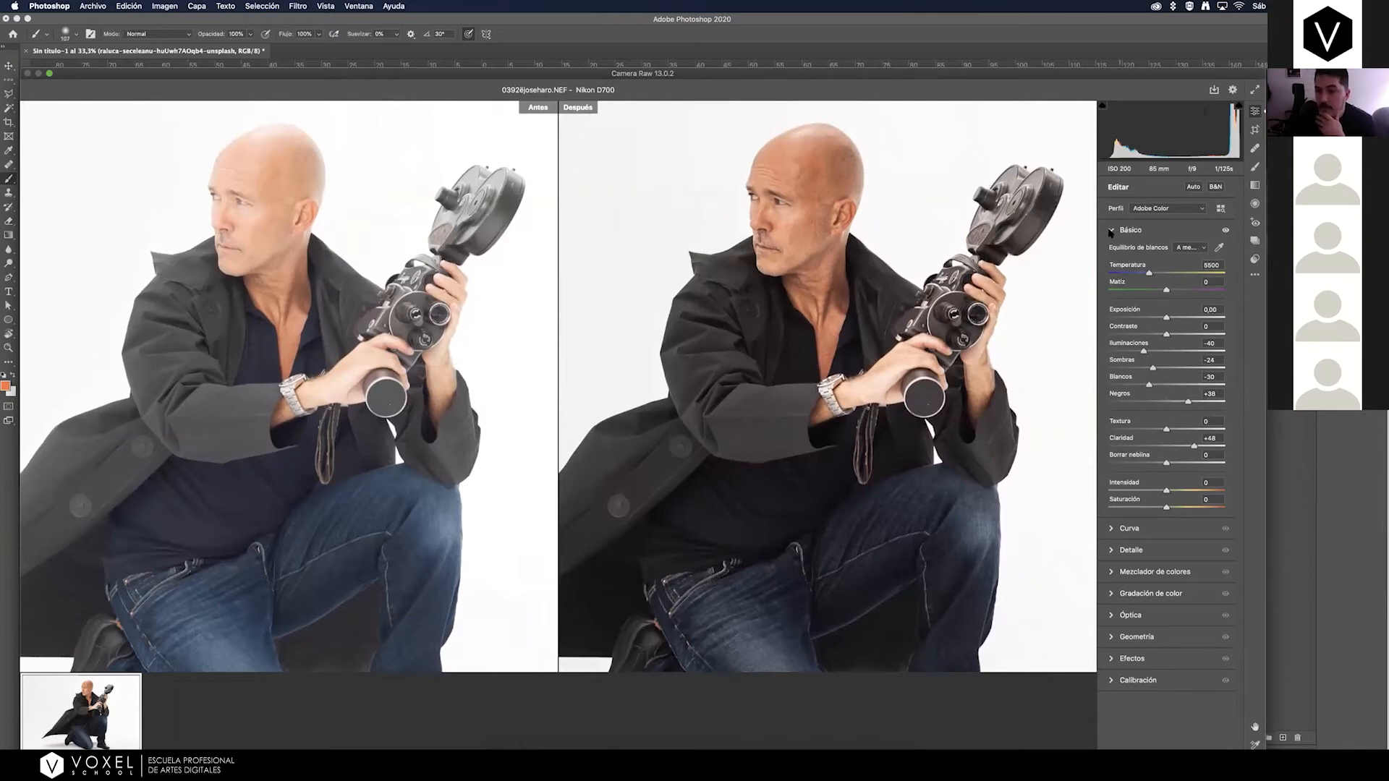
left_click(1112, 231)
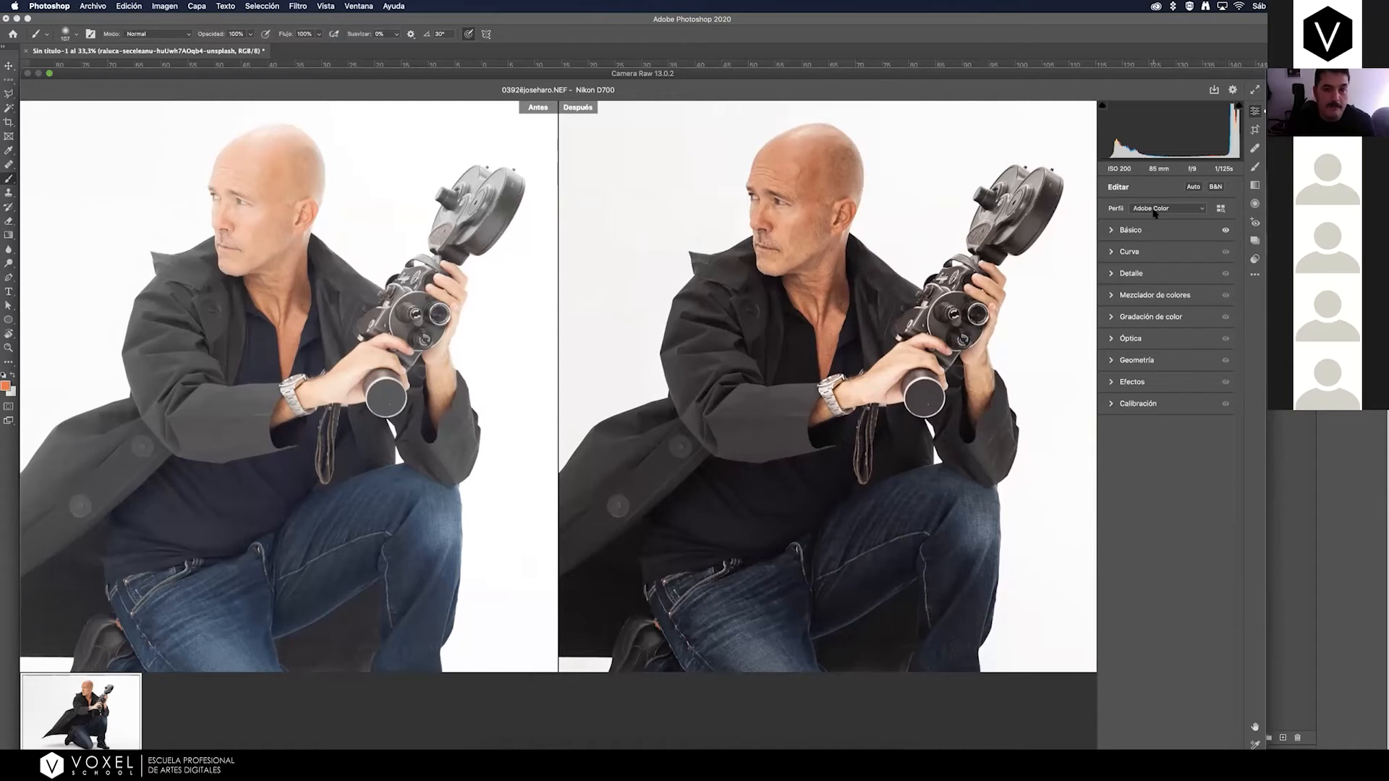
left_click_drag(659, 75, 707, 5)
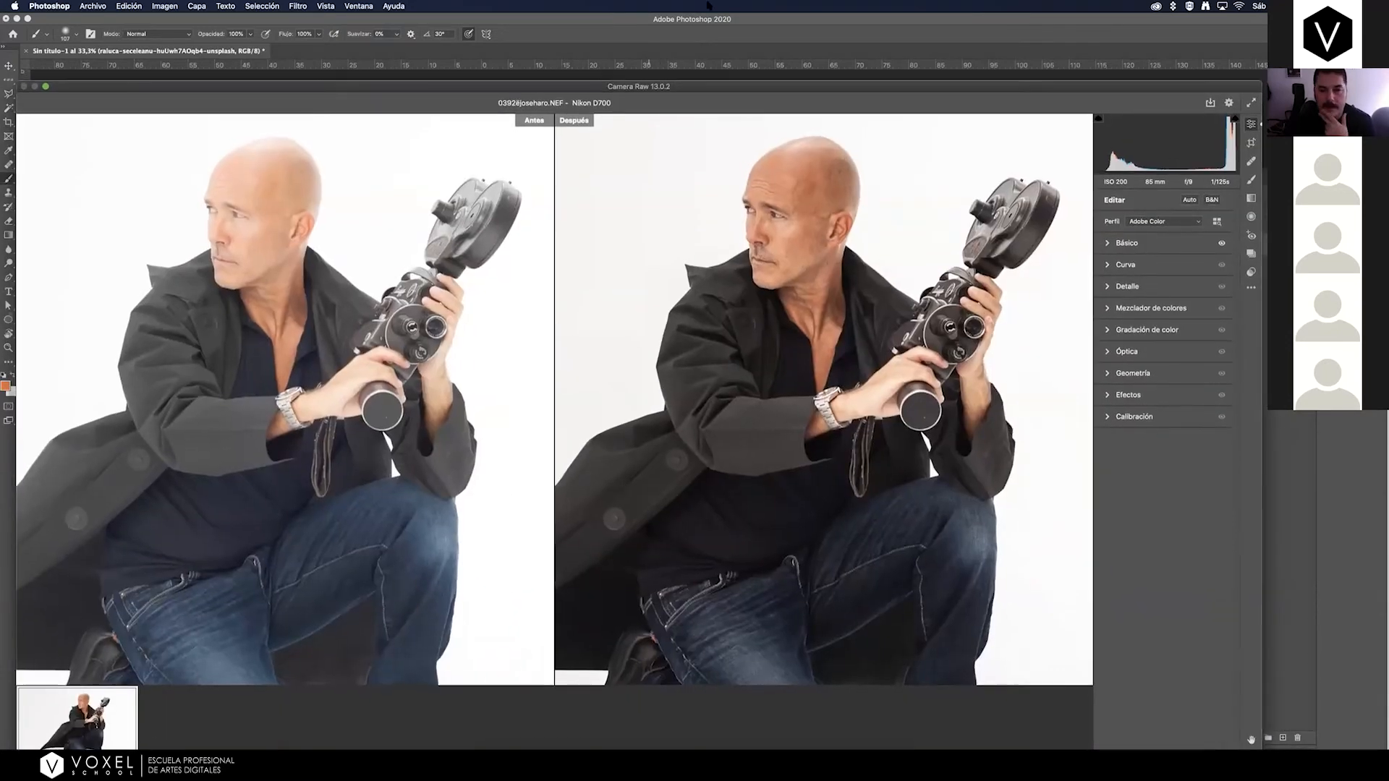
left_click(1106, 246)
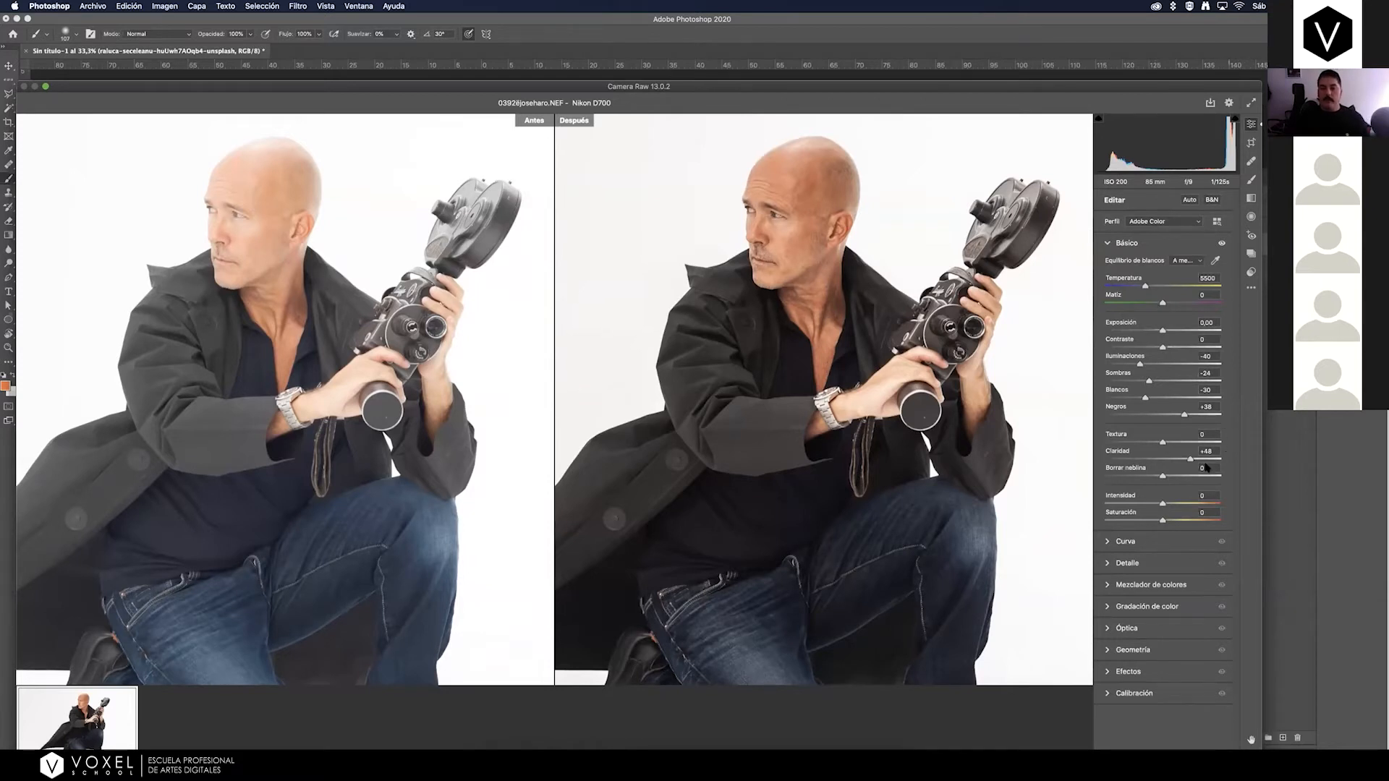
left_click_drag(1189, 460, 1176, 463)
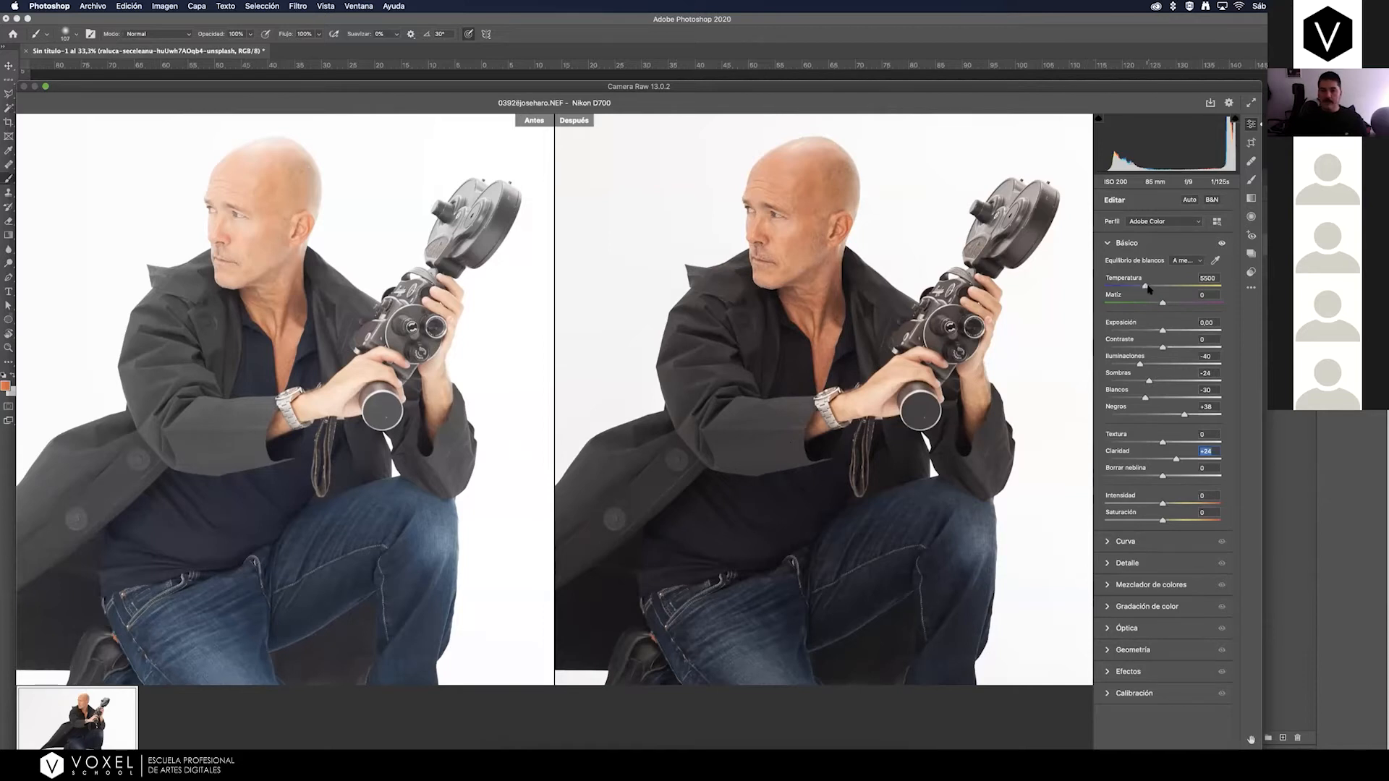
left_click_drag(1150, 289, 1143, 289)
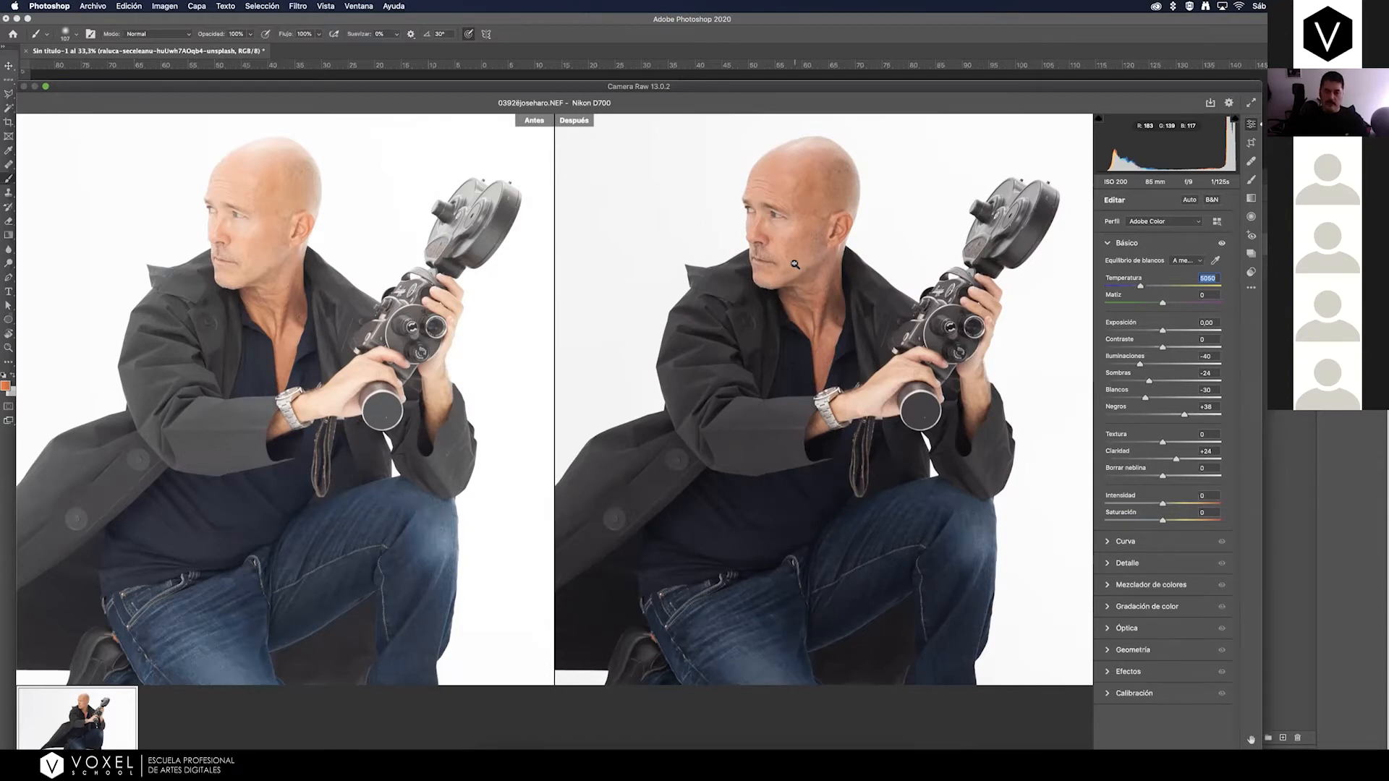
Open the developed raw photo in Photoshop as a smart object.
left_click_drag(779, 88, 789, 39)
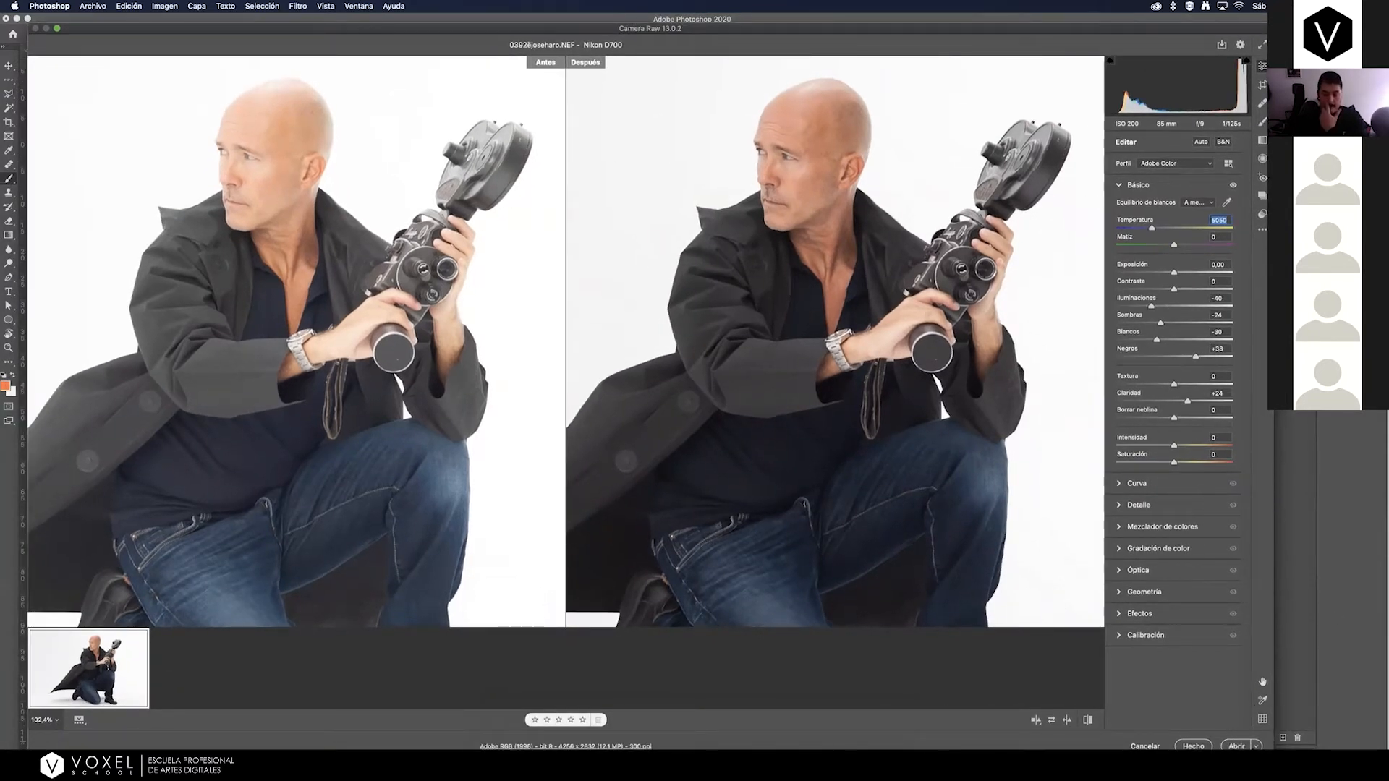
left_click(1256, 745)
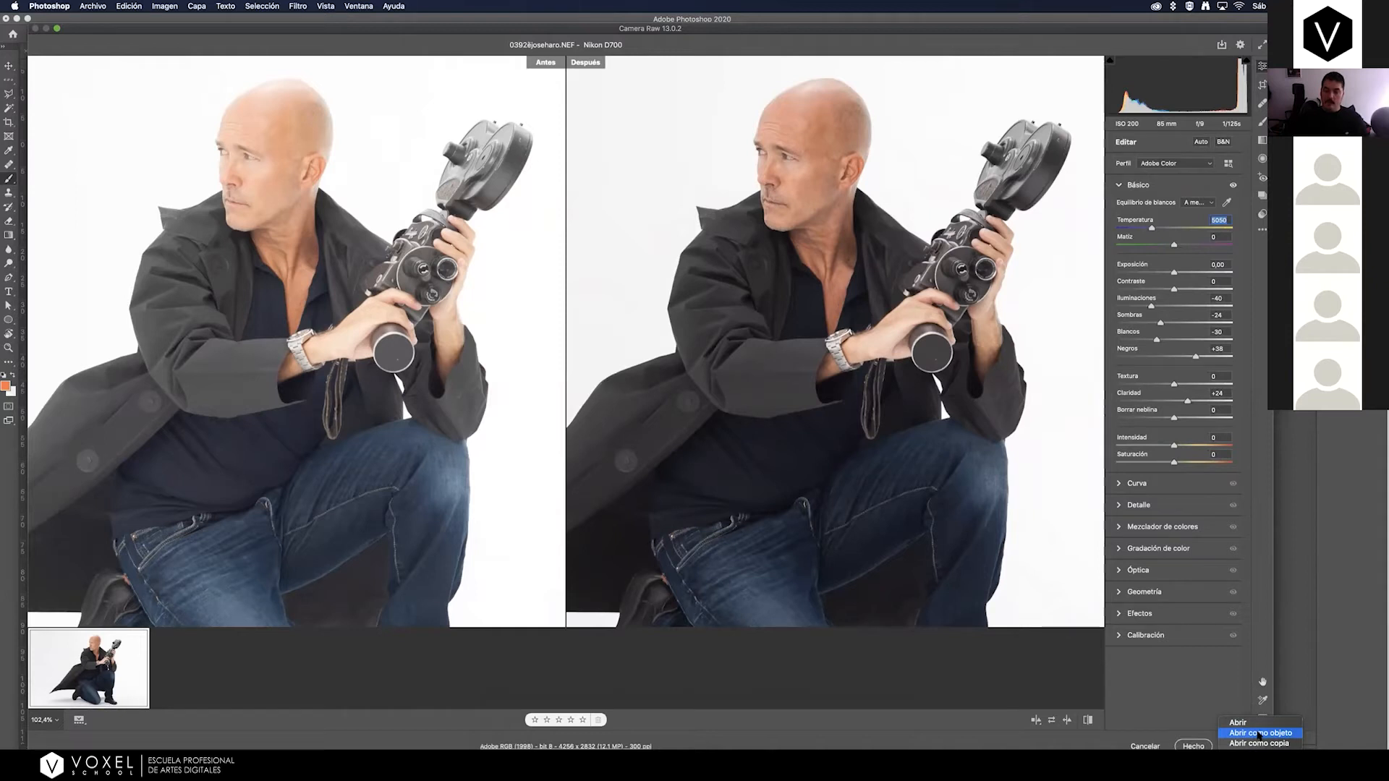
left_click(1259, 733)
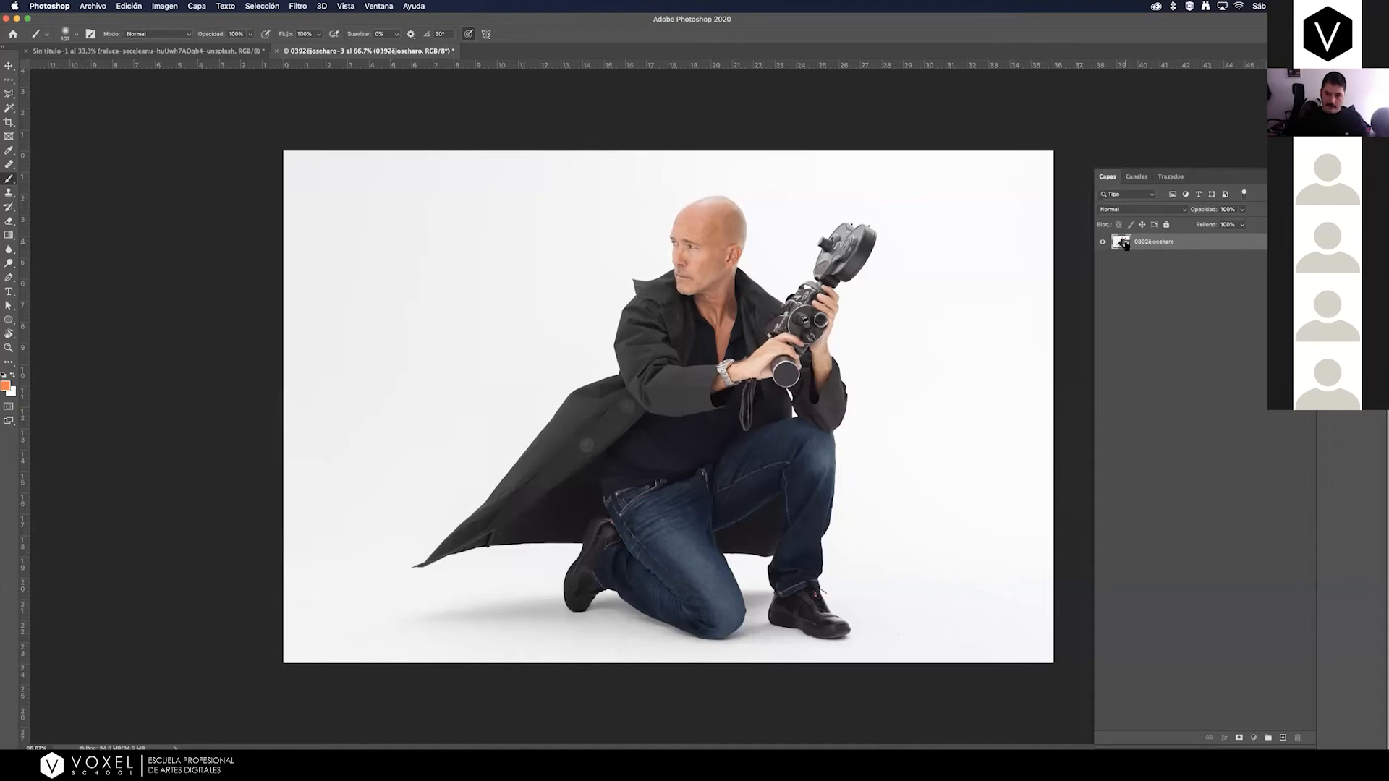
Reopen the smart object's raw settings, raise Shadows slightly and accept the change.
key("super+shift+a")
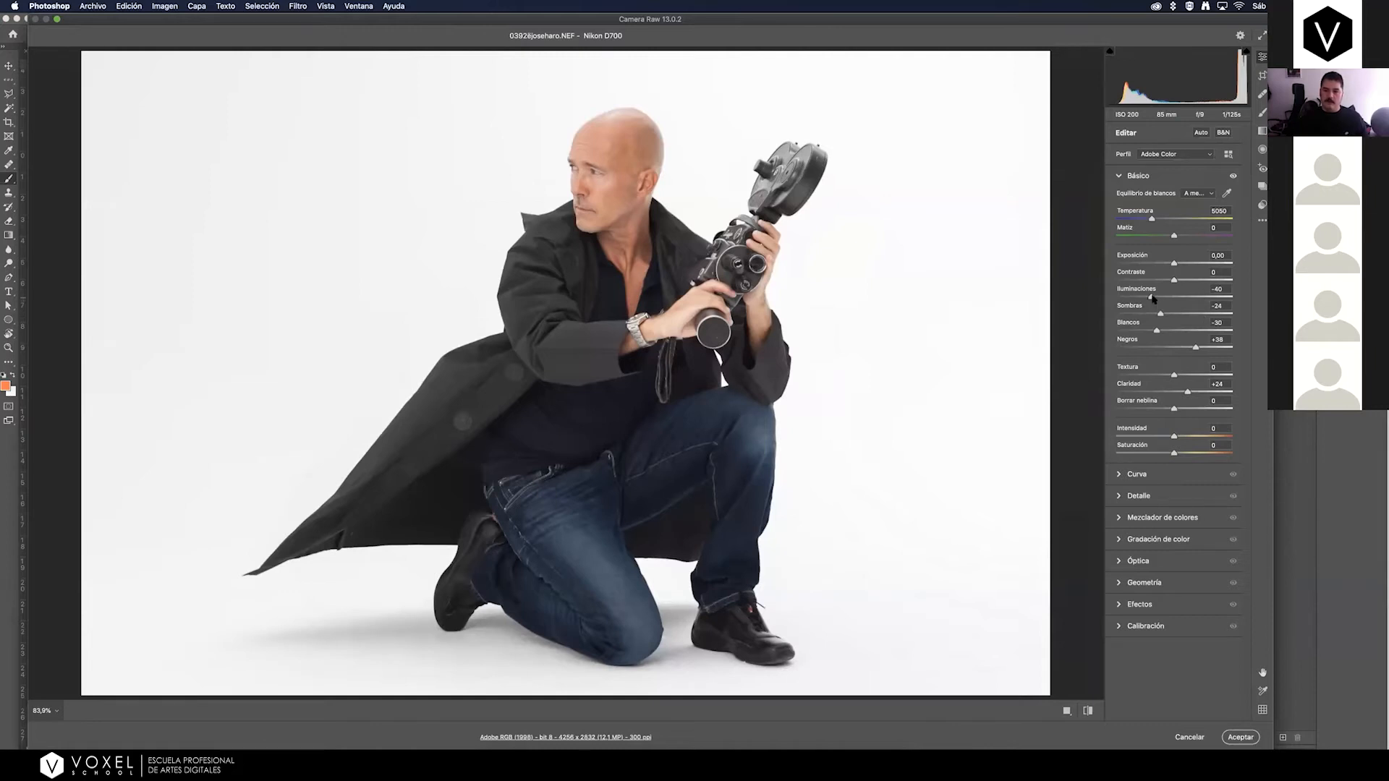
left_click_drag(1160, 313, 1166, 315)
left_click(1249, 737)
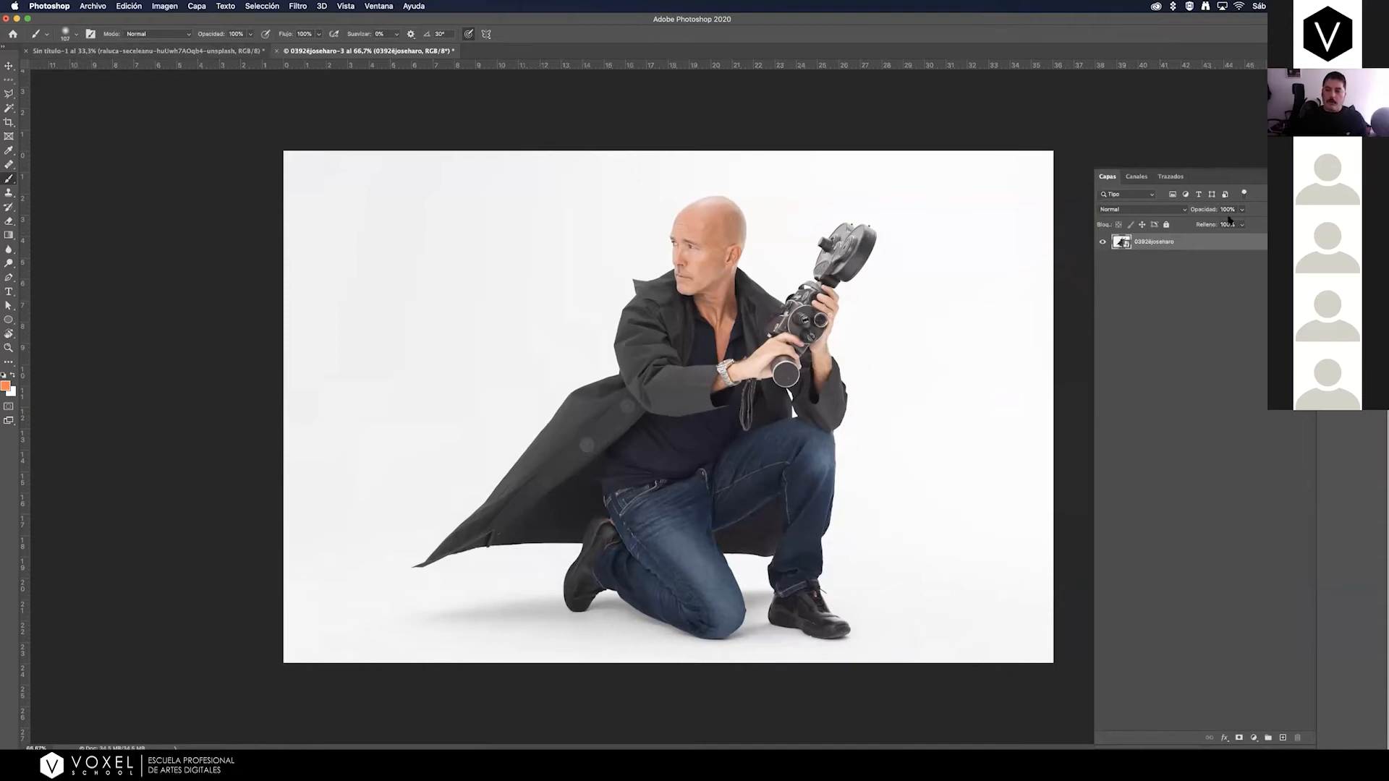
Duplicate the man's smart object layer into the poster document Sin título-1 and switch to that document.
right_click(1202, 244)
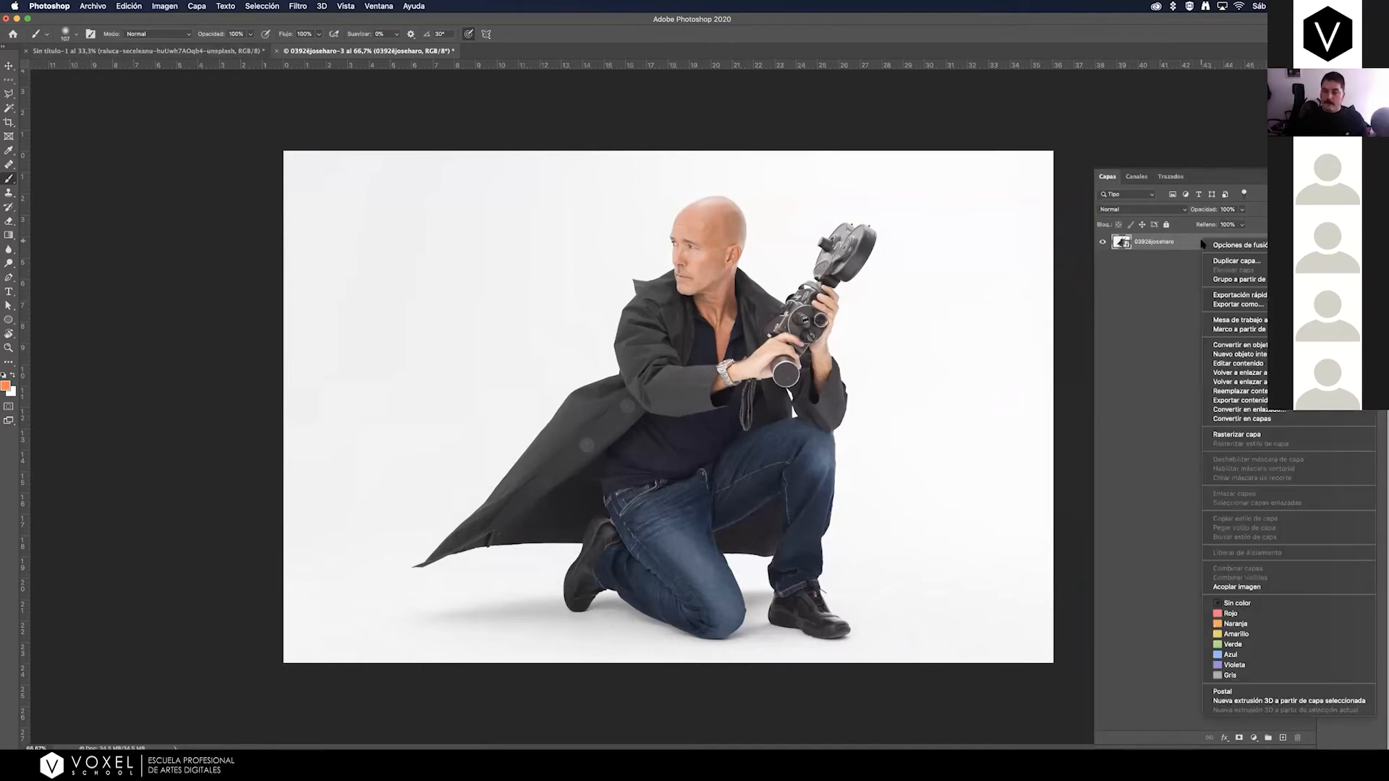
left_click(1232, 261)
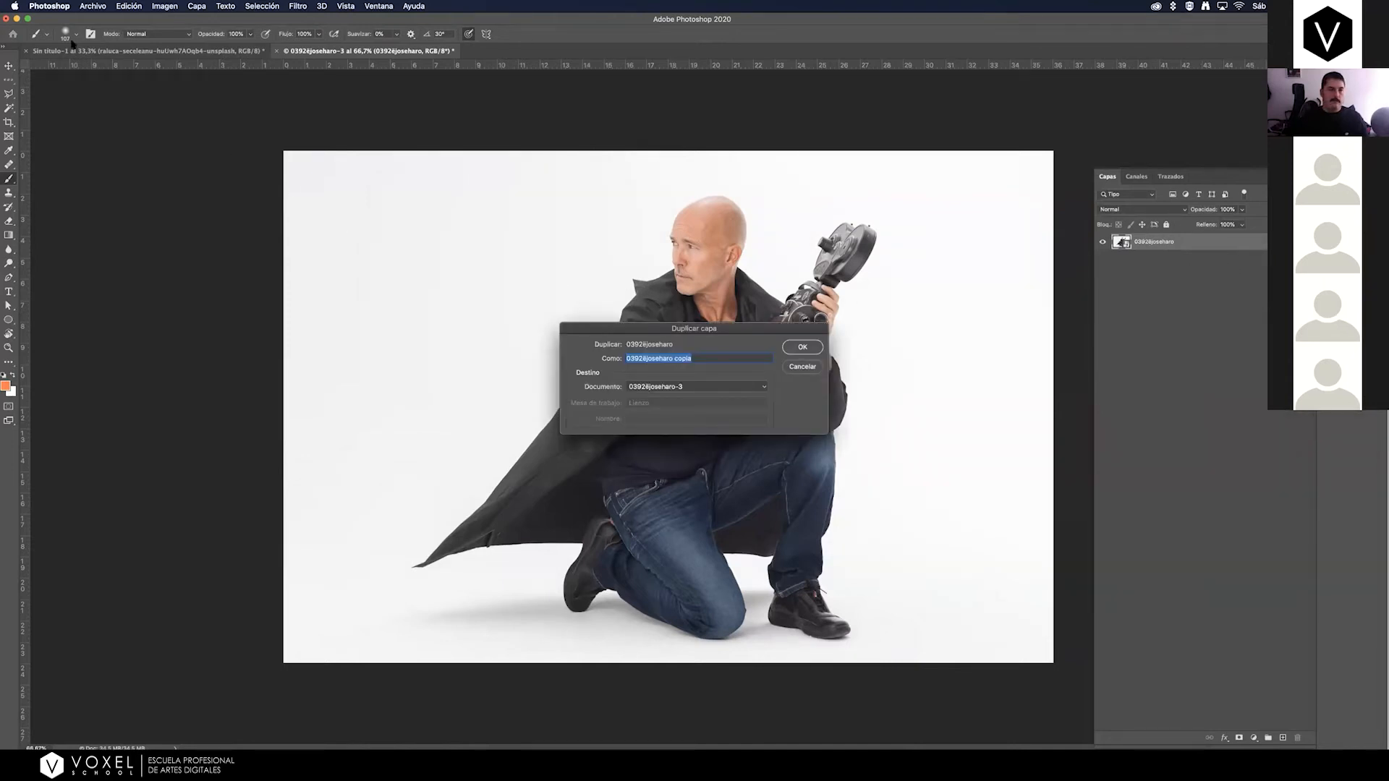
left_click(652, 388)
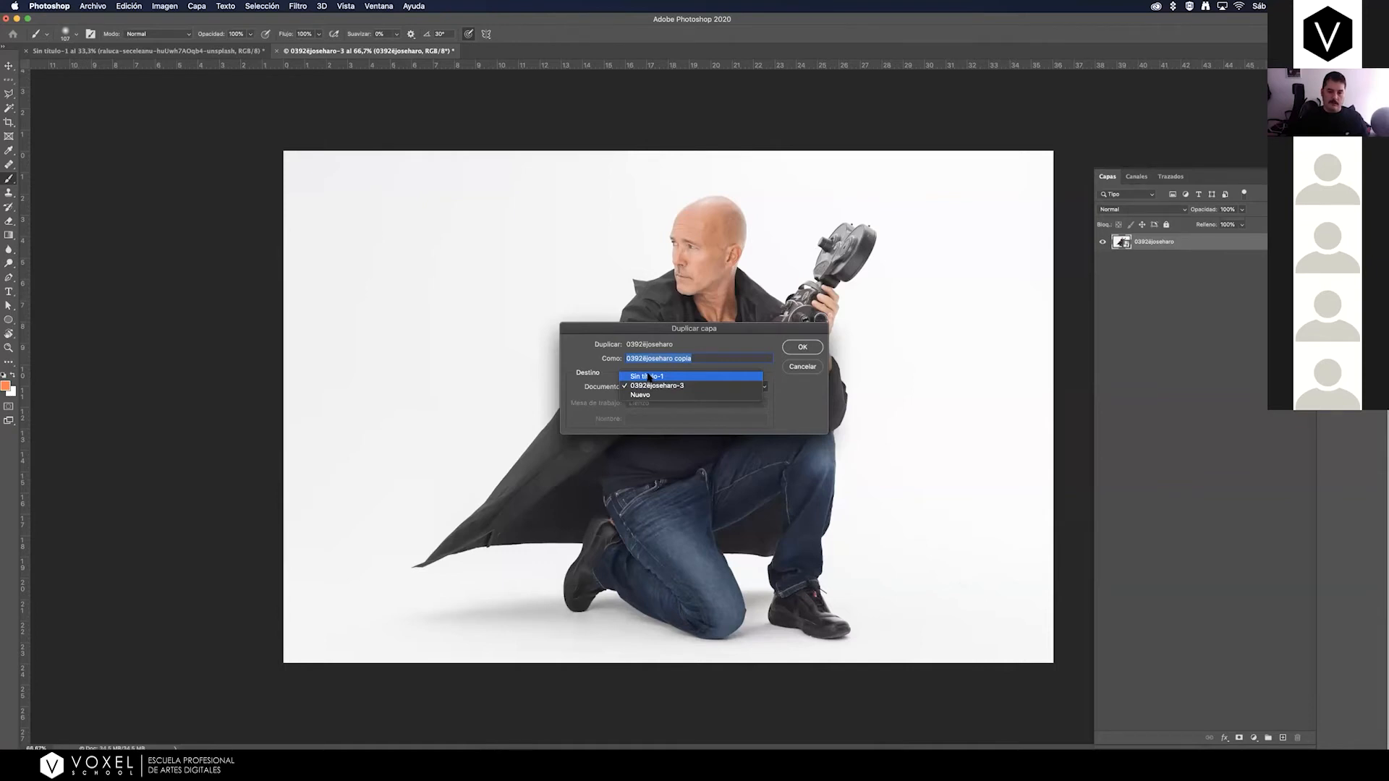
left_click(649, 376)
left_click(816, 344)
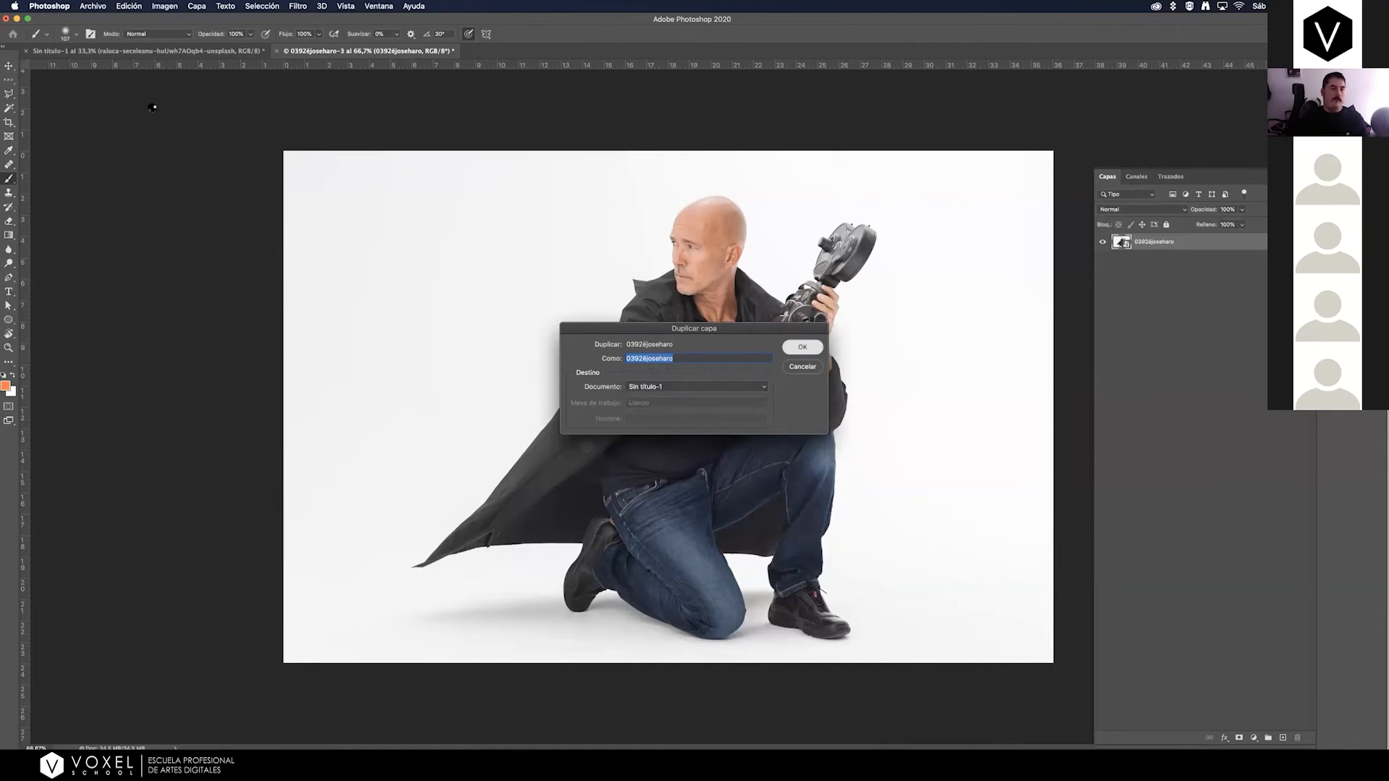
left_click(130, 52)
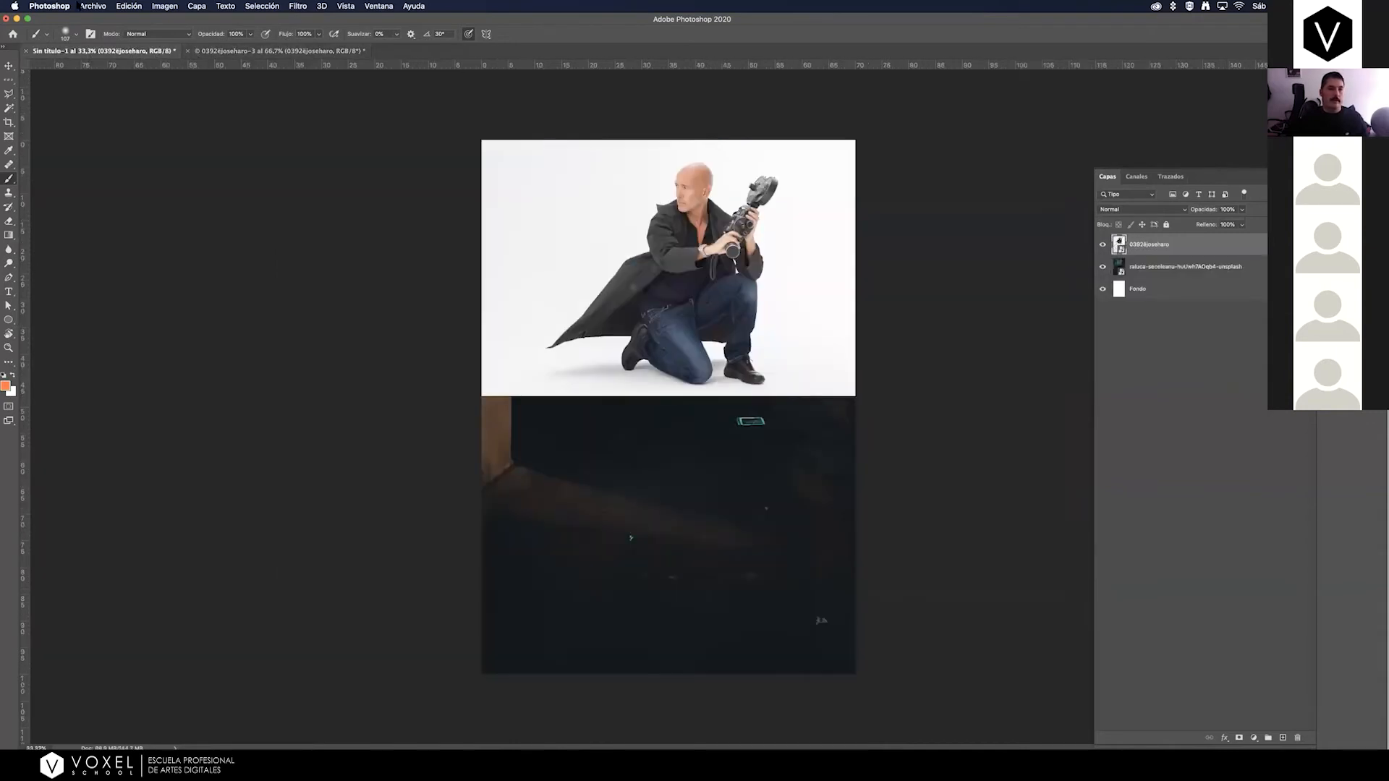
Begin saving the poster under a new name and choose the PRACTICA MASTERCLASS folder inside PRACTICAS.
left_click(90, 6)
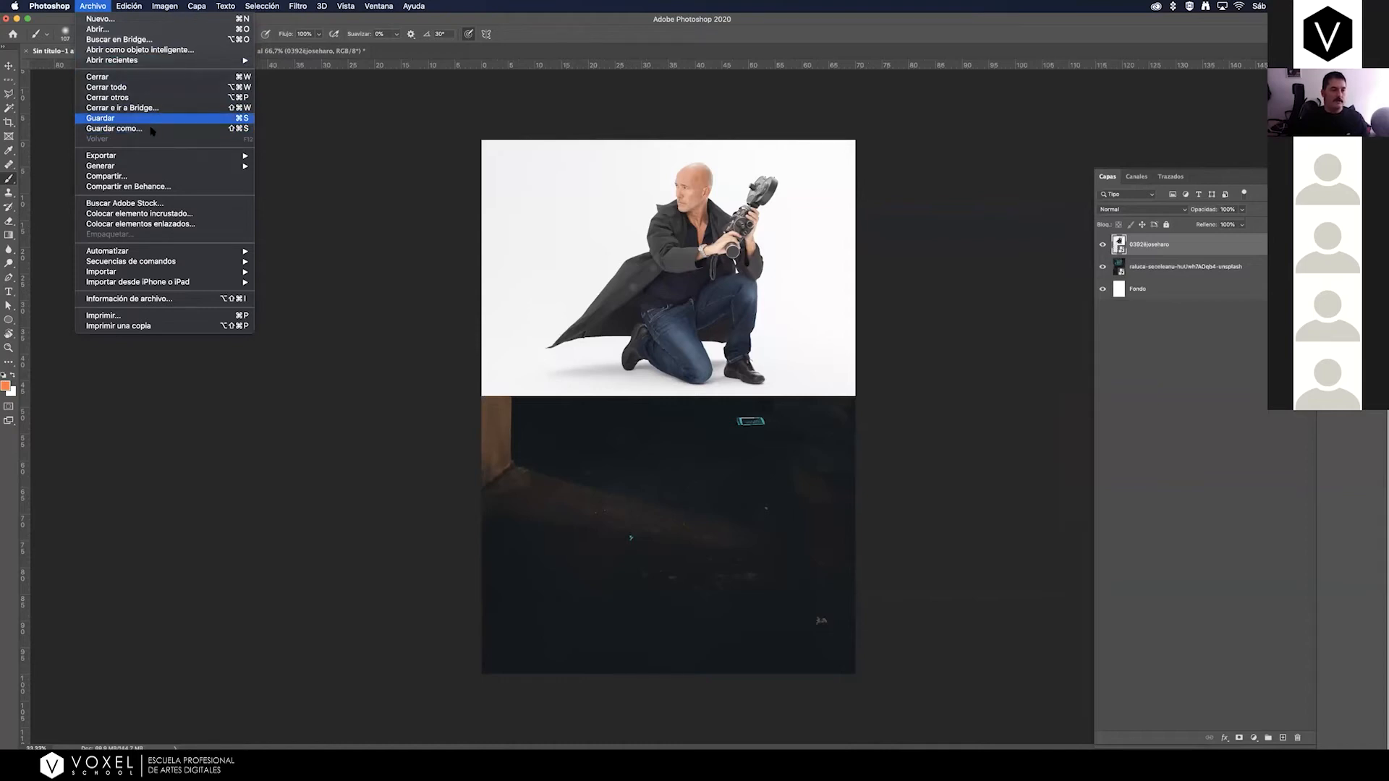
left_click(350, 139)
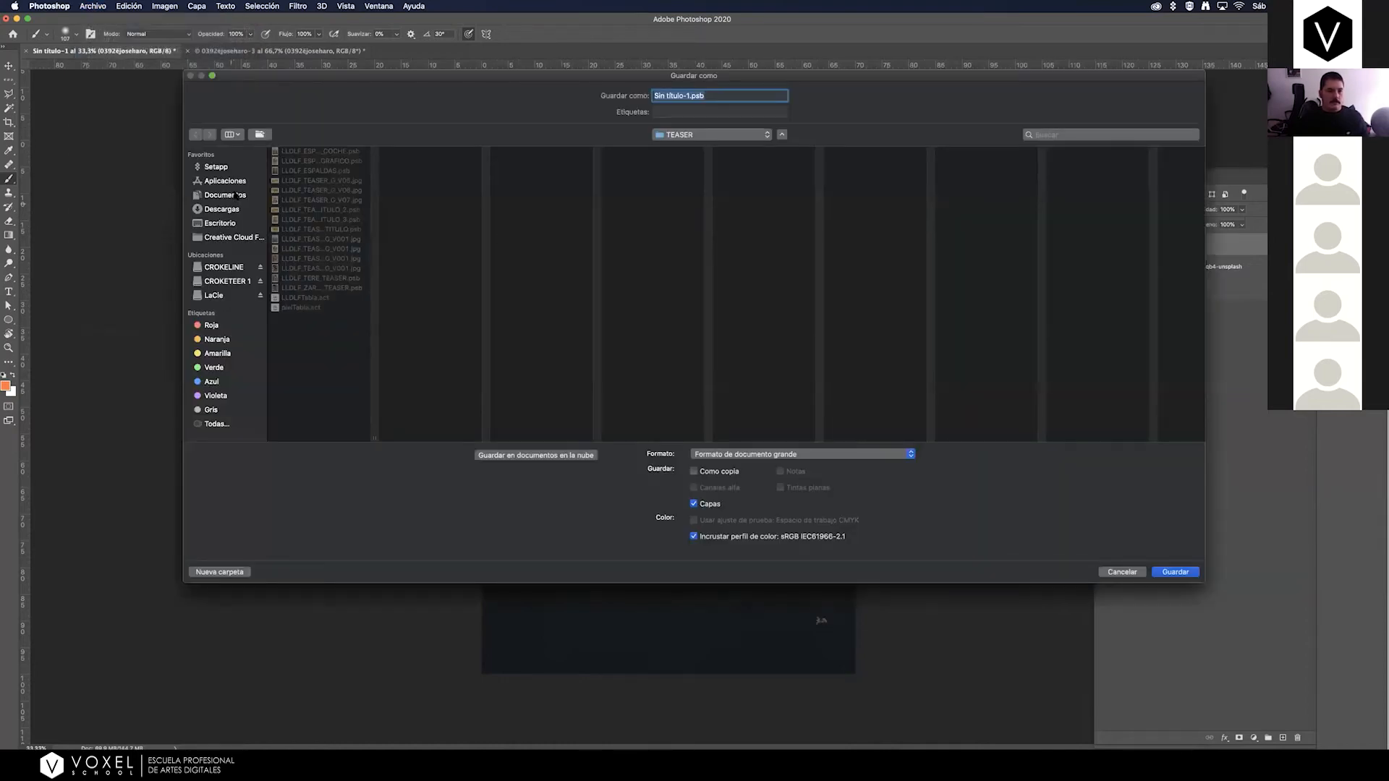
left_click(225, 195)
left_click(346, 180)
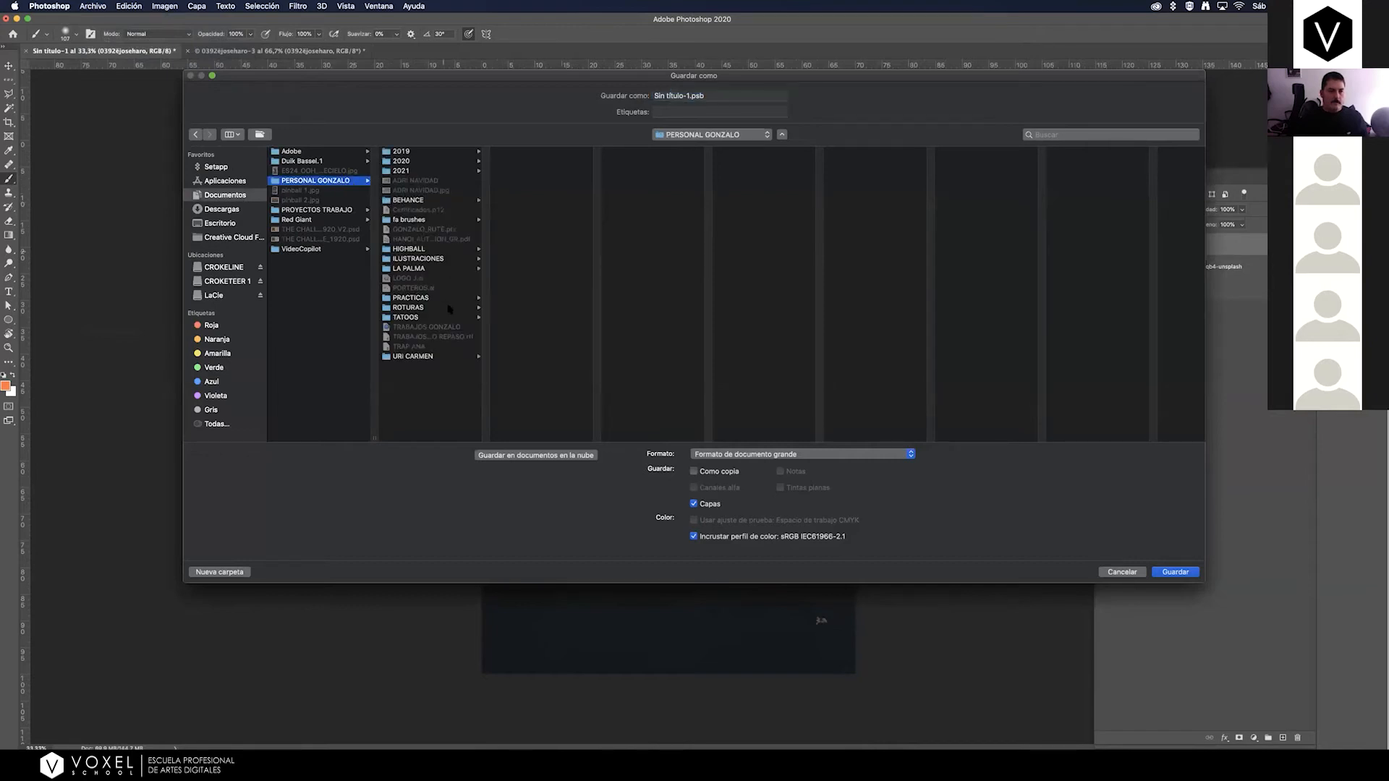
left_click(427, 297)
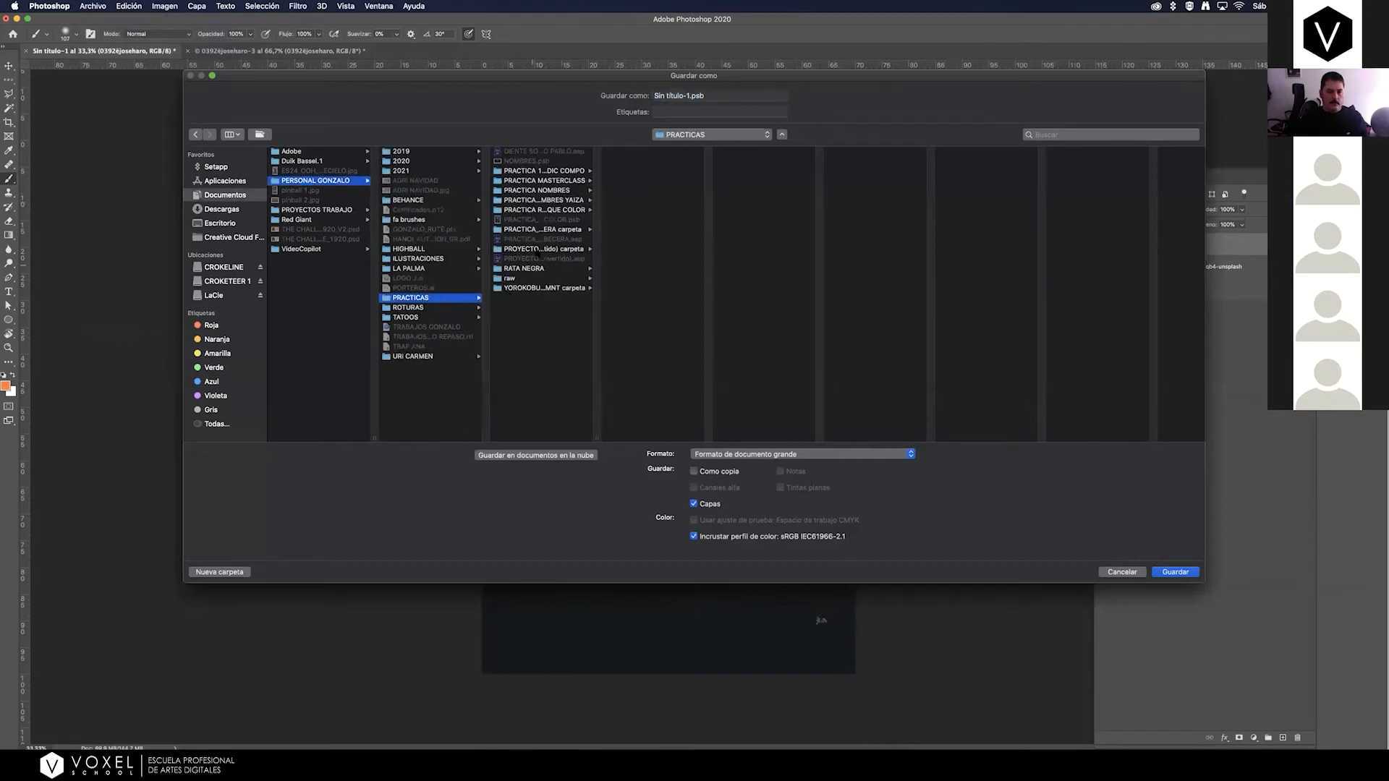
left_click(573, 181)
Name the file PRACTICA COLOR GRADING and save it in large document format with maximum compatibility.
left_click(686, 95)
type("PRACTI")
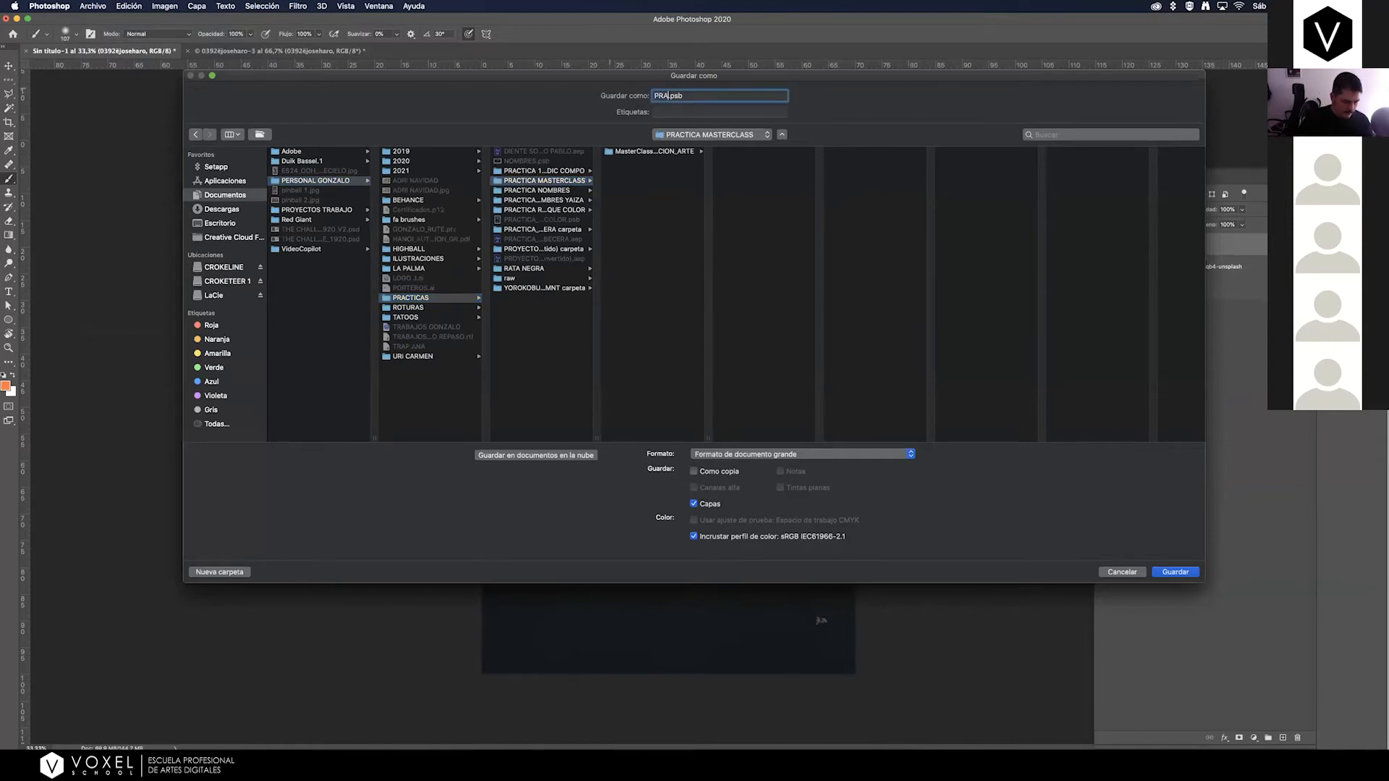
type("CA COLOR GRADING")
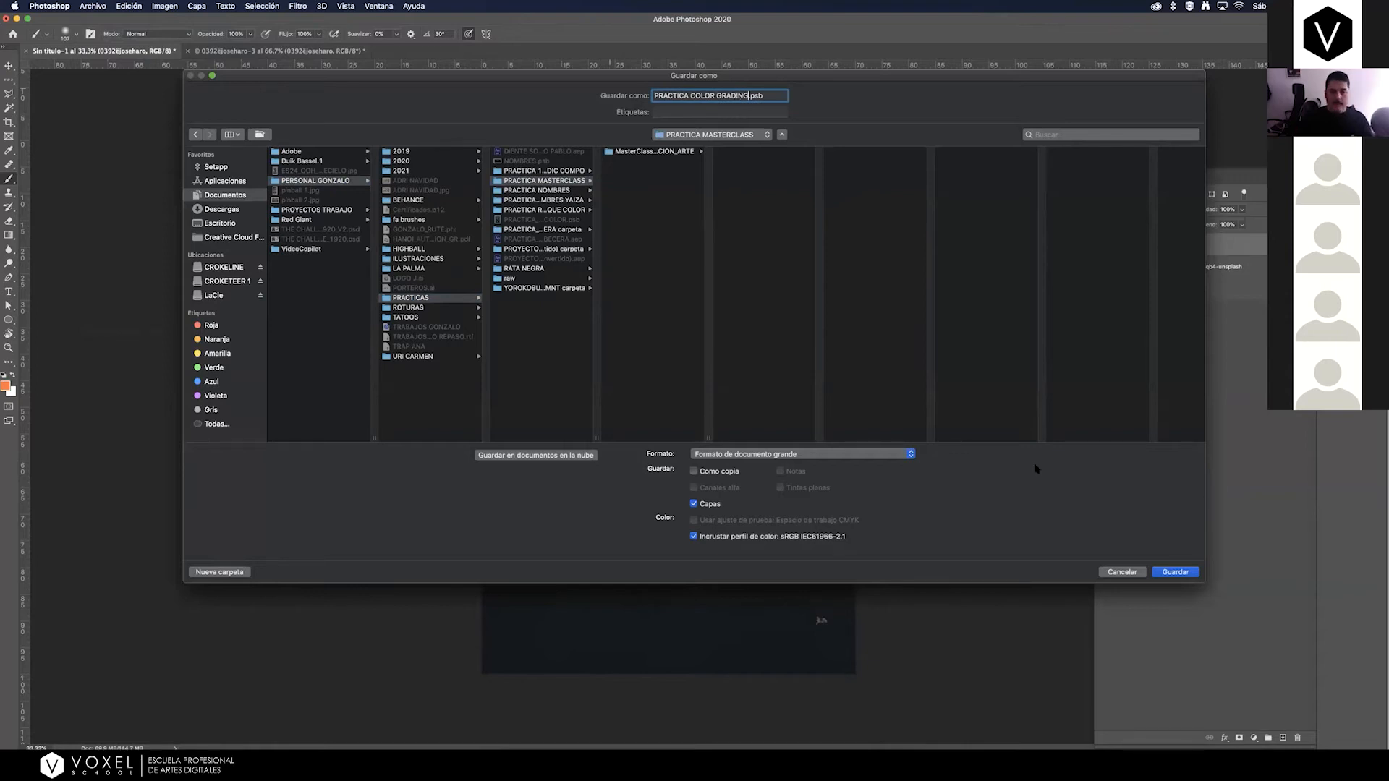
left_click(808, 455)
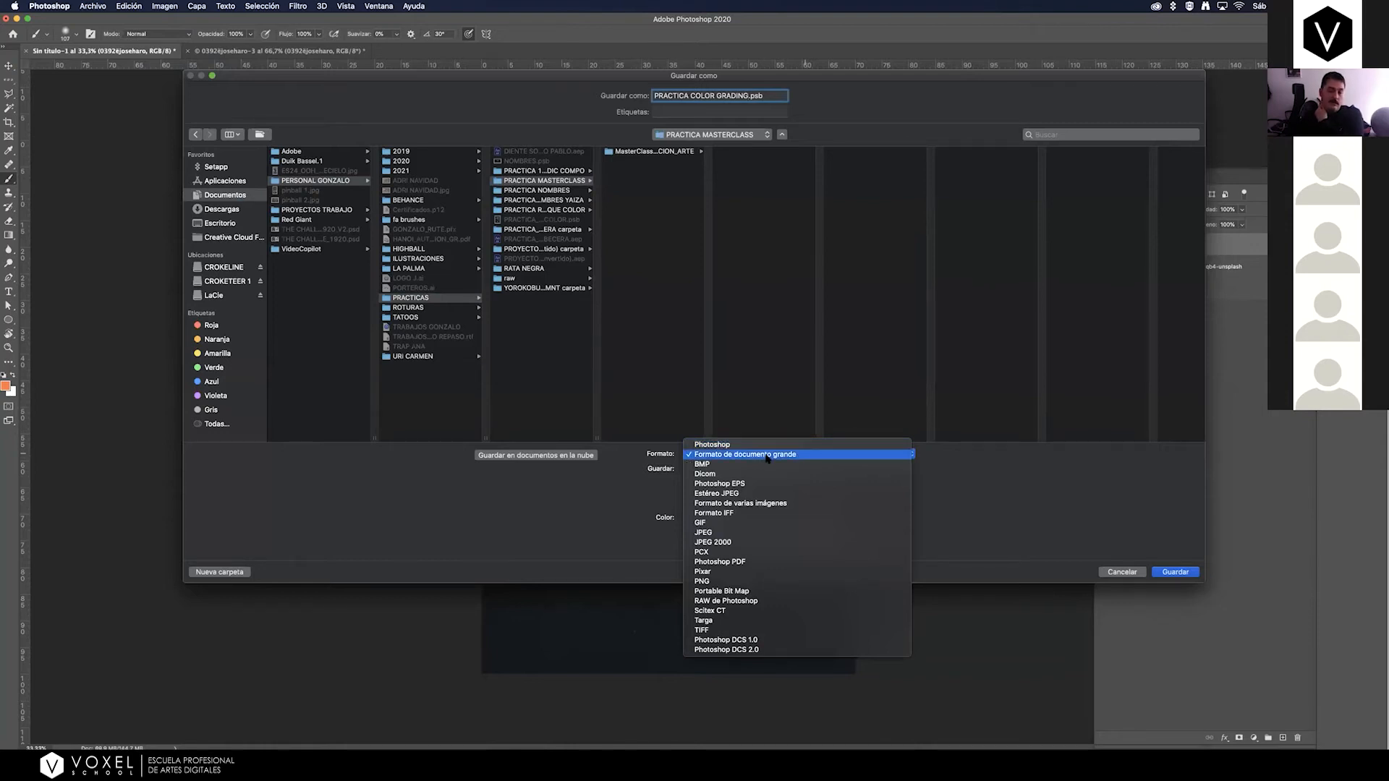
left_click(769, 456)
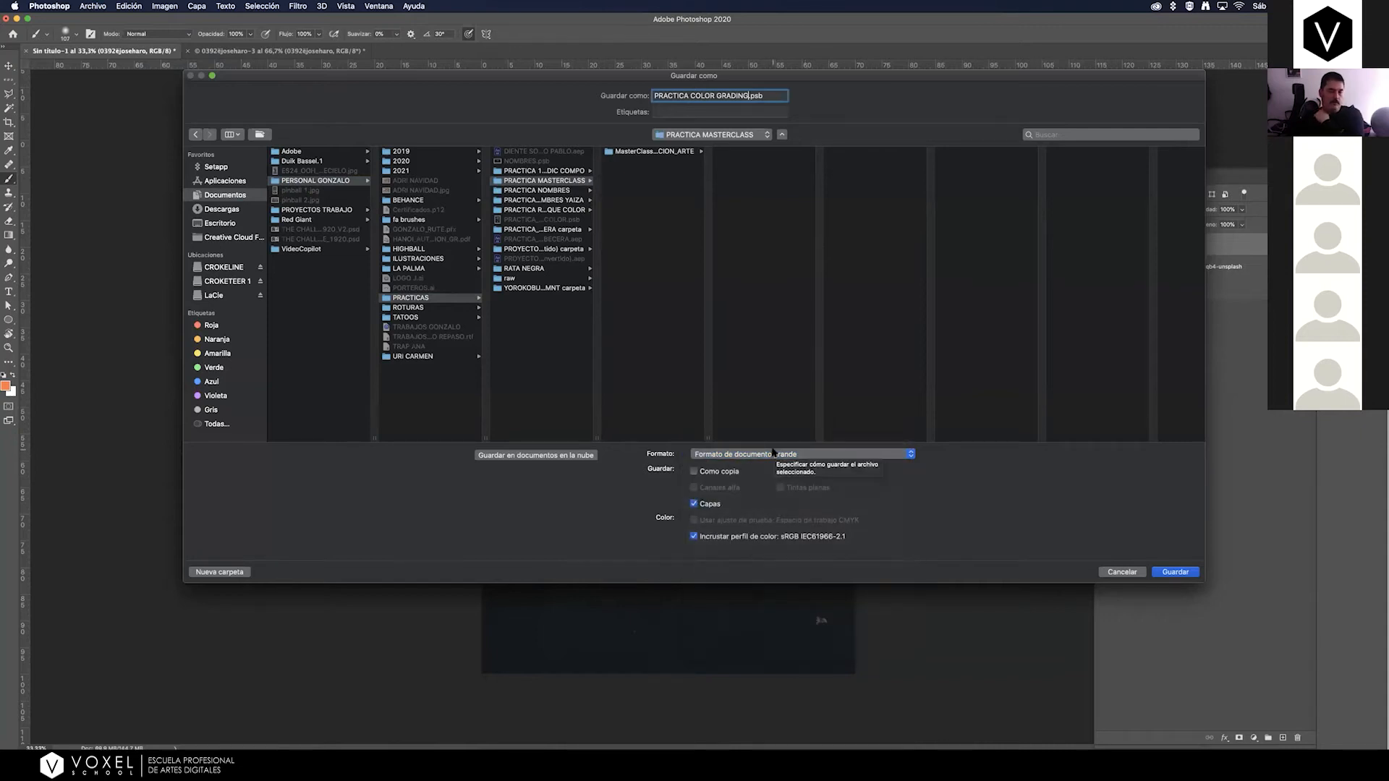
left_click(1174, 572)
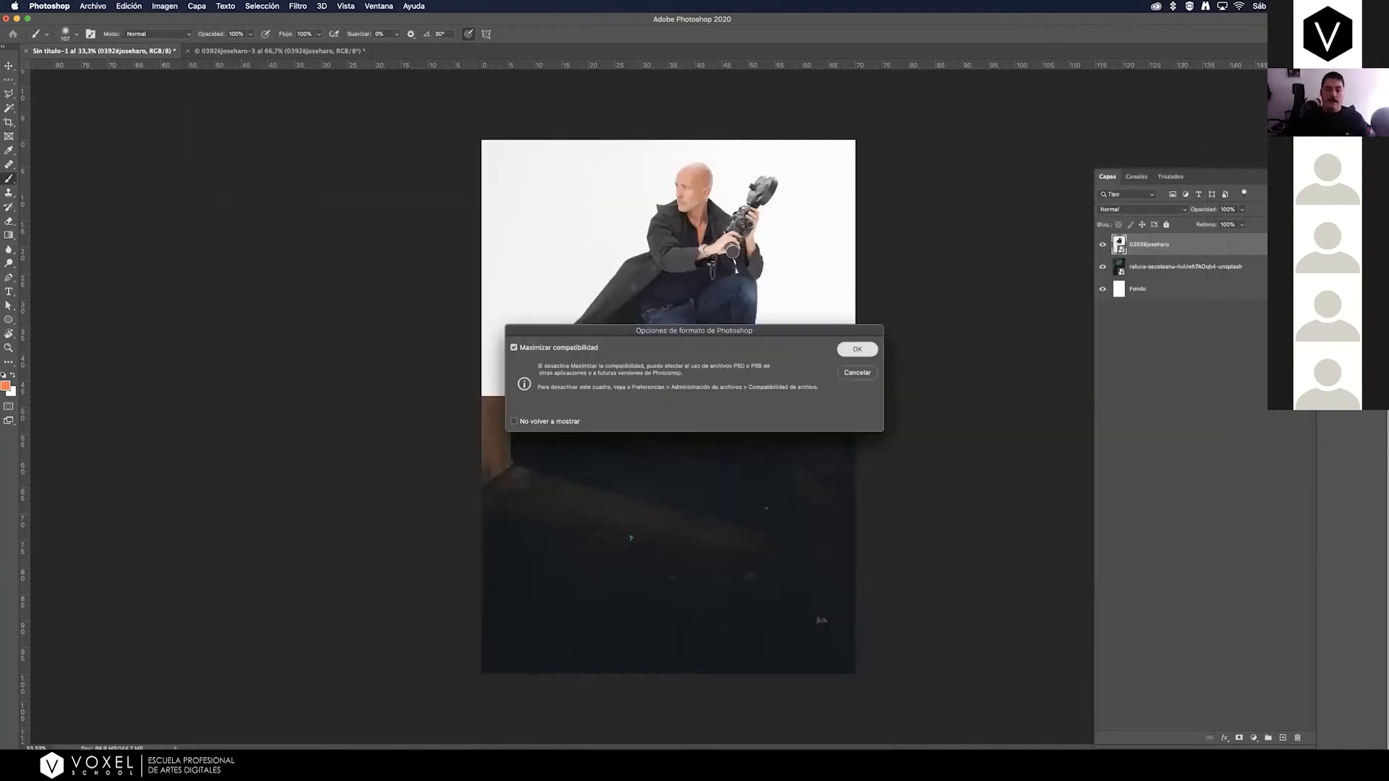
left_click(869, 352)
Move the man's photo to the lower half of the poster, spanning its full width, and check the source NEF file in Finder.
left_click(9, 67)
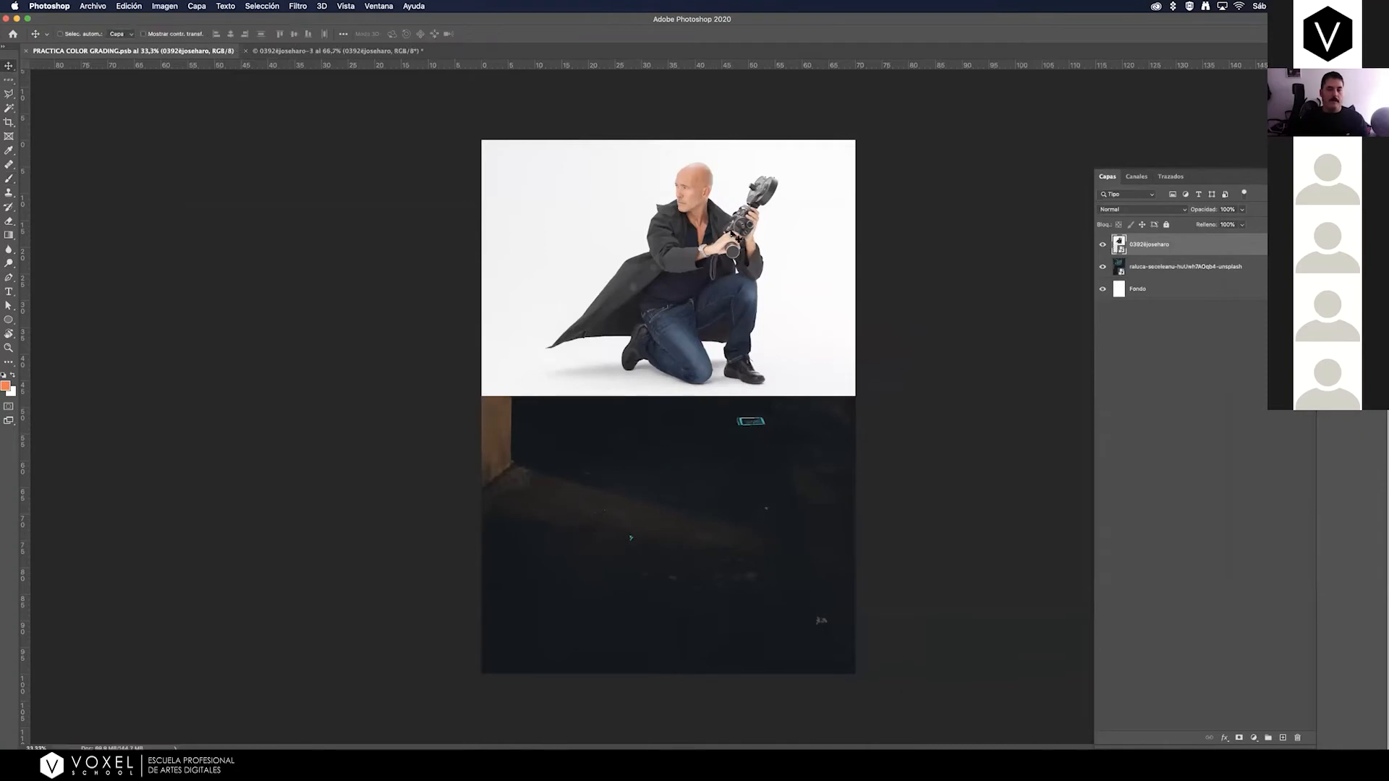
mouse_move(704, 391)
left_mouse_down()
mouse_move(693, 557)
mouse_move(705, 546)
left_mouse_up()
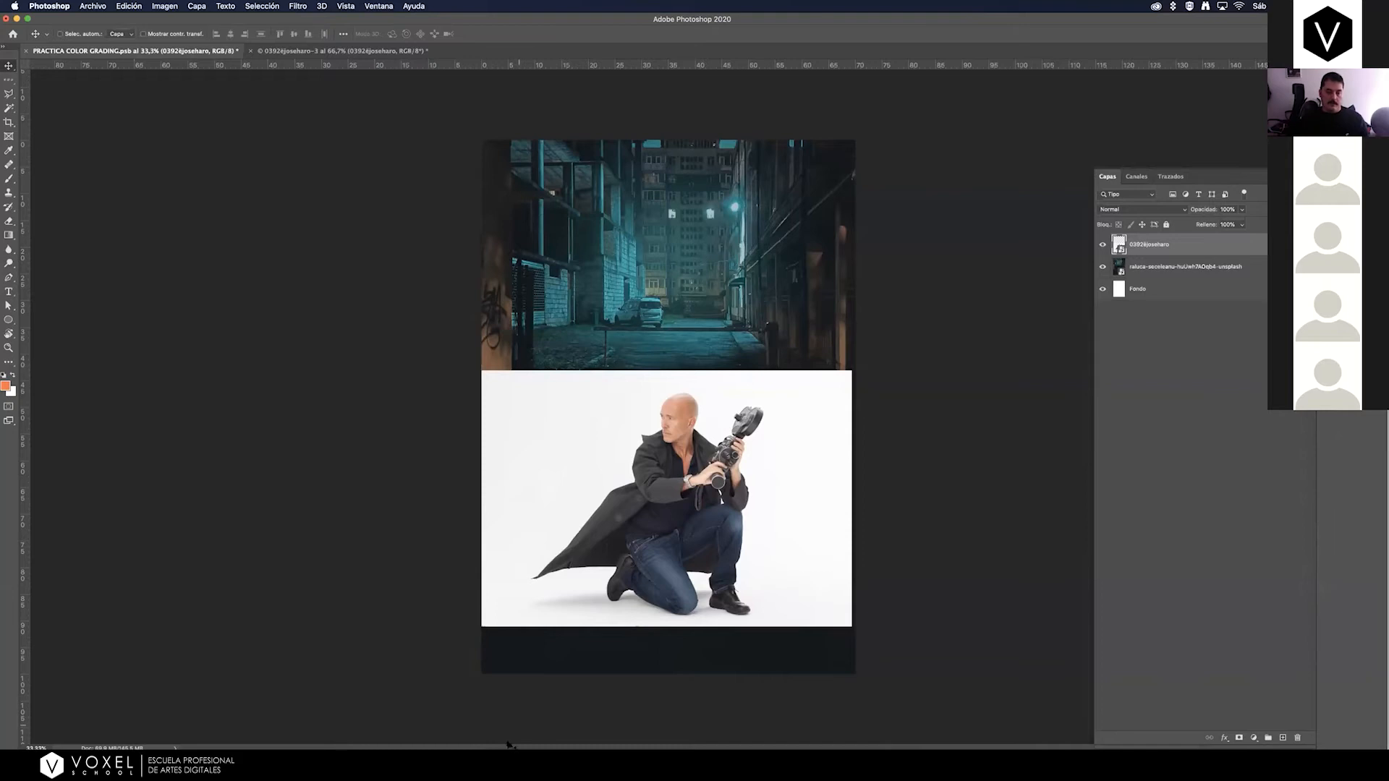
left_click(496, 735)
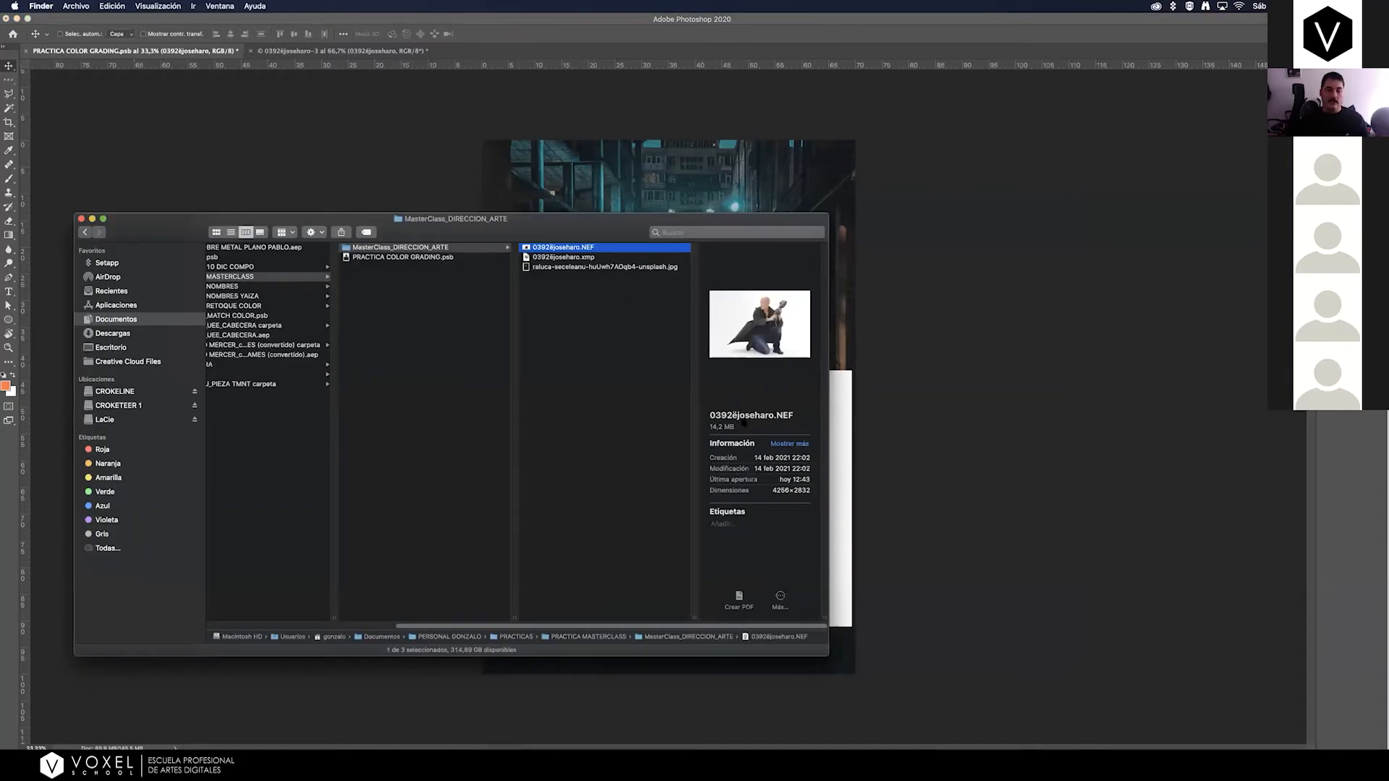
left_click(897, 323)
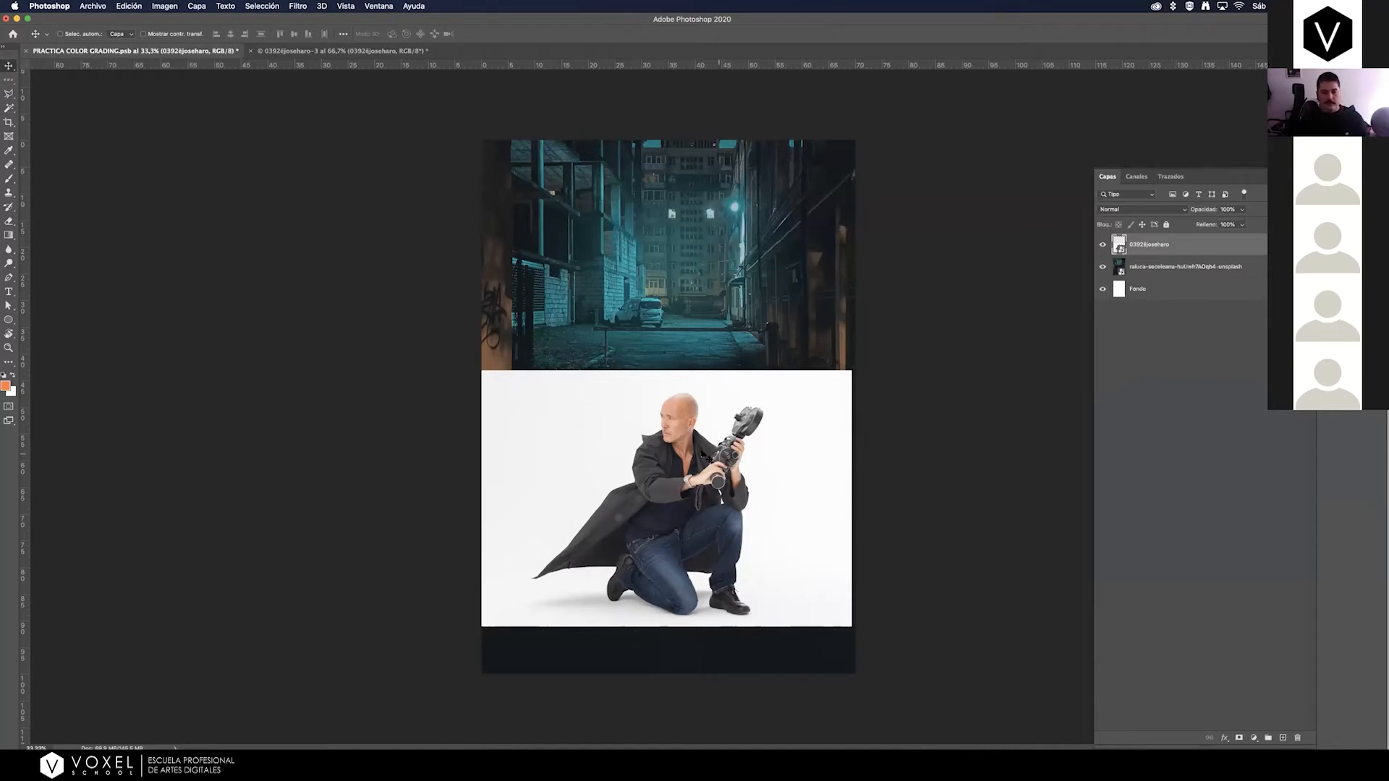
mouse_move(696, 484)
left_mouse_down()
mouse_move(697, 548)
mouse_move(694, 412)
mouse_move(706, 479)
left_mouse_up()
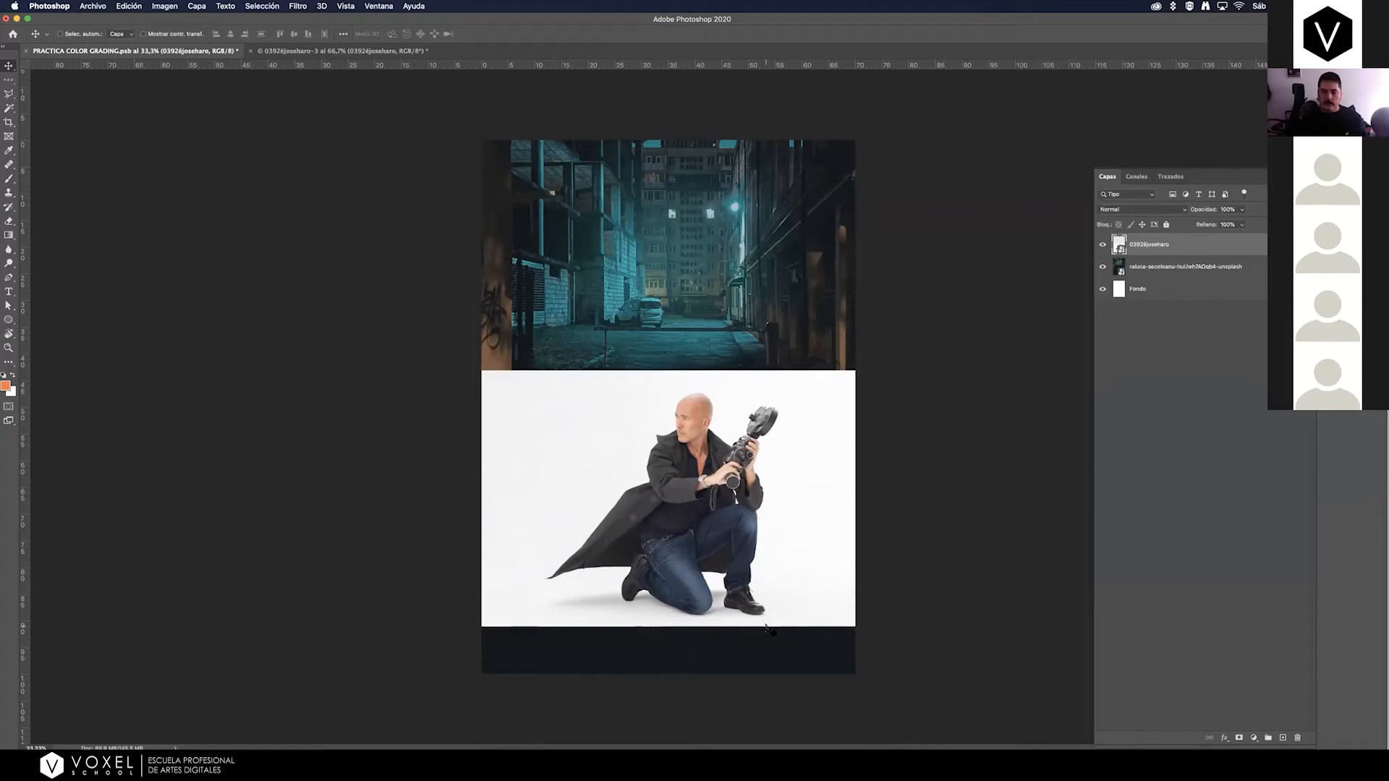
left_click_drag(694, 521, 682, 518)
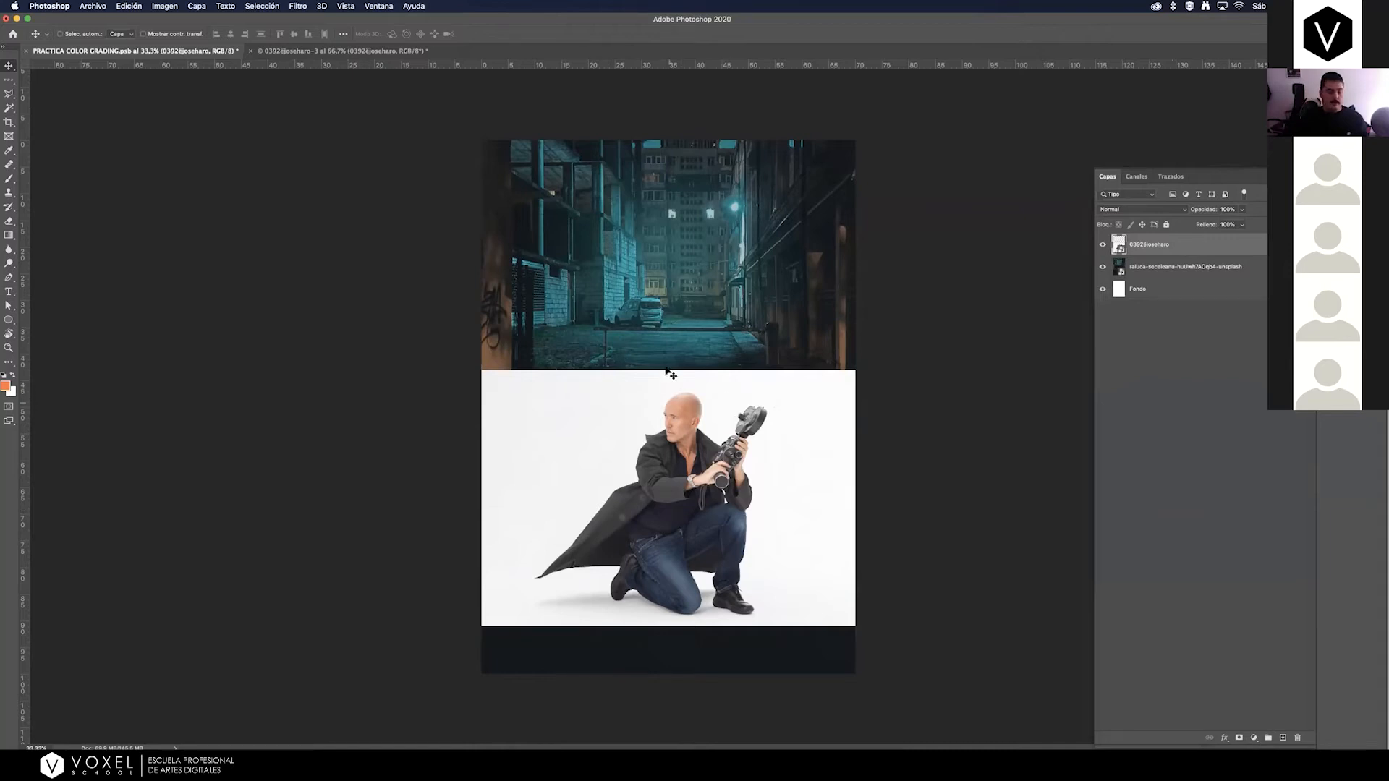
Select the kneeling man in the photo layer automatically with the Magic Wand's Select Subject option.
key("z")
left_click(715, 486)
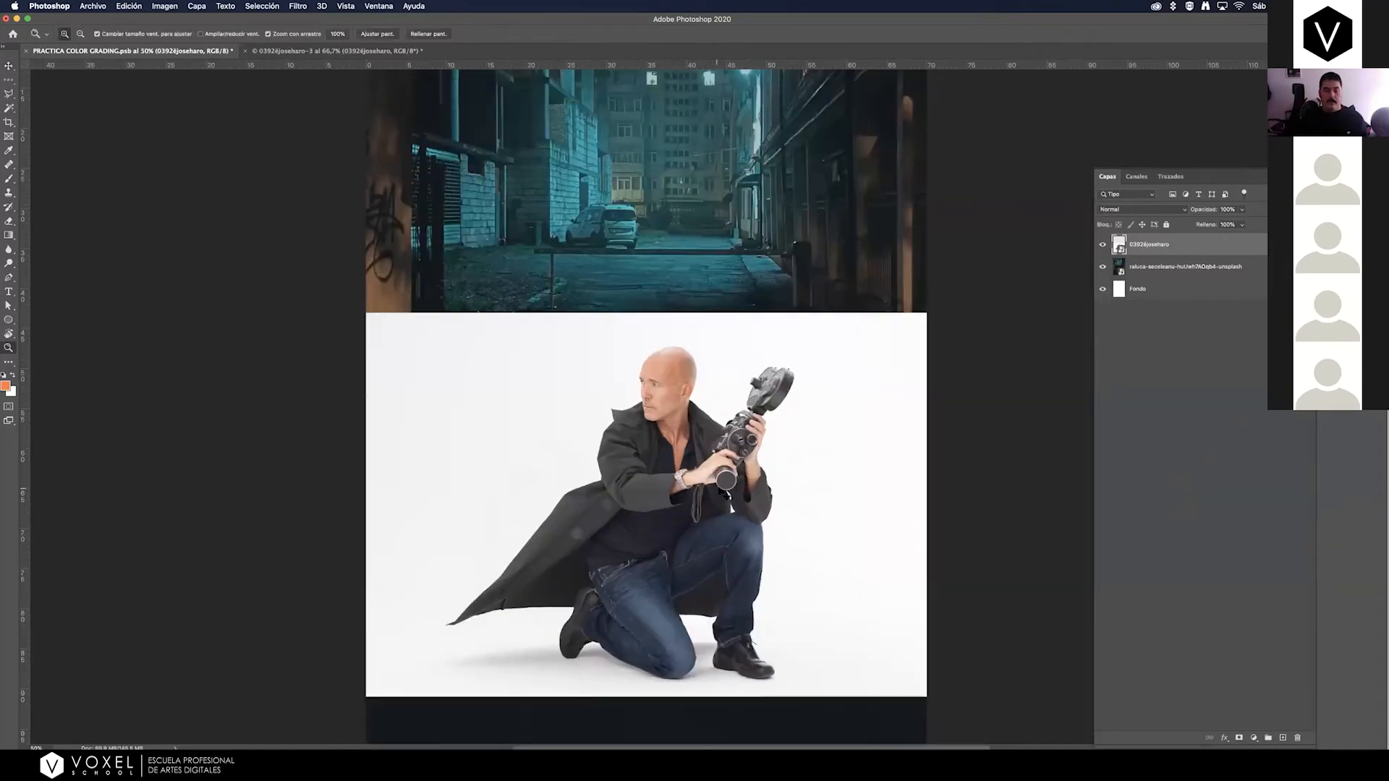
left_click(719, 489)
key("v")
scroll(726, 414, "down", 2)
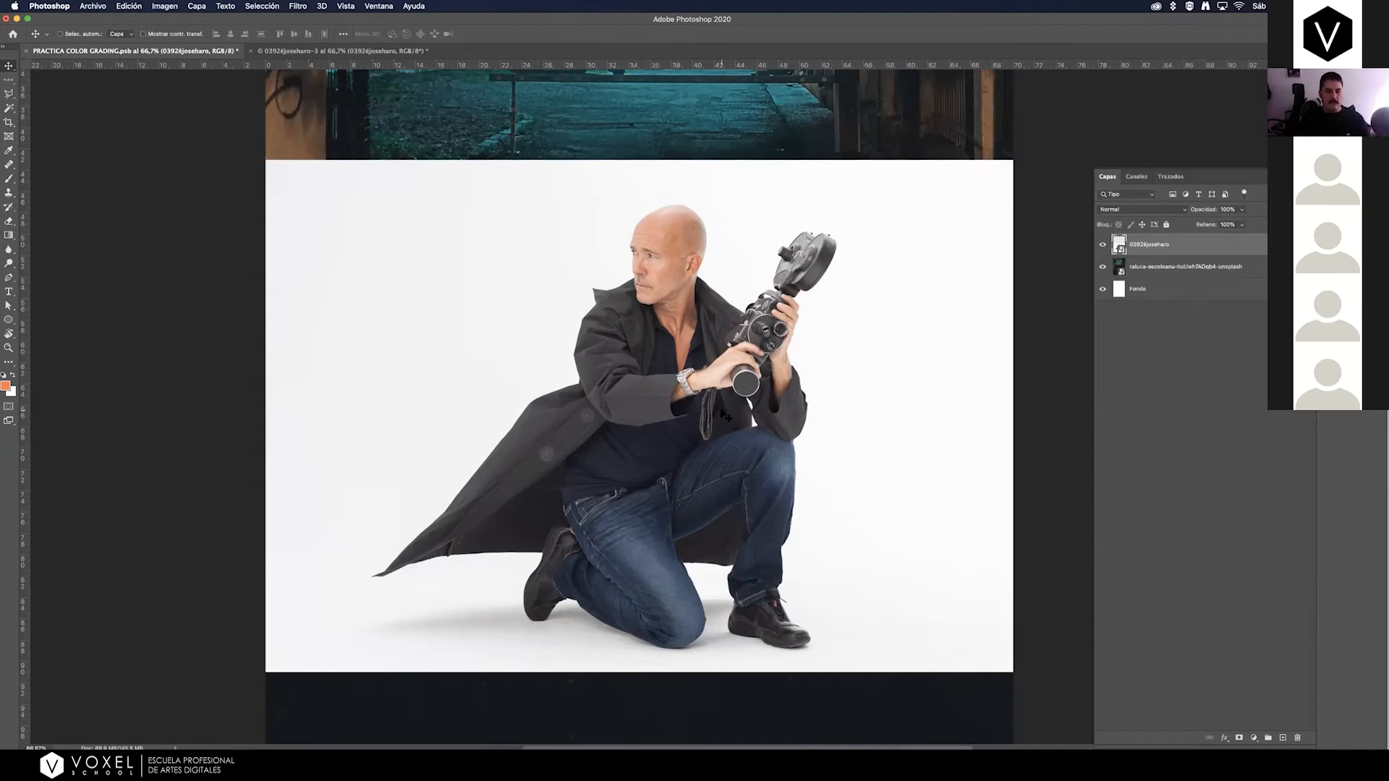
left_click(9, 108)
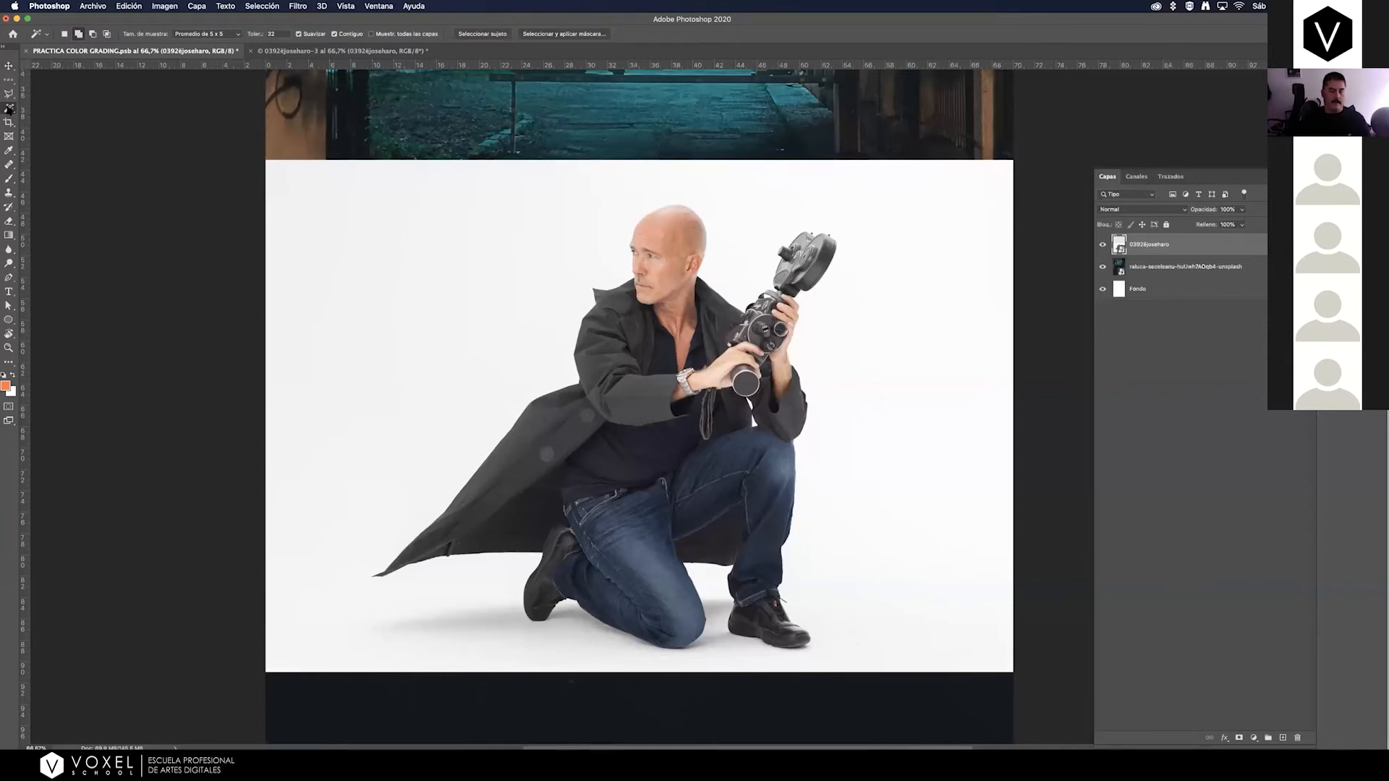
left_click(482, 34)
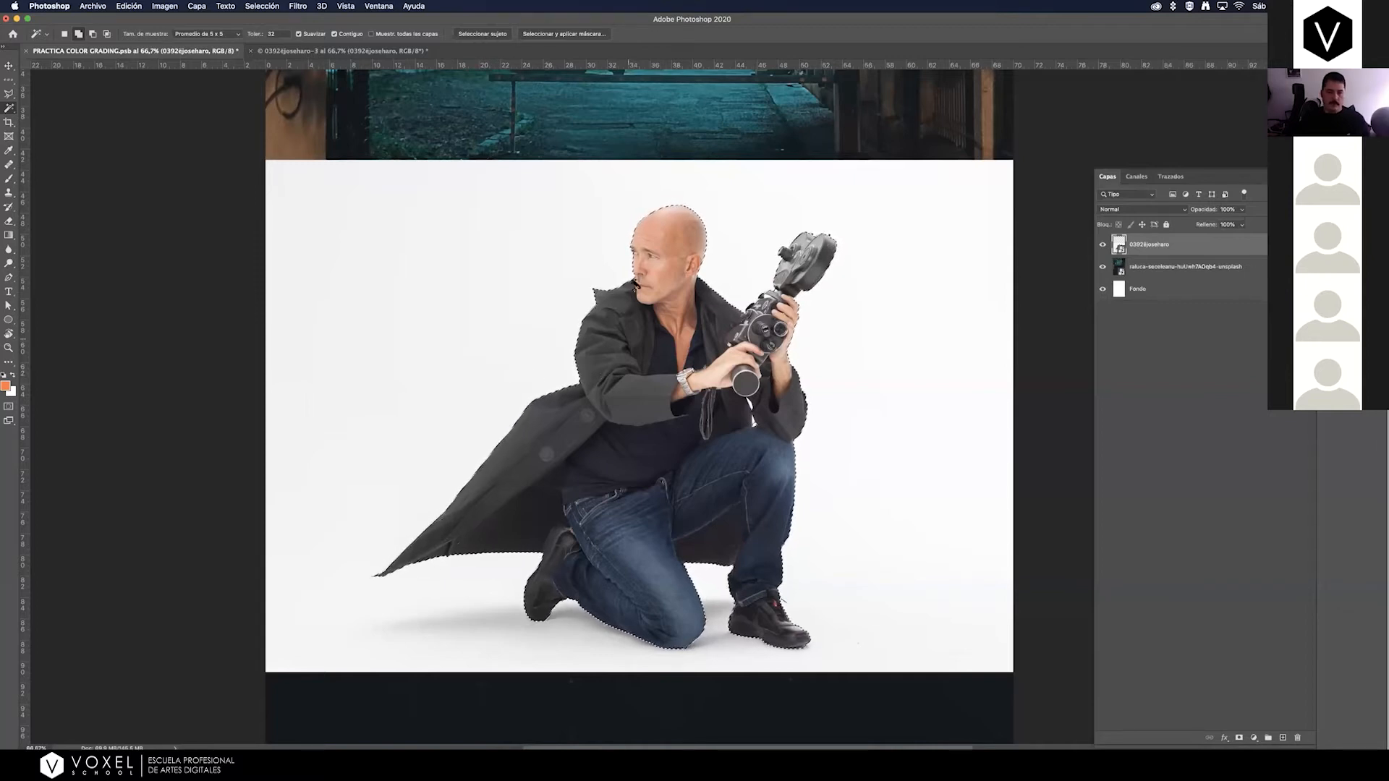
Inspect the selection's edge around the coat collar, the face, the film camera and the gap beside the bent arm.
key("z")
left_click_drag(657, 230, 771, 196)
left_click_drag(647, 428, 632, 165)
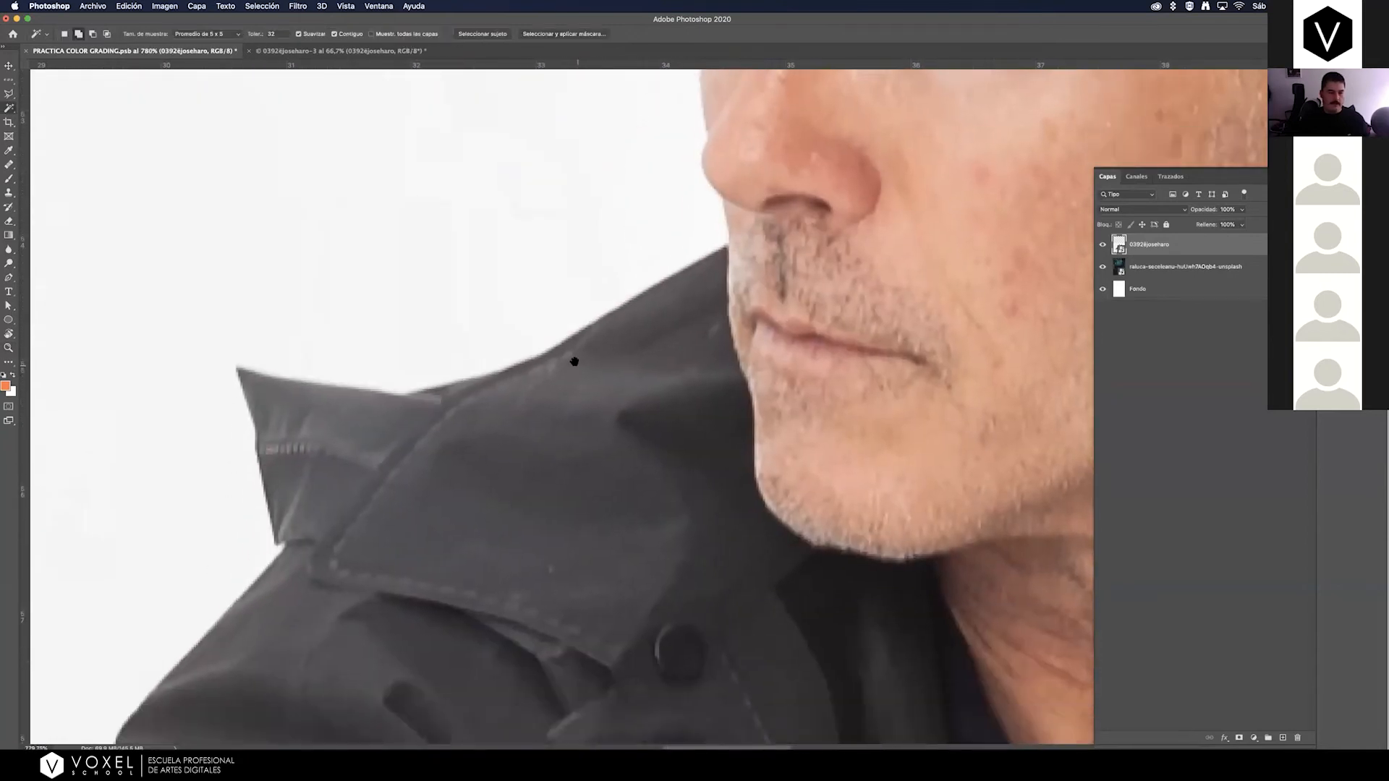
key("super+minus")
key("super+minus")
key("super+minus")
key("super+minus")
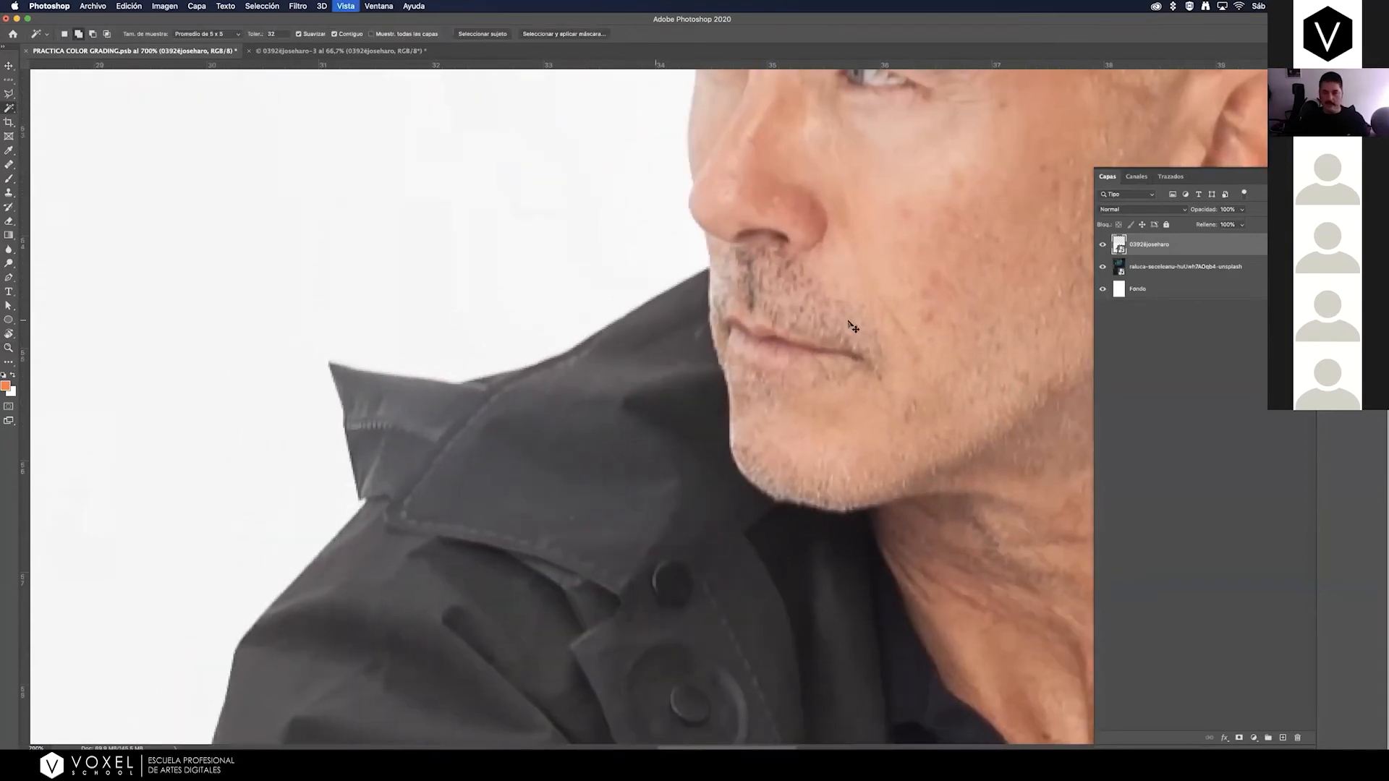
left_click_drag(977, 327, 538, 347)
scroll(755, 319, "right", 6)
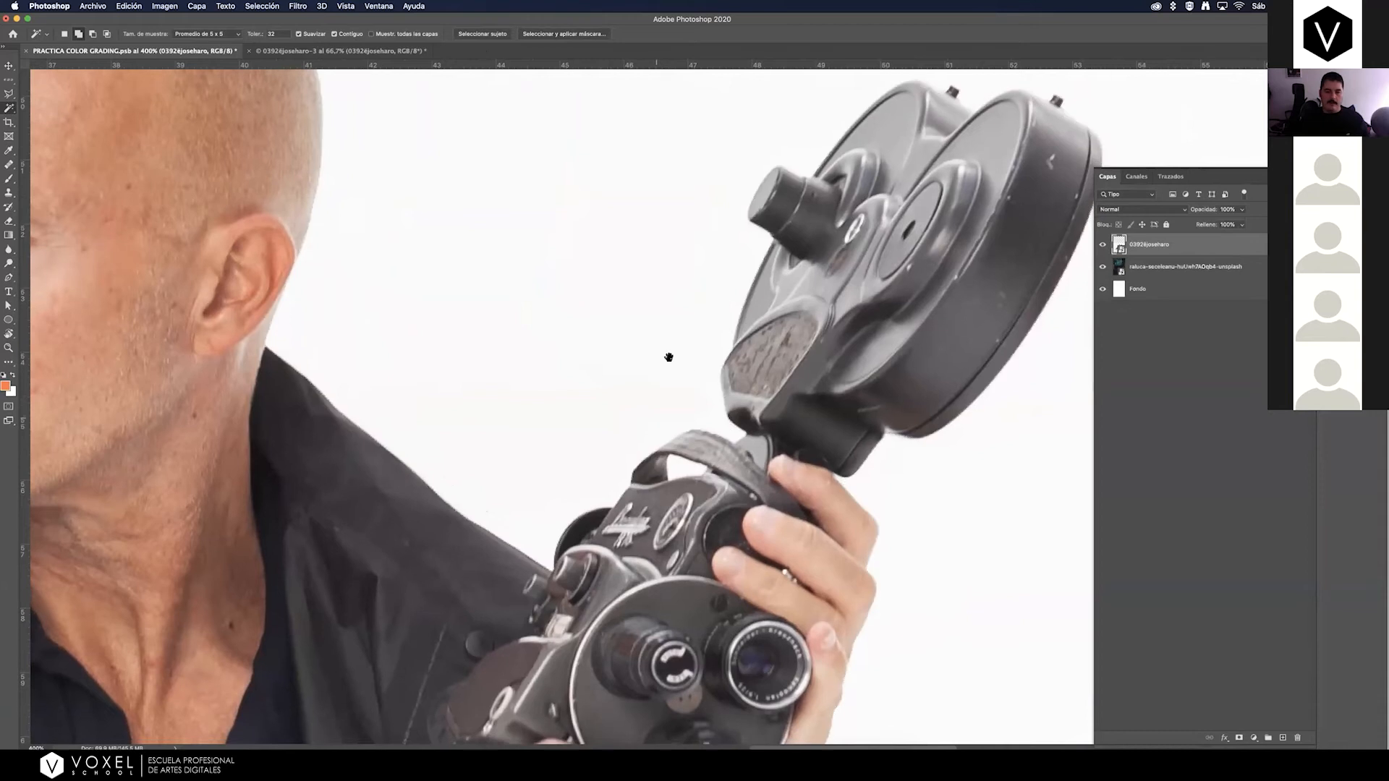
scroll(669, 359, "down", 10)
scroll(684, 262, "down", 5)
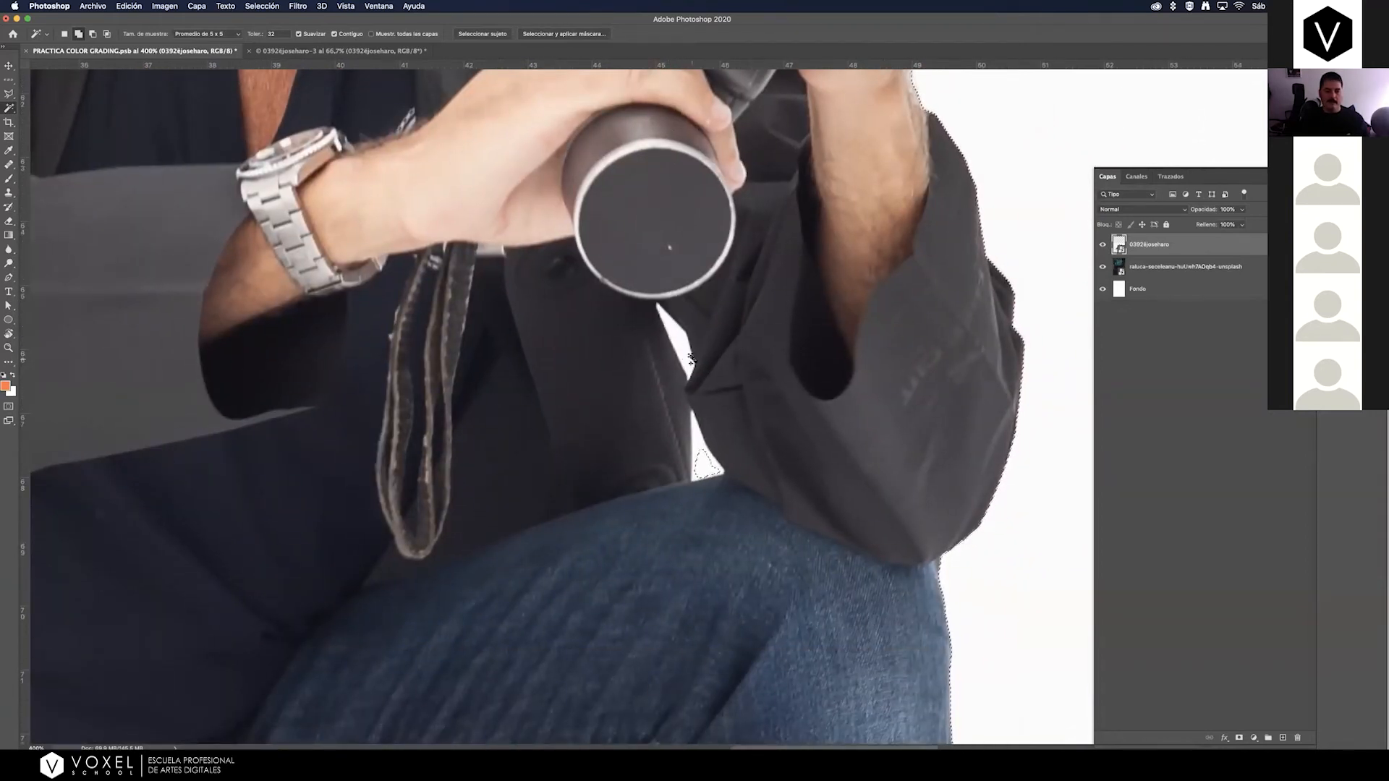
scroll(668, 321, "down", 3)
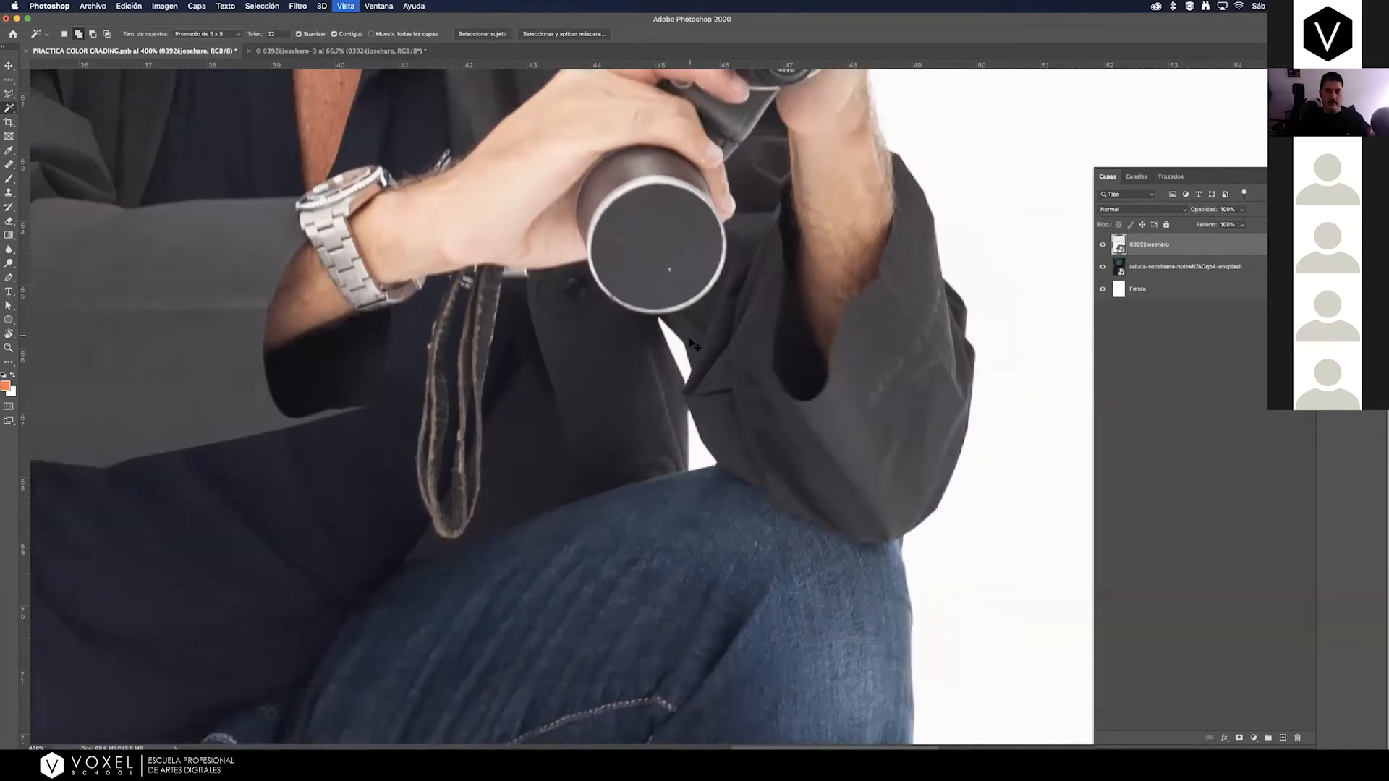
scroll(696, 350, "down", 4)
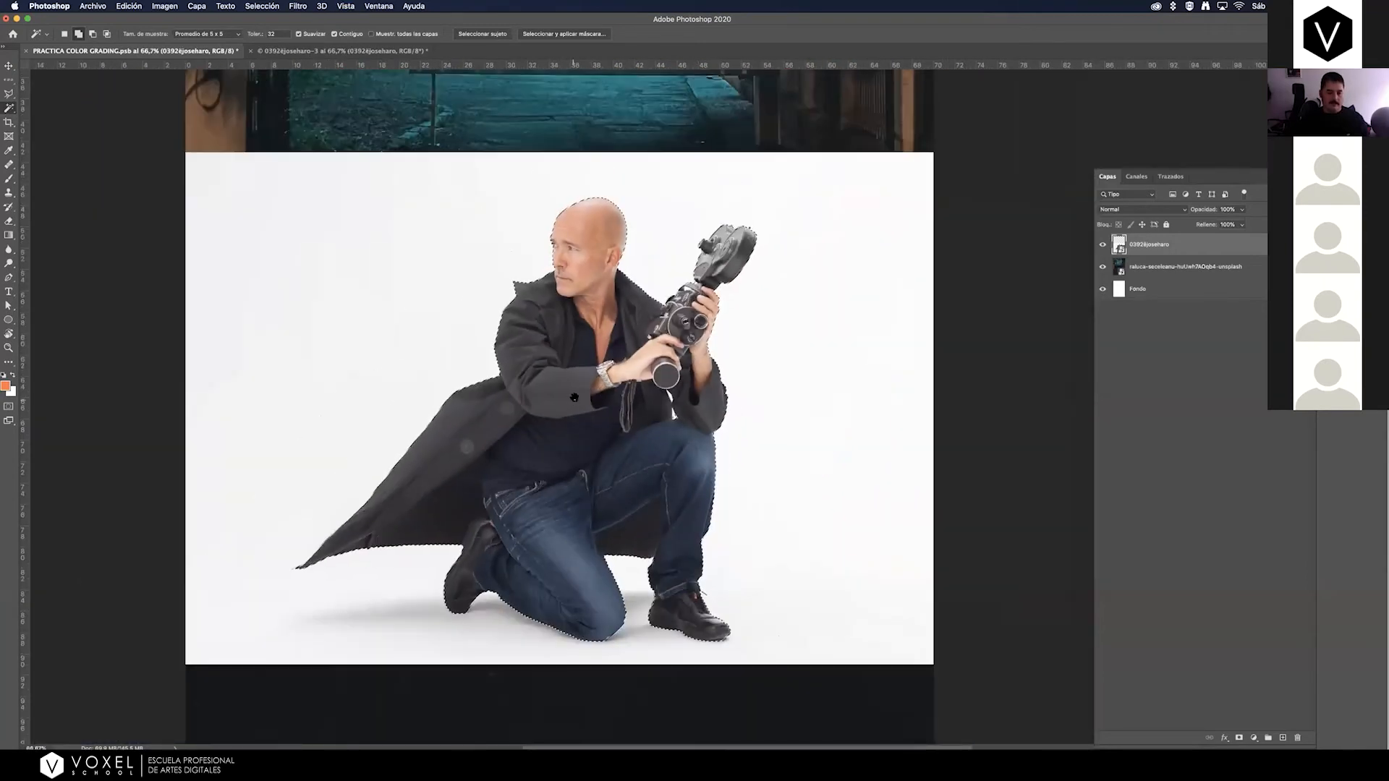
left_click_drag(573, 397, 605, 427)
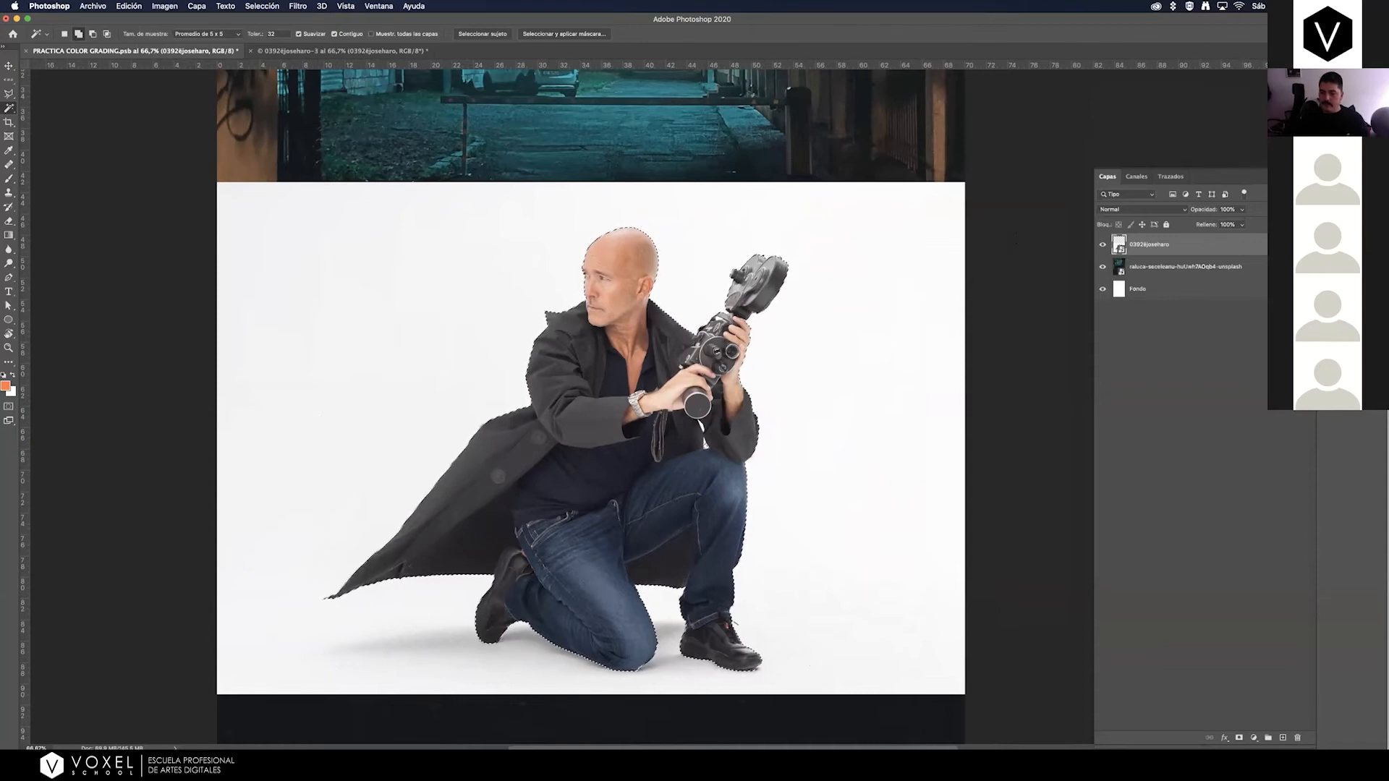
Try masking the man's layer from the selection, and undo both the mask and the selection.
left_click(1239, 738)
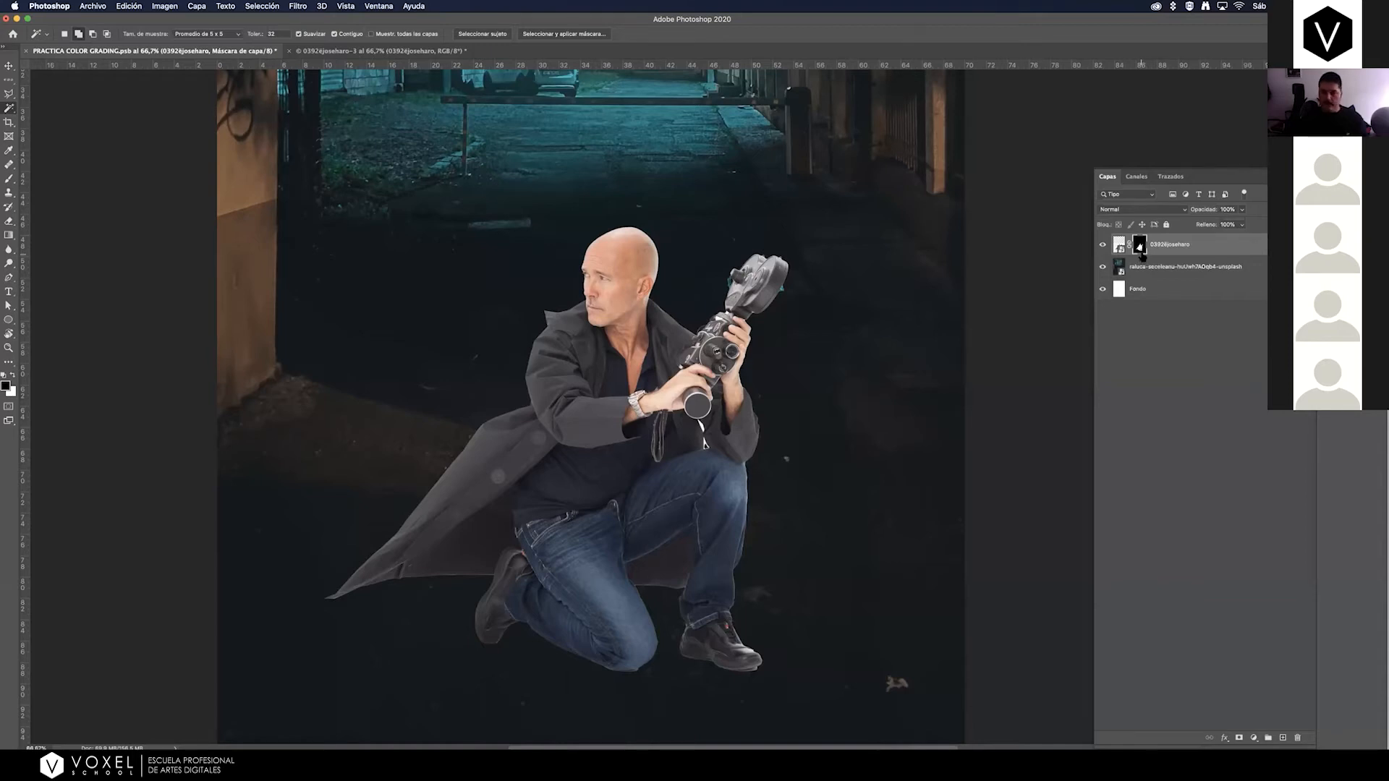
key("super+z")
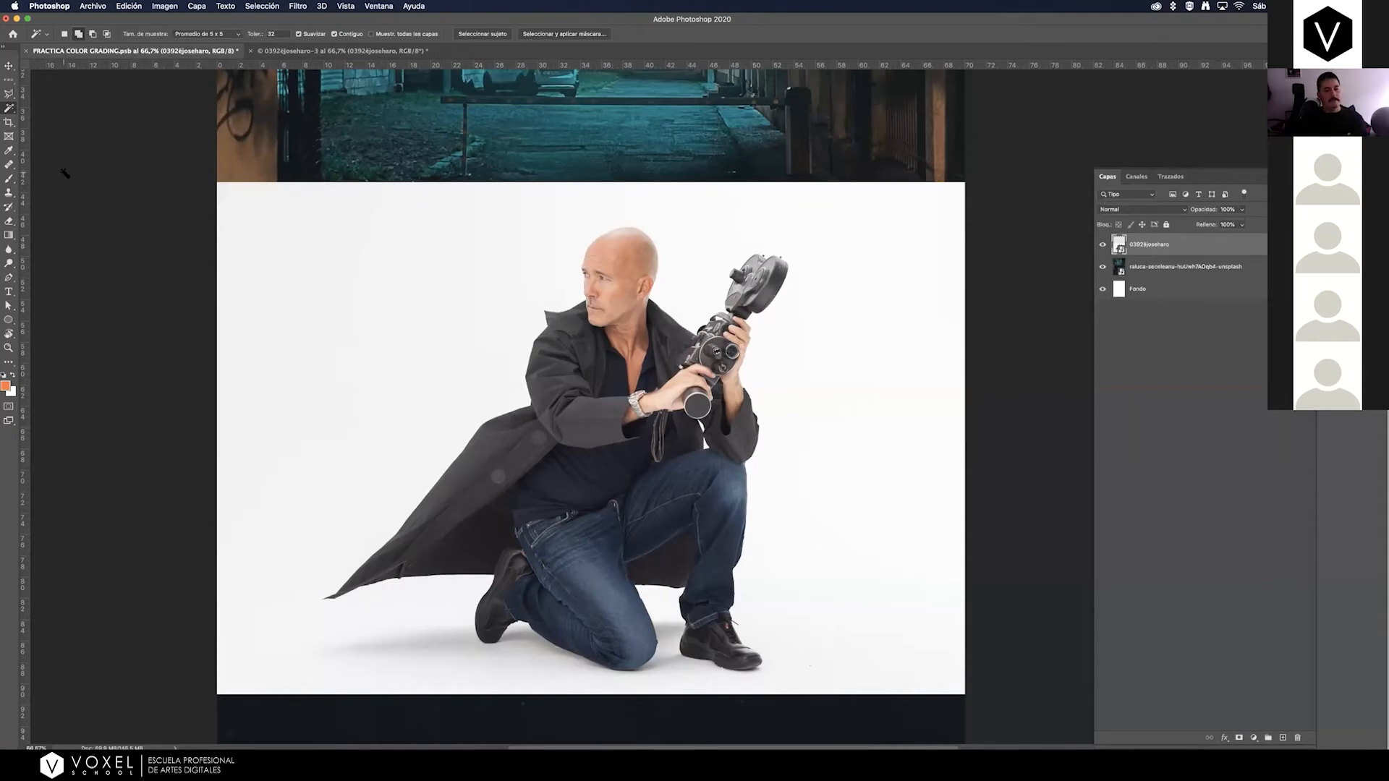
left_click(1103, 245)
left_click(1103, 245)
left_click(1103, 245)
Select the subject automatically with the Magic Wand, add a layer mask from the selection to the man's layer, and inspect the mask alone.
left_click(10, 108)
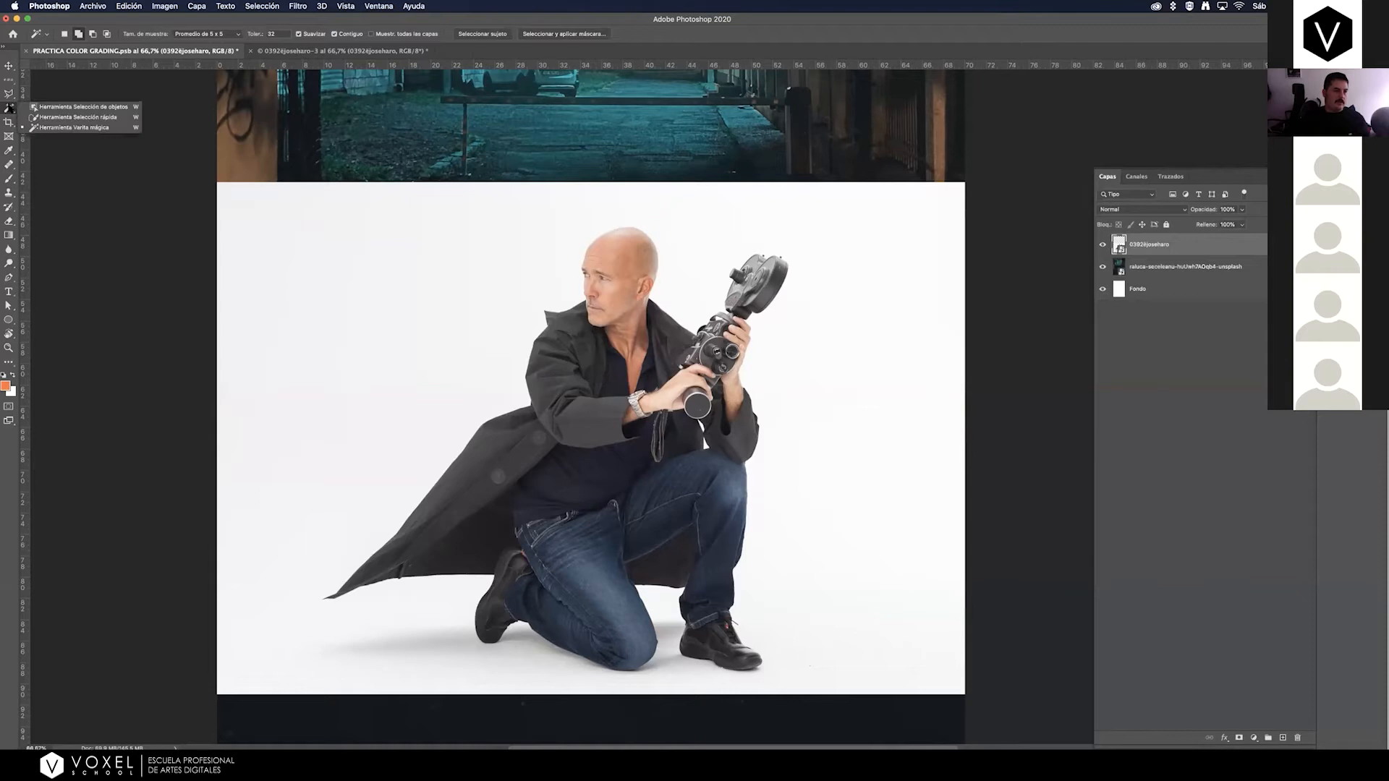
left_click(48, 128)
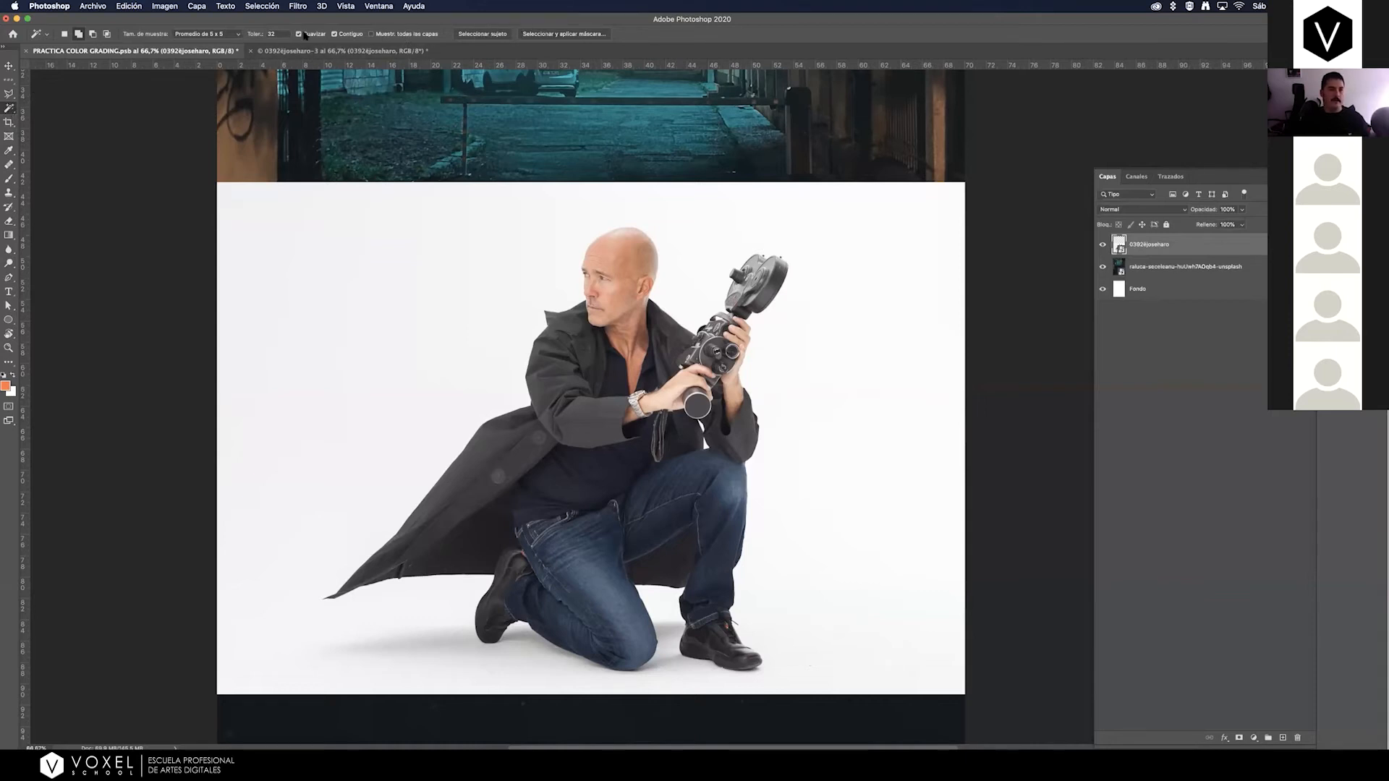
left_click(491, 34)
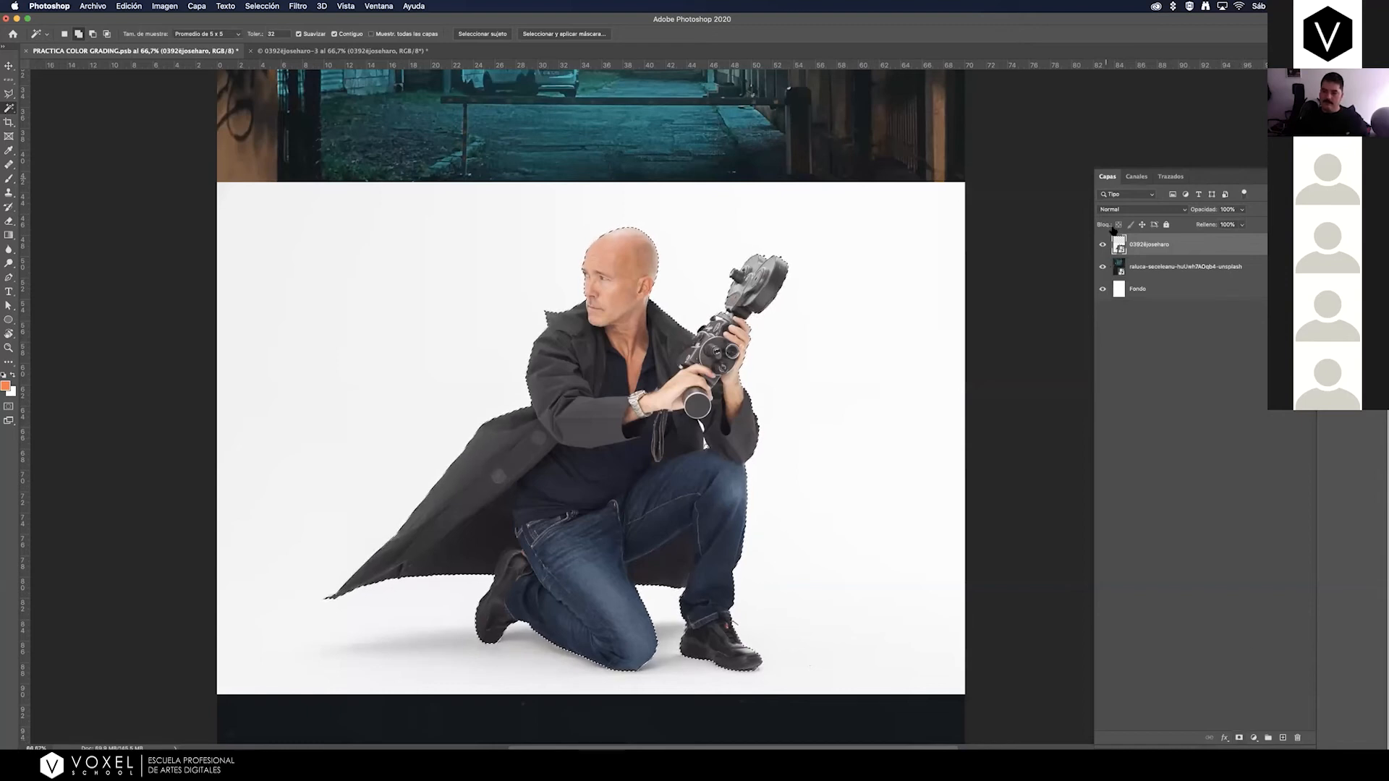
left_click(1239, 738)
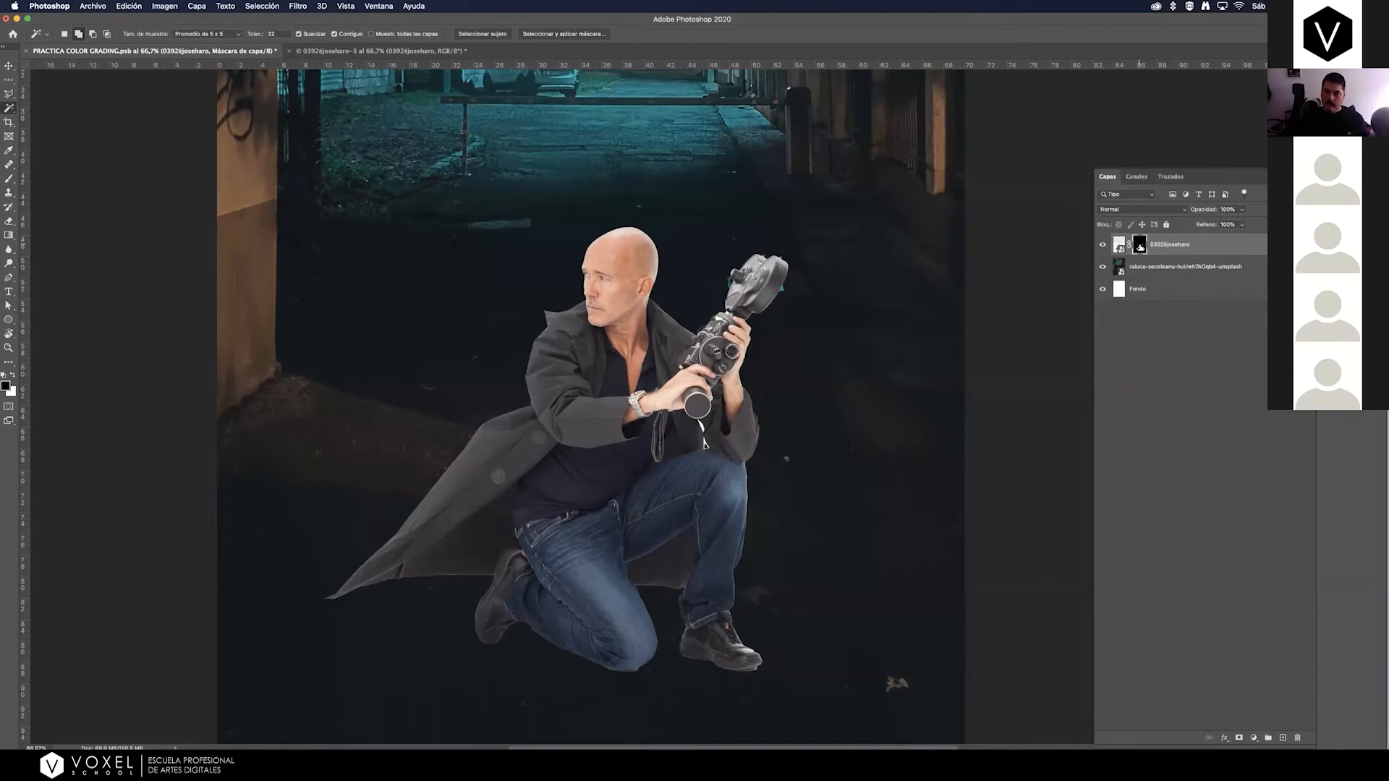
left_click(1140, 247, "alt")
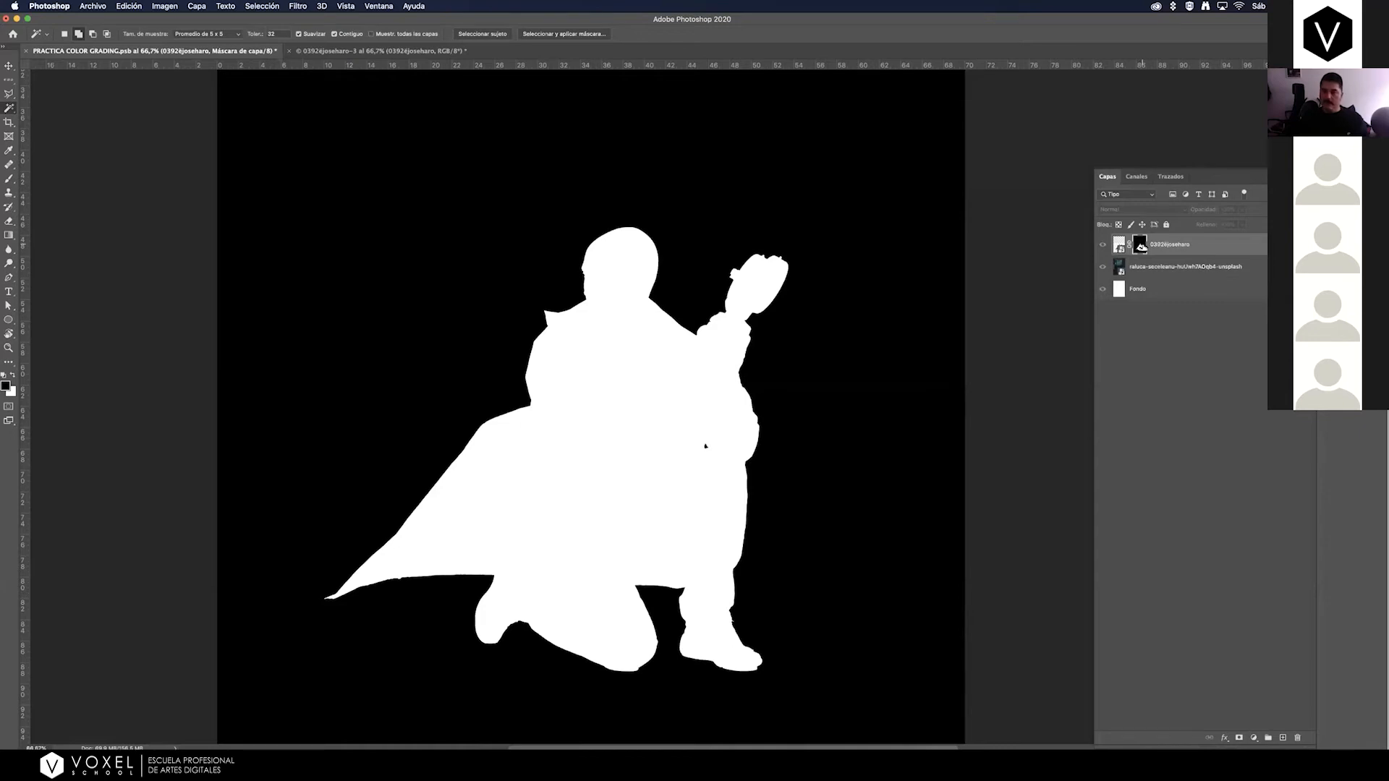
left_click(1141, 246, "alt")
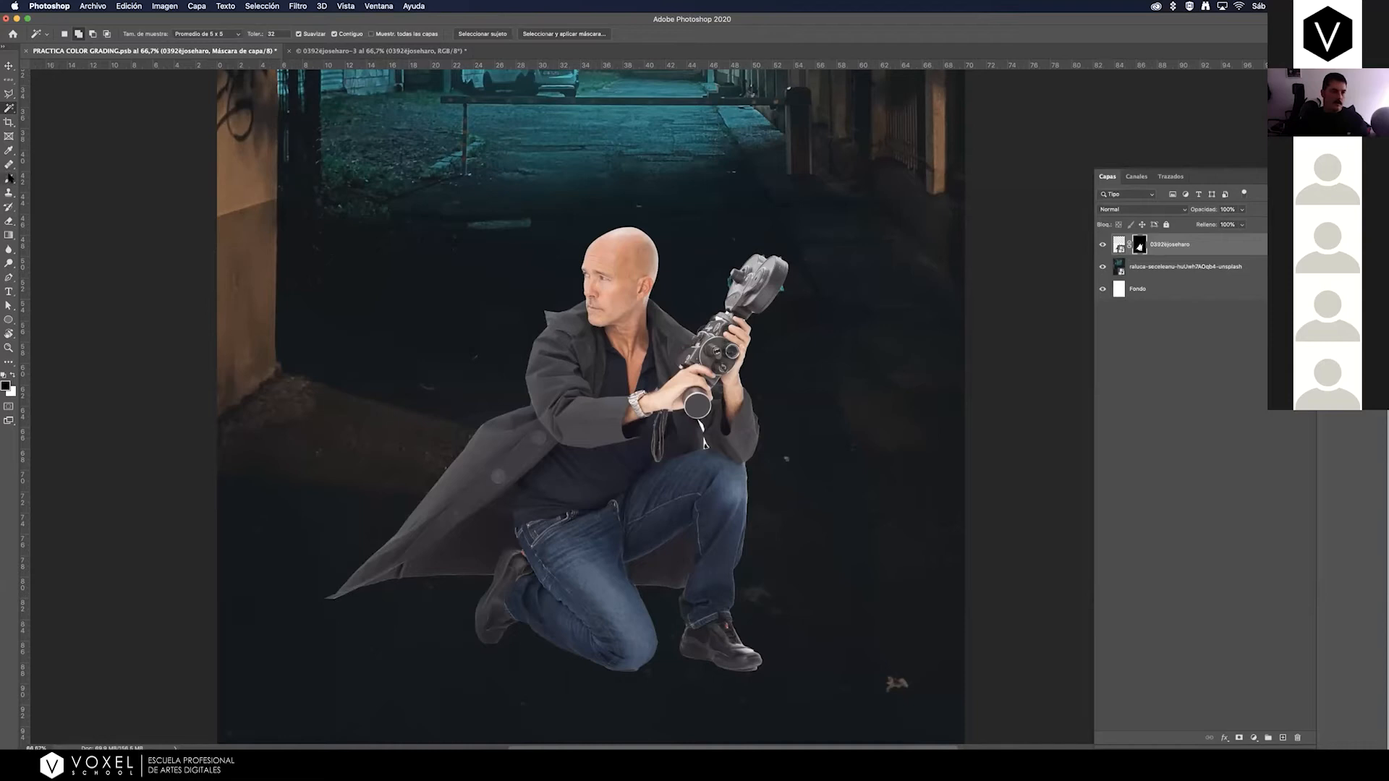
Try hiding the upper part of the man's head by brushing black on his layer mask.
left_click(9, 179)
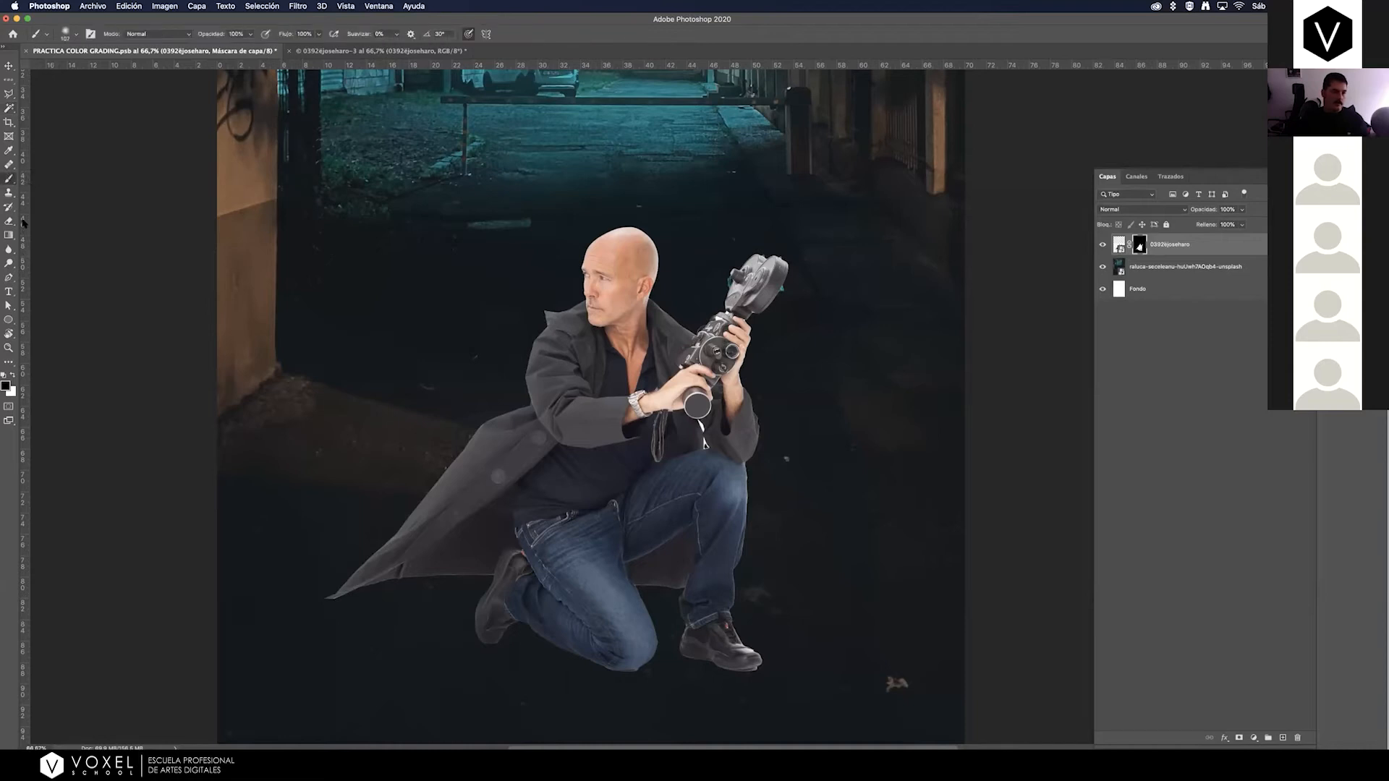
left_click(8, 385)
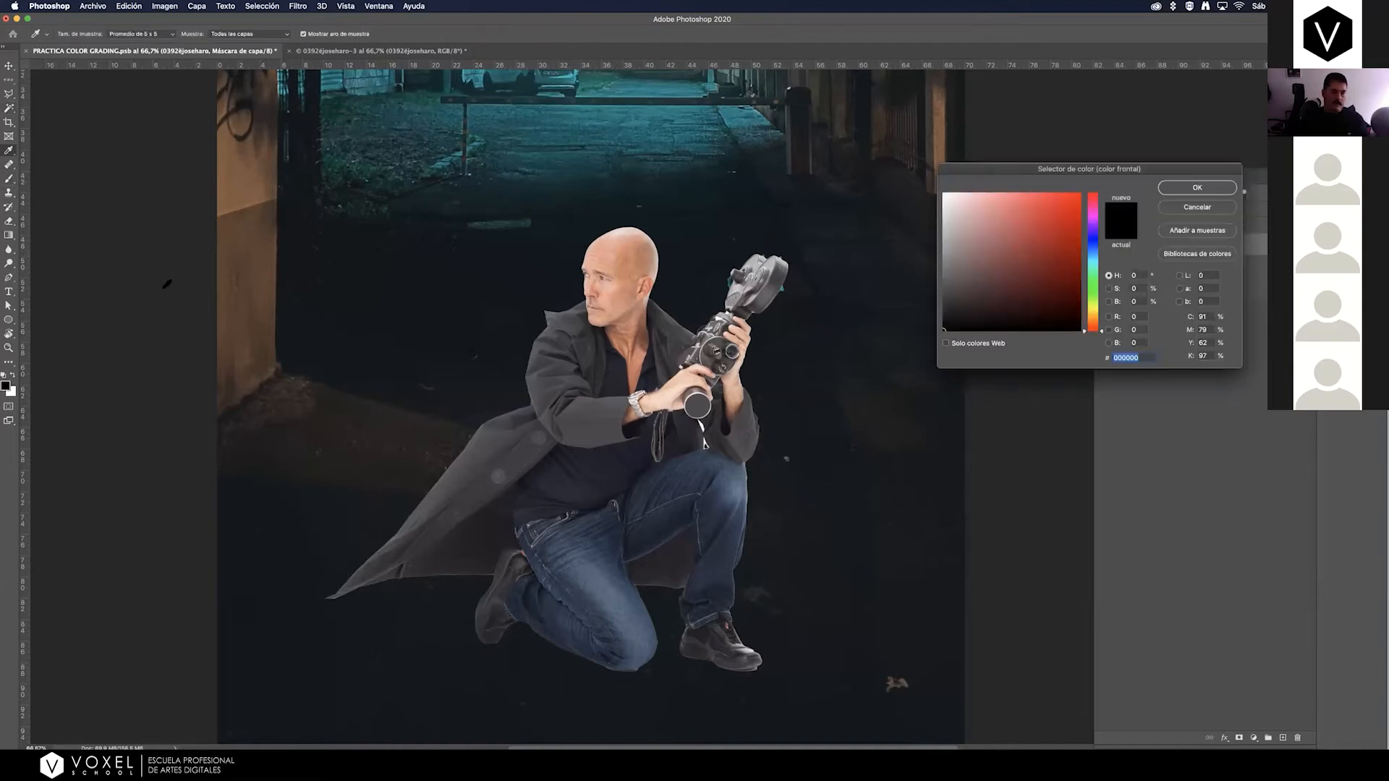
left_click(1188, 189)
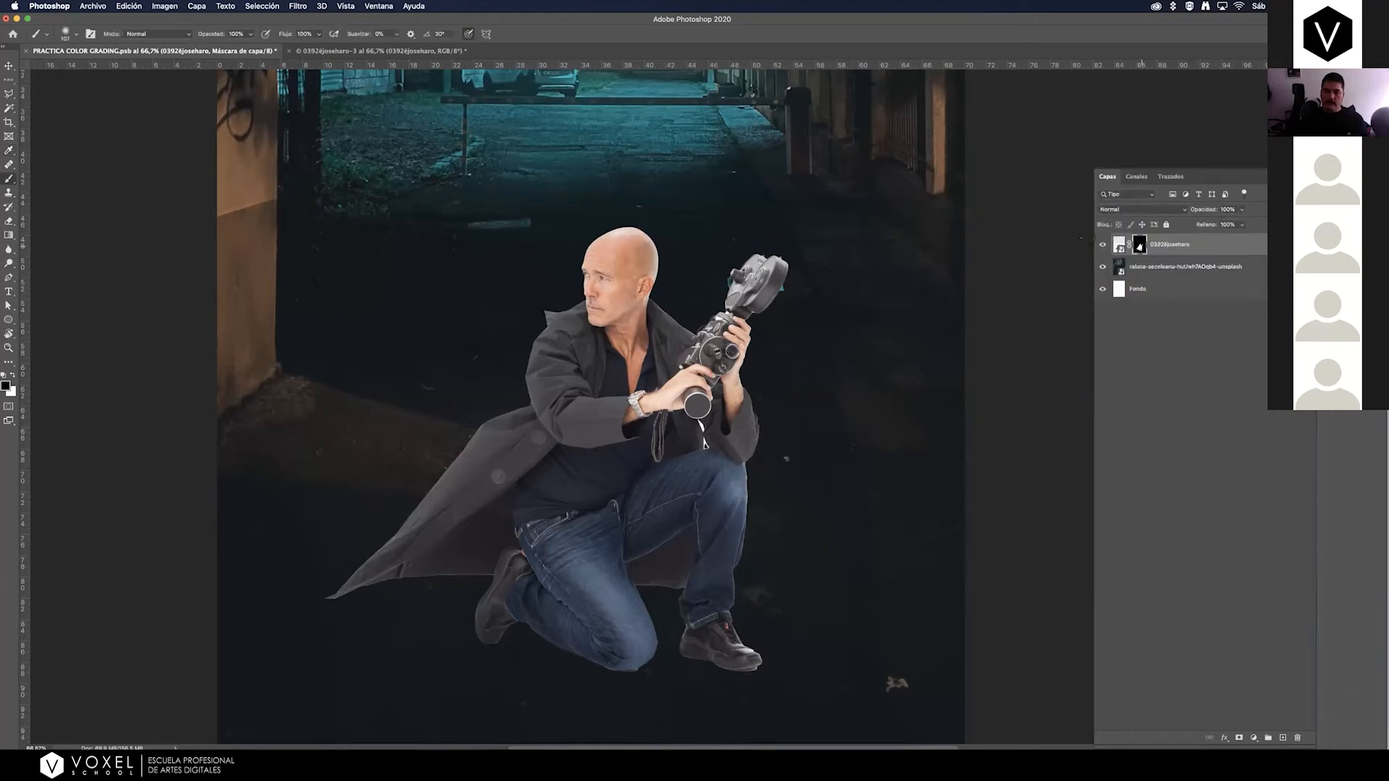
mouse_move(585, 246)
left_mouse_down()
mouse_move(648, 230)
mouse_move(604, 247)
mouse_move(634, 238)
left_mouse_up()
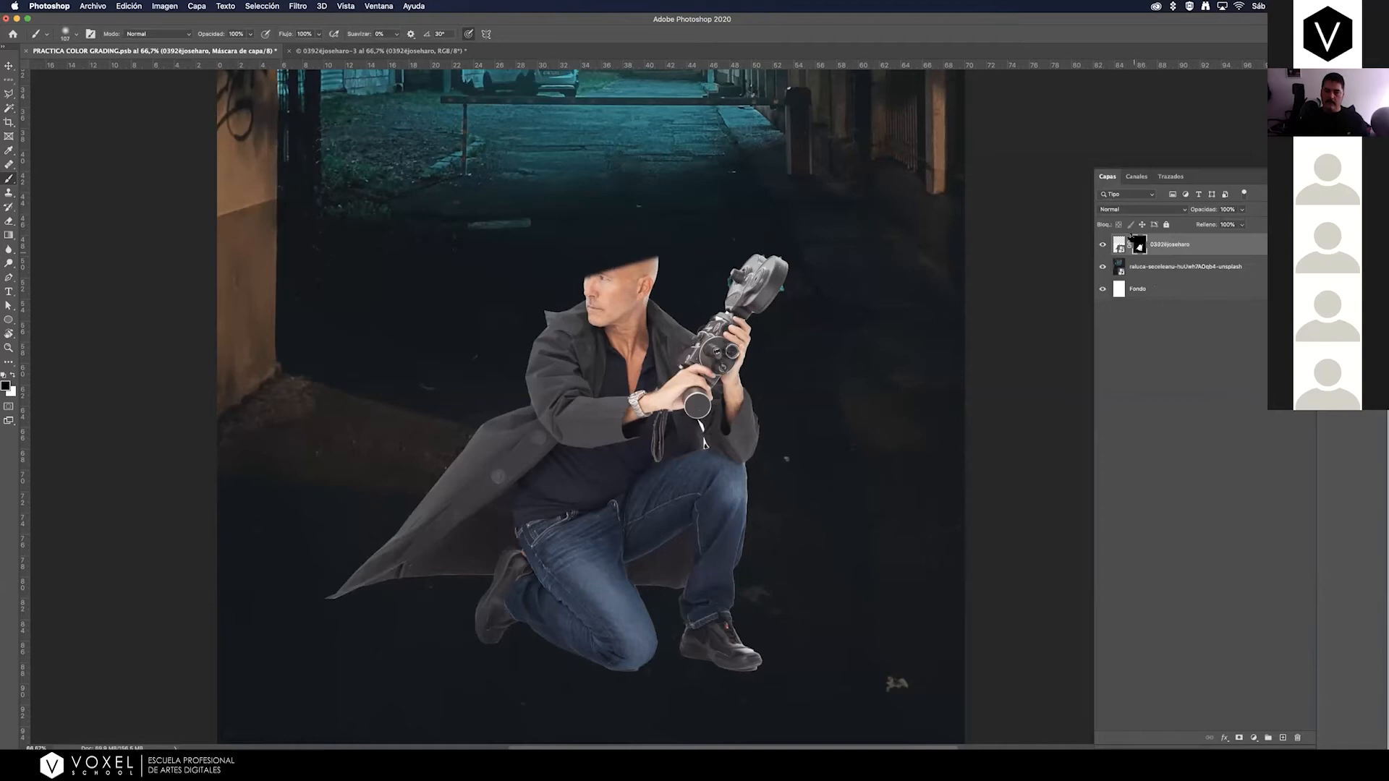
left_click(1121, 246)
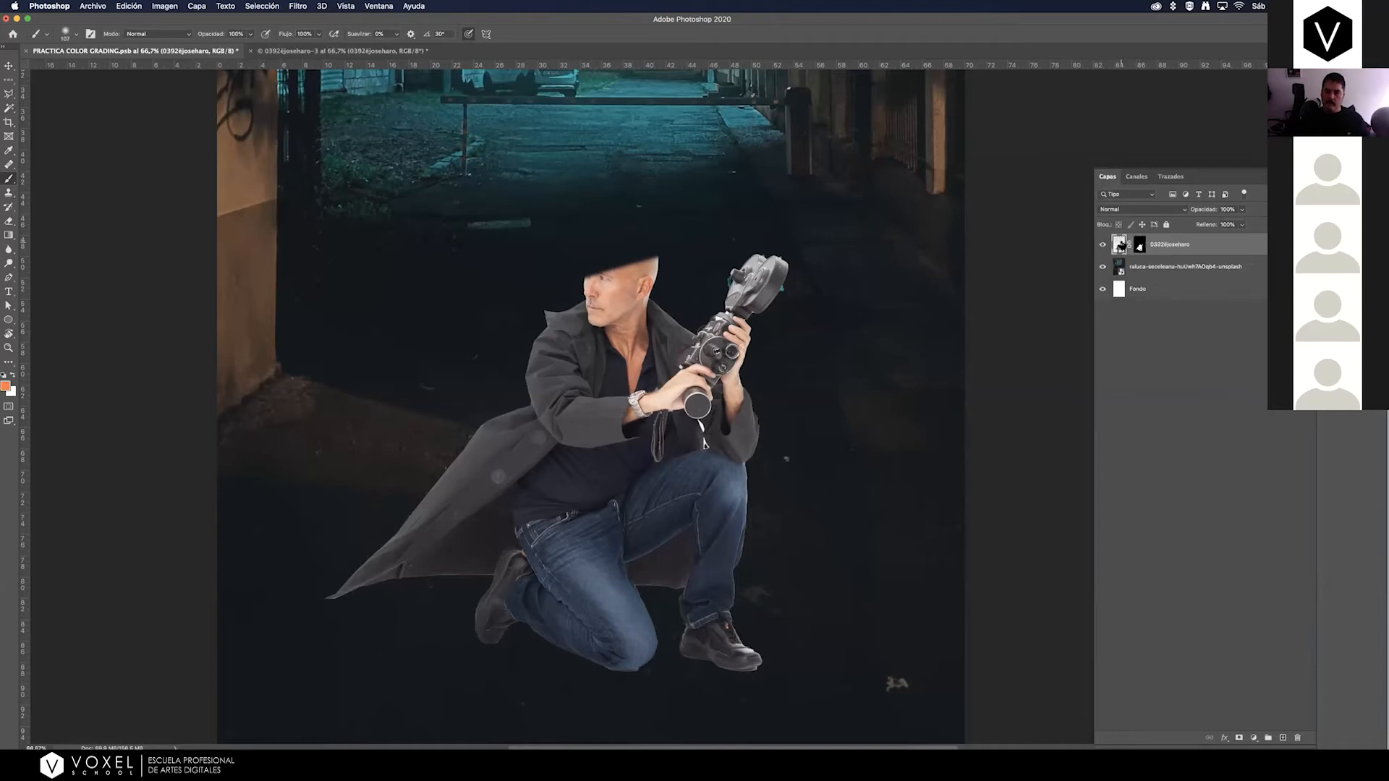
left_click(1139, 246)
mouse_move(601, 268)
left_mouse_down()
mouse_move(591, 275)
mouse_move(666, 266)
mouse_move(597, 277)
left_mouse_up()
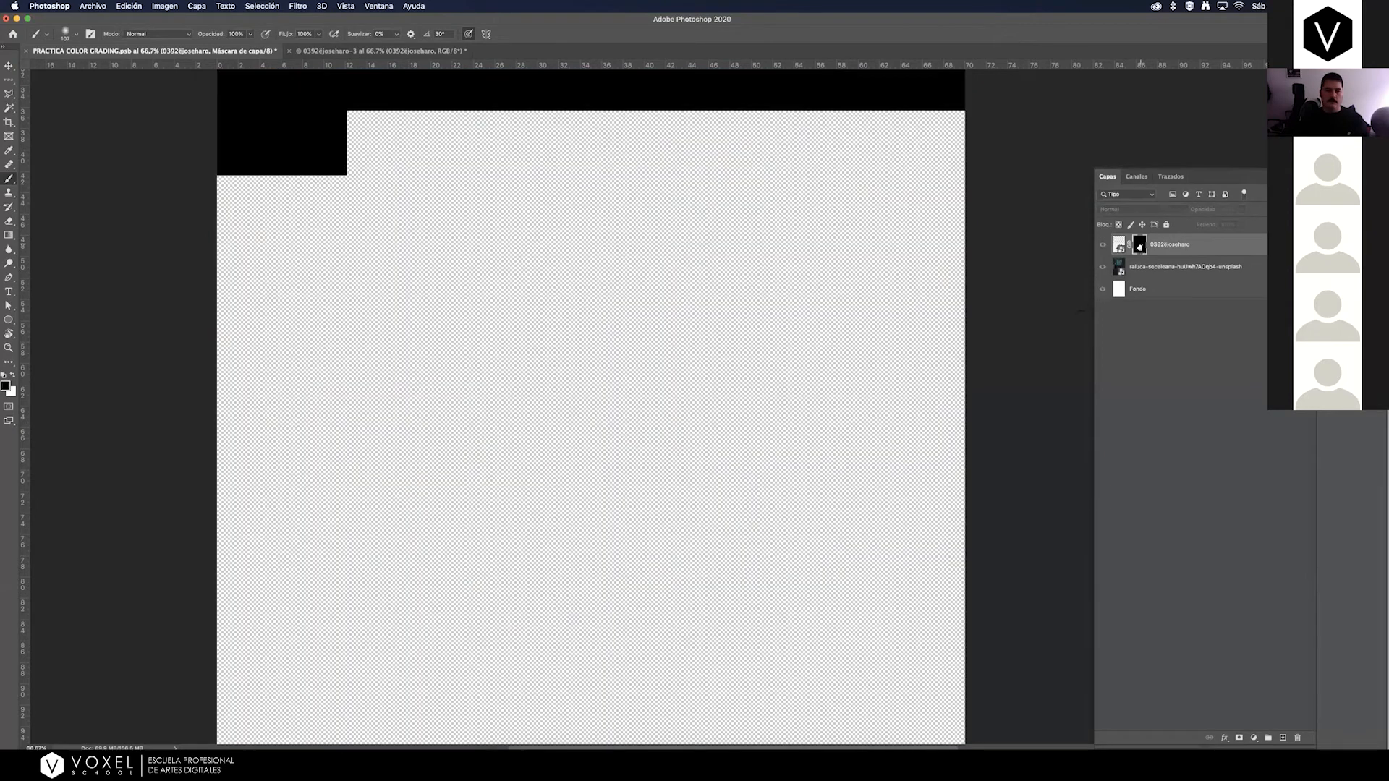
Inspect the painted layer mask and undo the black brush strokes over the man's head.
left_click(1139, 246, "alt")
left_click(1139, 247, "alt")
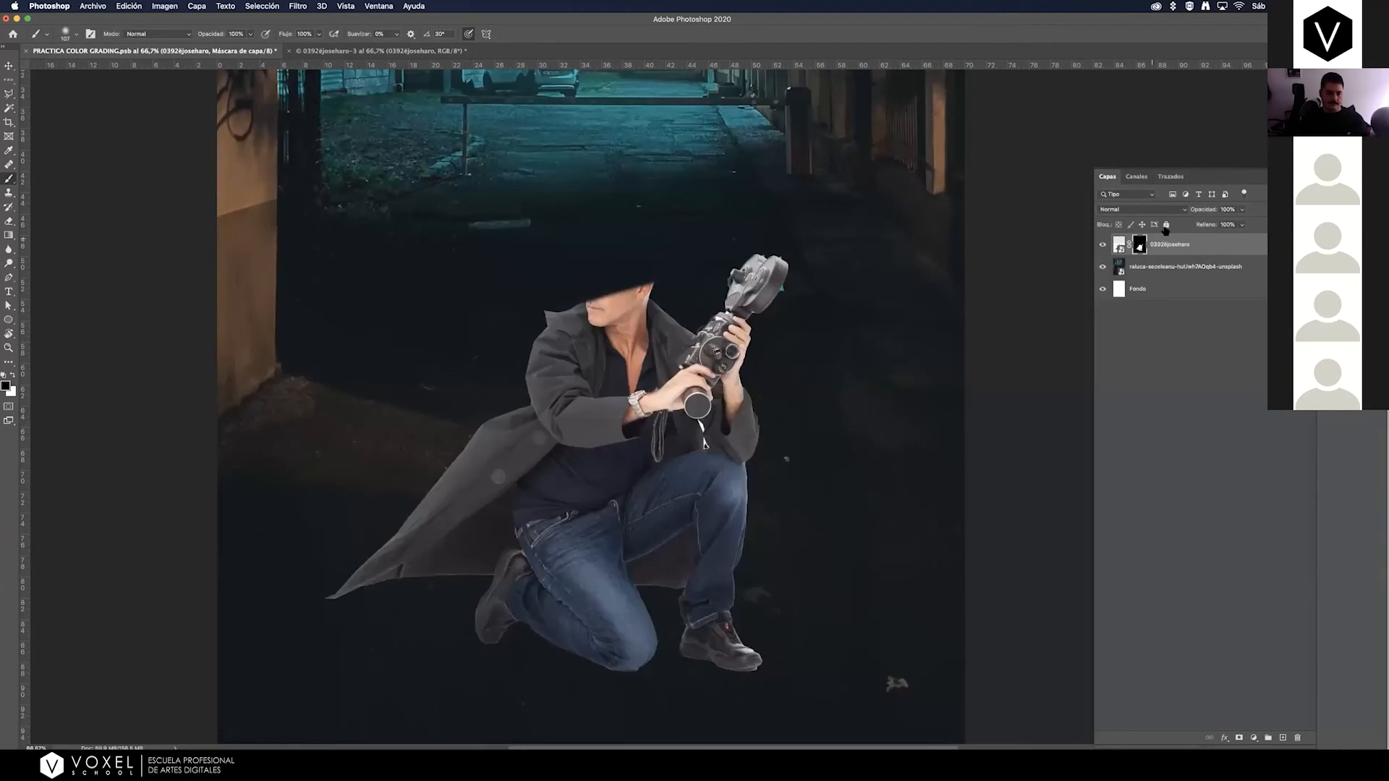
key("super+z")
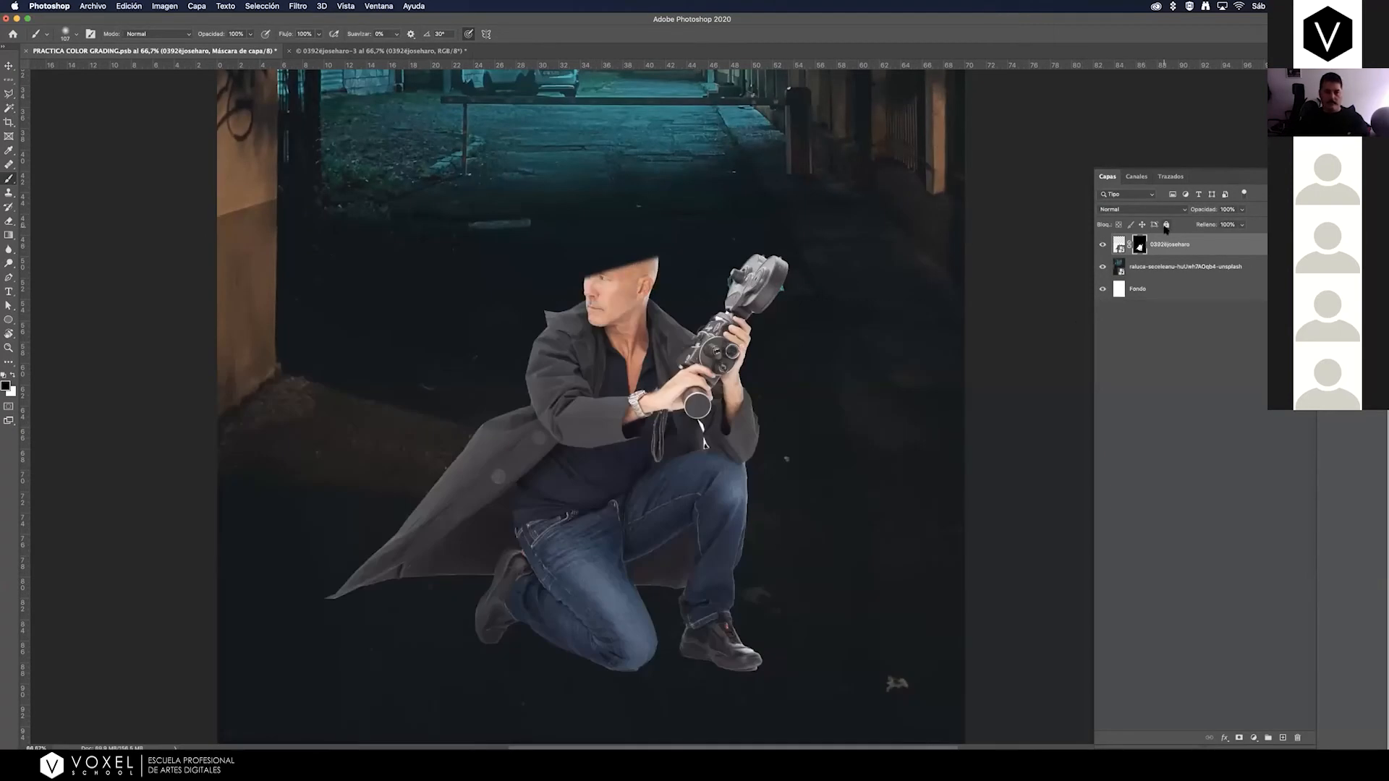
key("super+z")
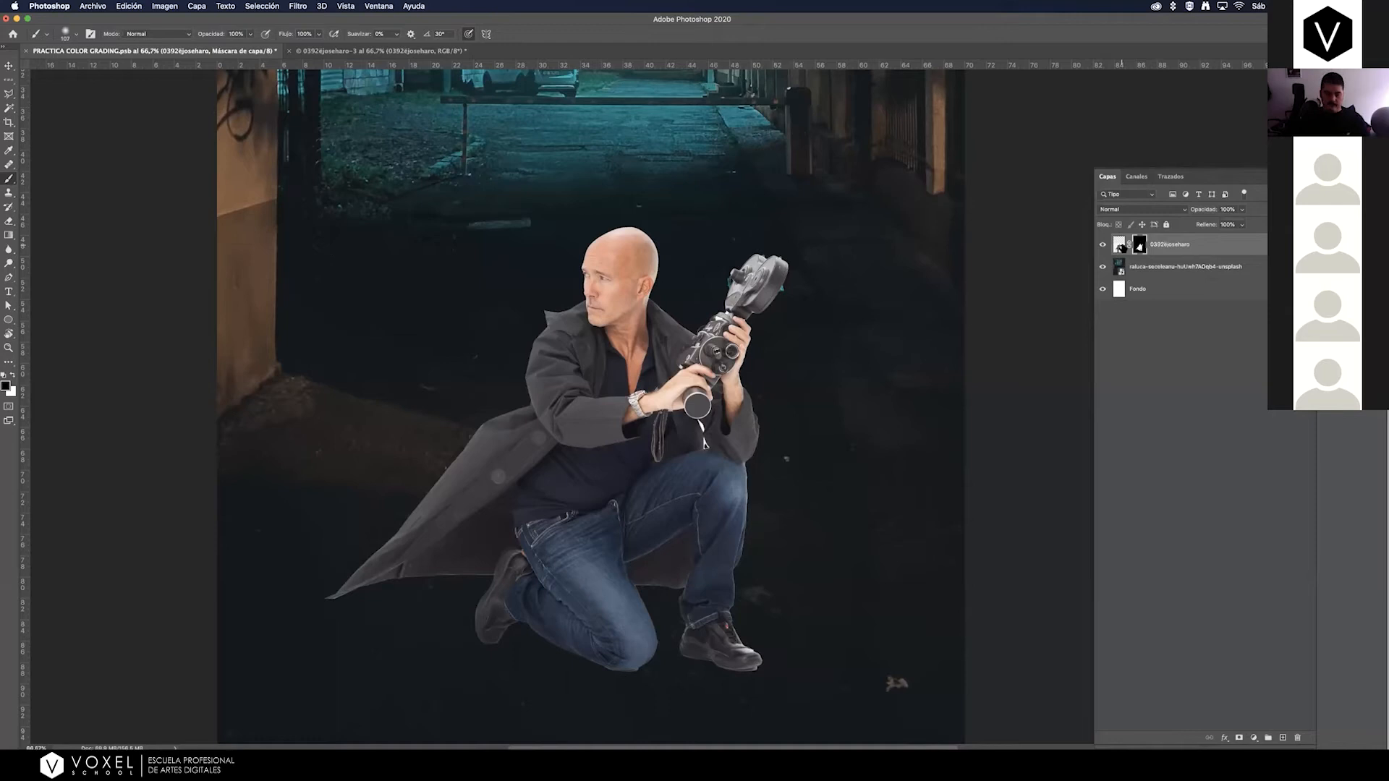
Brush white on the man's layer mask along the outer edge of the film camera's side knob to restore its missing part.
key("super+minus")
key("super+minus")
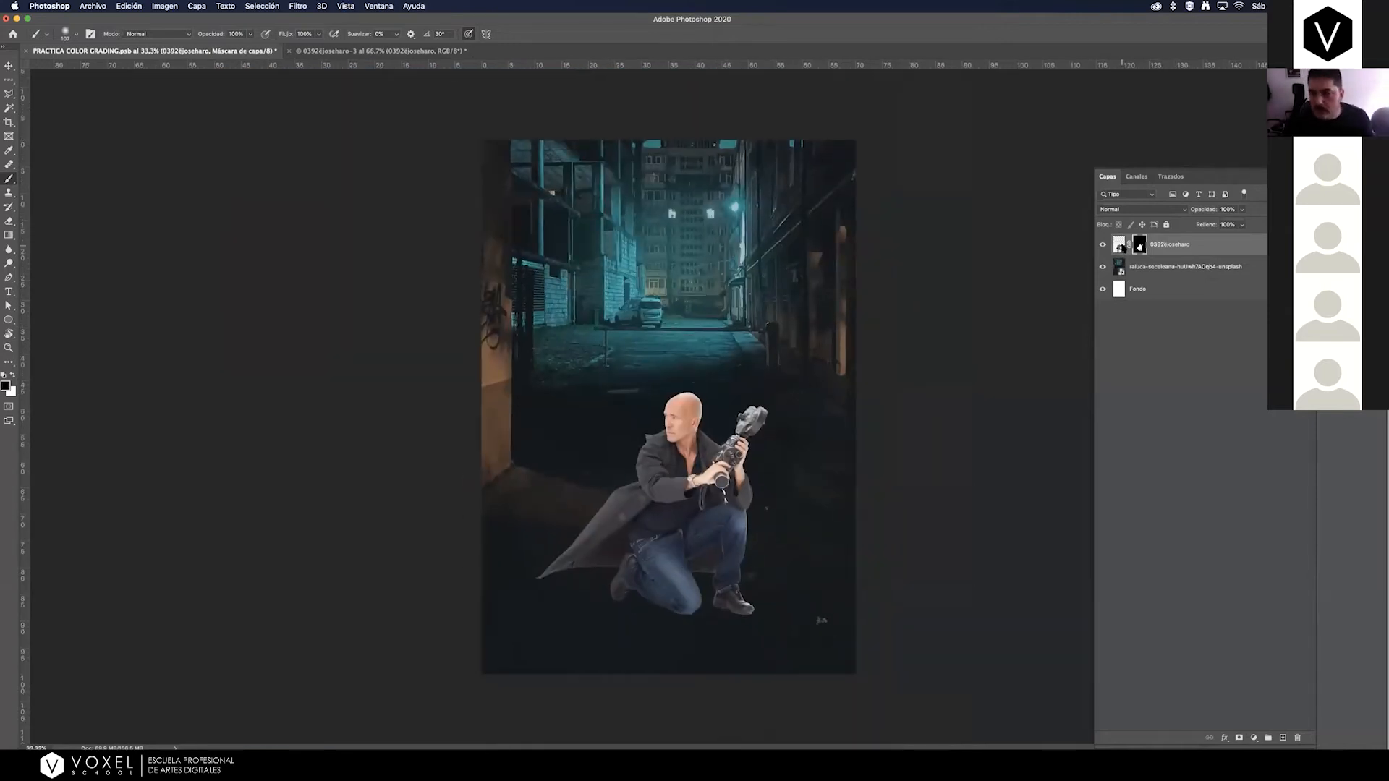
key("z")
mouse_move(738, 431)
left_mouse_down()
mouse_move(850, 354)
mouse_move(814, 357)
left_mouse_up()
key("b")
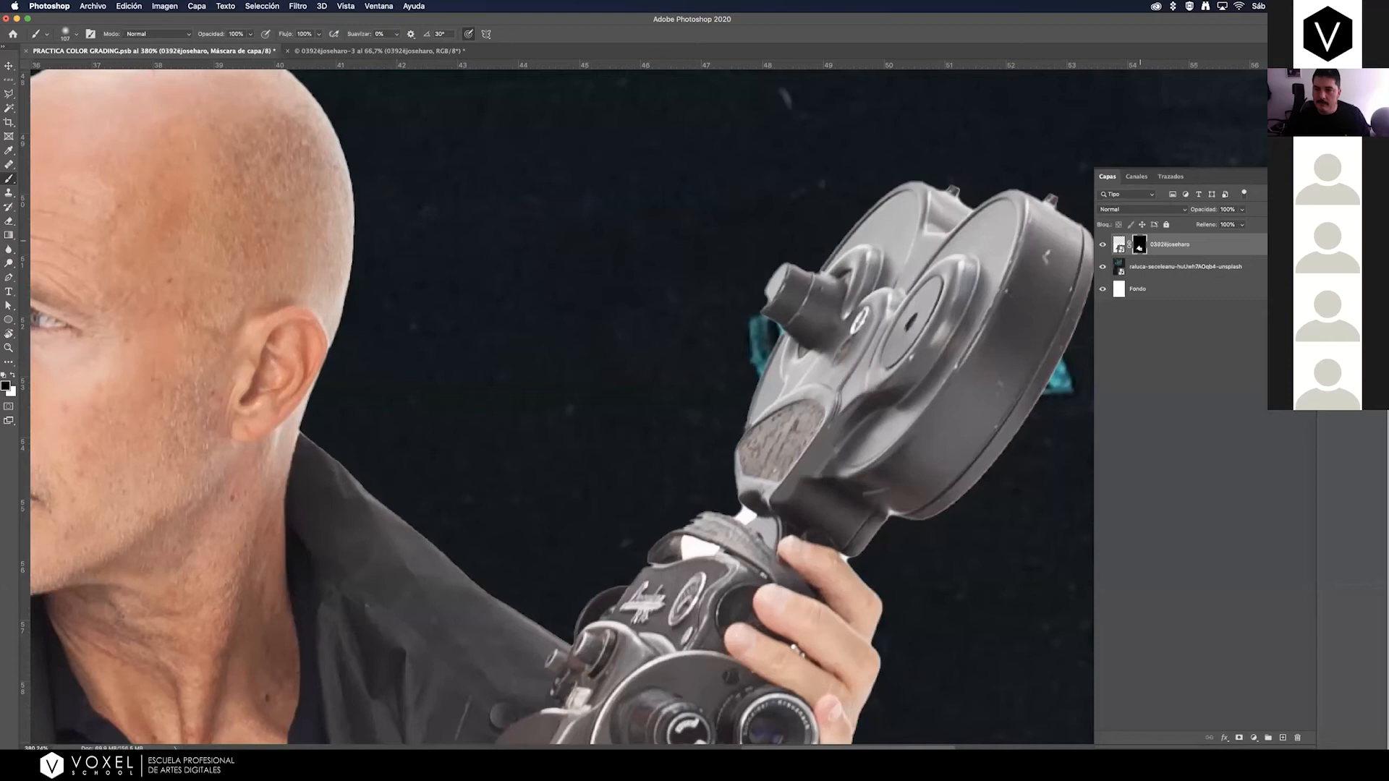
double_click(1139, 247)
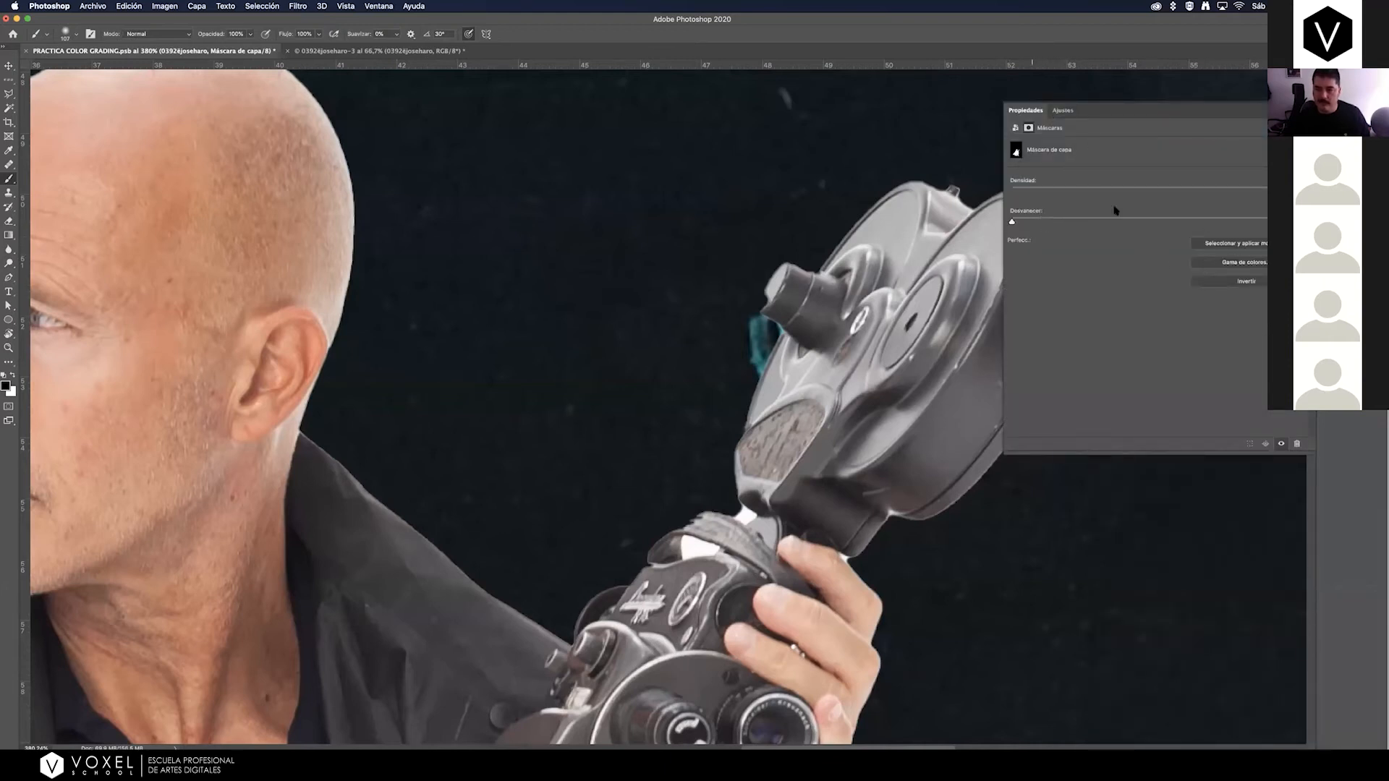
left_click(1333, 176)
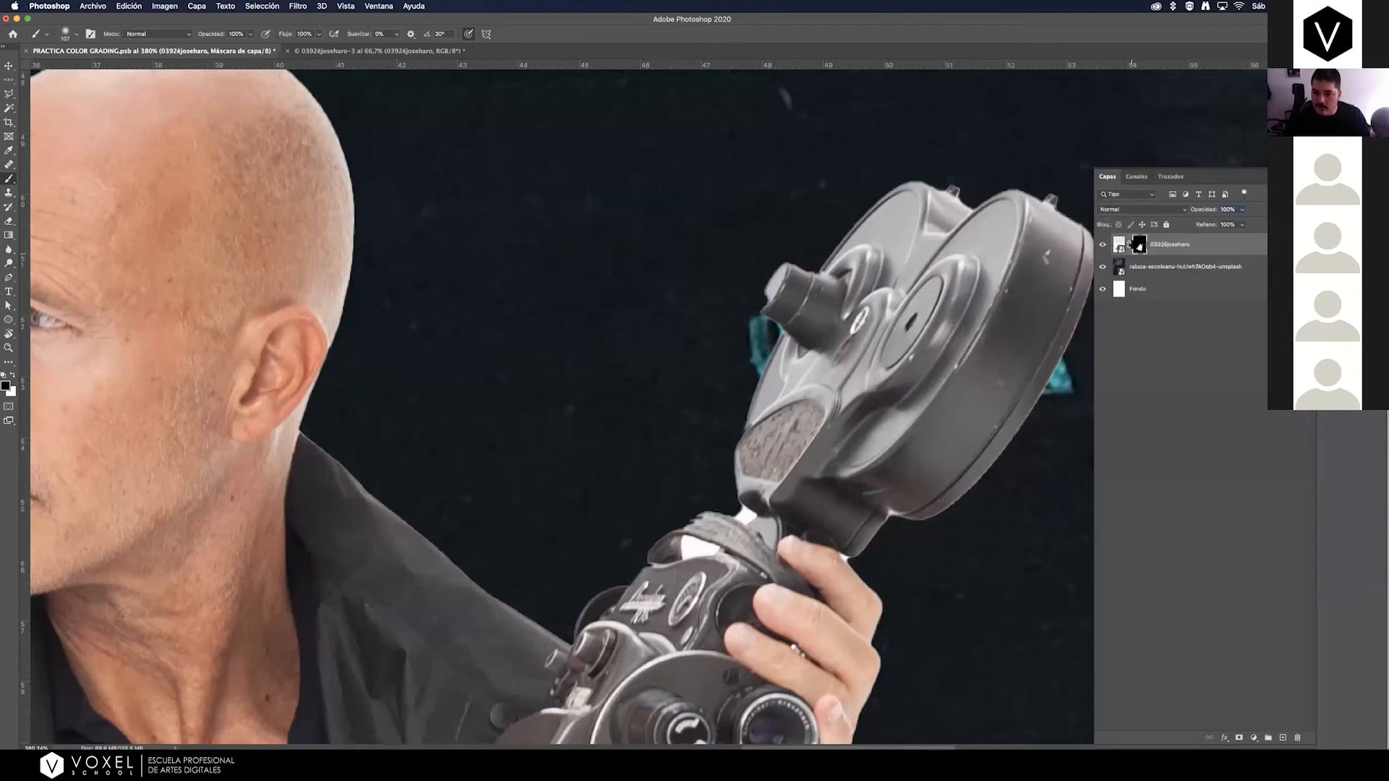
left_click(1117, 243)
left_click(1140, 247)
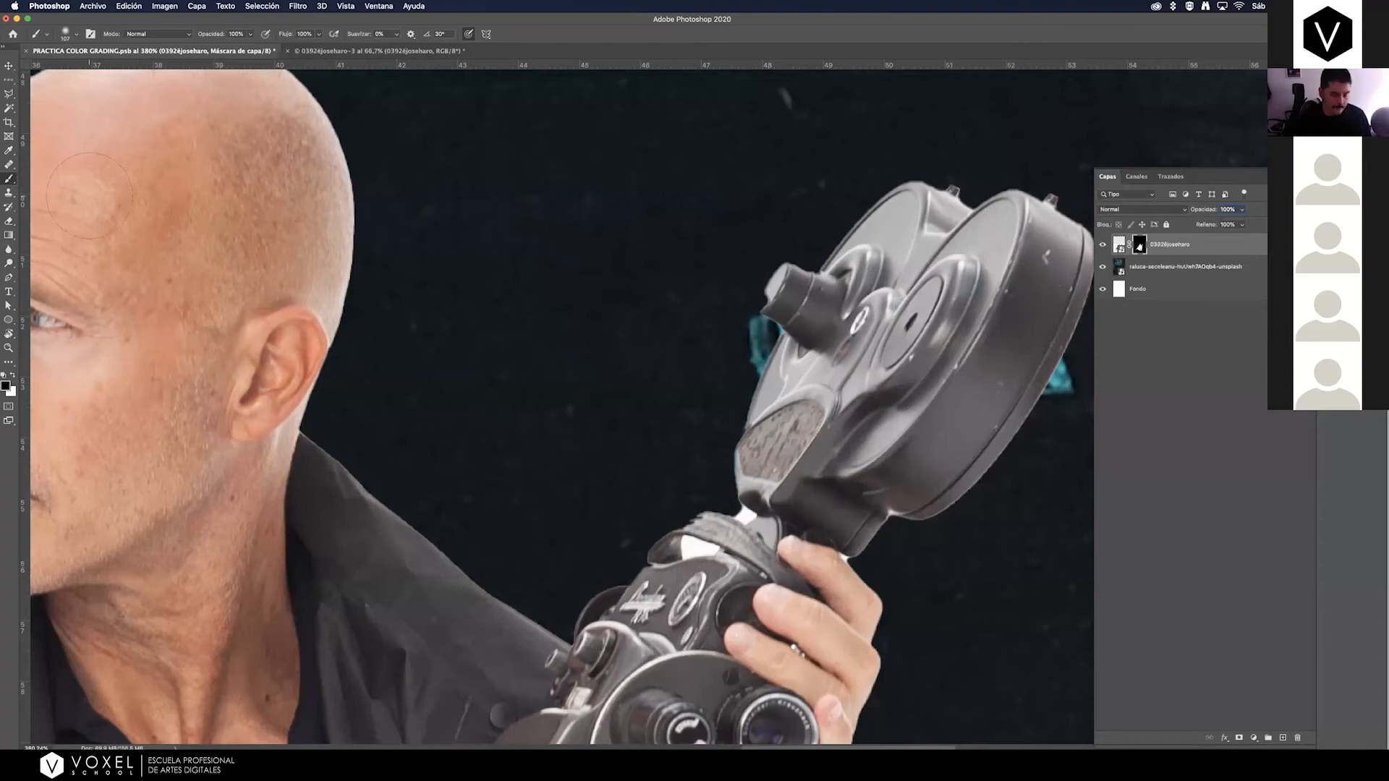
left_click(11, 375)
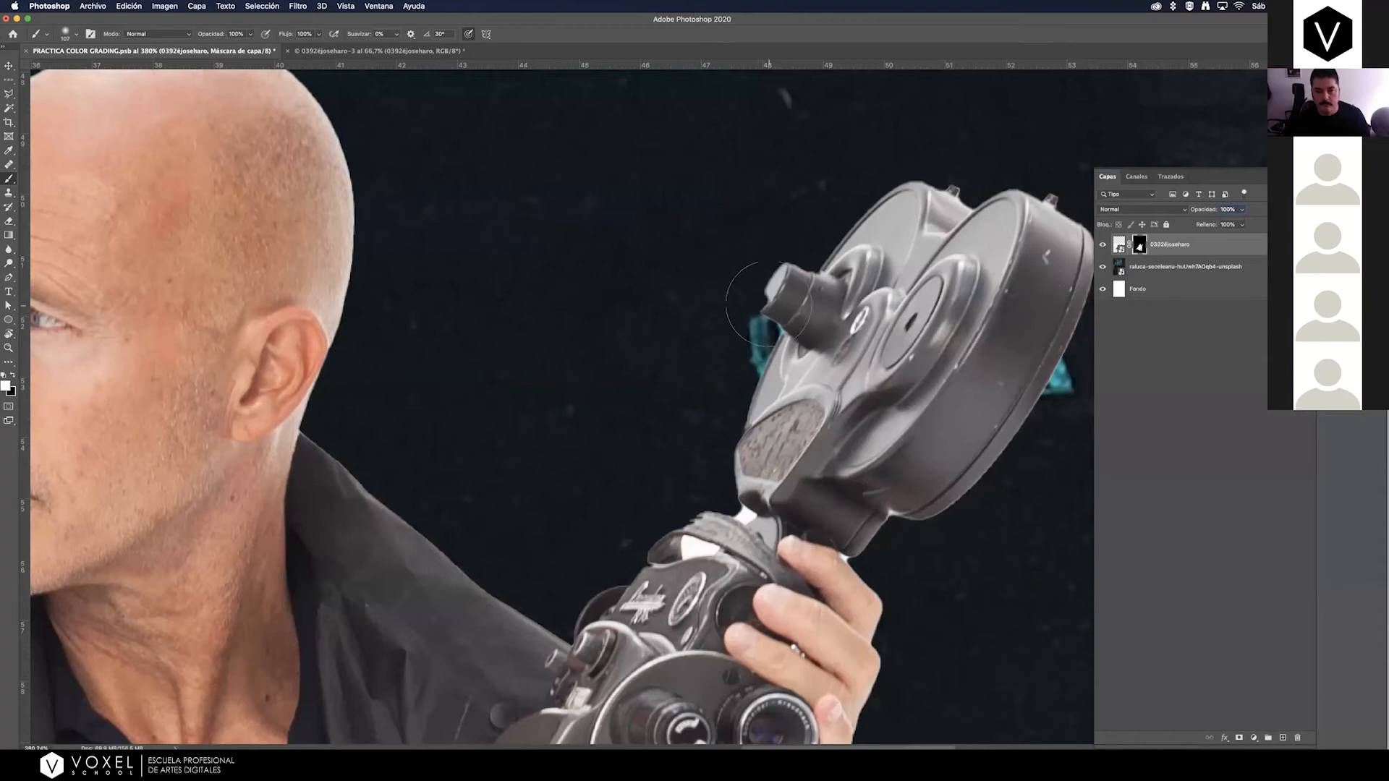
mouse_move(722, 289)
left_mouse_down()
mouse_move(663, 291)
mouse_move(636, 314)
mouse_move(647, 358)
mouse_move(766, 293)
left_mouse_up()
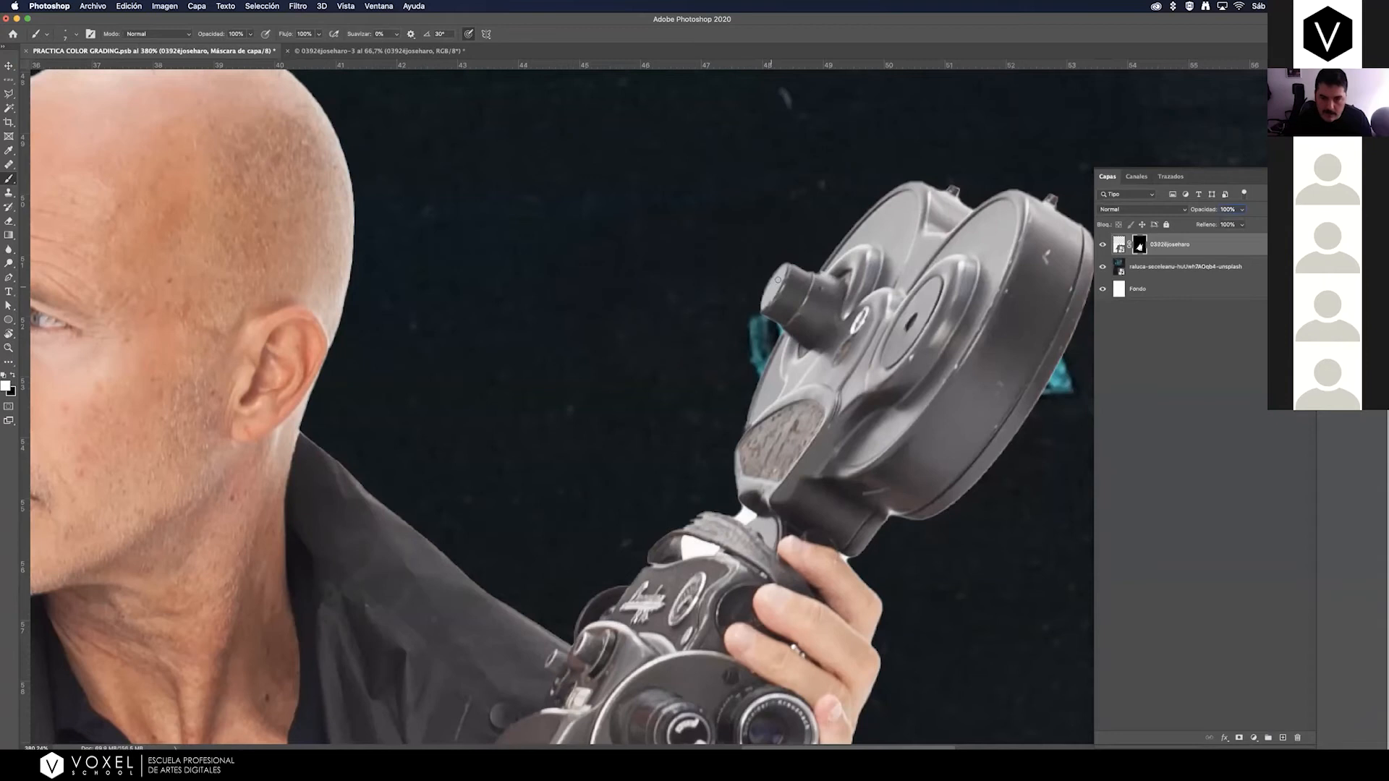
scroll(853, 357, "down", 5)
scroll(853, 357, "right", 3)
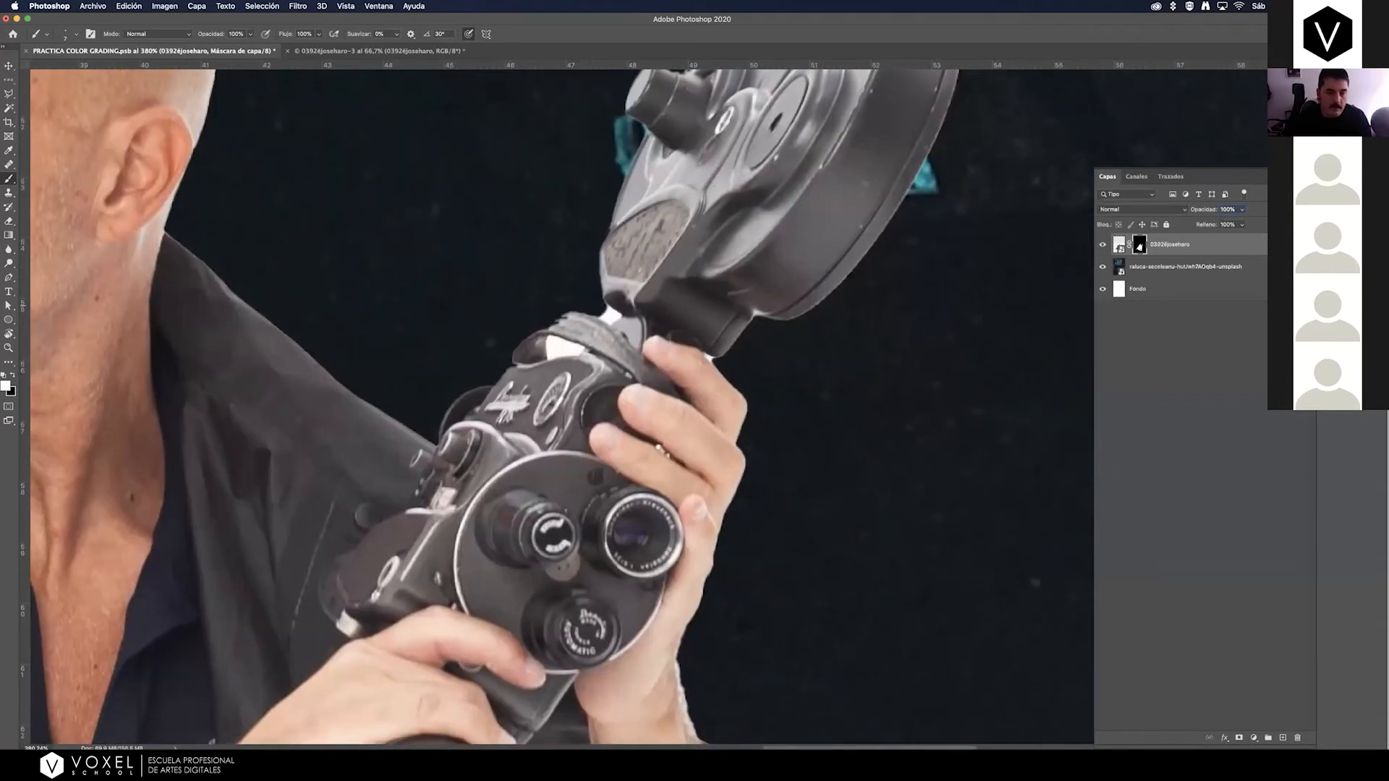
left_click(13, 376)
left_click(12, 376)
left_click(12, 375)
left_click(12, 375)
key("x")
key("x")
key("x")
key("x")
key("x")
Brush black on the man's layer mask to hide the white remnants below the film camera's magazine and inside its strap loop.
key("x")
key("x")
key("x")
key("x")
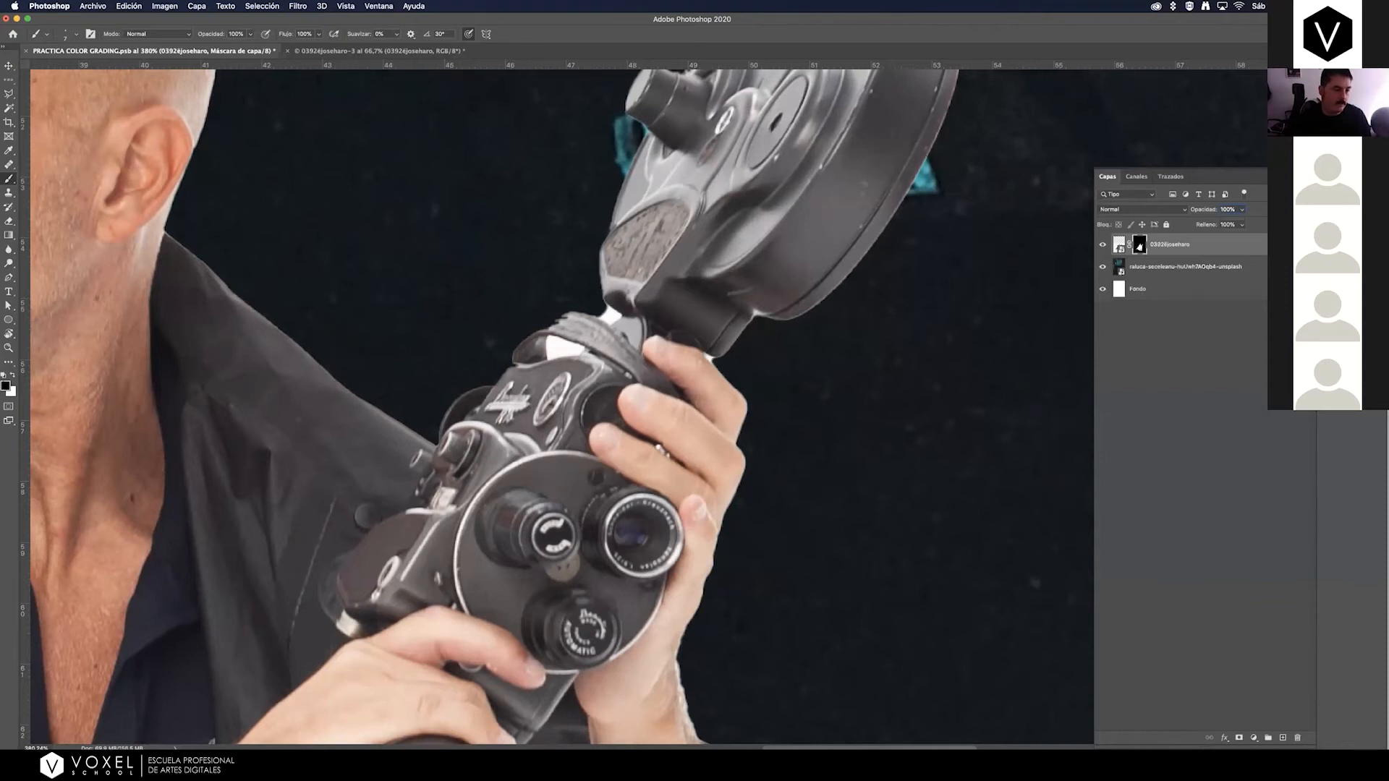
key("x")
key("x")
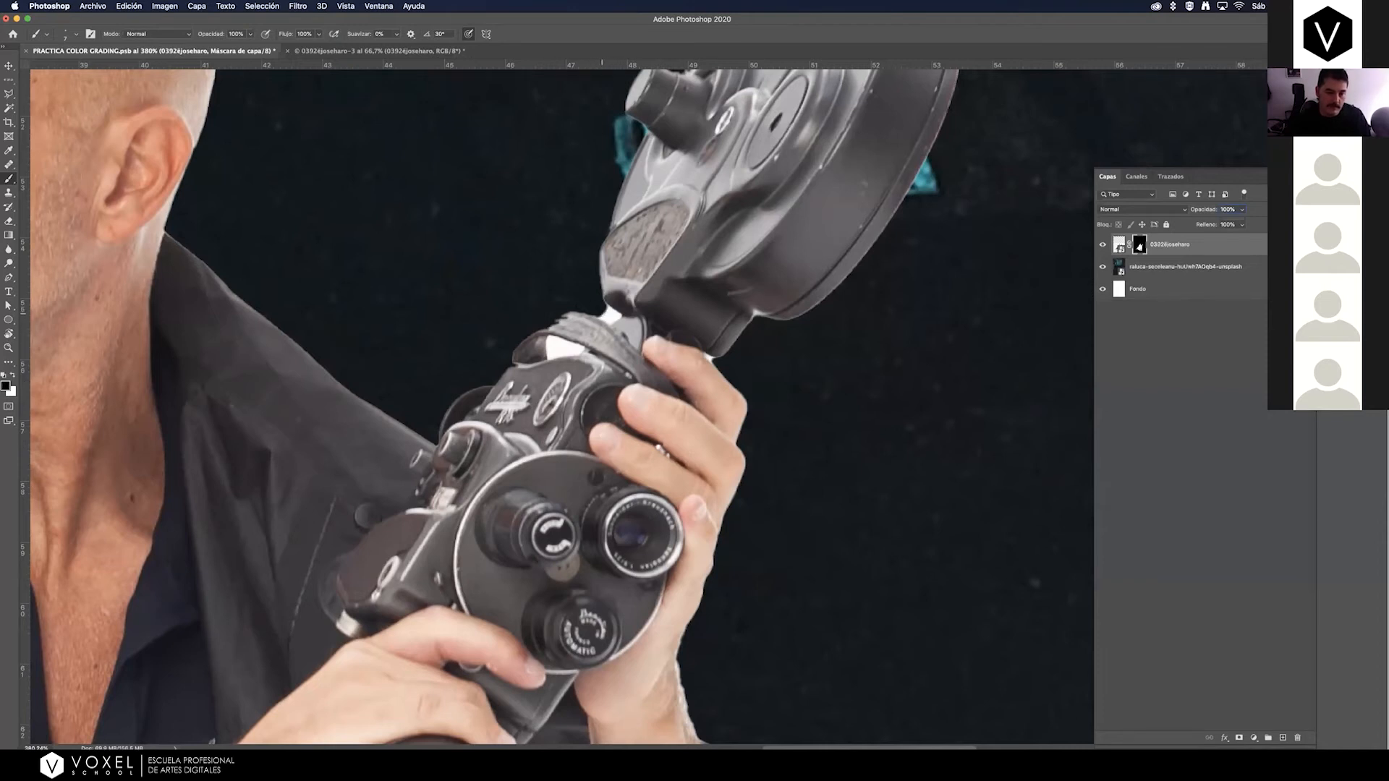
left_click_drag(598, 309, 614, 316)
key("x")
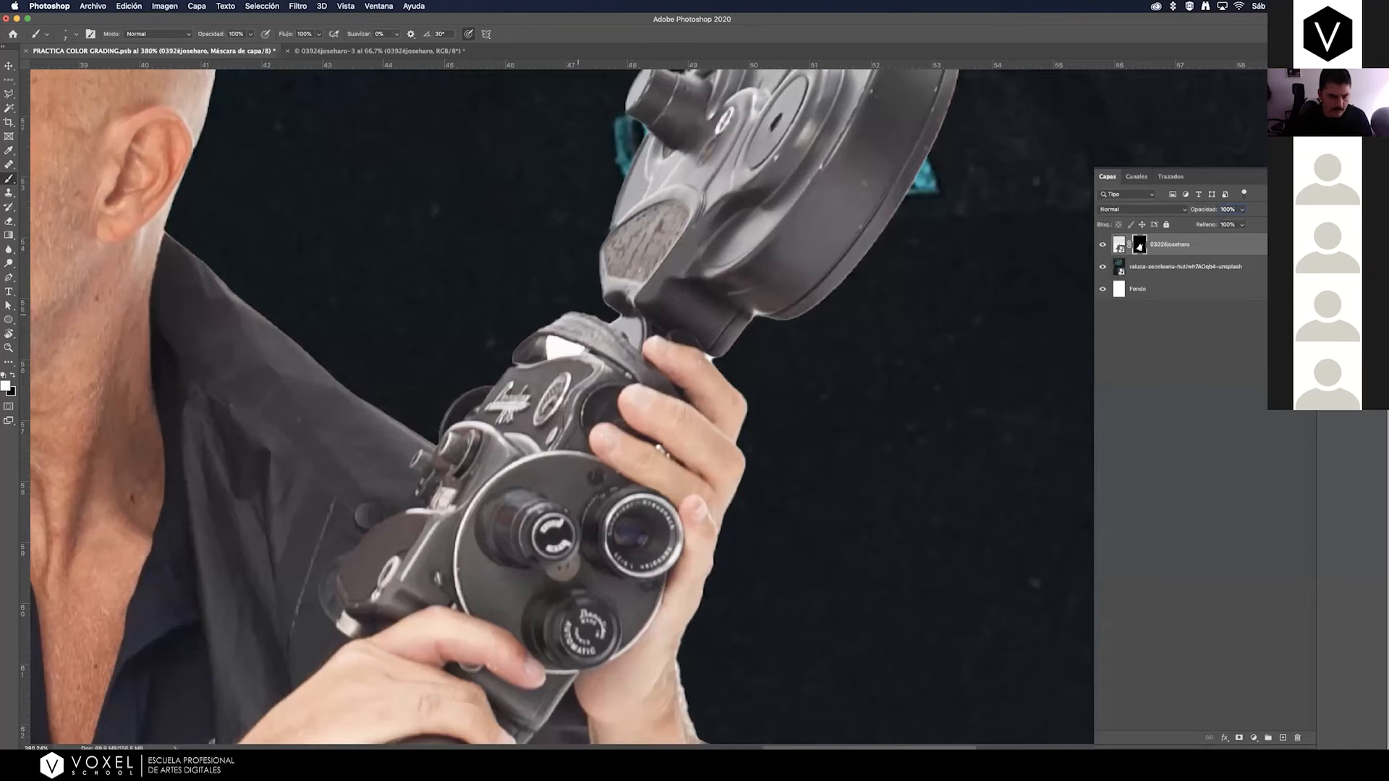
key("x")
mouse_move(552, 355)
left_mouse_down()
mouse_move(552, 339)
mouse_move(579, 348)
mouse_move(551, 356)
left_mouse_up()
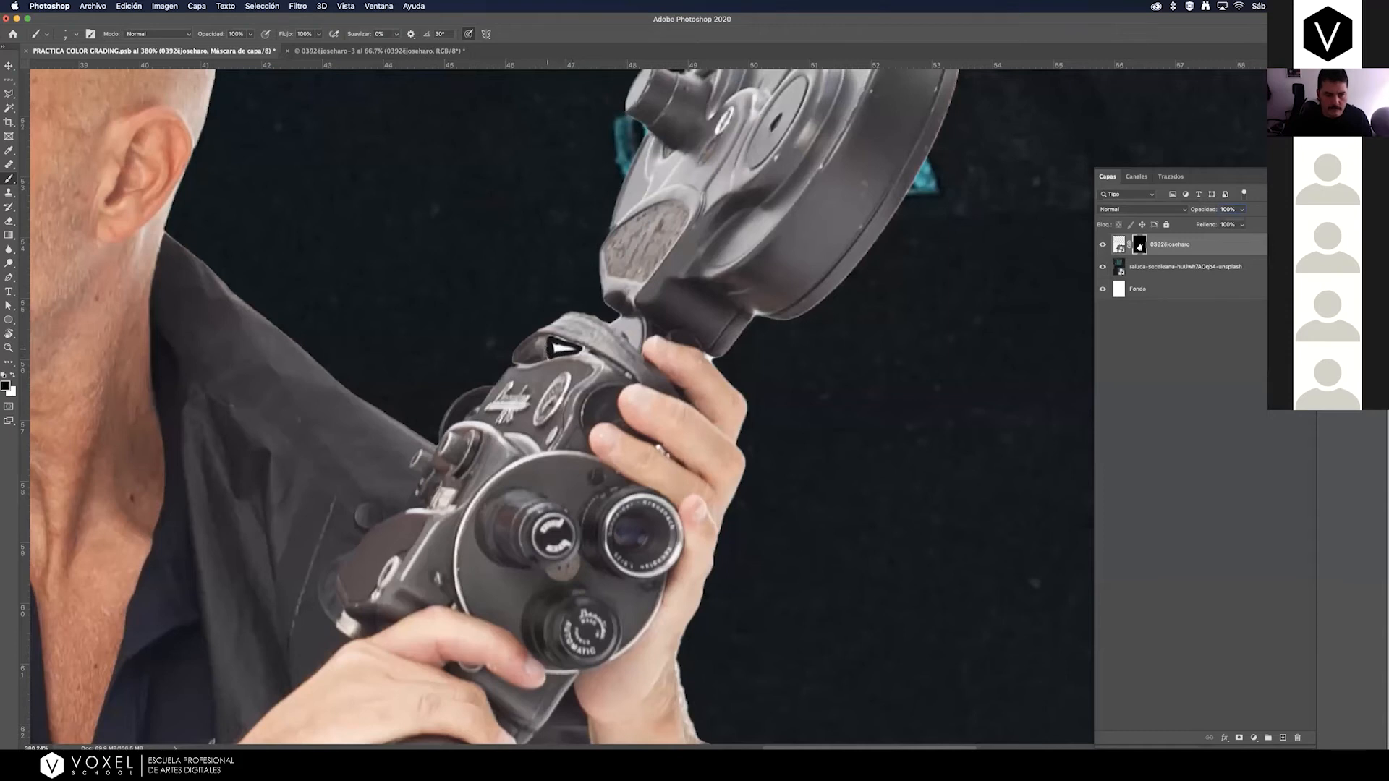
left_click_drag(556, 352, 564, 351)
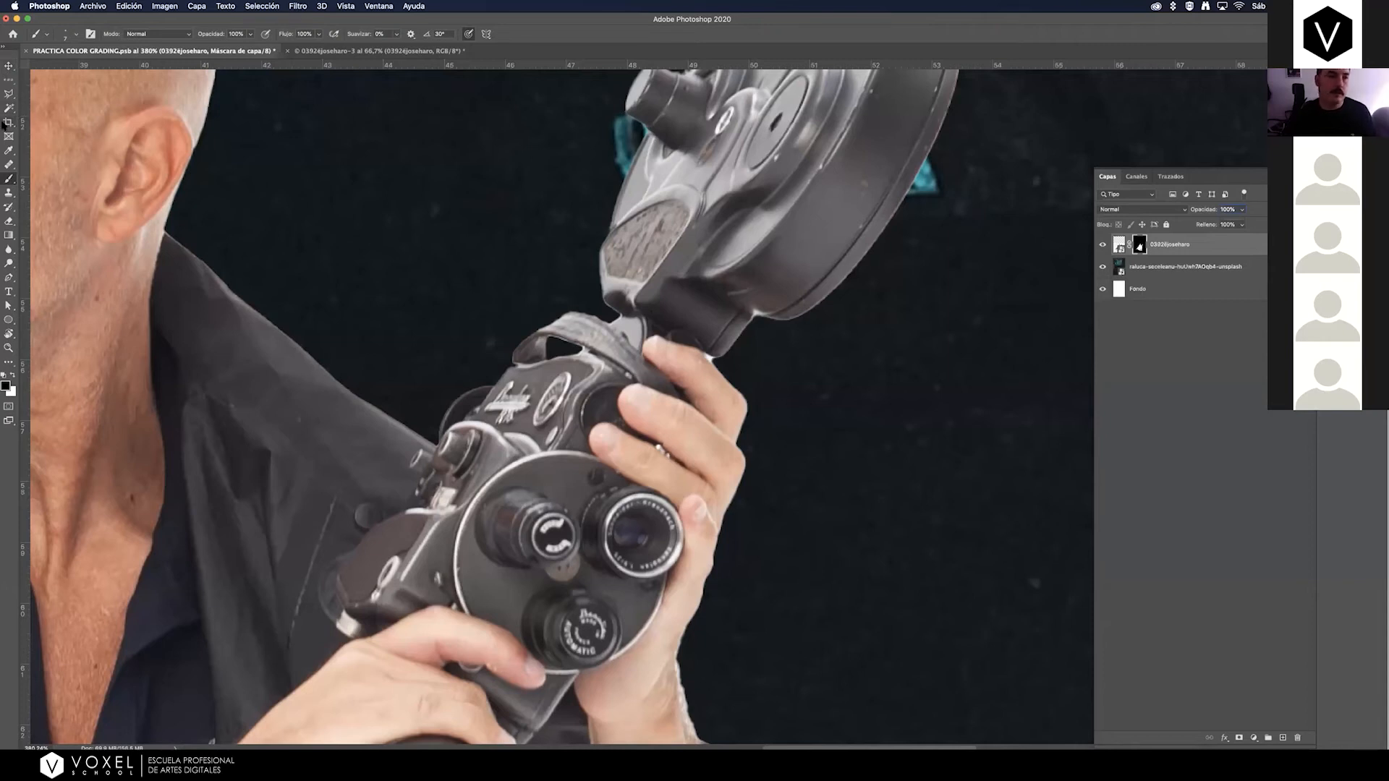
Refine the opening inside the camera's strap loop by brushing black on the man's layer mask along its edges.
key("super+minus")
key("super+minus")
key("super+minus")
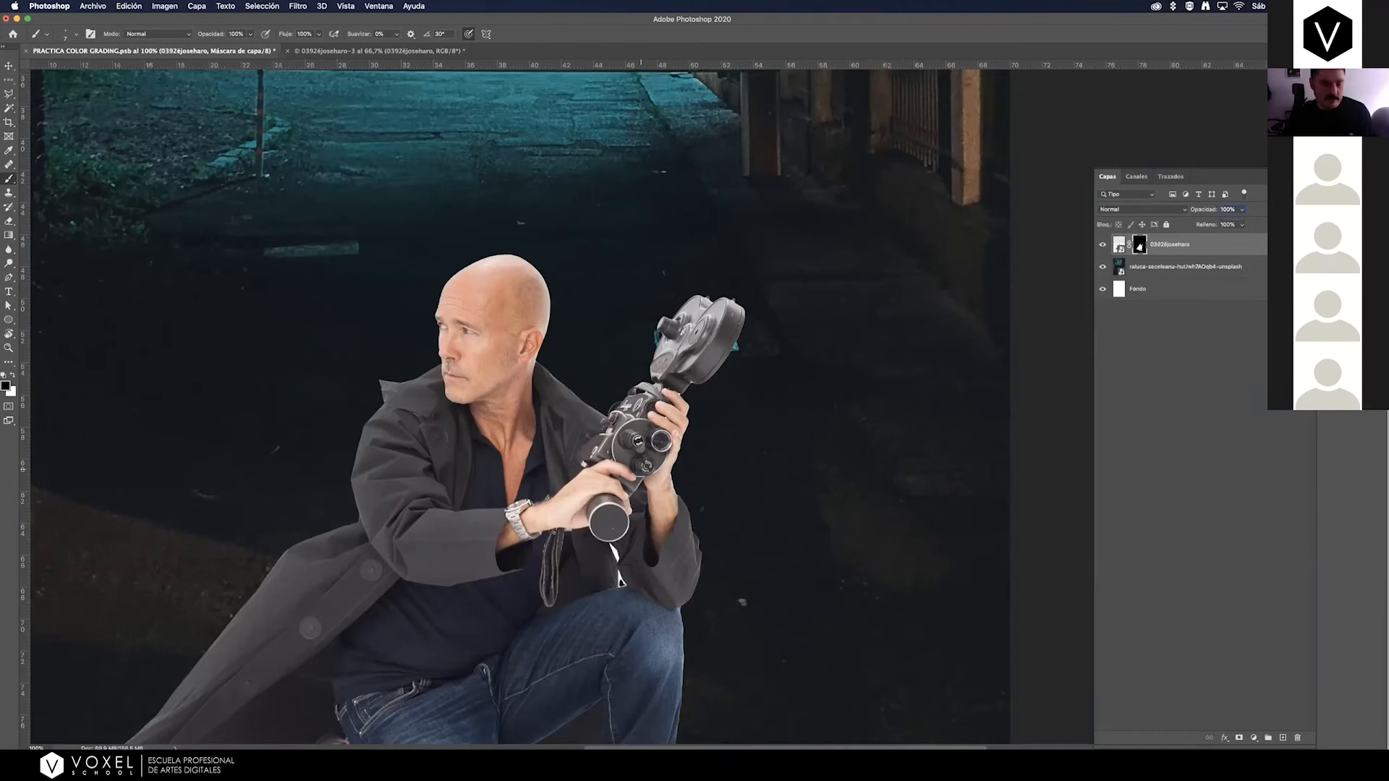
key("z")
left_click_drag(642, 455, 714, 370)
key("b")
left_click_drag(602, 363, 554, 629)
left_click_drag(583, 392, 581, 396)
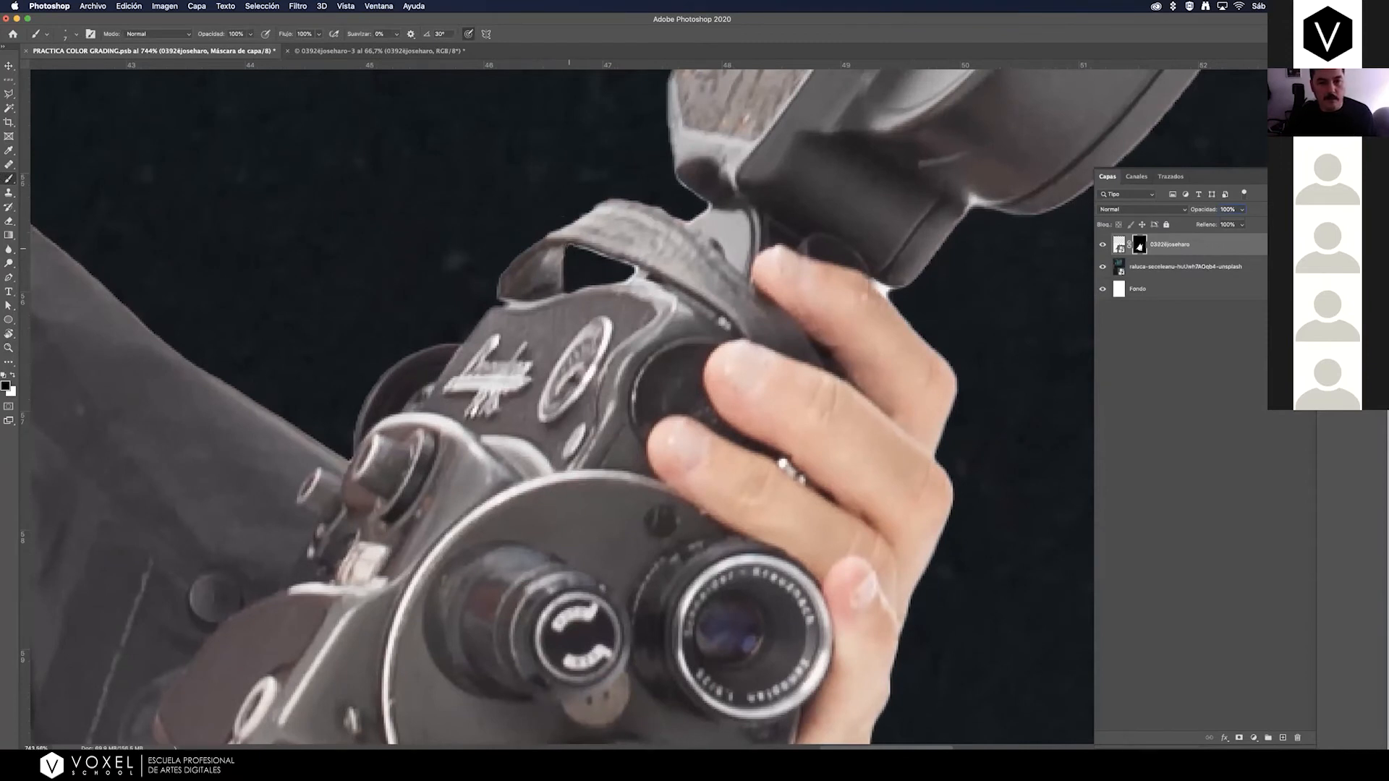
left_click_drag(572, 250, 634, 269)
key("x")
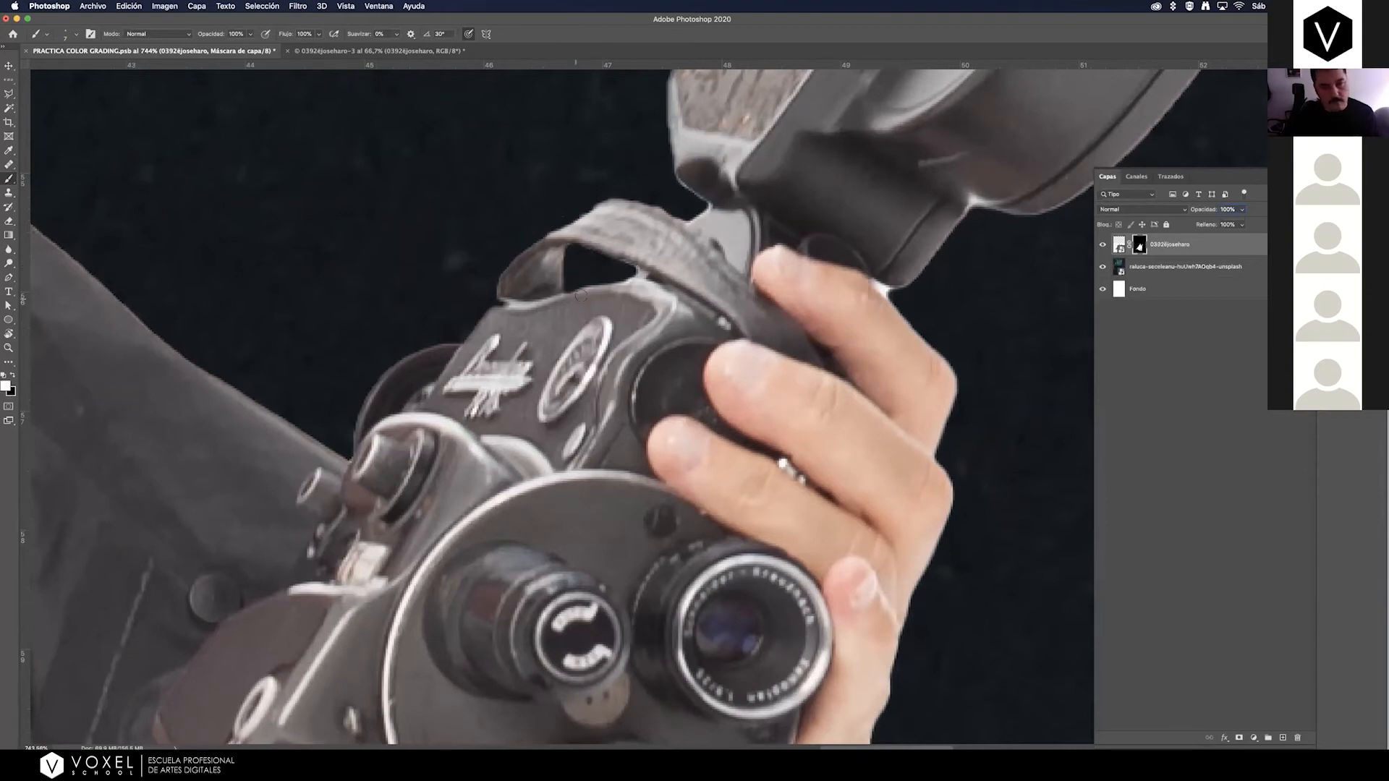
Select the two white gaps between the coat front and the bent sleeve with the Magic Wand.
scroll(465, 196, "down", 10)
scroll(465, 195, "right", 3)
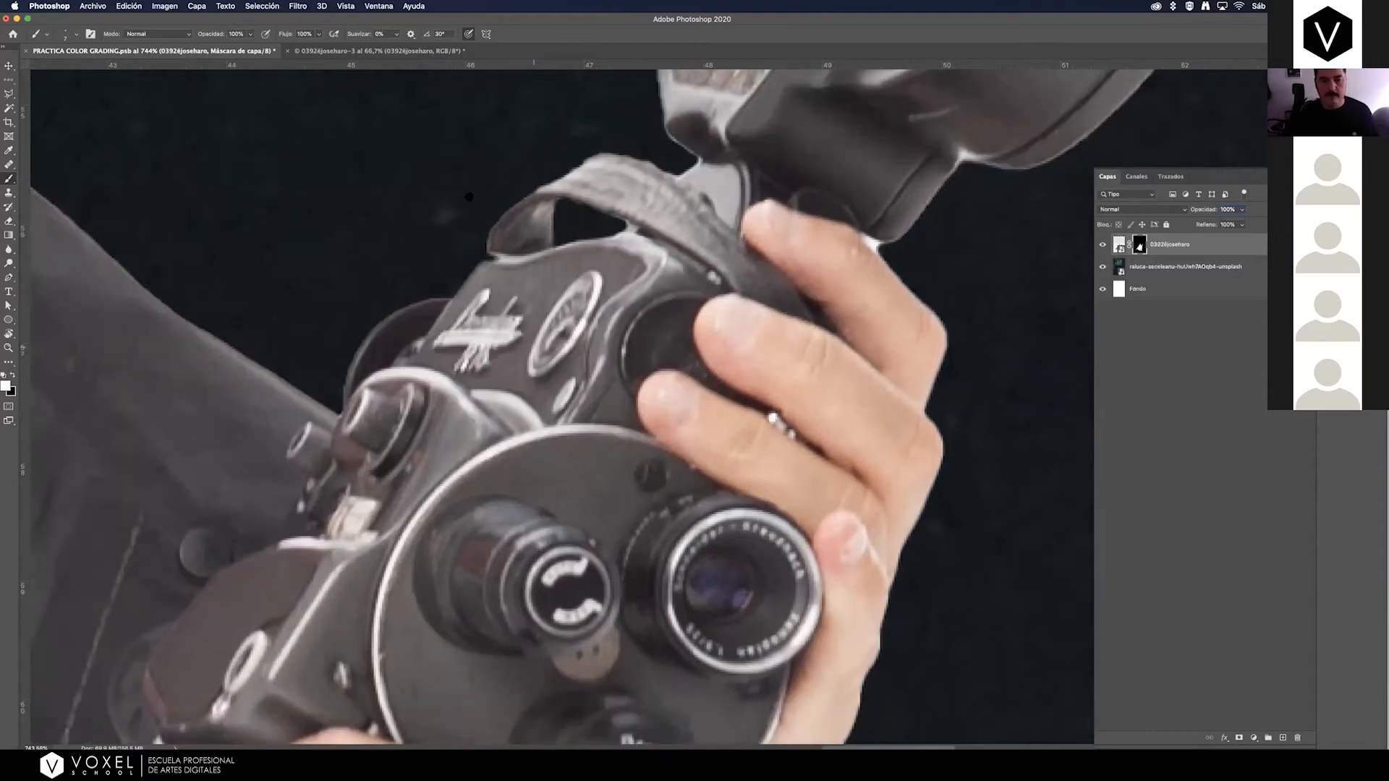
scroll(453, 190, "down", 15)
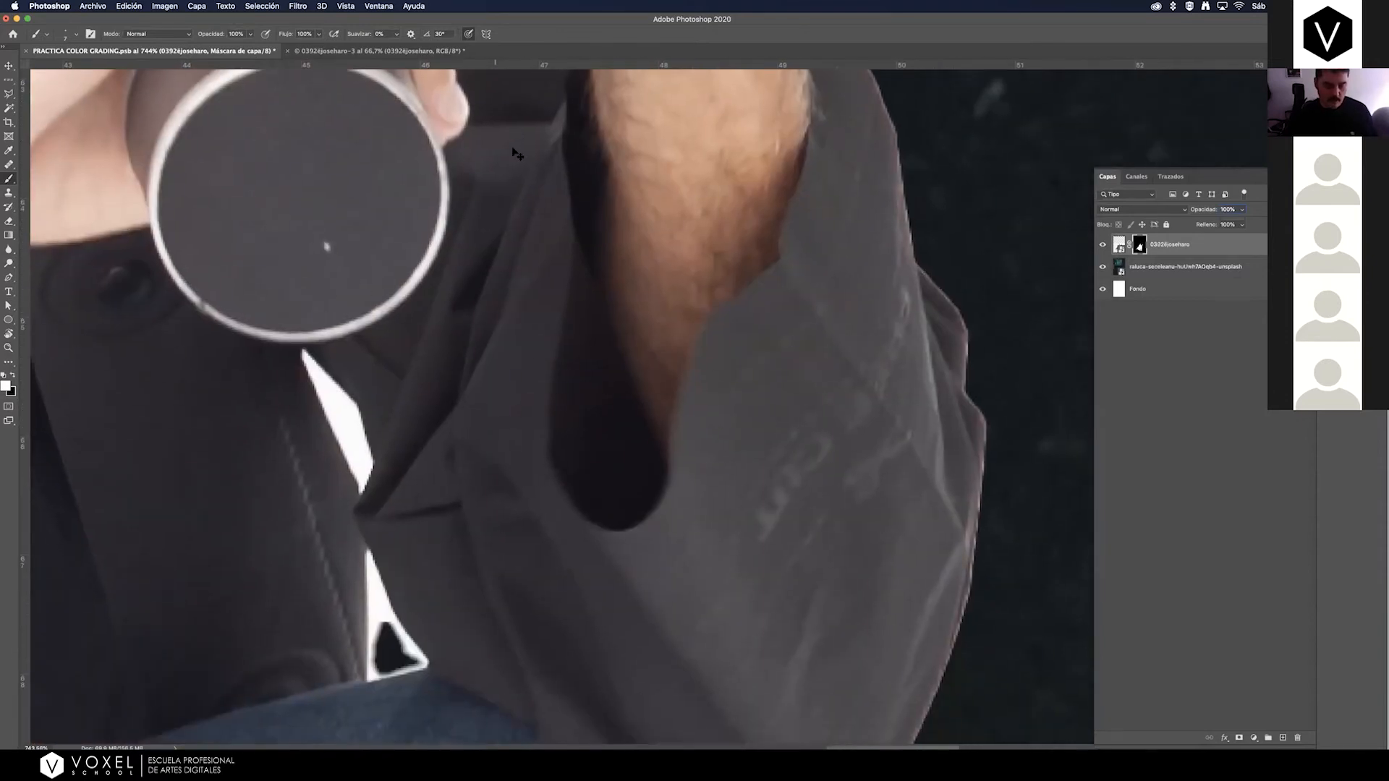
key("super+minus")
key("super+minus")
key("super+minus")
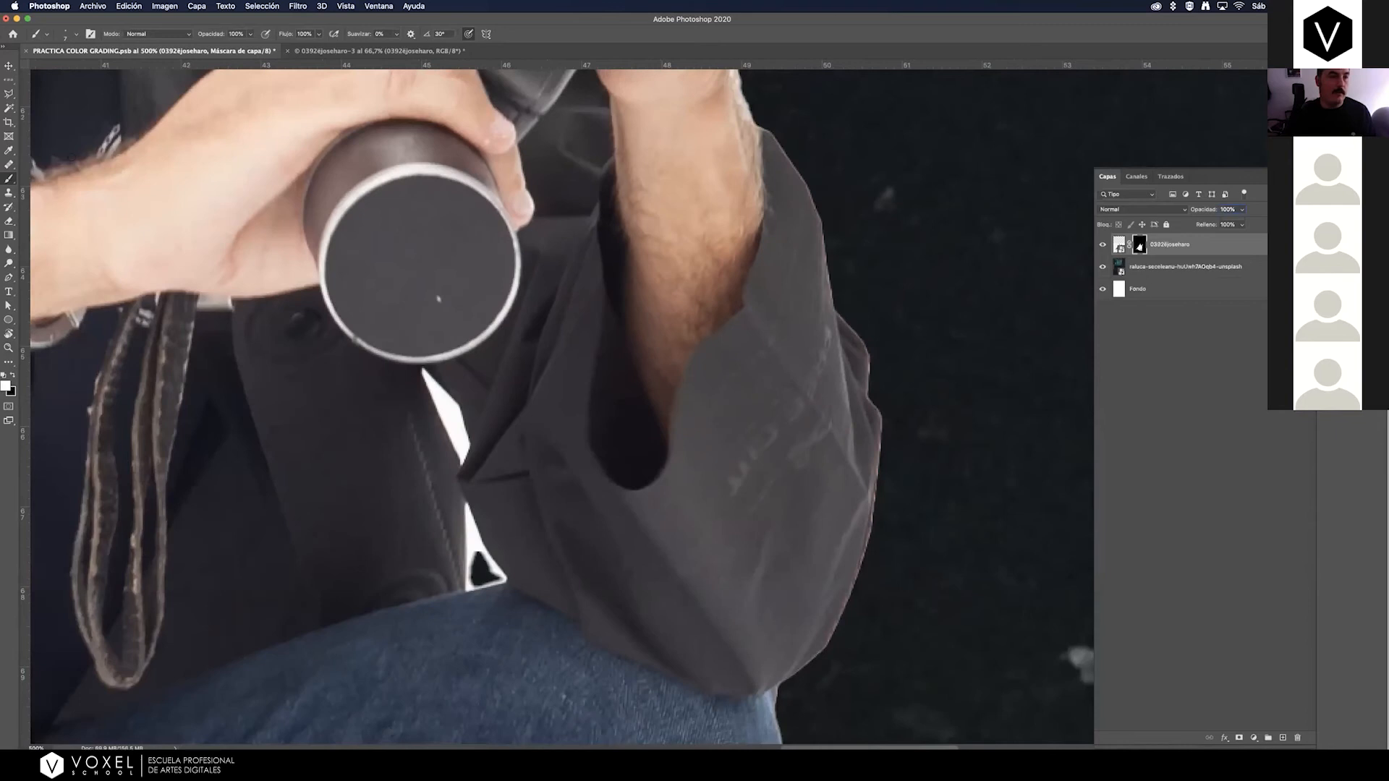
left_click(9, 109)
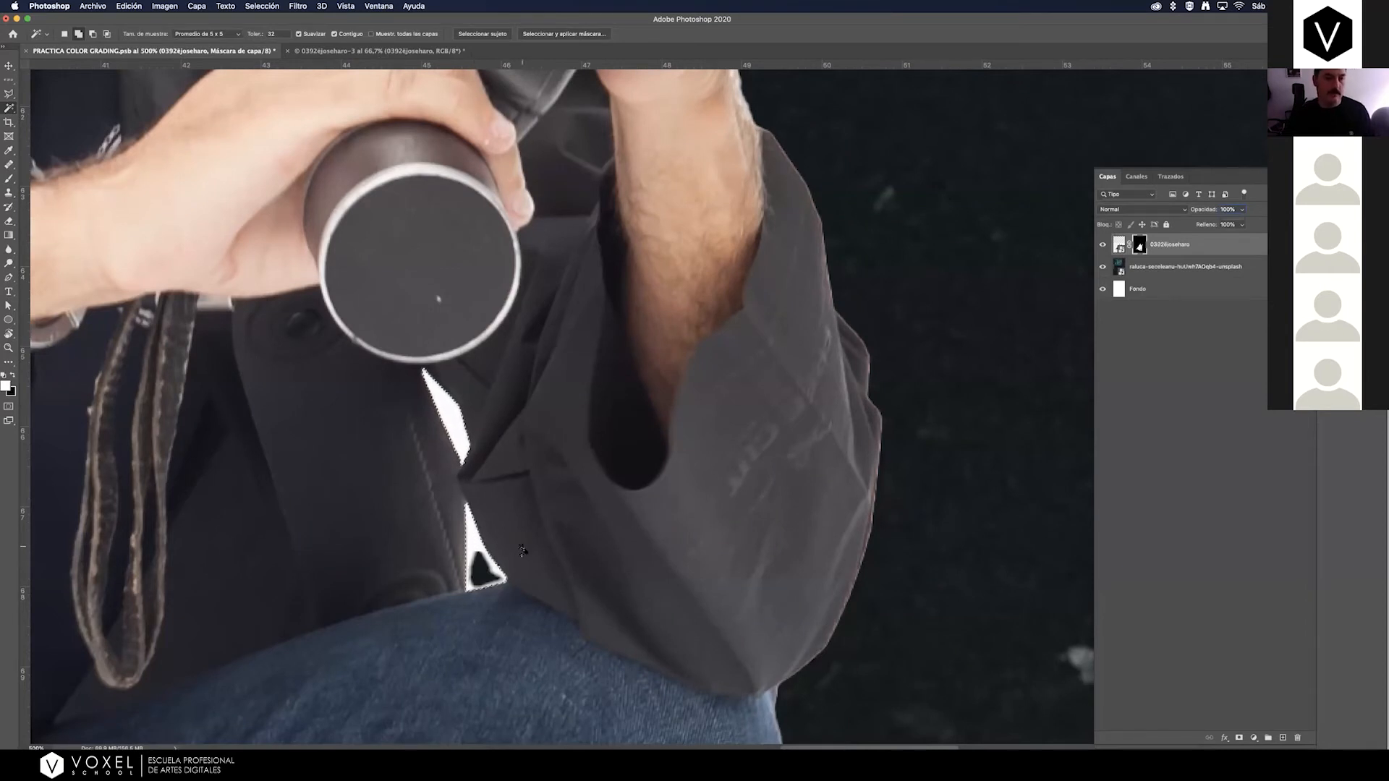
Brush black on the man's layer mask inside the selected gaps to hide the white, and clear the selection.
key("b")
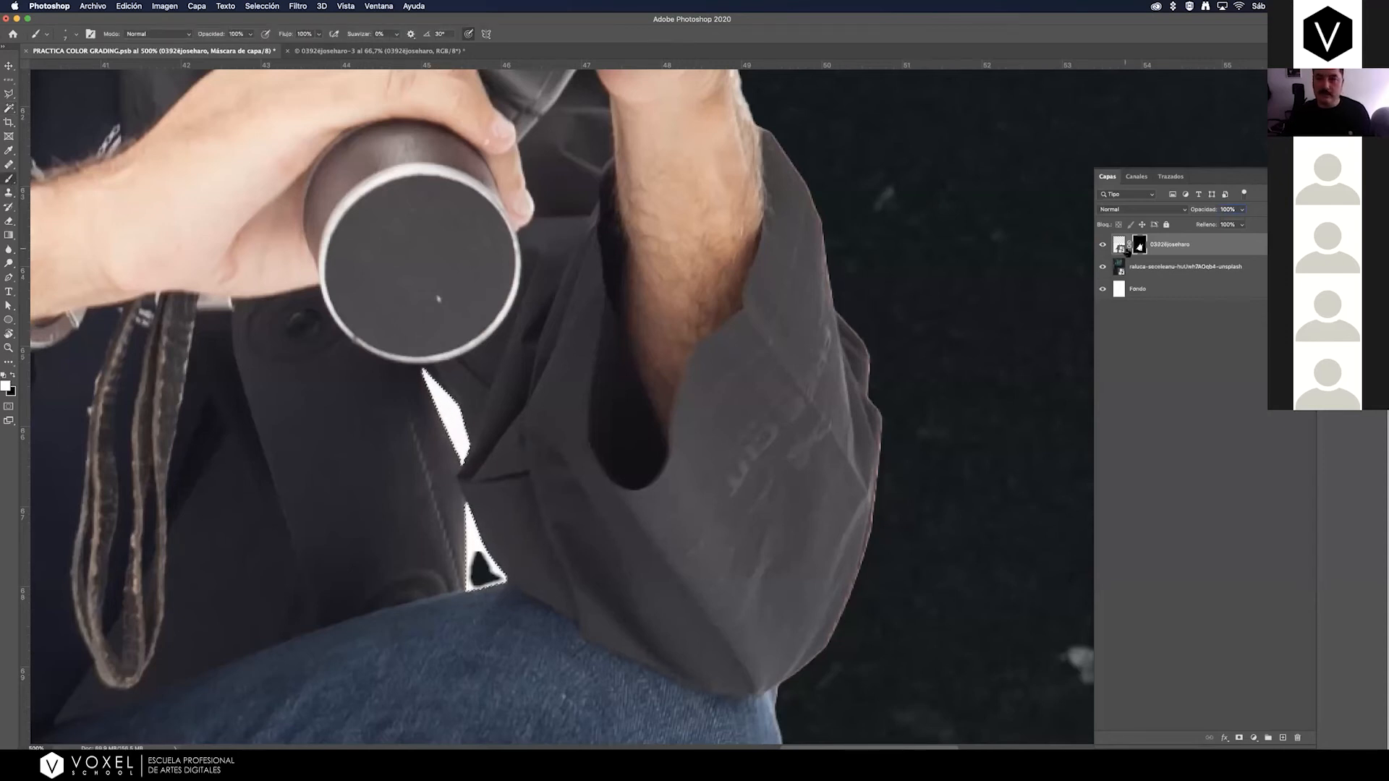
key("x")
mouse_move(438, 396)
left_mouse_down()
mouse_move(468, 412)
mouse_move(448, 417)
mouse_move(411, 359)
left_mouse_up()
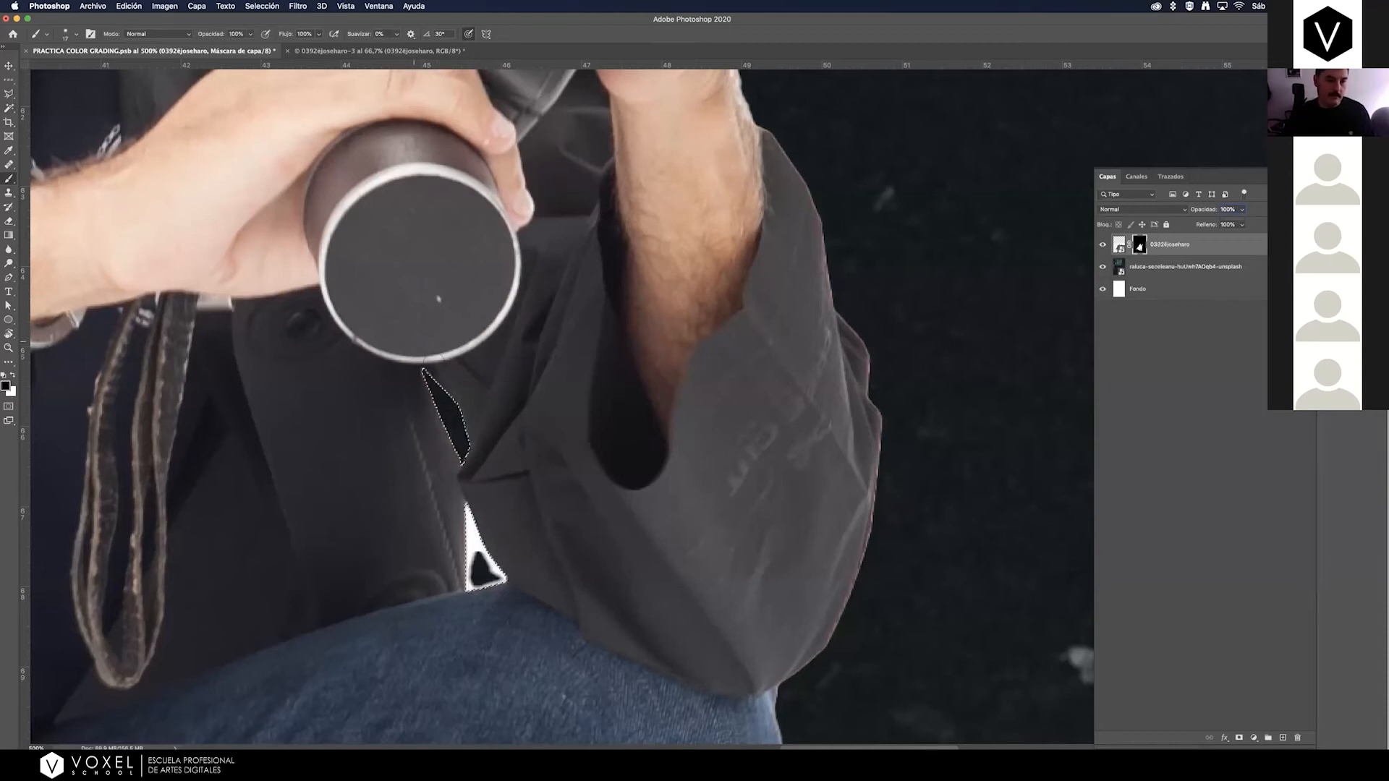
mouse_move(474, 532)
left_mouse_down()
mouse_move(488, 564)
mouse_move(478, 582)
mouse_move(503, 579)
left_mouse_up()
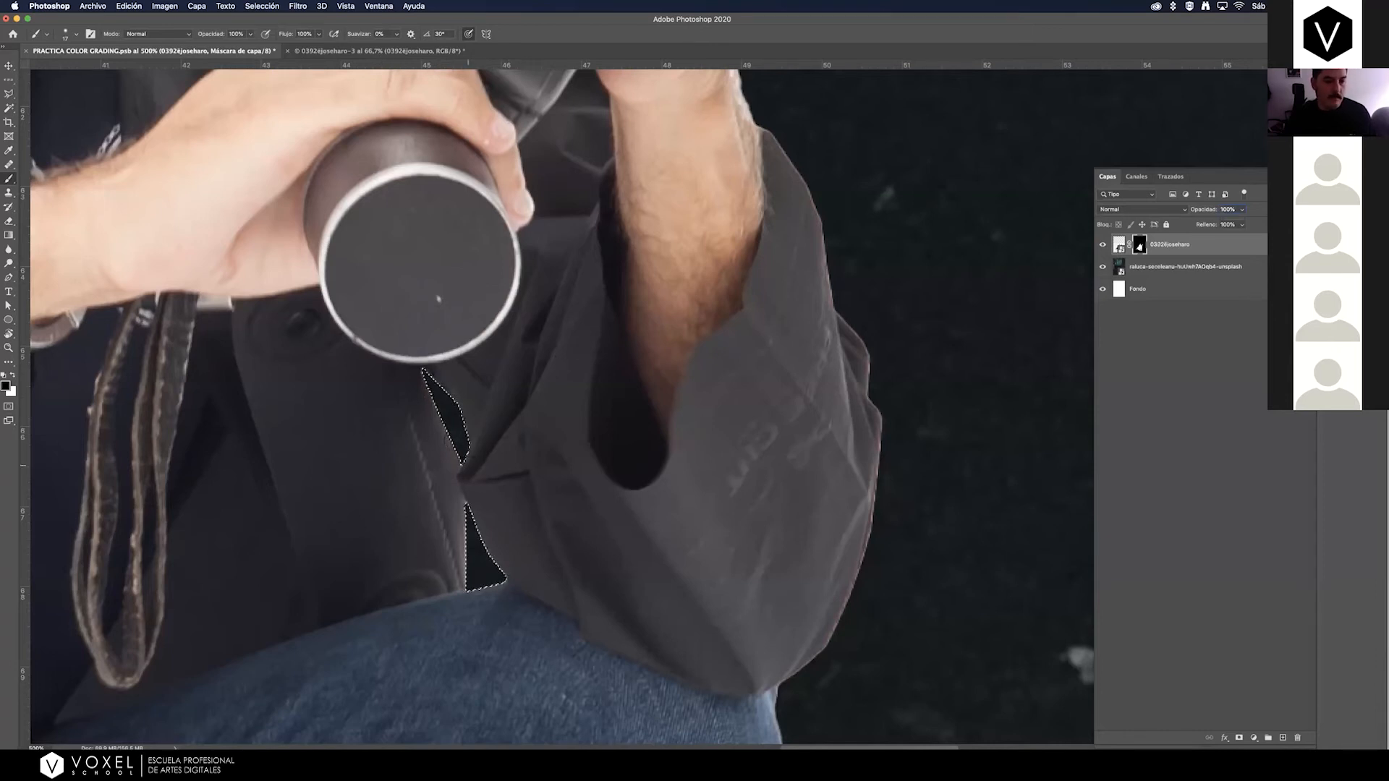
key("super+d")
Brush black on the man's layer mask to remove the white fringe between the index finger and the camera magazine.
key("super+minus")
key("super+minus")
key("super+minus")
key("super+minus")
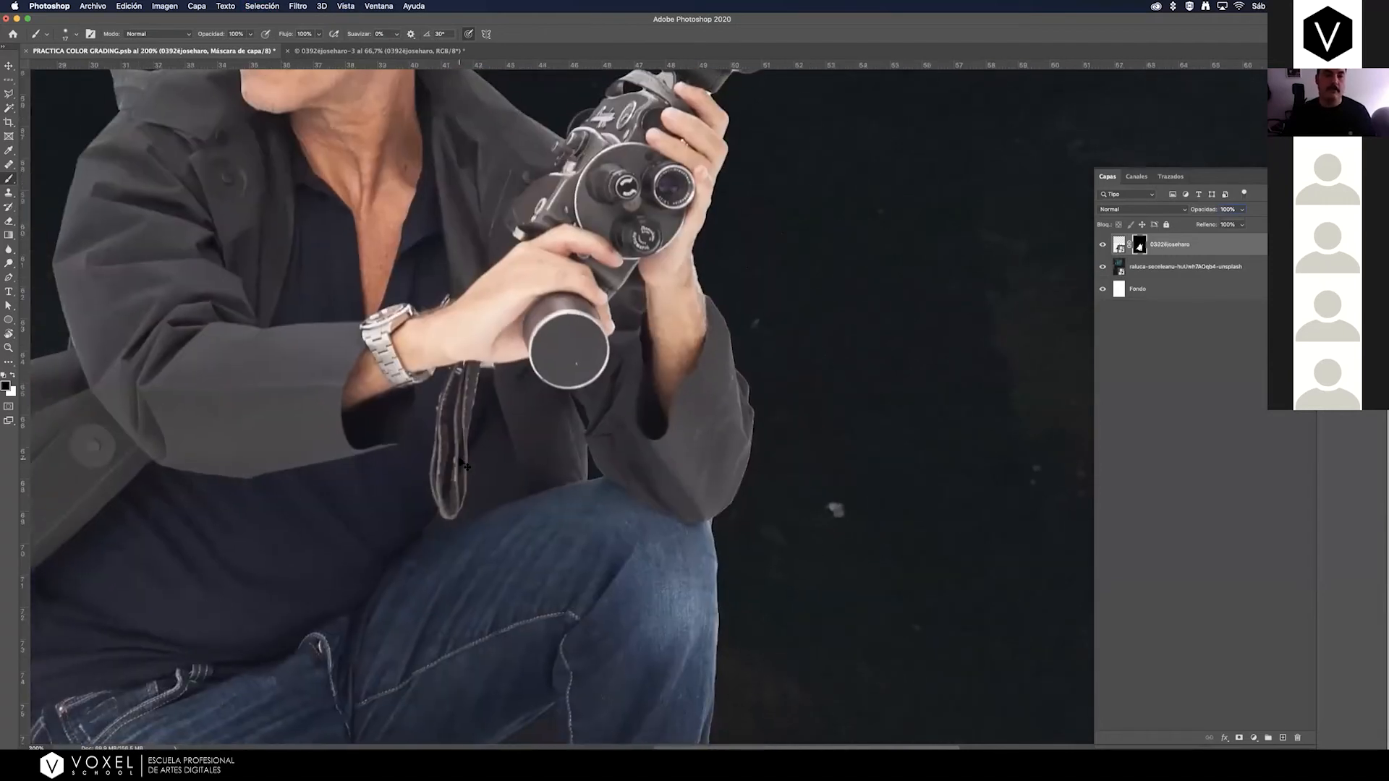
key("super+minus")
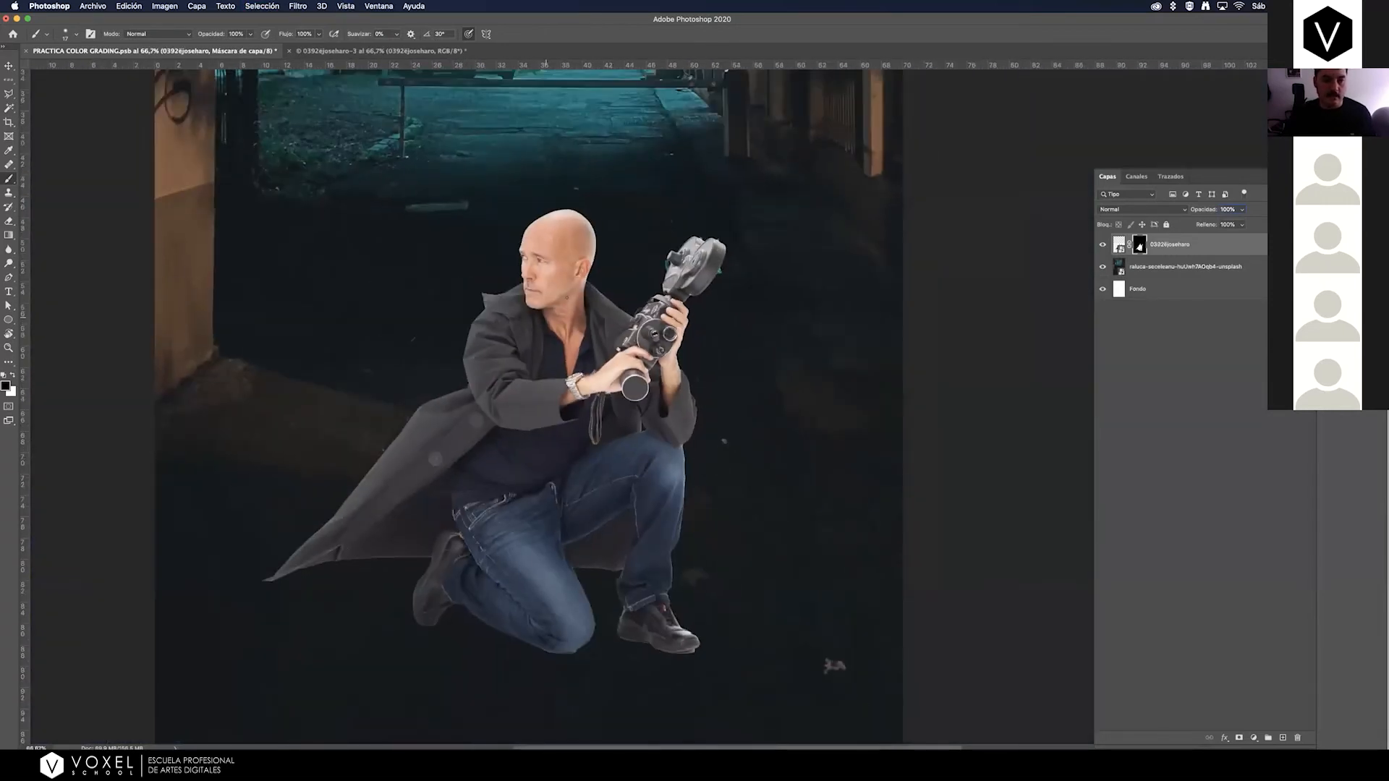
key("z")
left_click_drag(721, 275, 778, 221)
left_click_drag(685, 276, 727, 268)
key("b")
mouse_move(567, 308)
left_mouse_down()
mouse_move(515, 319)
mouse_move(554, 319)
mouse_move(539, 332)
mouse_move(539, 311)
mouse_move(557, 312)
left_mouse_up()
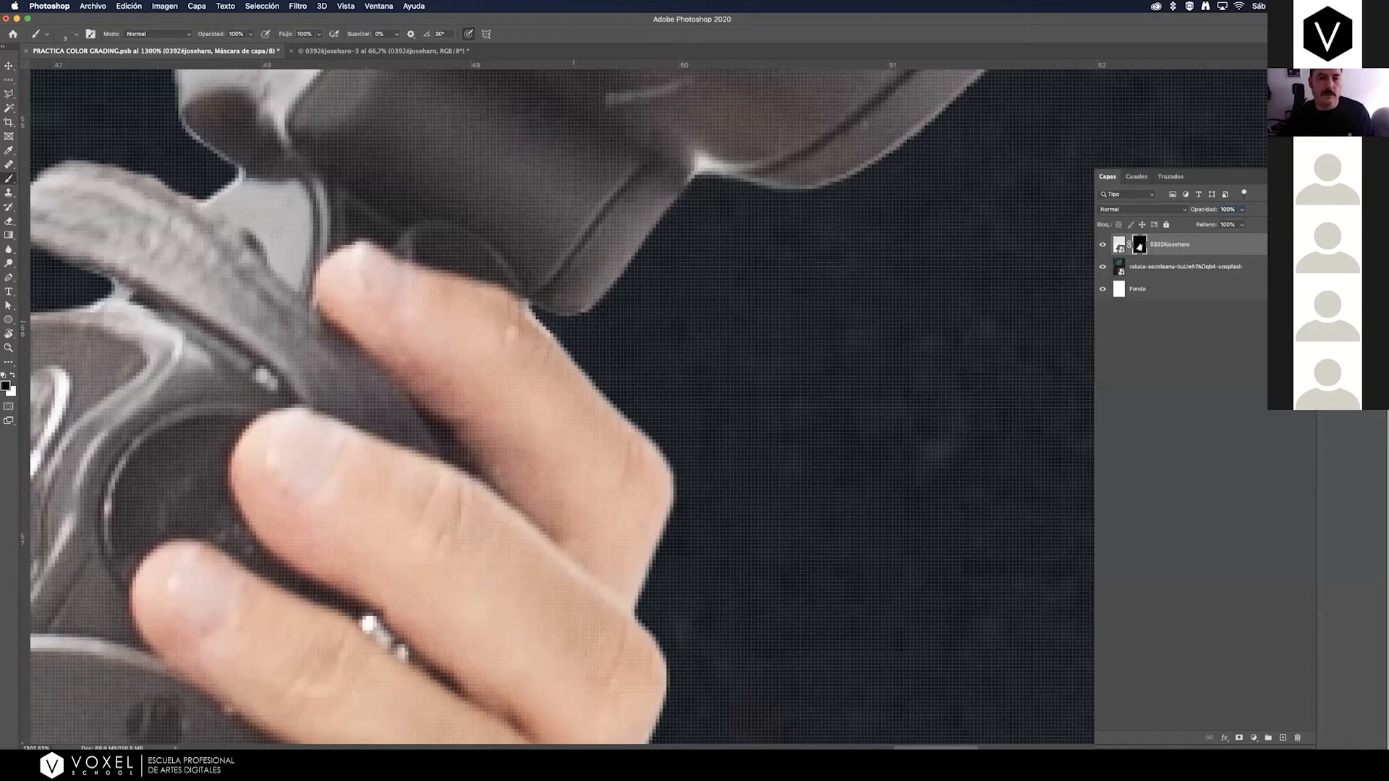
left_click_drag(427, 363, 698, 511)
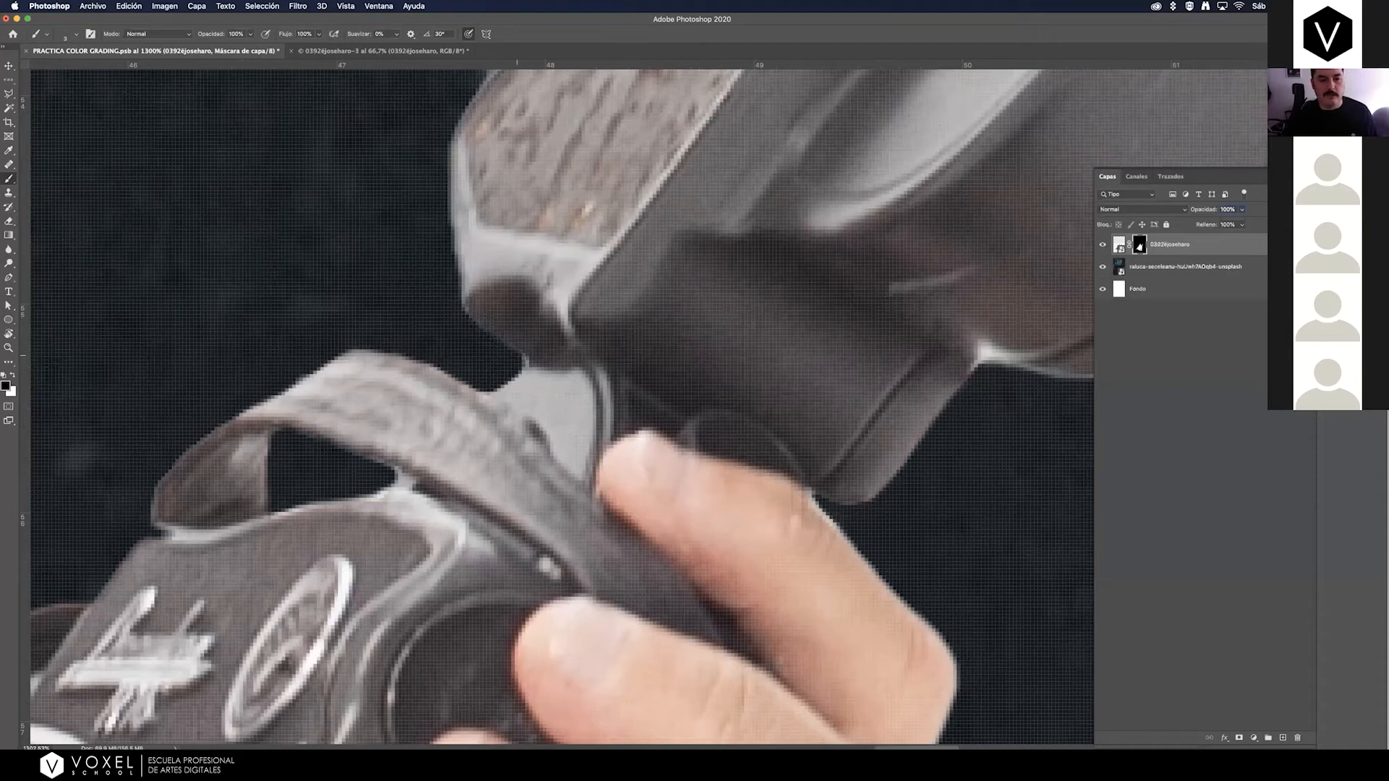
Inspect the cutout around the head and camera, and compare the whole poster with the man's layer hidden and shown.
key("super+minus")
key("super+minus")
key("super+minus")
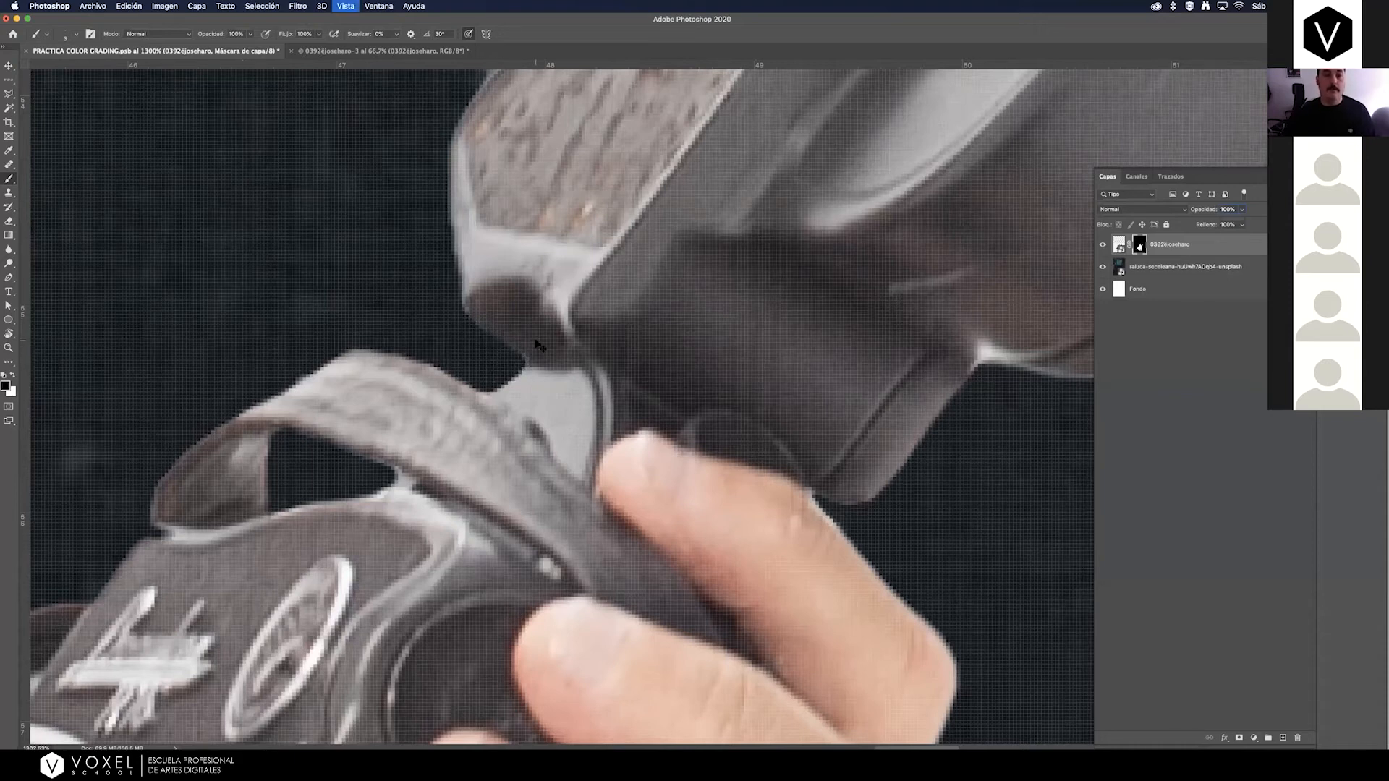
key("super+minus")
key("super+minus")
key("super+minus")
key("super+minus")
key("super+minus")
key("super+minus")
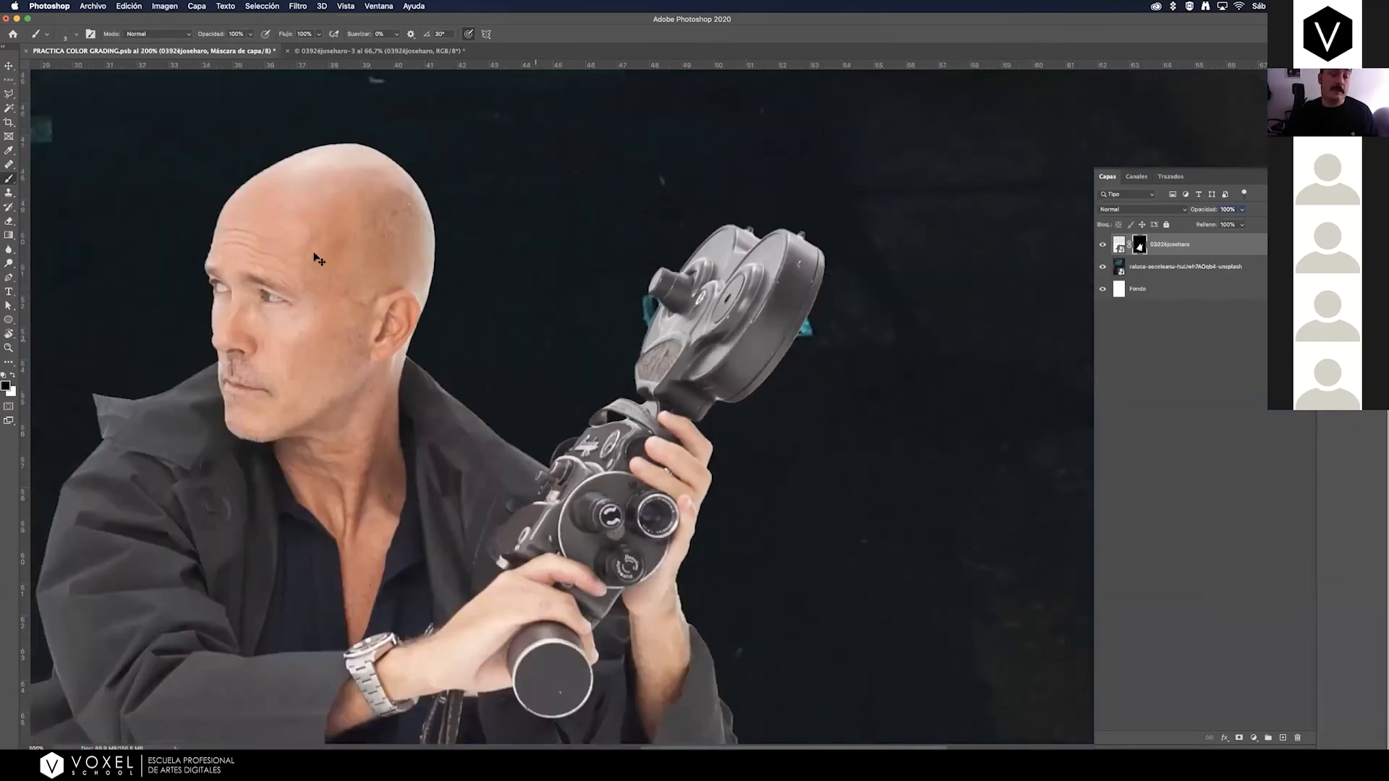
key("z")
left_click_drag(466, 293, 514, 259)
key("b")
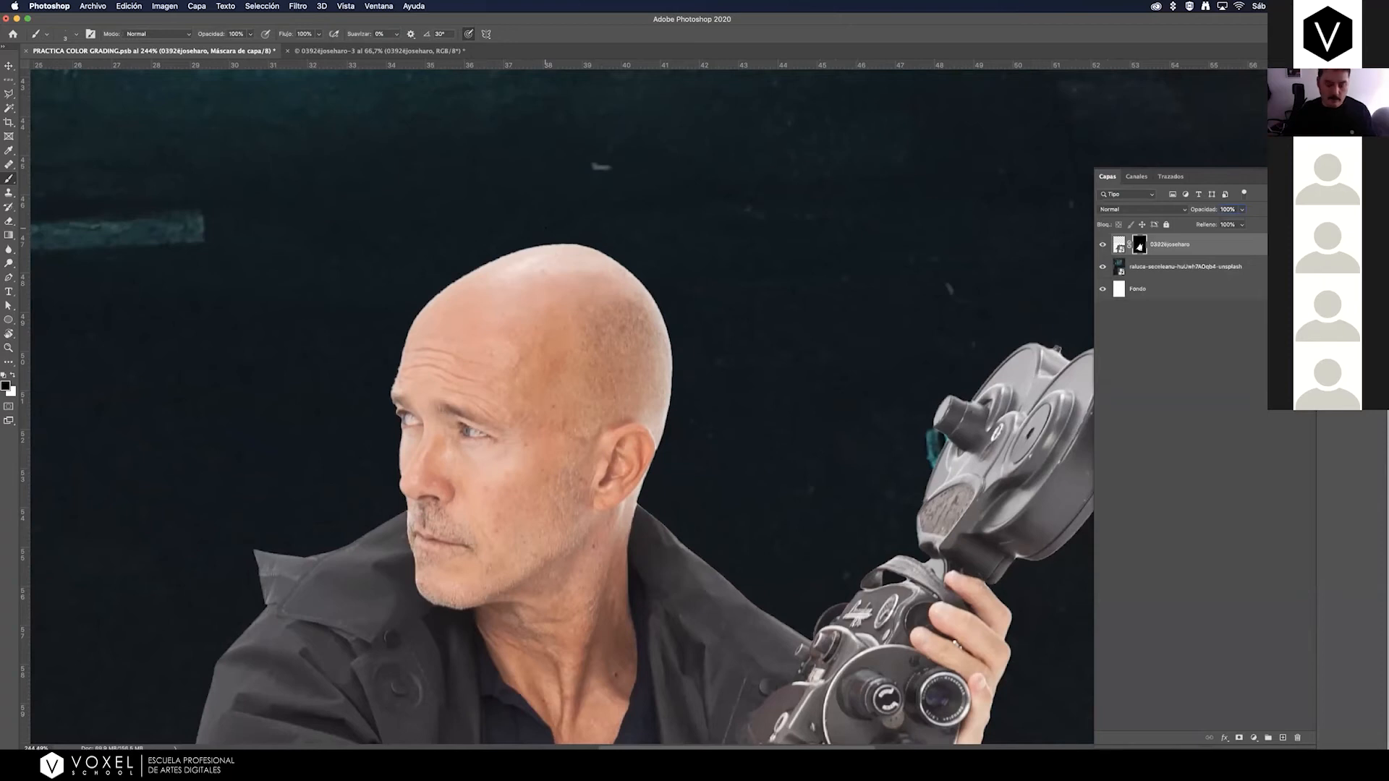
key("super+1")
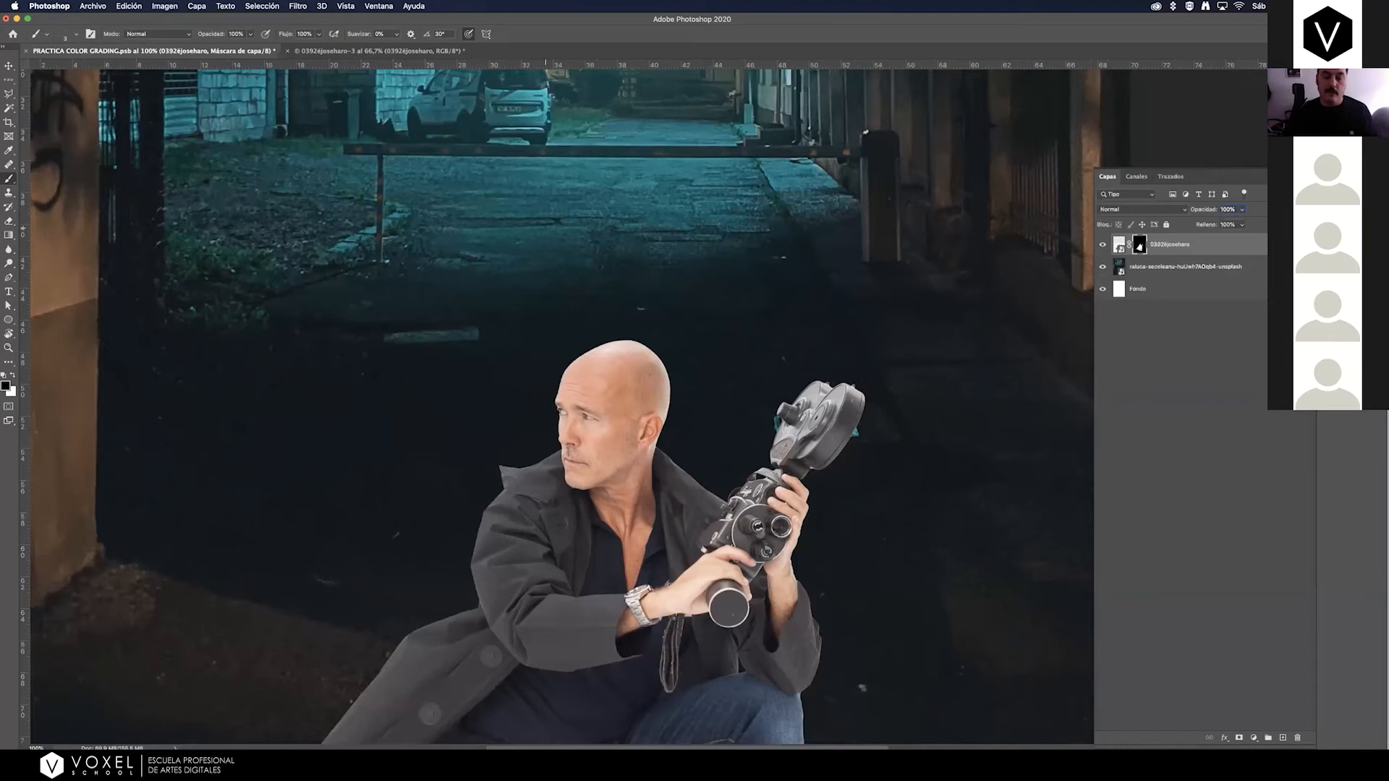
key("z")
mouse_move(816, 690)
left_mouse_down()
mouse_move(855, 635)
mouse_move(799, 668)
left_mouse_up()
left_click_drag(801, 575, 747, 337)
key("super+minus")
key("super+minus")
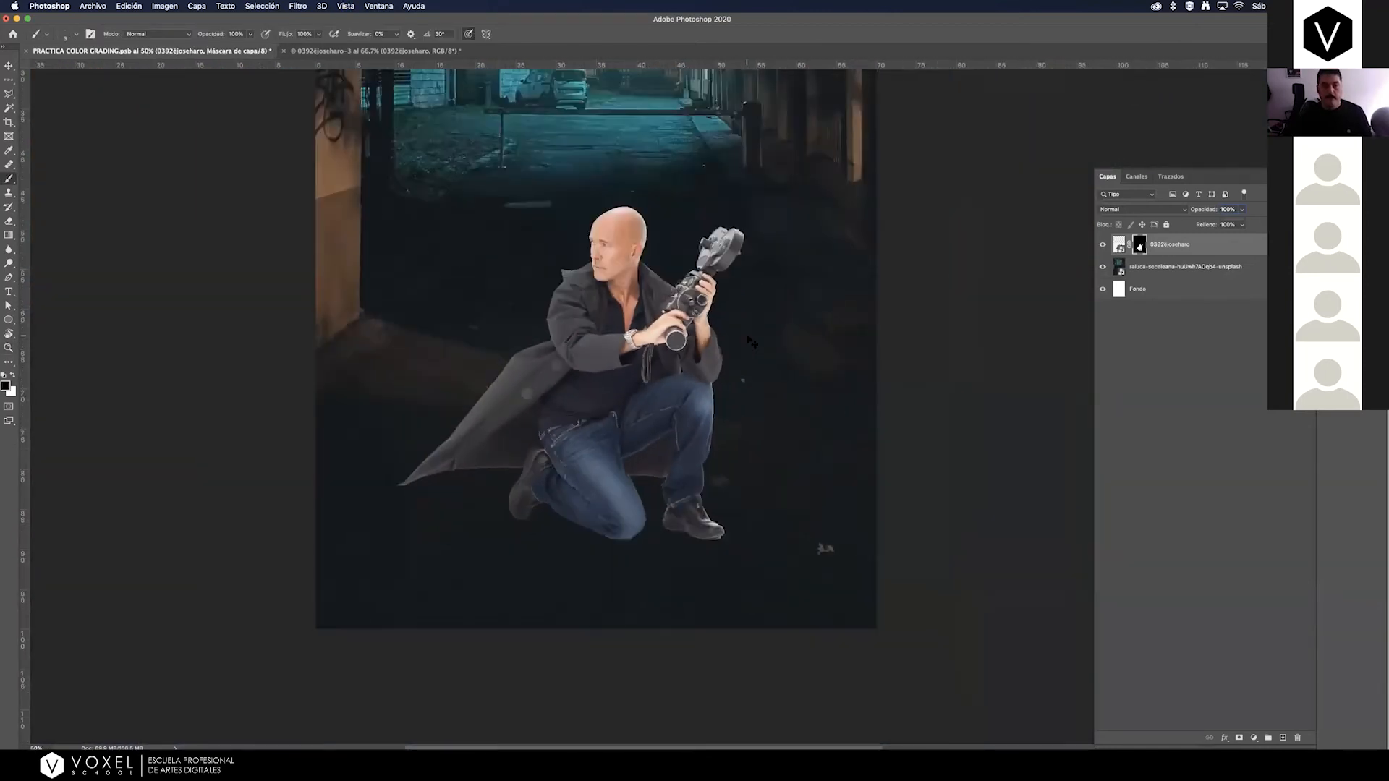
key("super+minus")
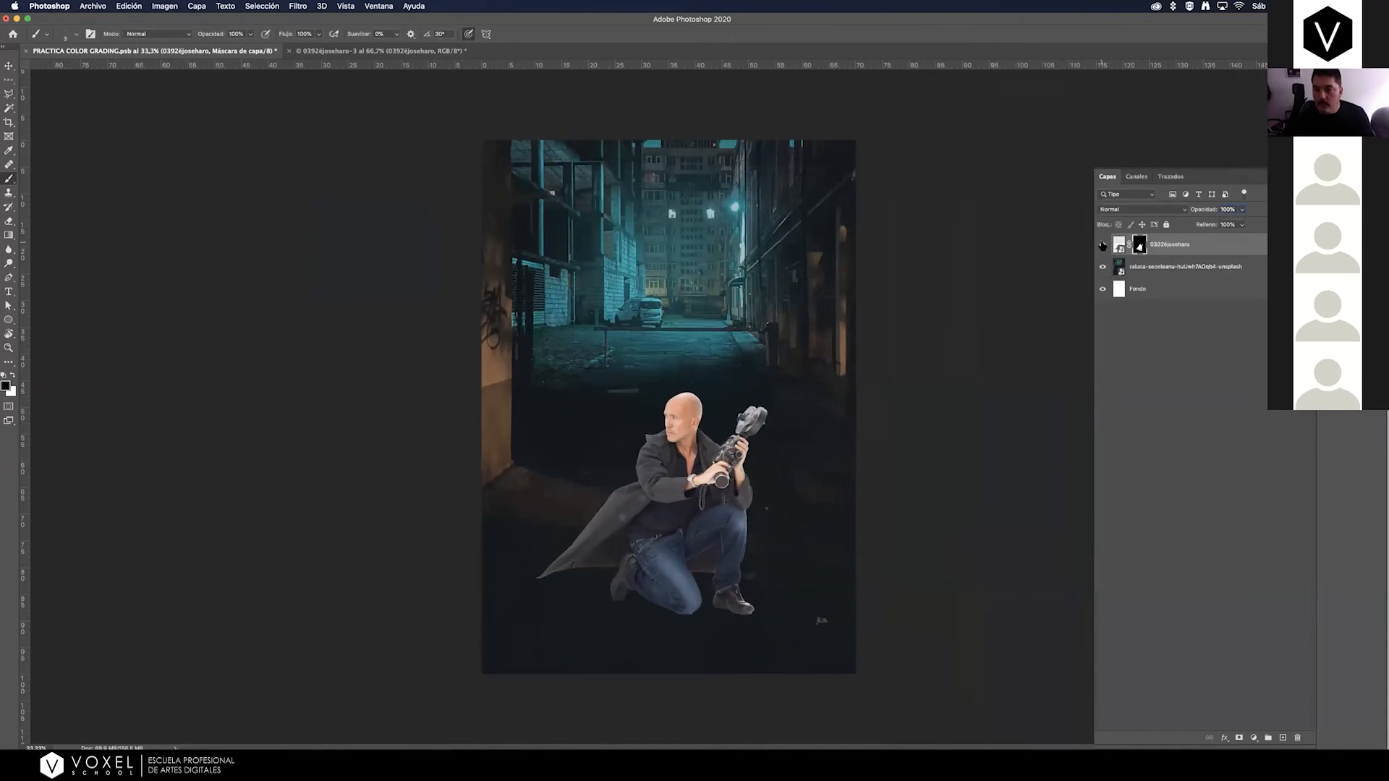
left_click(1102, 245)
left_click(1102, 245)
Rename the night alley layer as FONDO and the man's layer as personaje.
left_click(1171, 268)
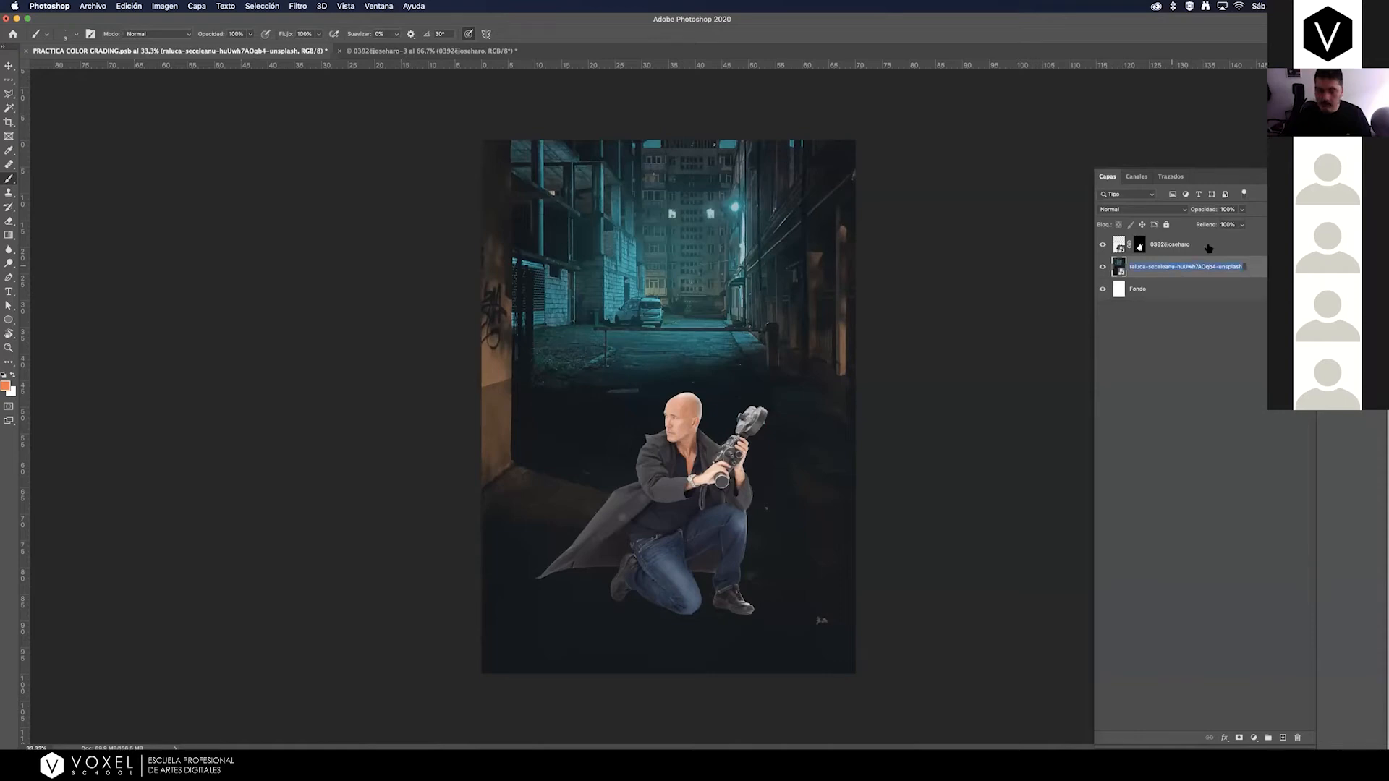
type("FONDO")
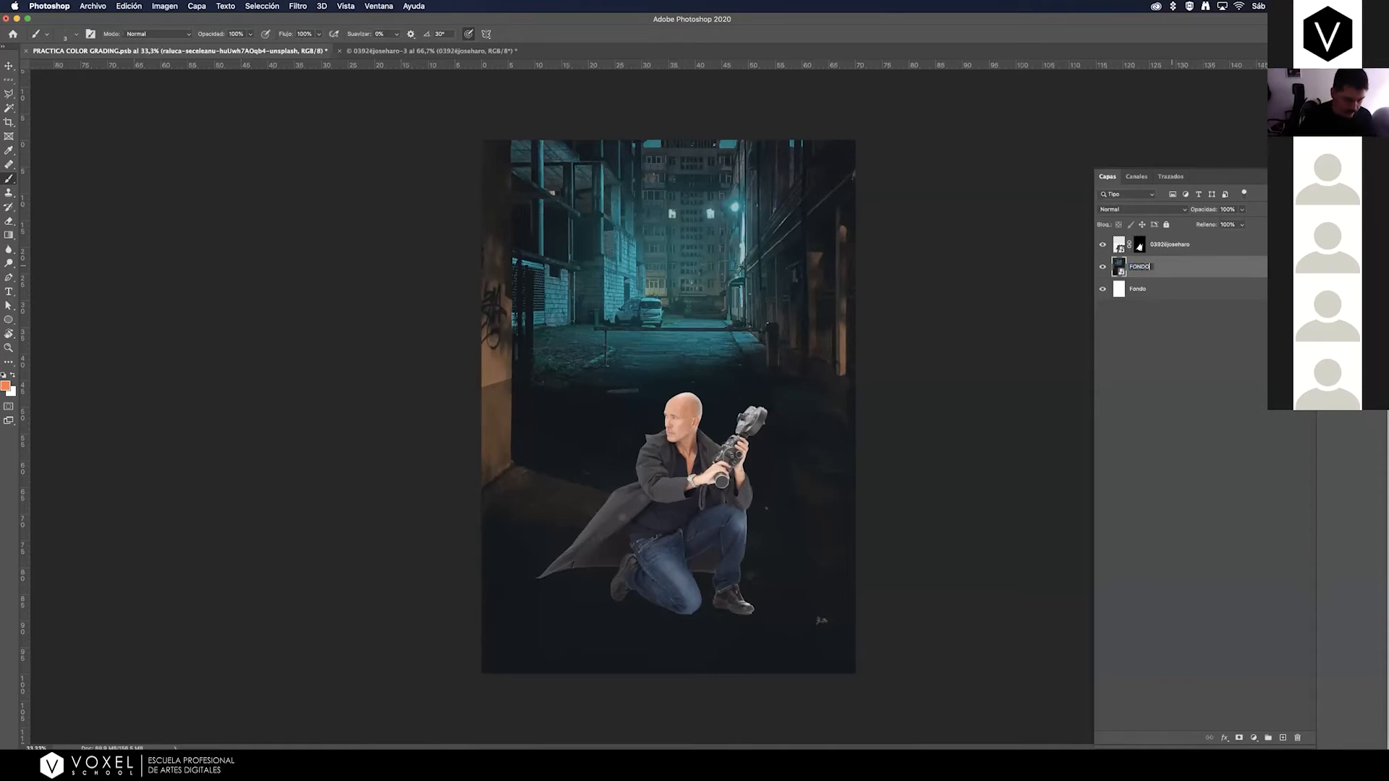
key("Return")
left_click(1168, 246)
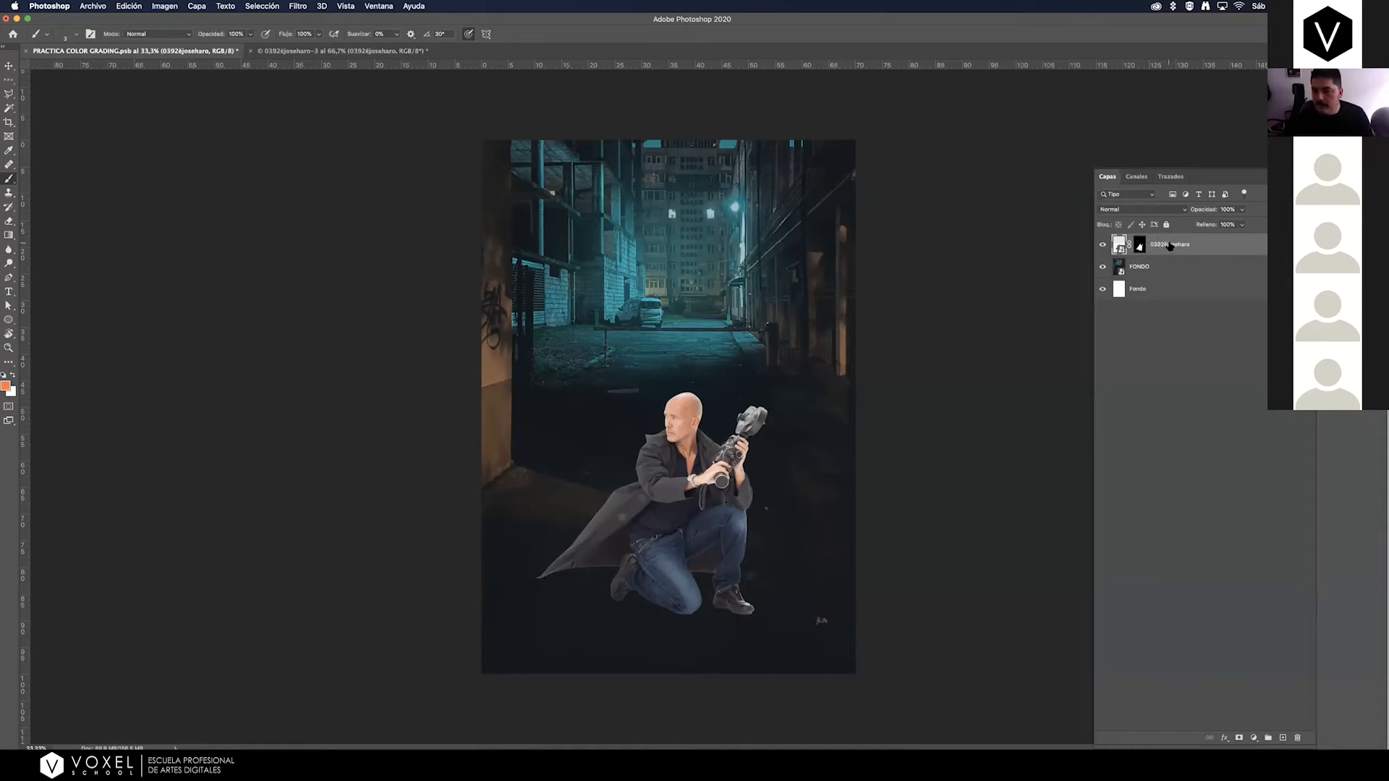
type("personaje")
key("Return")
Compare the composition with the personaje layer hidden and shown several times.
left_click(1101, 247)
left_click(1101, 248)
left_click(1101, 248)
left_click(1101, 249)
left_click(1102, 249)
left_click(1102, 249)
left_click(1102, 249)
left_click(1101, 249)
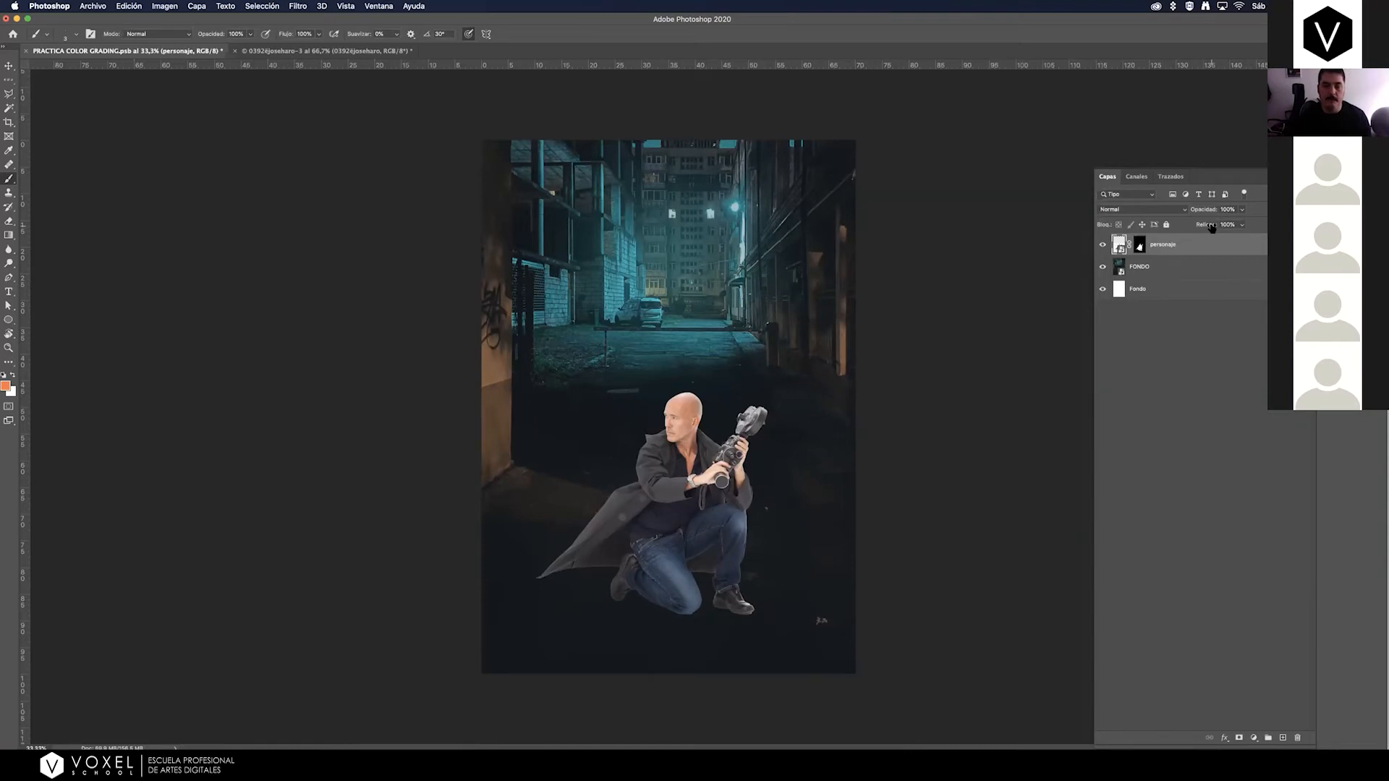
Try moving the FONDO layer slightly down within the poster, and undo the move.
left_click(1180, 273)
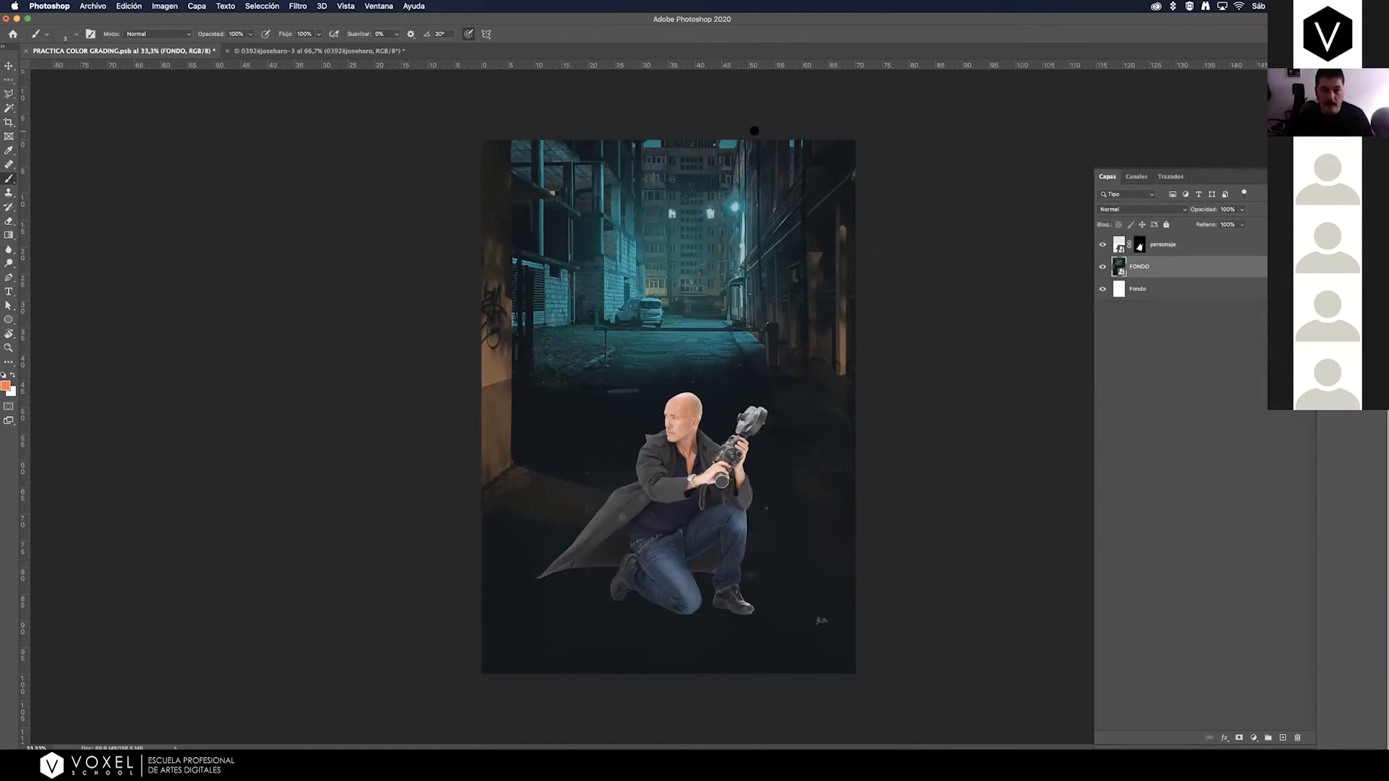
left_click(9, 66)
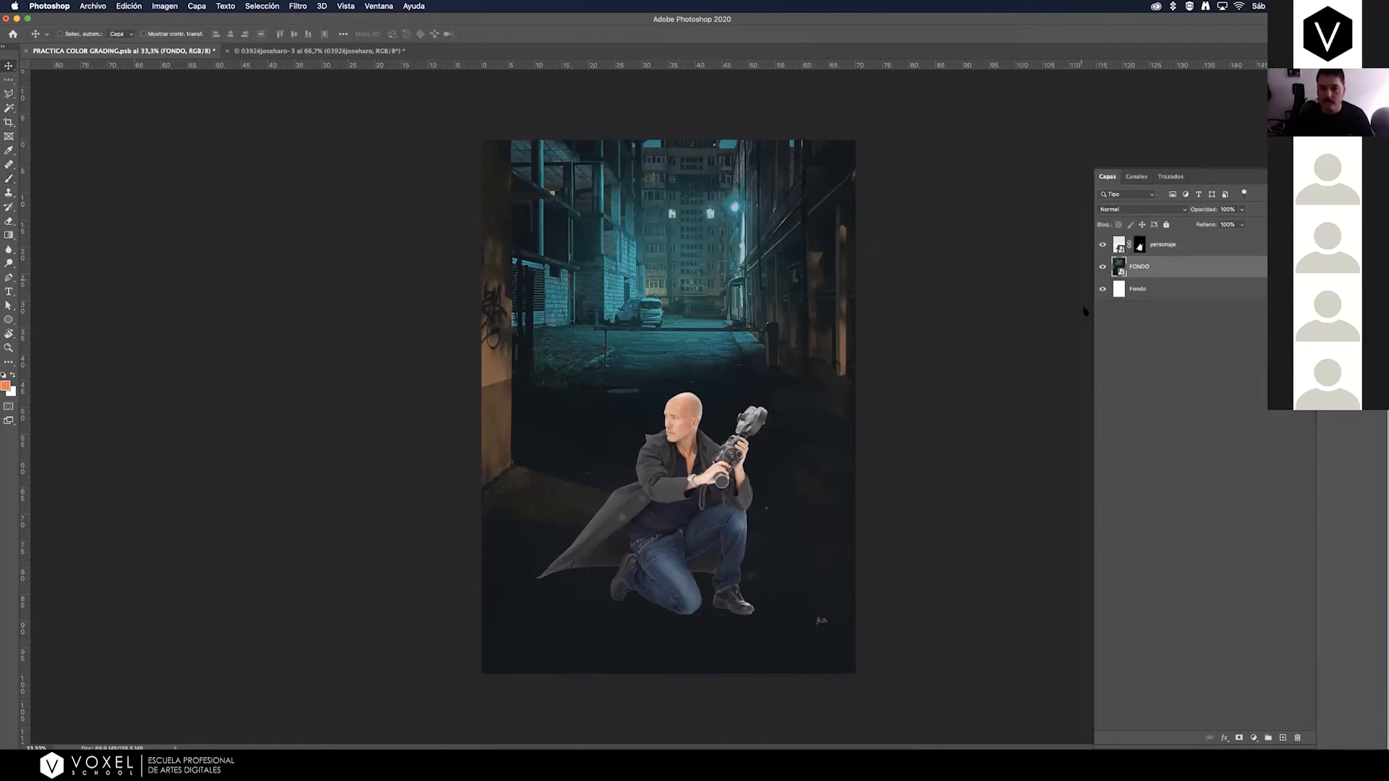
left_click_drag(654, 243, 653, 248)
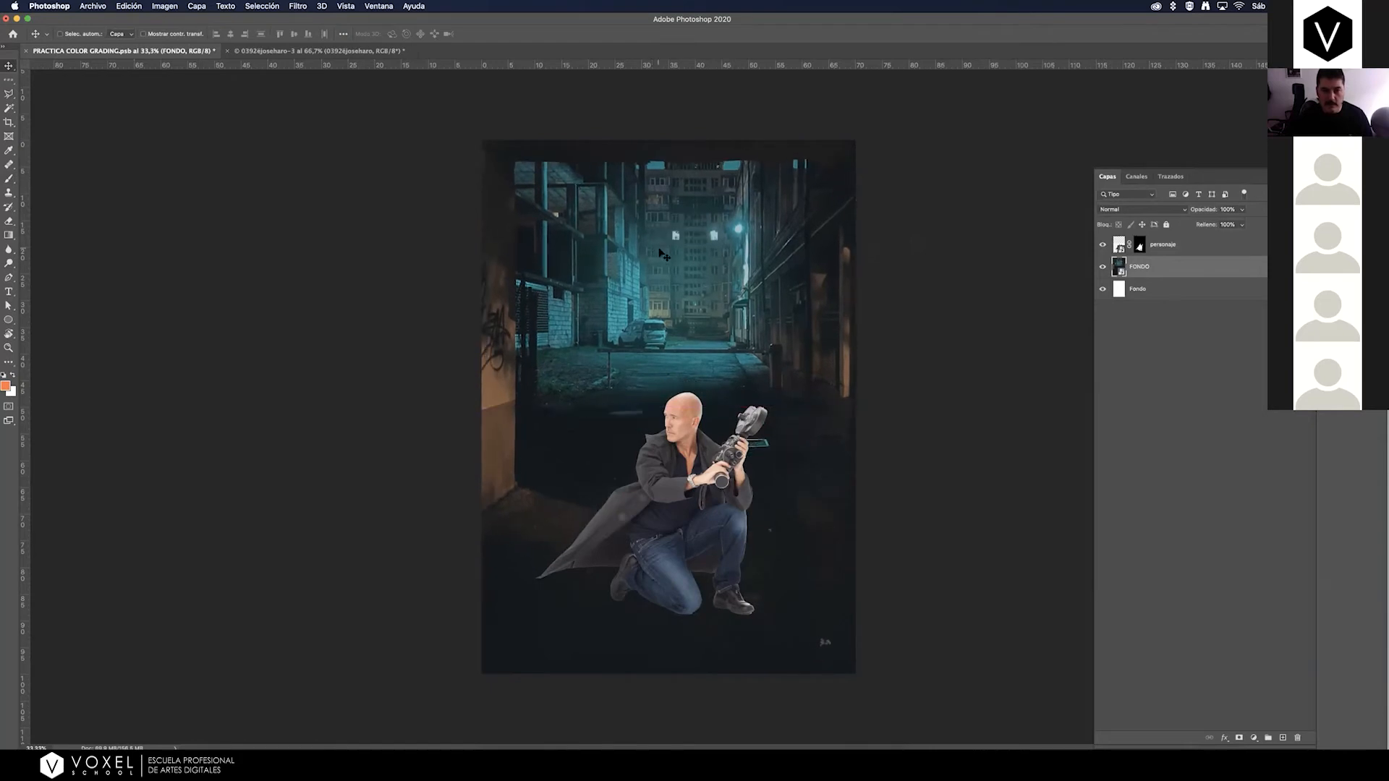
key("super+z")
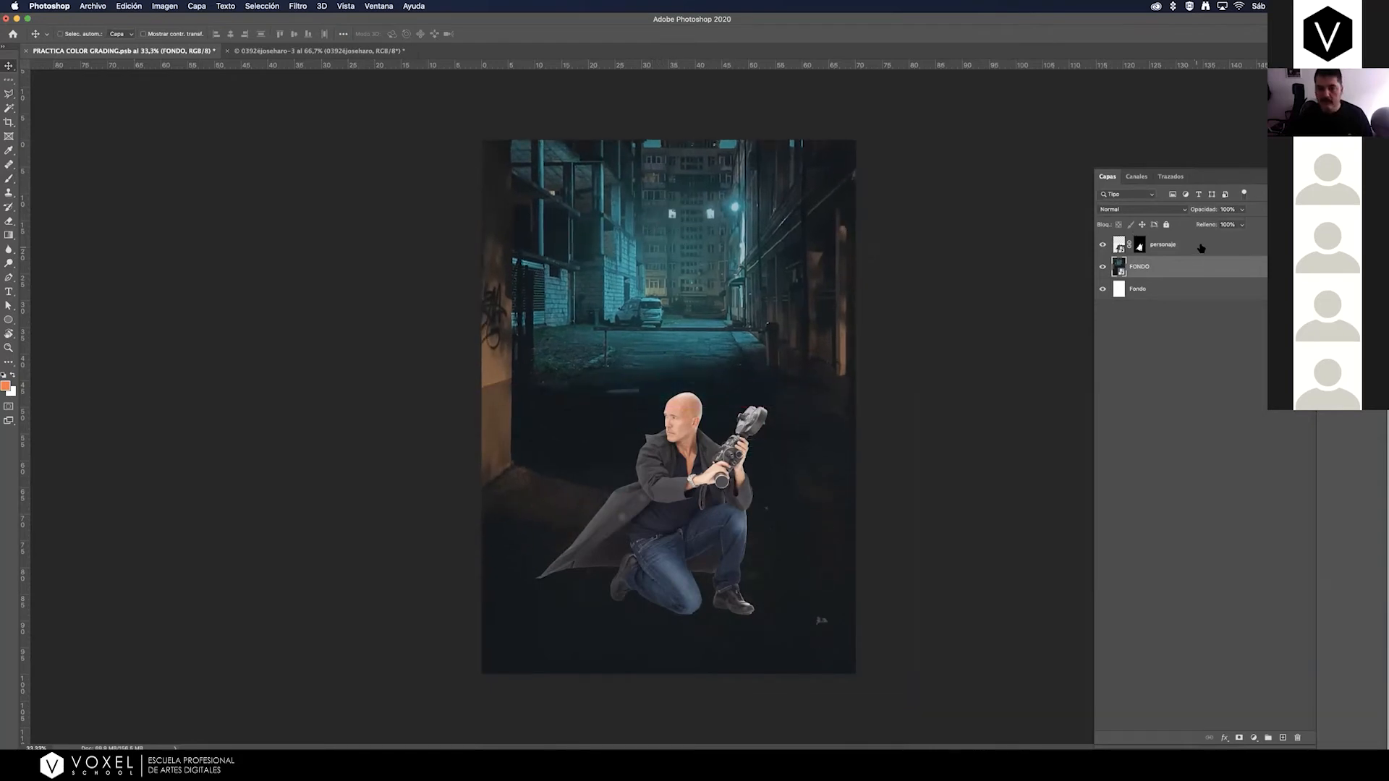
Try enlarging the kneeling man on the personaje layer slightly with Free Transform, and discard the transformation.
left_click(1207, 245)
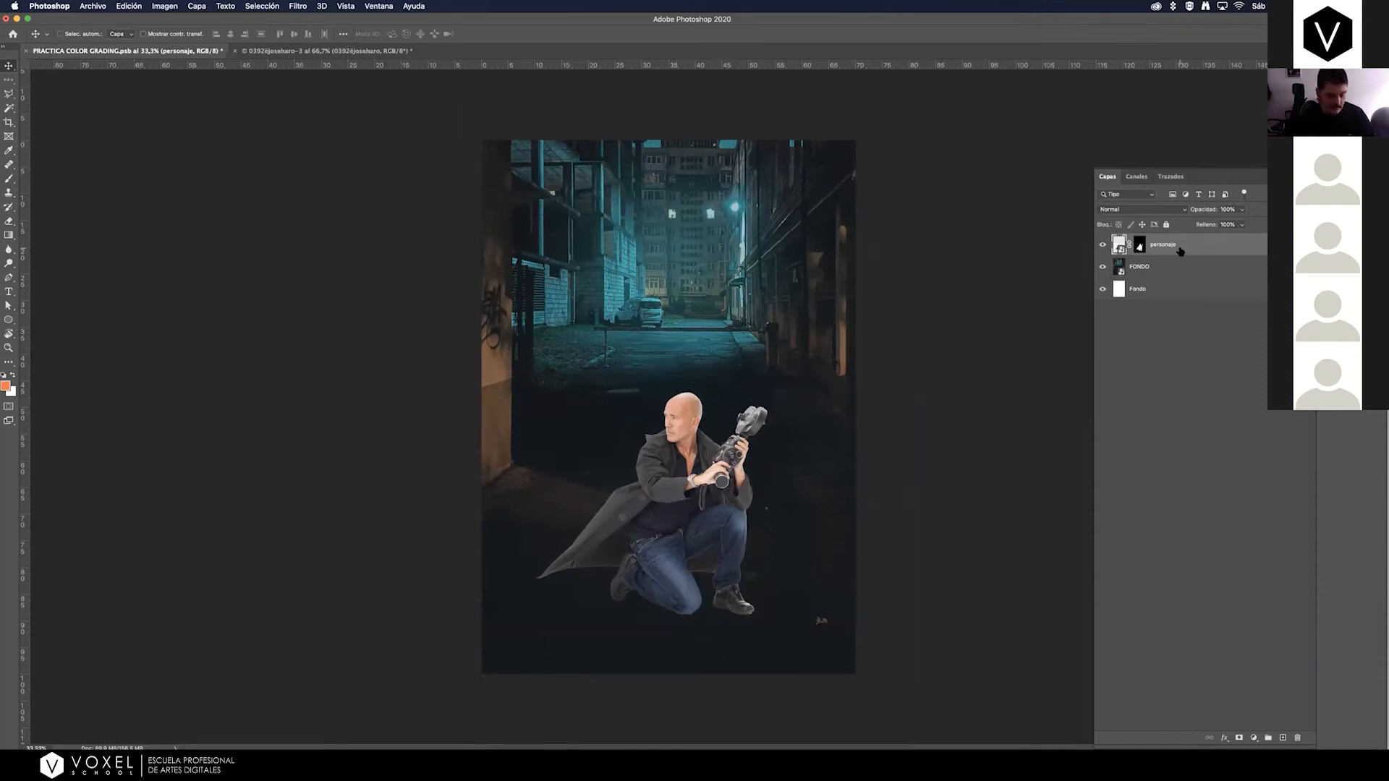
key("super+t")
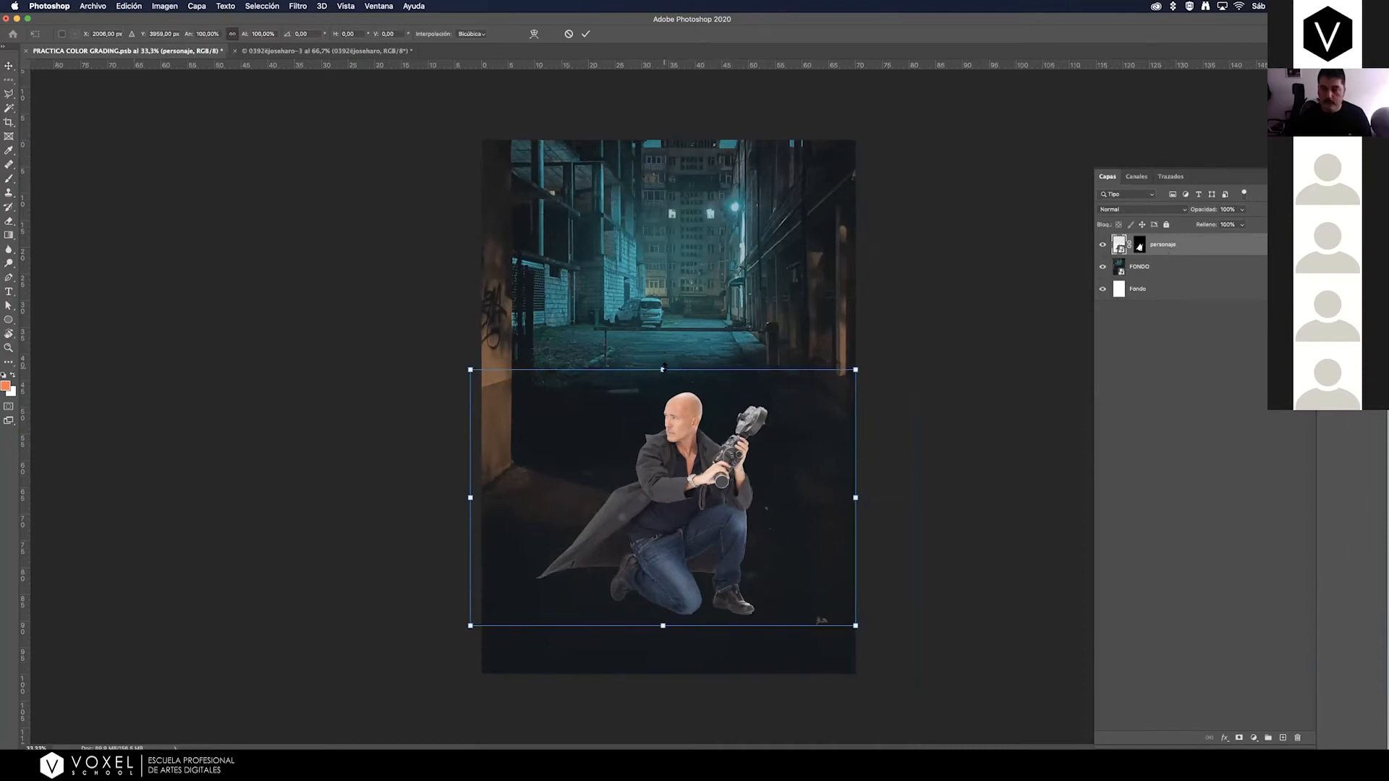
mouse_move(663, 370)
left_mouse_down()
mouse_move(678, 335)
mouse_move(663, 363)
left_mouse_up()
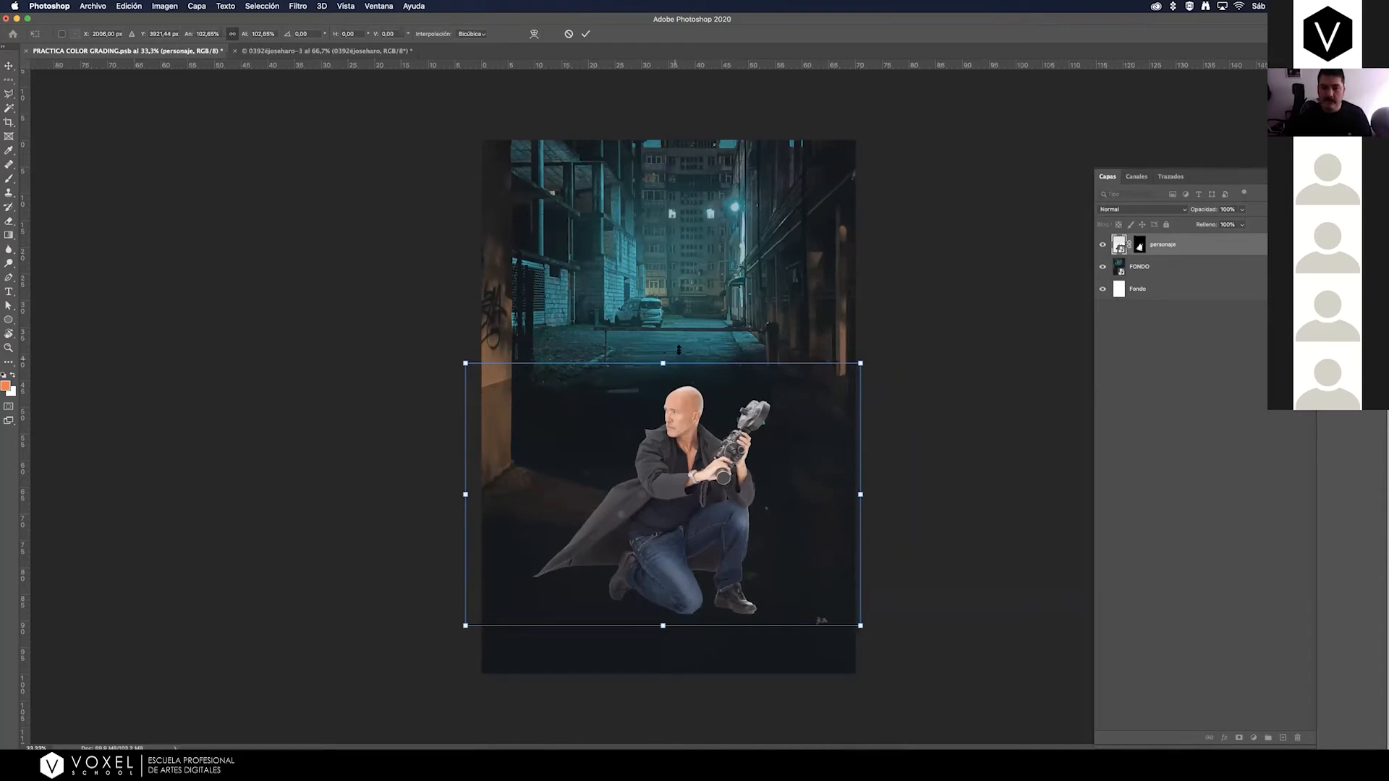
left_click_drag(679, 350, 796, 311)
key("super+z")
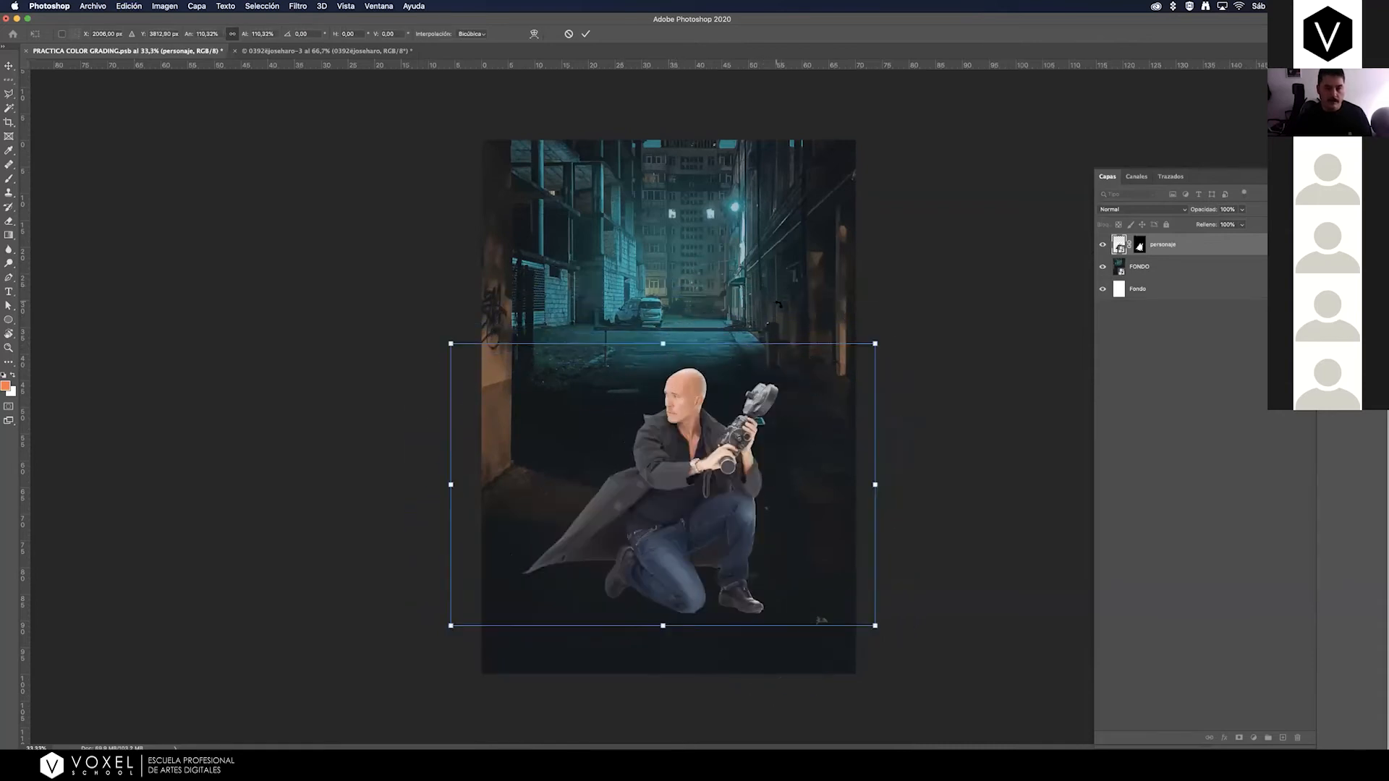
mouse_move(452, 344)
left_mouse_down()
mouse_move(483, 363)
mouse_move(470, 356)
left_mouse_up()
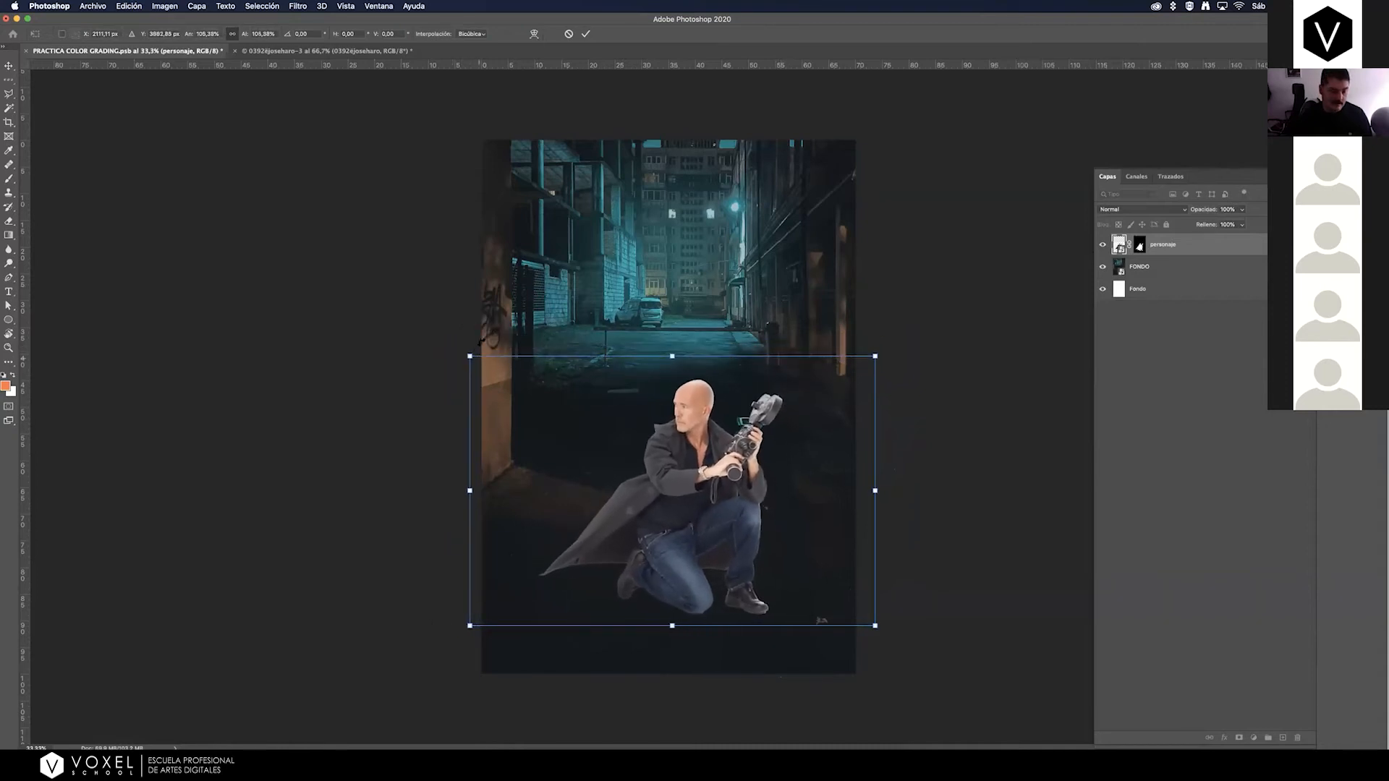
key("Return")
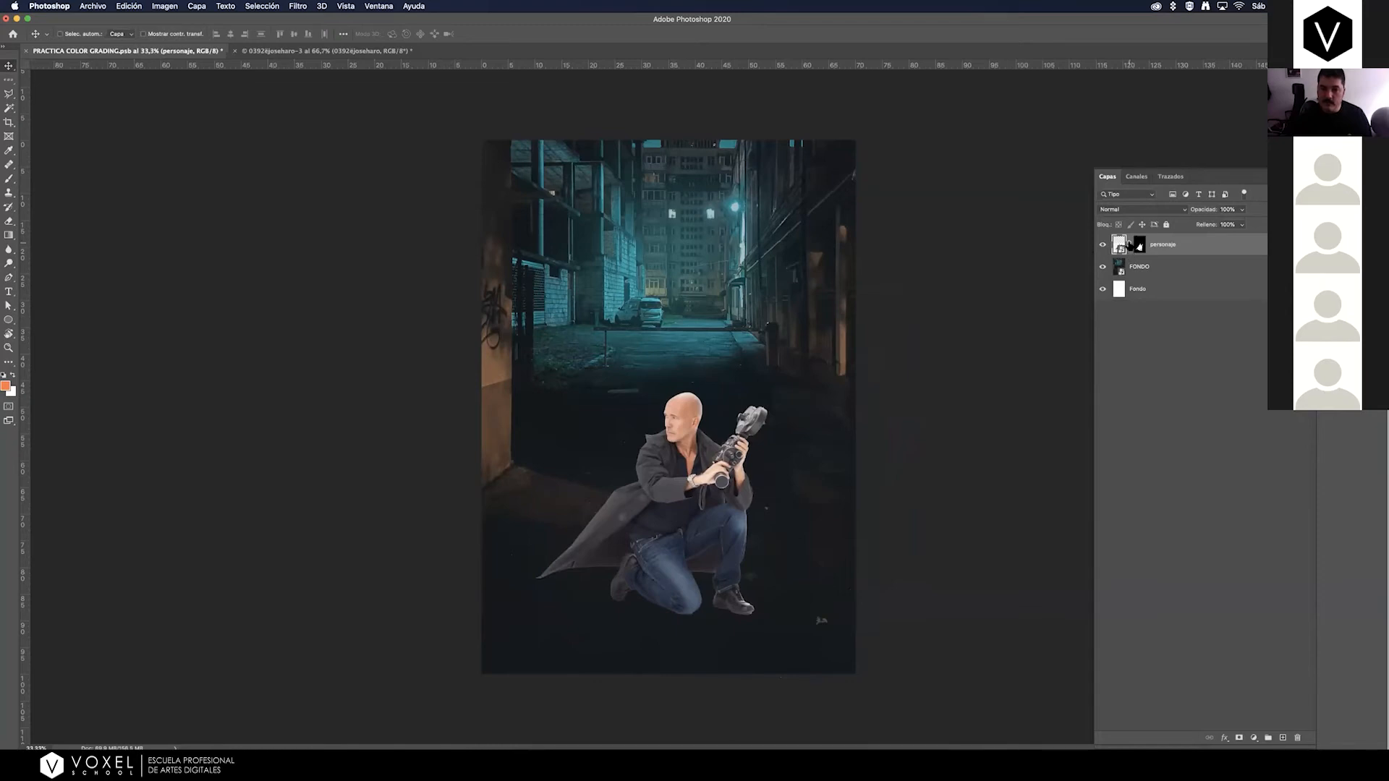
Try scaling the personaje layer up well beyond its current size, and bring it back to its original size.
key("ctrl+t")
left_click_drag(662, 369, 662, 177)
left_click_drag(722, 119, 678, 352)
left_click_drag(663, 230, 662, 370)
key("Return")
Enlarge the kneeling man on the personaje layer slightly and shift him a little up and left within the alley.
key("super+t")
left_click_drag(663, 368, 696, 345)
left_click_drag(694, 465, 680, 470)
left_click_drag(648, 346, 649, 353)
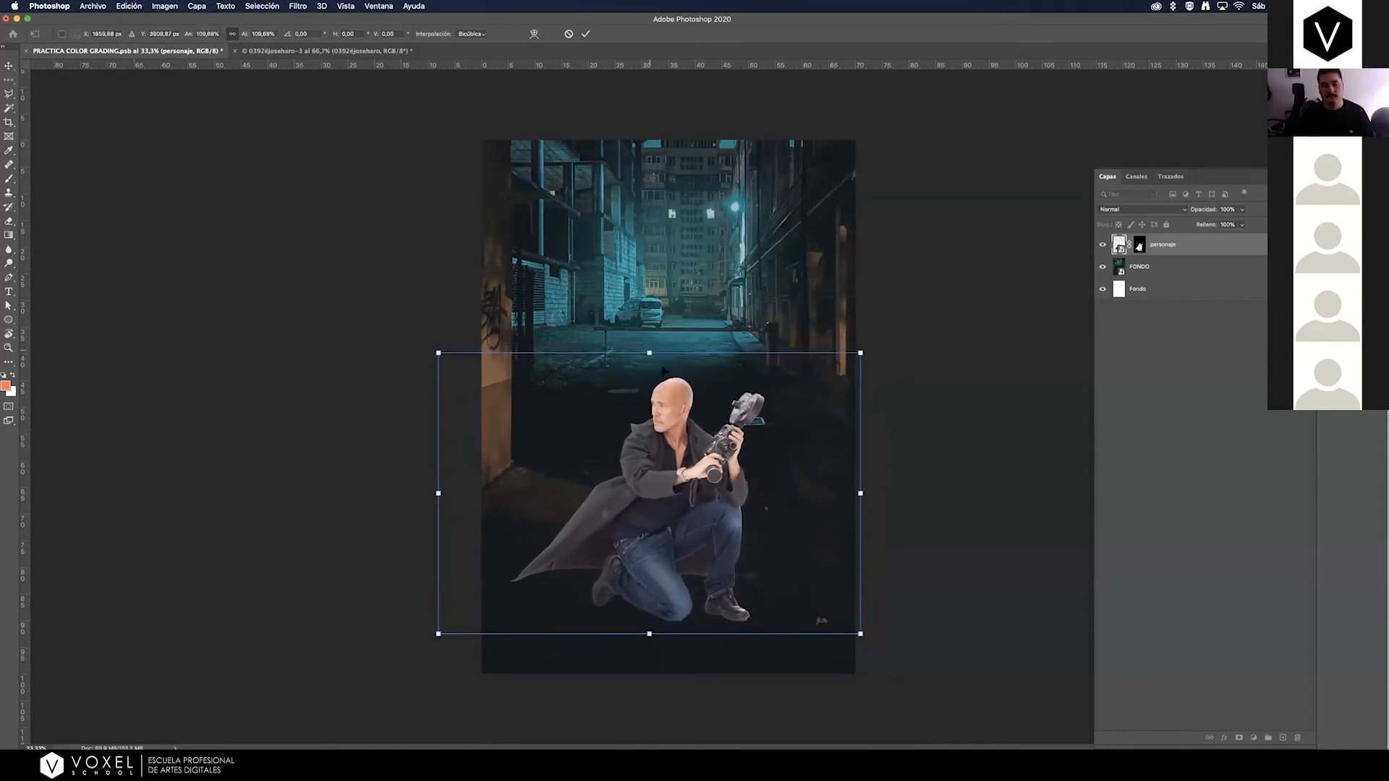
left_click_drag(669, 443, 670, 442)
left_click_drag(443, 490, 449, 489)
left_click_drag(664, 470, 655, 458)
key("Return")
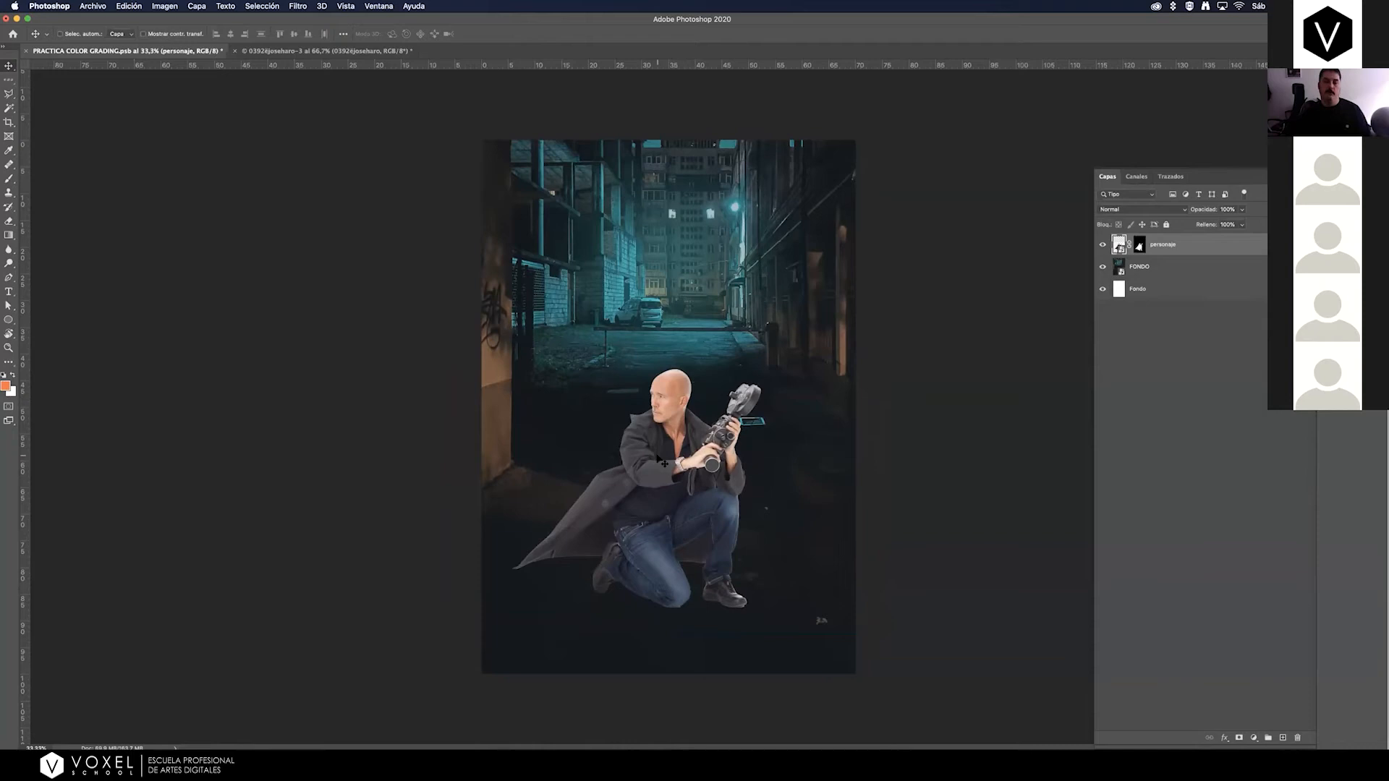
Inspect the cutout close up around the man's legs, shoes and coat against the dark ground.
key("z")
left_click(703, 527)
left_click(722, 535)
key("v")
scroll(701, 516, "down", 5)
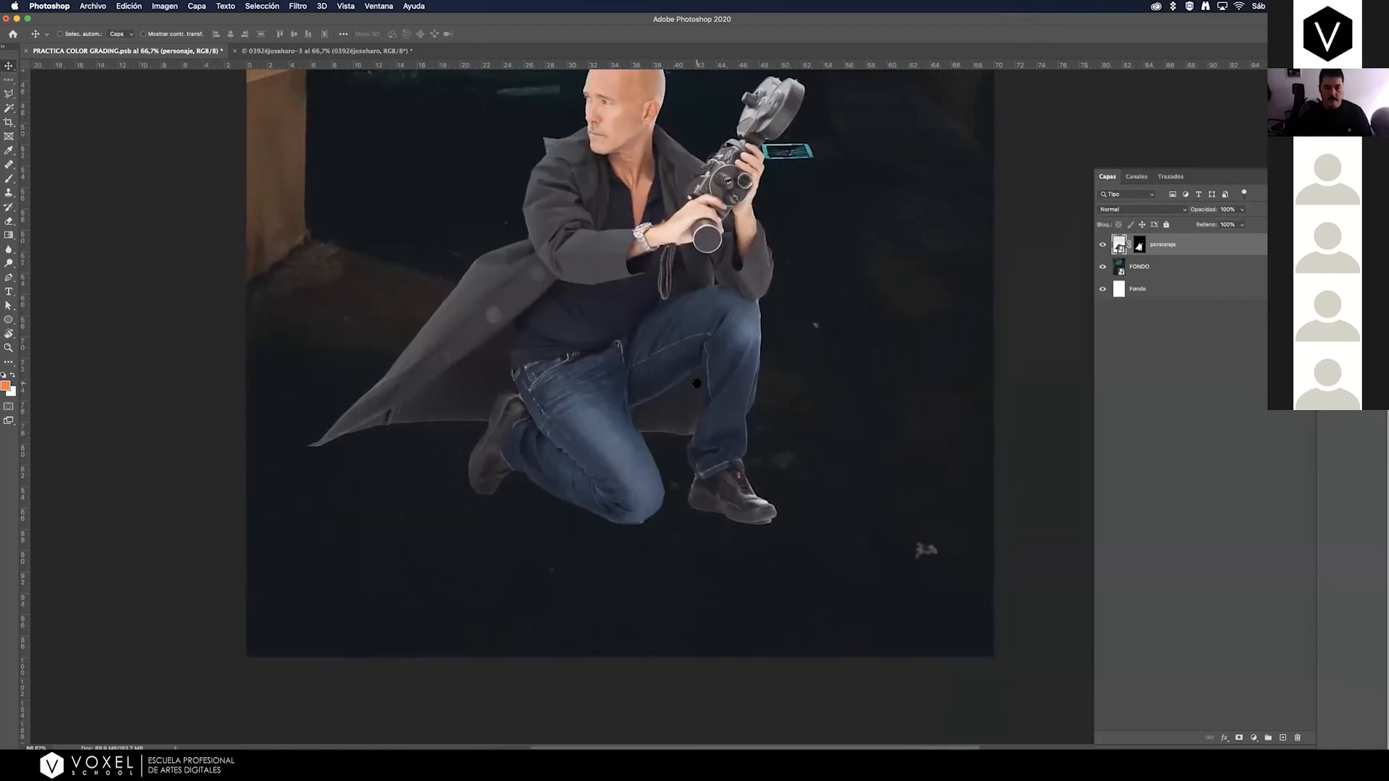
scroll(622, 362, "left", 2)
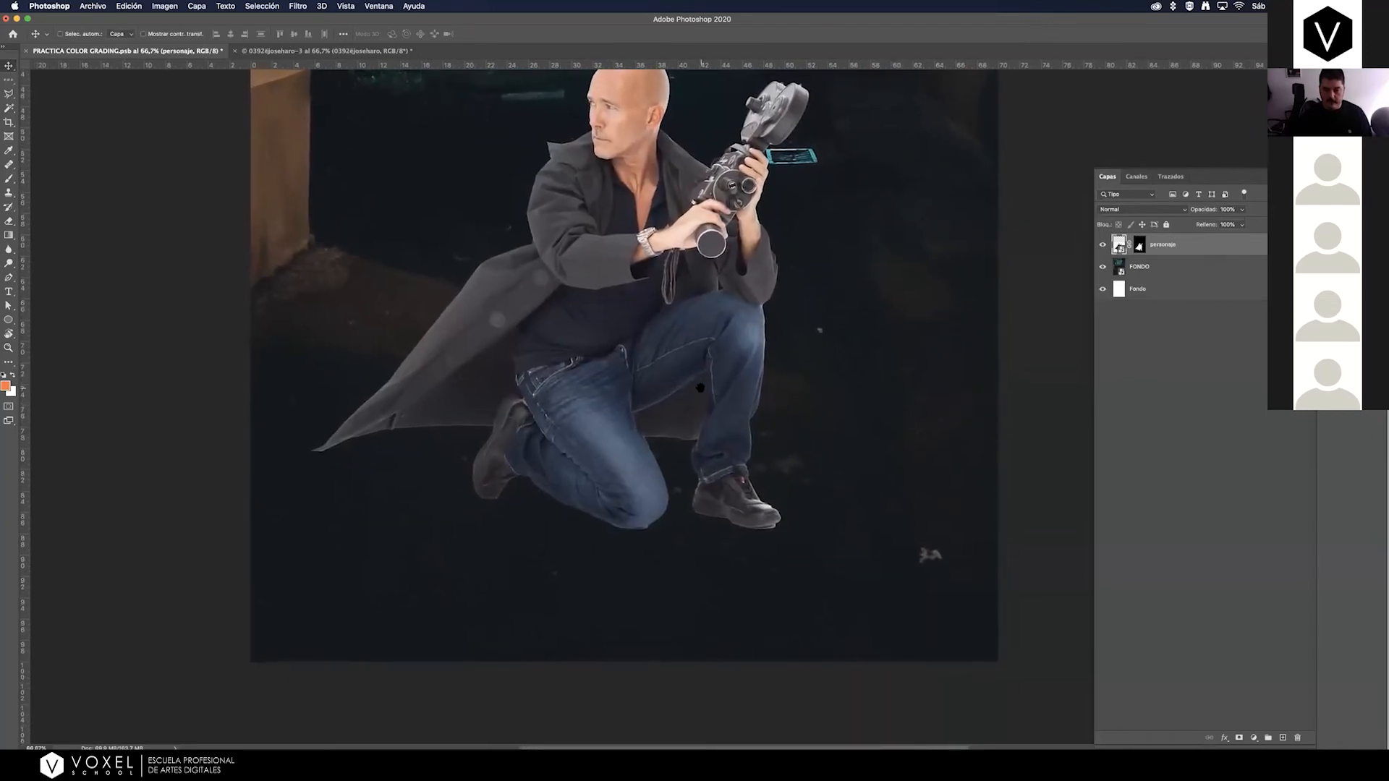
scroll(705, 388, "up", 1)
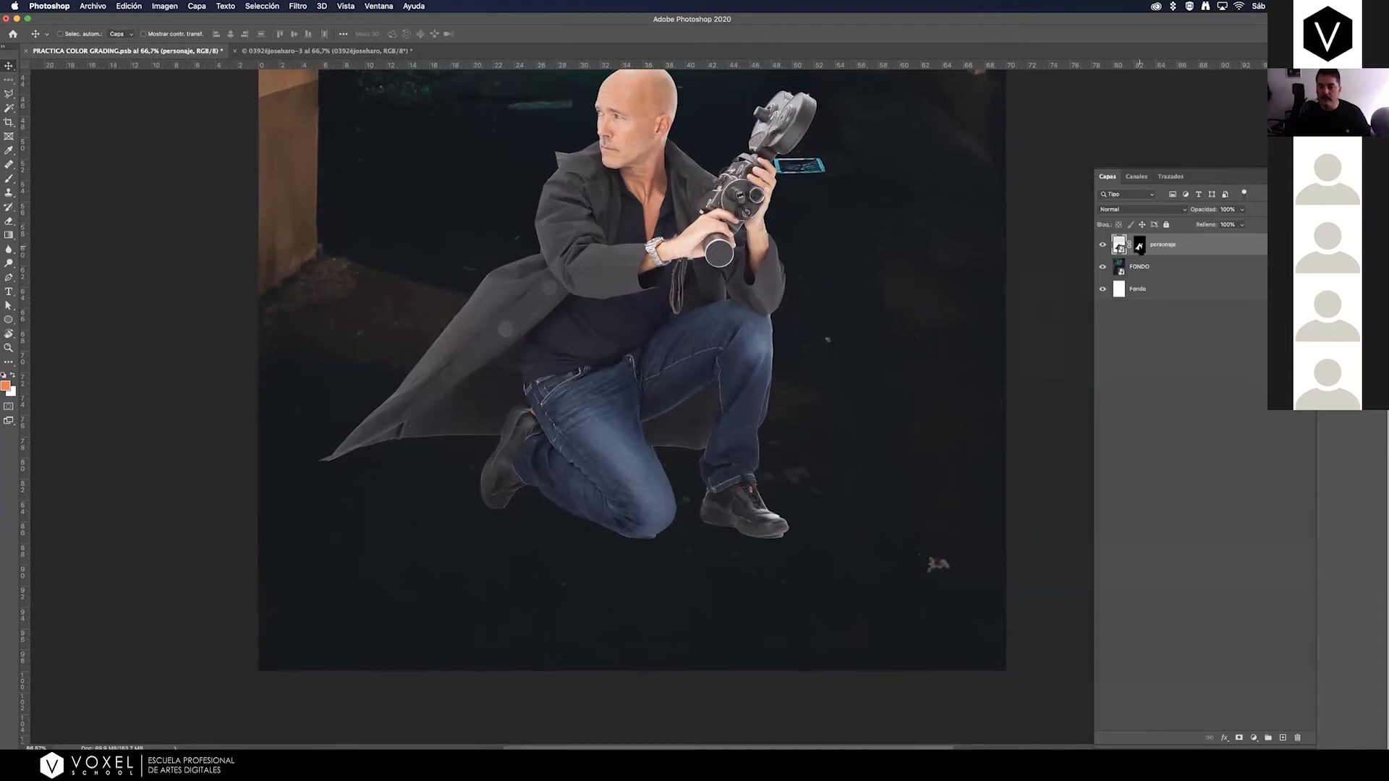
View the personaje layer mask alone on the canvas, return to the composite, and disable the mask to show the unmasked photo.
double_click(1140, 246)
left_click(1338, 176)
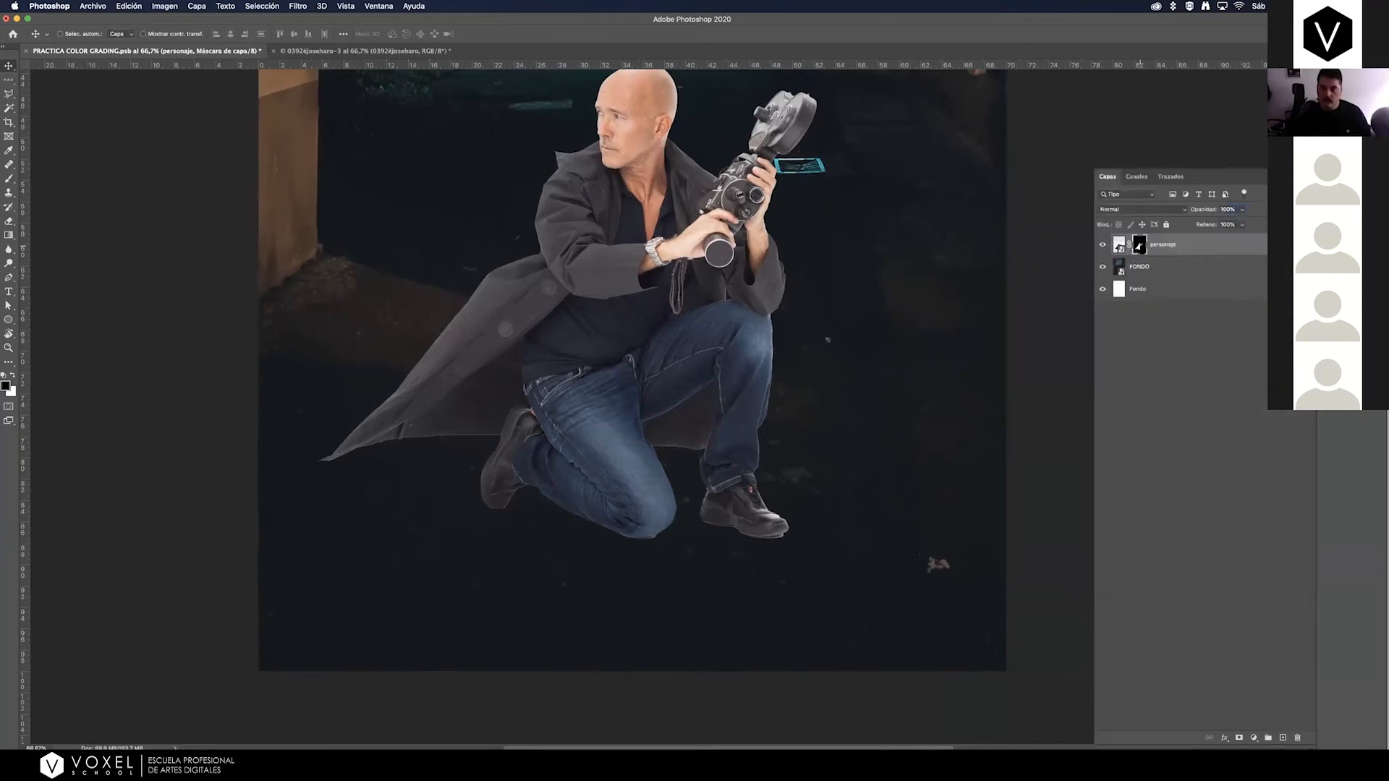
left_click(1141, 247, "alt")
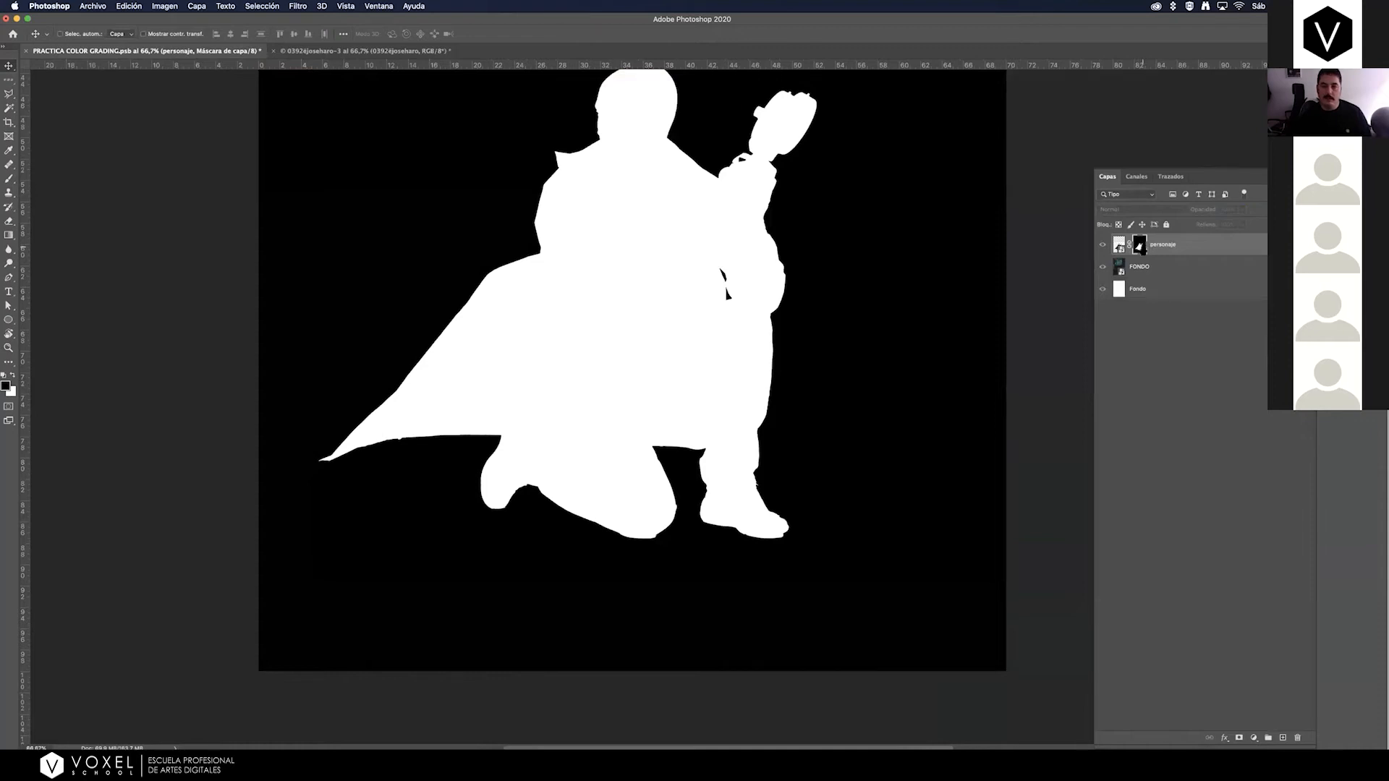
left_click(1142, 247, "alt")
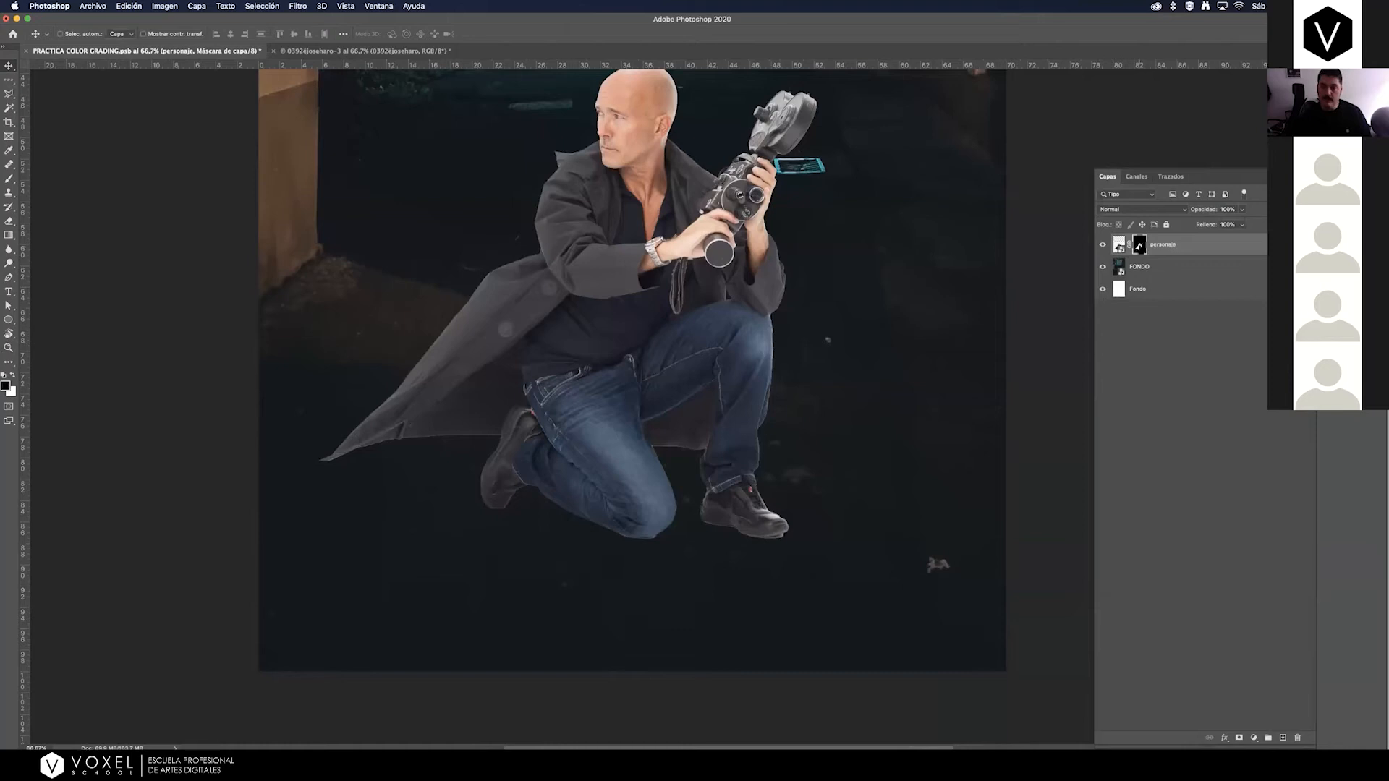
left_click(1140, 246, "shift")
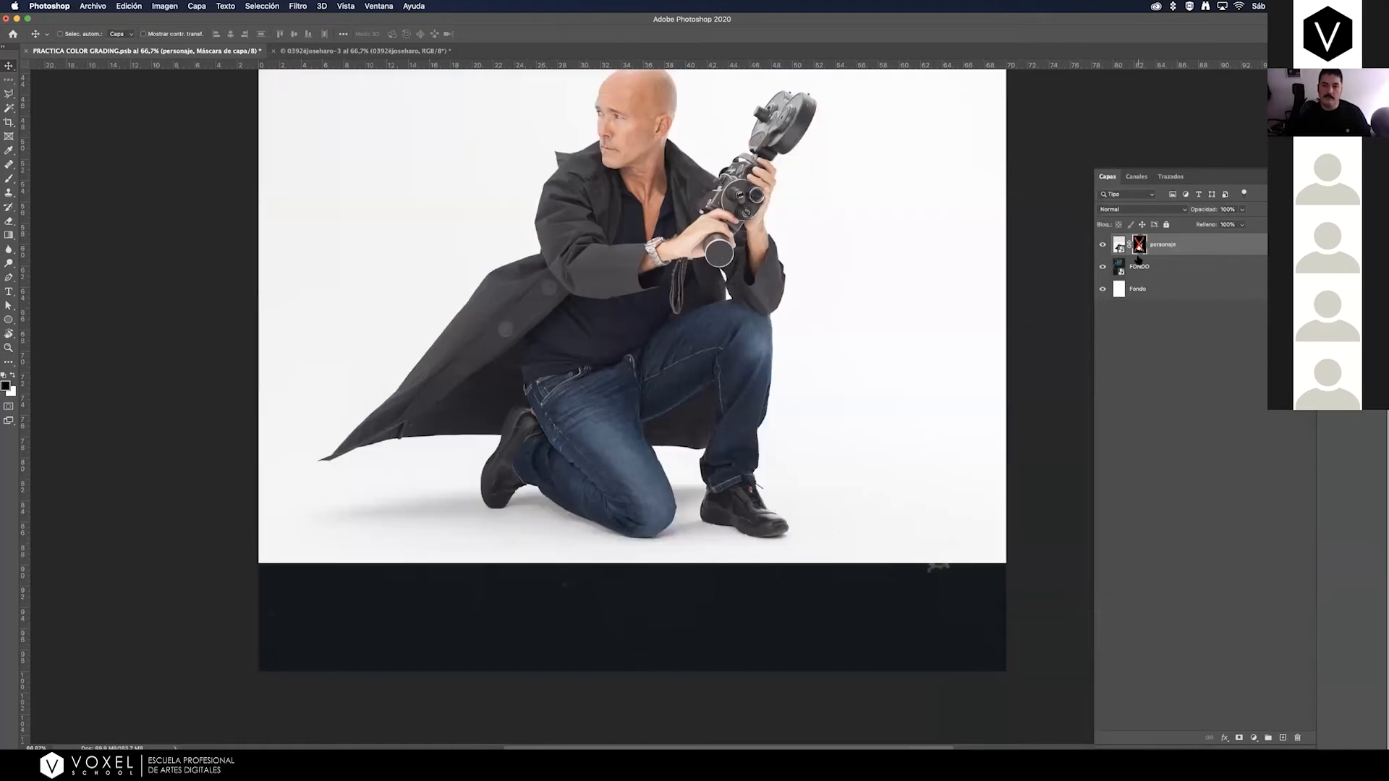
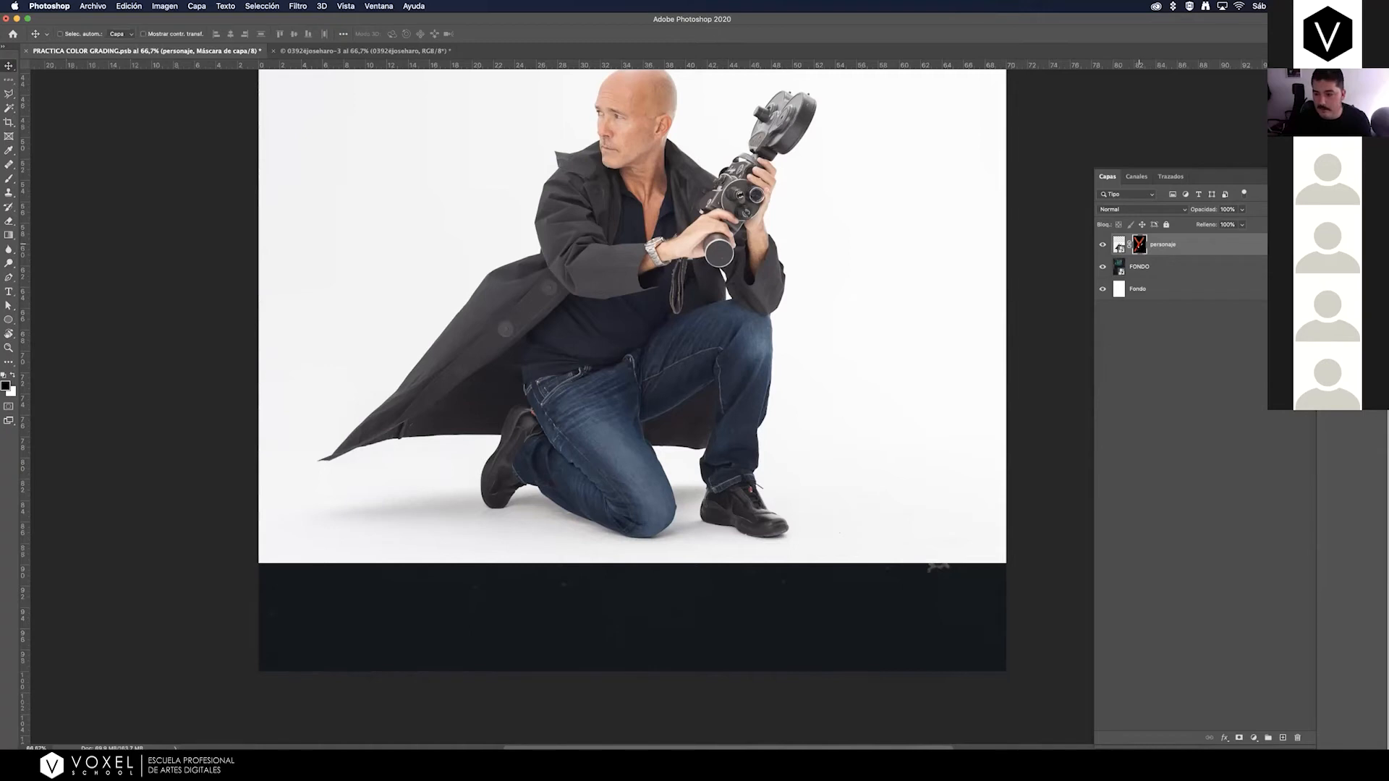
Re-enable the personaje layer mask and paint out the leftover light floor fringe beneath the man's knee with a black brush.
left_click(1141, 246, "shift")
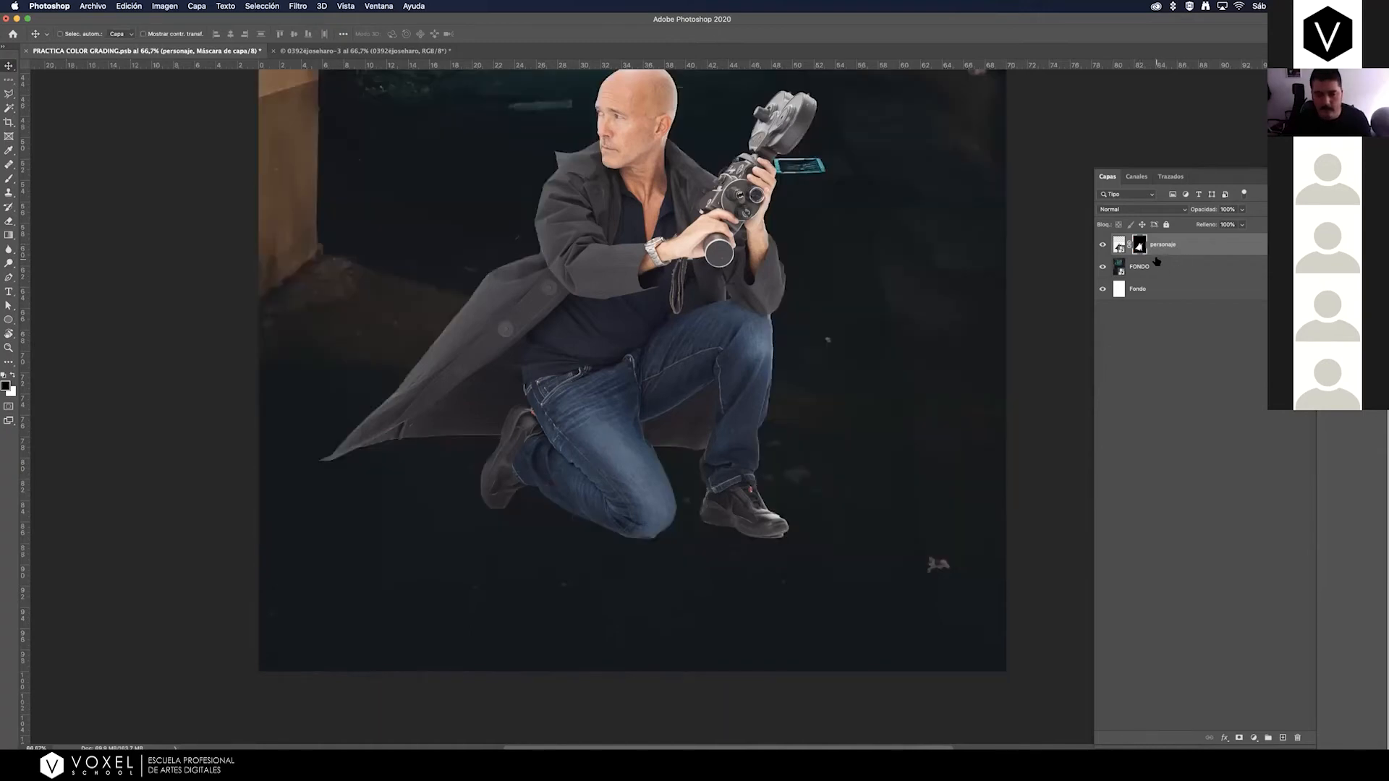
key("z")
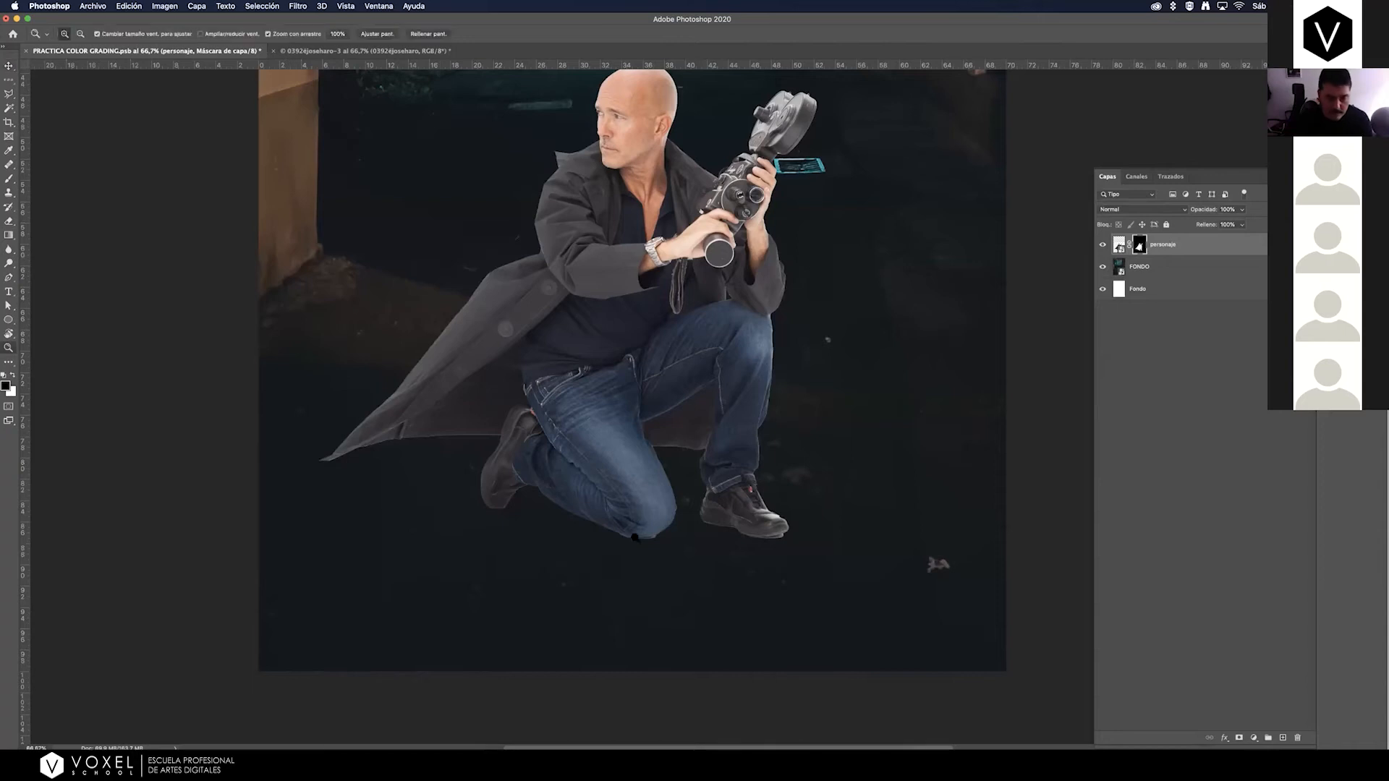
left_click_drag(651, 539, 716, 508)
key("v")
left_click(12, 179)
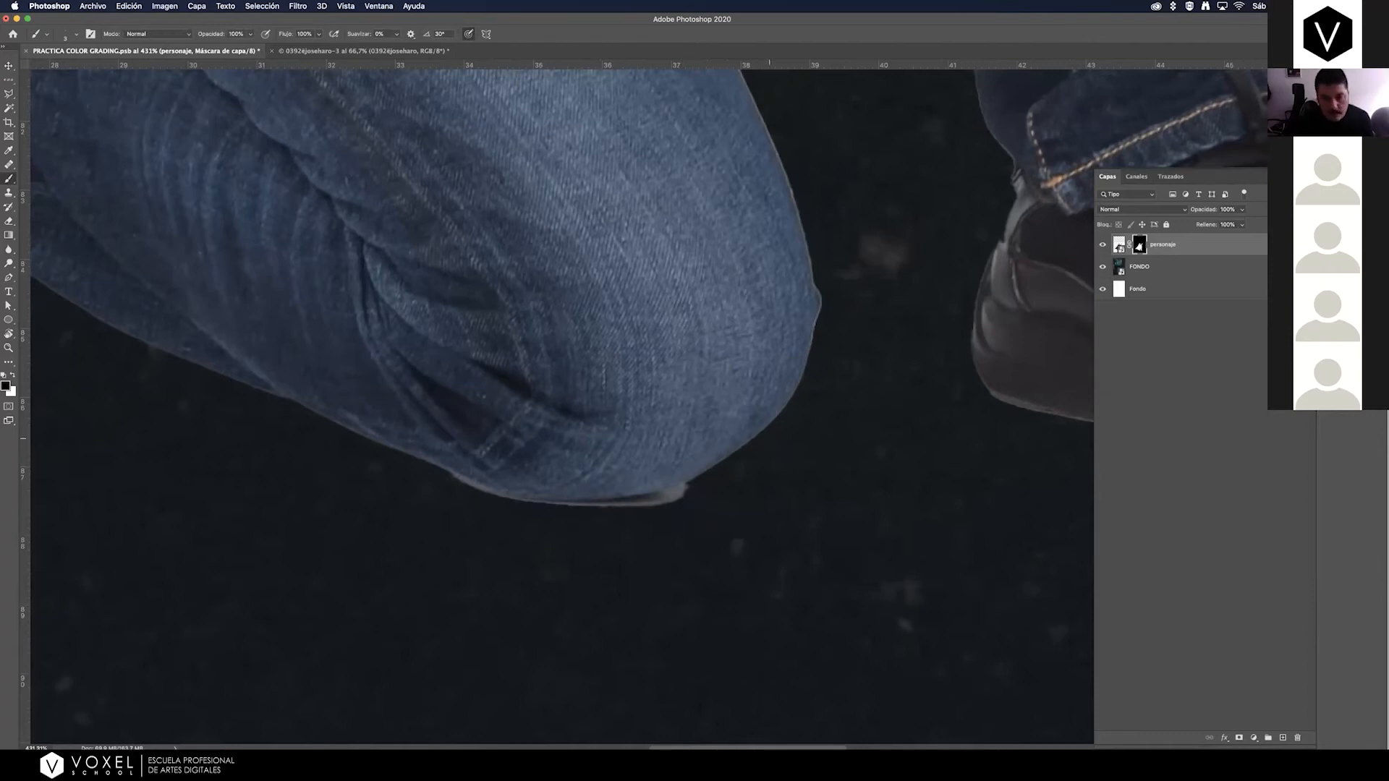
left_click_drag(679, 503, 662, 501)
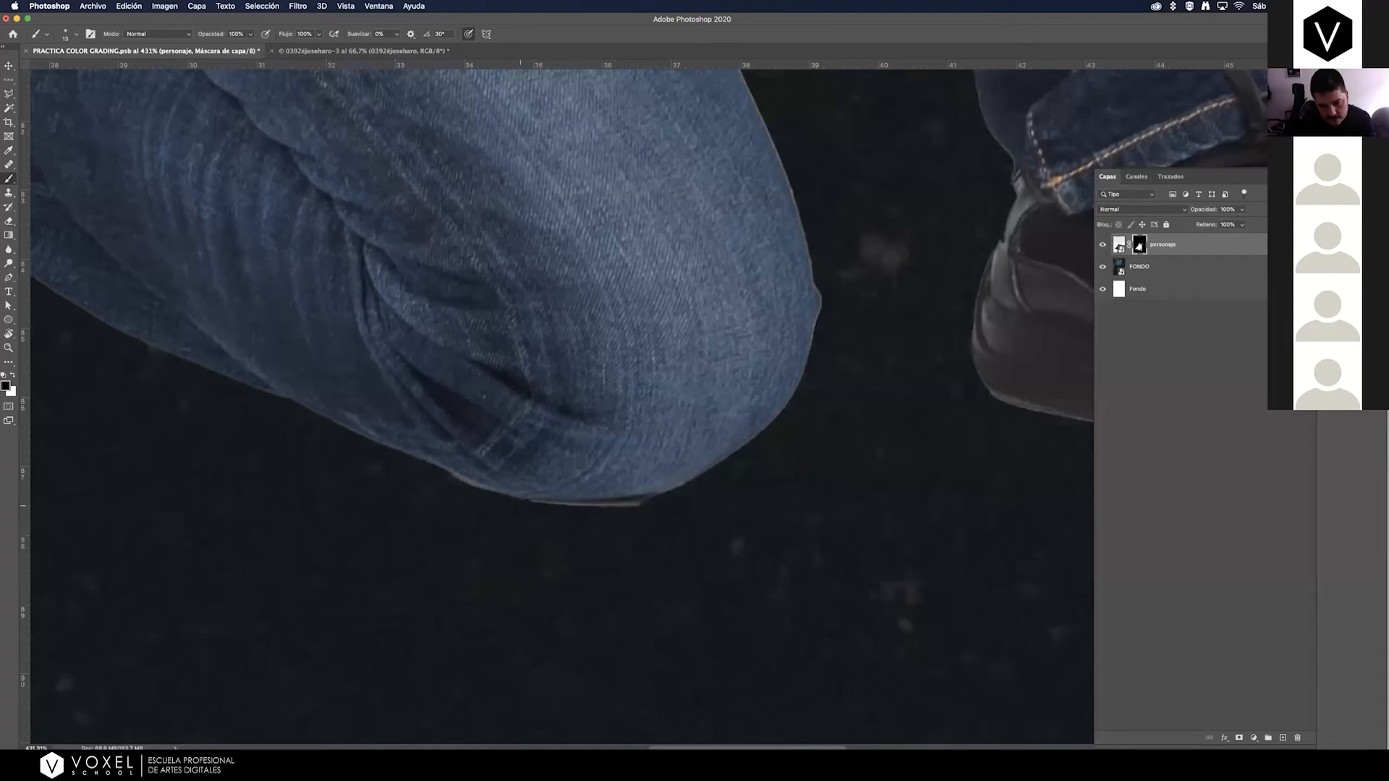
left_click_drag(565, 504, 638, 502)
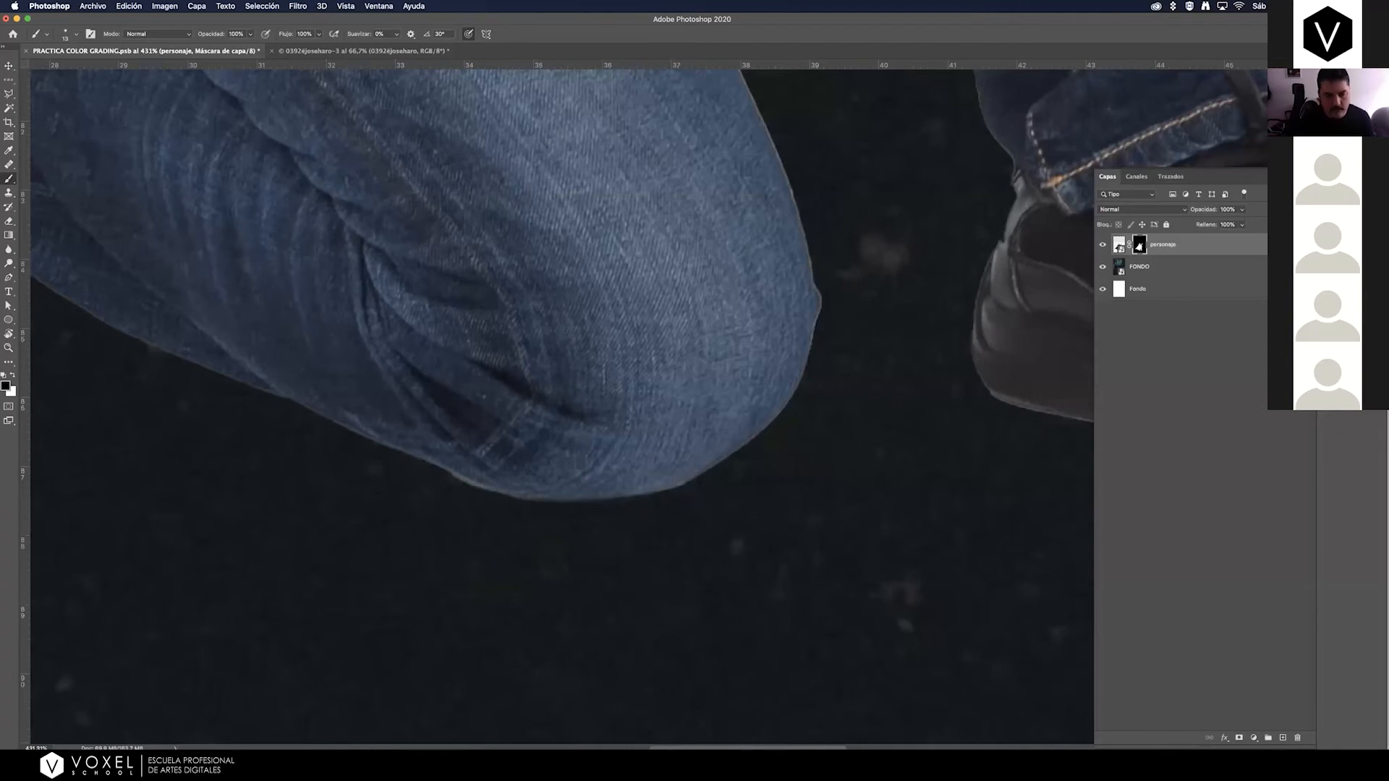
Mask out the leftover strip under the front shoe's sole, and paint the missing upper edge of its toe back in with white.
scroll(267, 396, "right", 9)
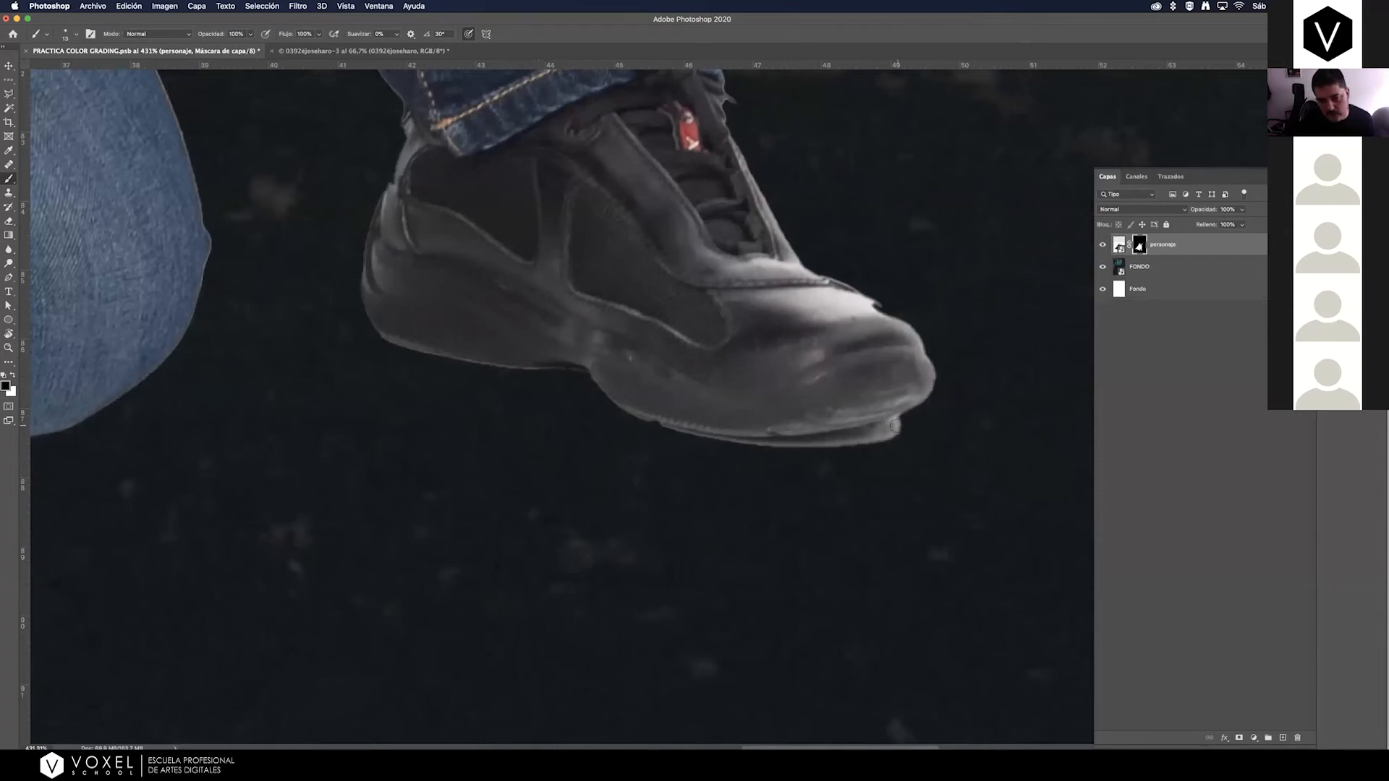
mouse_move(897, 421)
left_mouse_down()
mouse_move(868, 438)
mouse_move(890, 437)
mouse_move(725, 445)
left_mouse_up()
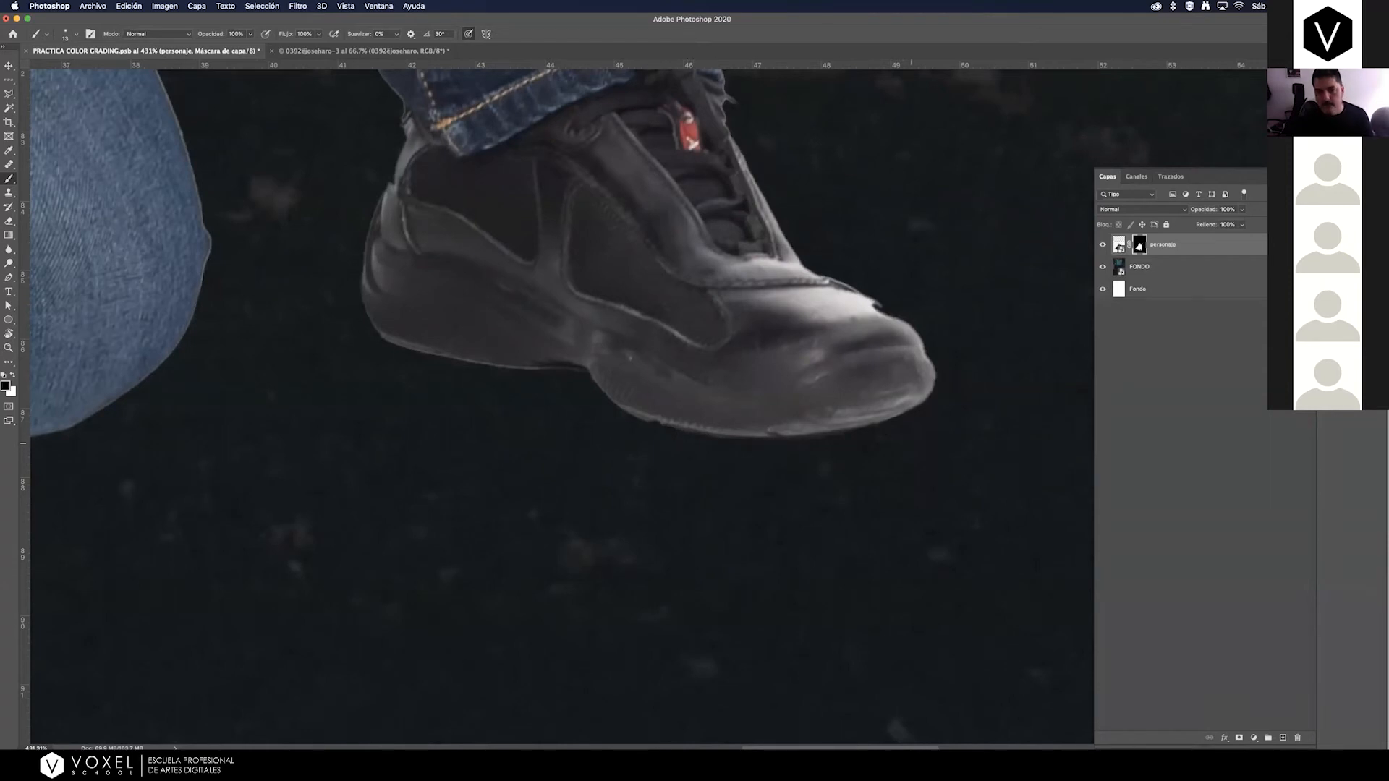
key("x")
left_click_drag(877, 313, 906, 334)
mouse_move(905, 335)
left_mouse_down()
mouse_move(873, 307)
mouse_move(888, 312)
left_mouse_up()
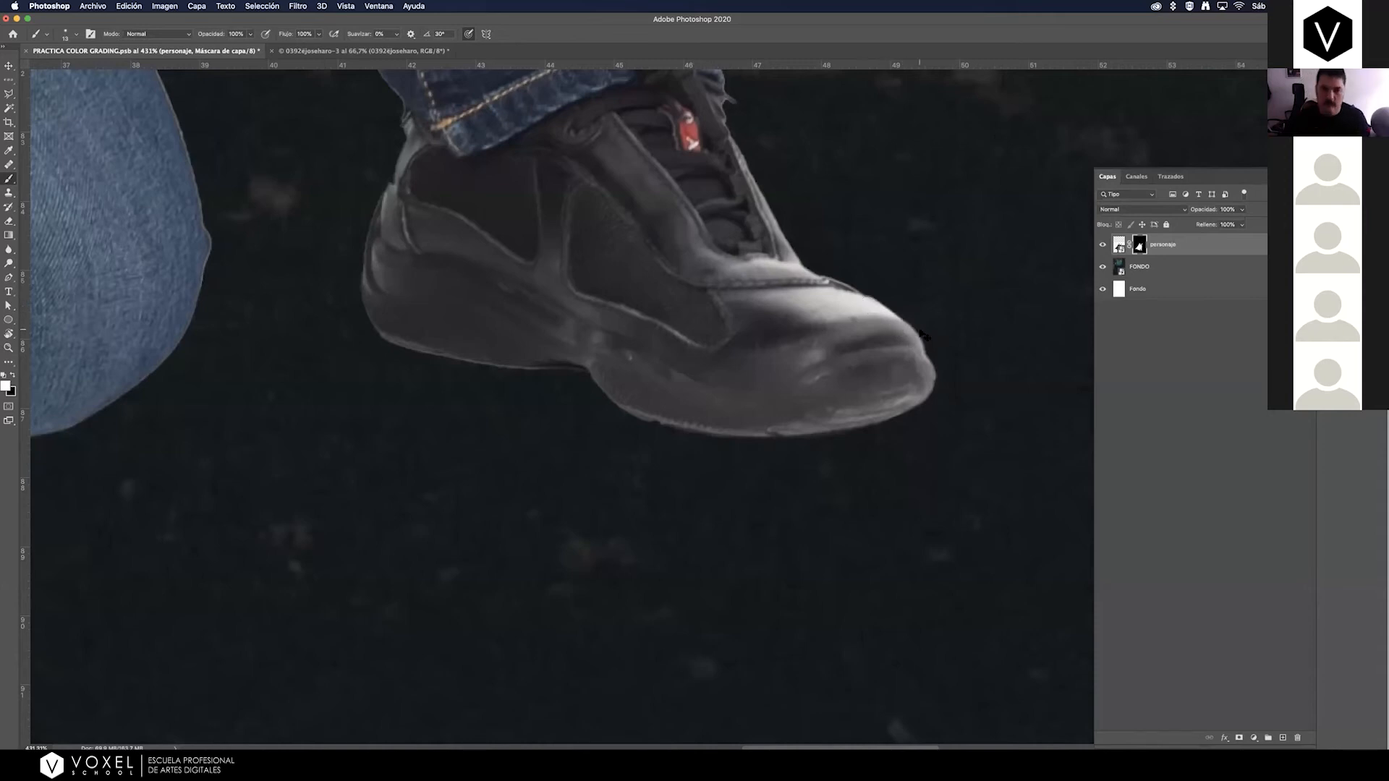
Examine the whole figure's cutout, and check the mask edges around the rear shoe close up.
key("super+minus")
key("super+minus")
key("super+minus")
key("super+minus")
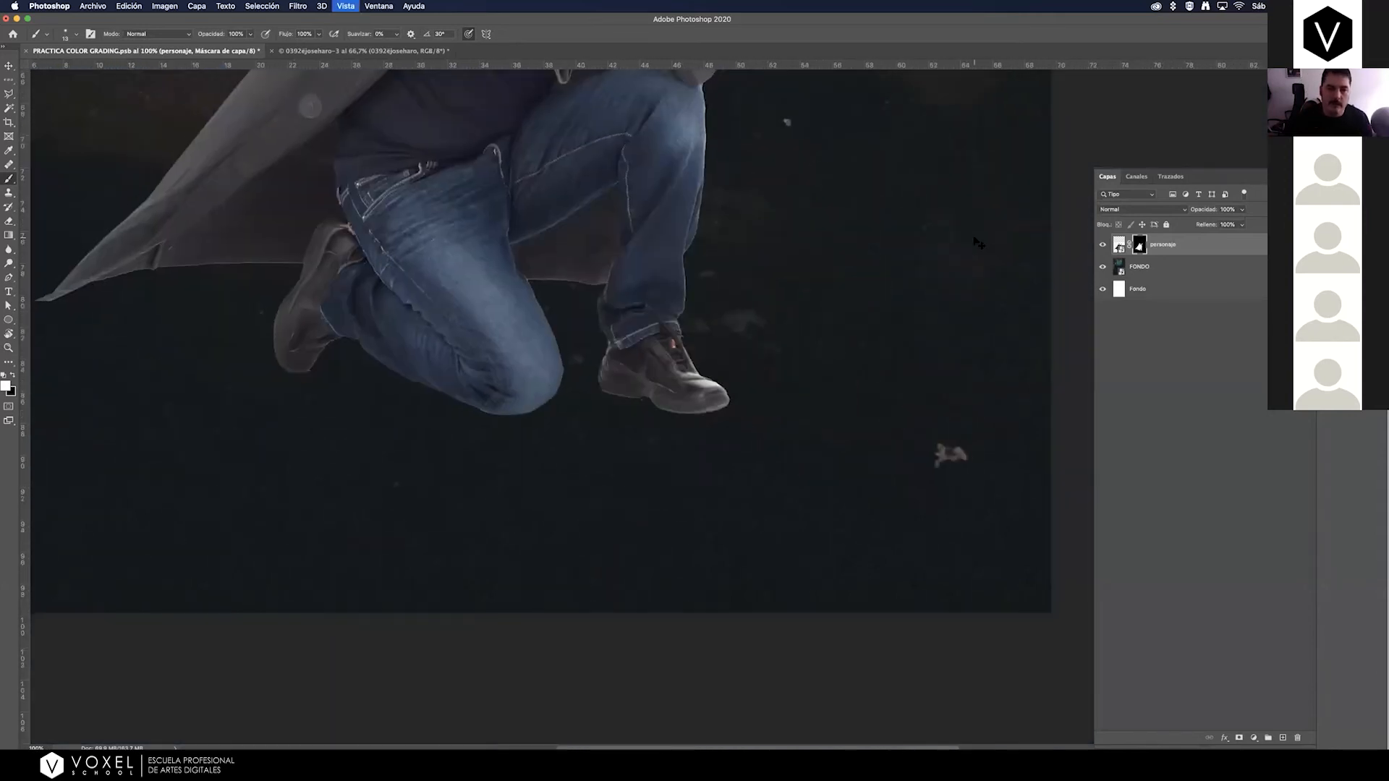
key("super+minus")
key("super+minus")
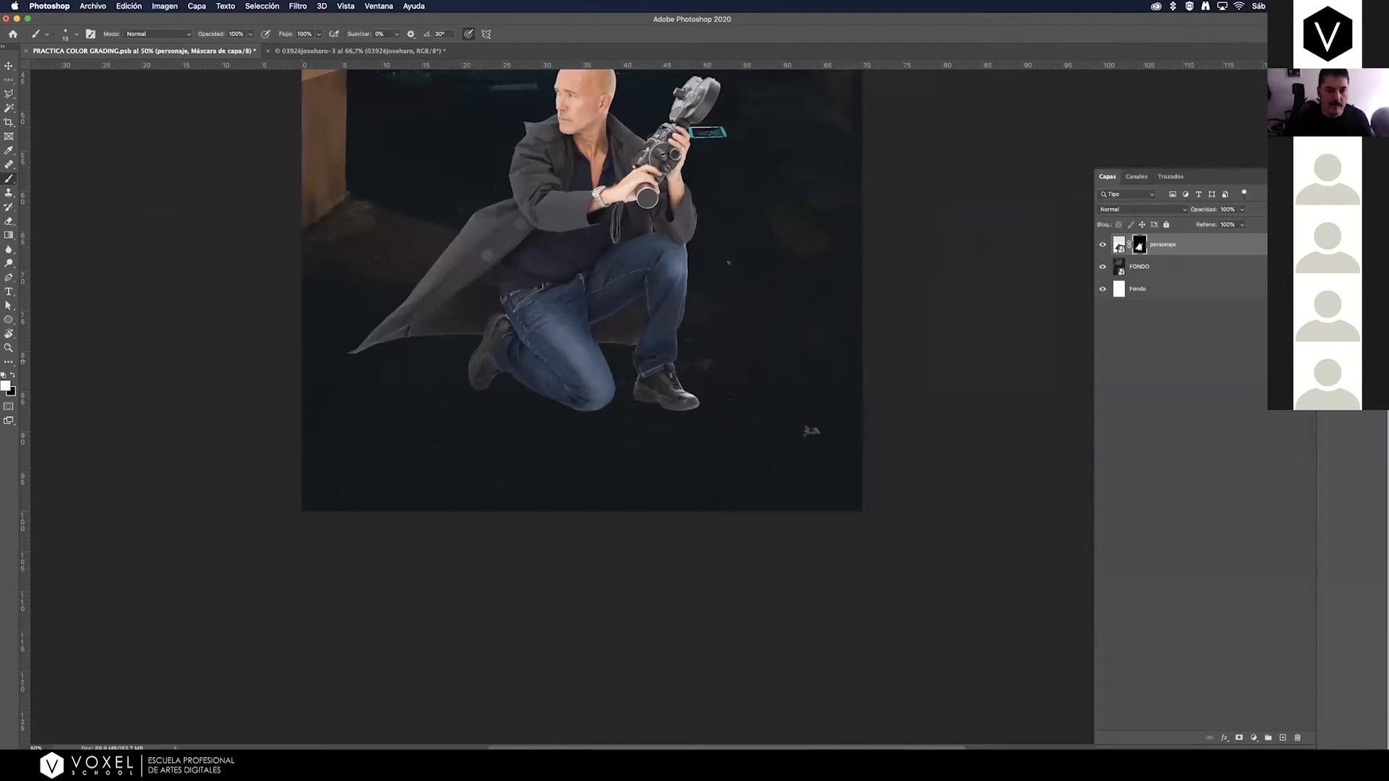
key("z")
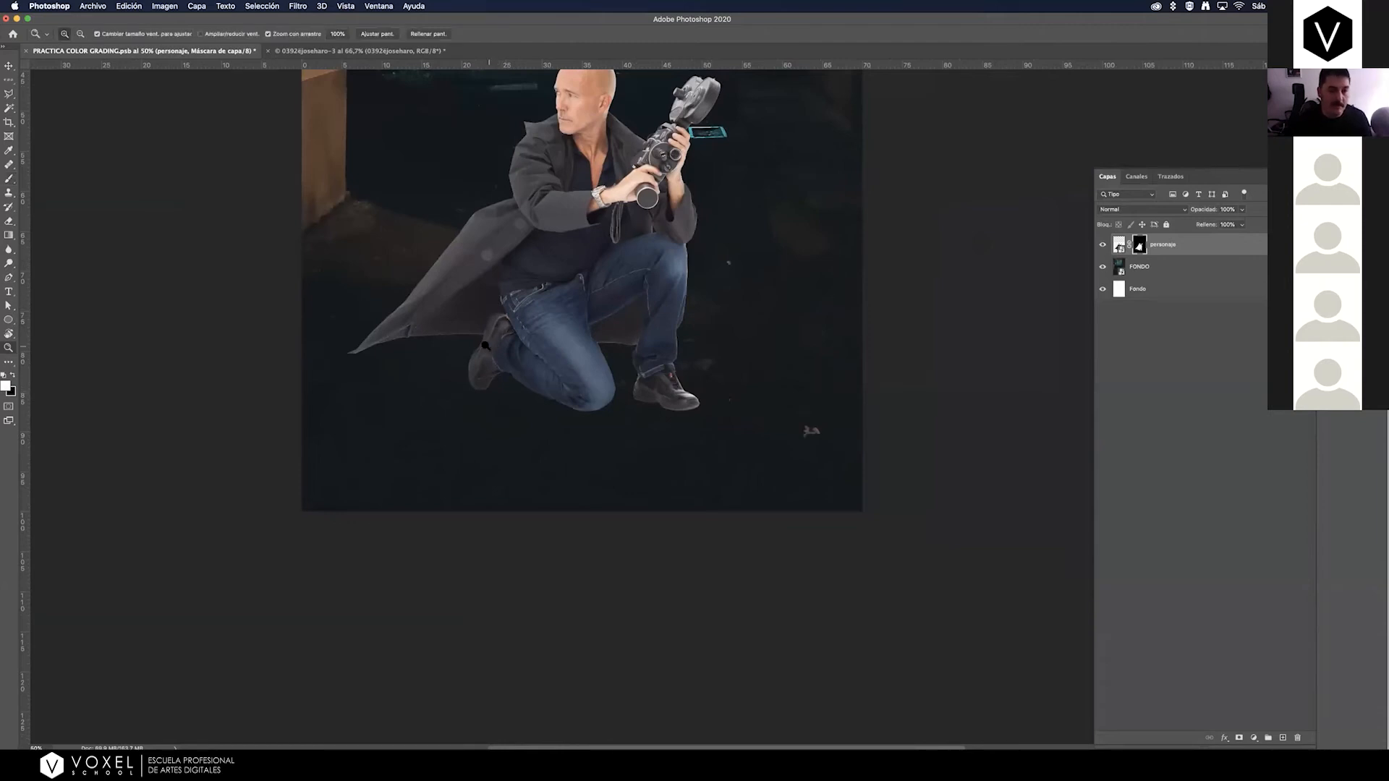
mouse_move(492, 346)
left_mouse_down()
mouse_move(559, 295)
mouse_move(496, 347)
left_mouse_up()
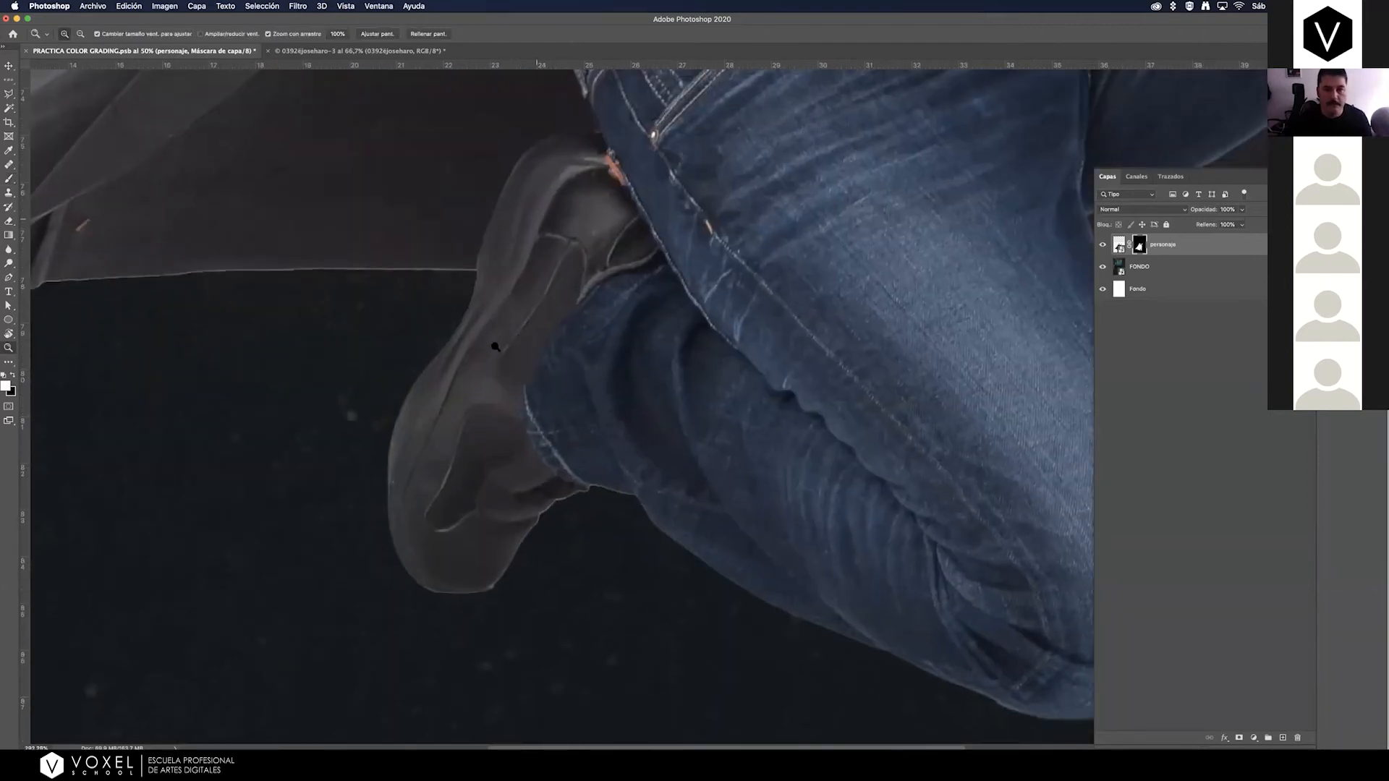
key("b")
Duplicate the personaje layer, rename the copy SOMBRA, and place it directly below personaje.
key("super+2")
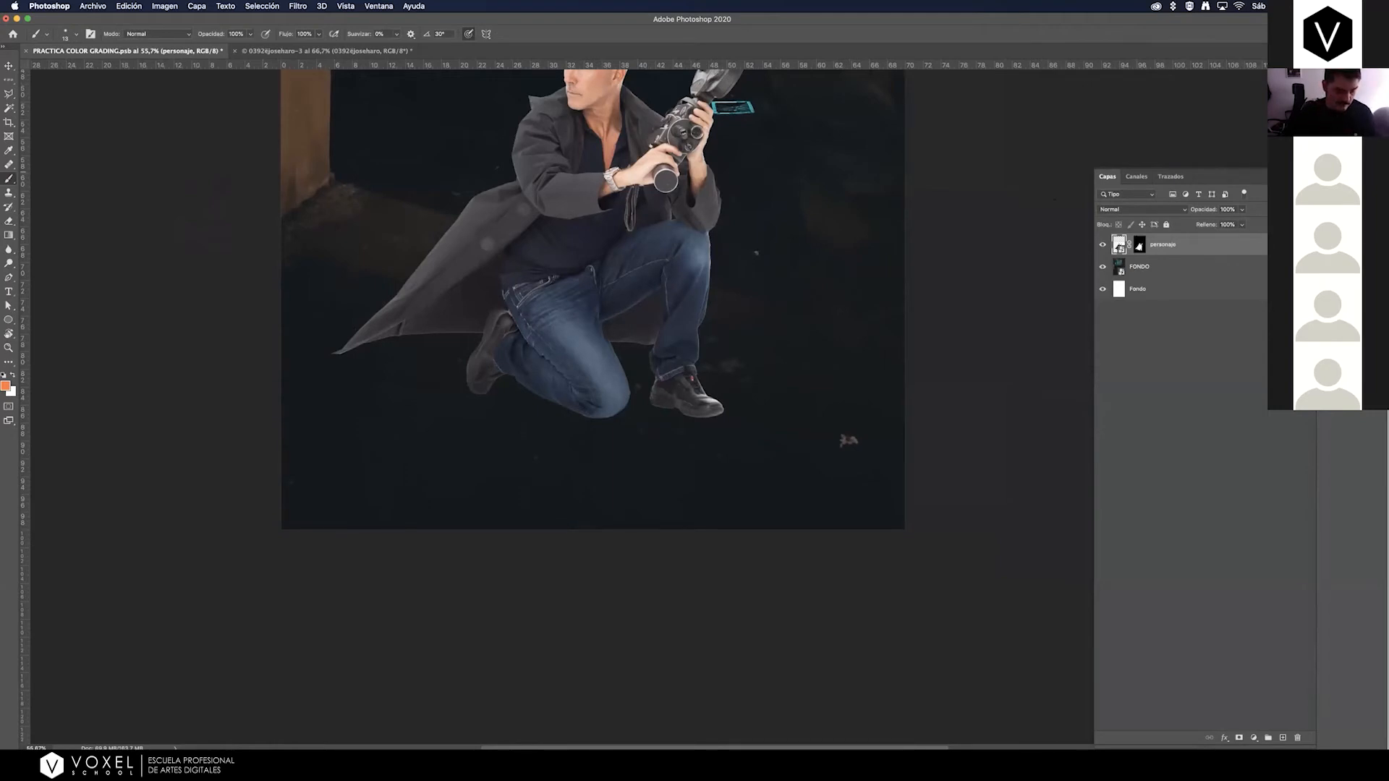
key("super+j")
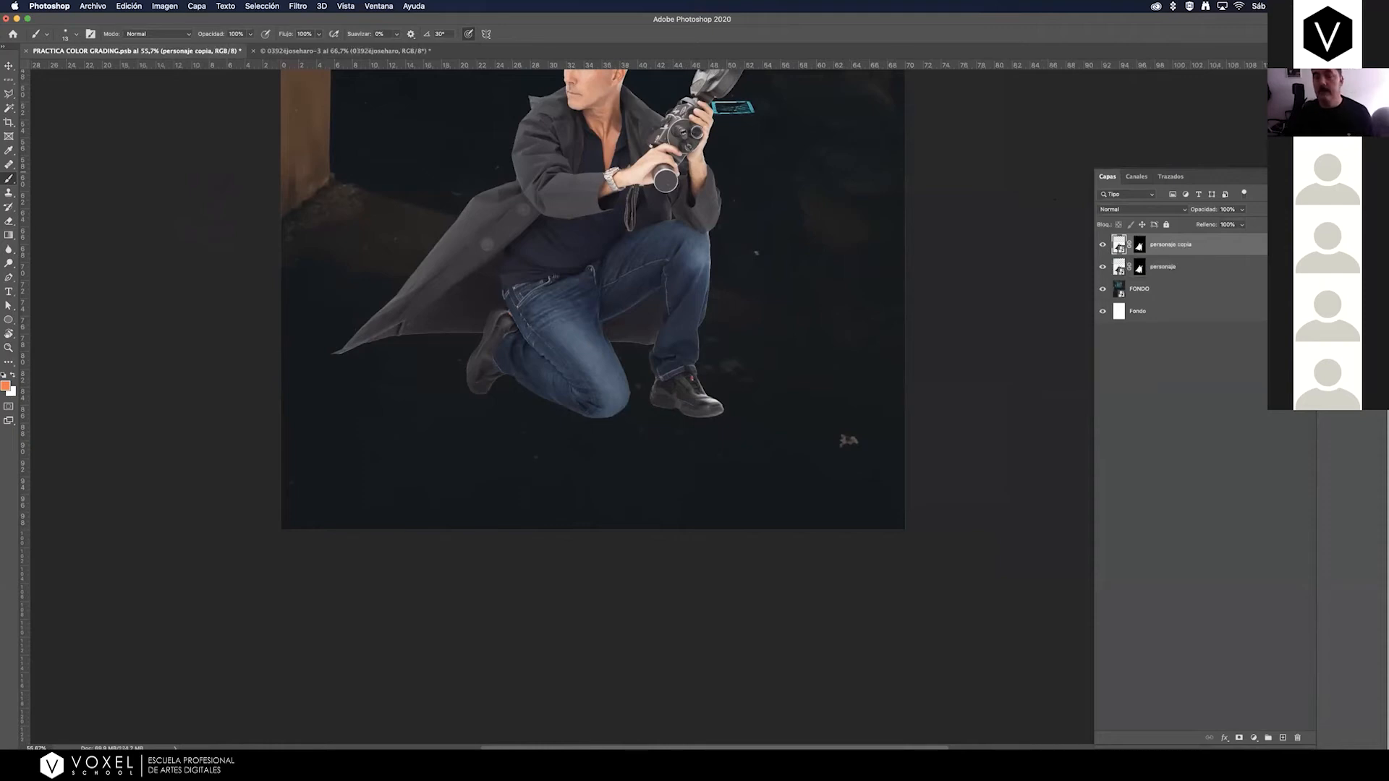
double_click(1165, 245)
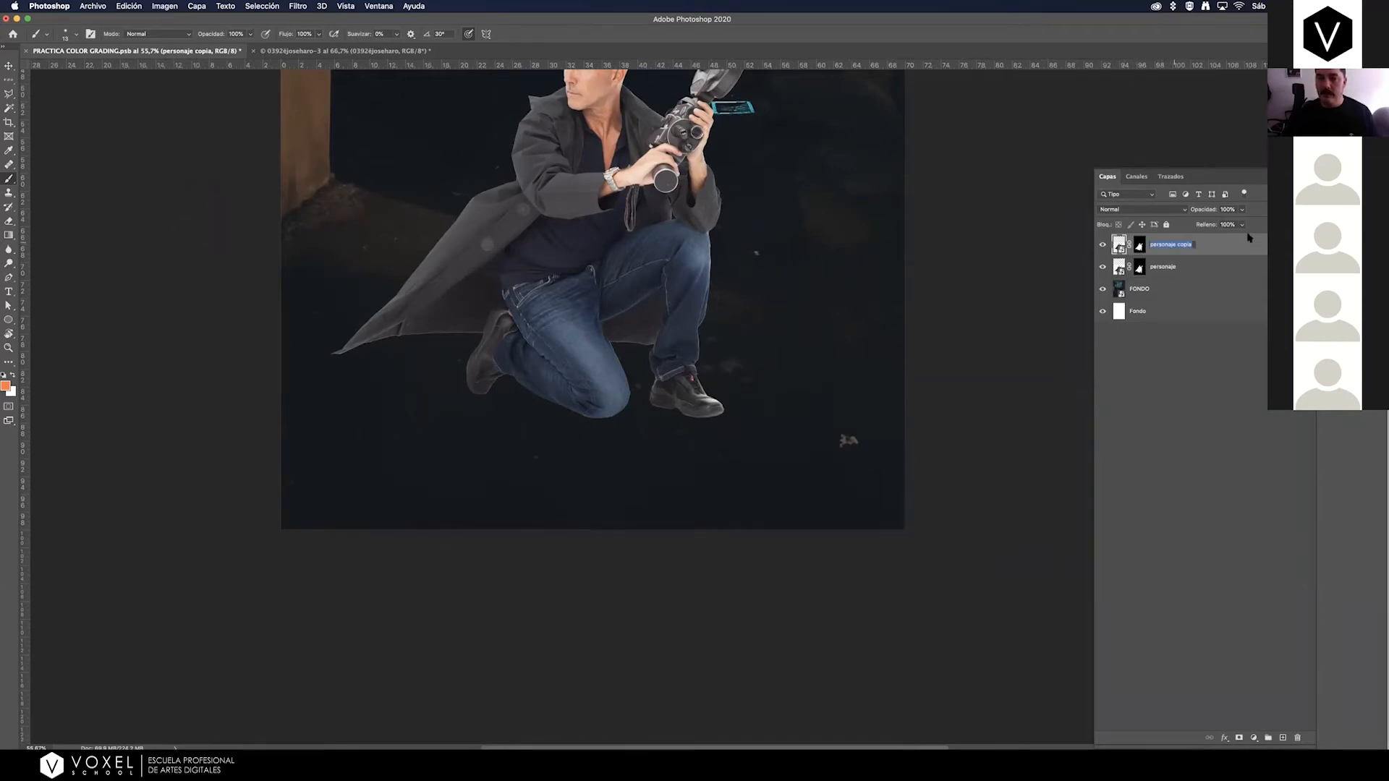
type("SOMB")
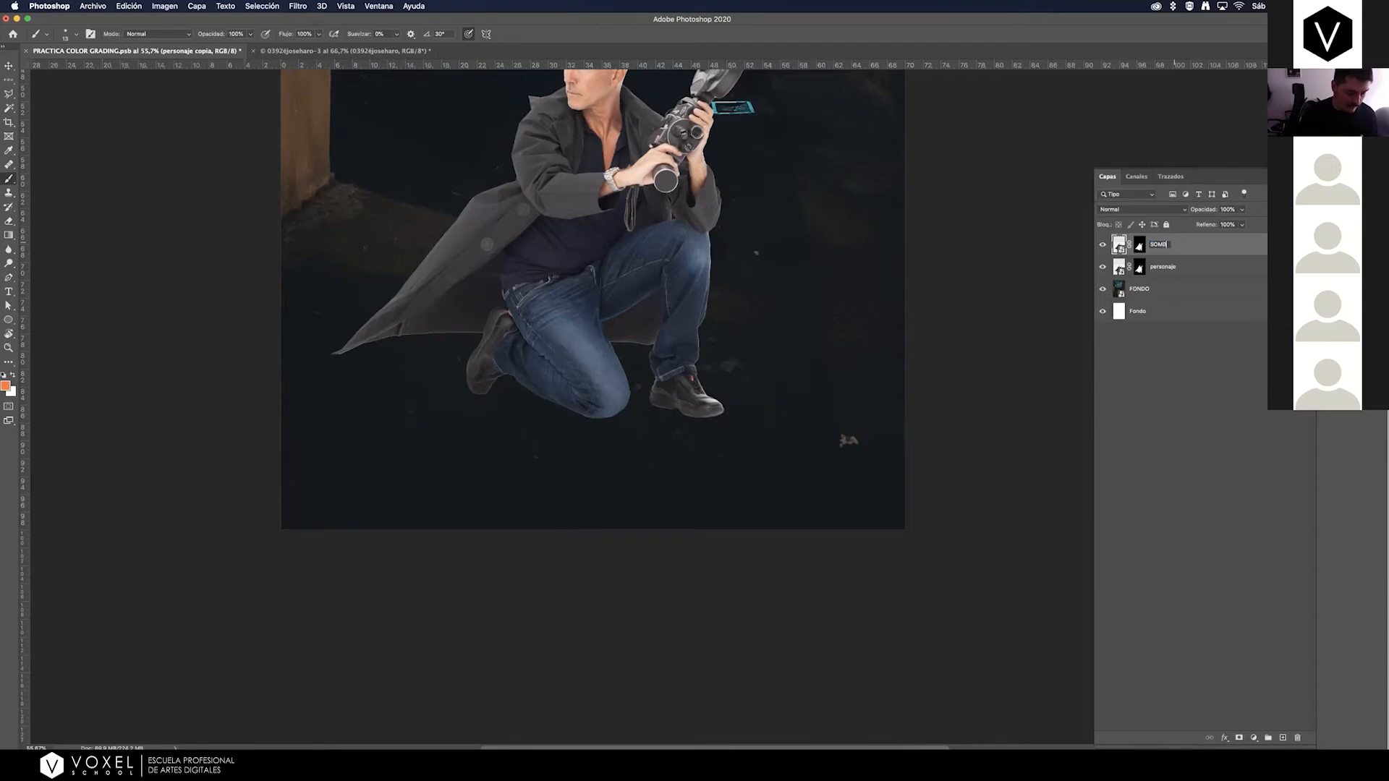
type("RA")
key("Return")
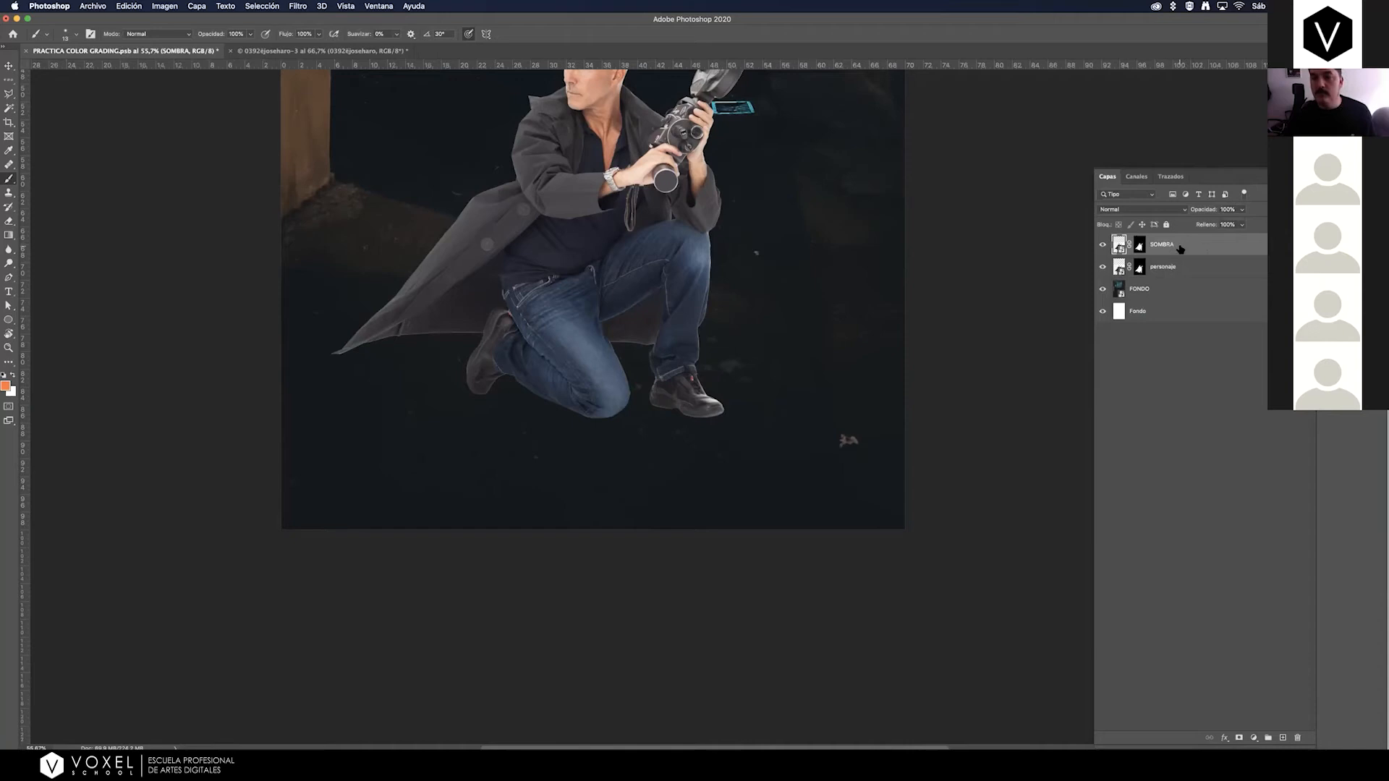
left_click_drag(1190, 245, 1197, 279)
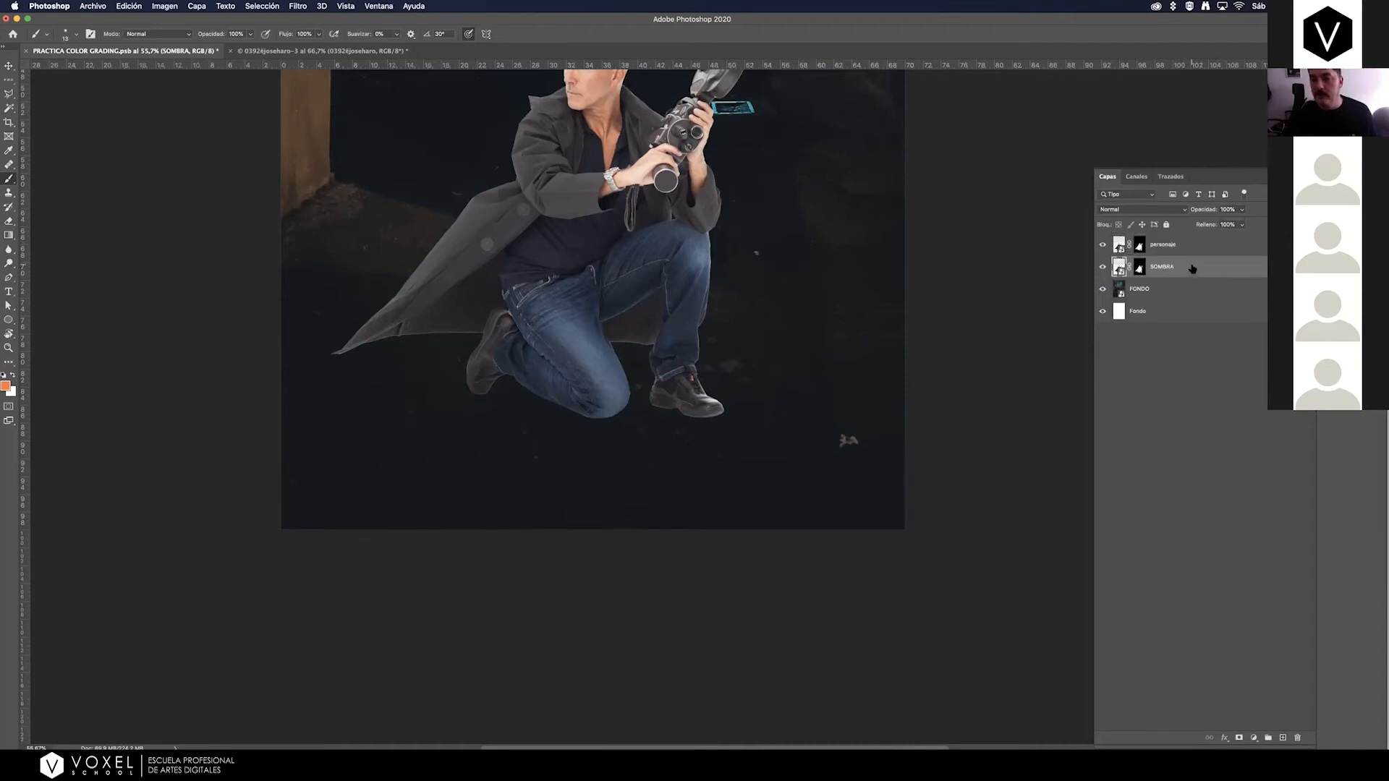
Delete the layer mask from the SOMBRA layer so the full studio photo shows.
left_click(9, 346)
left_click_drag(639, 377, 687, 362)
left_click(1139, 269)
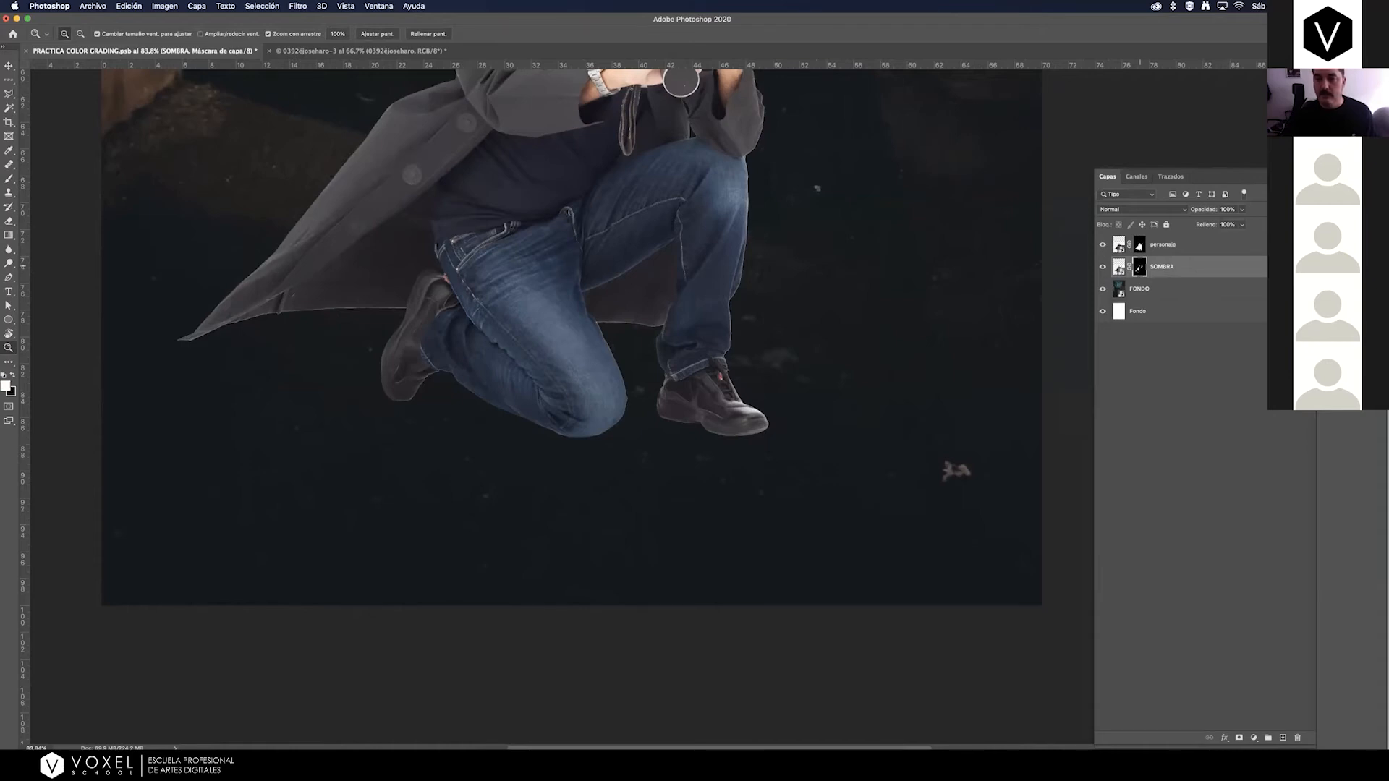
right_click(1140, 266)
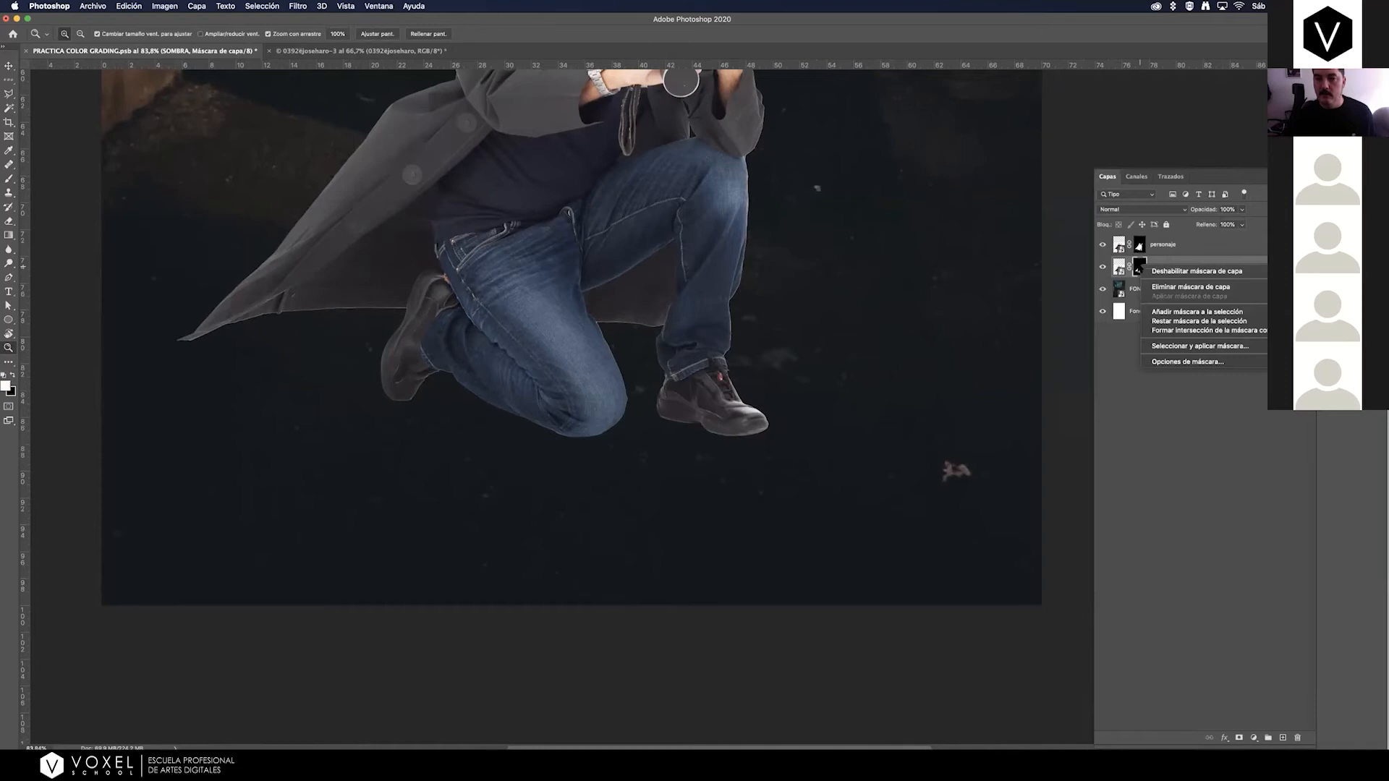
left_click(1176, 287)
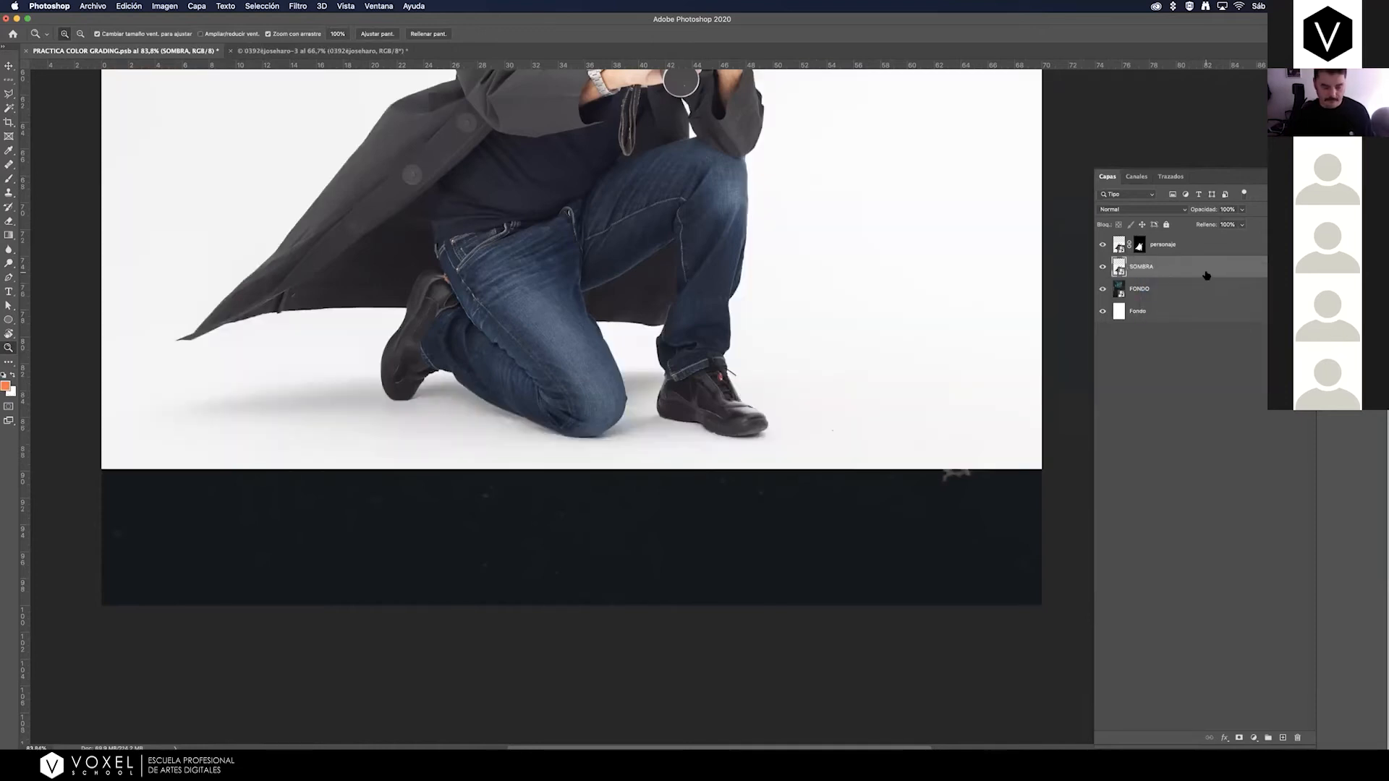
Hide personaje and toggle the SOMBRA layer's visibility to compare the photo with the background, and show both layers again.
key("super+minus")
key("super+minus")
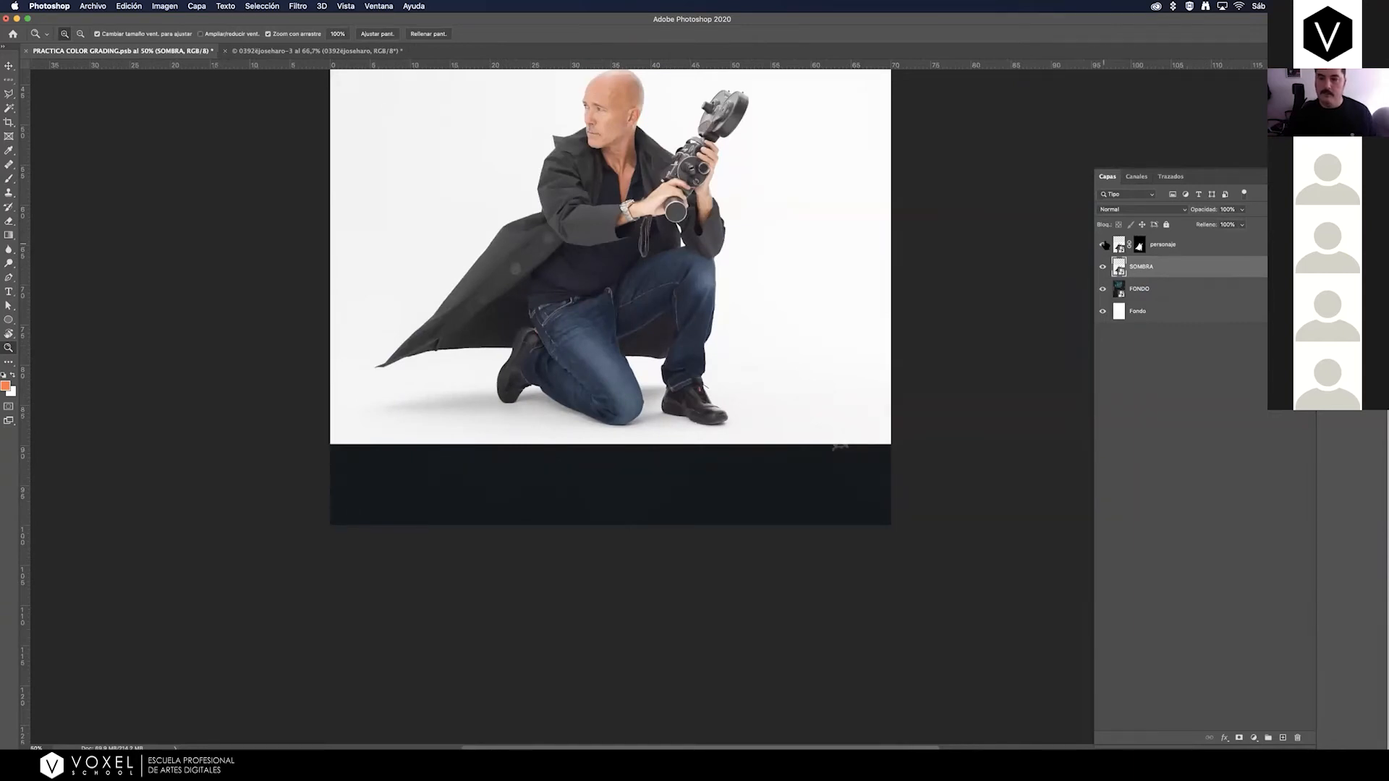
left_click(1107, 246)
left_click(1103, 269)
left_click(1103, 270)
left_click(1103, 269)
left_click(1103, 269)
left_click(1103, 267)
left_click(1103, 245)
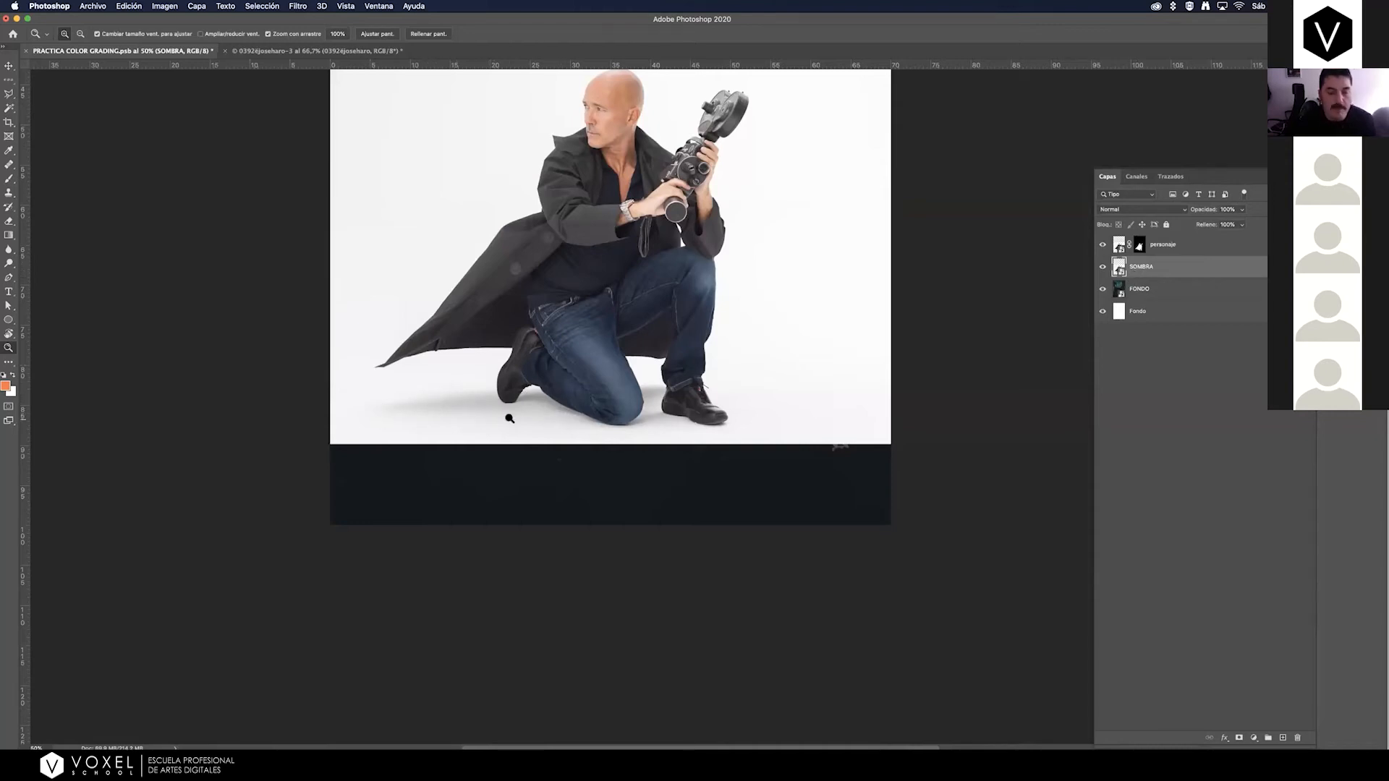
Examine the soft floor shadow beside the rear shoe close up, and review the personaje and FONDO layers in the stack.
left_click_drag(439, 408, 735, 314)
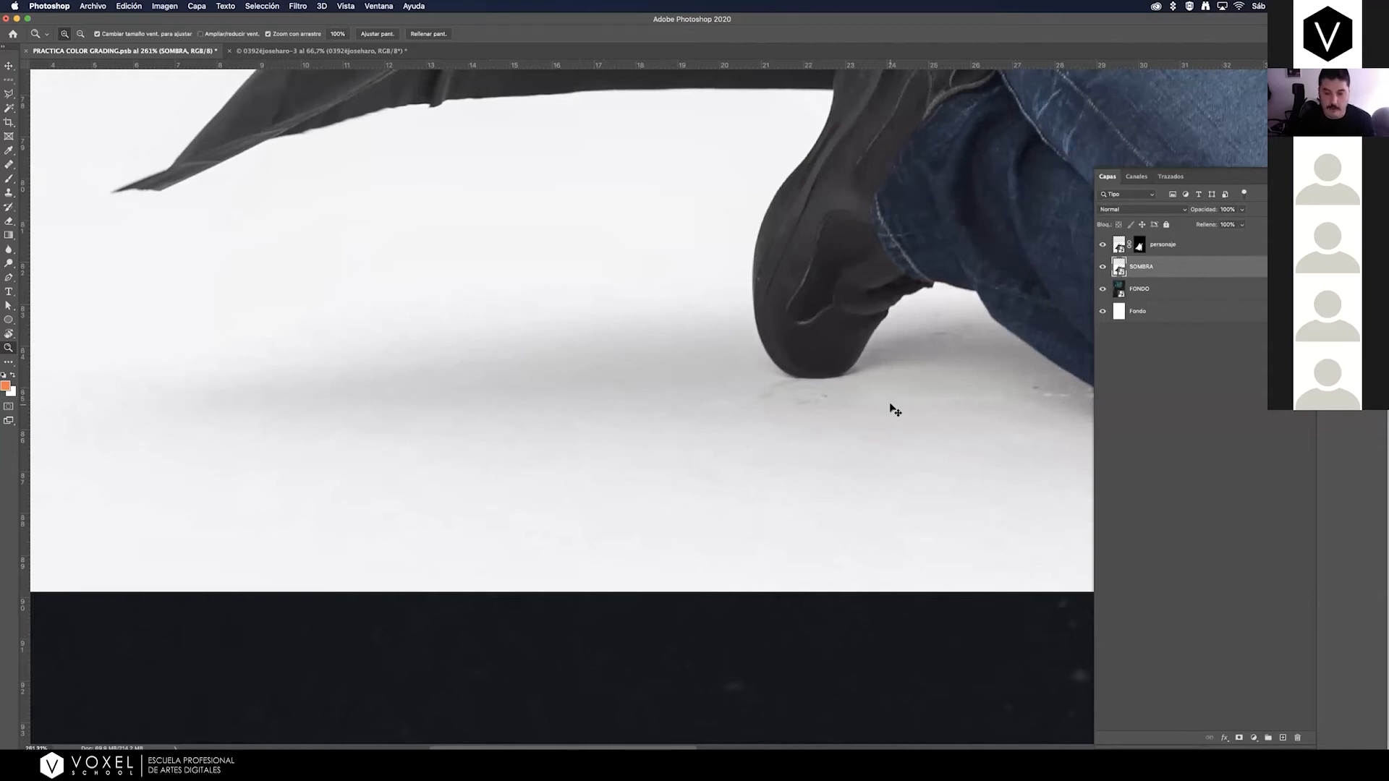
key("super+minus")
key("super+minus")
key("super+minus")
key("super+minus")
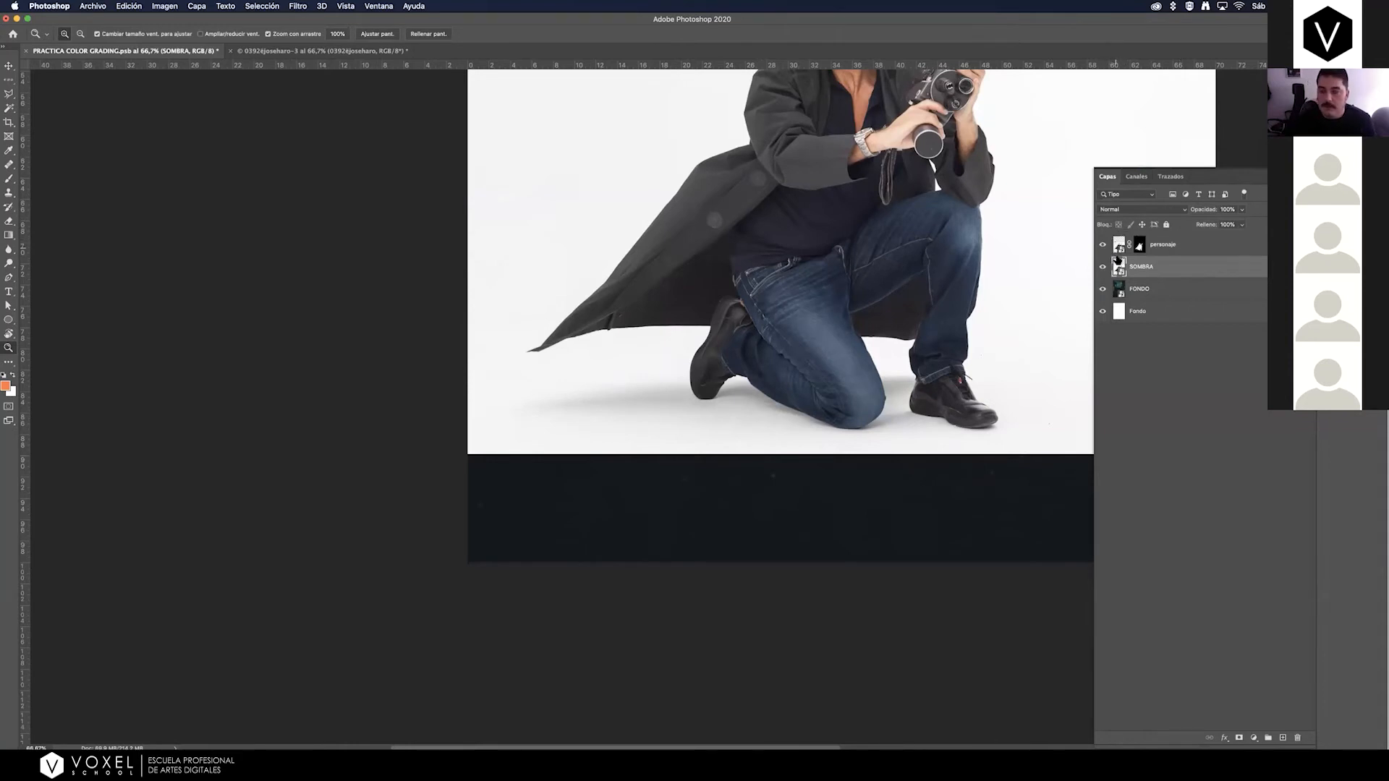
left_click(1194, 249)
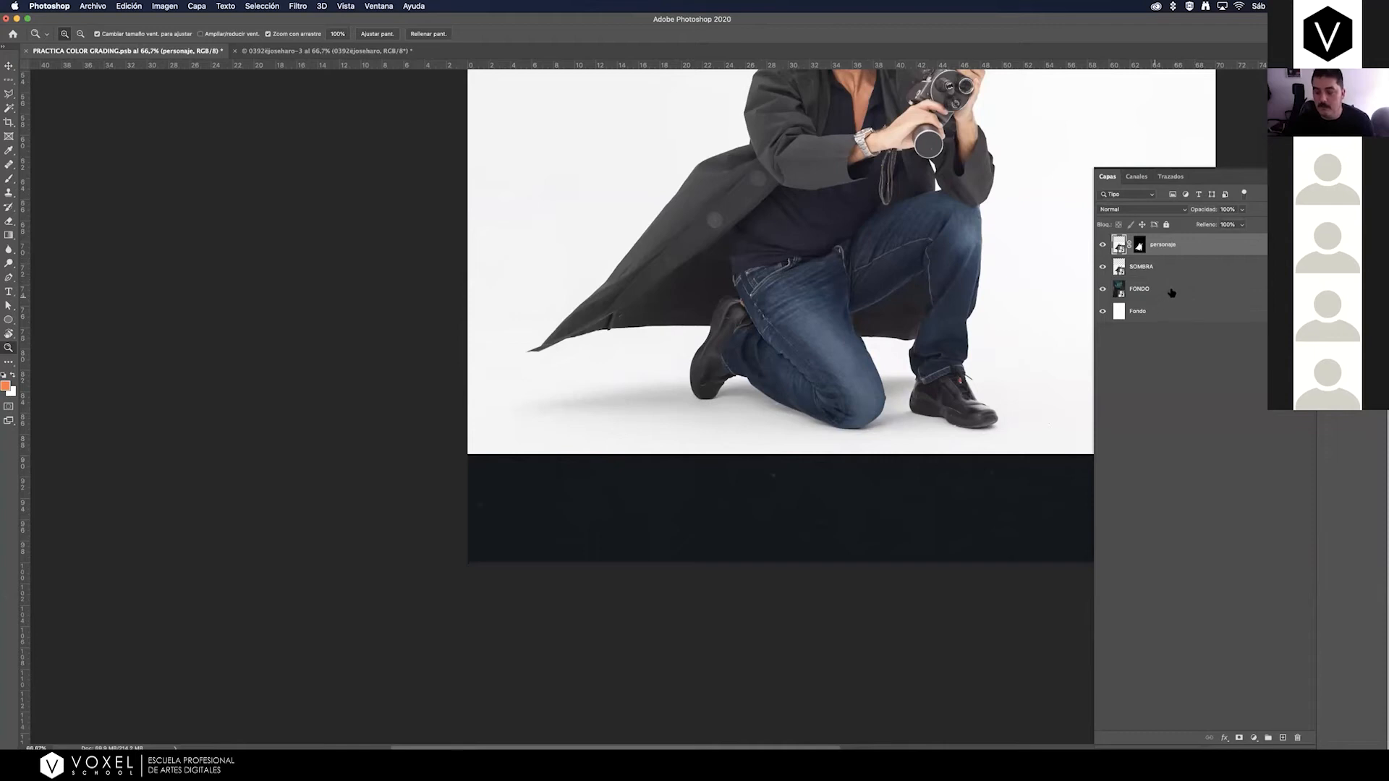
left_click(1180, 291)
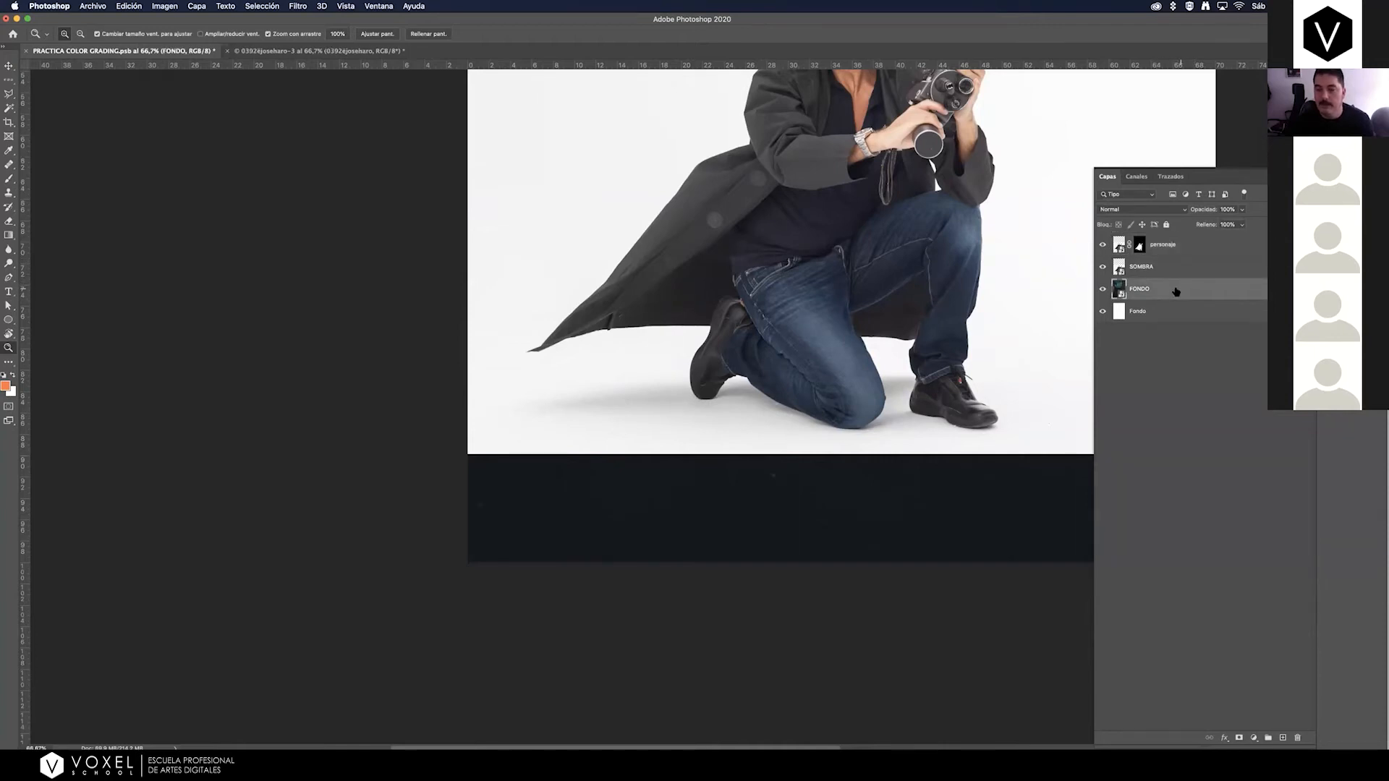
left_click(1183, 247)
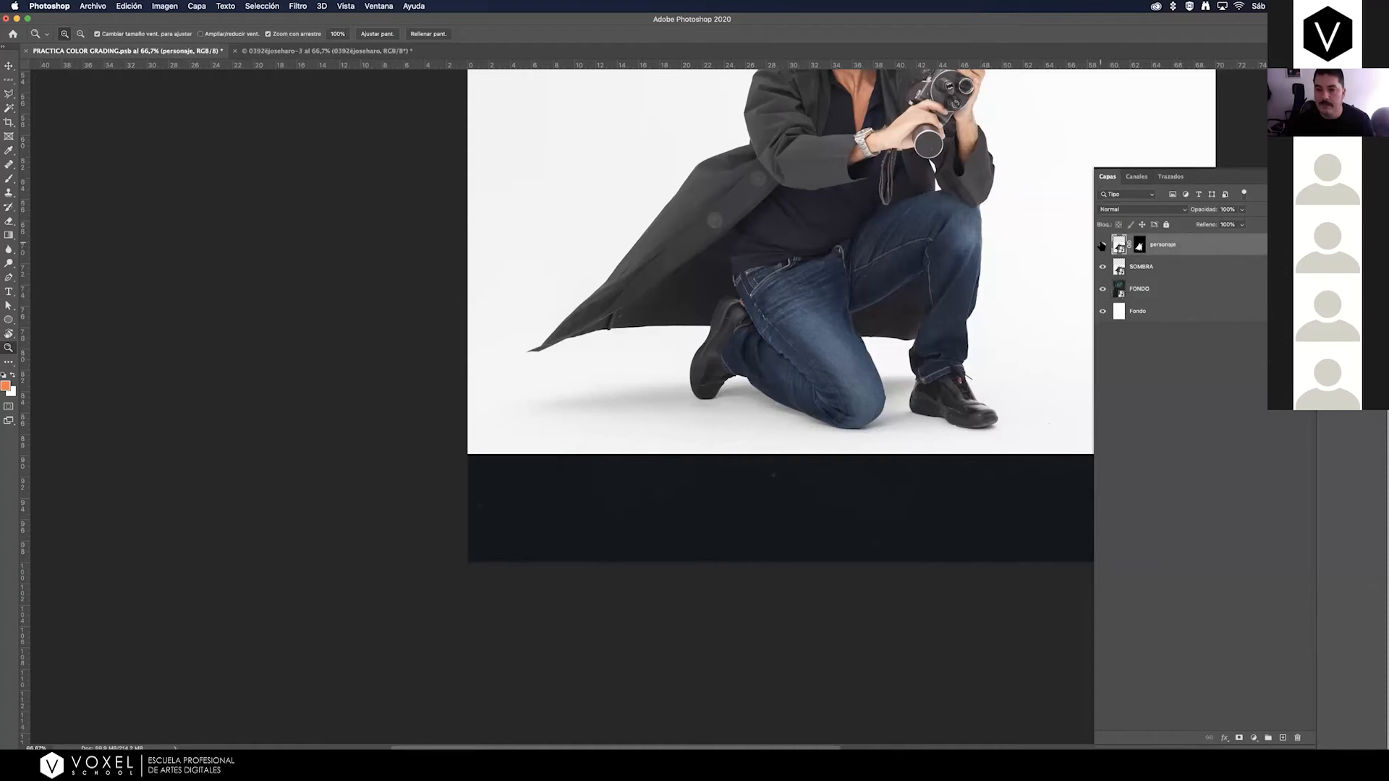
Check what the SOMBRA layer contributes by toggling its visibility with personaje hidden, and show personaje again.
left_click(1102, 246)
left_click(1104, 268)
left_click(1102, 267)
left_click(1102, 267)
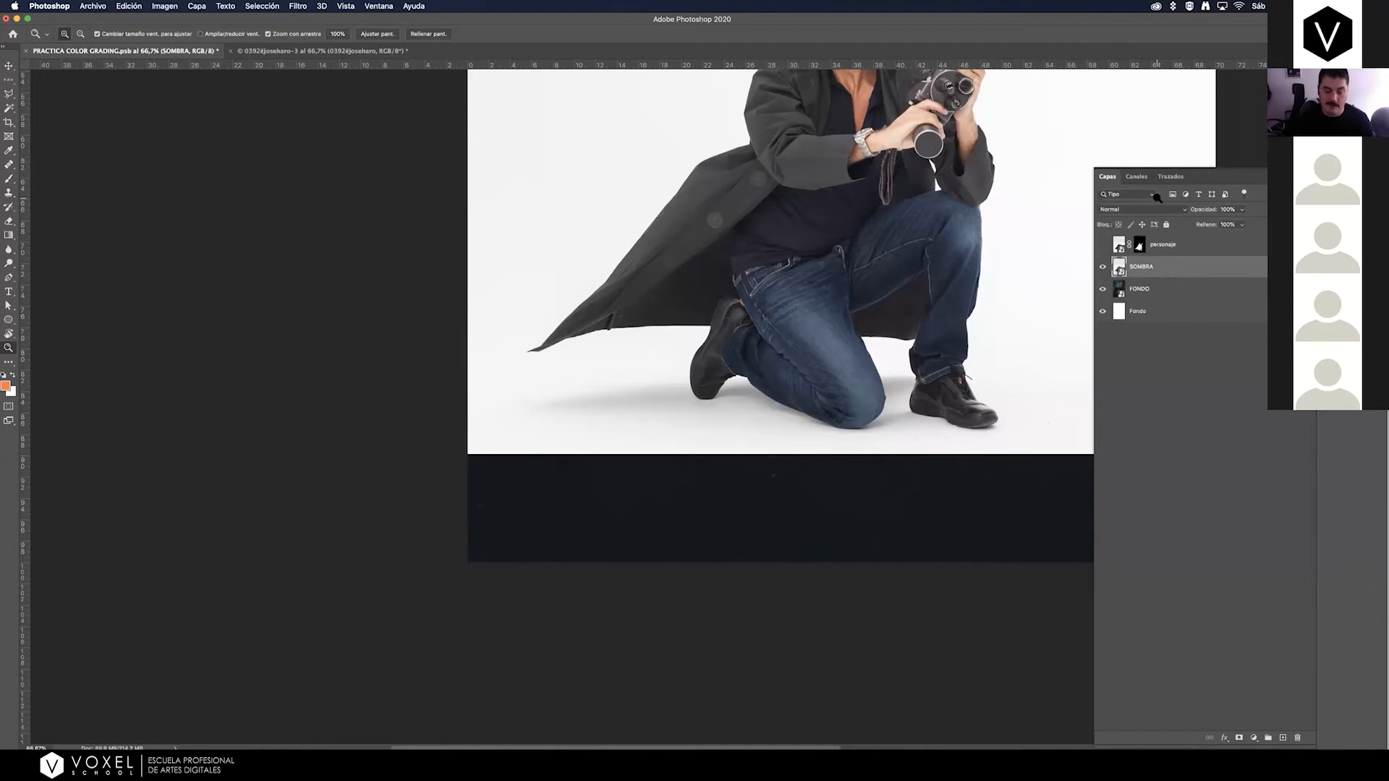
scroll(940, 293, "right", 5)
left_click_drag(1198, 156, 1178, 175)
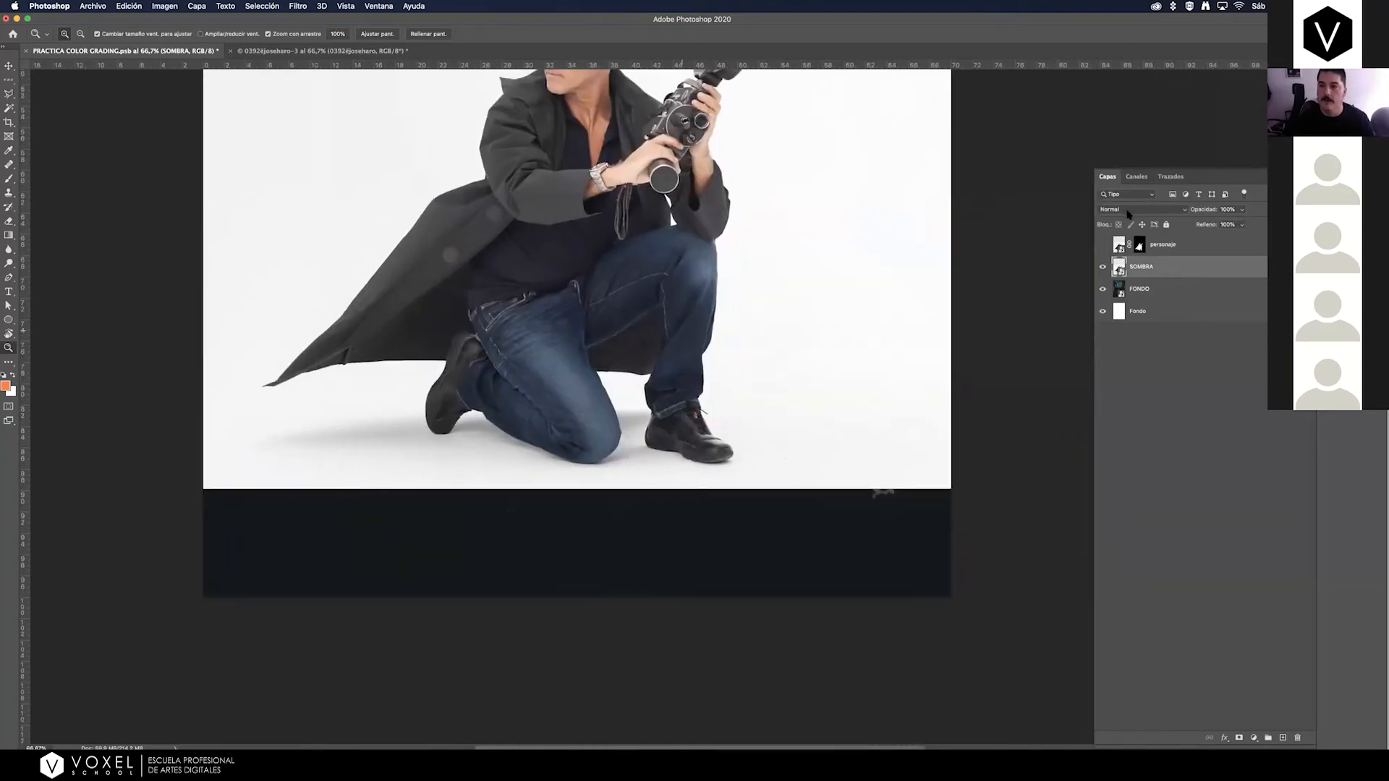
left_click(1102, 244)
View the blend modes available for the personaje layer and preview them on the SOMBRA layer, leaving both set to Normal.
left_click(1177, 249)
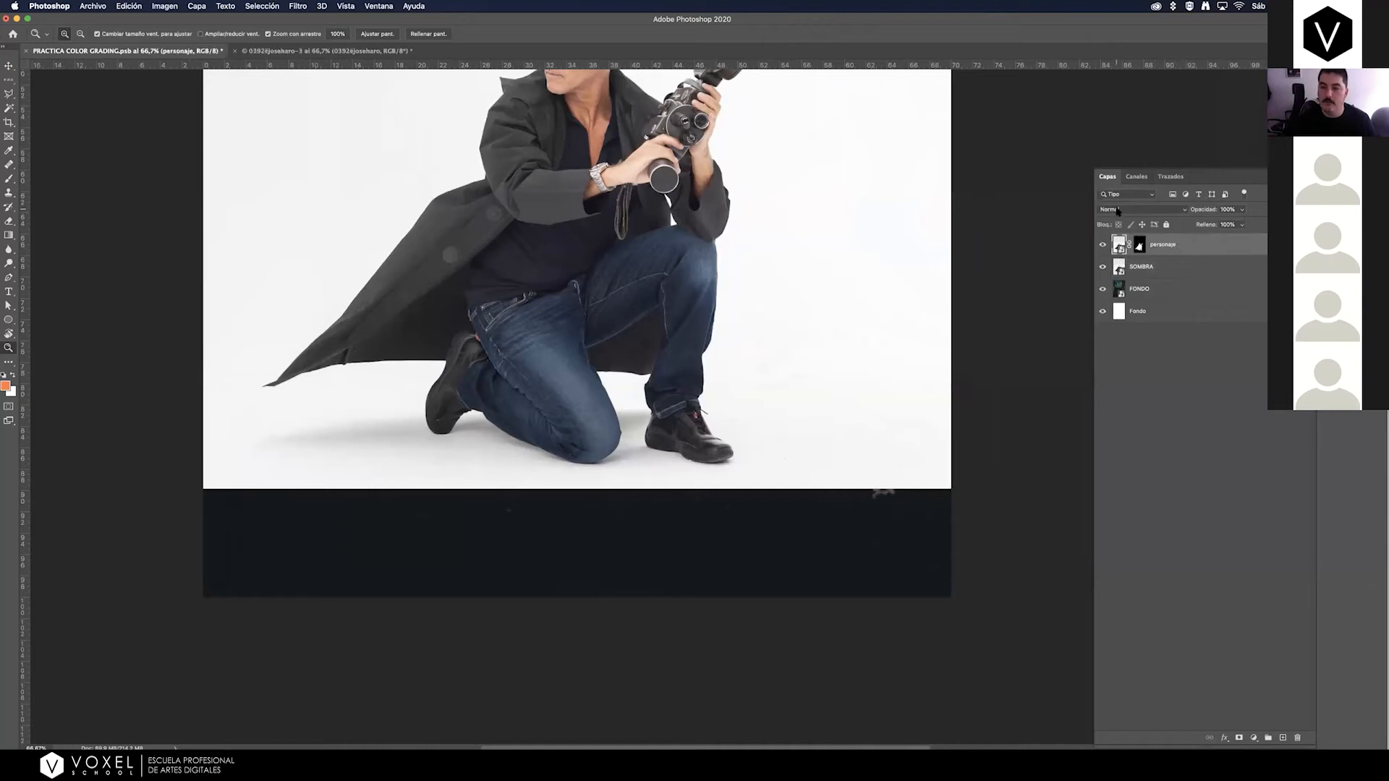
left_click(1116, 211)
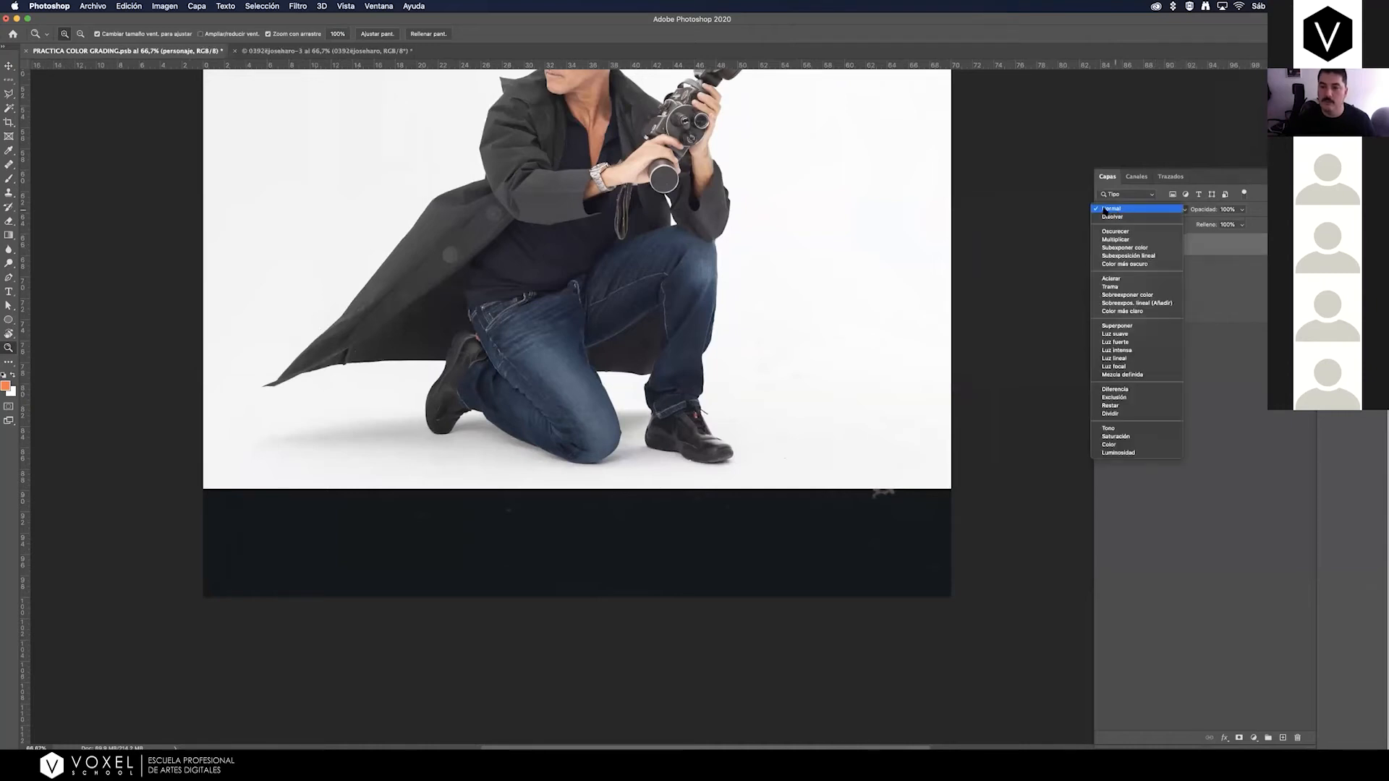
left_click(1129, 210)
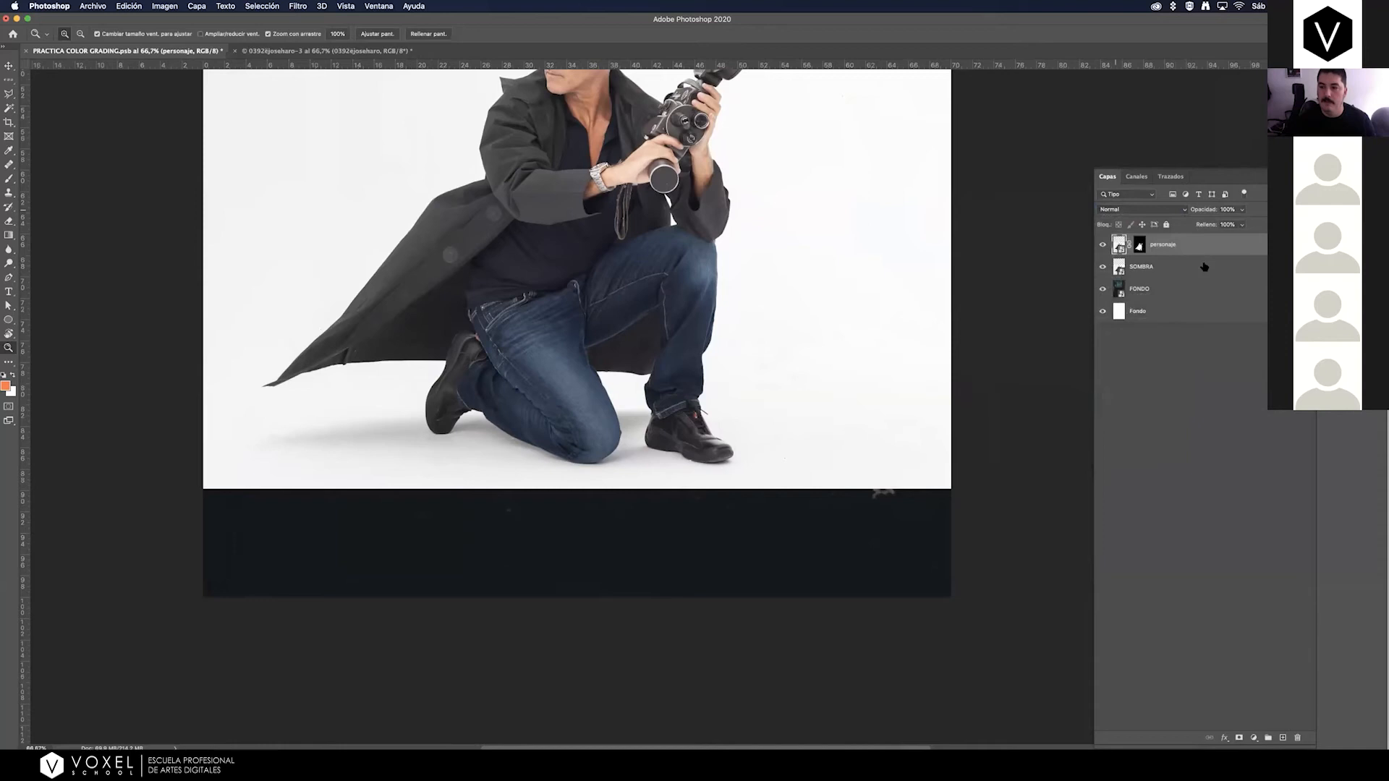
left_click(1203, 267)
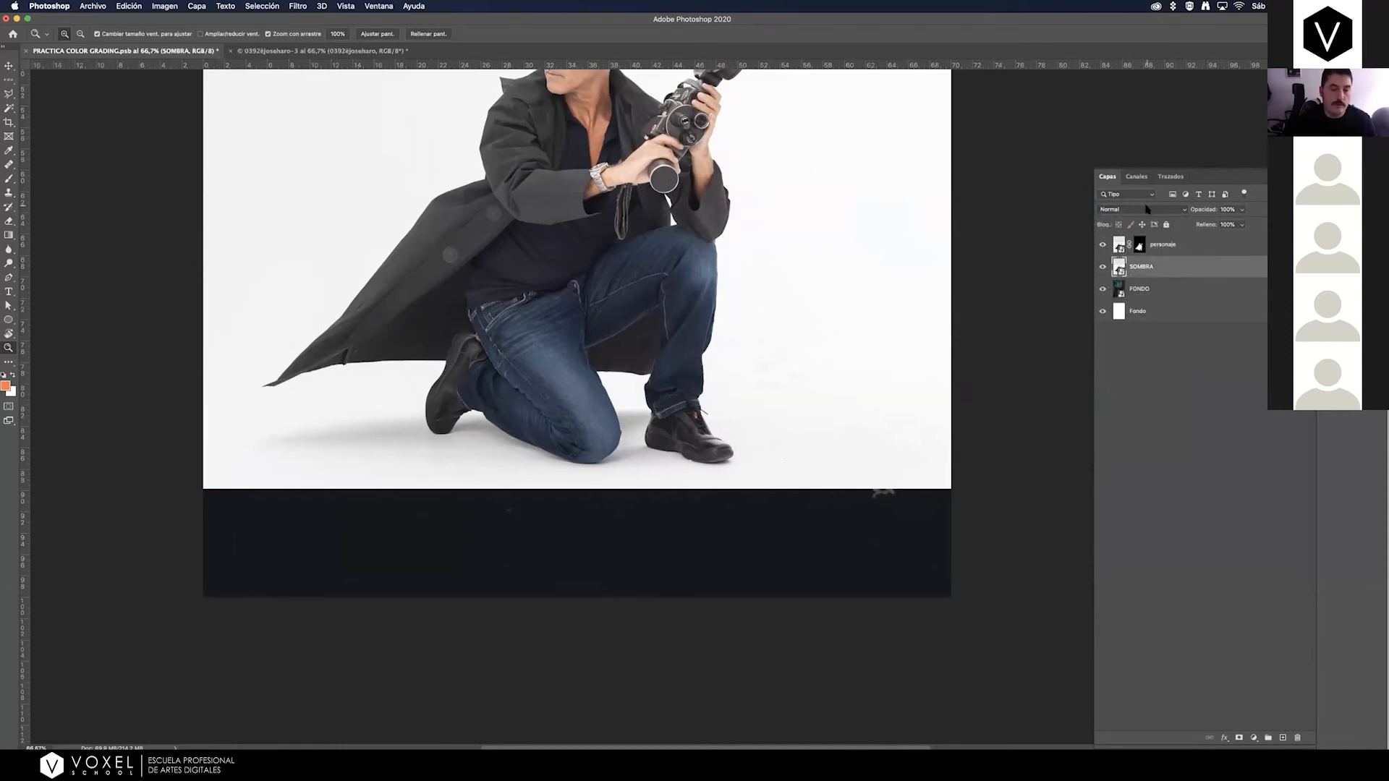
left_click(1133, 210)
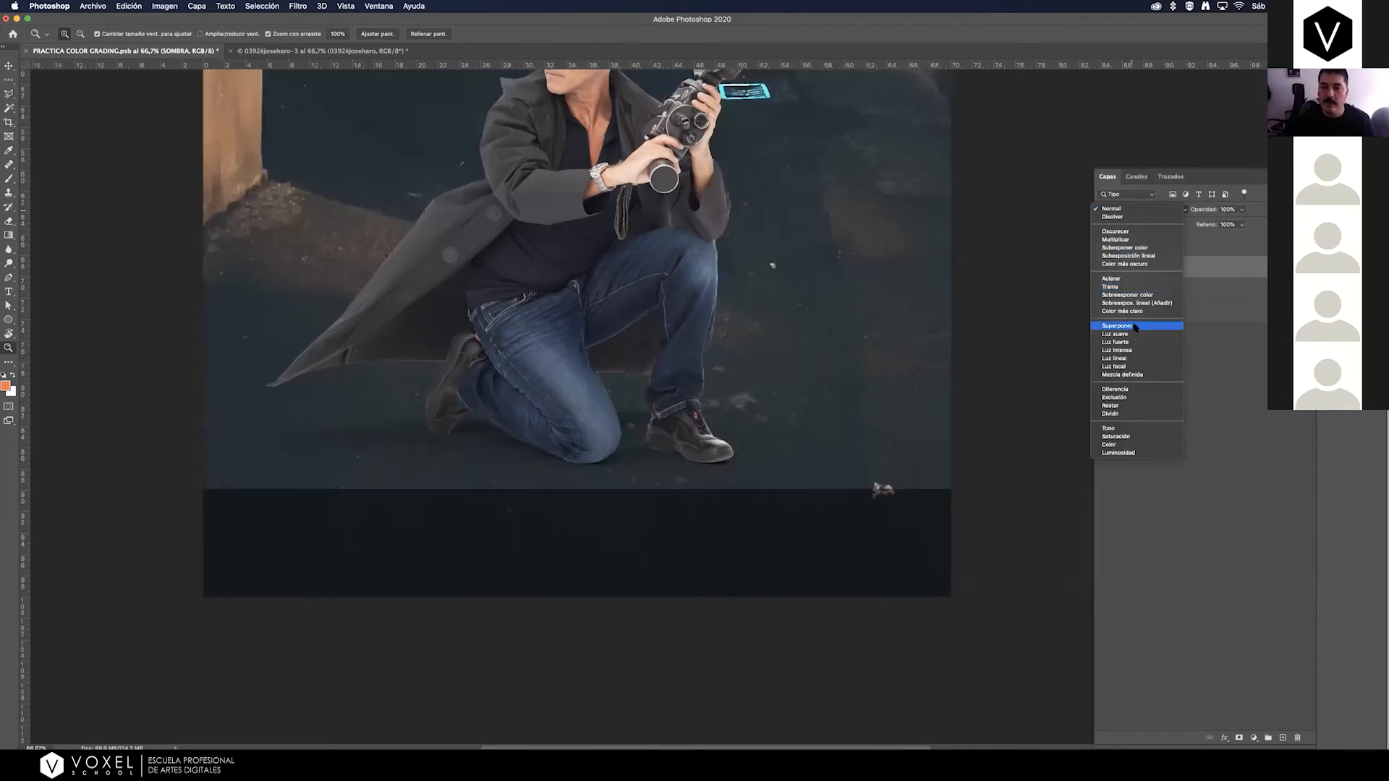
left_click(1215, 276)
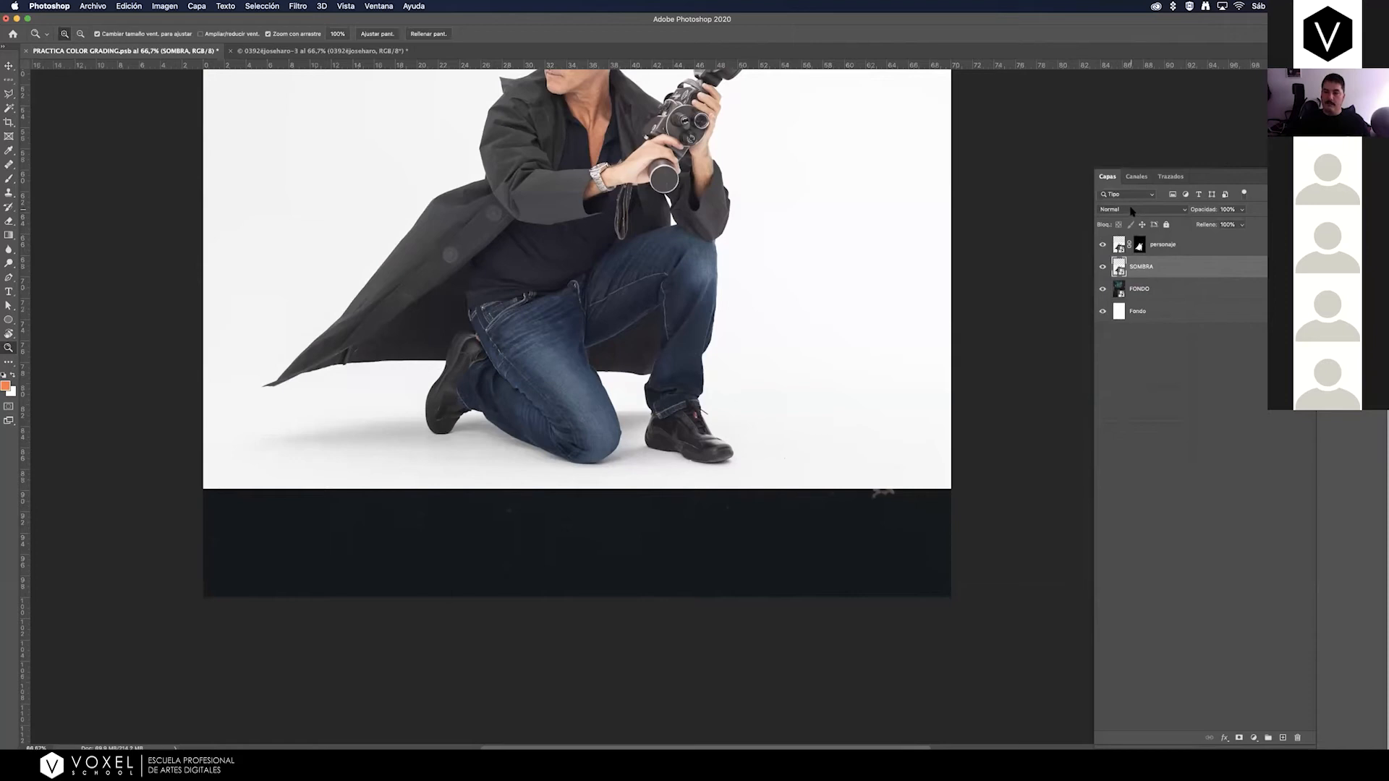
Set the SOMBRA layer's blend mode to Multiplicar.
left_click(1132, 211)
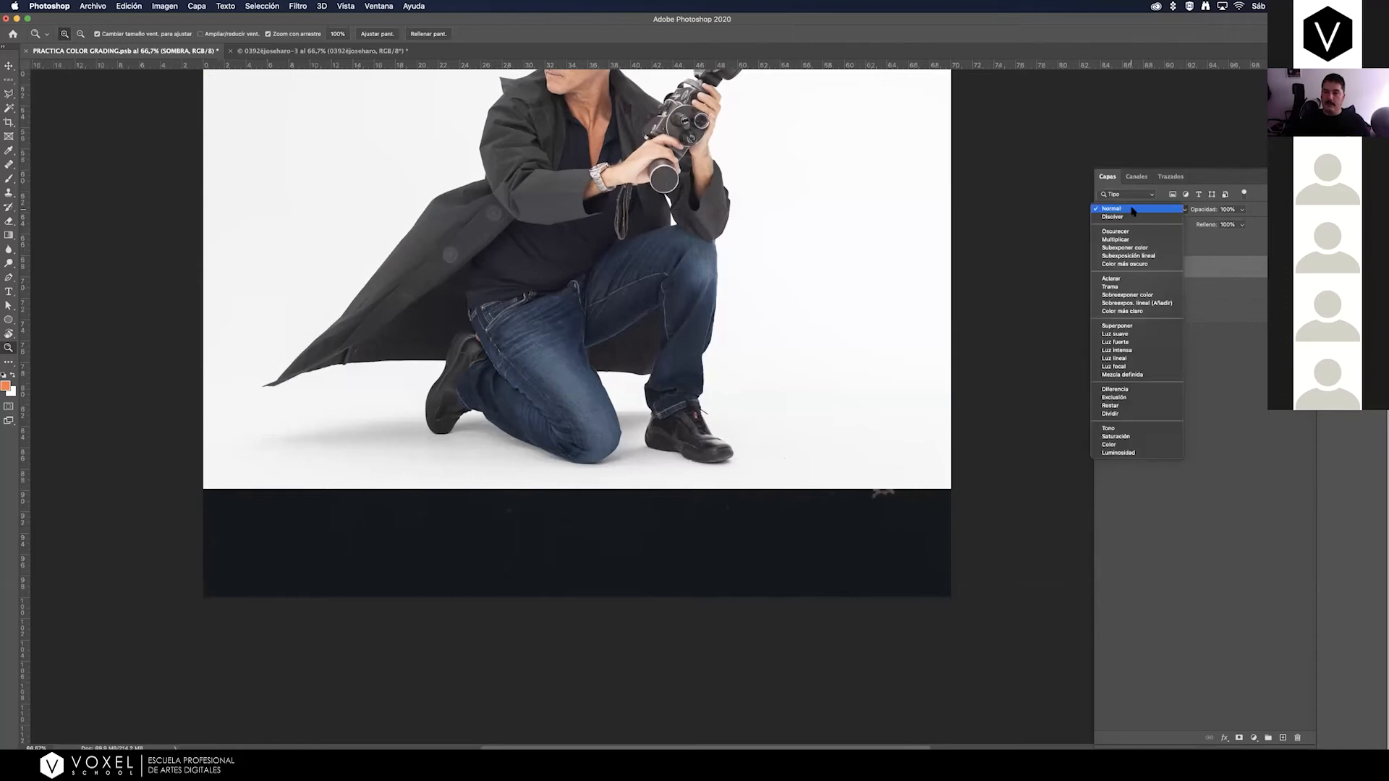
left_click(1100, 269)
left_click(1099, 269)
left_click(1099, 269)
left_click(1099, 269)
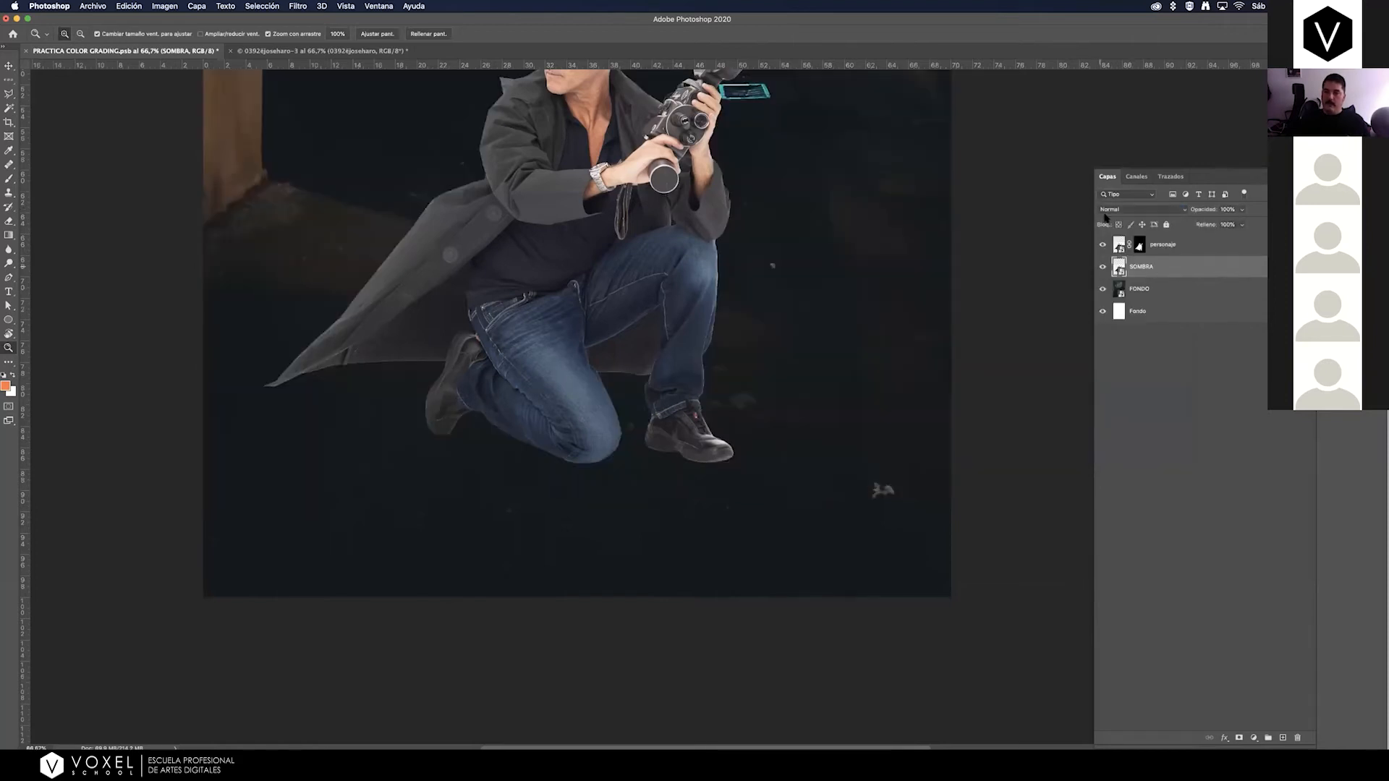
left_click(1112, 212)
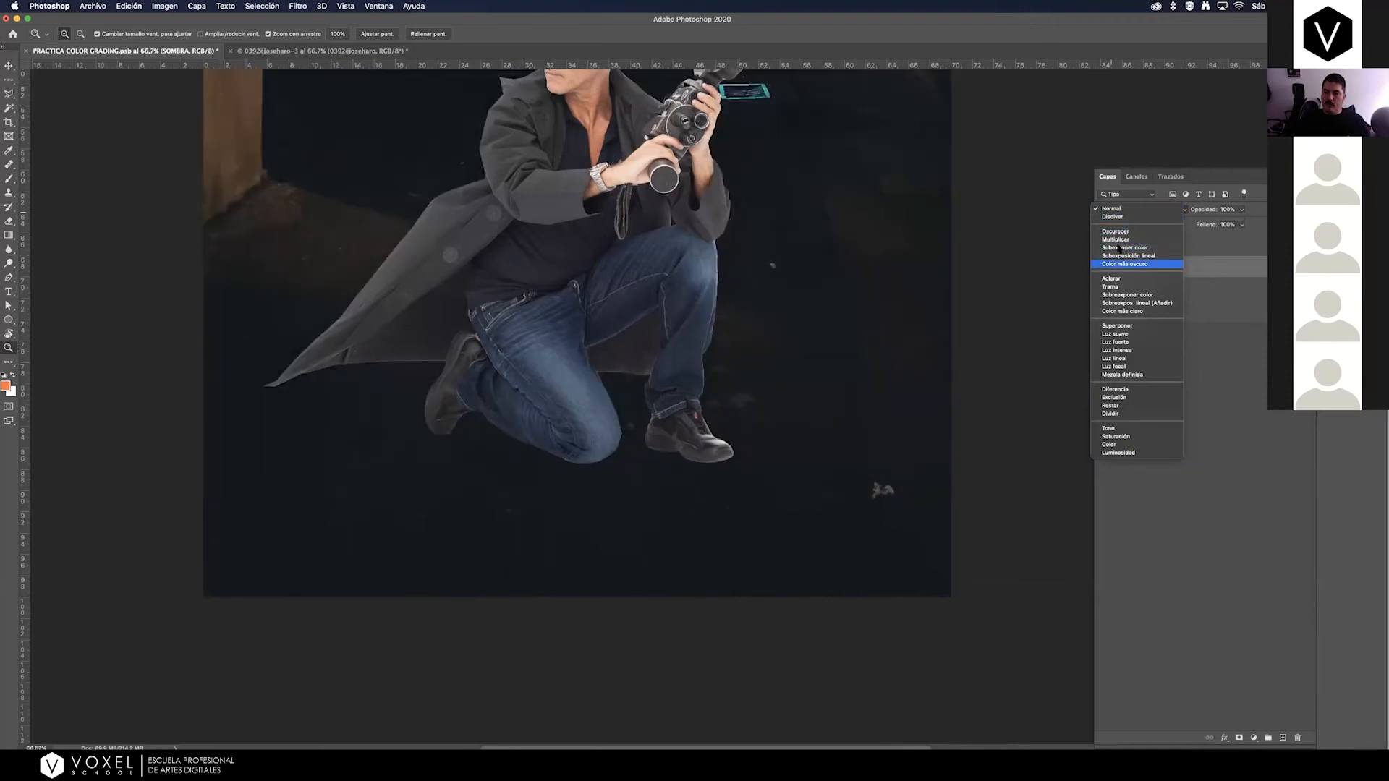
left_click(1122, 239)
Compare the floor shadow around the rear shoe and knee by toggling the SOMBRA layer's visibility, and leave it shown.
left_click_drag(397, 438, 481, 416)
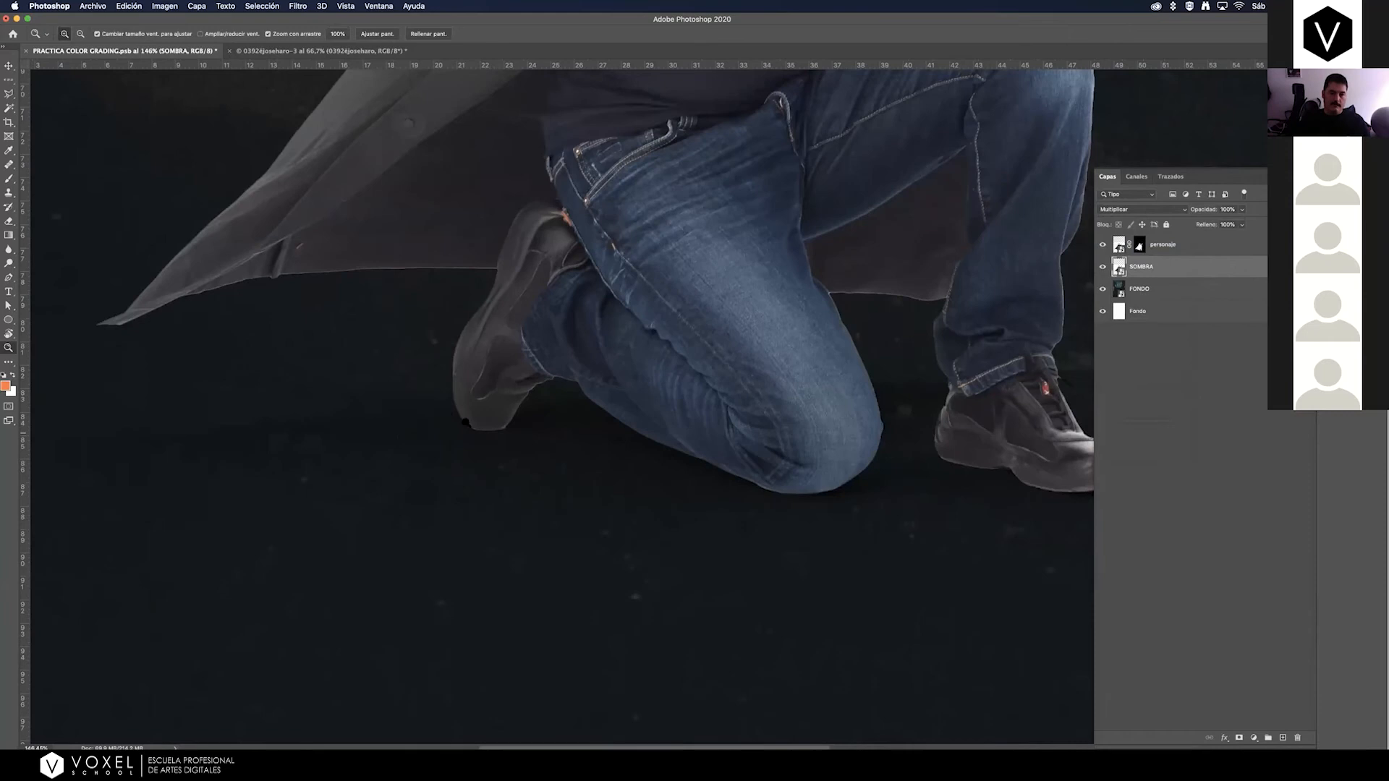
left_click(1102, 267)
left_click(1102, 267)
left_click(1103, 267)
left_click(1102, 267)
left_click(1102, 267)
left_click(1103, 267)
key("super+minus")
key("super+minus")
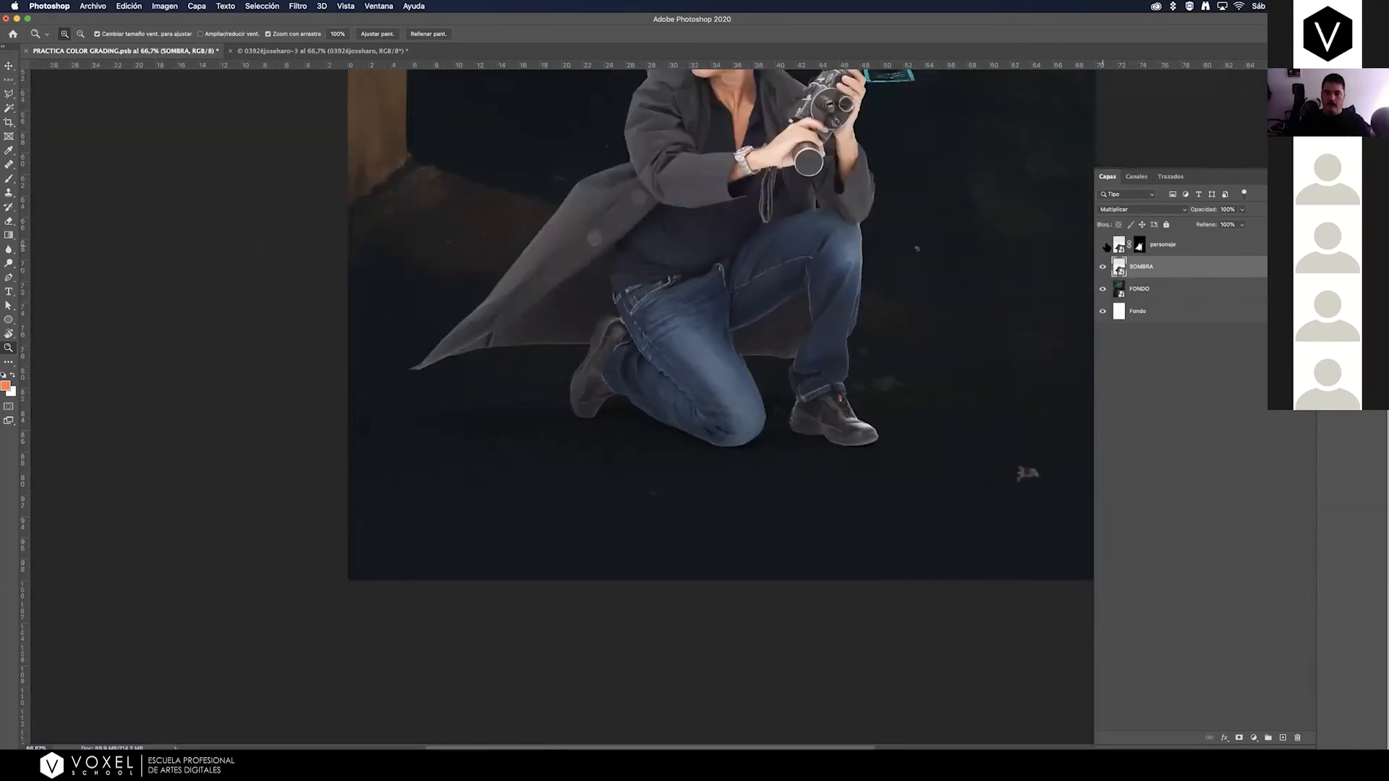
Hide personaje to inspect the multiplied SOMBRA layer over the whole poster, toggle both layers for comparison, and show them again.
left_click(1103, 244)
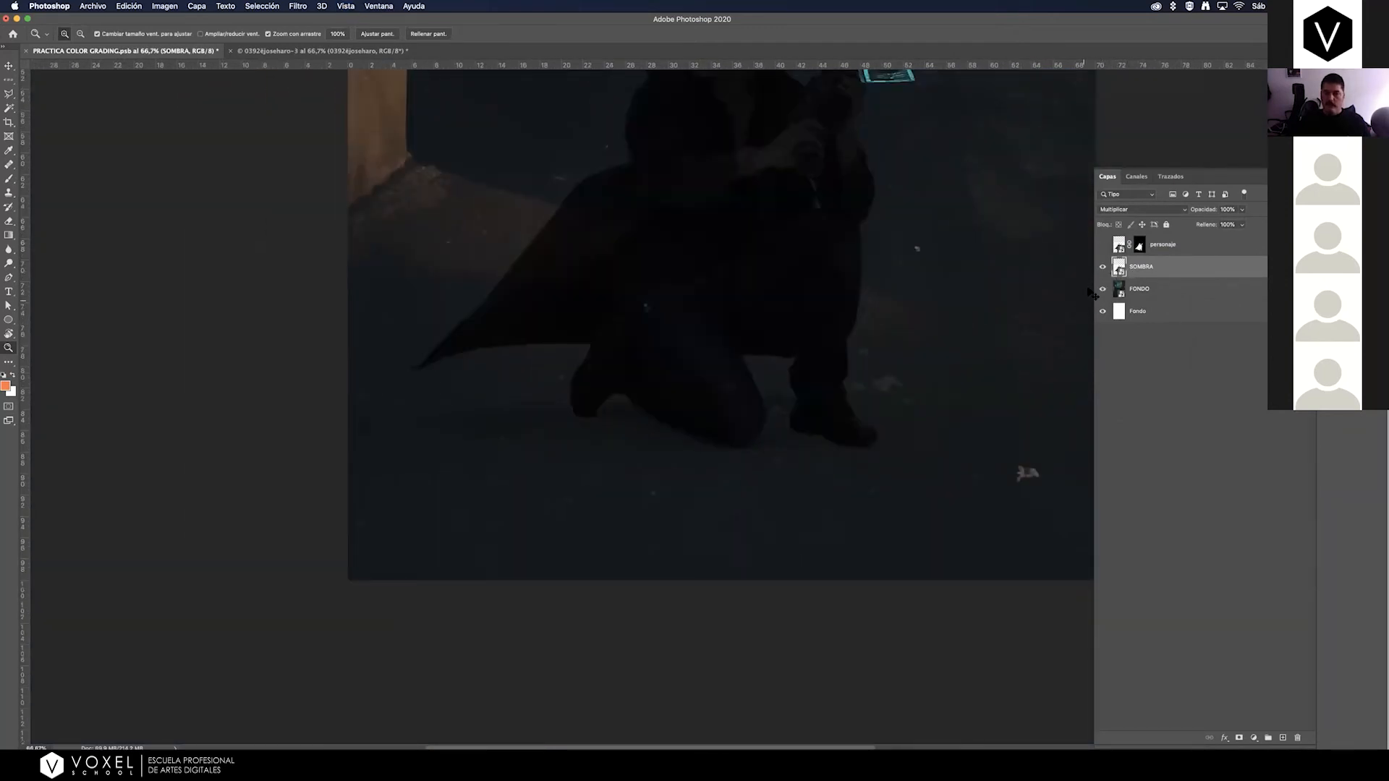
key("super+minus")
left_click(1102, 246)
left_click(1103, 246)
left_click(1102, 247)
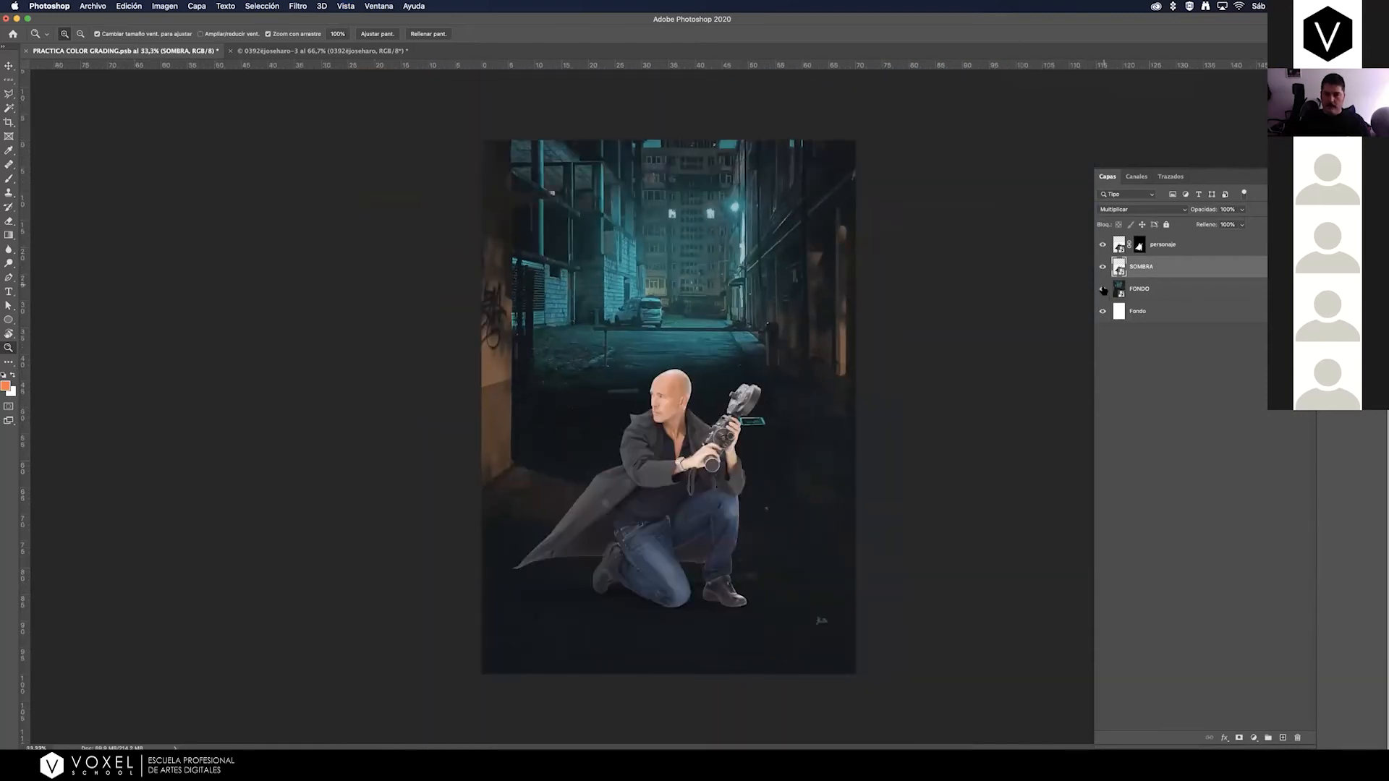
left_click(1102, 246)
left_click(1103, 267)
left_click(1103, 267)
left_click(1102, 246)
Hide personaje and mask the SOMBRA layer to a freehand lasso selection around the shoes, knee and floor shadow.
left_click_drag(671, 548, 719, 498)
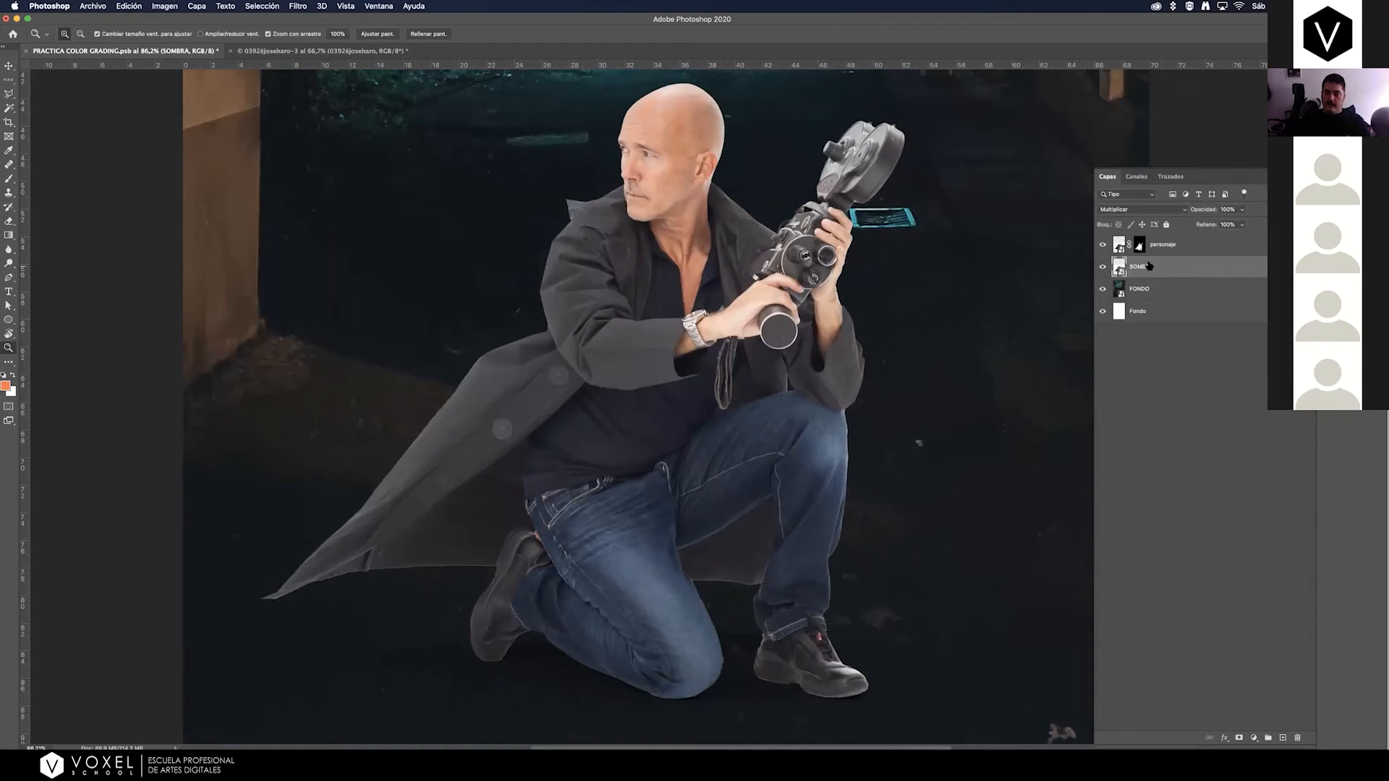
left_click(1102, 245)
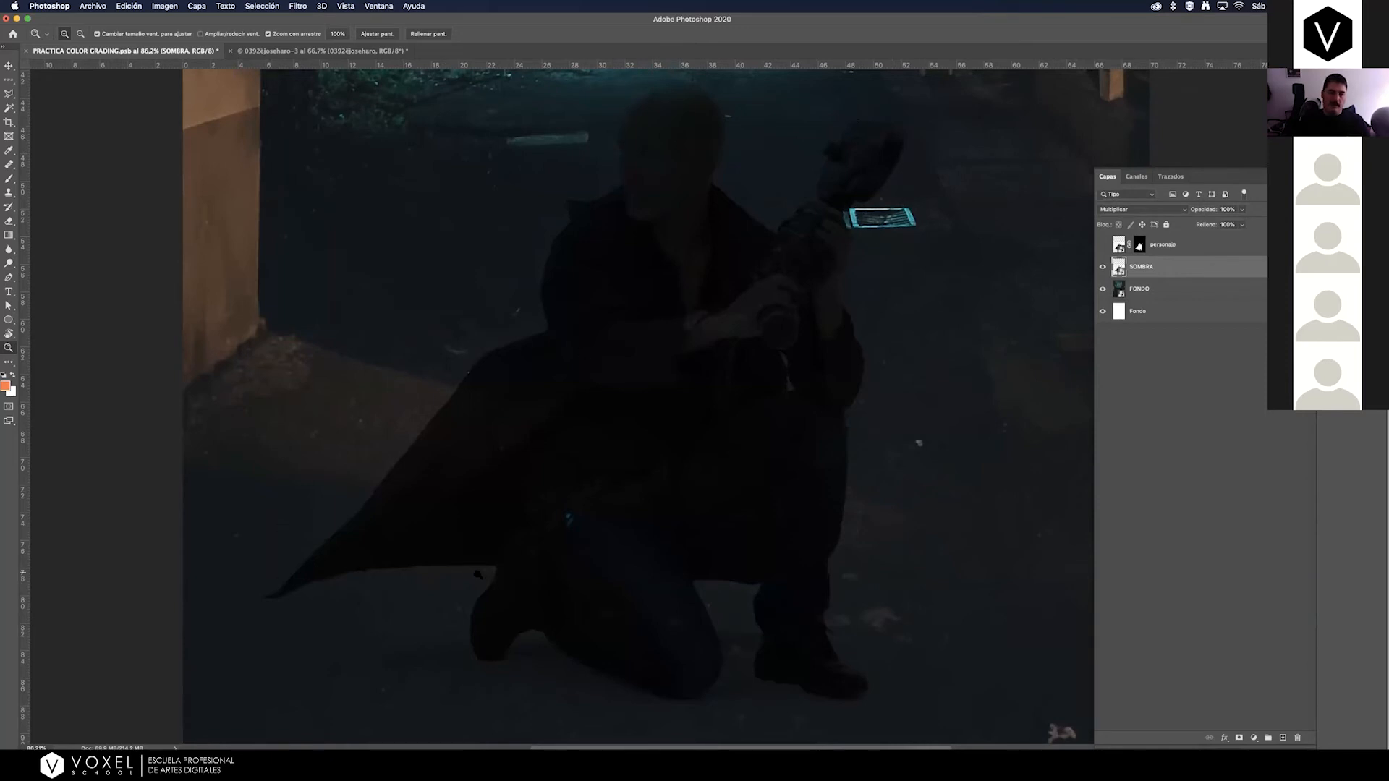
left_click(9, 79)
left_click(10, 95)
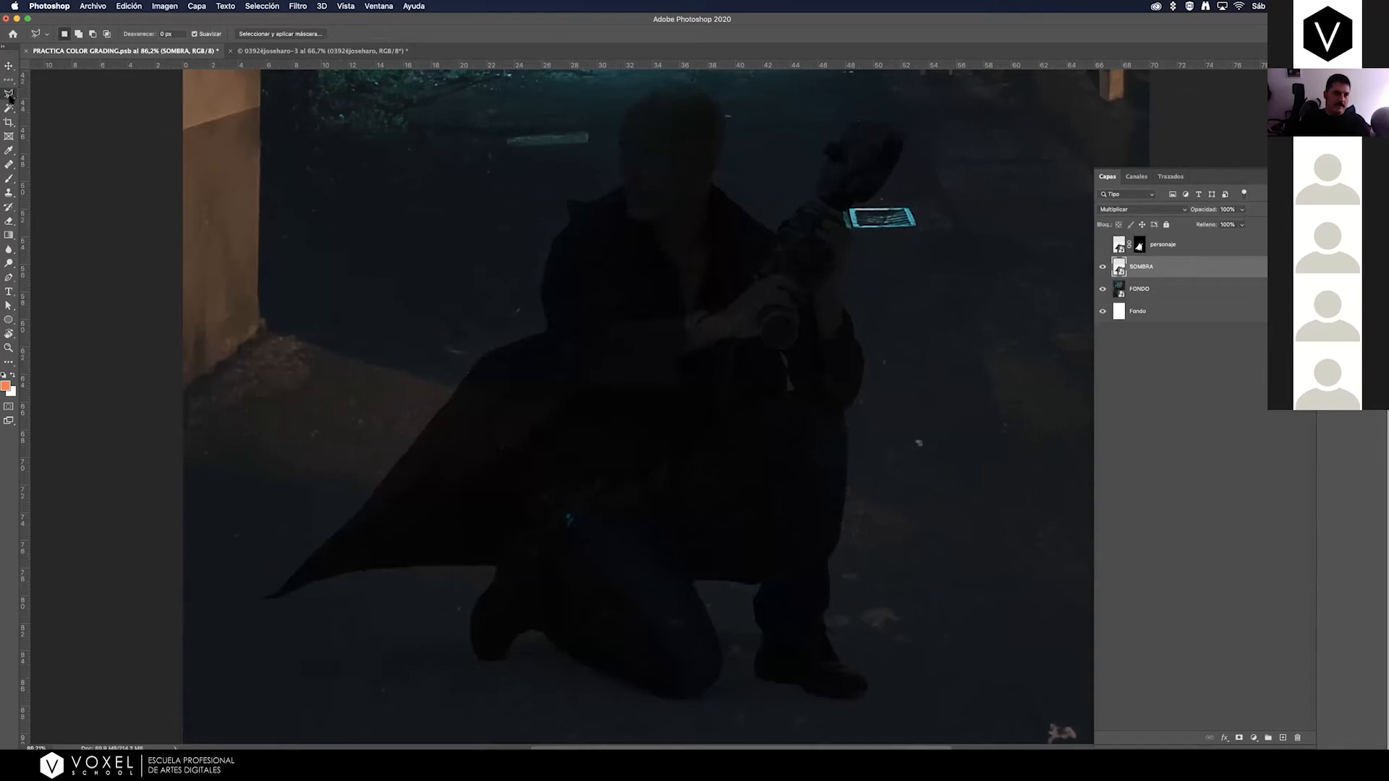
left_click(34, 93)
mouse_move(296, 711)
left_mouse_down()
mouse_move(259, 660)
mouse_move(504, 613)
mouse_move(841, 625)
mouse_move(914, 654)
mouse_move(934, 696)
mouse_move(894, 722)
mouse_move(549, 734)
mouse_move(277, 704)
left_mouse_up()
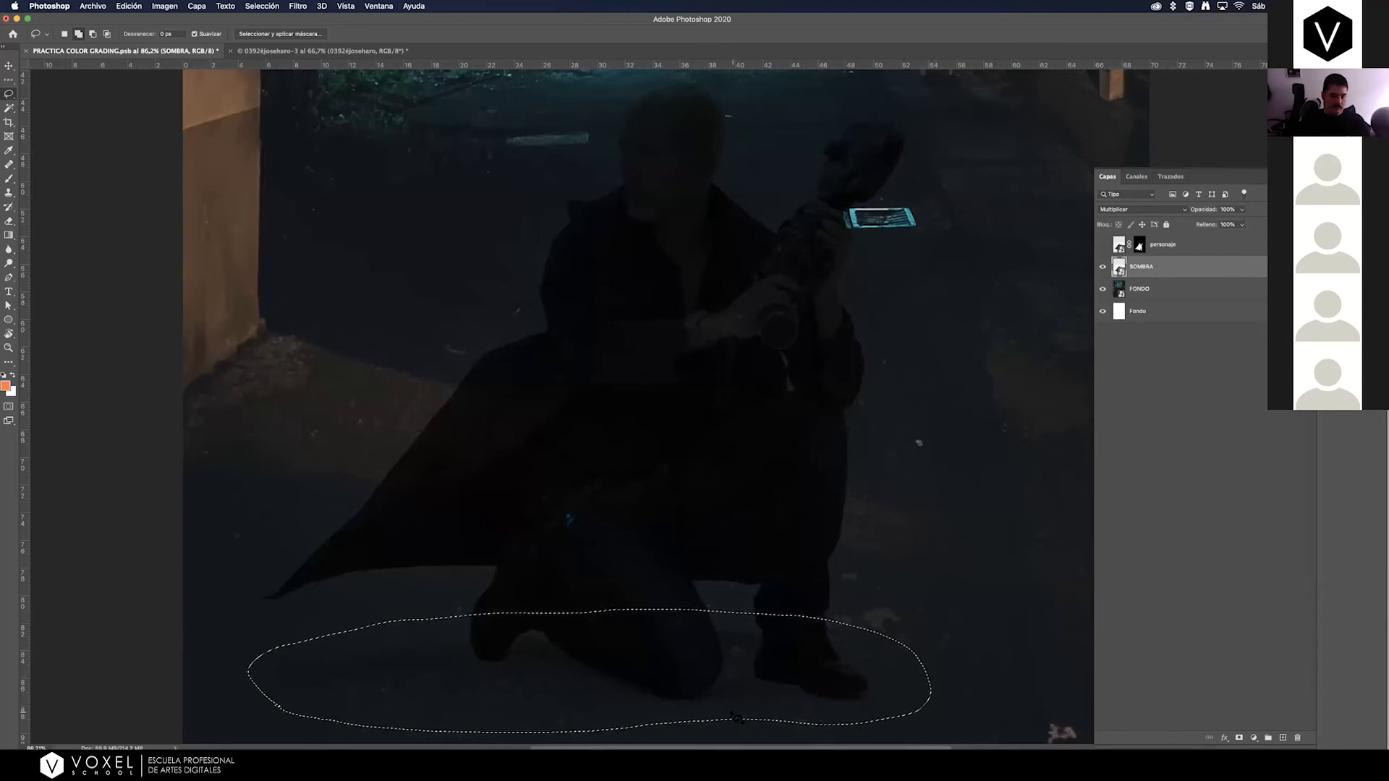
key("super+d")
mouse_move(311, 634)
left_mouse_down()
mouse_move(492, 605)
mouse_move(853, 614)
mouse_move(959, 658)
mouse_move(939, 721)
mouse_move(824, 731)
mouse_move(411, 729)
mouse_move(289, 706)
left_mouse_up()
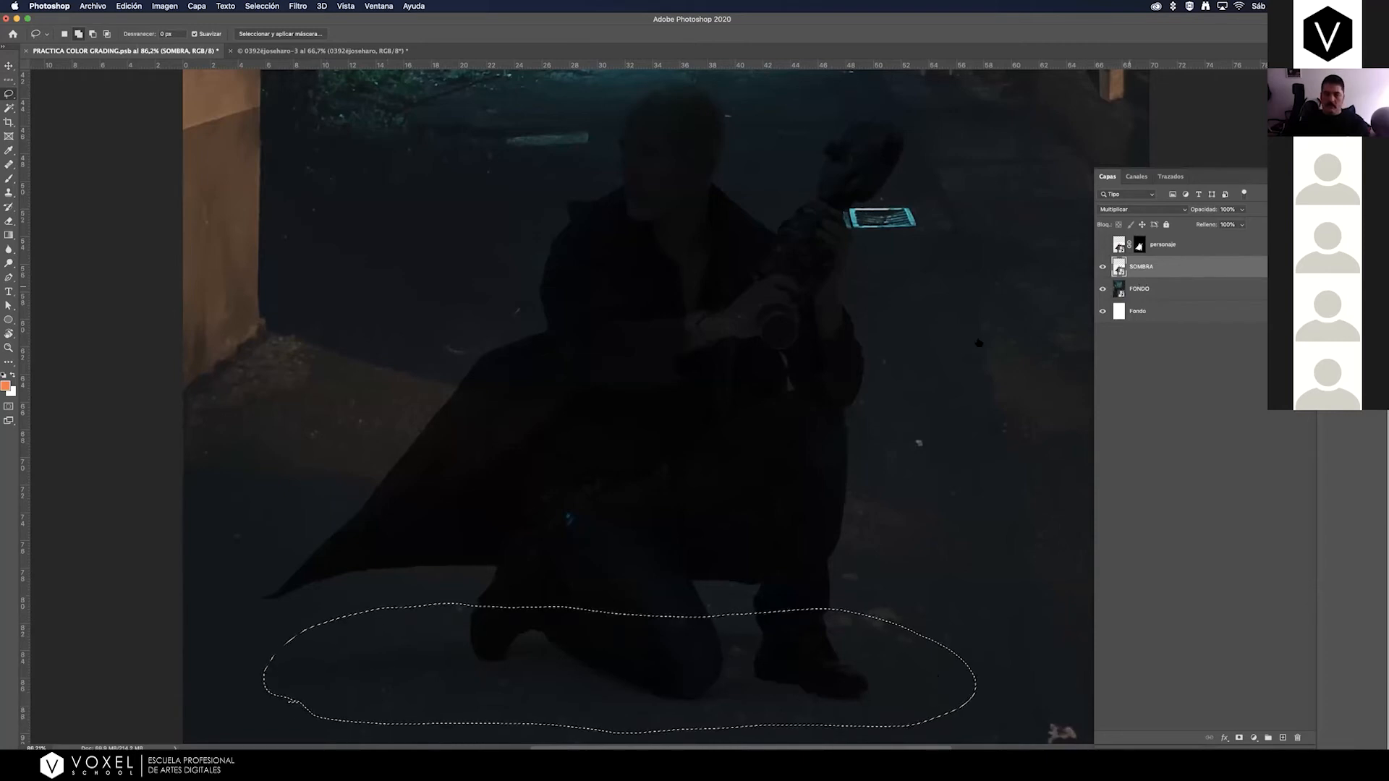
left_click(1239, 738)
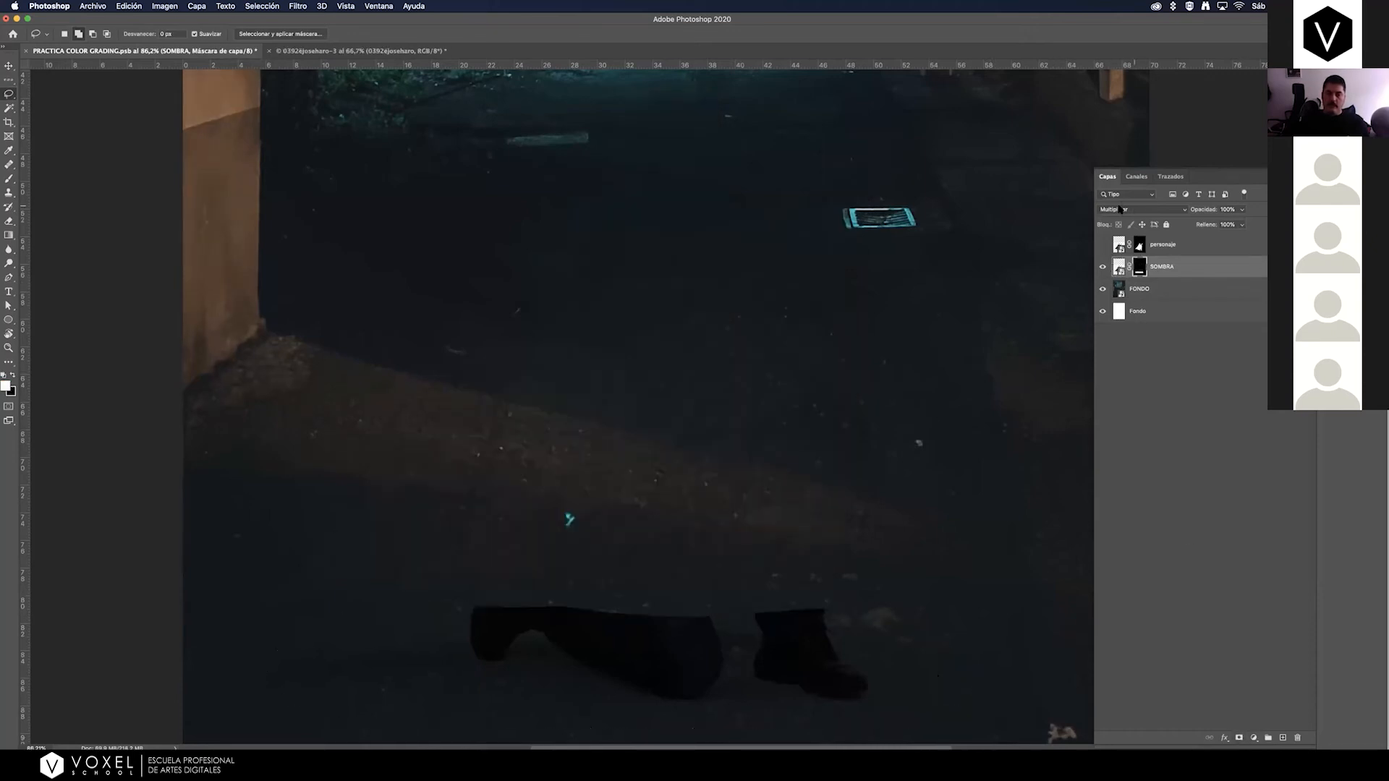
Toggle personaje to check the masked shadow beneath the man, and leave the layer shown.
left_click(1104, 245)
left_click(1105, 245)
left_click(1104, 246)
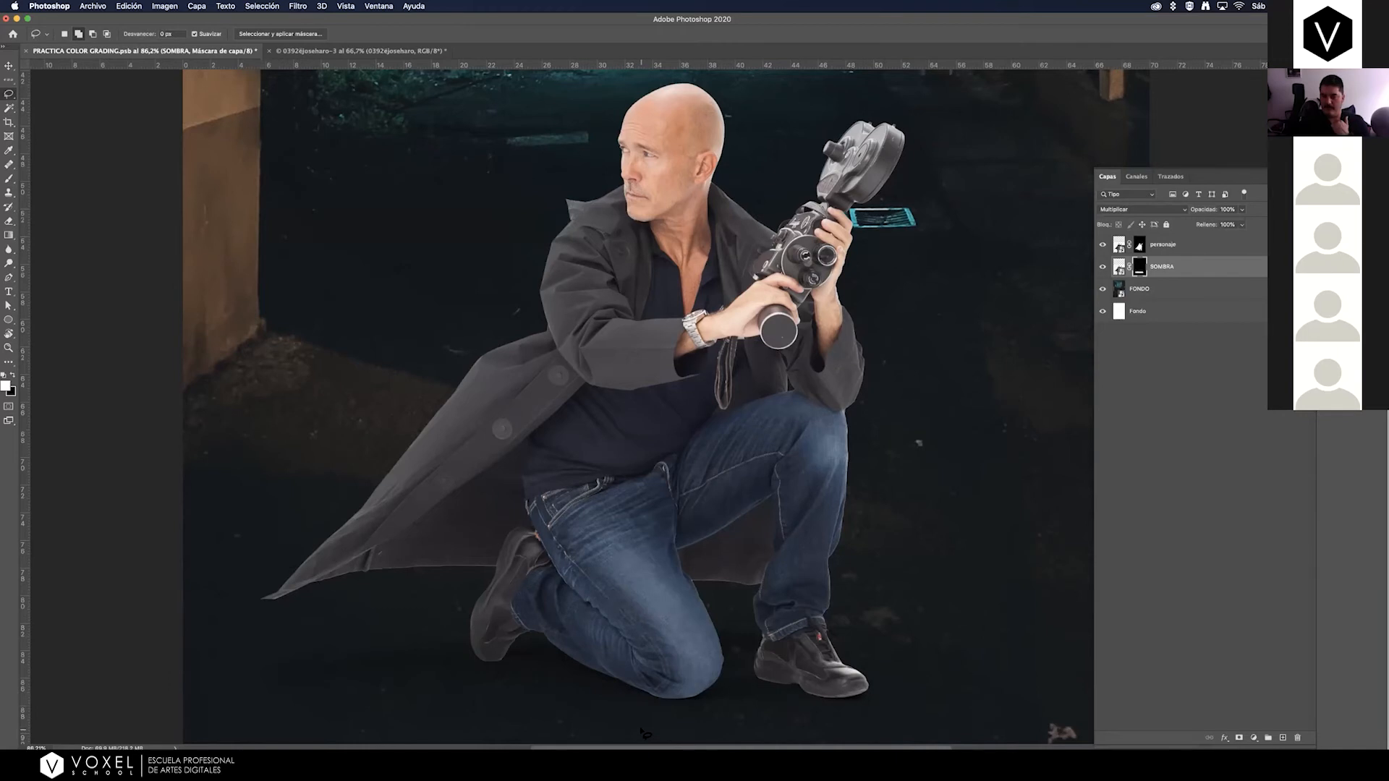
Duplicate the personaje layer.
left_click(1226, 247)
right_click(1226, 246)
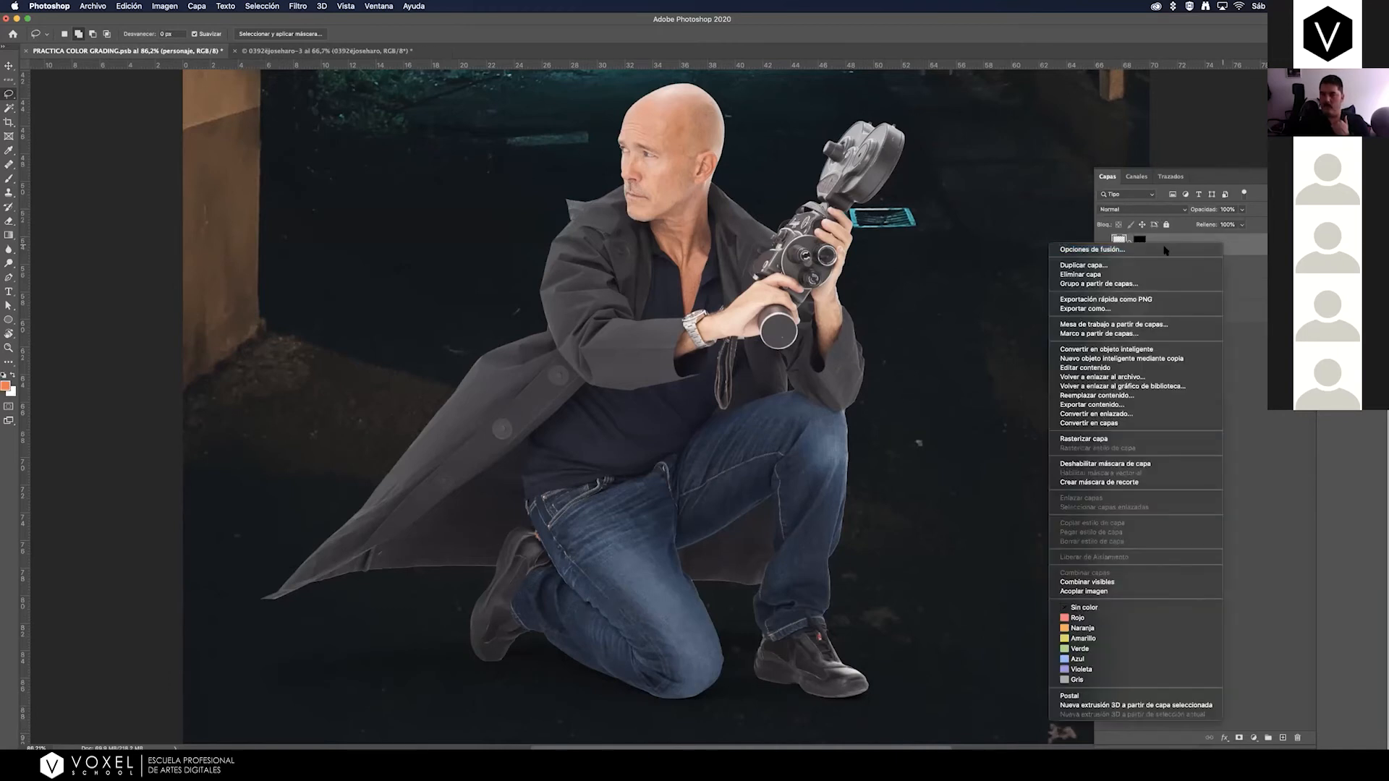
left_click(1148, 269)
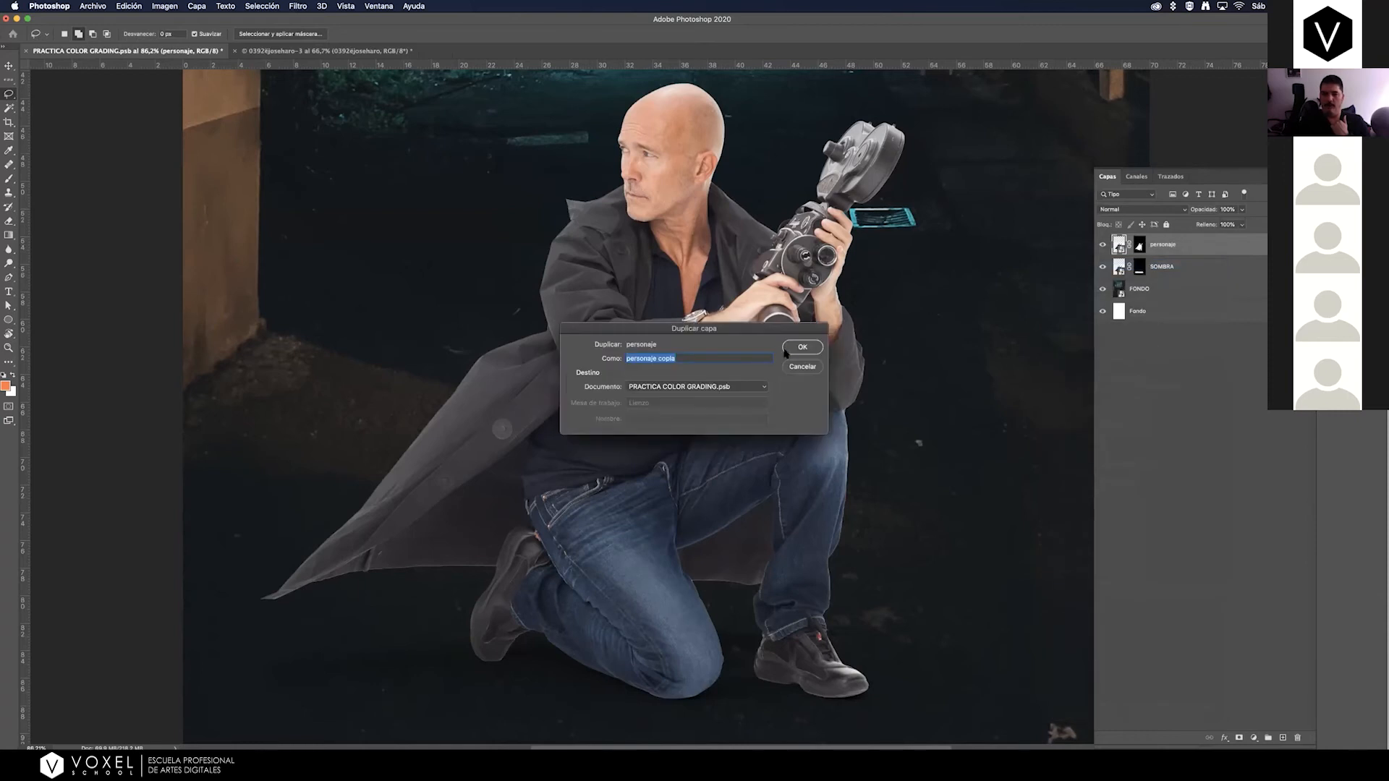
left_click(802, 366)
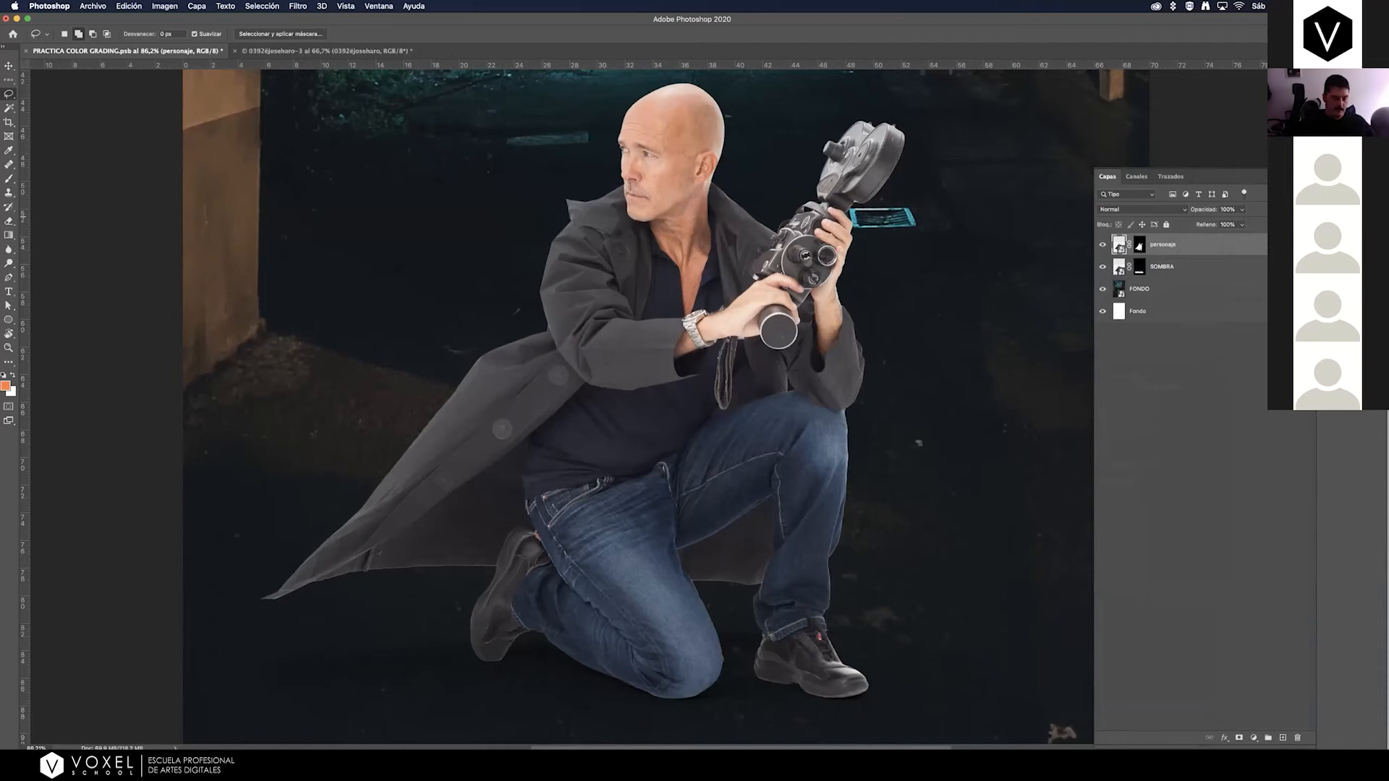
key("super+j")
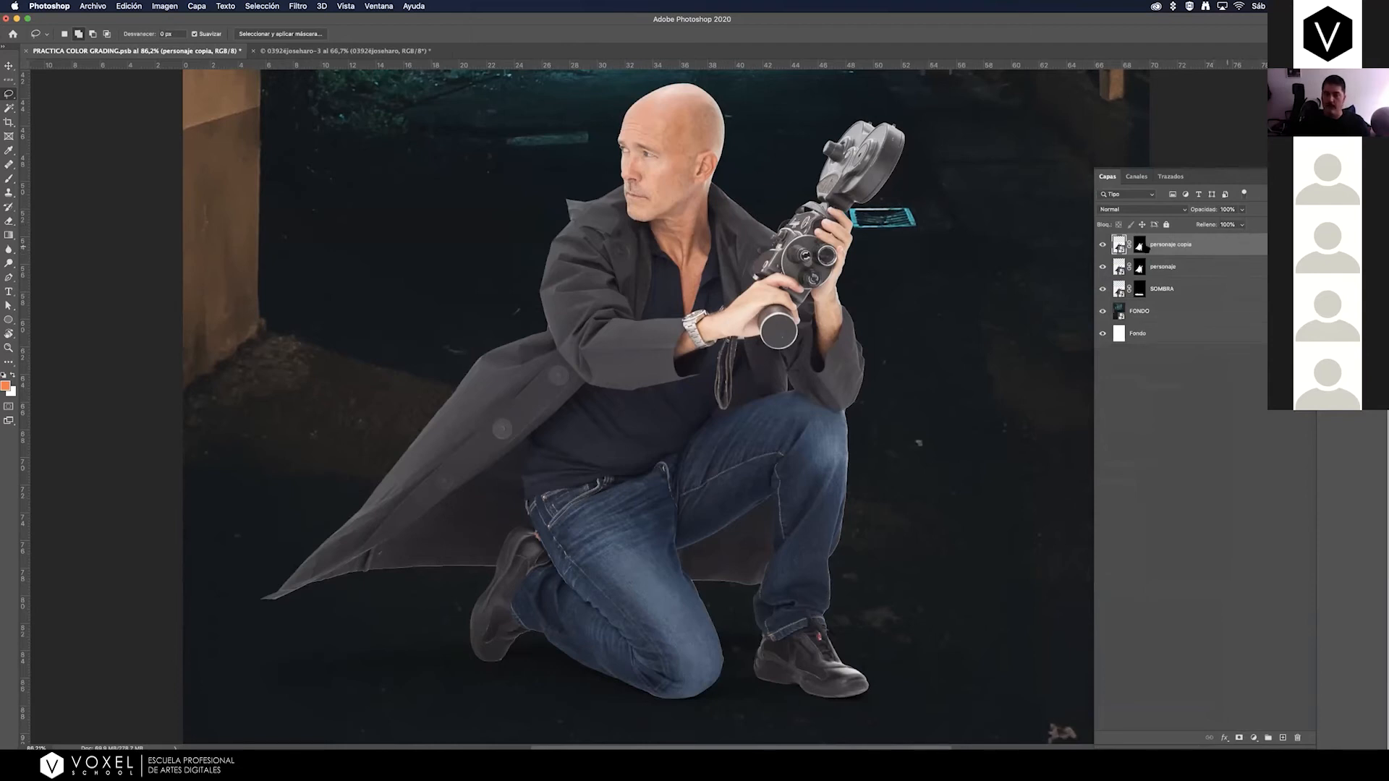
Try a lasso selection around the copy's rear shoe and clear it, then rasterize the copy for brush painting and undo that.
mouse_move(450, 680)
left_mouse_down()
mouse_move(474, 584)
mouse_move(796, 586)
mouse_move(693, 583)
left_mouse_up()
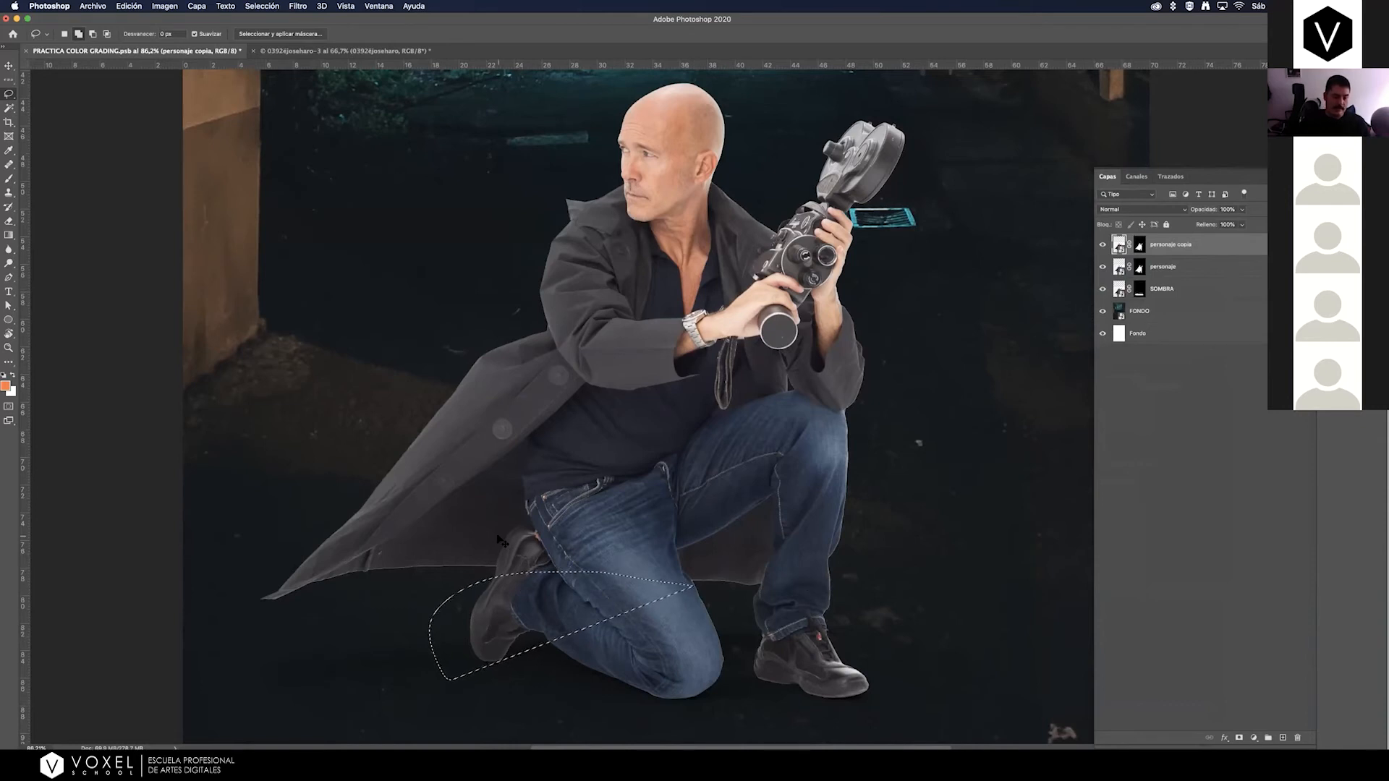
key("super+d")
left_click(8, 178)
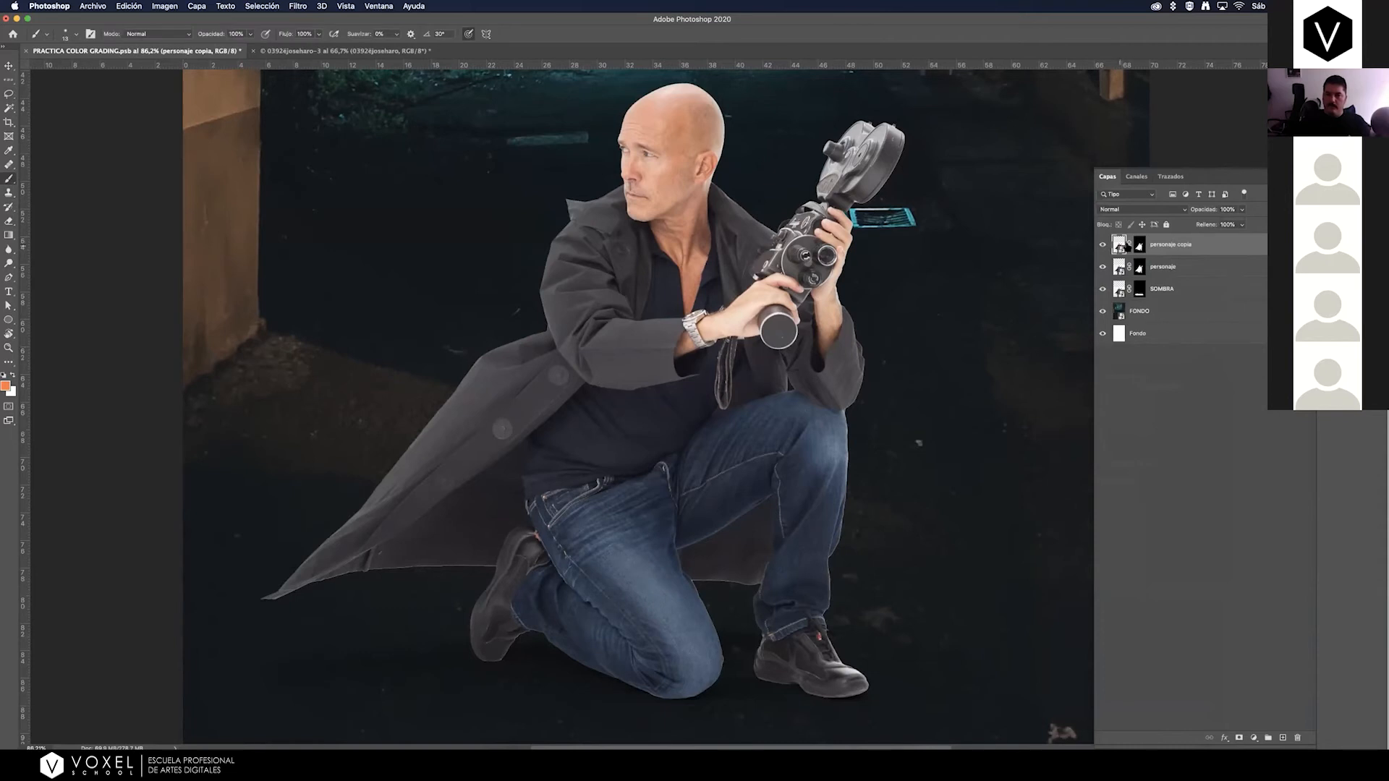
left_click(1120, 246)
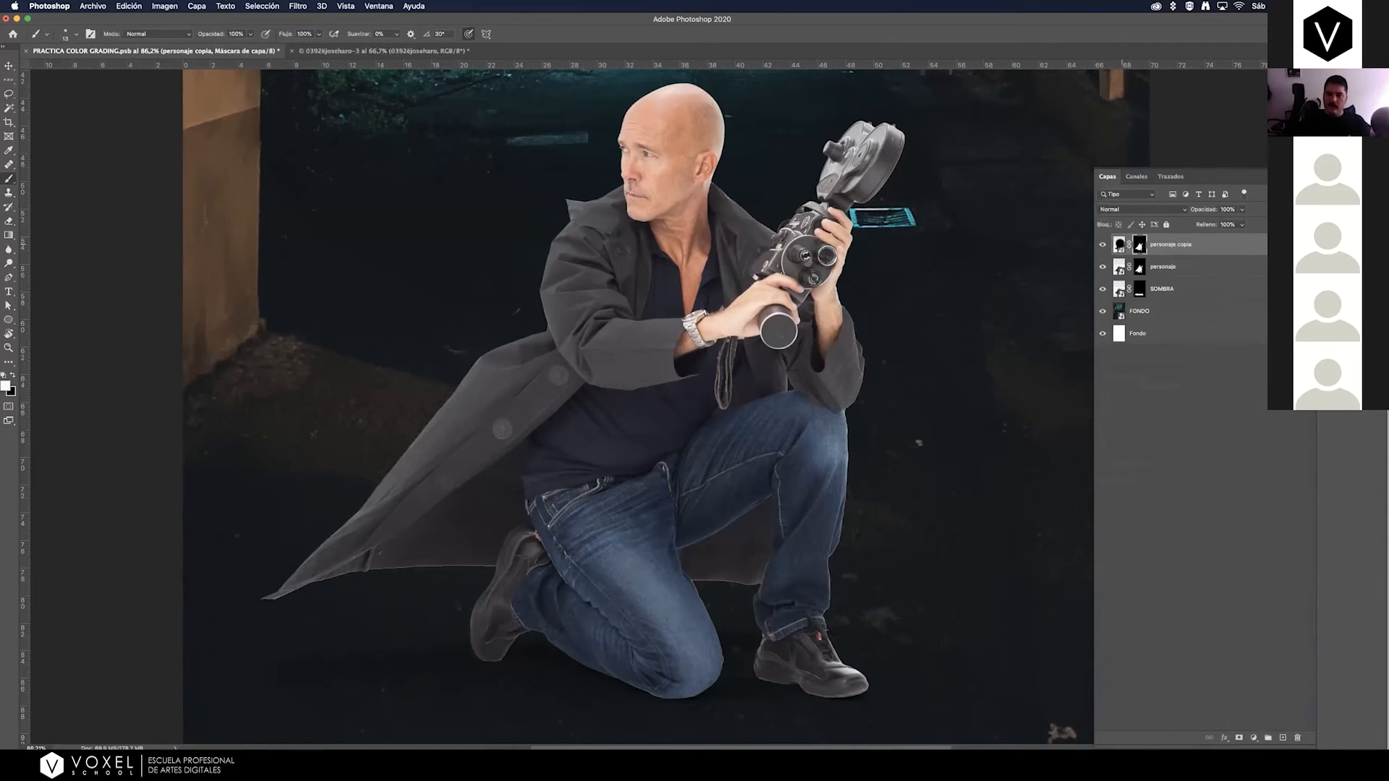
left_click(566, 606)
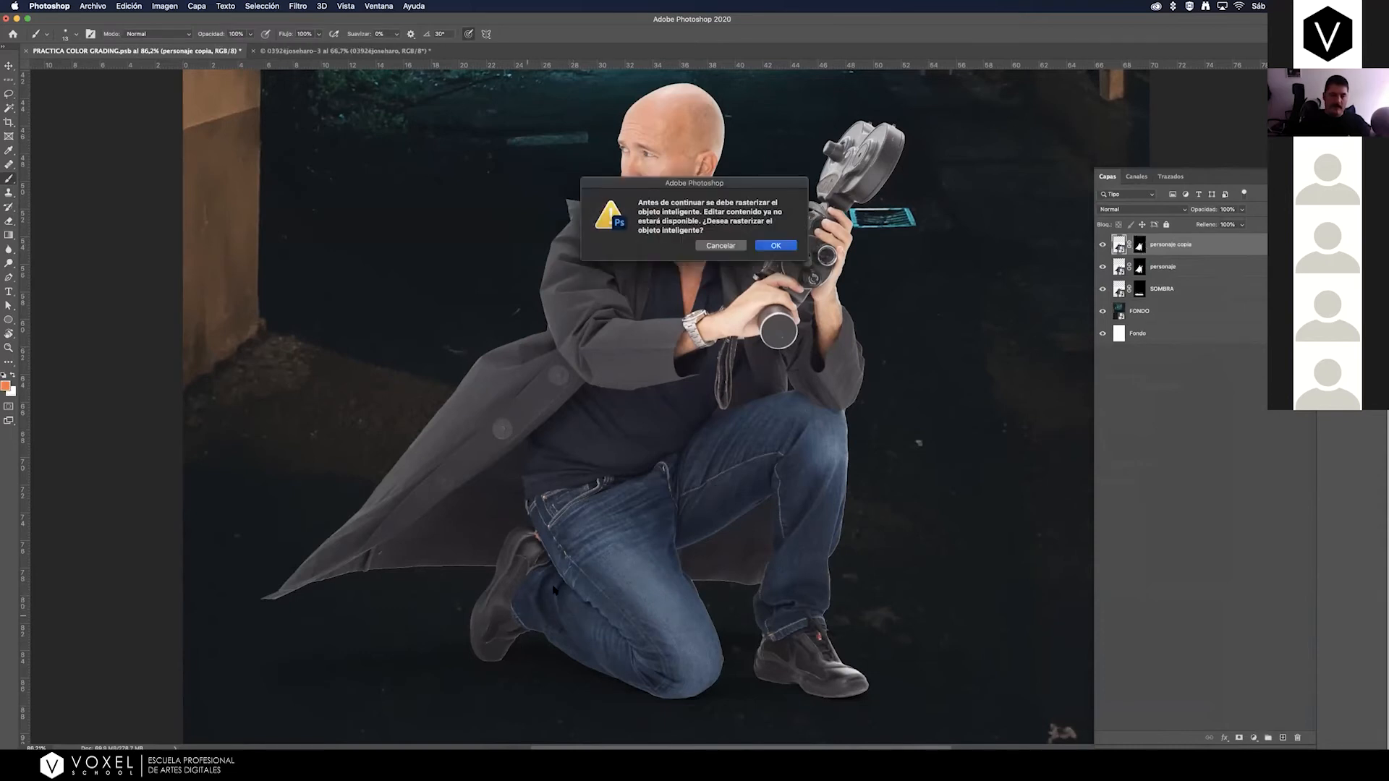
left_click(777, 246)
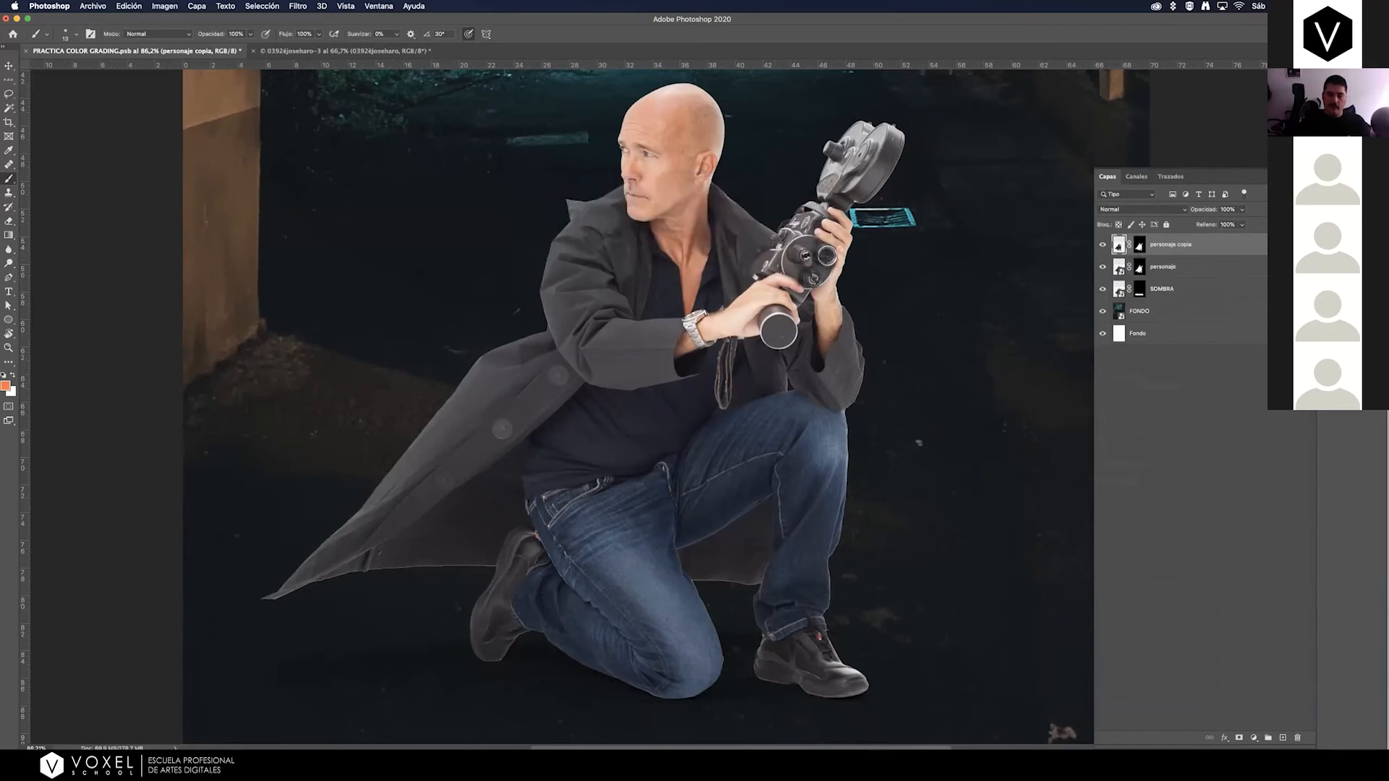
key("super+z")
Try painting on the personaje copia smart object again, decline rasterizing it, and delete the copy.
left_click(581, 603)
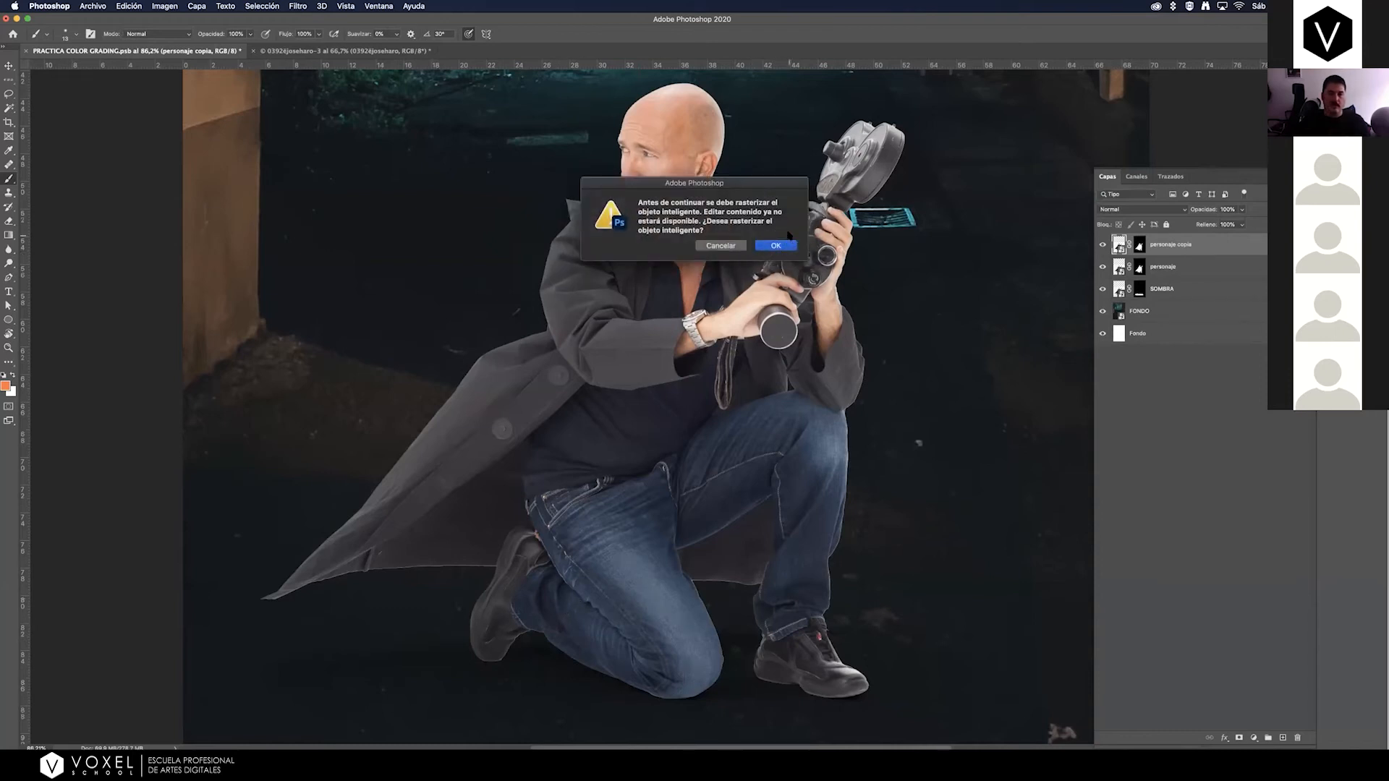
left_click(721, 246)
key("BackSpace")
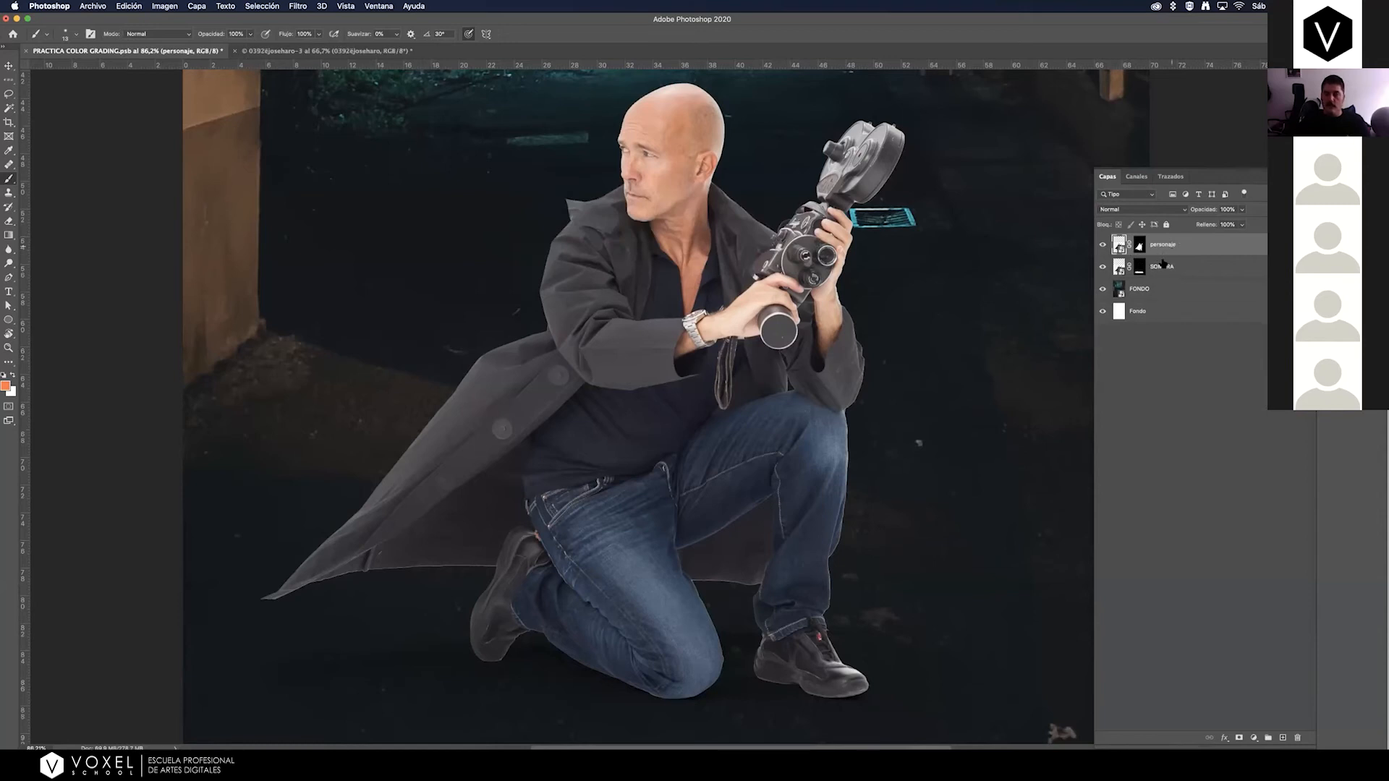
Replace the SOMBRA layer's mask with one made from a new freehand lasso selection around the feet and floor shadow.
left_click(1163, 265)
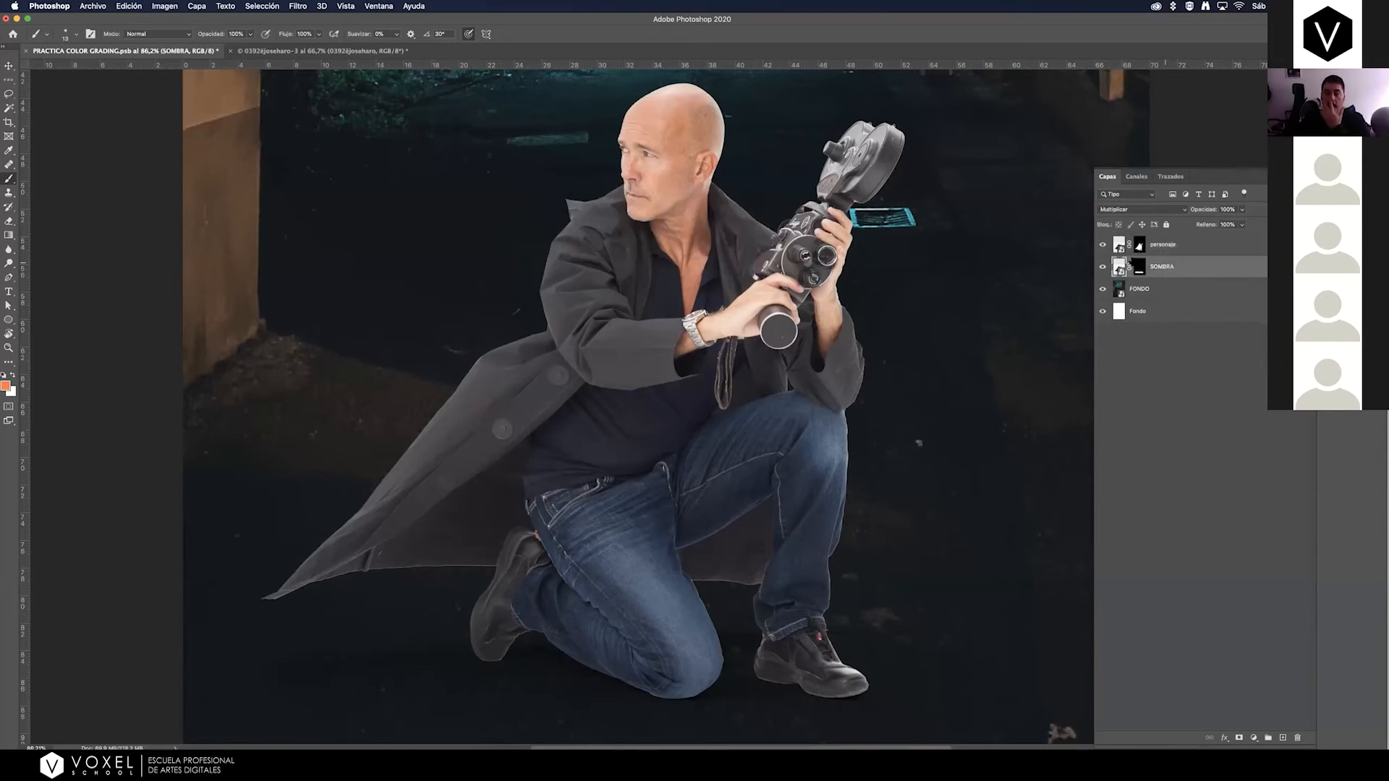
left_click(1139, 266)
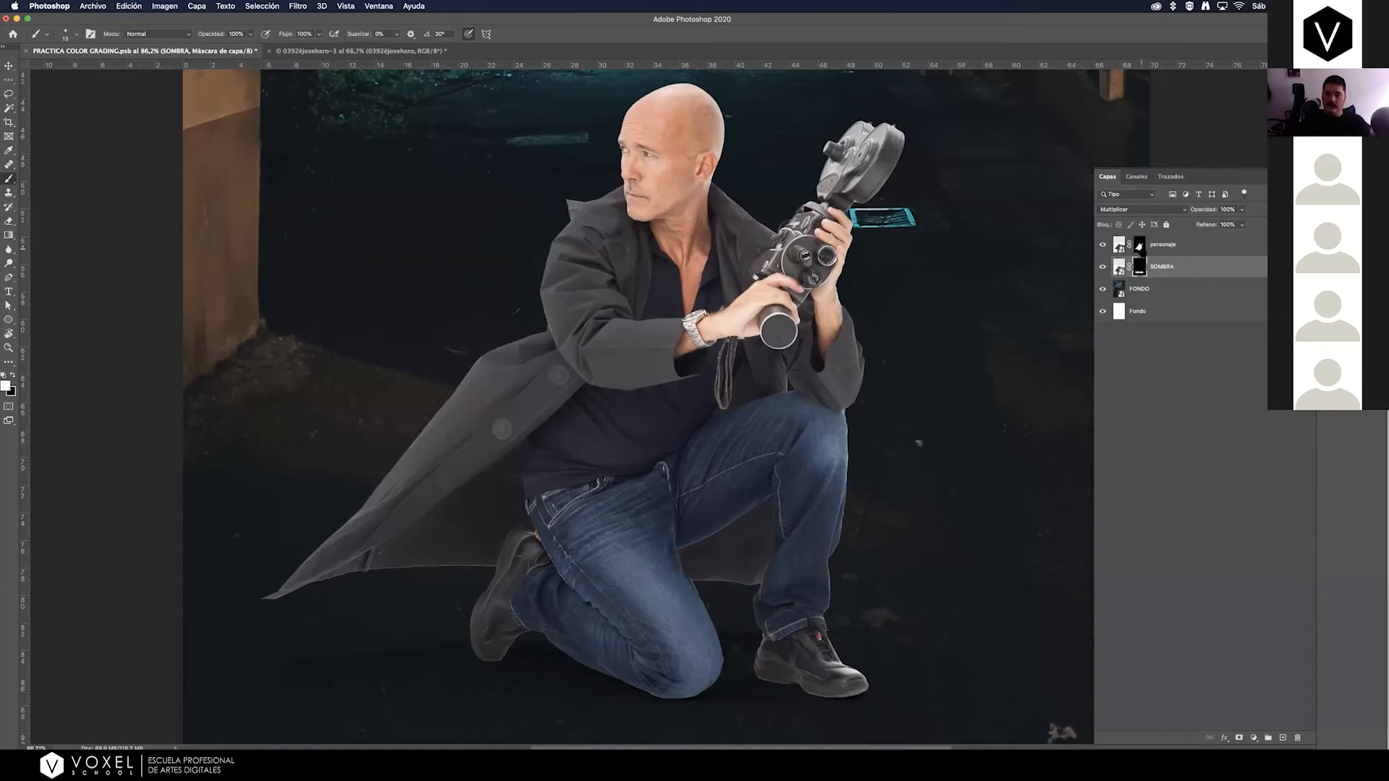
left_click(9, 93)
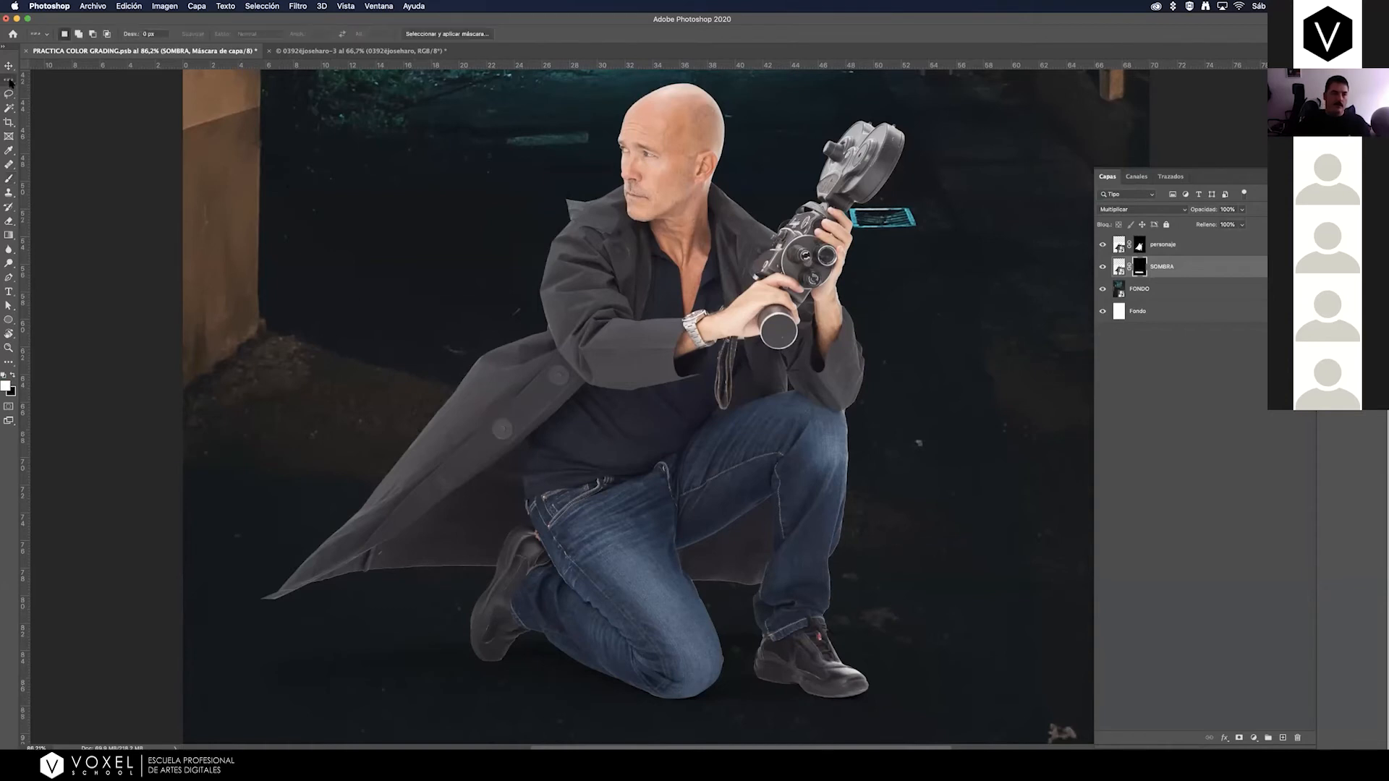
left_click(37, 94)
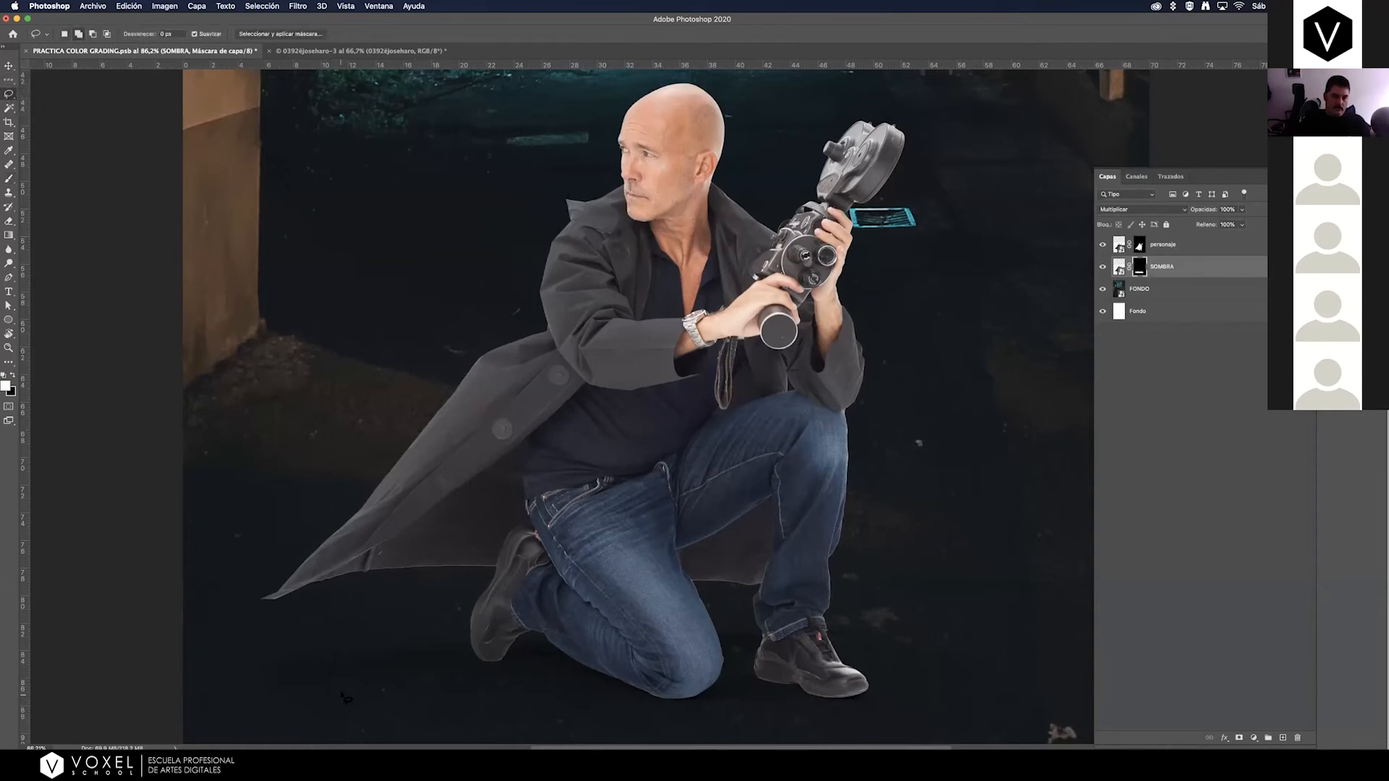
mouse_move(255, 696)
left_mouse_down()
mouse_move(755, 585)
mouse_move(975, 682)
mouse_move(387, 728)
mouse_move(265, 706)
left_mouse_up()
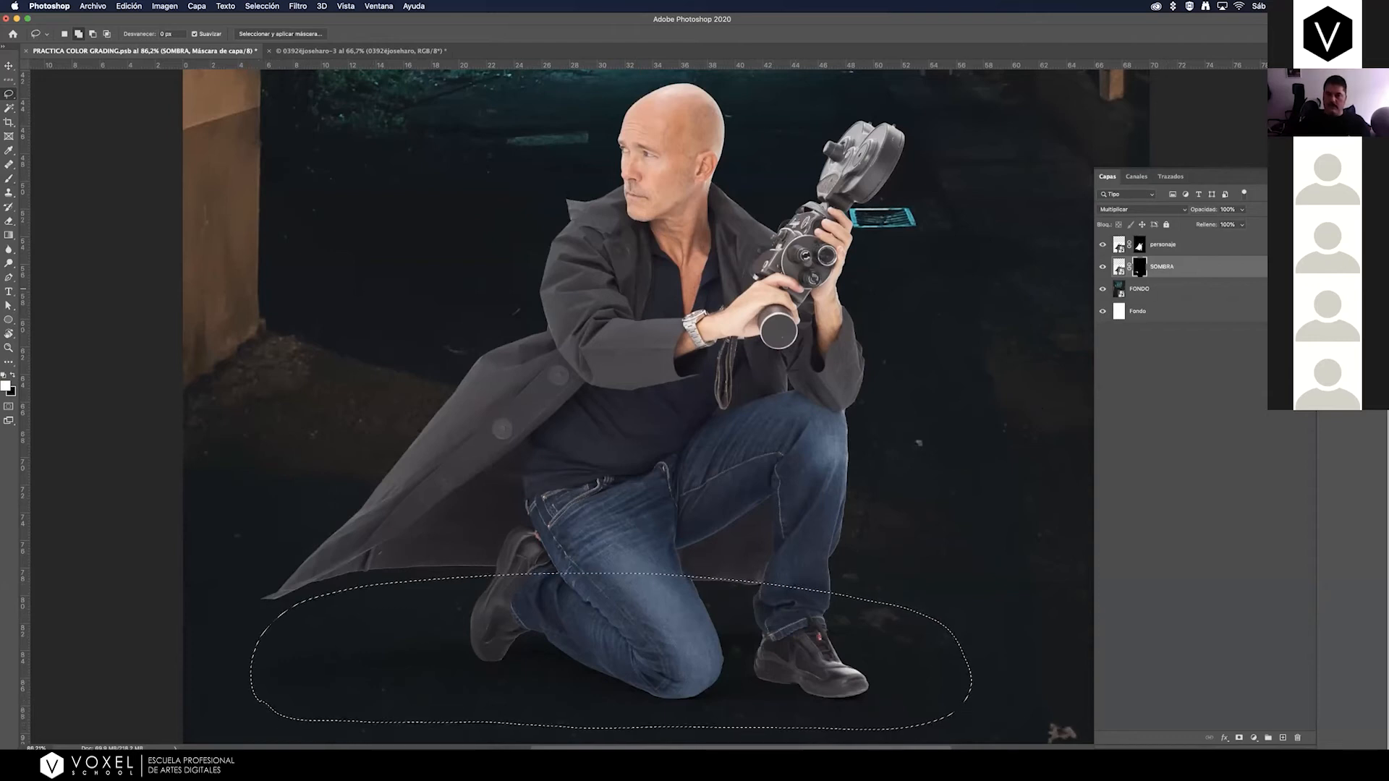
right_click(1141, 266)
left_click(1174, 289)
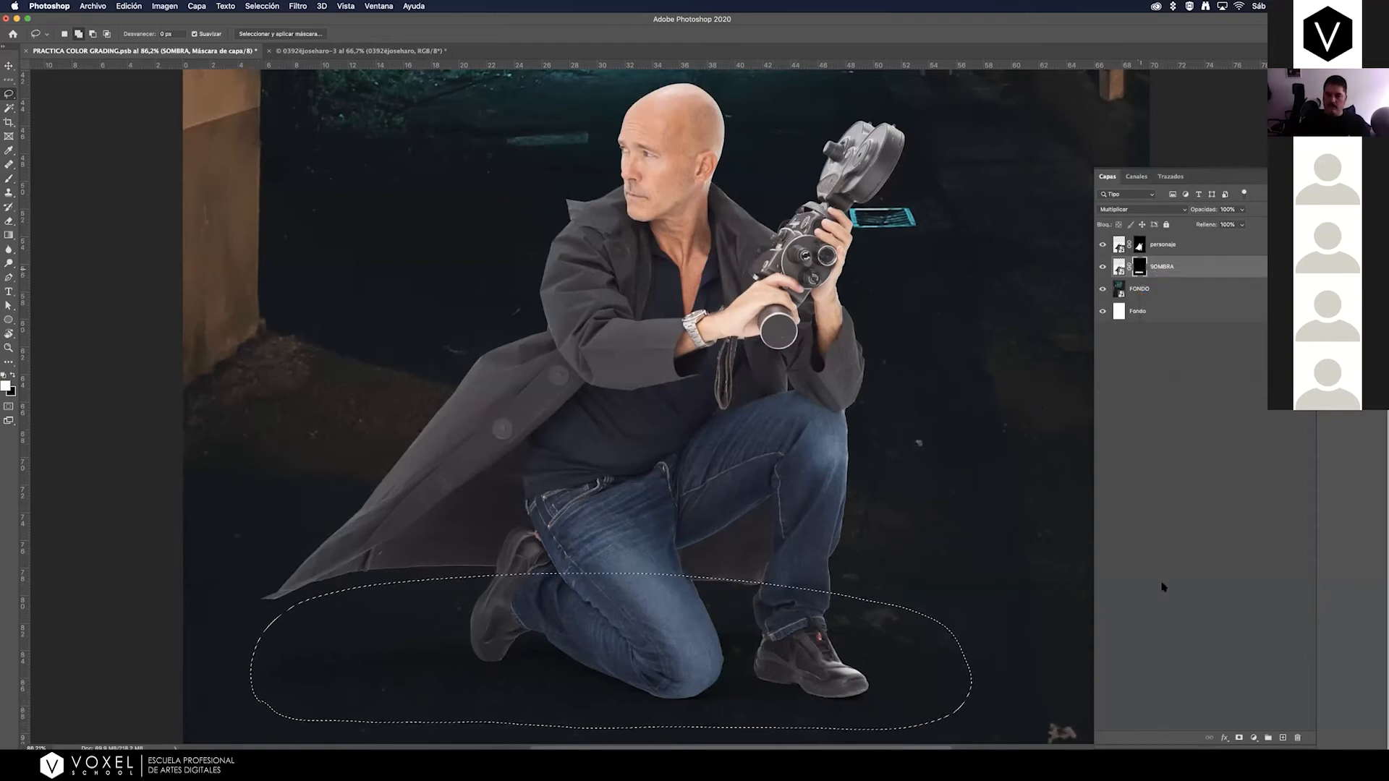
key("ctrl+d")
left_click(1238, 738)
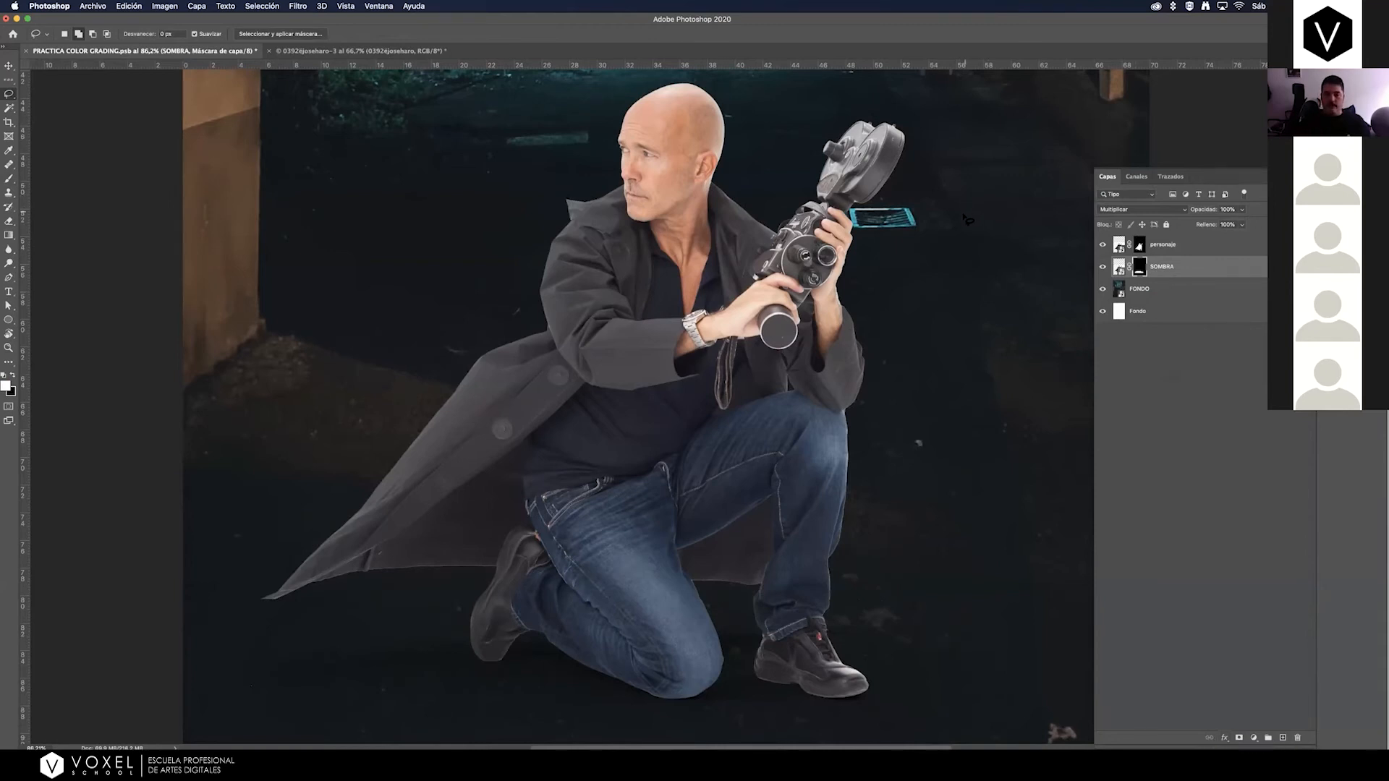
Switch between the SOMBRA layer's image and its mask, leaving the mask active for editing.
left_click(1119, 267)
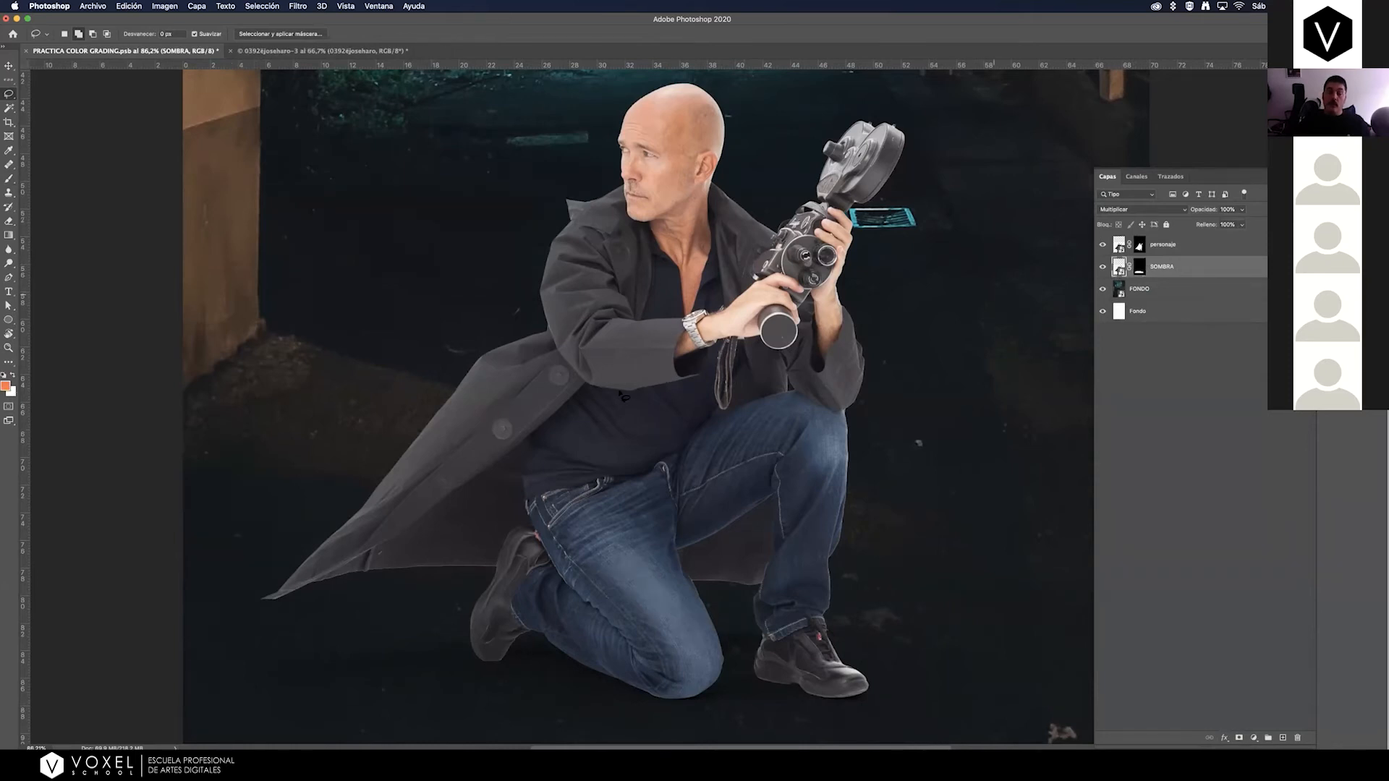
left_click(1140, 268)
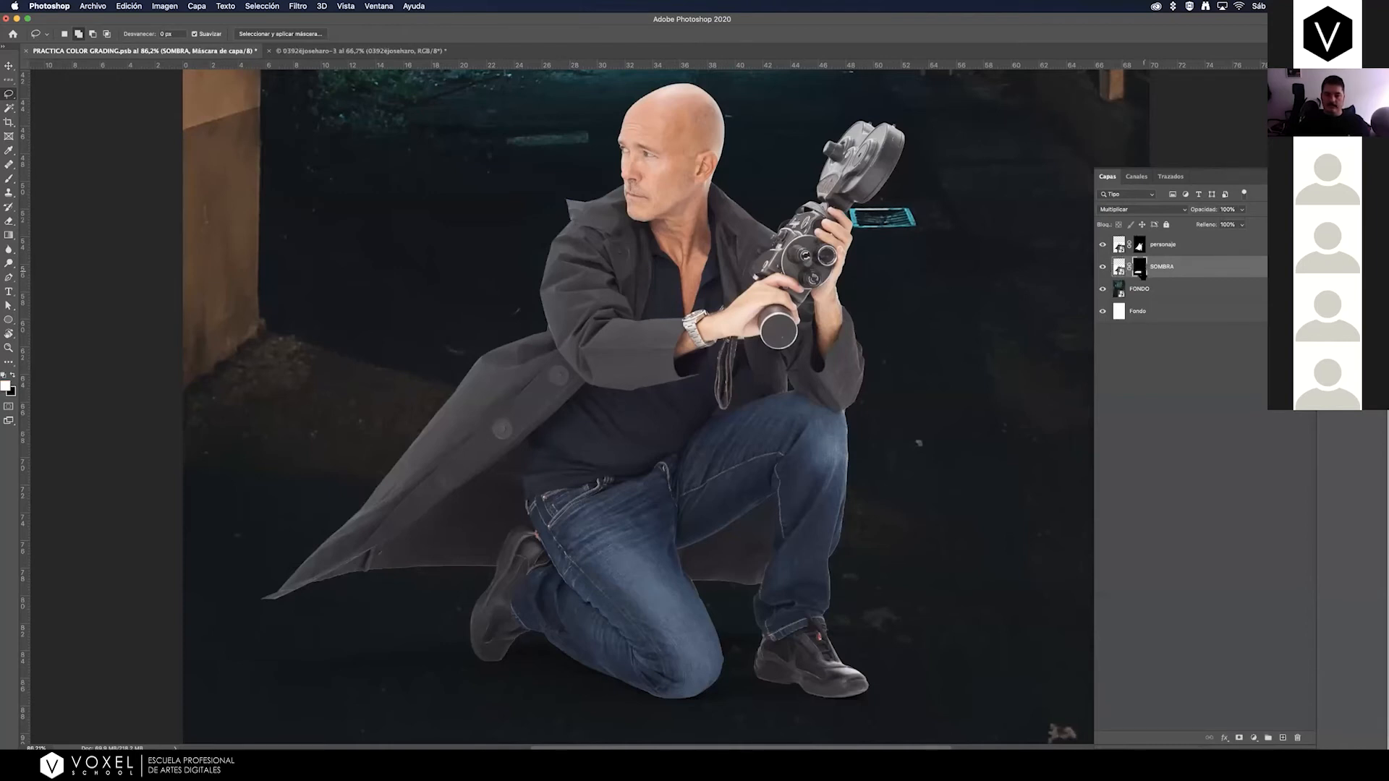
scroll(767, 361, "down", 5)
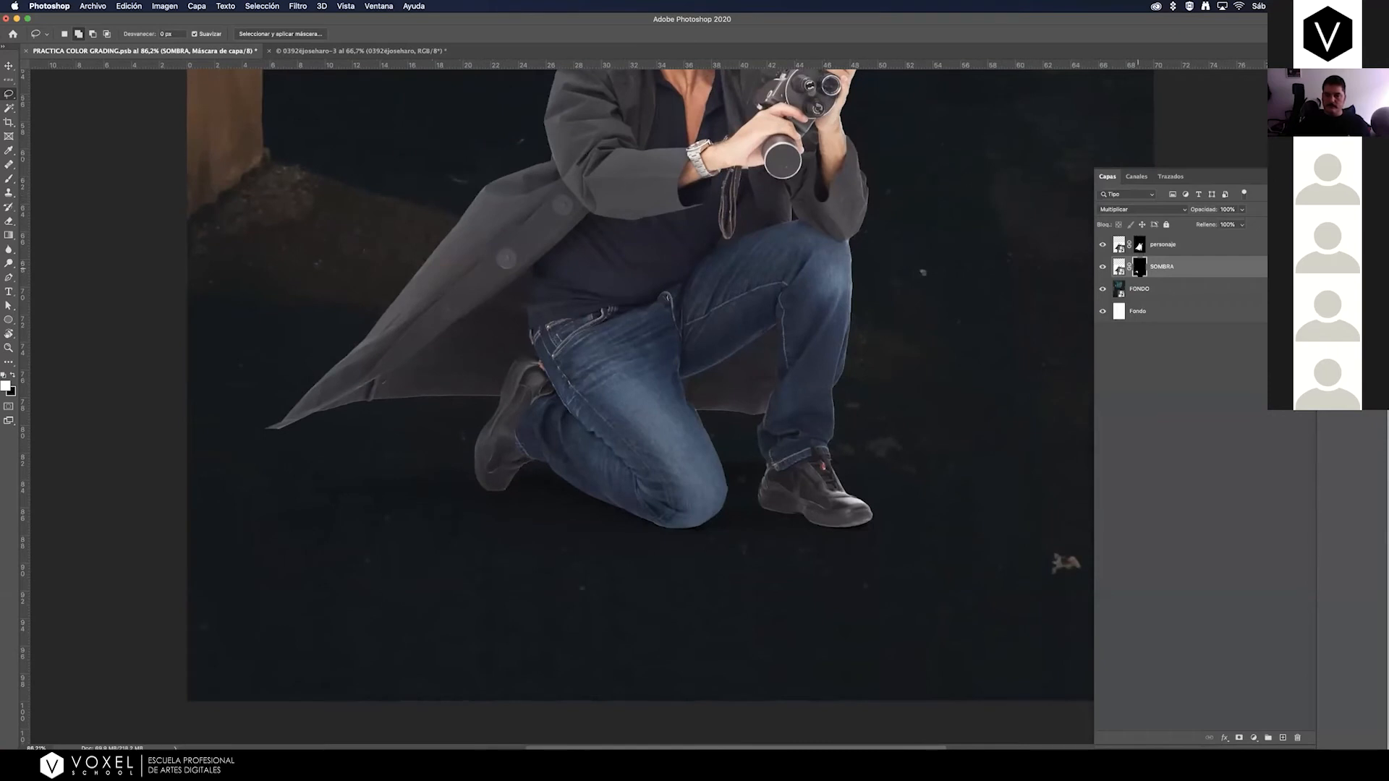
Compare the SOMBRA shadow with and without the personaje layer, leaving personaje hidden and SOMBRA selected.
left_click(1103, 247)
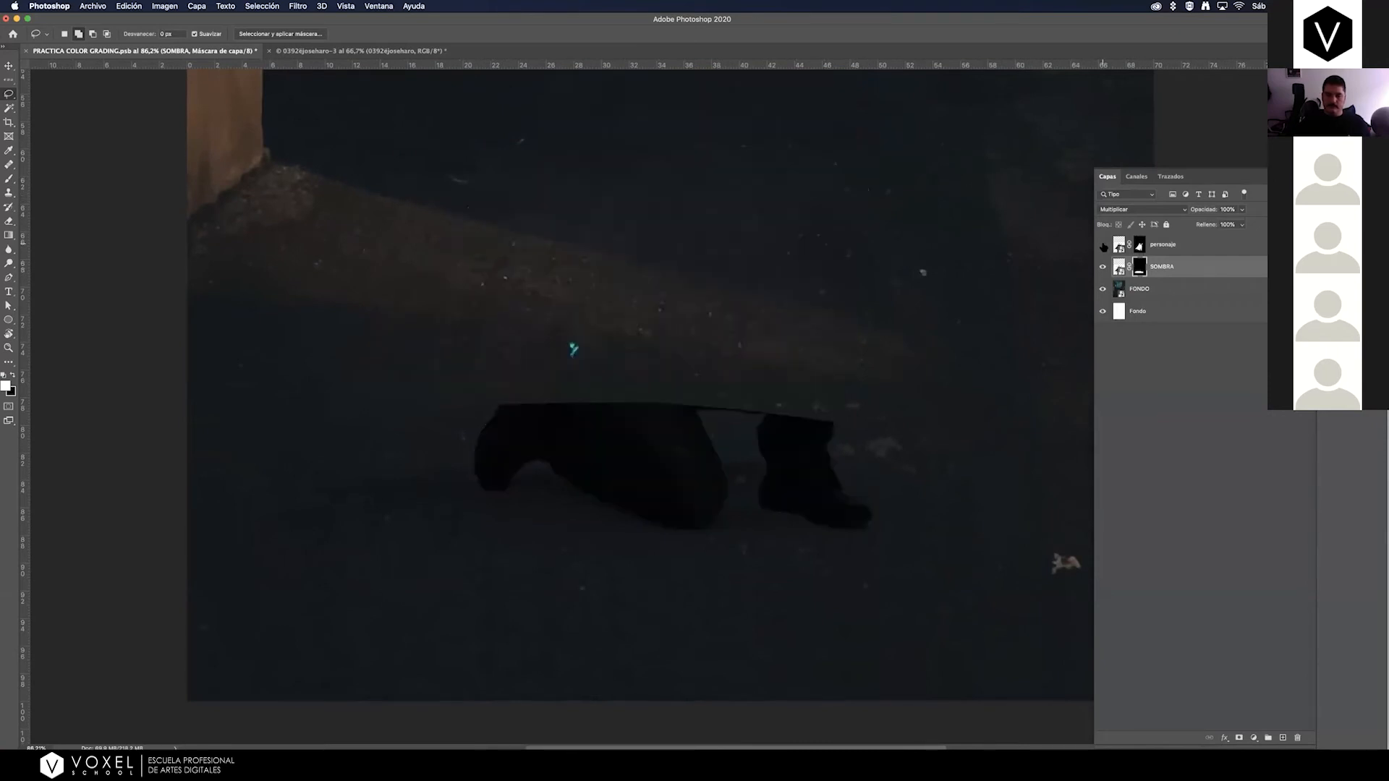
left_click(1103, 247)
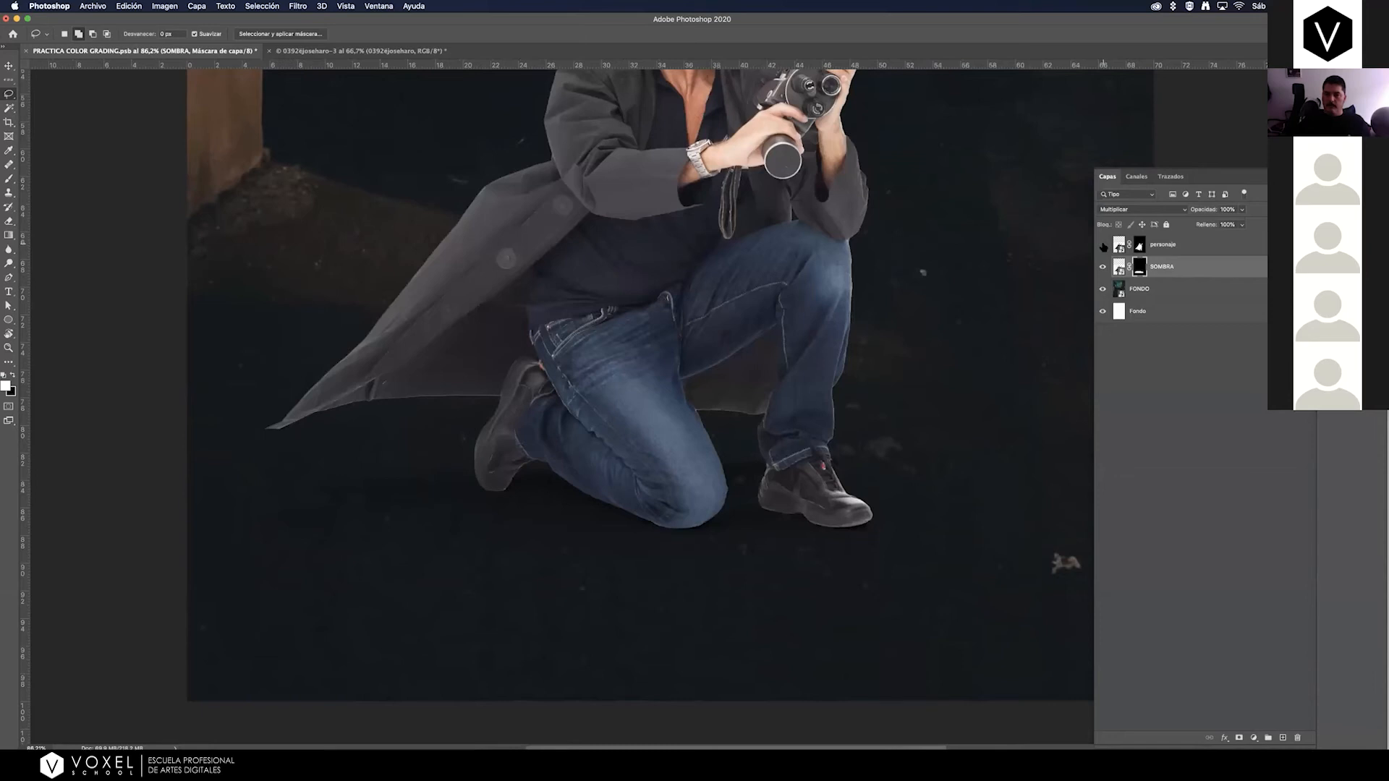
left_click(1103, 246)
left_click(1103, 246)
left_click(1164, 250)
left_click(1103, 247)
left_click(1163, 267)
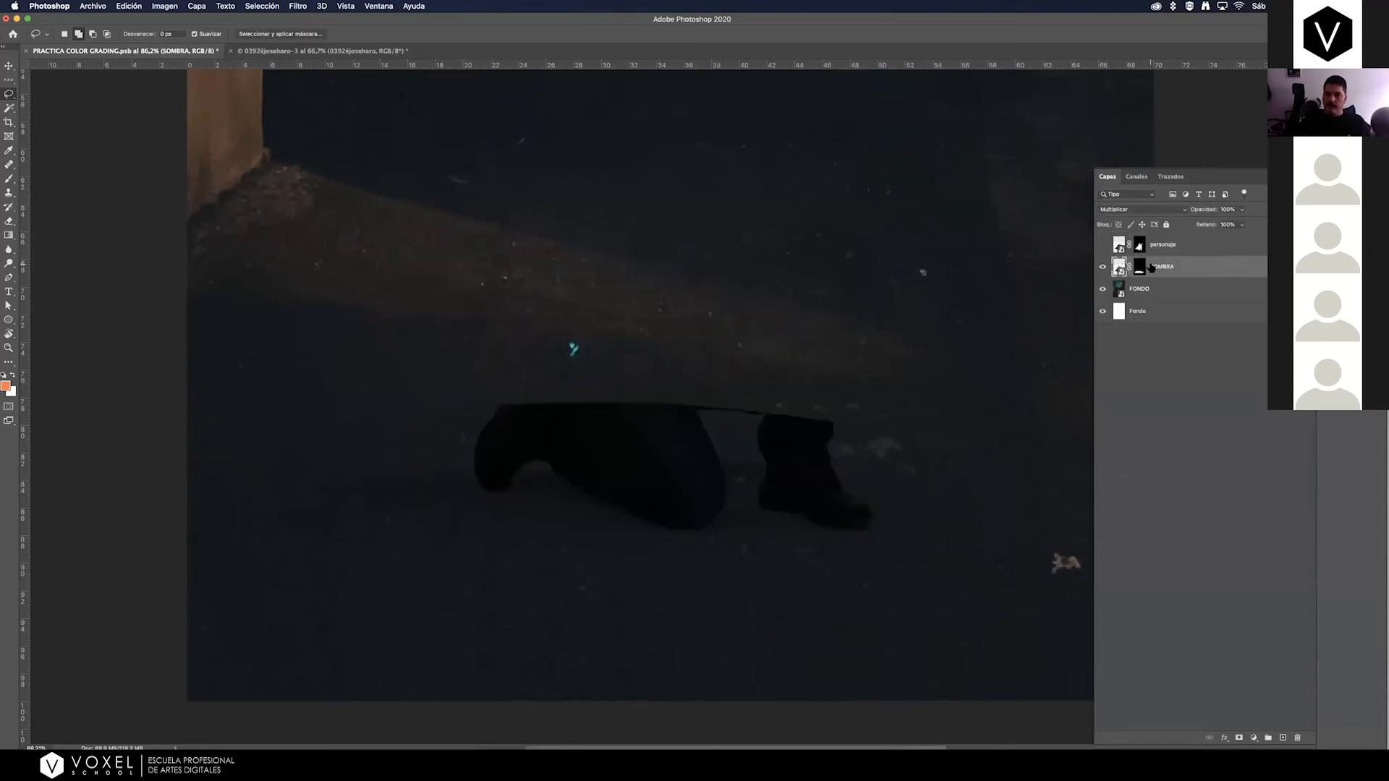
Paint black on the SOMBRA mask with the Brush to hide the rear shoe's edge and the upper parts of the legs.
left_click(9, 179)
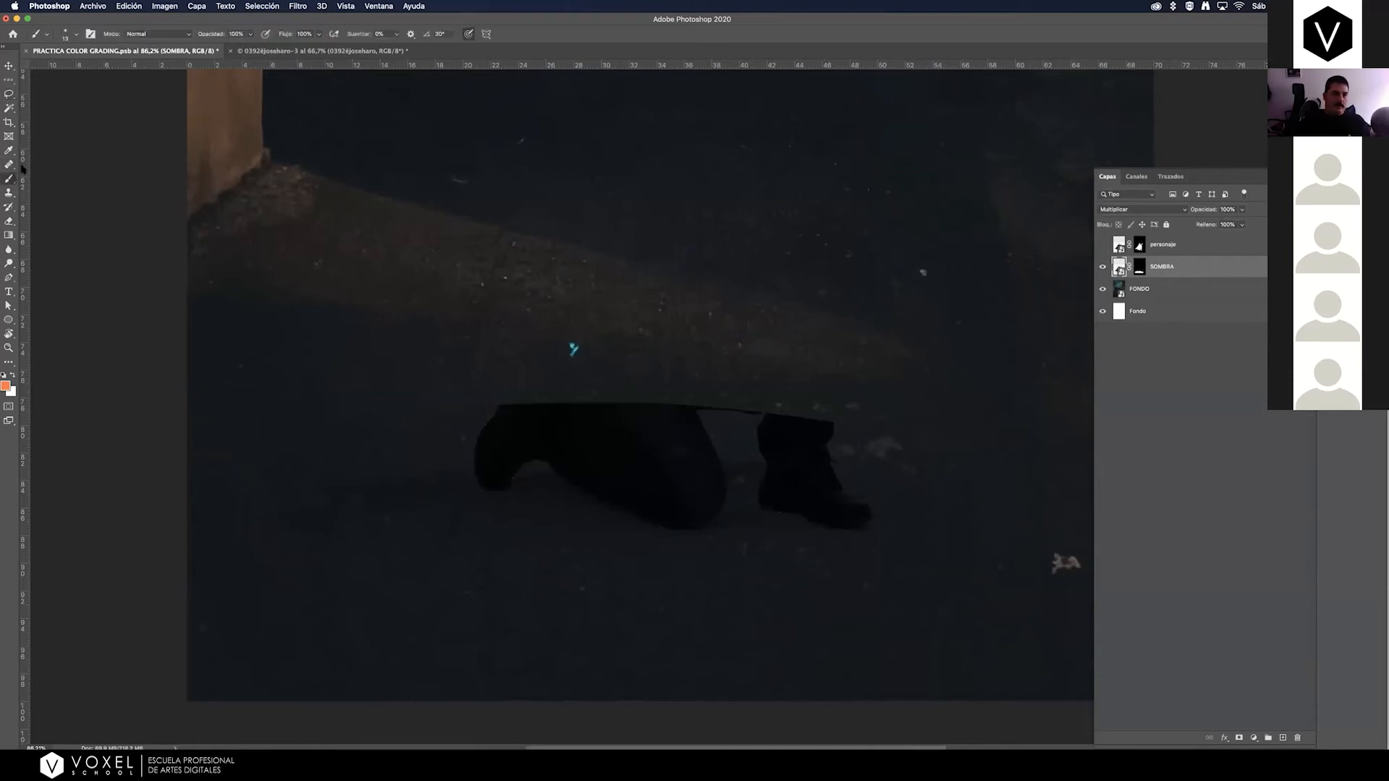
left_click(1138, 268)
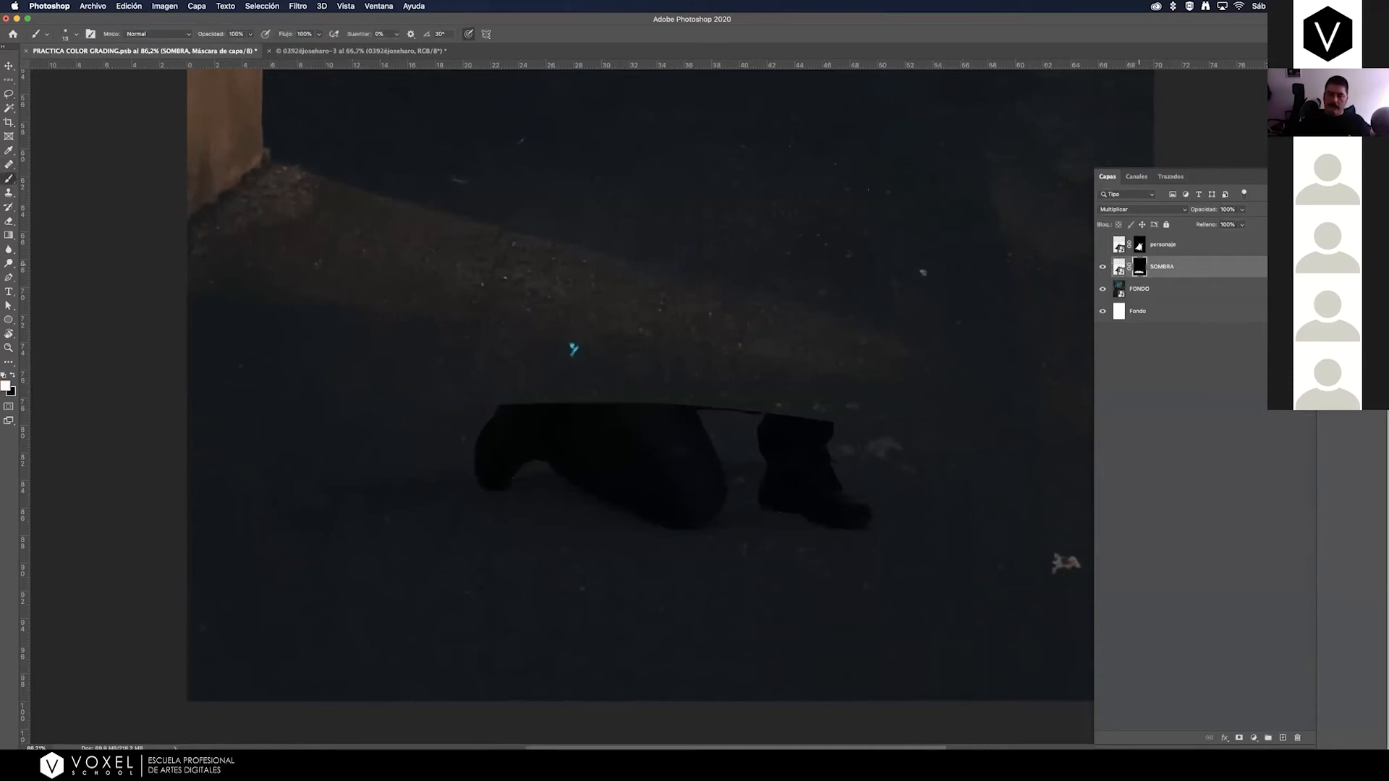
left_click(12, 375)
mouse_move(498, 406)
left_mouse_down()
mouse_move(526, 406)
mouse_move(481, 420)
left_mouse_up()
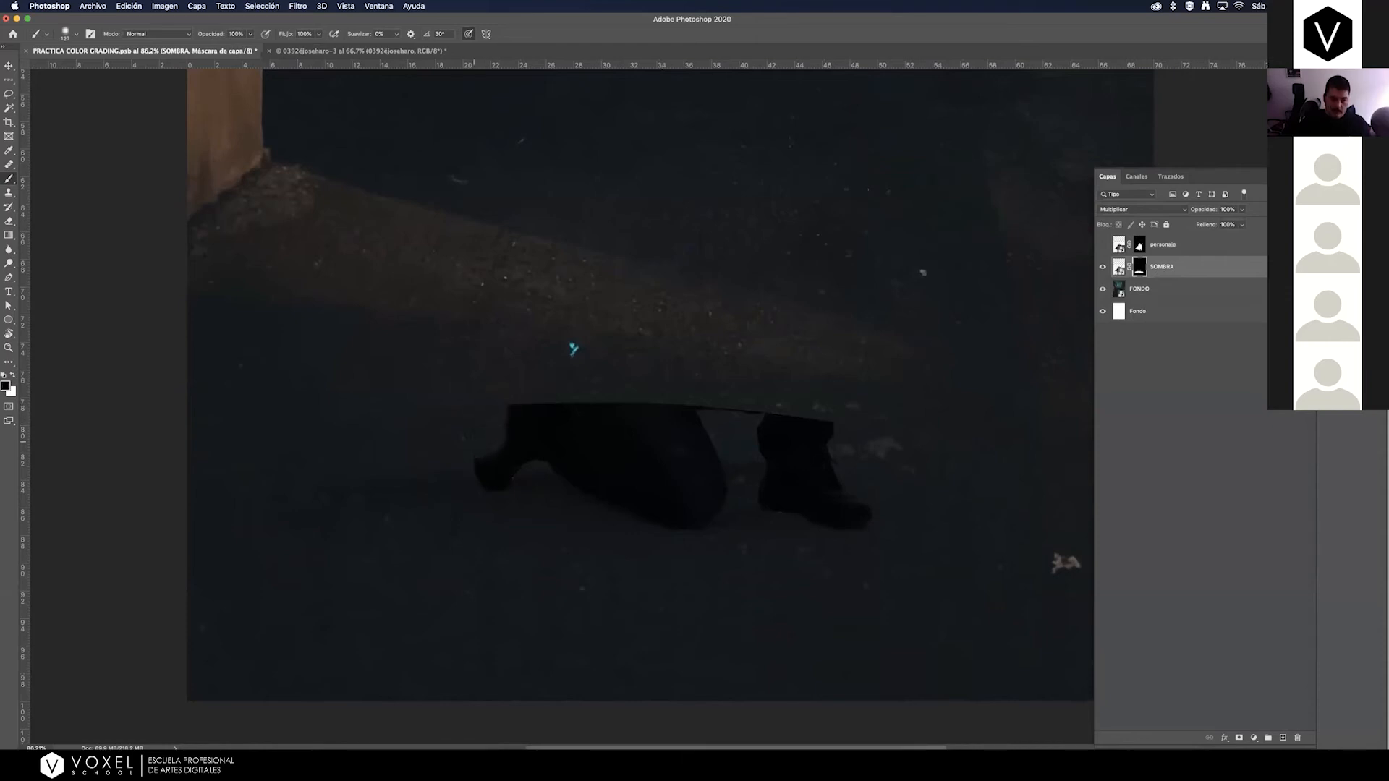
mouse_move(475, 446)
left_mouse_down()
mouse_move(512, 400)
mouse_move(526, 412)
mouse_move(606, 395)
mouse_move(782, 399)
left_mouse_up()
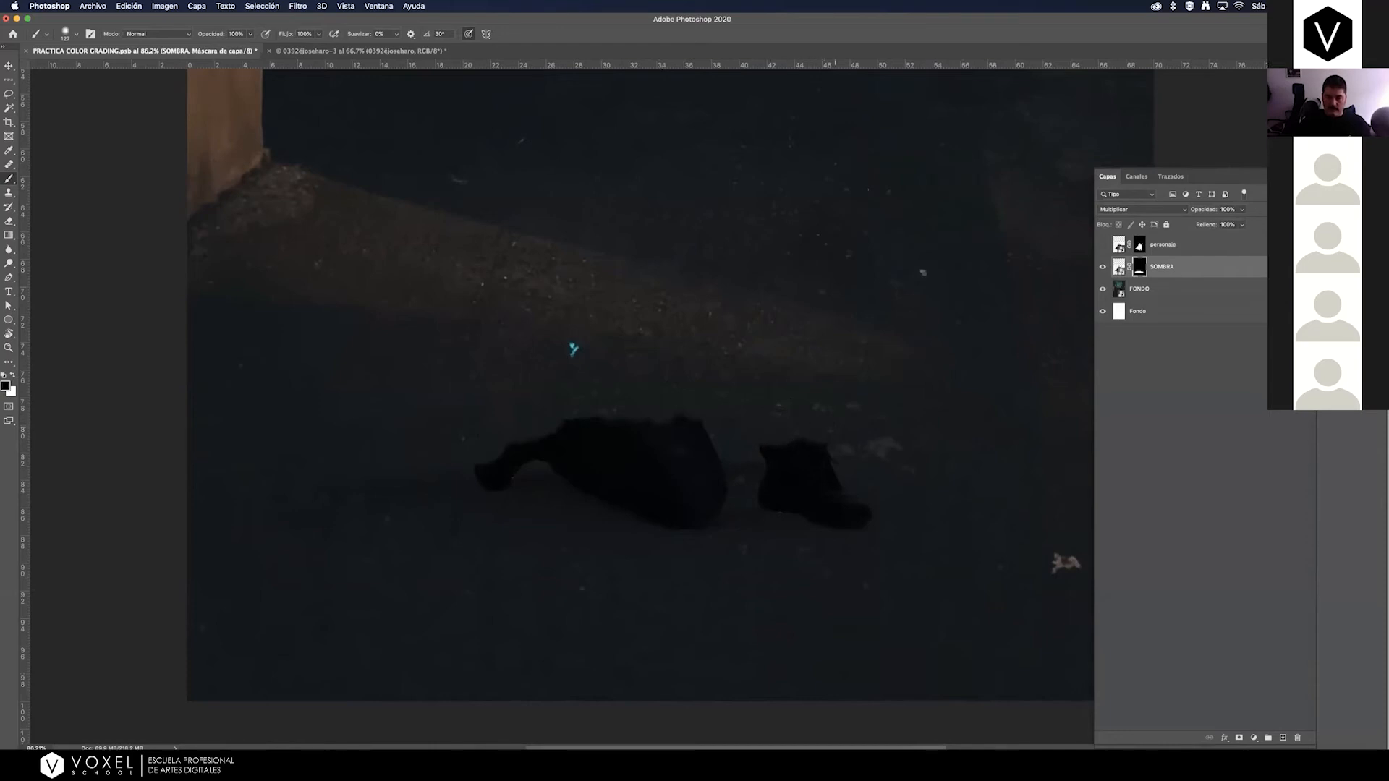
Mask out the insides of the front shoe and kneeling leg on SOMBRA, keeping a thin contact edge, and show the personaje layer again.
mouse_move(807, 427)
left_mouse_down()
mouse_move(826, 499)
mouse_move(816, 502)
mouse_move(830, 500)
mouse_move(779, 457)
mouse_move(842, 508)
left_mouse_up()
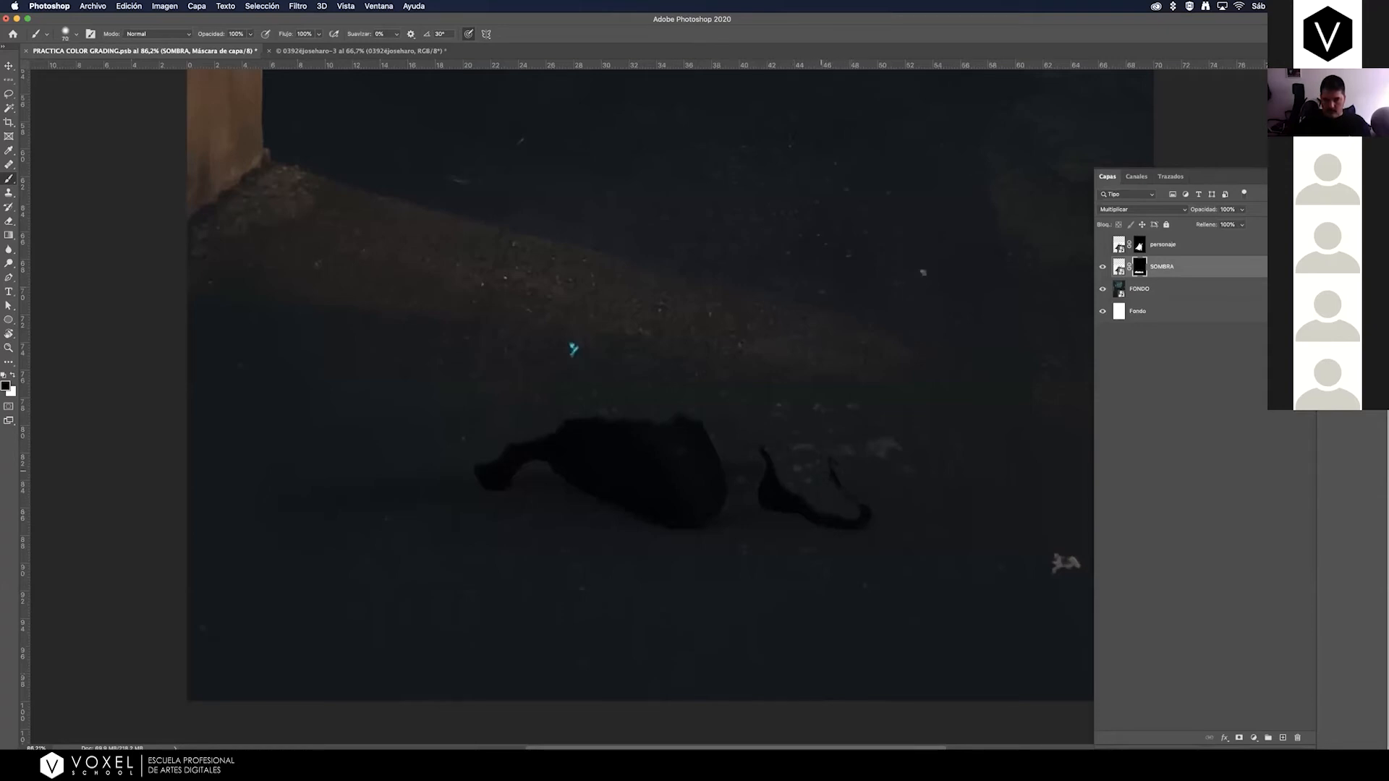
mouse_move(553, 433)
left_mouse_down()
mouse_move(623, 495)
mouse_move(690, 519)
mouse_move(693, 420)
mouse_move(682, 485)
mouse_move(630, 434)
mouse_move(525, 445)
mouse_move(492, 471)
mouse_move(546, 452)
mouse_move(609, 495)
left_mouse_up()
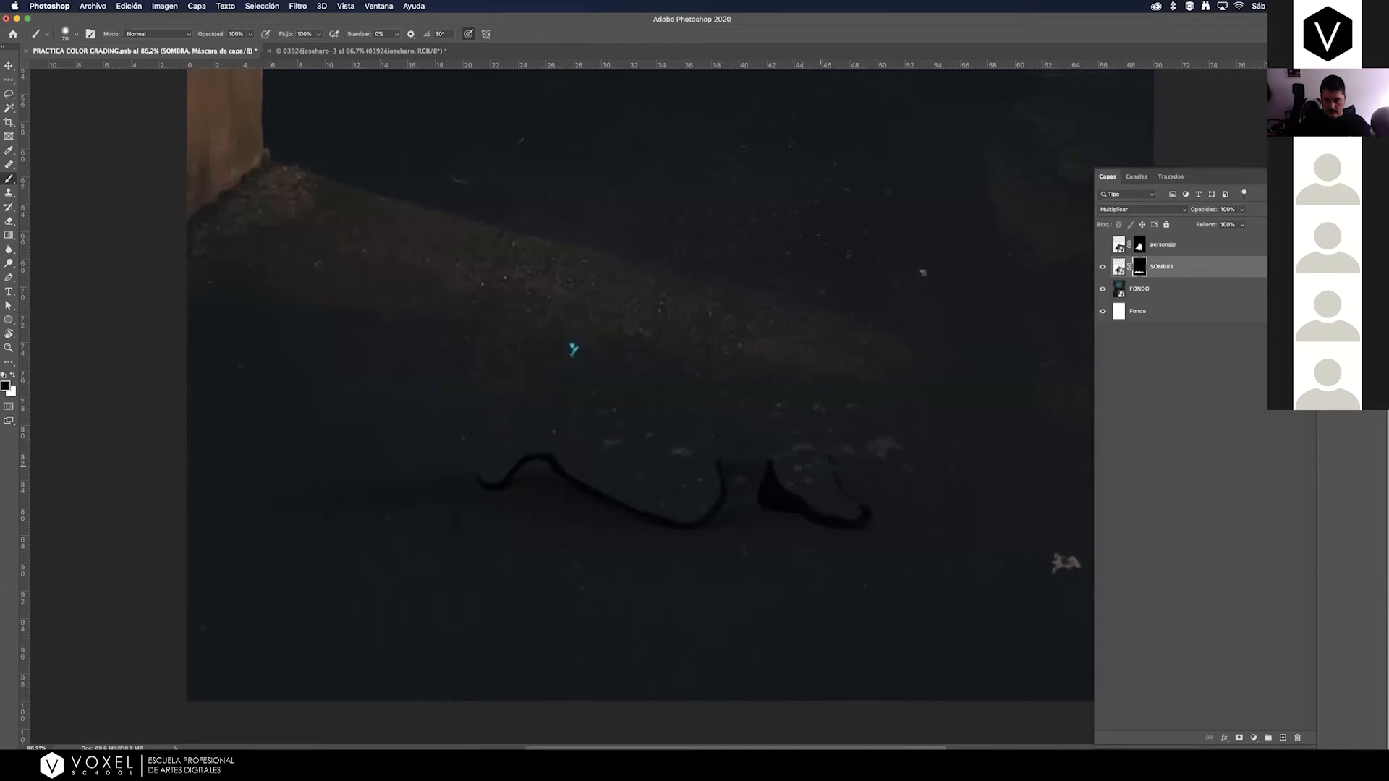
left_click_drag(788, 493, 768, 489)
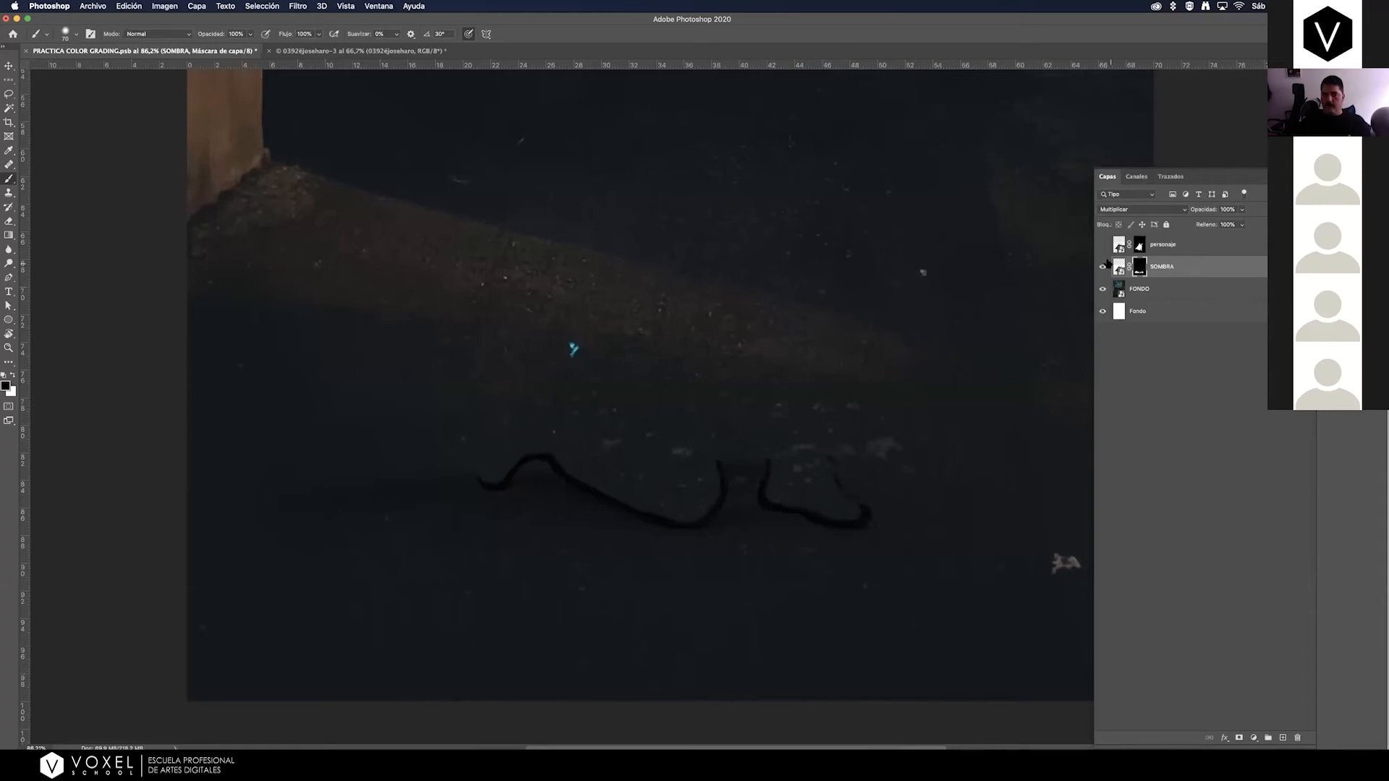
left_click(1103, 246)
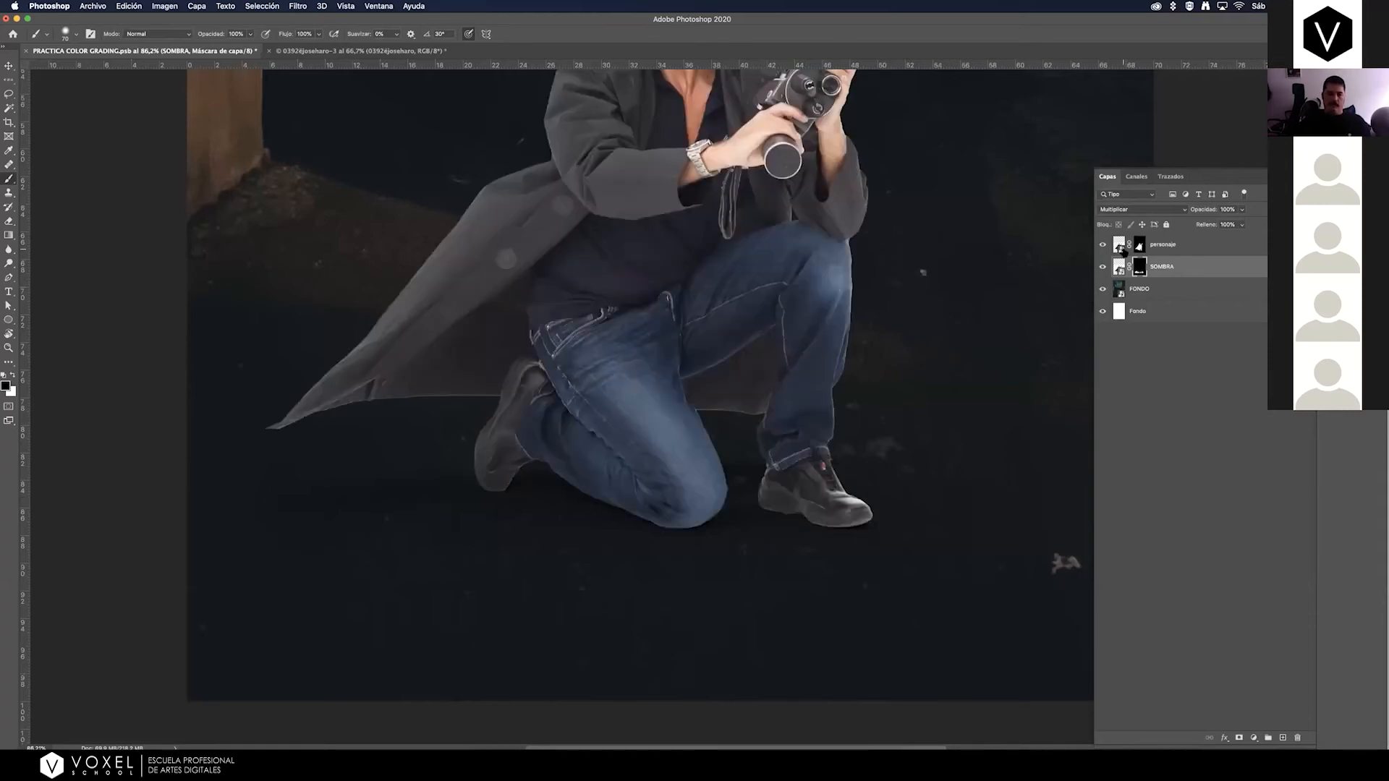
Examine the composited figure across the whole poster, and inspect the feet, rear shoe and coat tail close up.
key("super+minus")
key("super+minus")
key("super+minus")
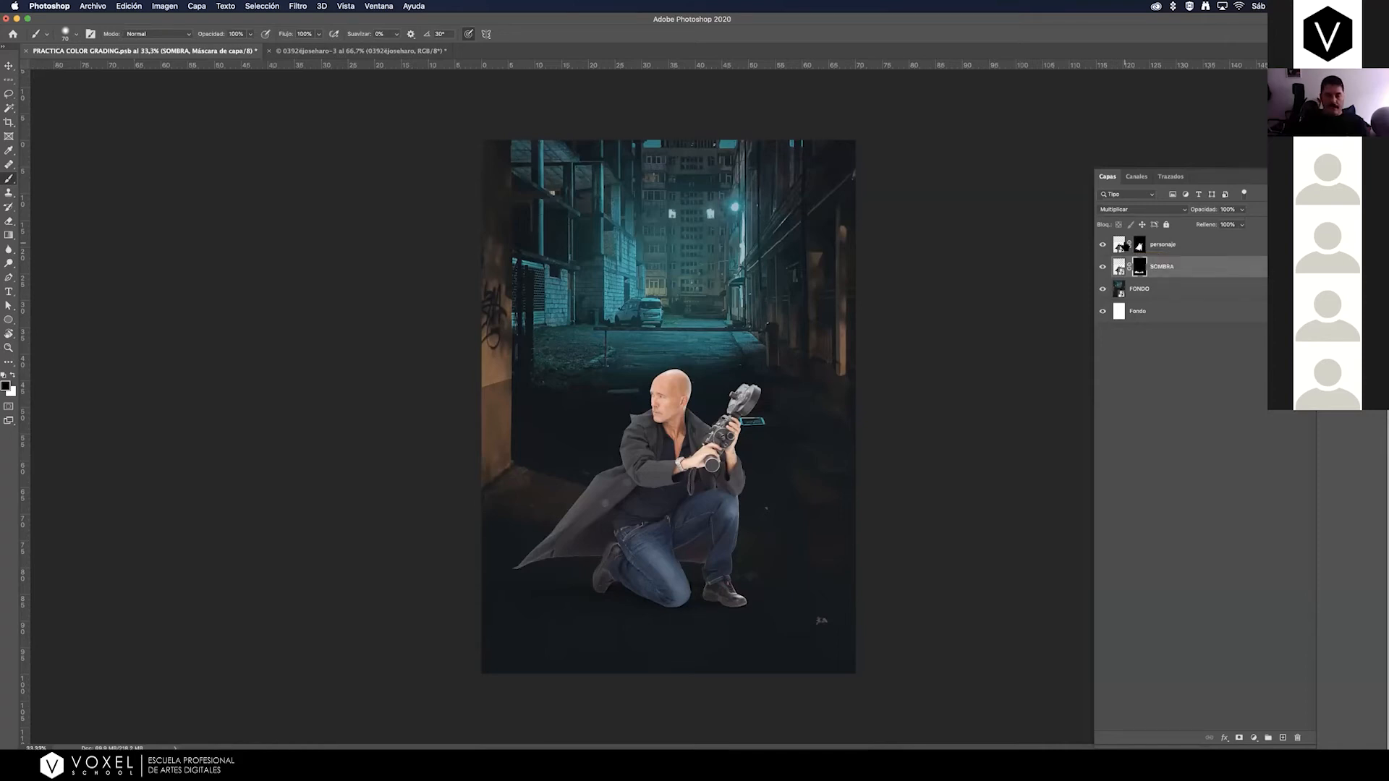
key("z")
mouse_move(627, 594)
left_mouse_down()
mouse_move(680, 576)
mouse_move(669, 582)
left_mouse_up()
key("b")
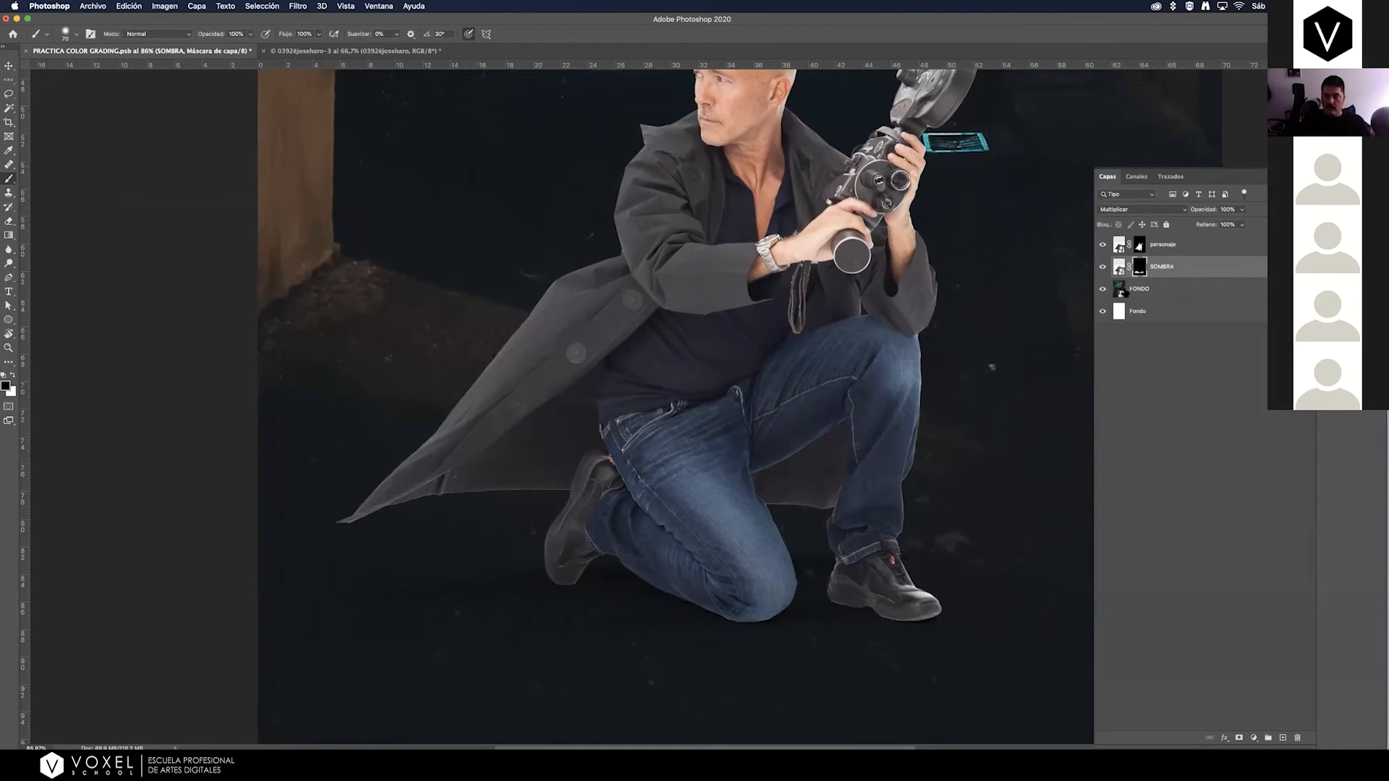
key("z")
mouse_move(431, 640)
left_mouse_down()
mouse_move(475, 610)
mouse_move(433, 610)
left_mouse_up()
key("b")
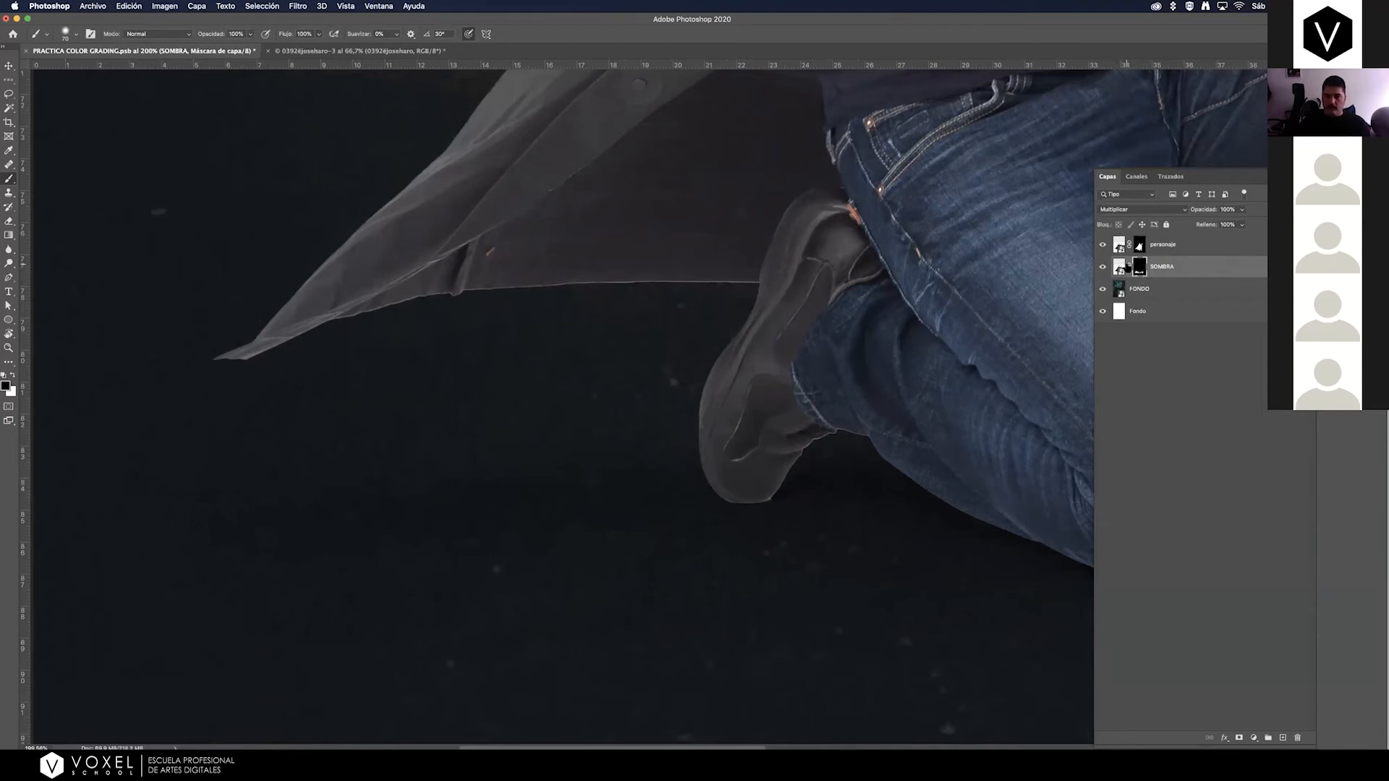
Disable and re-enable the SOMBRA layer mask to compare the shadow with and without masking.
left_click(1139, 265, "shift")
left_click(1139, 266, "shift")
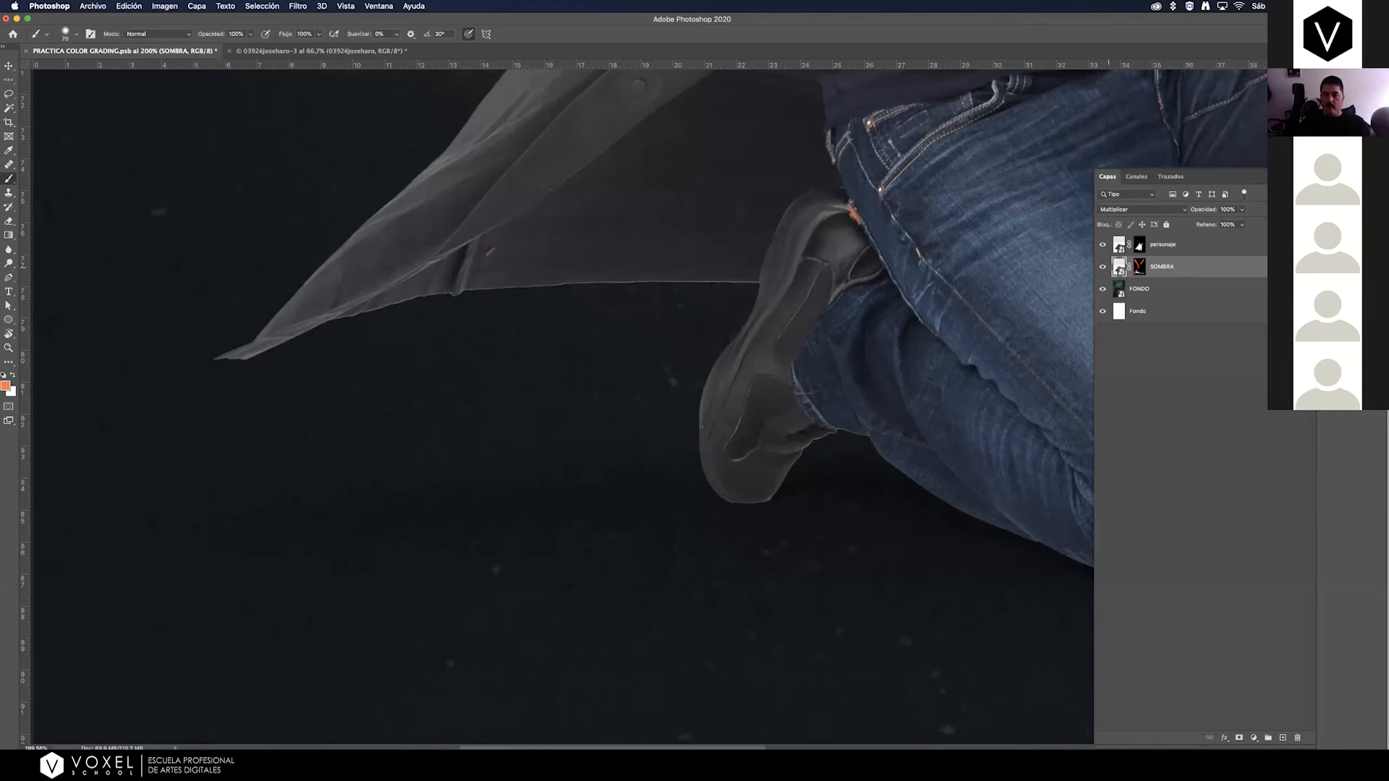
left_click(1139, 266, "shift")
Try a Levels adjustment layer above SOMBRA and delete it.
key("super+minus")
key("super+minus")
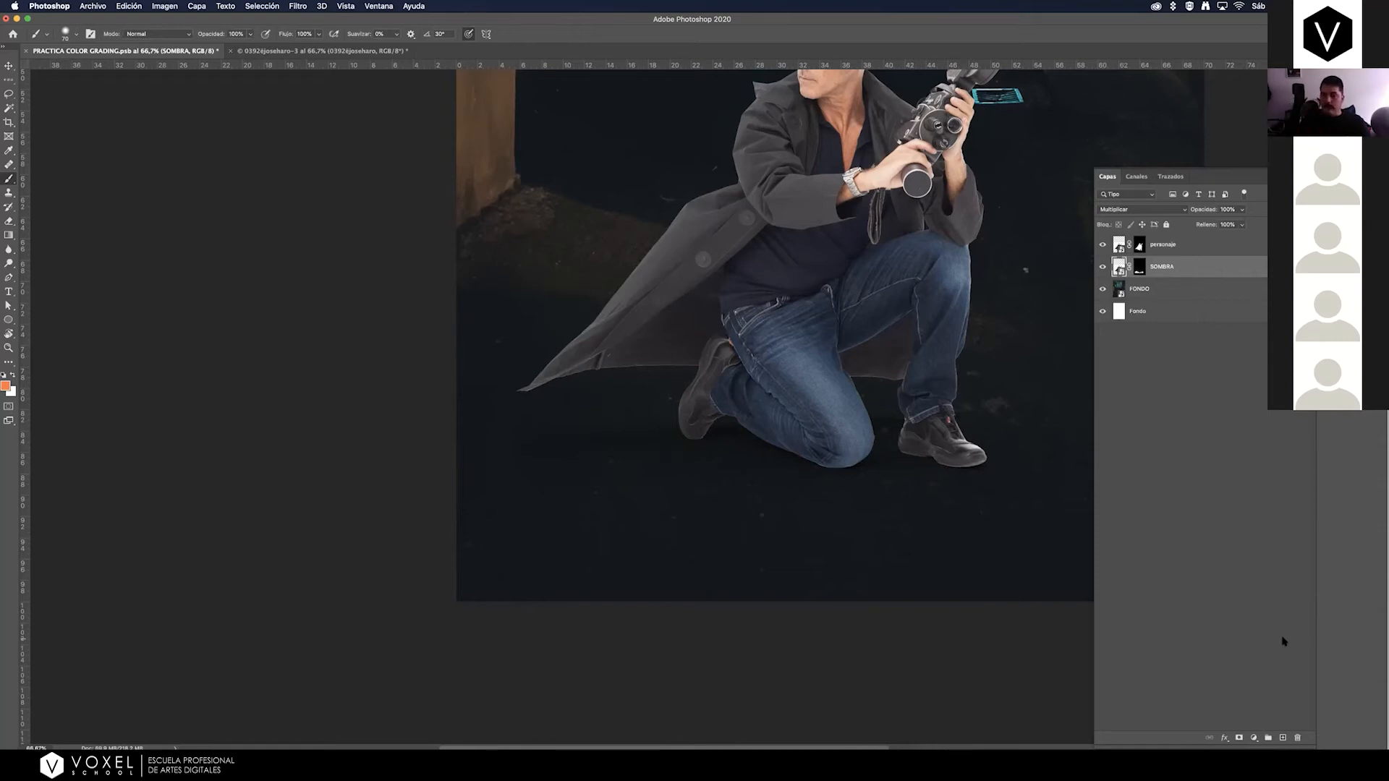
left_click(1254, 737)
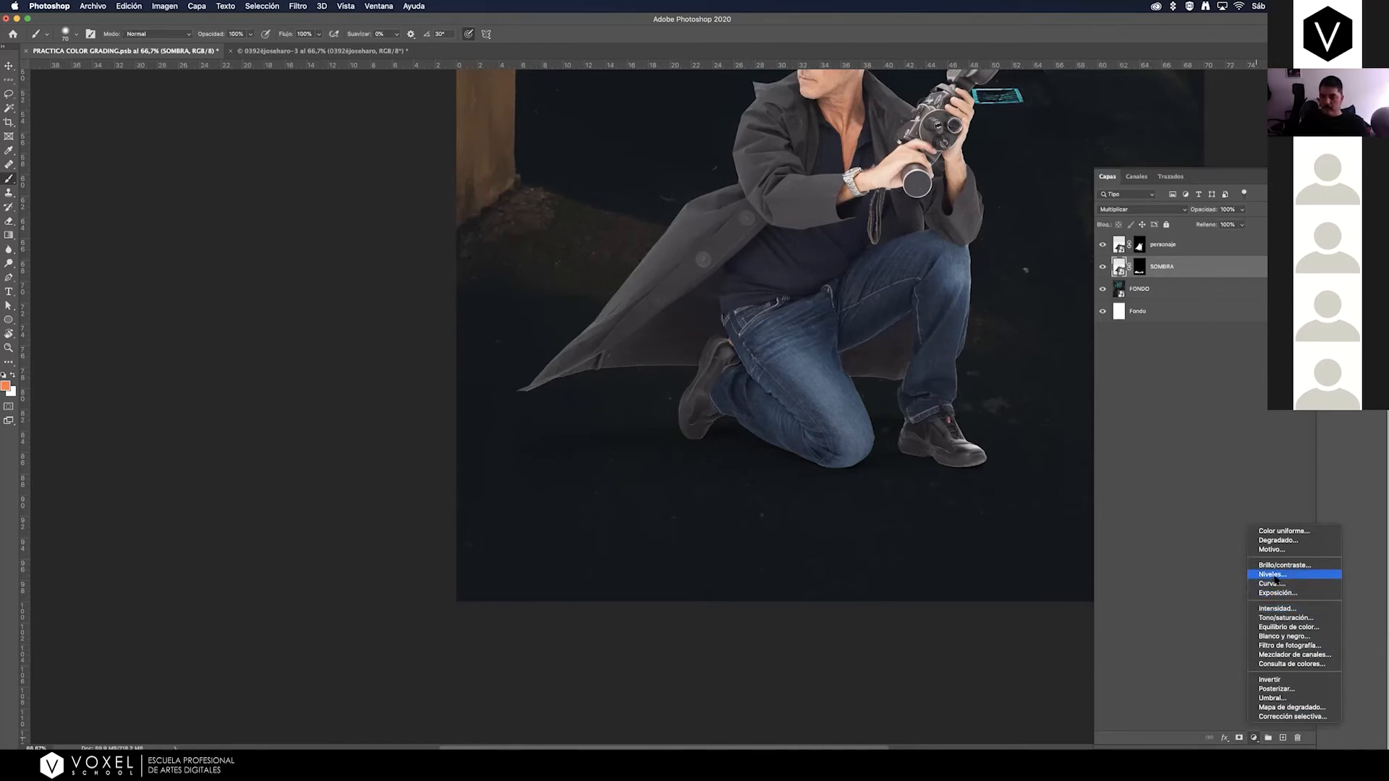
left_click(1273, 575)
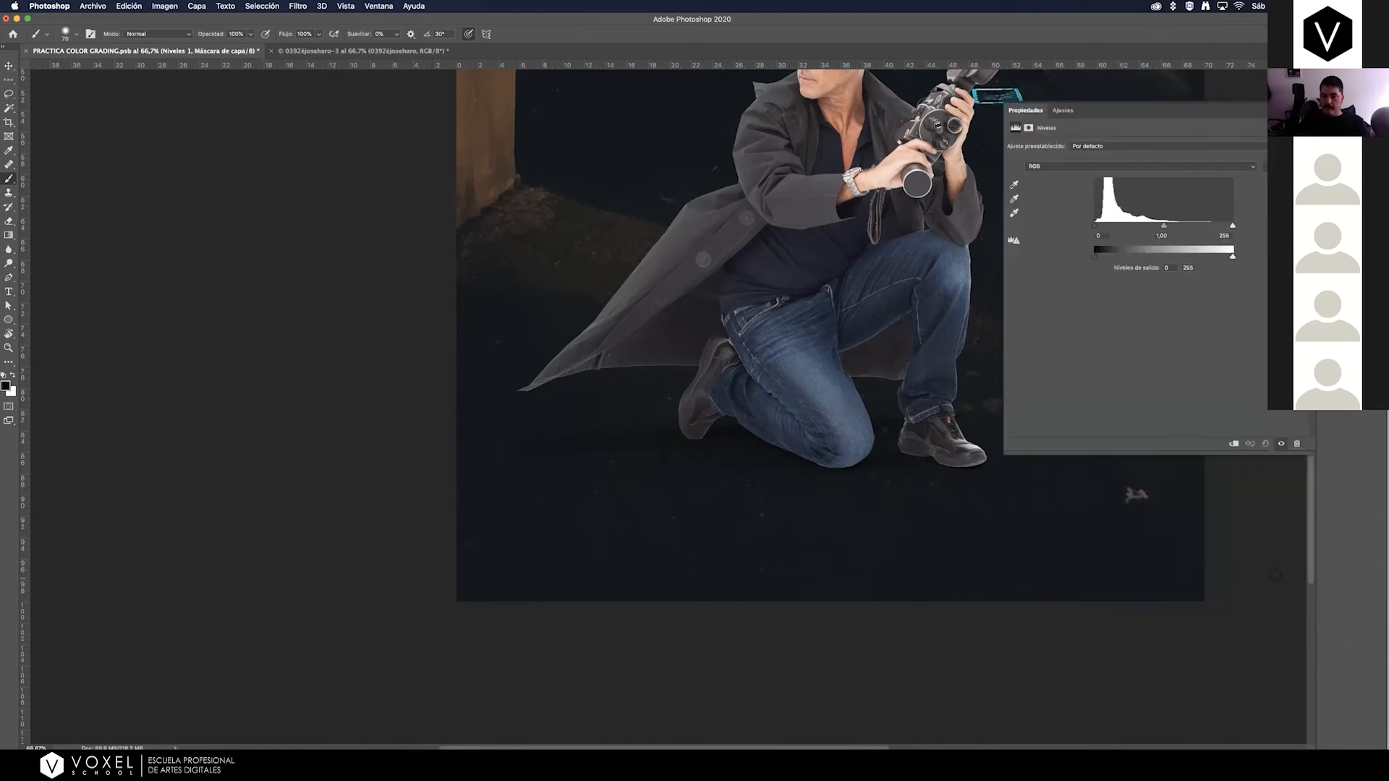
left_click(1332, 178)
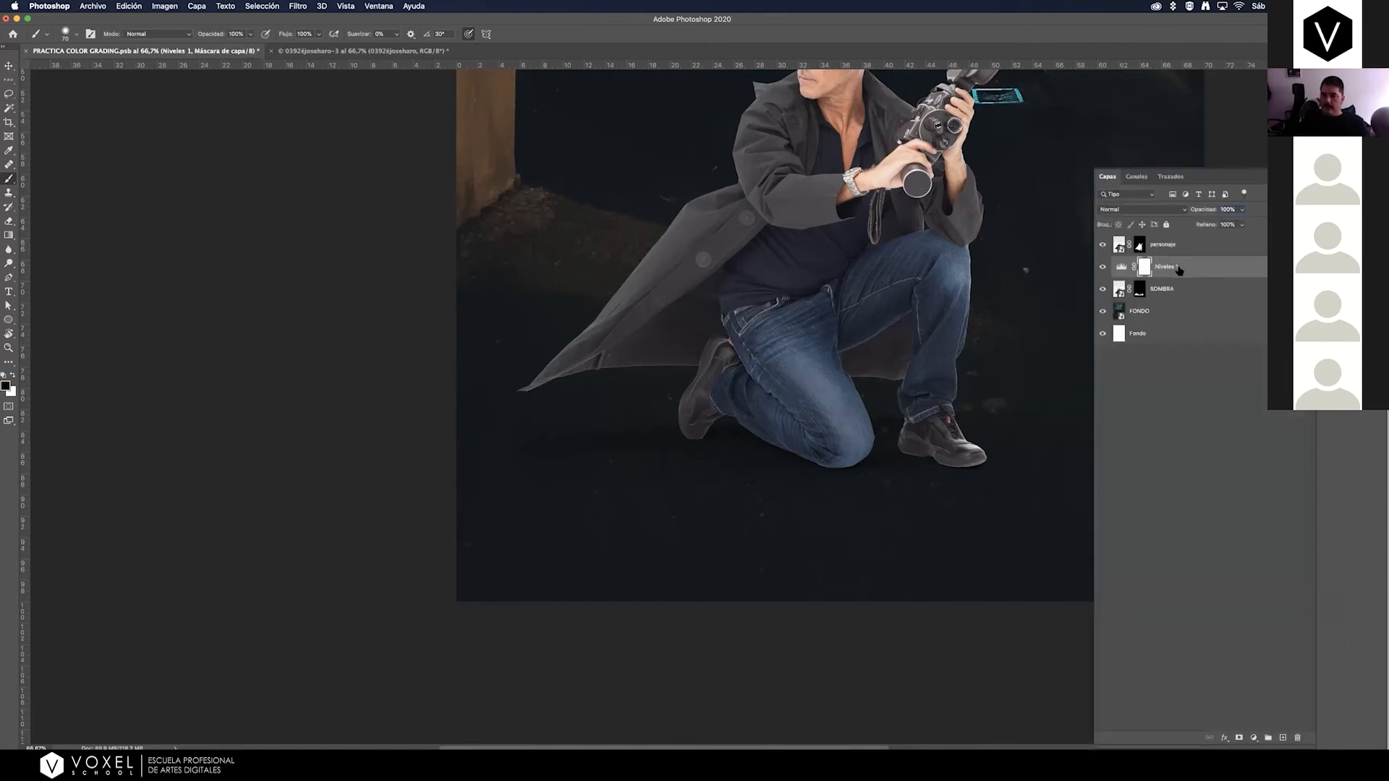
left_click(1180, 272)
key("Delete")
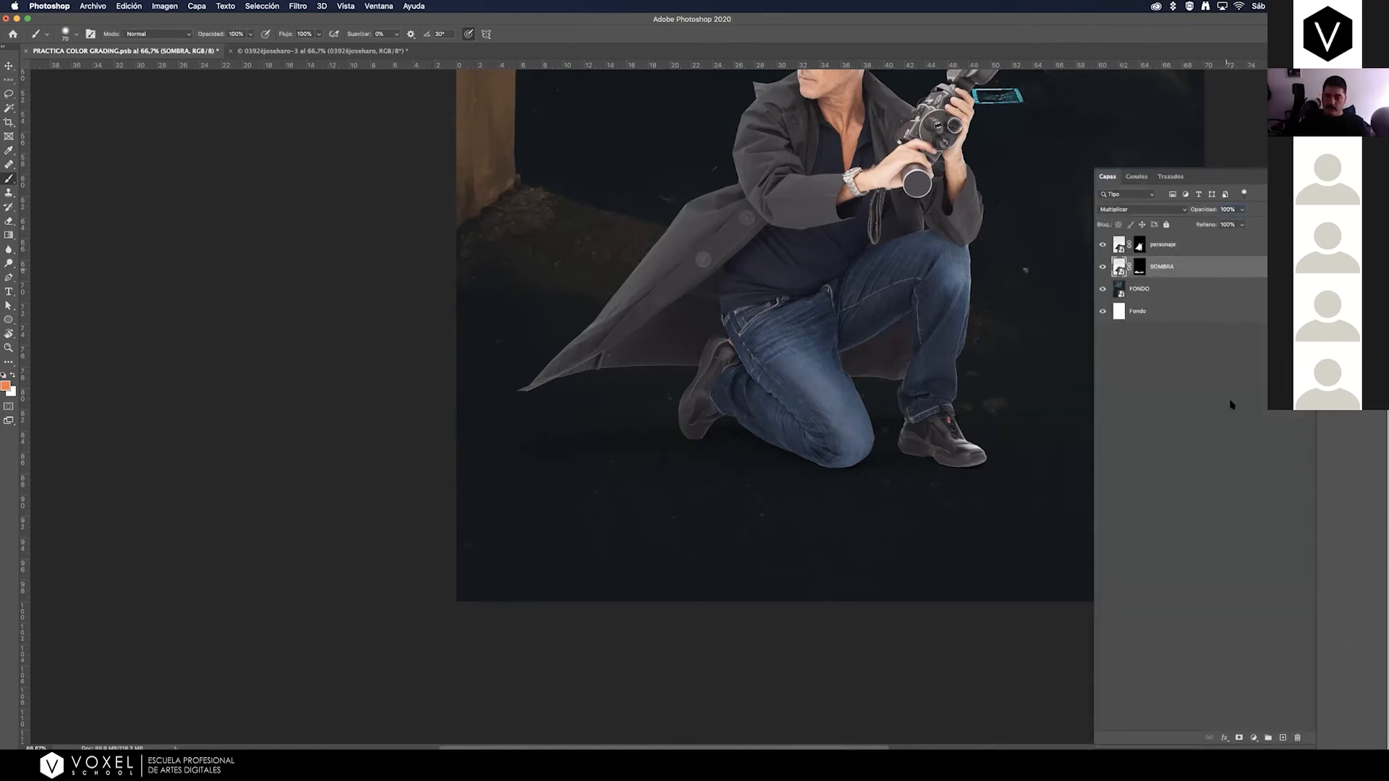
Try lowering the white input level to about 241 with Levels applied directly to SOMBRA, and cancel the adjustment.
left_click(1254, 738)
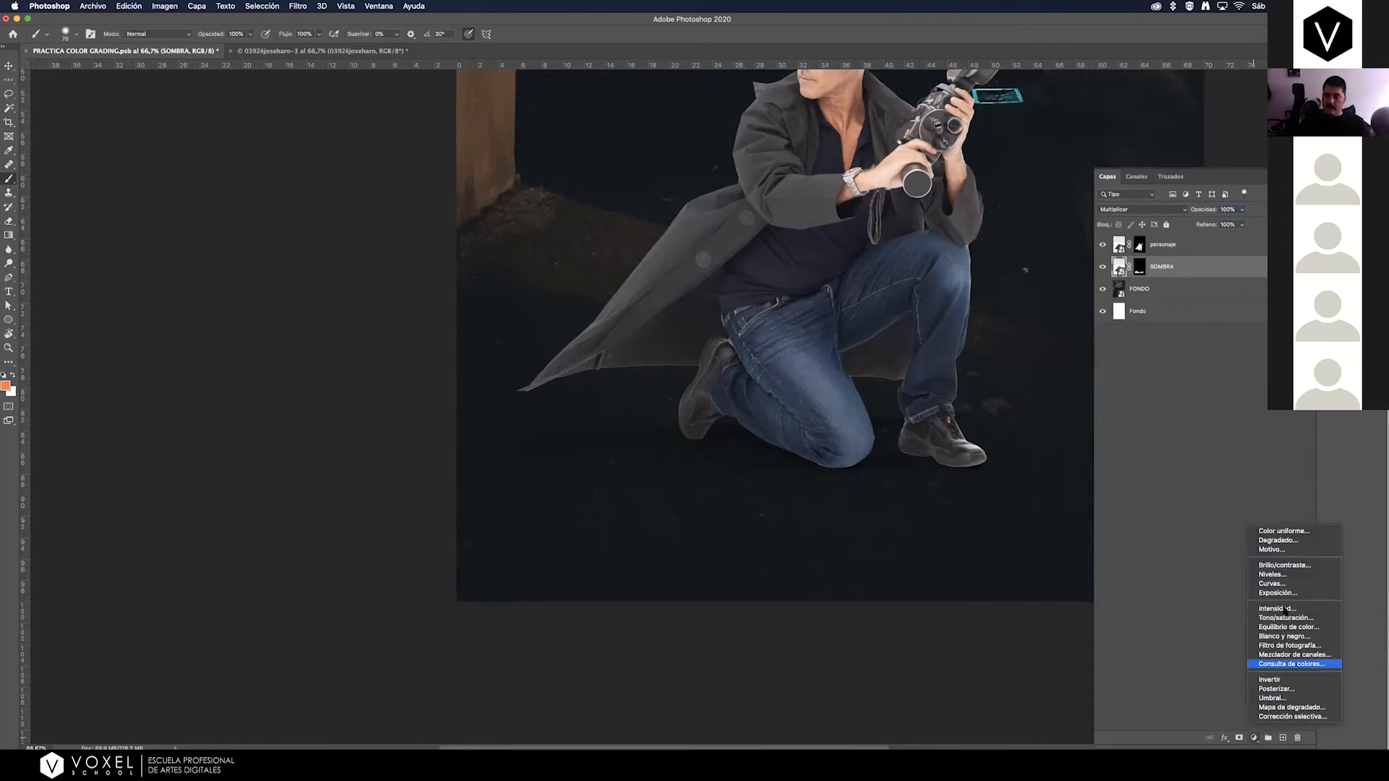
left_click(1223, 268)
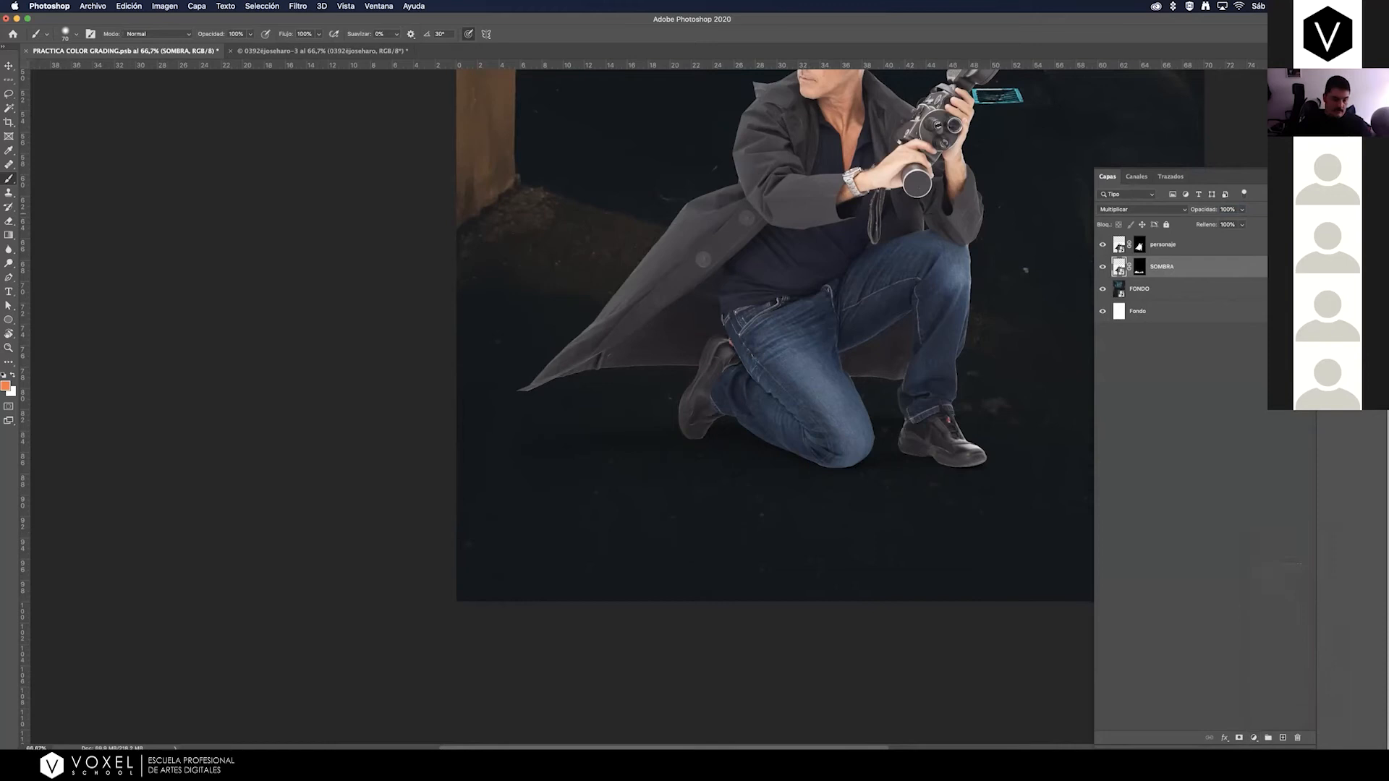
key("super+l")
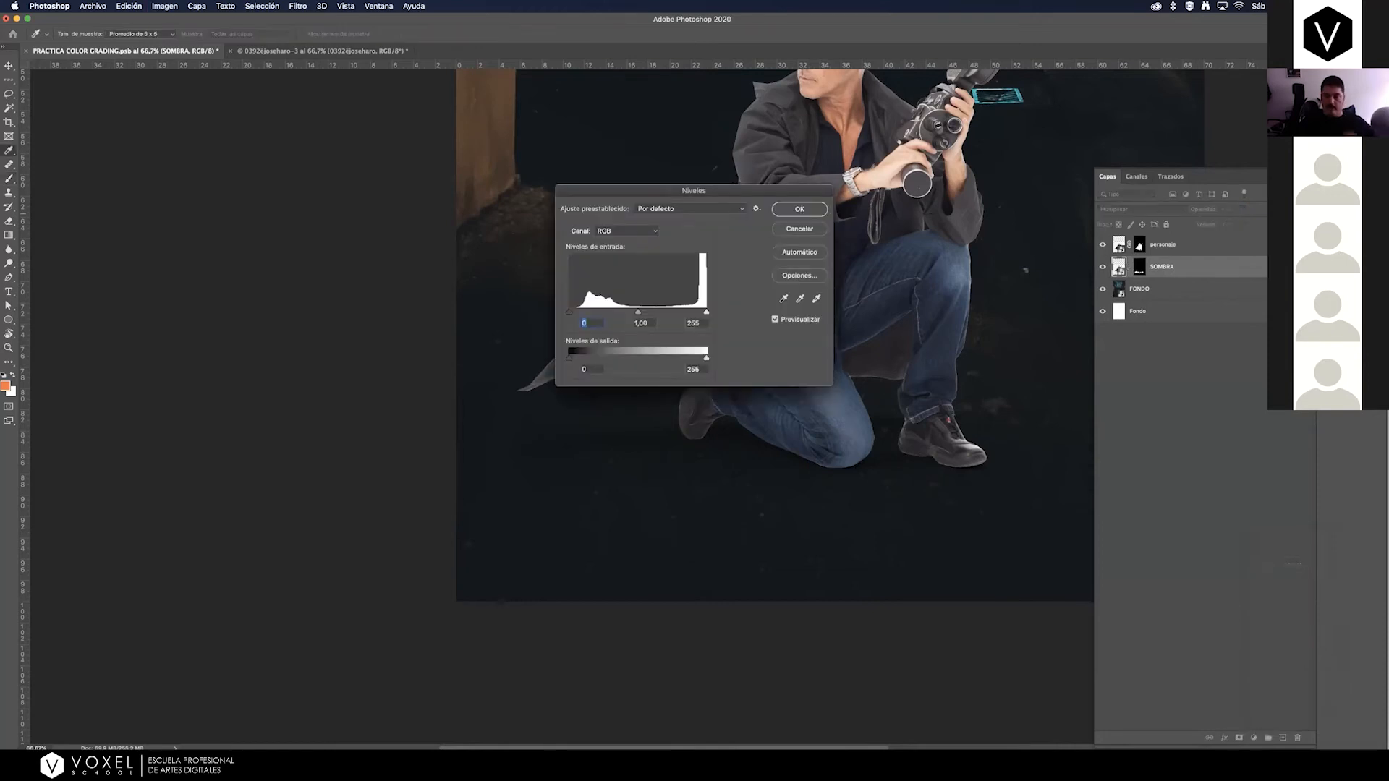
left_click_drag(722, 199, 681, 201)
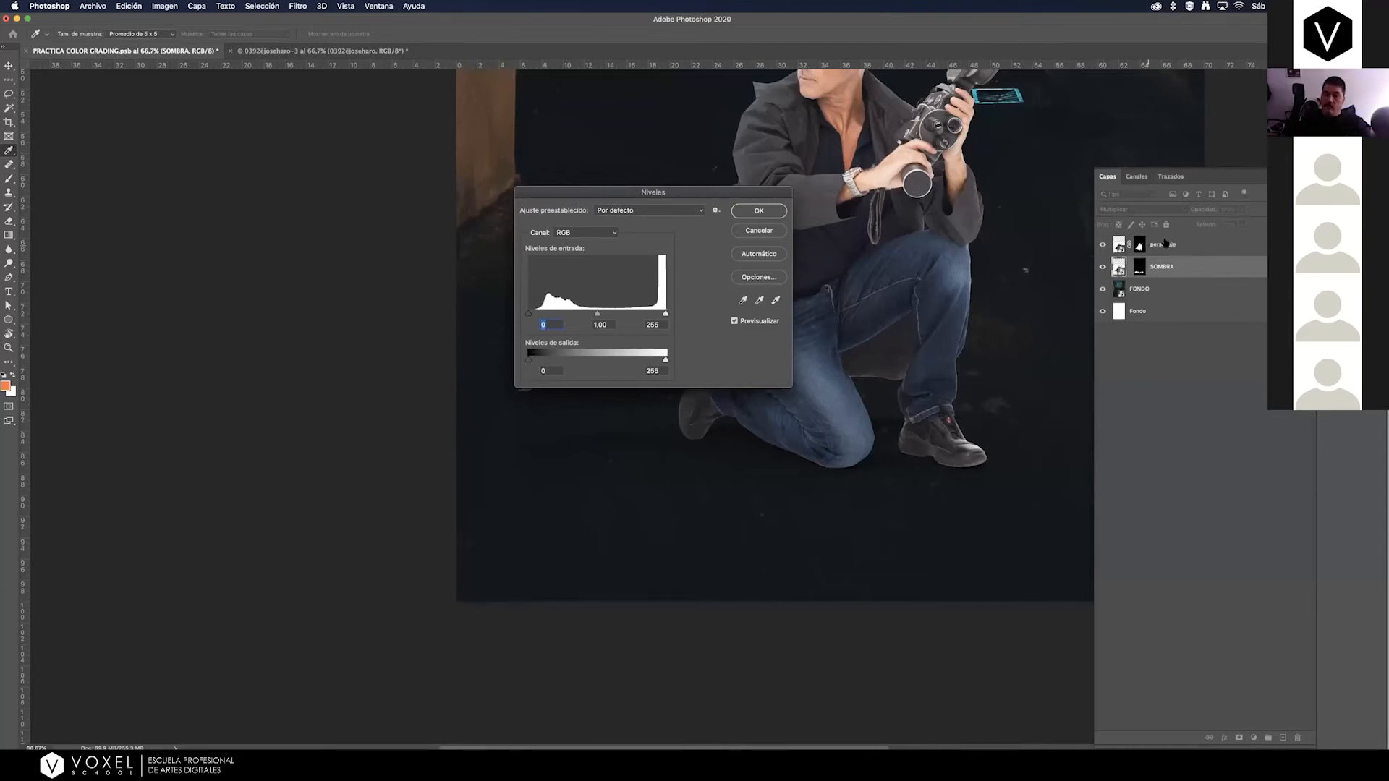
left_click_drag(736, 195, 450, 184)
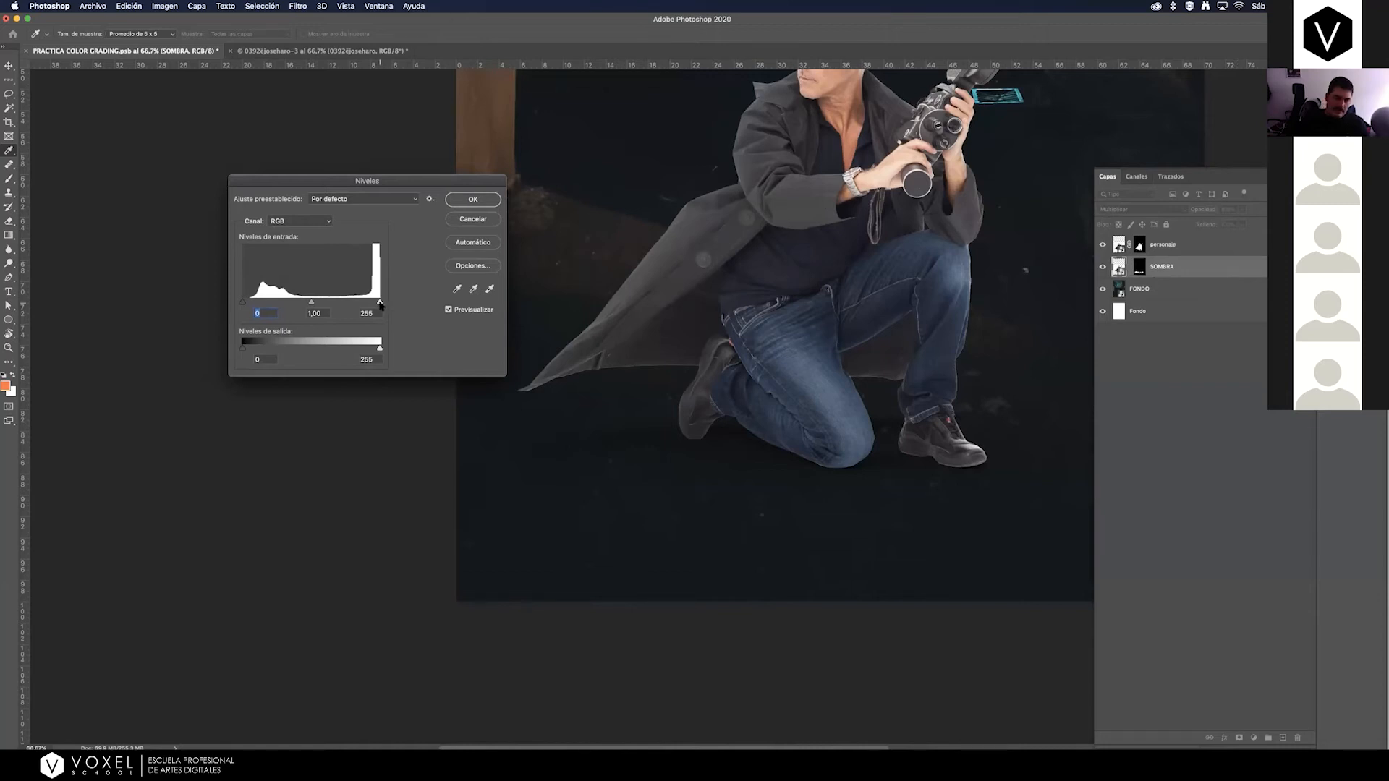
left_click(380, 302)
left_click_drag(380, 302, 373, 305)
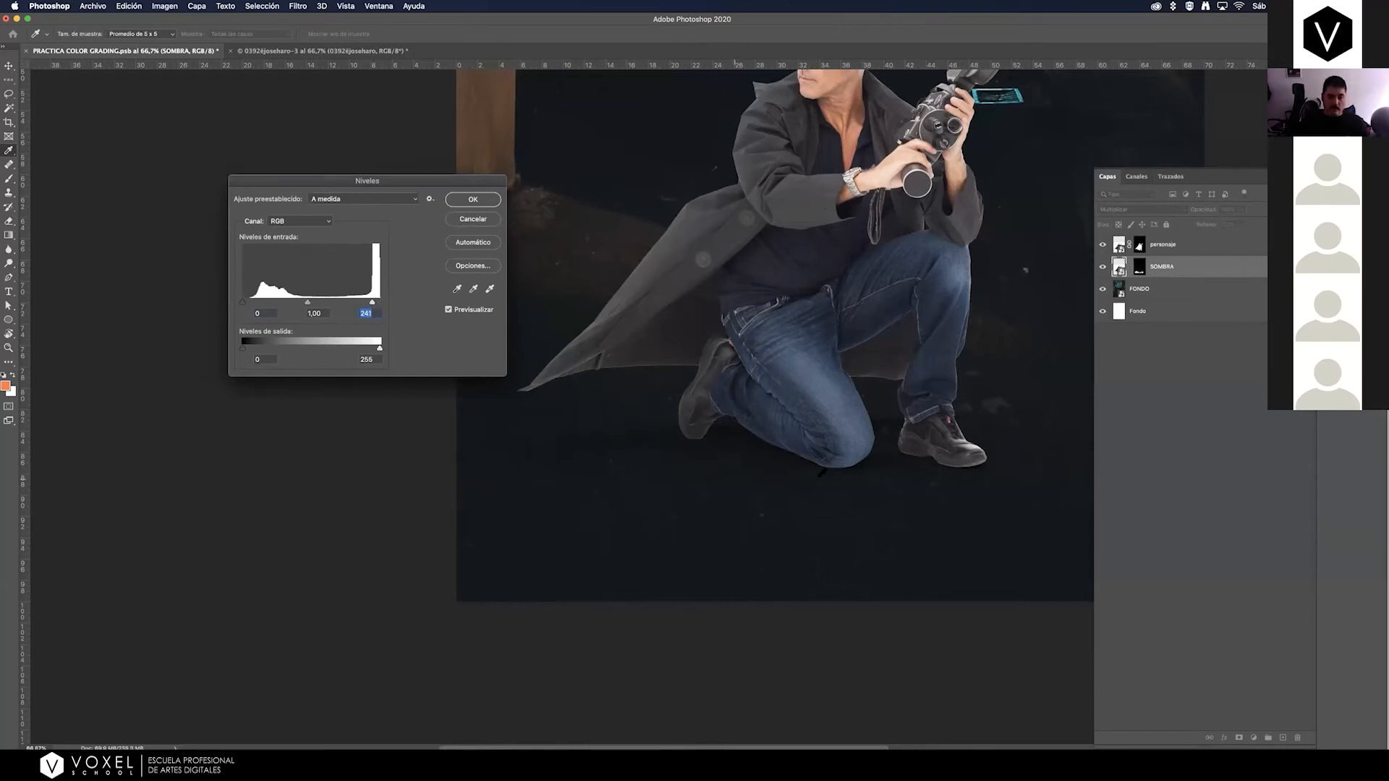
left_click_drag(370, 306, 375, 304)
left_click(494, 224)
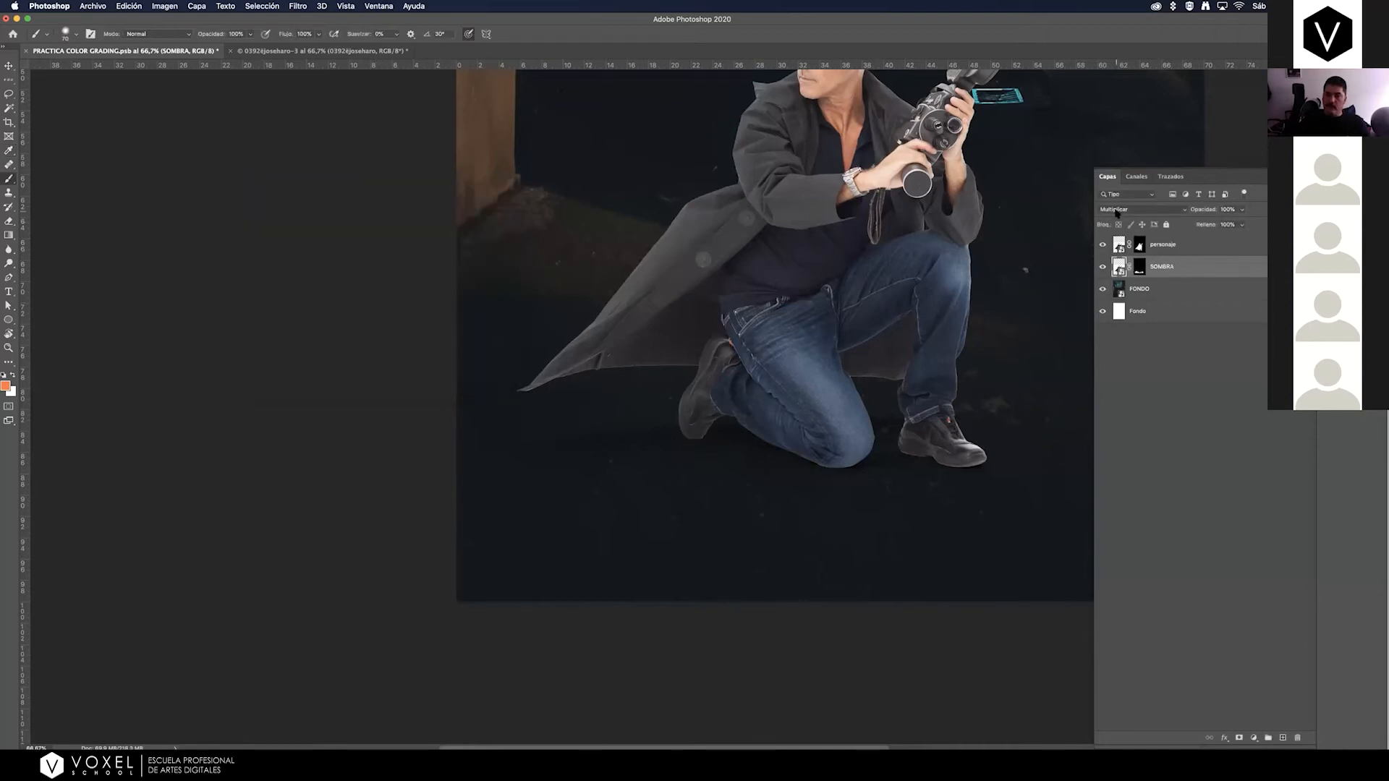
Set the SOMBRA layer's blend mode to Normal and apply Levels to it with a white input level of 242.
left_click(1118, 211)
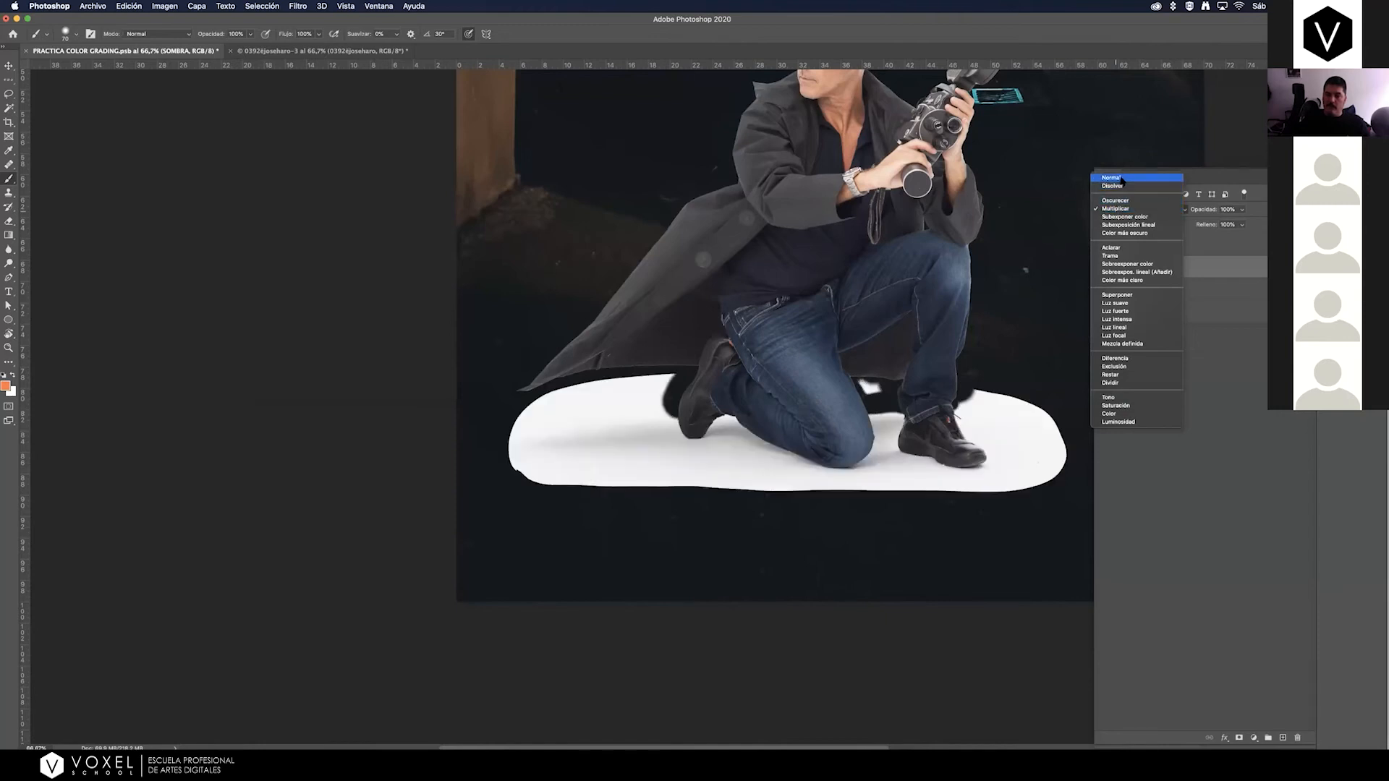
left_click(1112, 178)
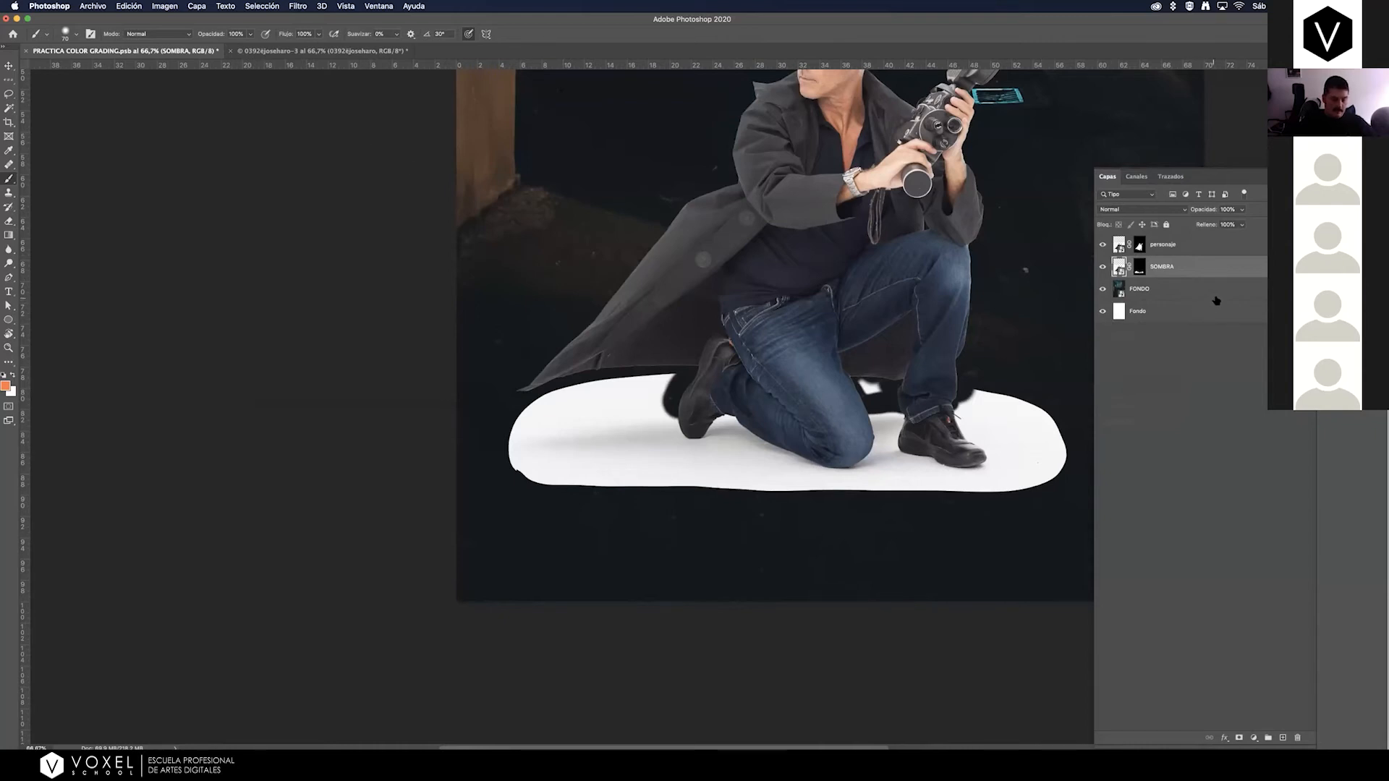
key("super+l")
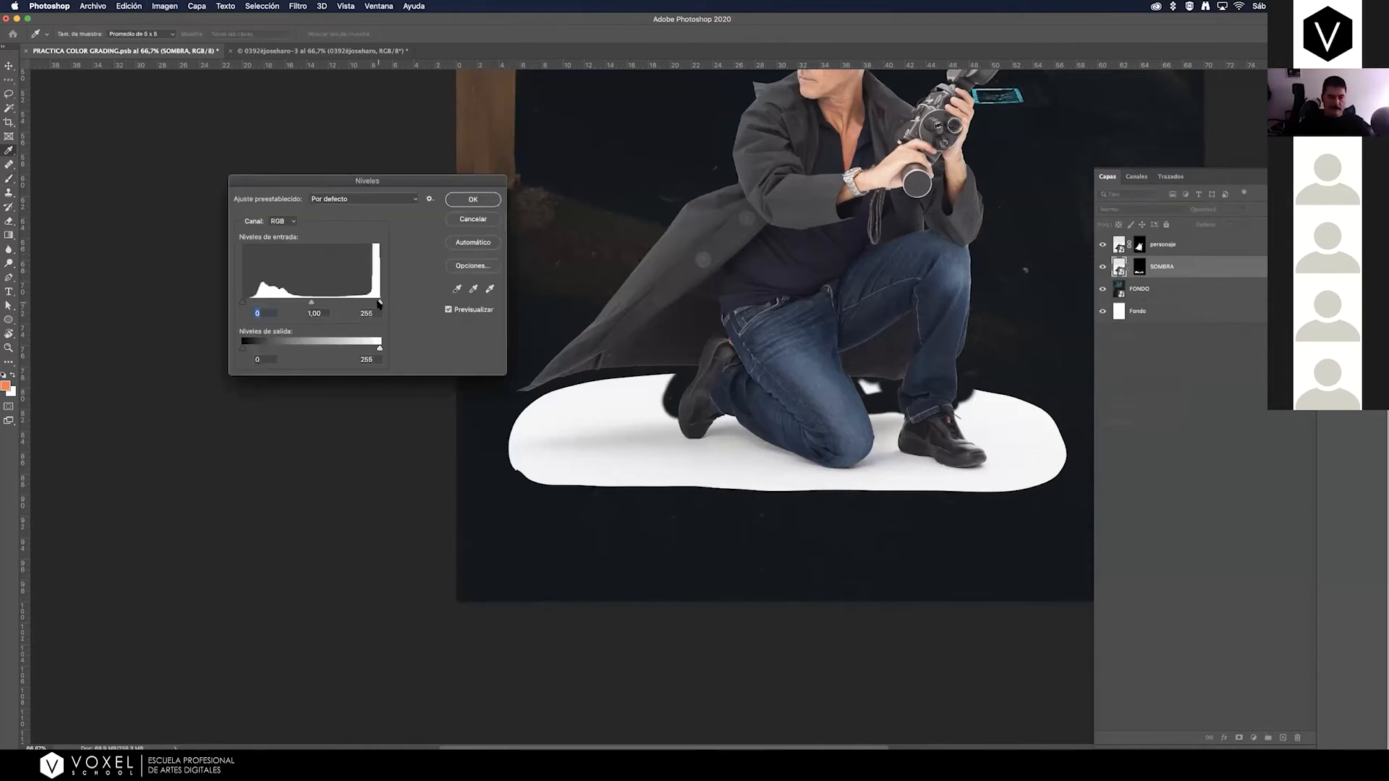
left_click_drag(380, 304, 378, 304)
mouse_move(365, 300)
left_mouse_down()
mouse_move(342, 302)
mouse_move(369, 304)
left_mouse_up()
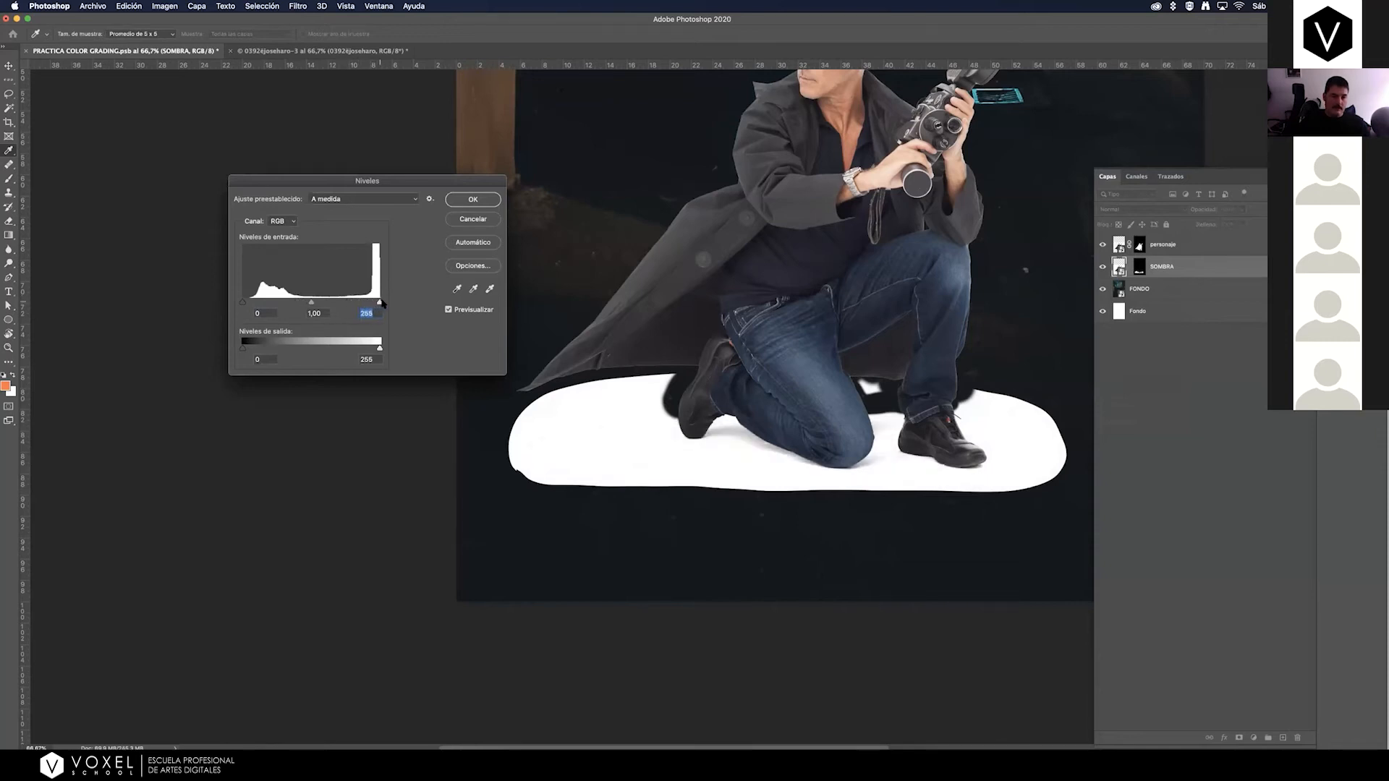
left_click_drag(376, 302, 372, 303)
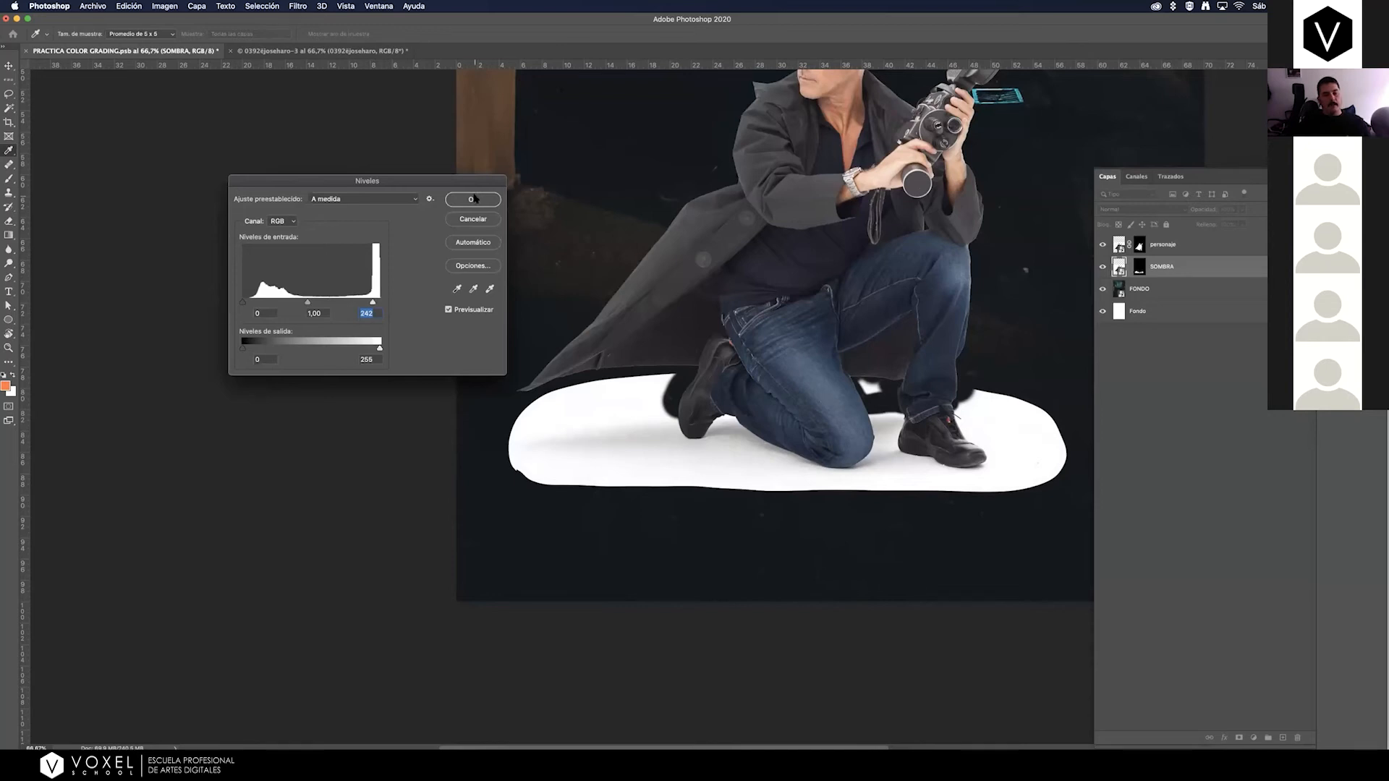
left_click(477, 201)
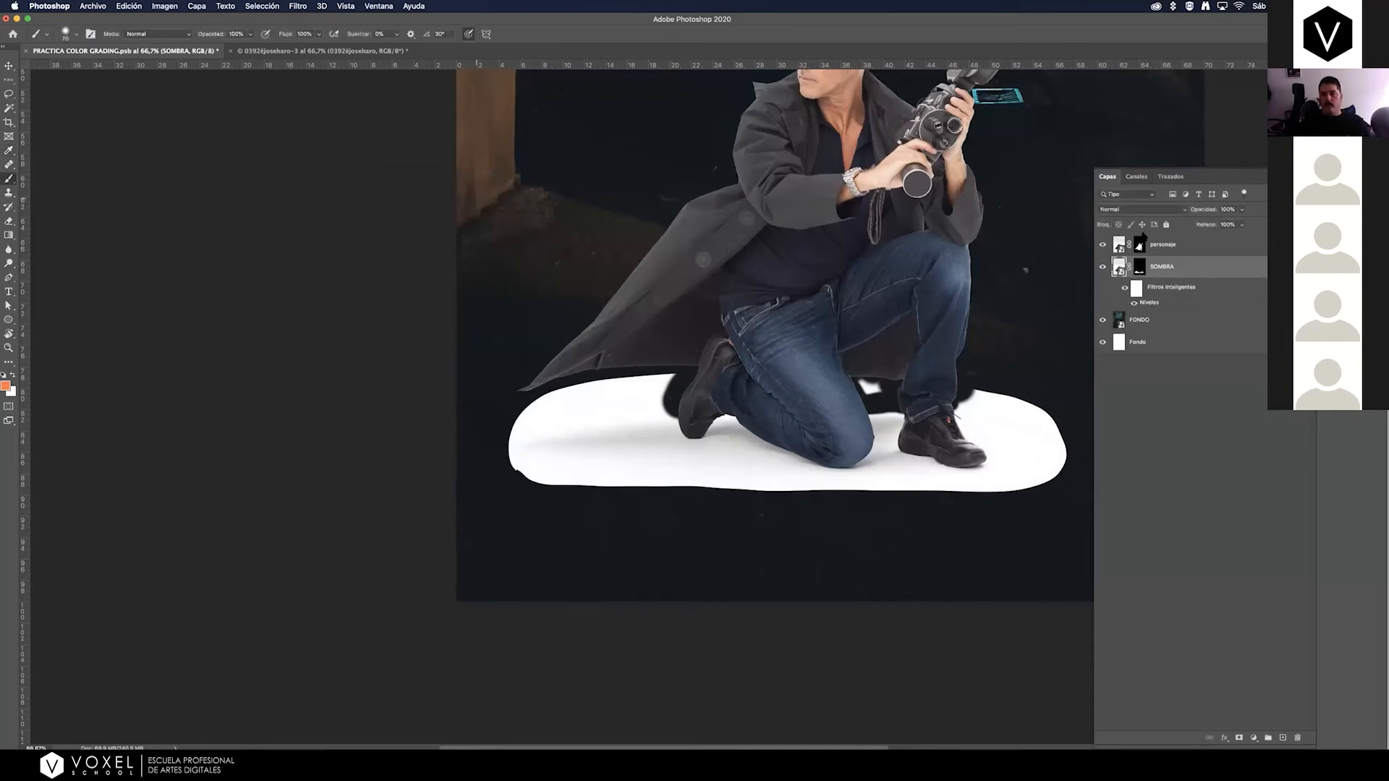
Set the SOMBRA layer's blend mode back to Multiplicar and check the shadow on the whole poster.
left_click(1123, 210)
left_click(1129, 240)
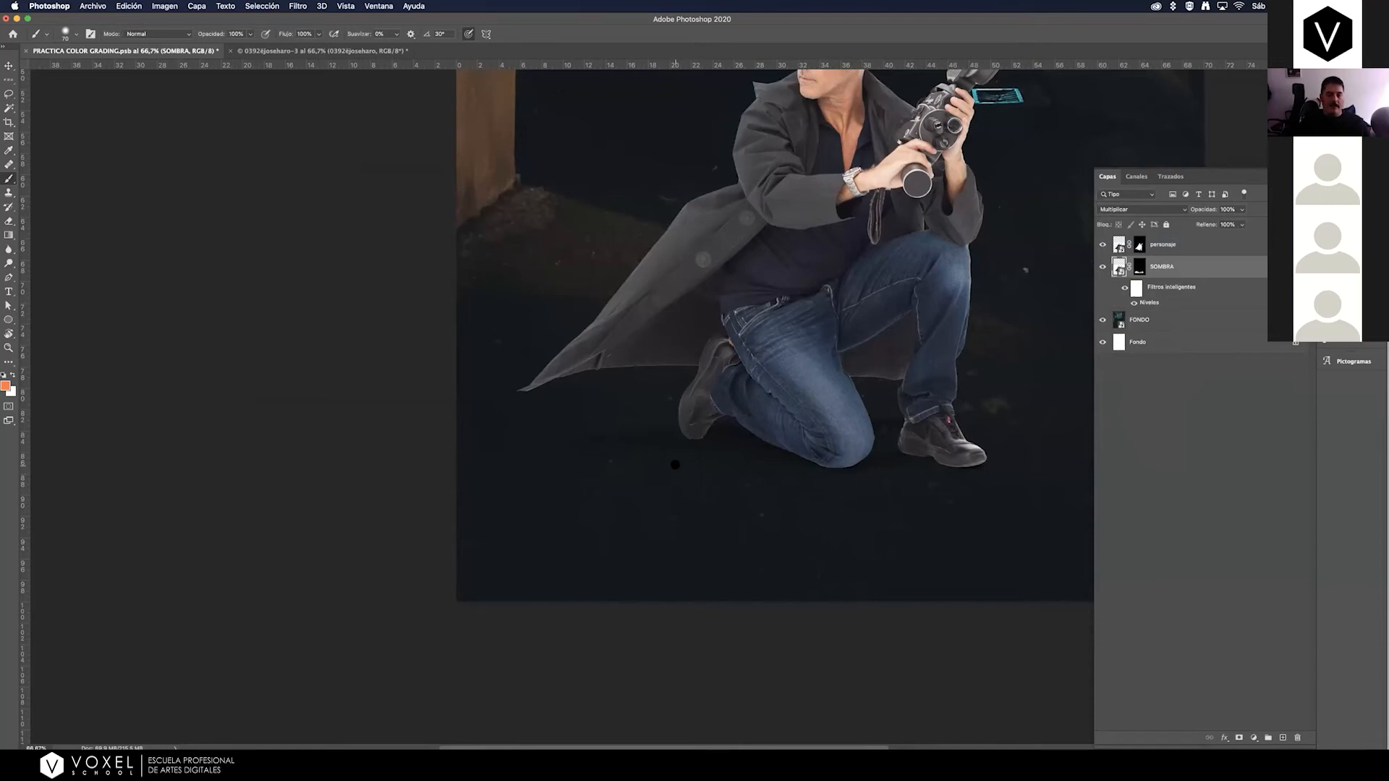
key("super+minus")
key("super+minus")
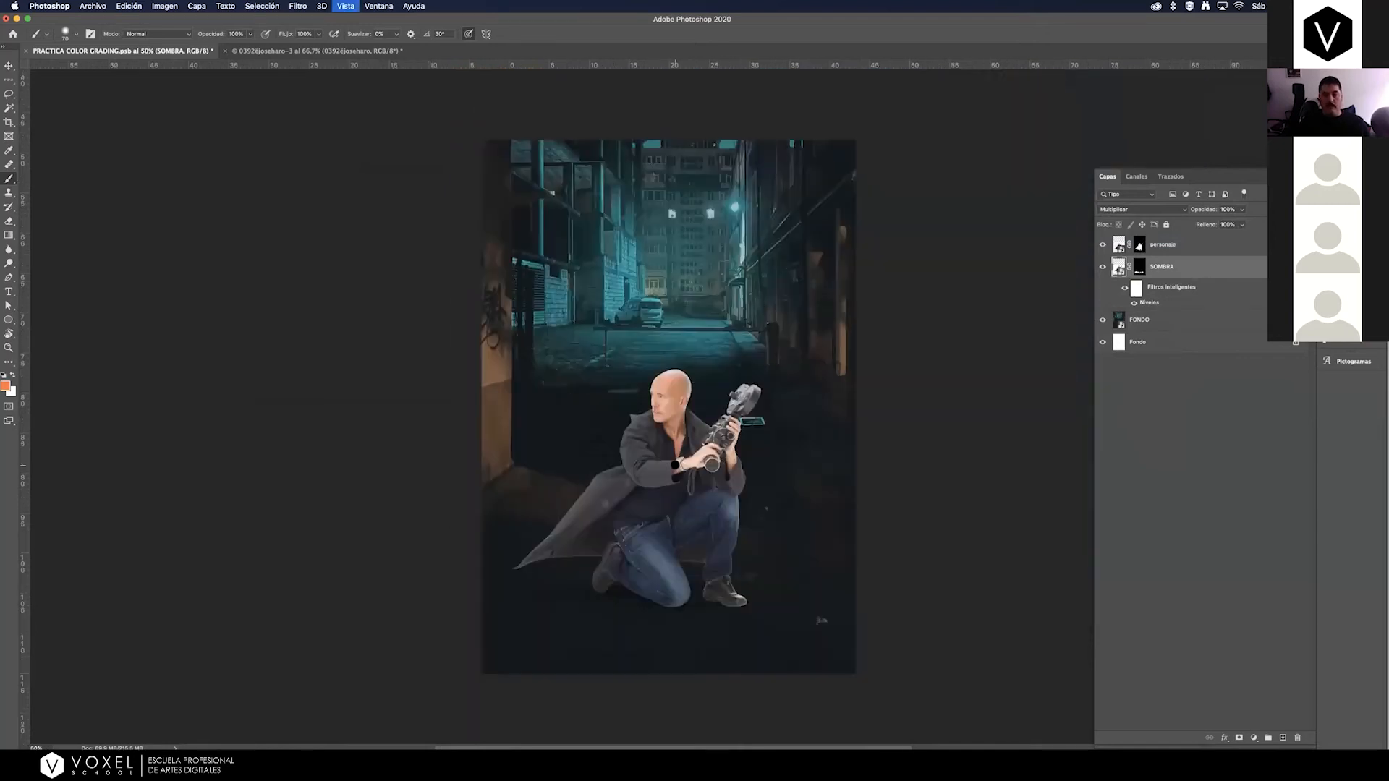
Toggle the visibility of the SOMBRA and personaje layers to compare the poster with and without each.
left_click(1103, 267)
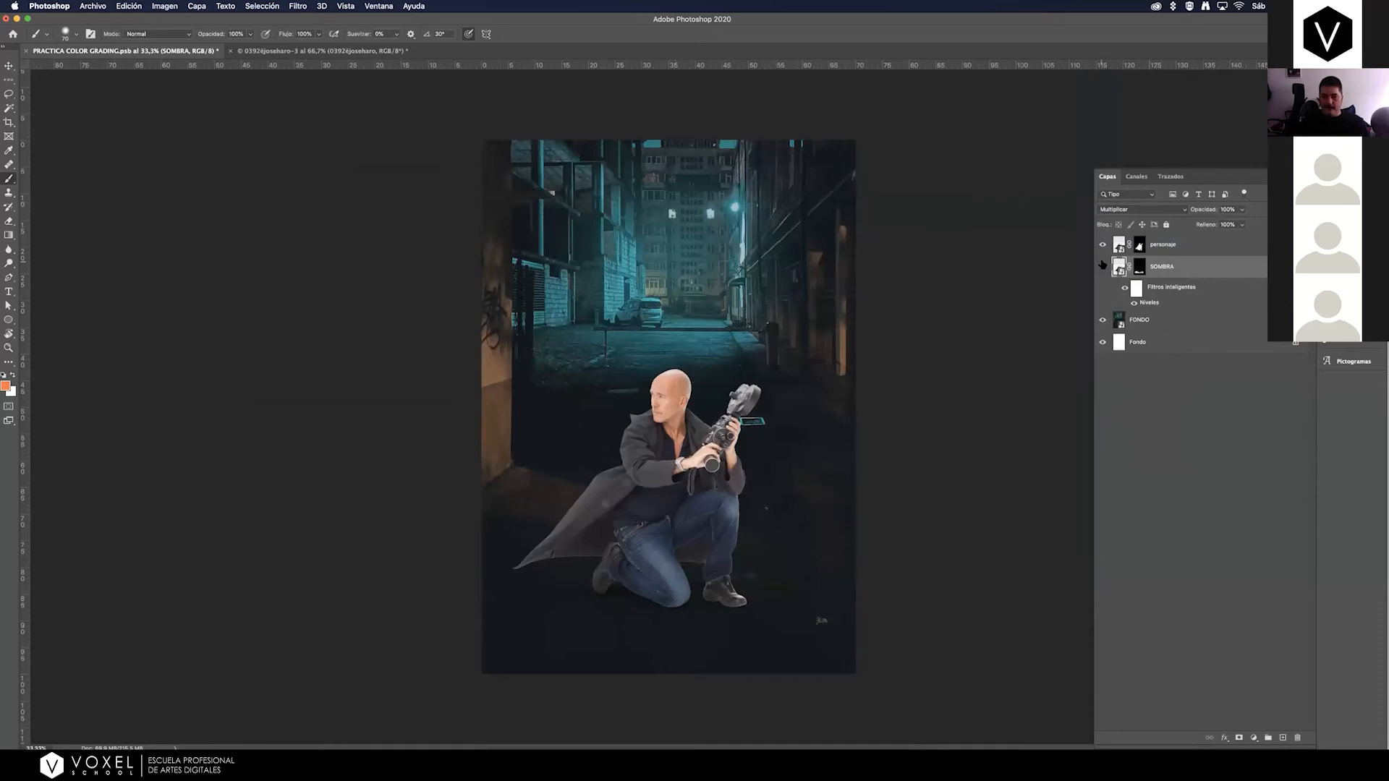
left_click(1103, 266)
left_click(1103, 268)
left_click(1103, 268)
left_click(1104, 269)
left_click(1103, 269)
left_click(1103, 268)
left_click(1103, 268)
left_click(1102, 244)
left_click(1103, 245)
left_click(1103, 245)
left_click(1103, 246)
left_click(1194, 252)
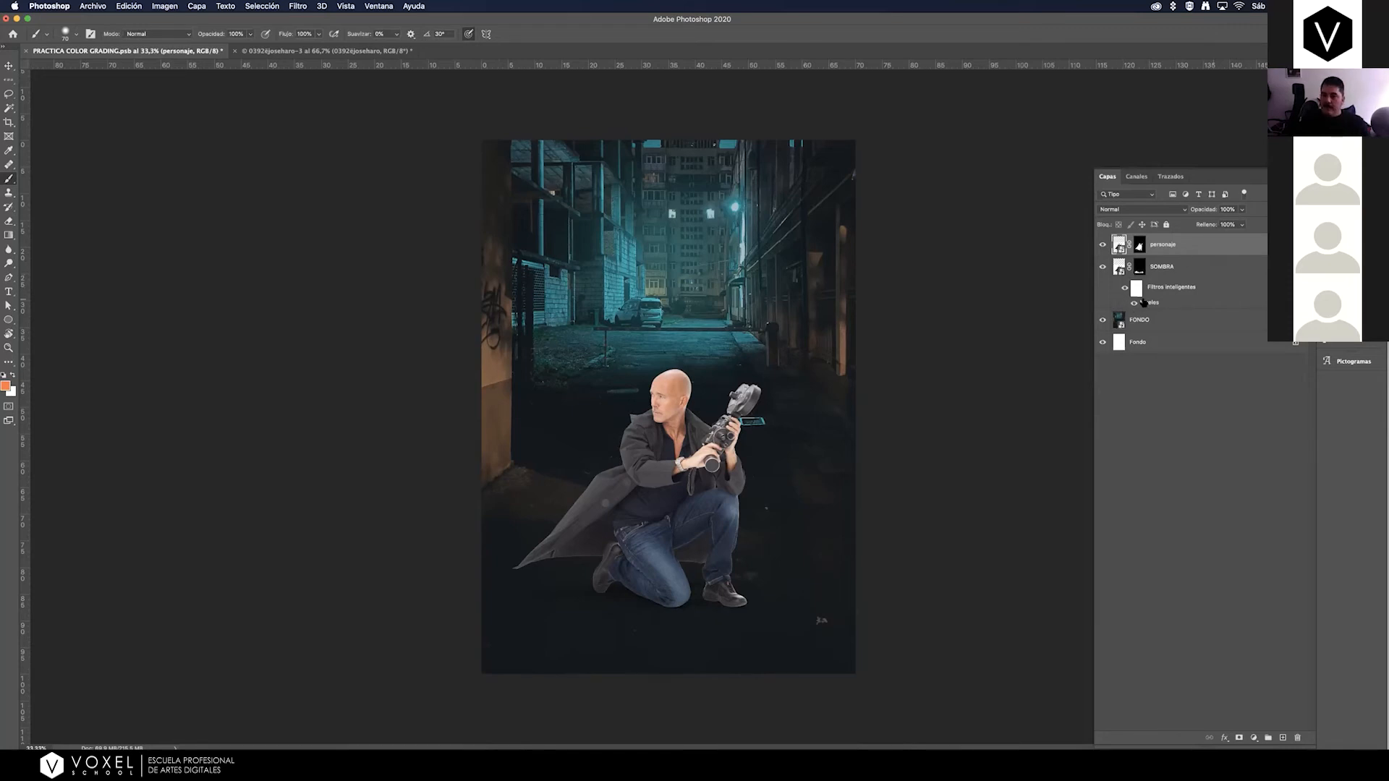
left_click(1232, 268)
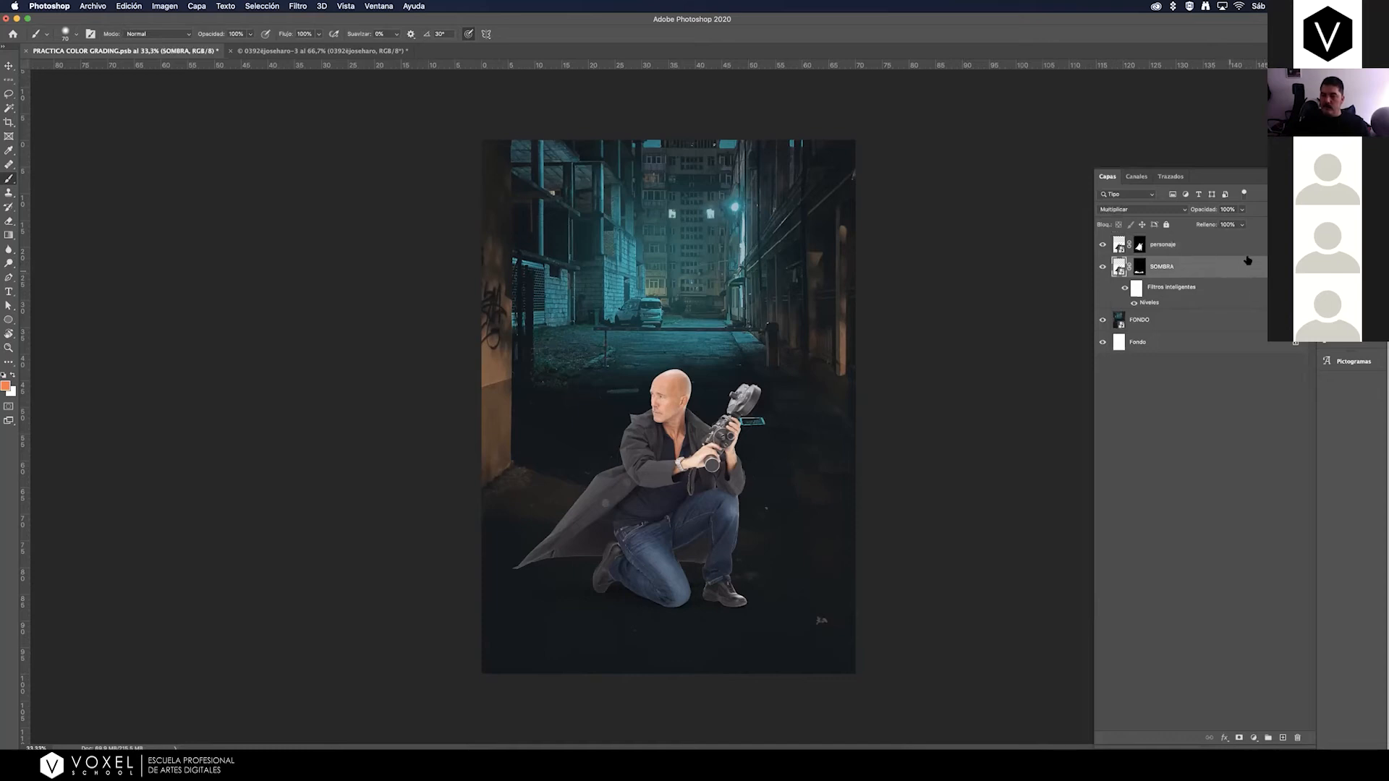
Add a solid color fill layer above personaje in neutral gray with H 0, S 0 and B 50.
left_click(1225, 248)
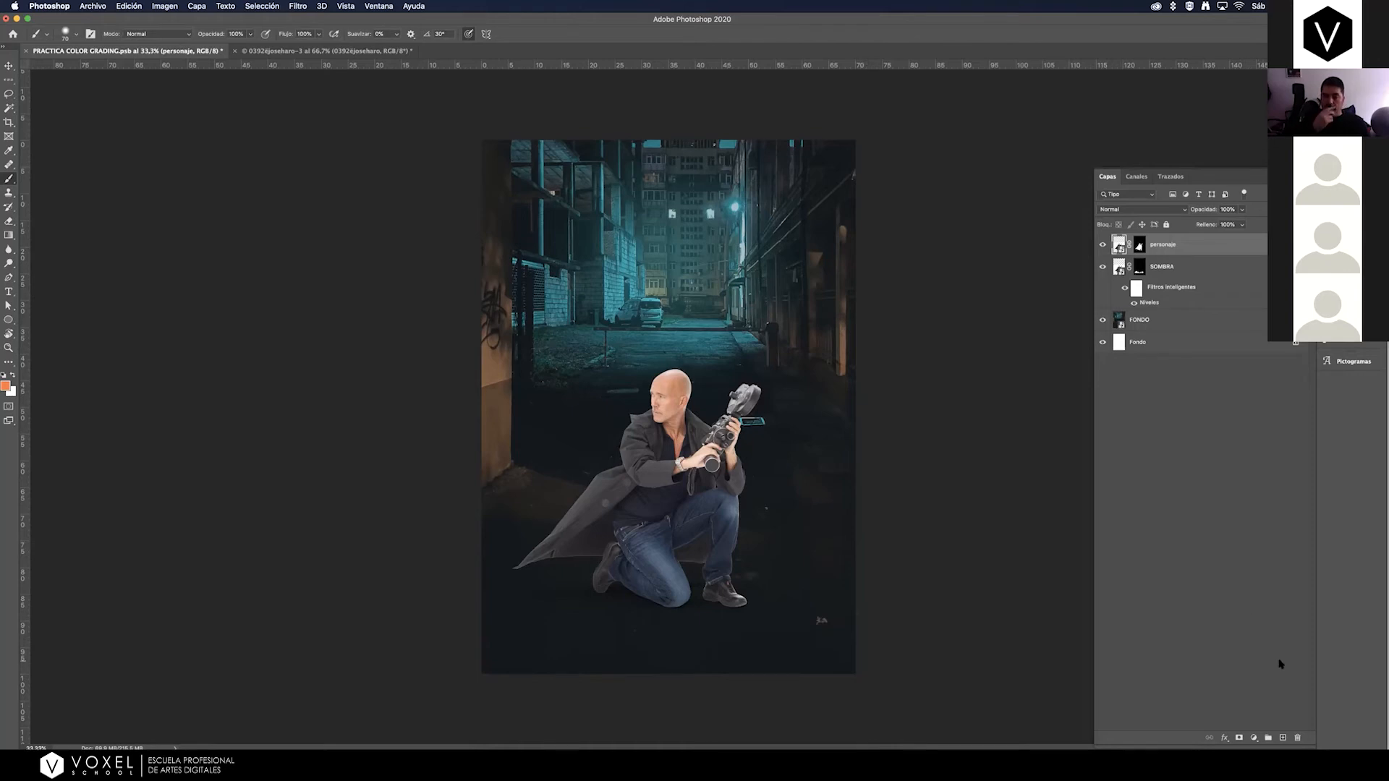
left_click(1254, 737)
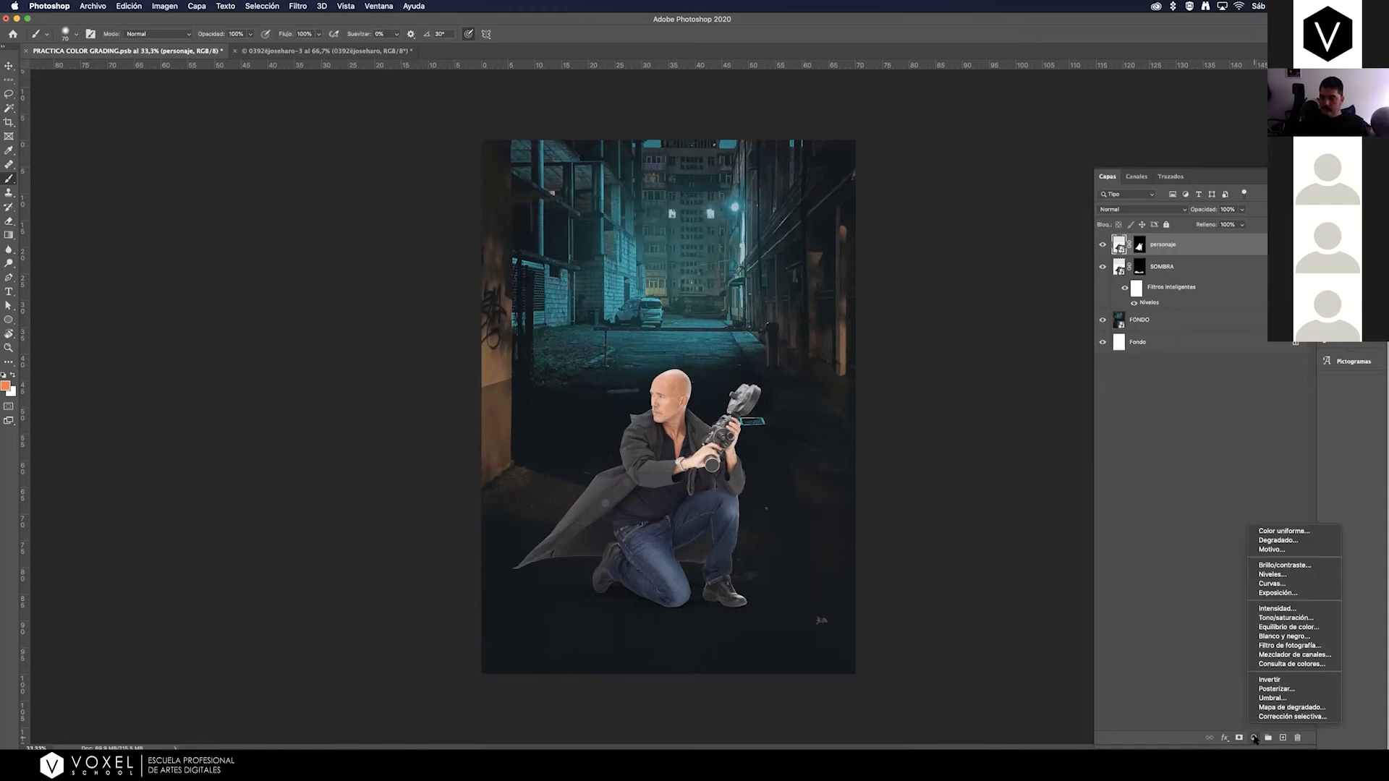
left_click(1261, 532)
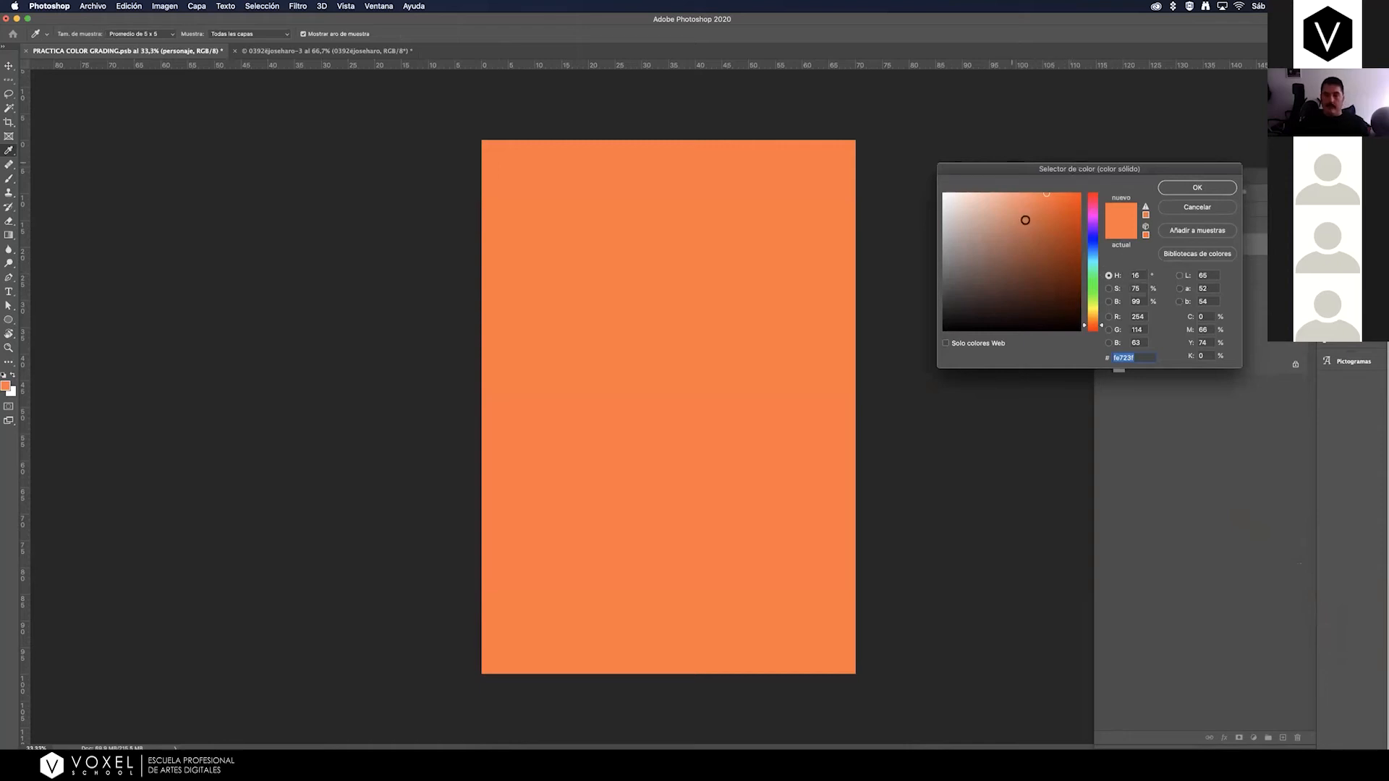
double_click(1137, 275)
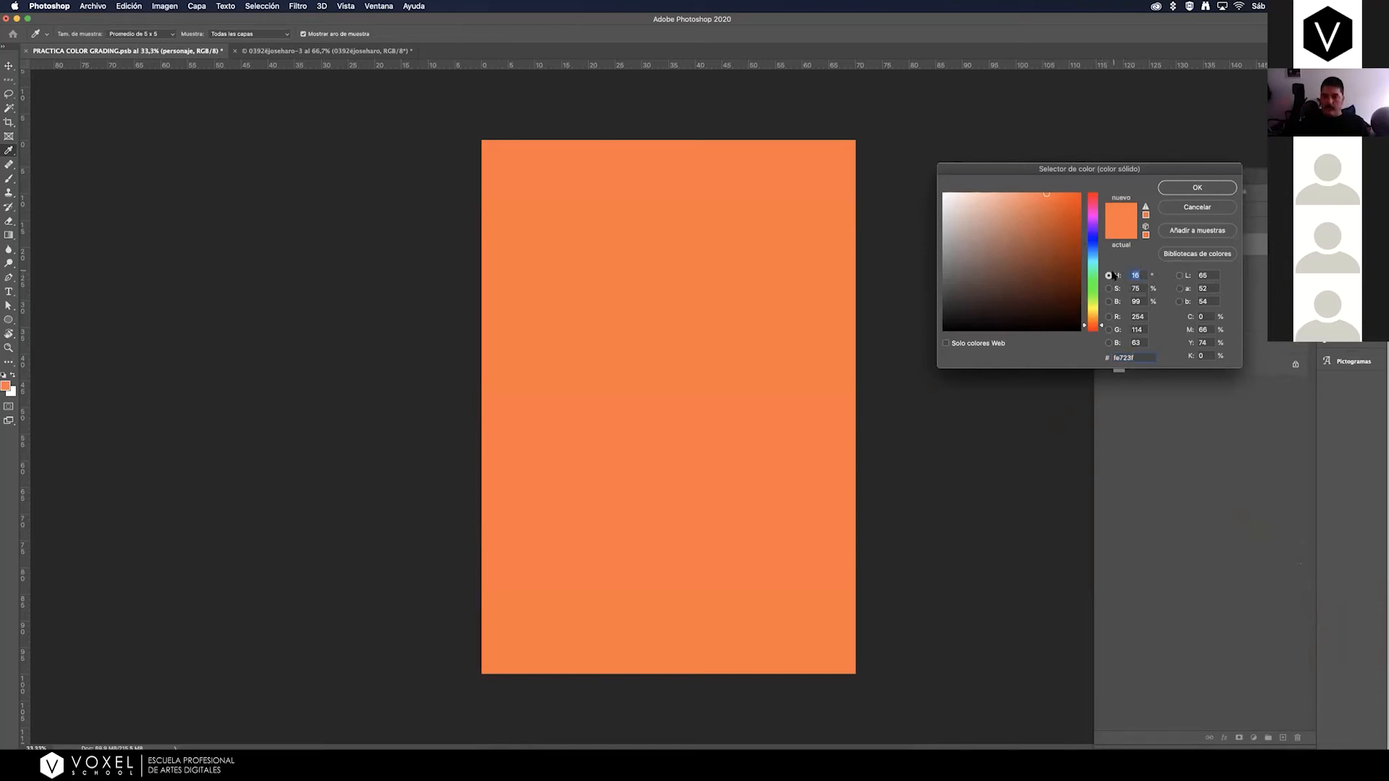
type("0")
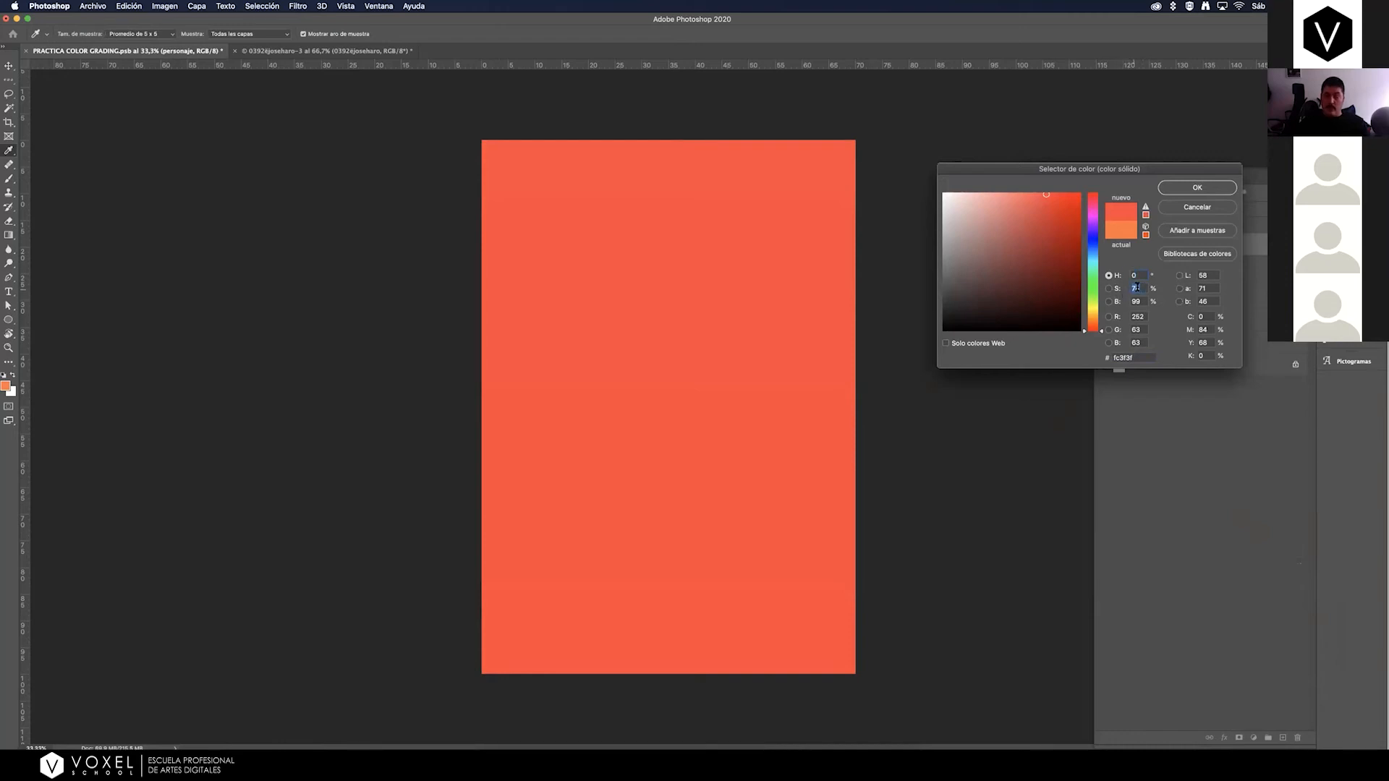
type("0")
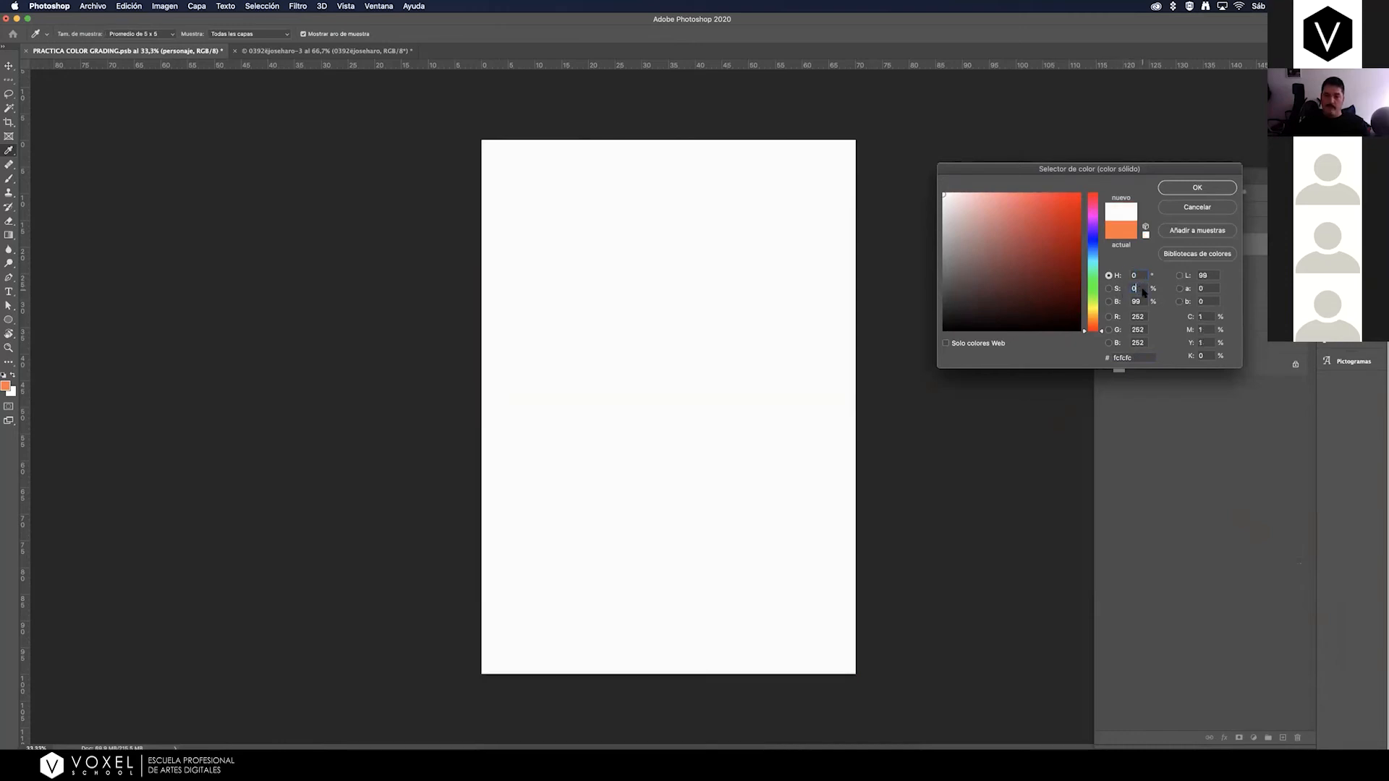
double_click(1135, 301)
type("50")
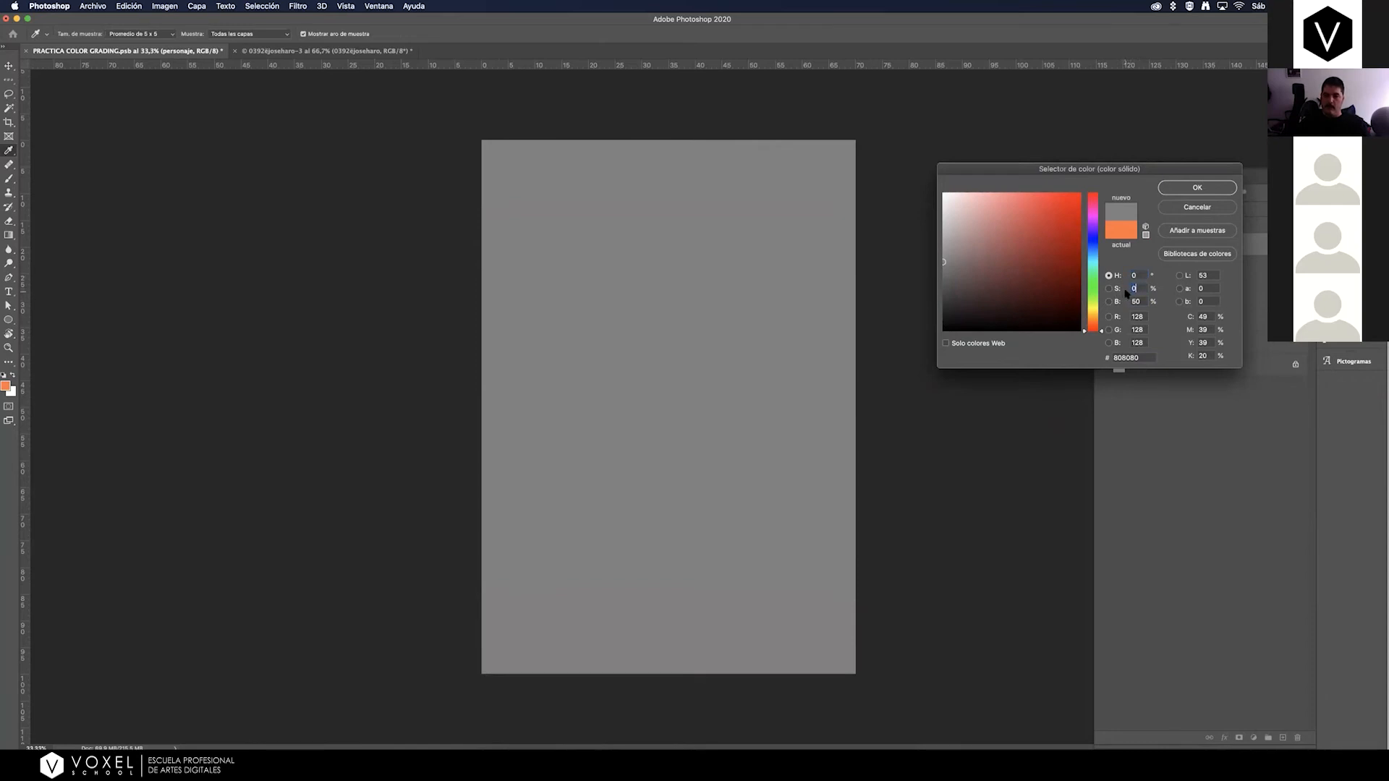
key("Tab")
left_click(1190, 186)
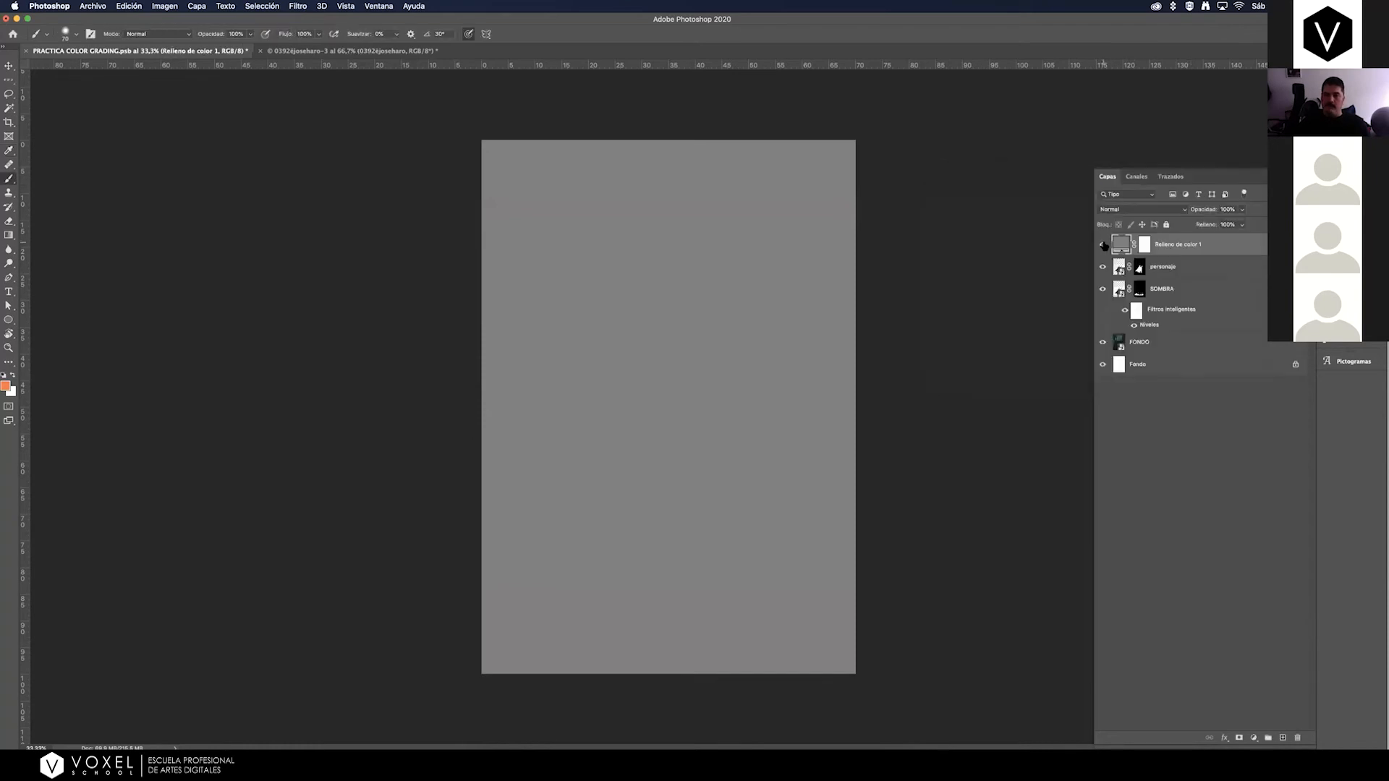
Rename the gray fill layer as "check layer" and toggle its visibility.
left_click(1102, 244)
double_click(1179, 244)
type("che")
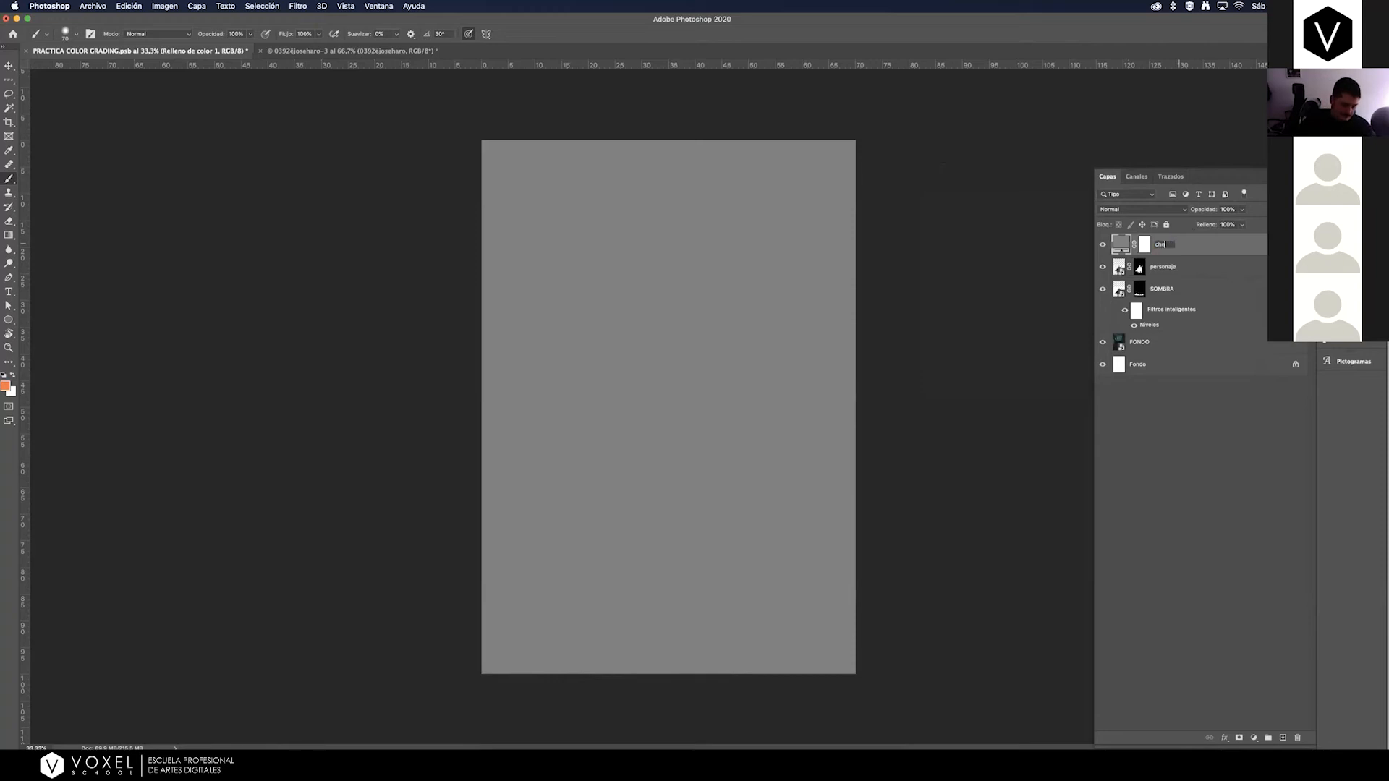
type("ck layer")
key("Return")
left_click(1102, 245)
left_click(1102, 245)
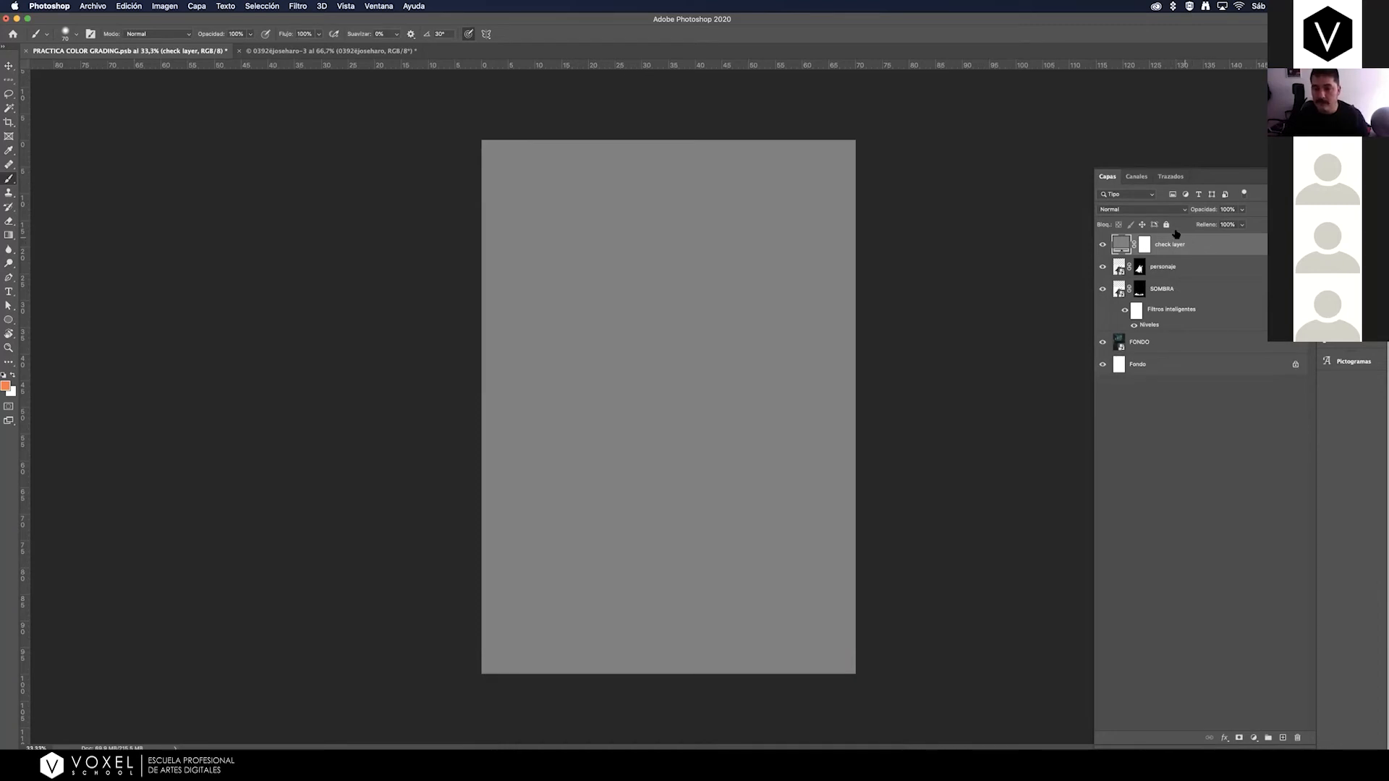
Set the check layer's blend mode to Color and compare the poster with the layer on and off.
left_click(1125, 210)
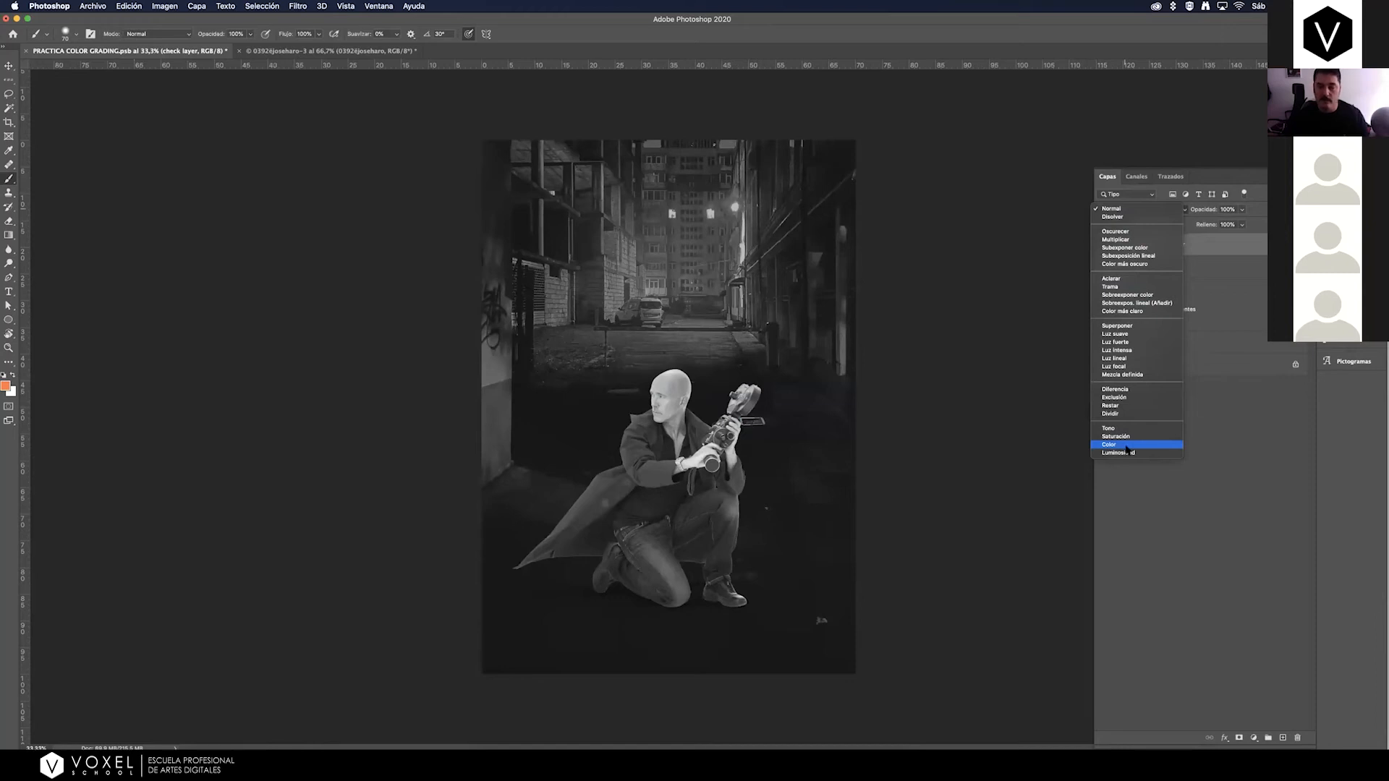
left_click(1126, 447)
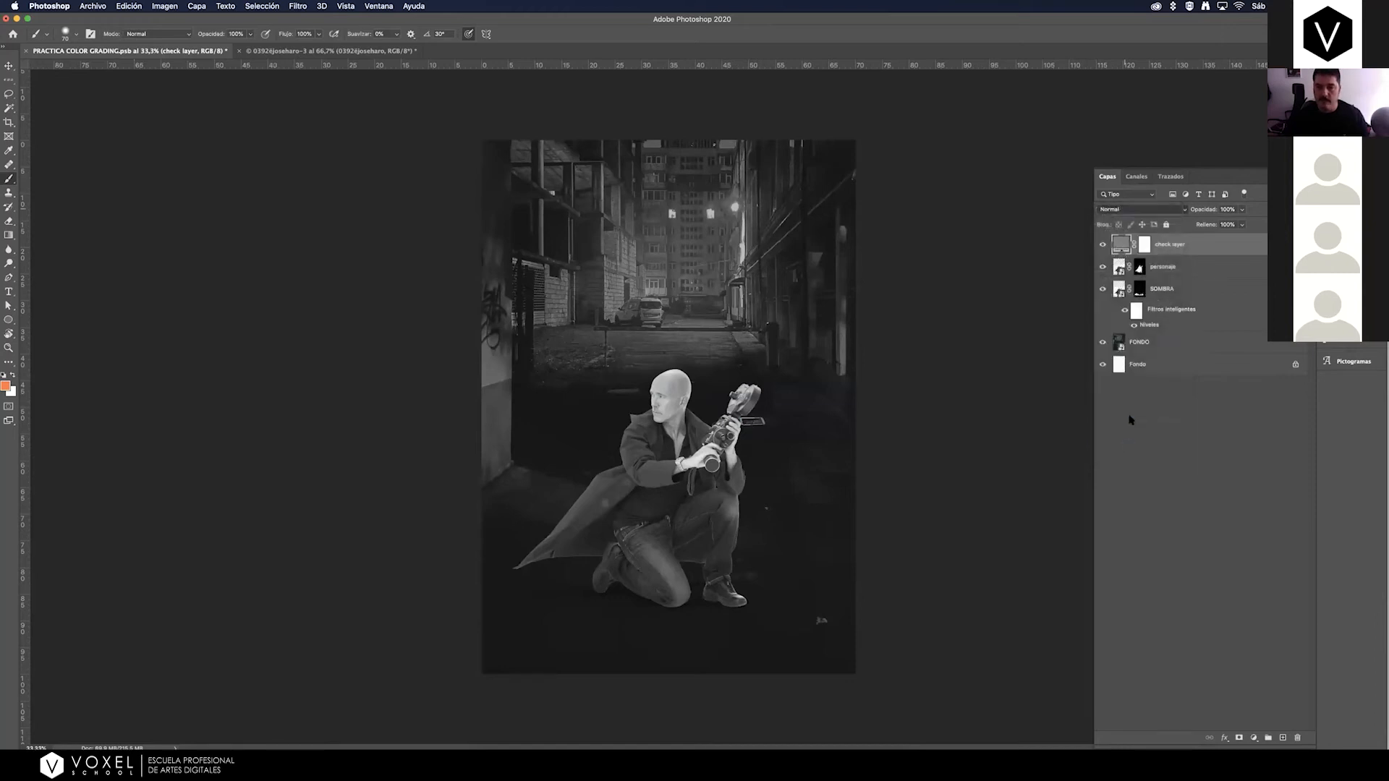
left_click(1102, 244)
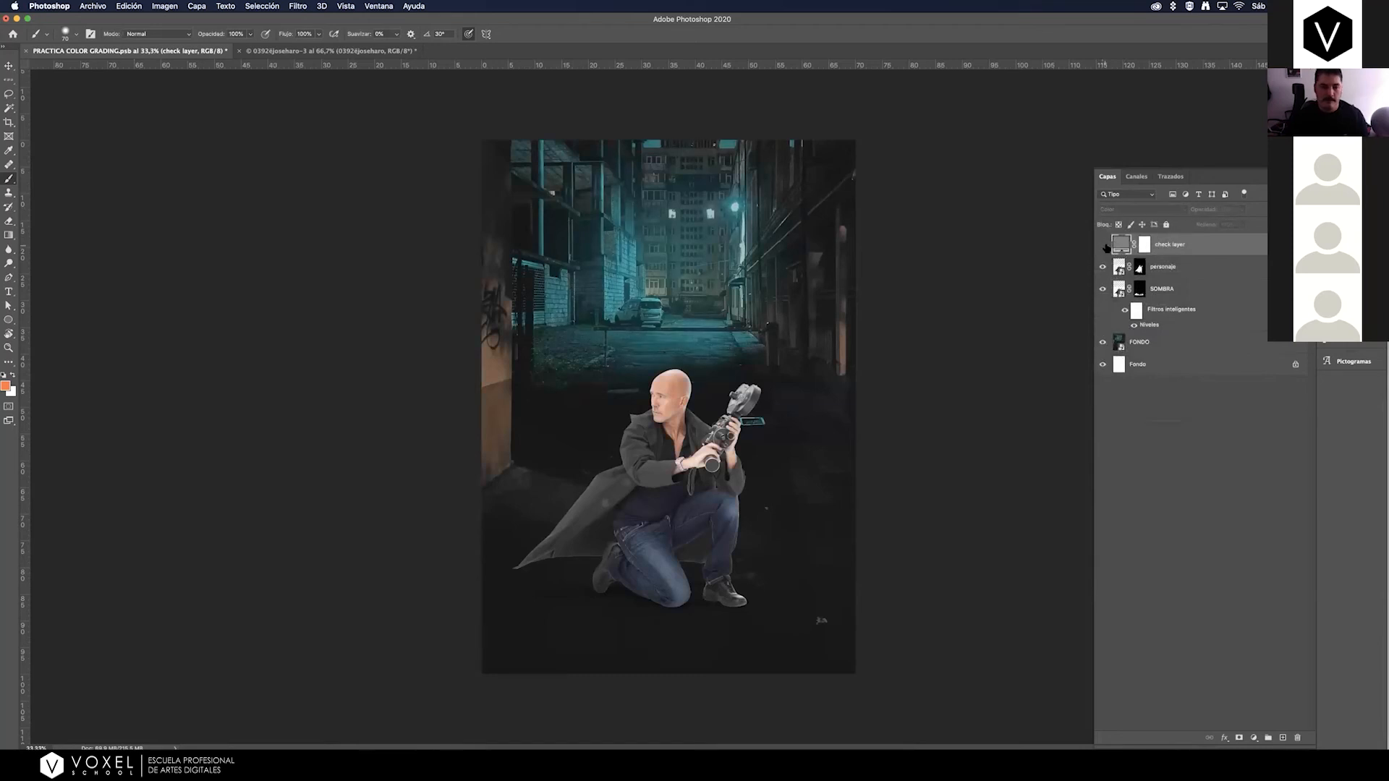
left_click(1103, 246)
left_click(1103, 245)
left_click(1102, 244)
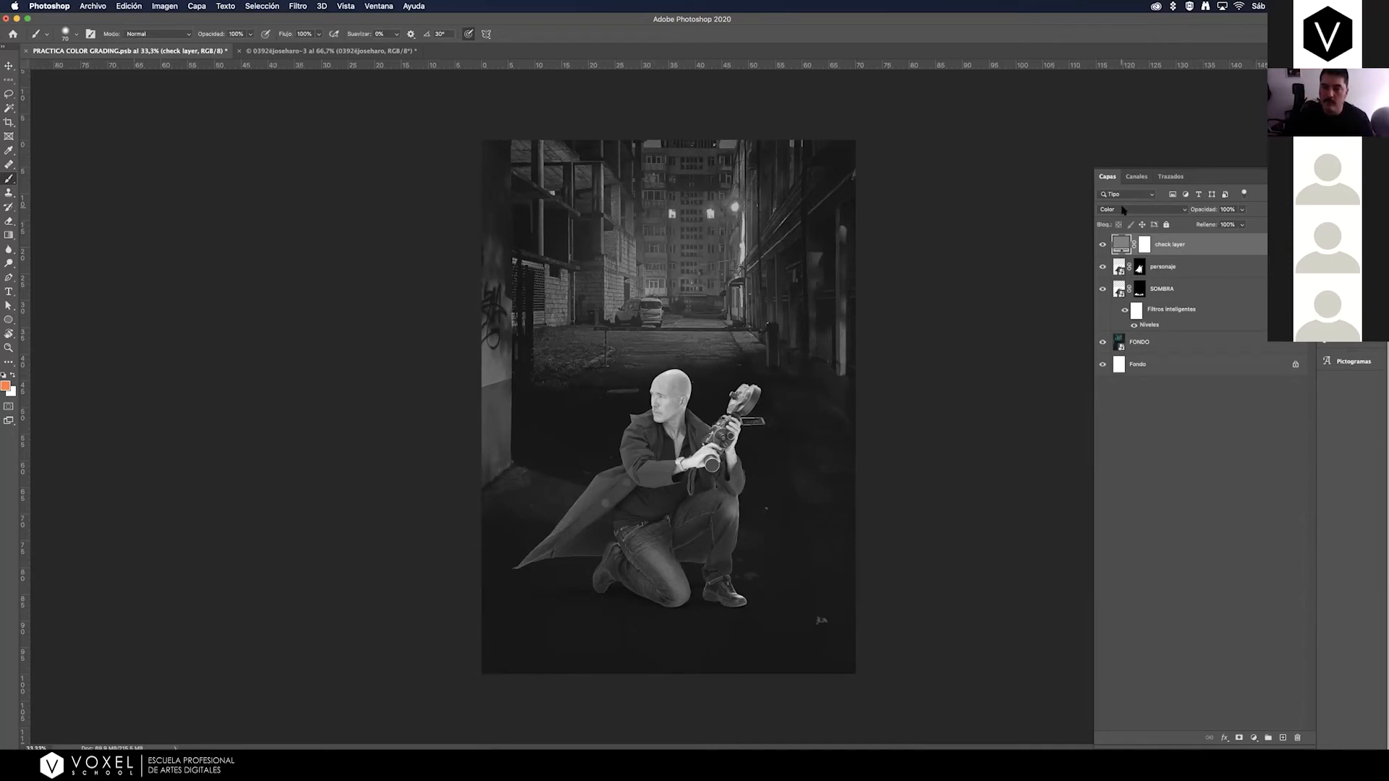
left_click(1126, 211)
left_click(1126, 211)
left_click(1103, 244)
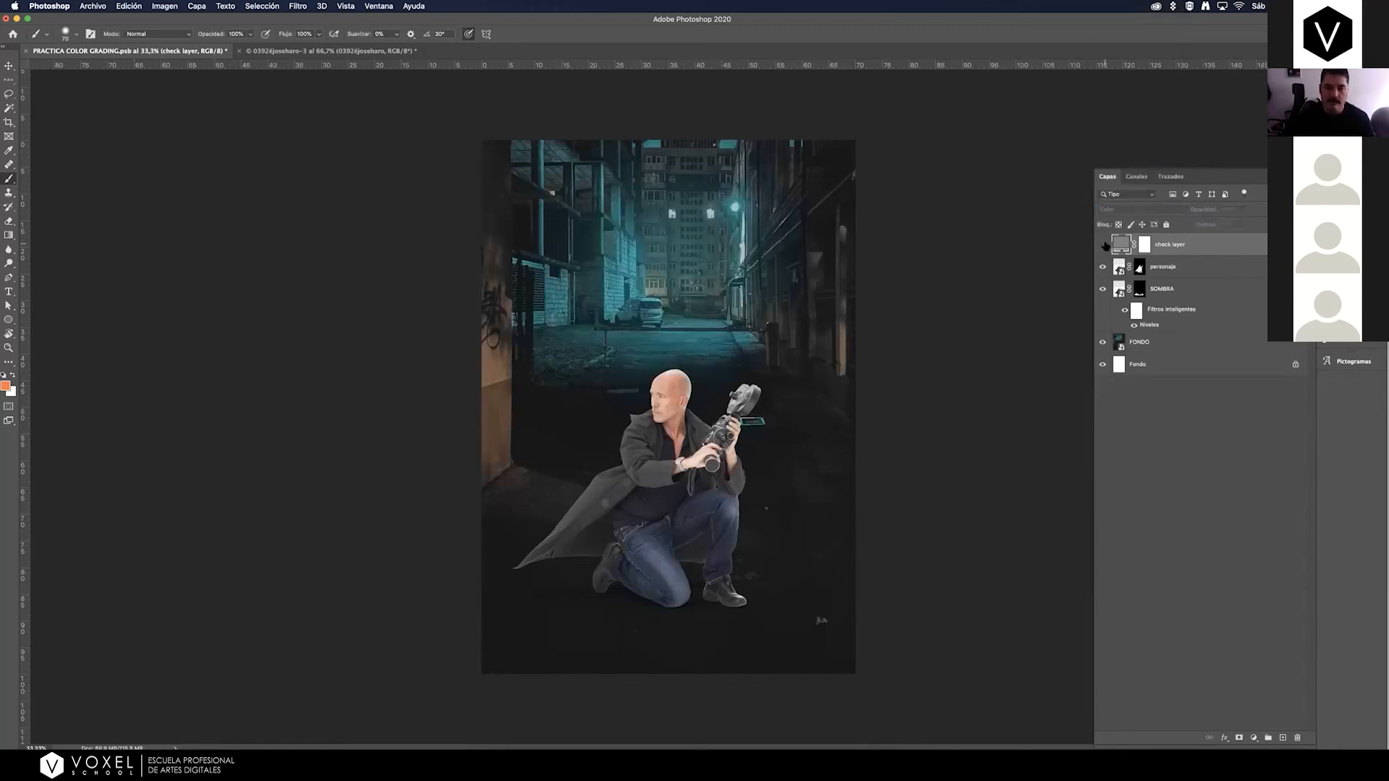
left_click(1103, 244)
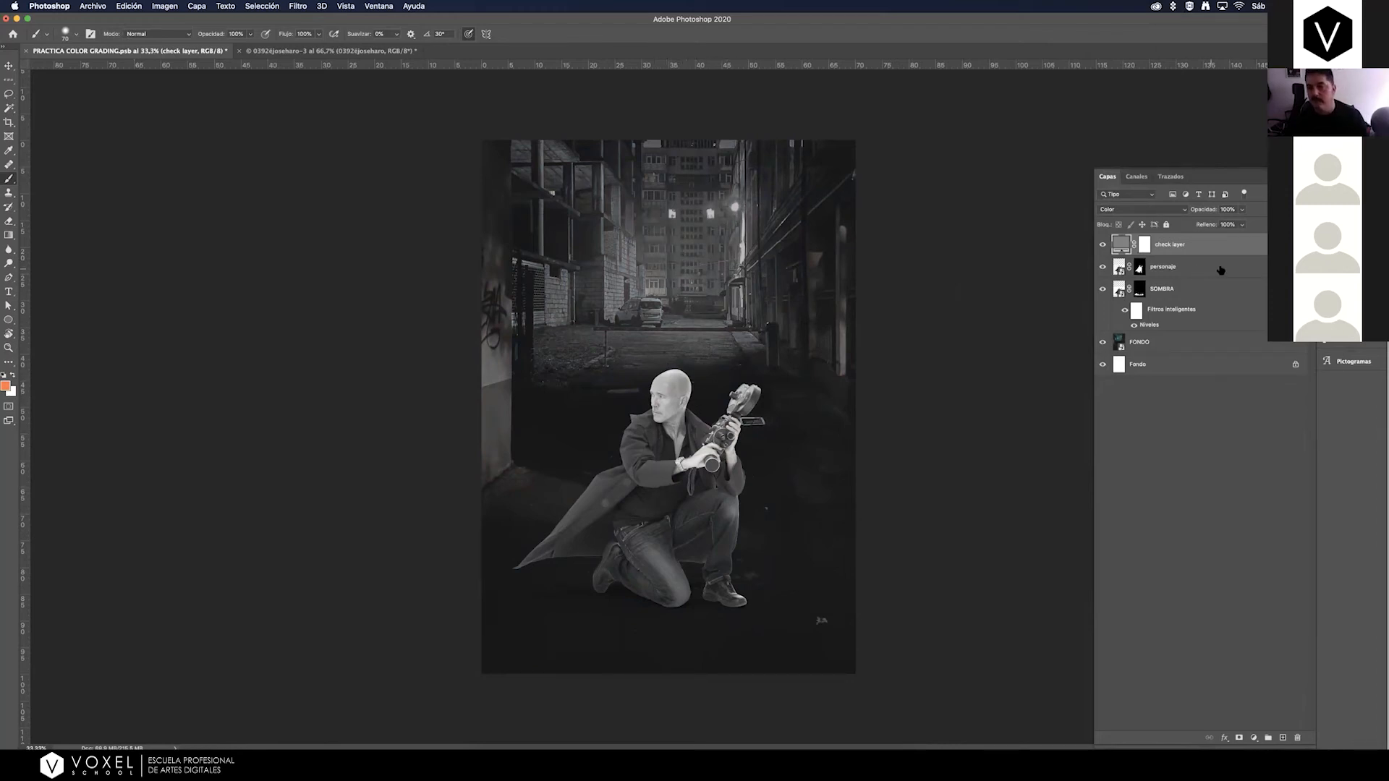
Add a Curves adjustment layer directly above personaje, try lifting its midtones and undo the lift.
left_click(1226, 269)
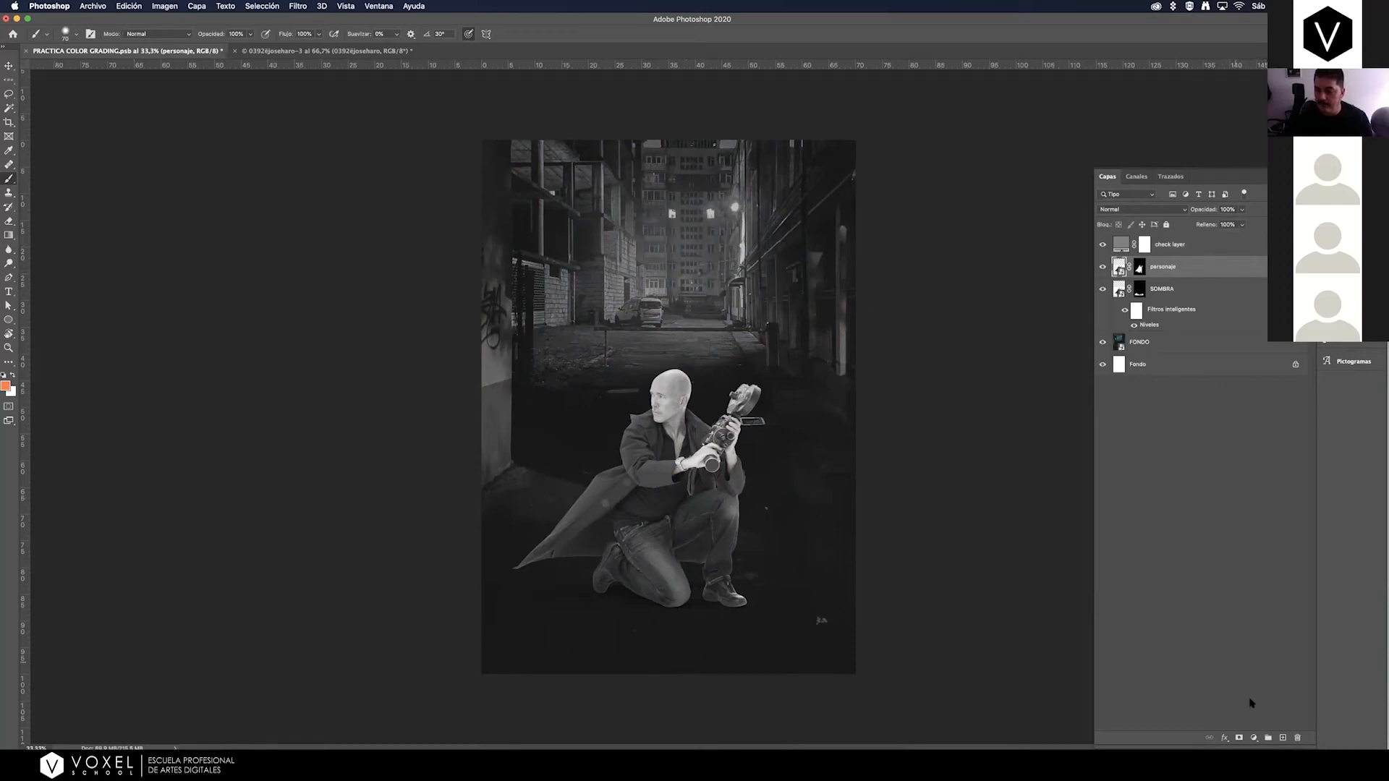
left_click(1254, 738)
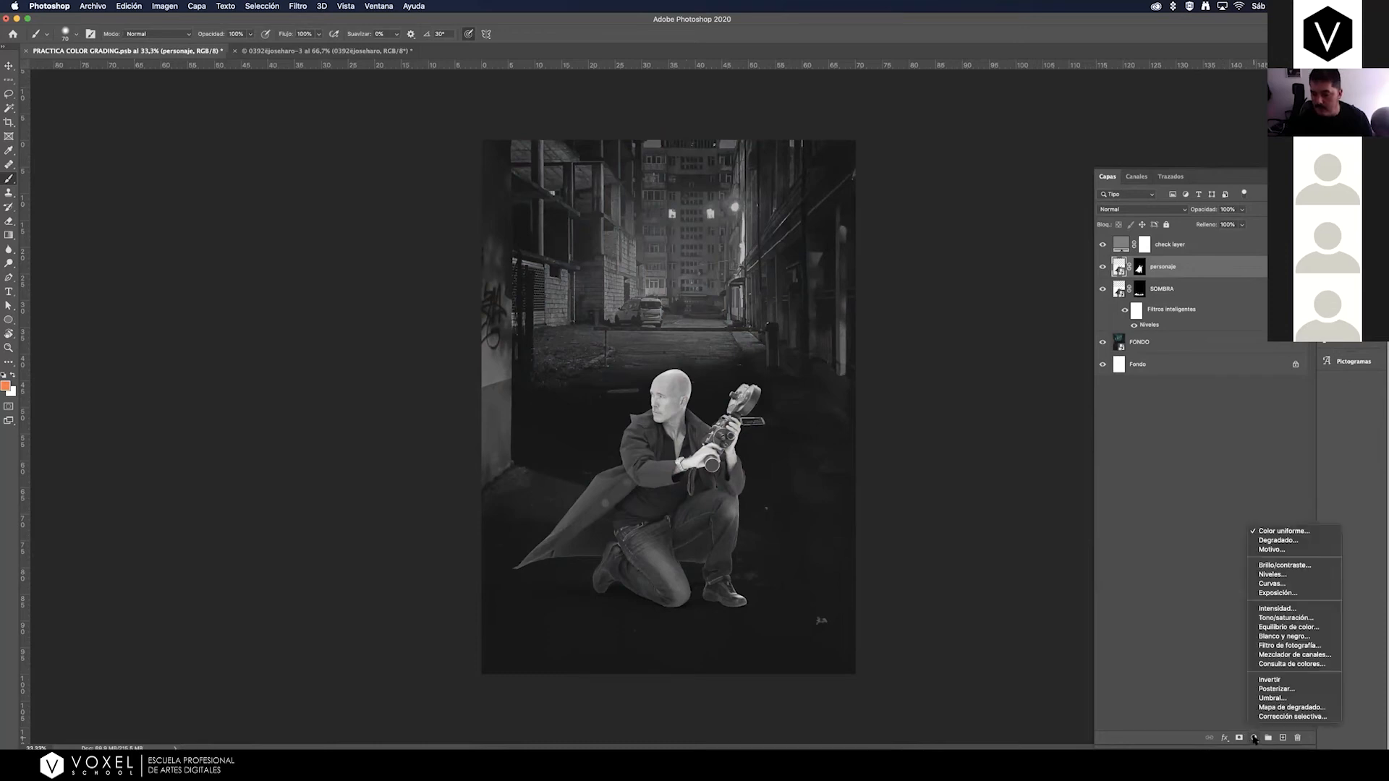
left_click(1282, 583)
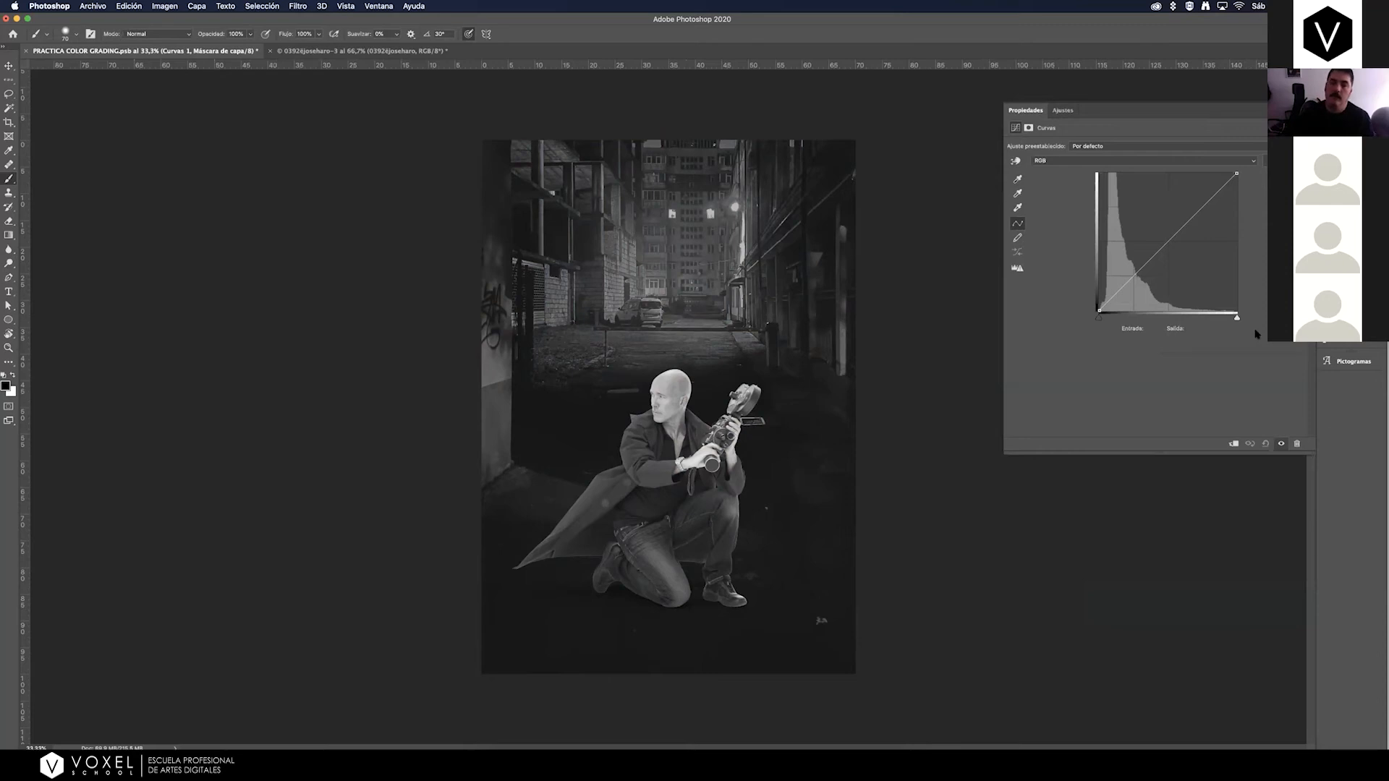
mouse_move(1165, 245)
left_mouse_down()
mouse_move(1160, 231)
mouse_move(1173, 260)
mouse_move(1157, 223)
mouse_move(1181, 286)
mouse_move(1153, 222)
left_mouse_up()
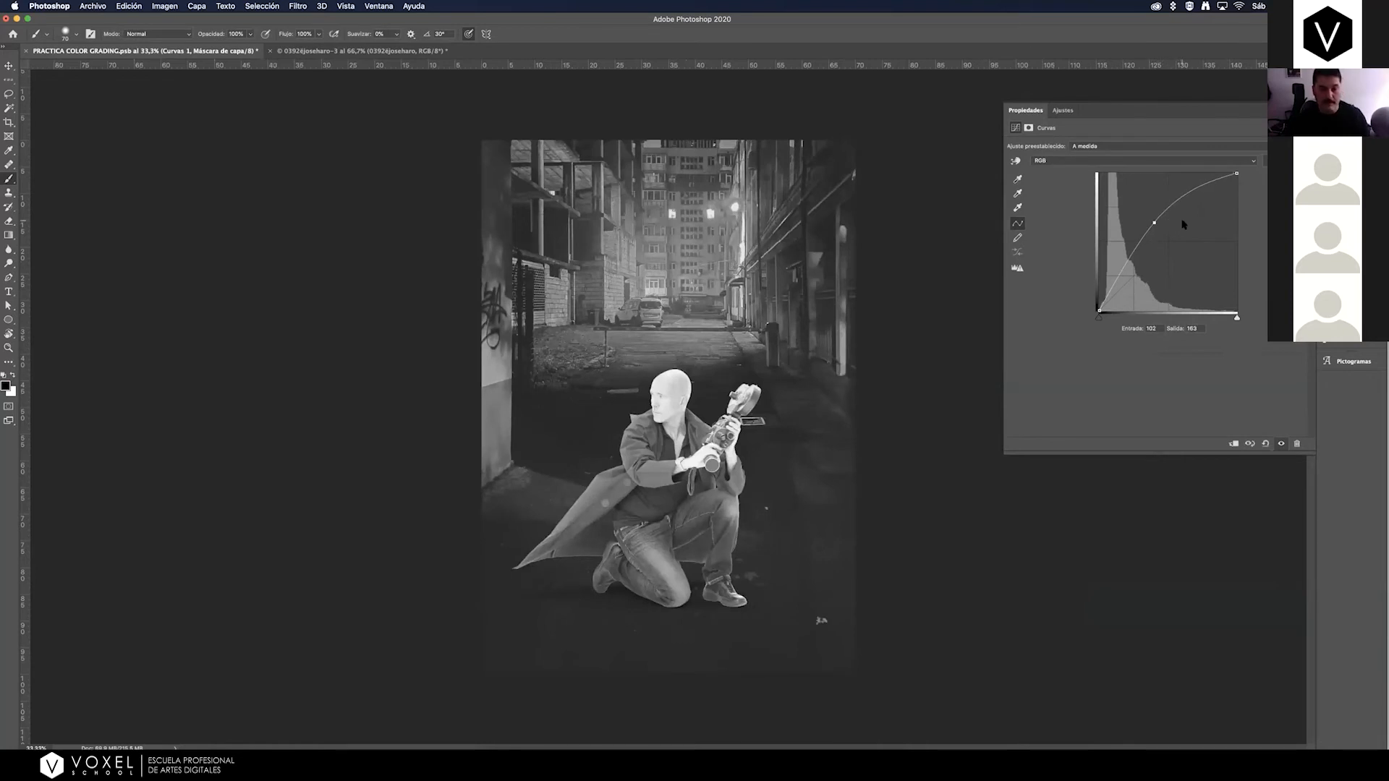
key("super+z")
left_click(1343, 177)
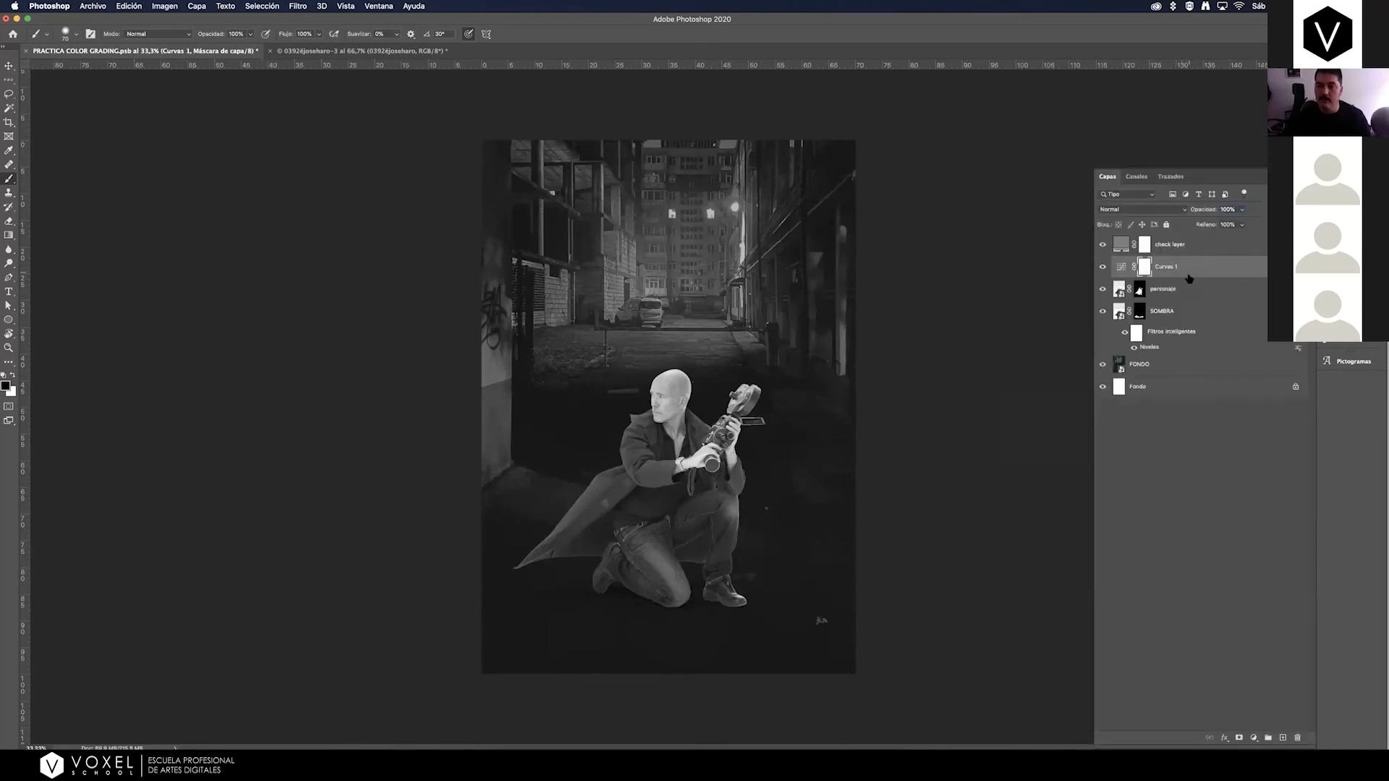
Clip the Curves 1 adjustment layer to the personaje layer.
left_click(1121, 267)
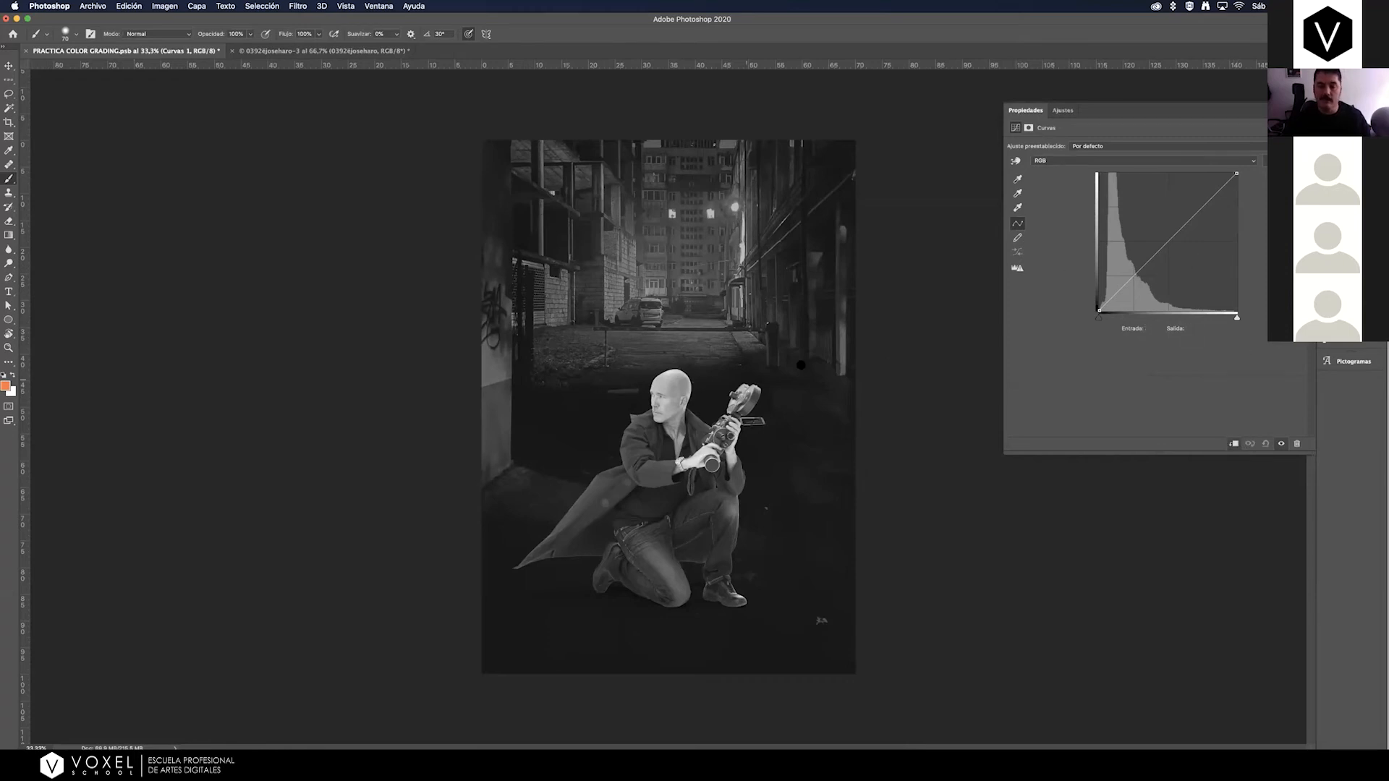
key("F7")
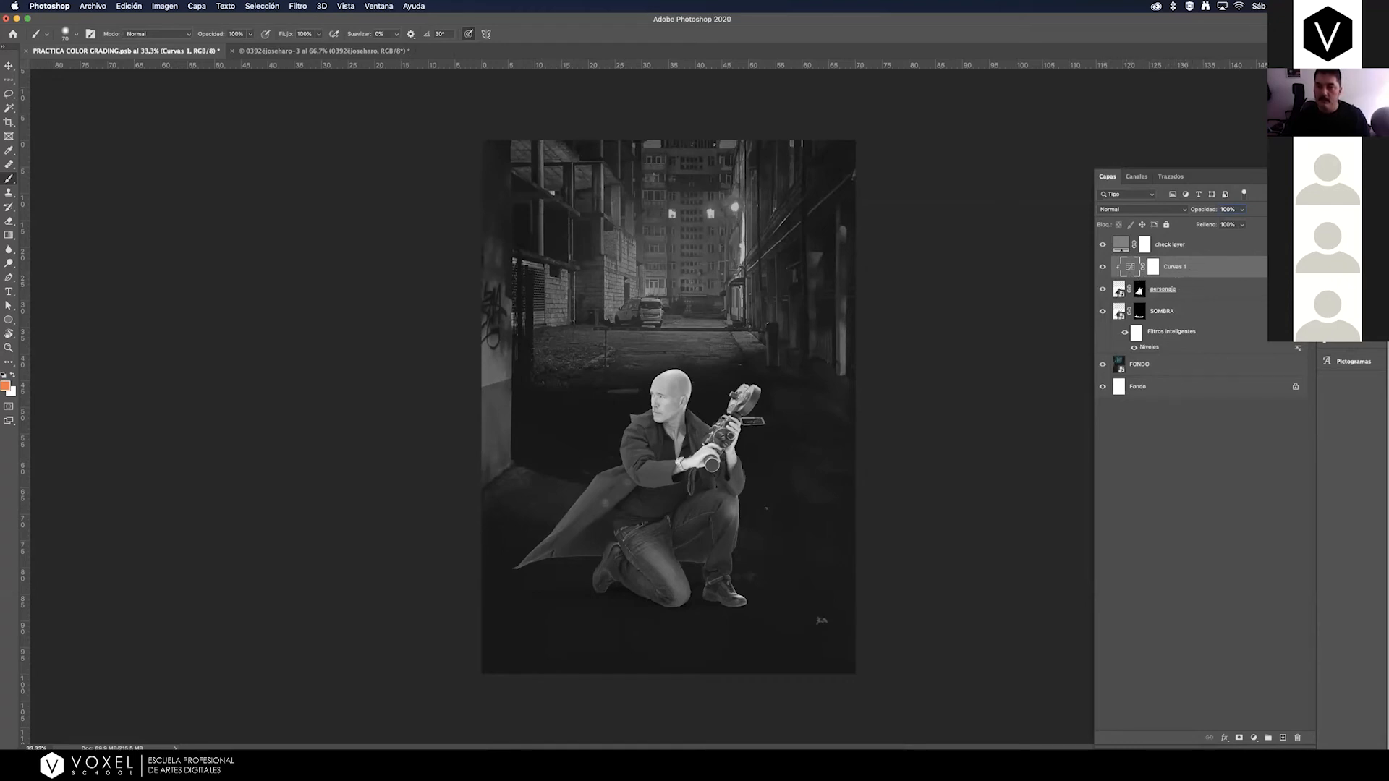
key("F7")
key("F7")
double_click(1127, 269)
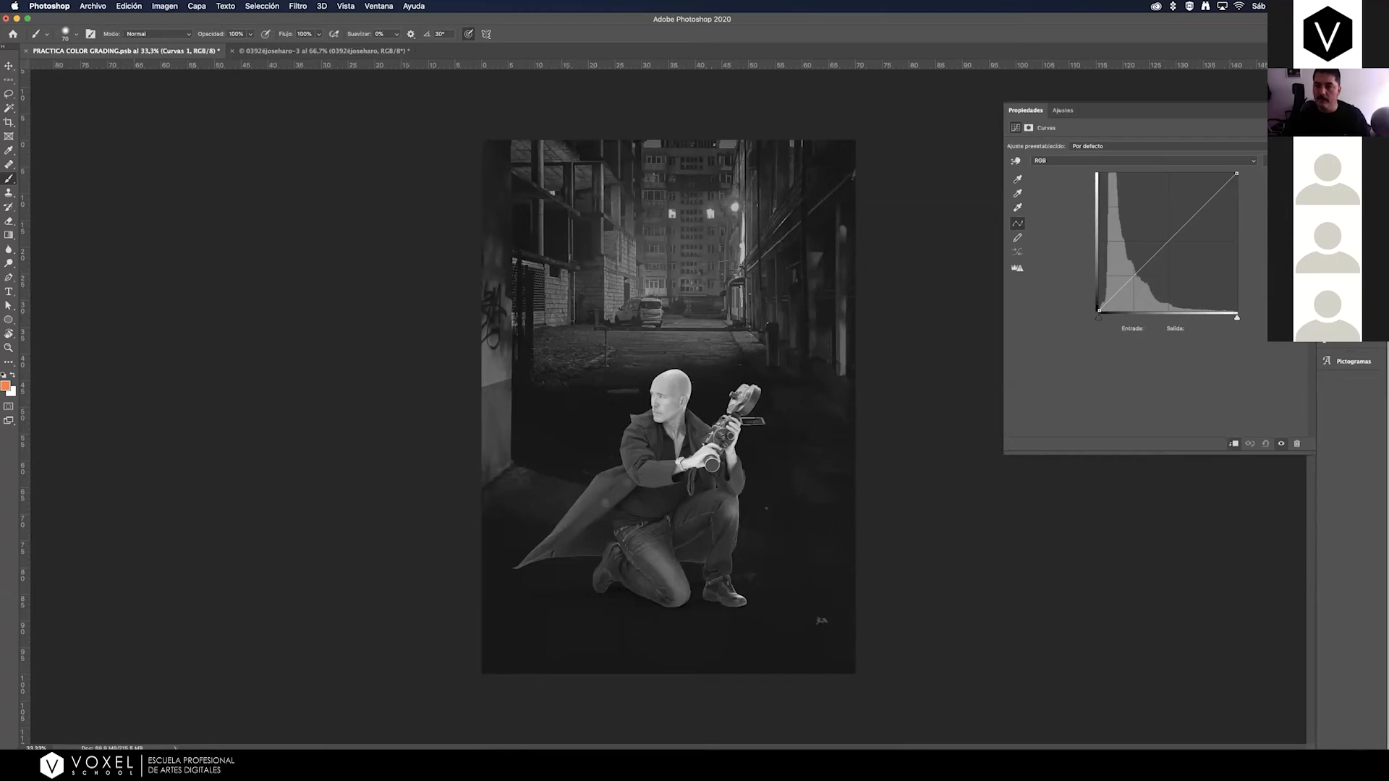
key("F7")
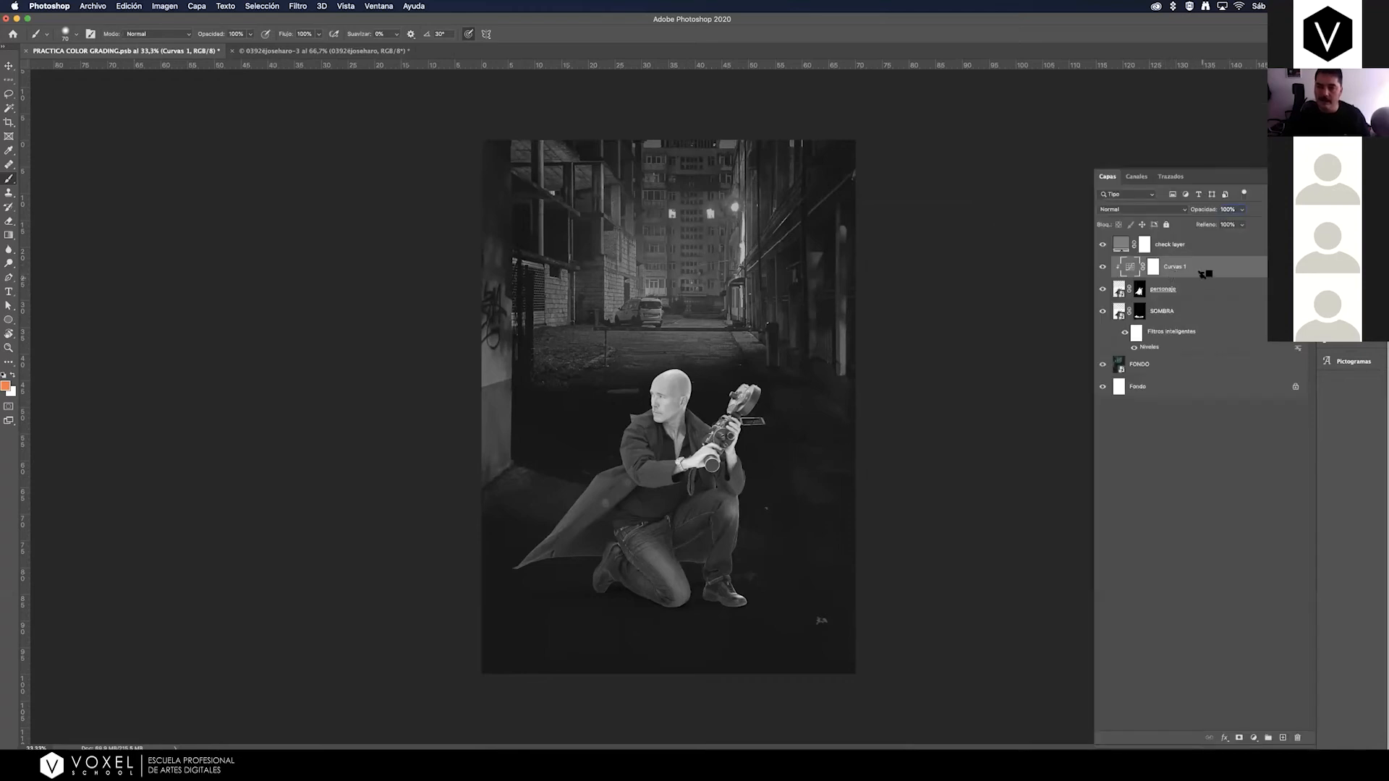
left_click(1204, 275, "alt")
left_click(1203, 273, "alt")
Toggle the FONDO layer's visibility to compare the kneeling man with and without the alley.
left_click(1103, 366)
left_click(1105, 366)
left_click(1104, 366)
left_click(1104, 366)
Try reshaping the highlight and shadow ends of the RGB curve in Curves 1.
double_click(1129, 267)
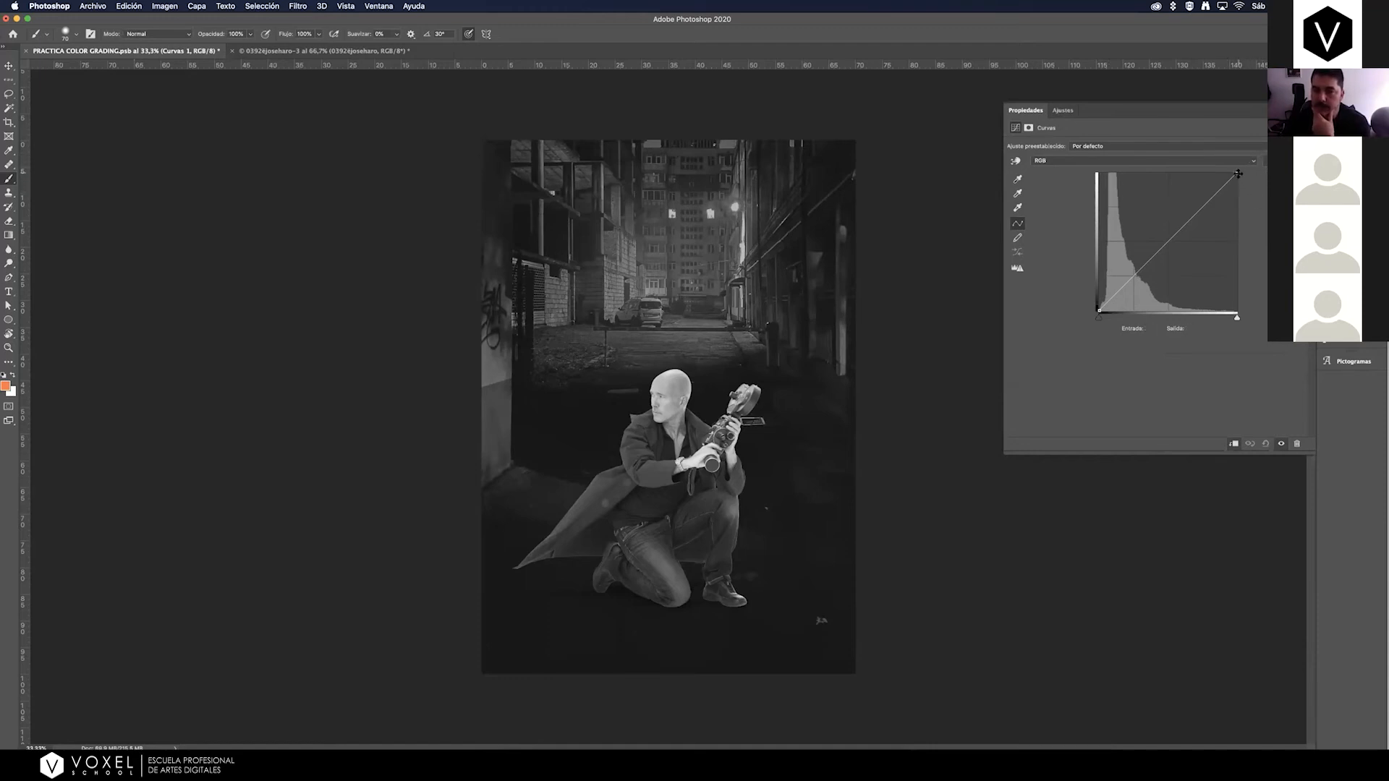
left_click_drag(1239, 172, 1209, 132)
left_click(1099, 310)
left_click(1119, 290)
left_click_drag(1119, 290, 1126, 162)
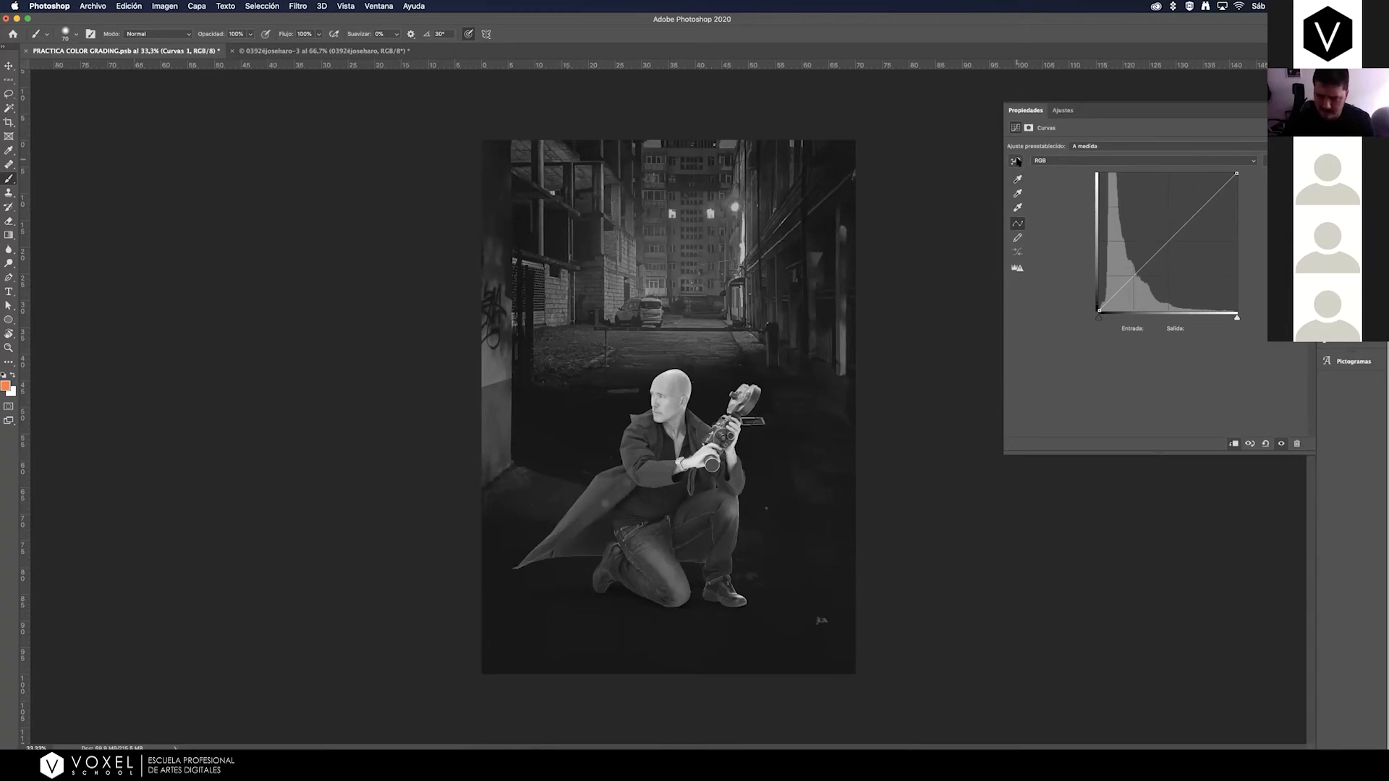
Darken the man's bright skin tones in Curves 1 with on-image adjustment points sampled from his head and his hand.
left_click(1016, 162)
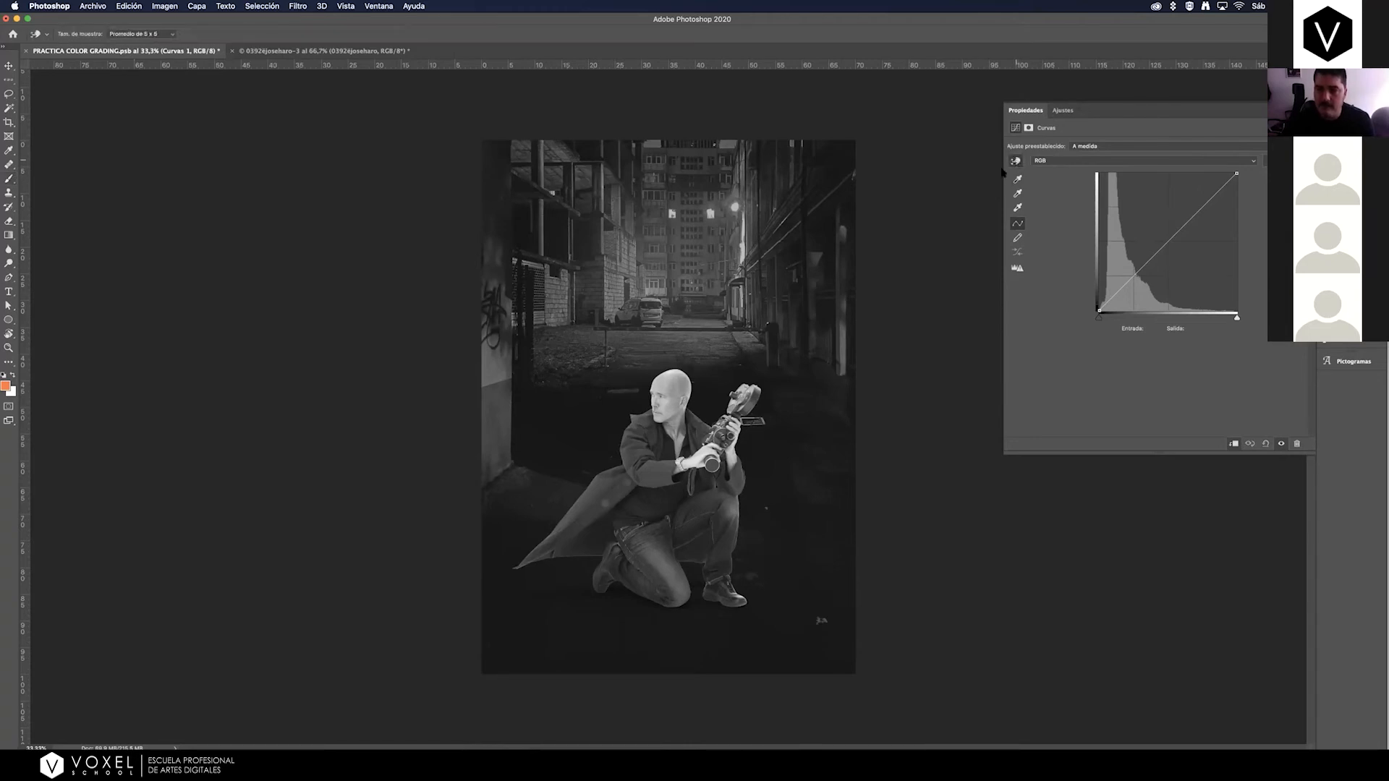
key("z")
left_click(673, 382)
left_click(673, 382)
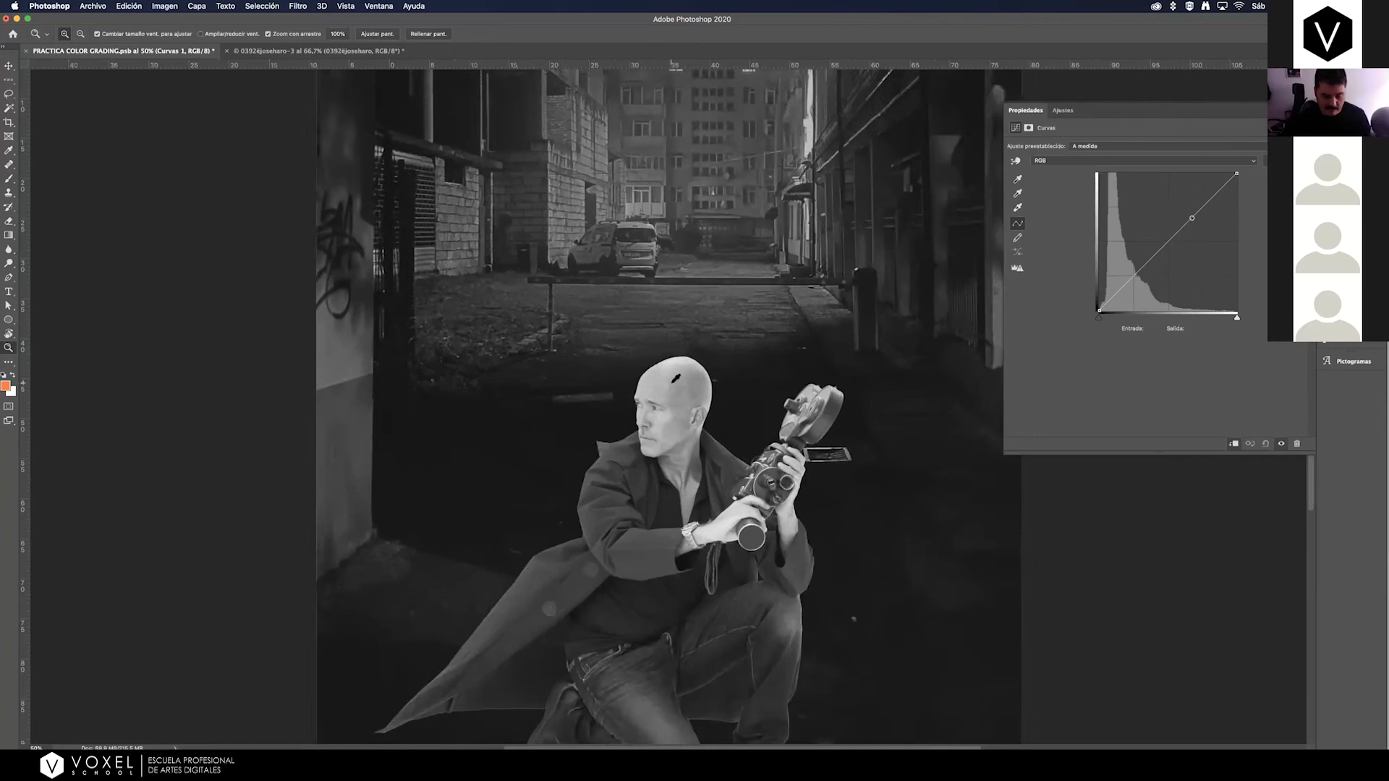
key("super+minus")
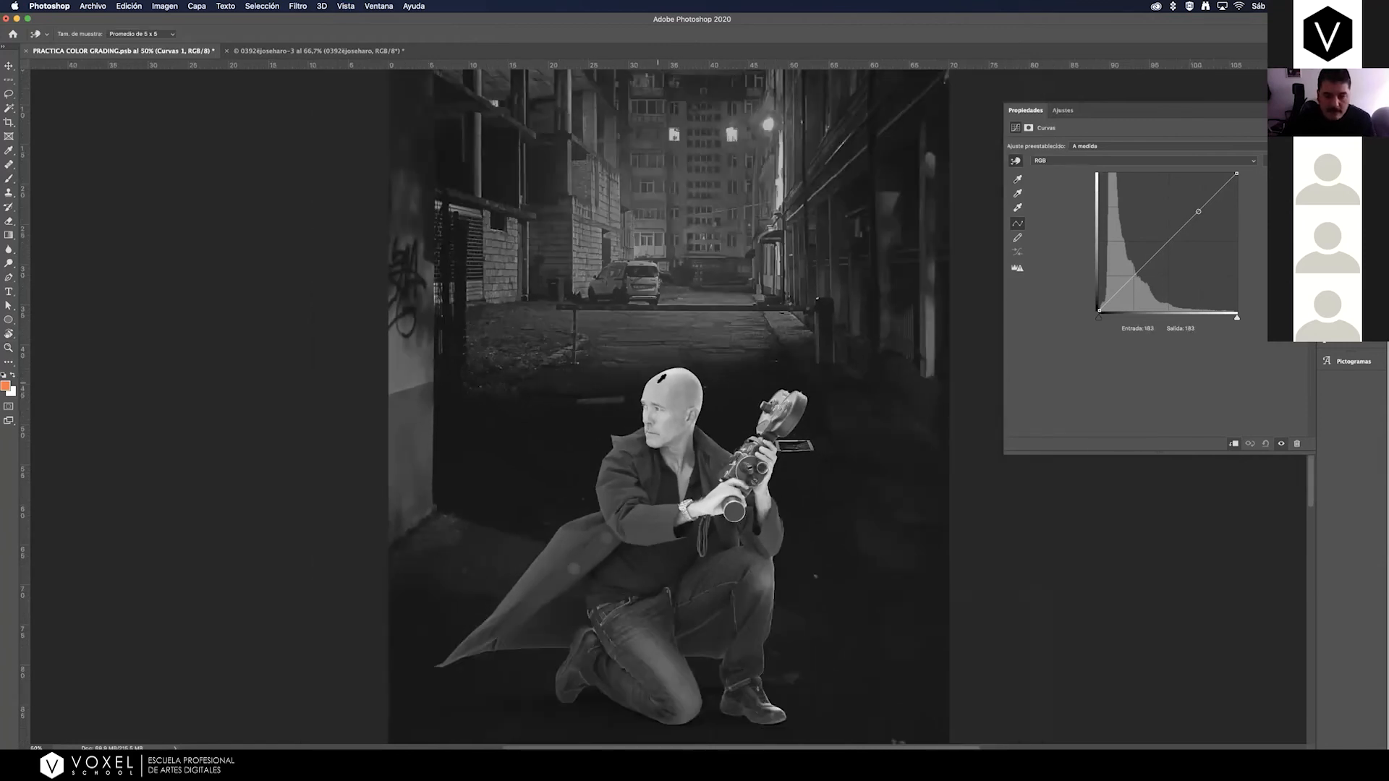
left_click_drag(660, 381, 663, 390)
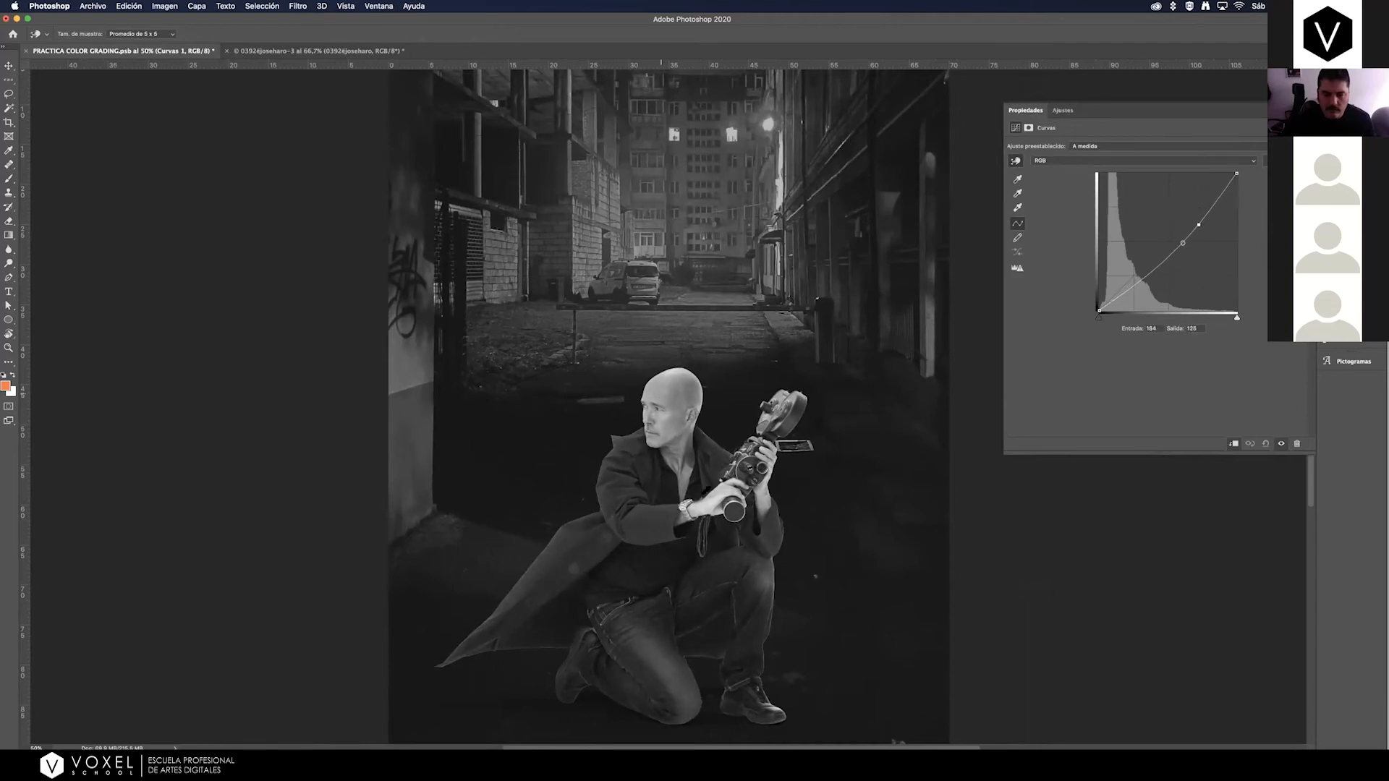
left_click_drag(713, 504, 712, 508)
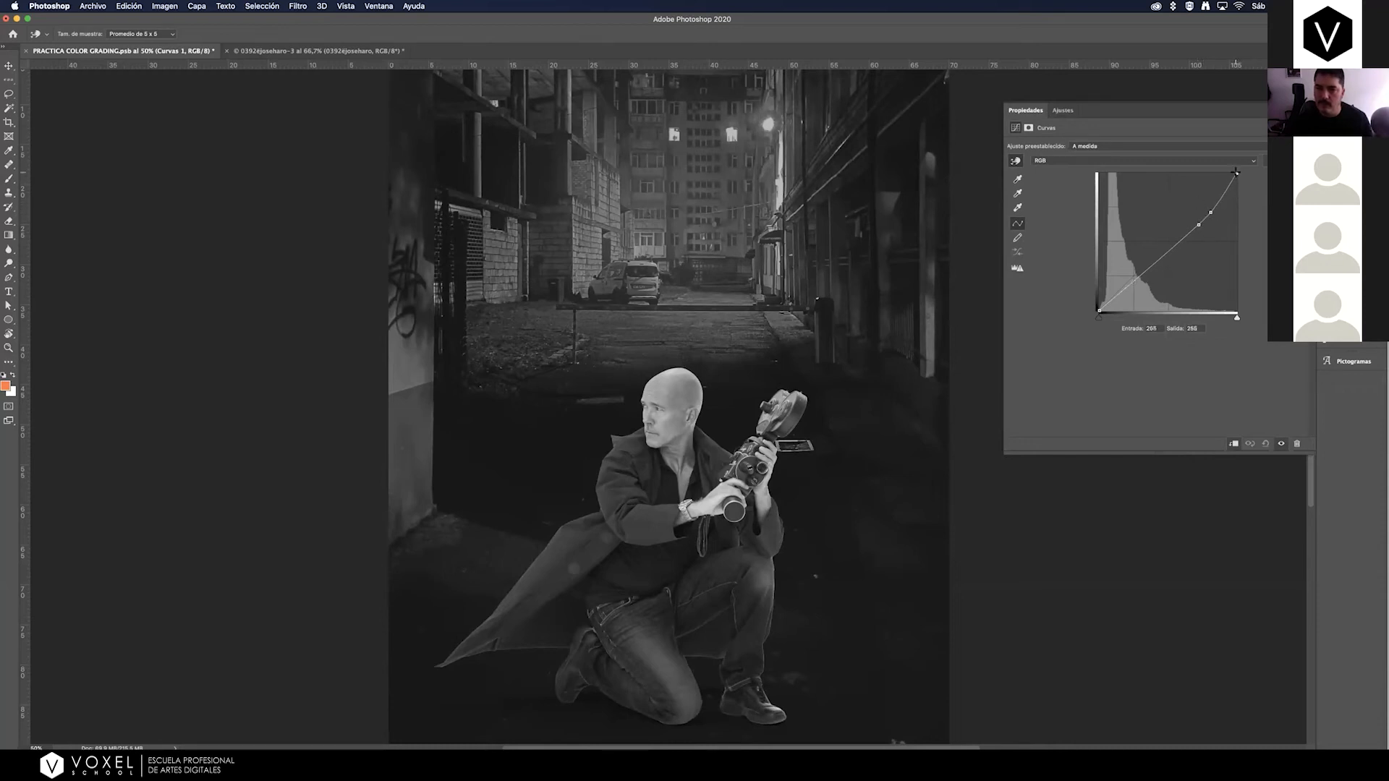
In Curves 1, lower the RGB curve's white output to 228, move the black input to 7 and straighten the shadows.
left_click_drag(1237, 178, 1237, 190)
left_click_drag(1237, 188, 1237, 188)
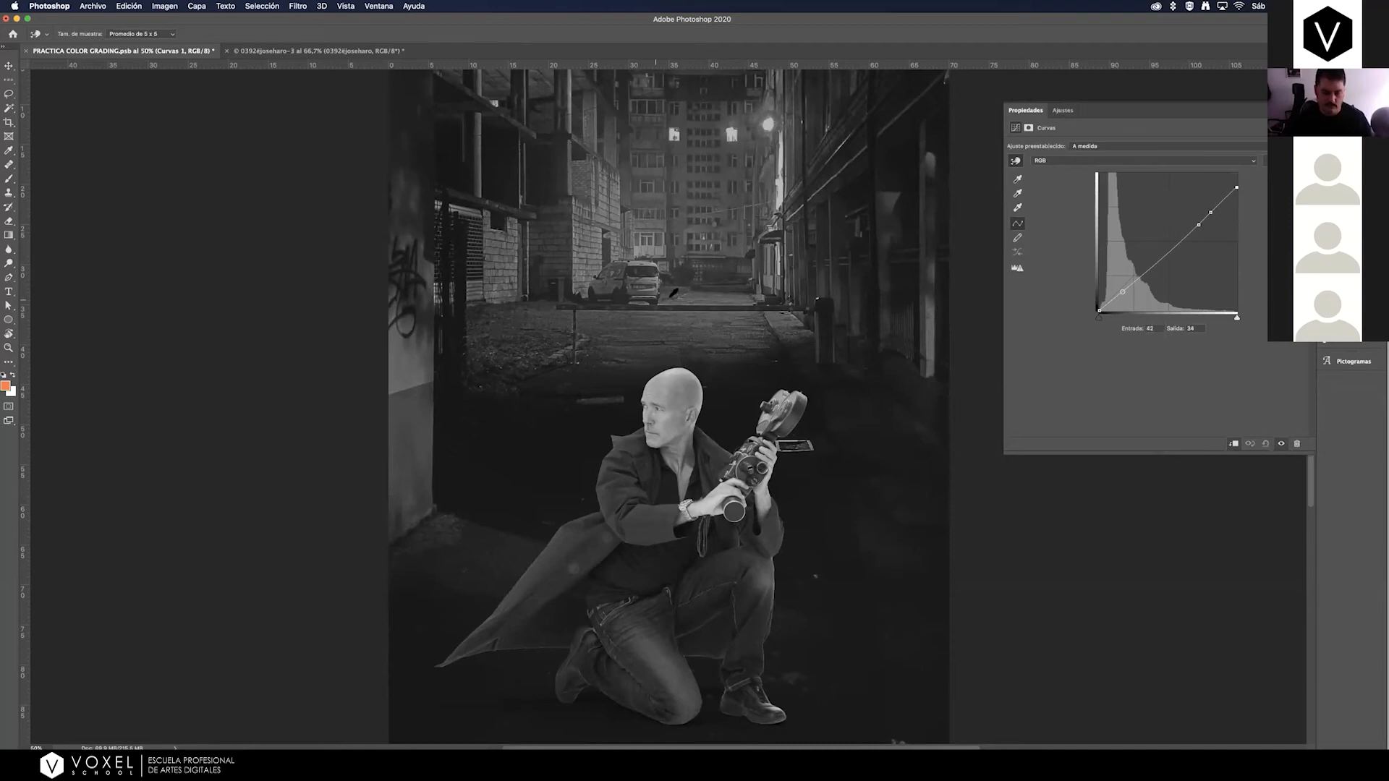
scroll(673, 290, "down", 1)
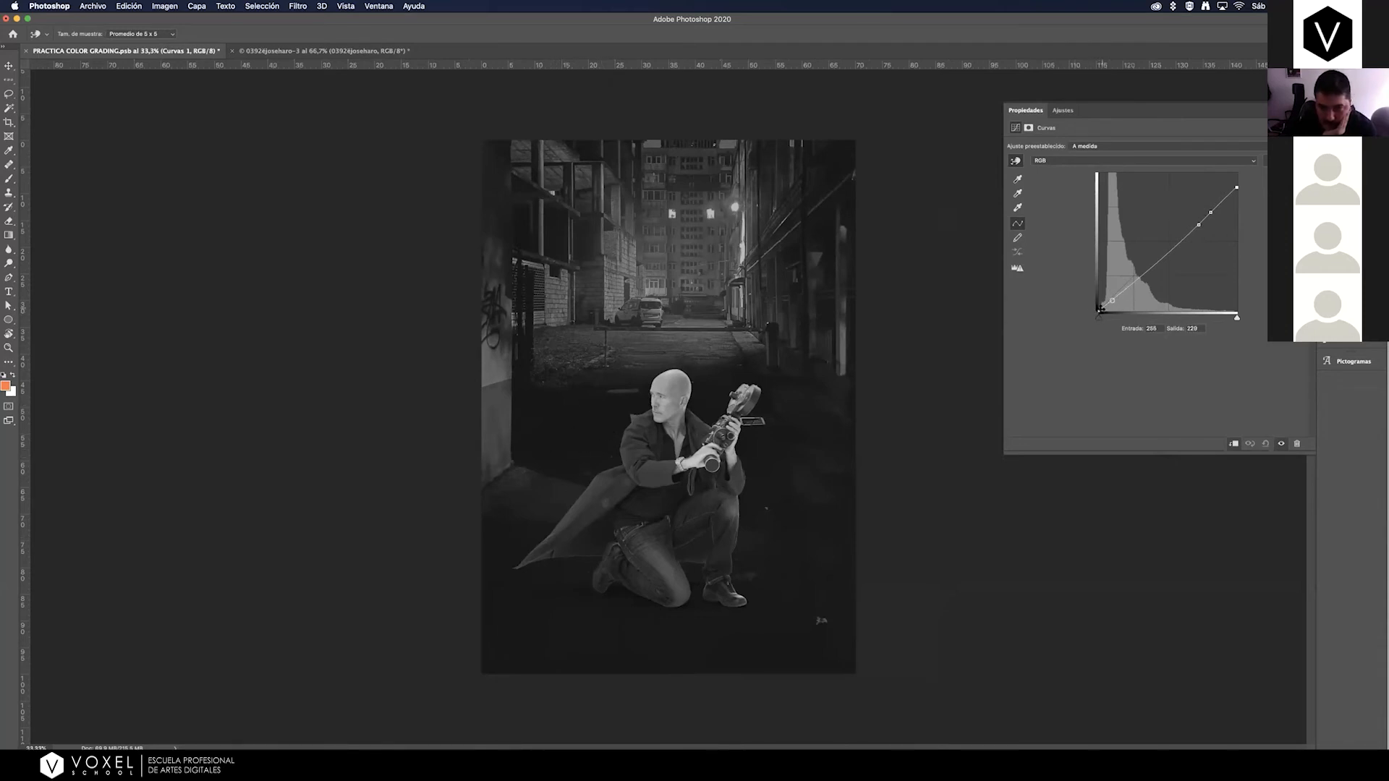
left_click_drag(1101, 309, 1105, 310)
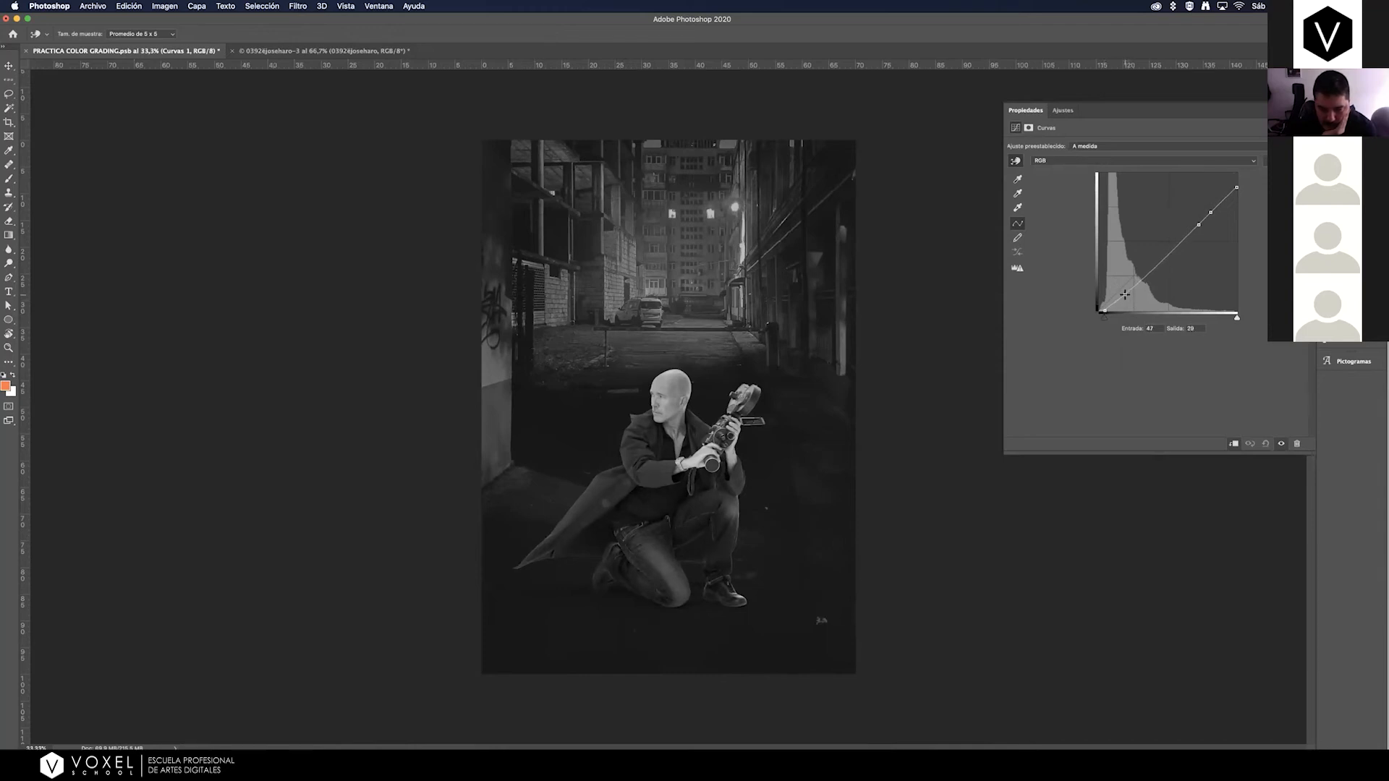
left_click(1126, 293)
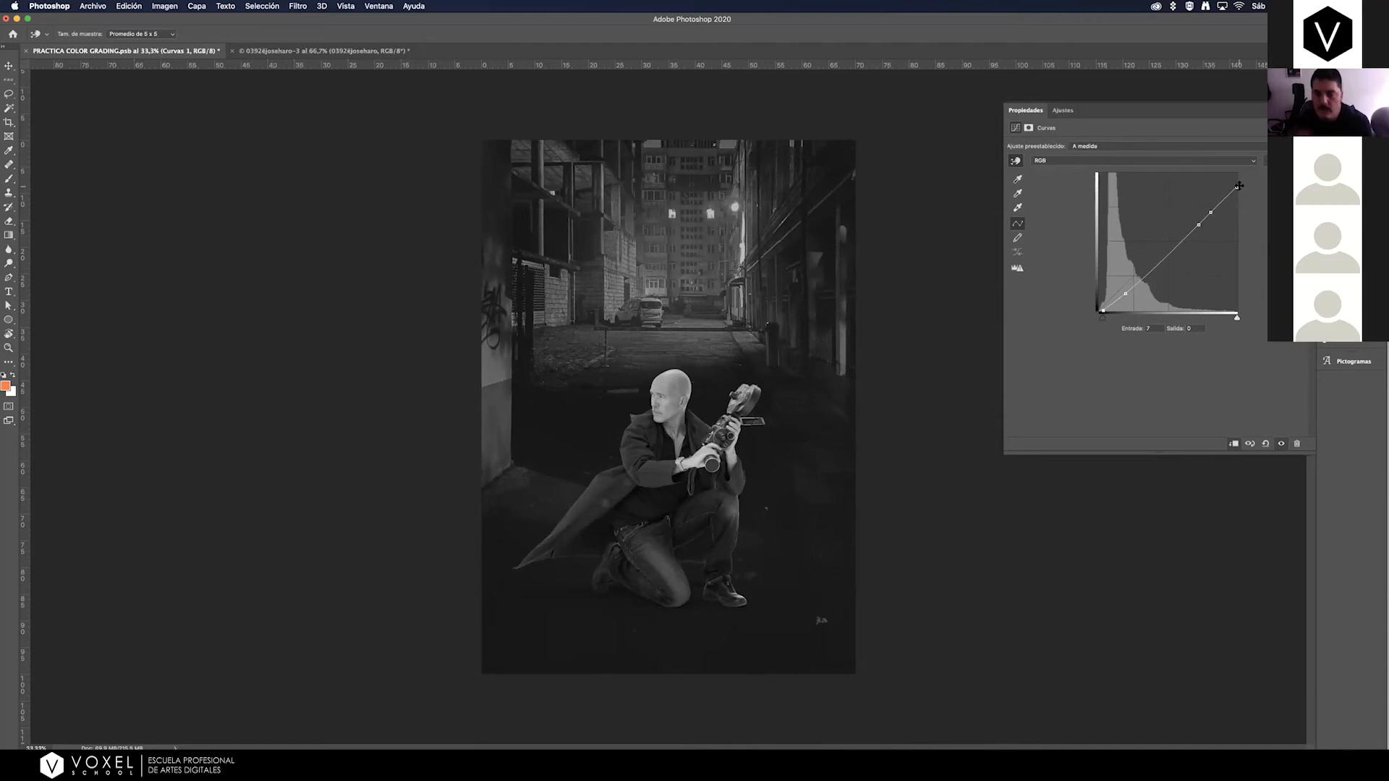
Lower the Curves 1 white output to 191, straighten the bright points and compare the man with and without the adjustment.
mouse_move(1239, 189)
left_mouse_down()
mouse_move(1200, 229)
mouse_move(1239, 209)
left_mouse_up()
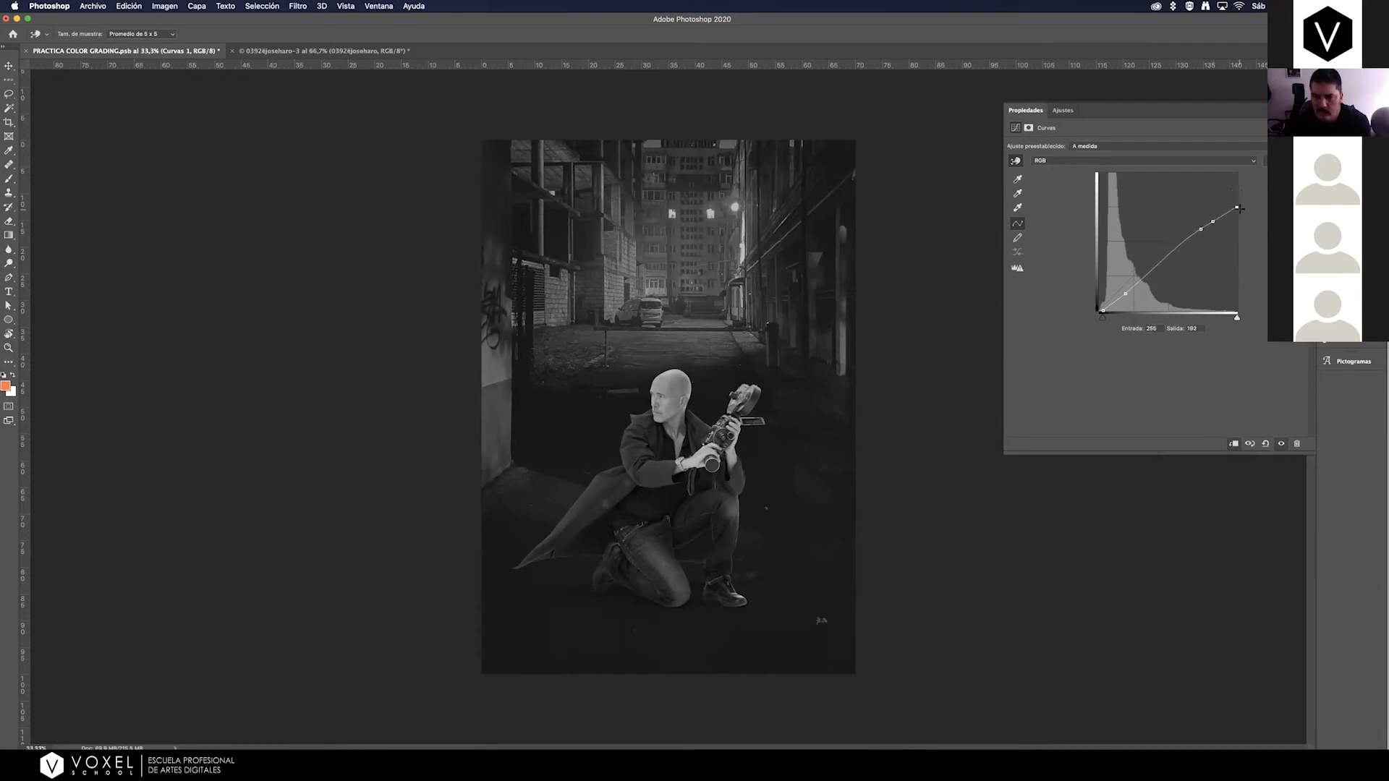
left_click(1201, 229)
left_click_drag(1202, 230, 1215, 225)
left_click(1237, 207)
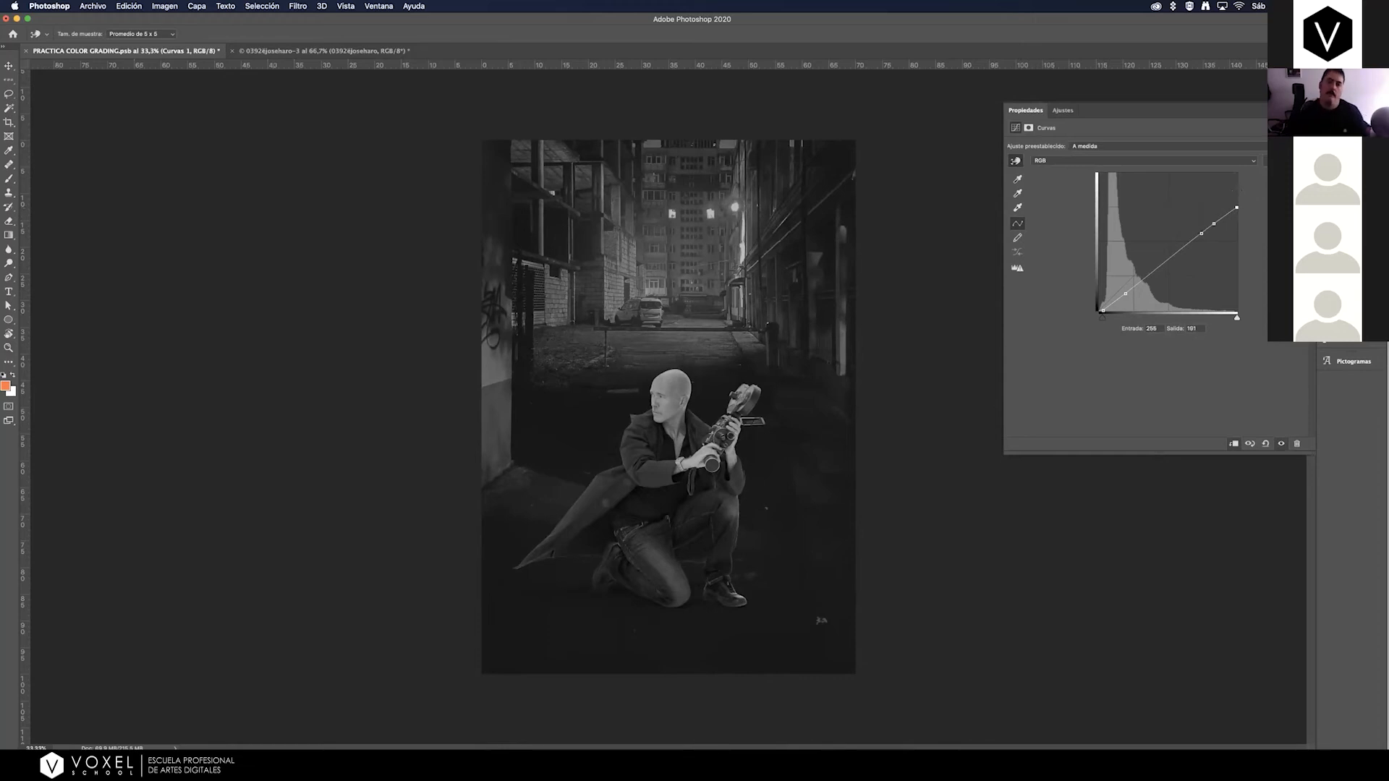
left_click(1280, 445)
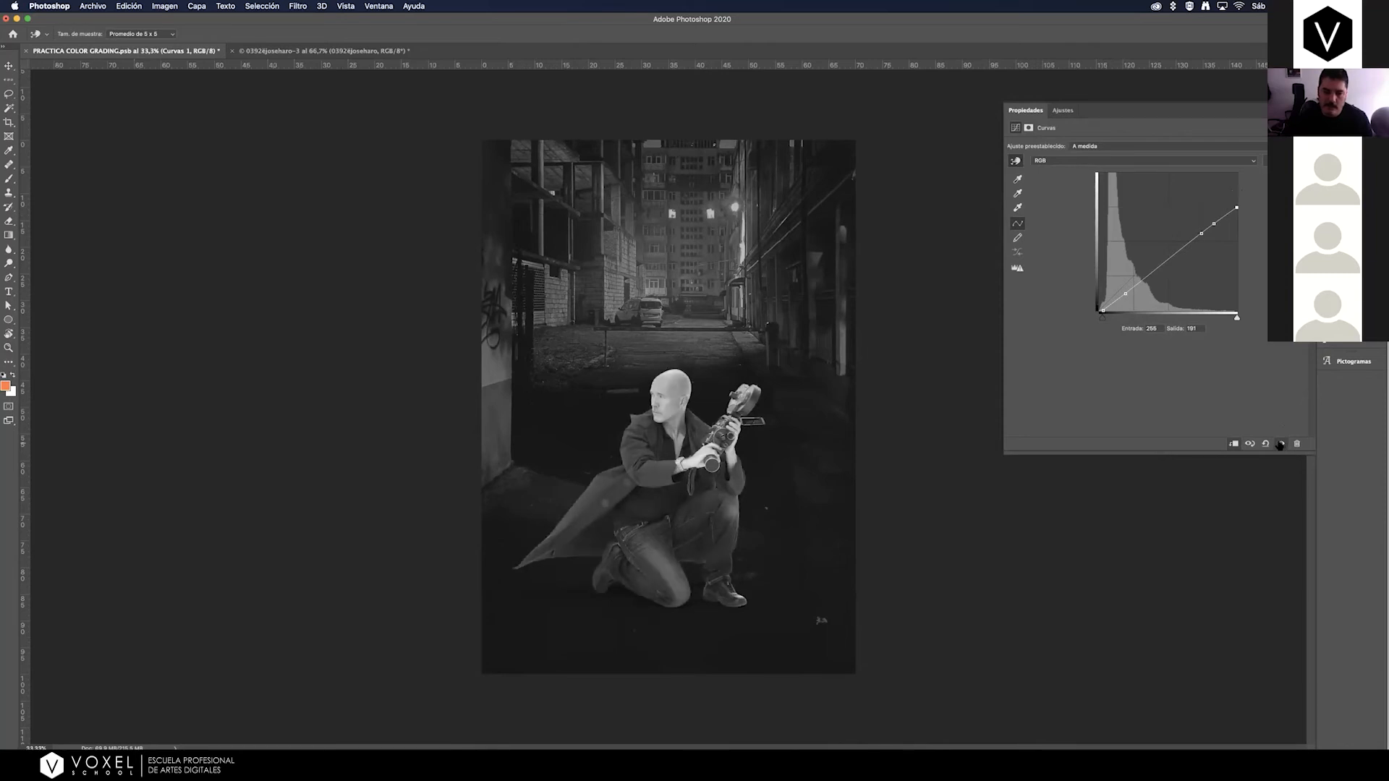
left_click(1280, 445)
left_click(1281, 444)
left_click(1281, 445)
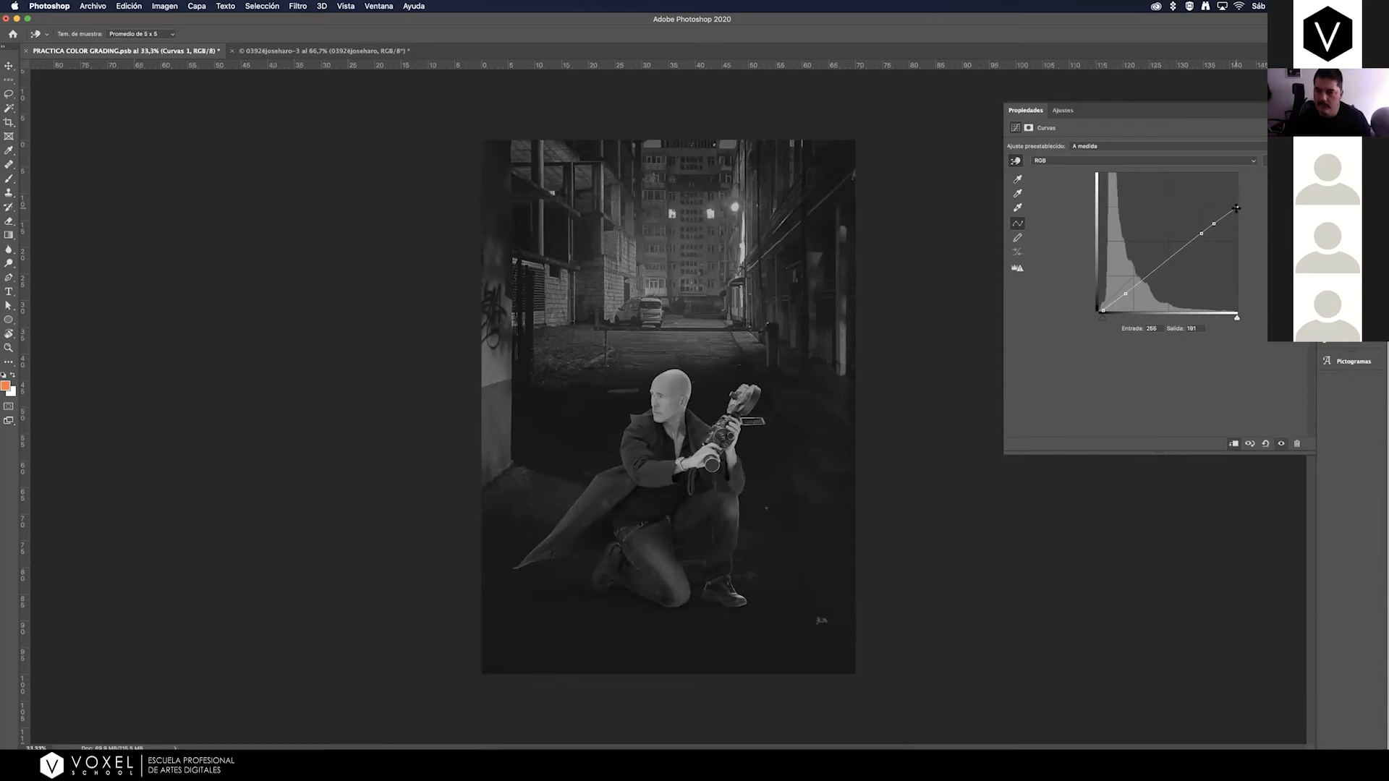
Raise the white end of the Curves 1 curve slightly and realign its two bright points, one at input 213, output 168.
left_click_drag(1236, 208, 1237, 202)
left_click(1213, 222)
left_click(1201, 233)
left_click(1213, 222)
left_click(1213, 219)
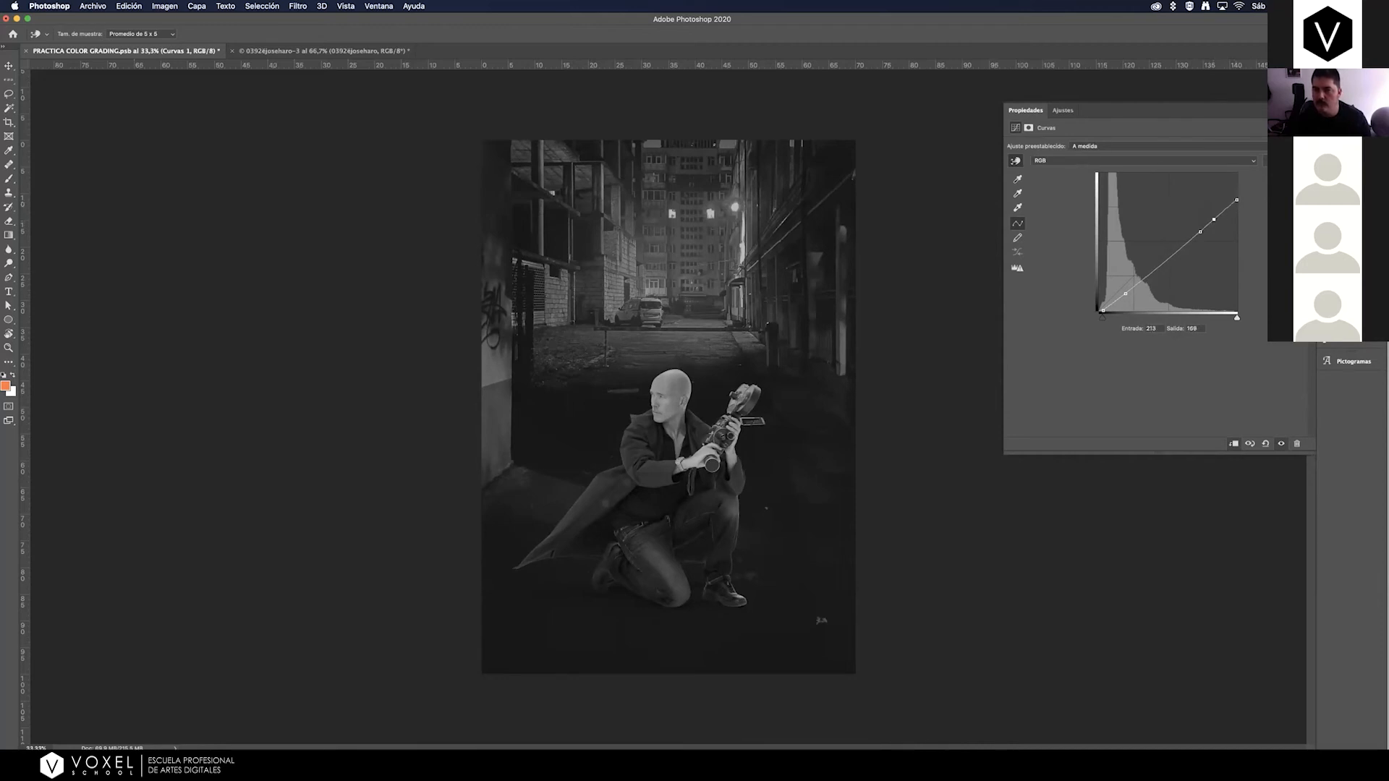
Toggle the visibility of the check layer and Curves 1 to compare the composite, leaving the check layer hidden.
left_click(1343, 179)
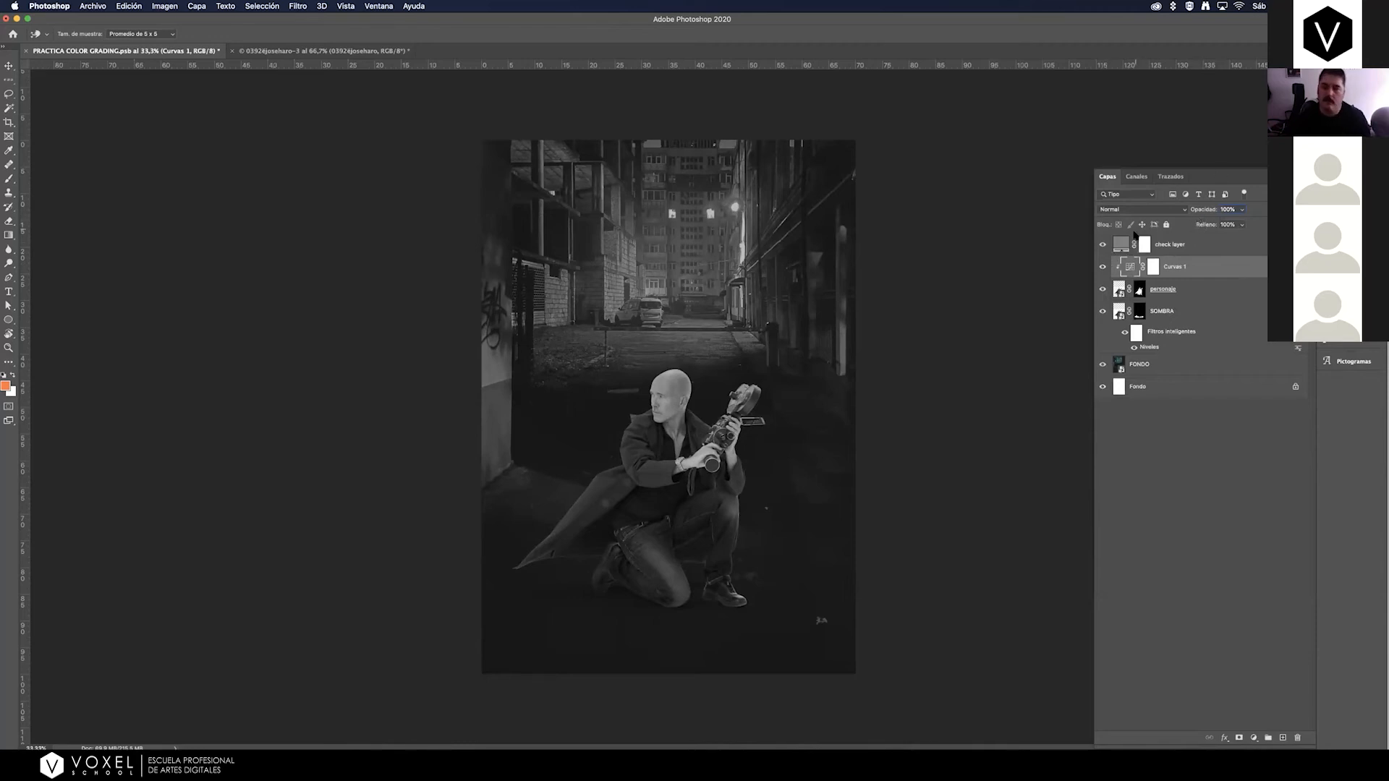
left_click(1102, 247)
left_click(1102, 247)
left_click(1103, 247)
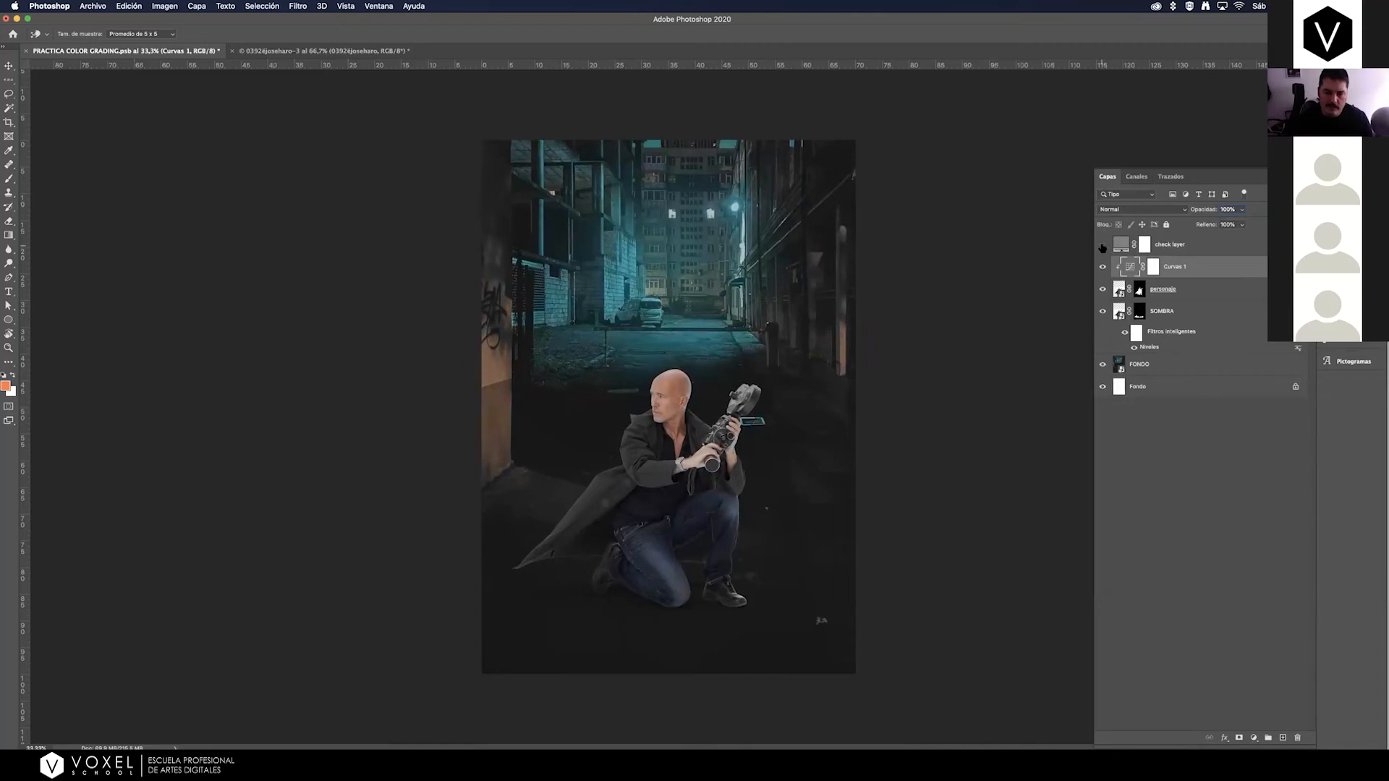
left_click(1102, 248)
left_click(1102, 247)
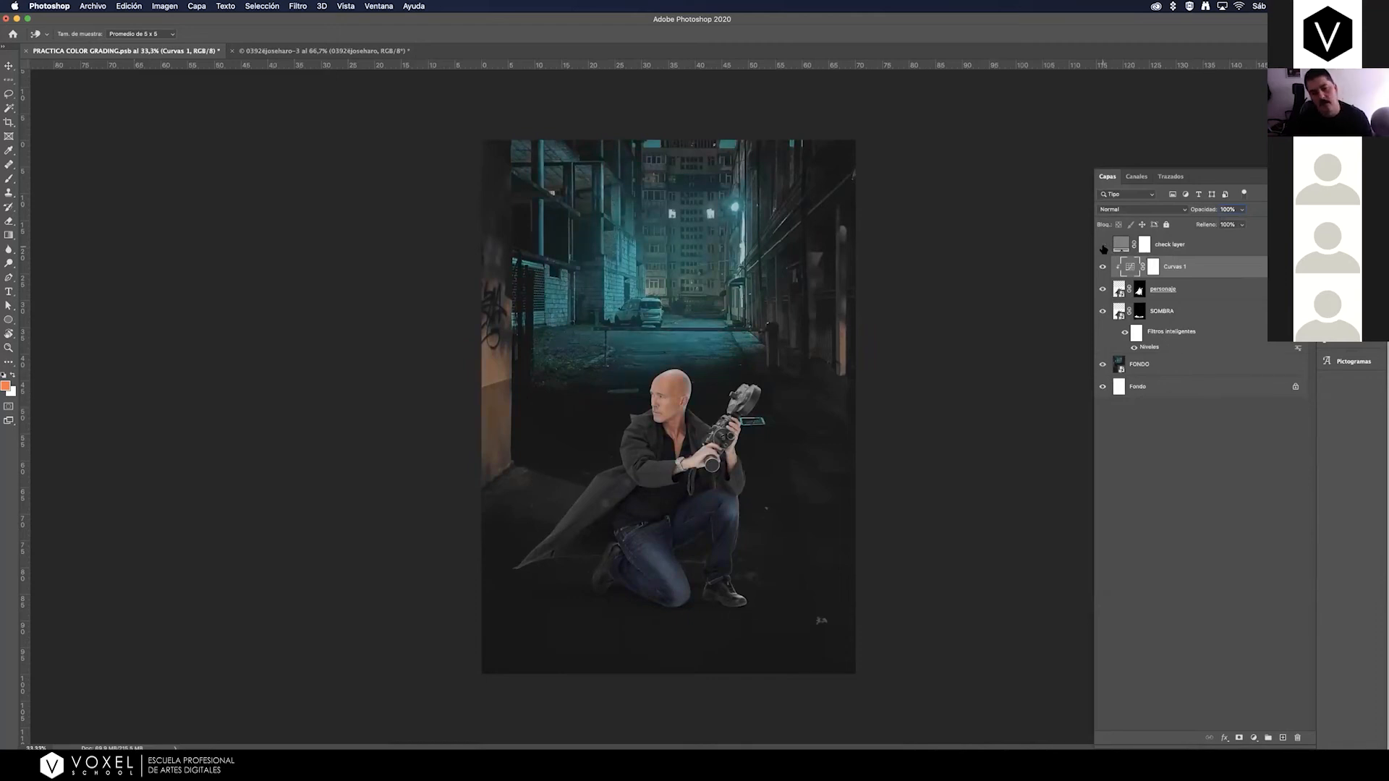
left_click(1102, 268)
left_click(1102, 269)
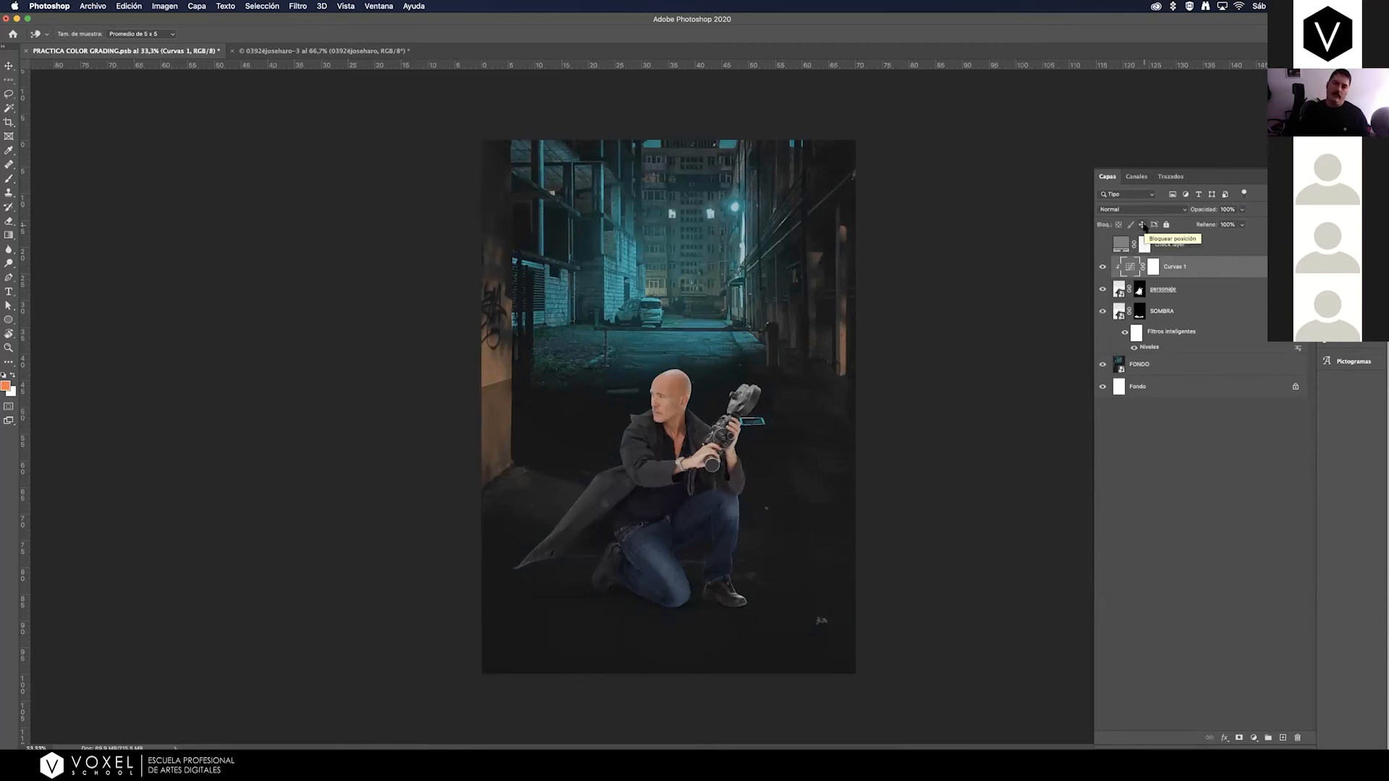
left_click(1102, 245)
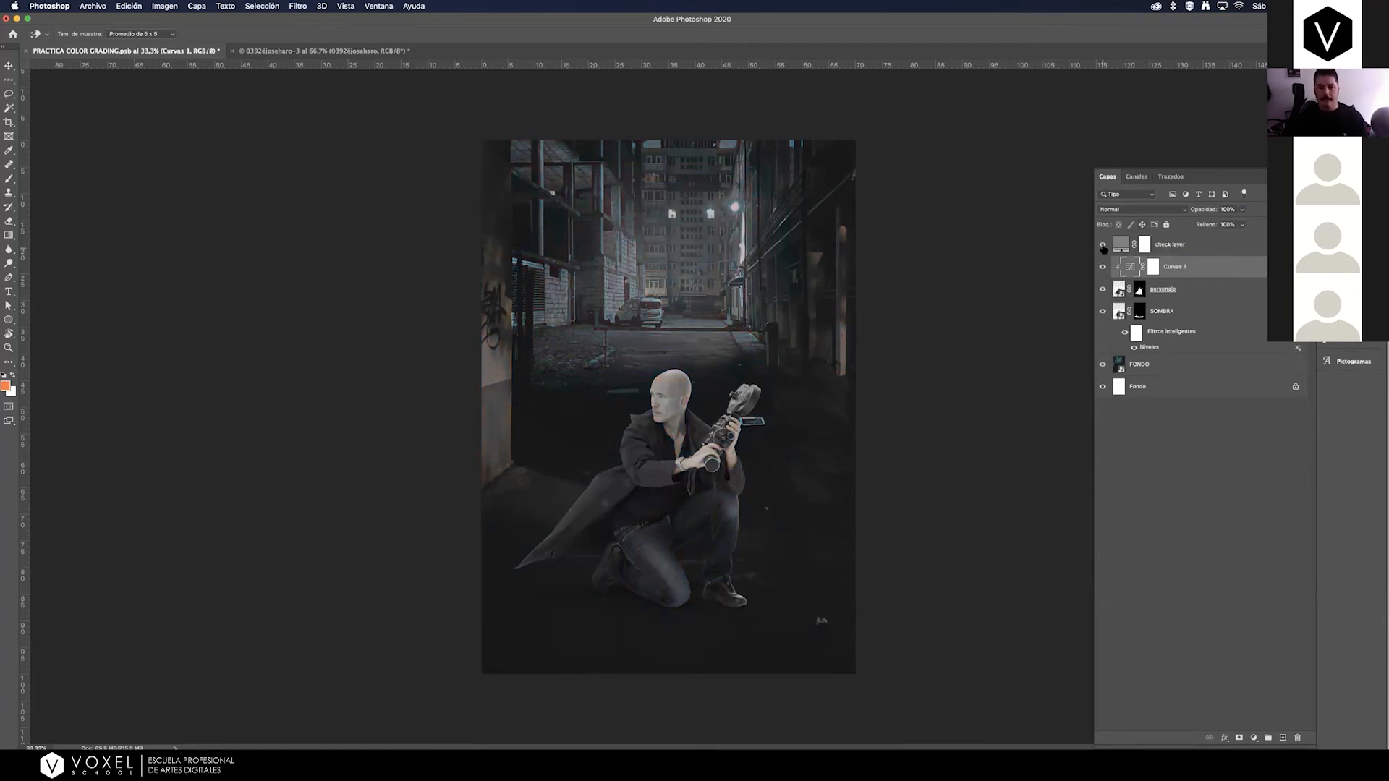
left_click(1102, 246)
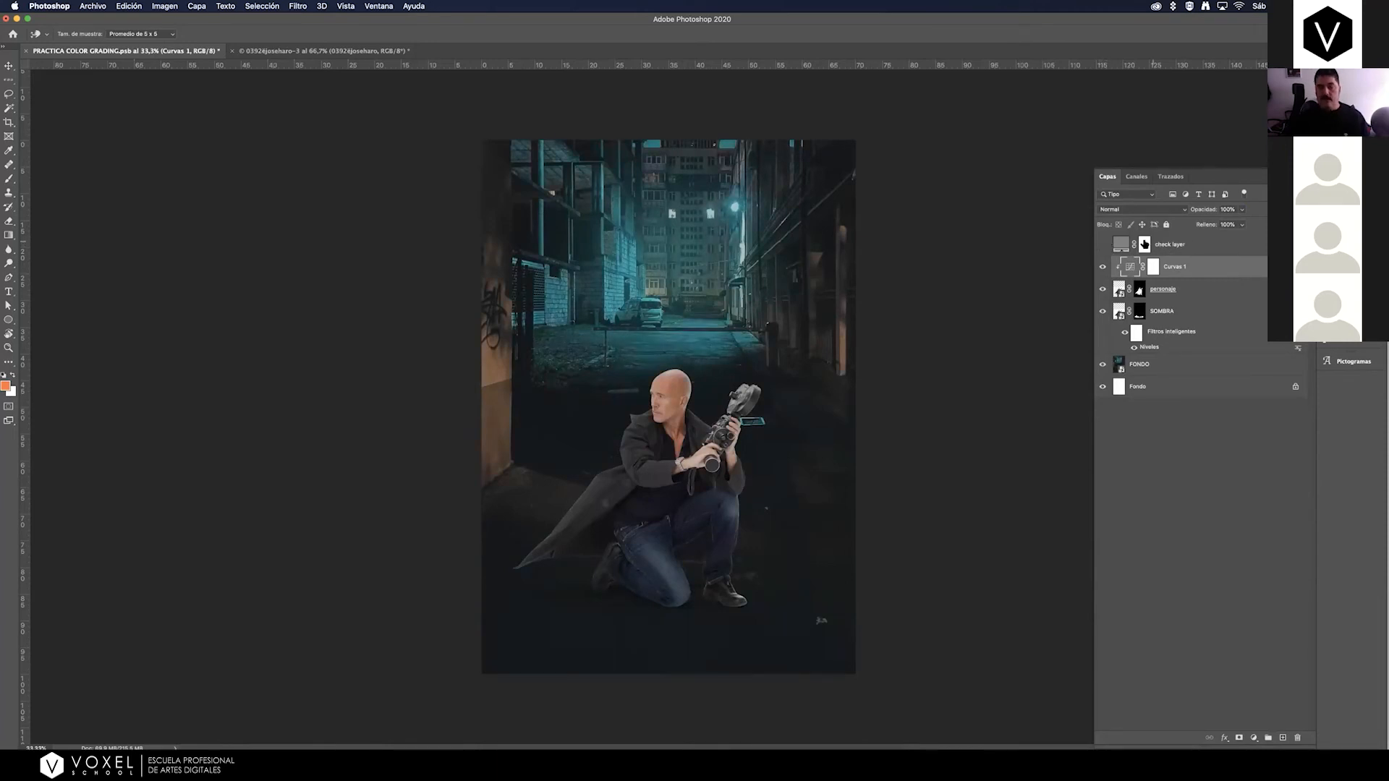
left_click(1102, 246)
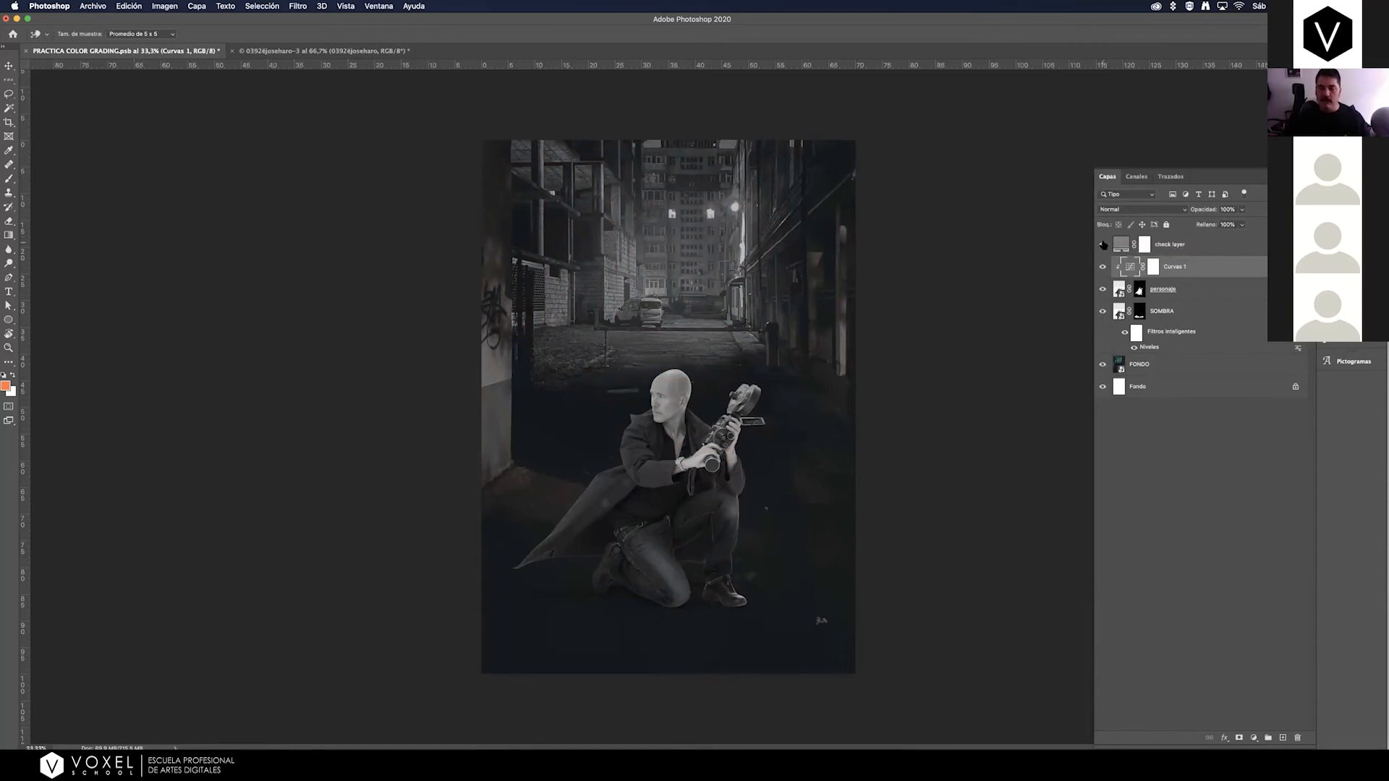
left_click(1103, 245)
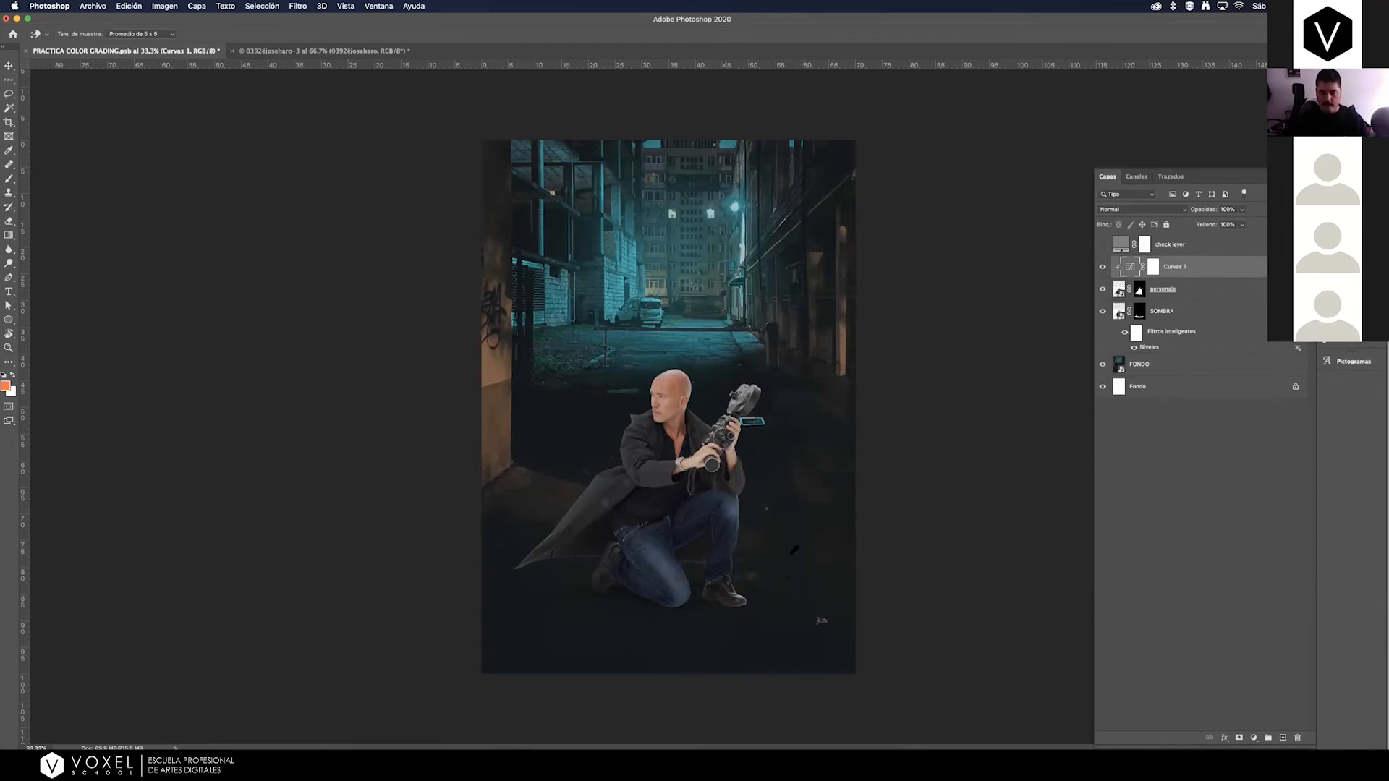
Add a second Curves adjustment above Curves 1, clipped to the man, and pull its RGB white end far down to darken him.
key("z")
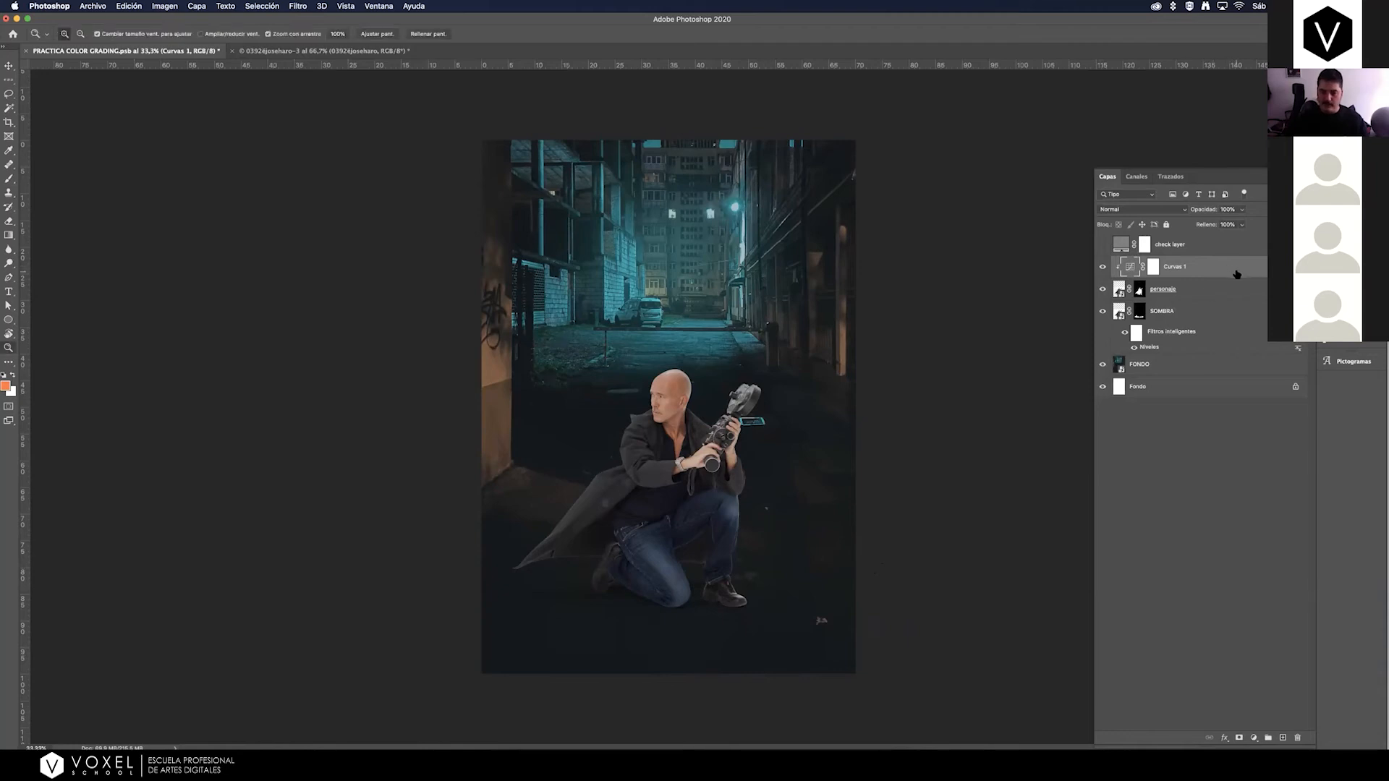
left_click(1253, 737)
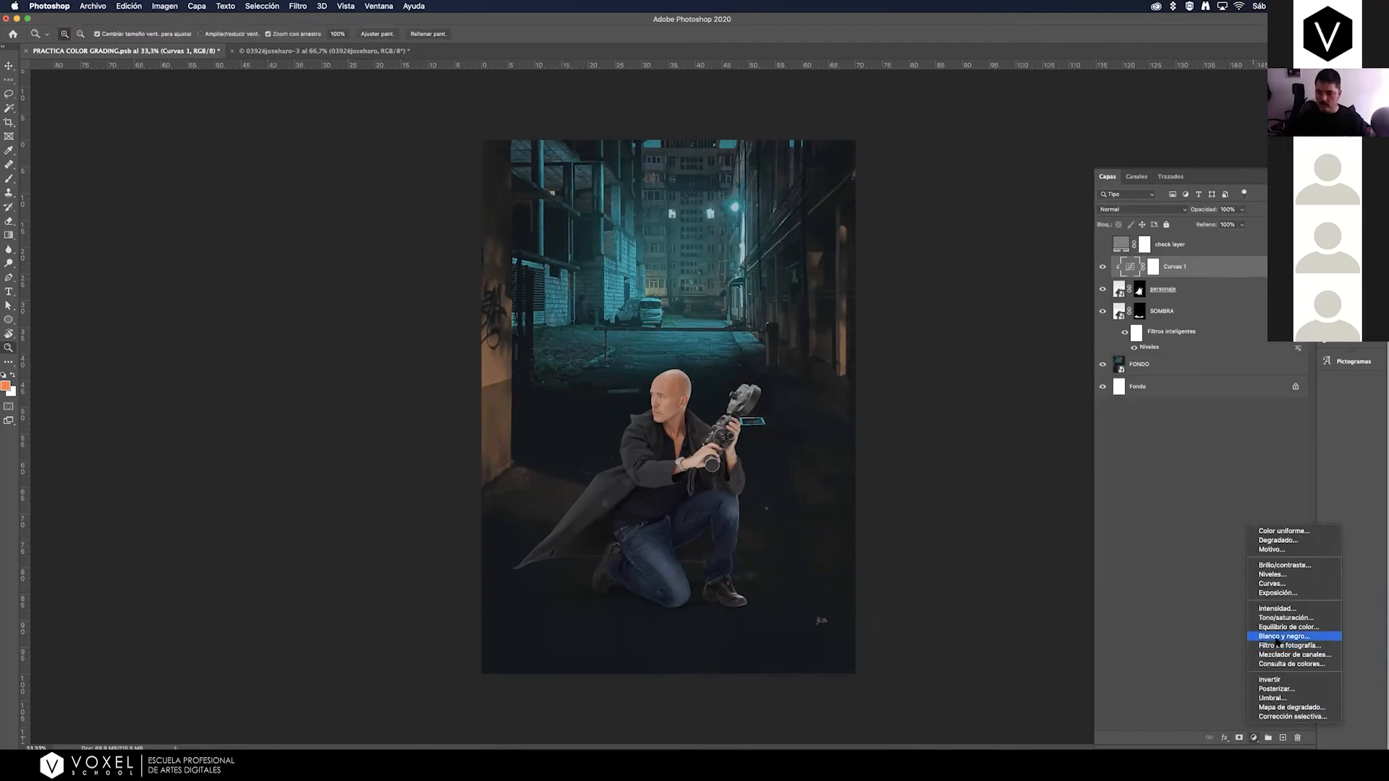
left_click(1271, 584)
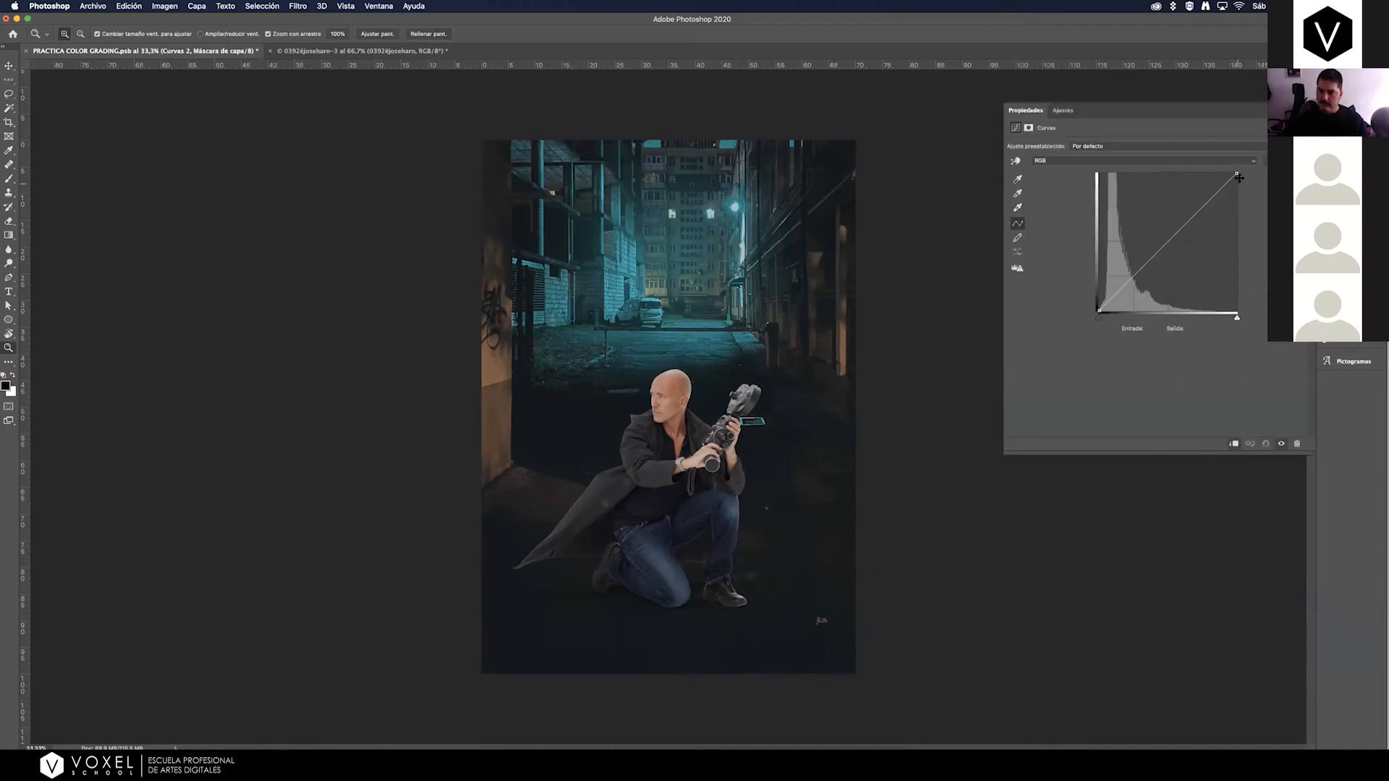
left_click_drag(1236, 172, 1237, 249)
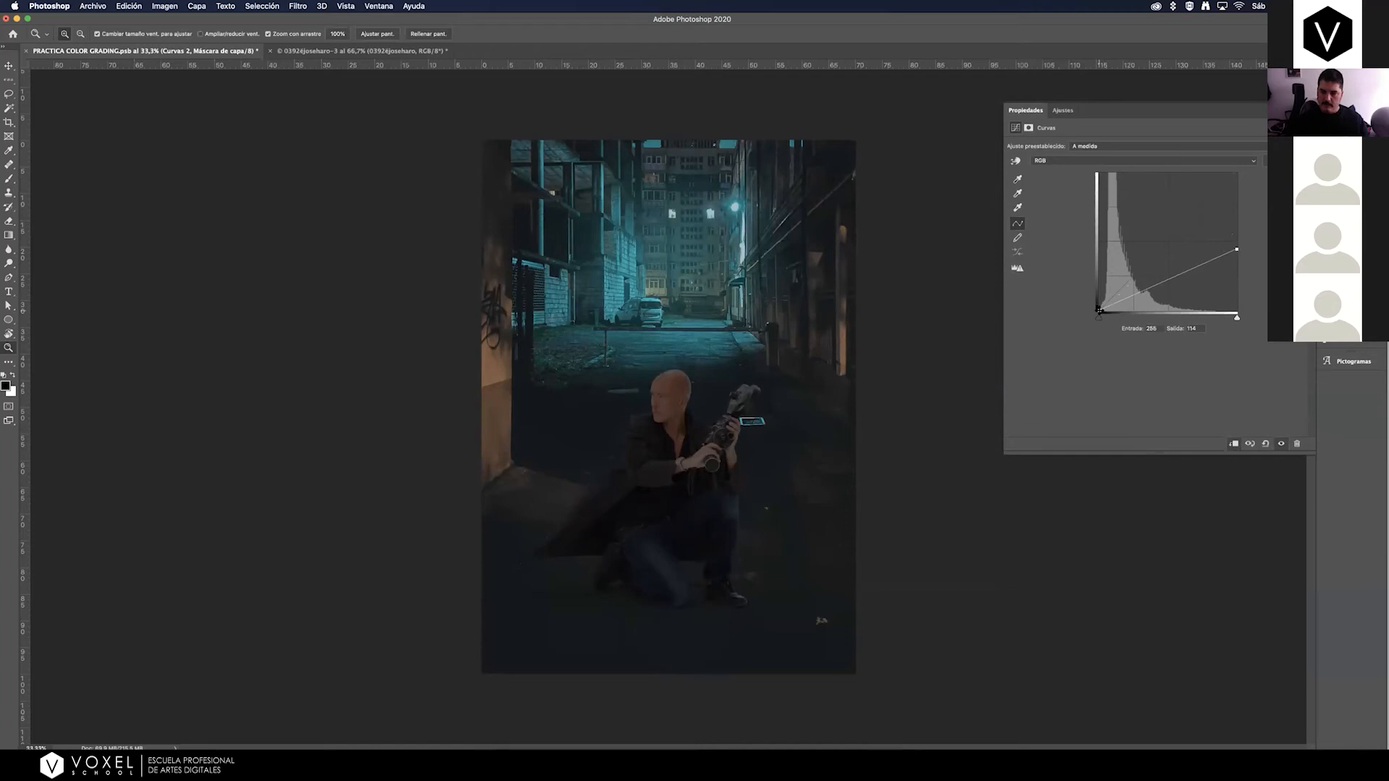
left_click_drag(1099, 311, 1097, 306)
left_click_drag(1094, 312, 1093, 314)
left_click_drag(1236, 249, 1237, 255)
Toggle the Curves 2 layer's visibility to compare the man with and without the strong darkening.
left_click(1343, 182)
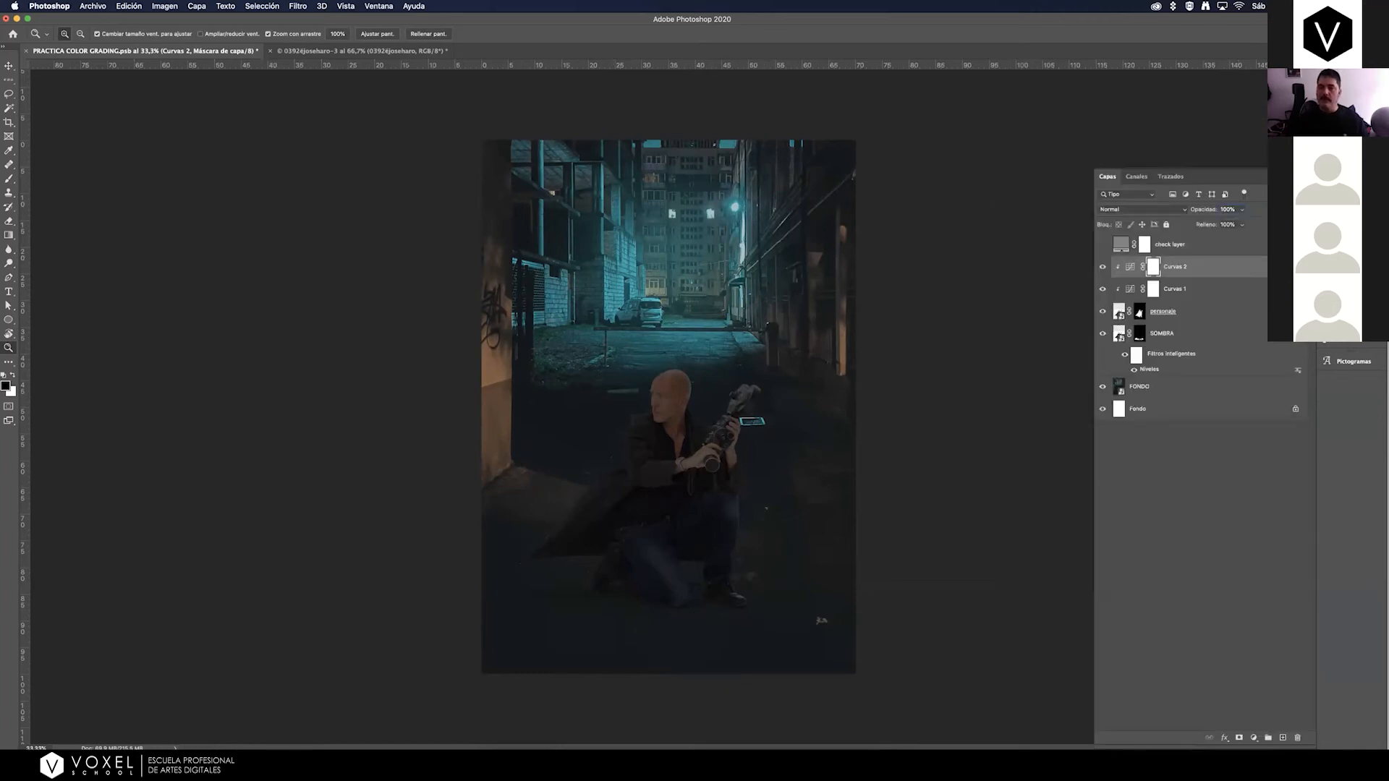
left_click(1102, 267)
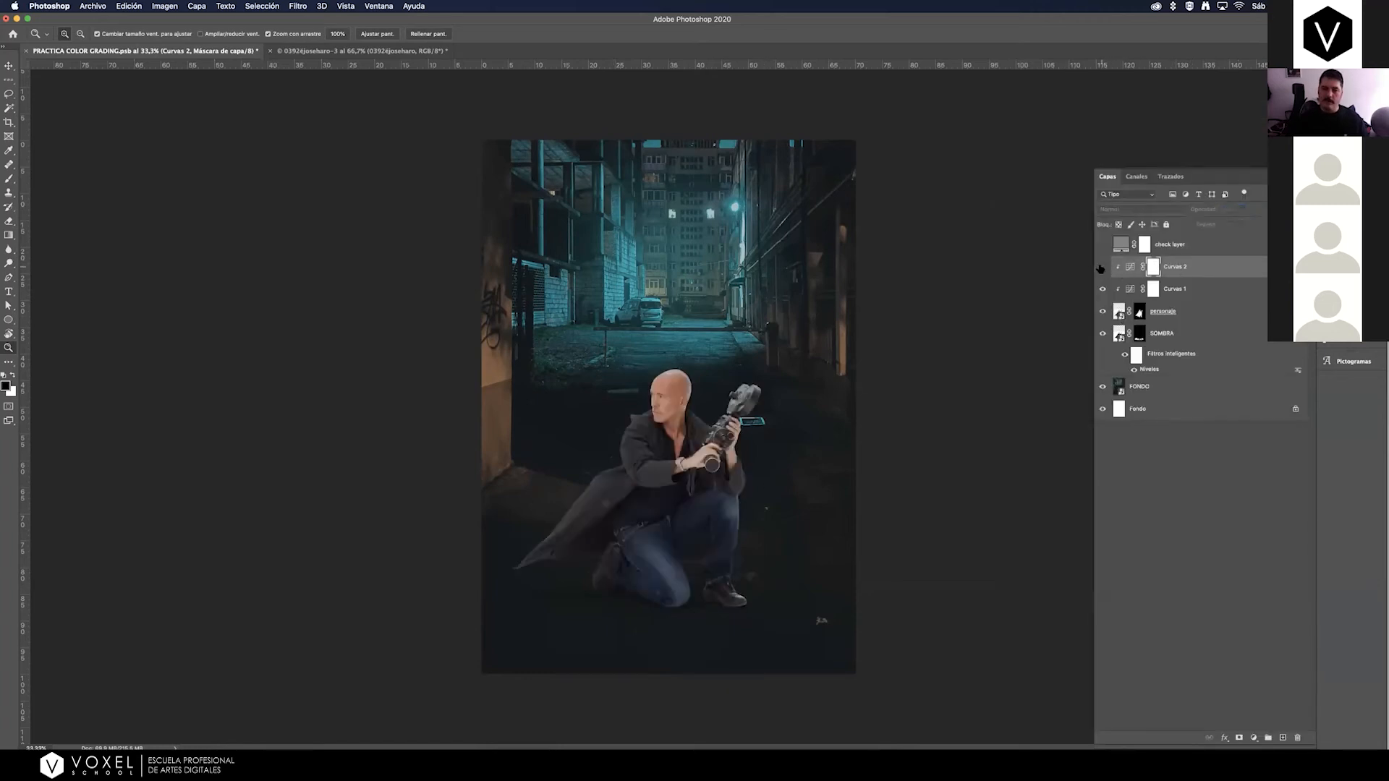
left_click(1101, 268)
left_click(1101, 268)
left_click(1101, 268)
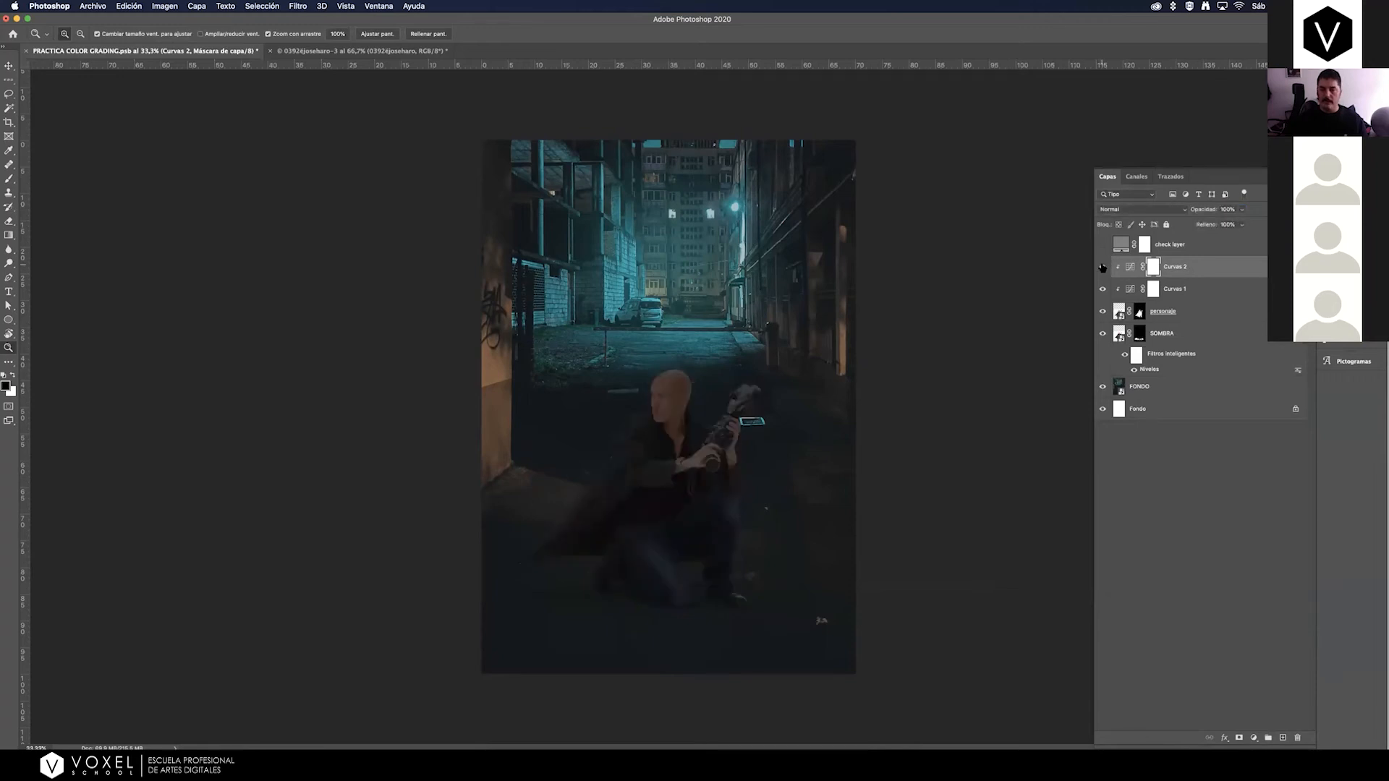
left_click(1102, 267)
left_click(1101, 268)
left_click(1102, 268)
left_click(1101, 267)
Try painting black on the Curves 2 mask over the man's head, torso and coat to remove the darkening there.
left_click(9, 178)
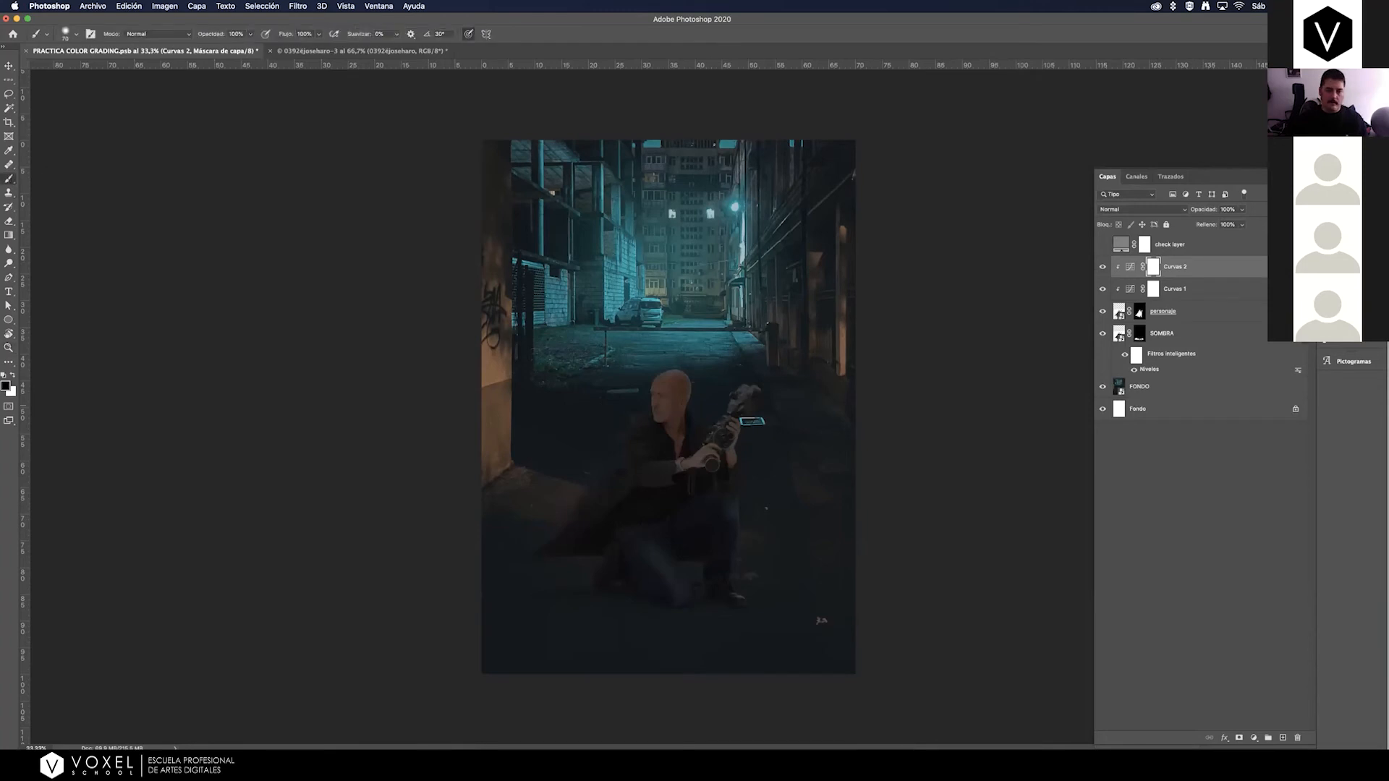
mouse_move(682, 391)
left_mouse_down()
mouse_move(721, 391)
mouse_move(637, 412)
mouse_move(513, 515)
mouse_move(651, 434)
mouse_move(731, 419)
mouse_move(578, 463)
mouse_move(636, 393)
left_mouse_up()
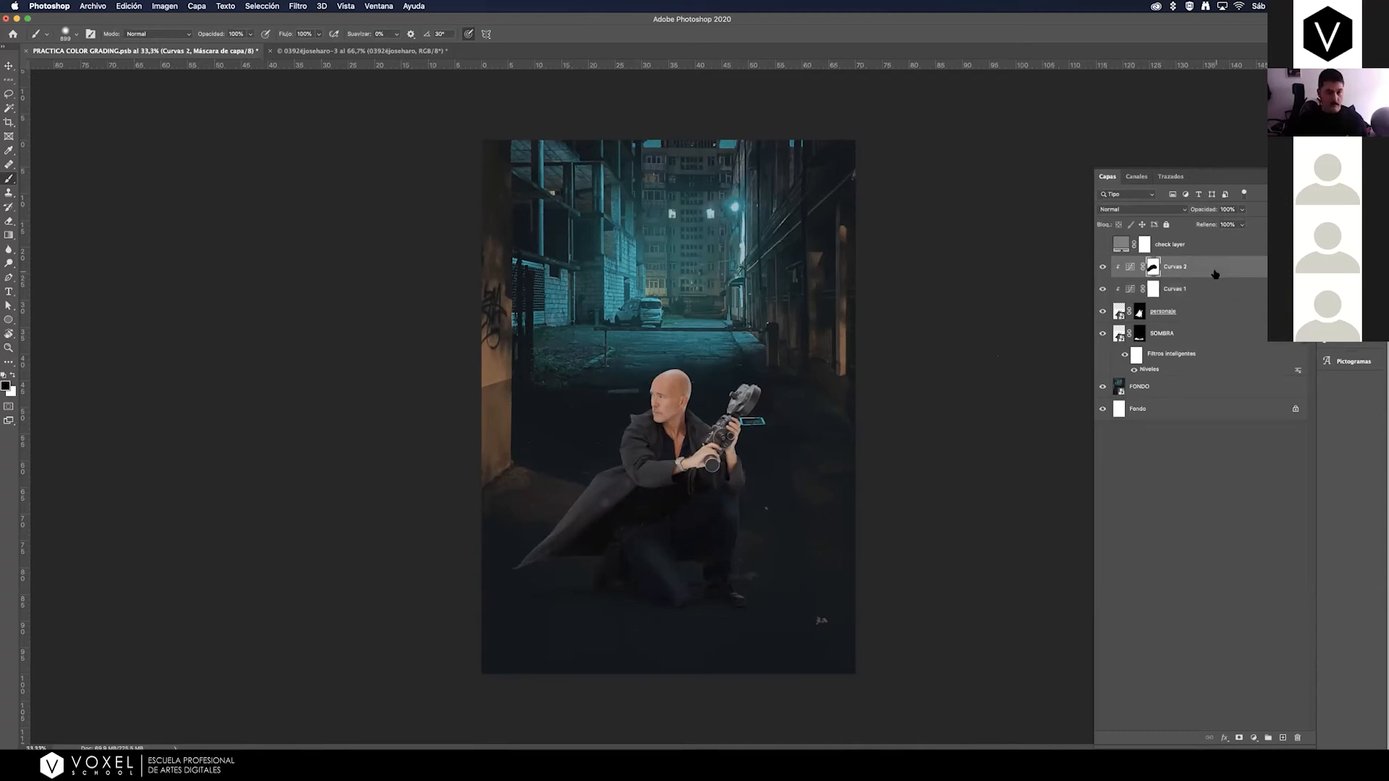
left_click(8, 67)
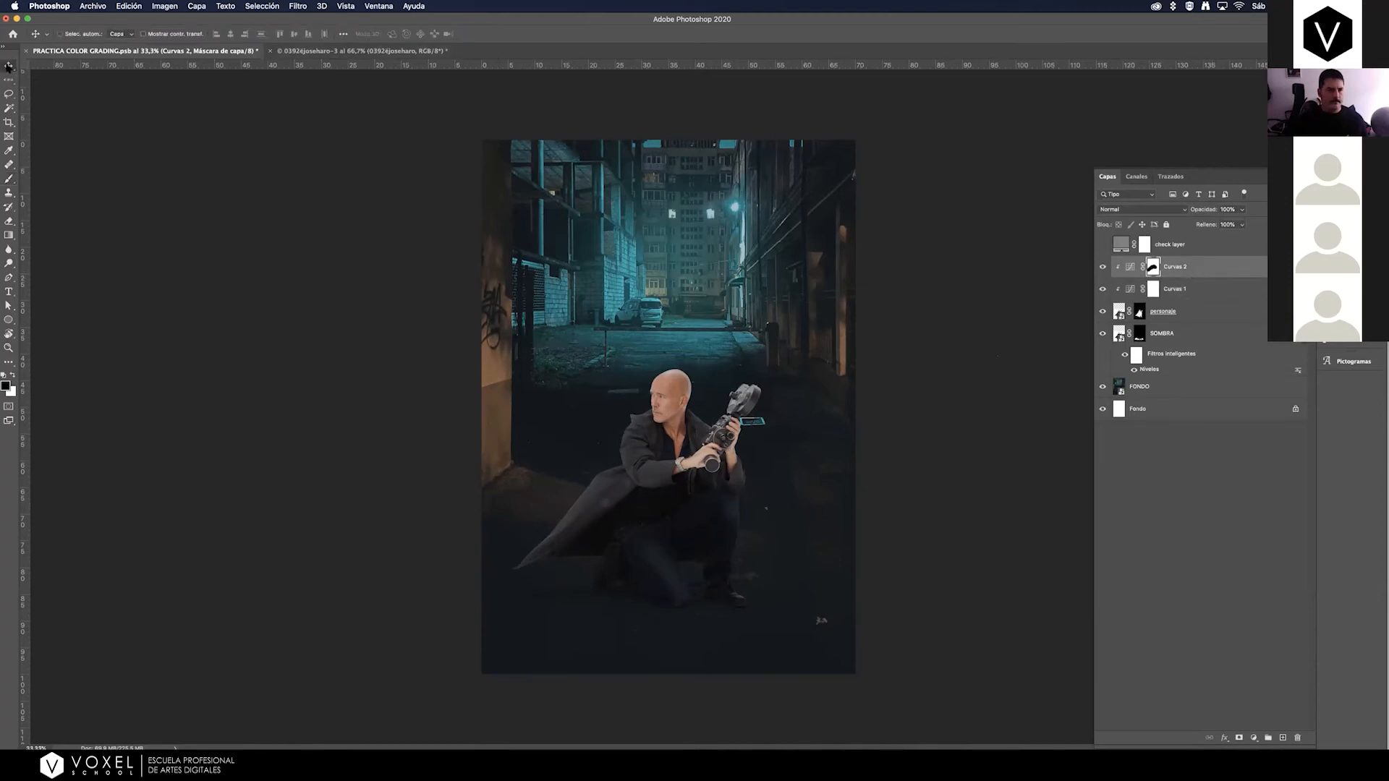
Delete the painted mask from Curves 2 and give the layer a new blank mask.
right_click(1155, 265)
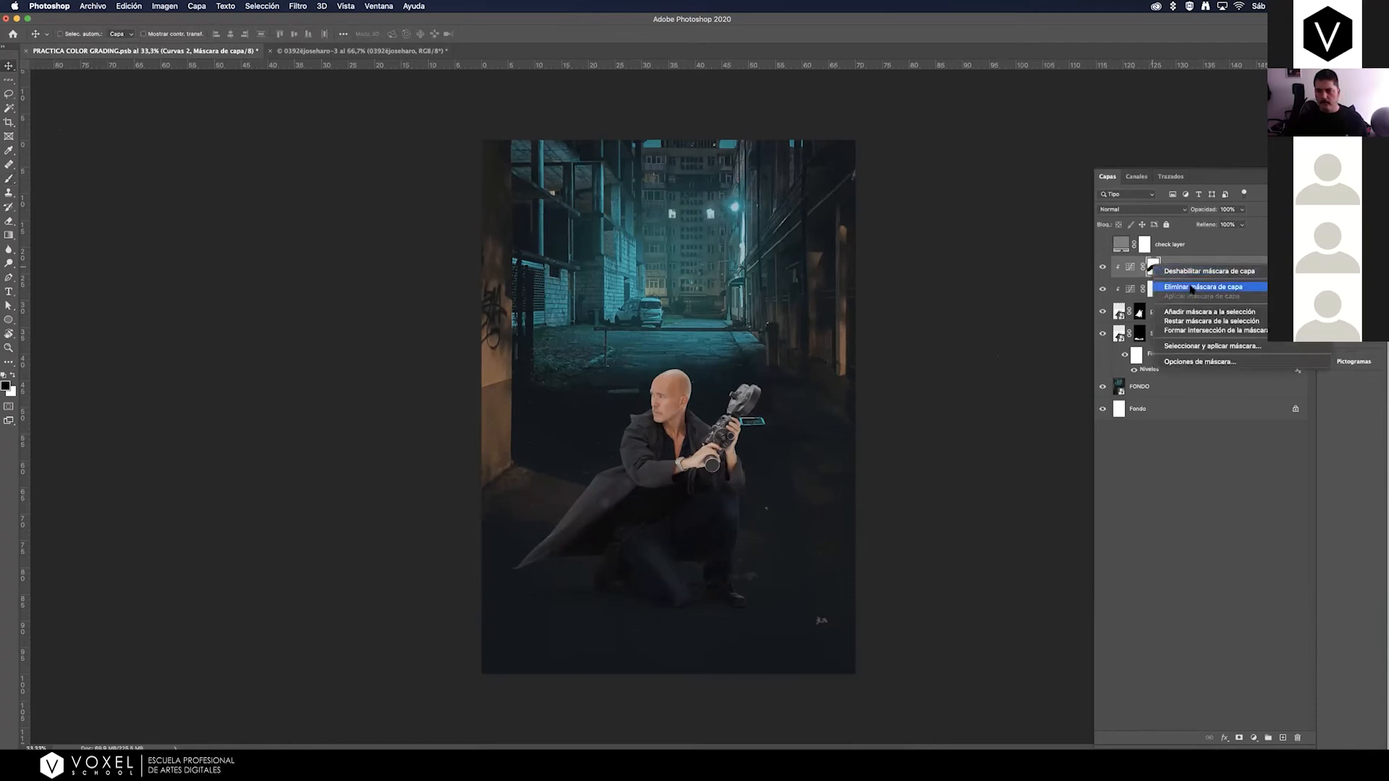
left_click(1188, 287)
left_click(1238, 738)
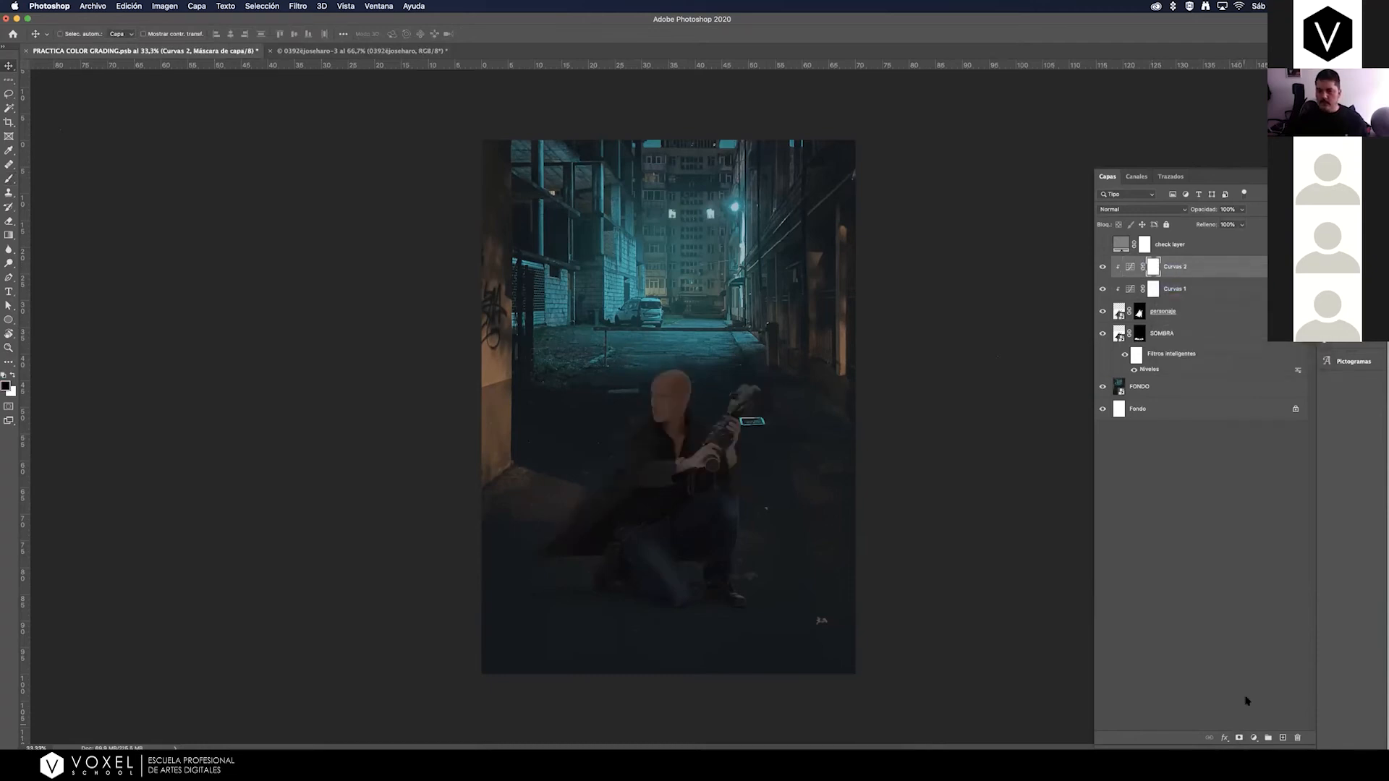
Mask Curves 2 with linear black-to-transparent gradients running down from the man's head so the darkening fades in toward his legs.
left_click(9, 235)
right_click(9, 236)
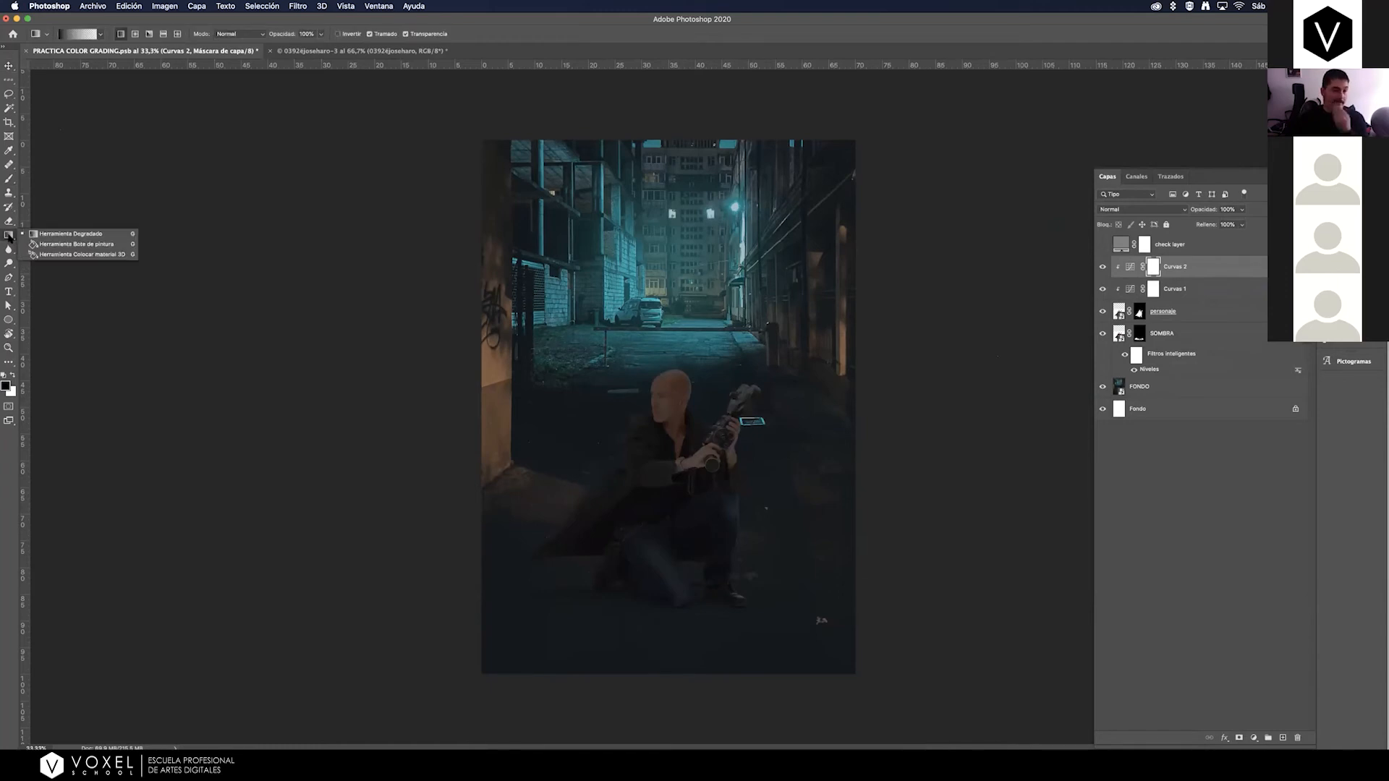
left_click(45, 234)
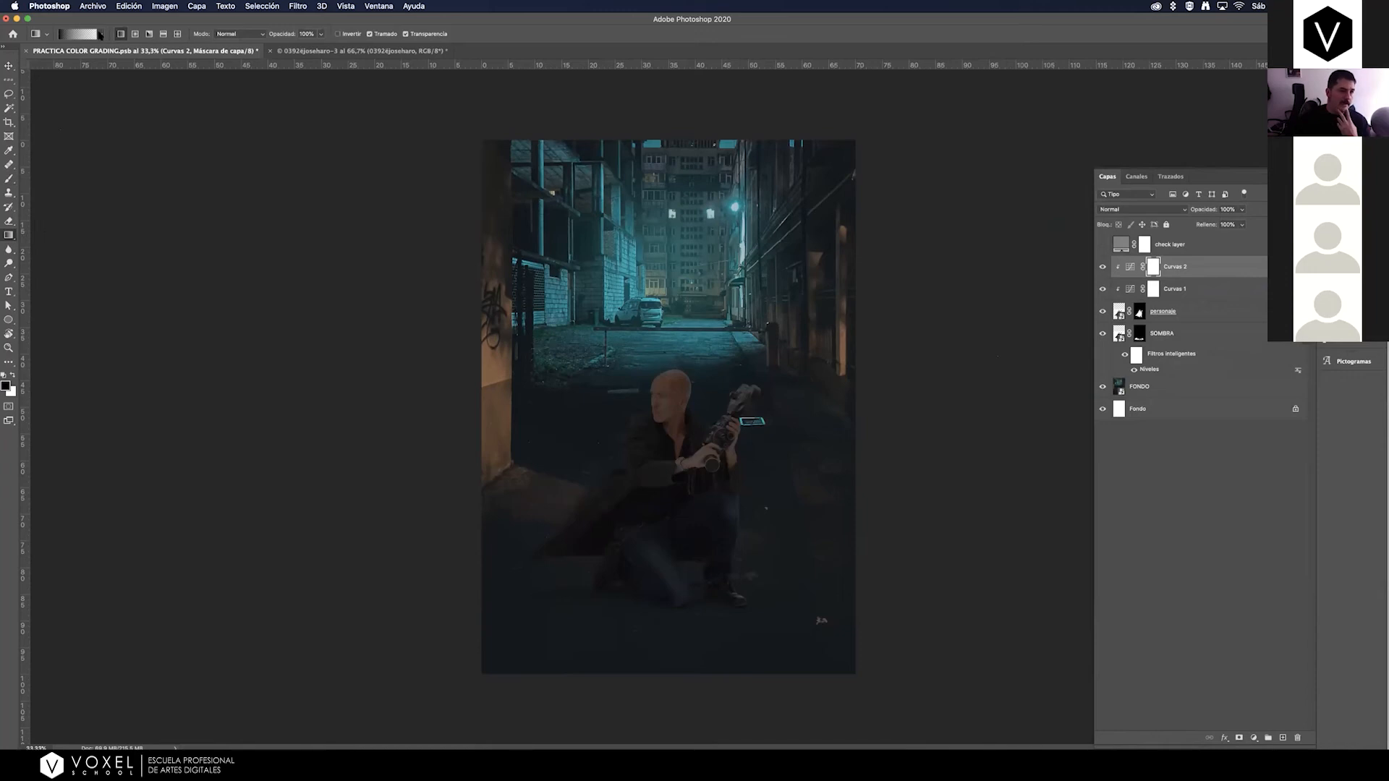
left_click(101, 34)
left_click(70, 74)
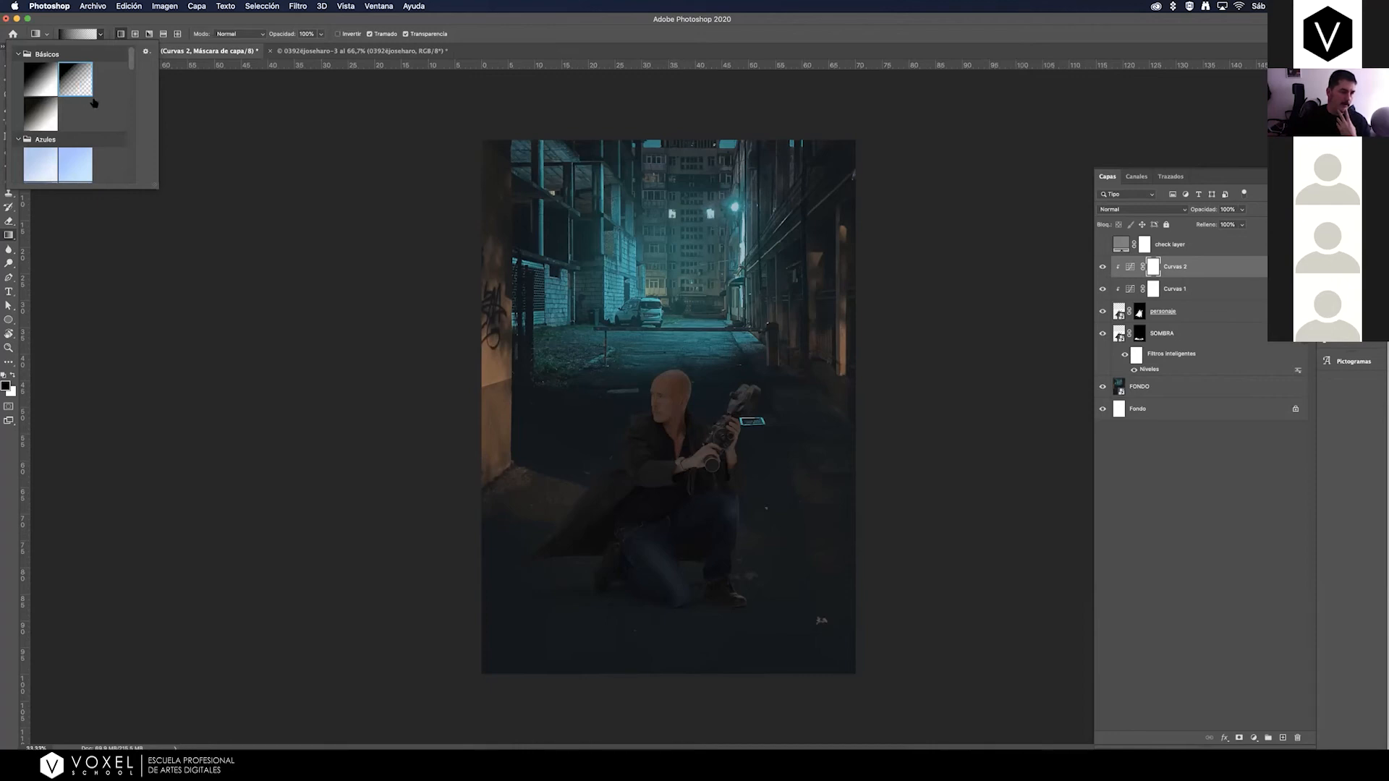
left_click(154, 29)
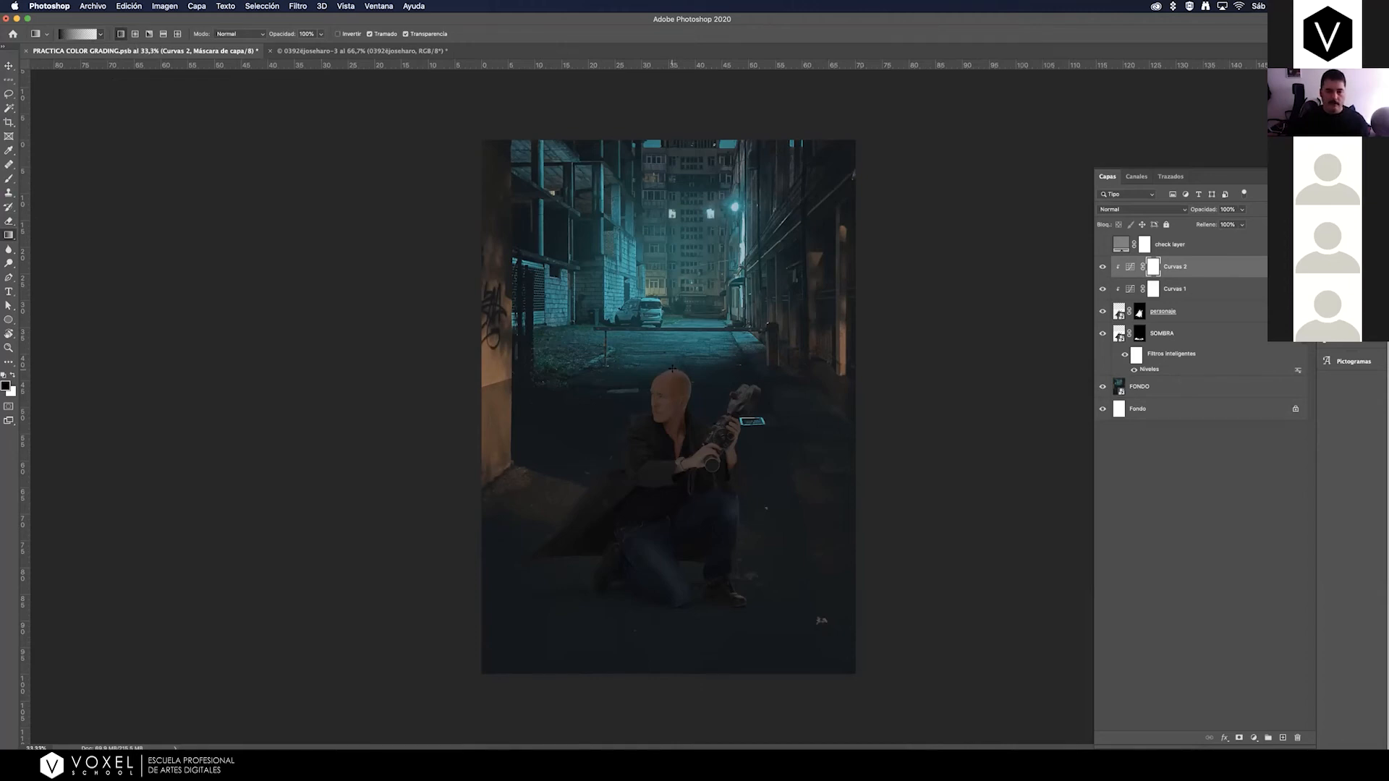
left_click_drag(673, 415, 672, 571)
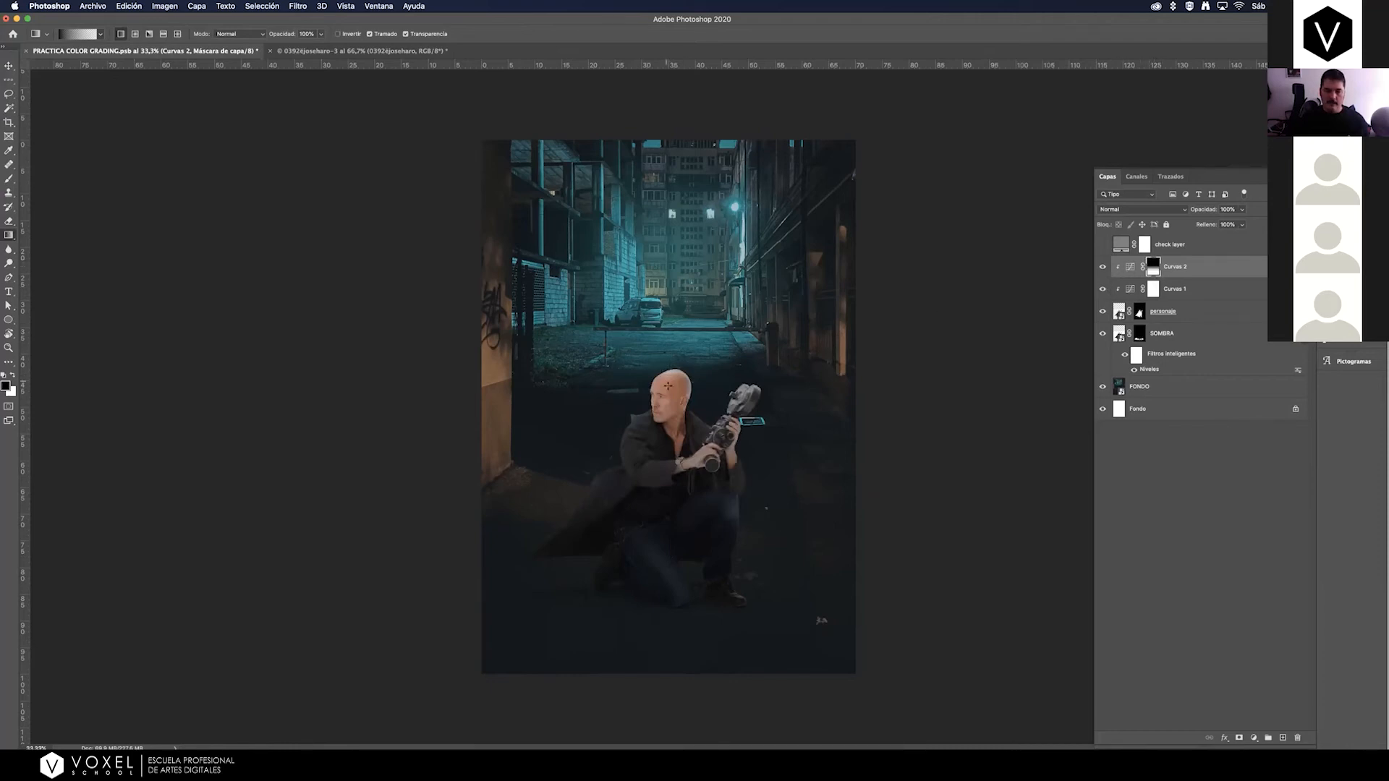
left_click_drag(584, 368, 707, 559)
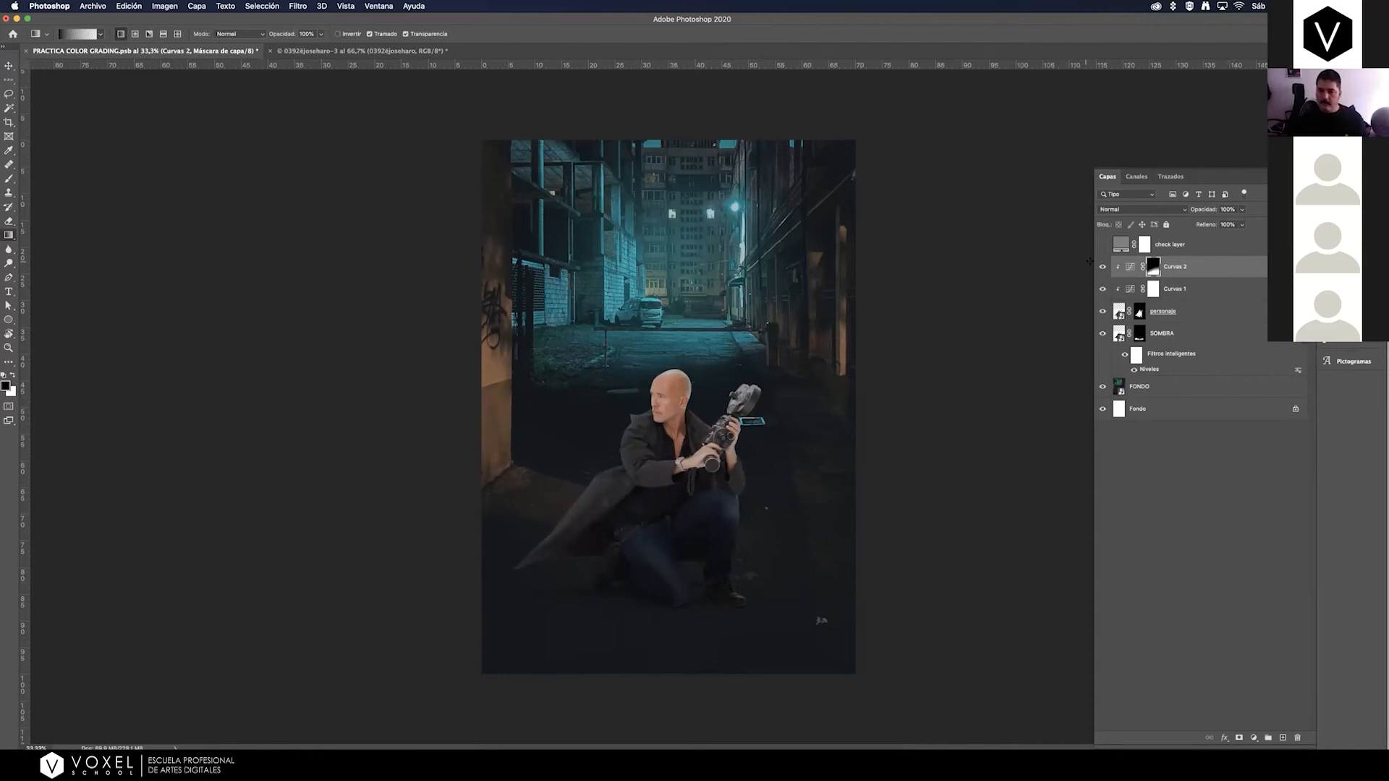
Toggle the Curves 2 layer's visibility to check the gradient-masked darkening on the man's legs.
left_click(1103, 267)
left_click(1103, 268)
left_click(1103, 268)
left_click(1103, 268)
Reduce the Curves 2 layer's opacity to 82% and review its curve settings.
left_click(1241, 224)
left_click_drag(1237, 224, 1231, 225)
double_click(1130, 266)
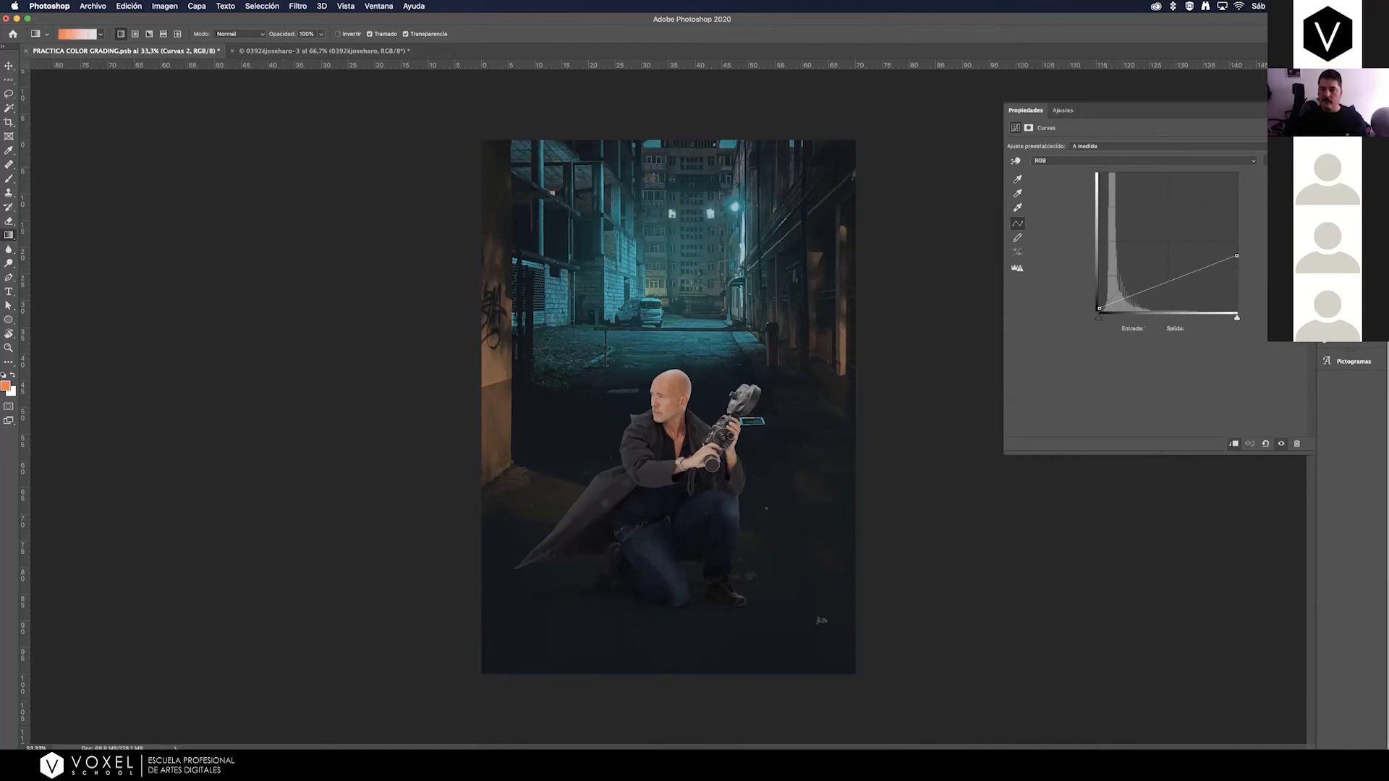
left_click(1344, 181)
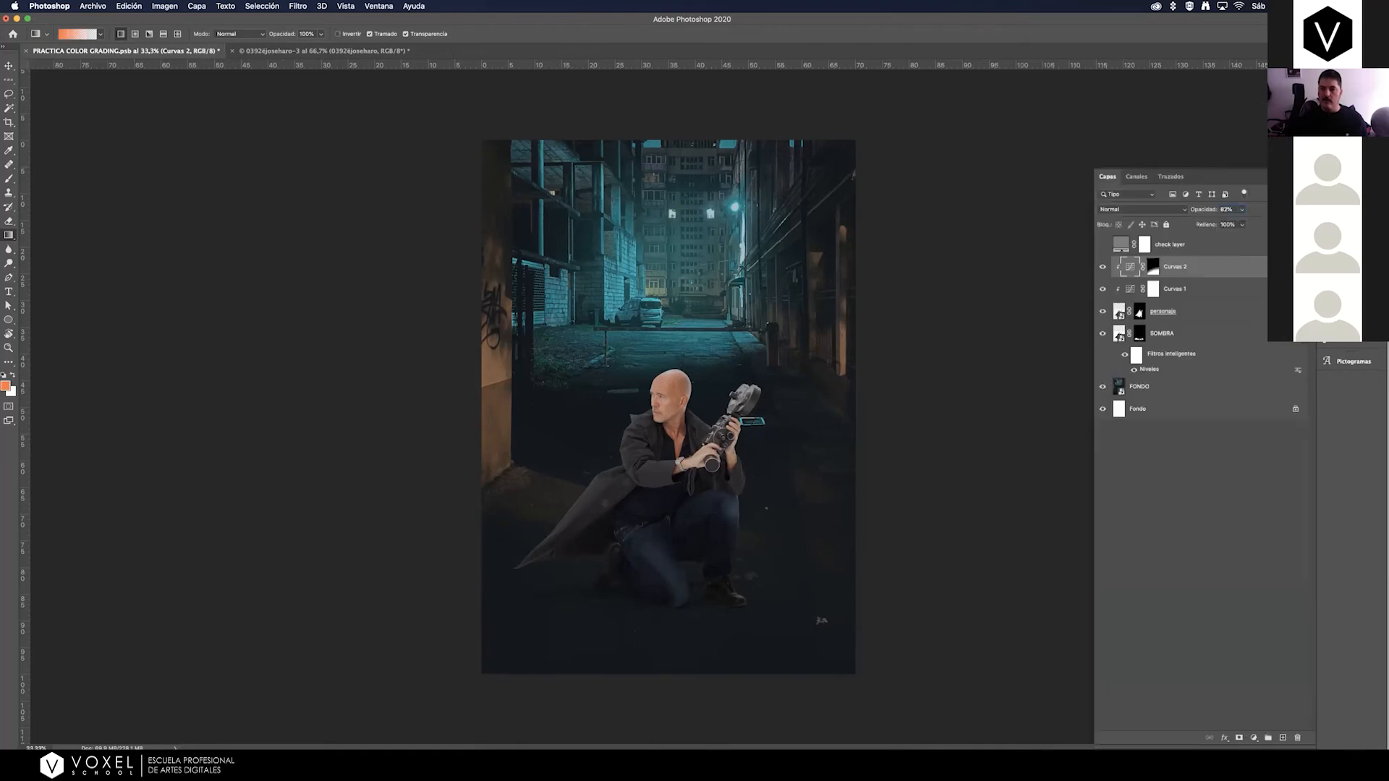
Reduce the opacity of the Curvas 2 layer to 78%.
left_click(1242, 211)
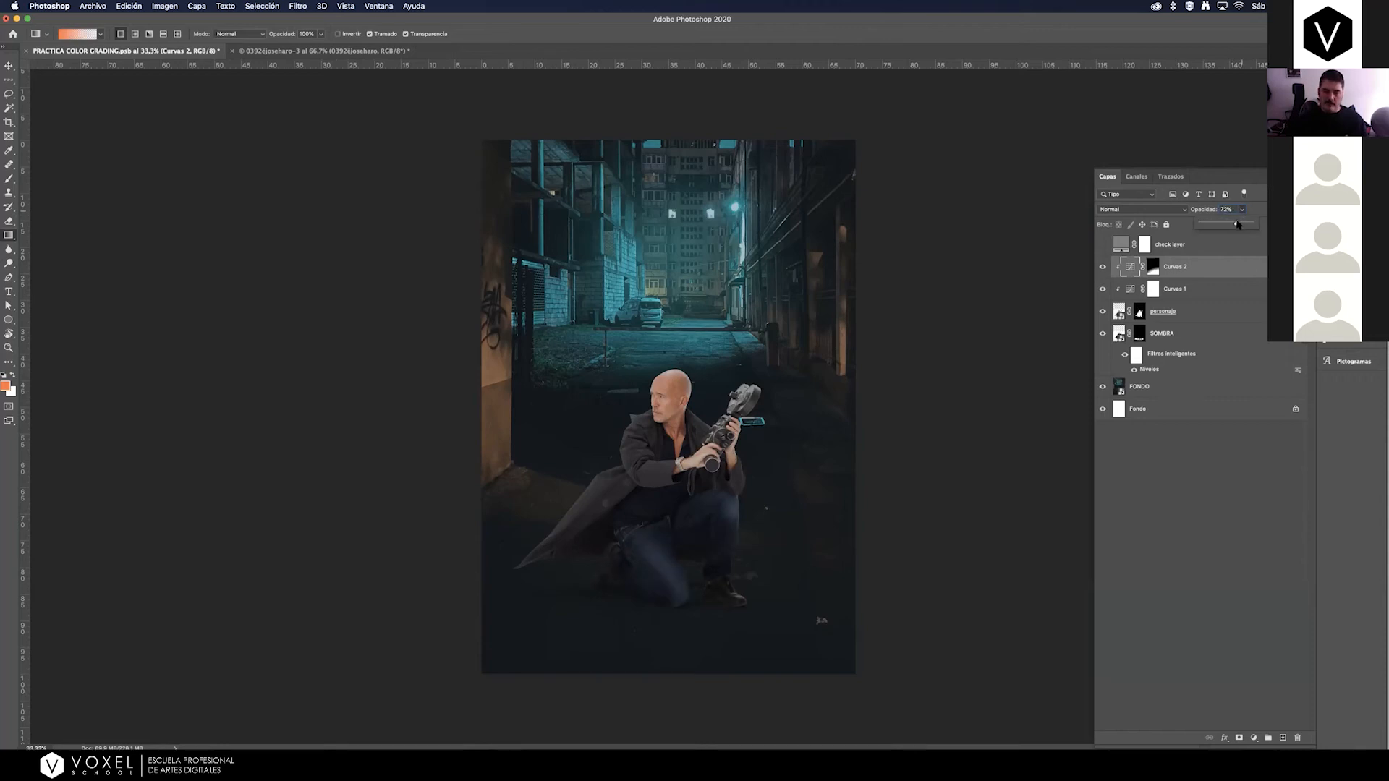
left_click_drag(1239, 224, 1240, 223)
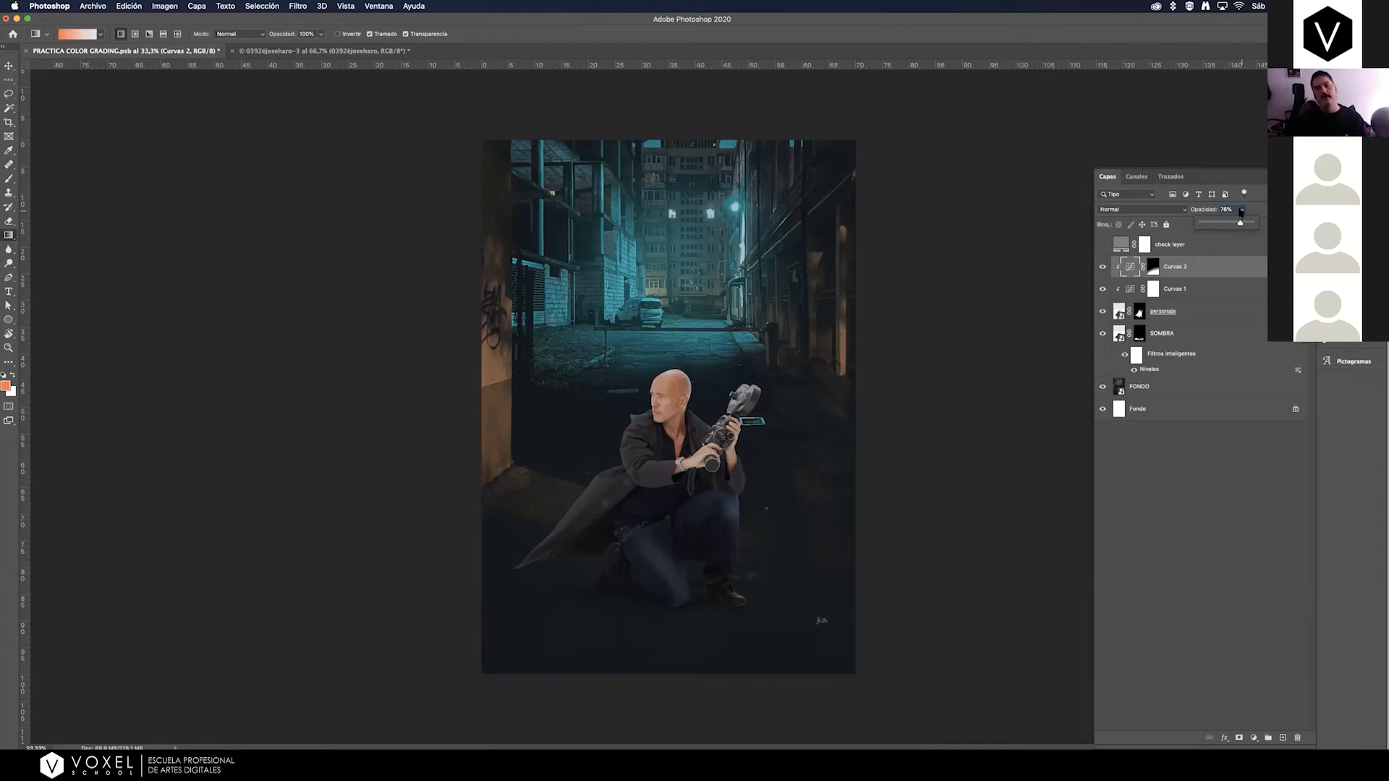
Rename the Curvas 1 layer as LUMINOSIDAD and the Curvas 2 layer as OSCURECER PIERNAS.
double_click(1175, 289)
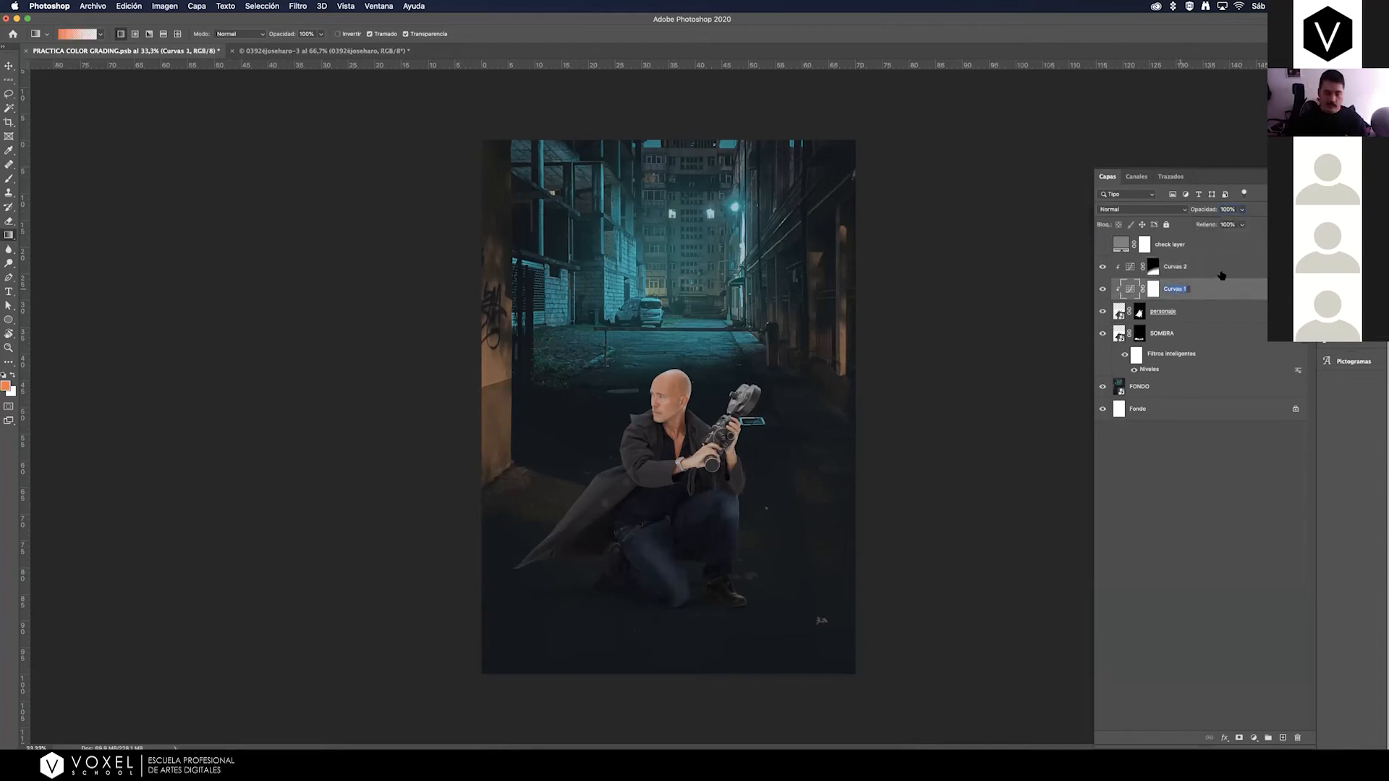
type("LUM")
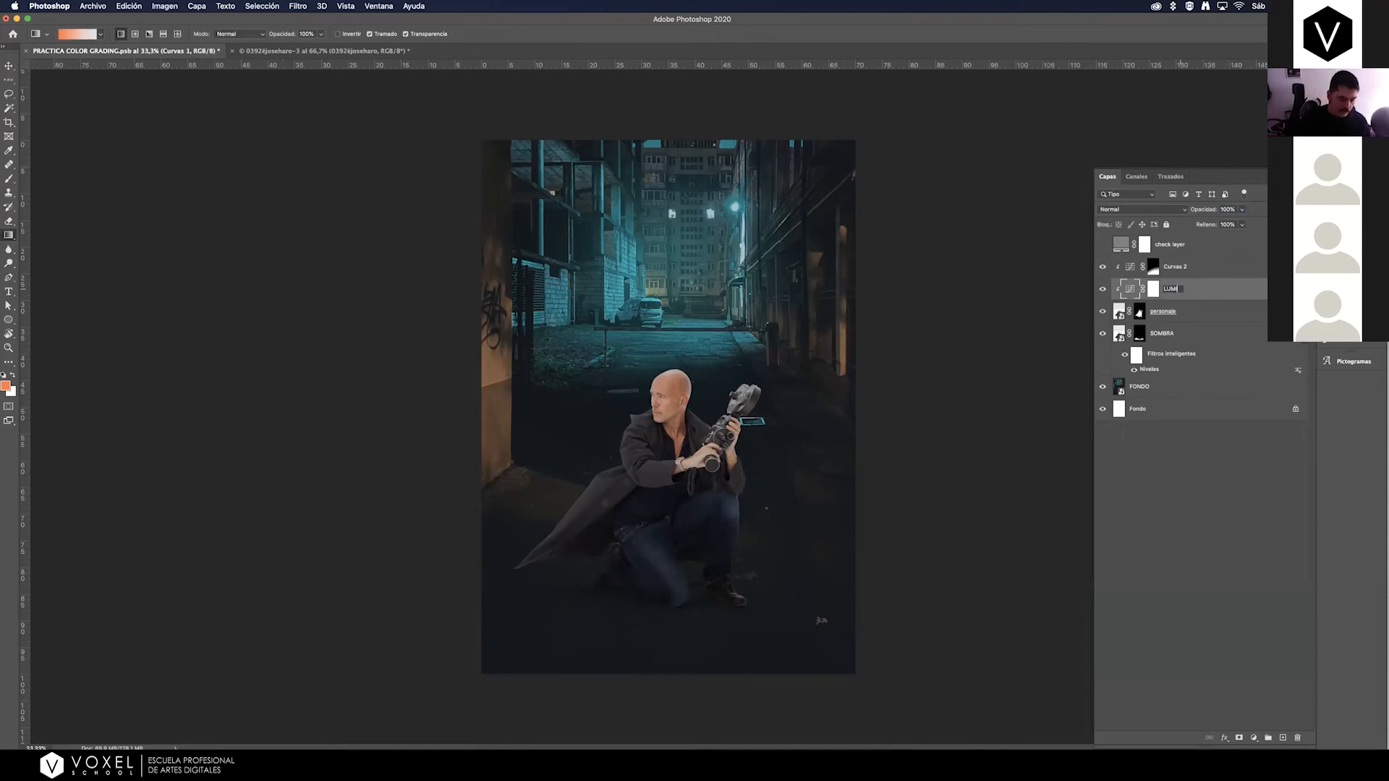
type("INOSIDAD")
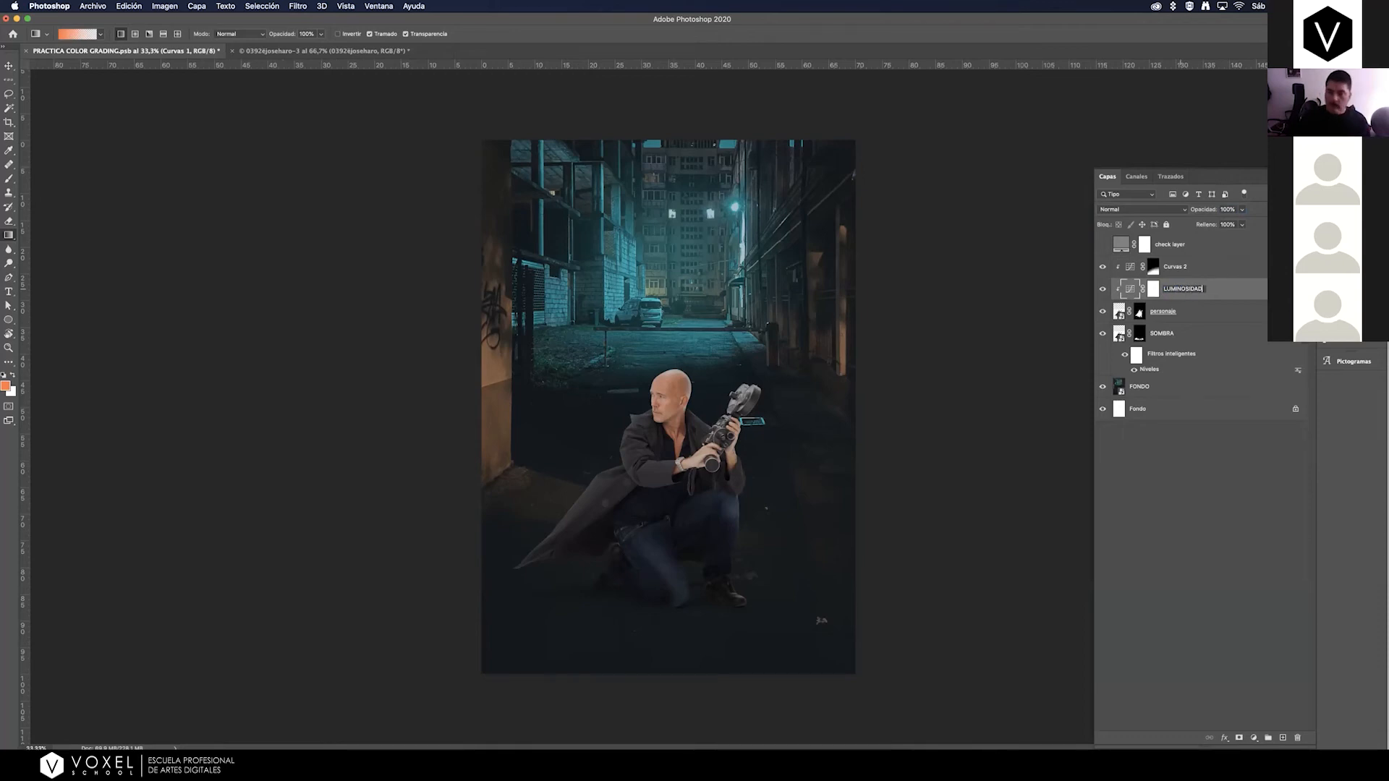
left_click(1183, 268)
left_click(1102, 267)
double_click(1177, 266)
type("OSCURECER PIERNAS")
key("Return")
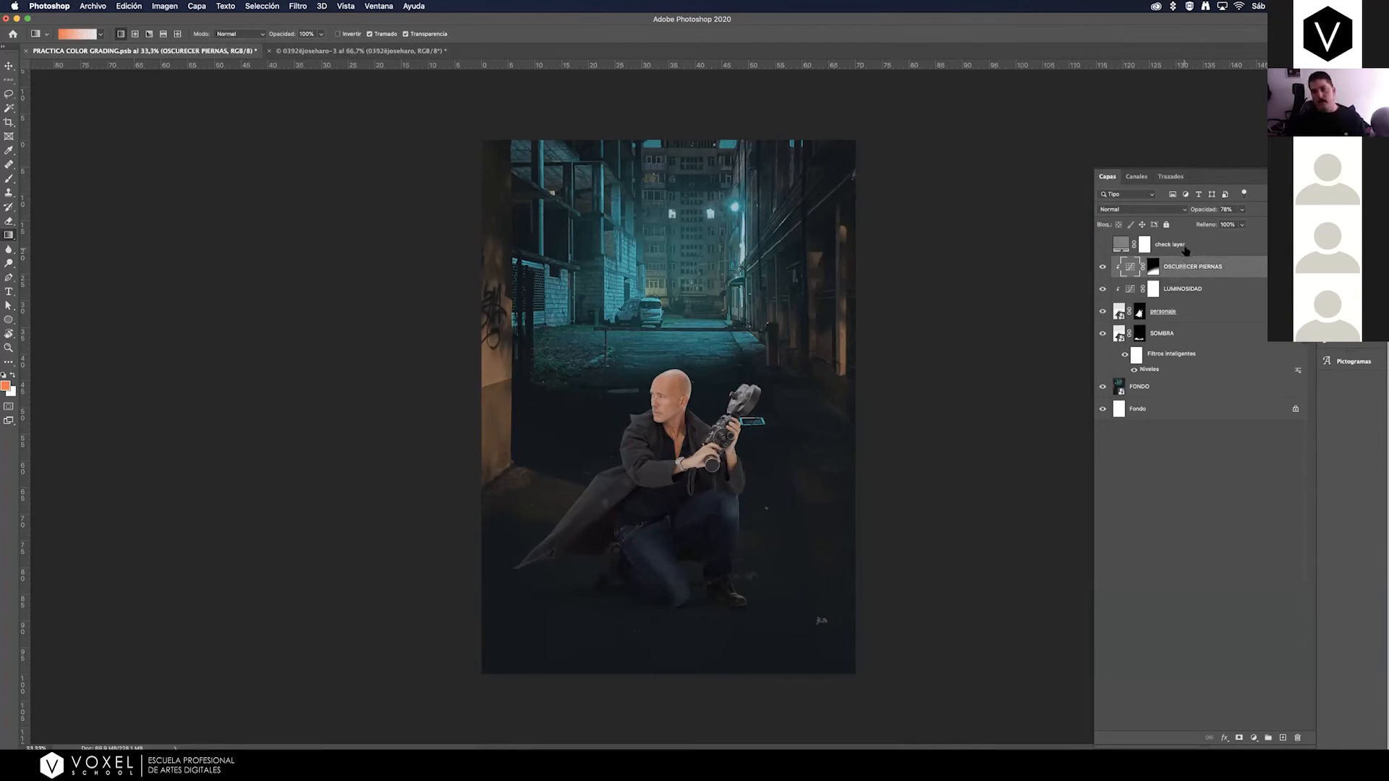
Show the check layer to compare the man's luminosity with the alley in a desaturated view.
left_click(1103, 245)
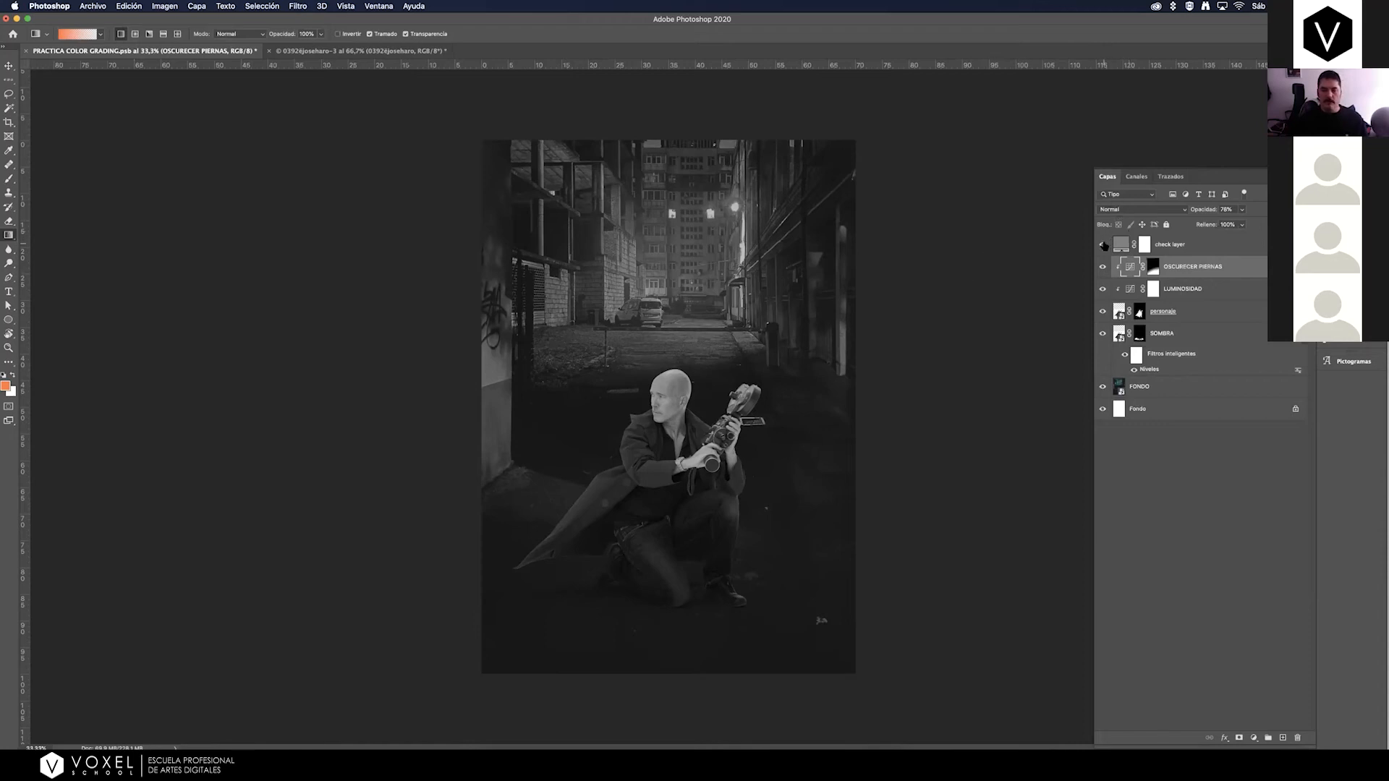
Show the check layer and change its blend mode to Luminosidad.
left_click(1103, 246)
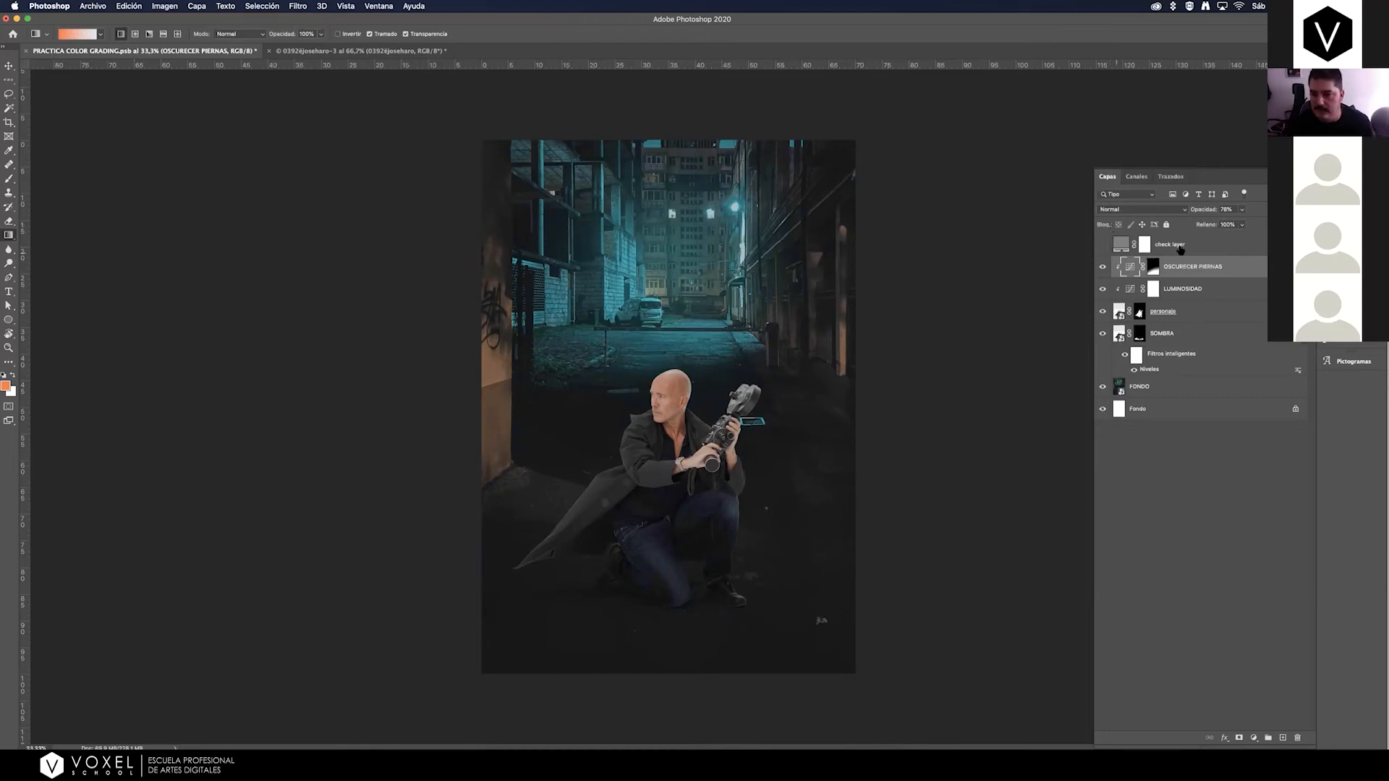
left_click(1164, 250)
left_click(1102, 245)
left_click(1102, 246)
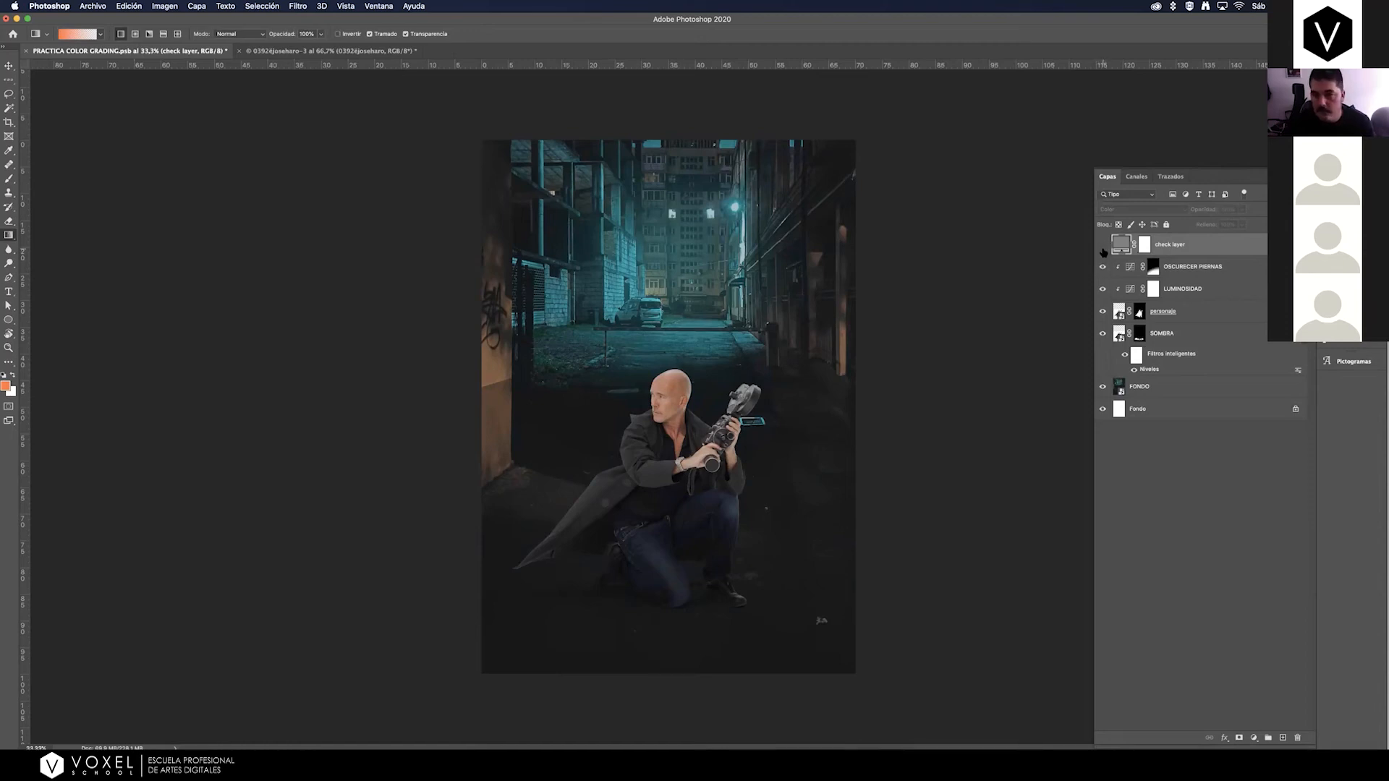
left_click(1103, 245)
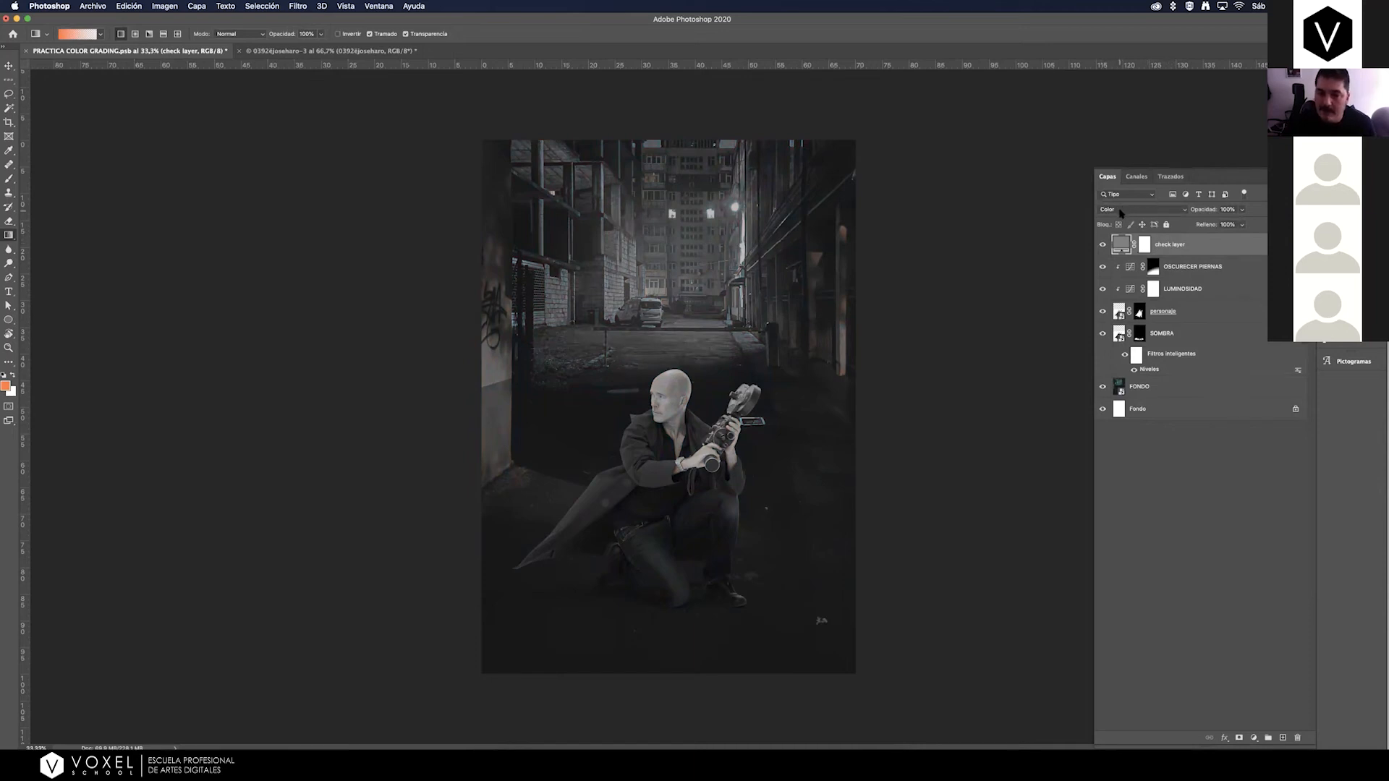
left_click(1120, 211)
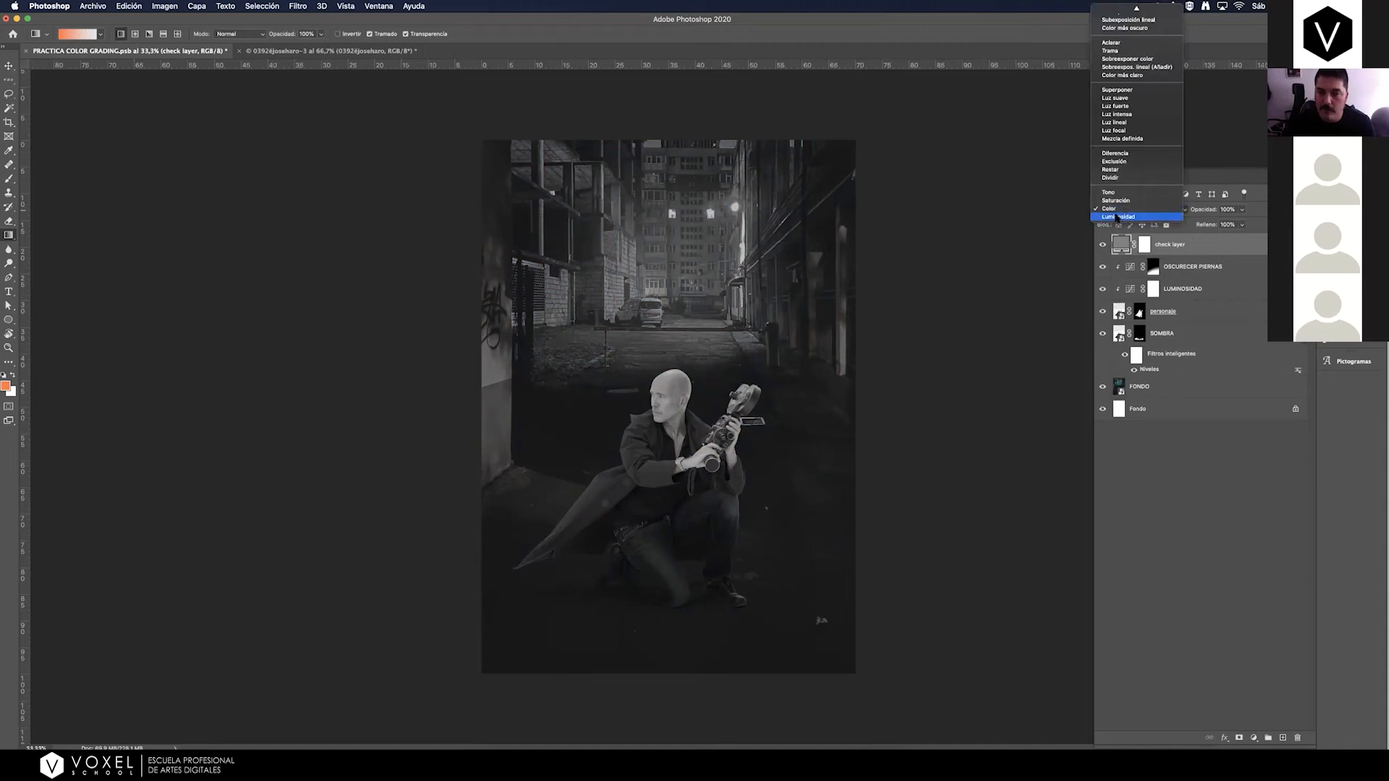
left_click(1117, 216)
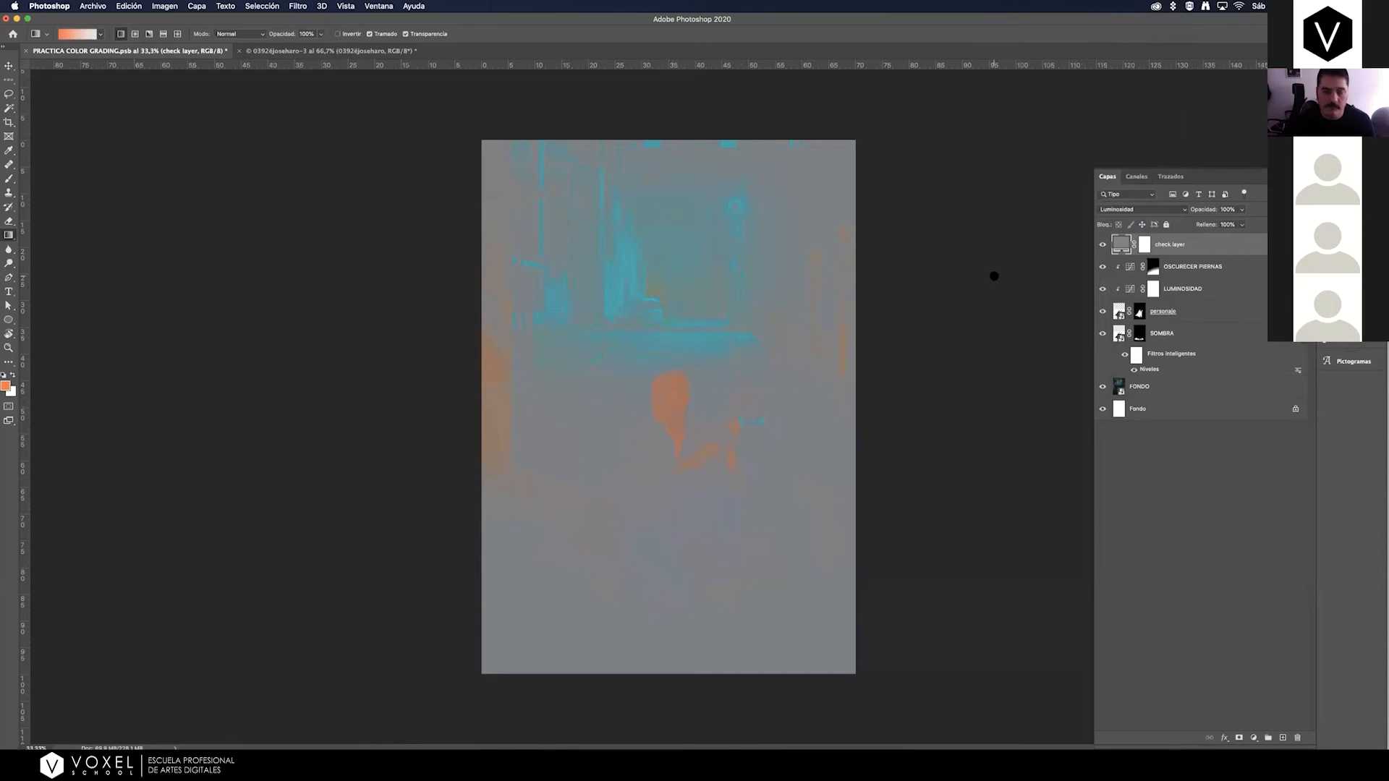
Add a Curves layer above the check layer with an S-curve through input 108, output 81 and input 164, output 191.
key("z")
left_click(689, 414)
key("g")
key("super+minus")
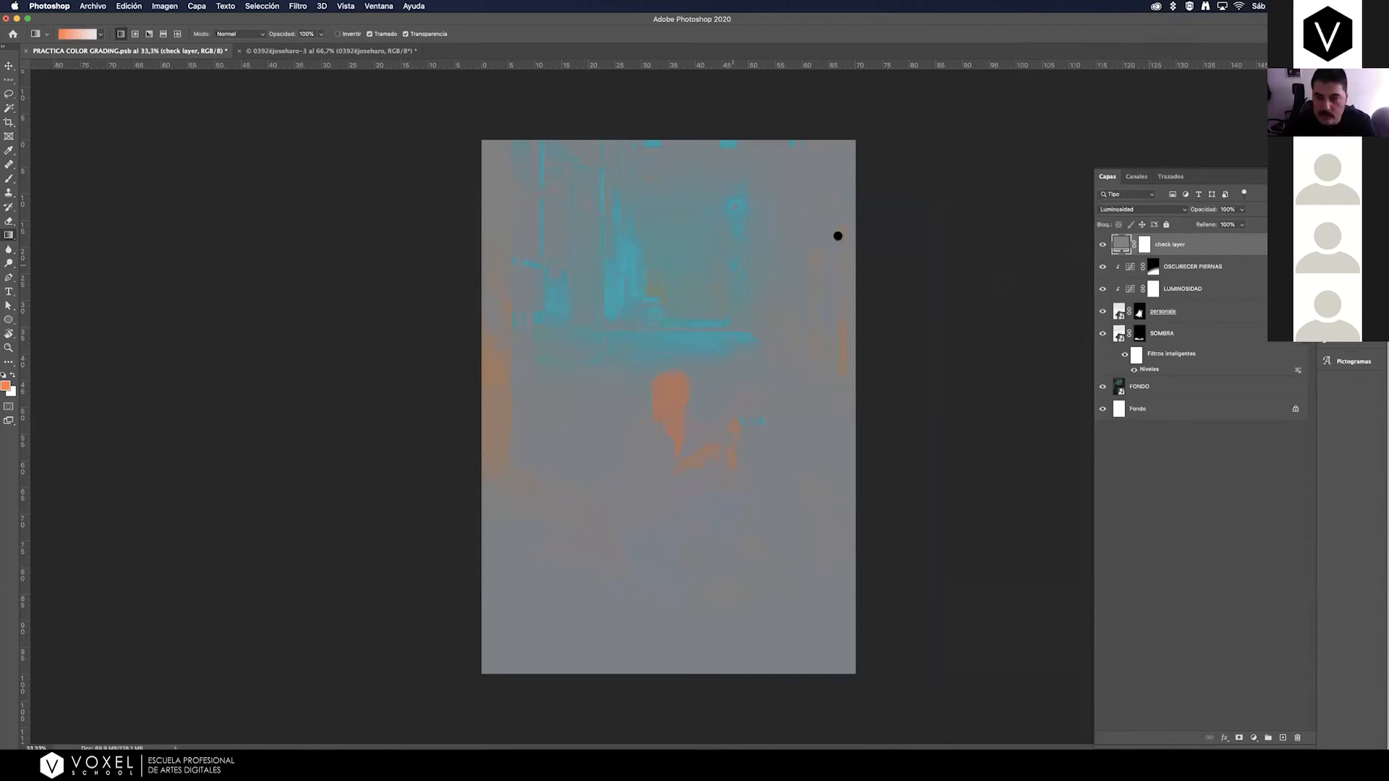
left_click(1253, 739)
left_click(1271, 584)
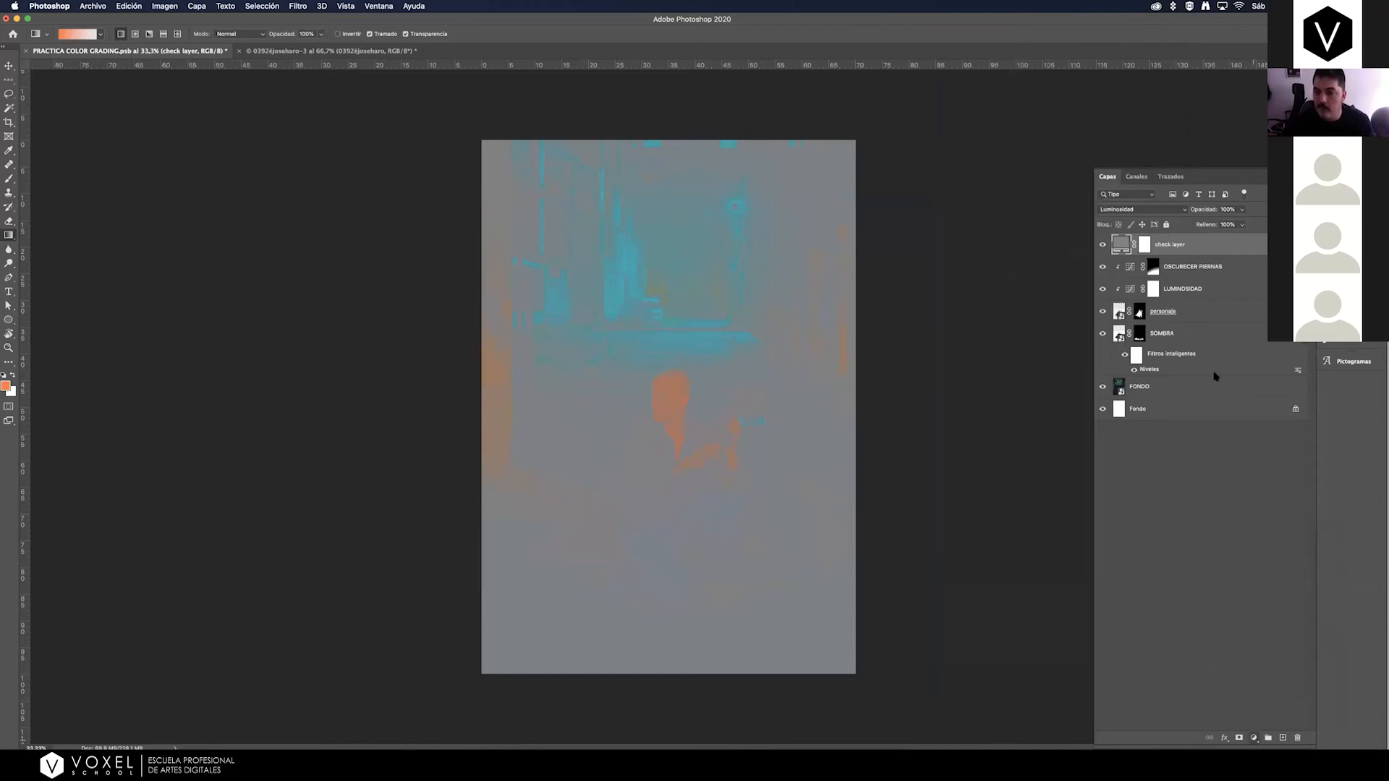
left_click_drag(1156, 254, 1158, 267)
left_click_drag(1190, 223, 1190, 207)
left_click_drag(1157, 267, 1157, 266)
left_click_drag(1188, 212, 1189, 208)
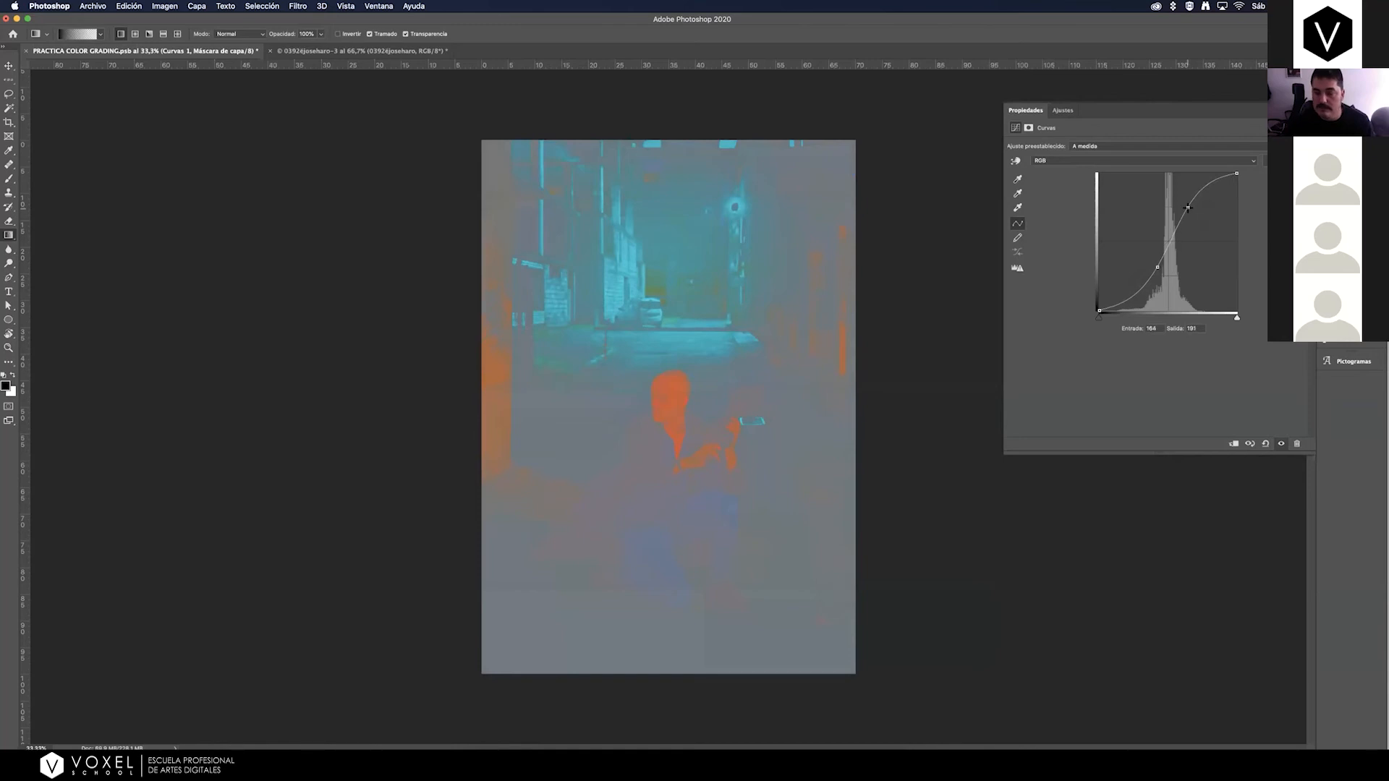
left_click(1159, 265)
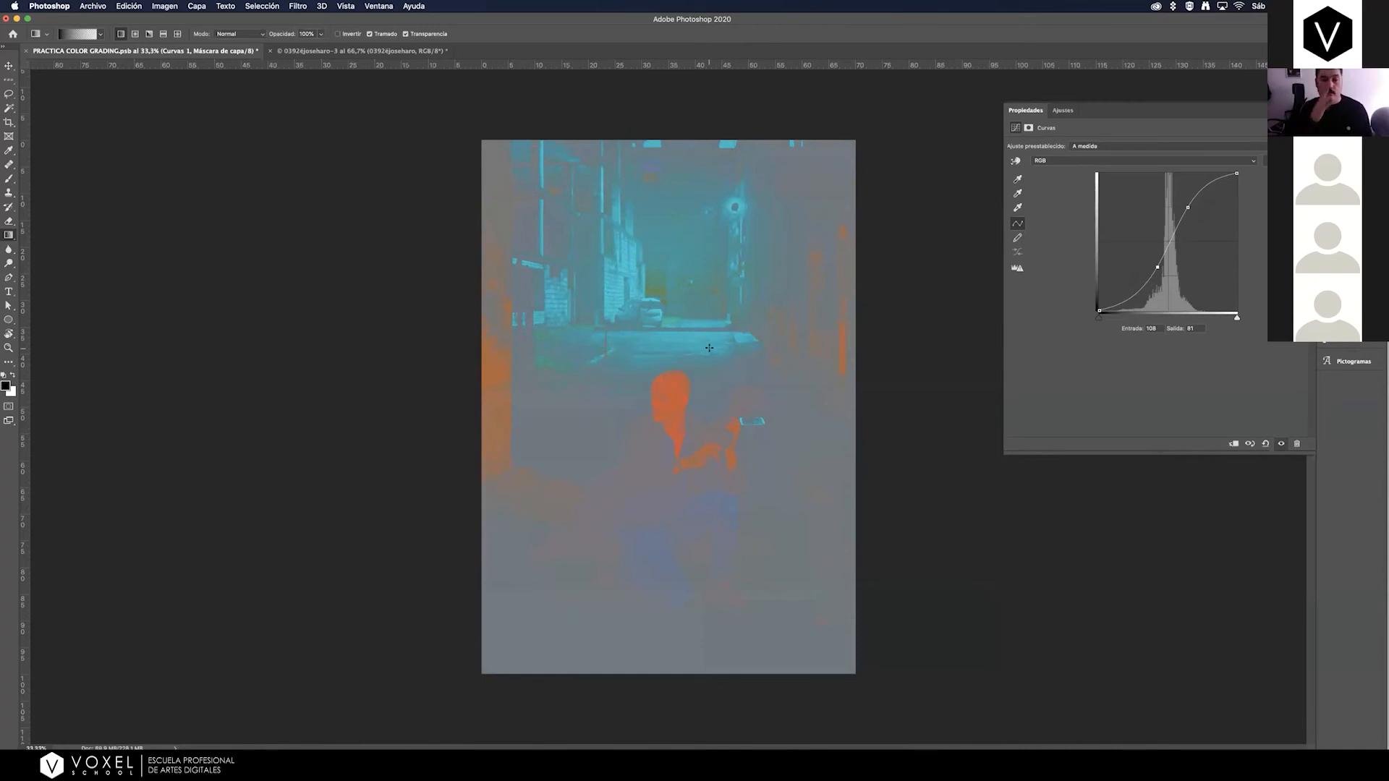
Toggle the visibility of the check layer and the Curvas 1 layer to compare the color difference between the man and the alley.
left_click(1344, 180)
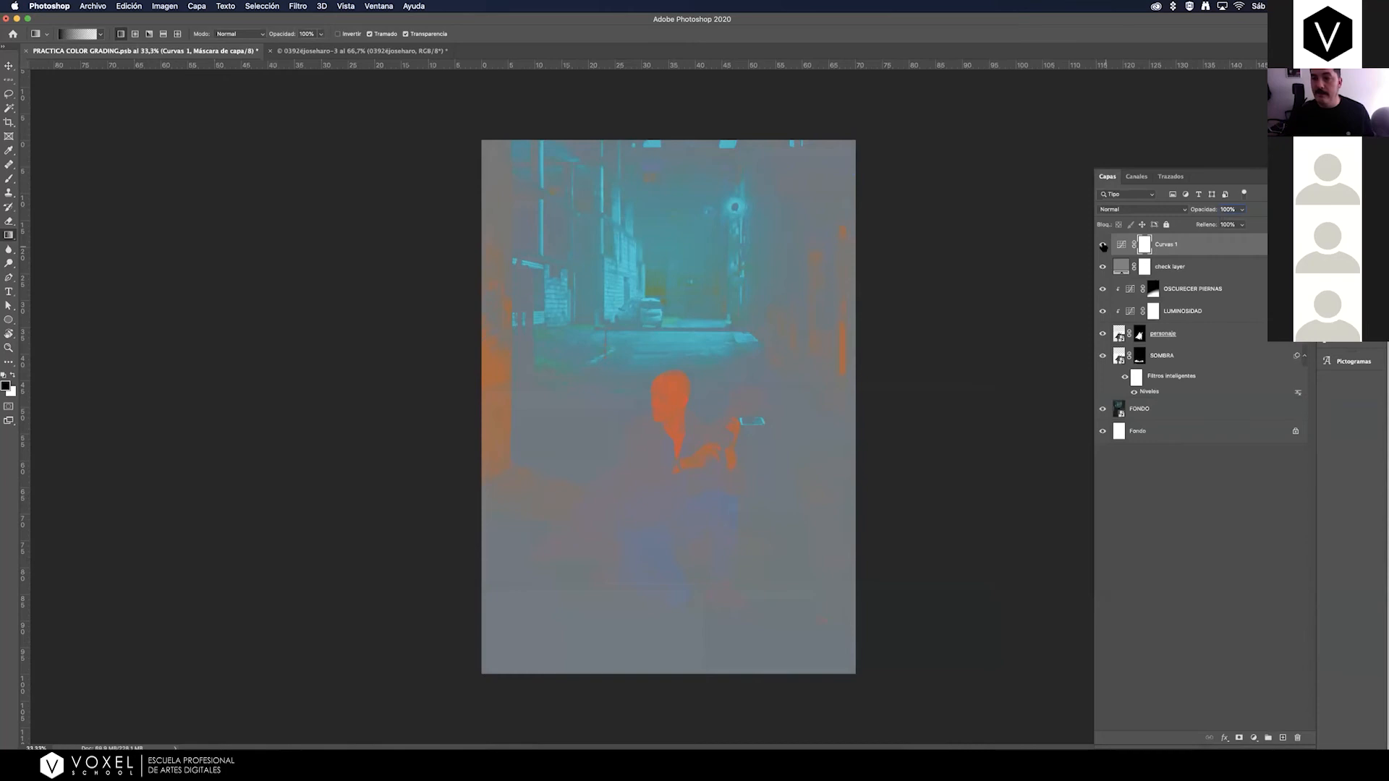
left_click(1103, 268)
left_click(1103, 268)
left_click(1104, 267)
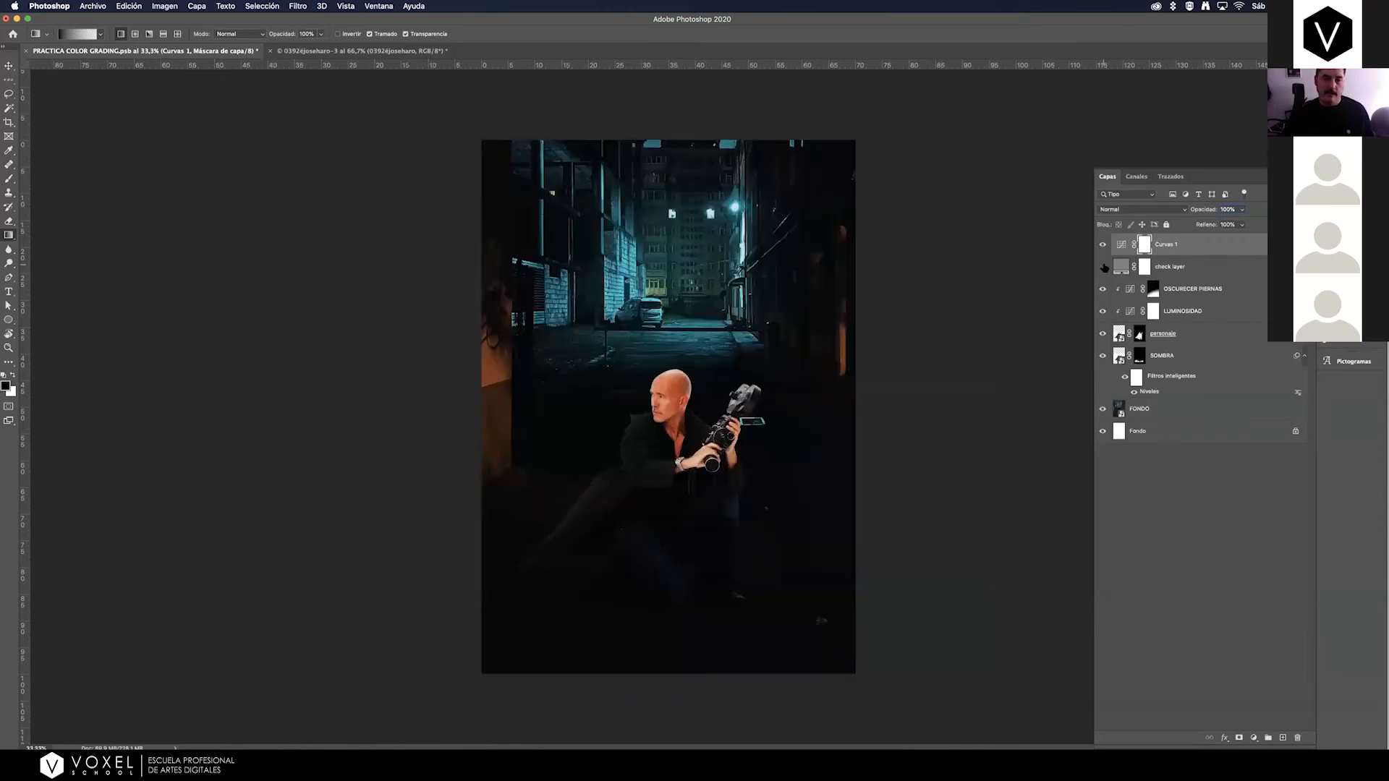
left_click(1103, 245)
left_click(1103, 246)
left_click(1104, 247)
left_click(1103, 246)
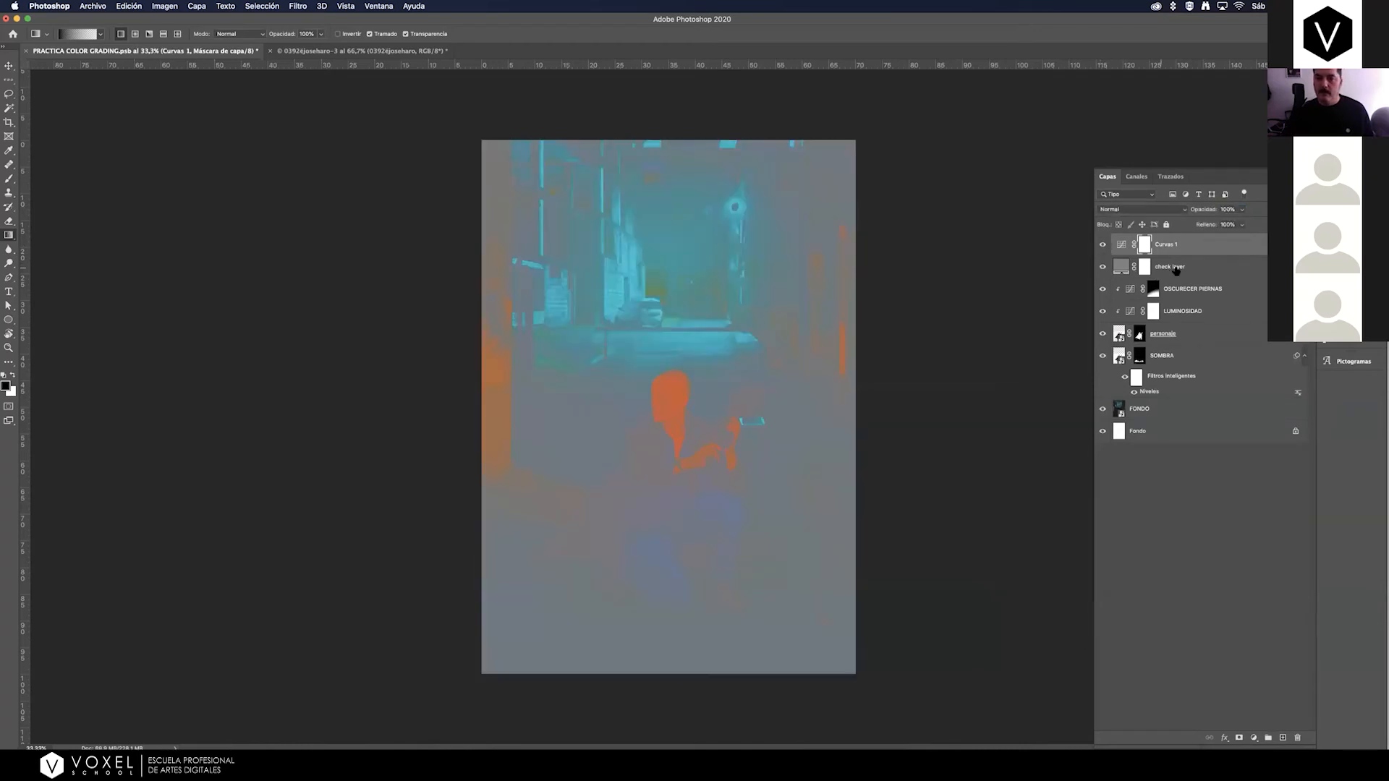
Add a Curves adjustment layer directly above OSCURECER PIERNAS, clipped to the man.
left_click(1171, 272)
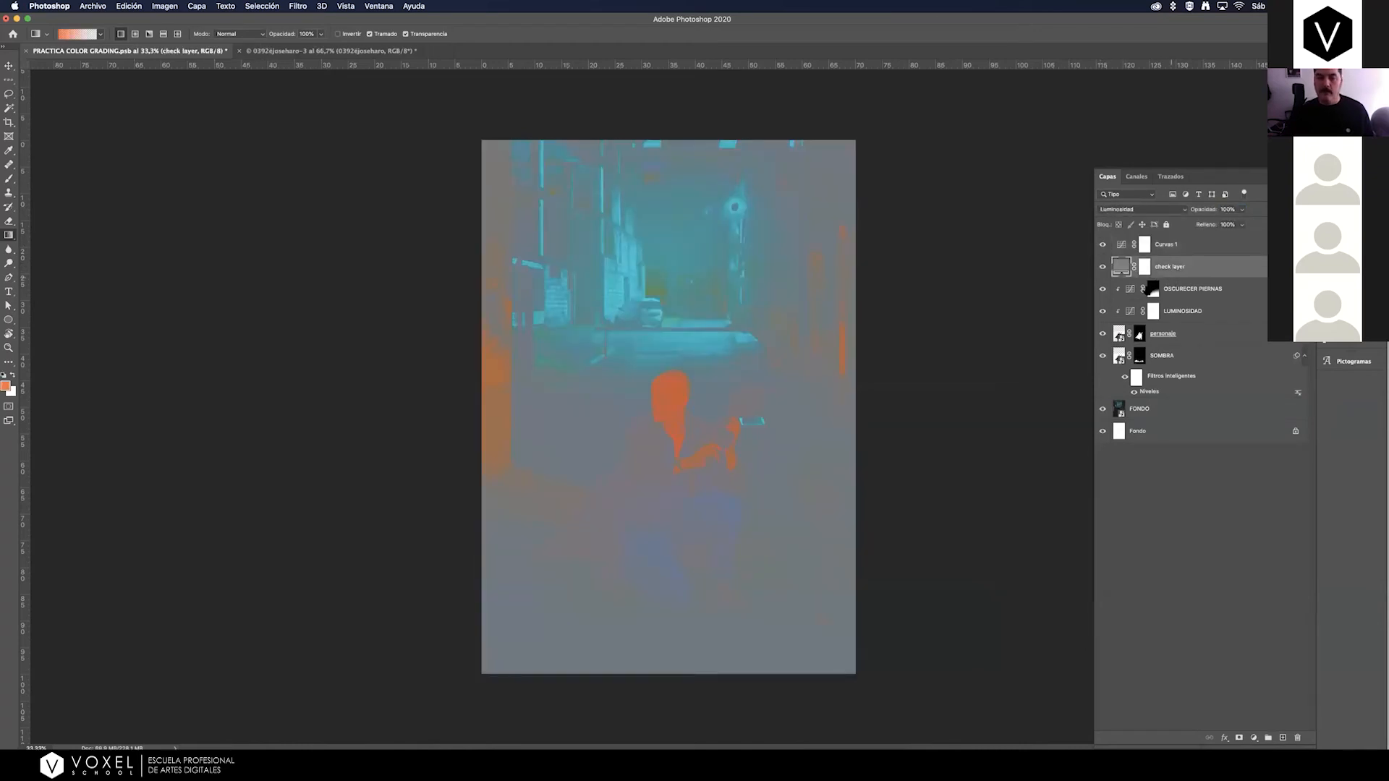
left_click(1194, 295)
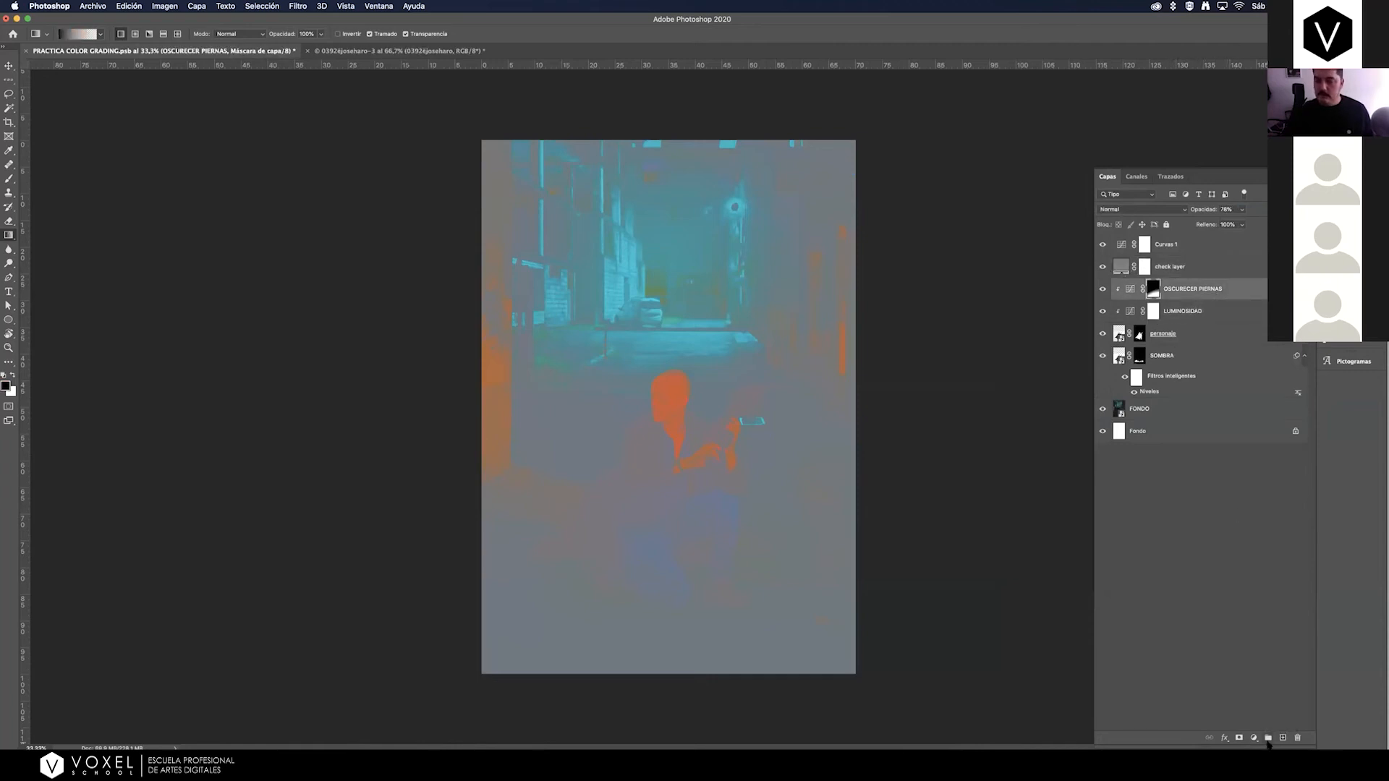
left_click(1190, 335)
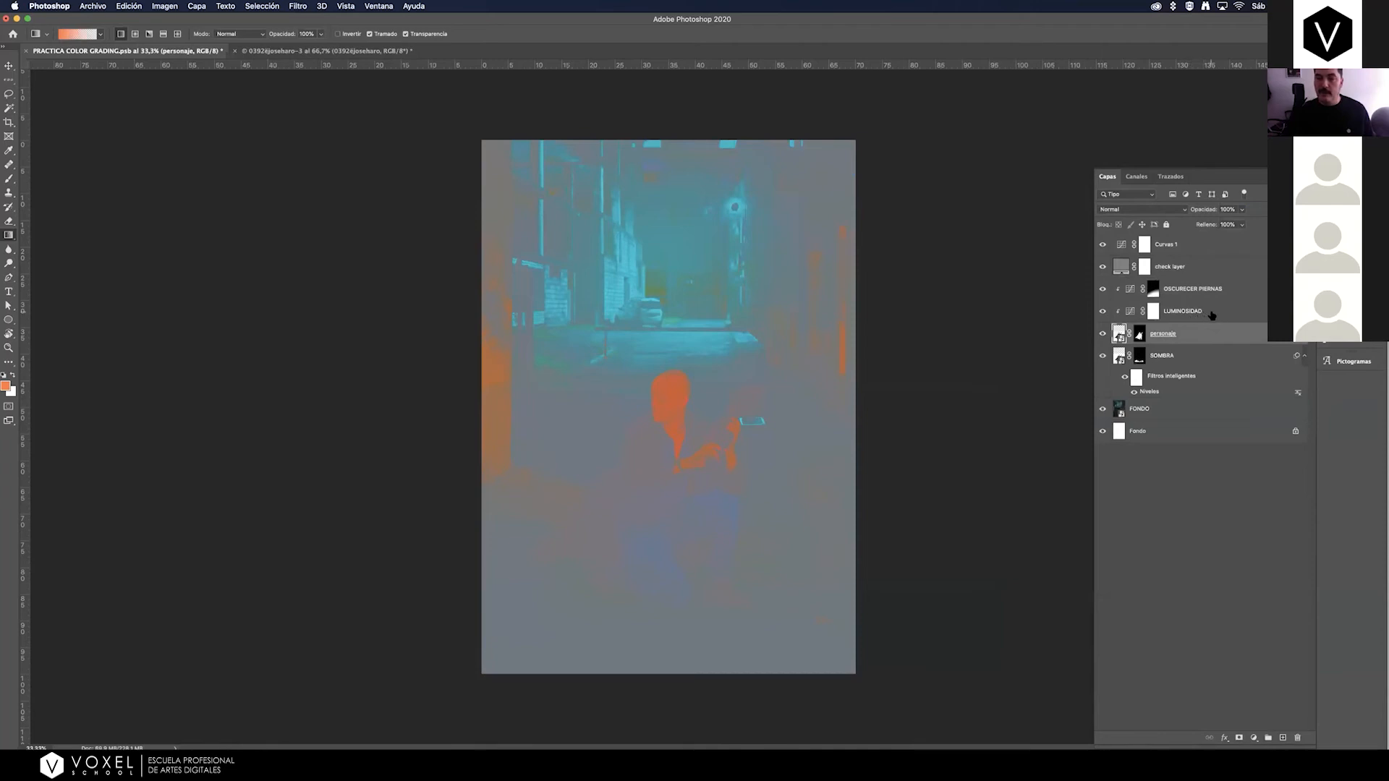
left_click(1201, 318)
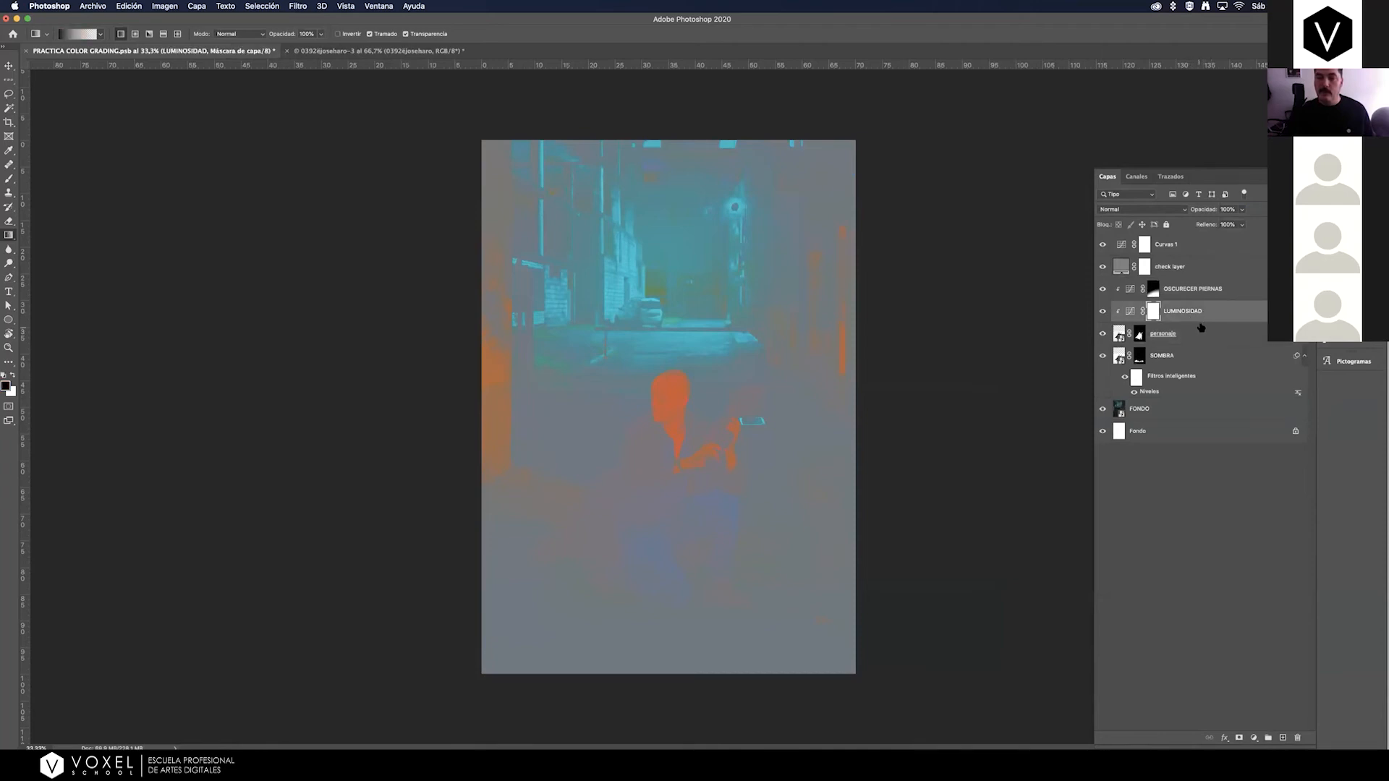
left_click(1233, 290)
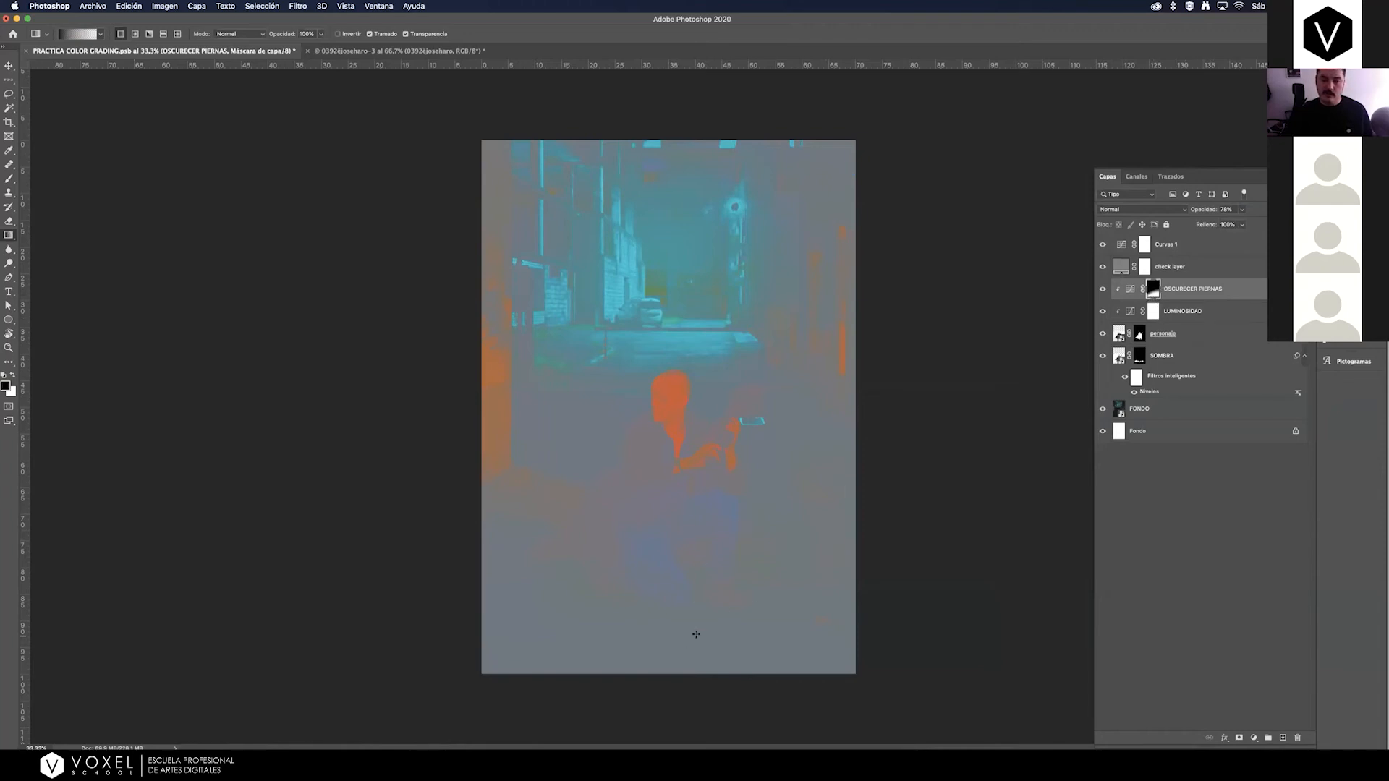
left_click(1253, 737)
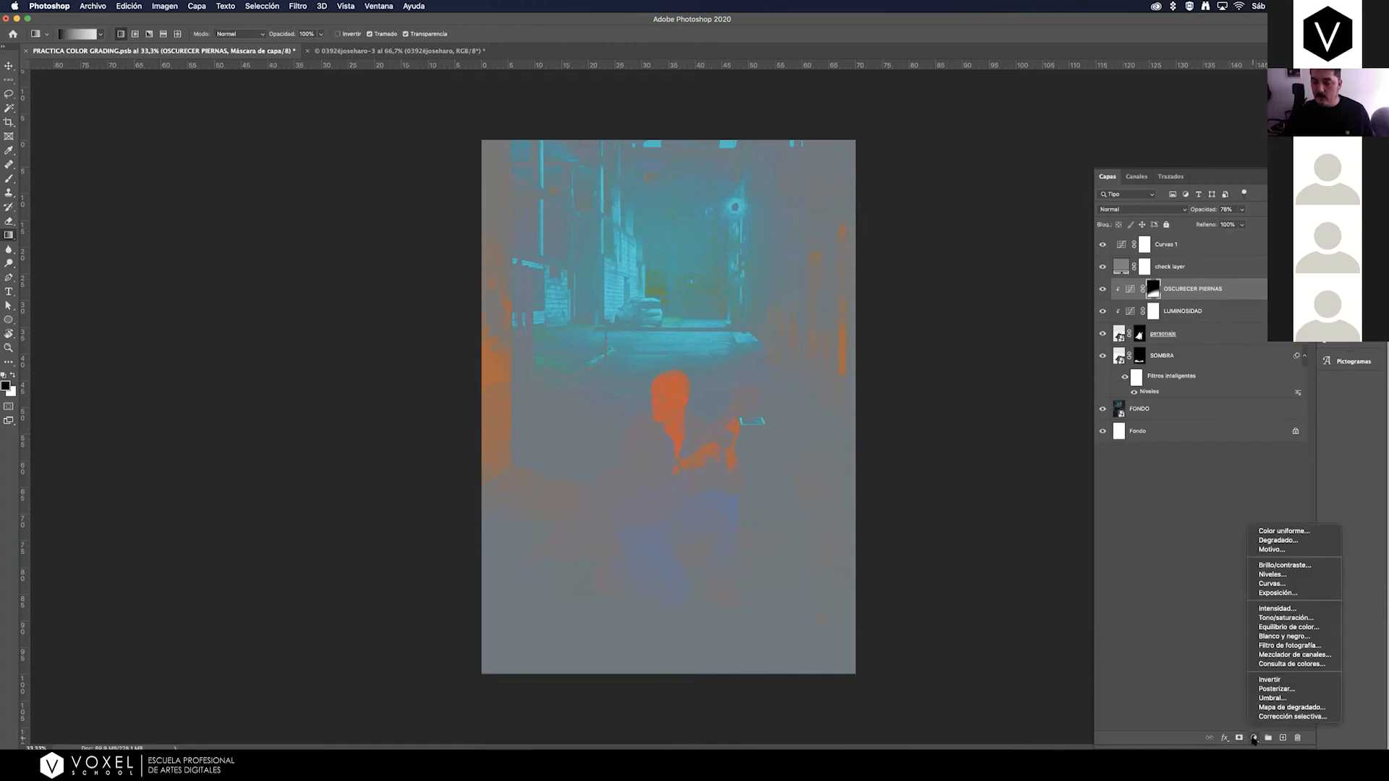
left_click(1279, 584)
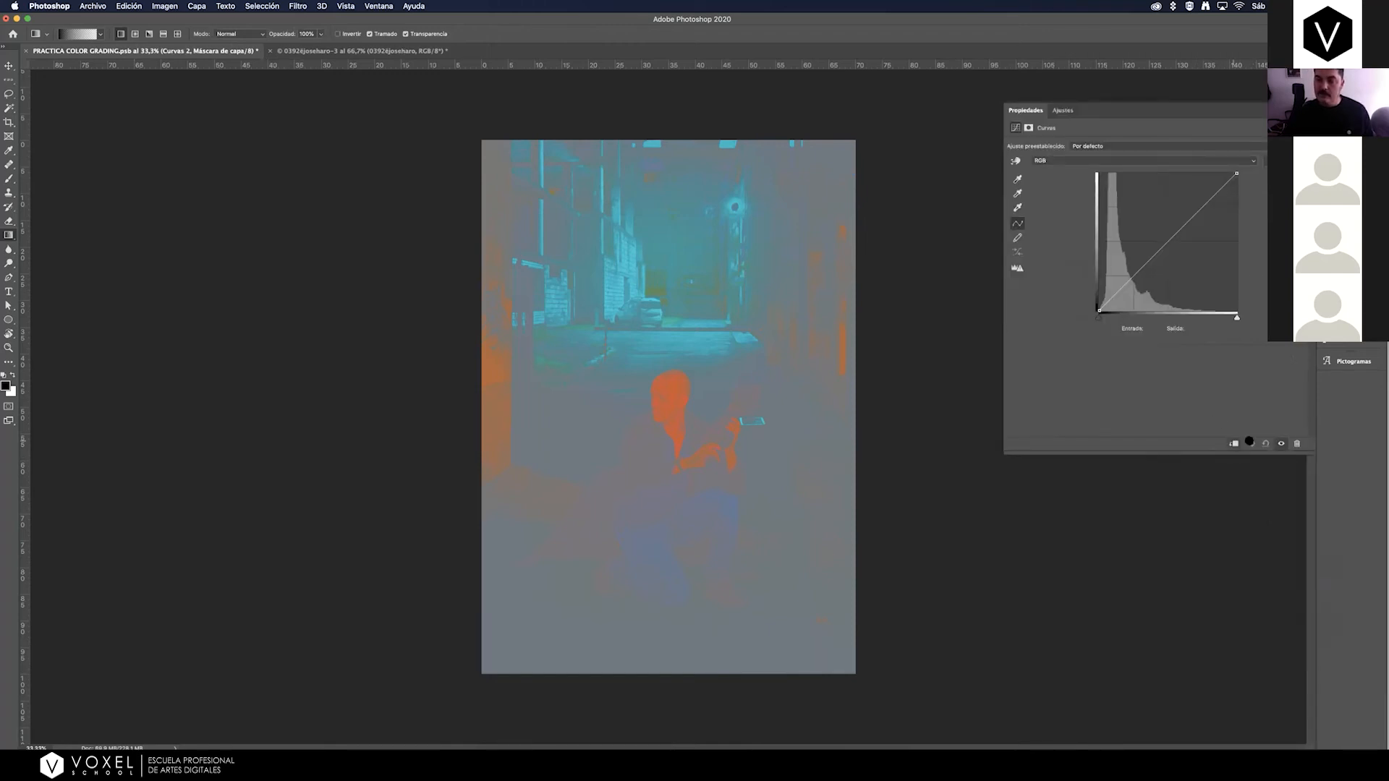
Rename the new clipped Curves layer as COLOR.
left_click(1308, 106)
double_click(1177, 289)
type("COLOR")
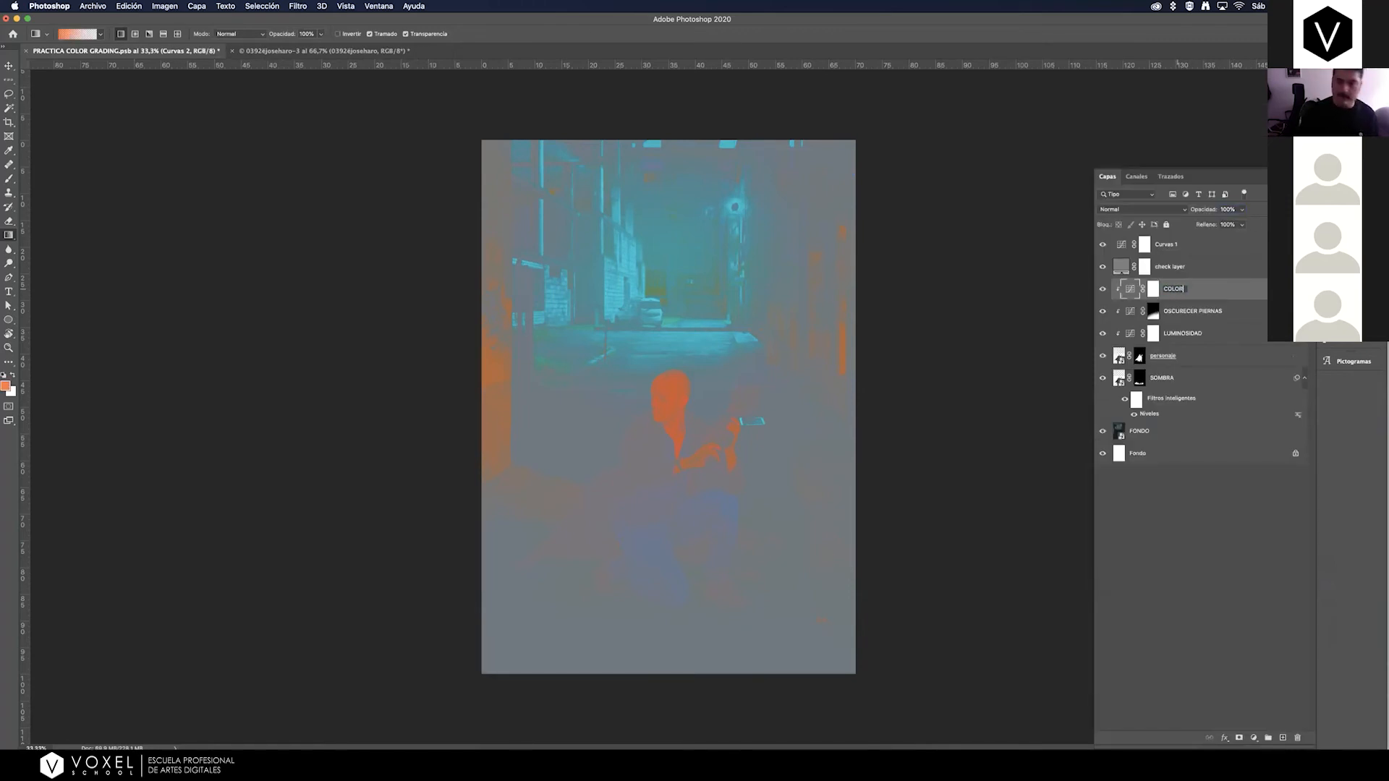
key("Return")
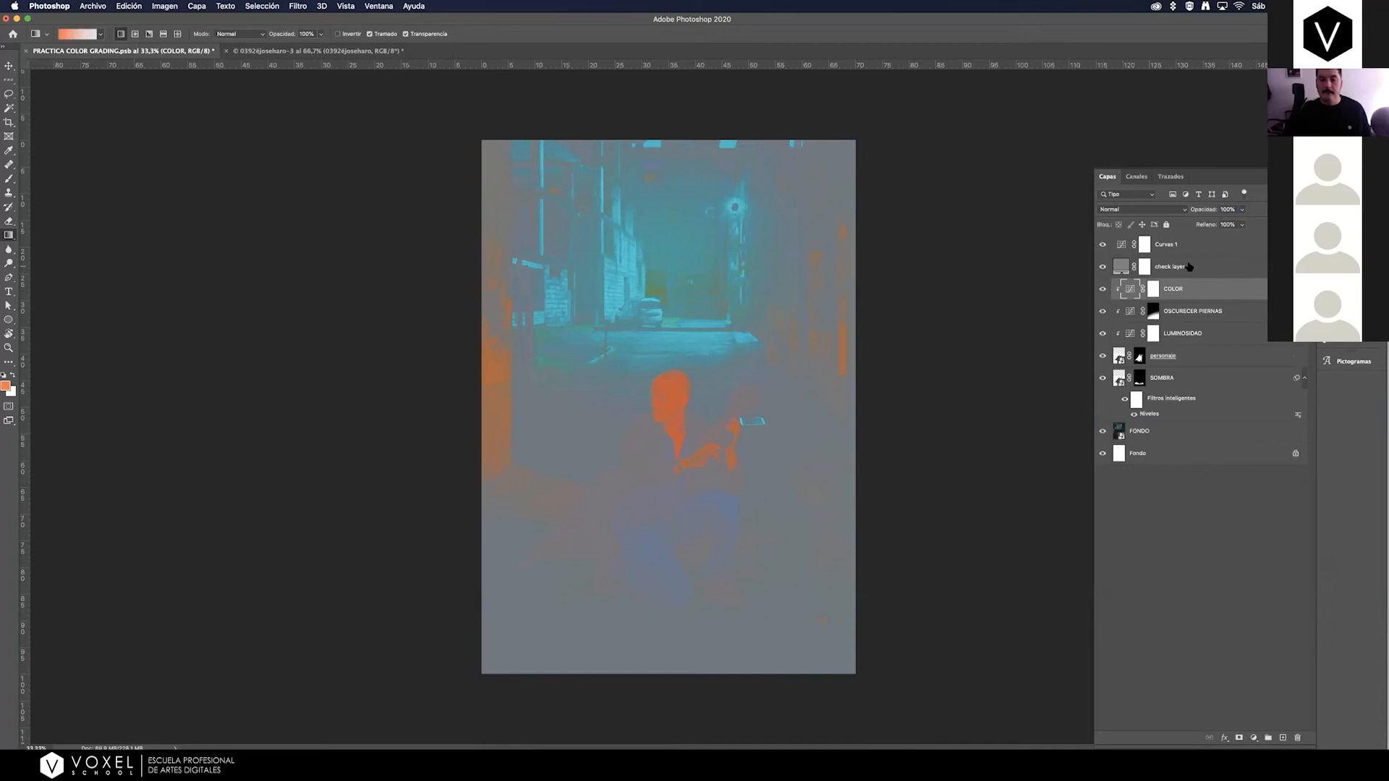
Bend the Rojo channel curve of the COLOR layer up and down, settling its midpoint at about input 138, output 134.
double_click(1131, 291)
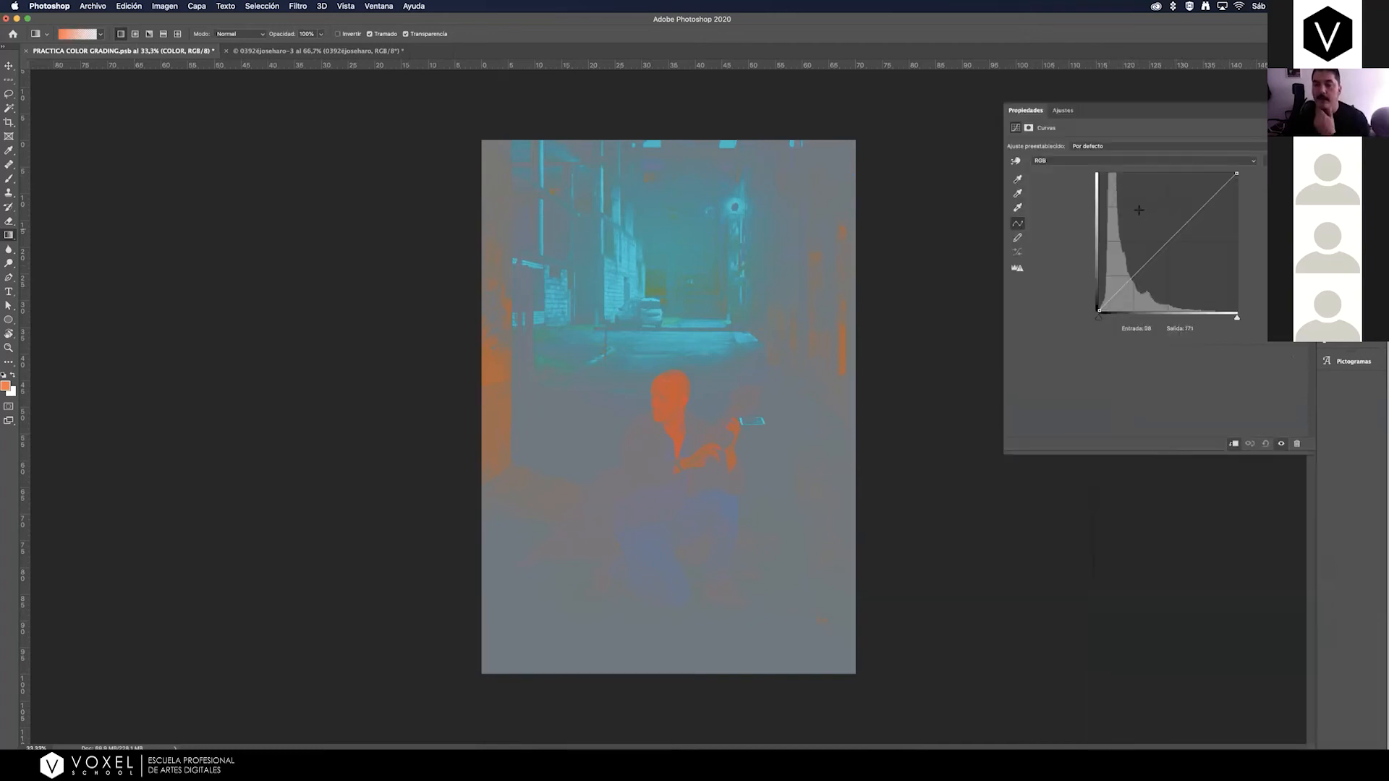
left_click(1063, 165)
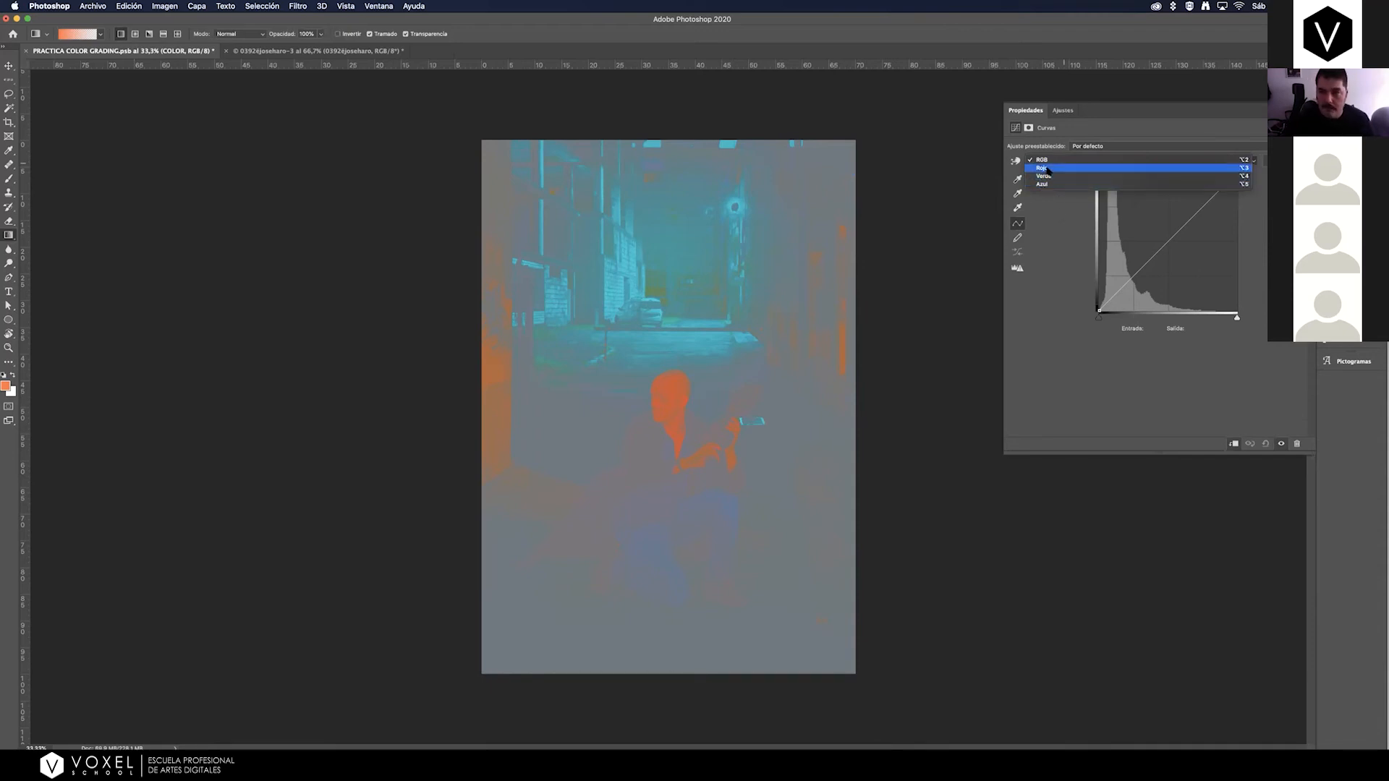
left_click(1051, 168)
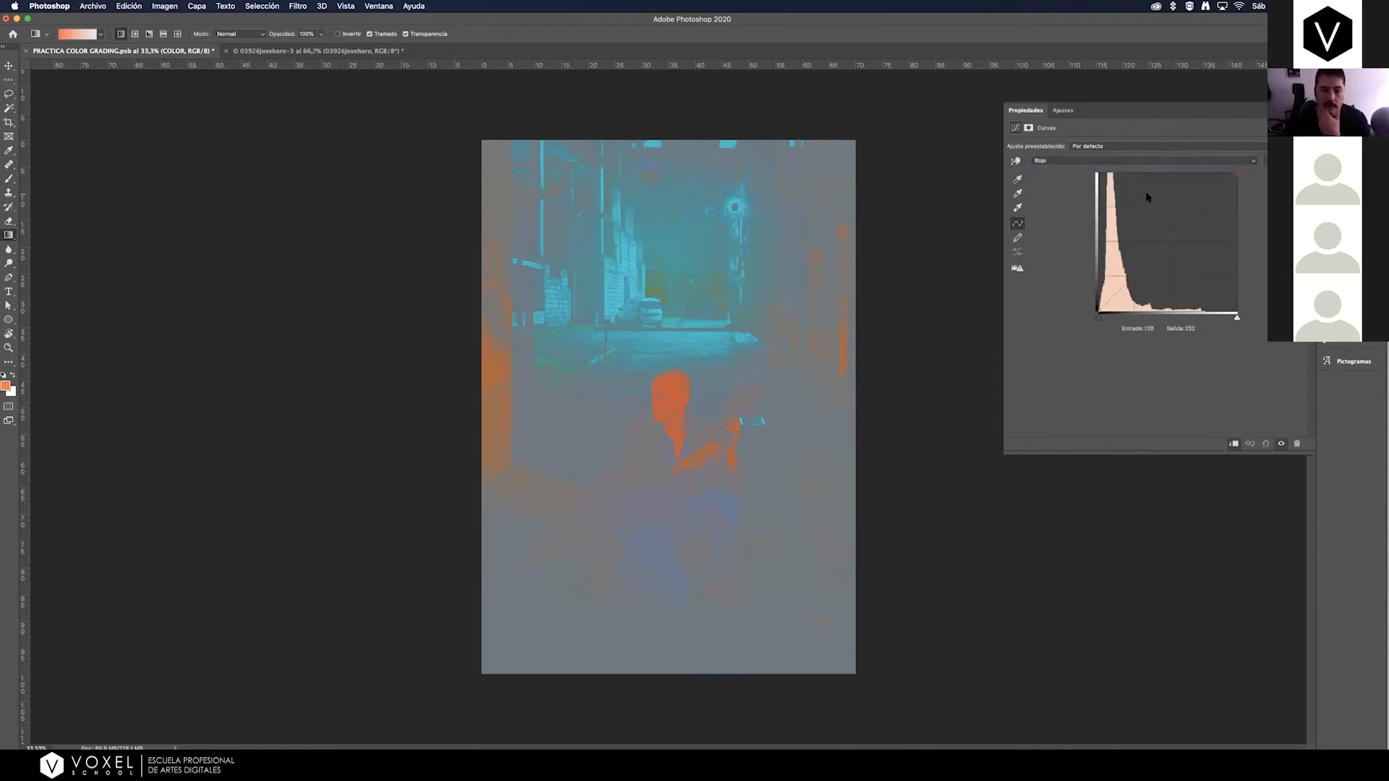
left_click(1170, 239)
left_click_drag(1168, 237, 1165, 230)
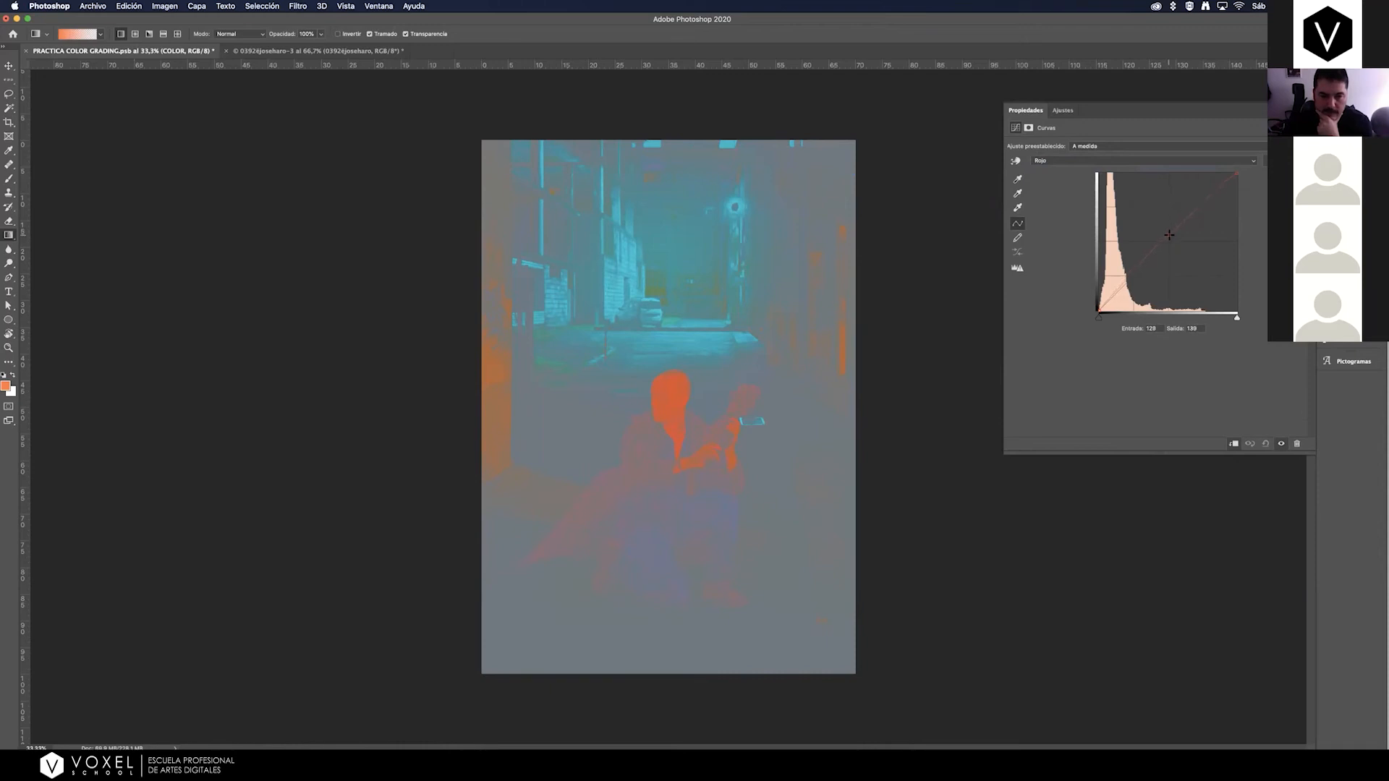
left_click_drag(1169, 238, 1176, 247)
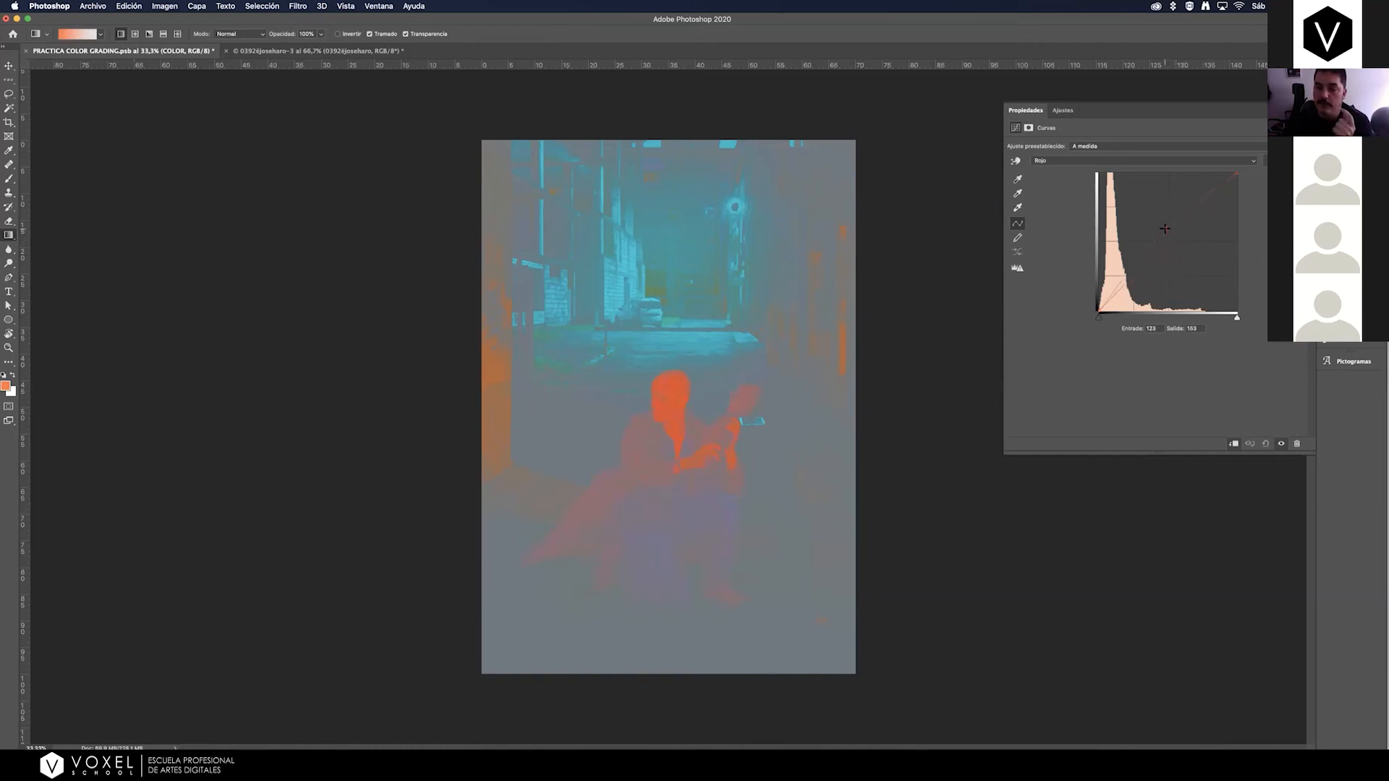
left_click_drag(1164, 229, 1174, 248)
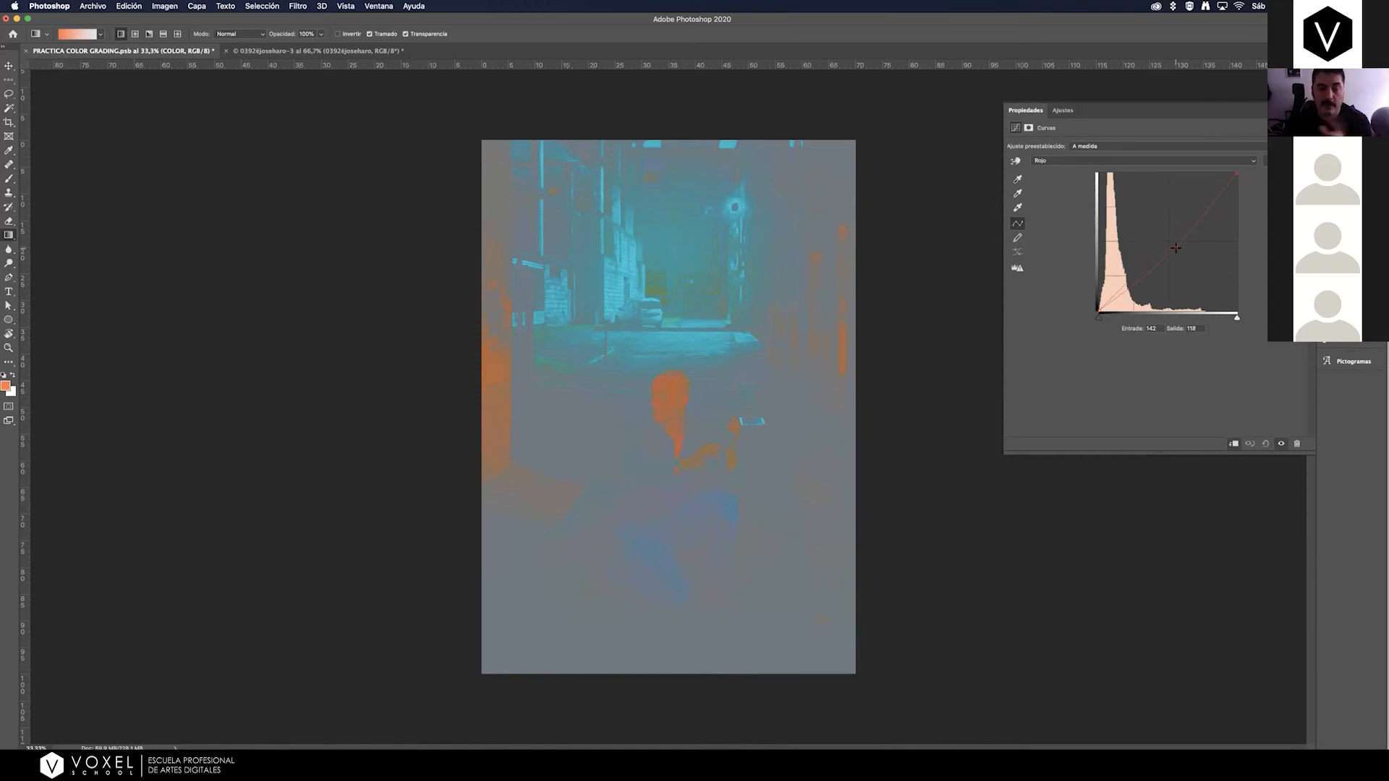
mouse_move(1175, 248)
left_mouse_down()
mouse_move(1168, 225)
mouse_move(1176, 251)
mouse_move(1171, 238)
left_mouse_up()
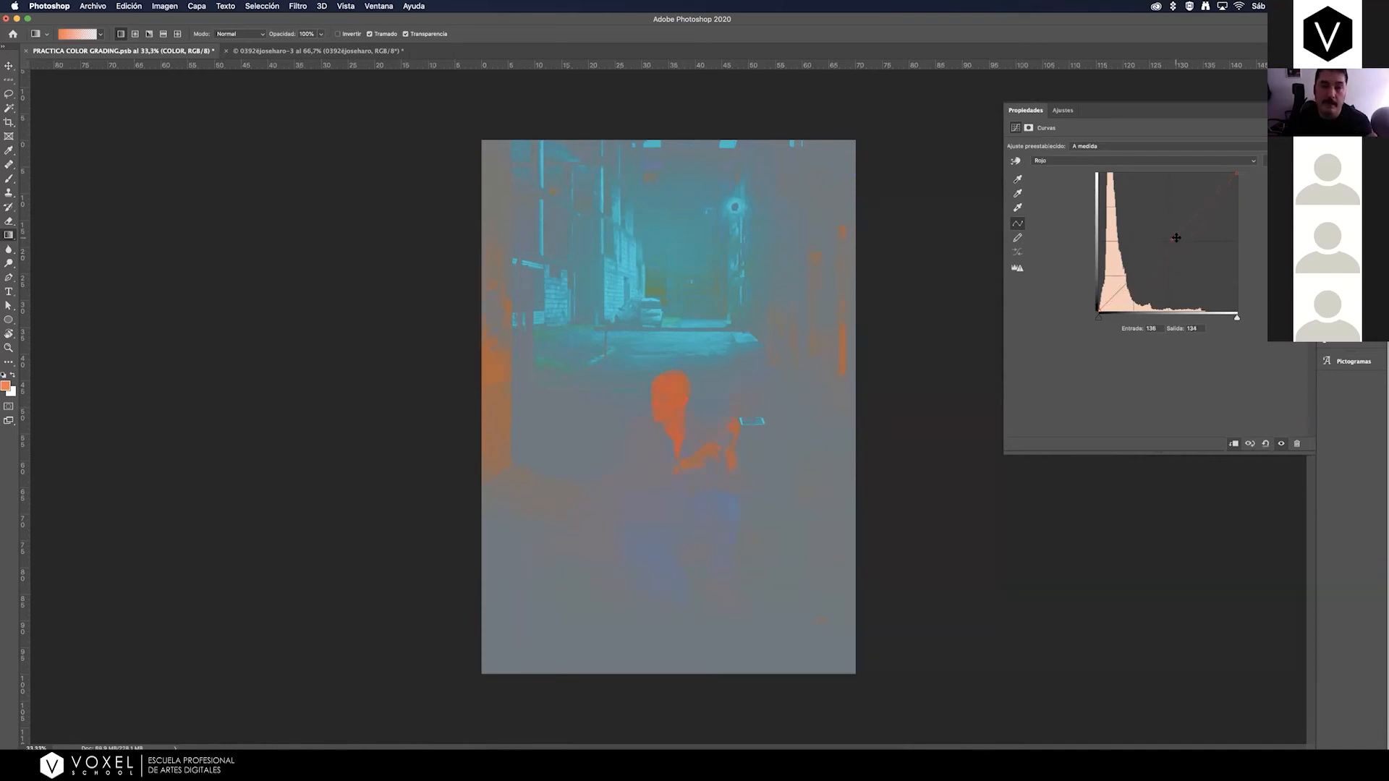
Try shifting the midpoints of the Verde and Azul channel curves of the COLOR layer.
left_click(1138, 160)
left_click(1150, 176)
mouse_move(1171, 237)
left_mouse_down()
mouse_move(1166, 217)
mouse_move(1180, 248)
left_mouse_up()
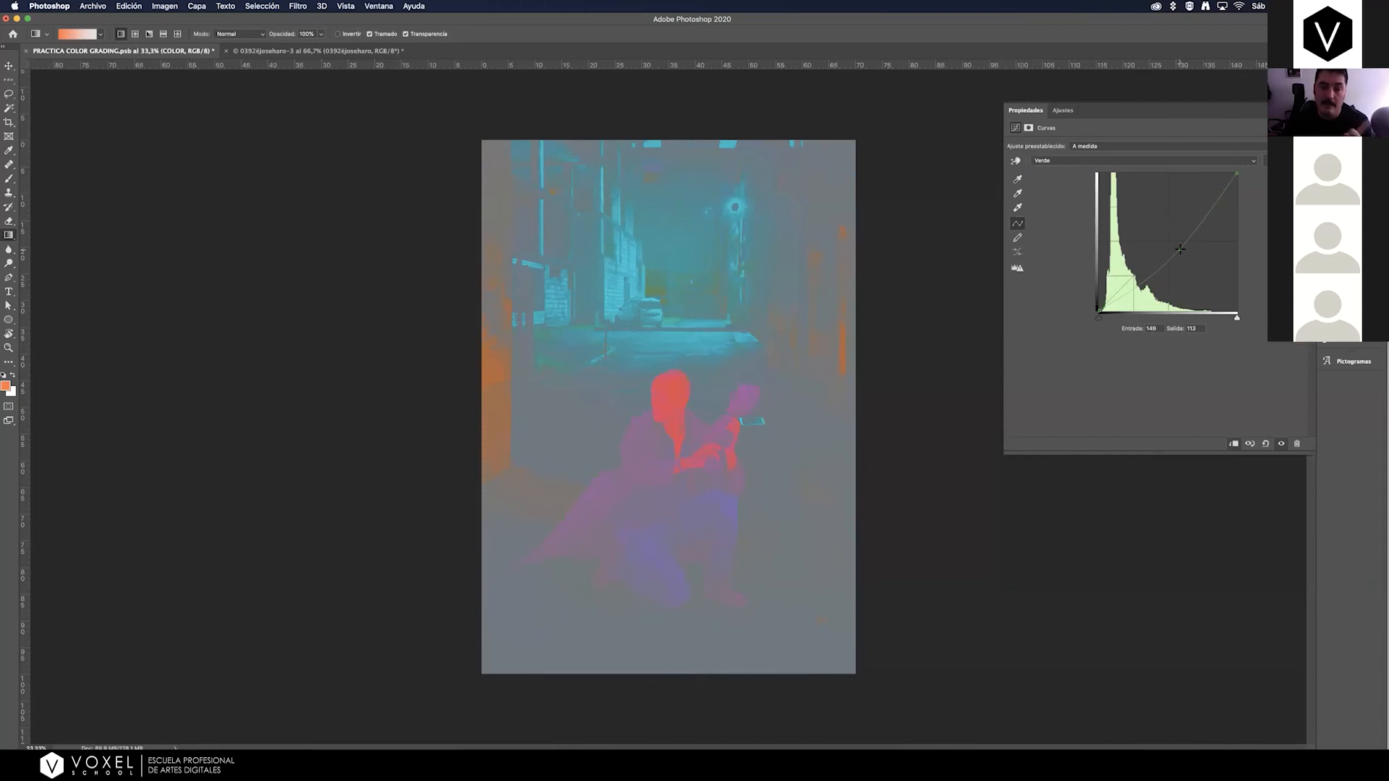
left_click_drag(1179, 248, 1160, 164)
left_click(1160, 163)
left_click(1146, 172)
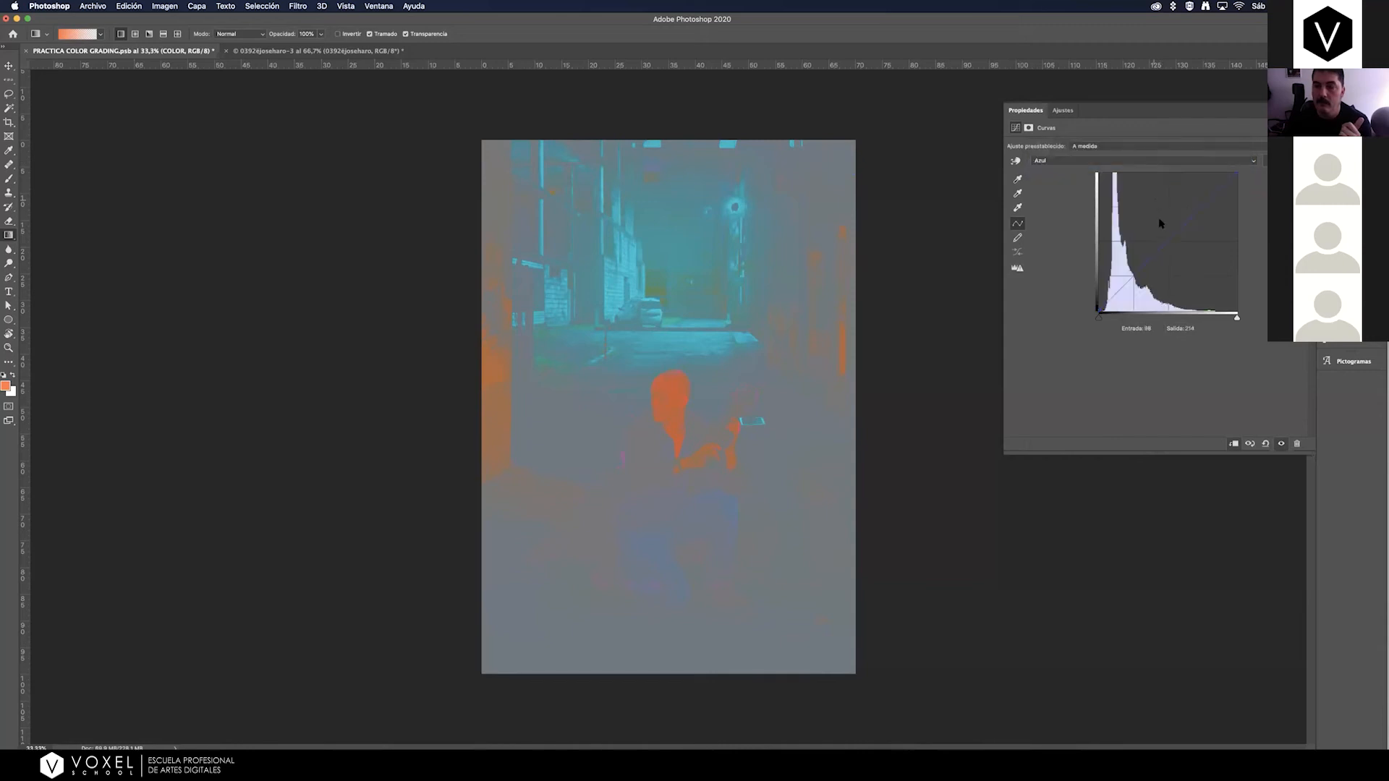
left_click_drag(1169, 235, 1157, 168)
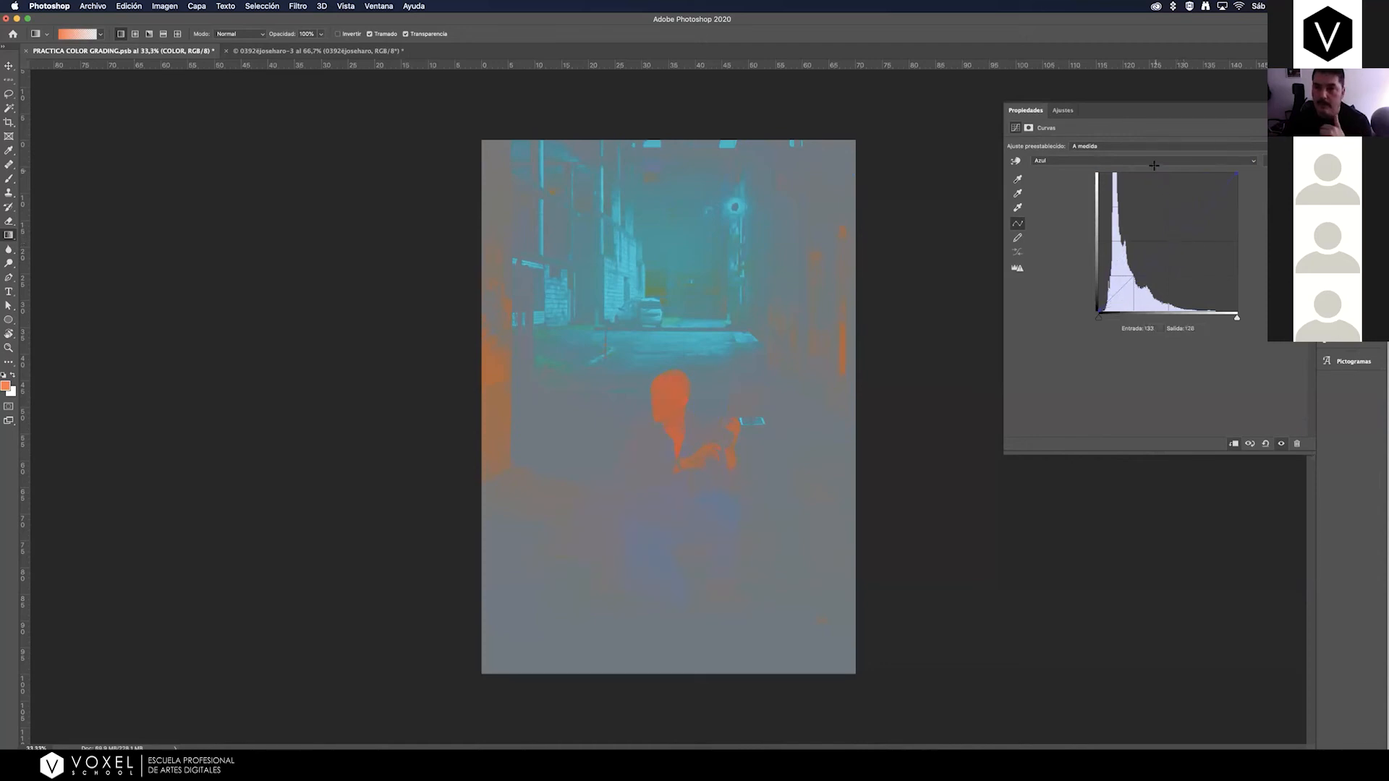
Set the Rojo curve's midpoint on the COLOR layer to input 136, output 132.
left_click(1078, 160)
left_click(1079, 144)
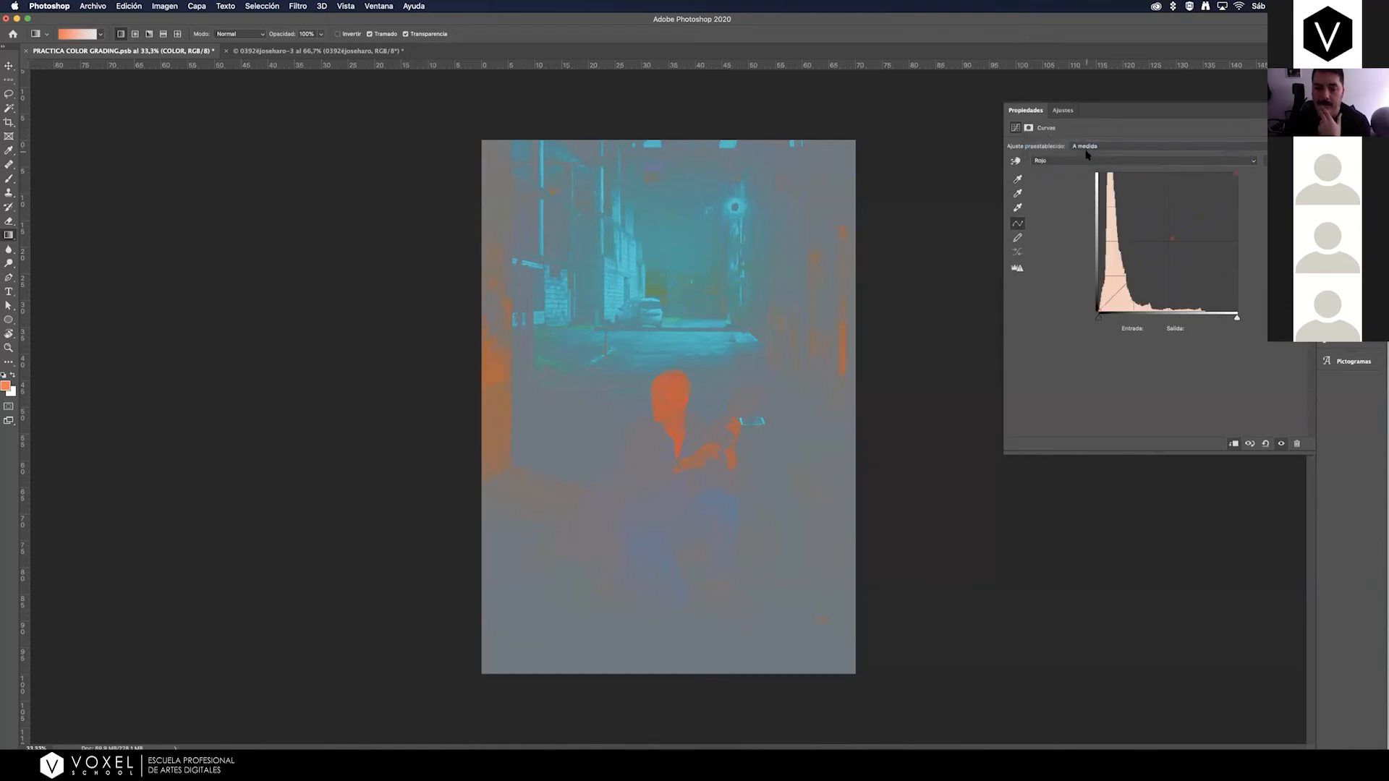
left_click(1173, 240)
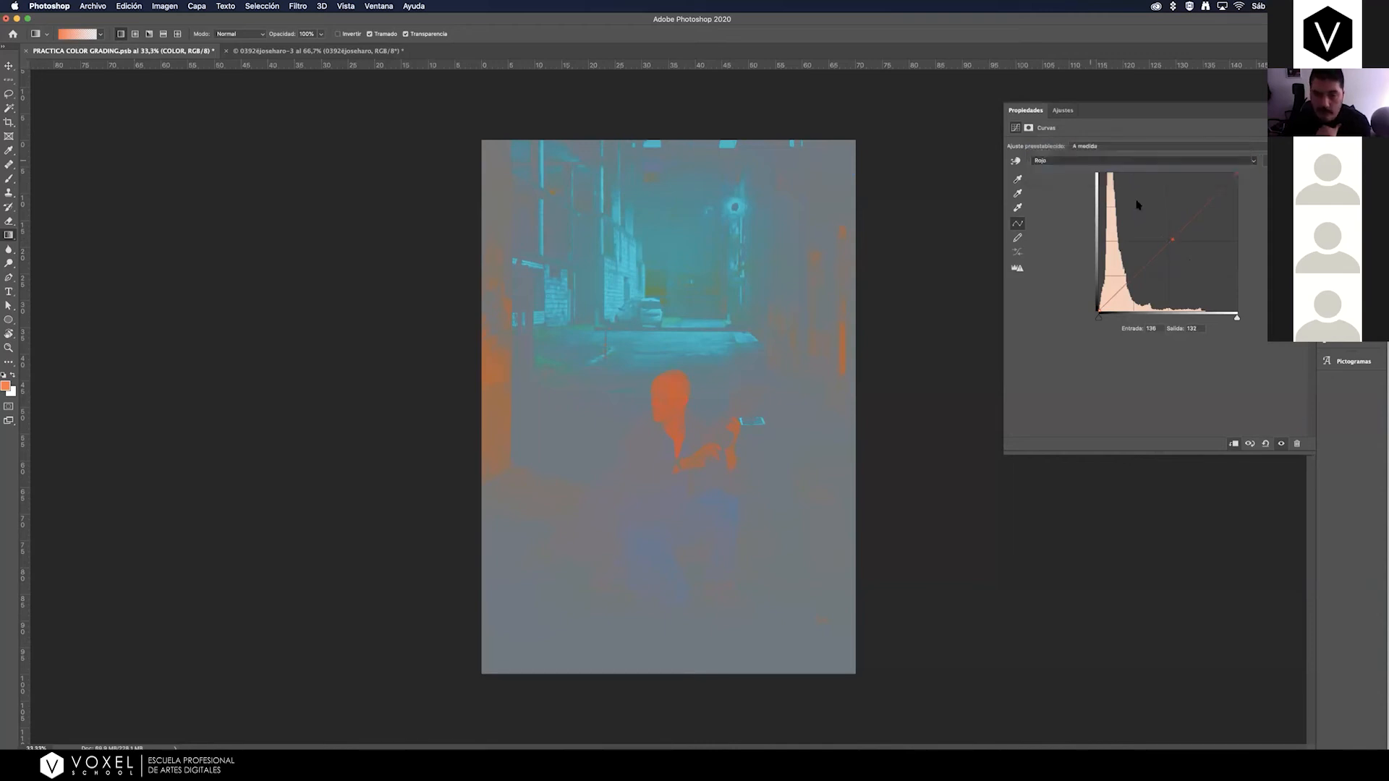
Review the Verde channel curve of the COLOR layer, and set its Azul curve's midpoint to input 128, output 132.
key("alt+4")
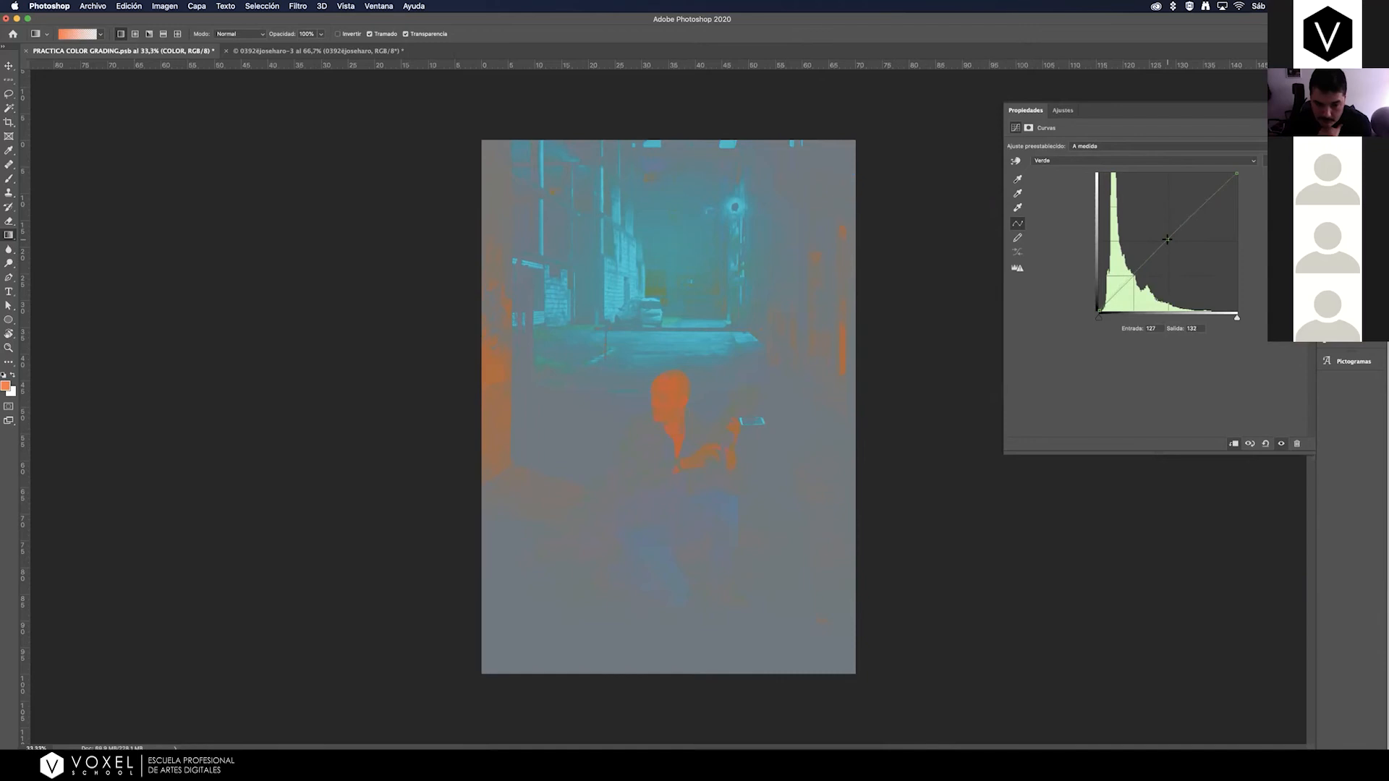
left_click(1122, 162)
left_click(1122, 174)
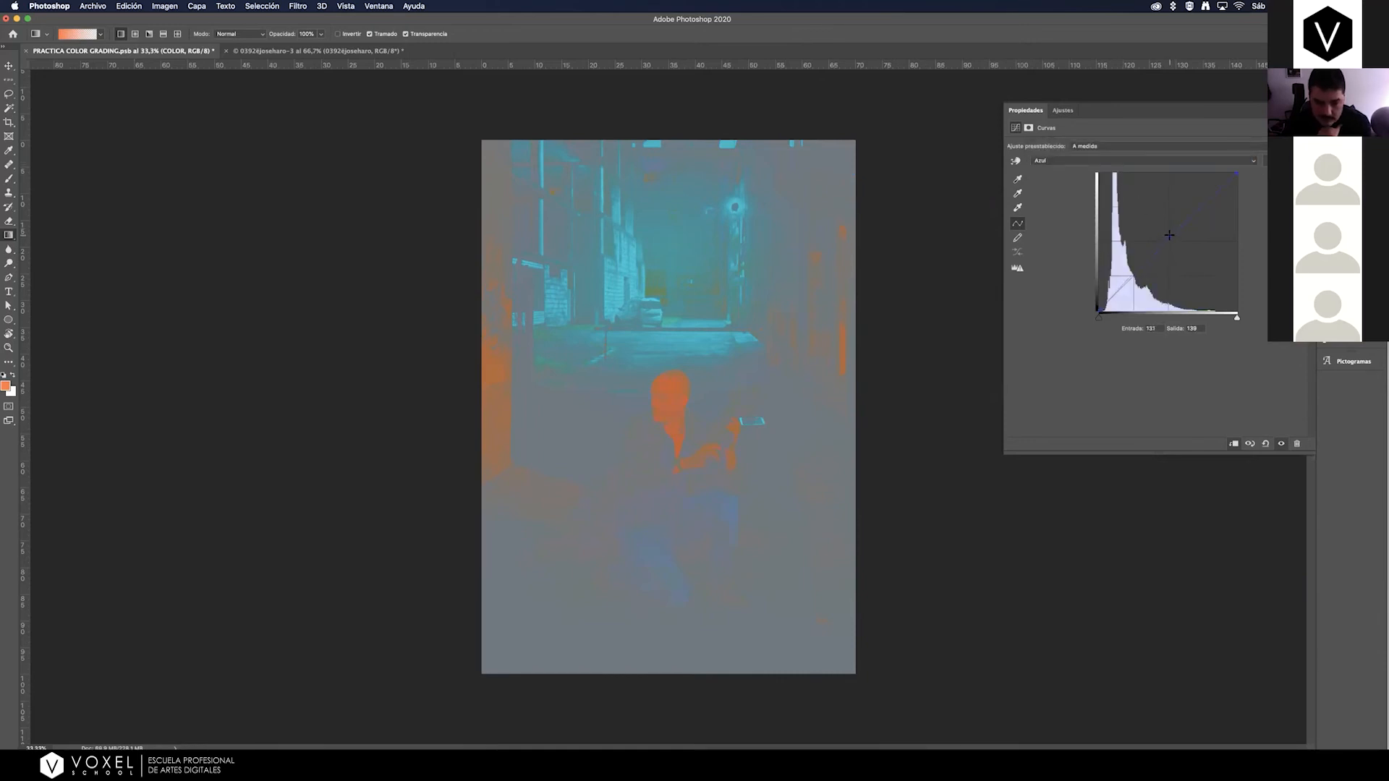
left_click_drag(1171, 236, 1171, 242)
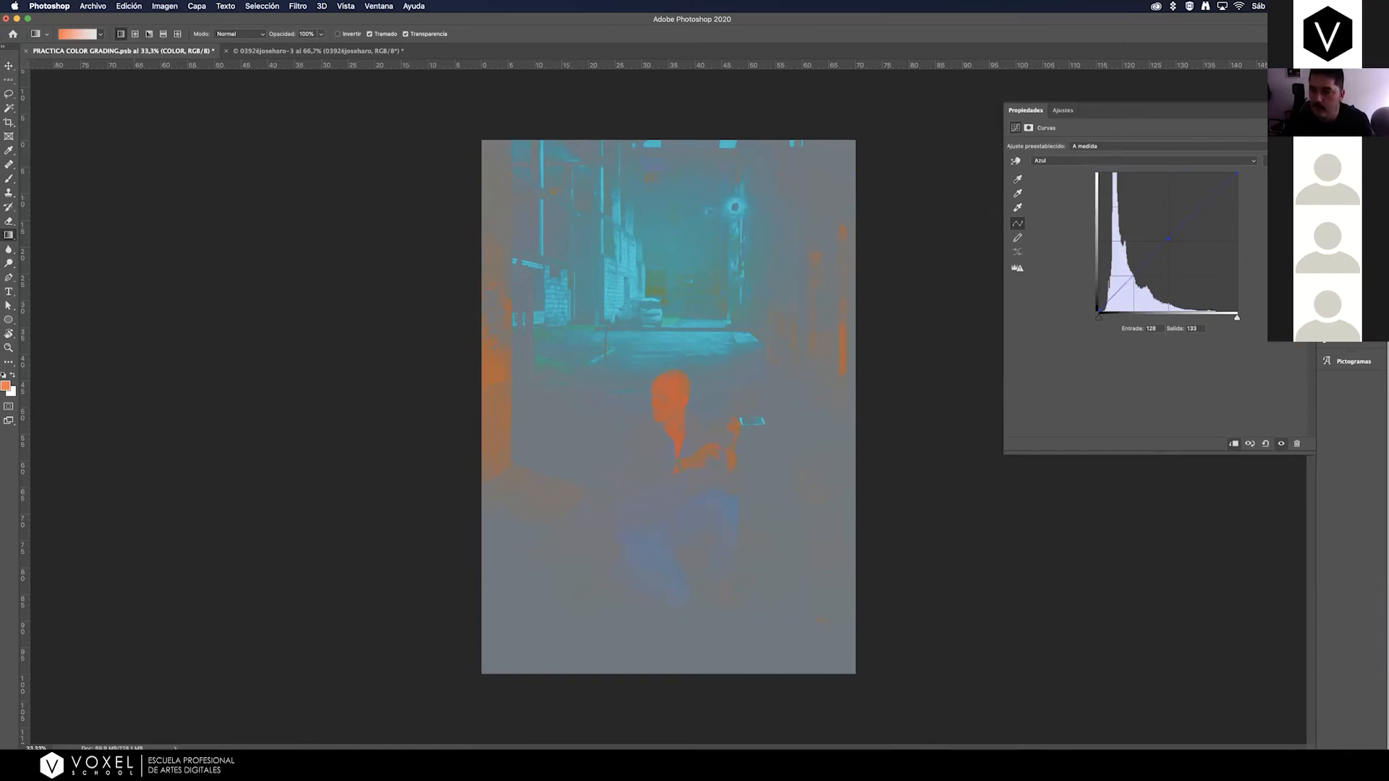
Hide the check layer and Curves 1 layers, and compare the poster with and without the COLOR layer.
left_click(1344, 181)
left_click(1102, 267)
left_click(1103, 245)
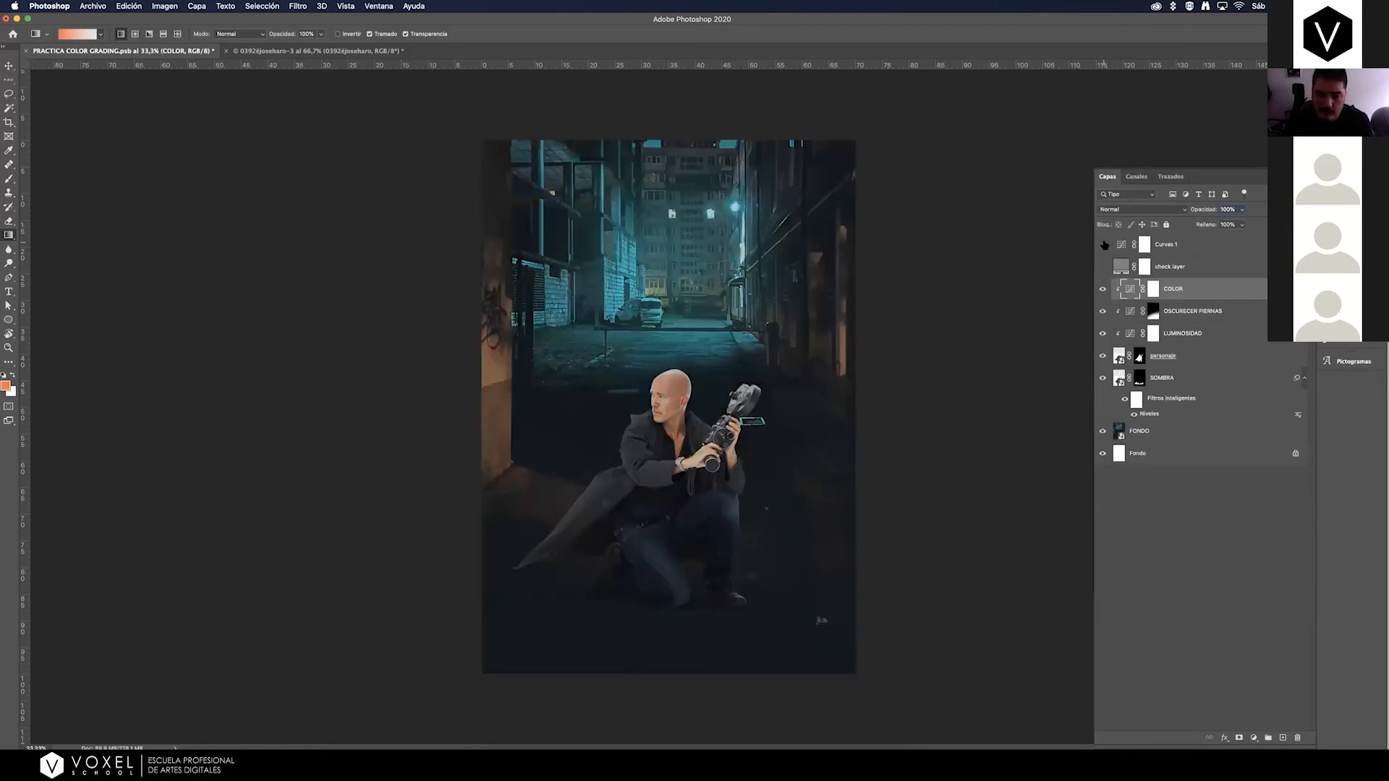
left_click(1103, 290)
left_click(1103, 289)
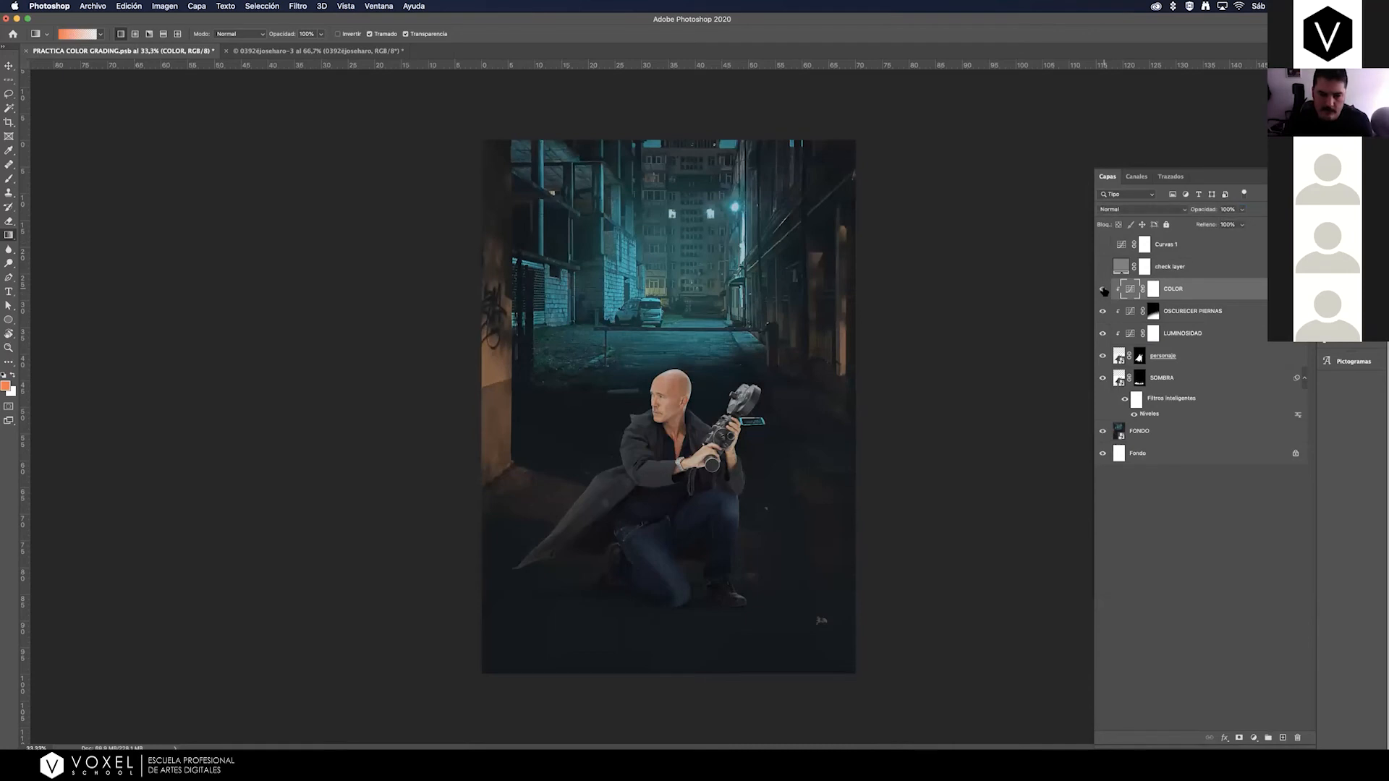
left_click(1103, 289)
left_click(1103, 289)
left_click(1106, 289)
left_click(1106, 290)
left_click(1104, 290)
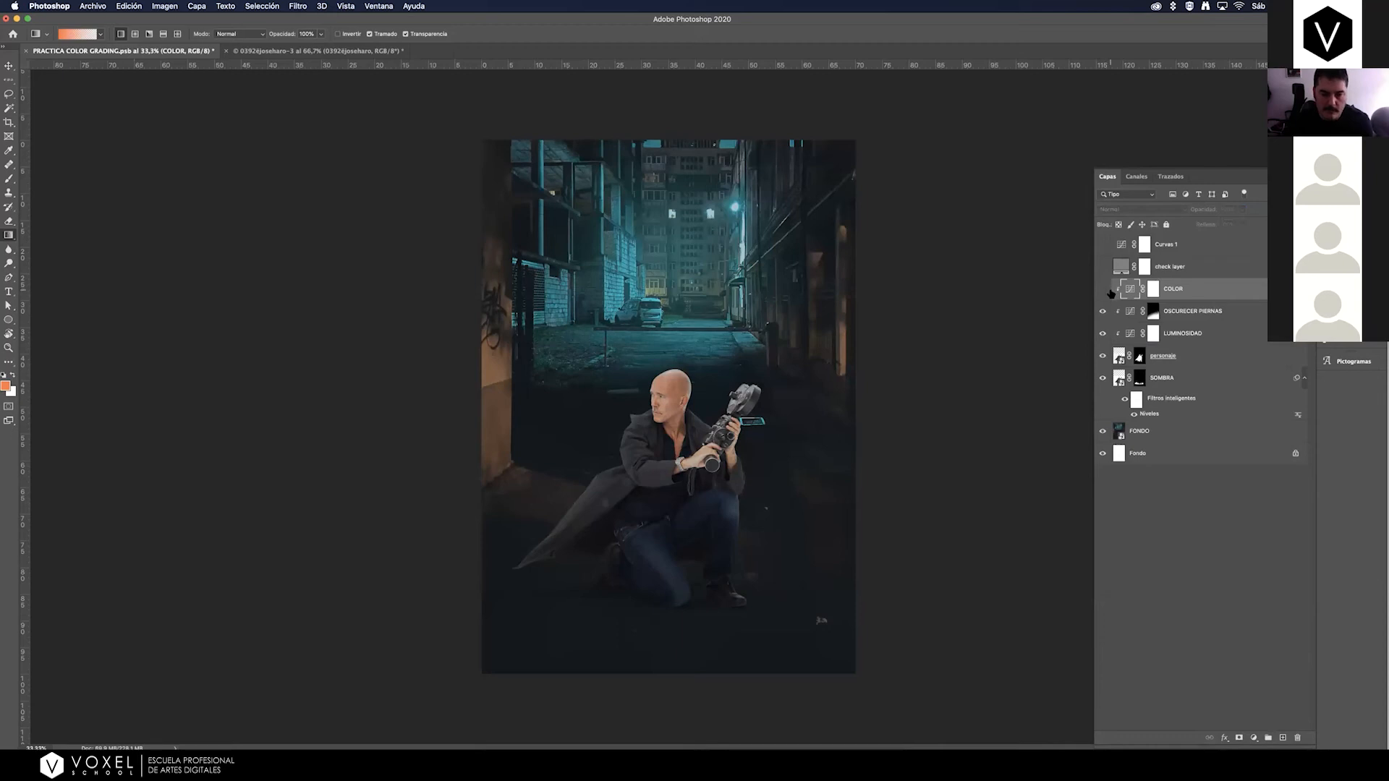
left_click(1103, 289)
left_click(1105, 289)
left_click(1104, 289)
left_click(1104, 289)
left_click(1104, 290)
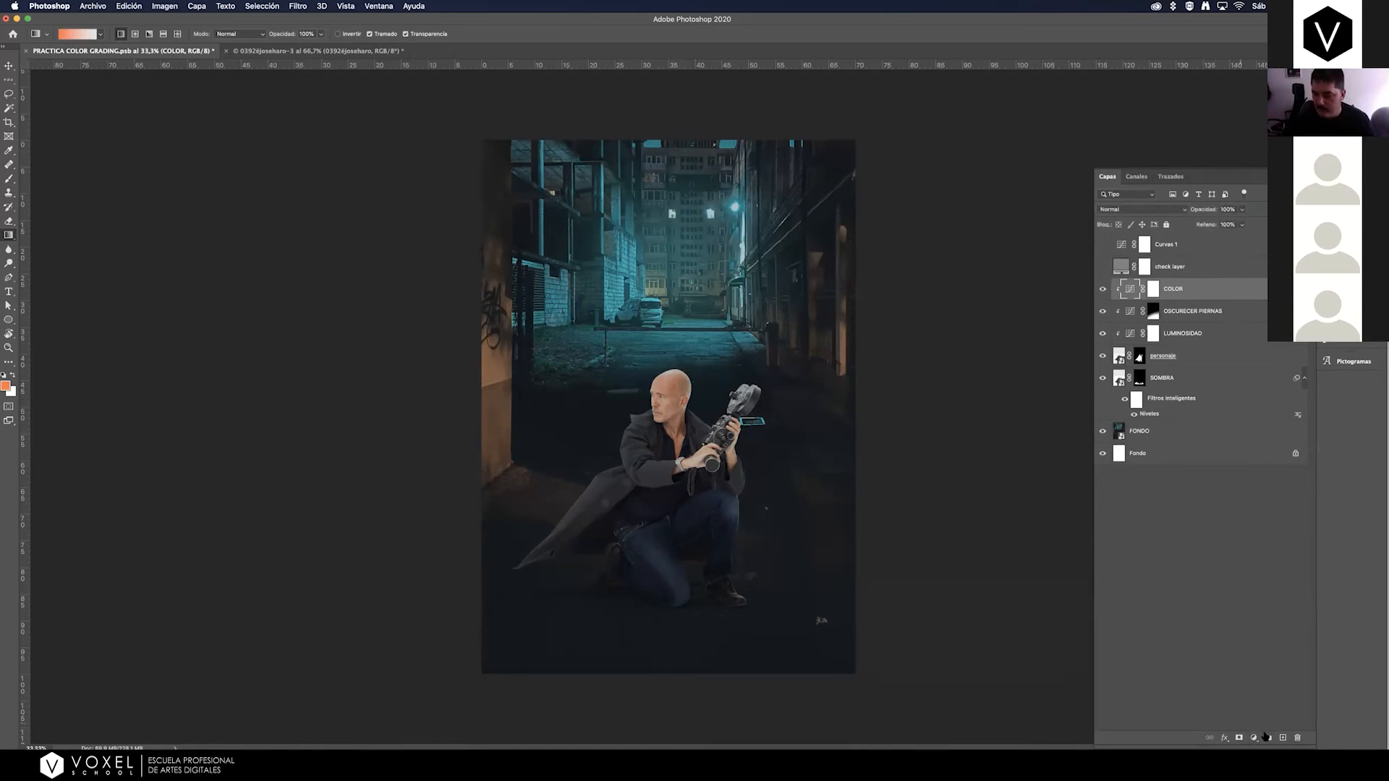
Add a clipped Curves adjustment layer above COLOR and rename it as COLOR PIEL.
left_click(1253, 738)
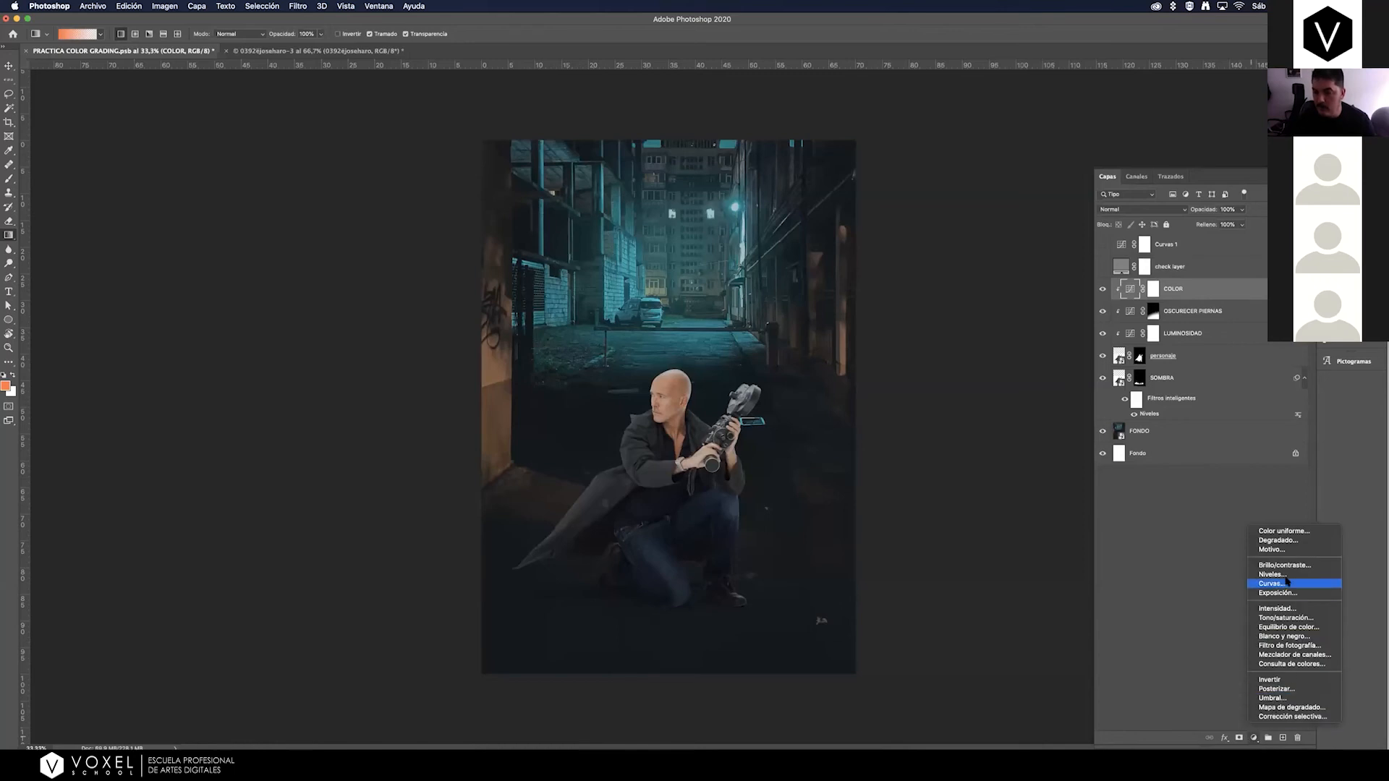
left_click(1280, 584)
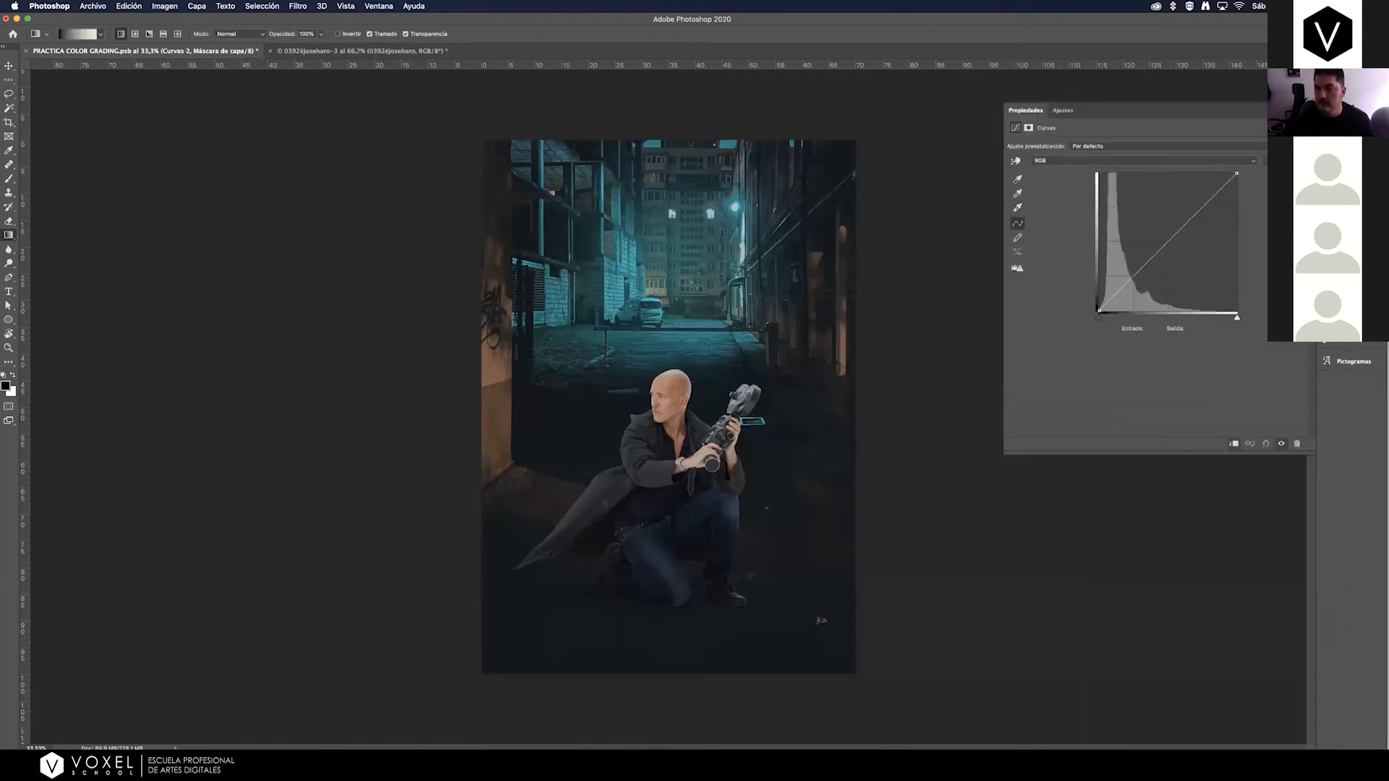
double_click(1175, 289)
type("COLOR PIEL")
key("Return")
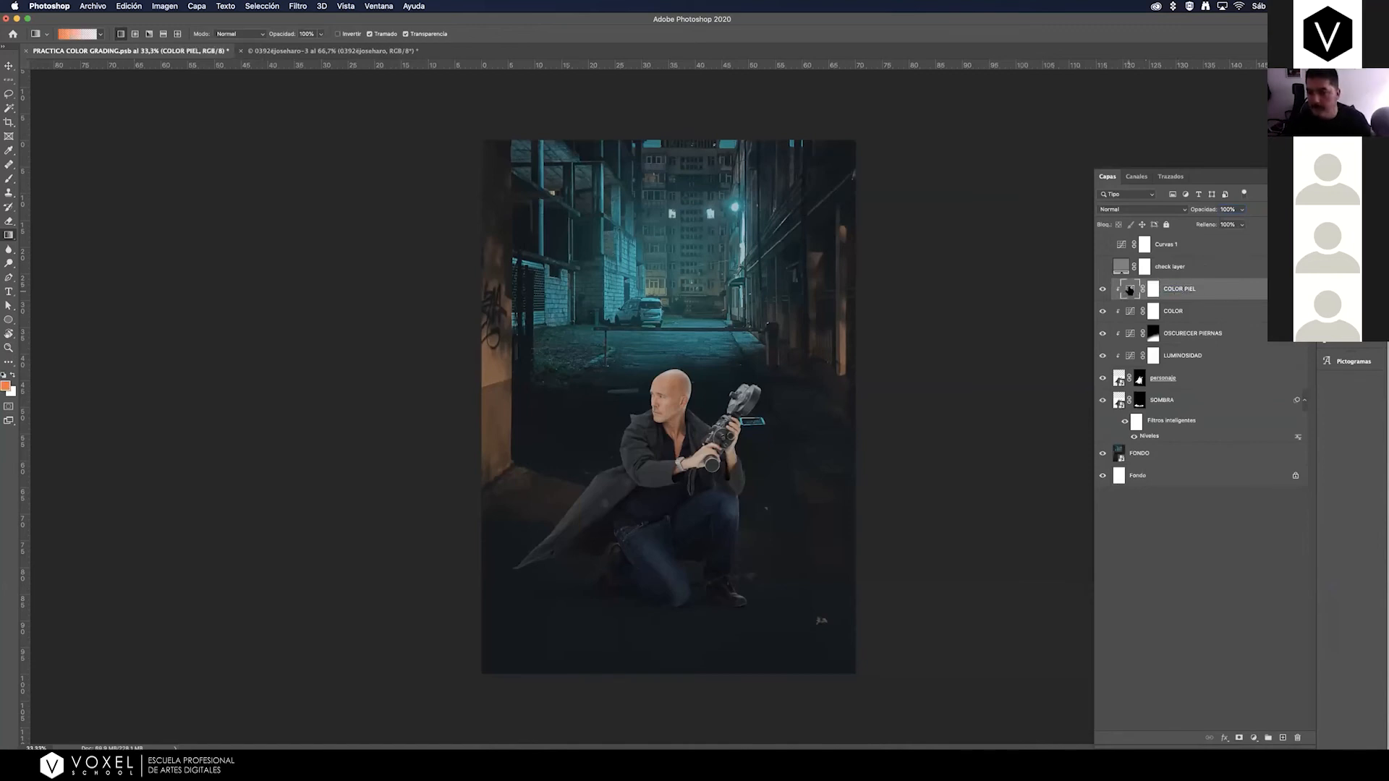
Show the check layer and Curves 1 layers again for judging the colors.
double_click(1128, 290)
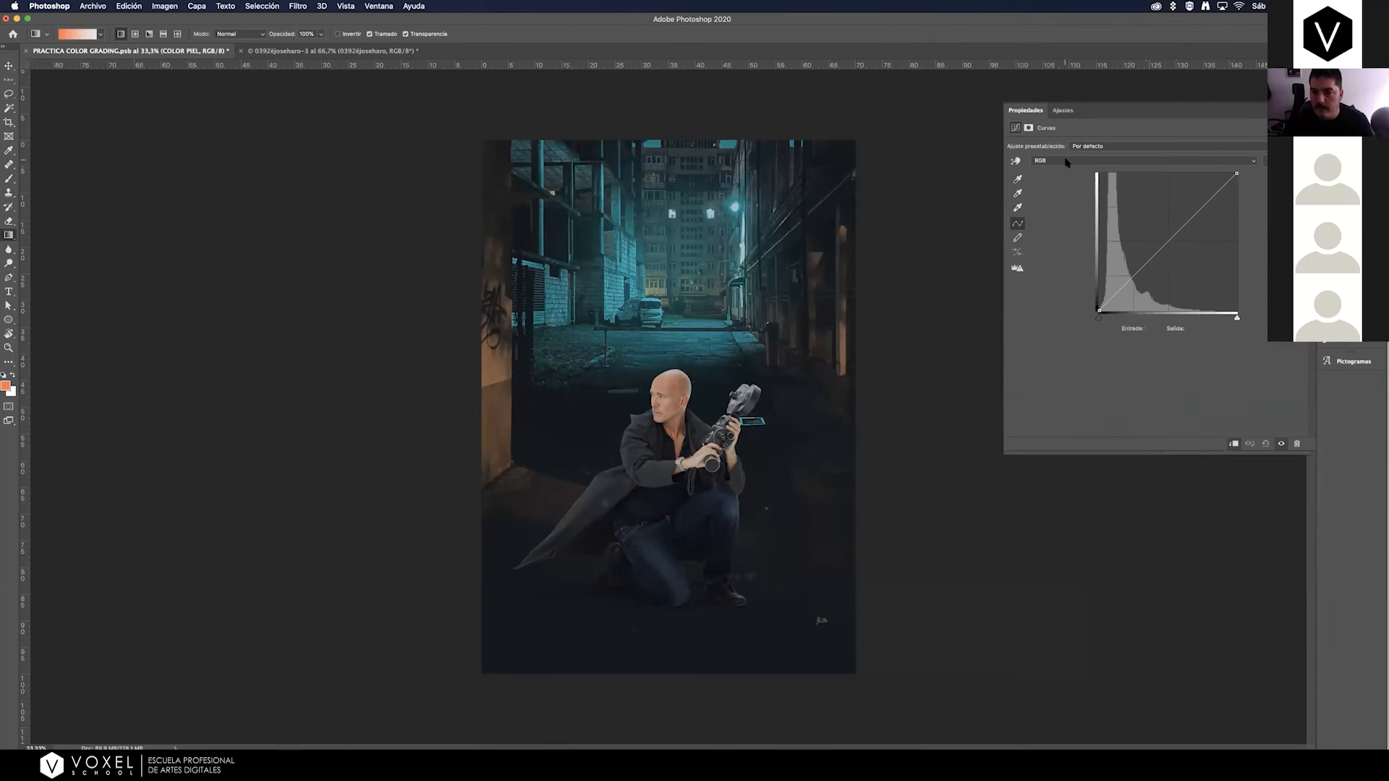
left_click(1308, 109)
left_click(1103, 267)
left_click(1104, 245)
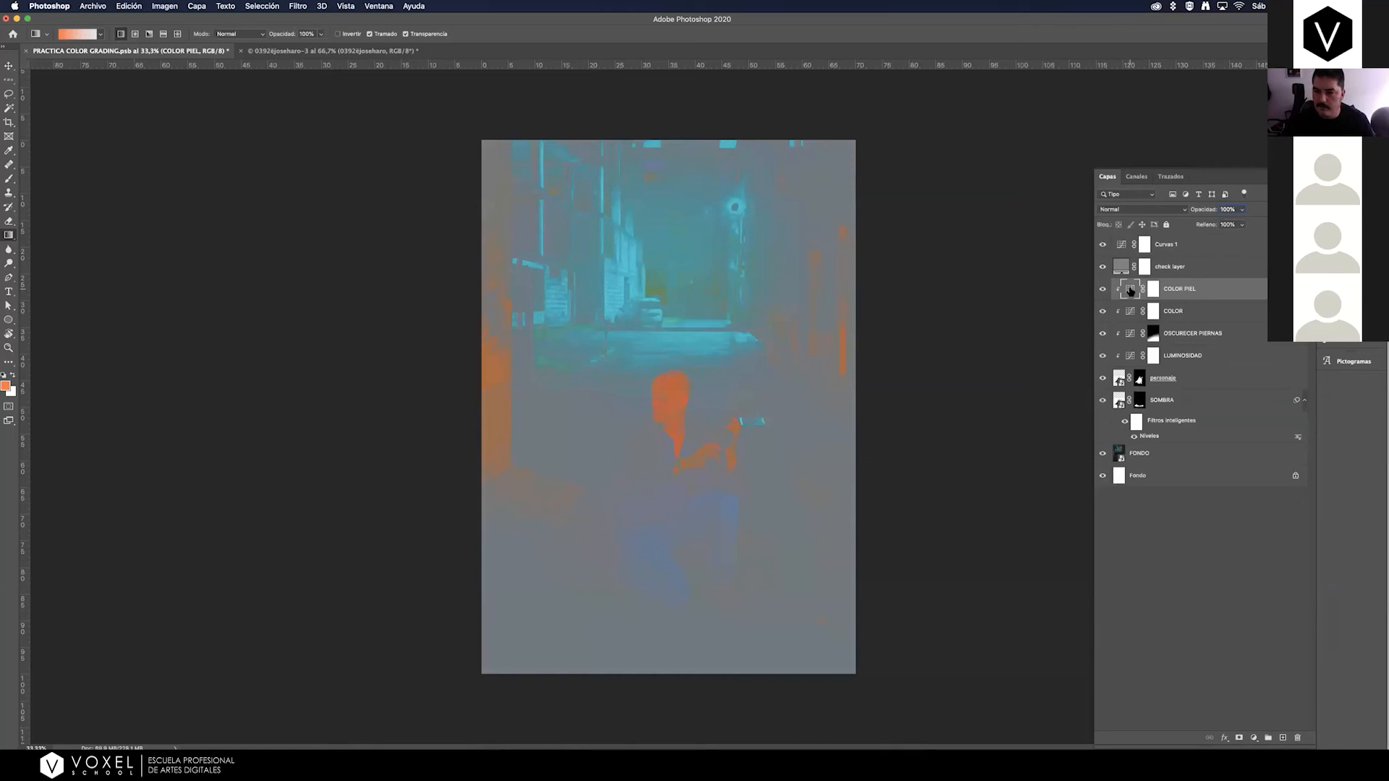
On COLOR PIEL's Rojo curve, sample the man's face at about input 171, lower that point slightly, and reduce the white end's output.
double_click(1130, 290)
left_click(1062, 161)
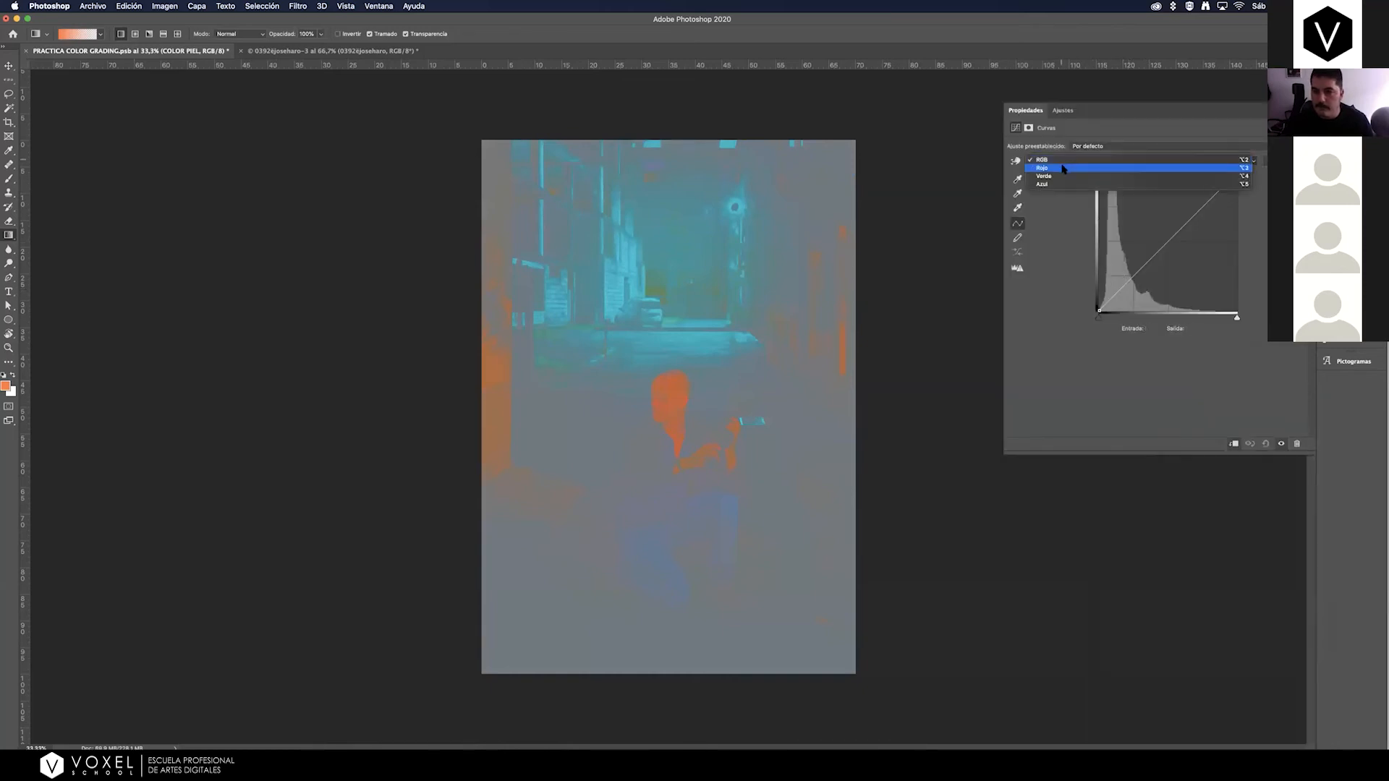
left_click(1062, 169)
left_click(10, 348)
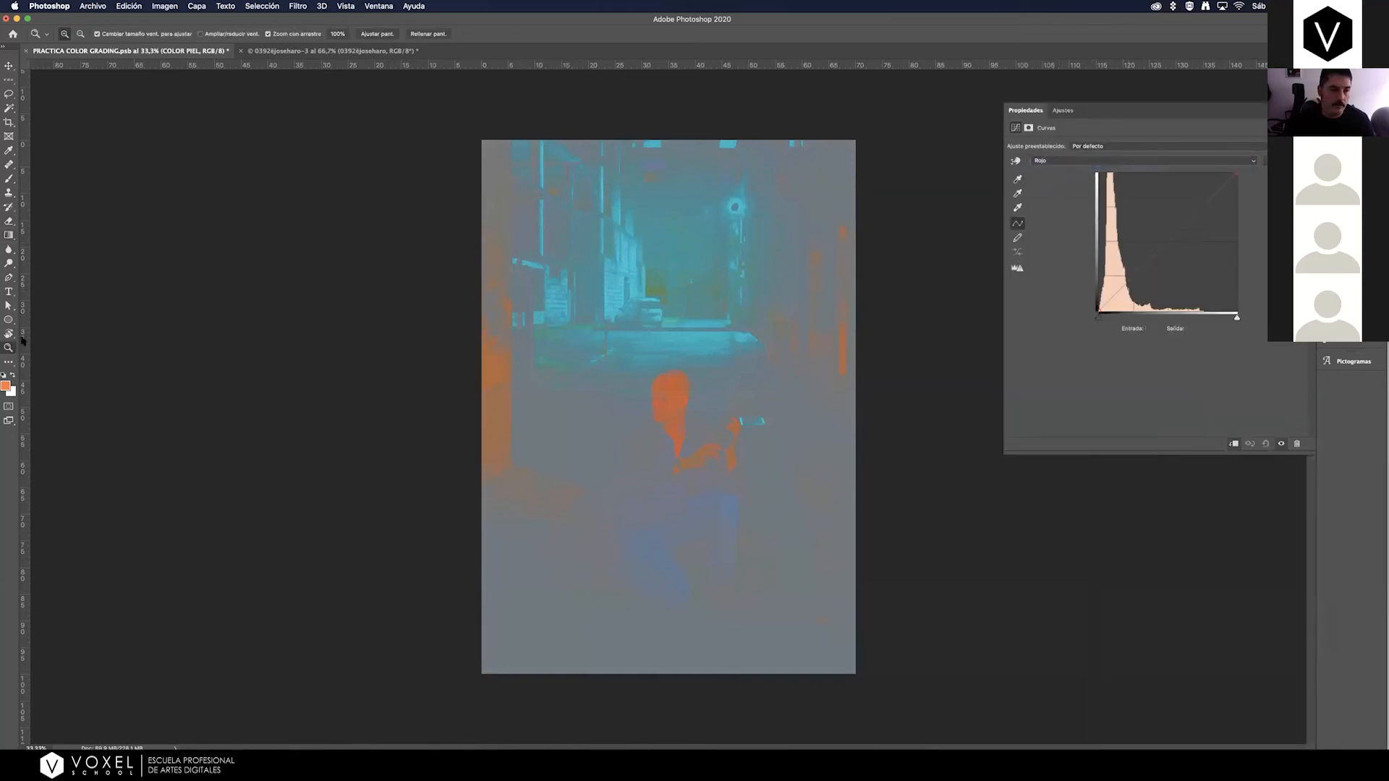
left_click_drag(676, 395, 701, 389)
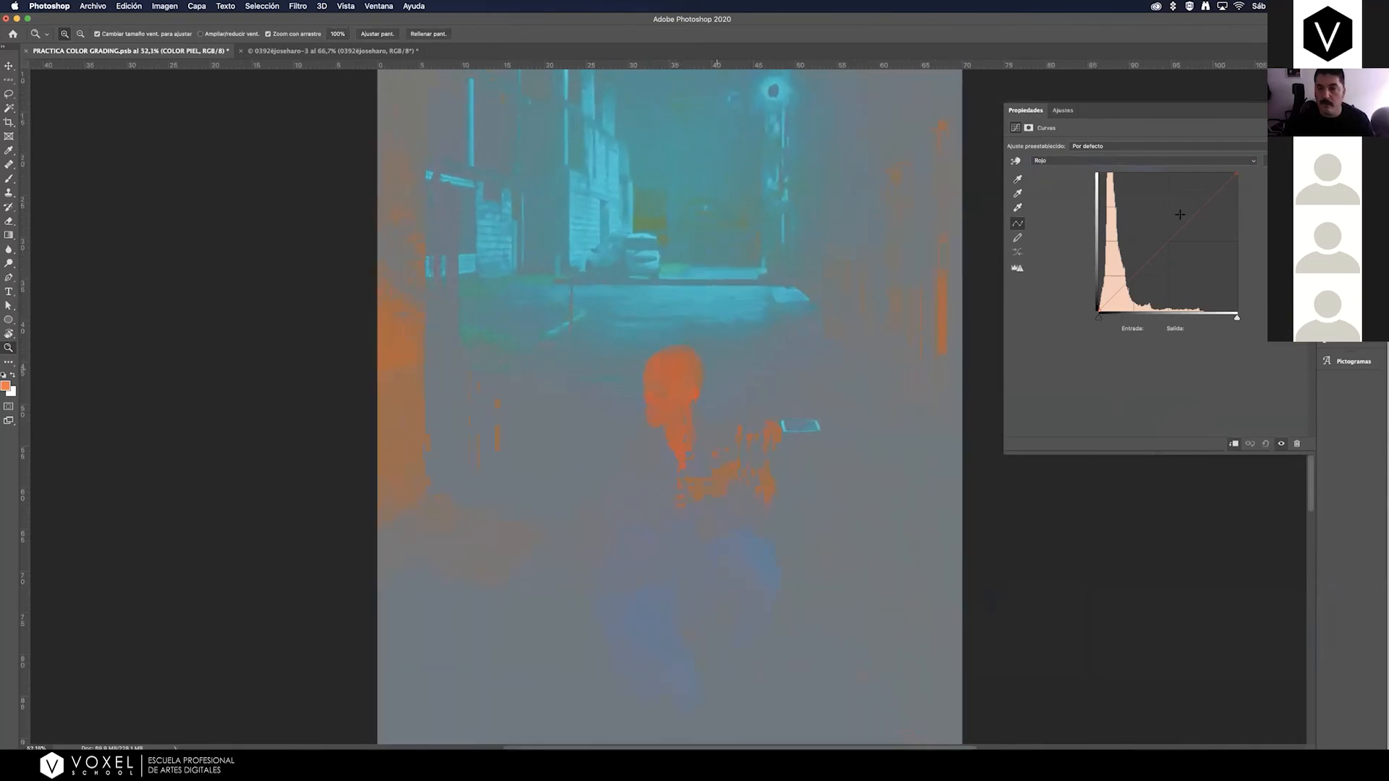
left_click(1016, 161)
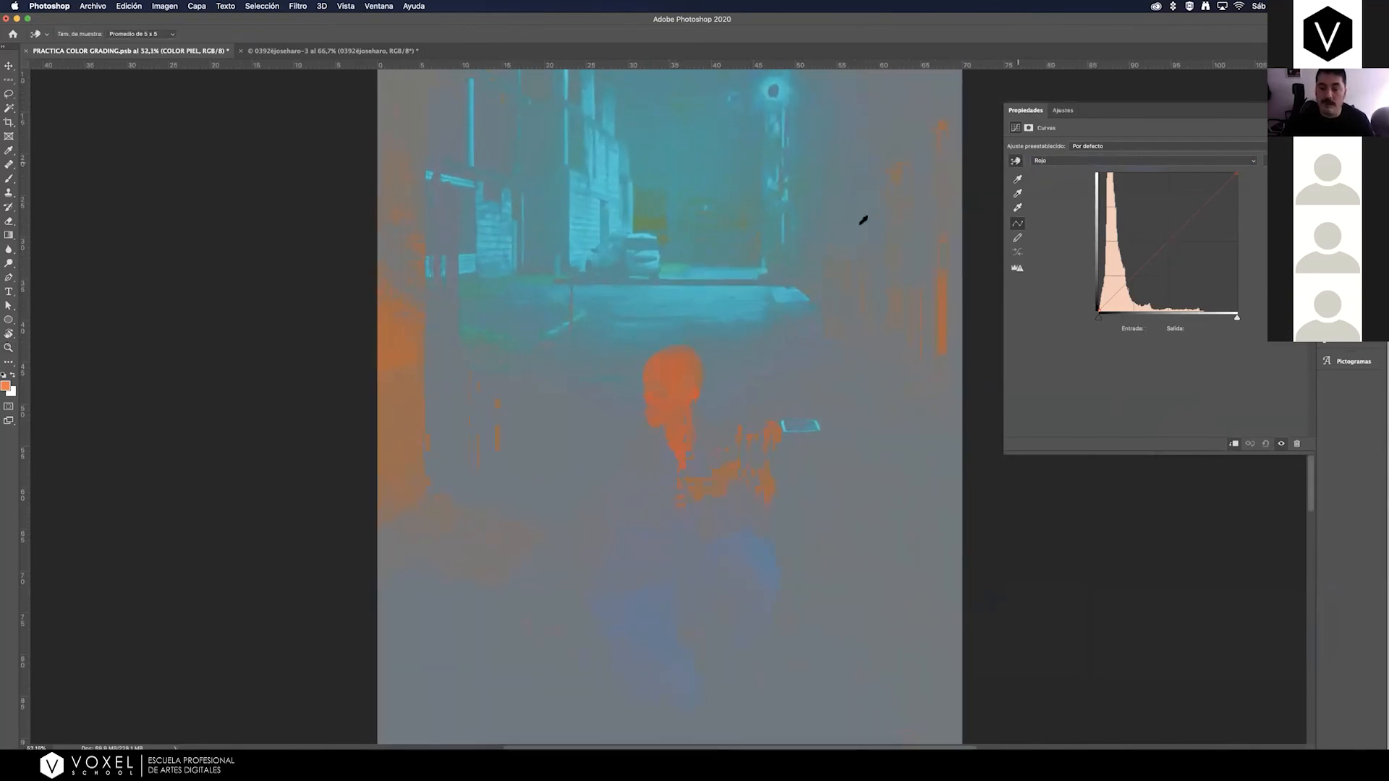
left_click(674, 400)
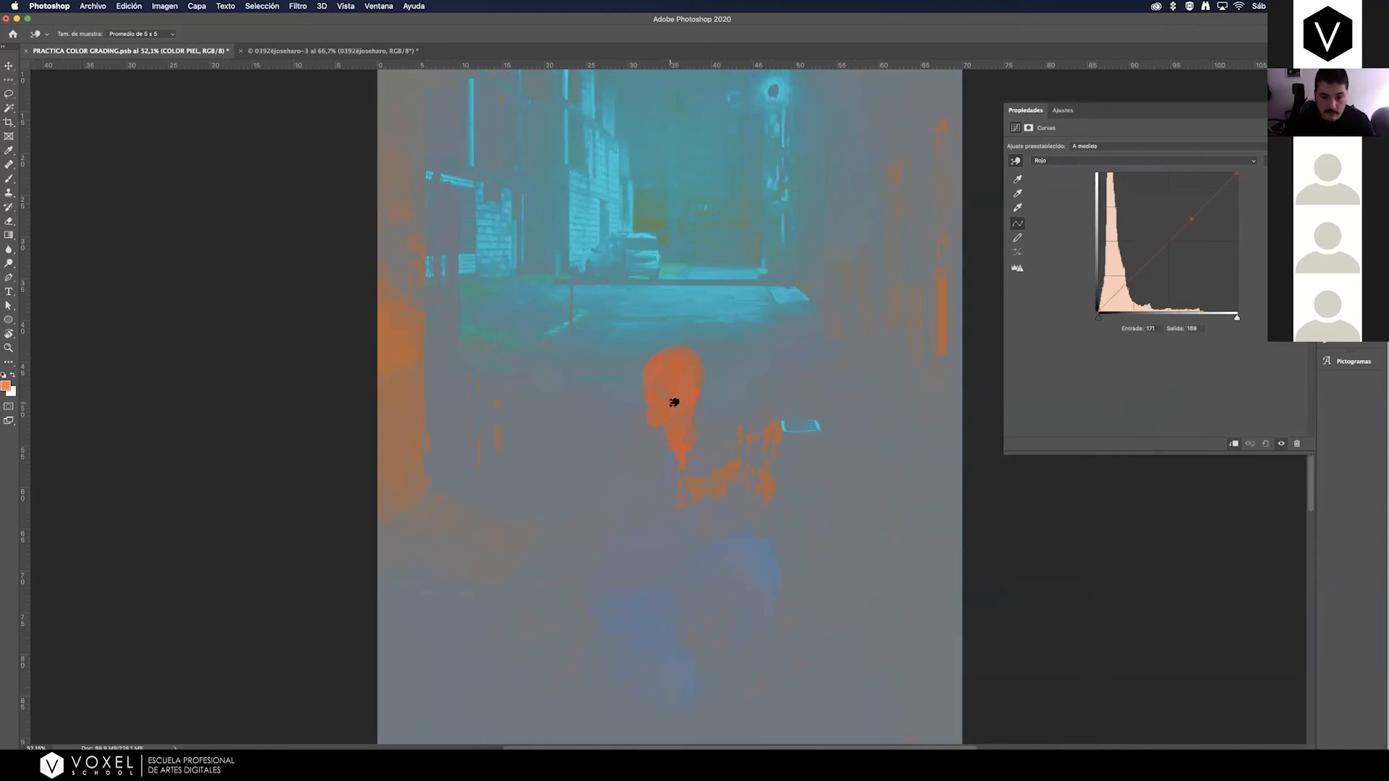
left_click_drag(673, 408, 673, 405)
left_click_drag(673, 404, 672, 404)
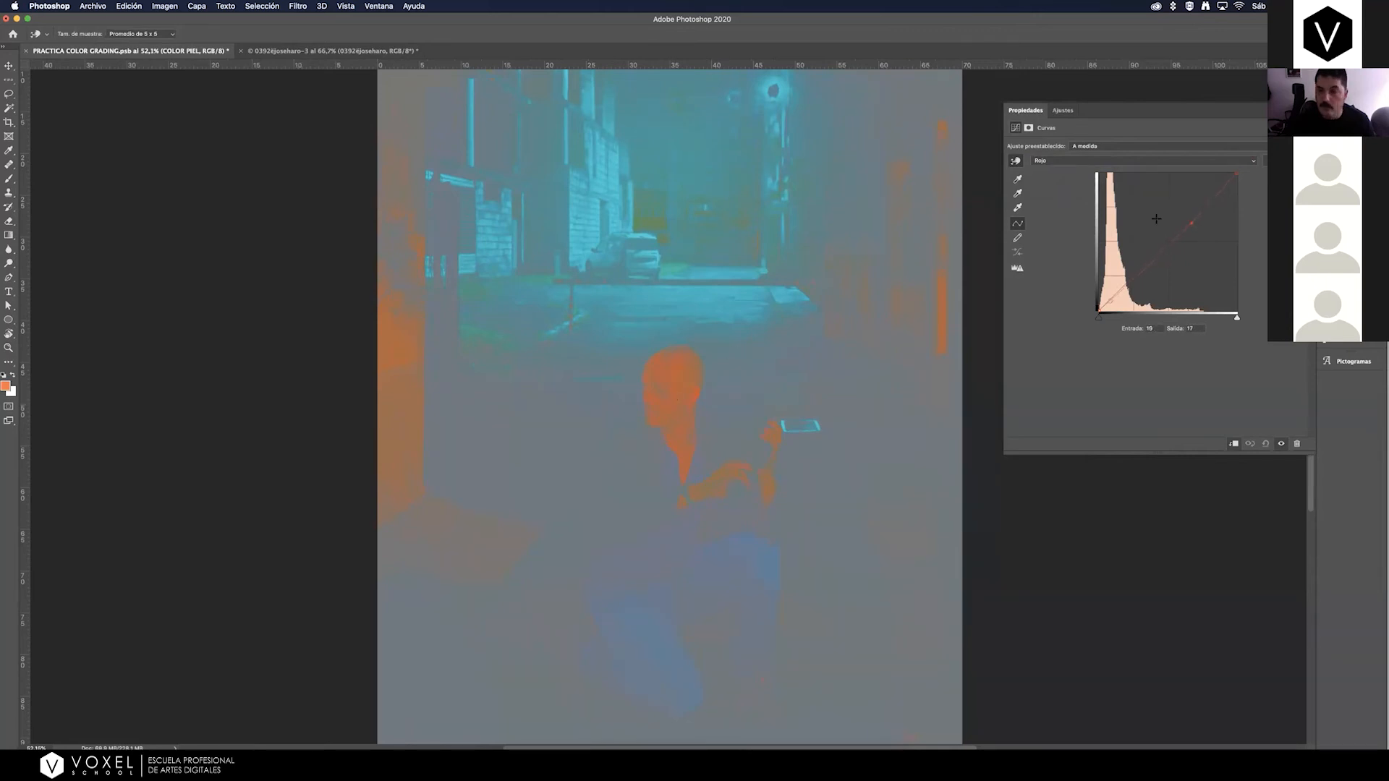
left_click(1237, 174)
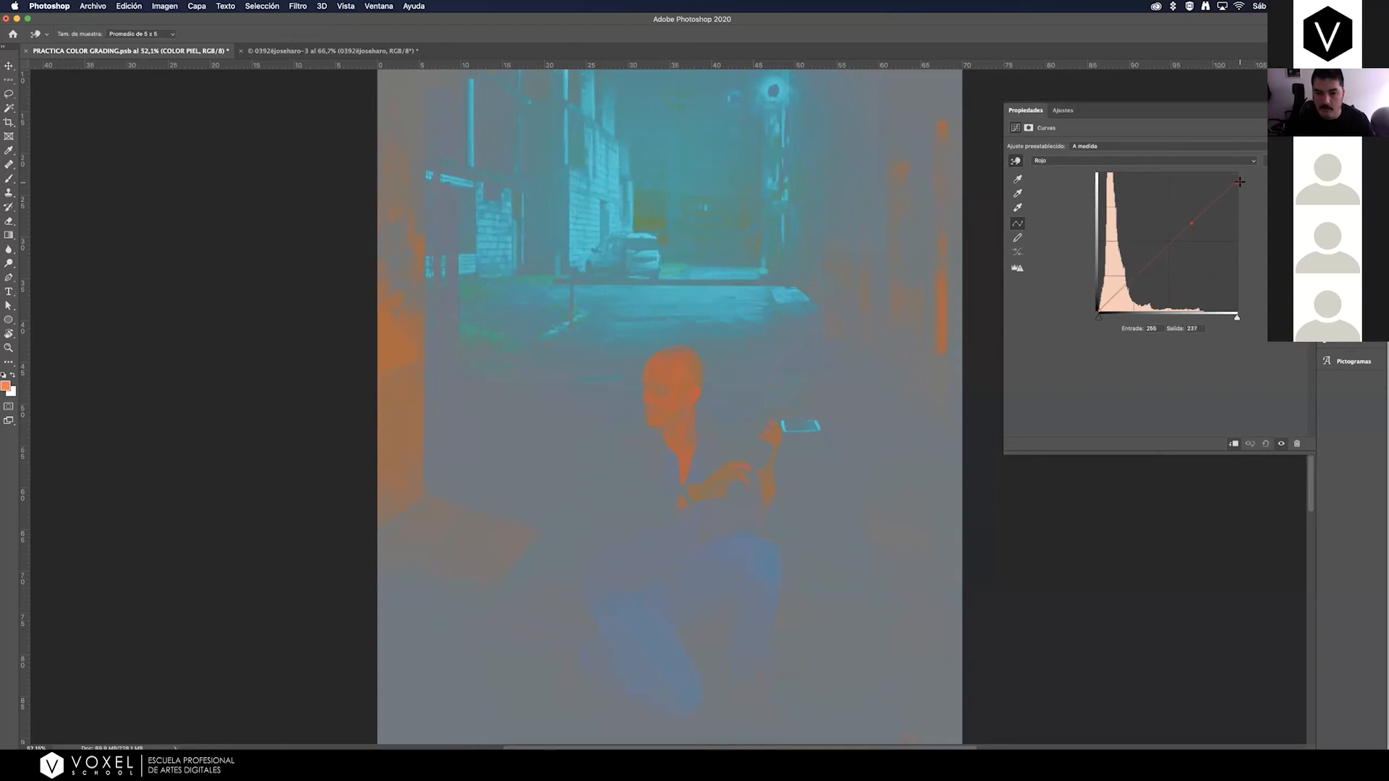
Review the Verde channel of the COLOR PIEL layer, and adjust its Azul curve with a point in the lower midtones.
left_click(1092, 161)
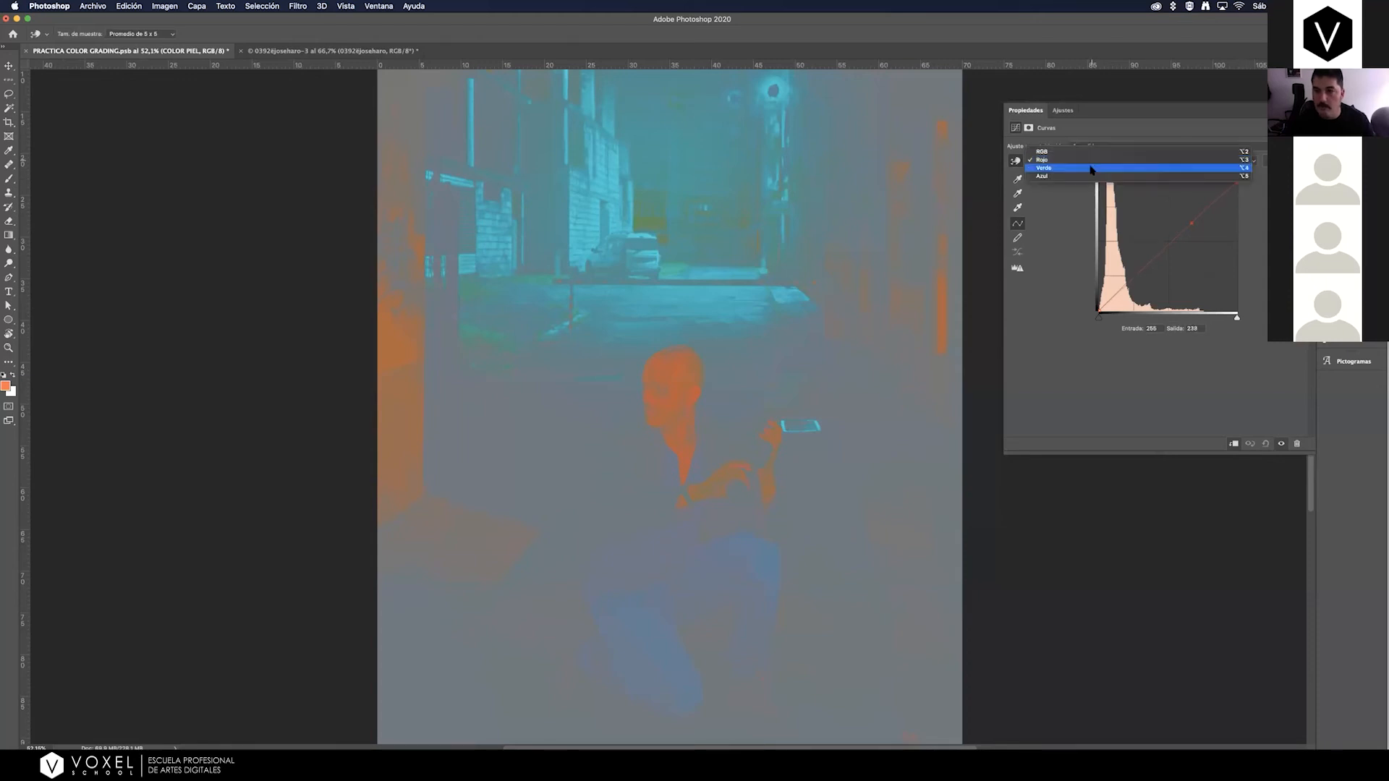
left_click(1092, 169)
left_click(1092, 161)
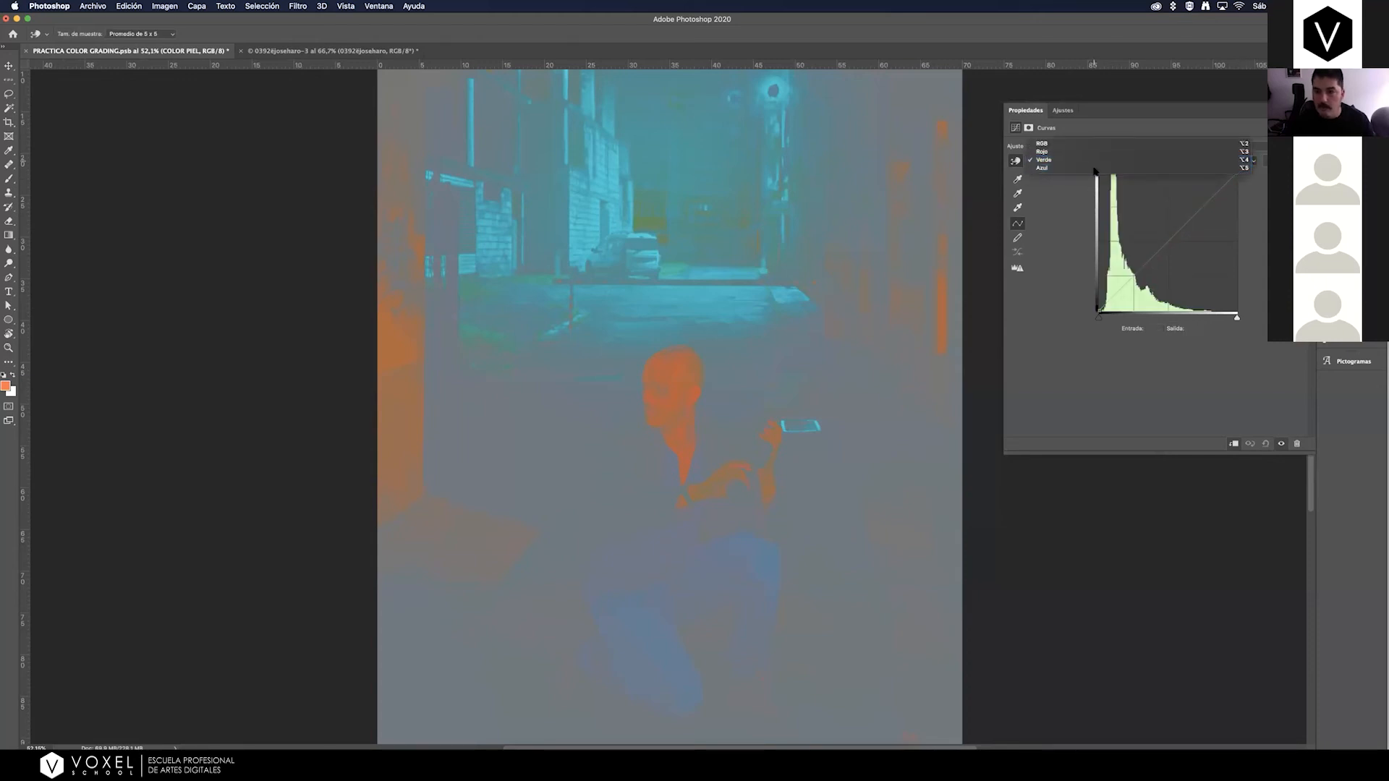
left_click(1186, 174)
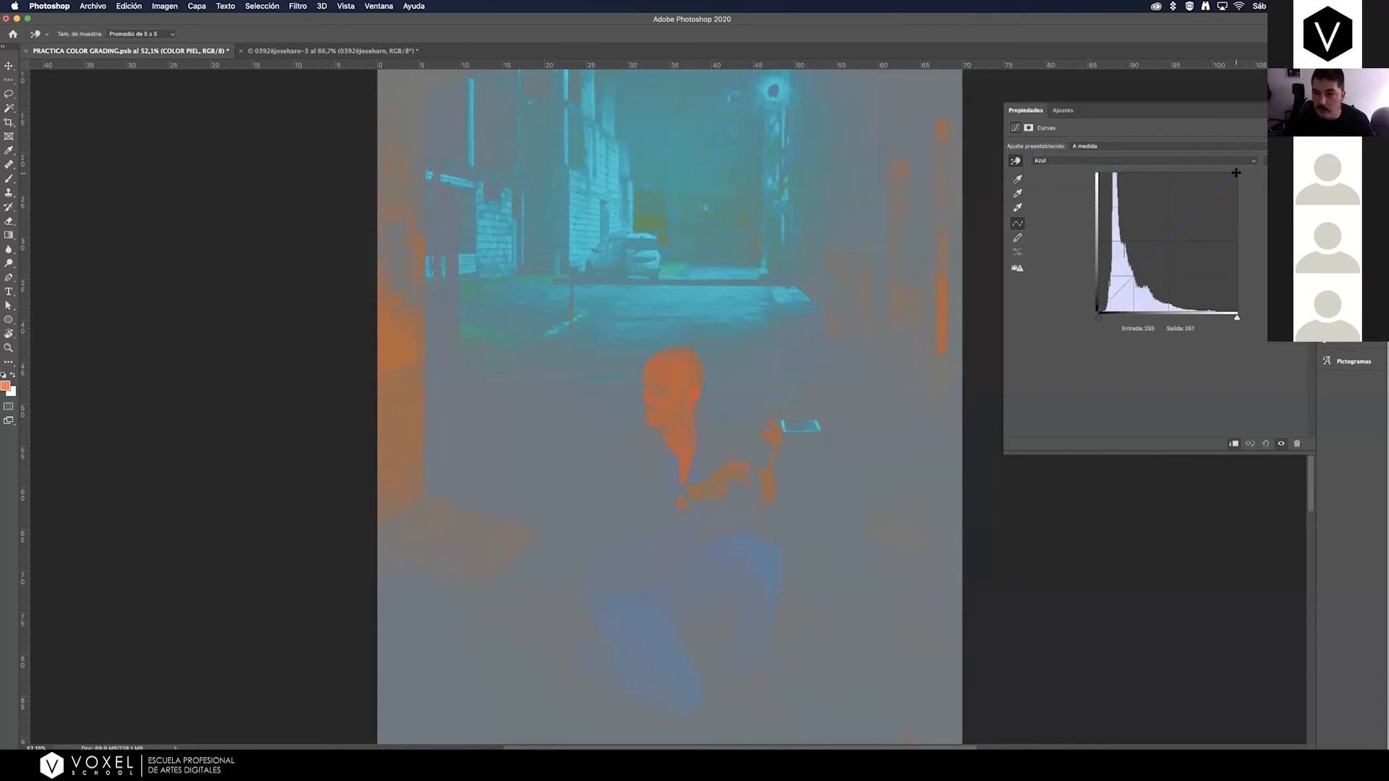
left_click_drag(1235, 172, 1232, 170)
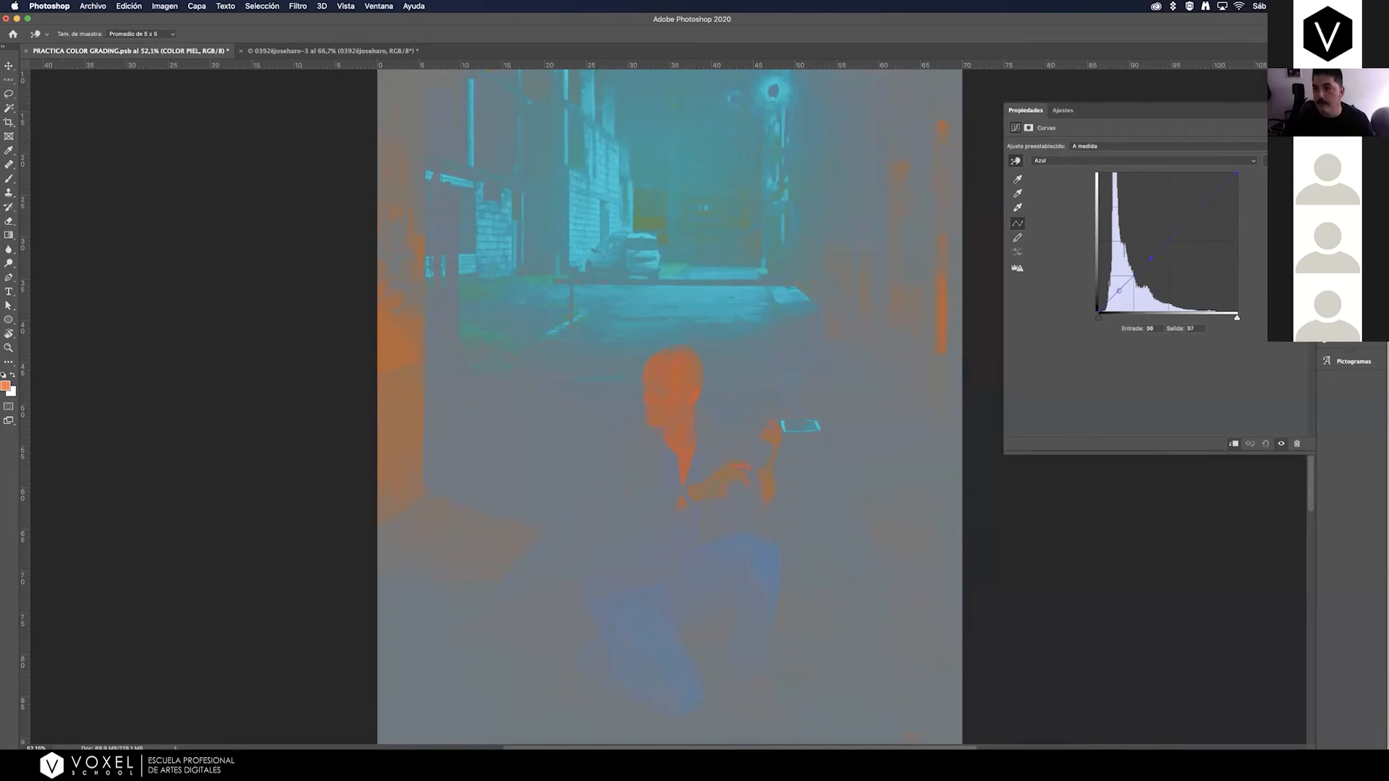
Hide the Curves 1 and check layer layers, and compare the man's skin with and without the COLOR PIEL layer.
key("F7")
left_click(1102, 245)
left_click(1102, 267)
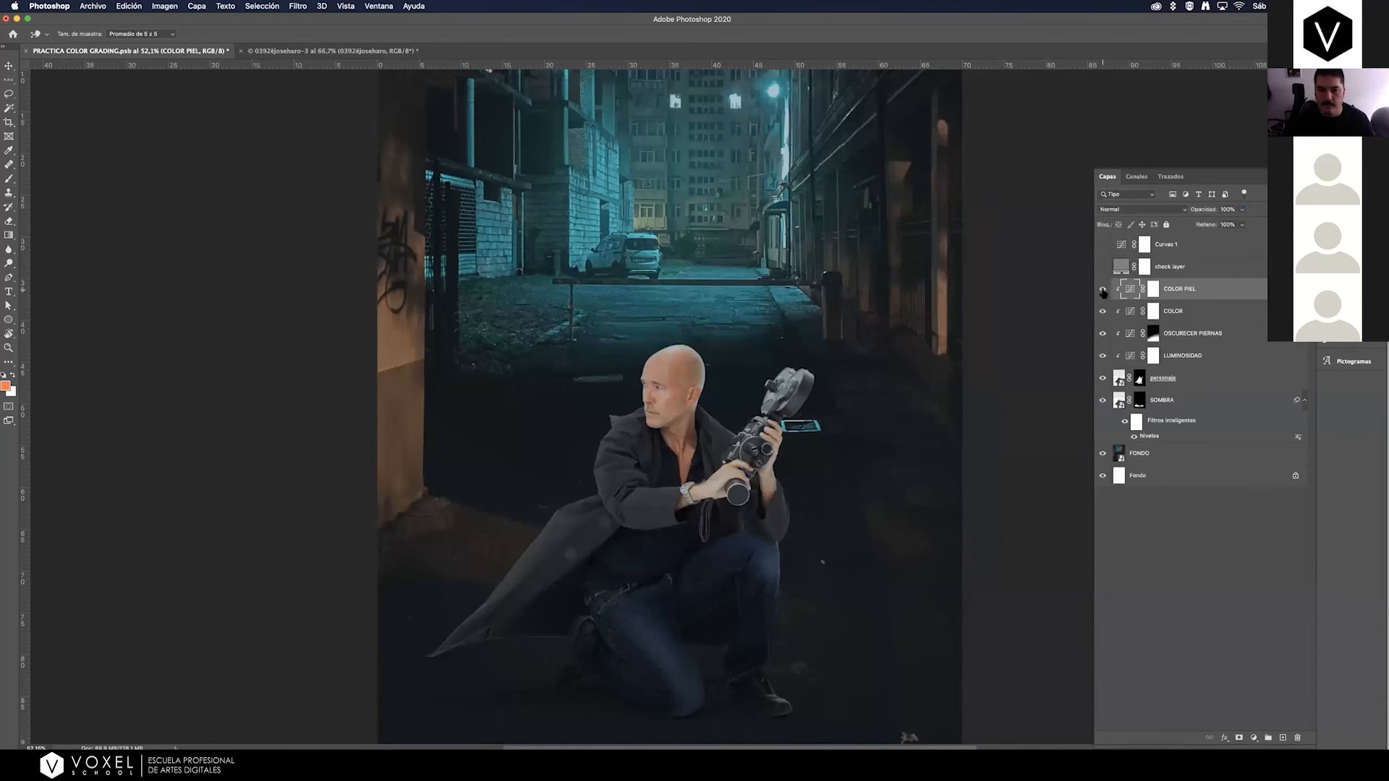
left_click(1102, 289)
left_click(1103, 290)
left_click(1103, 291)
left_click(1103, 291)
left_click(1105, 291)
key("super+minus")
key("super+minus")
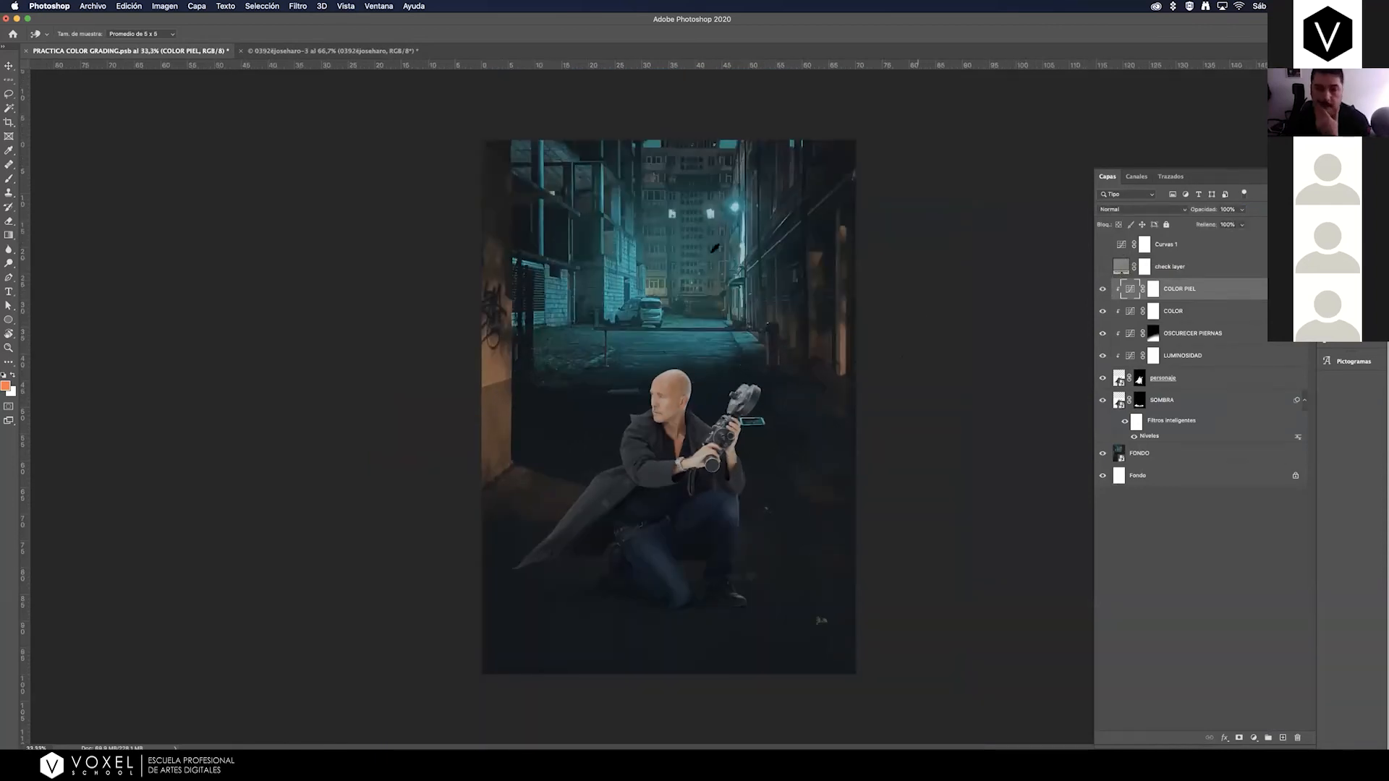
Go through the personaje layer and its clipped adjustment layers one by one up to COLOR PIEL.
left_click(9, 65)
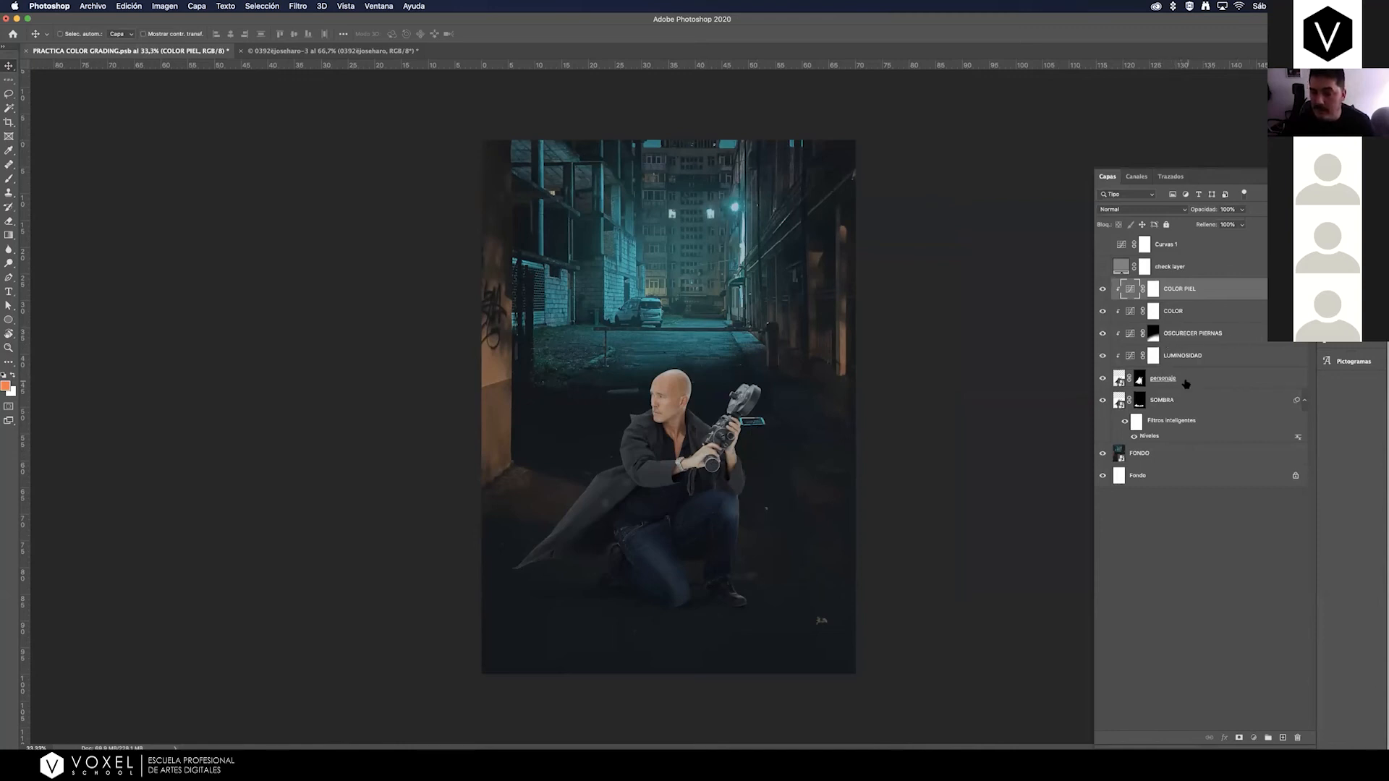
left_click(1190, 384)
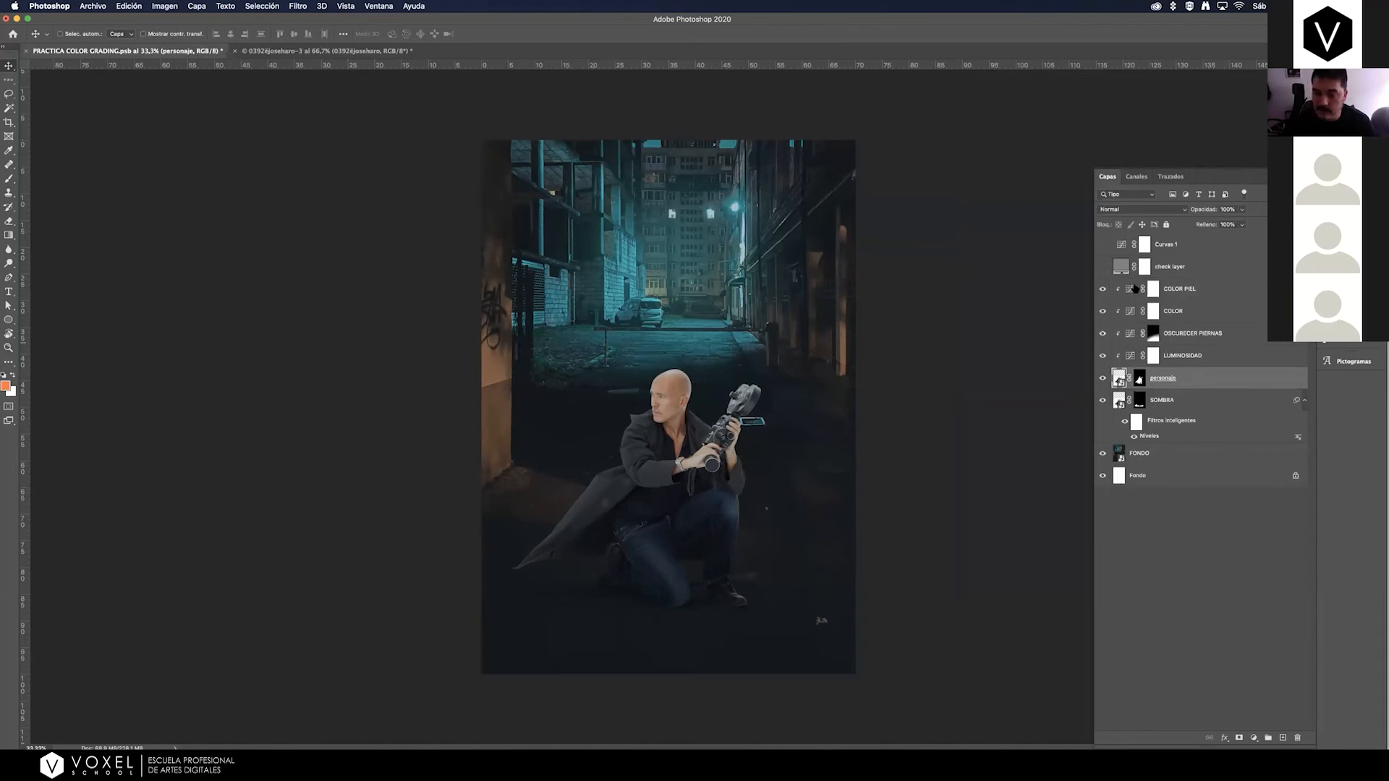
left_click(1188, 362)
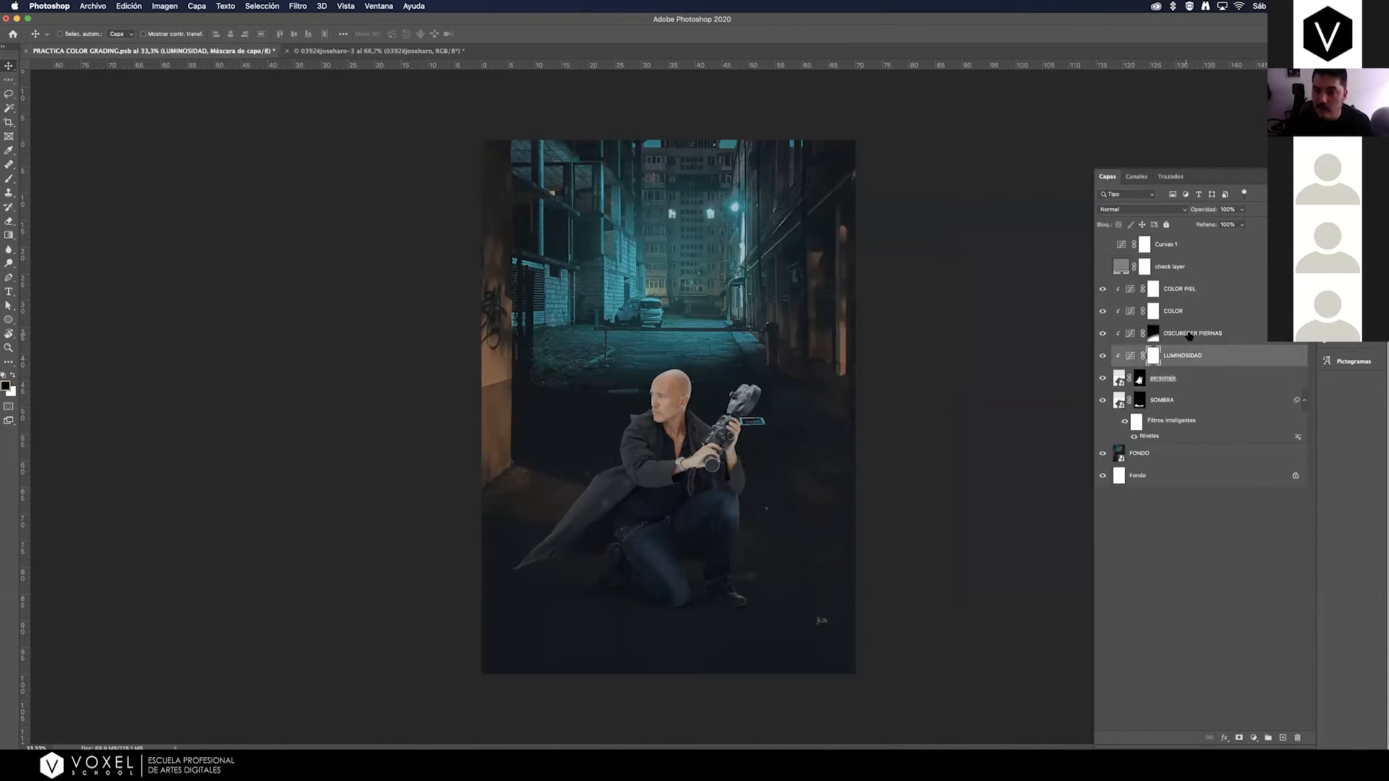
left_click(1193, 335)
left_click(1193, 313)
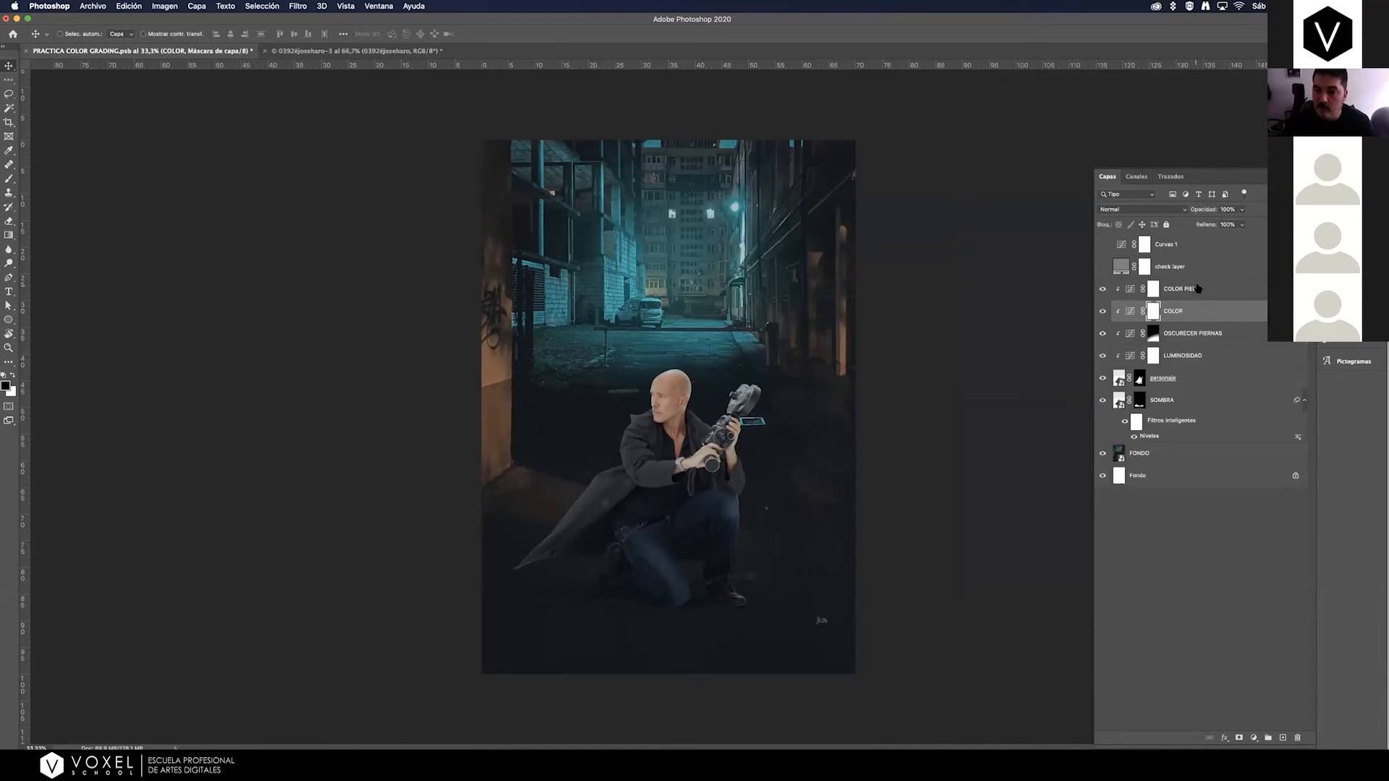
left_click(1195, 291)
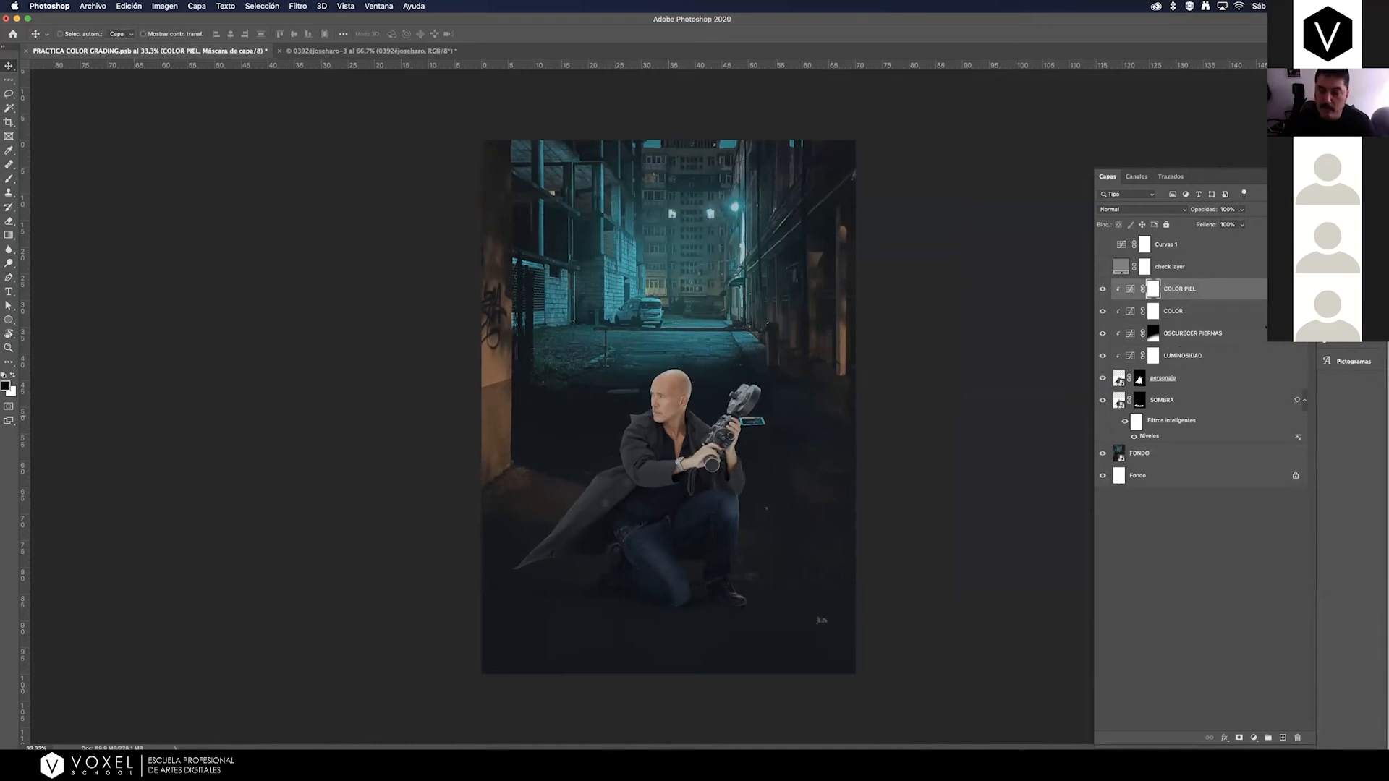
Add a clipped Curves adjustment layer above OSCURECER PIERNAS and rename it as LUMINOSIDAD MANO.
left_click(1251, 337)
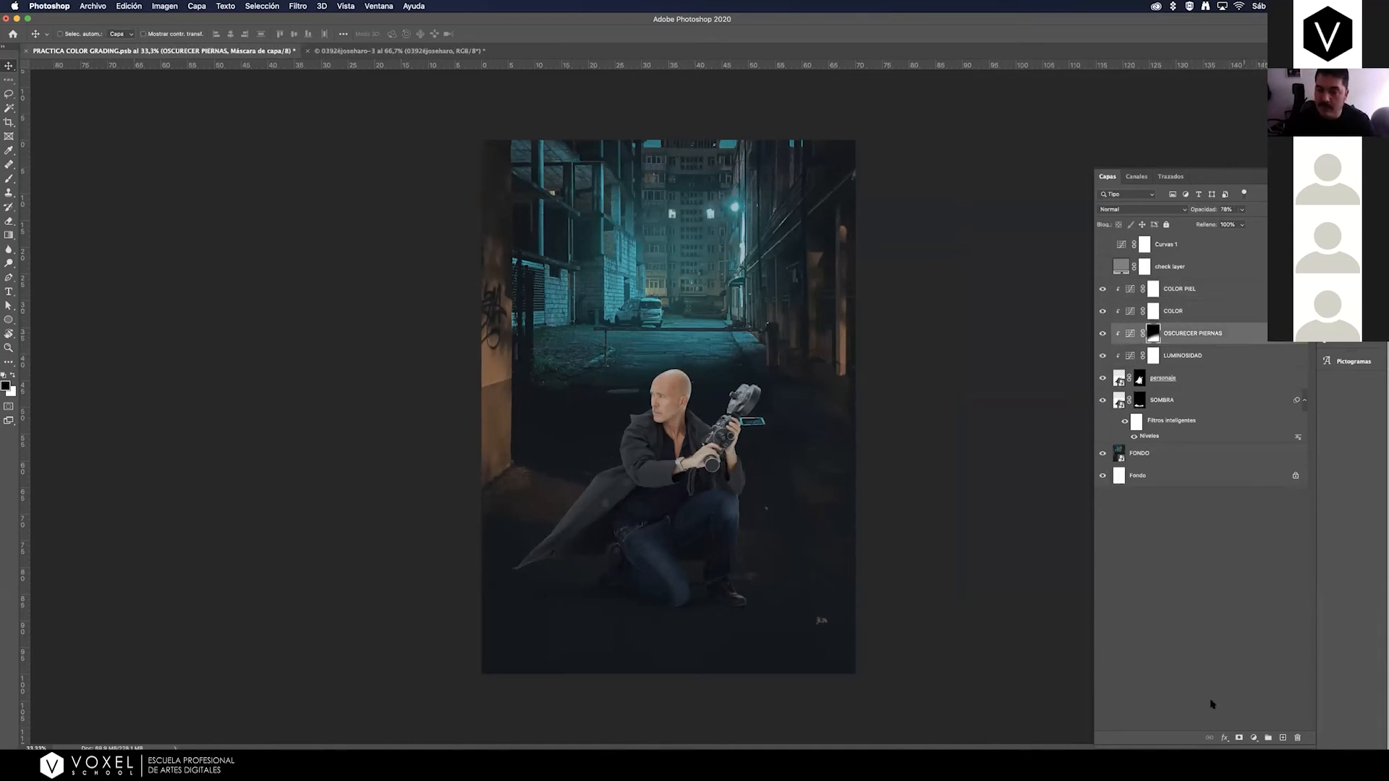
left_click(1252, 737)
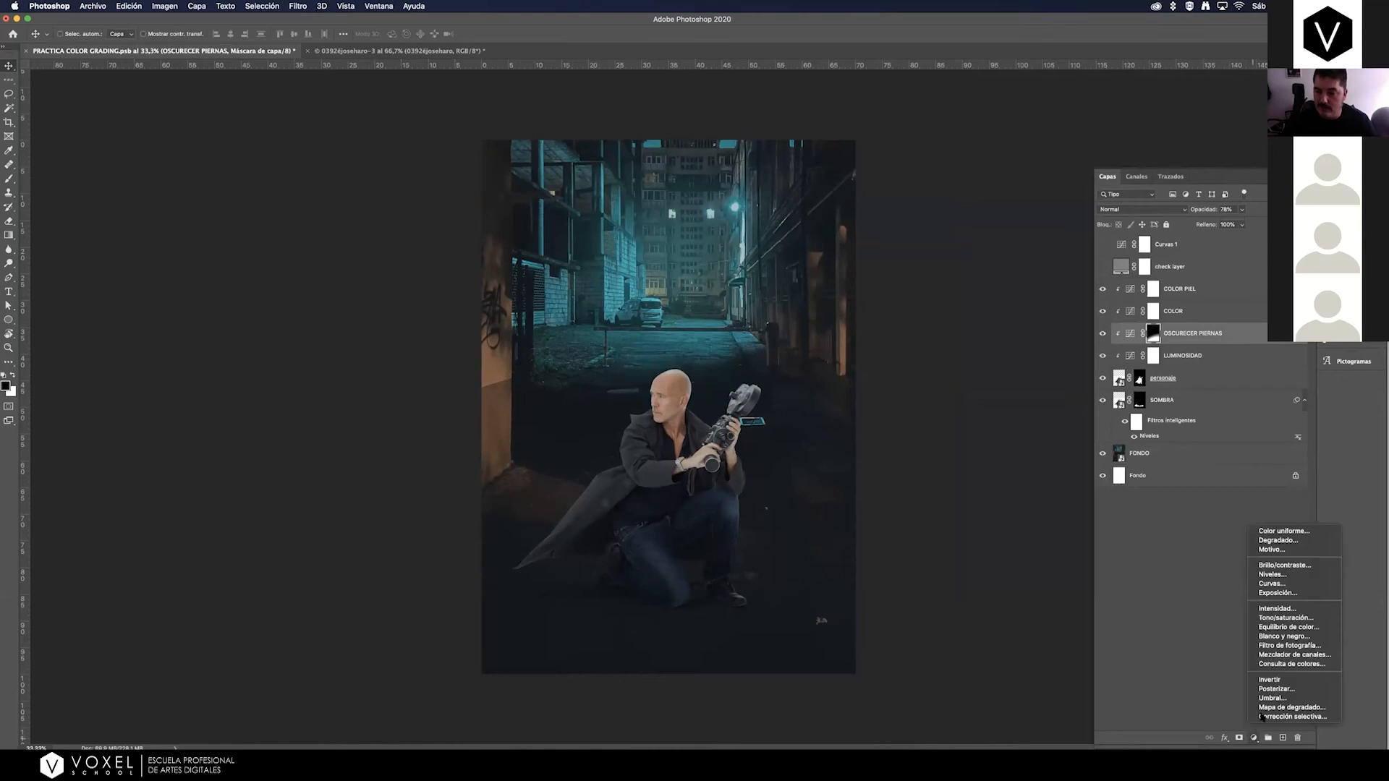
left_click(1297, 578)
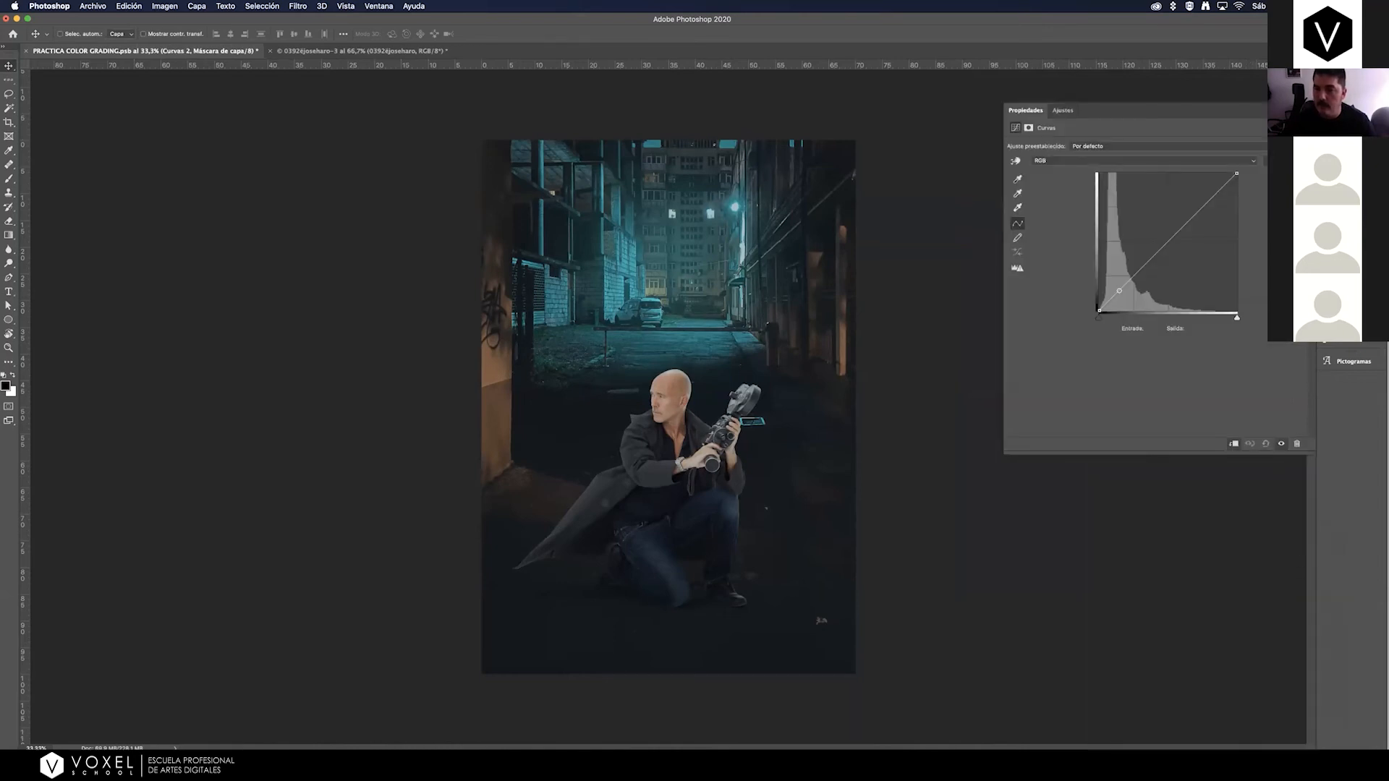
left_click(1337, 181)
double_click(1181, 333)
type("LUMINOSIDAD MANO")
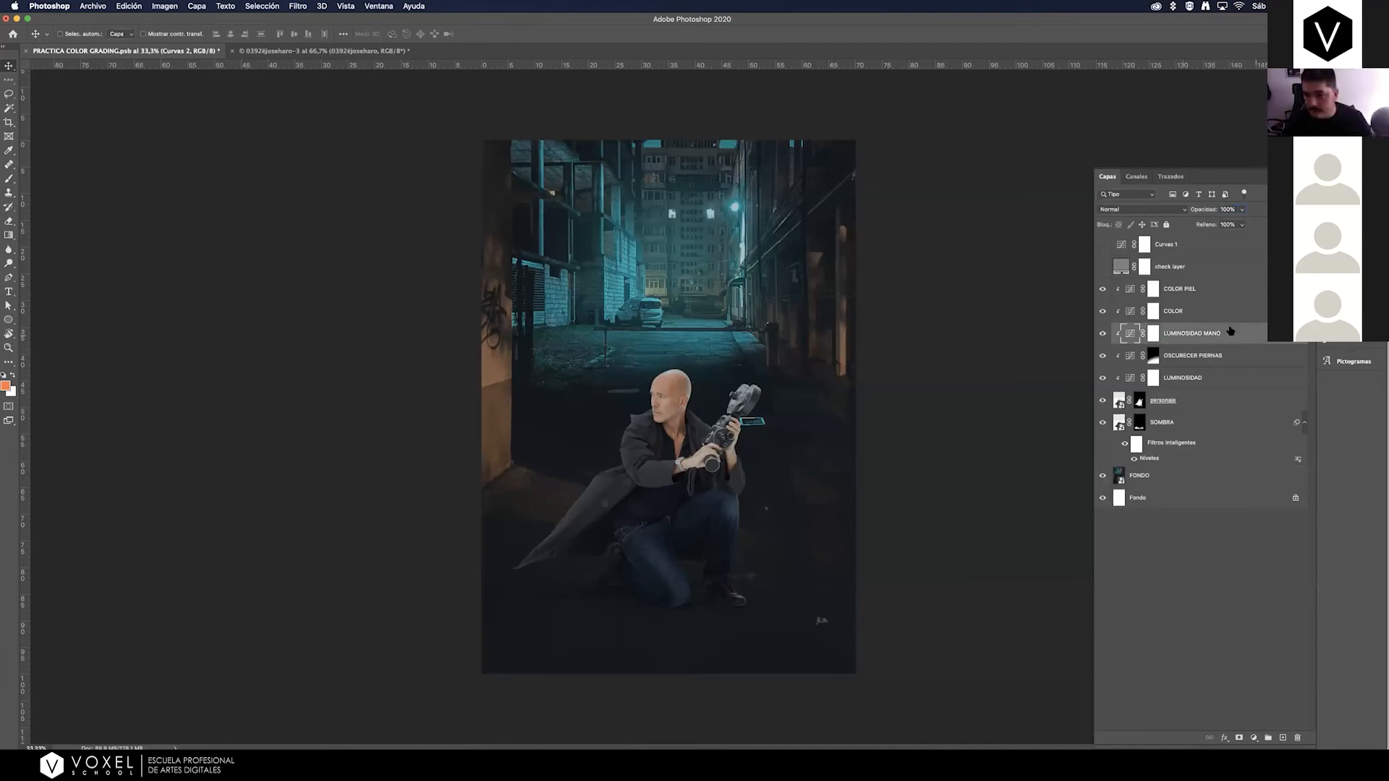
key("Return")
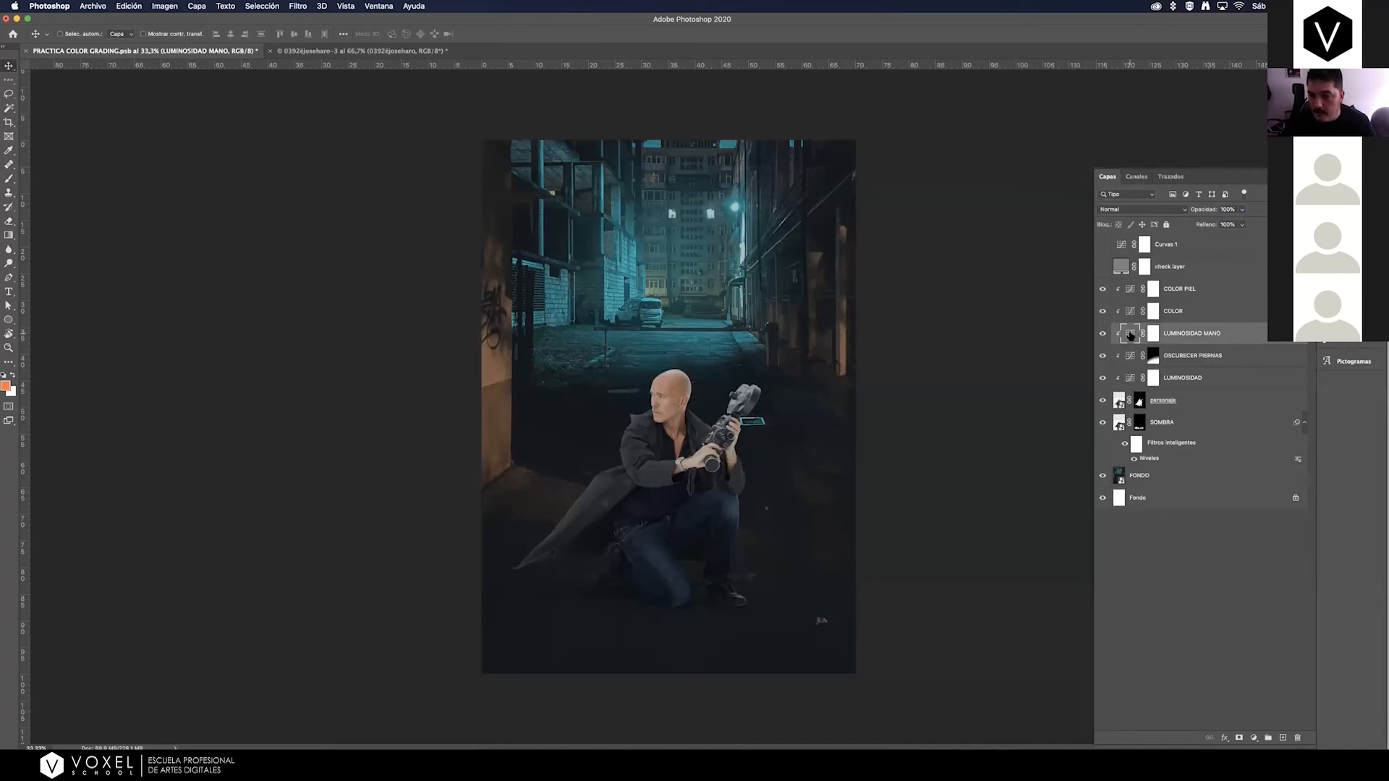
Darken the RGB curve of LUMINOSIDAD MANO from the hand's tones, lowering its midtones to about input 160, output 88, and its white endpoint.
double_click(1132, 335)
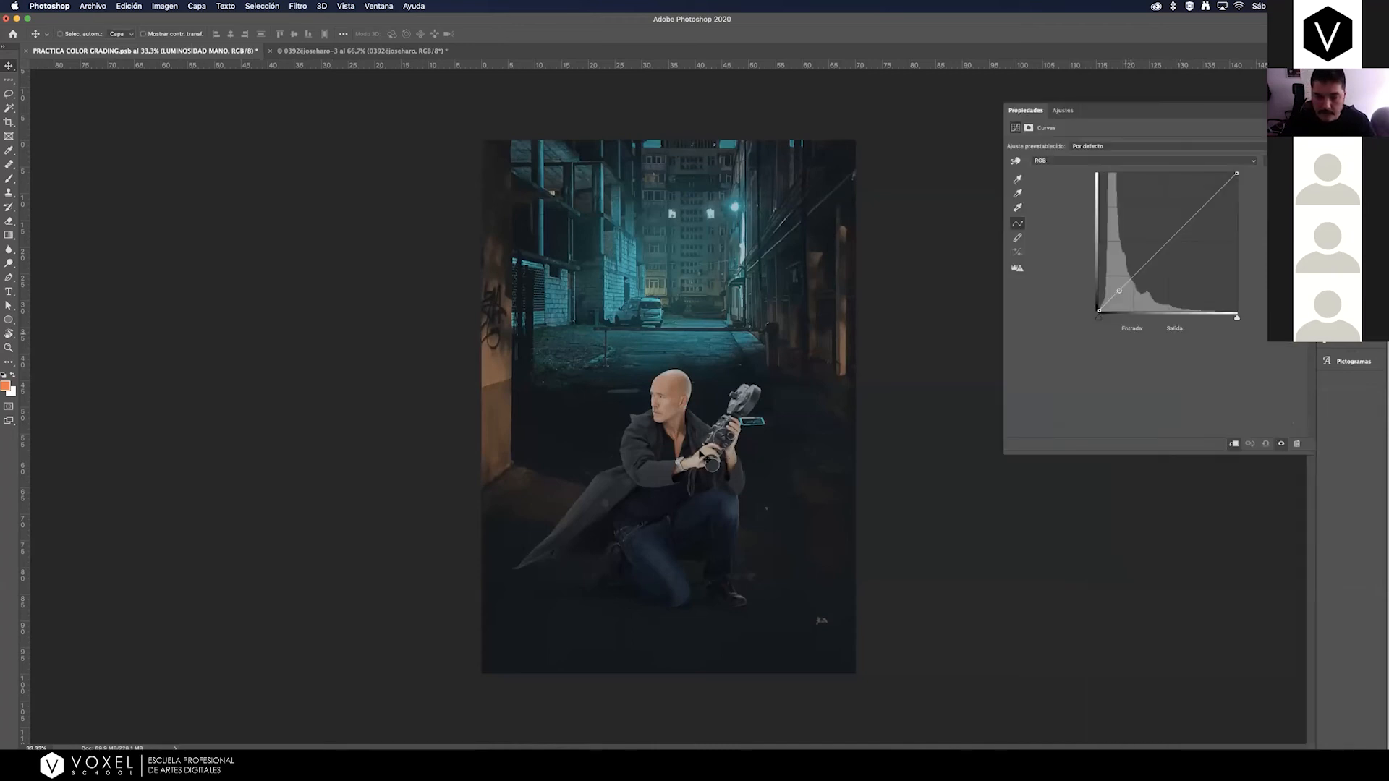
key("z")
left_click_drag(694, 465, 811, 365)
left_click(1016, 161)
left_click_drag(718, 430, 718, 450)
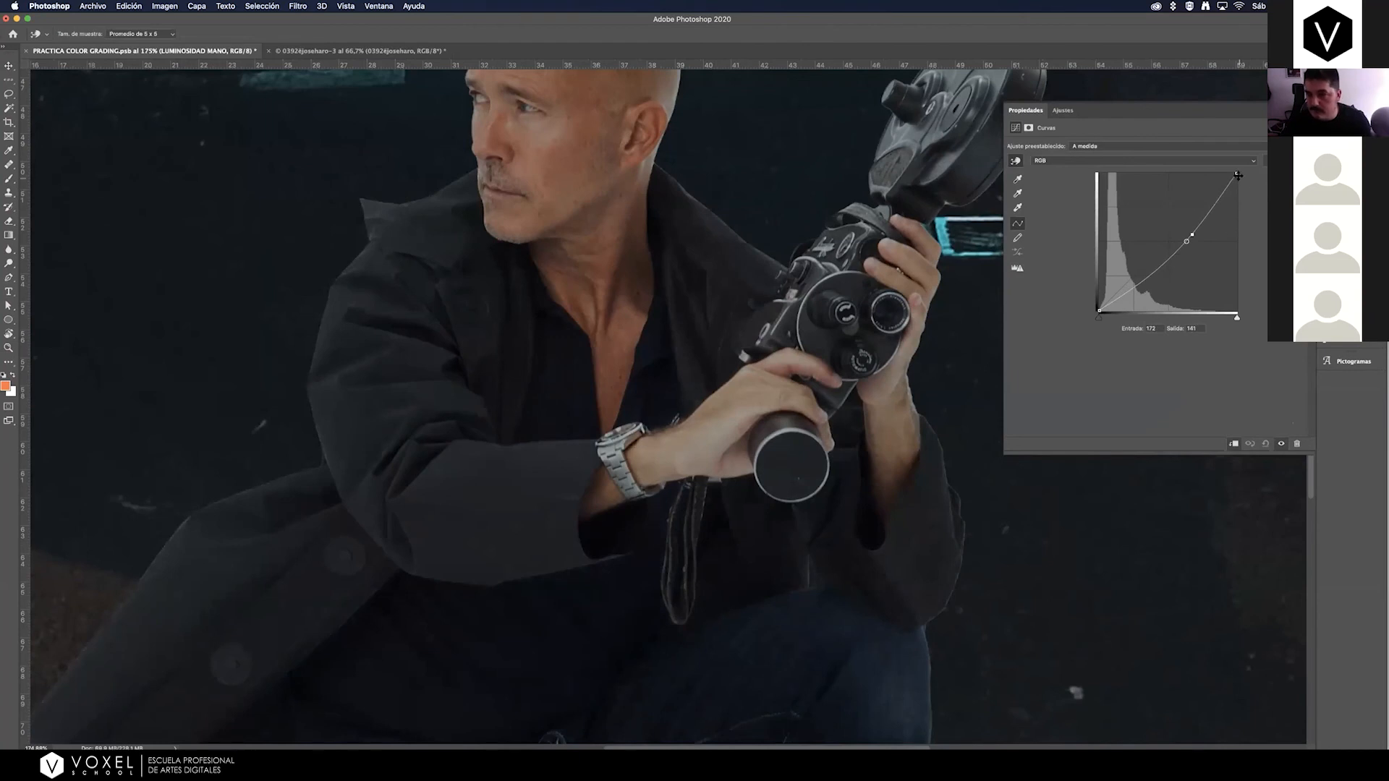
left_click_drag(1237, 174, 1185, 264)
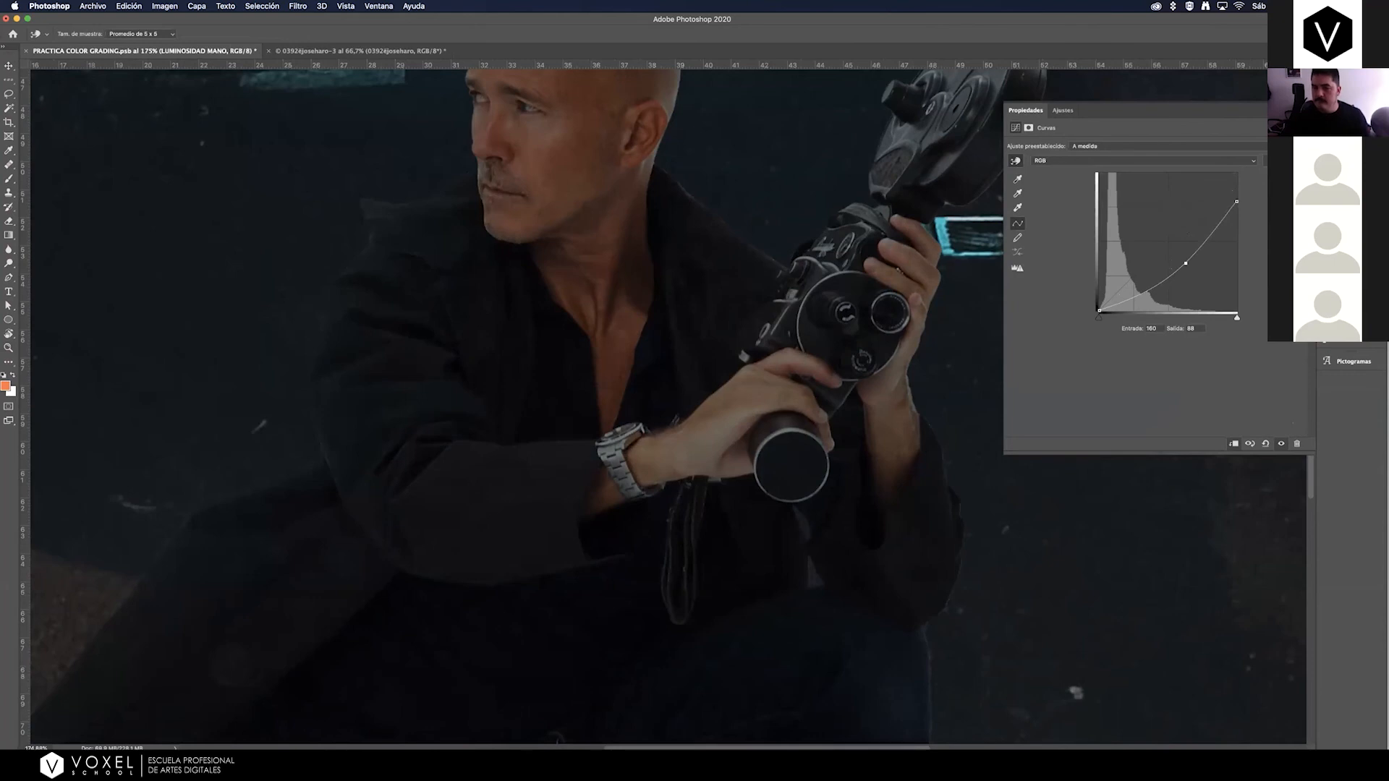
Invert the LUMINOSIDAD MANO layer mask to black so the darkening is hidden everywhere.
key("F7")
left_click(1155, 340)
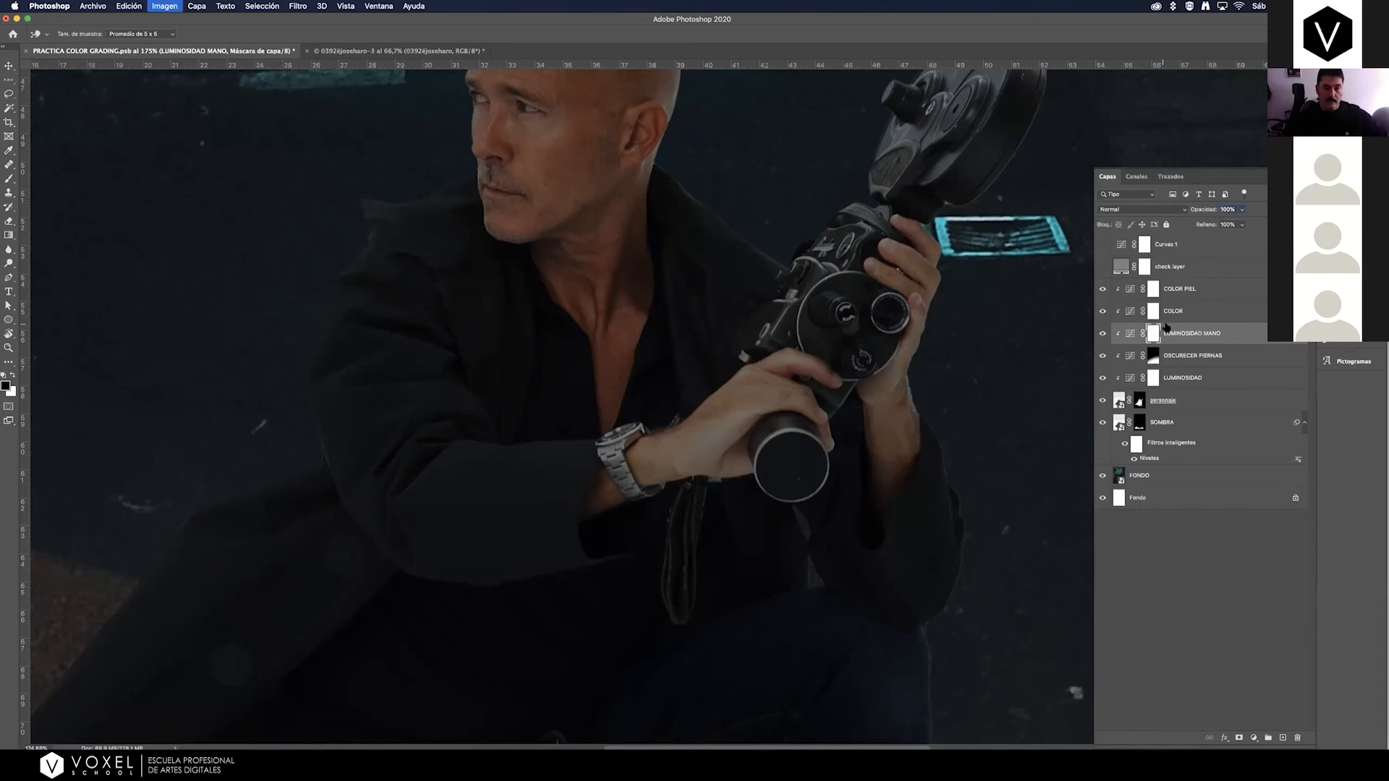
key("super+i")
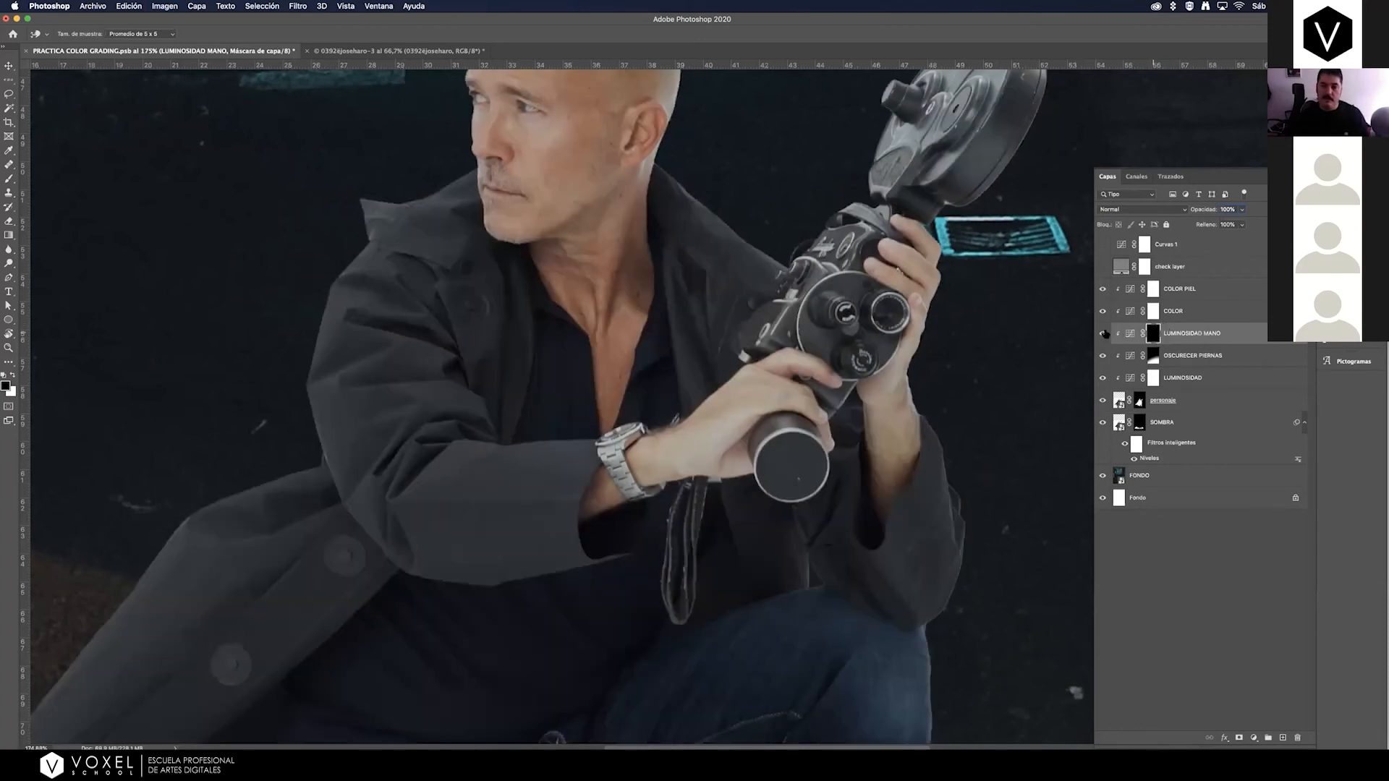
Paint in white with a small soft brush on the LUMINOSIDAD MANO mask over the man's front hand and wrist.
left_click(11, 179)
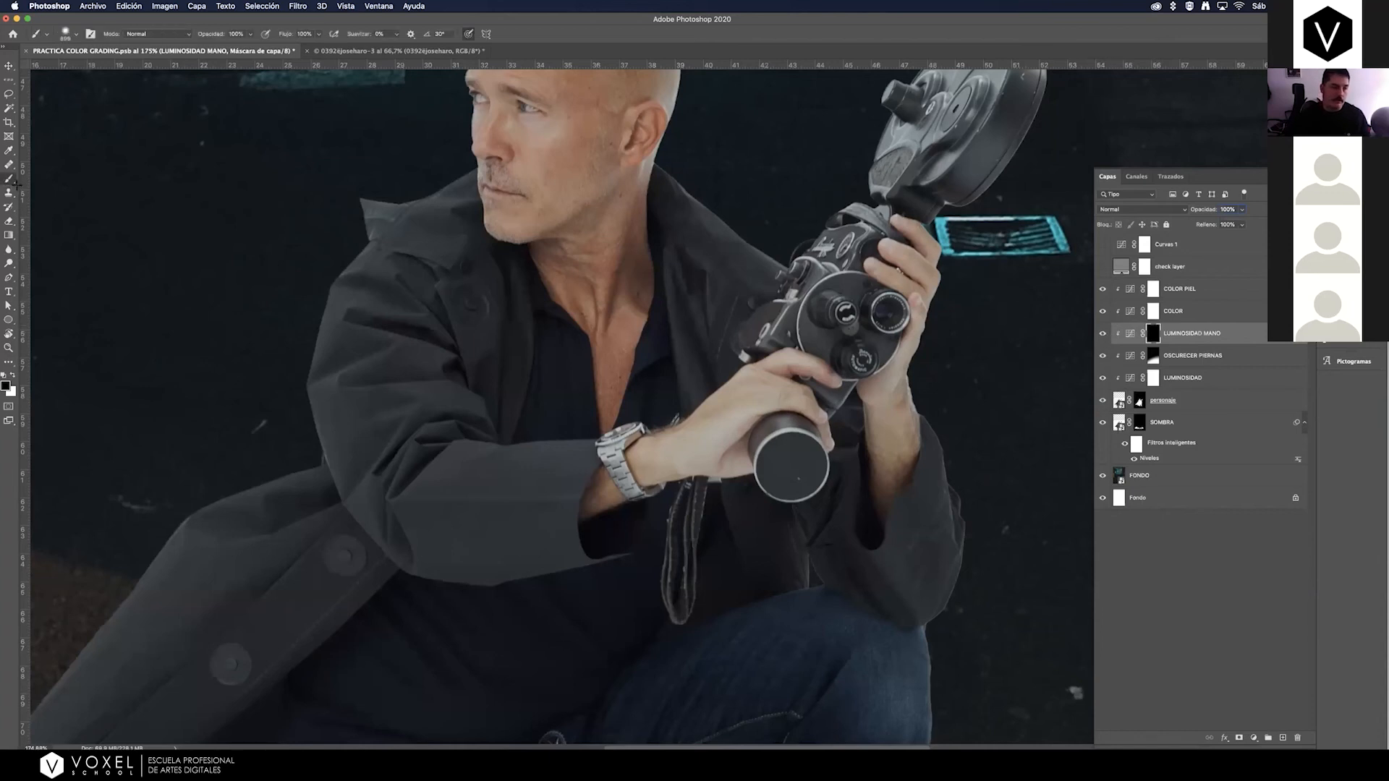
key("x")
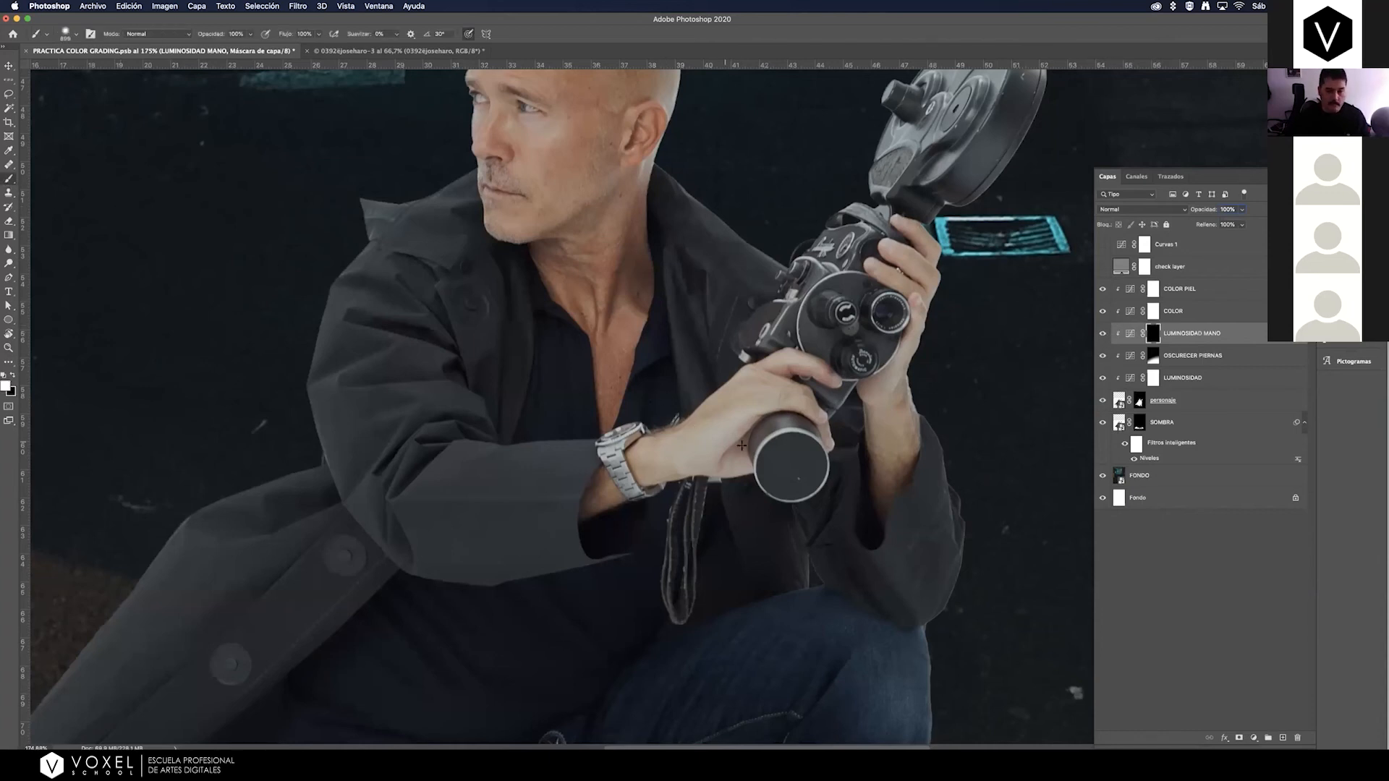
left_click_drag(742, 437, 387, 398)
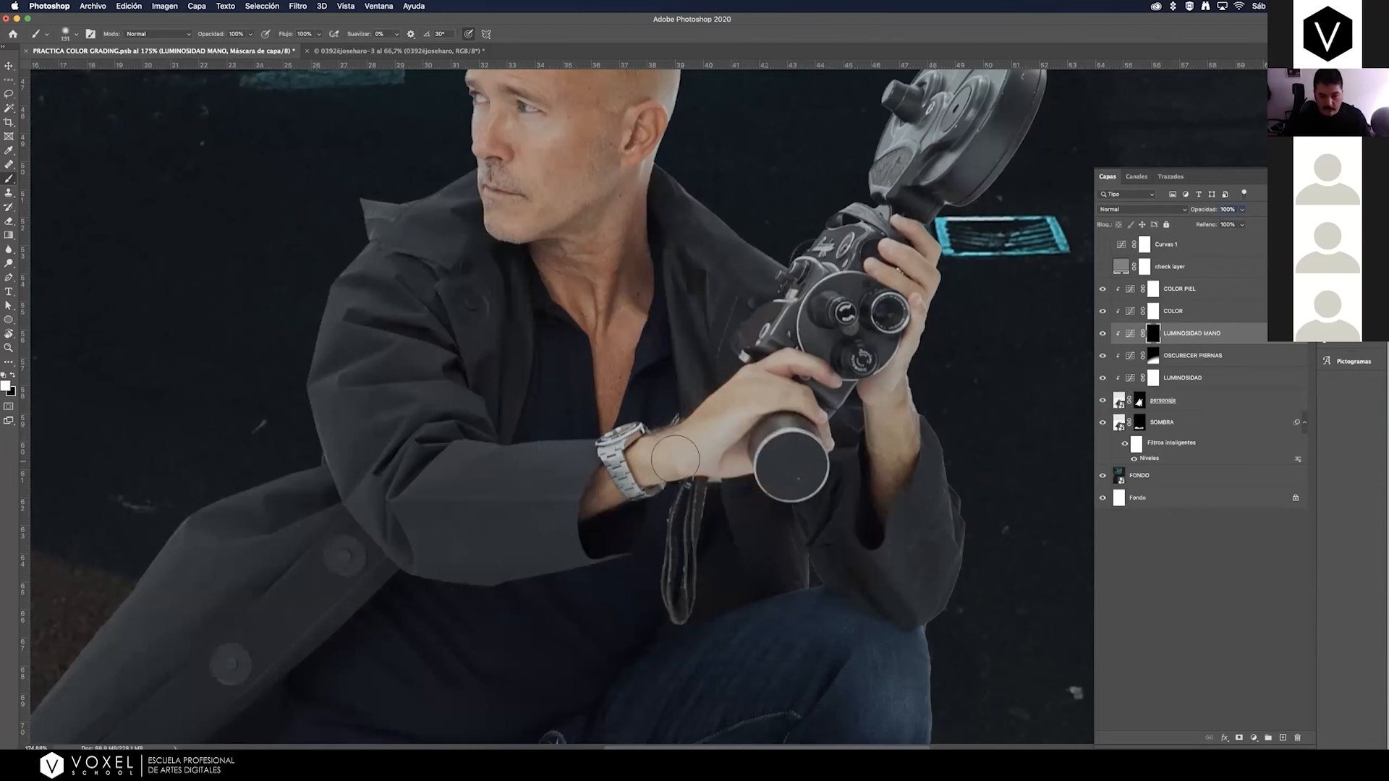
left_click(670, 460)
key("super+z")
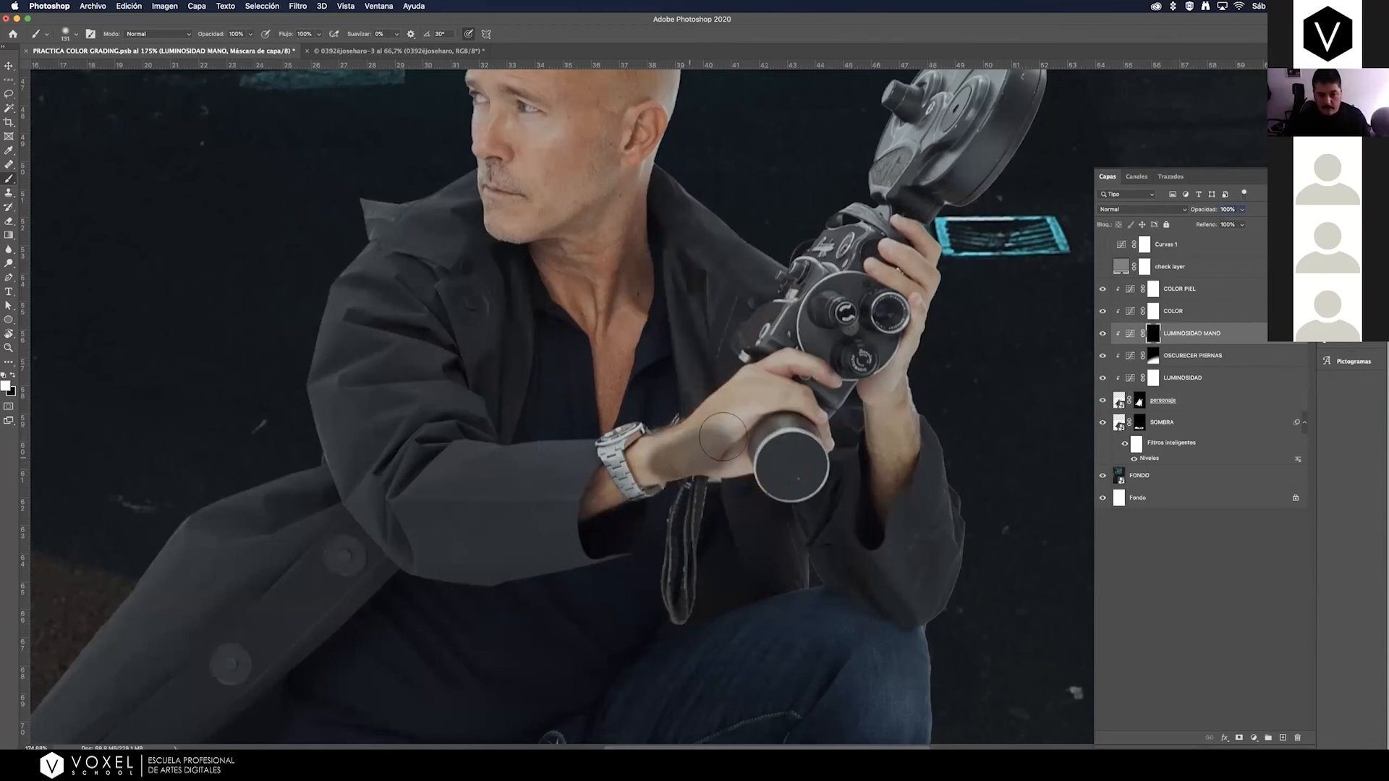
mouse_move(784, 397)
left_mouse_down()
mouse_move(646, 462)
mouse_move(664, 464)
left_mouse_up()
mouse_move(723, 461)
left_mouse_down()
mouse_move(709, 442)
mouse_move(737, 402)
mouse_move(790, 374)
mouse_move(763, 378)
left_mouse_up()
mouse_move(760, 380)
left_mouse_down()
mouse_move(795, 363)
mouse_move(824, 376)
mouse_move(733, 386)
mouse_move(646, 450)
left_mouse_up()
Lower the LUMINOSIDAD MANO layer's opacity to 32%, comparing the hand with and without the adjustment.
left_click(1242, 209)
left_click_drag(1244, 223, 1215, 224)
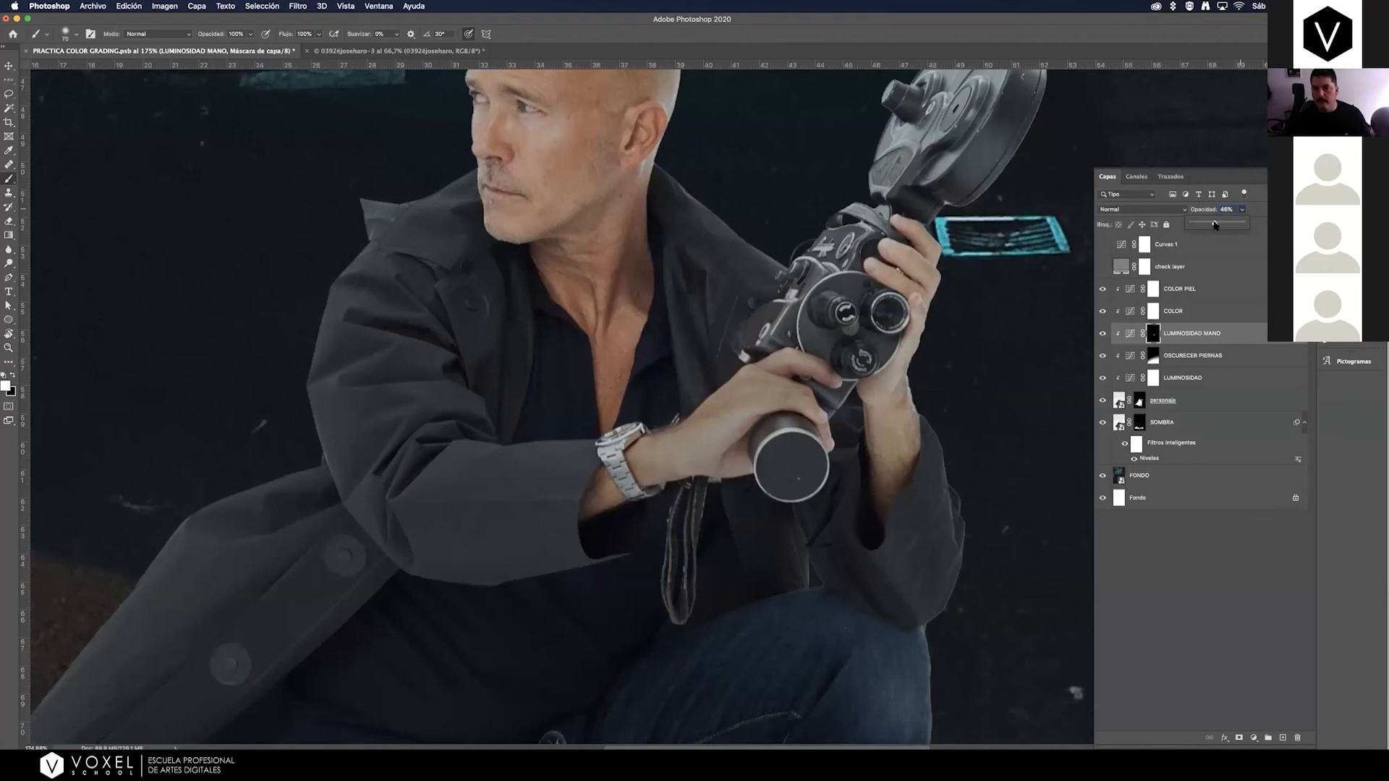
left_click_drag(1216, 225, 1218, 224)
key("super+1")
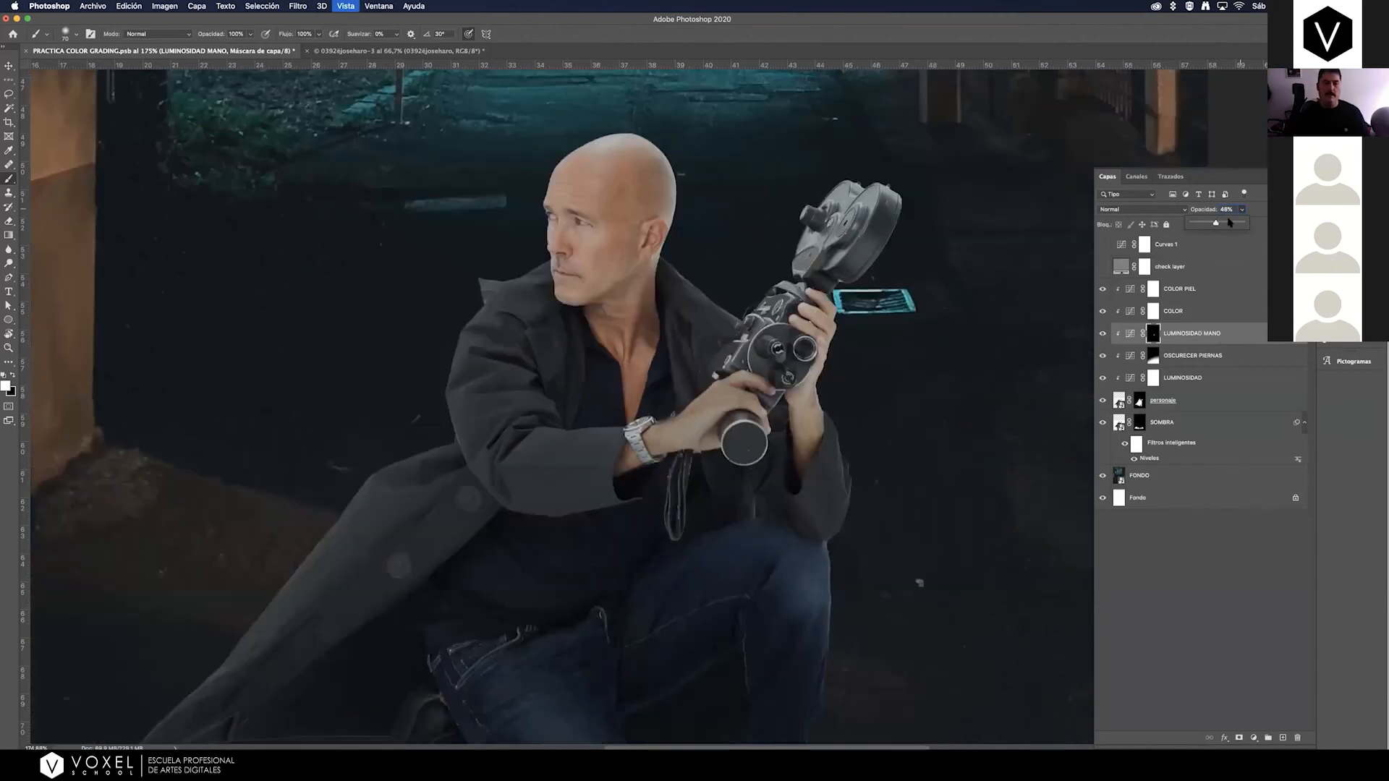
key("super+minus")
key("super+minus")
left_click(1103, 334)
left_click(1103, 334)
left_click(1242, 224)
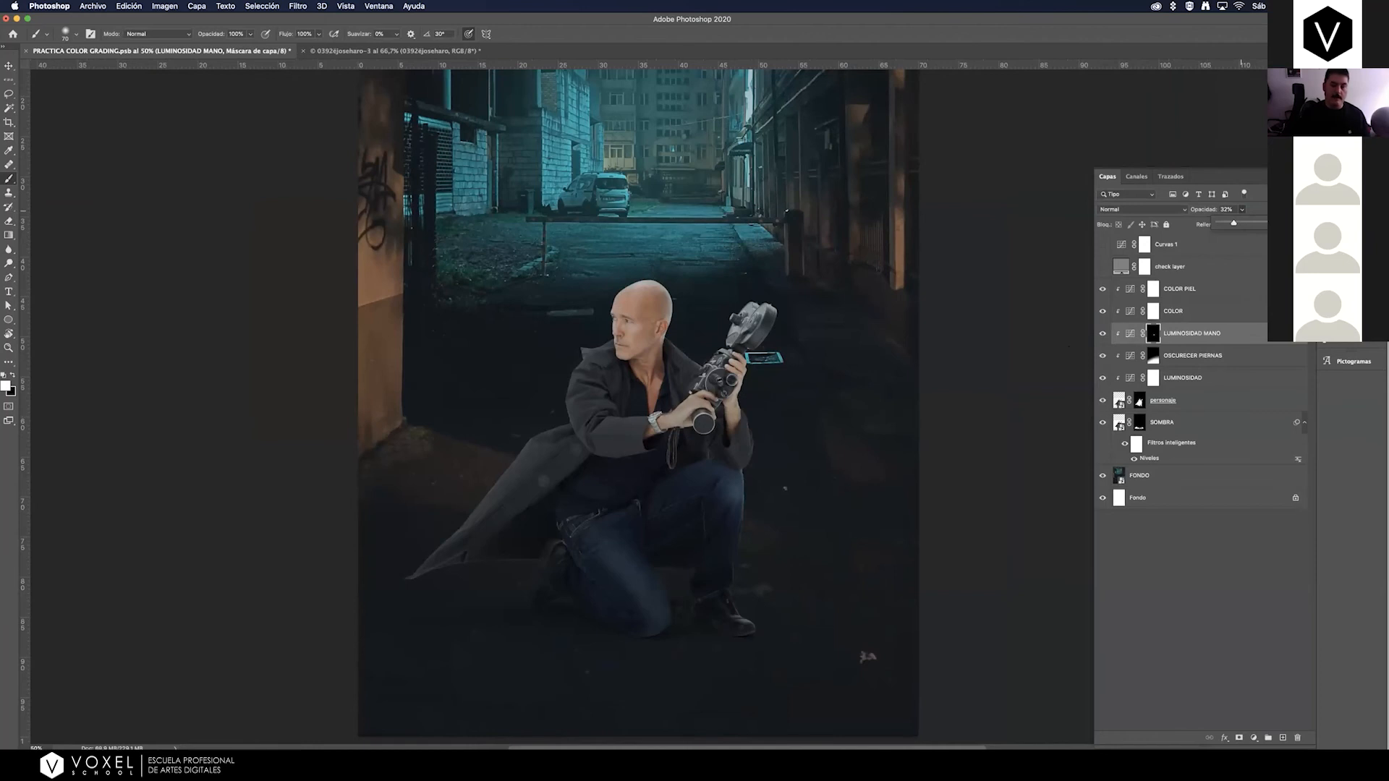
key("super+minus")
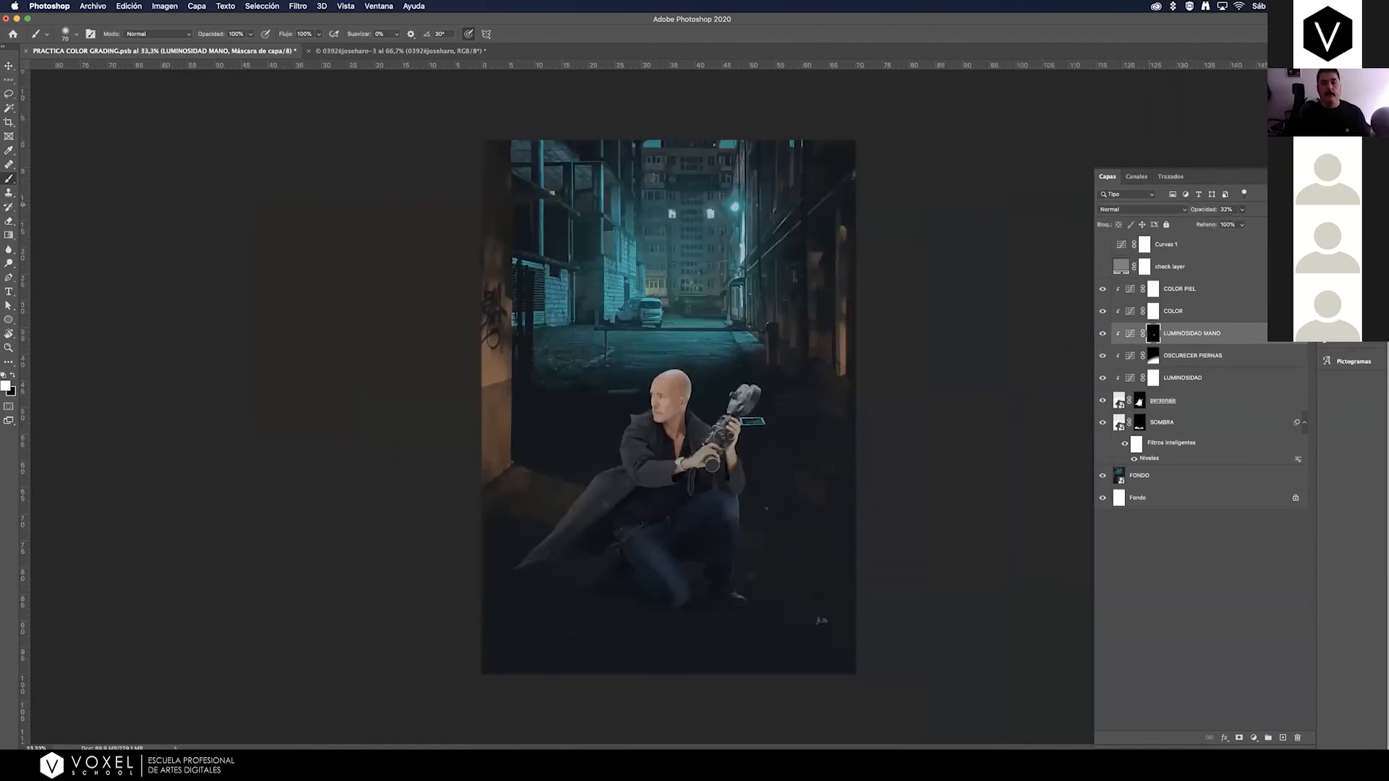
Examine the composite through the check layer in Color and Luminosidad blending modes, and hide the check layer.
left_click(1212, 291)
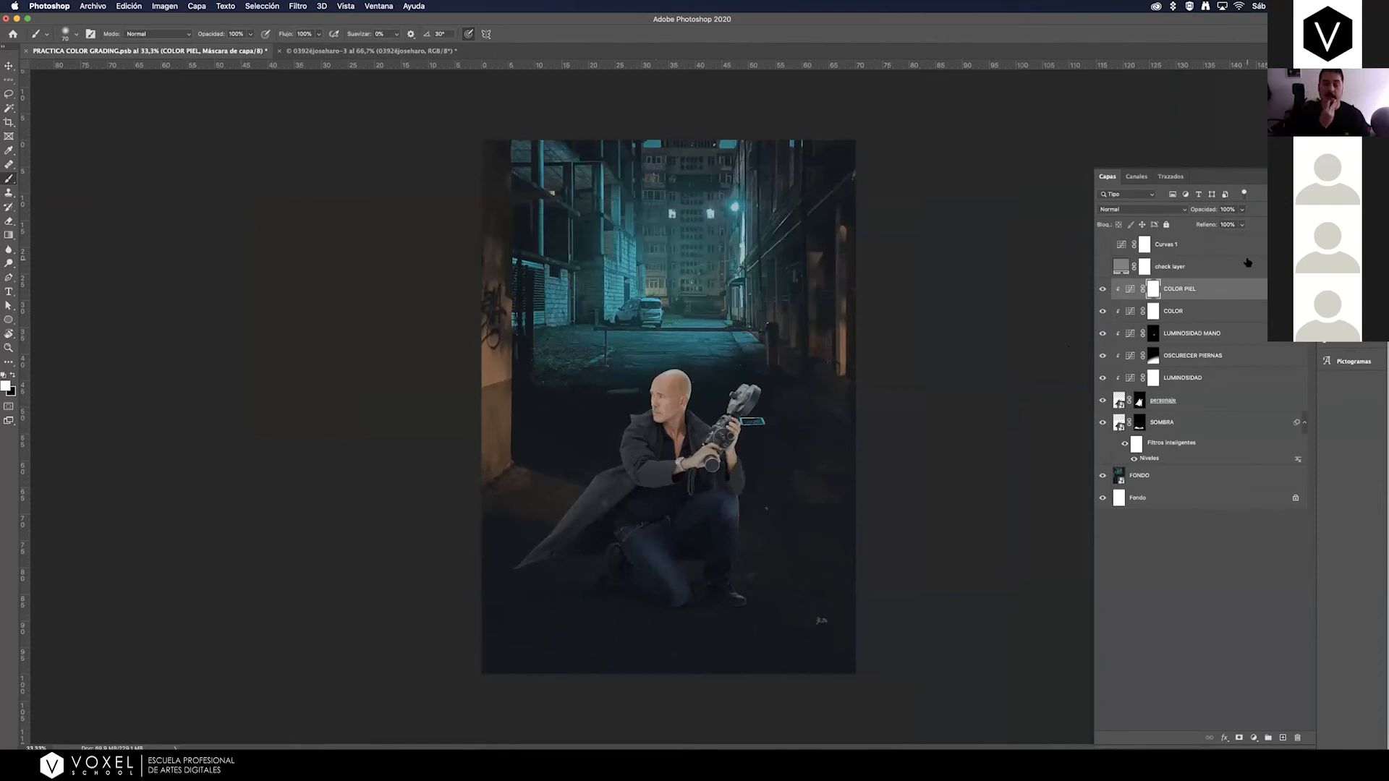
left_click(1185, 267)
left_click(1102, 267)
left_click(1119, 209)
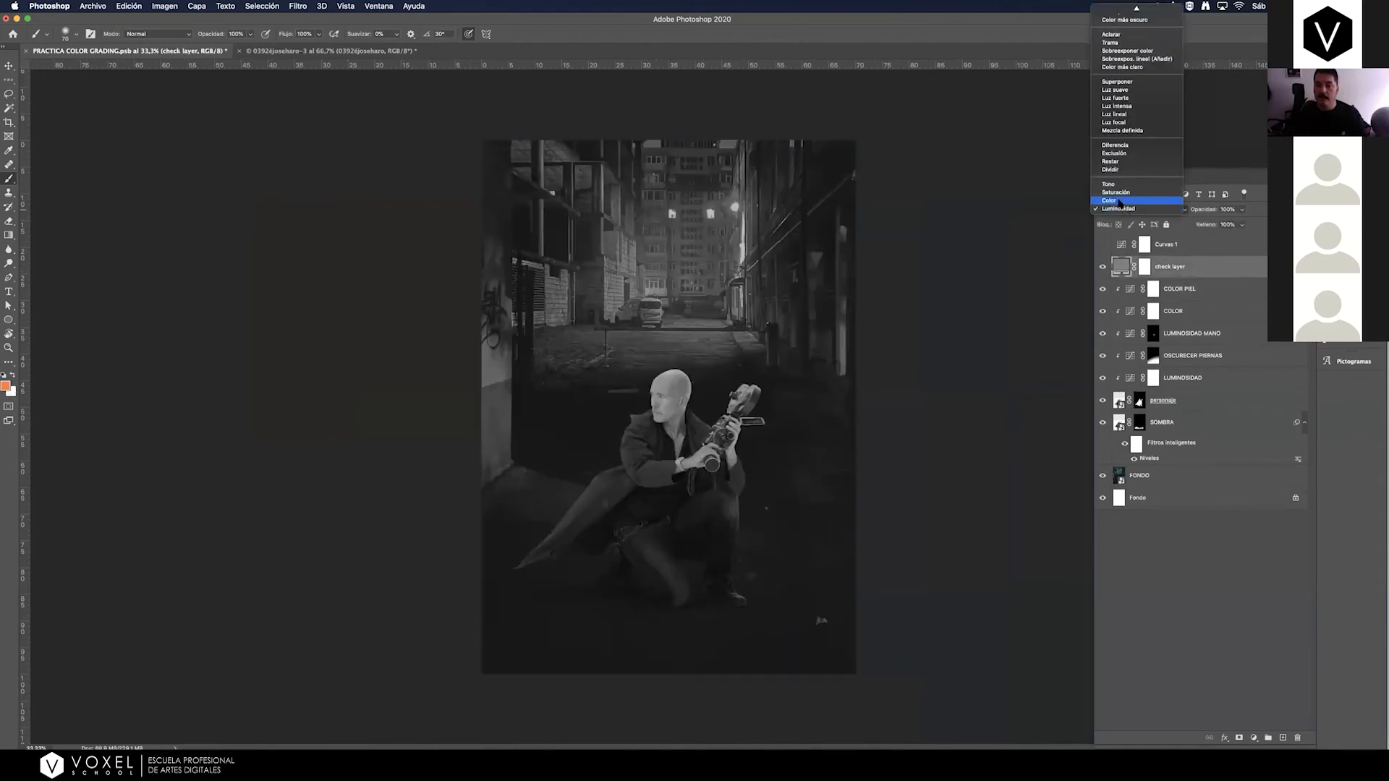
left_click(1120, 201)
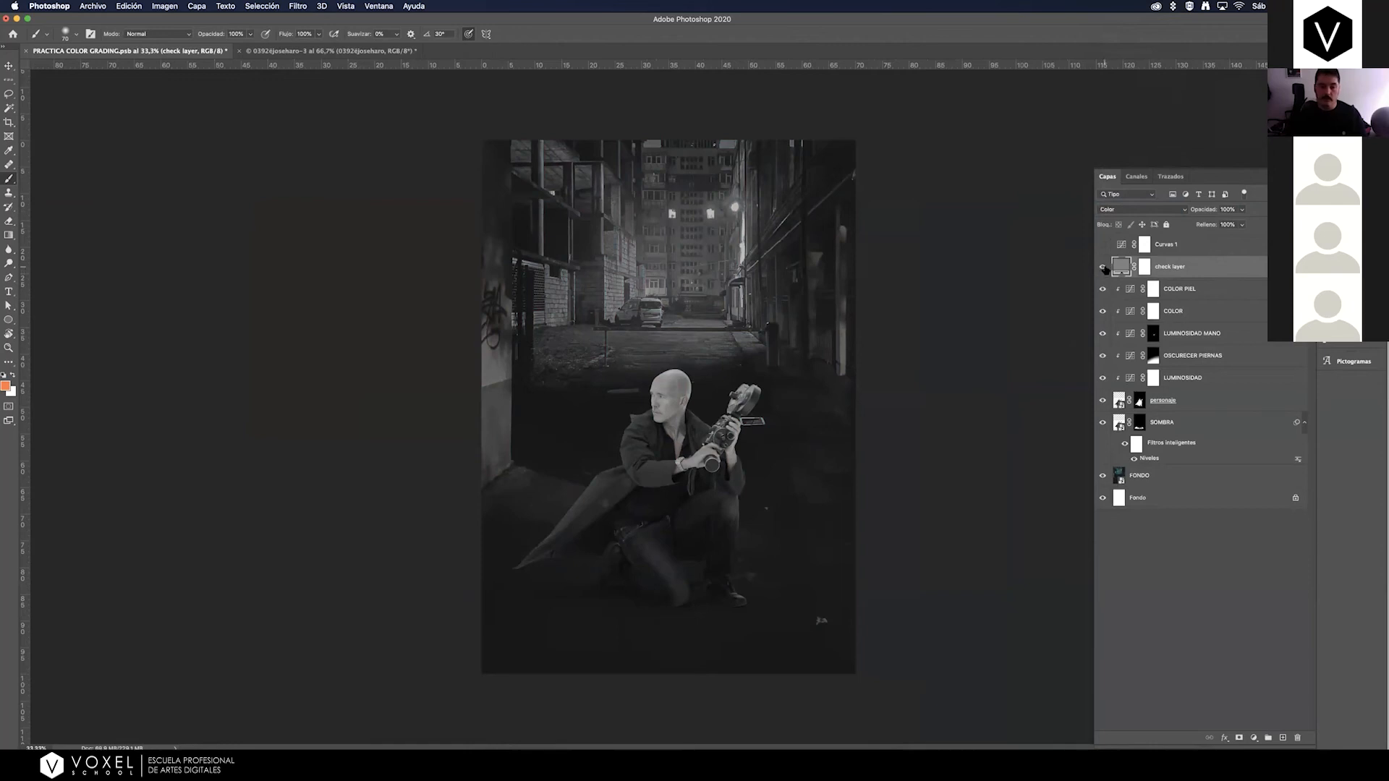
left_click(1110, 210)
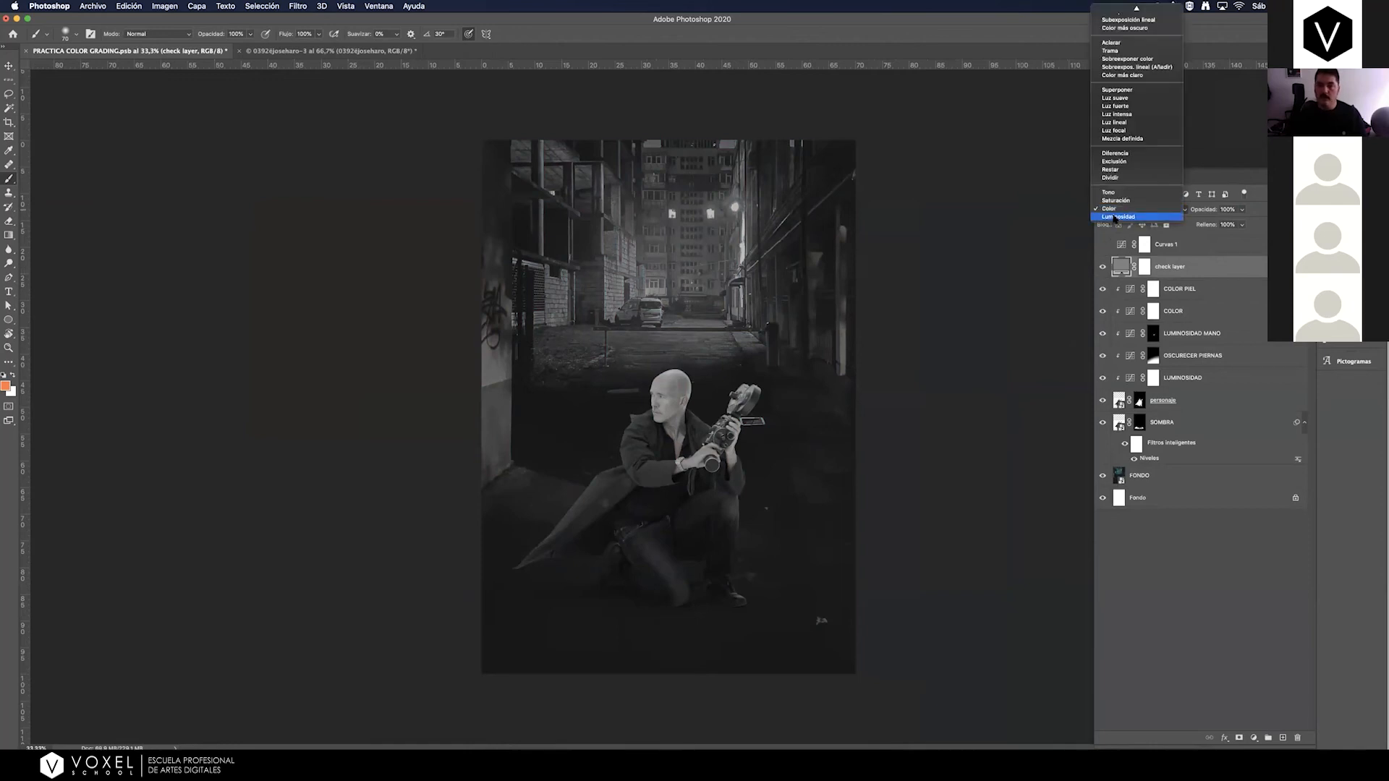
left_click(1114, 220)
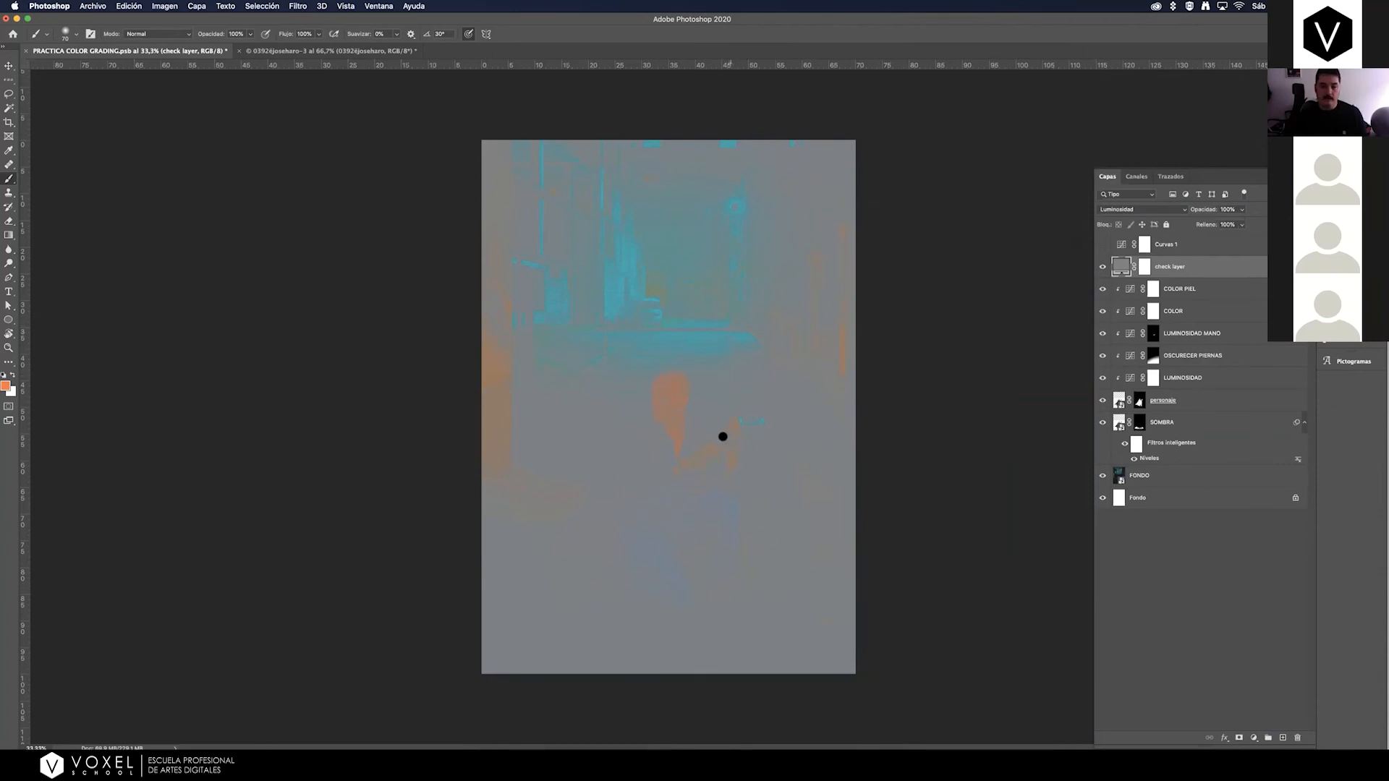
left_click(1102, 266)
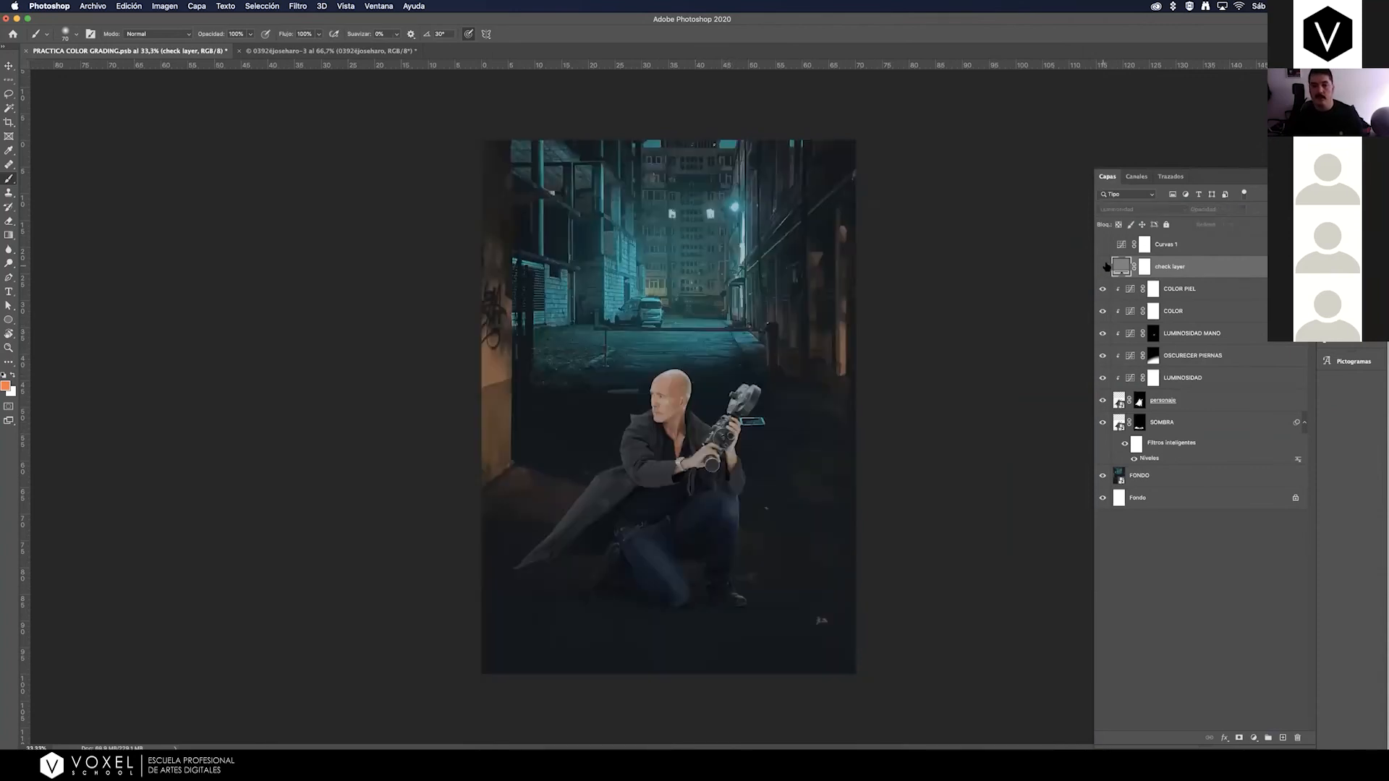
Add a Mapa de degradado adjustment layer above COLOR PIEL, clip it to the man's layer stack and hide it.
left_click(1229, 292)
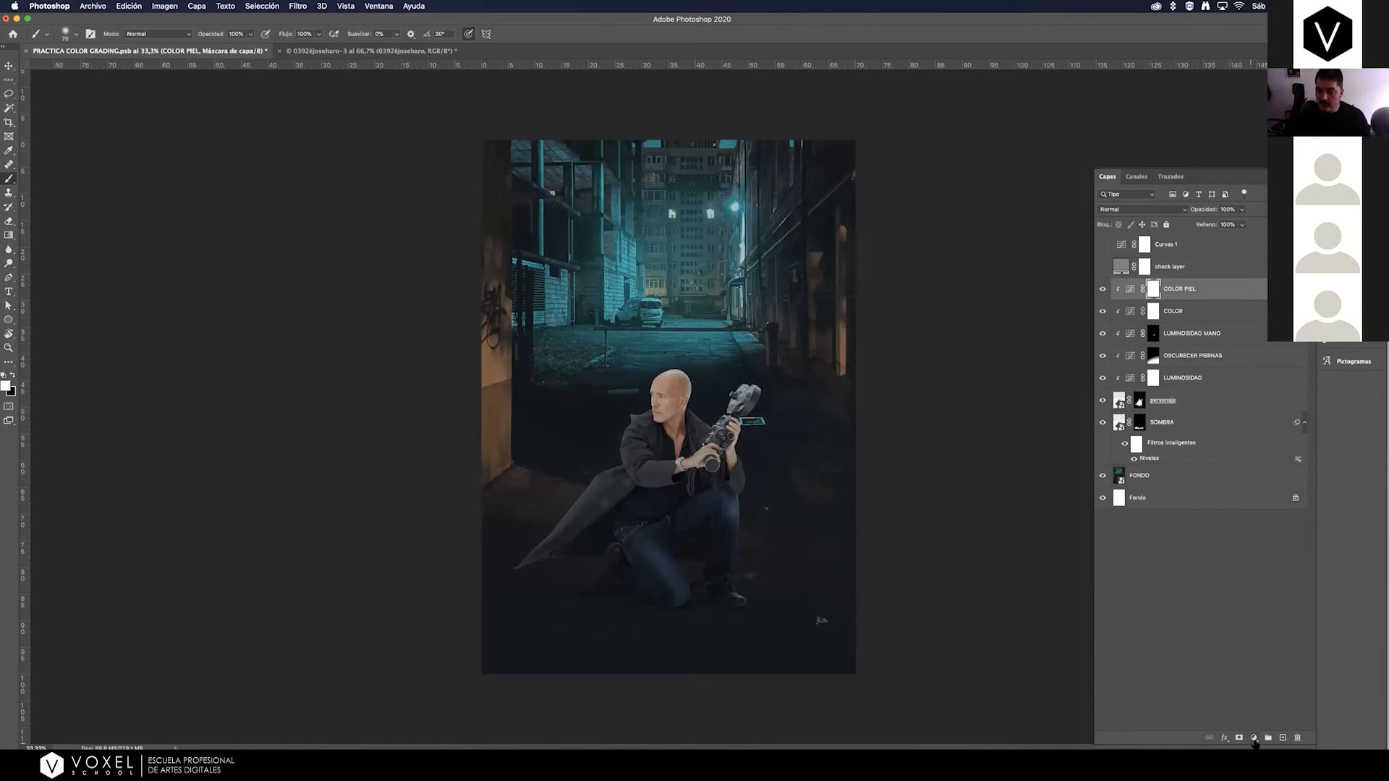
left_click(1254, 738)
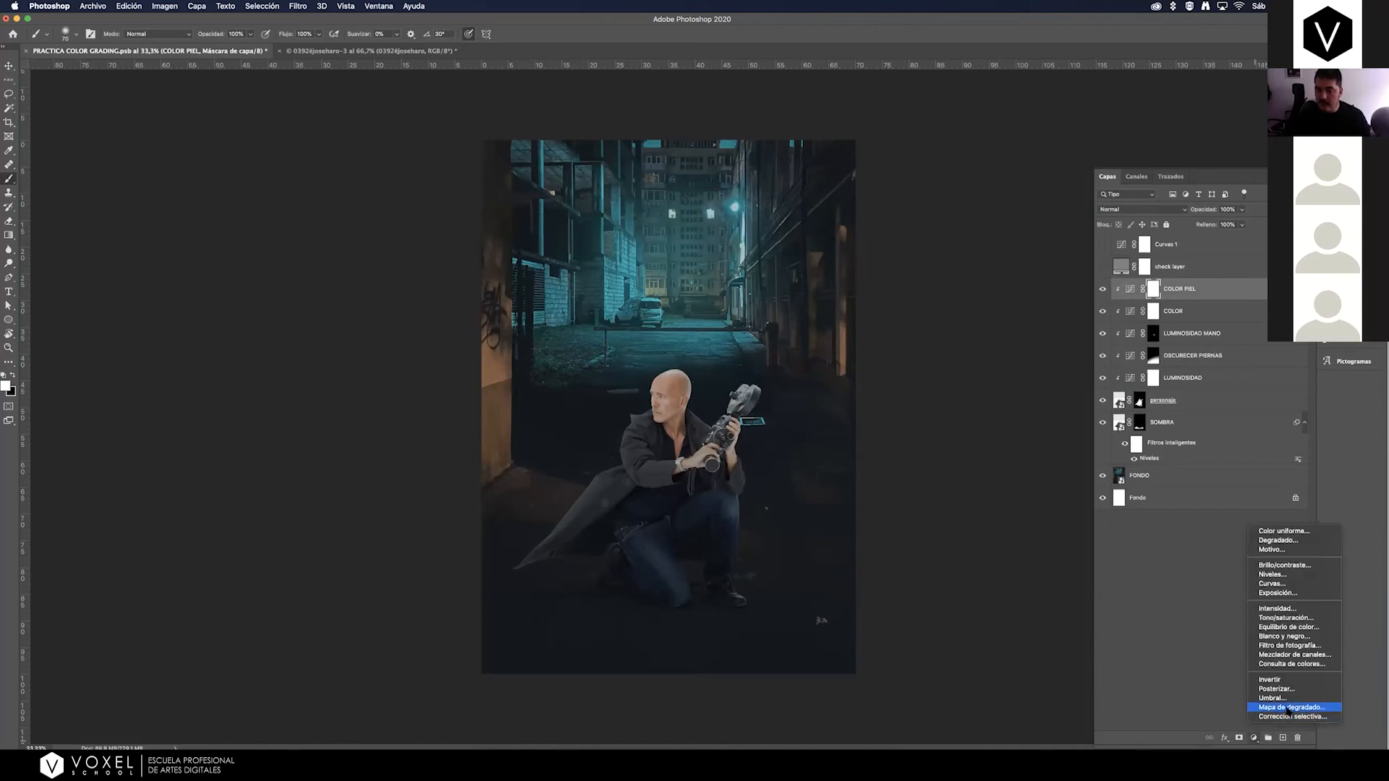
left_click(1290, 708)
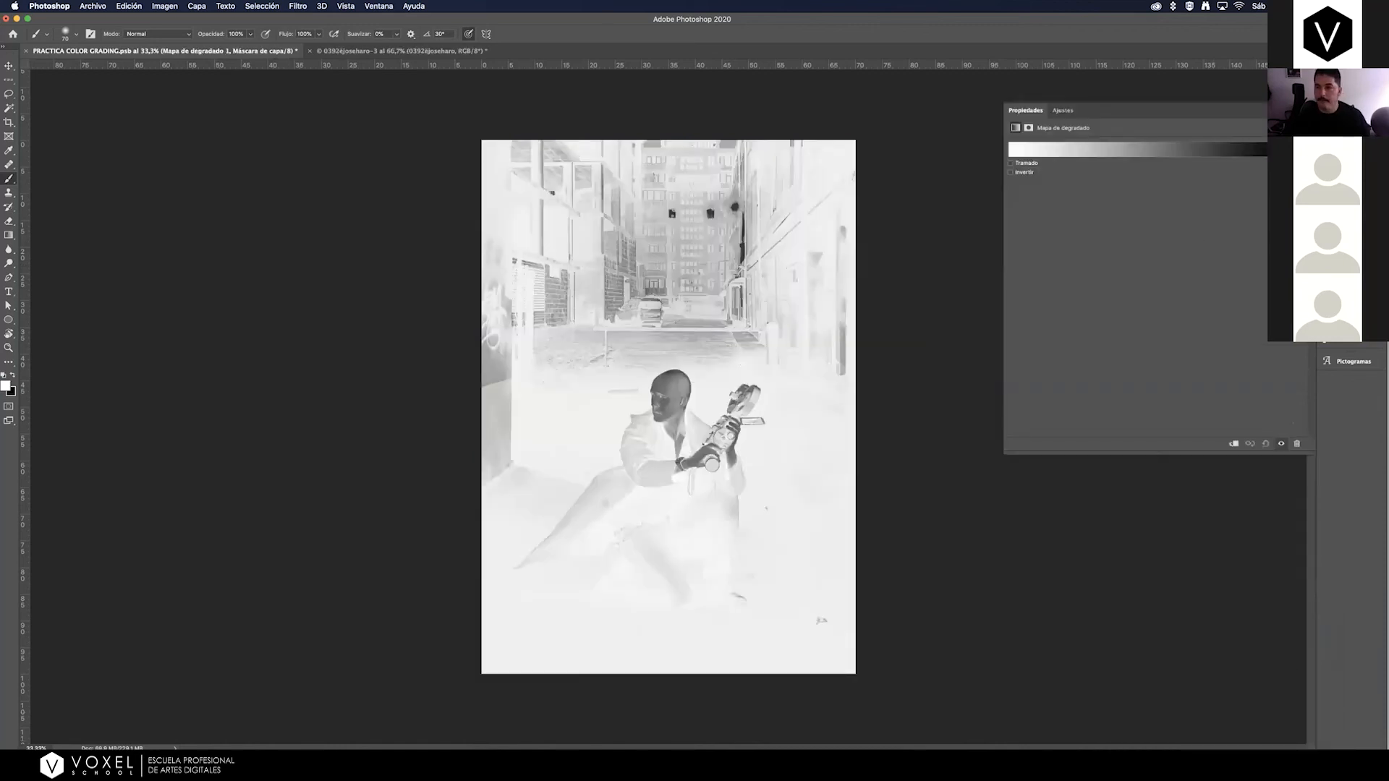
left_click(1344, 177)
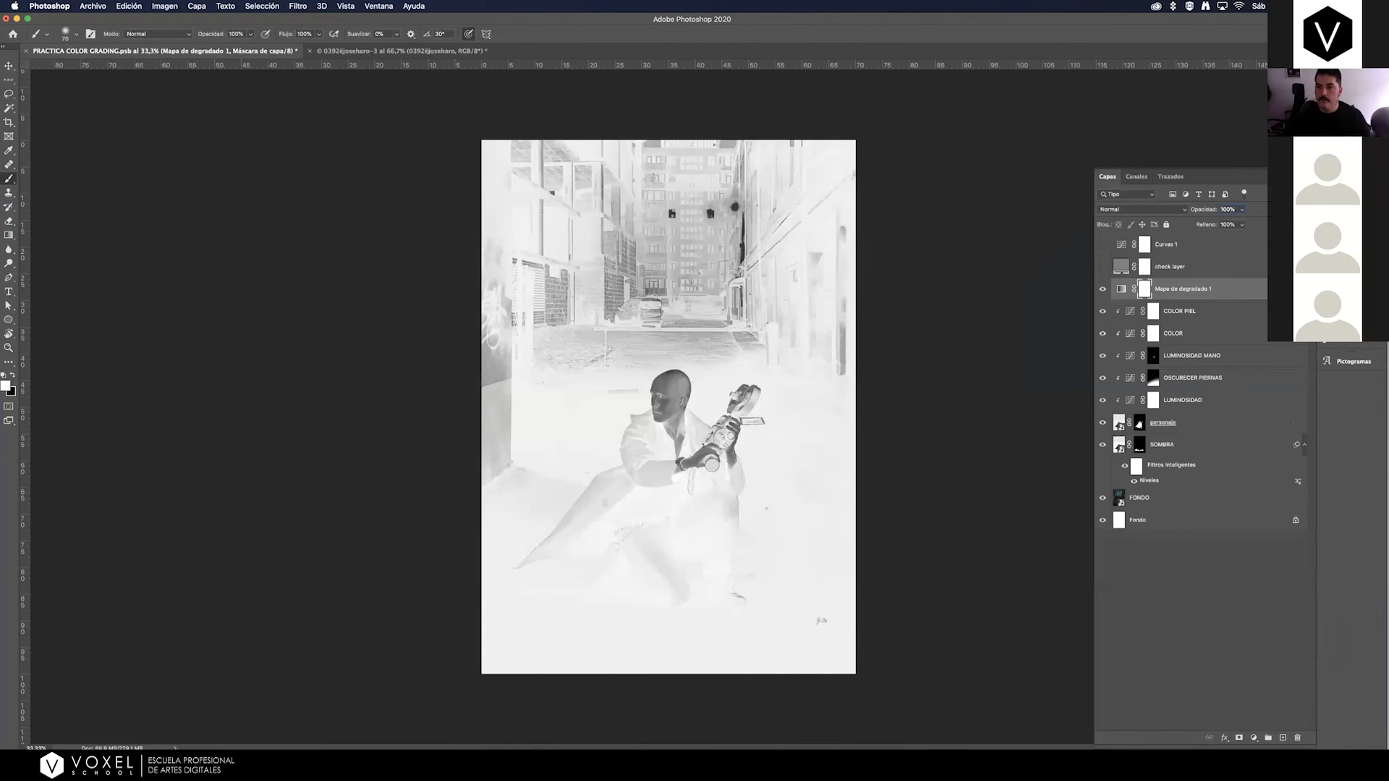
left_click(1207, 298, "alt")
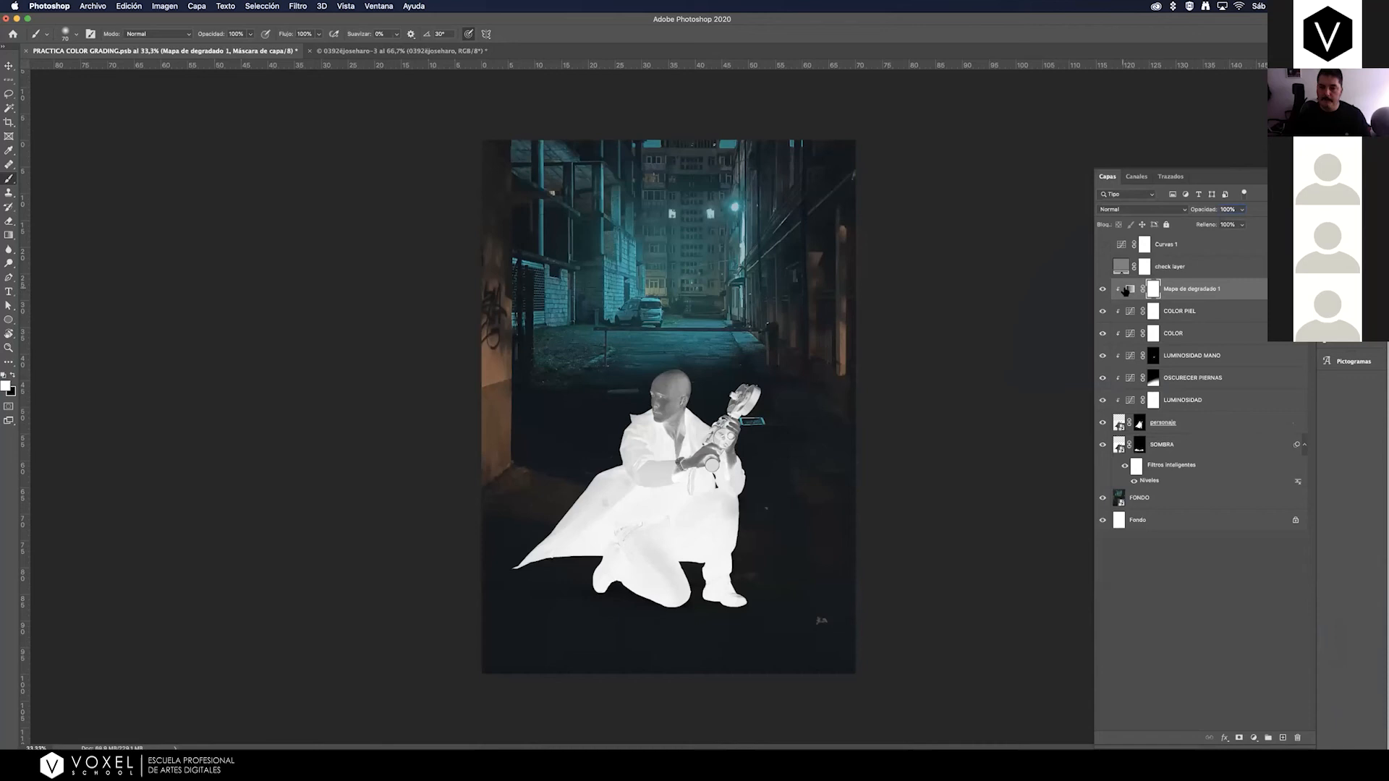
left_click(1102, 290)
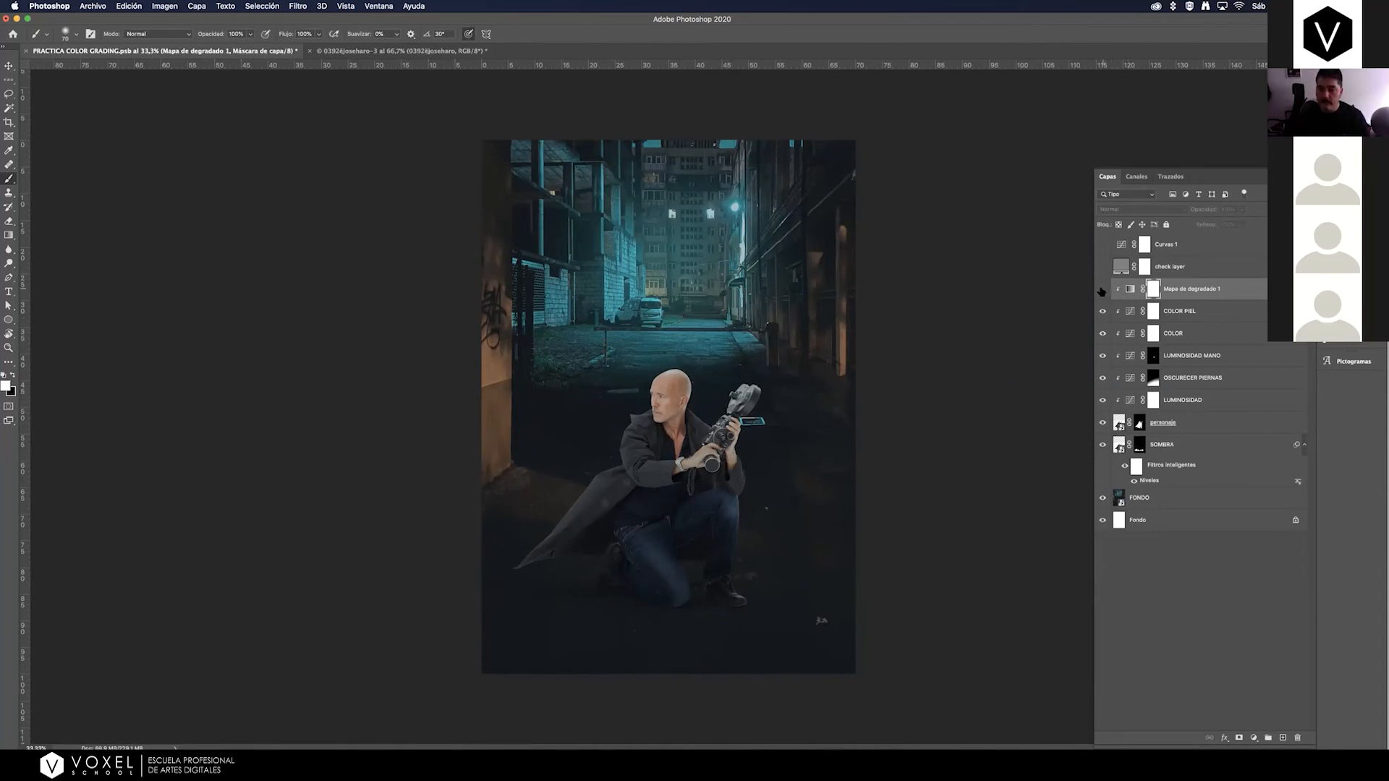
left_click(1101, 291)
left_click(1101, 290)
Set the gradient map's 0% color stop to dark grey #252523, sampled from the alley's dark wall.
double_click(1131, 289)
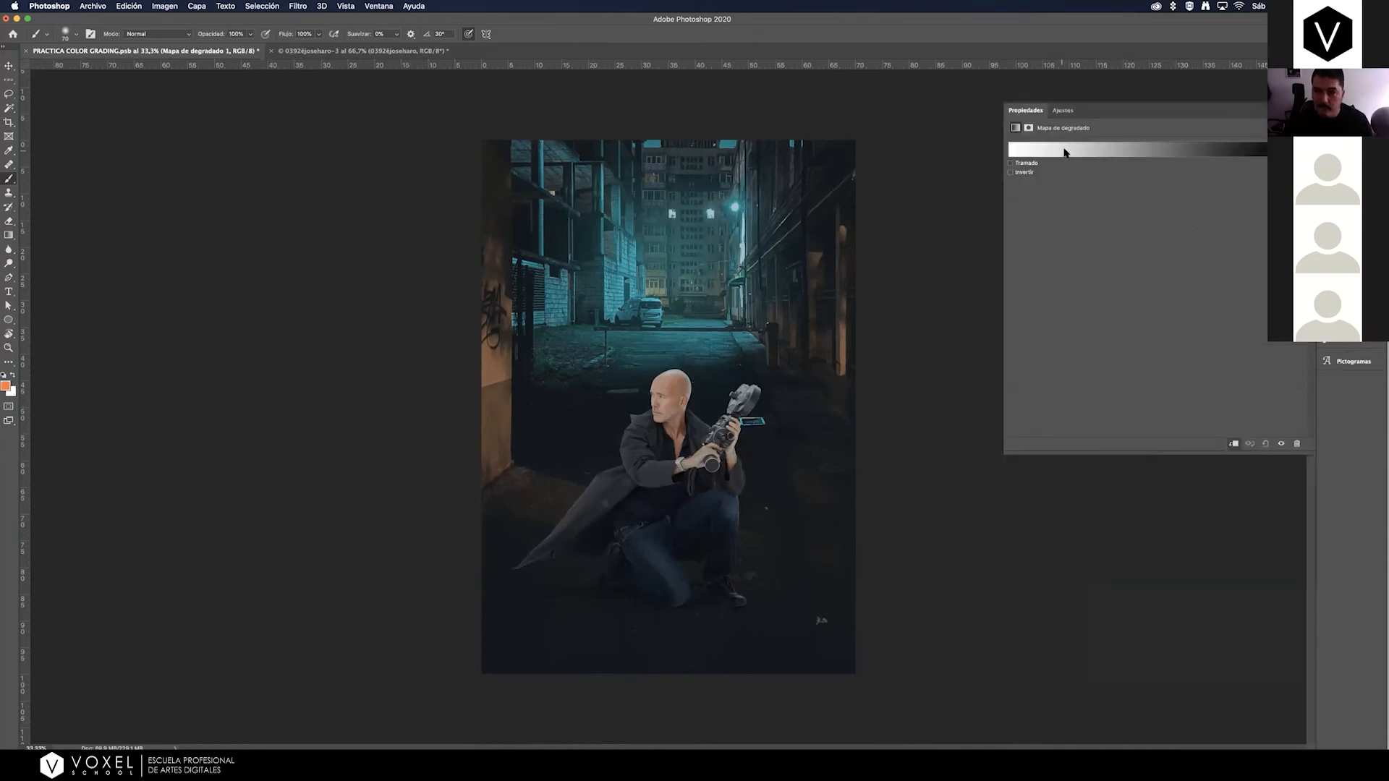
left_click(1061, 152)
left_click(177, 337)
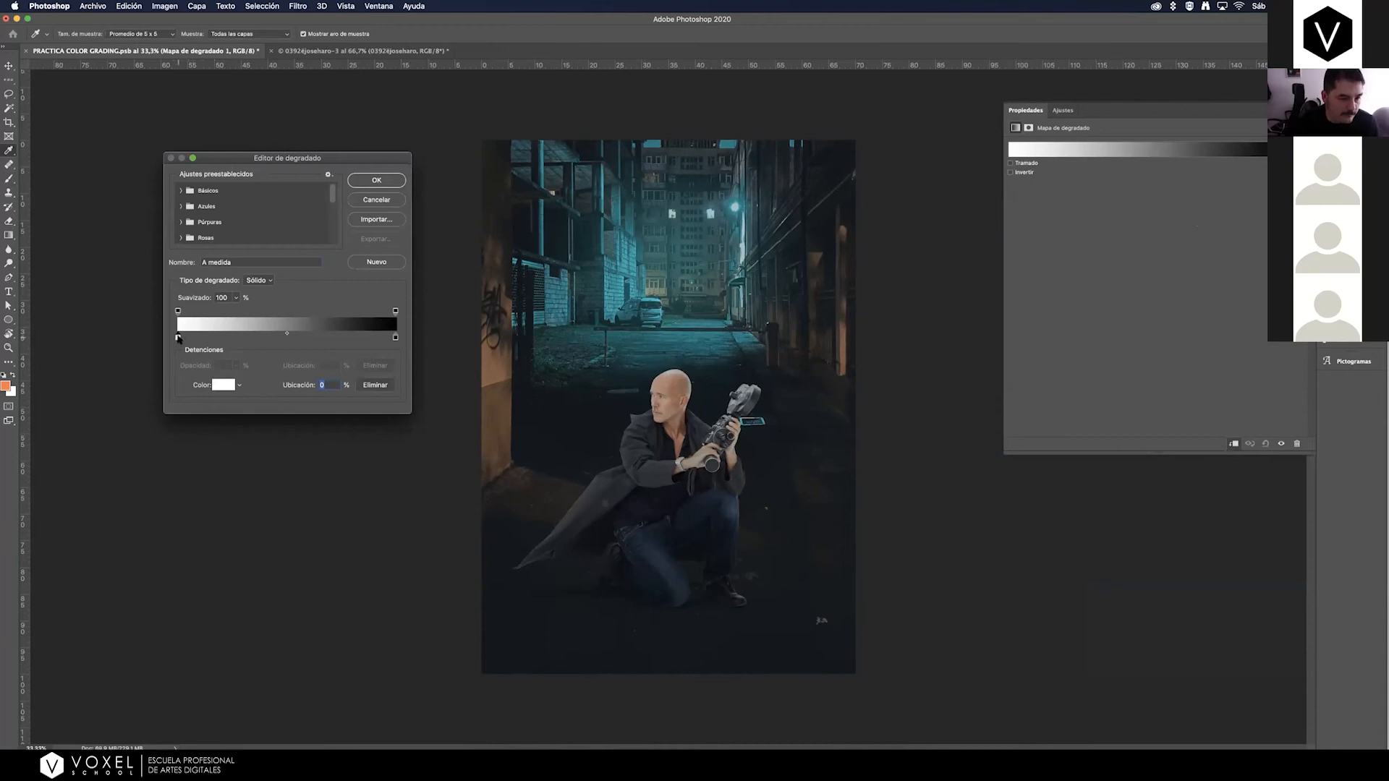
left_click(223, 385)
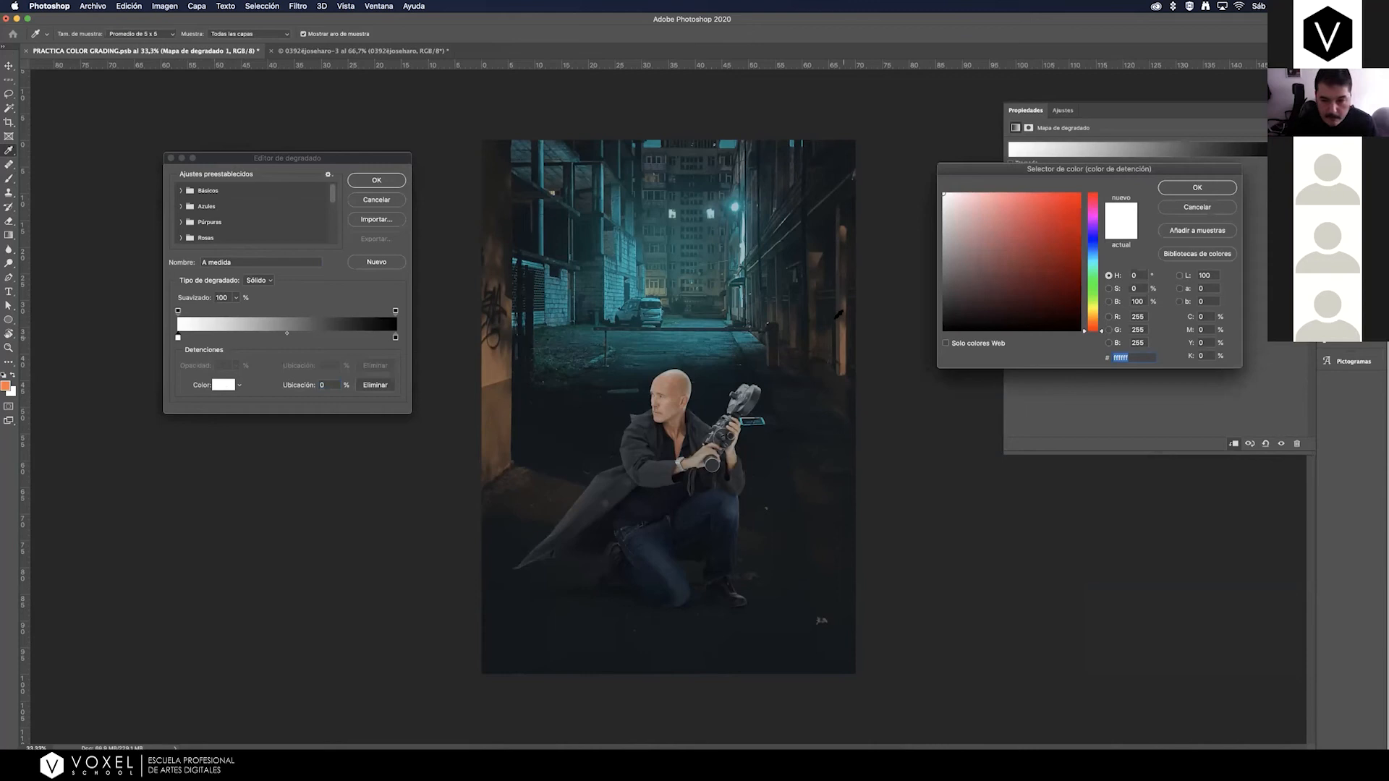
left_click(816, 271)
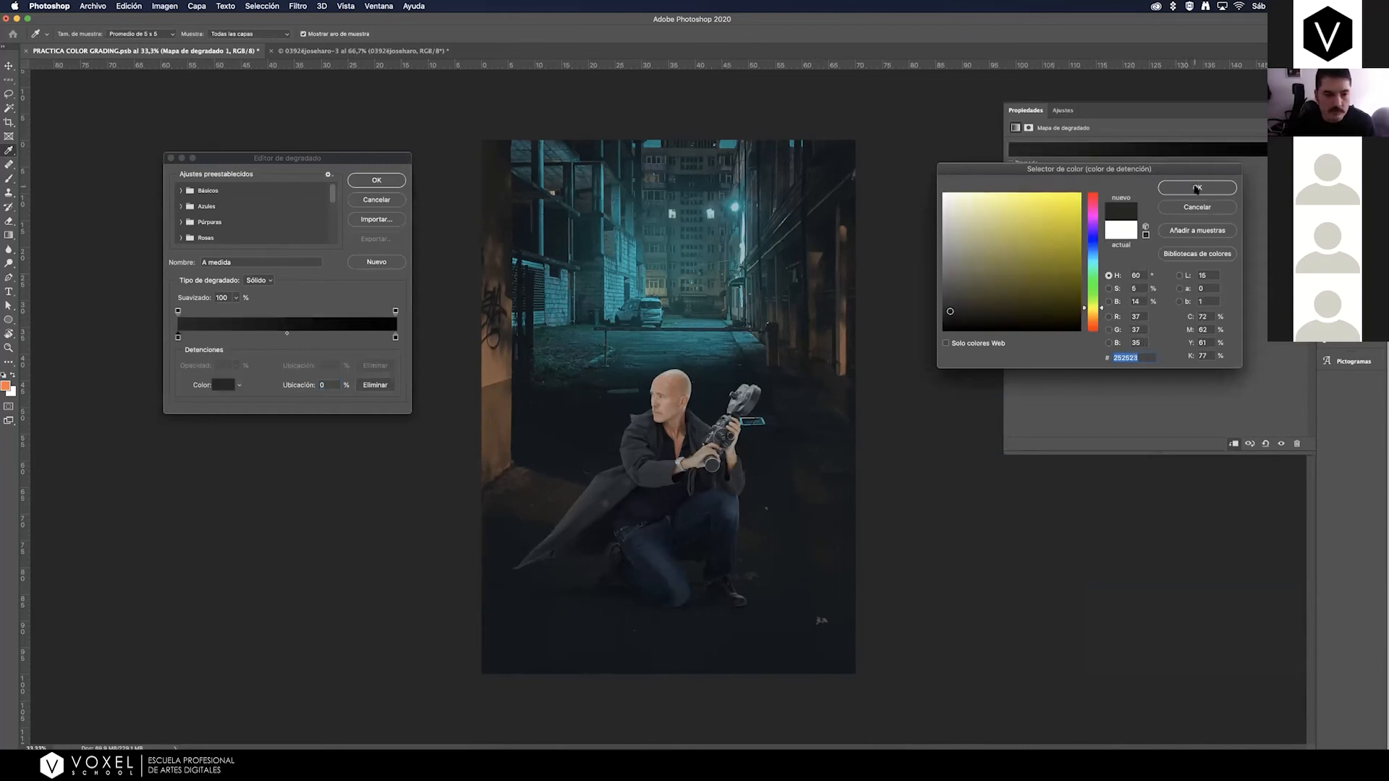
left_click(1196, 188)
Set the gradient map's 100% color stop to greyish green #83a787, sampled from the building just above the parked car.
left_click(396, 338)
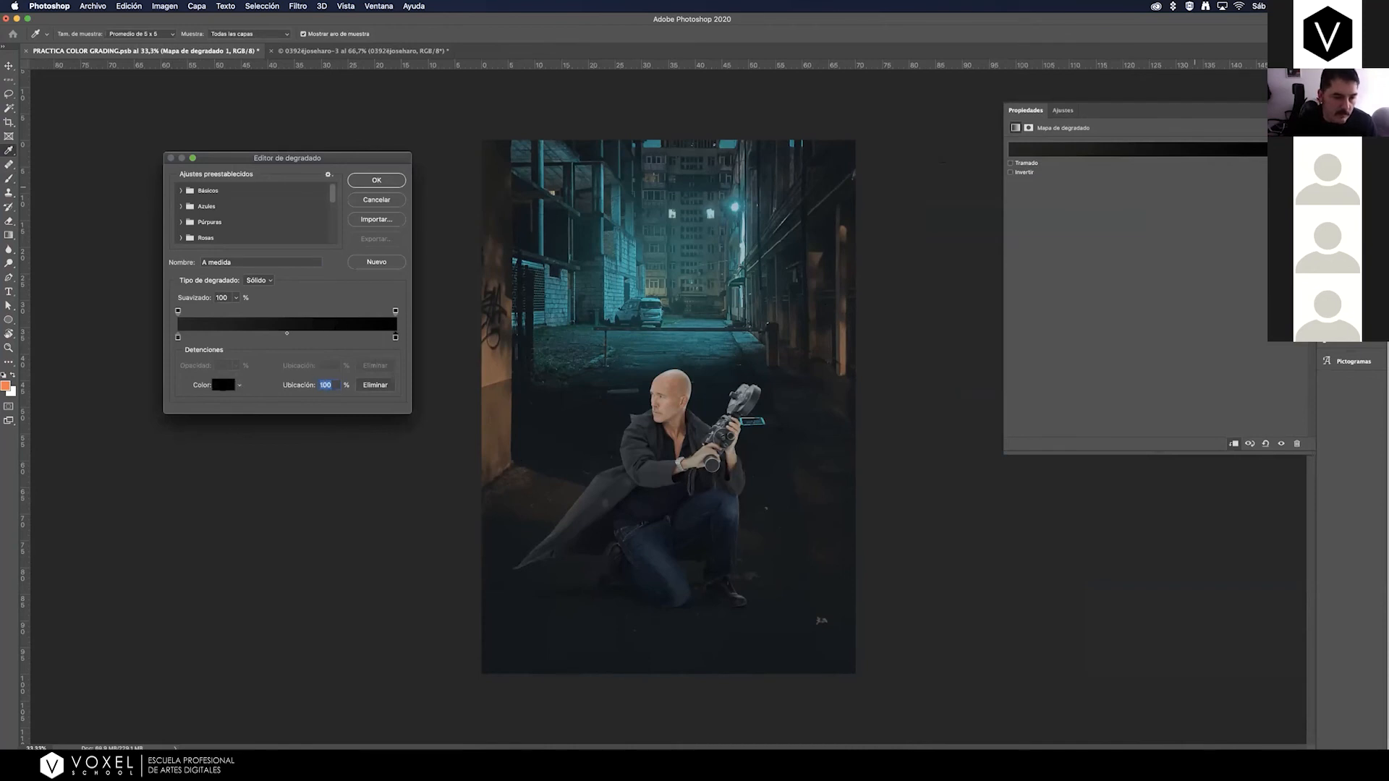
left_click(225, 386)
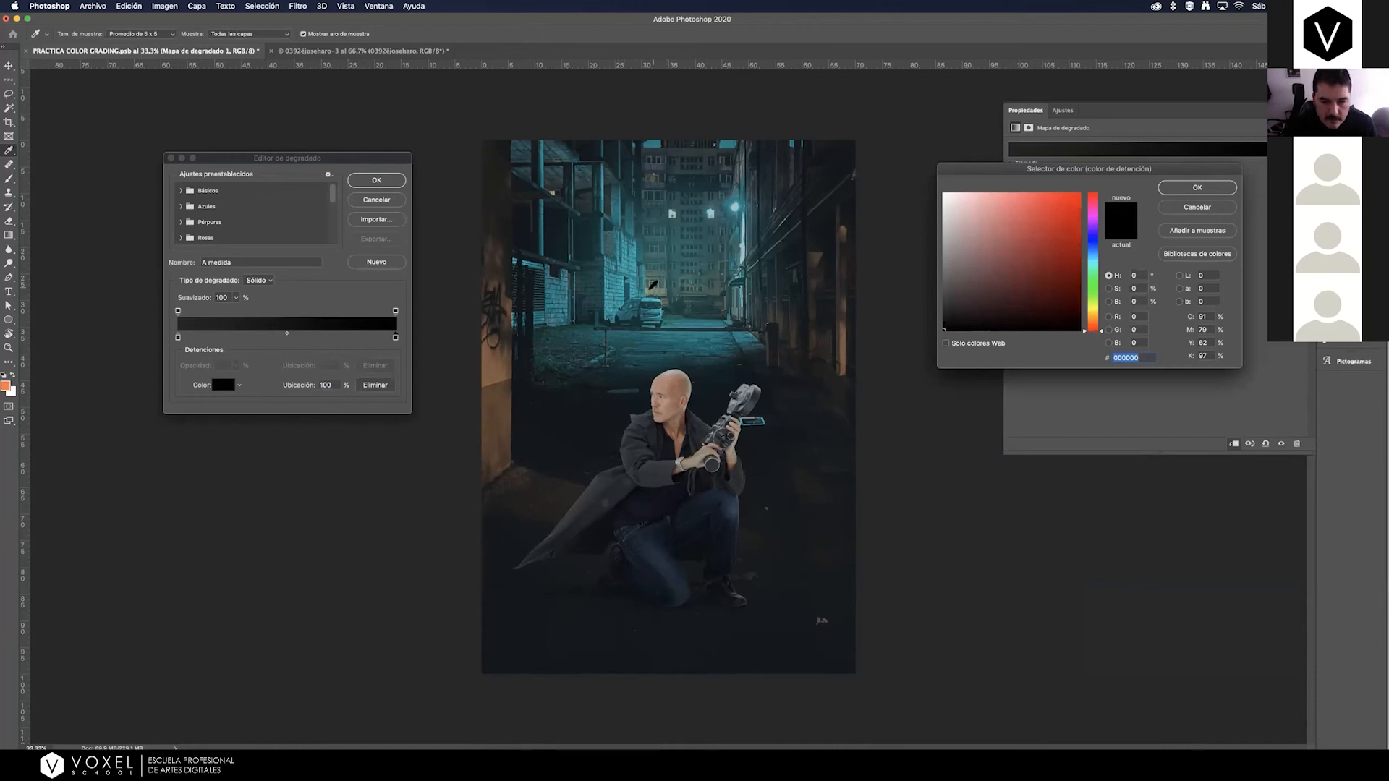
left_click(650, 287)
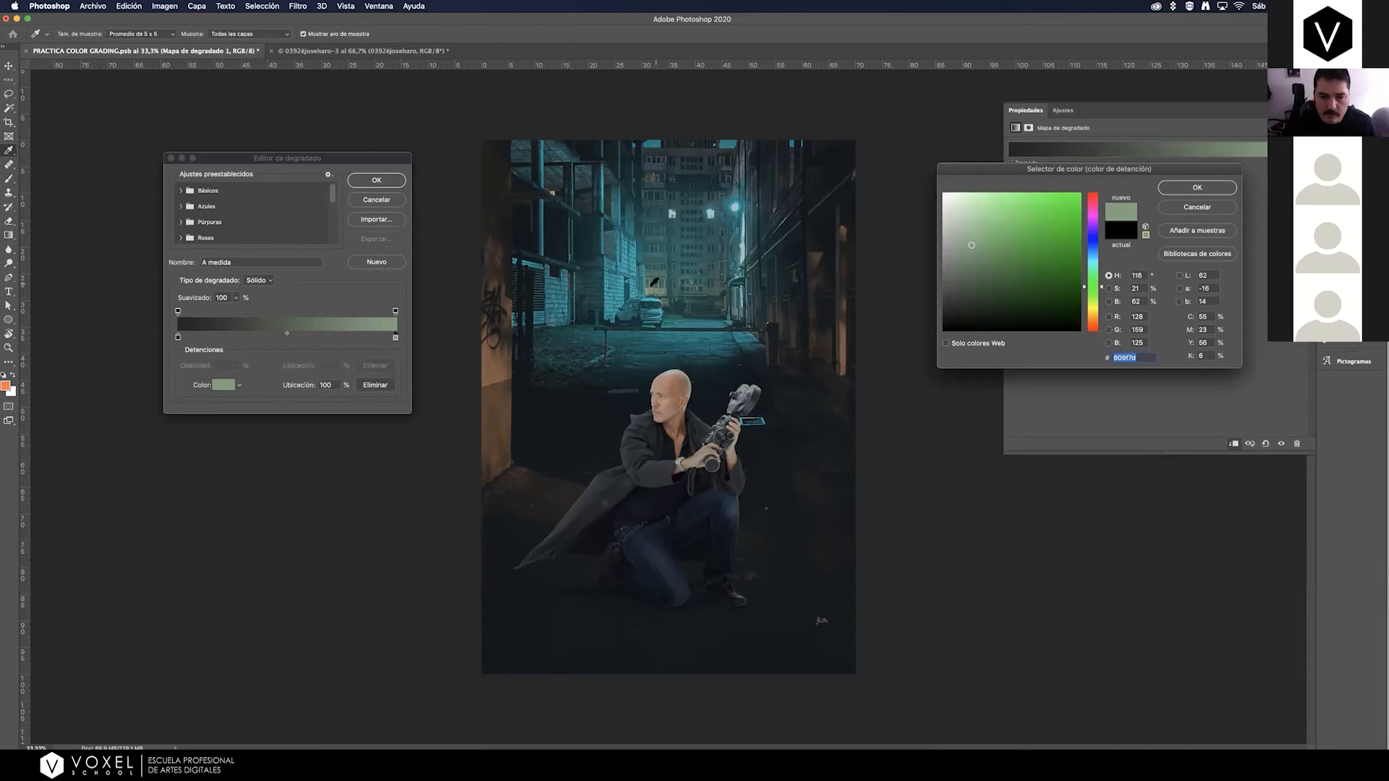
left_click(649, 290)
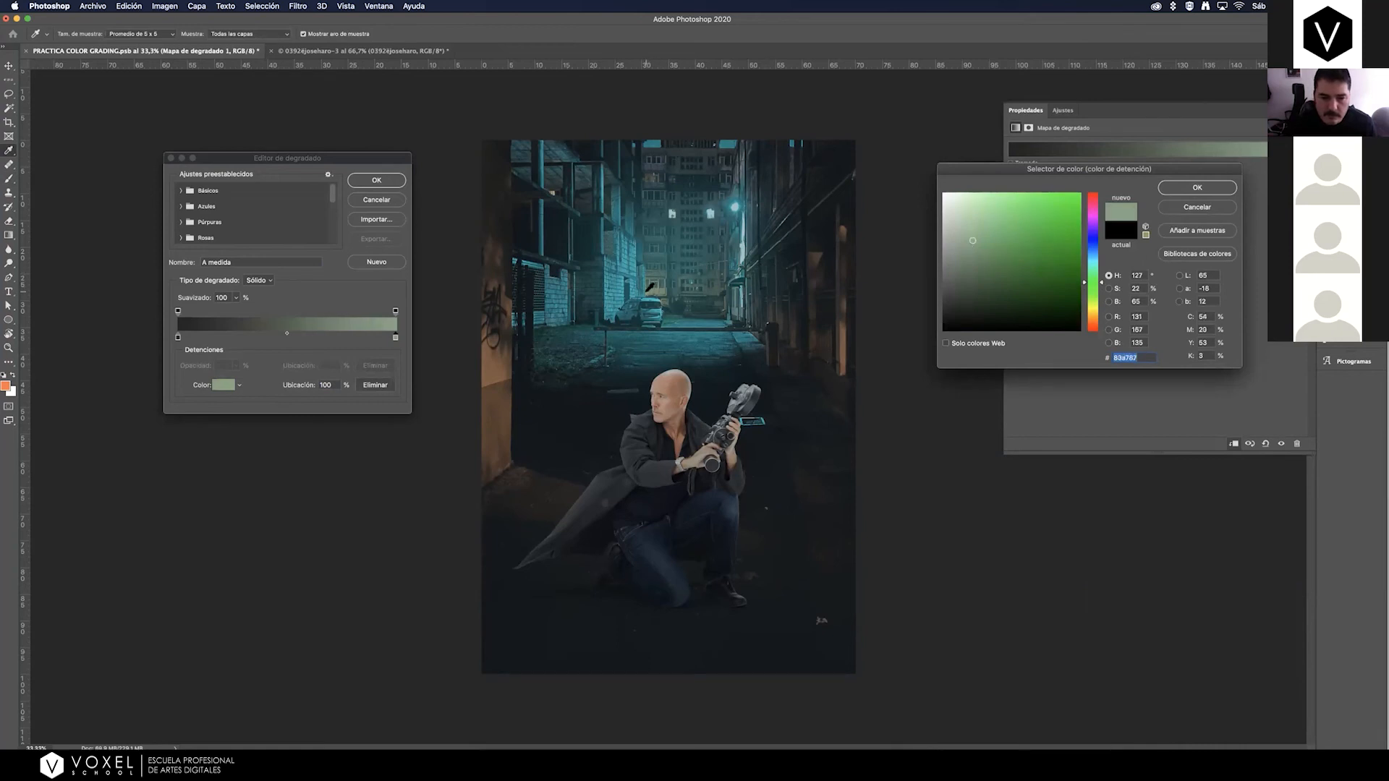
left_click(1196, 188)
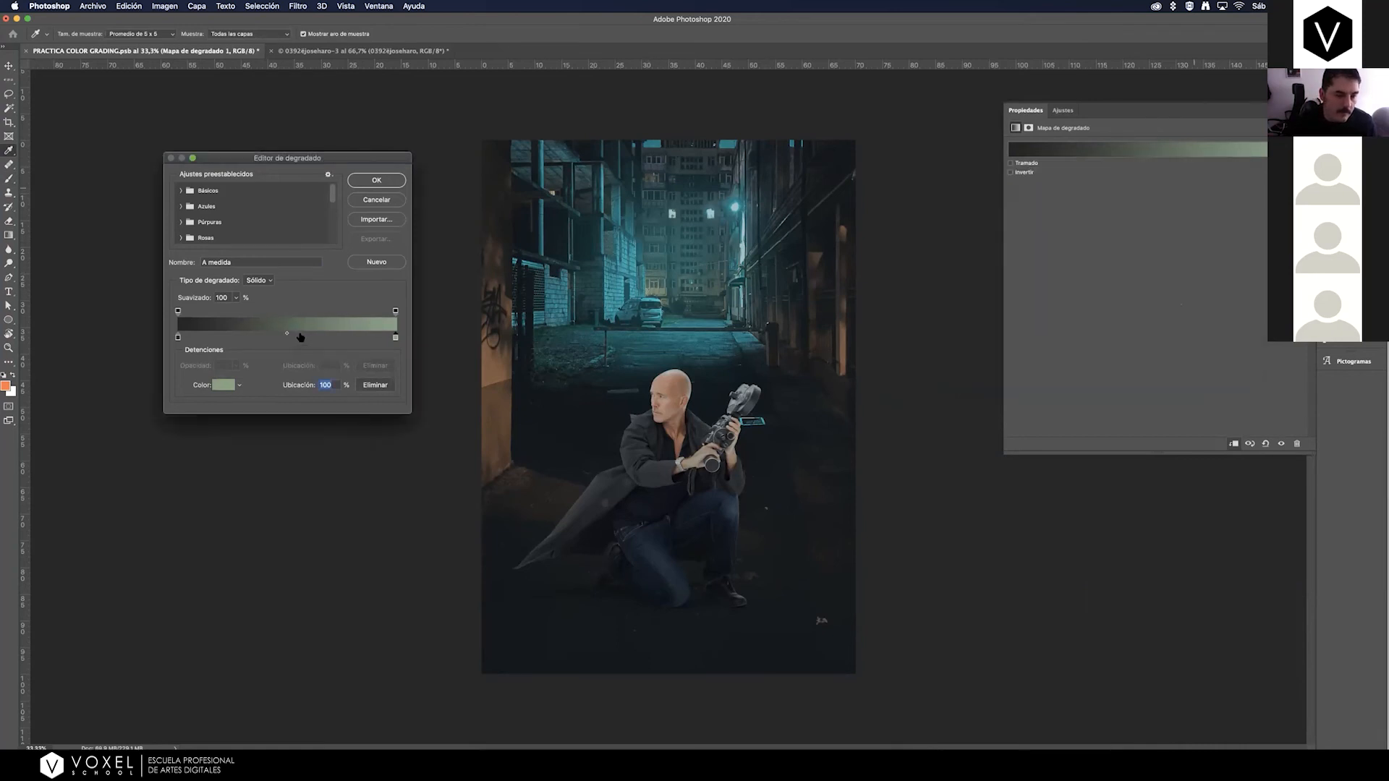
Add a 56% color stop to the gradient map in teal #0aa7ab, sampled from the lit brick wall beside the parked car.
left_click(301, 337)
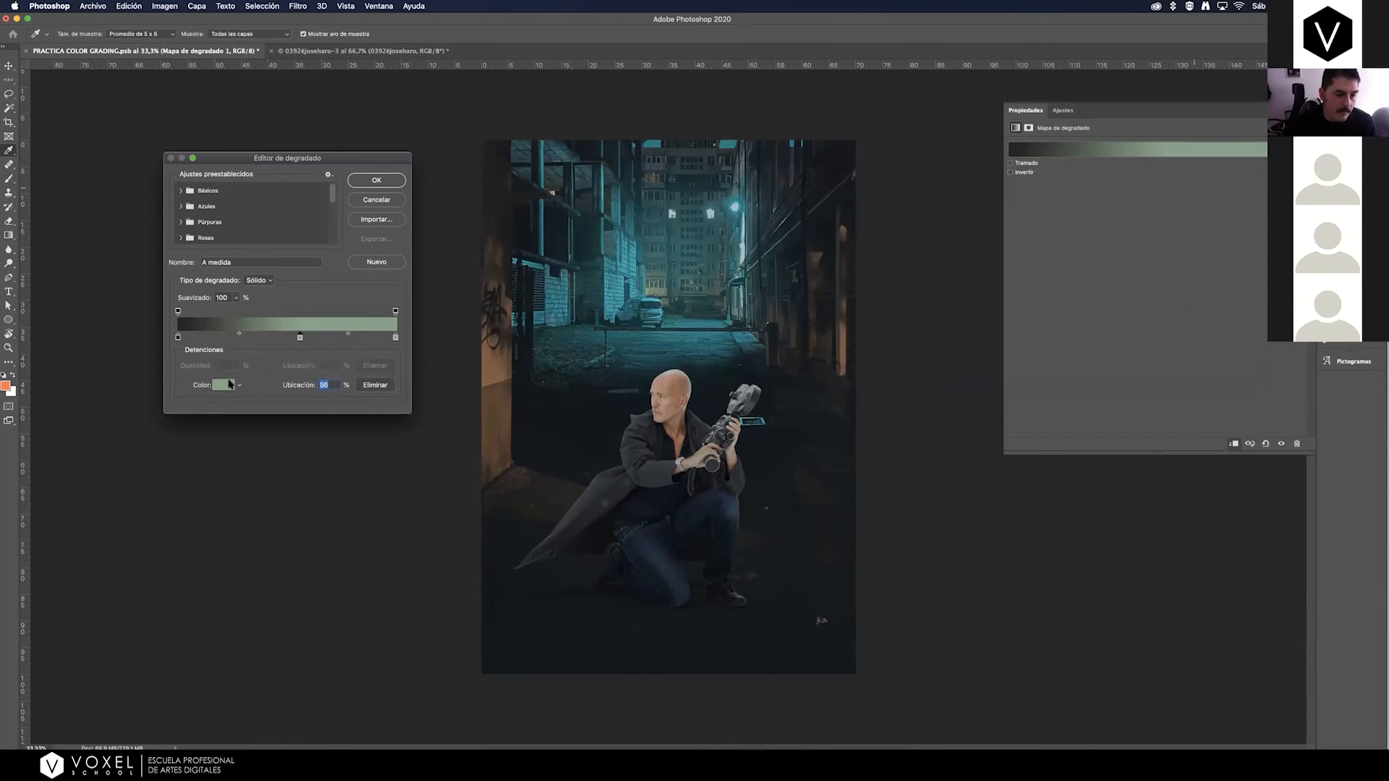
left_click(226, 386)
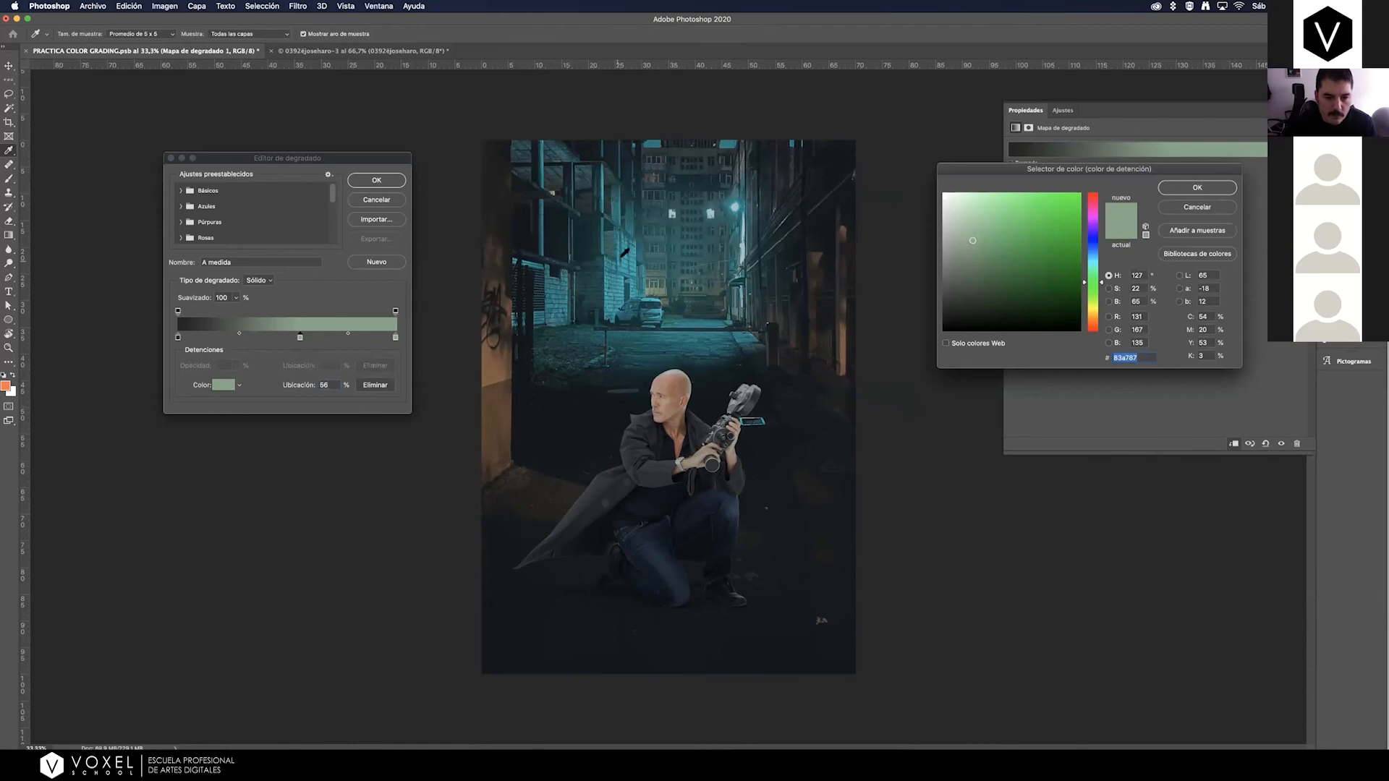
left_click(626, 260)
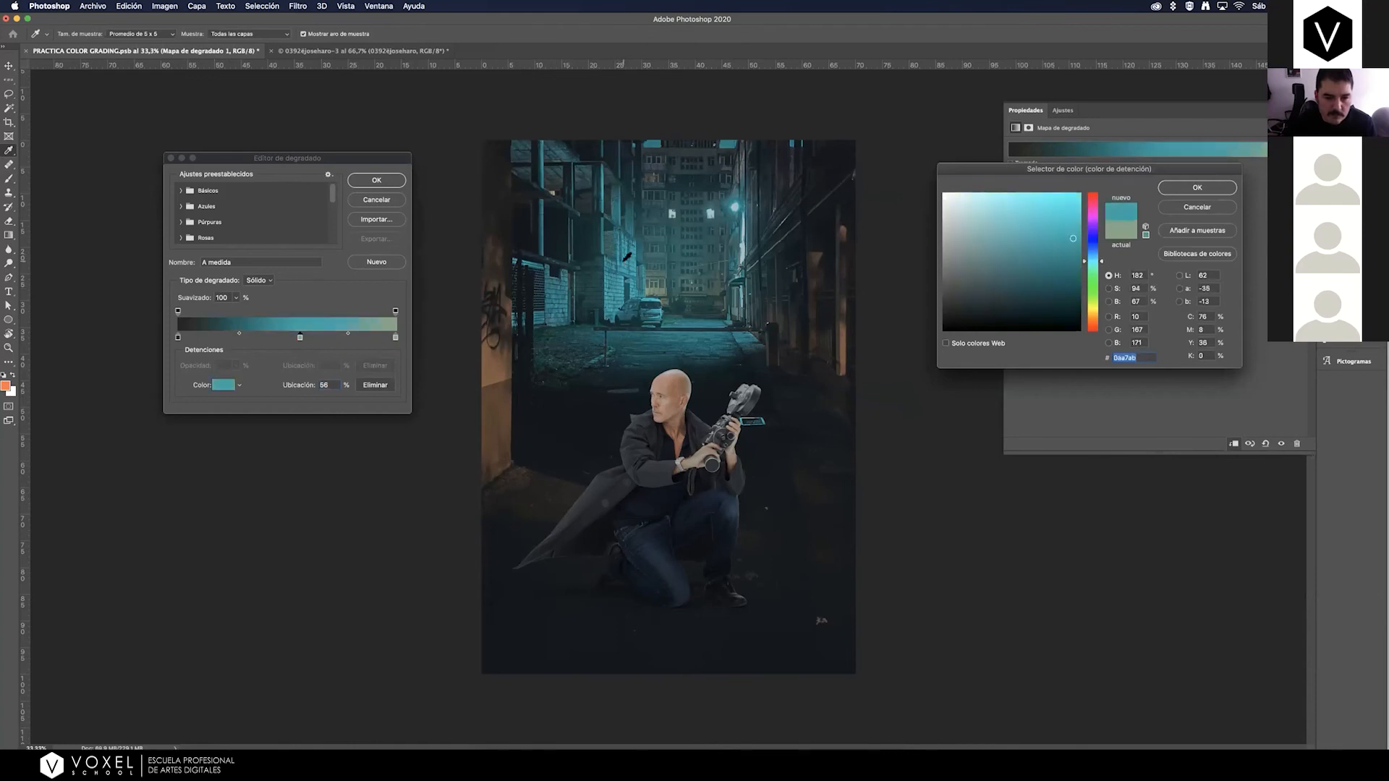
left_click(1184, 190)
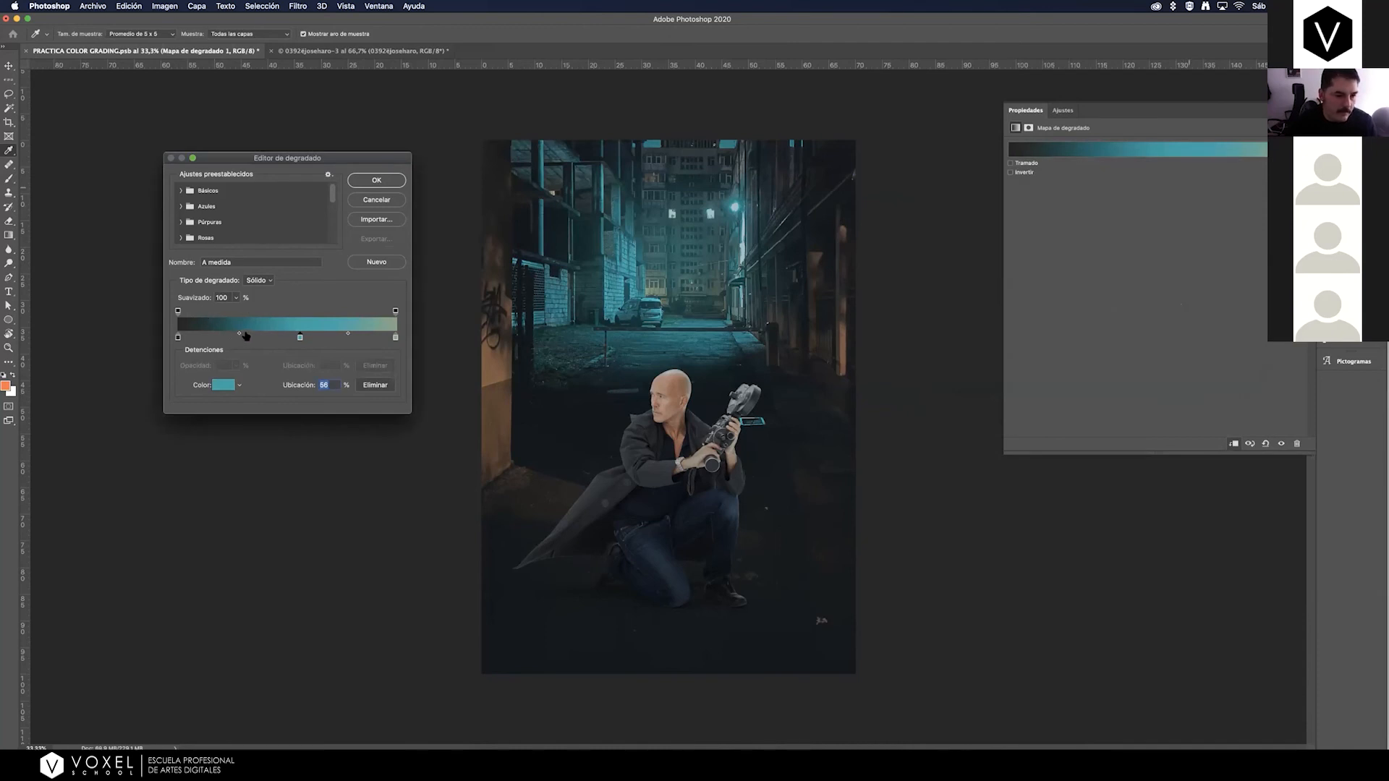
Add a 31% color stop to the gradient map in dark brown #332c24, sampled from the alley's nearest wall.
left_click(246, 336)
left_click(226, 384)
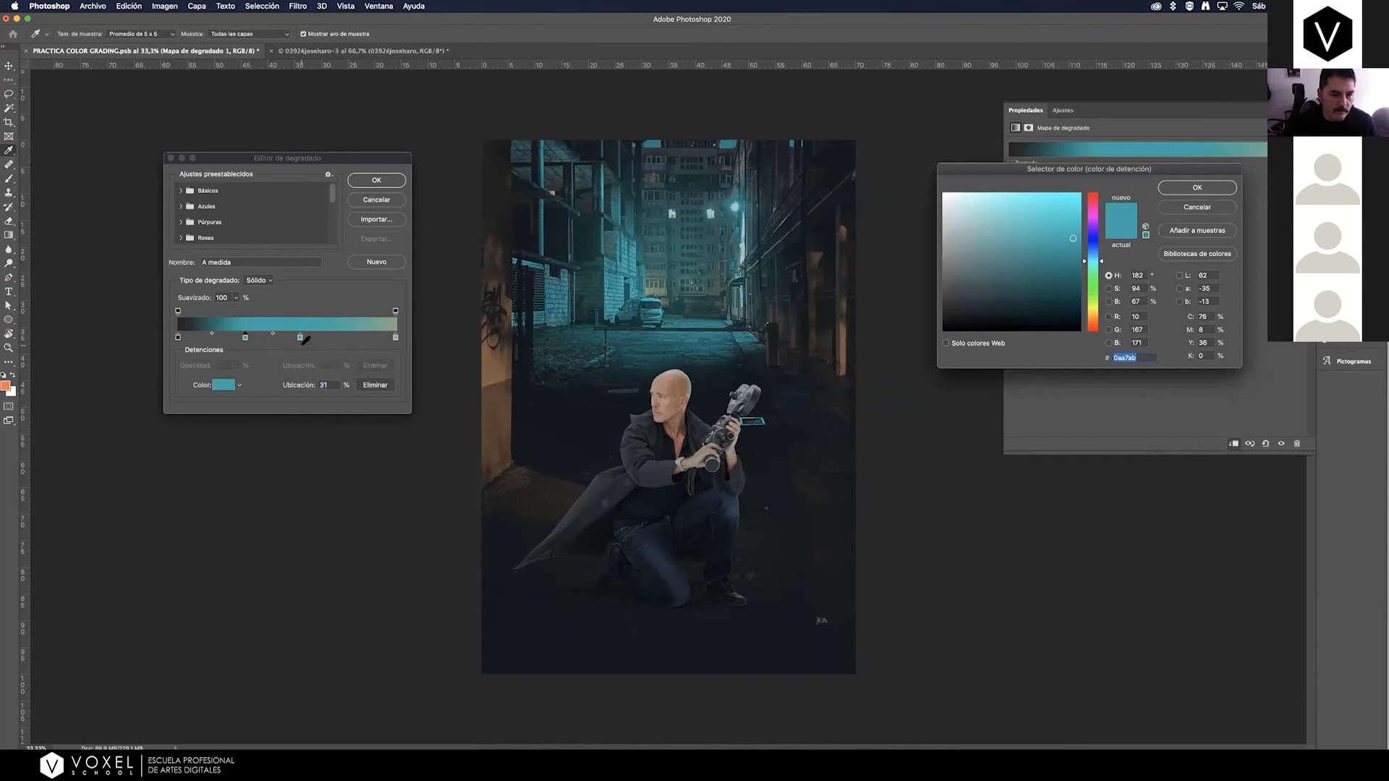
left_click(485, 279)
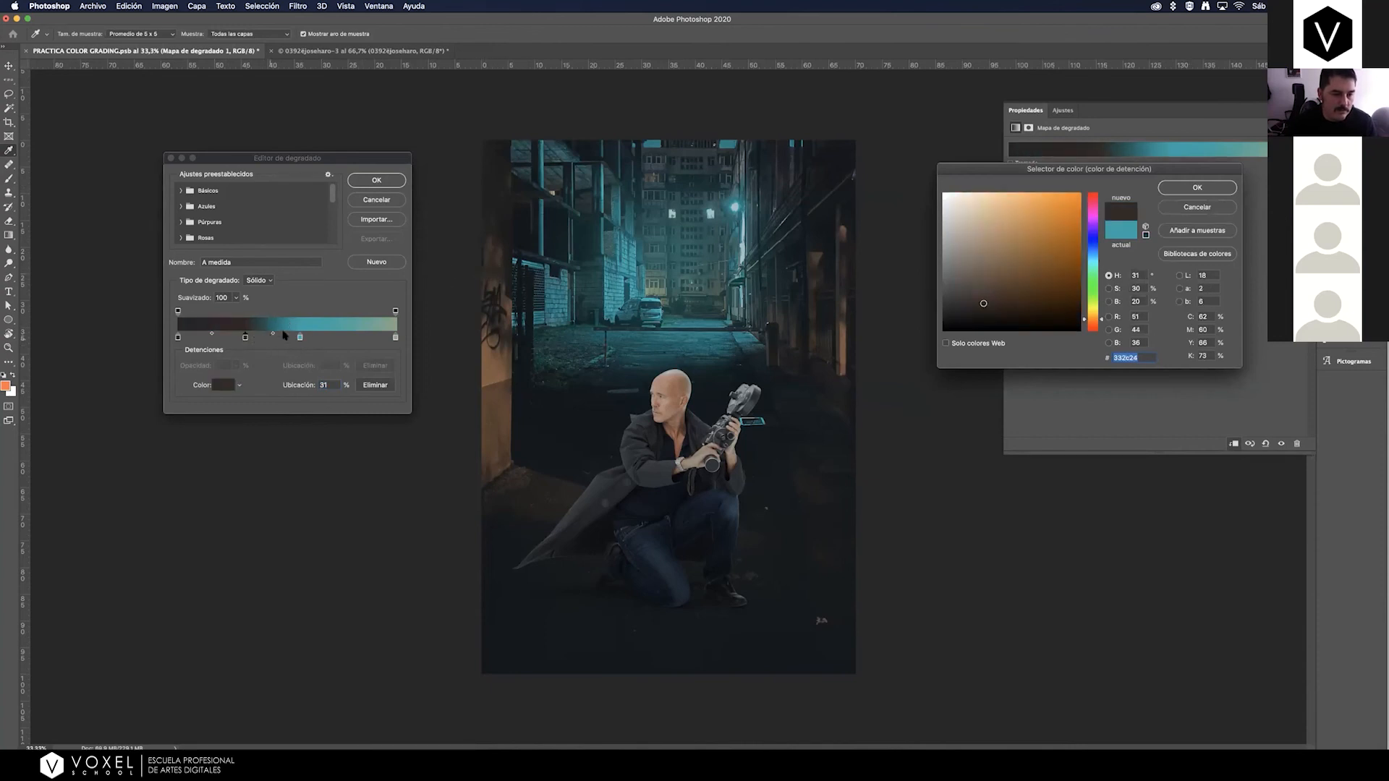
left_click(1177, 188)
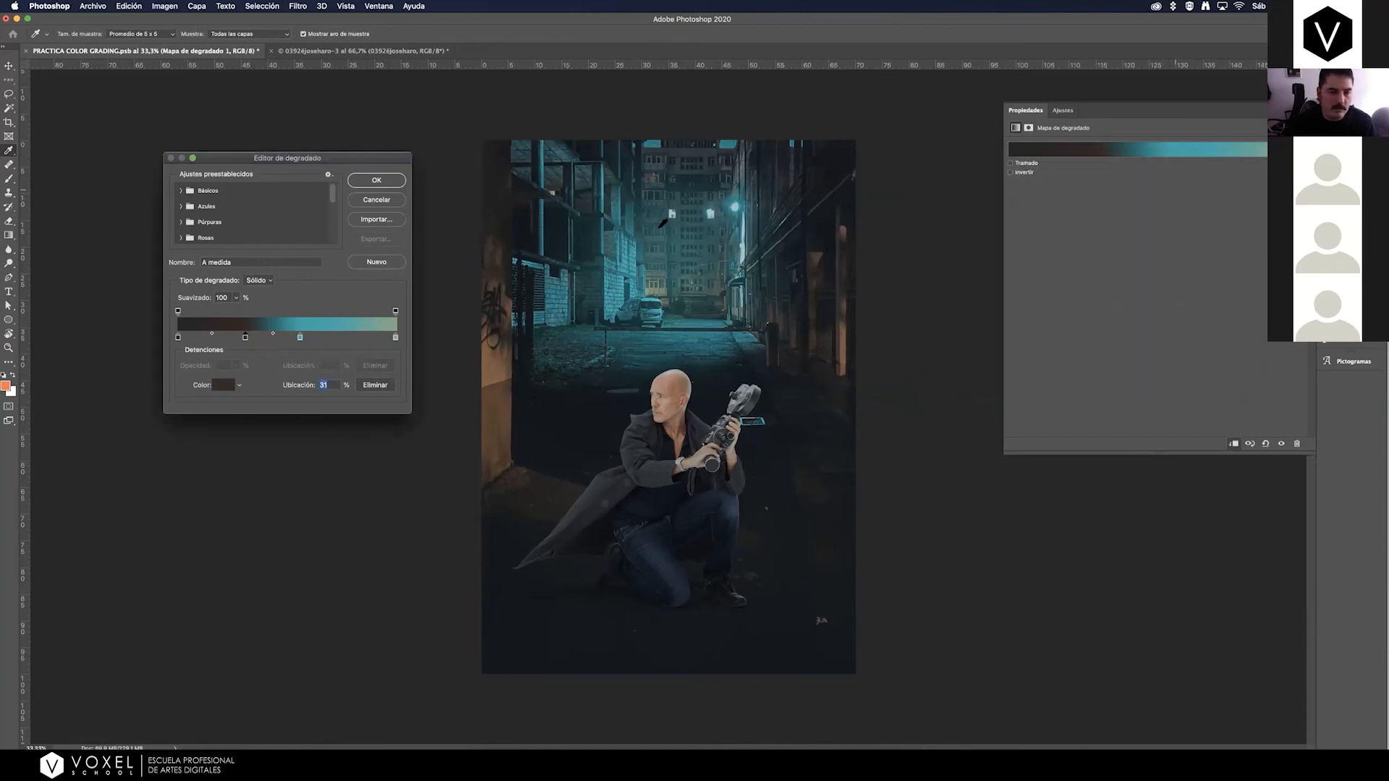
Add a 91% color stop sampled from the alley's orange-lit wall and lighten it to tan #ba9477.
left_click(377, 336)
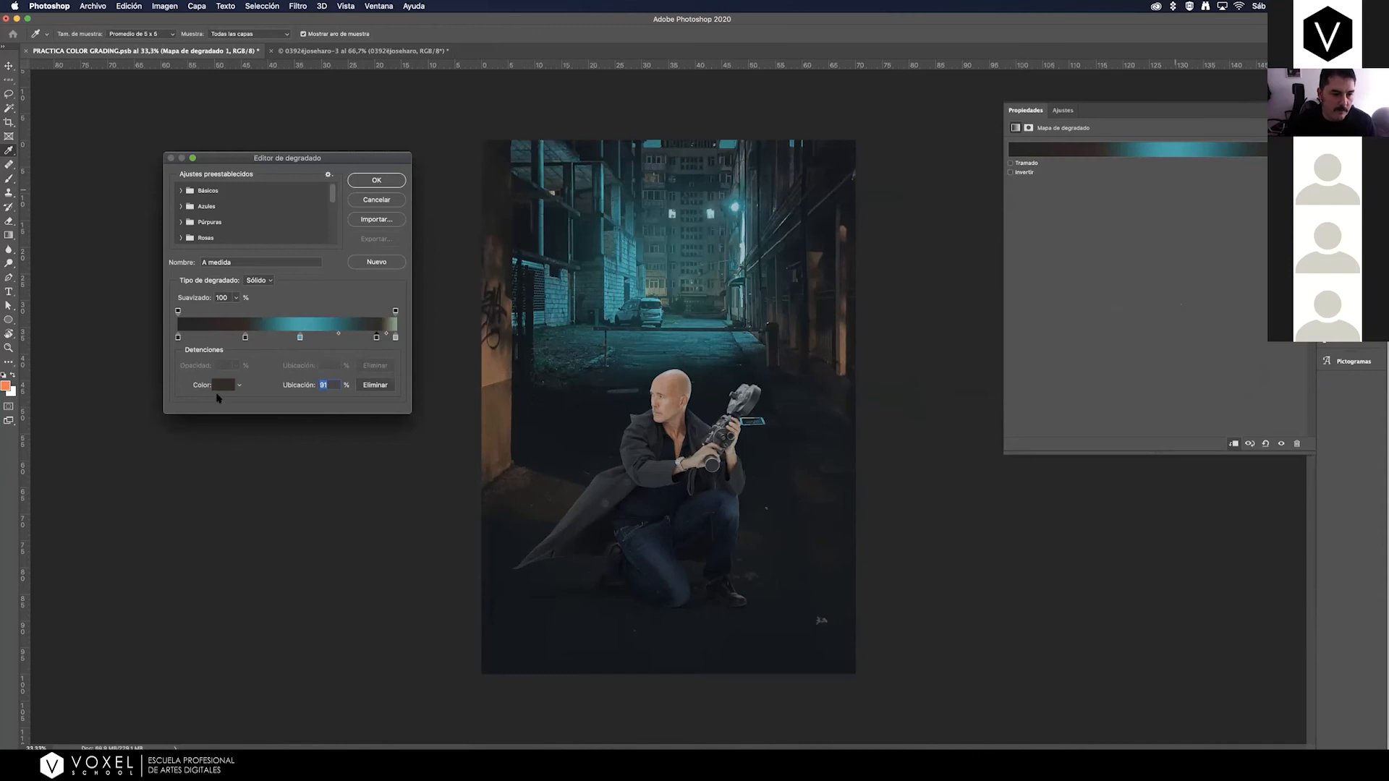
left_click(224, 387)
left_click(489, 376)
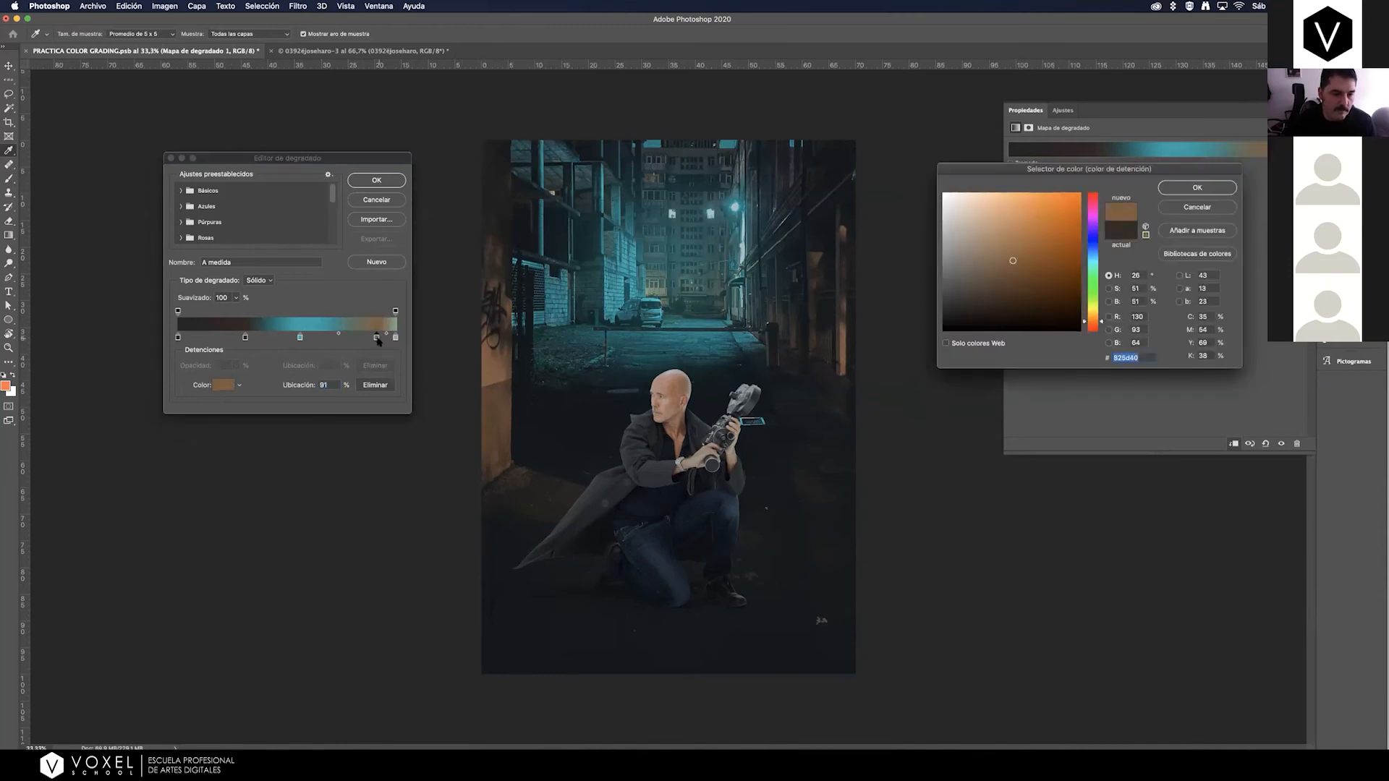
left_click(1008, 253)
left_click_drag(1007, 253, 992, 230)
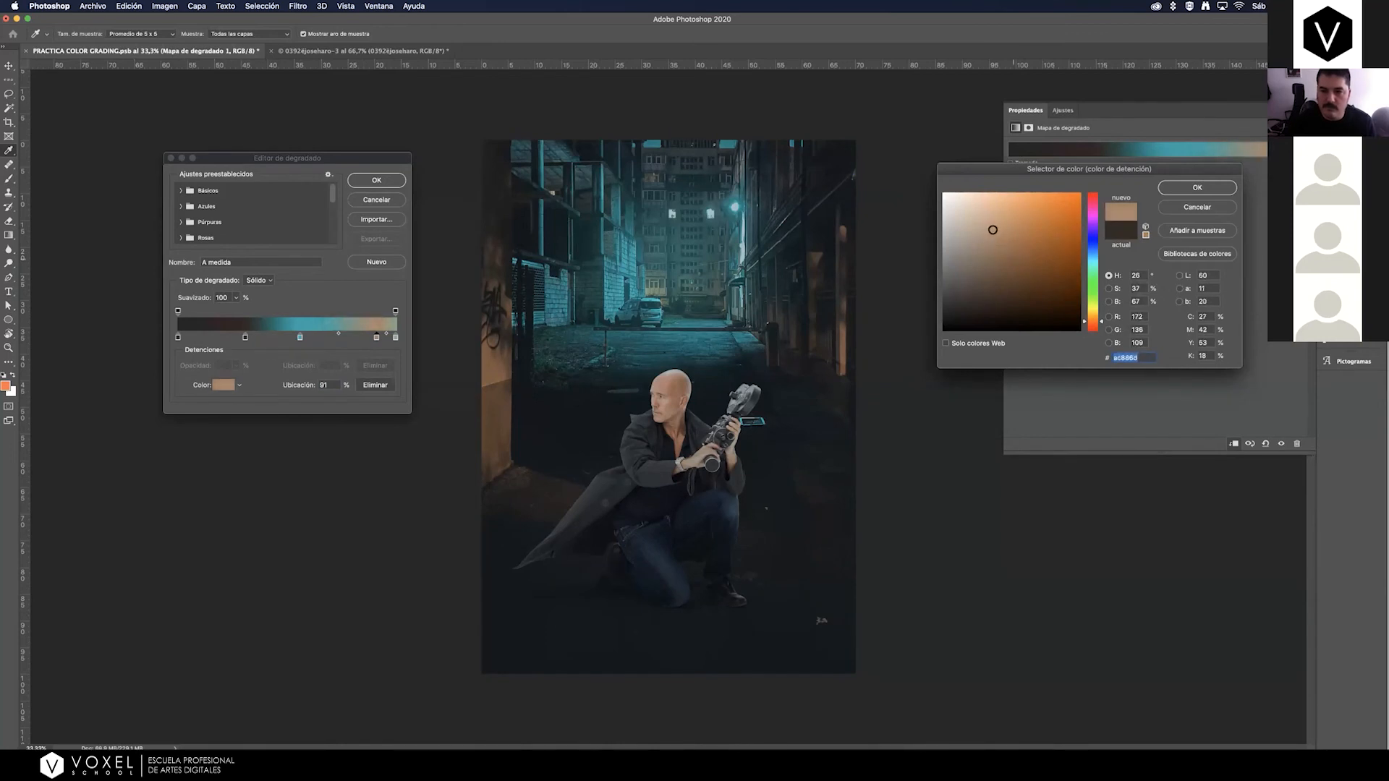
left_click(1185, 194)
Shift the tan stop slightly toward the teal stop, set the 100% stop to light beige #d4b59e and accept the gradient.
left_click_drag(395, 338, 368, 339)
left_click(395, 338)
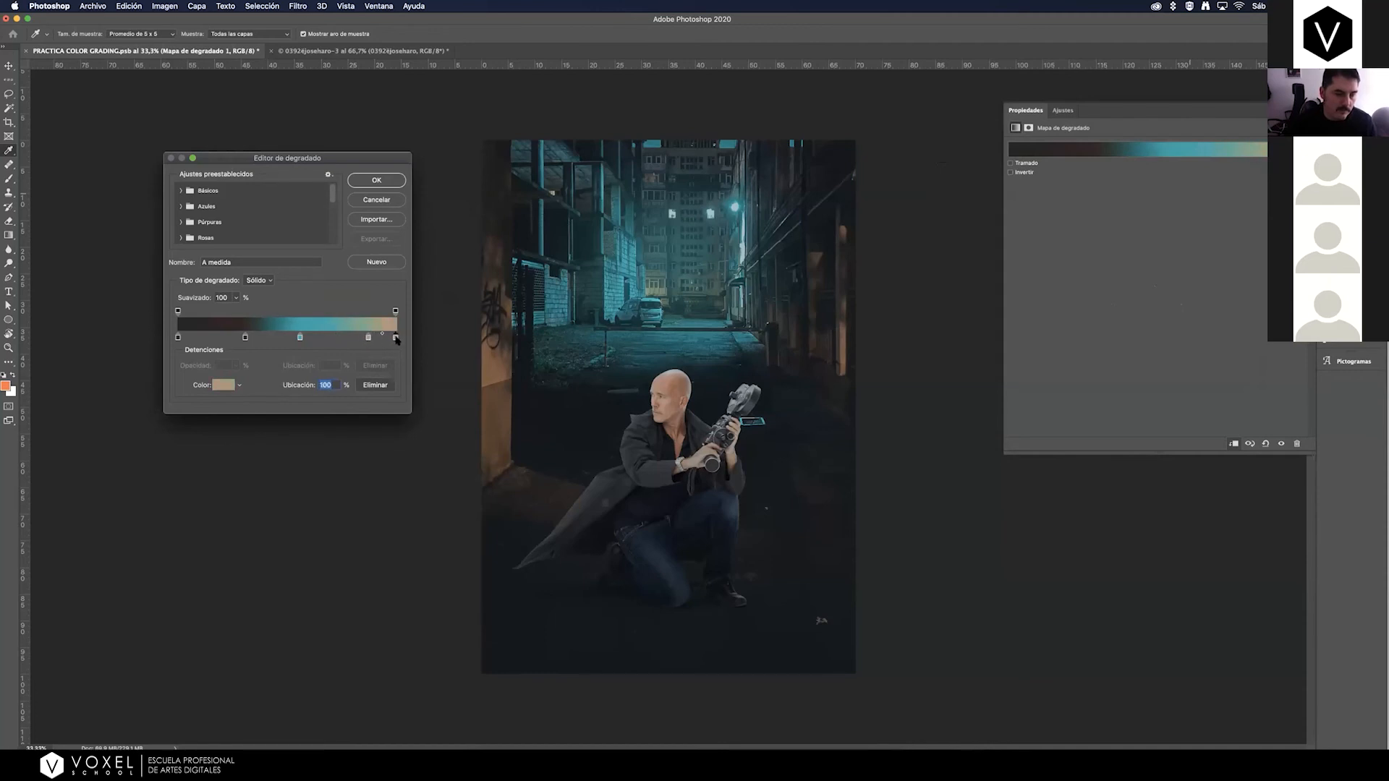
double_click(395, 337)
left_click_drag(985, 227, 978, 215)
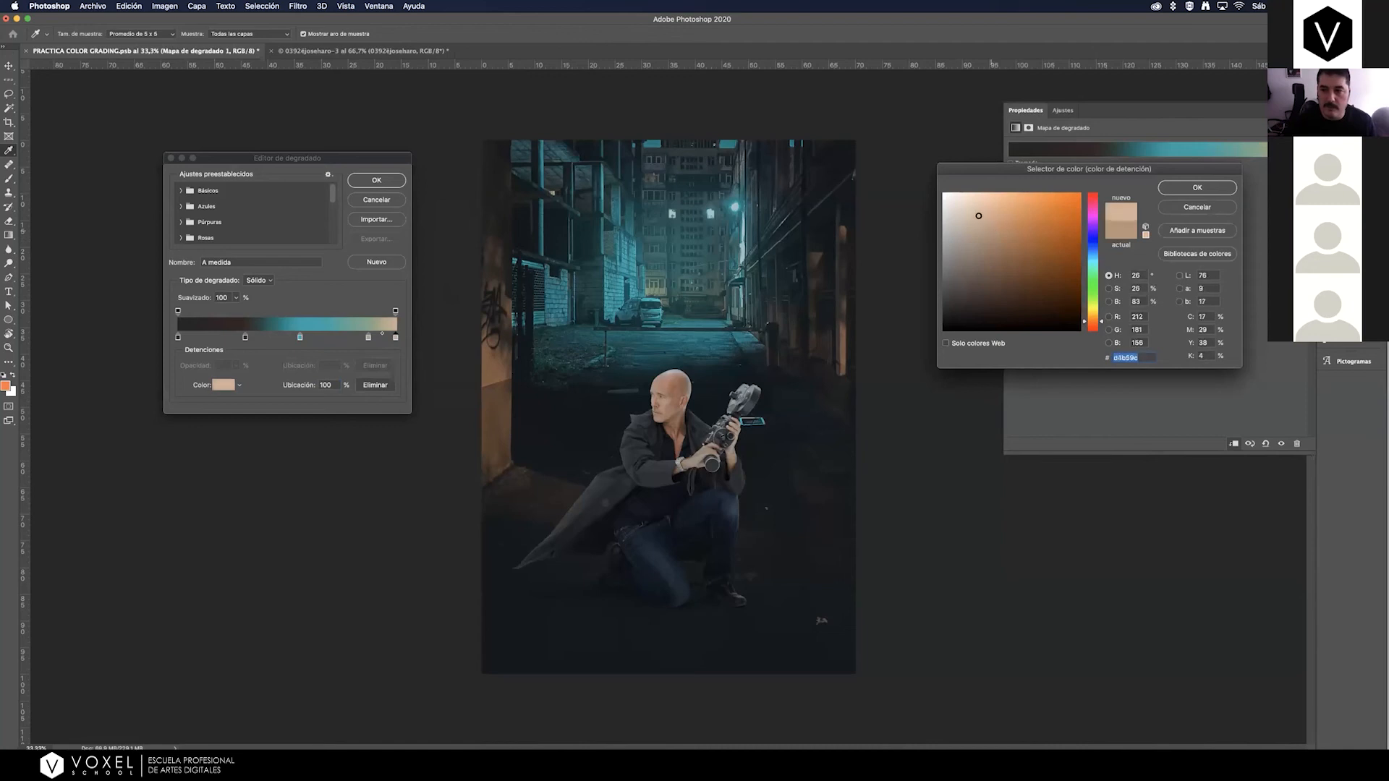
left_click(1197, 188)
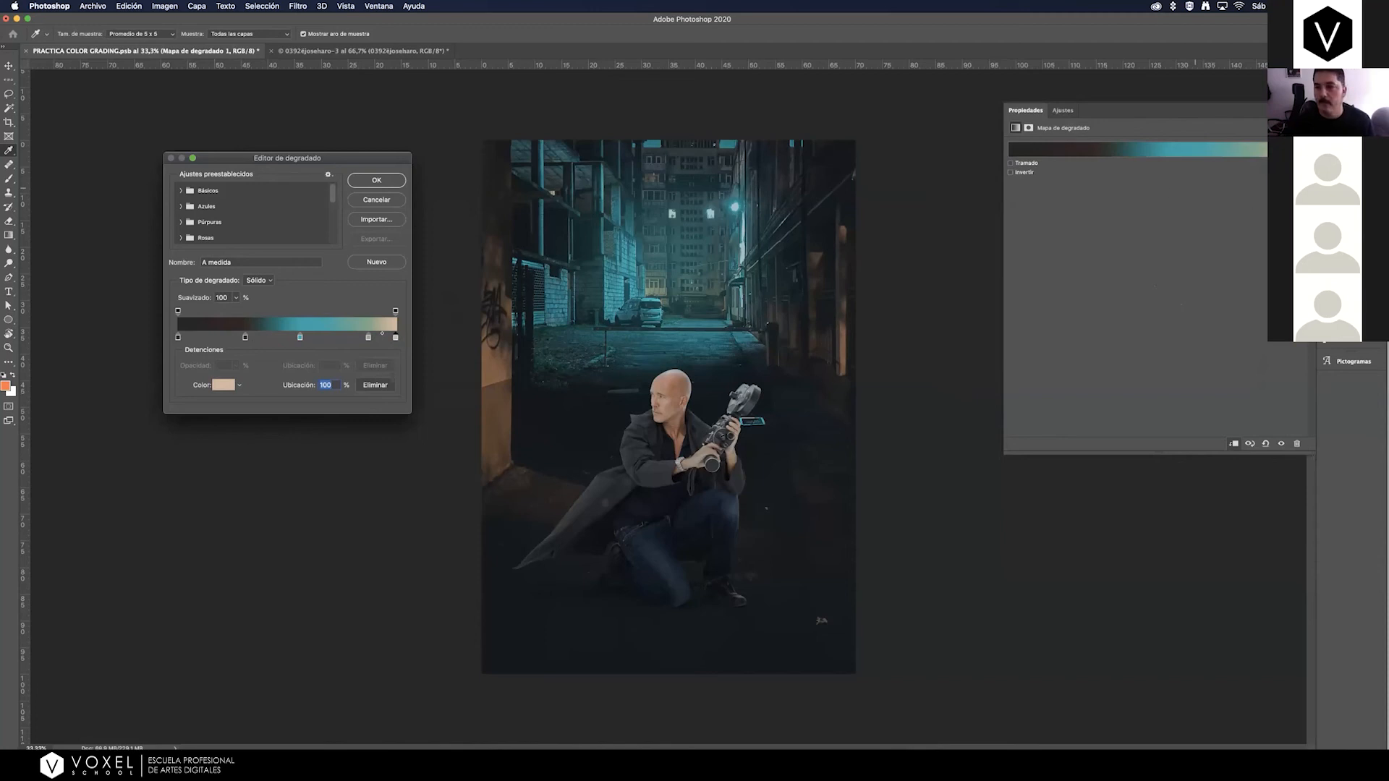
left_click(397, 180)
Show the Mapa de degradado layer and blend it in Luz suave mode at about 28% opacity.
left_click(1338, 178)
left_click(1102, 290)
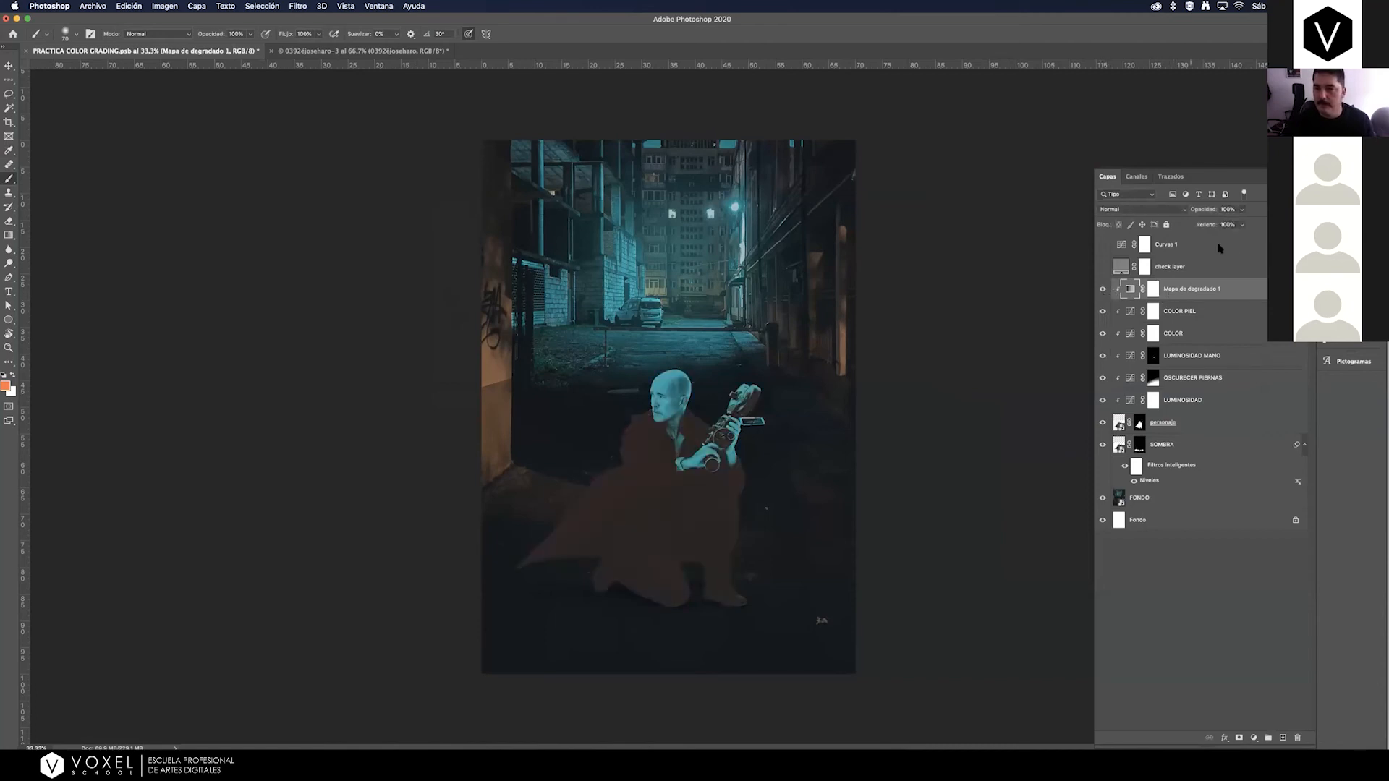
left_click(1144, 211)
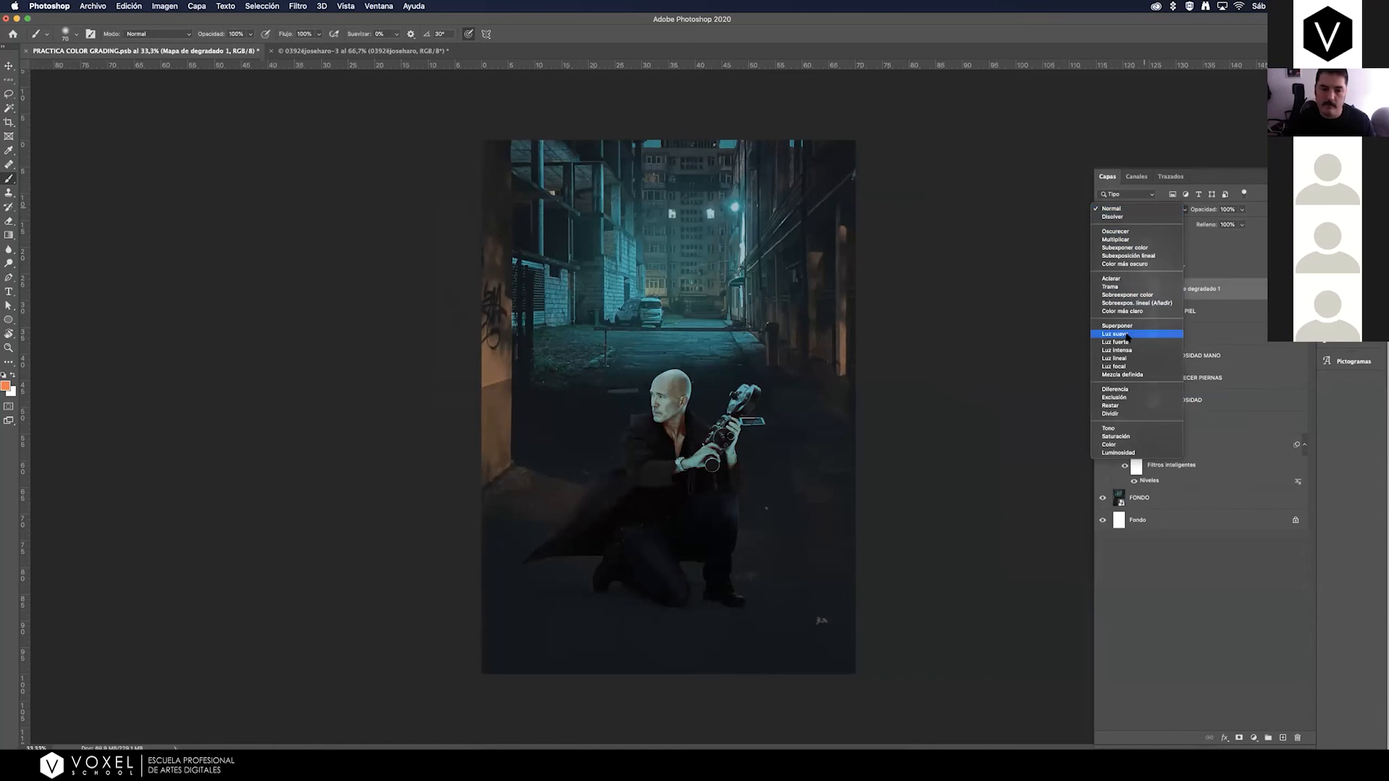
left_click(1127, 334)
left_click(1243, 210)
left_click_drag(1244, 223, 1203, 226)
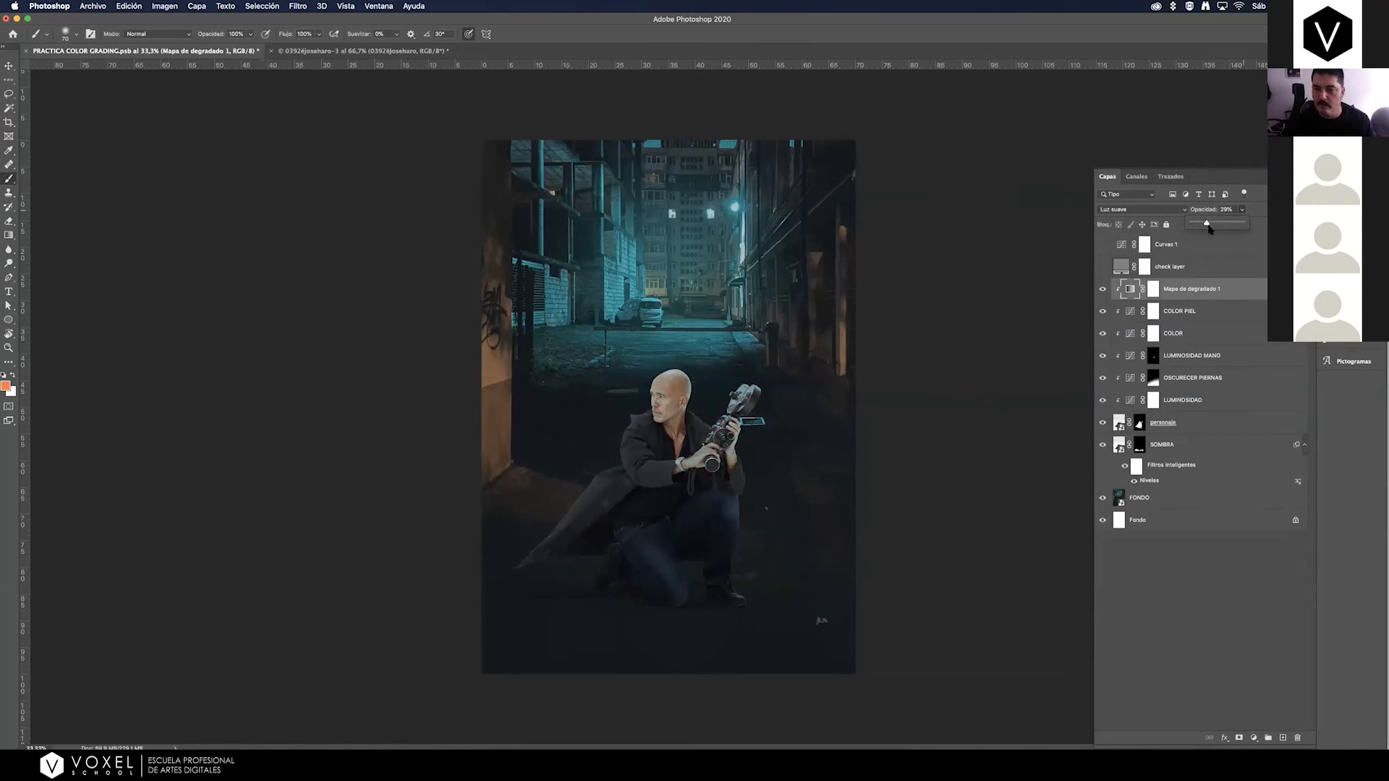
Compare the man with and without the gradient map, and lower the layer's opacity to 14%.
left_click(1102, 290)
left_click(1103, 290)
left_click(1103, 290)
left_click(1105, 290)
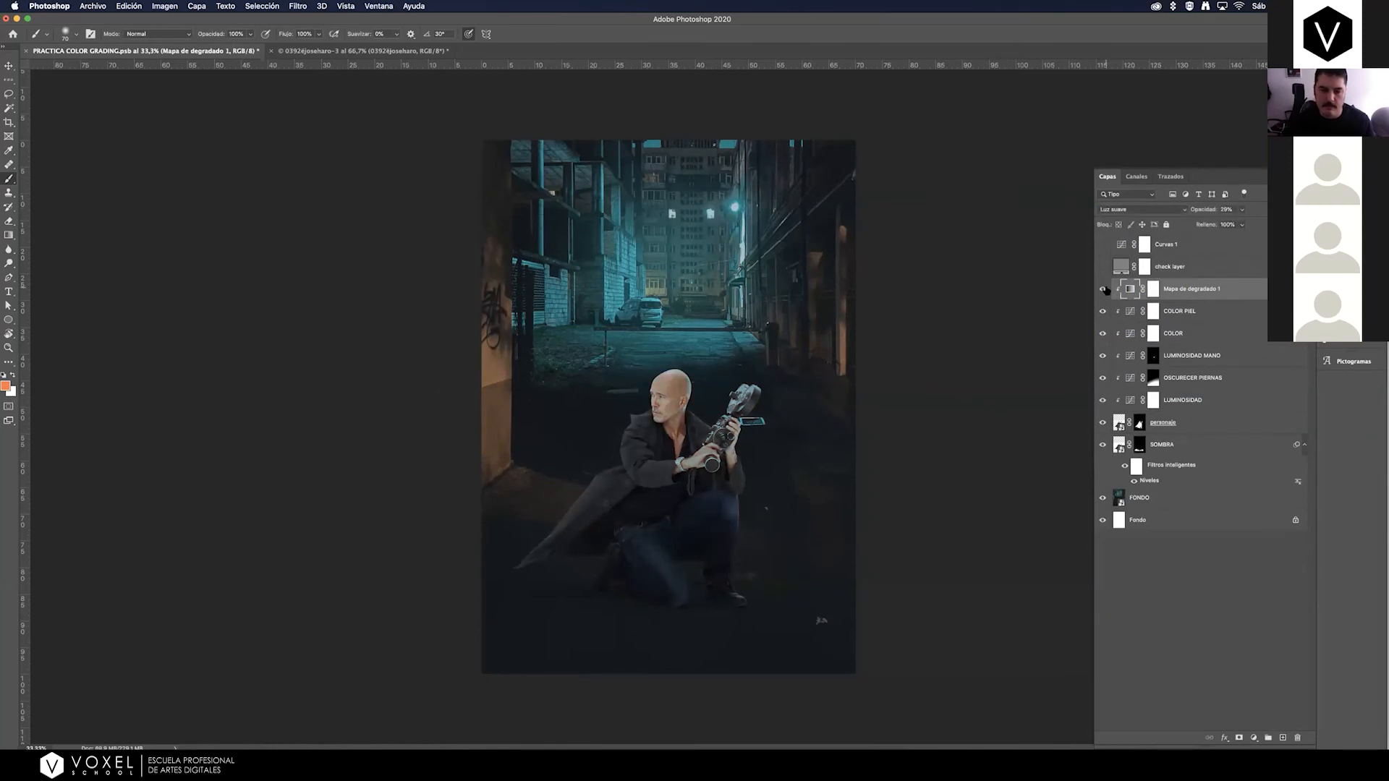
left_click(1106, 290)
left_click(1243, 210)
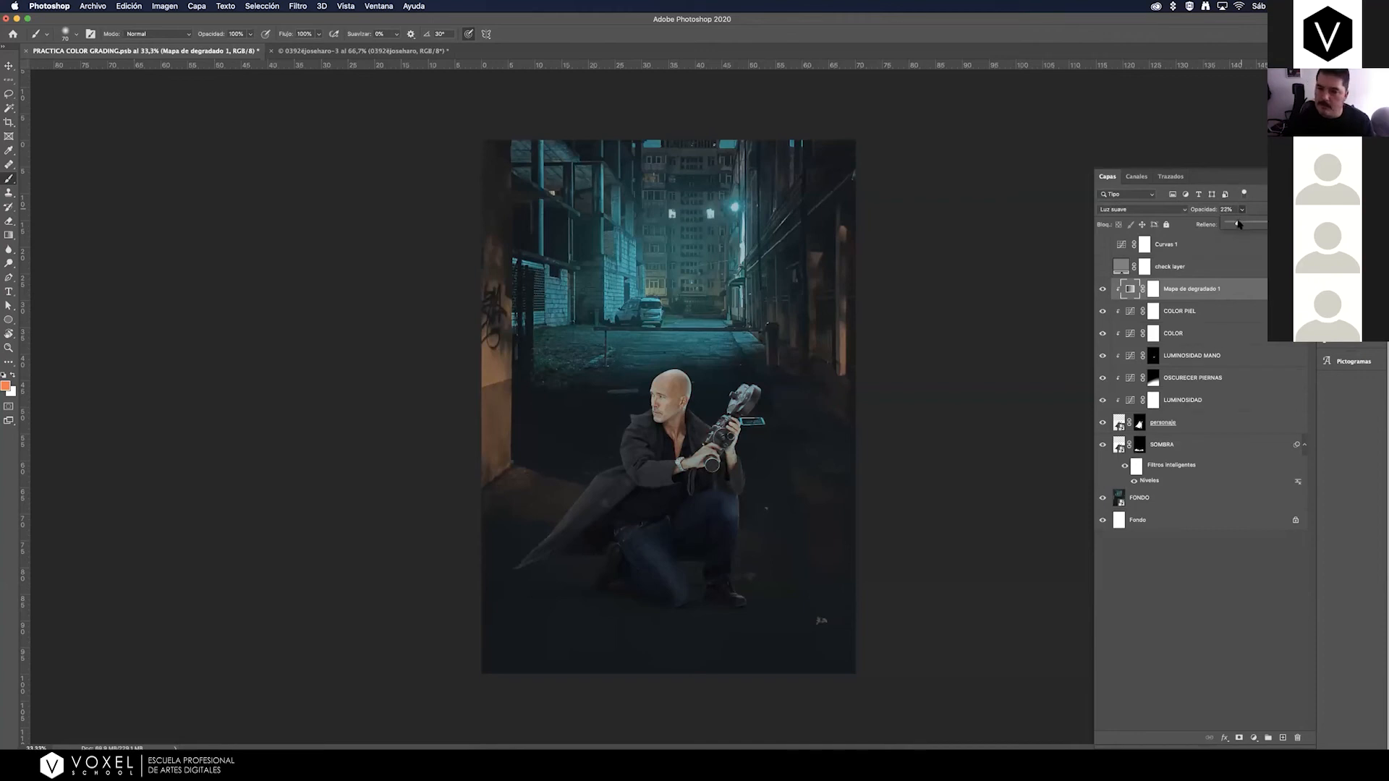
left_click_drag(1234, 225, 1236, 225)
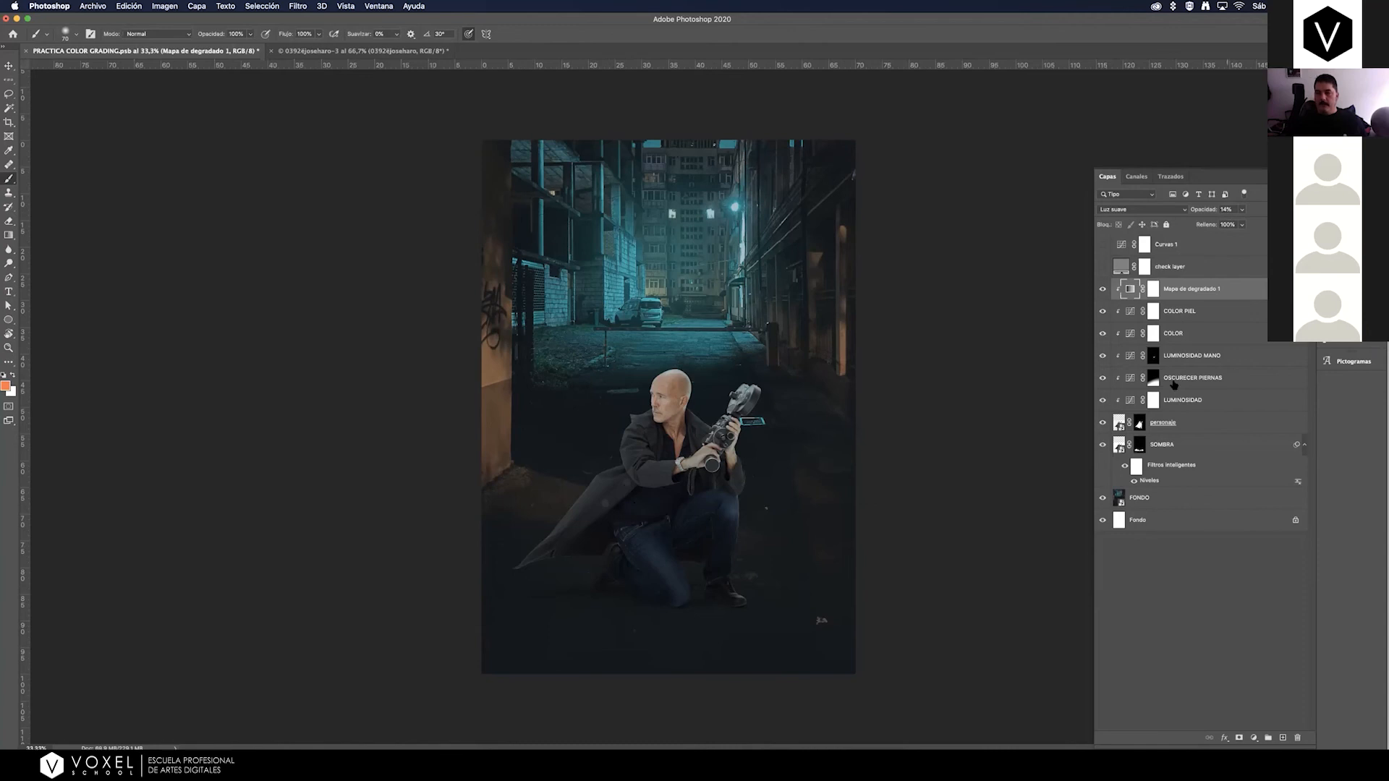
Add a Curvas adjustment layer directly above FONDO and clip it to that layer.
left_click(1160, 502)
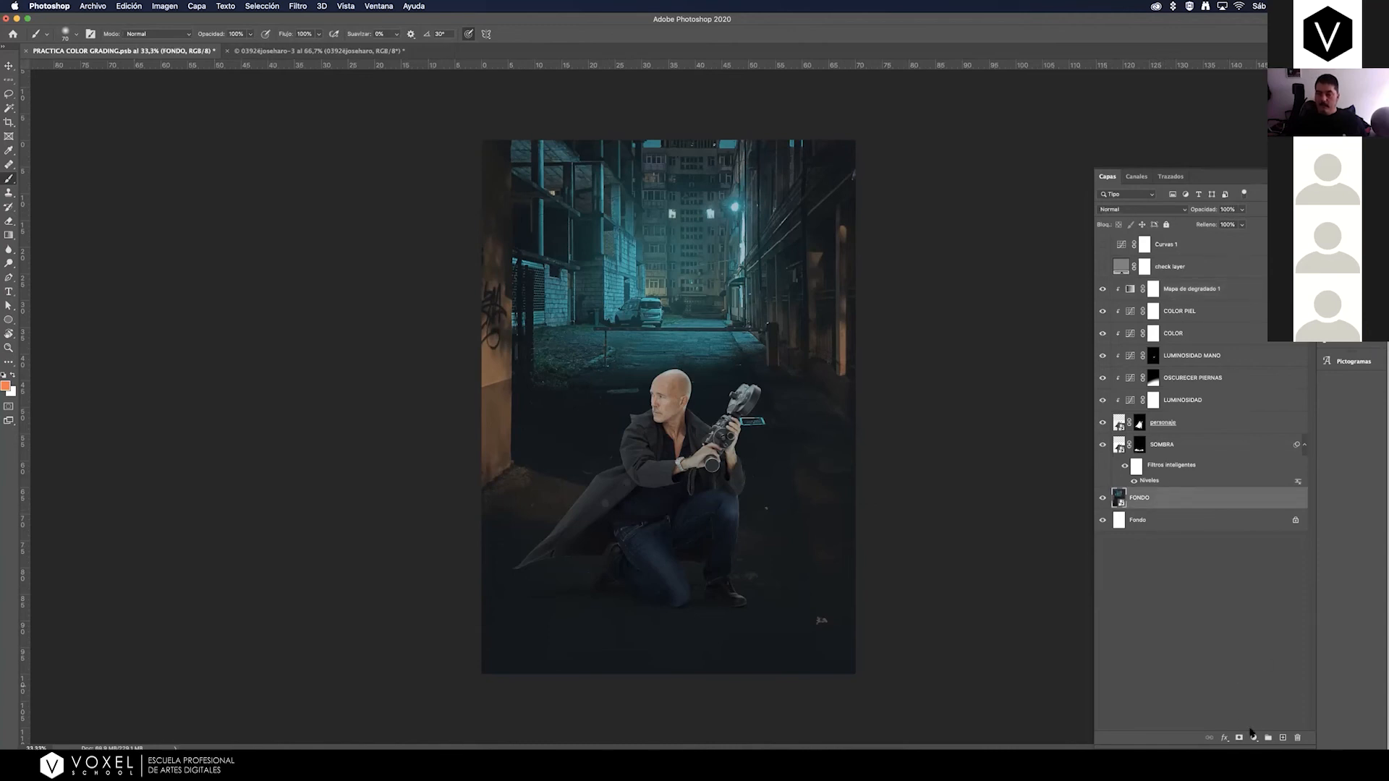
left_click(1262, 737)
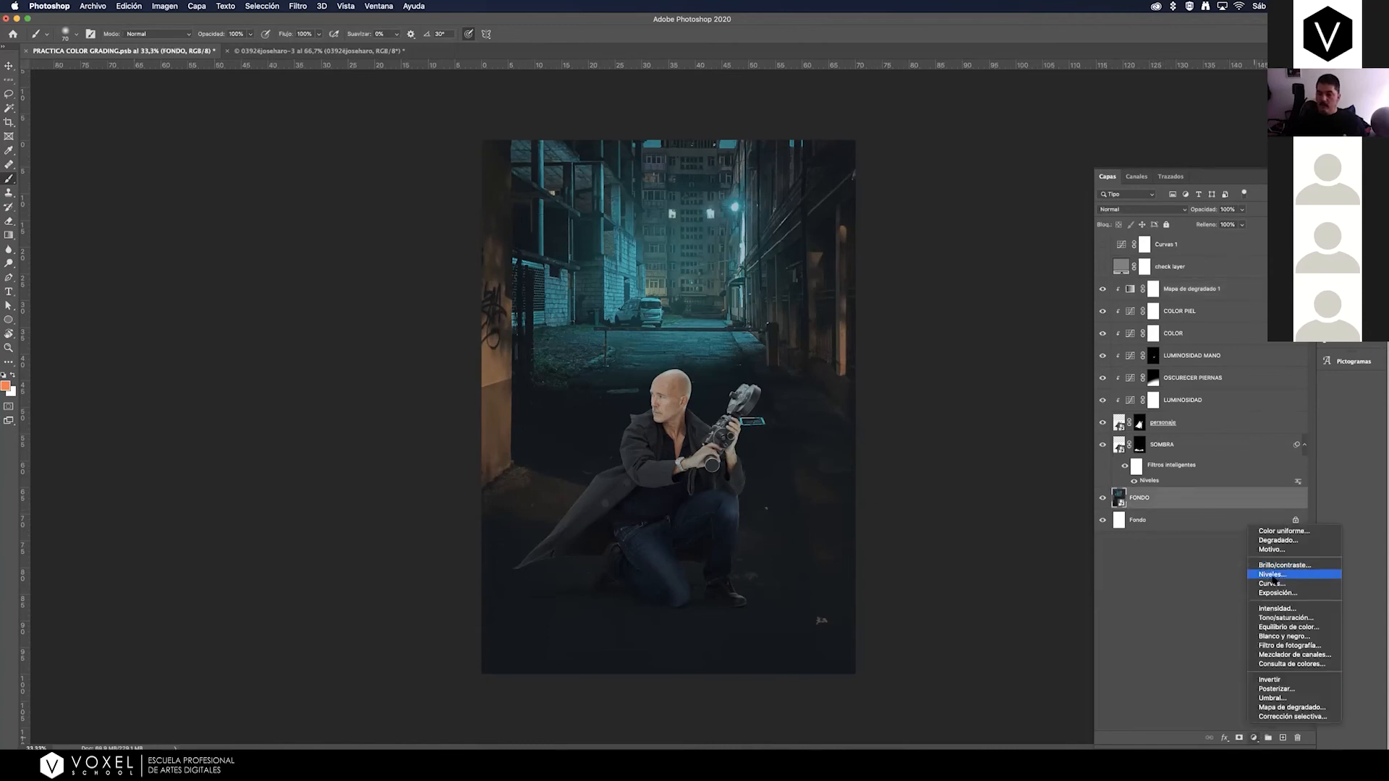
left_click(1280, 587)
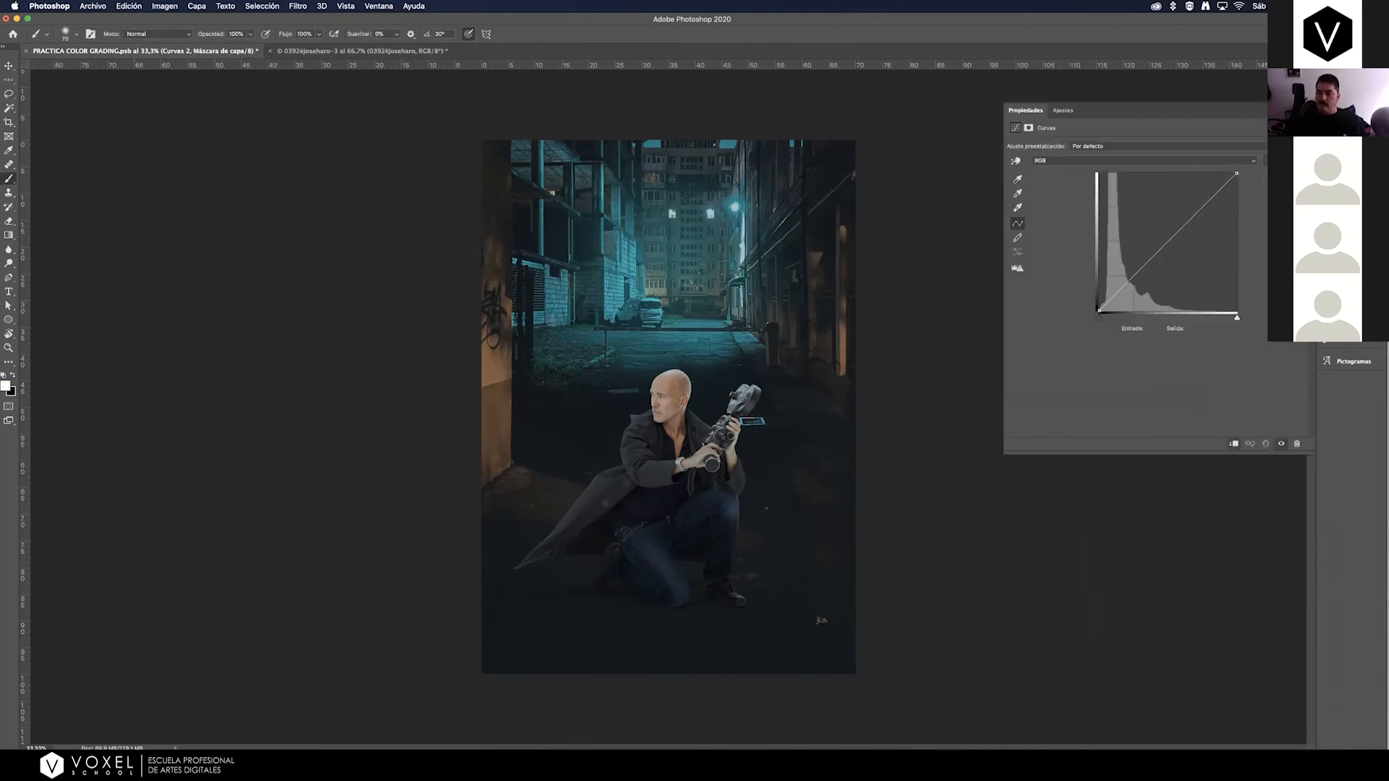
key("F7")
Darken the alley's shadows by raising the input of the black point slightly on the FONDO adjustment's RGB curve.
double_click(1130, 499)
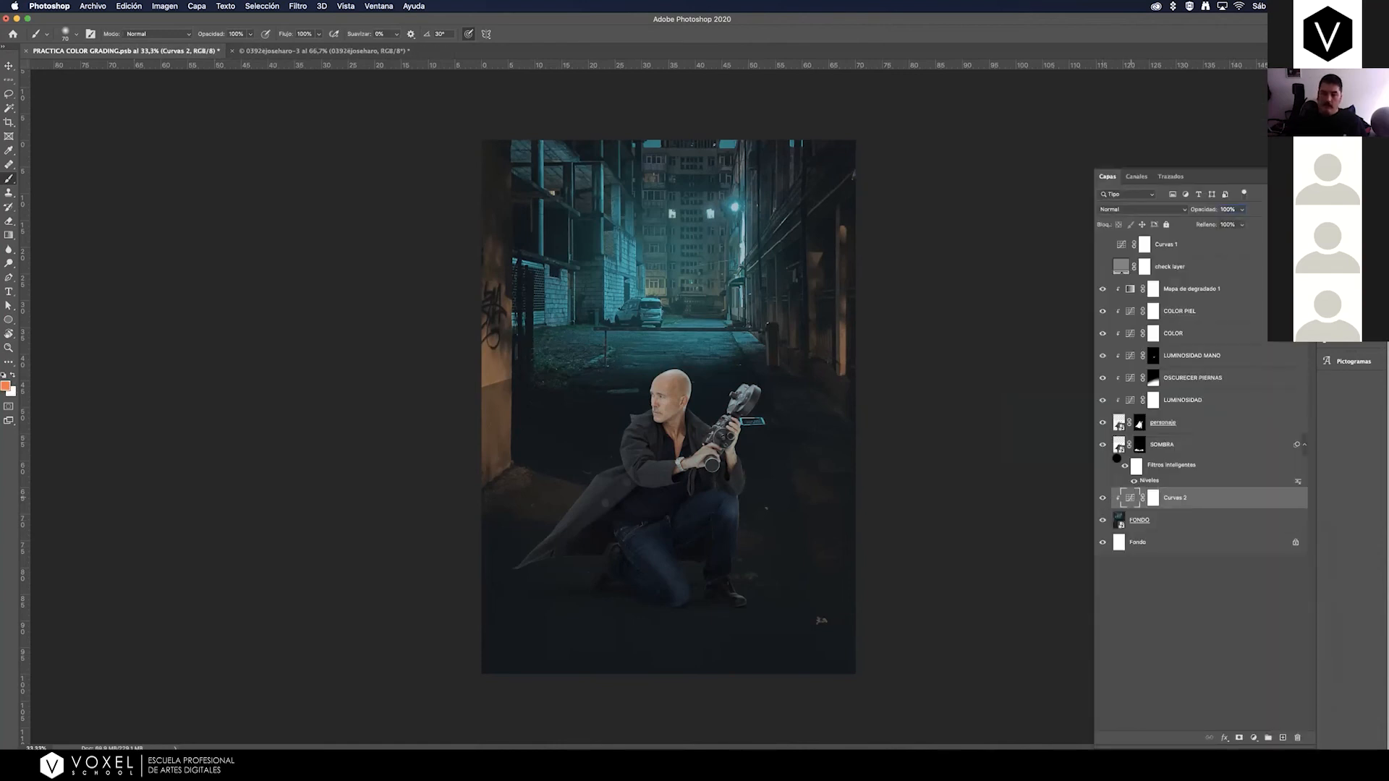
left_click_drag(1096, 310, 1101, 317)
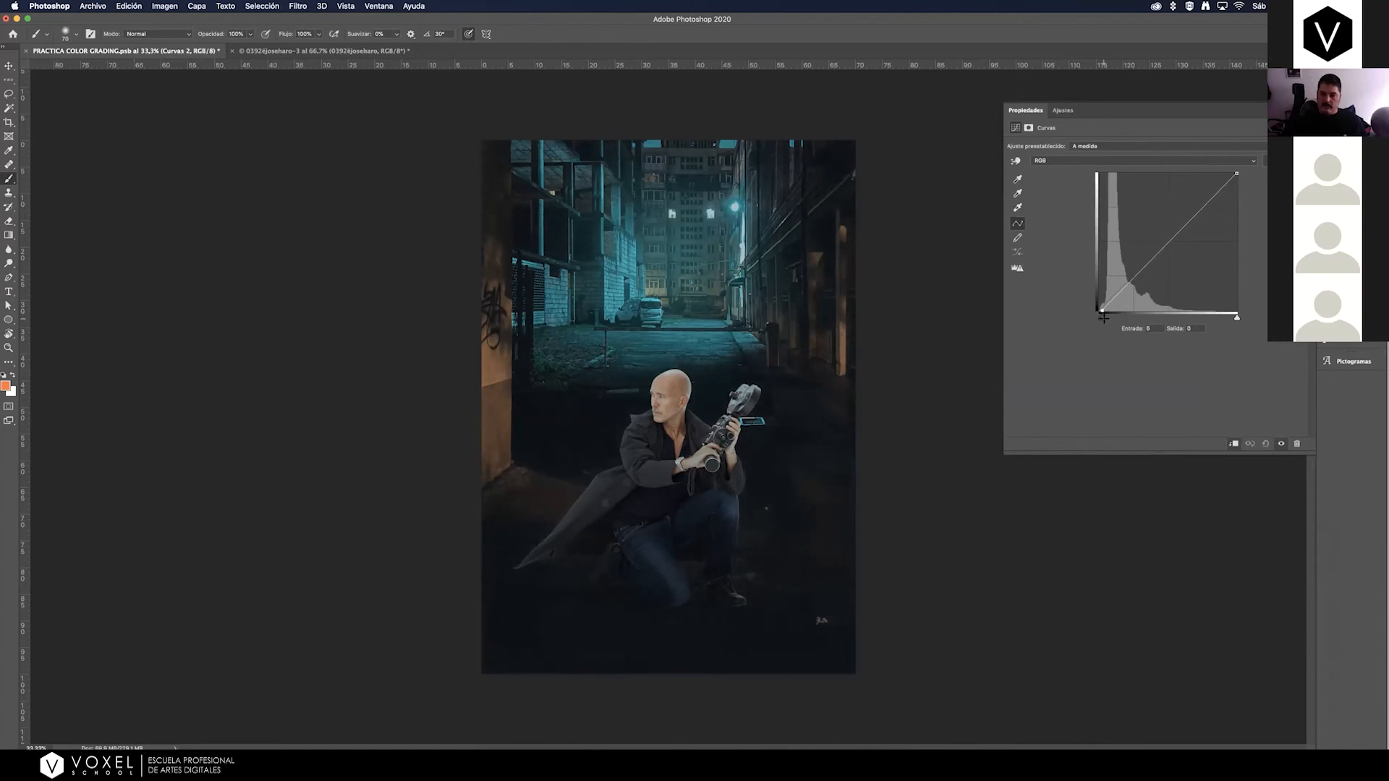
left_click_drag(1236, 174, 1237, 171)
left_click_drag(1101, 311, 1100, 312)
left_click(1328, 183)
Invert the FONDO curve's mask and draw white gradients upward from the poster's lower edge, limiting the darkening to the ground.
left_click(1156, 497)
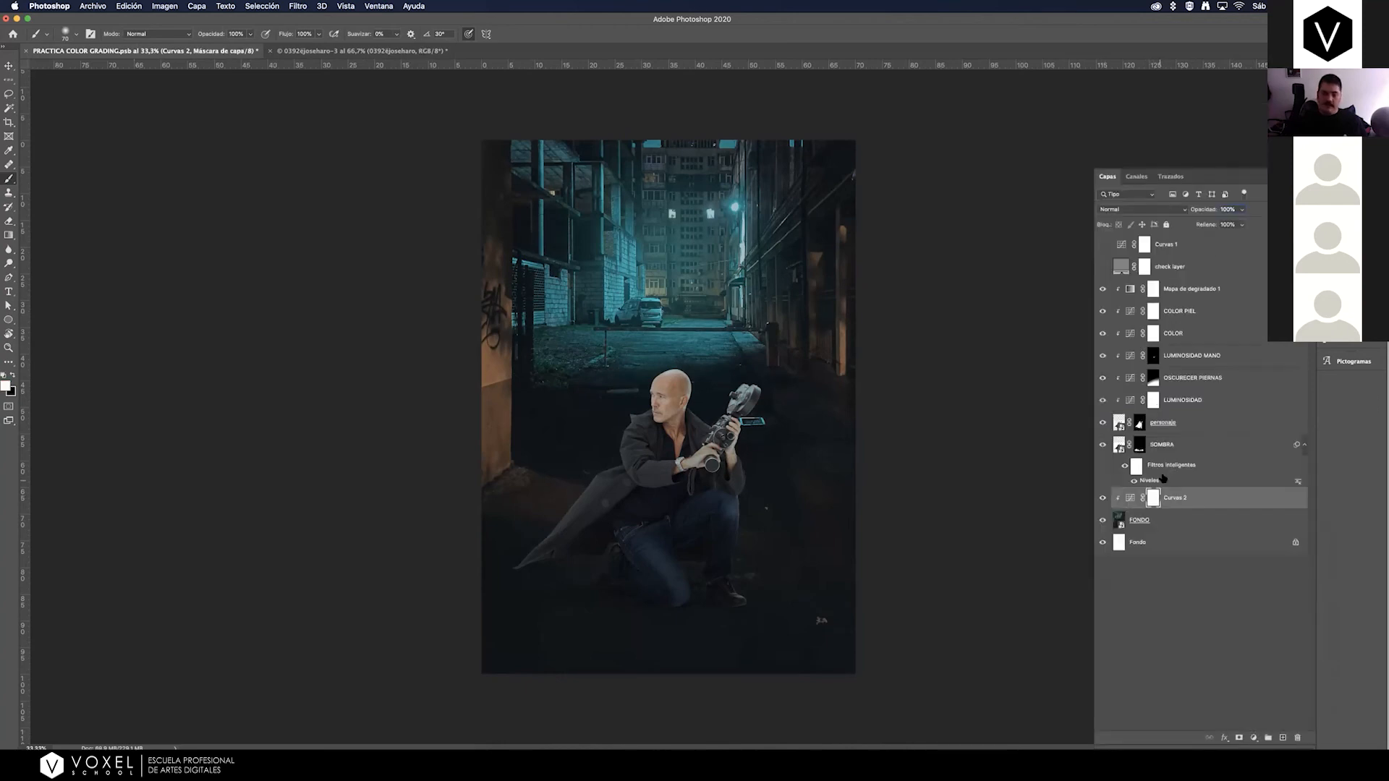
key("super+i")
left_click(9, 235)
left_click_drag(673, 713, 675, 539)
left_click_drag(674, 677, 674, 502)
left_click_drag(663, 695, 664, 480)
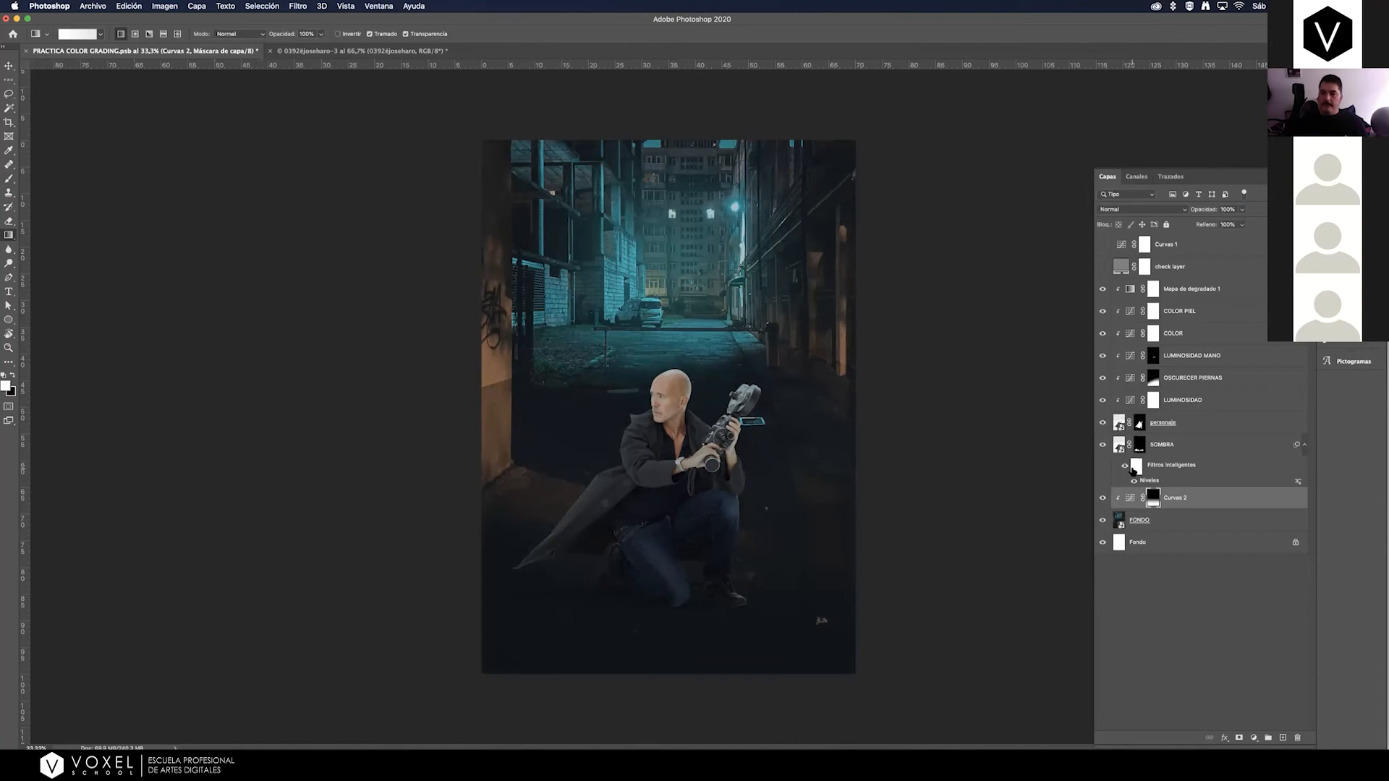
Add an orange #fe723f Color uniforme fill layer above Mapa de degradado 1 and clip it to the man's layer stack.
left_click(1262, 287)
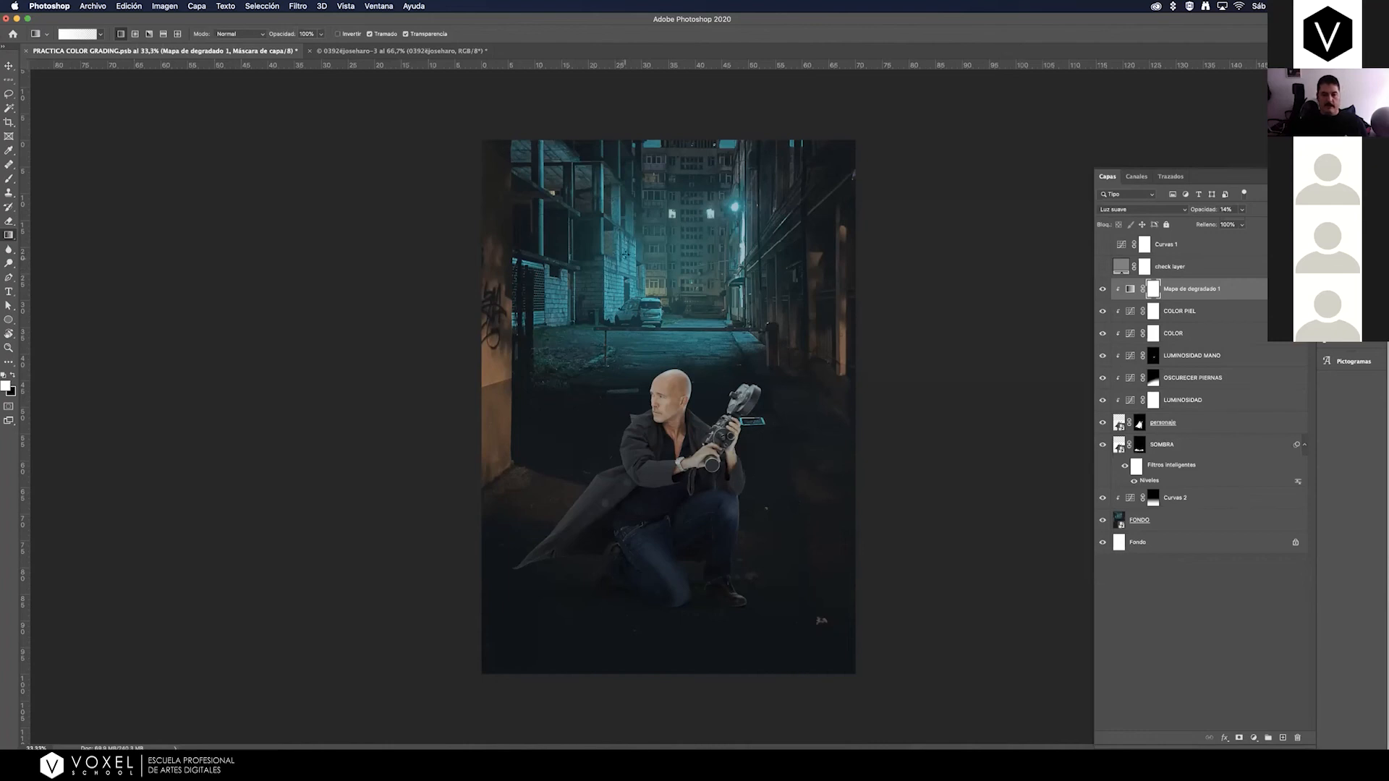
key("super+2")
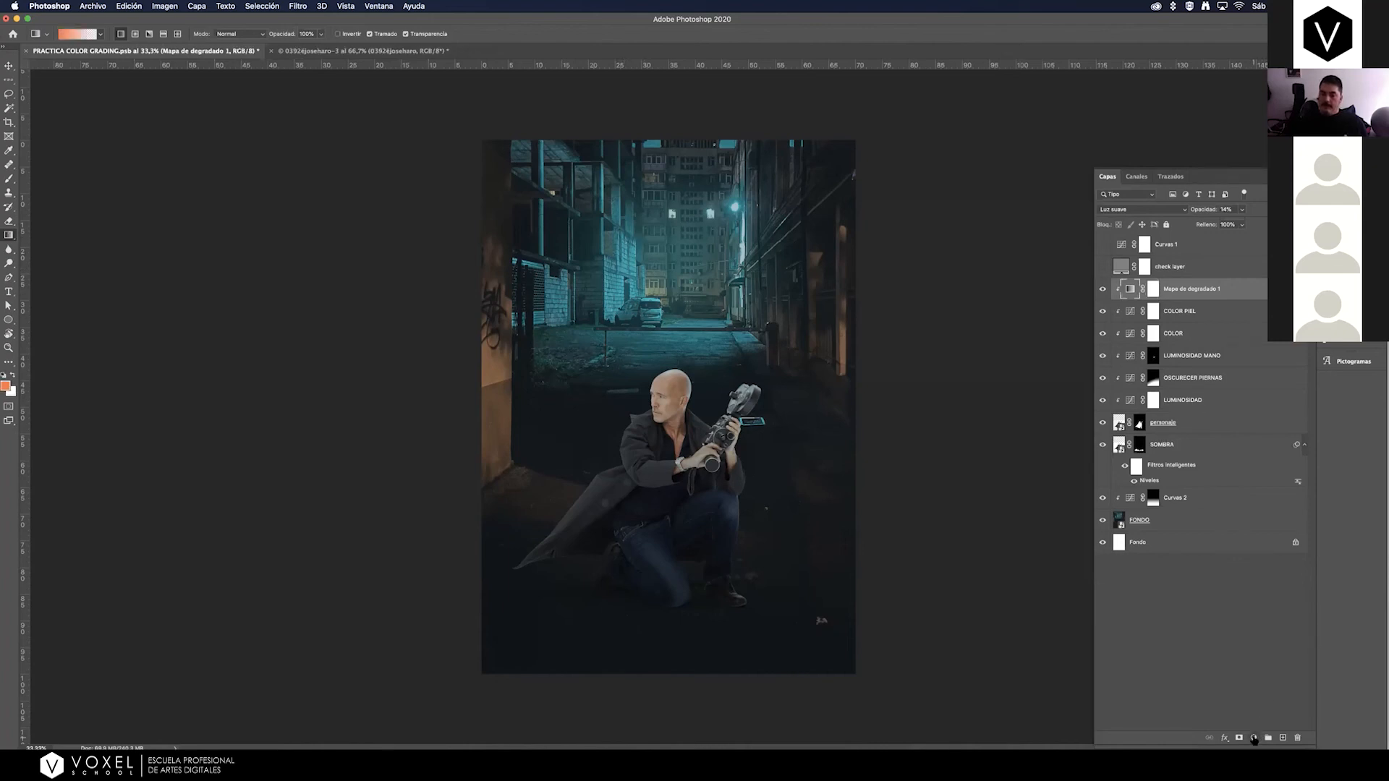
left_click(1253, 738)
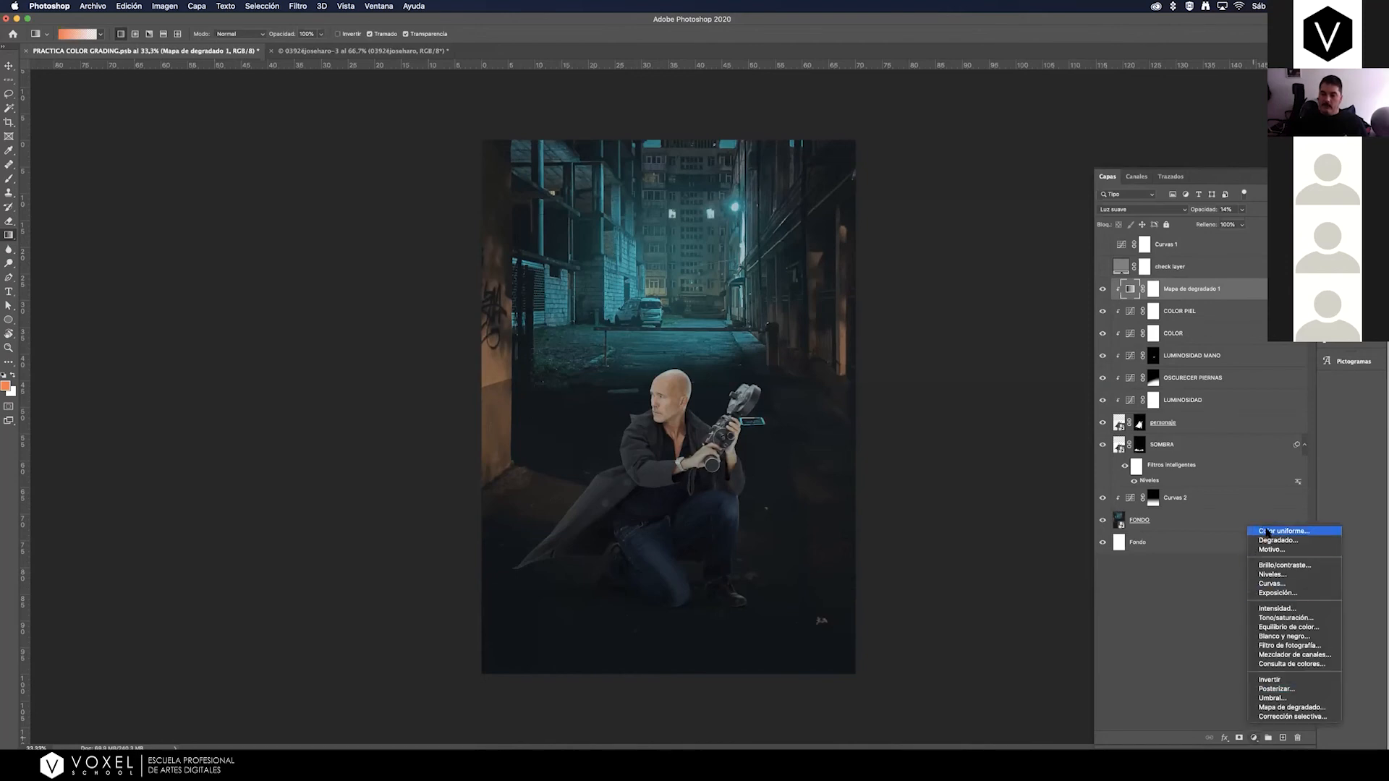
left_click(1267, 532)
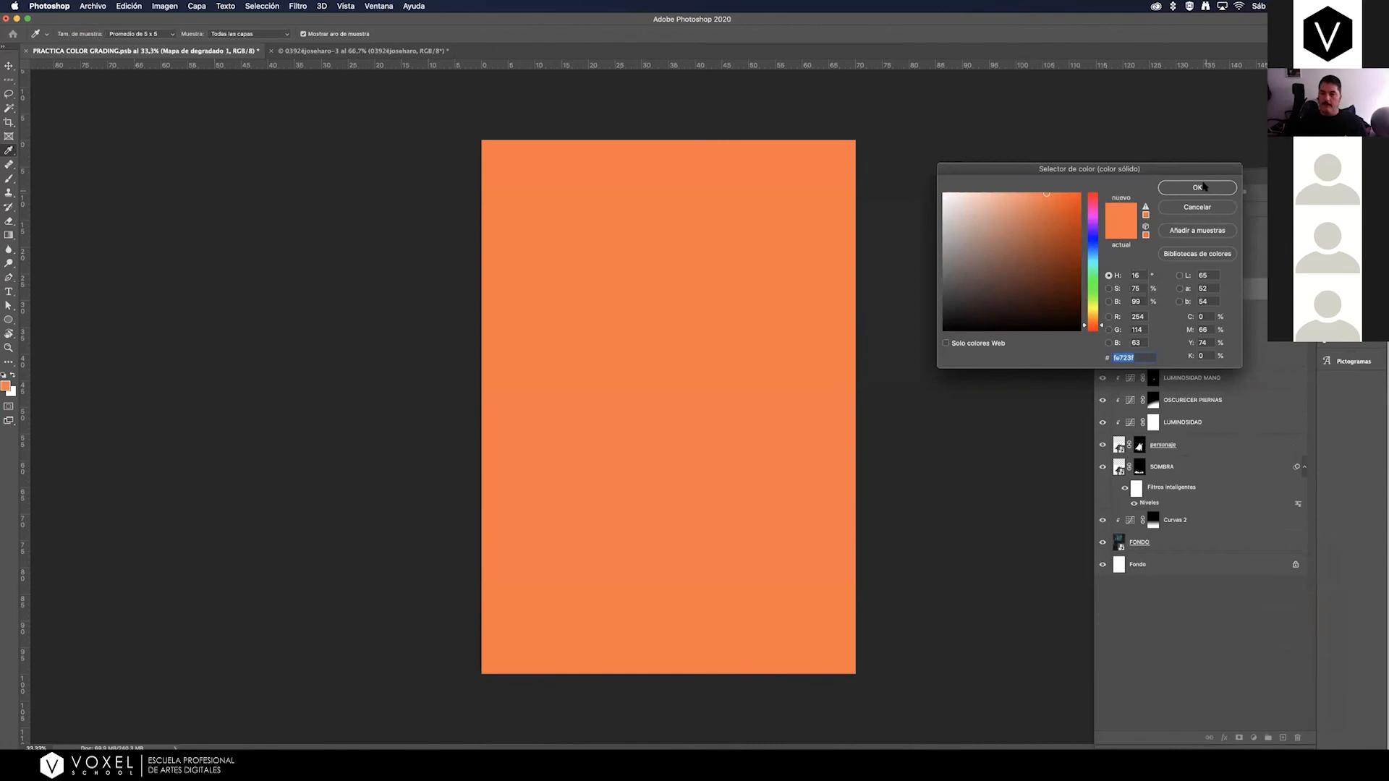
left_click(1200, 188)
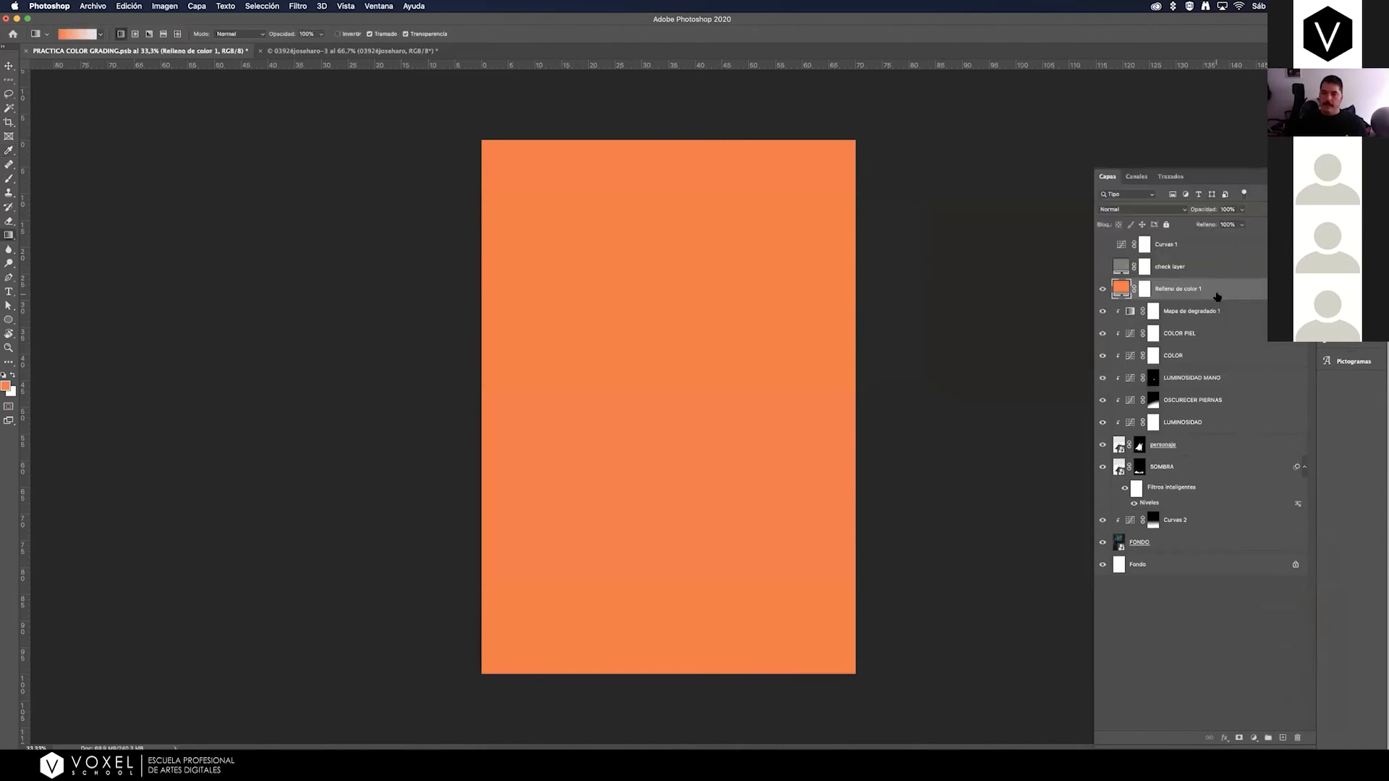
left_click(1205, 311, "alt")
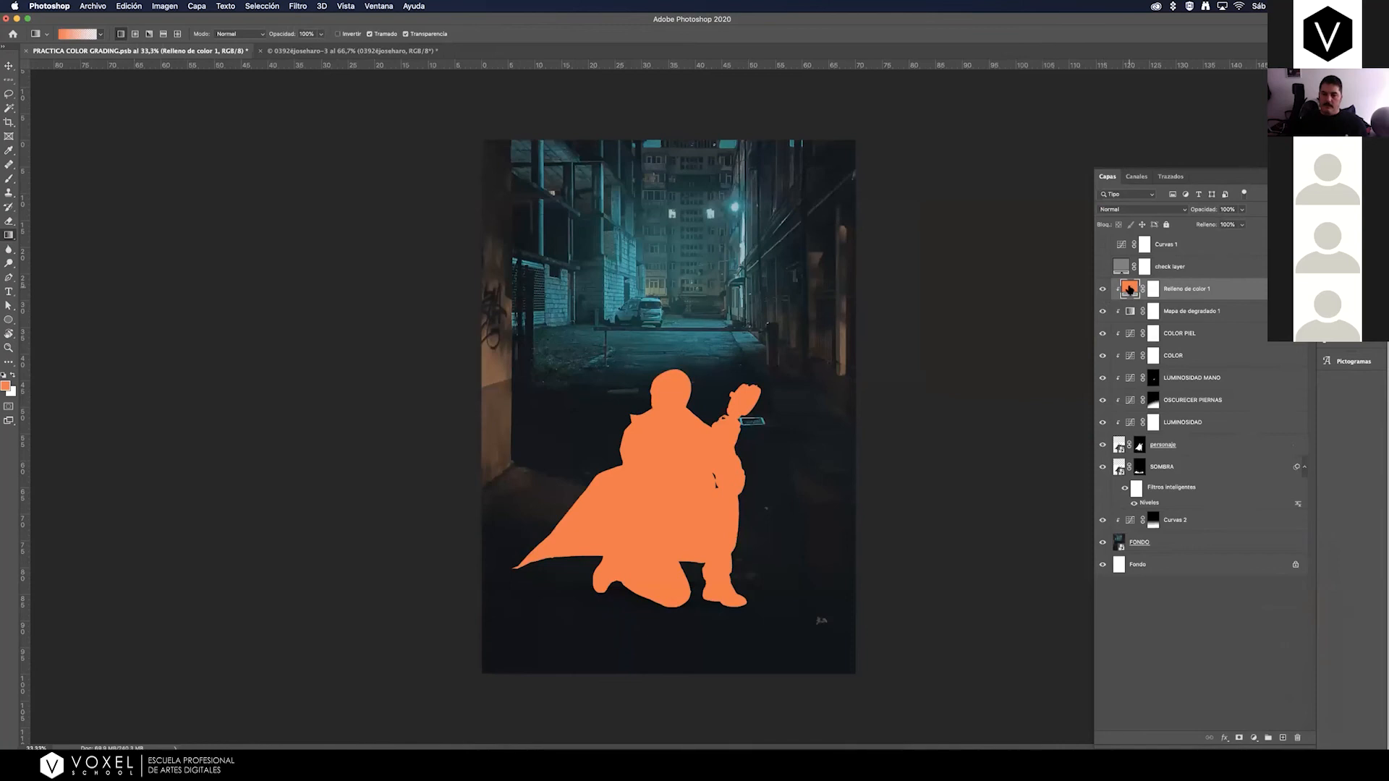
Recolor the orange fill over the man to the muted tan #b07c56, sampled from the alley's side wall and then brightened.
double_click(1131, 290)
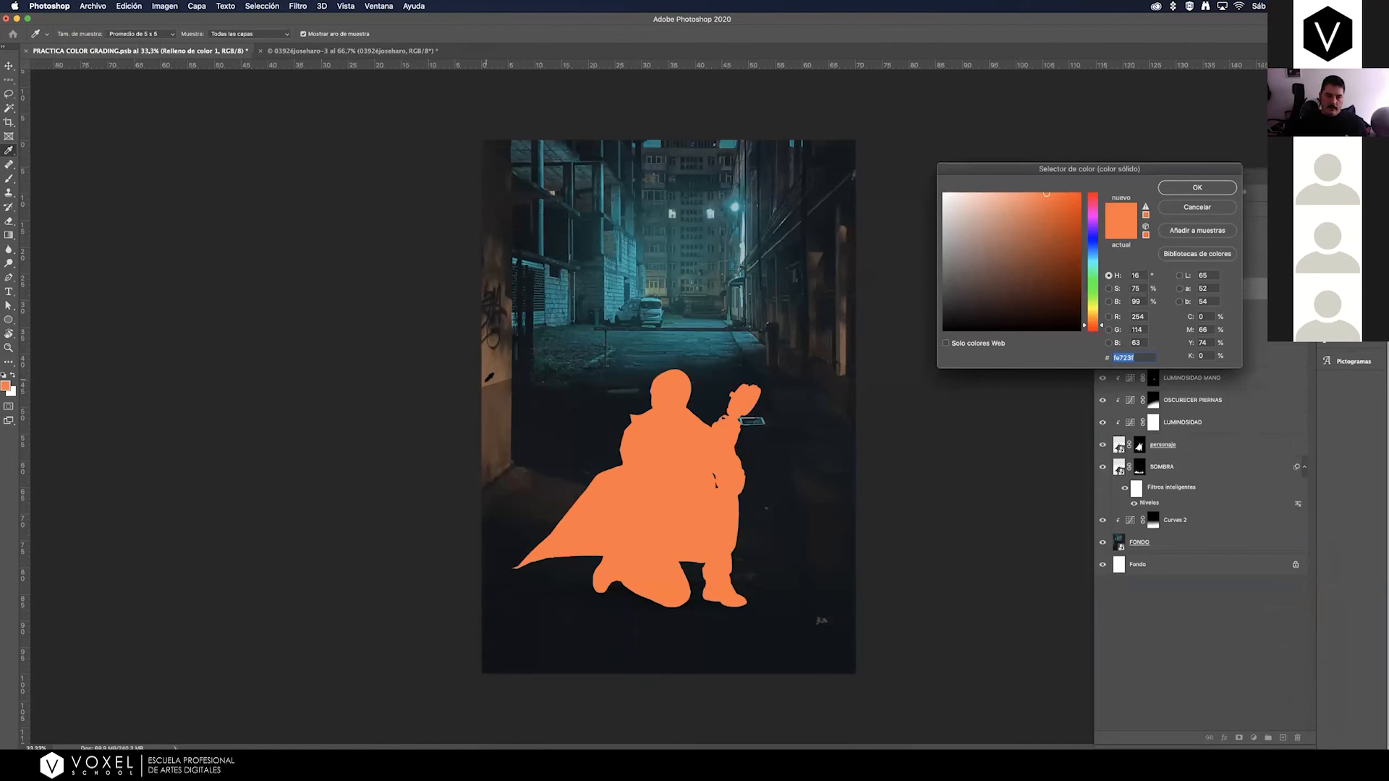
left_click(485, 379)
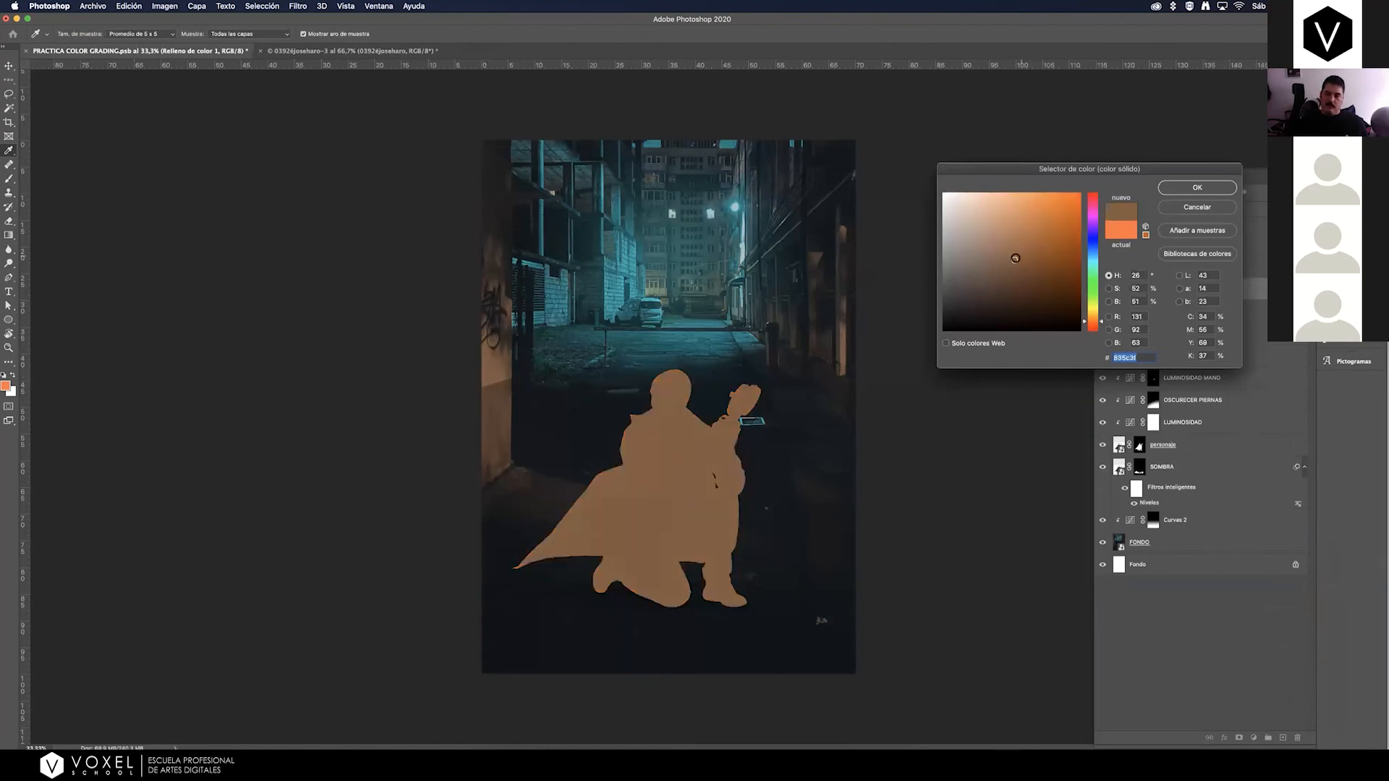
left_click_drag(1014, 254, 1014, 236)
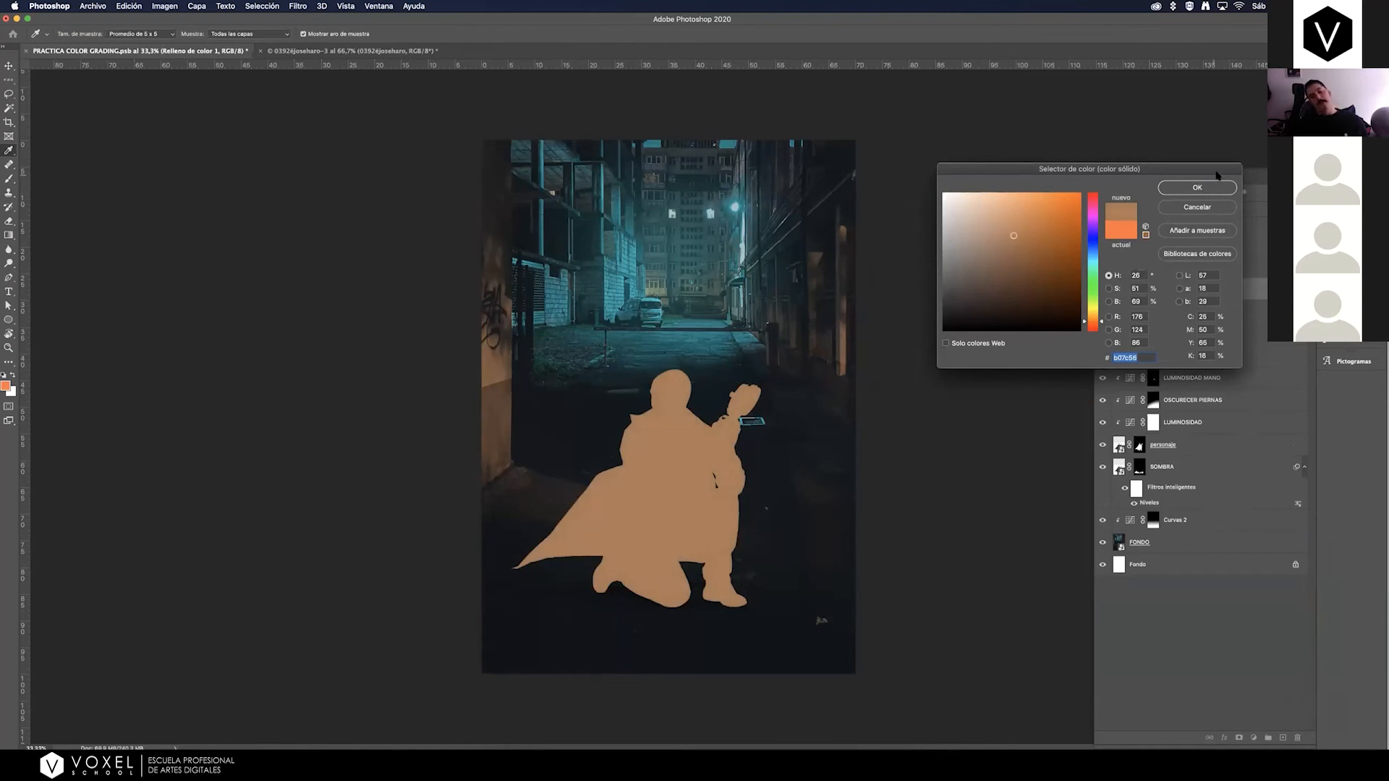
left_click(1193, 188)
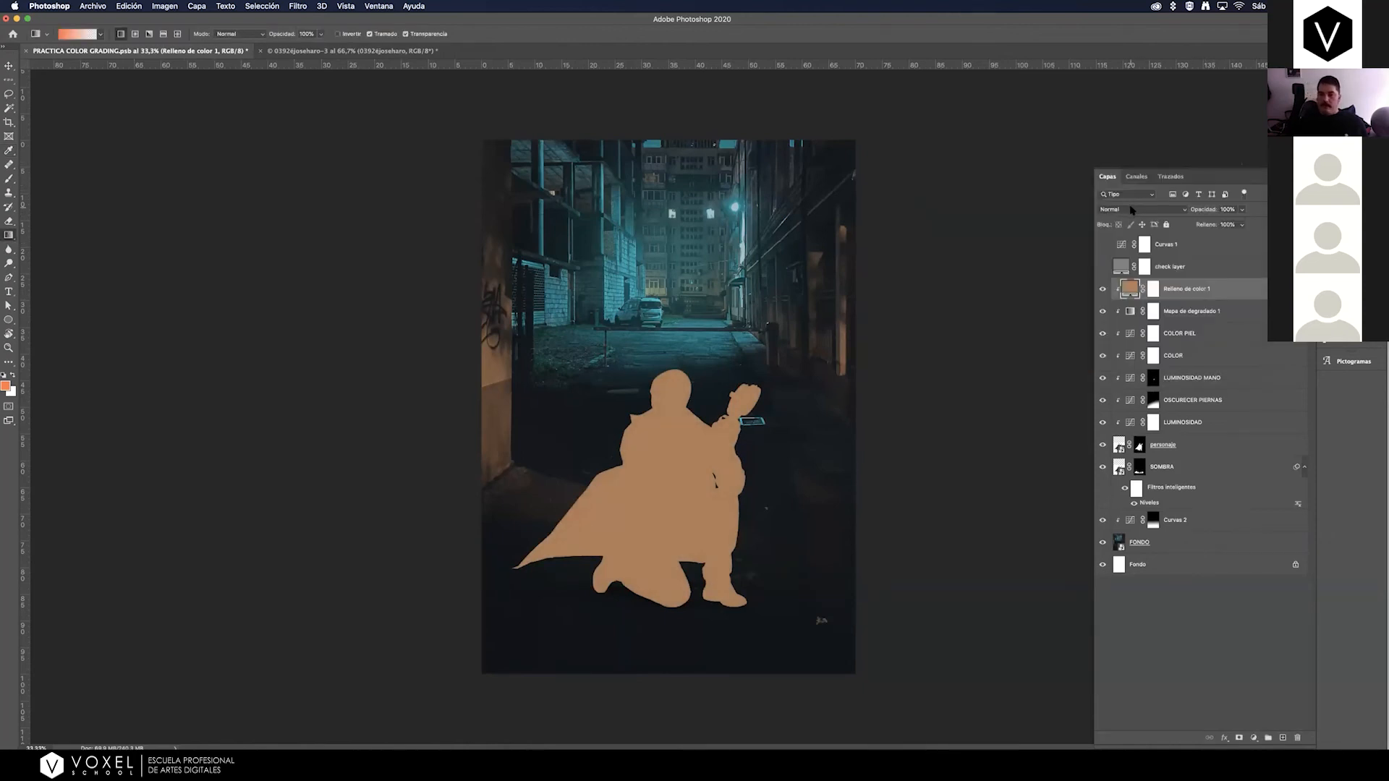
Set the tan fill layer's blend mode to Luz suave and compare the man with and without it.
left_click(1132, 210)
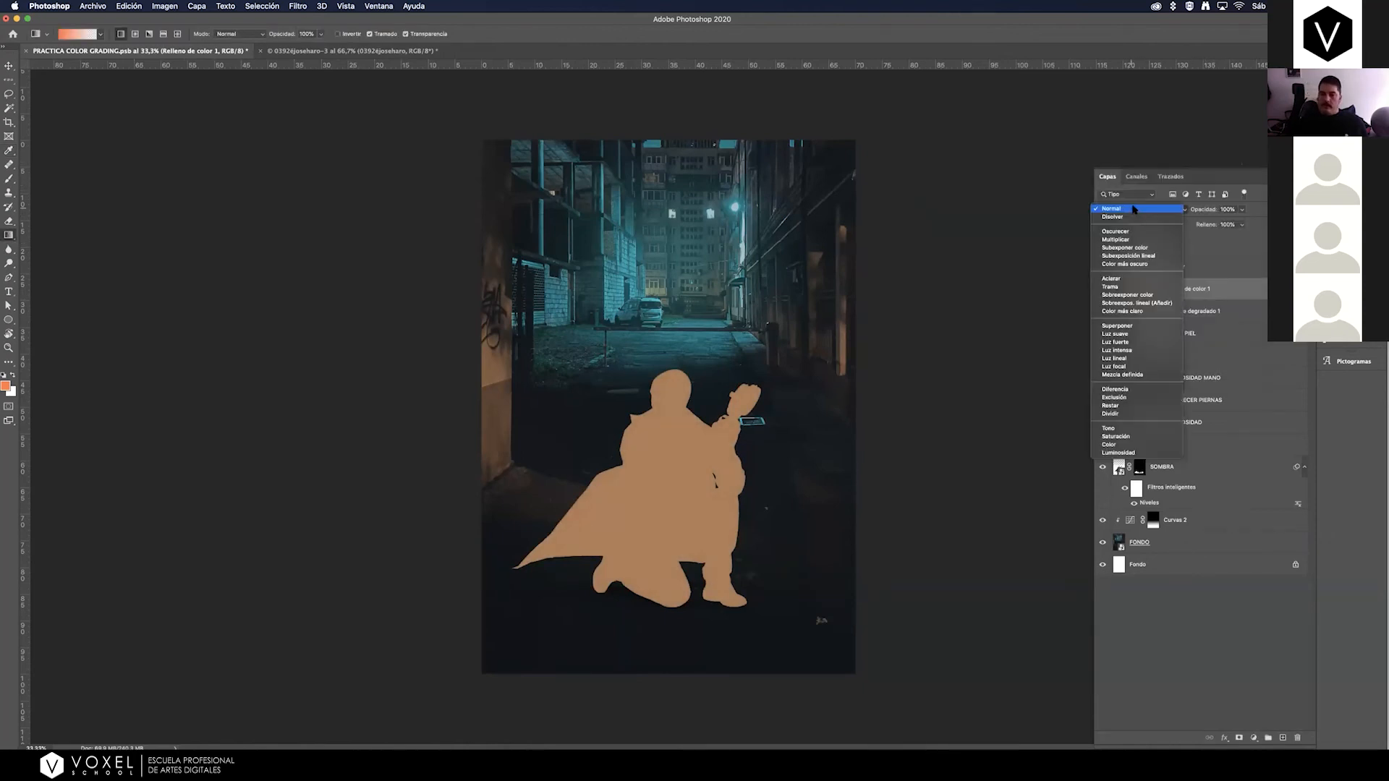
left_click(1122, 334)
left_click(1103, 288)
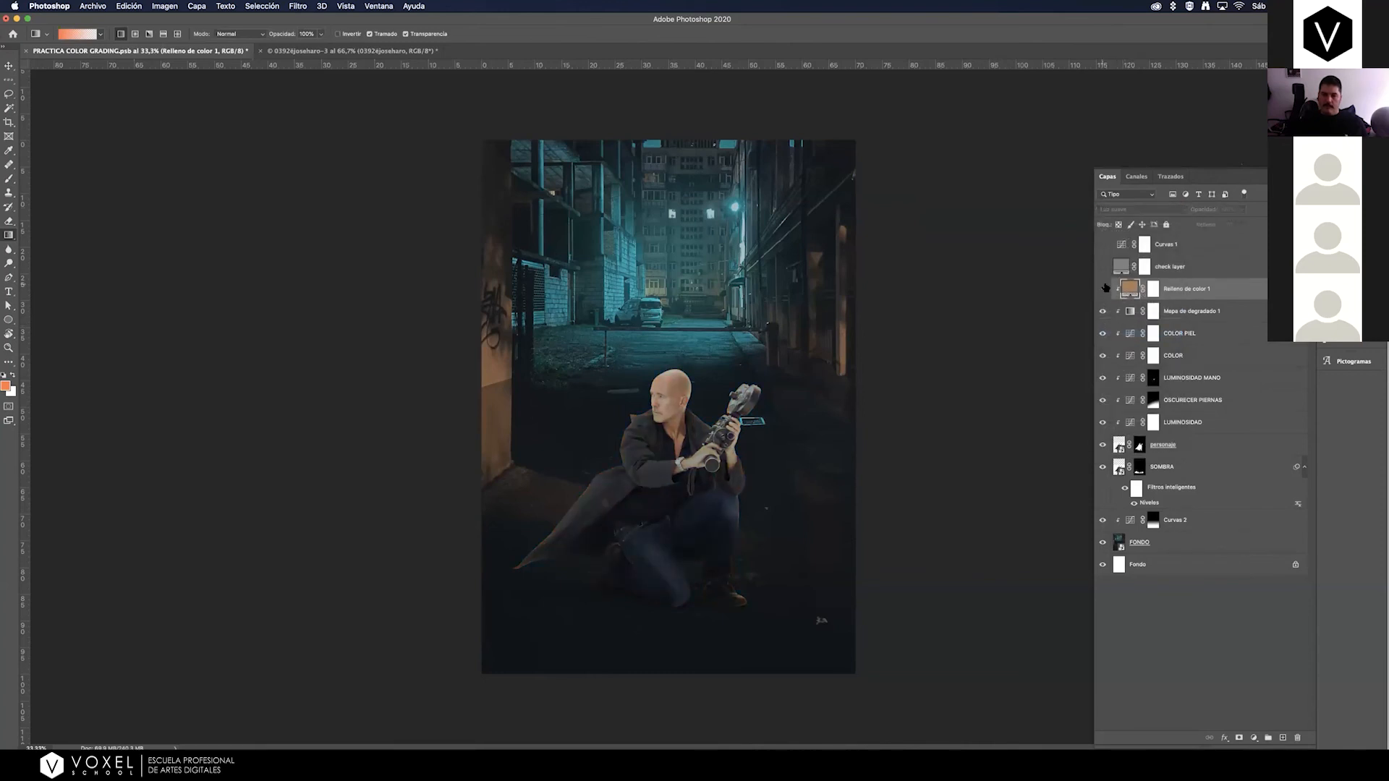
left_click(1103, 288)
left_click(1101, 290)
left_click(1102, 290)
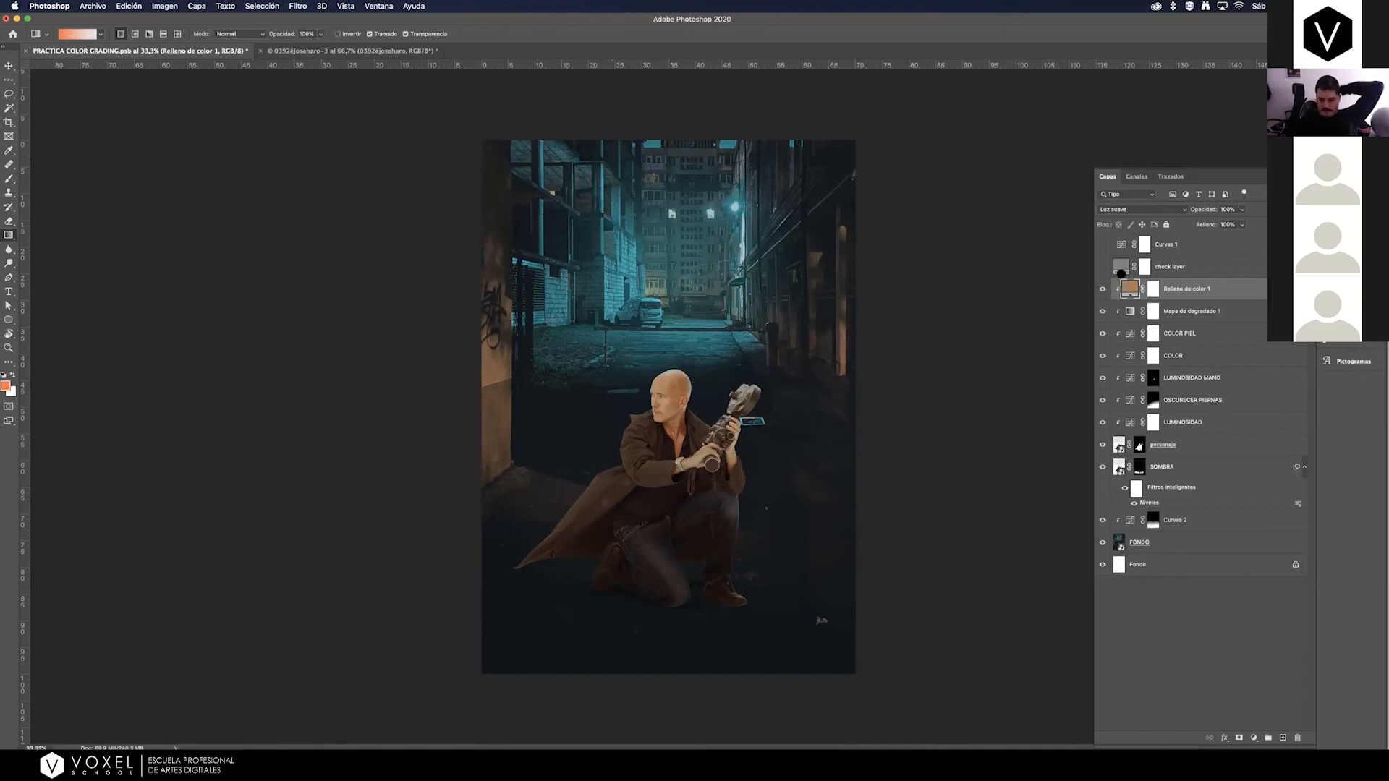
Hide the tan fill over the man's legs and camera by drawing black radial gradients on its layer mask.
left_click(1155, 290)
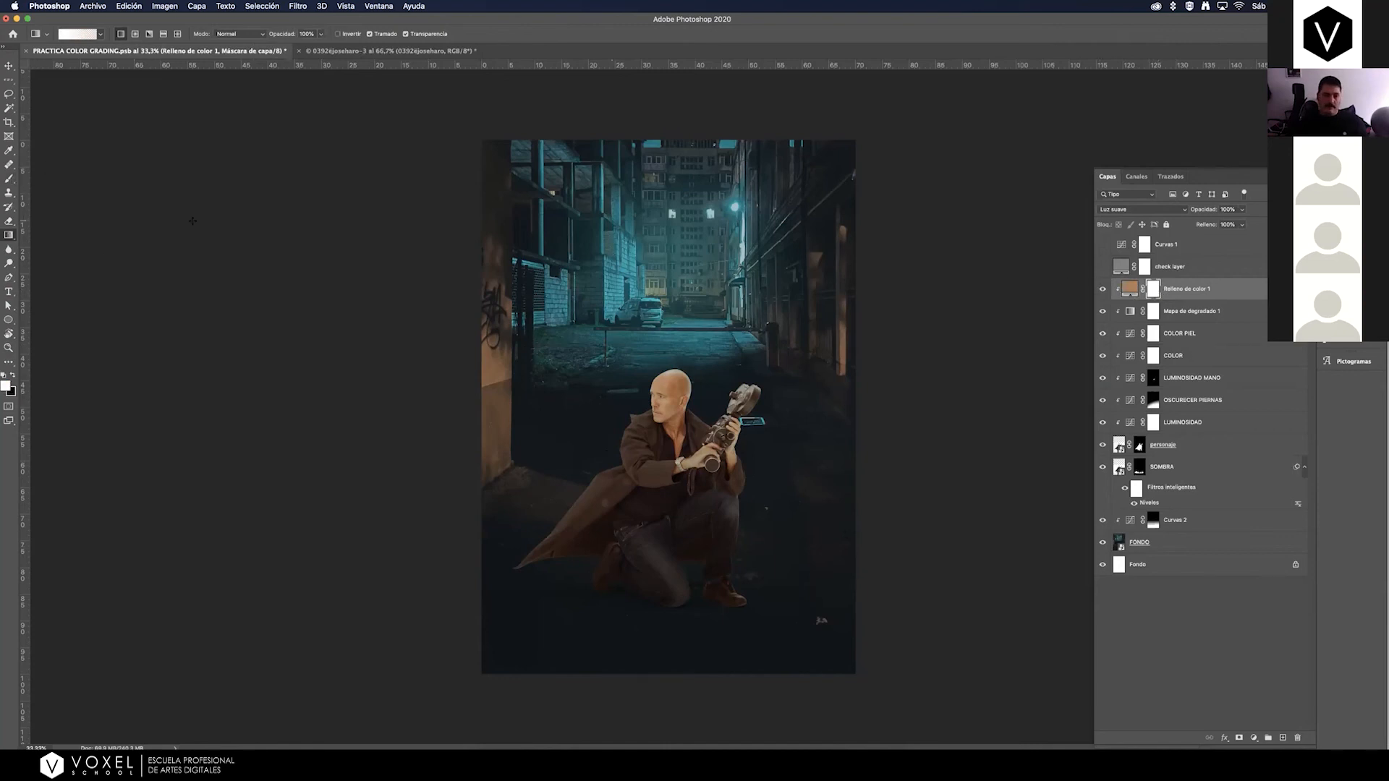
left_click(11, 374)
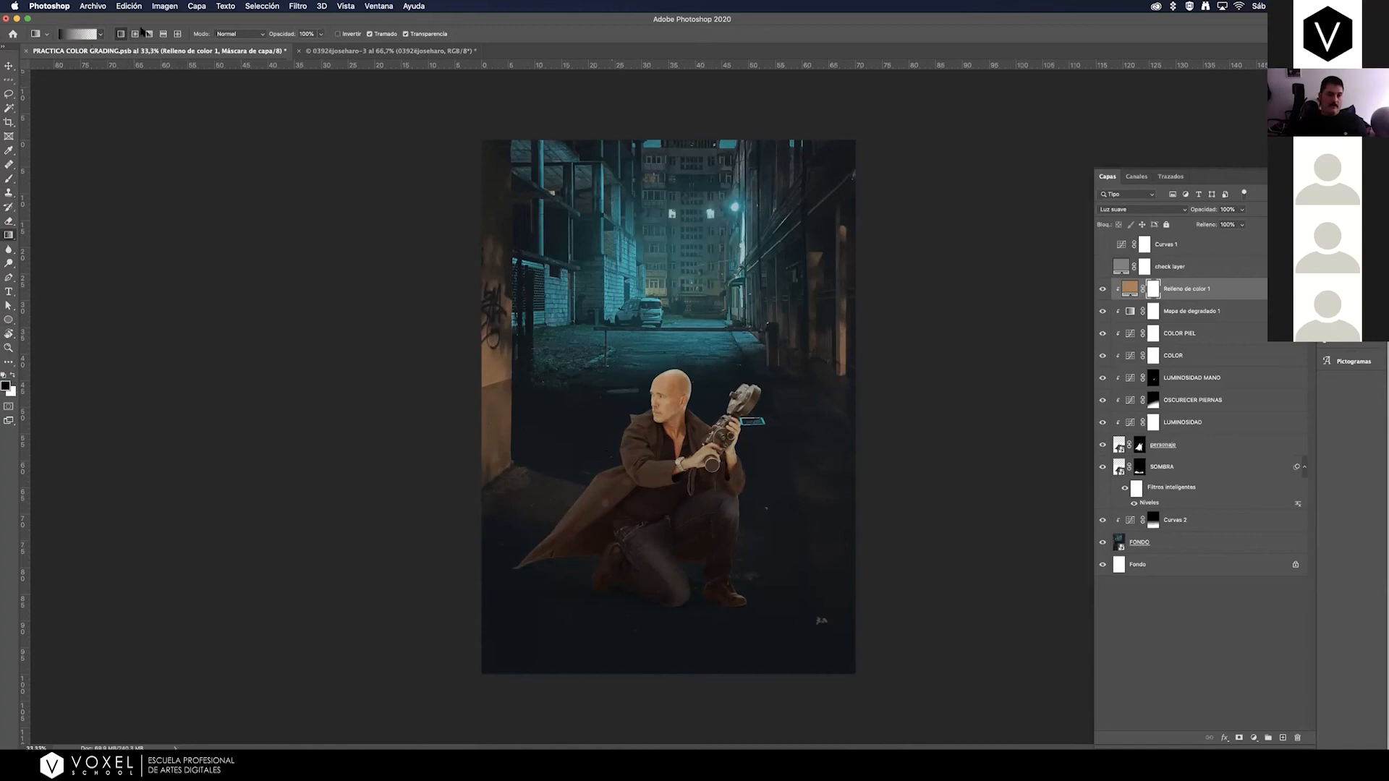
left_click(136, 34)
left_click(6, 386)
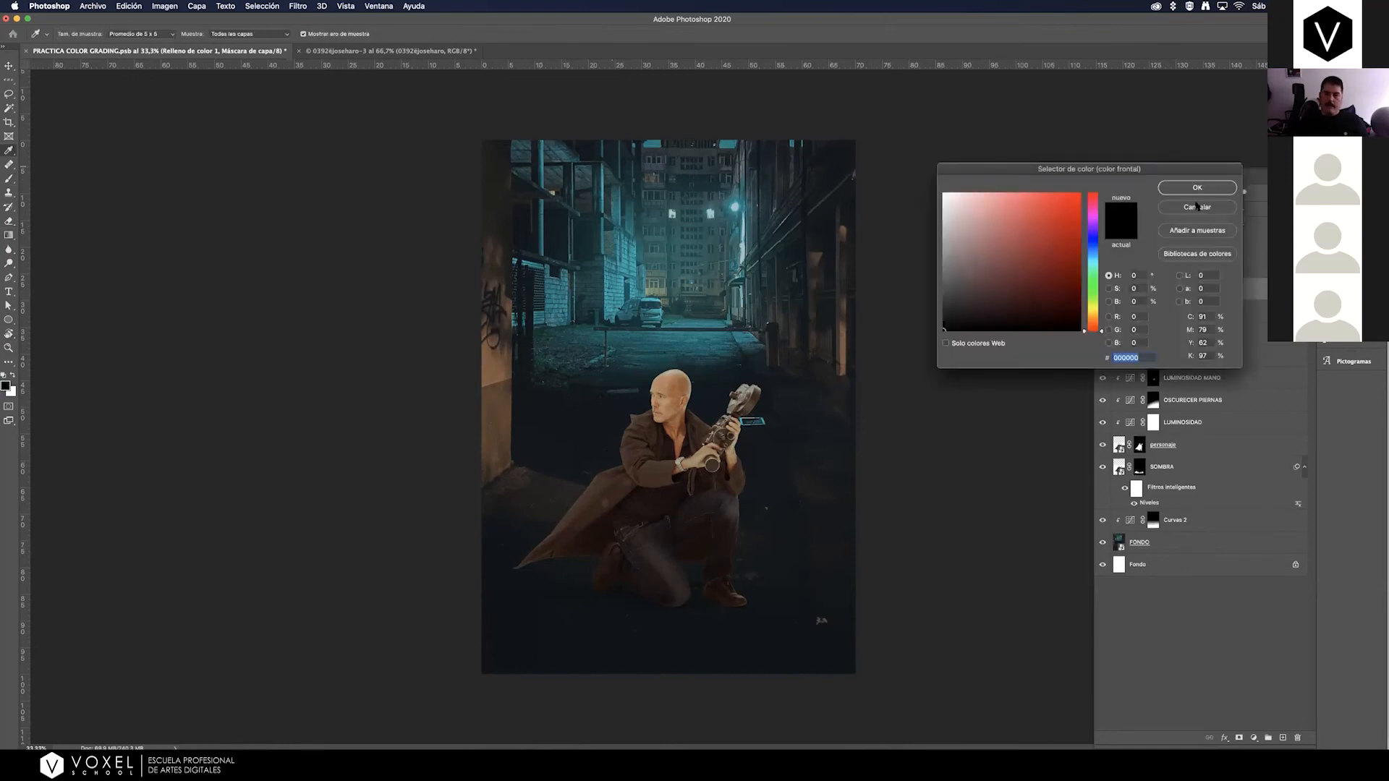
left_click(1187, 188)
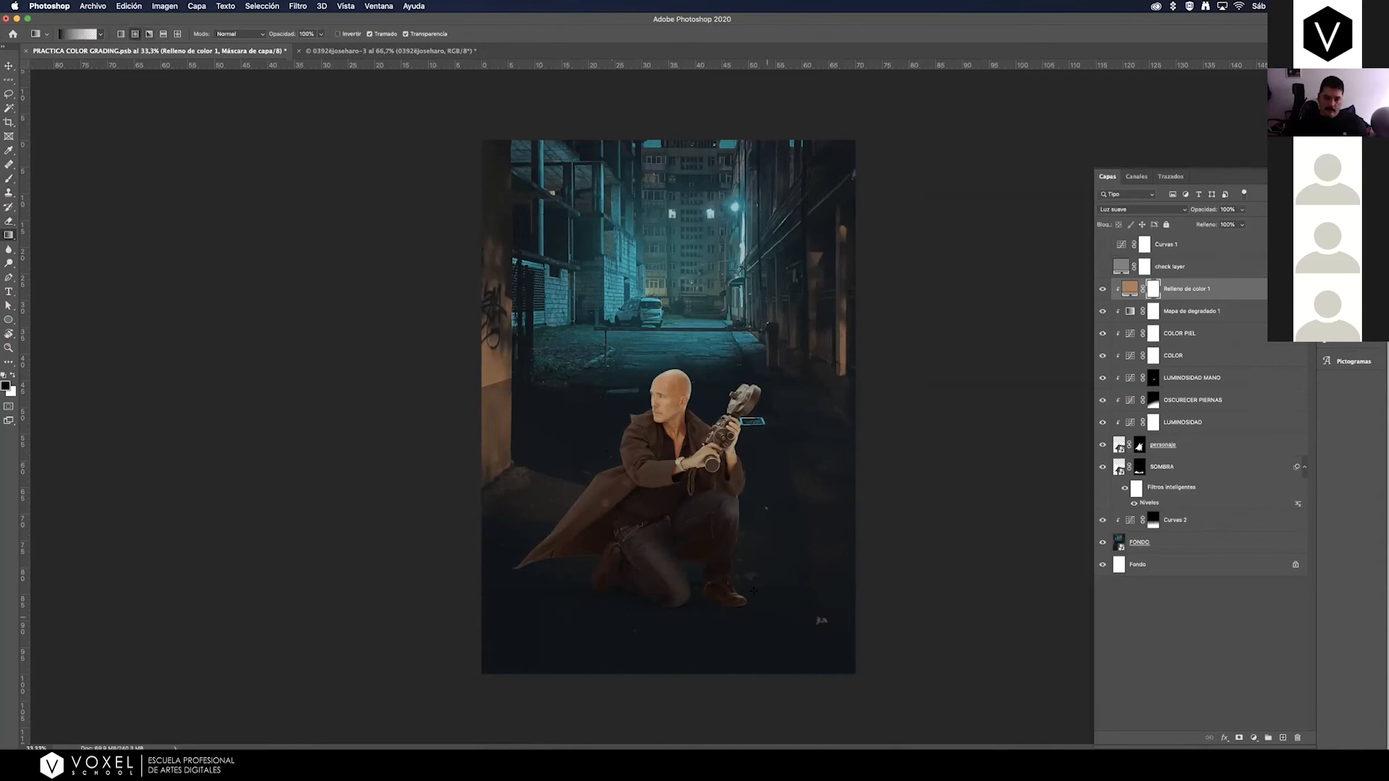
left_click_drag(770, 605, 769, 604)
left_click_drag(774, 555, 774, 555)
left_click(1103, 290)
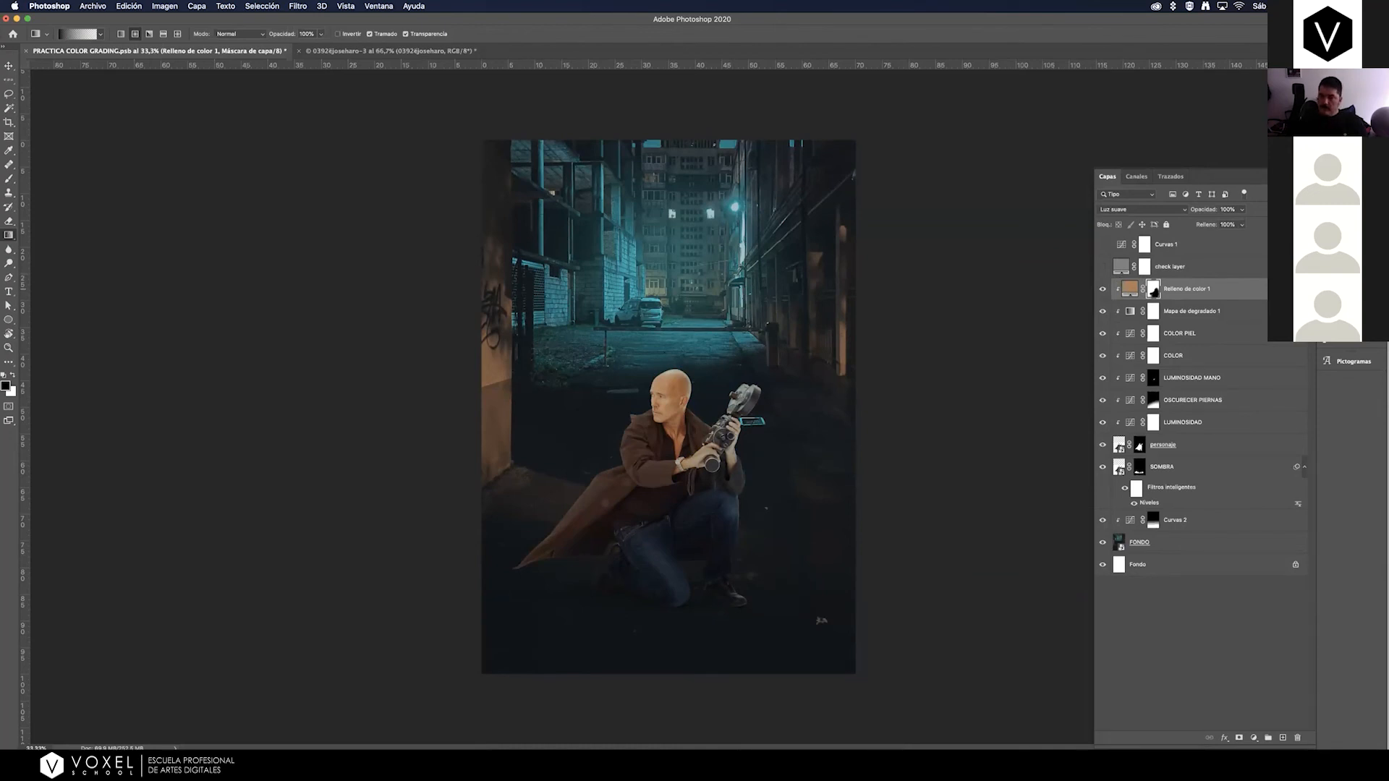
Keep the tan fill off the man's shadows by splitting its Capa subyacente black blending slider to about 37 / 98.
double_click(1262, 292)
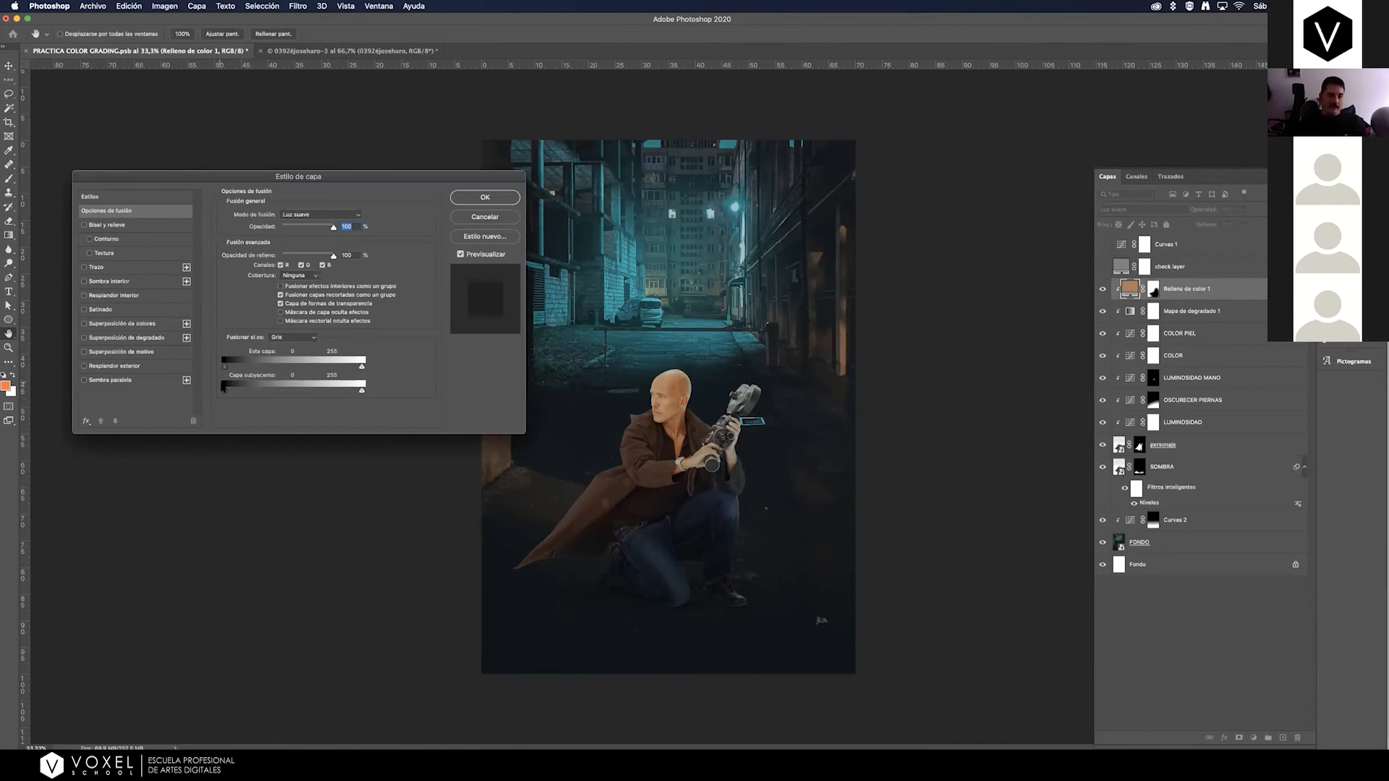
mouse_move(227, 393)
left_mouse_down()
mouse_move(256, 402)
mouse_move(219, 397)
left_mouse_up()
left_click_drag(226, 393, 239, 394)
mouse_move(244, 391)
left_mouse_down()
mouse_move(220, 385)
mouse_move(252, 392)
left_mouse_up()
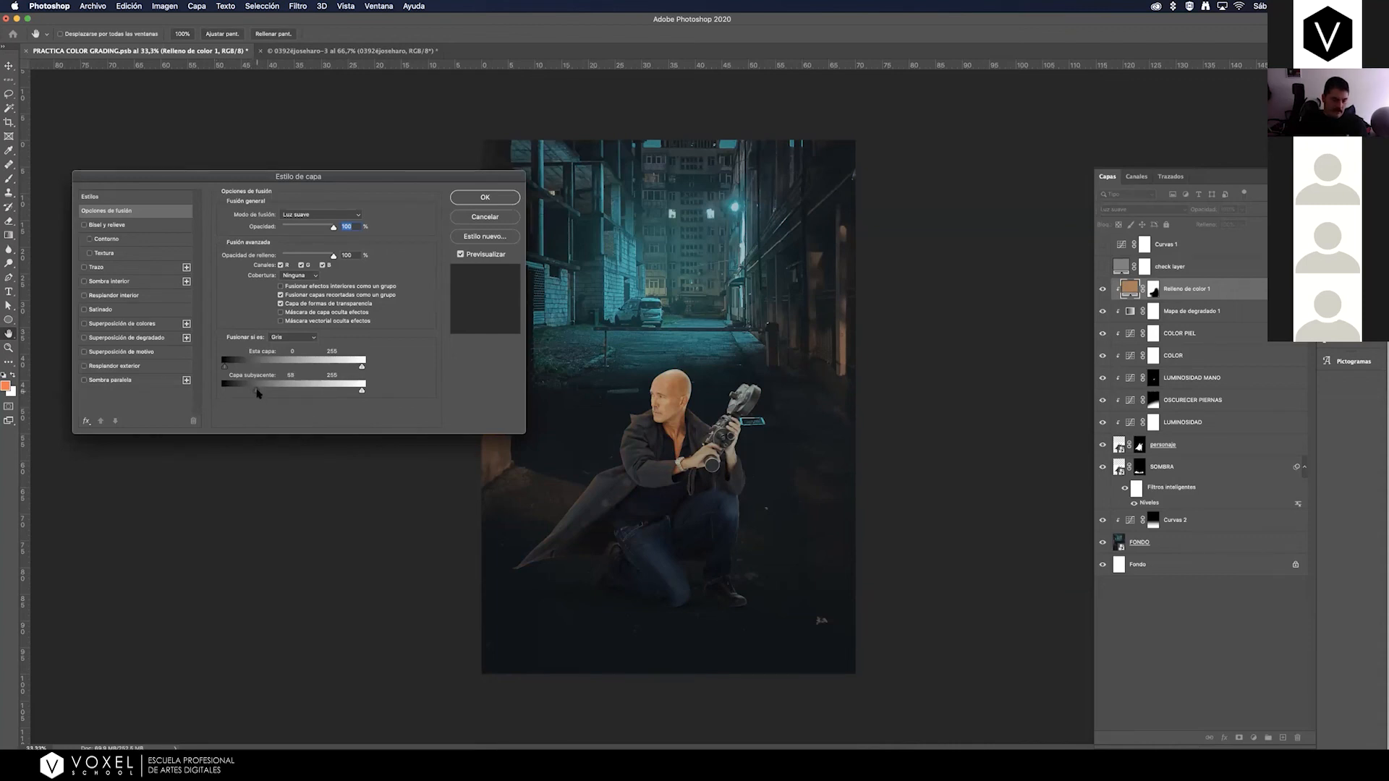
key("alt")
left_click_drag(249, 395, 252, 396)
left_click_drag(253, 397, 248, 394)
left_click_drag(274, 393, 272, 392)
mouse_move(245, 394)
left_mouse_down()
mouse_move(288, 393)
mouse_move(246, 395)
left_mouse_up()
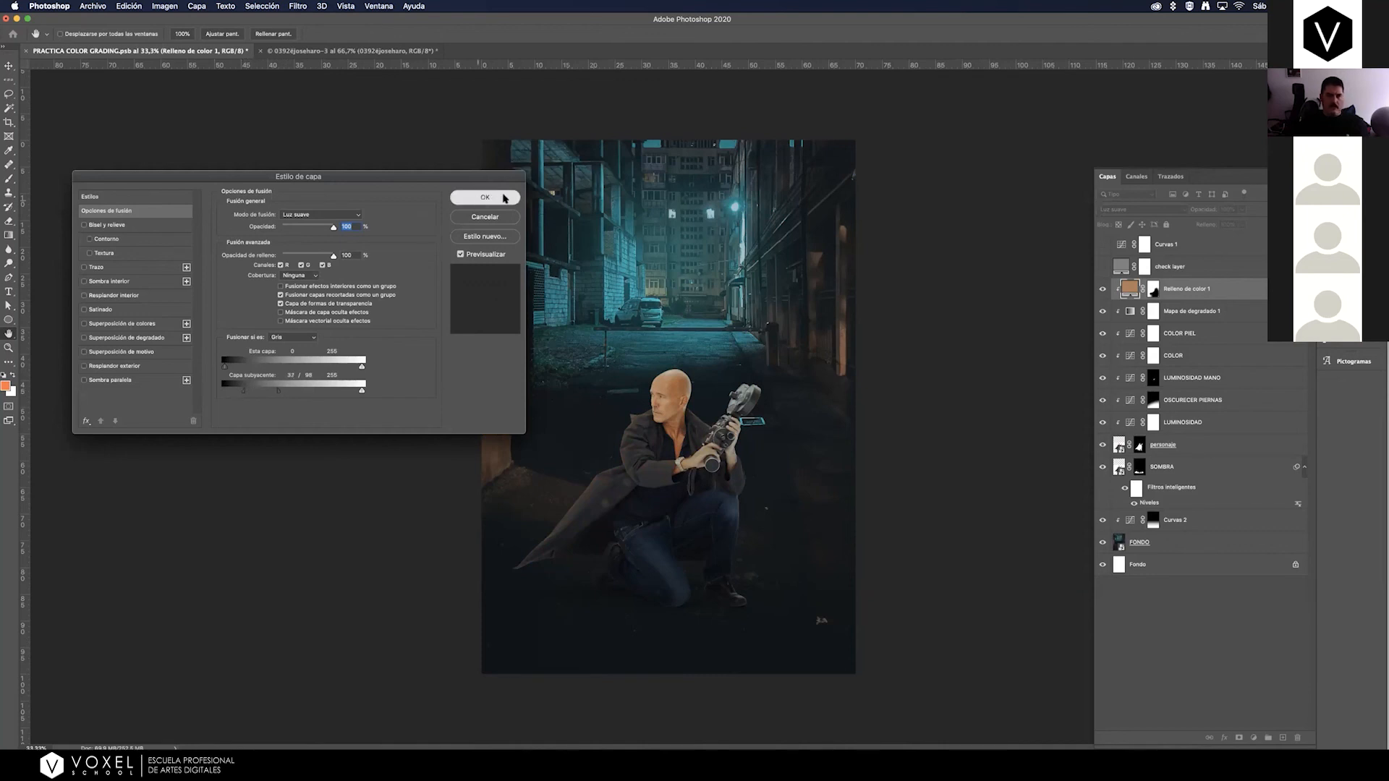
left_click(485, 198)
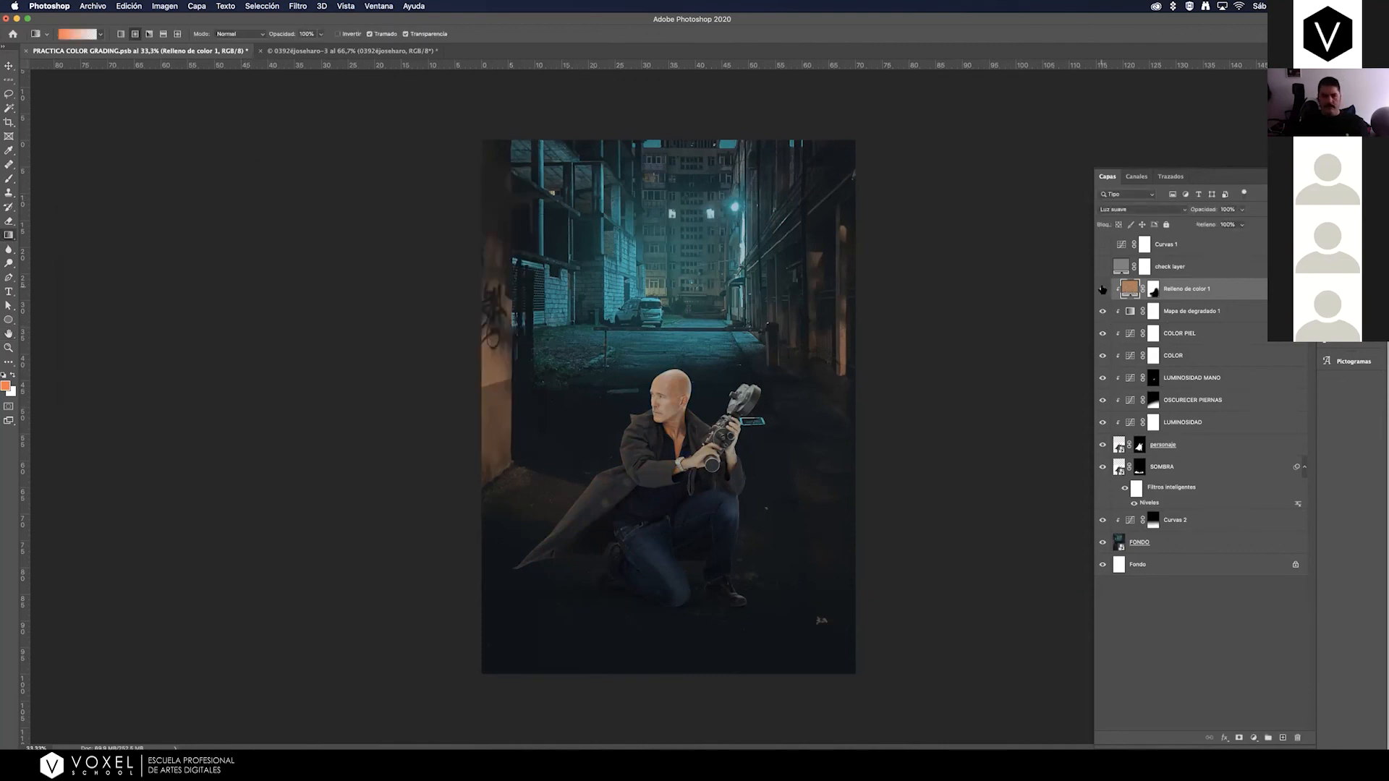
Compare the man with the tan fill layer hidden and shown to judge the warm tint.
left_click(1101, 289)
left_click(1100, 290)
left_click(1152, 290)
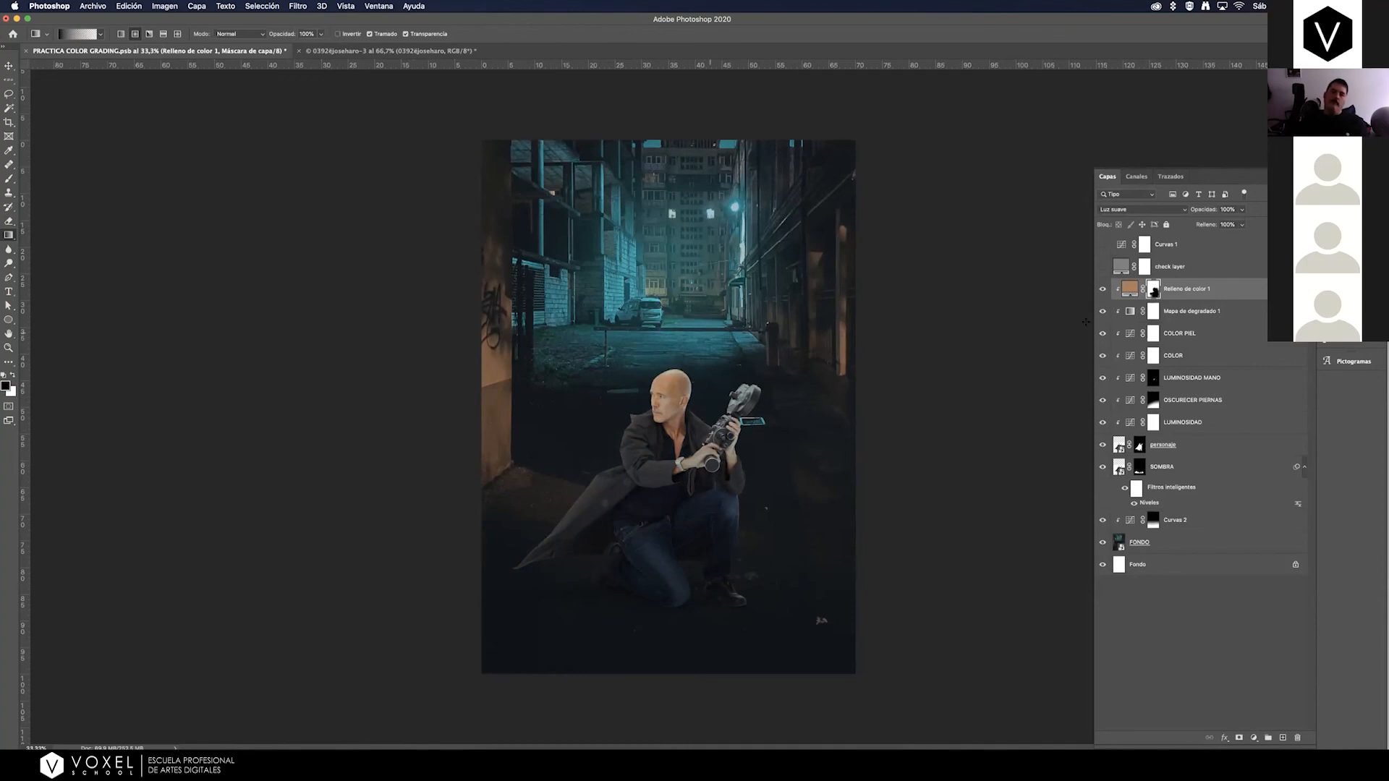
left_click(1103, 289)
left_click(1103, 289)
left_click(1101, 289)
left_click(1101, 289)
left_click(1101, 289)
left_click(1101, 289)
Add a second orange Color uniforme fill layer above Relleno de color 1 and clip it to the man's layer stack.
left_click(1129, 288)
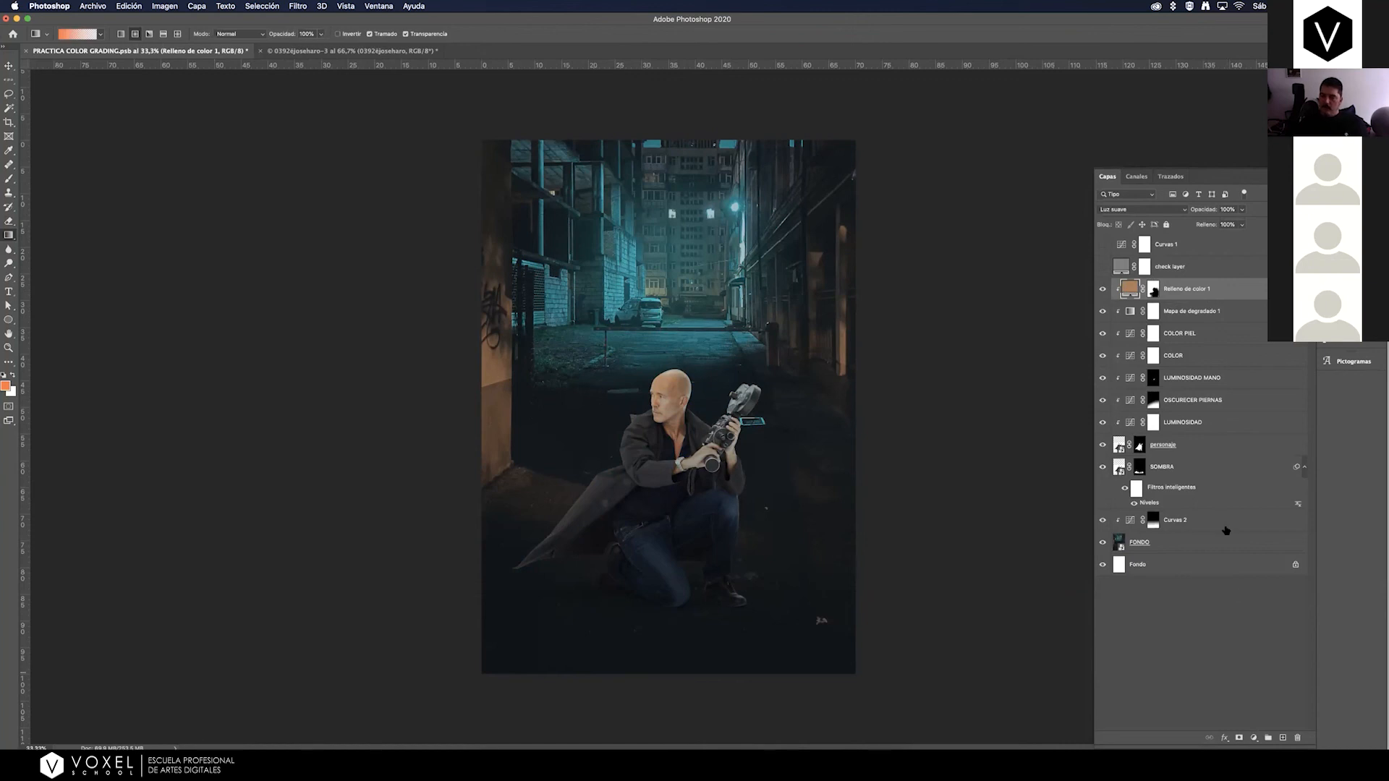
left_click(1254, 738)
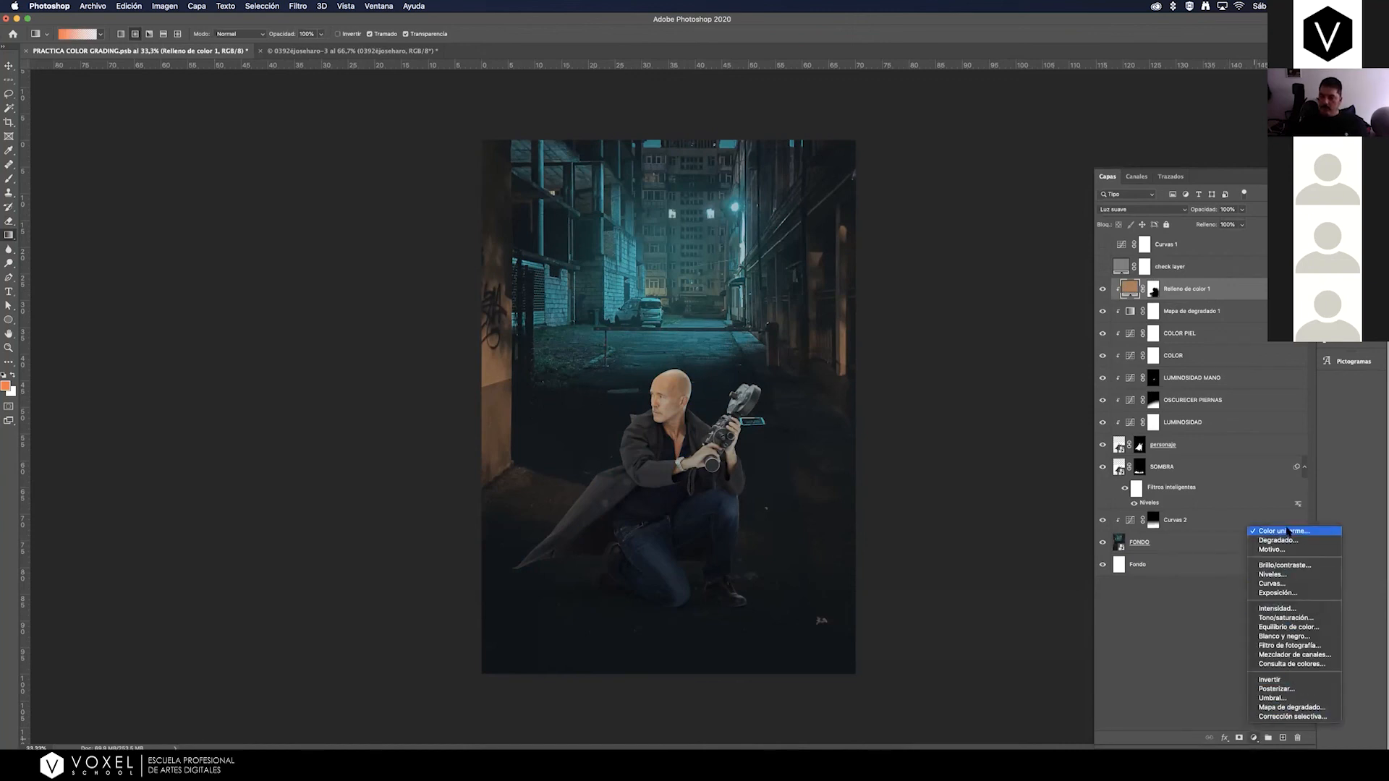
left_click(1291, 533)
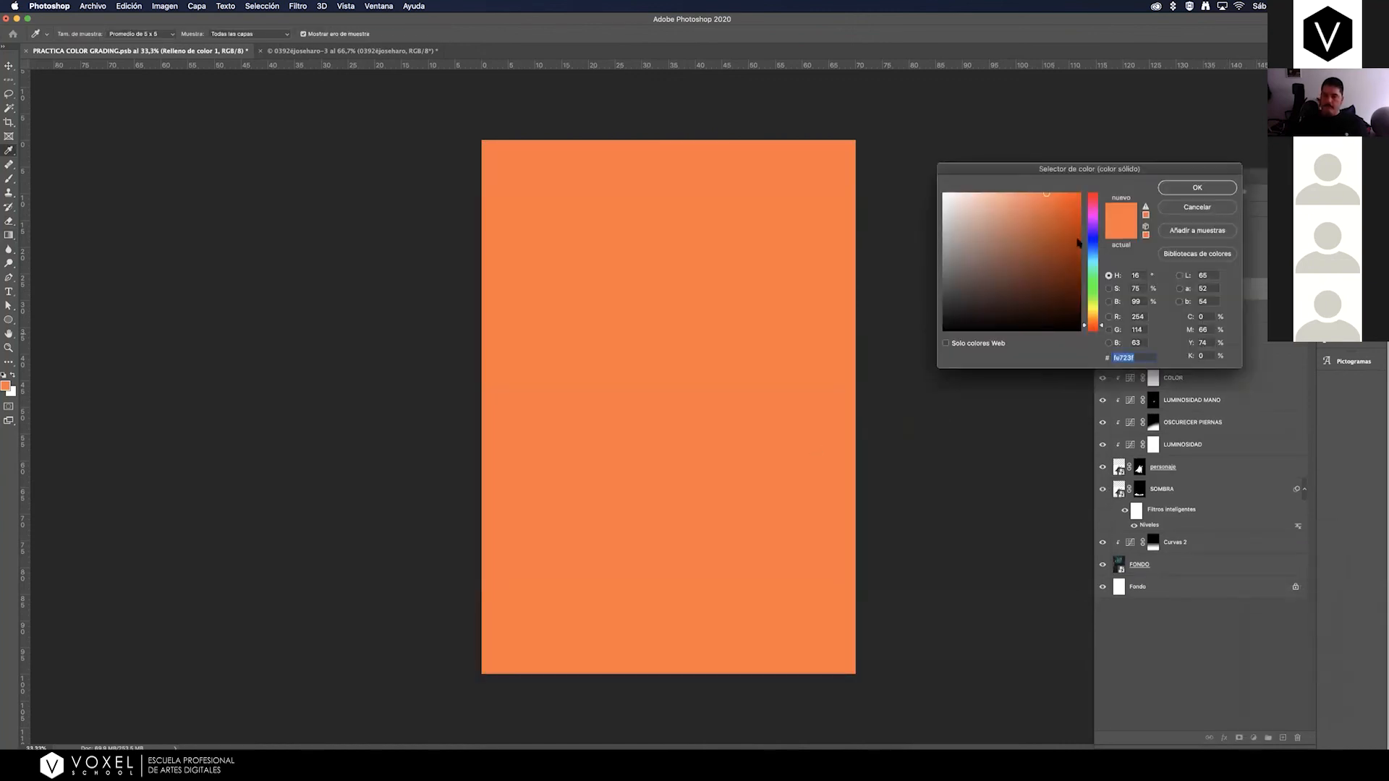
left_click(1195, 189)
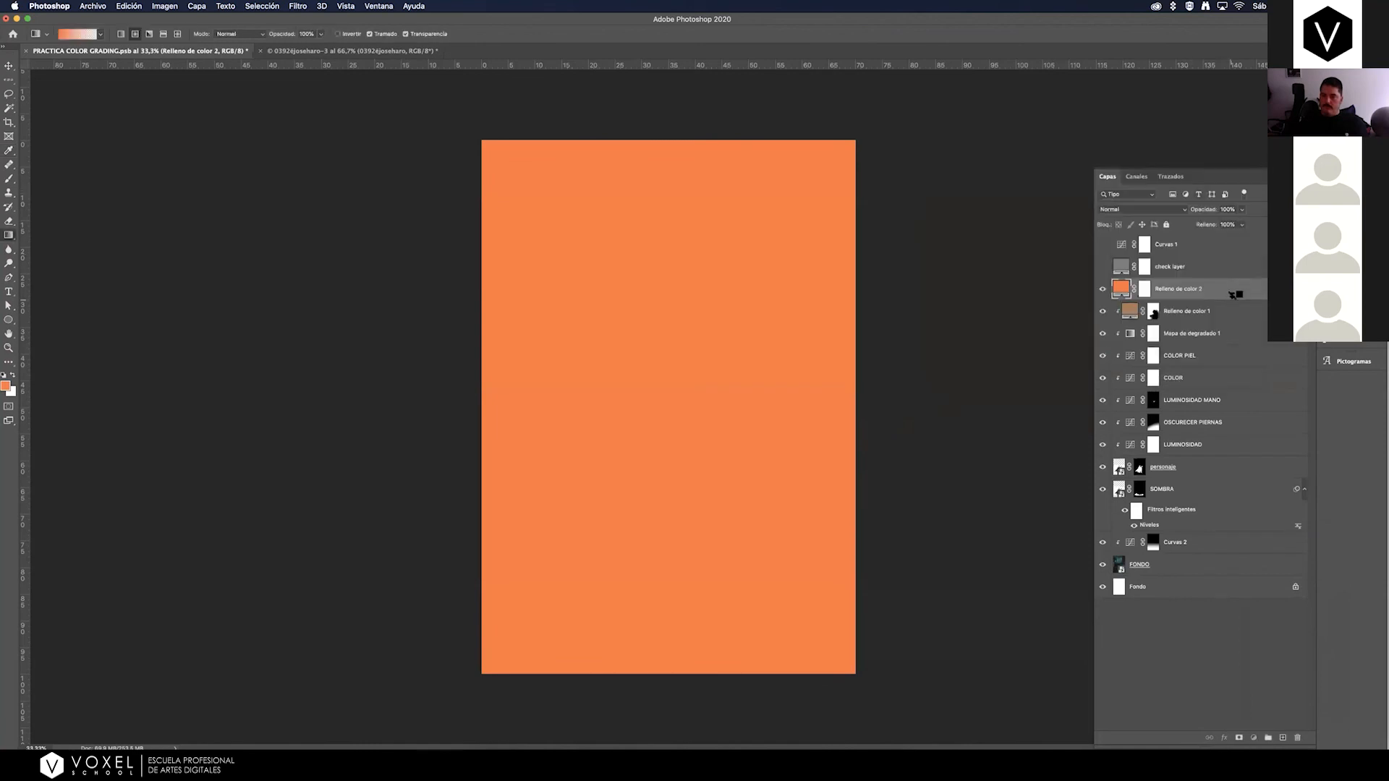
left_click(1119, 298, "alt")
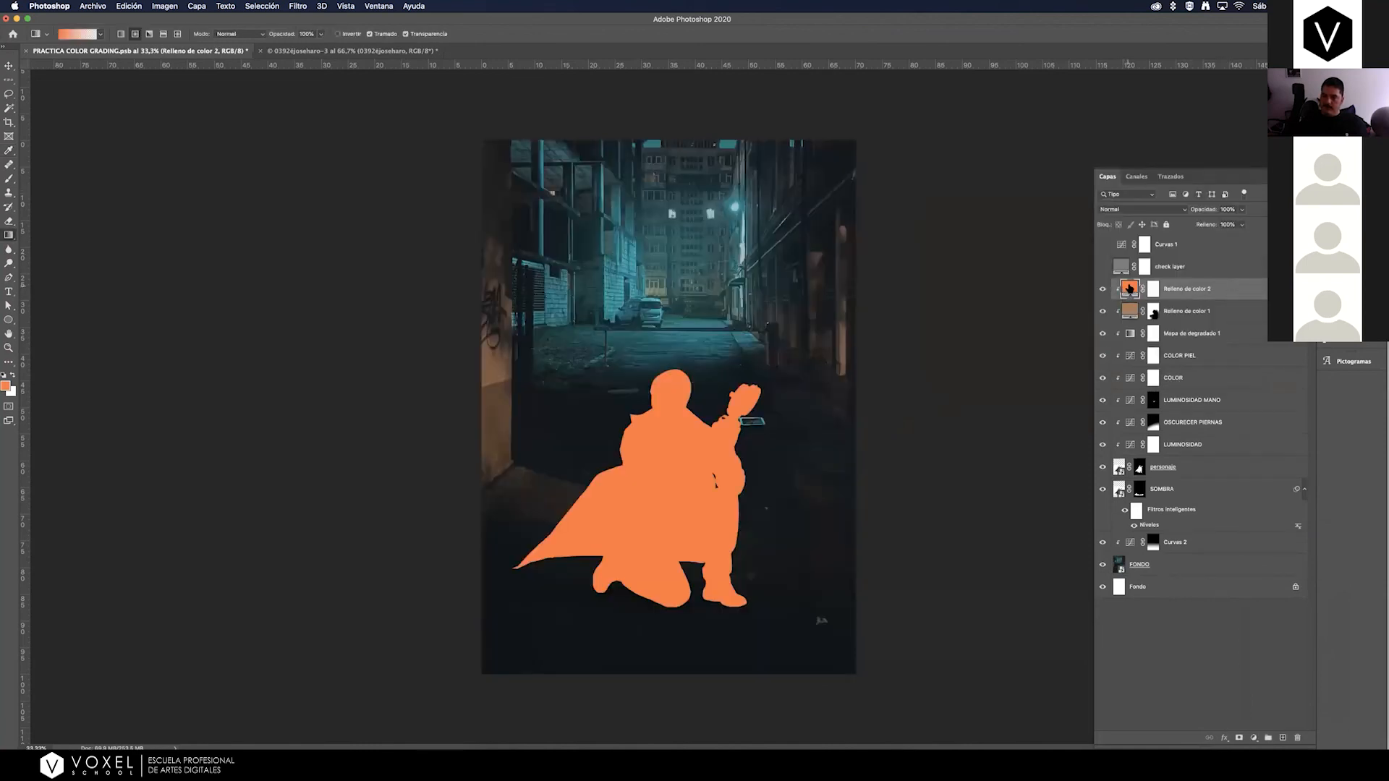
Recolor the second fill to the pale cyan #8fdadf, starting from a sample of the alley's street lamp.
double_click(1129, 288)
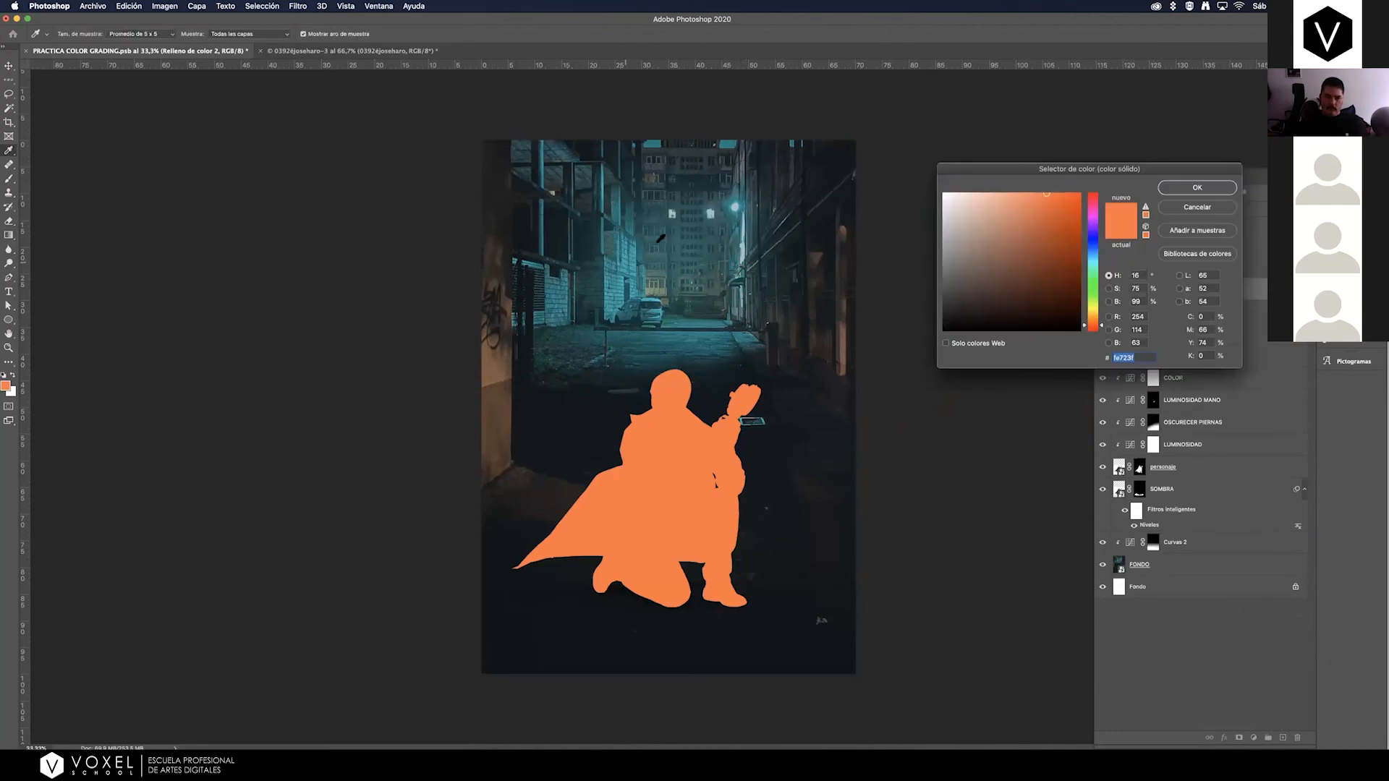
left_click(734, 208)
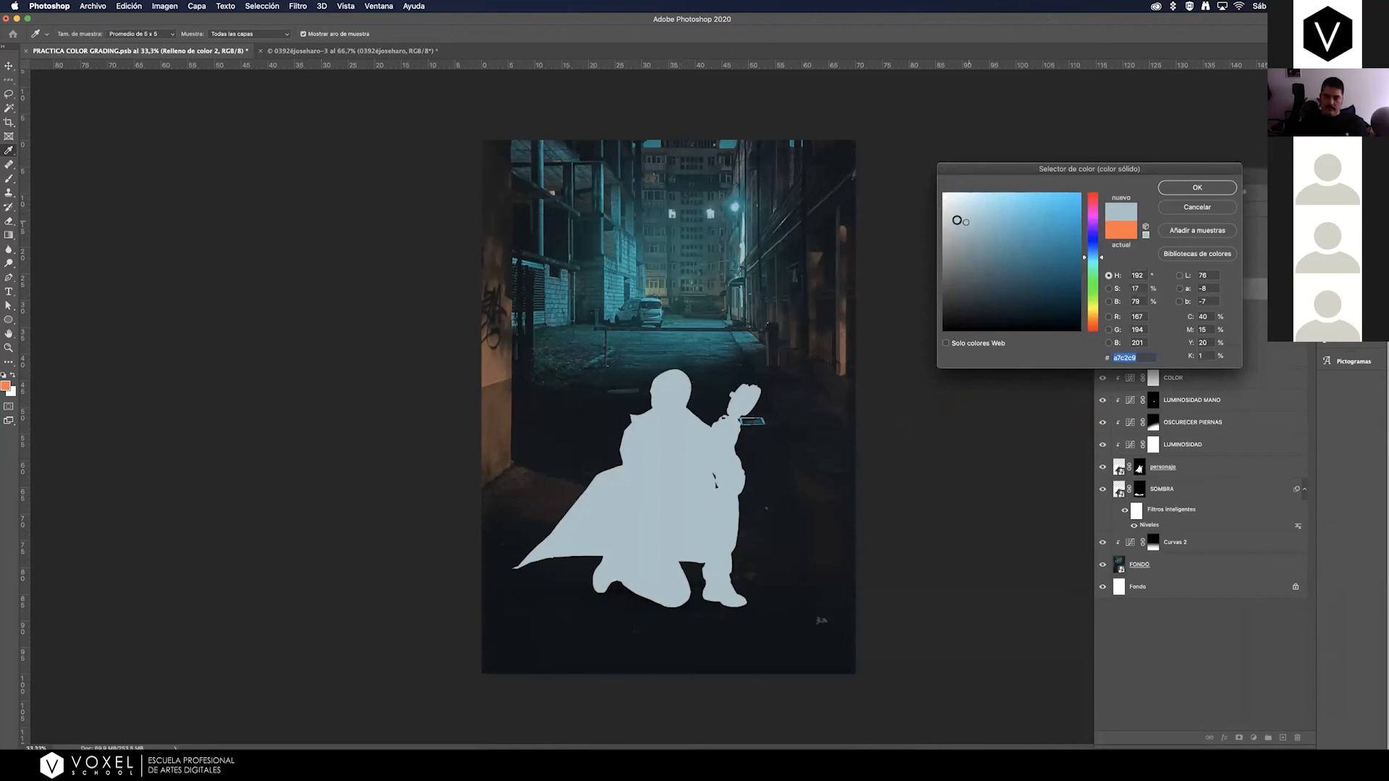
left_click_drag(967, 220, 986, 211)
left_click(1102, 260)
left_click_drag(1103, 260, 1103, 262)
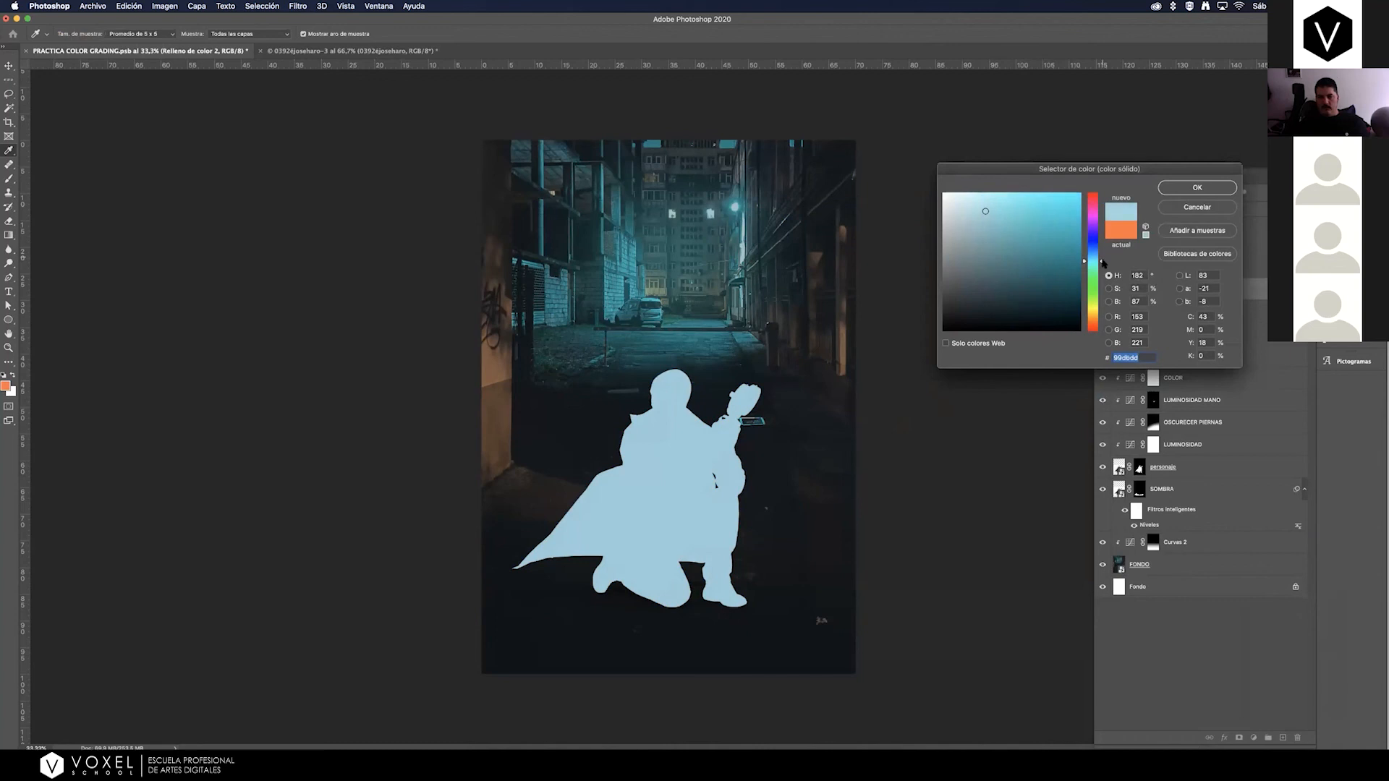
left_click_drag(988, 213, 992, 209)
left_click(1102, 262)
left_click(1102, 262)
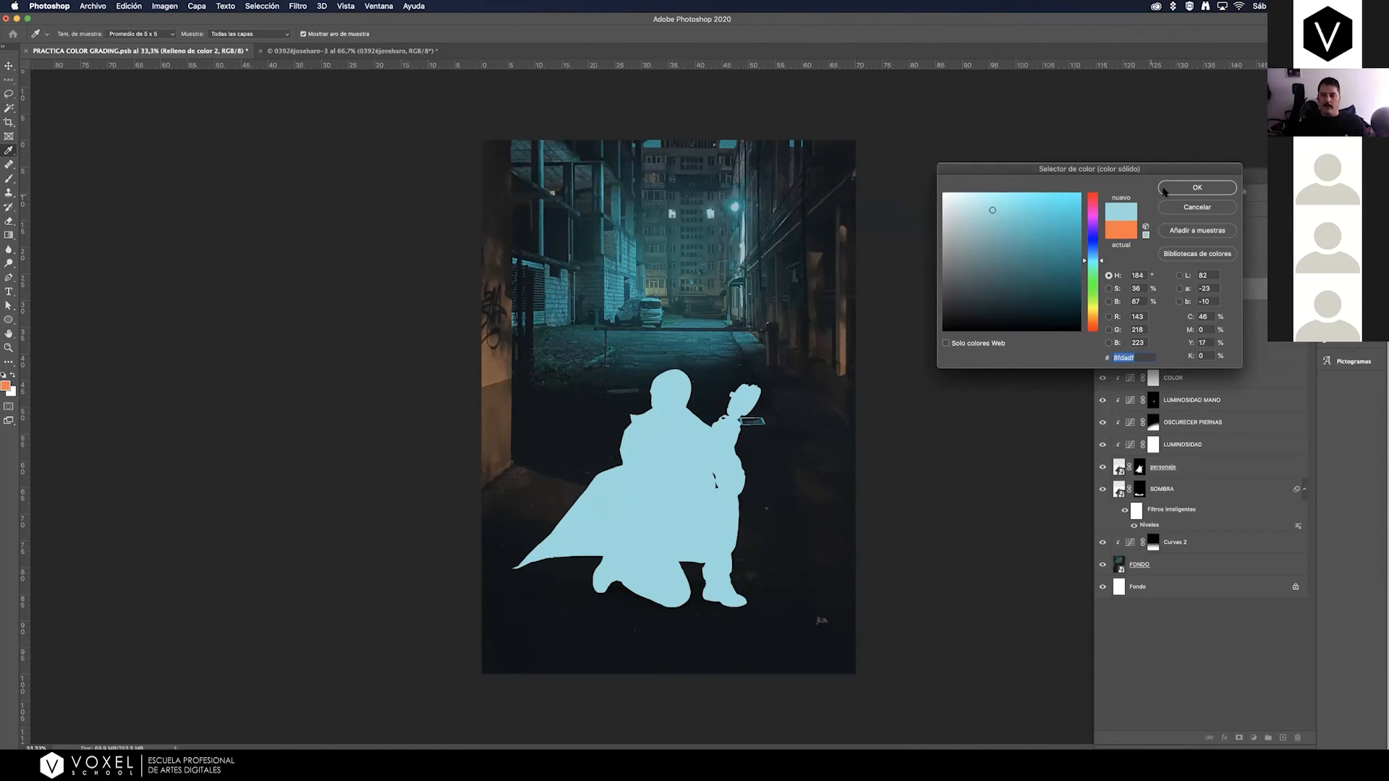
left_click(1197, 188)
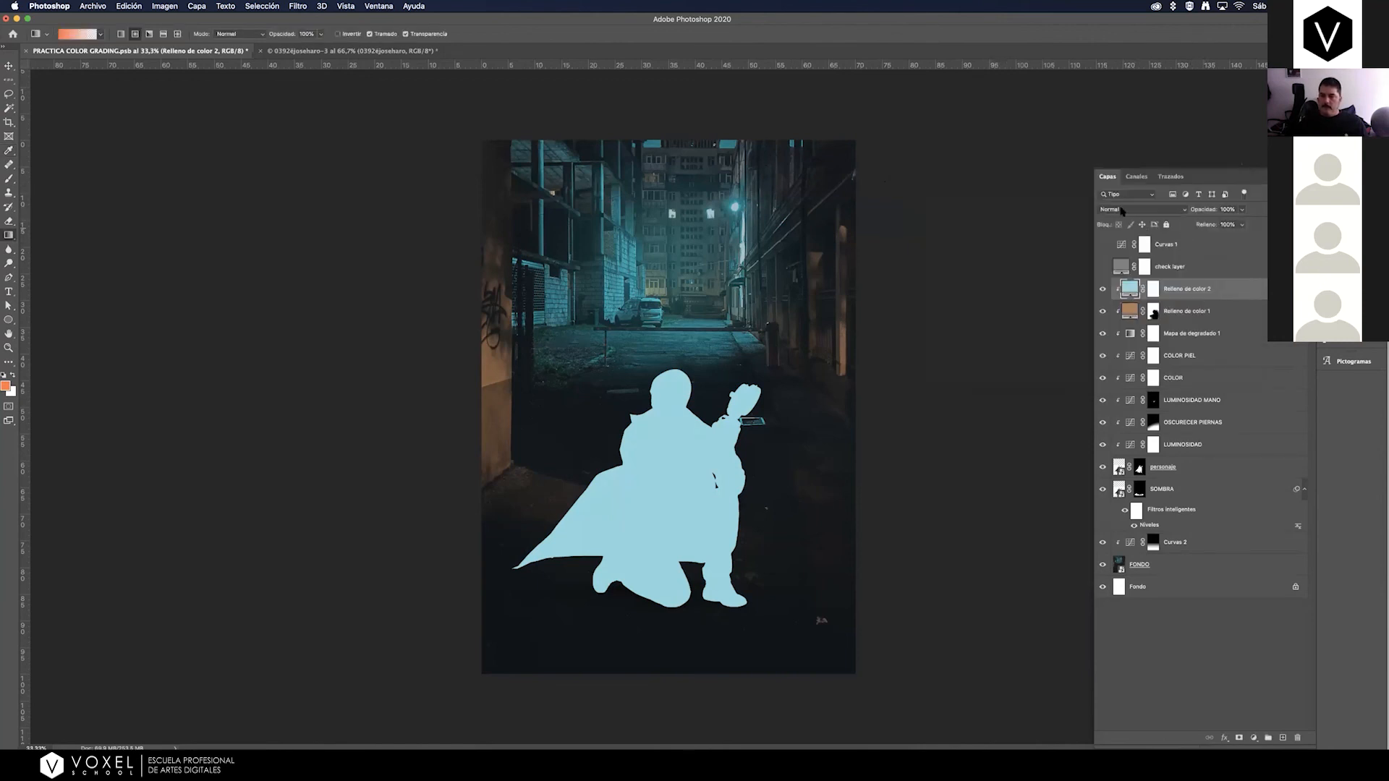
Set the cyan fill layer's blend mode to Superponer and compare the man with and without it.
left_click(1122, 210)
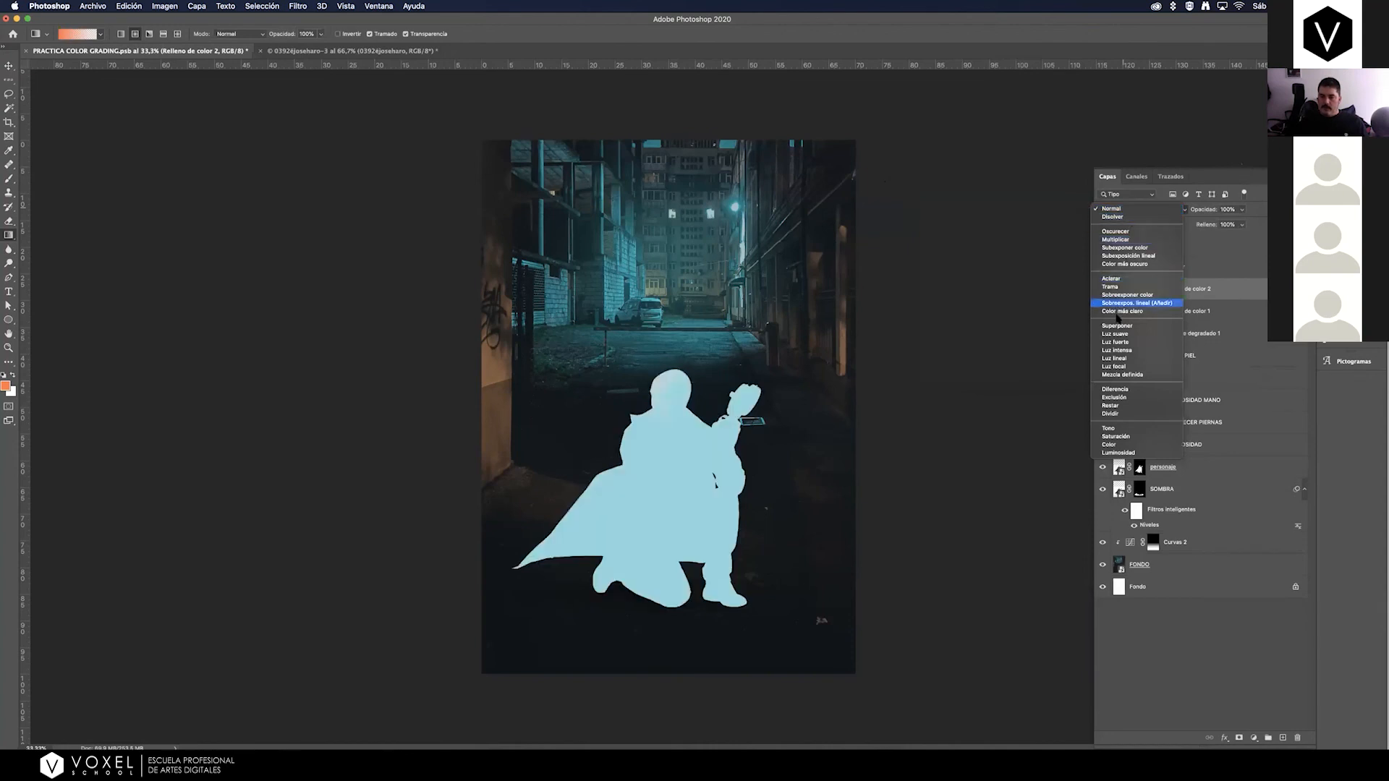
left_click(1129, 326)
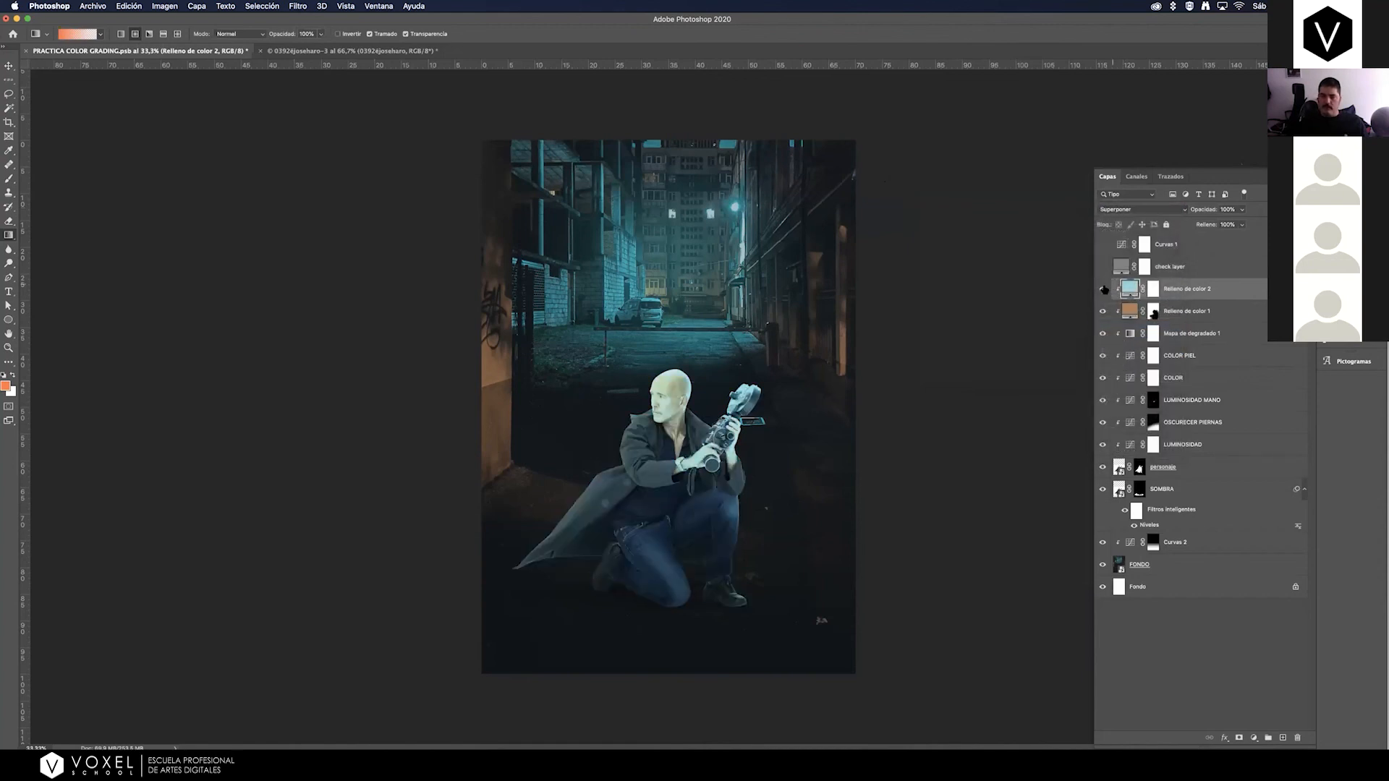
left_click(1211, 316)
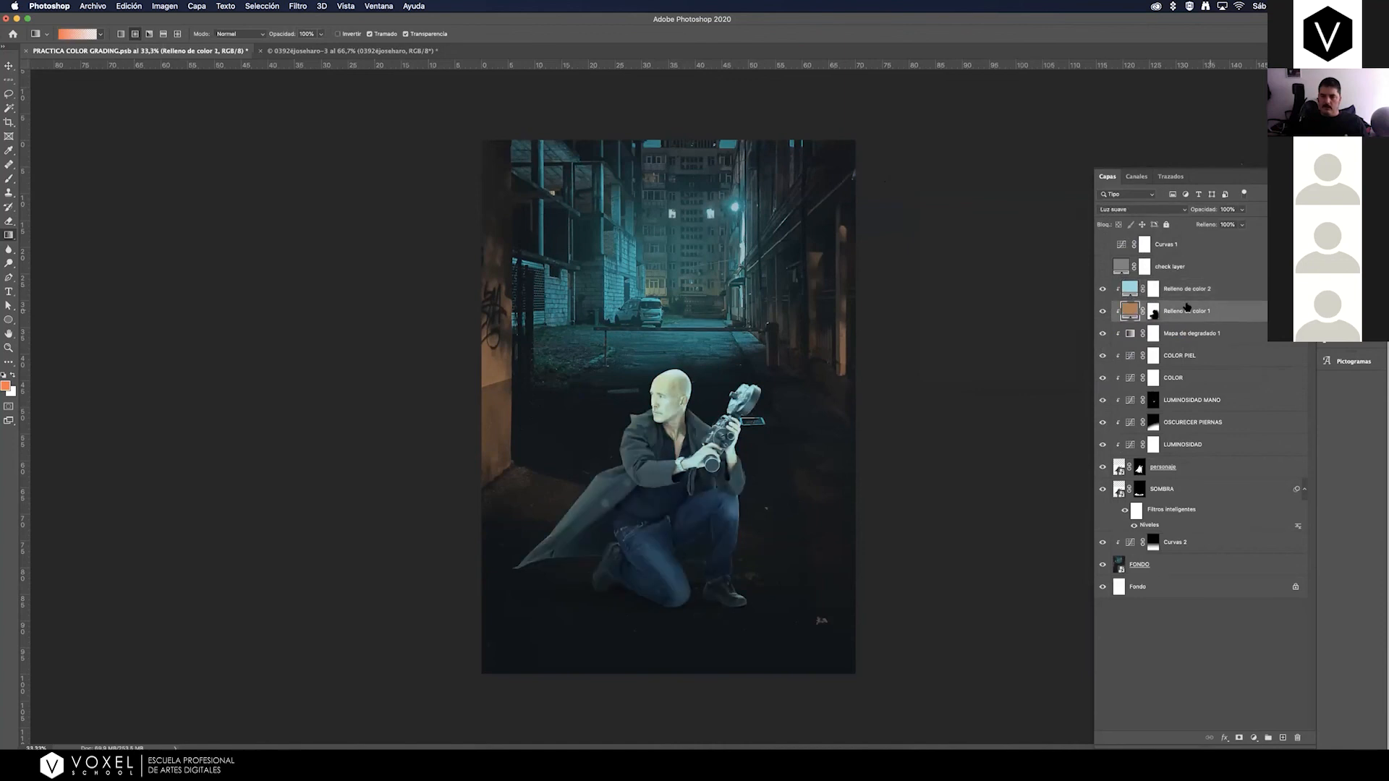
left_click(1191, 293)
left_click(1103, 290)
left_click(1103, 290)
left_click(1103, 291)
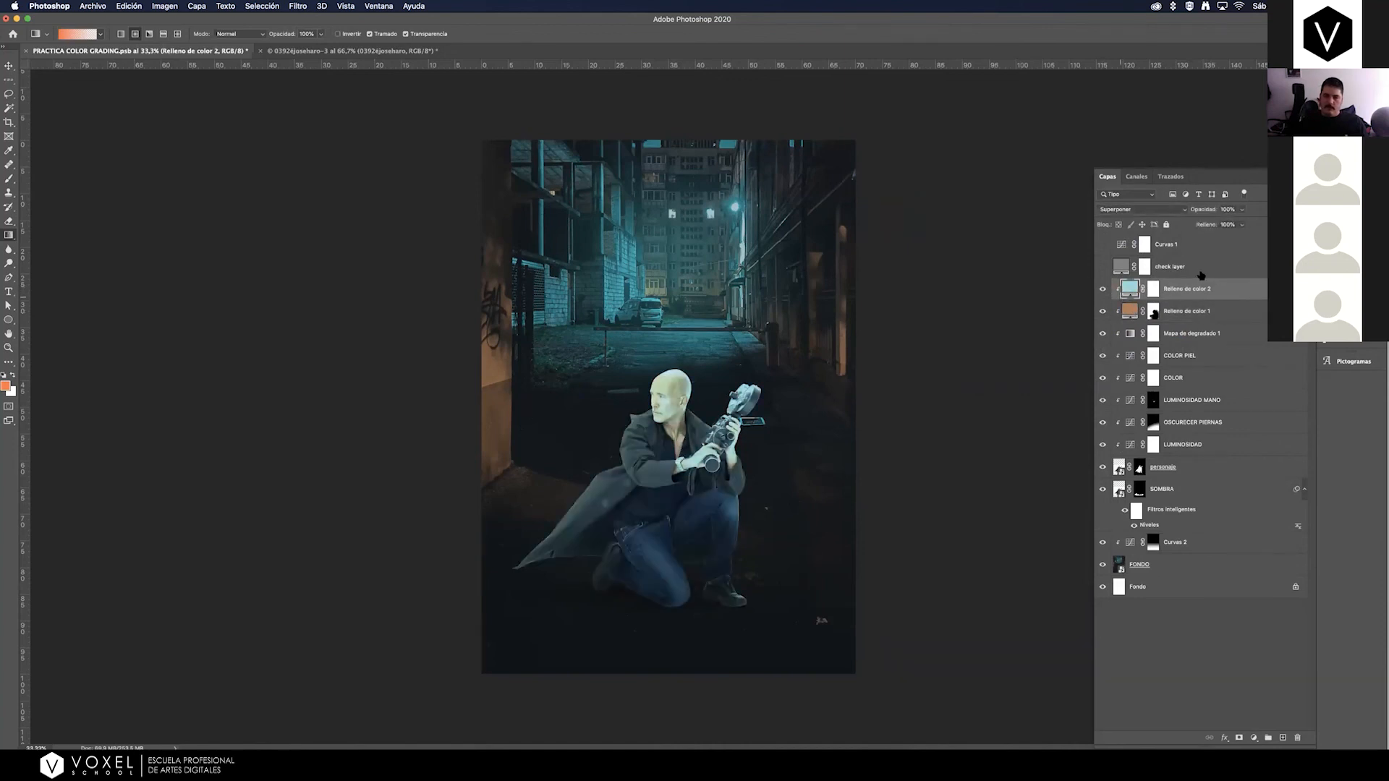
Invert the cyan fill's mask and draw white radial gradients over the man's camera and lamp-facing side, comparing the result.
left_click(1153, 290)
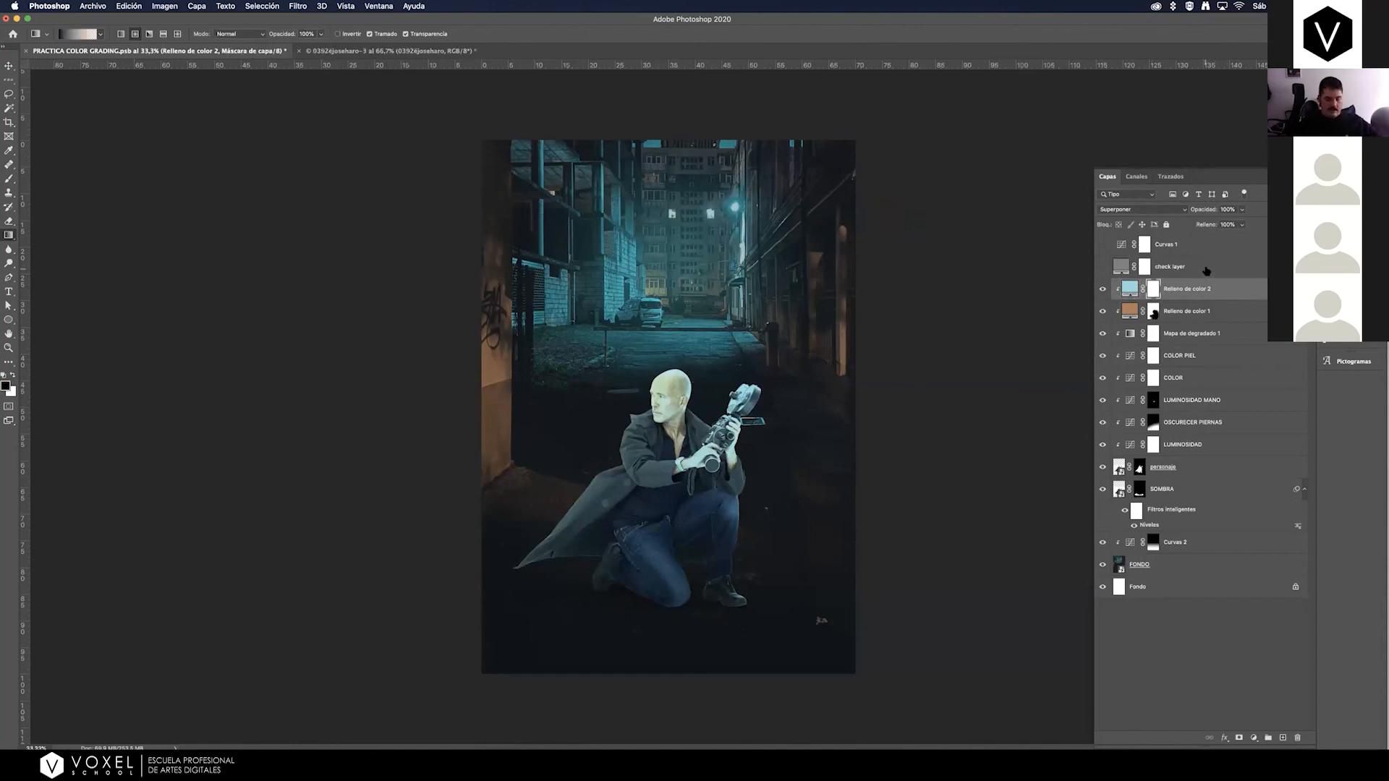
key("super+i")
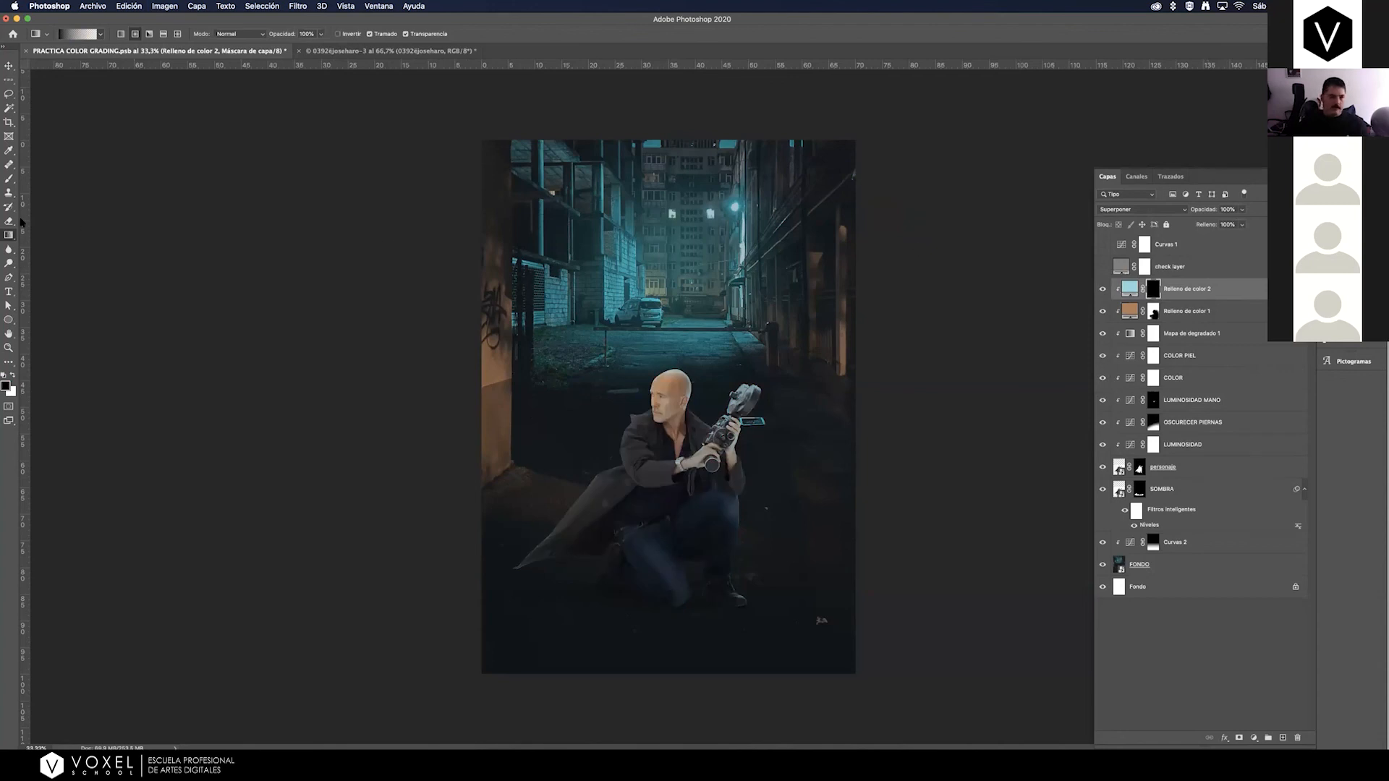
left_click(13, 375)
left_click_drag(742, 397, 766, 366)
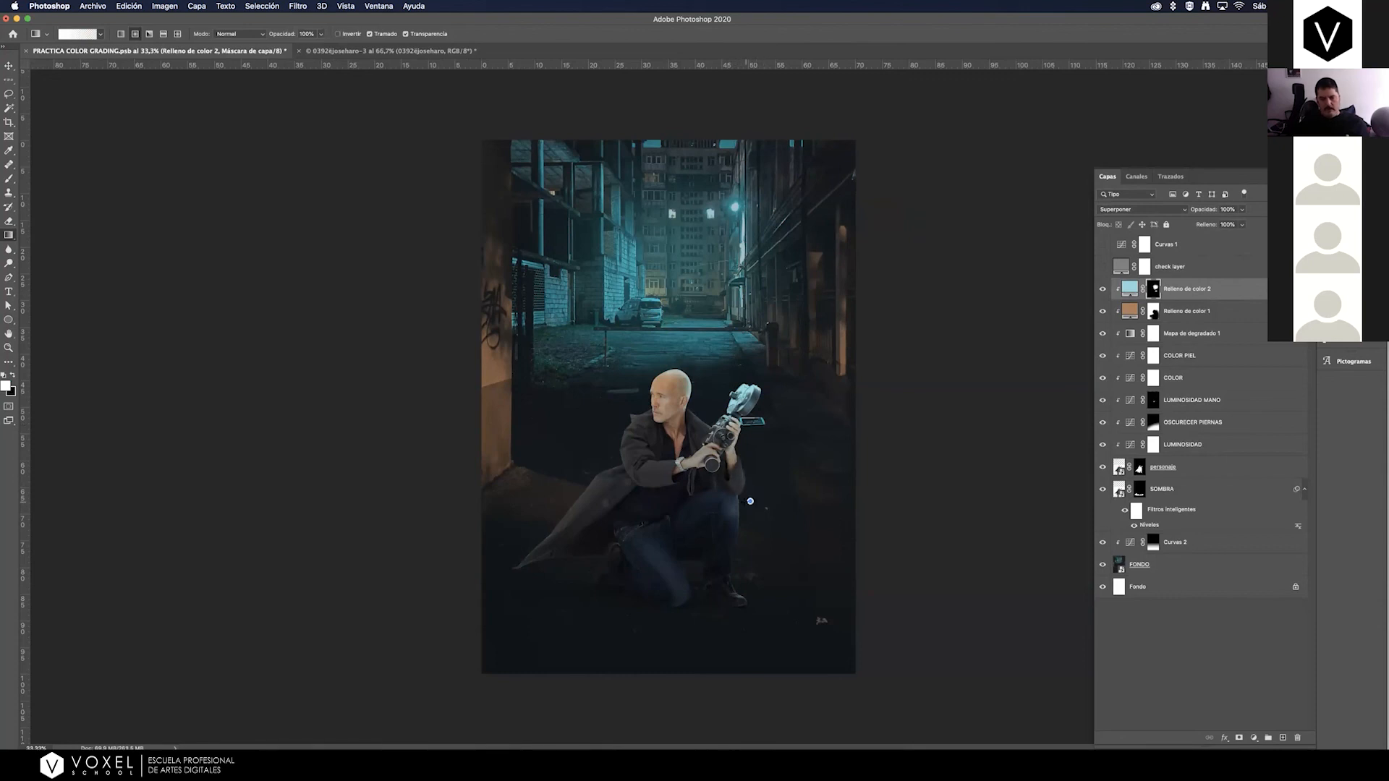
left_click(1102, 288)
left_click(1102, 288)
left_click(1103, 289)
left_click(1102, 289)
Raise the underlying layer's shadow threshold in the blend-if options of the cyan fill layer Relleno de color 2.
double_click(1279, 289)
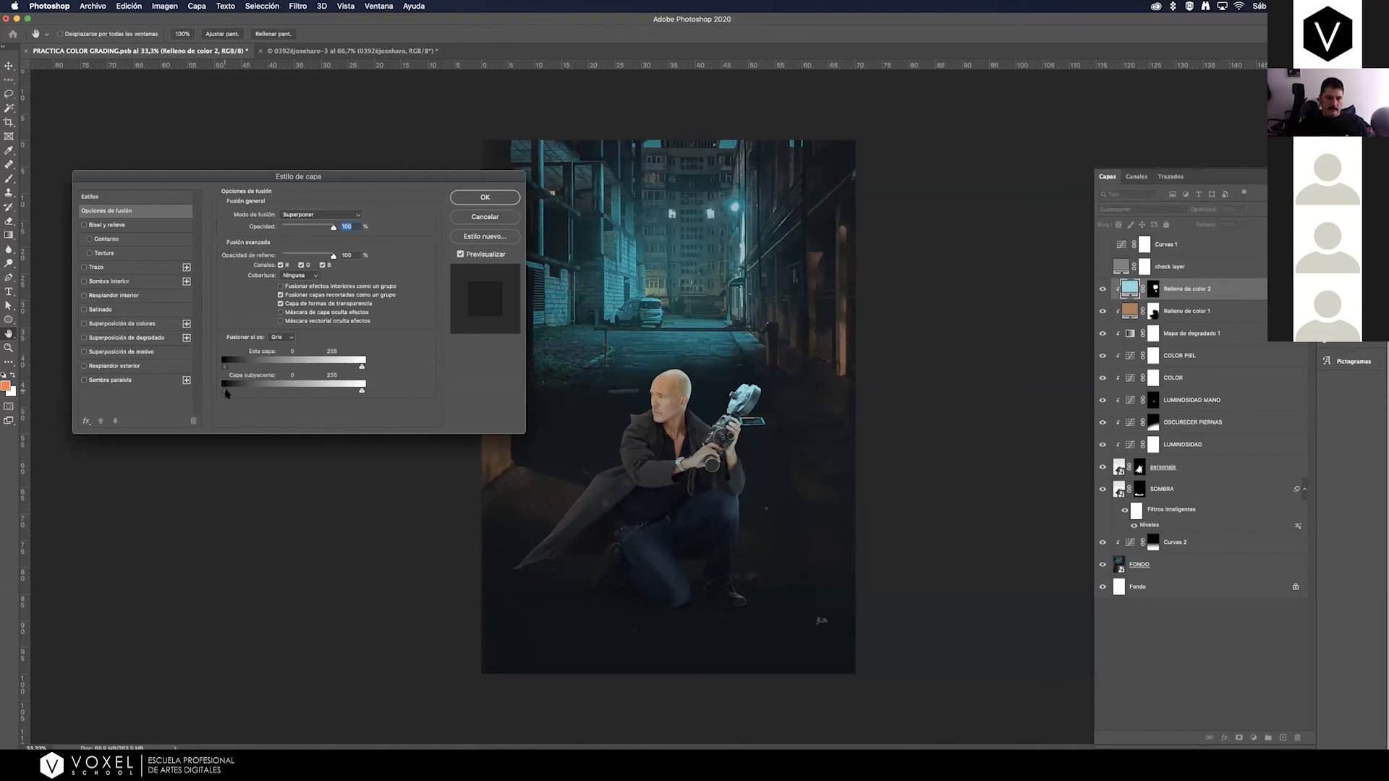
left_click_drag(228, 393, 279, 402)
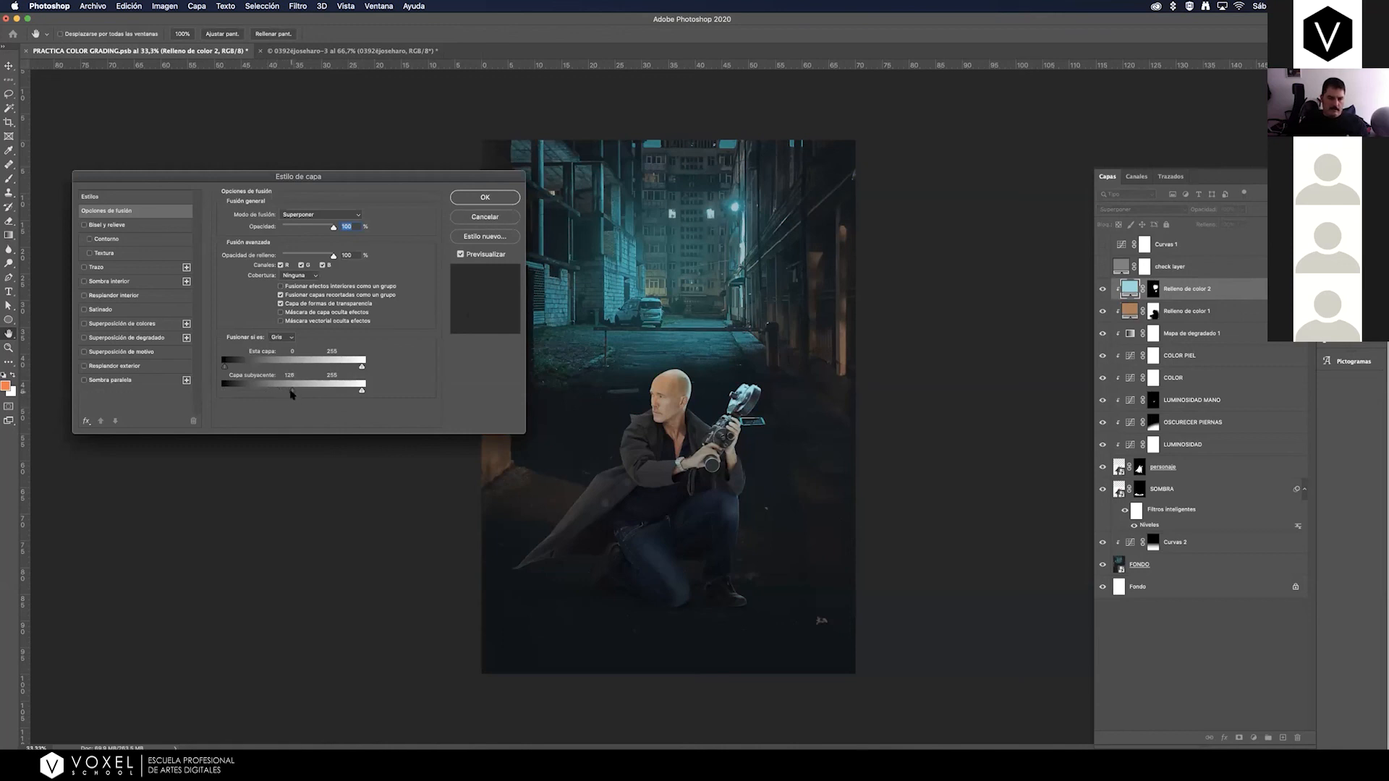
mouse_move(292, 394)
left_mouse_down()
mouse_move(241, 392)
mouse_move(318, 390)
left_mouse_up()
left_click(484, 197)
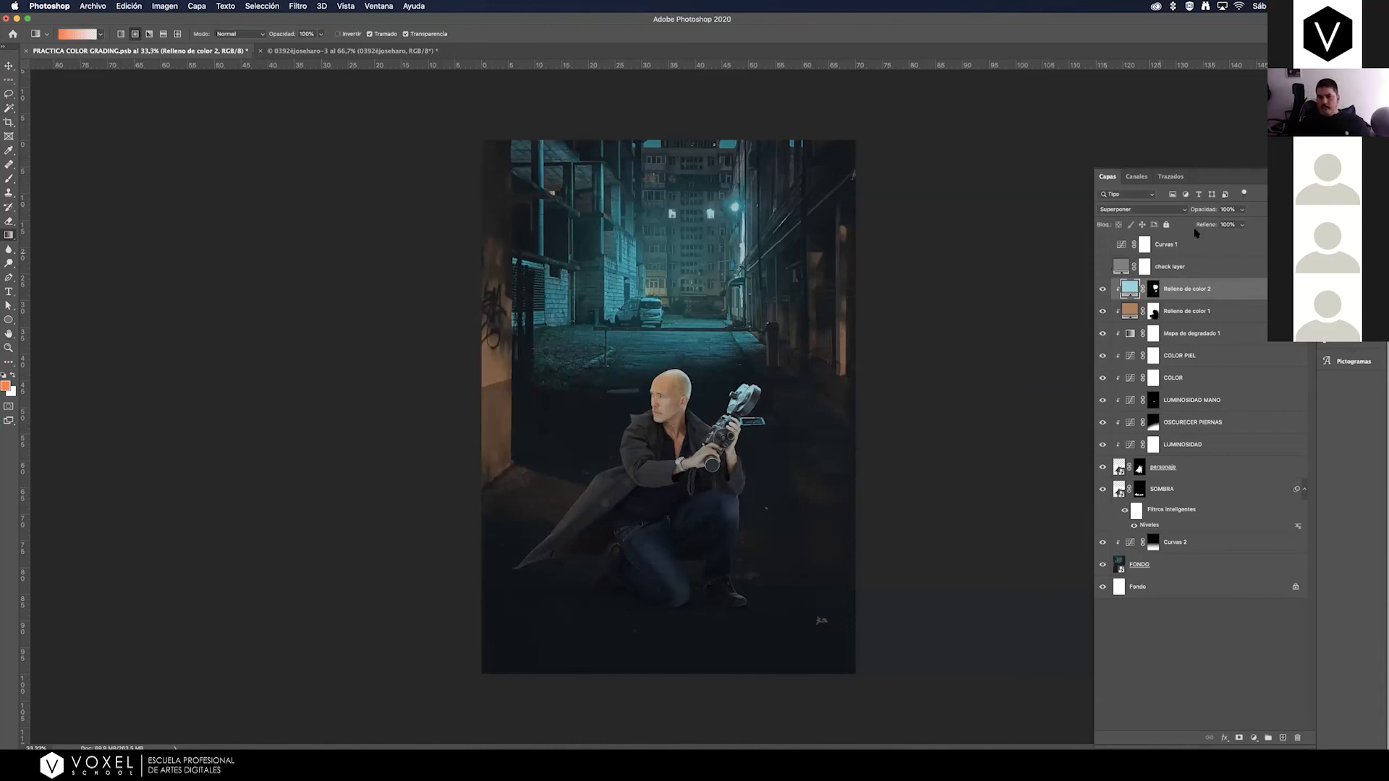
Lower the cyan fill layer's opacity to 52% and compare the man with and without it.
left_click(1243, 209)
left_click_drag(1241, 225, 1224, 224)
left_click_drag(1215, 225, 1221, 225)
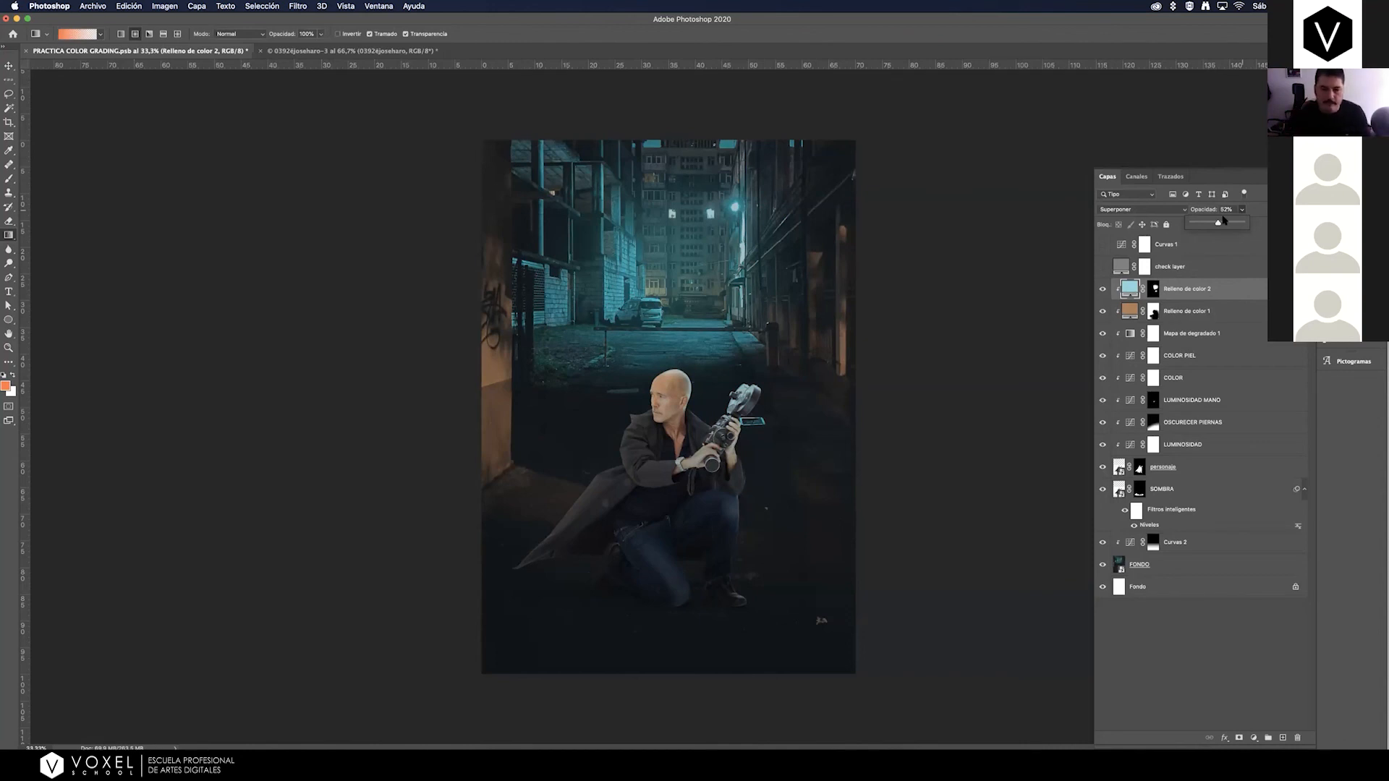
left_click(1103, 288)
left_click(1103, 289)
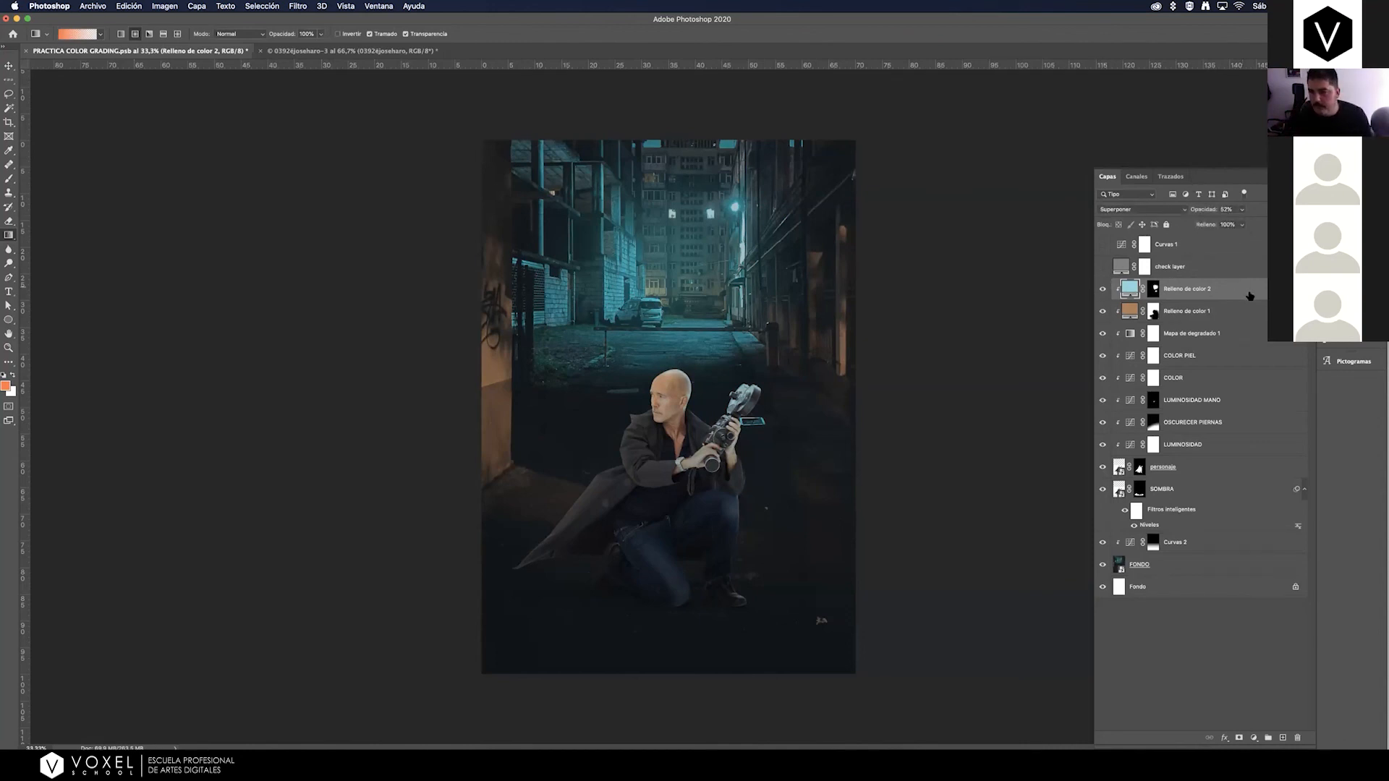
Inspect the composited man up close, checking his face, jacket, jeans and camera against the alley background.
key("z")
left_click_drag(706, 521, 773, 456)
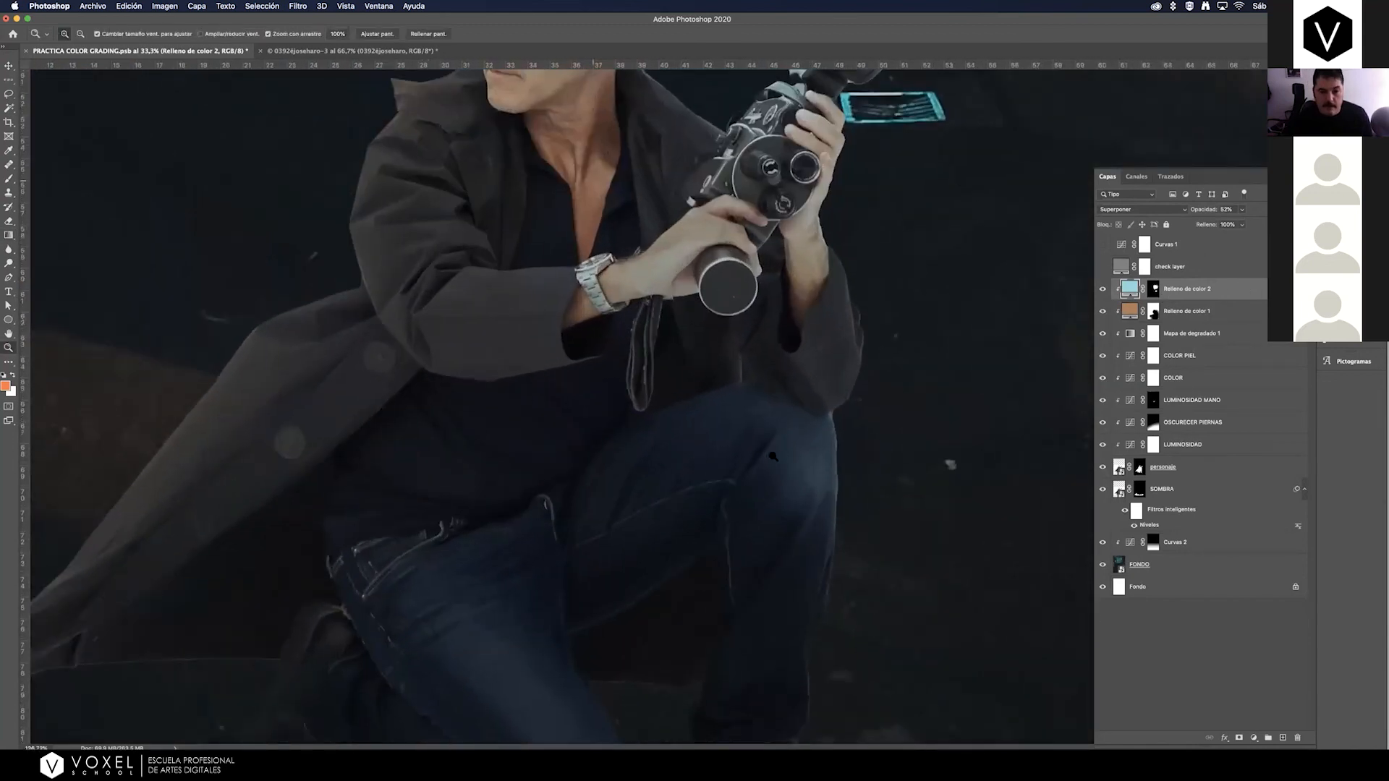
key("super+0")
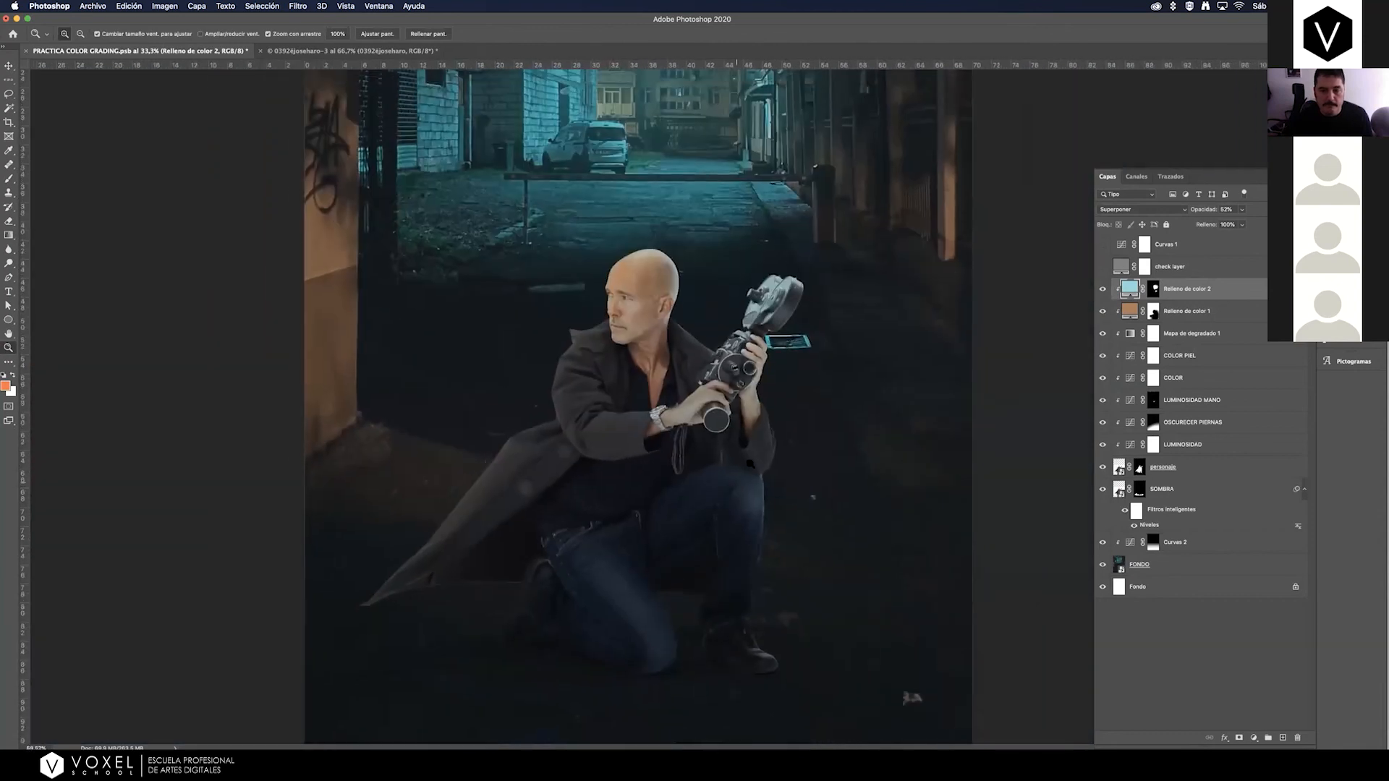
left_click_drag(651, 260, 470, 282)
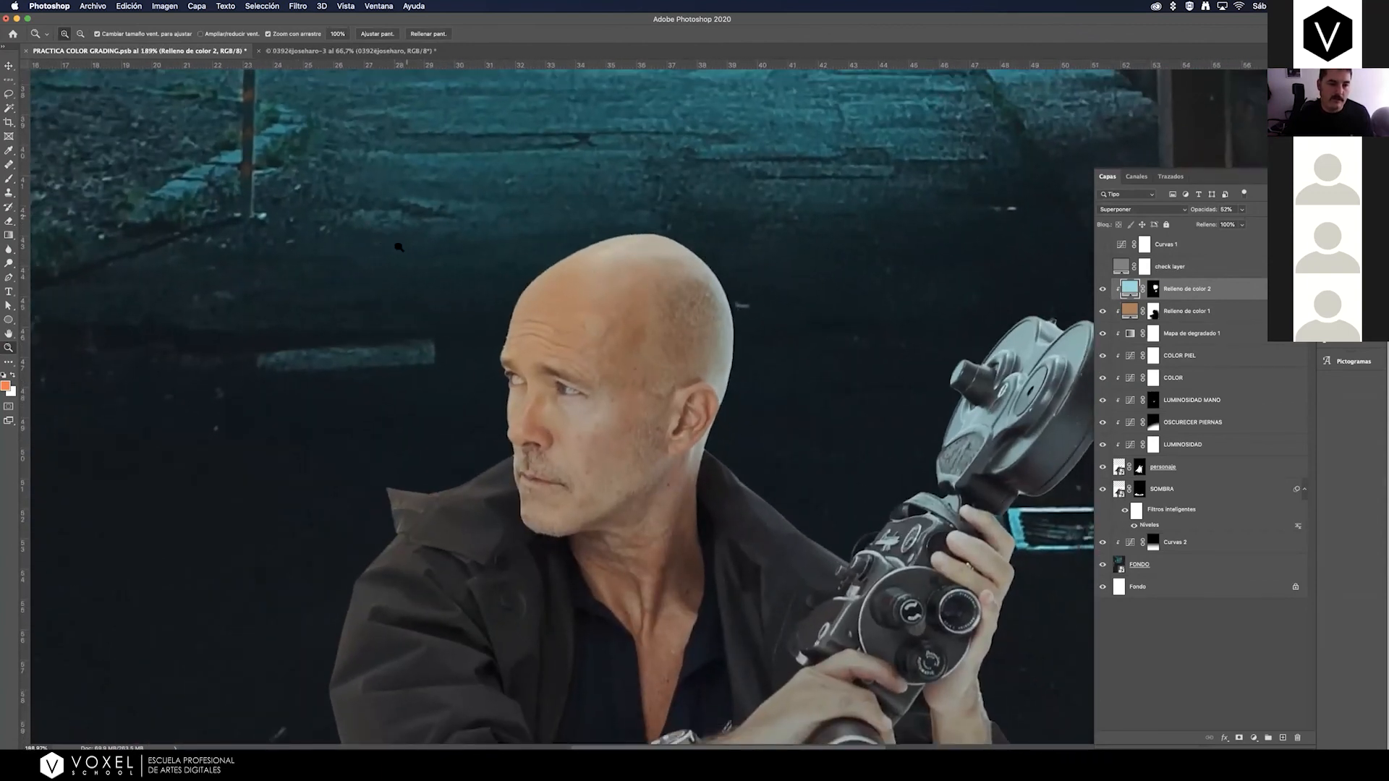
left_click_drag(543, 237, 342, 240)
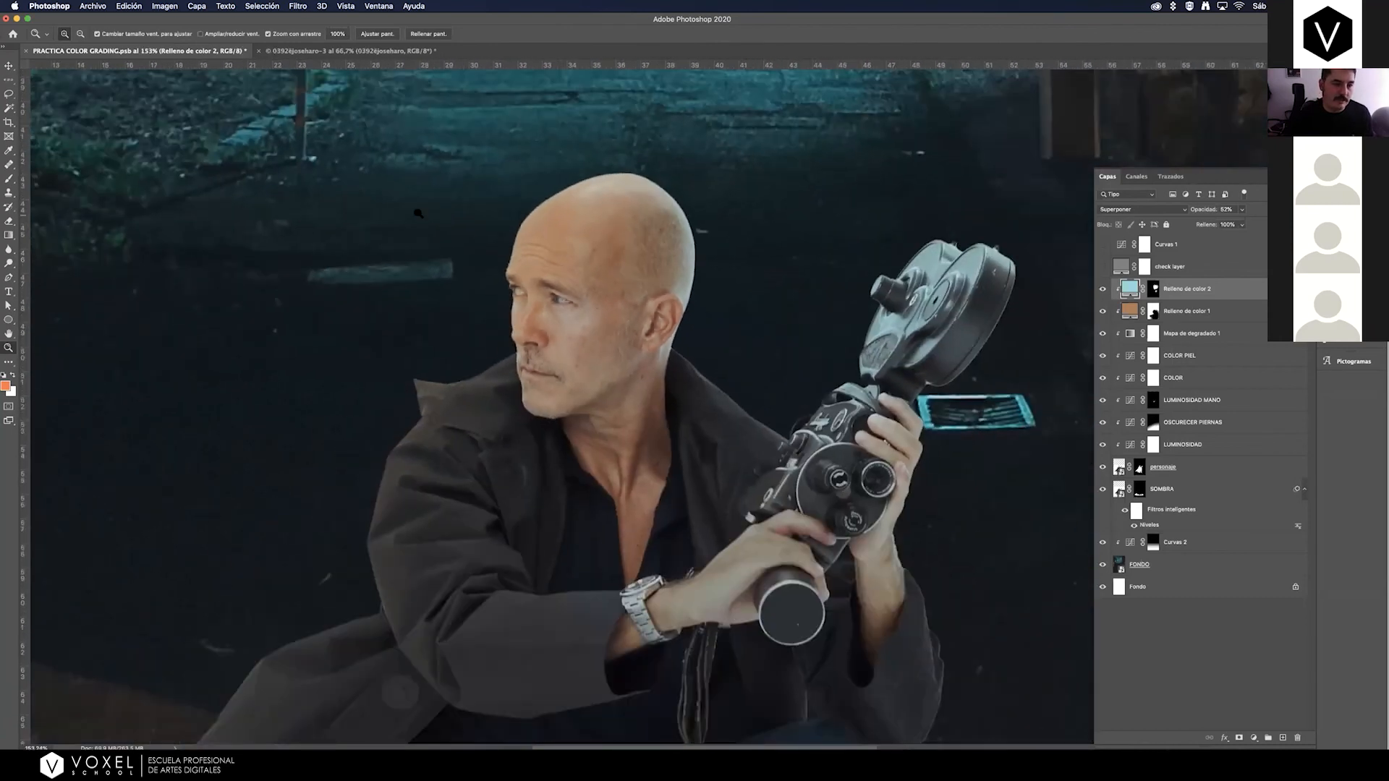
left_click_drag(700, 216, 682, 241)
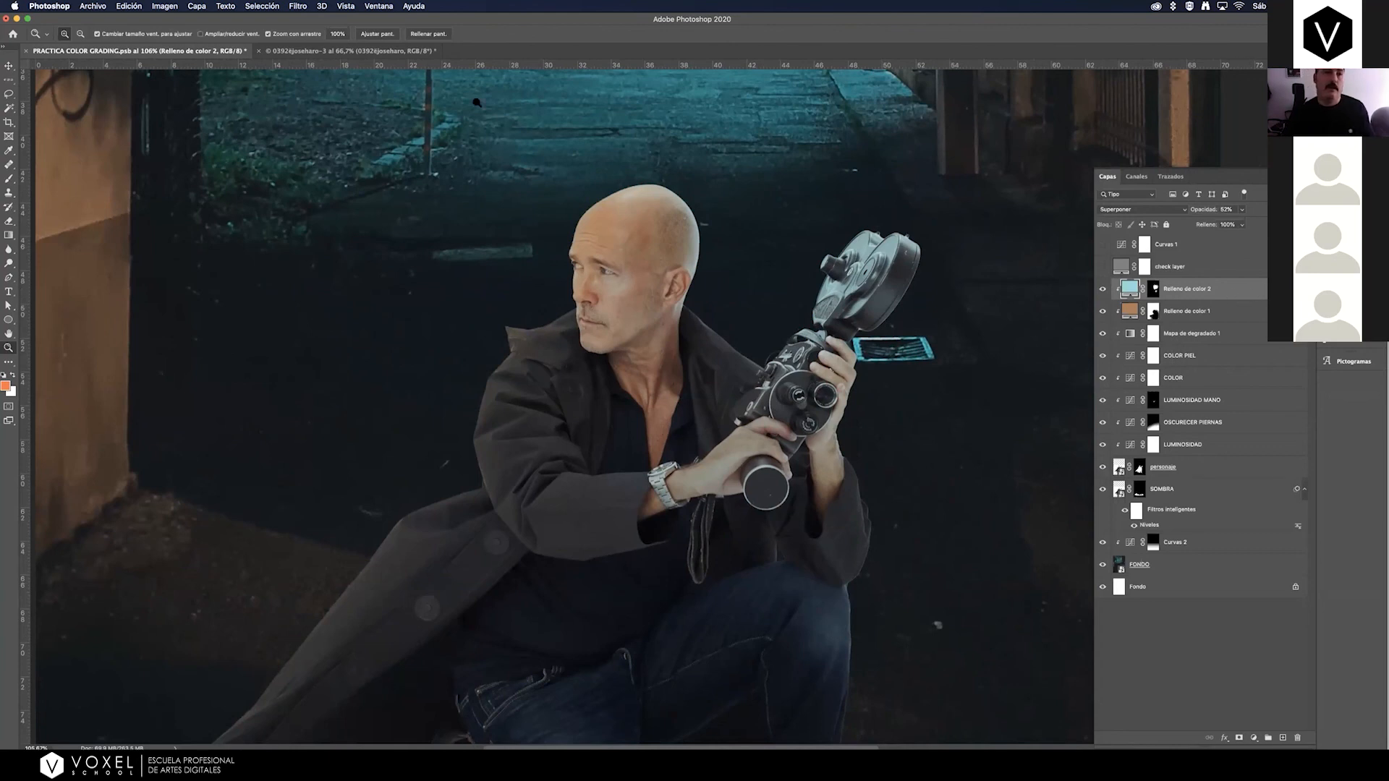
left_click(299, 6)
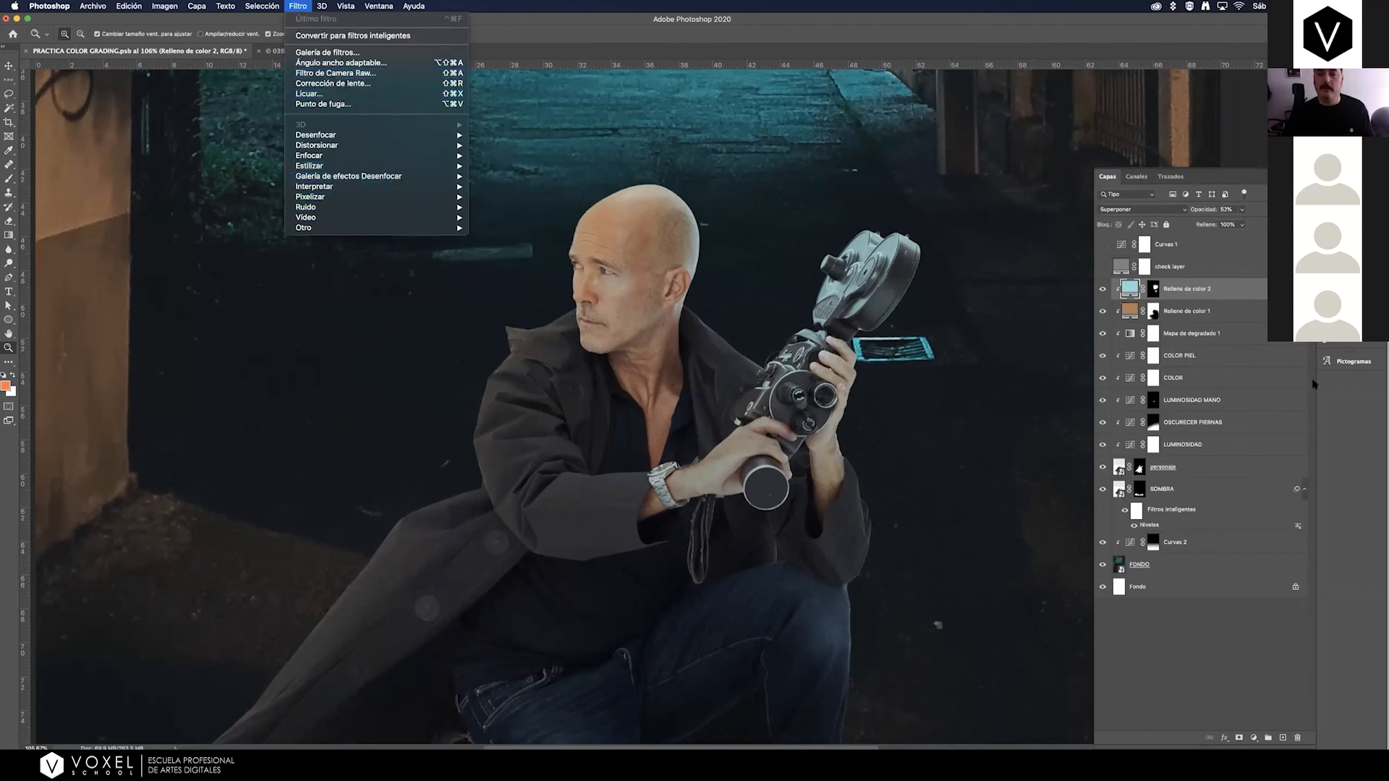
left_click(1195, 471)
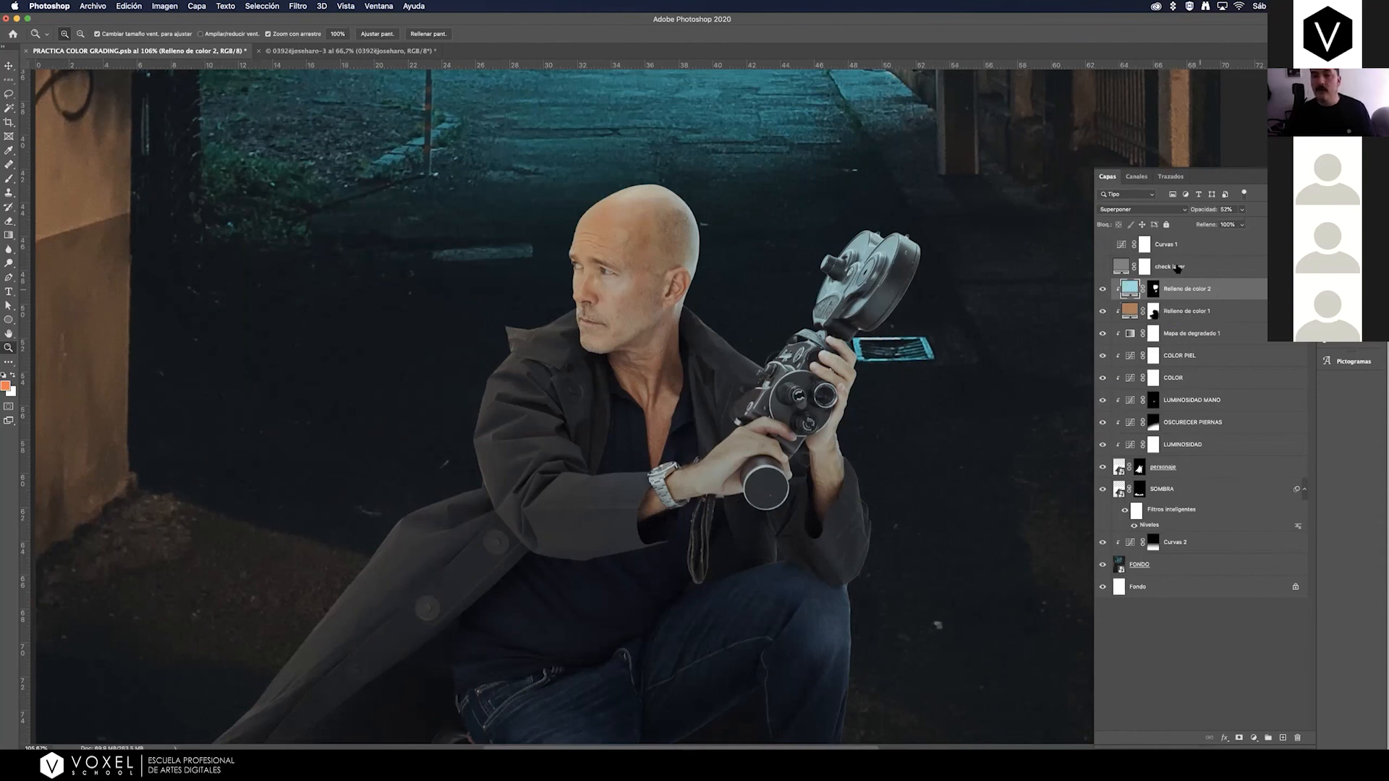
left_click(1185, 272)
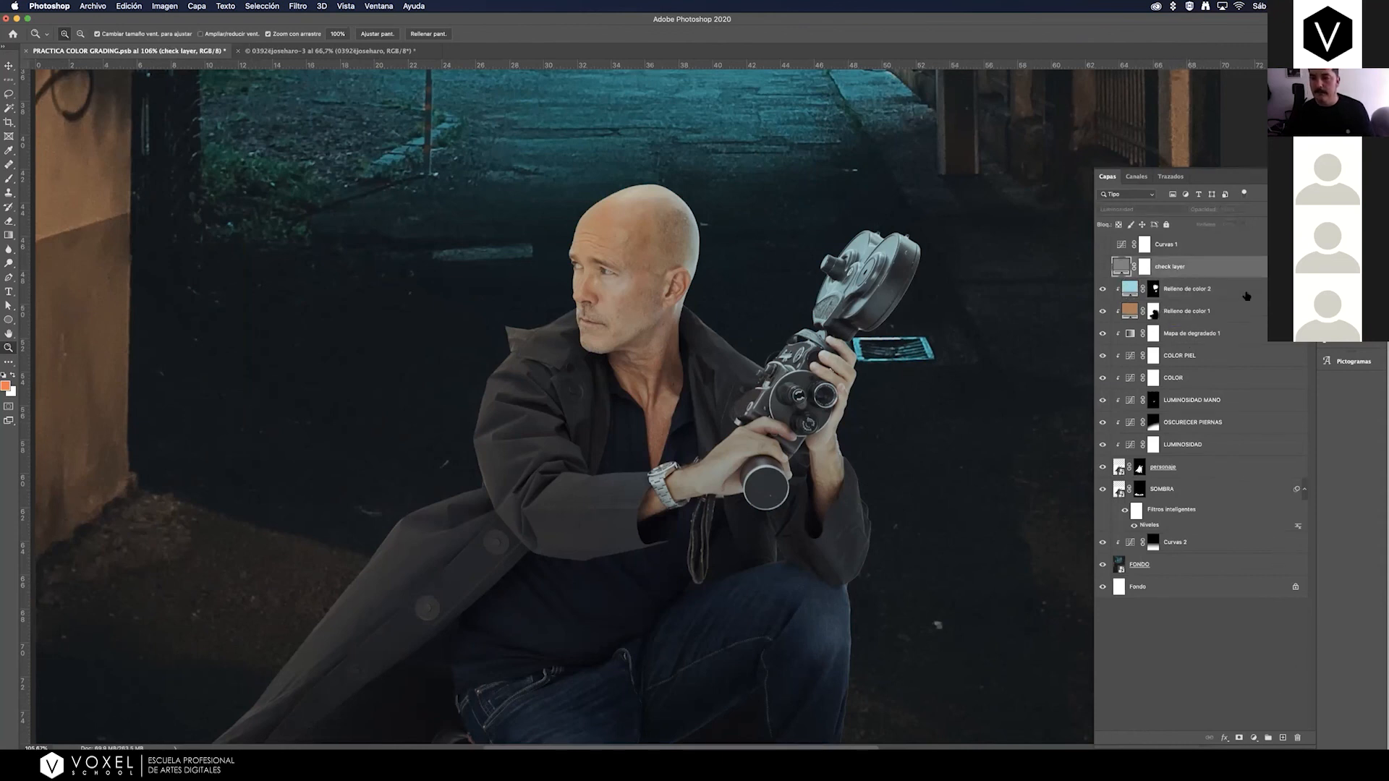
left_click(1247, 296)
left_click(1253, 738)
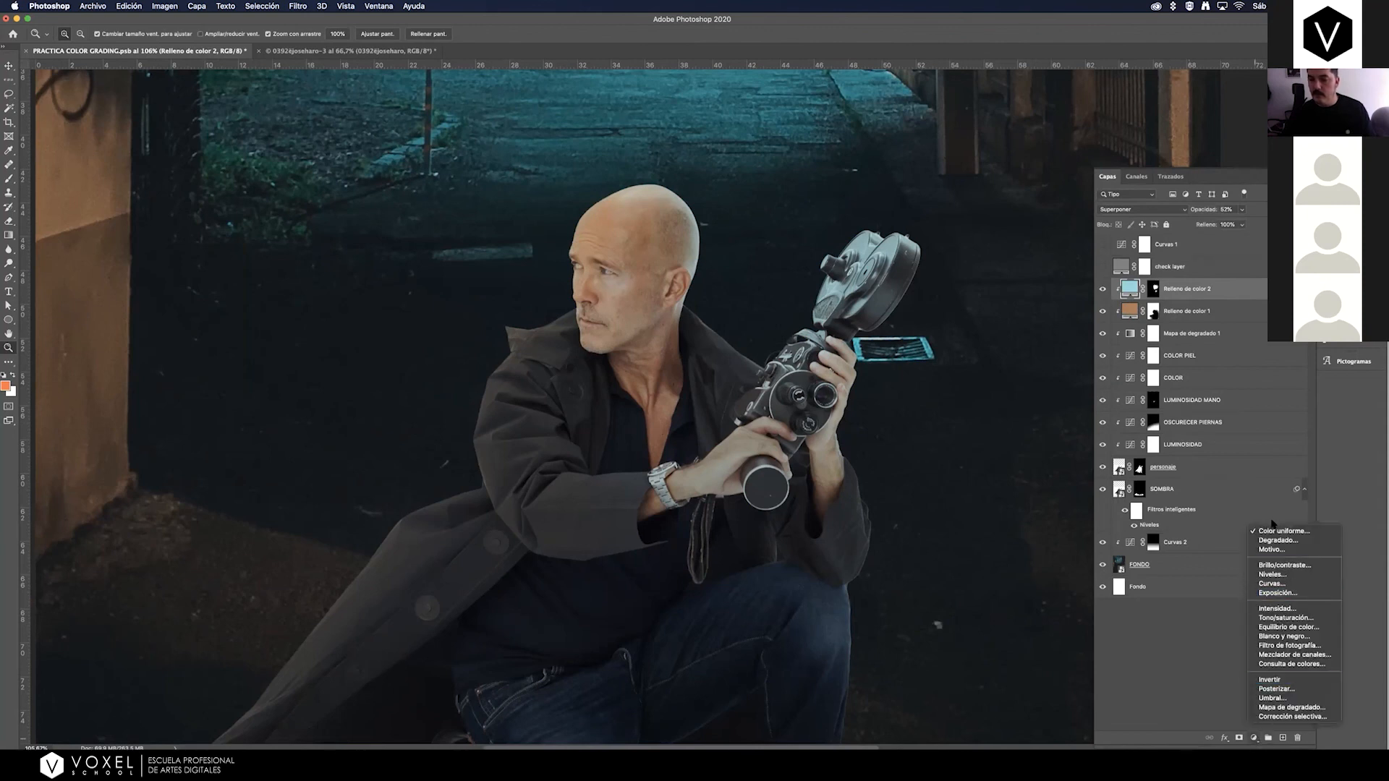
left_click(1272, 531)
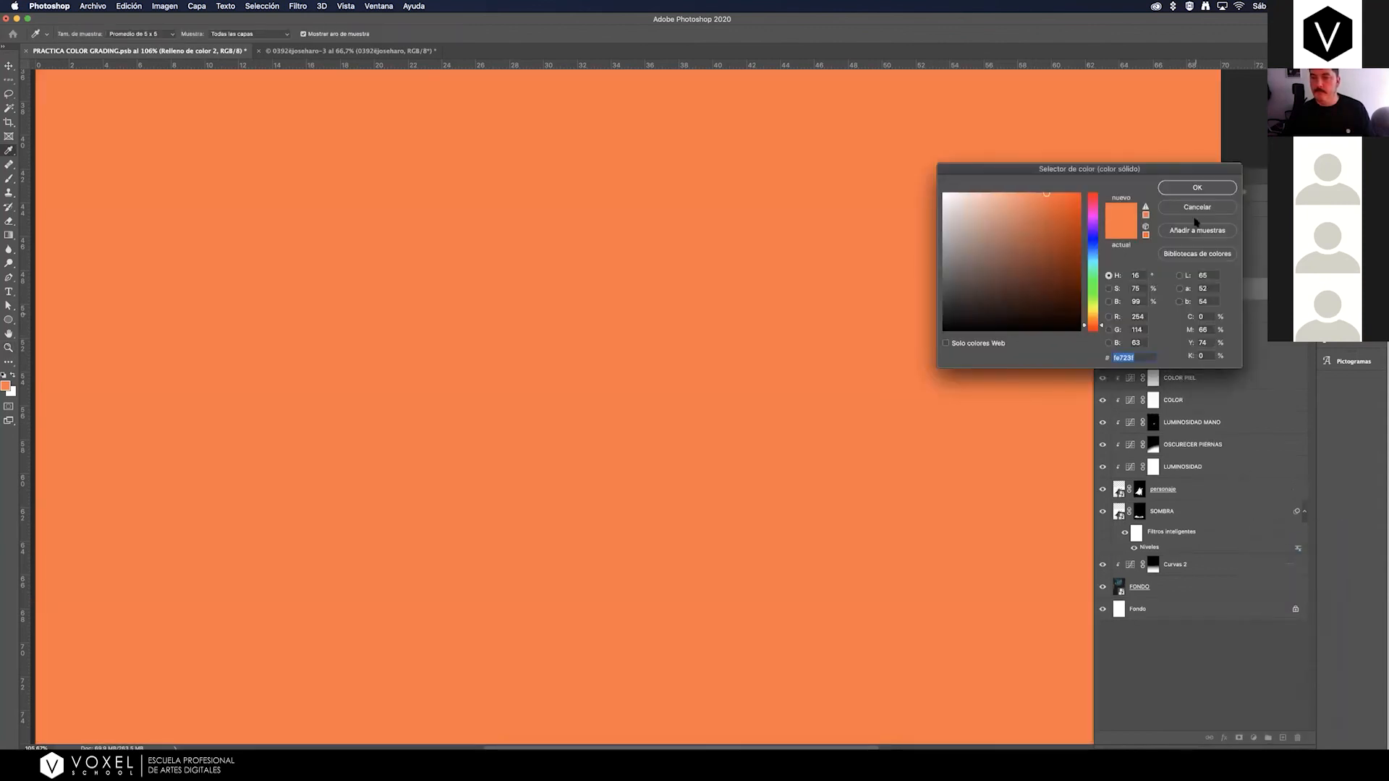
left_click(1194, 207)
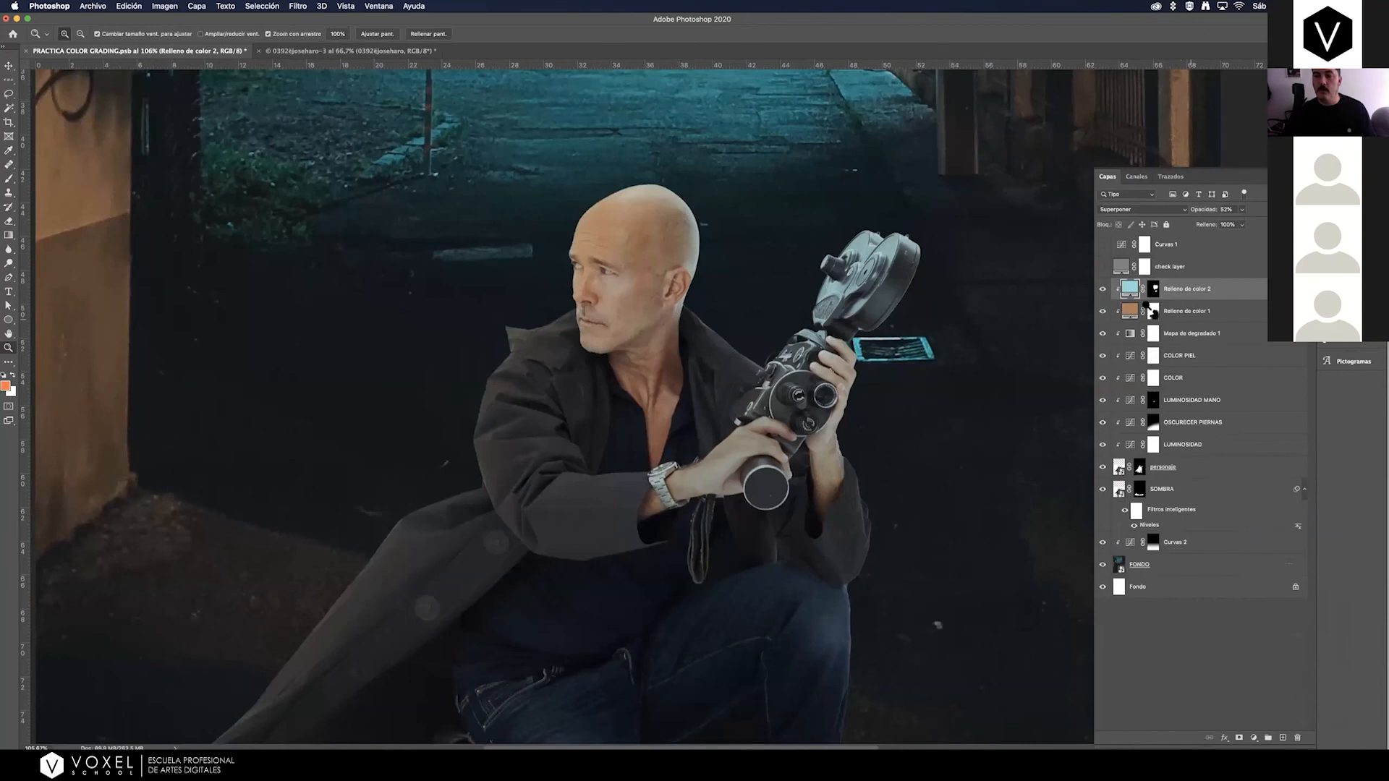
Create a layer above Relleno de color 2 with color label Gris, mode Superponer and neutral 50% gray fill, and compare it on and off.
left_click(196, 6)
mouse_move(206, 19)
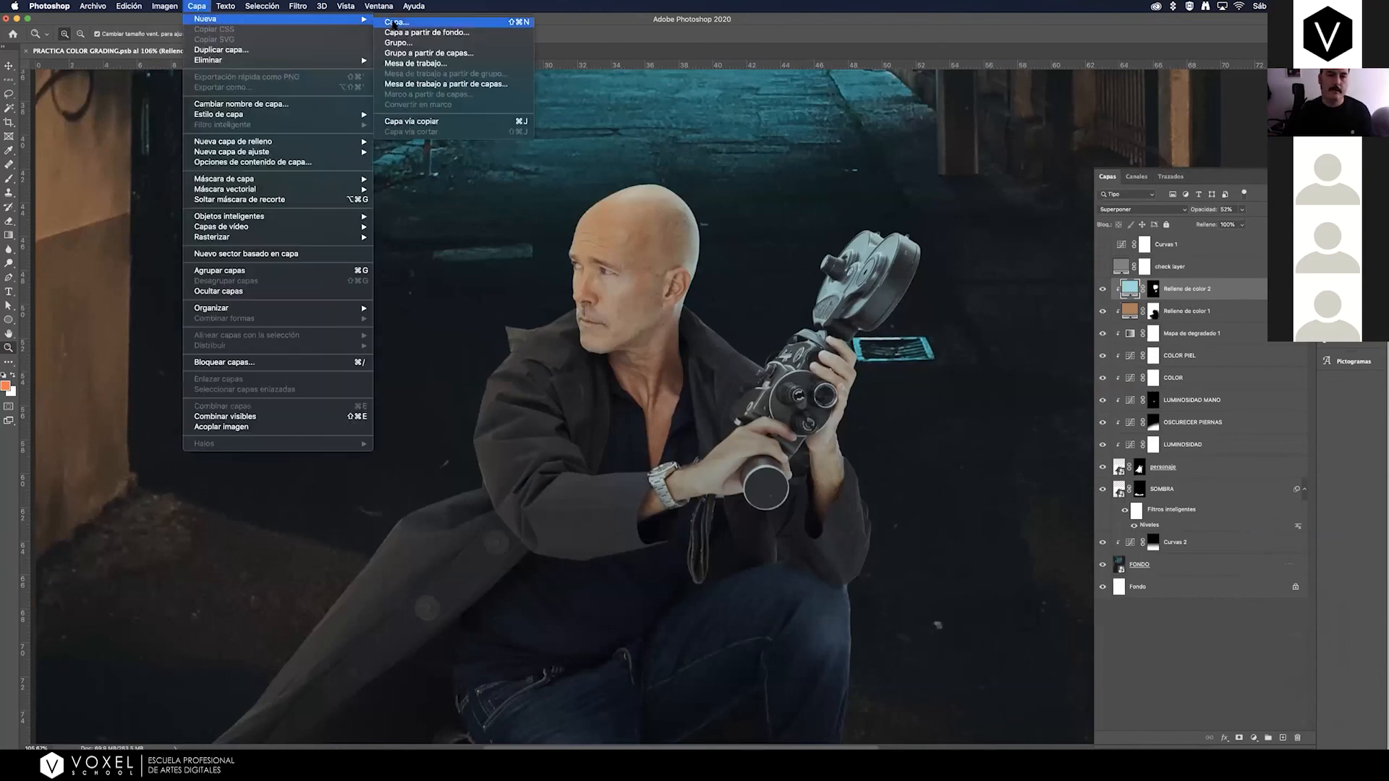
left_click(395, 23)
left_click(605, 384)
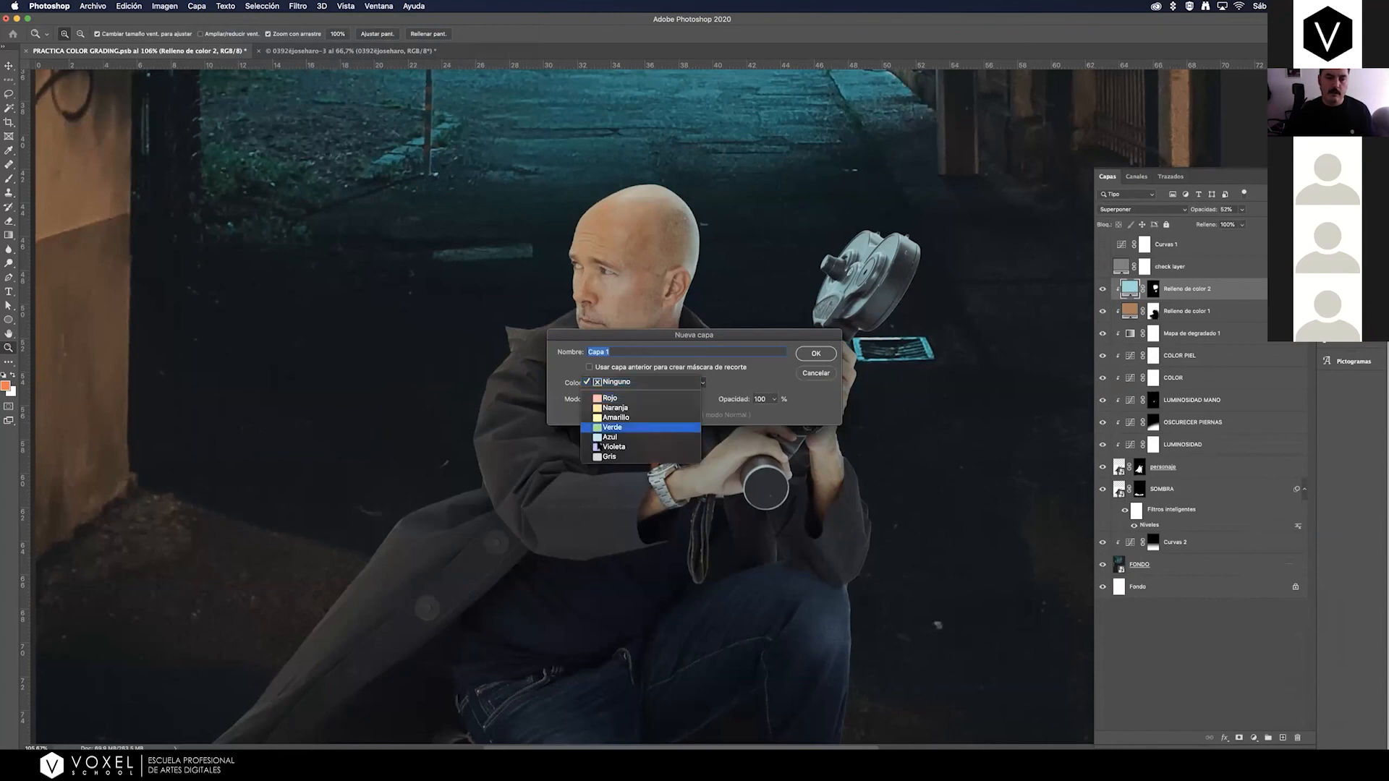
left_click(609, 456)
left_click(611, 400)
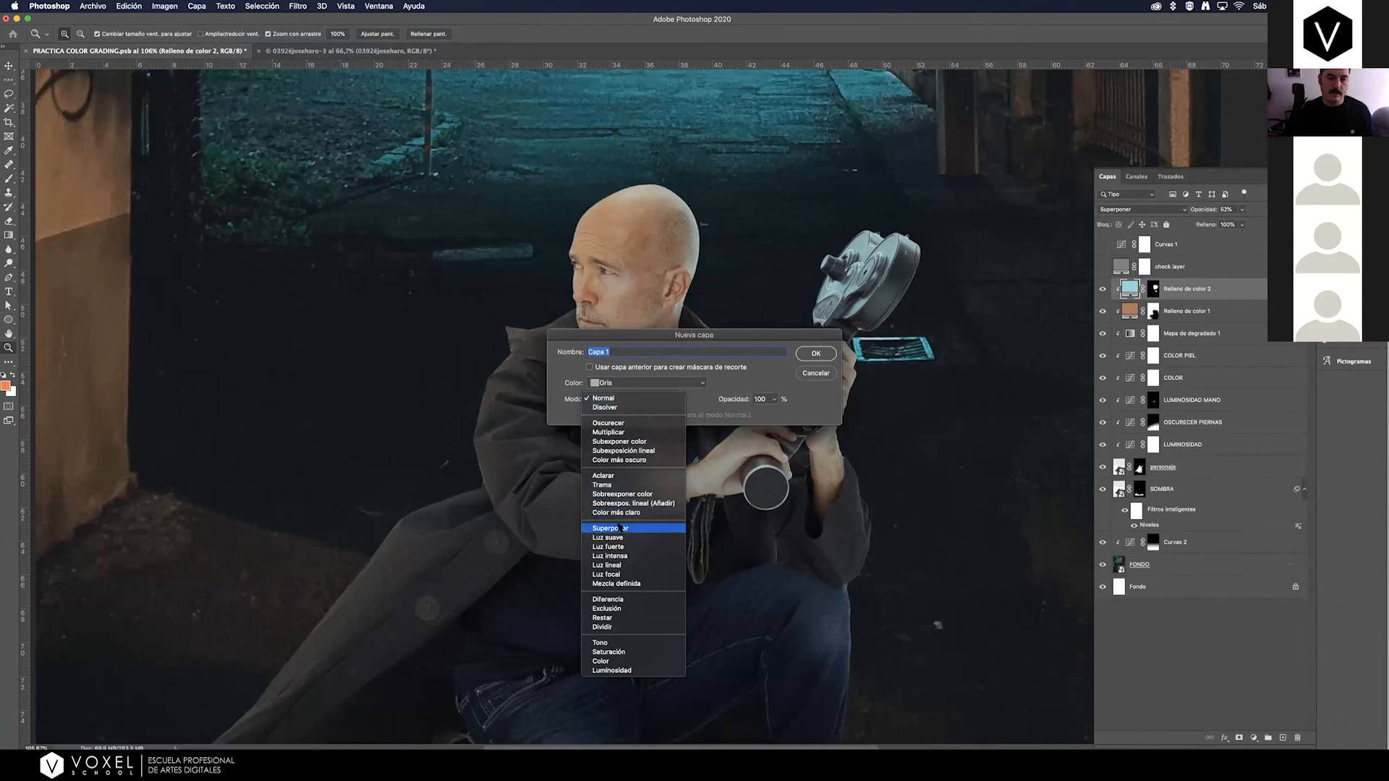
left_click(623, 529)
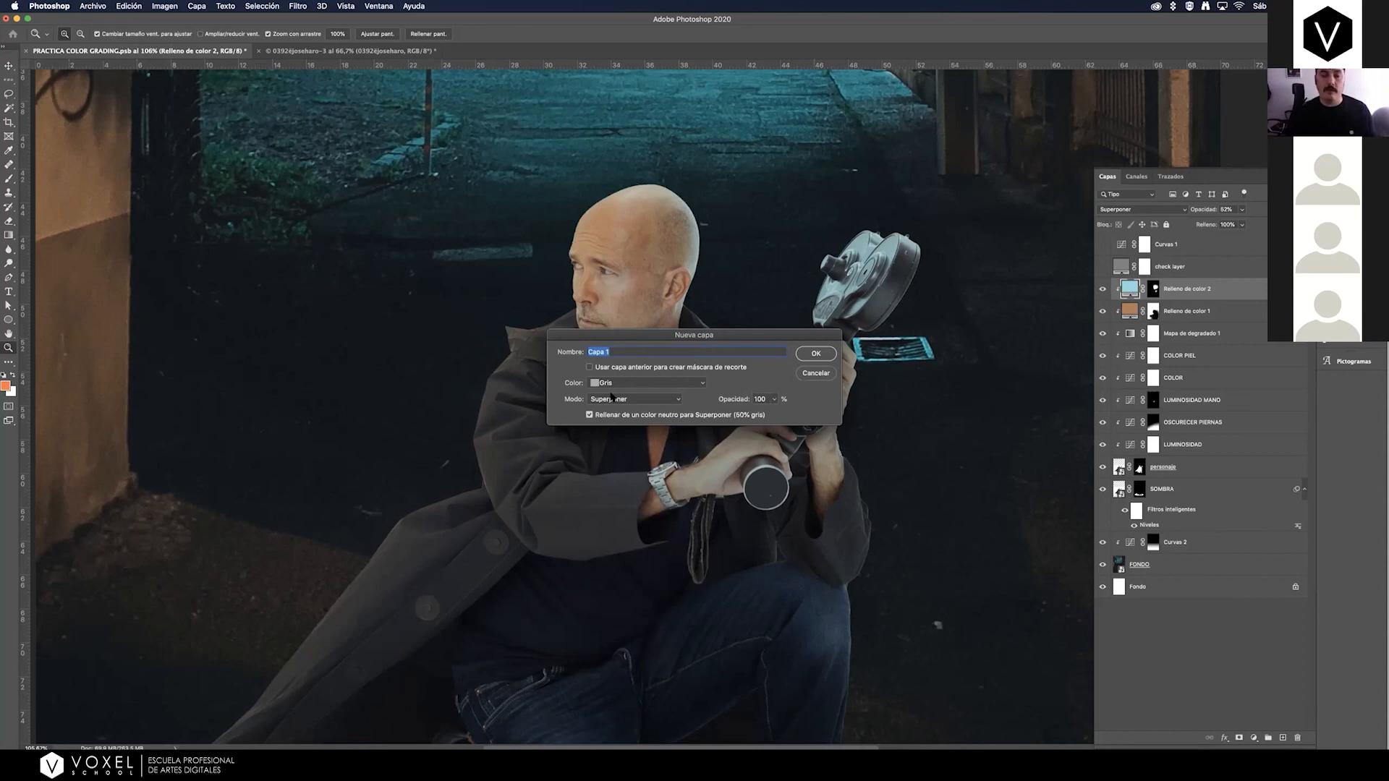
left_click(816, 354)
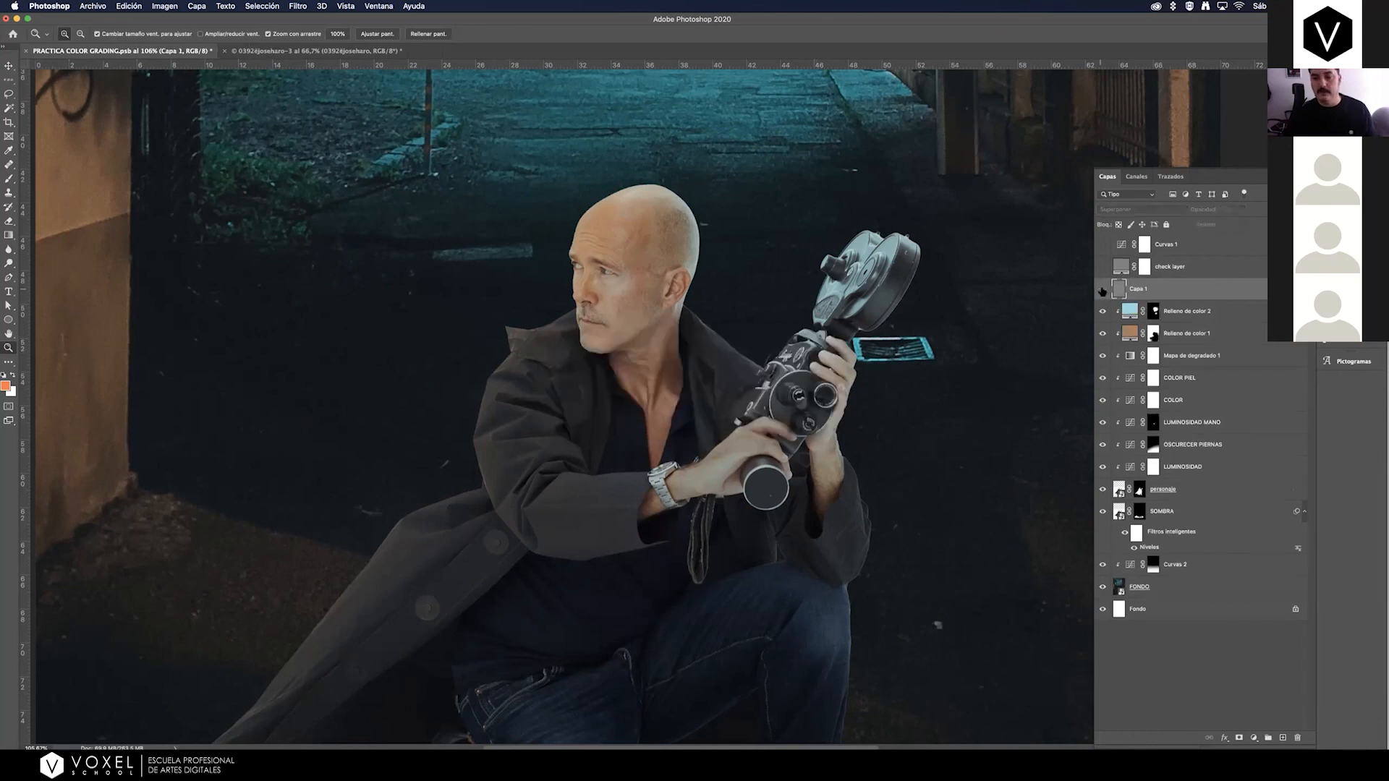
left_click(1102, 290)
left_click(1102, 289)
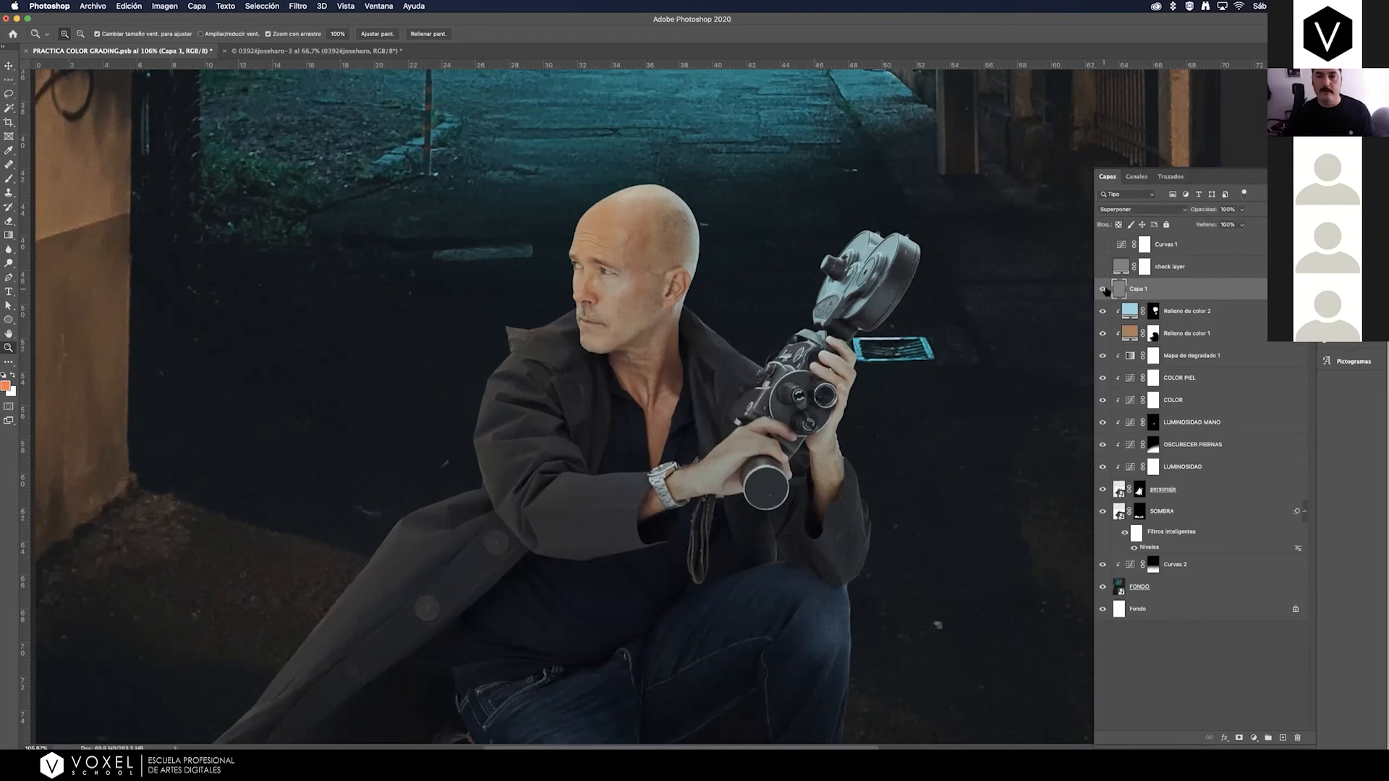
Convert the neutral gray layer Capa 1 into a smart object.
key("super+0")
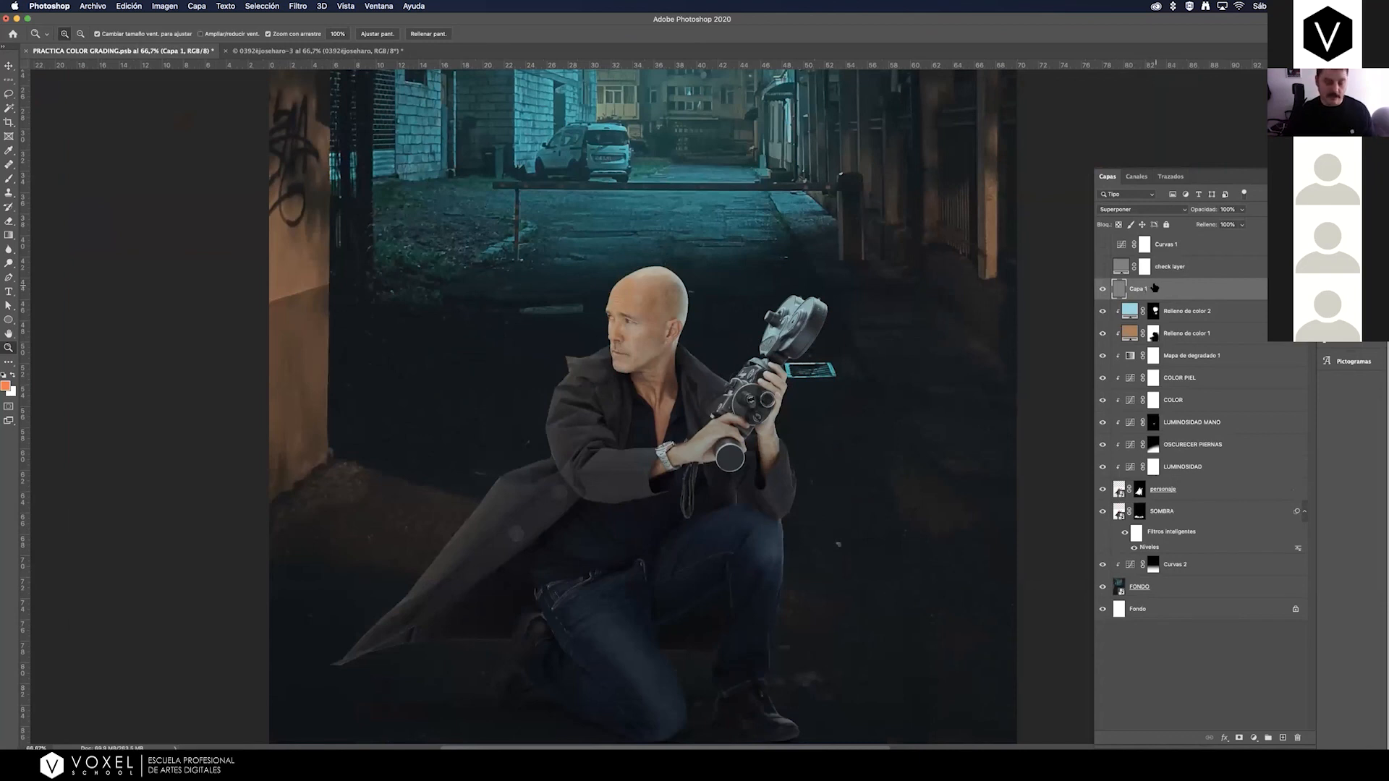
key("super+minus")
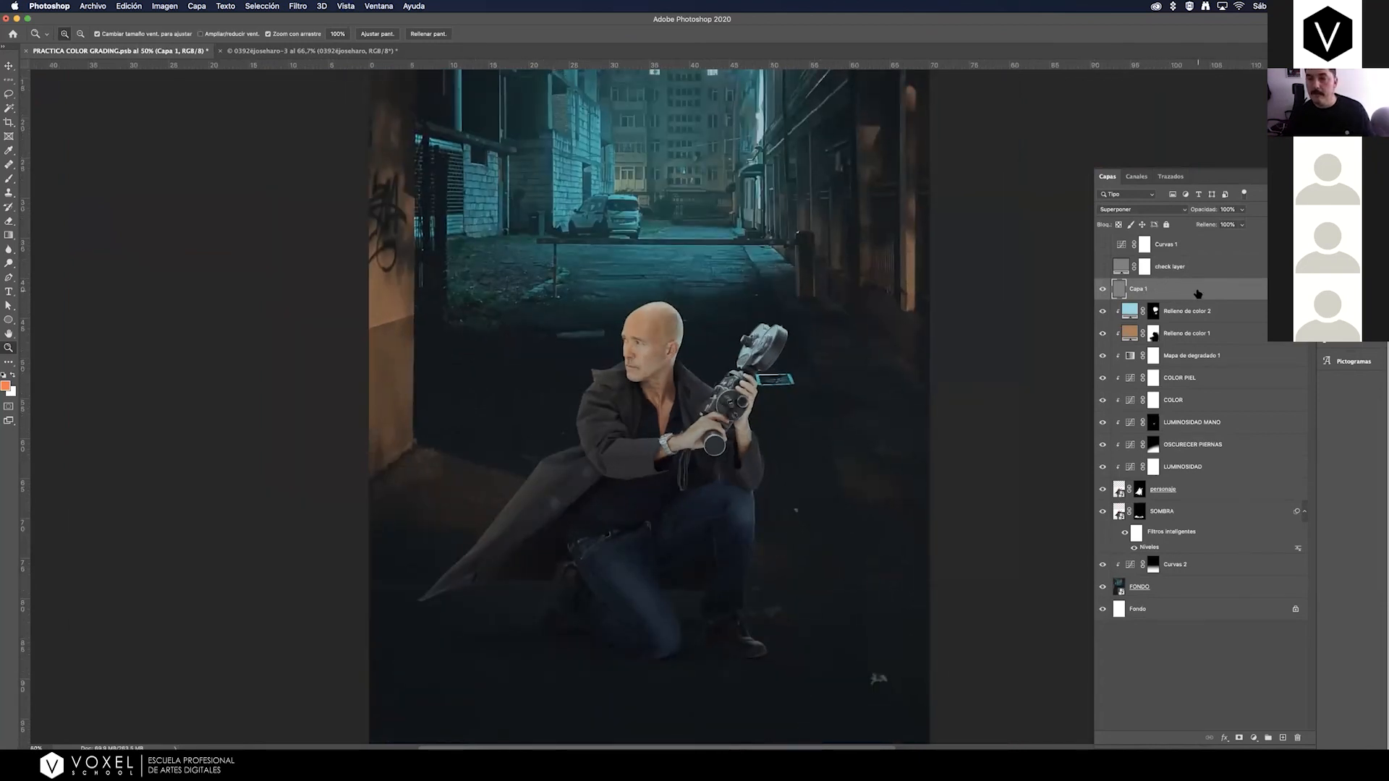
right_click(1195, 292)
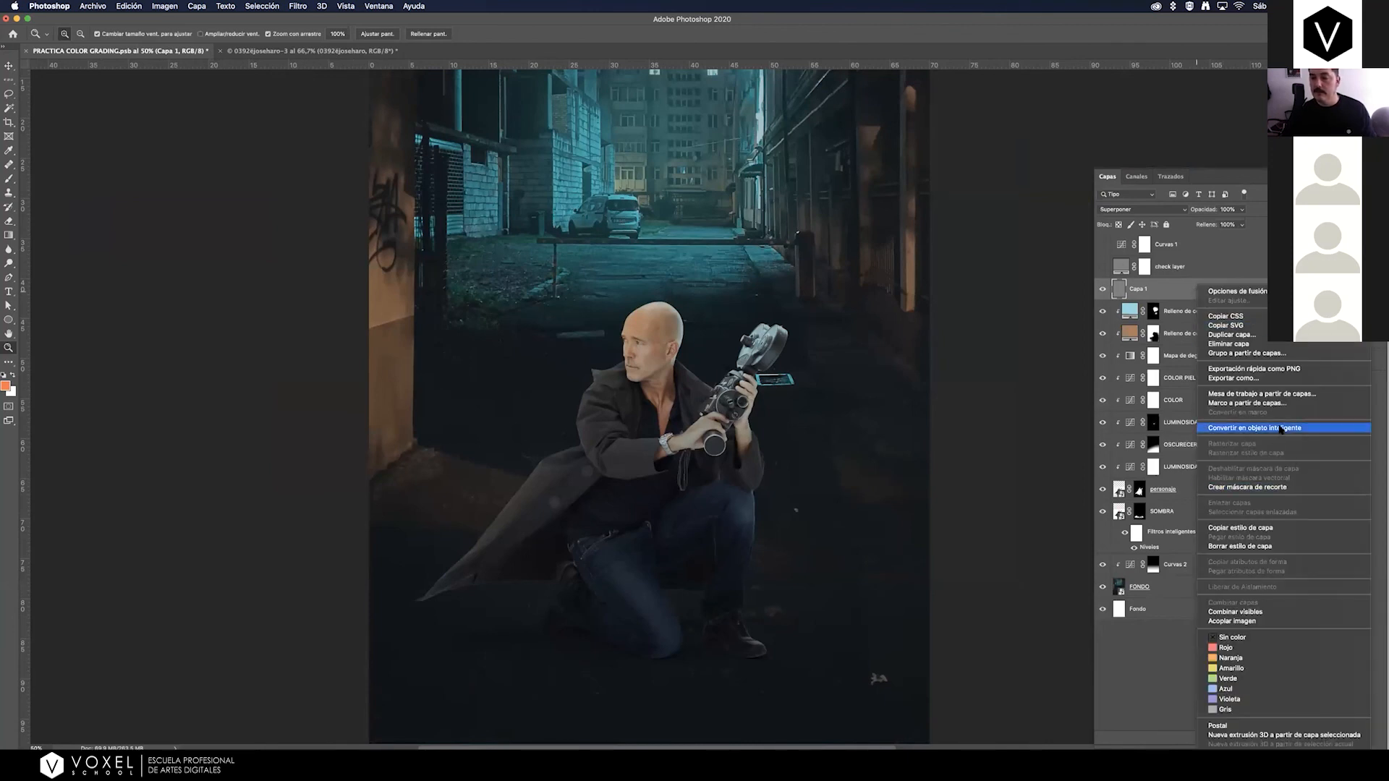
left_click(1281, 429)
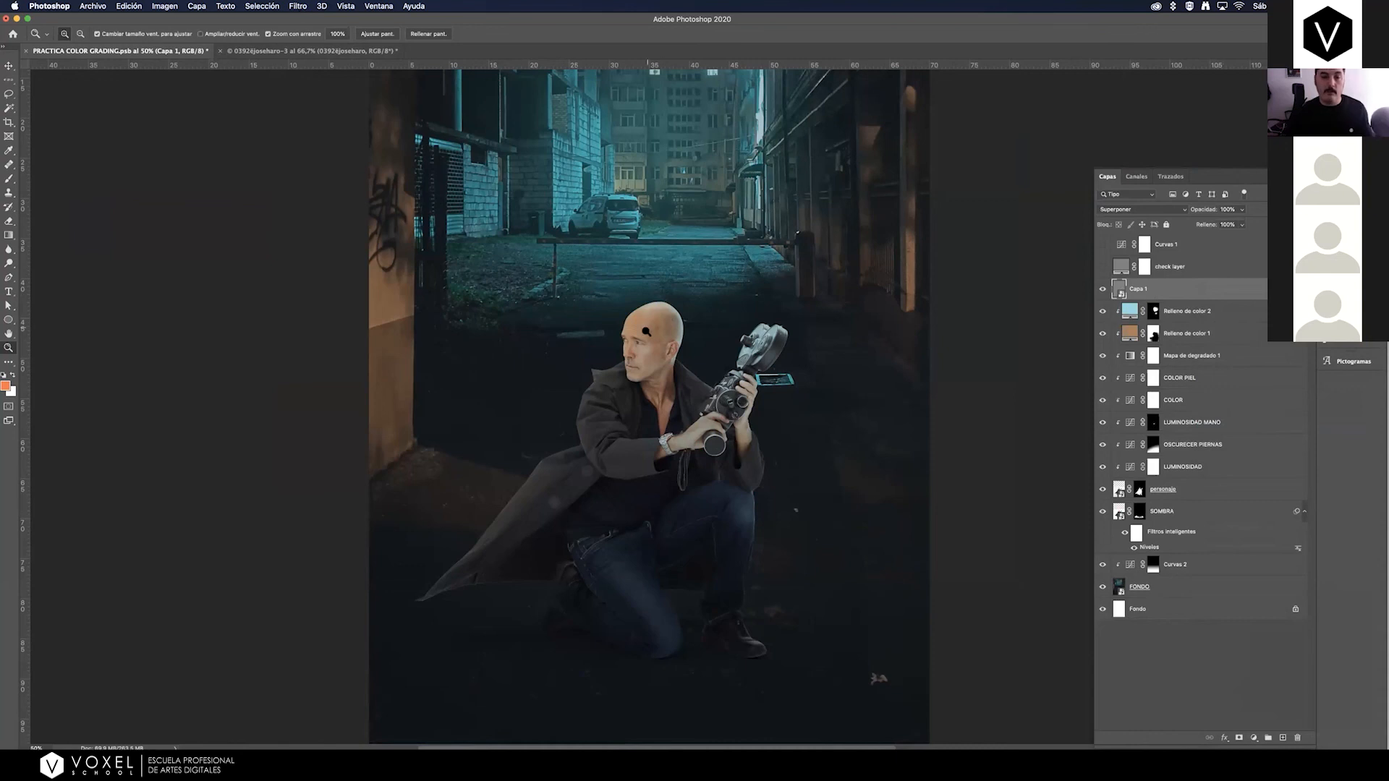
left_click_drag(647, 331, 708, 293)
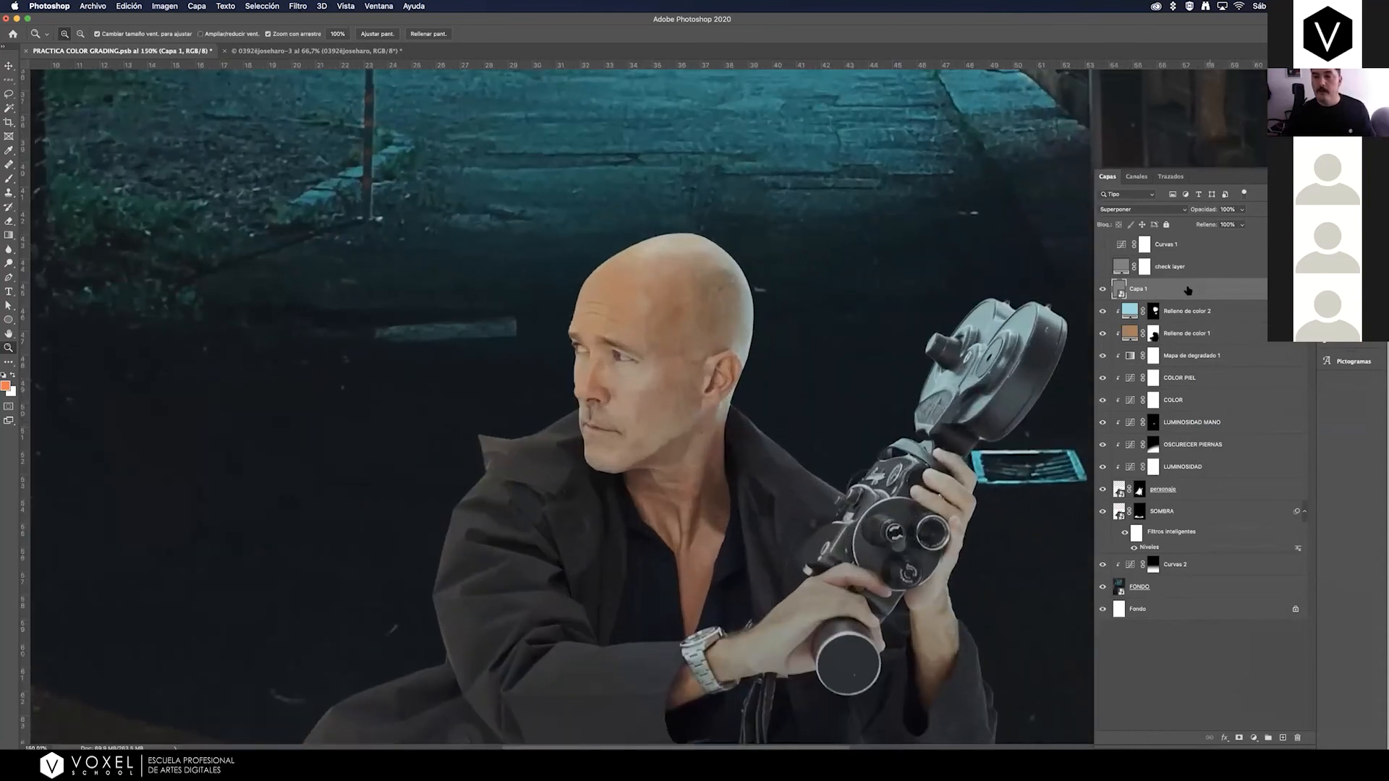
right_click(1180, 289)
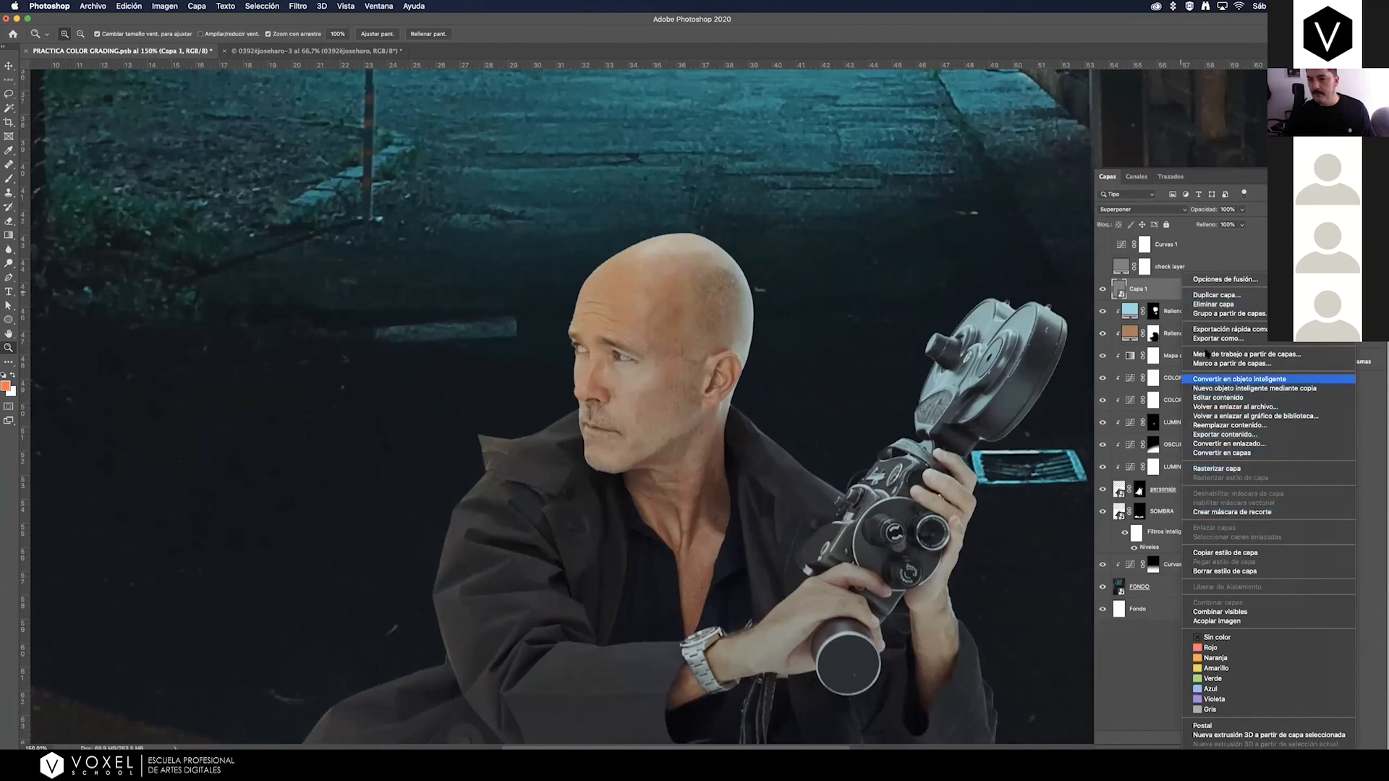
left_click(1122, 292)
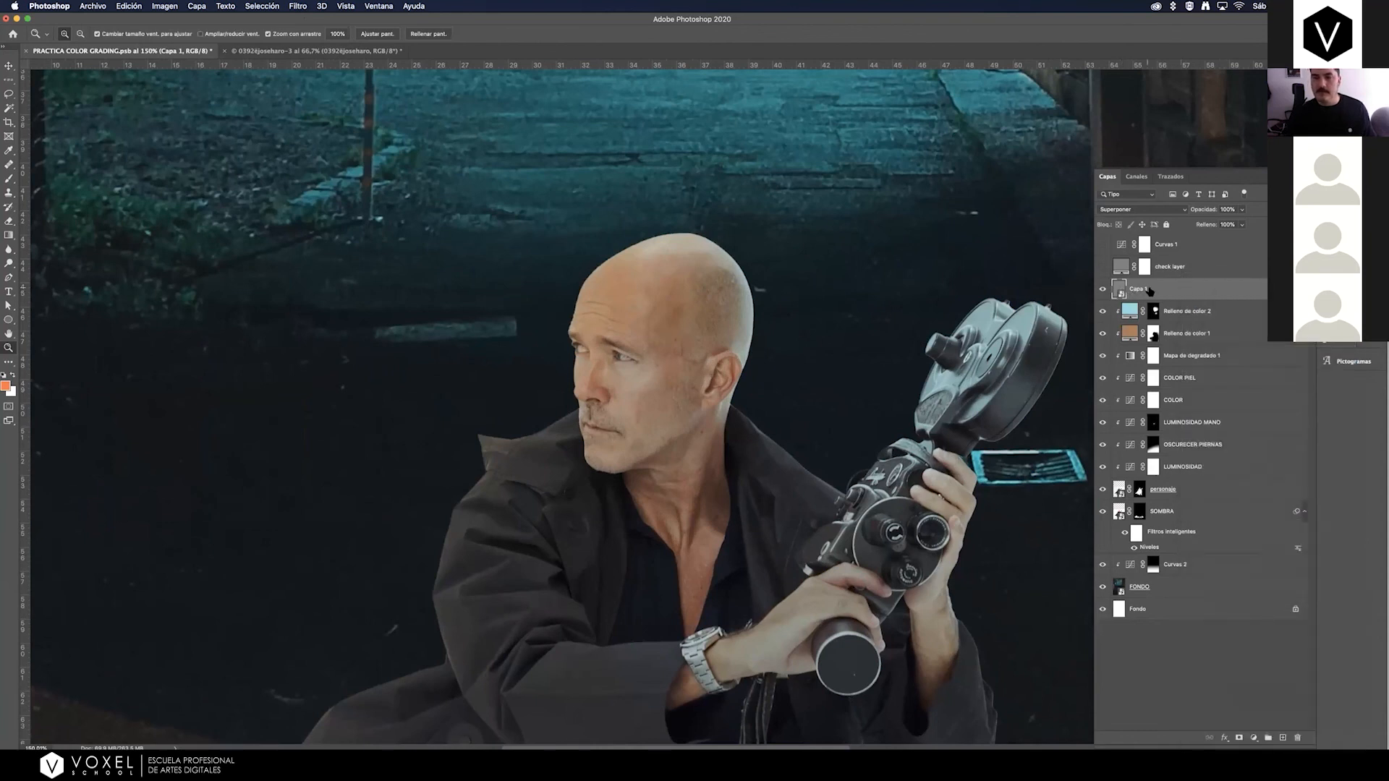
left_click(297, 7)
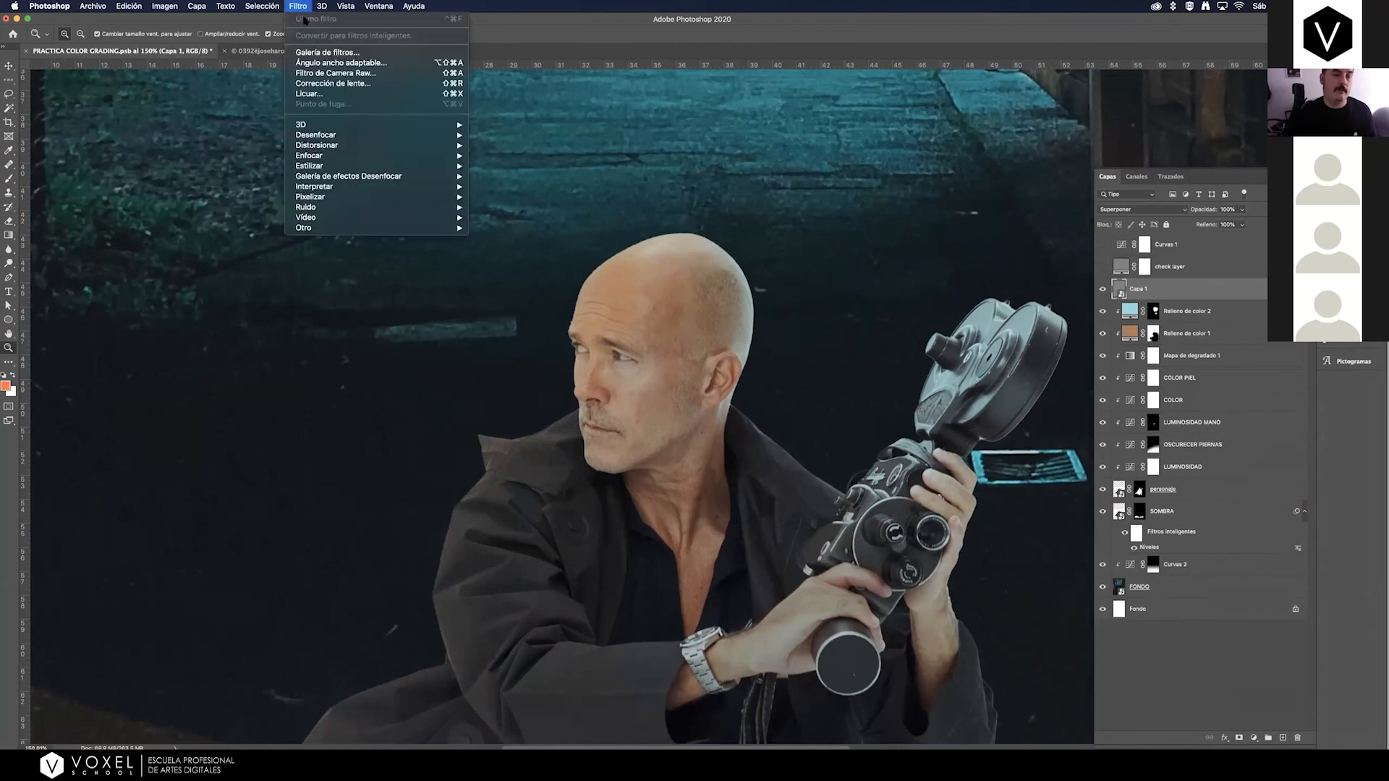
mouse_move(447, 211)
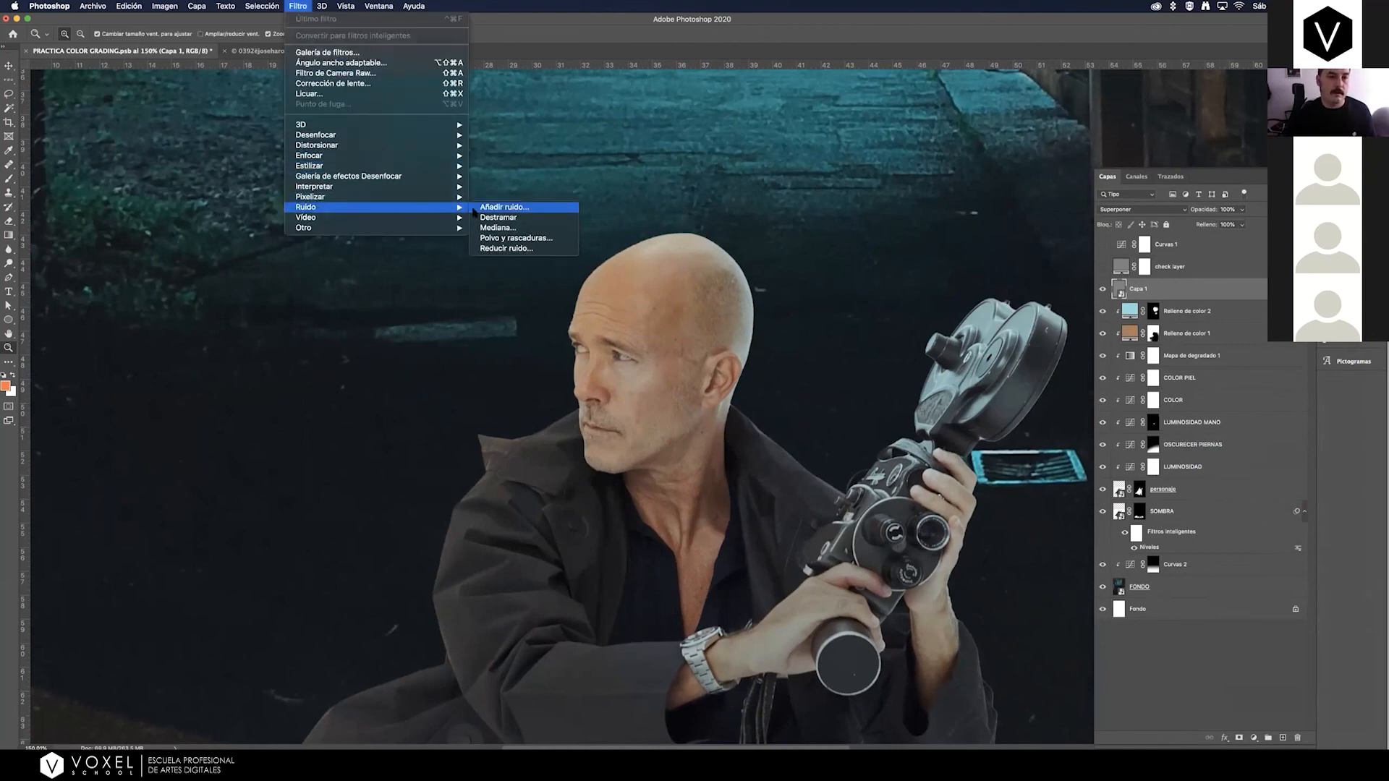
left_click(515, 208)
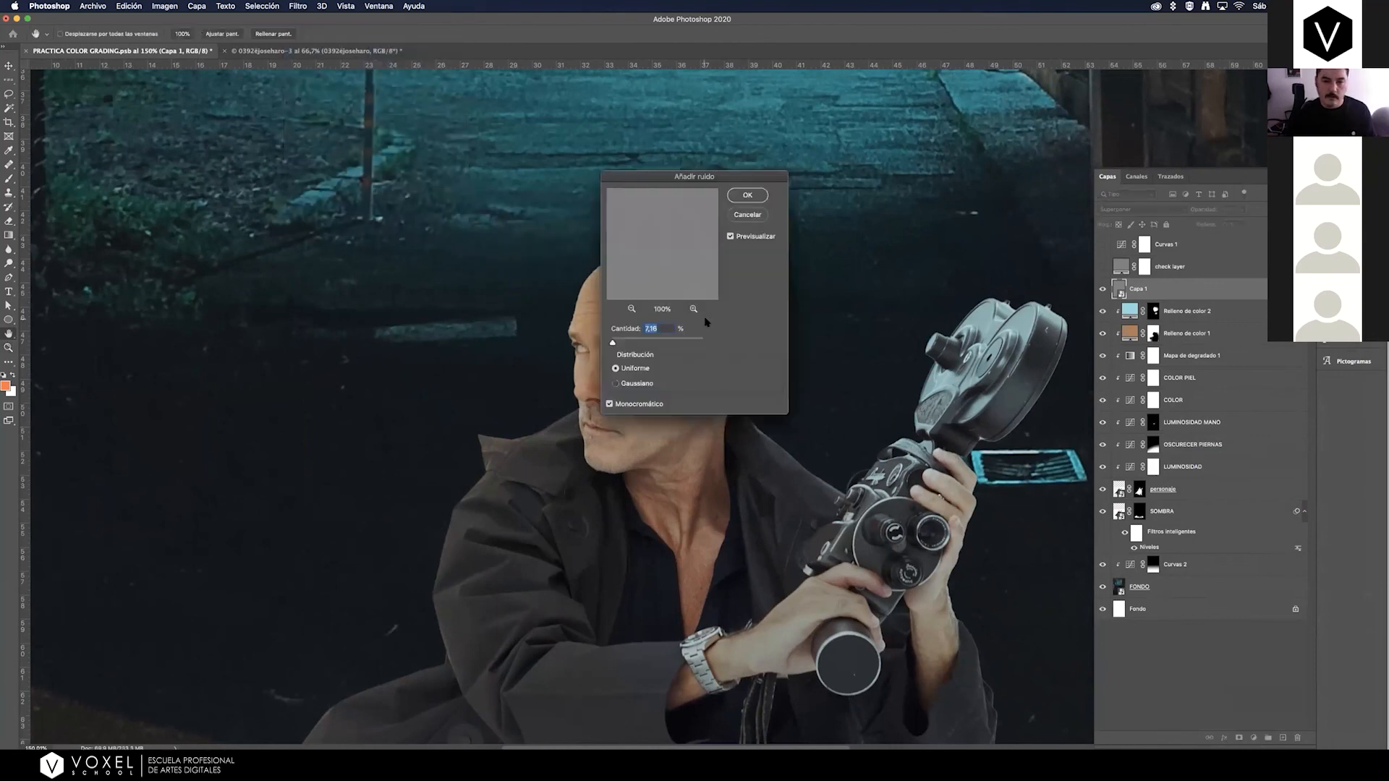
left_click_drag(659, 176, 844, 110)
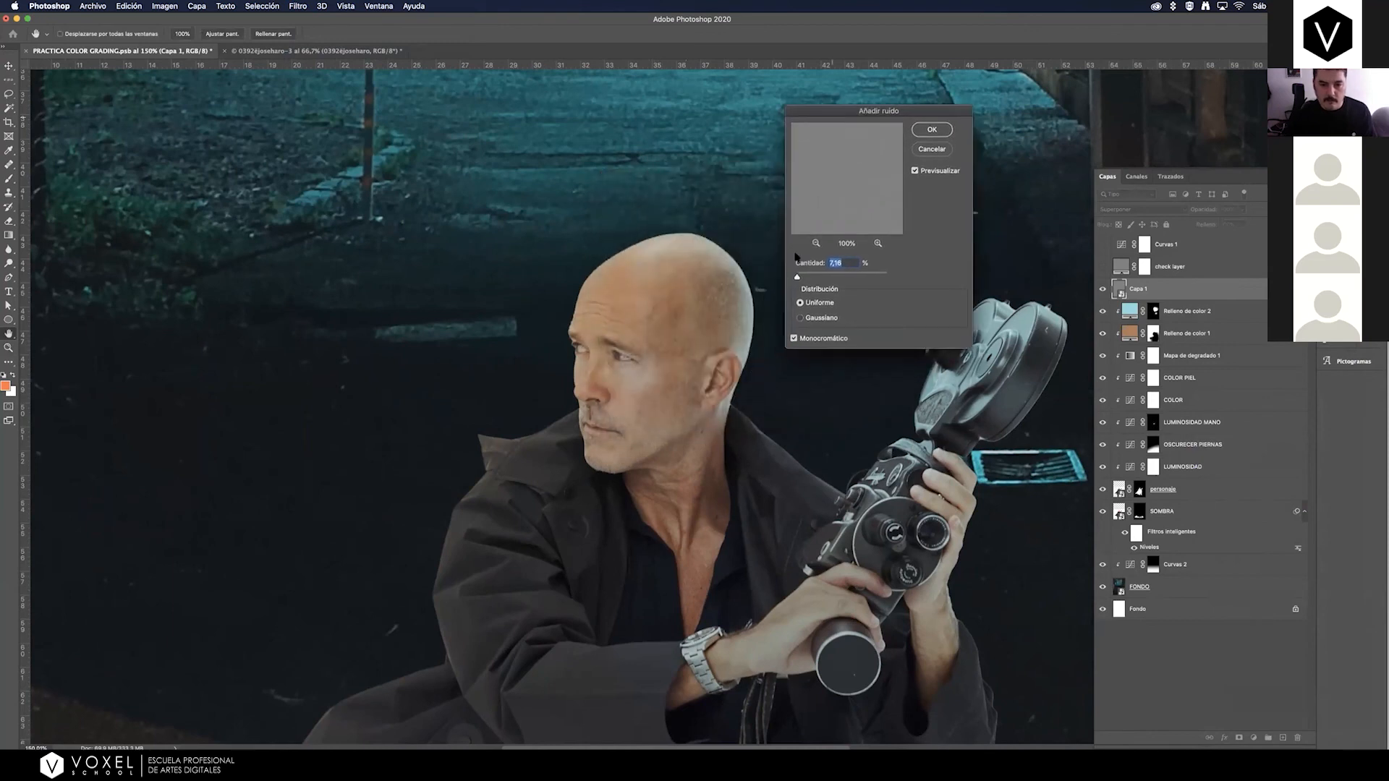
left_click(933, 150)
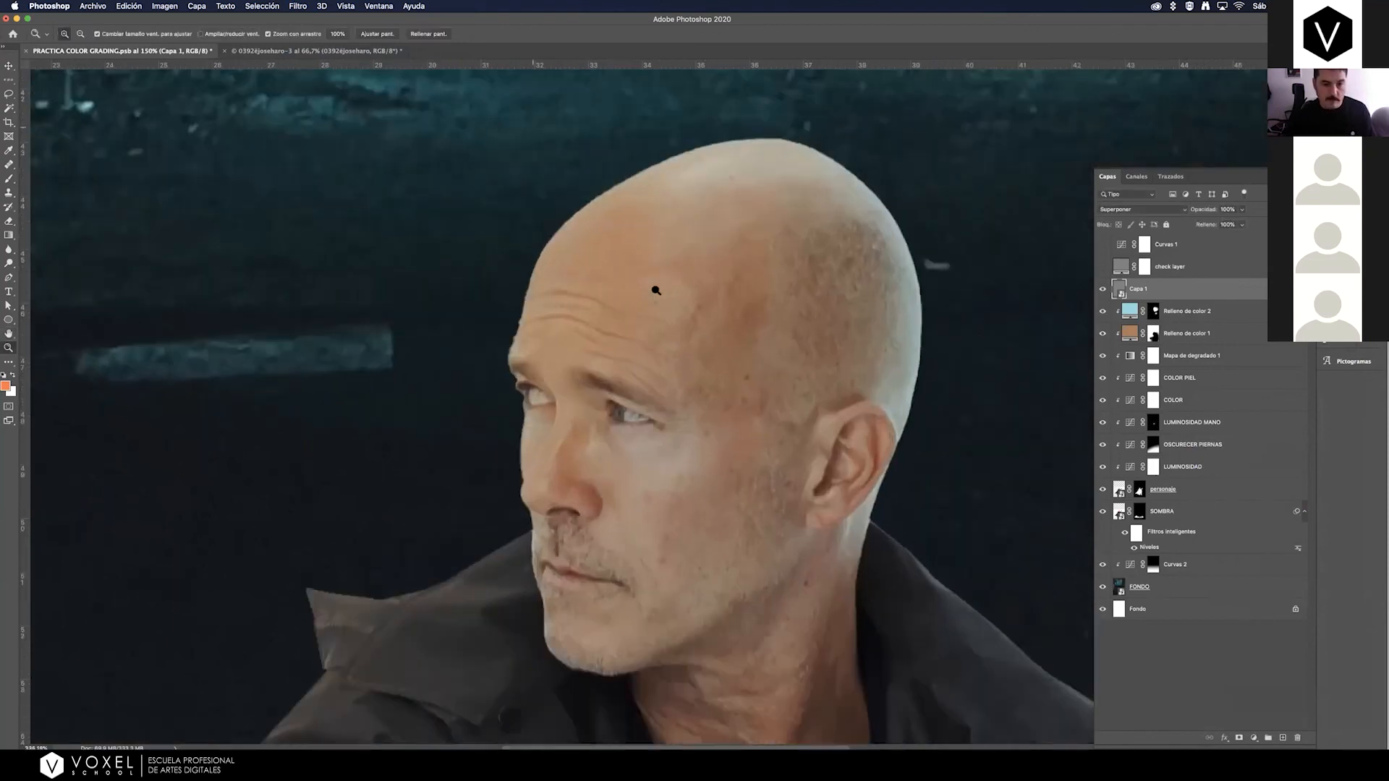
left_click_drag(647, 293, 636, 301)
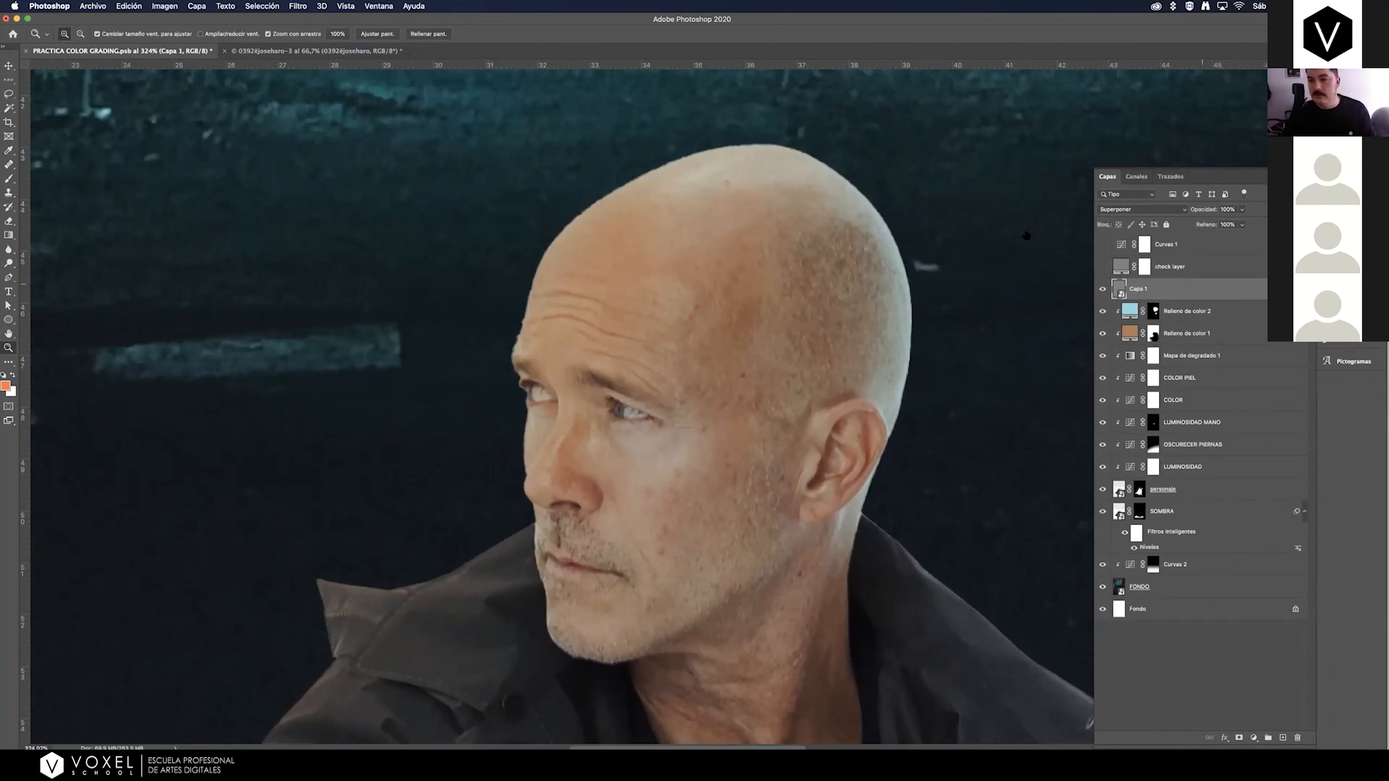
Add uniform monochromatic noise of 14,21% to the gray smart object Capa 1 and clip the layer to the man.
left_click(297, 7)
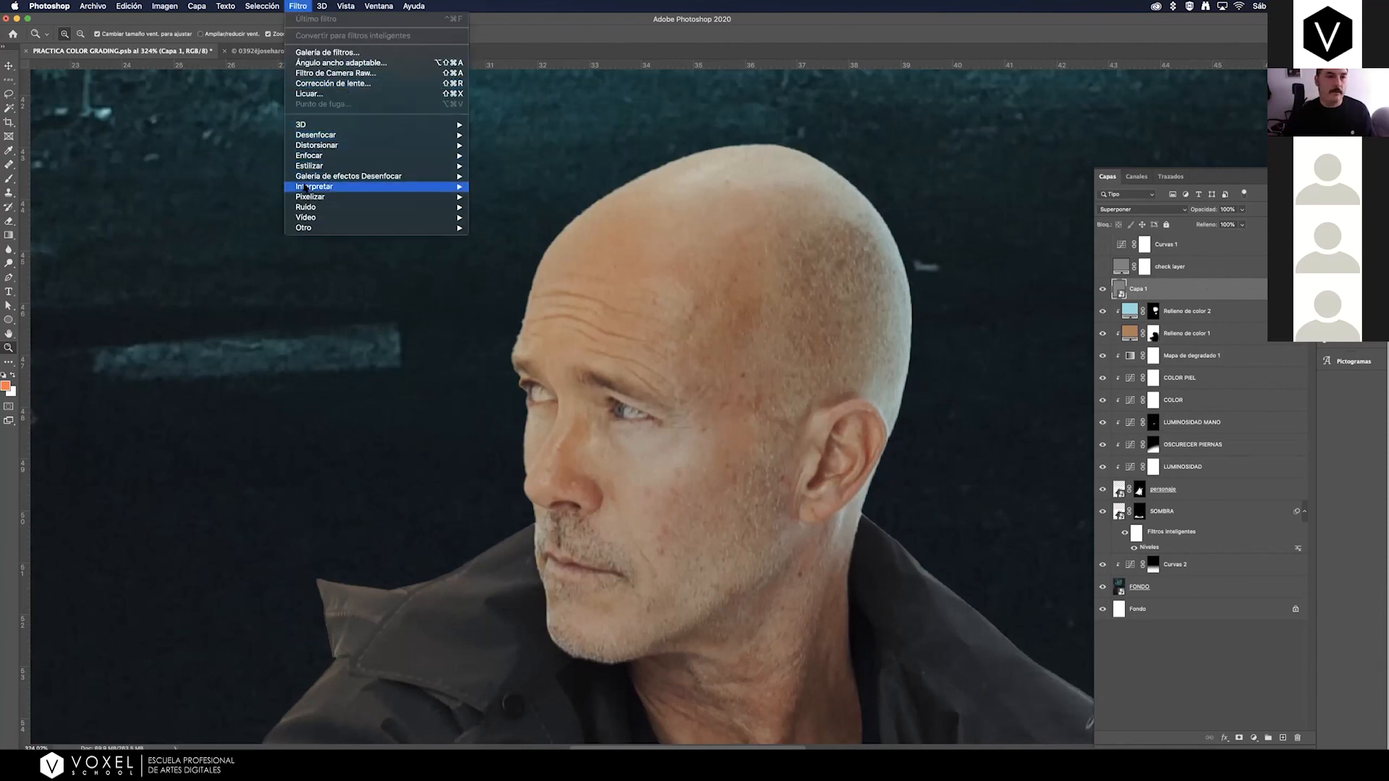
mouse_move(310, 209)
left_click(504, 207)
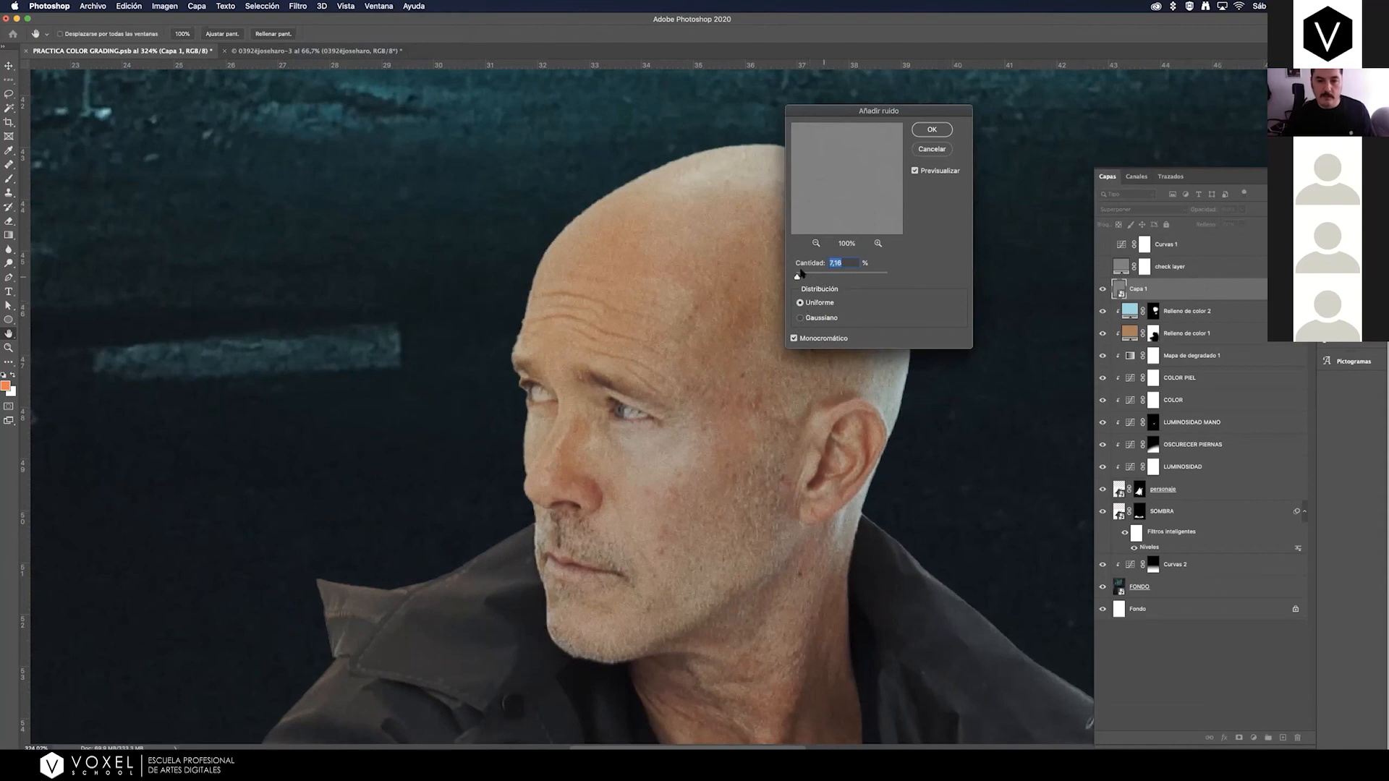
left_click_drag(800, 278, 800, 278)
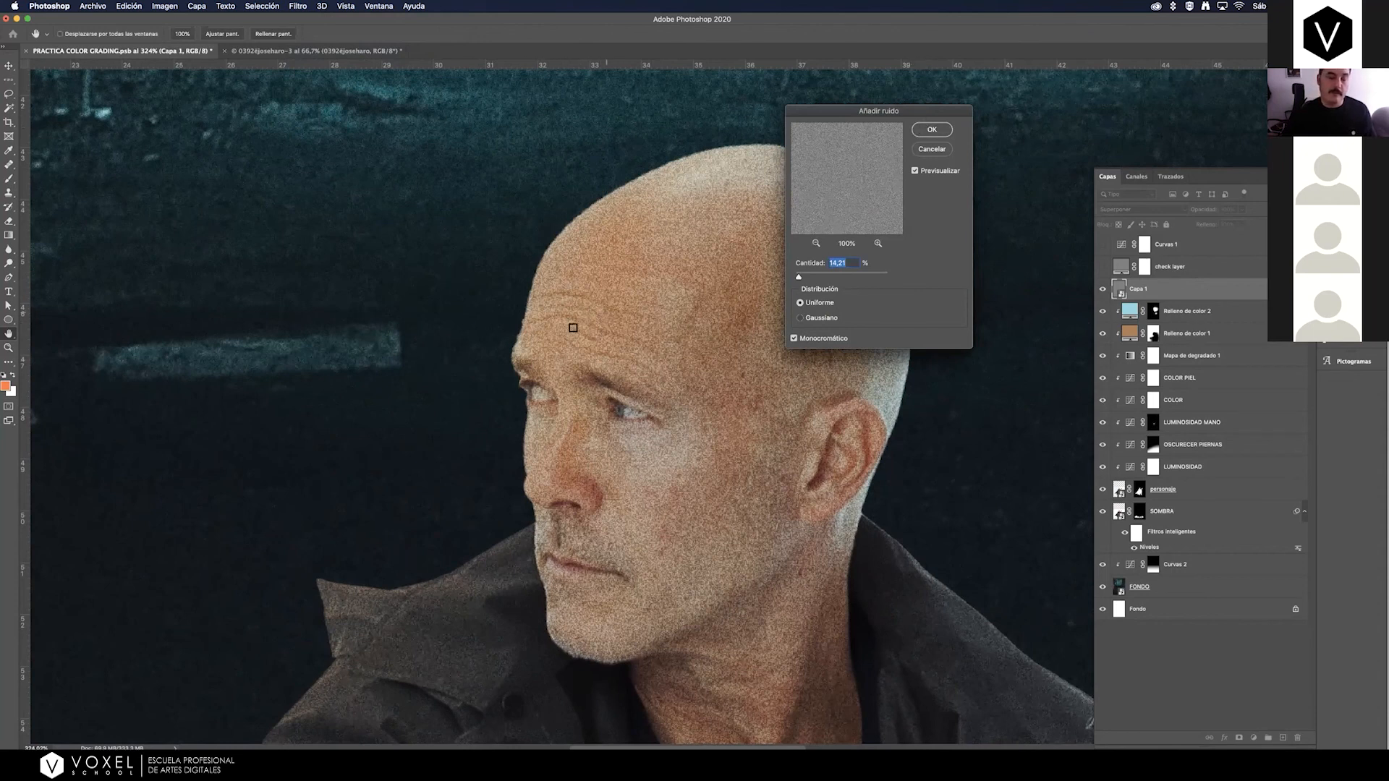
left_click(931, 129)
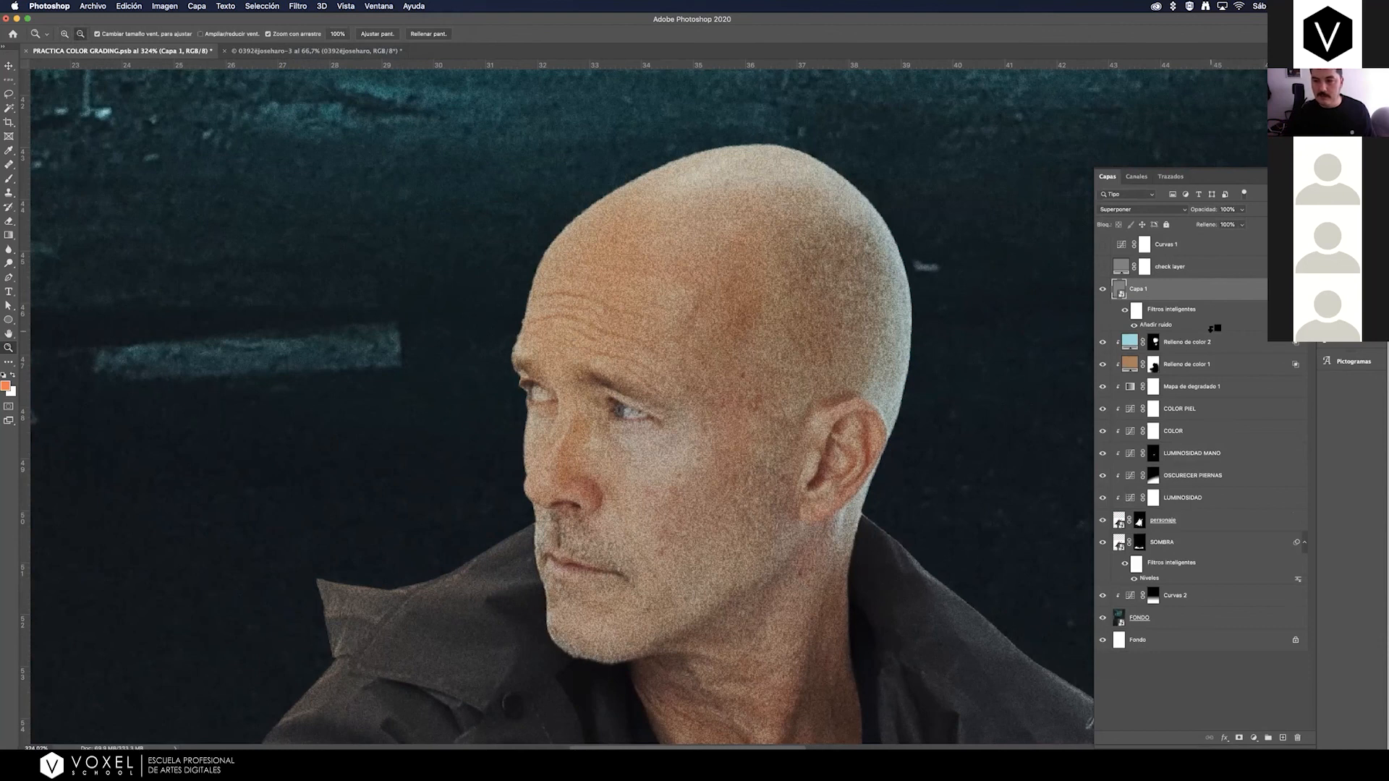
left_click(1212, 327, "alt")
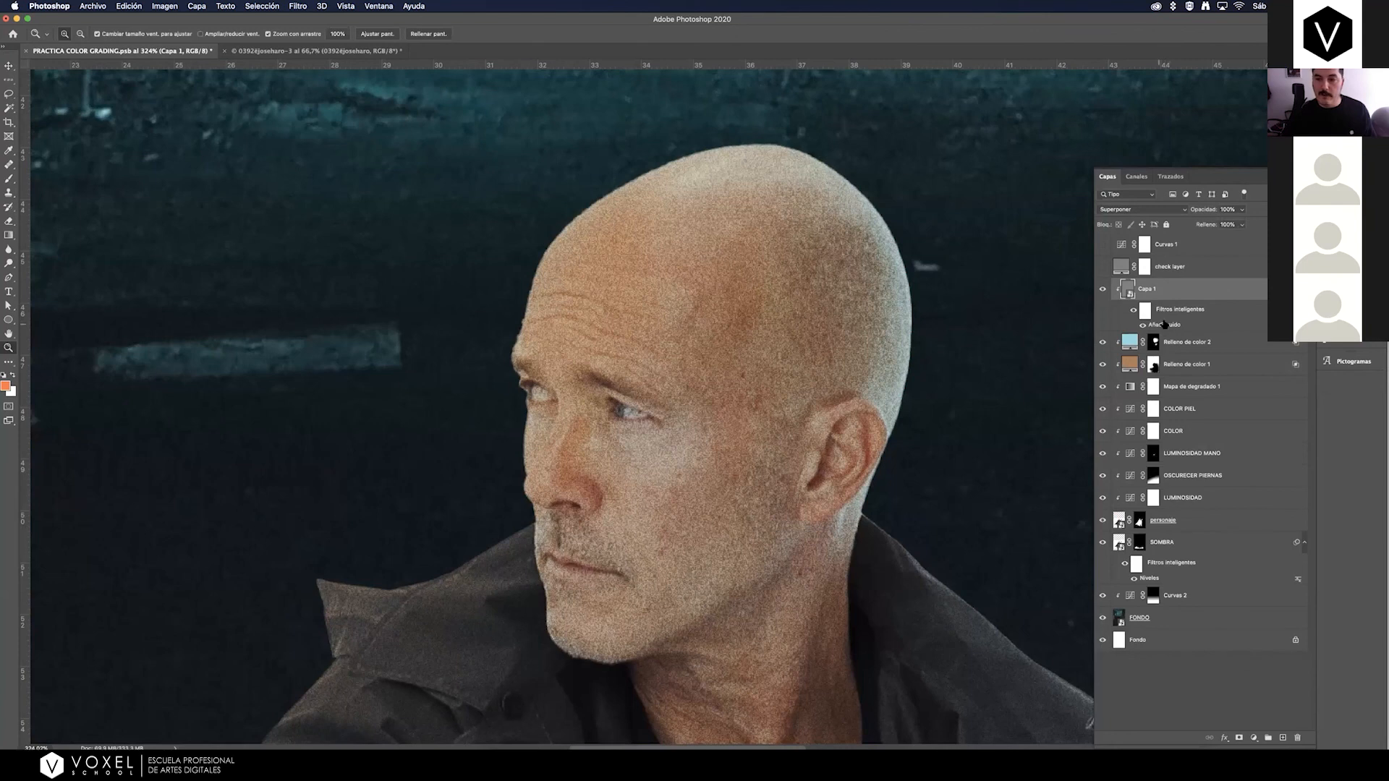
Edit the Añadir ruido smart filter on Capa 1 to reduce the noise amount.
double_click(1166, 325)
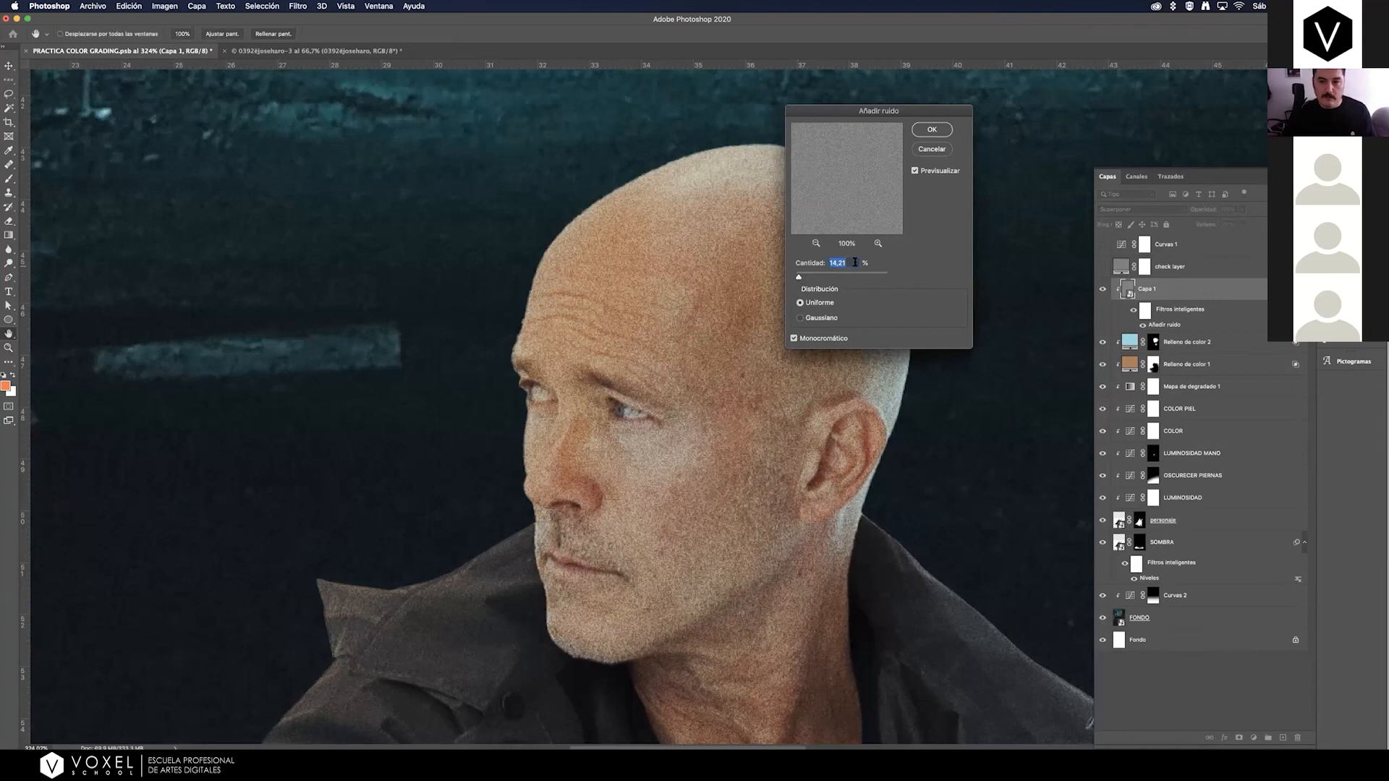
key("Down")
key("Down")
type("10")
left_click_drag(843, 262, 772, 253)
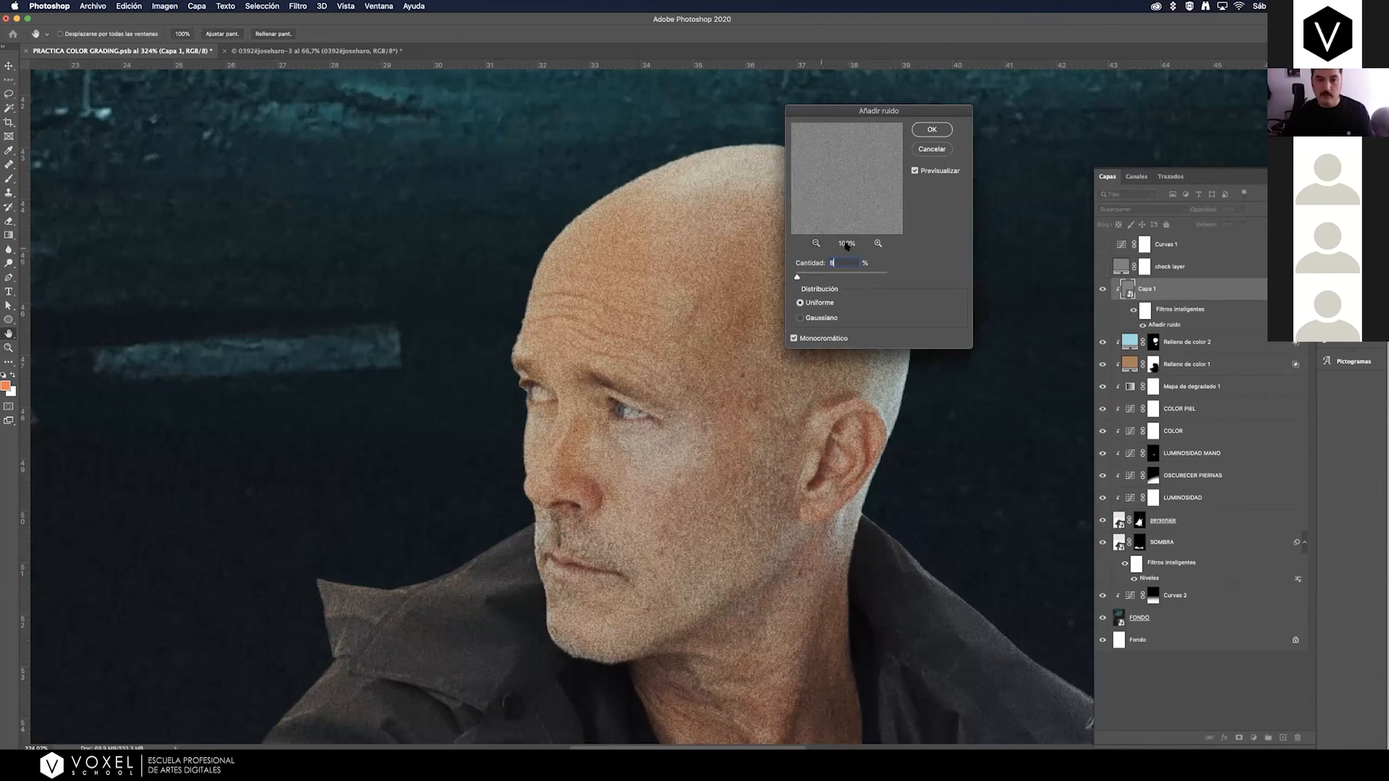
left_click(935, 130)
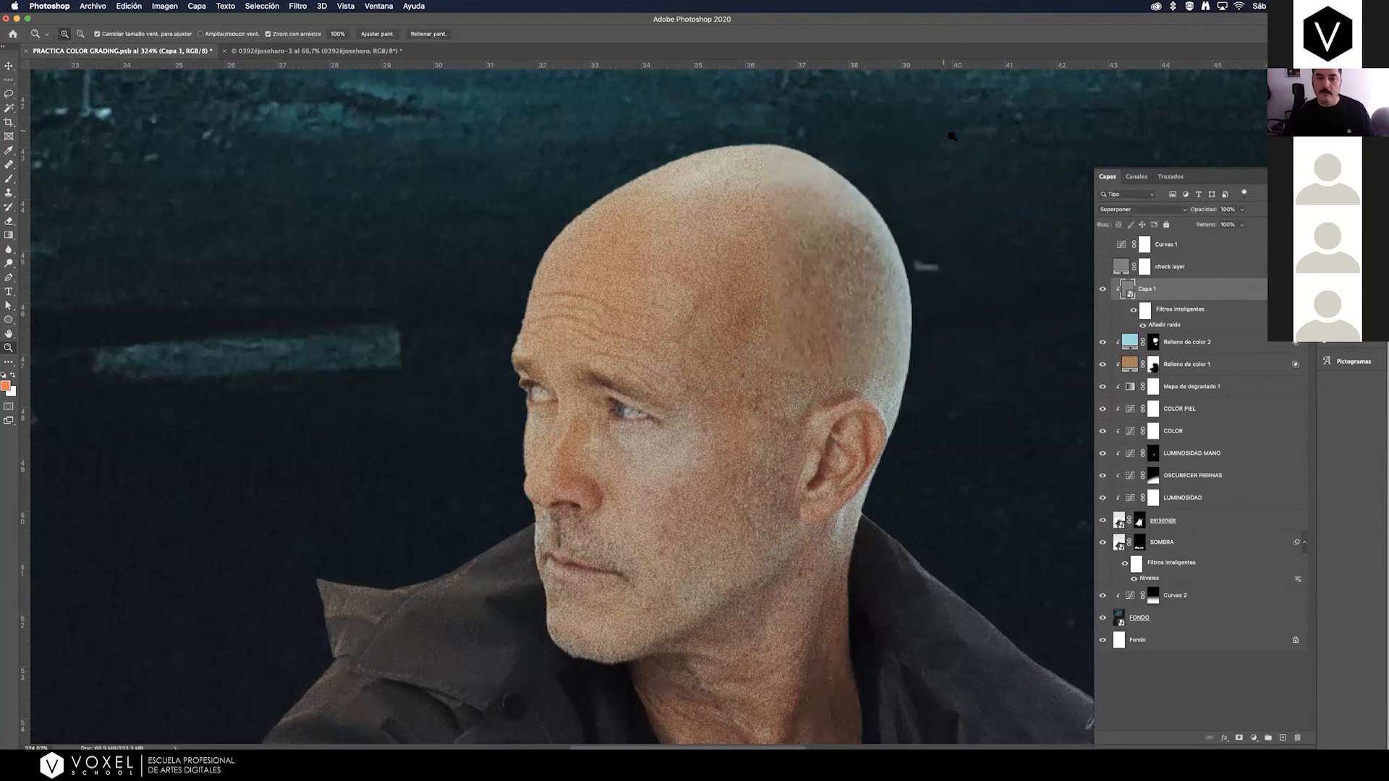
Check the man's grain up close with and without Capa 1, and rename the layer ruido.
left_click_drag(540, 262, 518, 279)
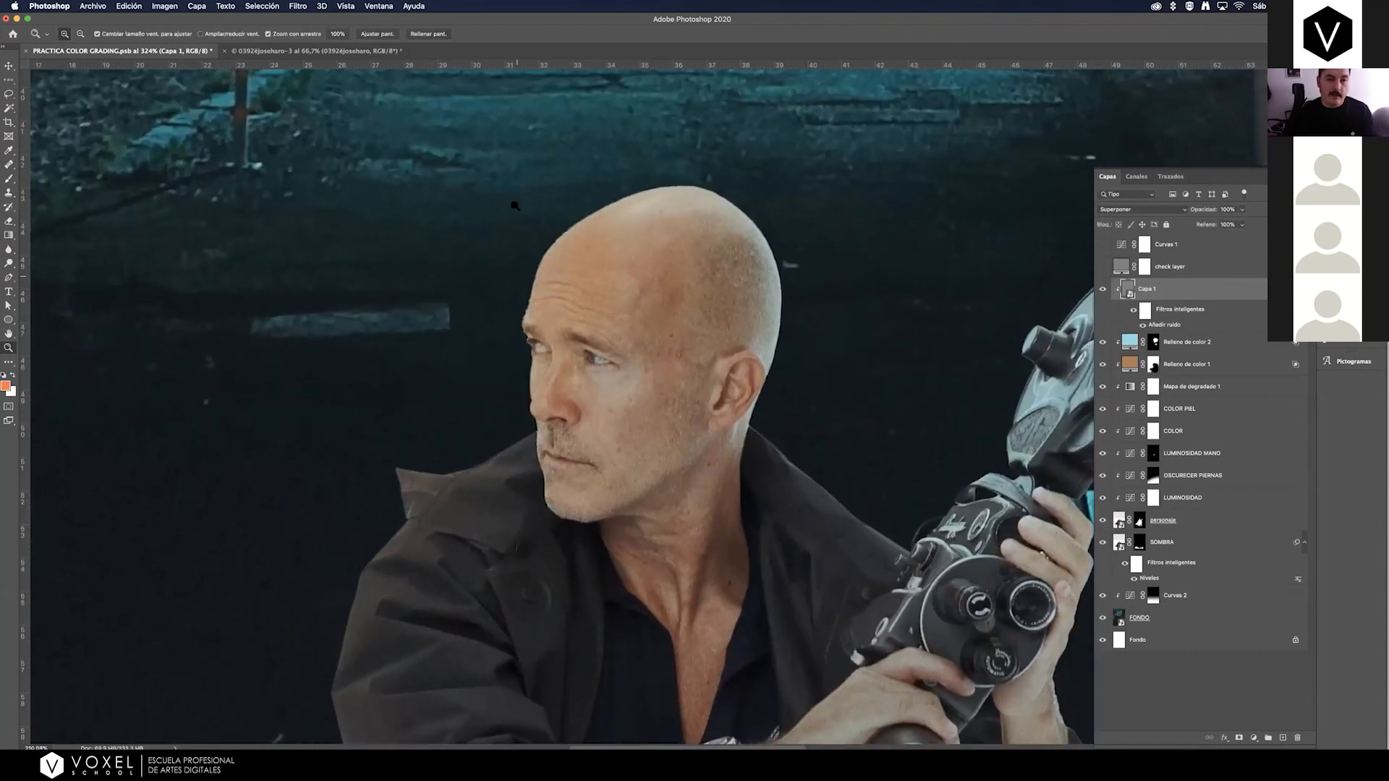
left_click_drag(510, 215, 760, 372)
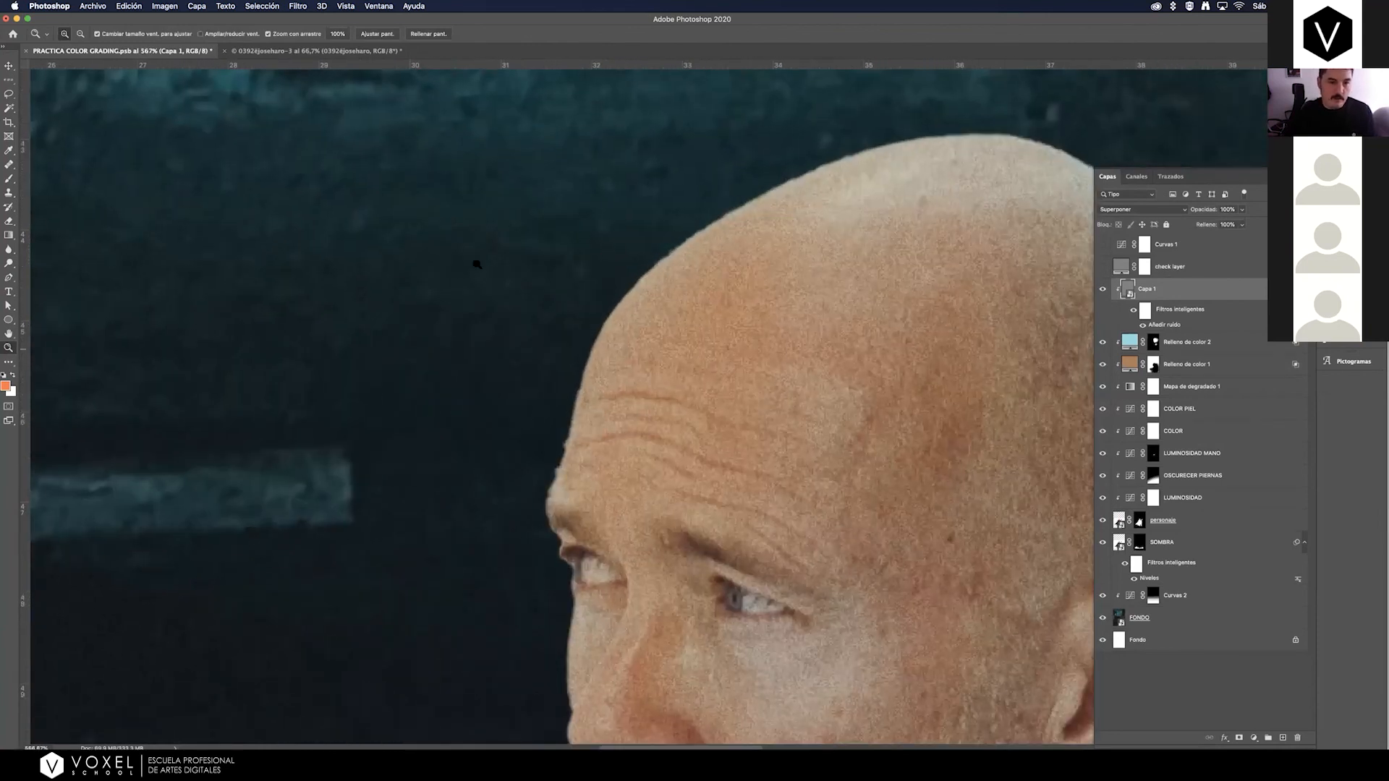
left_click_drag(528, 255, 487, 254)
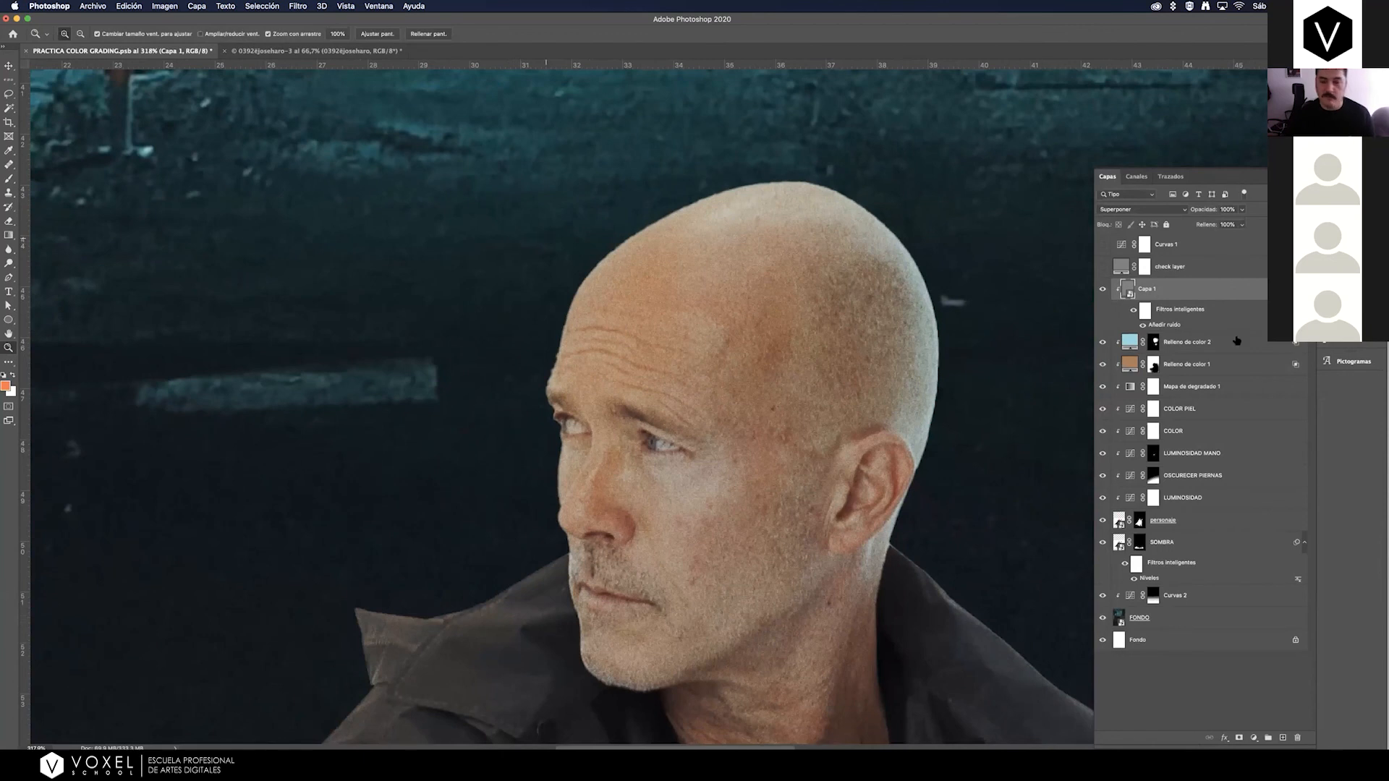
left_click(1102, 290)
left_click(1103, 289)
type("ruido")
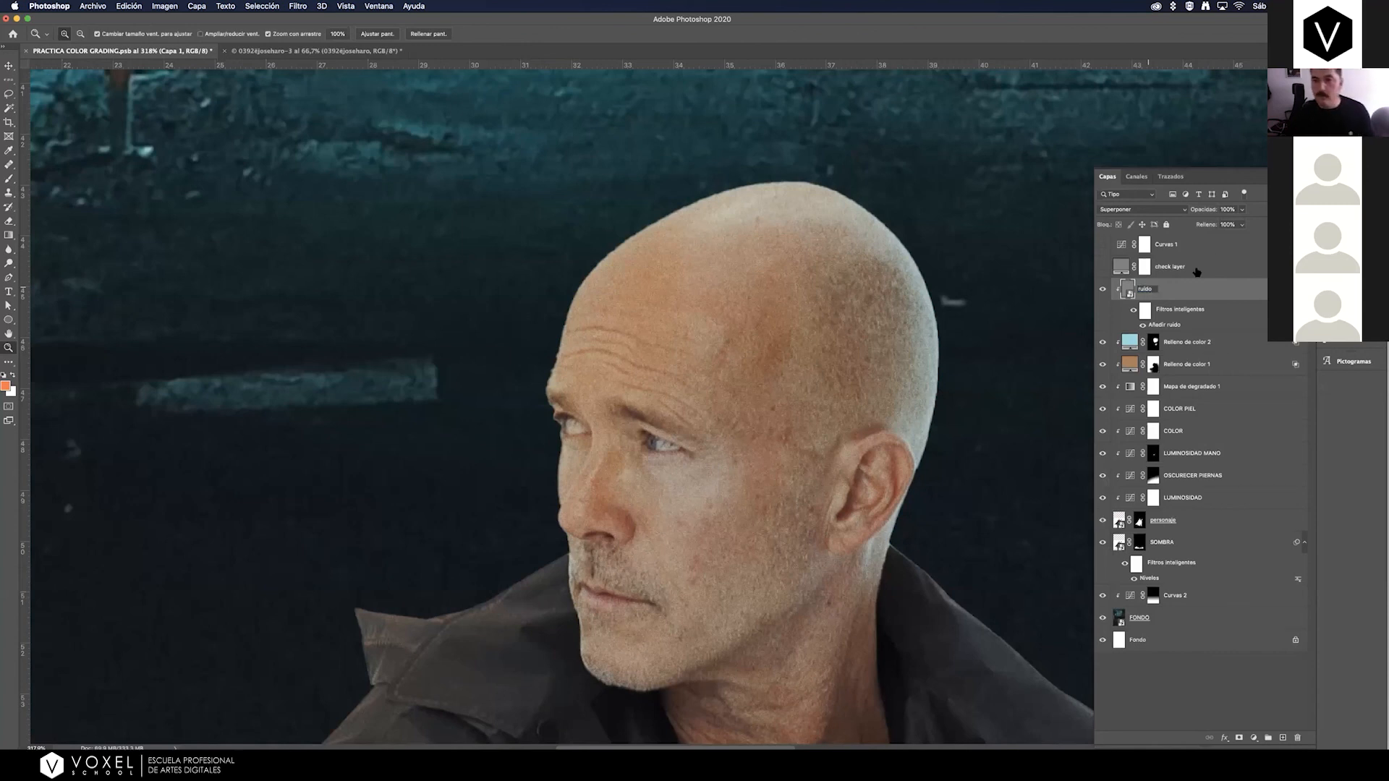
key("Return")
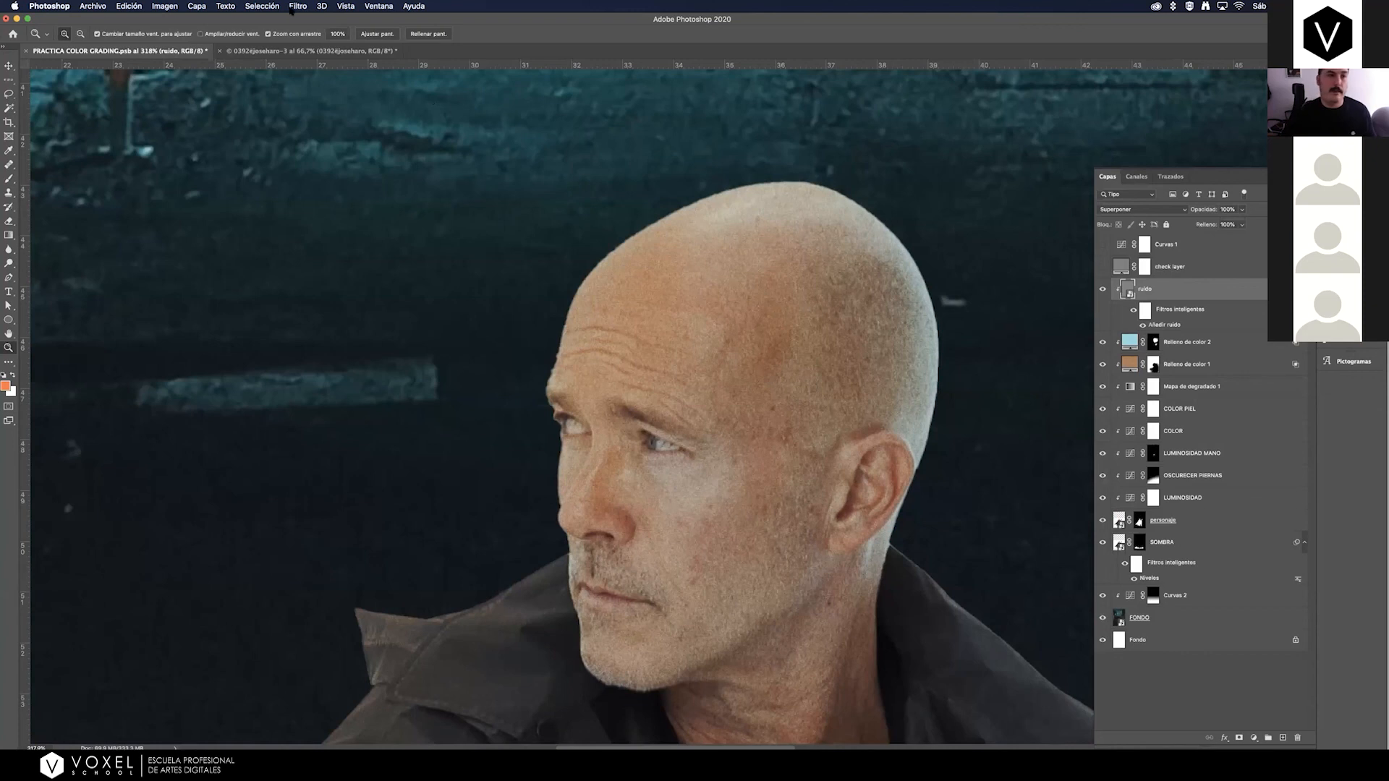
Soften the grain by applying a Gaussian blur with a 0,7 pixel radius to the ruido layer.
left_click(297, 6)
mouse_move(434, 135)
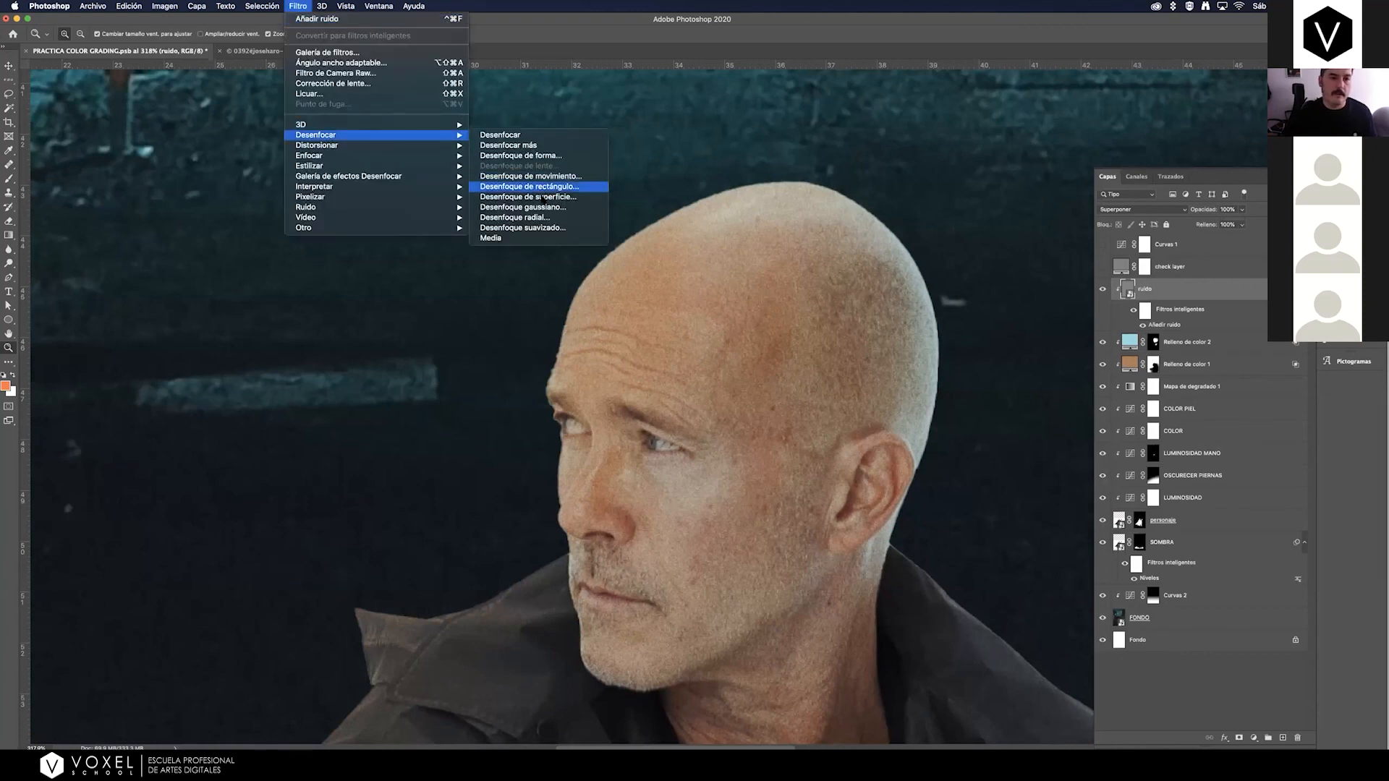
left_click(544, 207)
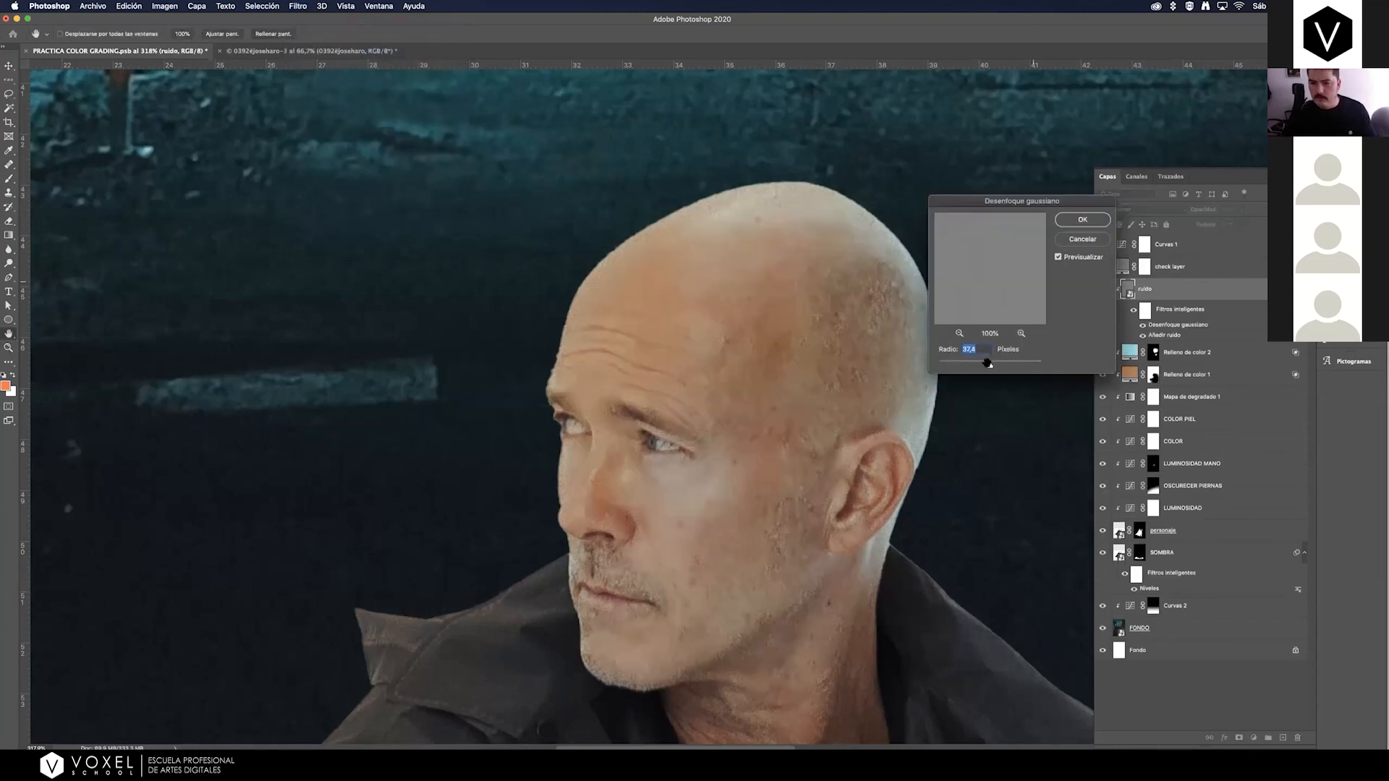
left_click_drag(989, 366, 952, 367)
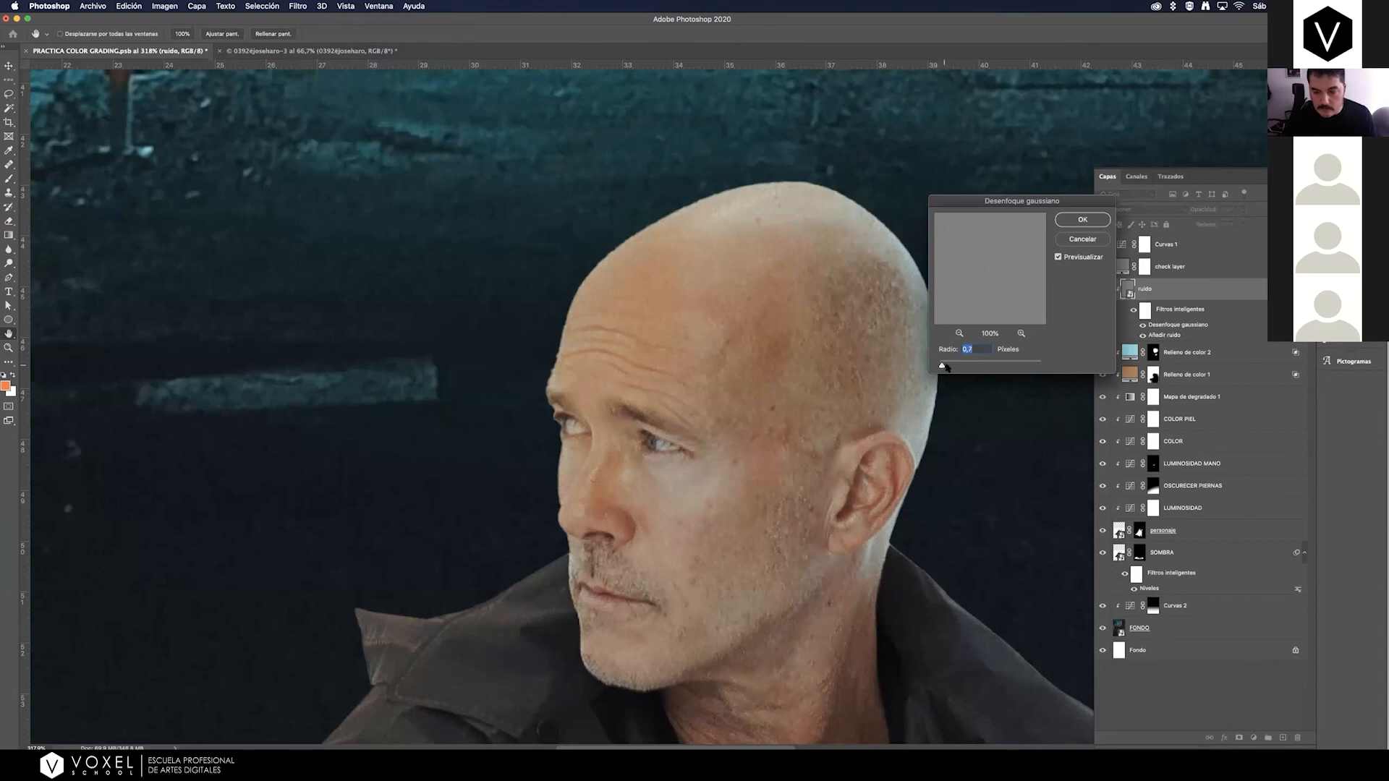
type("1")
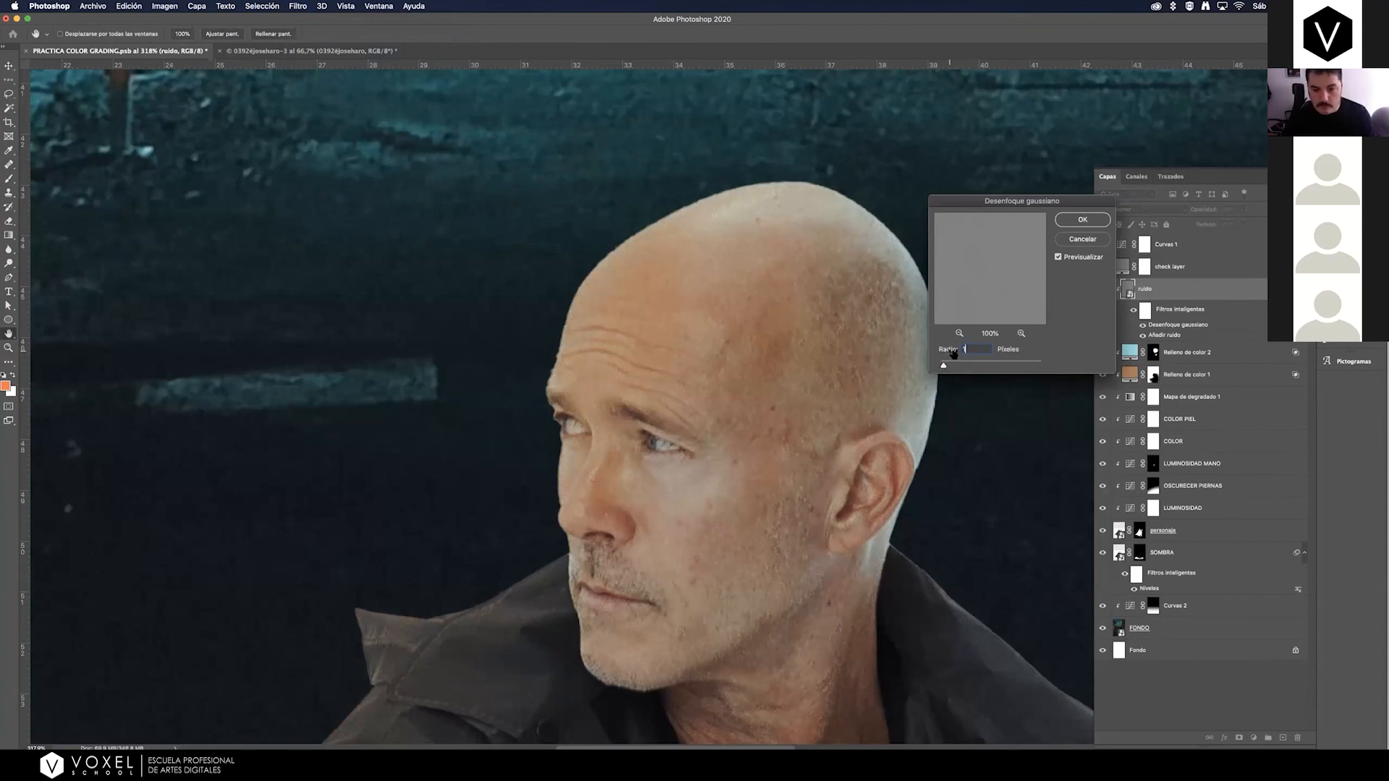
key("BackSpace")
type("0,7")
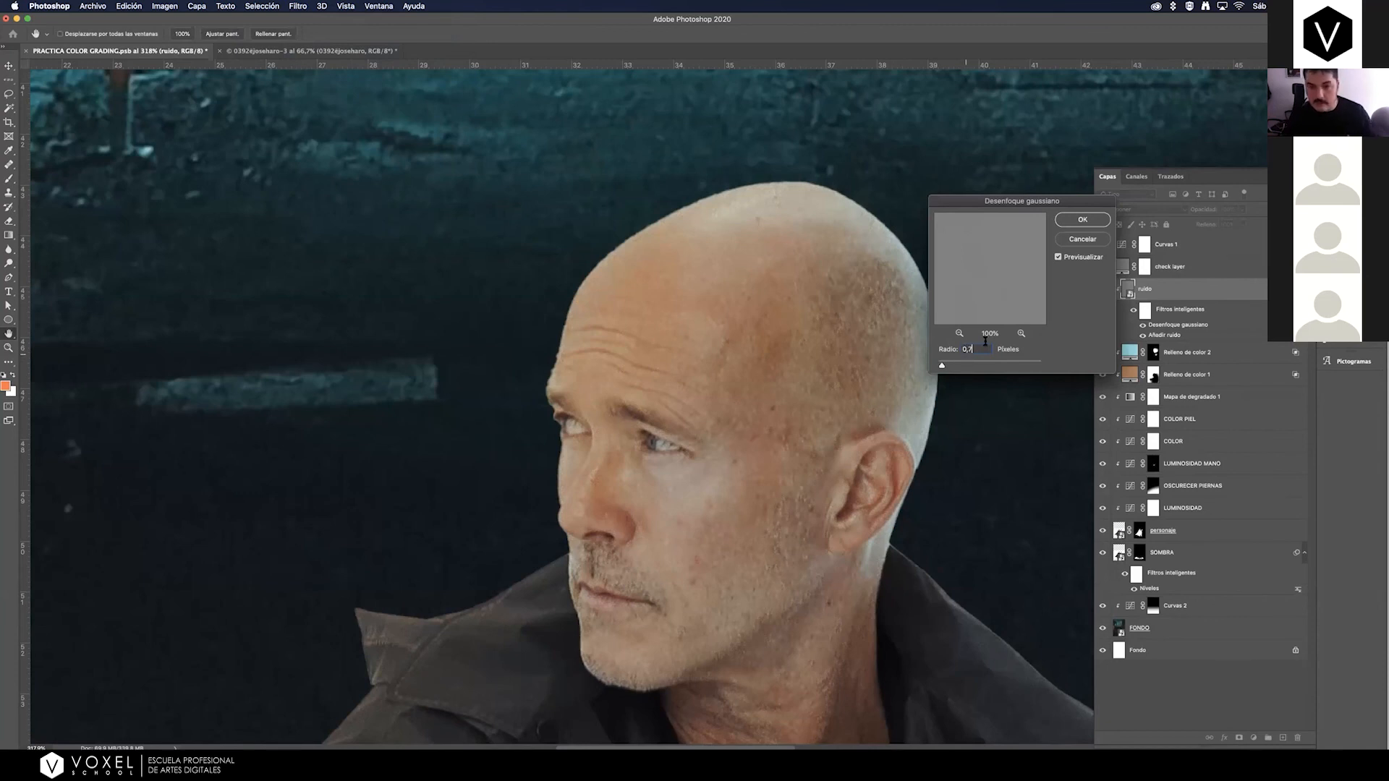
left_click(1080, 221)
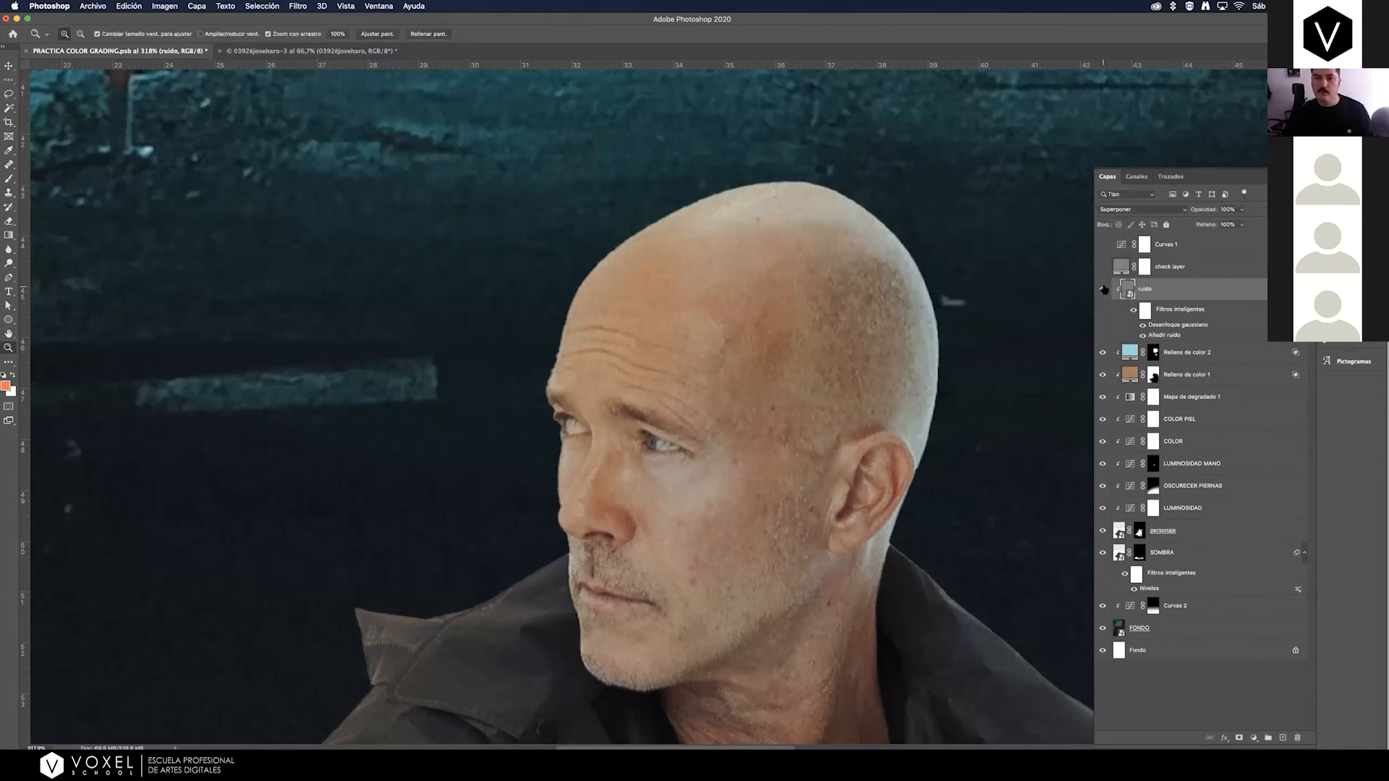
Compare the man's face with the ruido layer on and off, and review the whole poster.
left_click(1103, 288)
left_click(1104, 289)
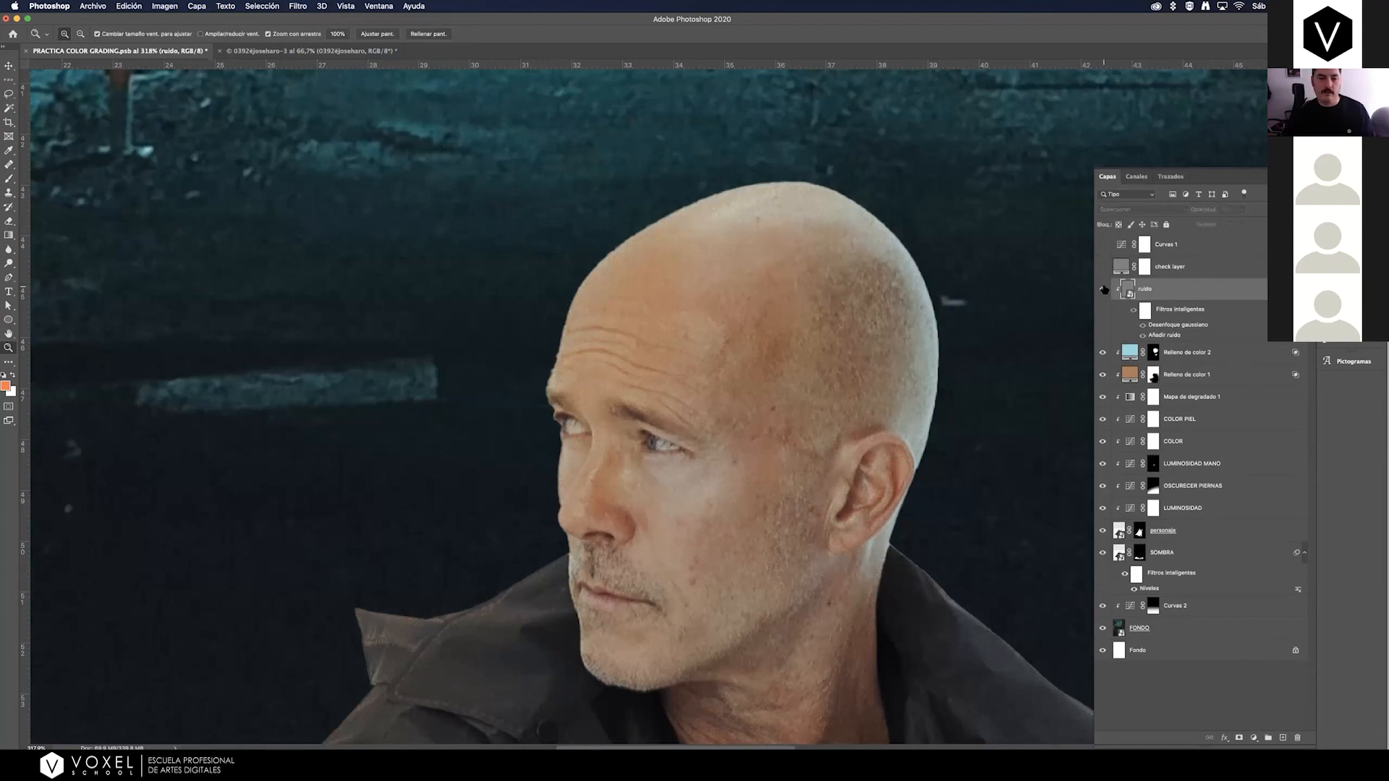
left_click(1104, 289)
left_click(1104, 289)
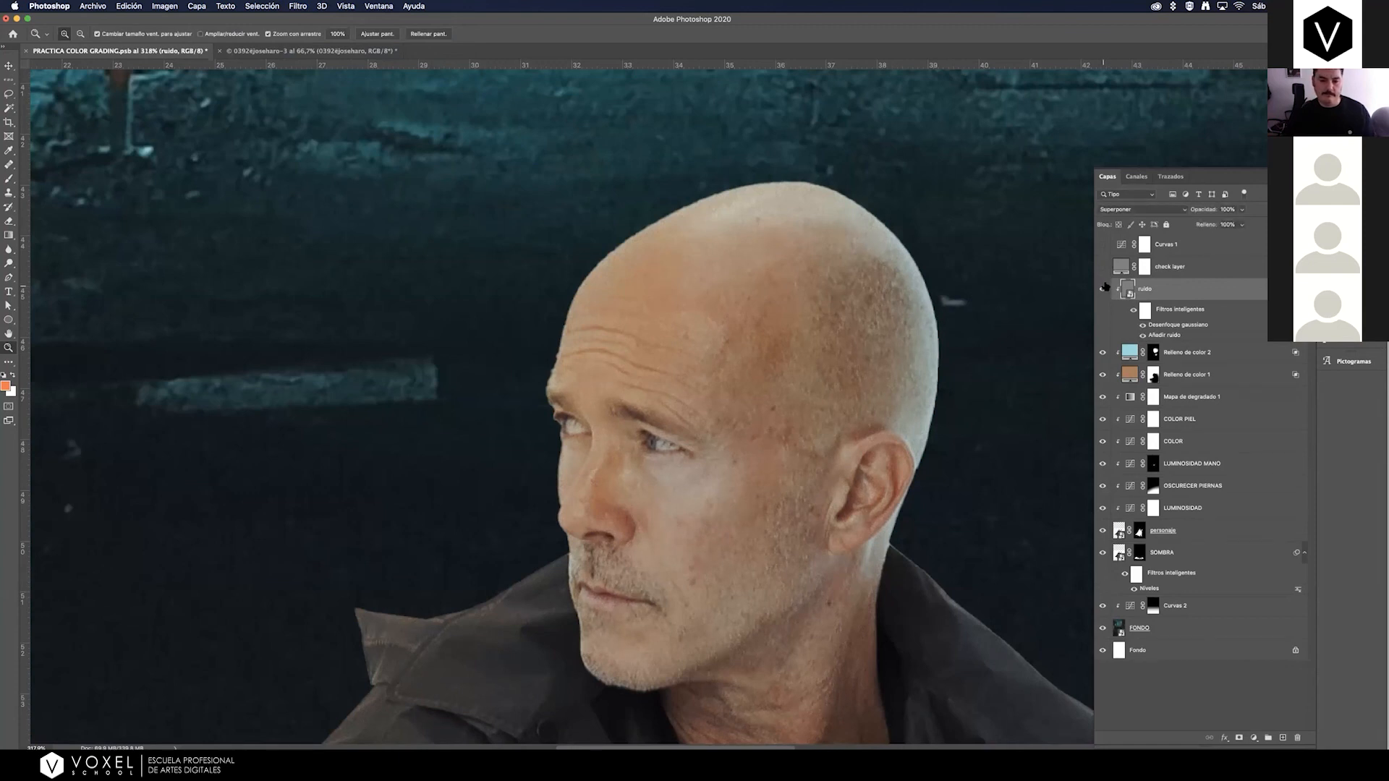
key("super+0")
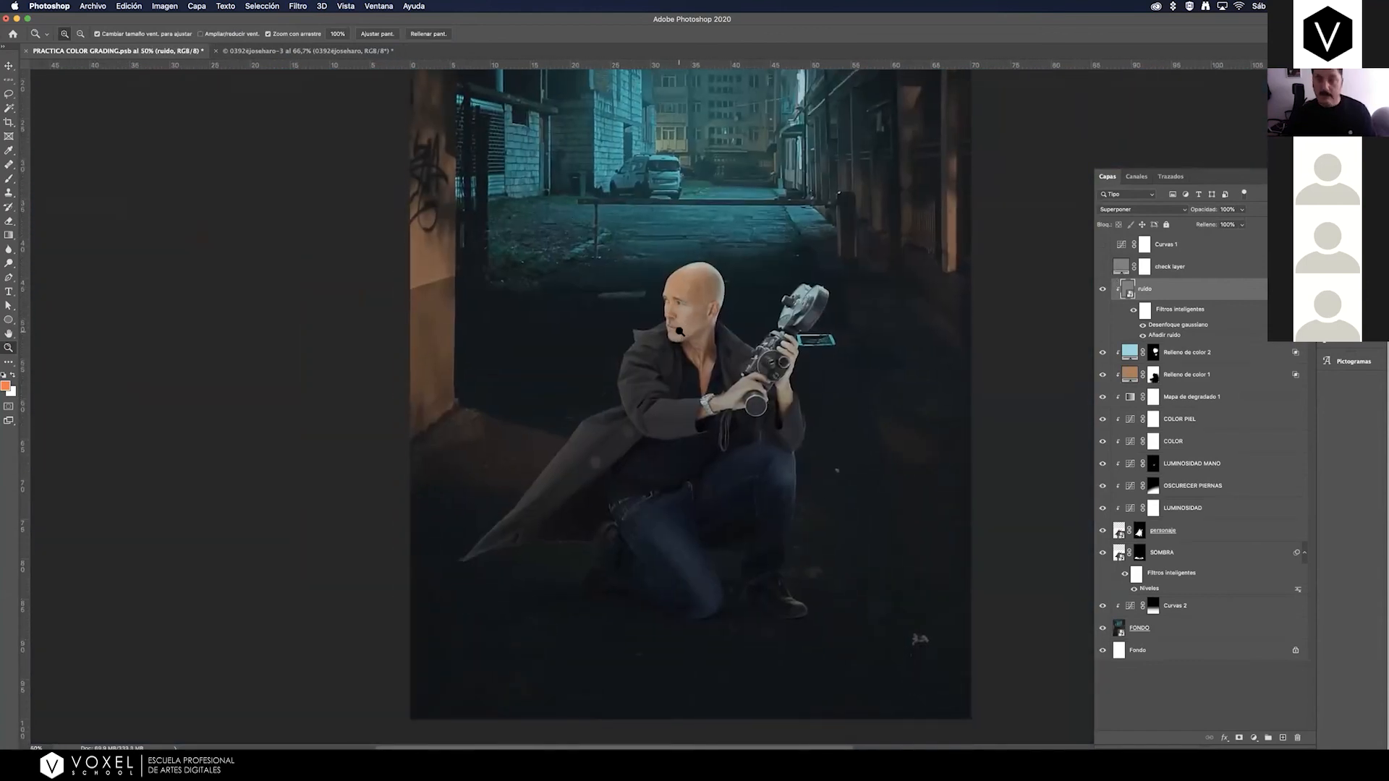
left_click(675, 331, "alt")
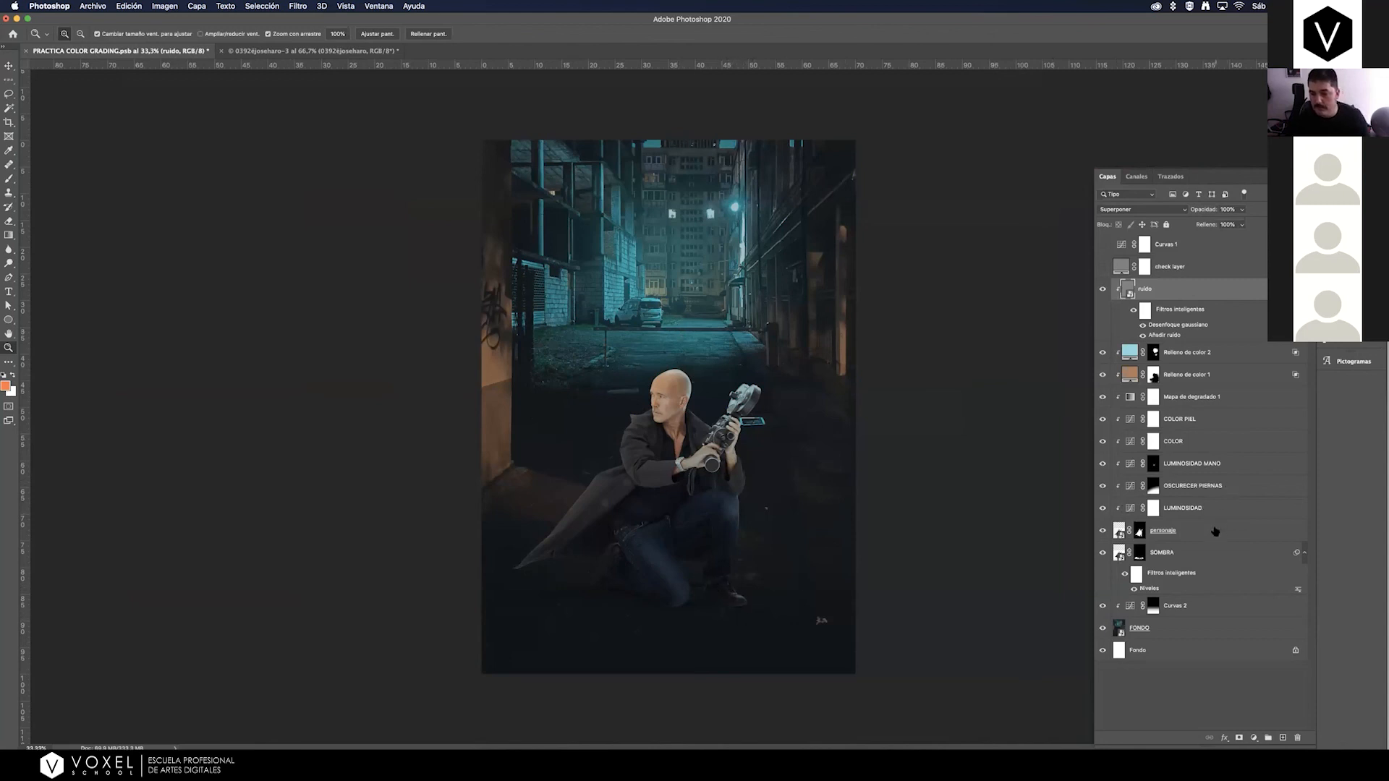
Create a solid color fill clipped directly above the personaje layer, using the dark floor color 111718 sampled near the shoes.
left_click_drag(1232, 532, 1255, 608)
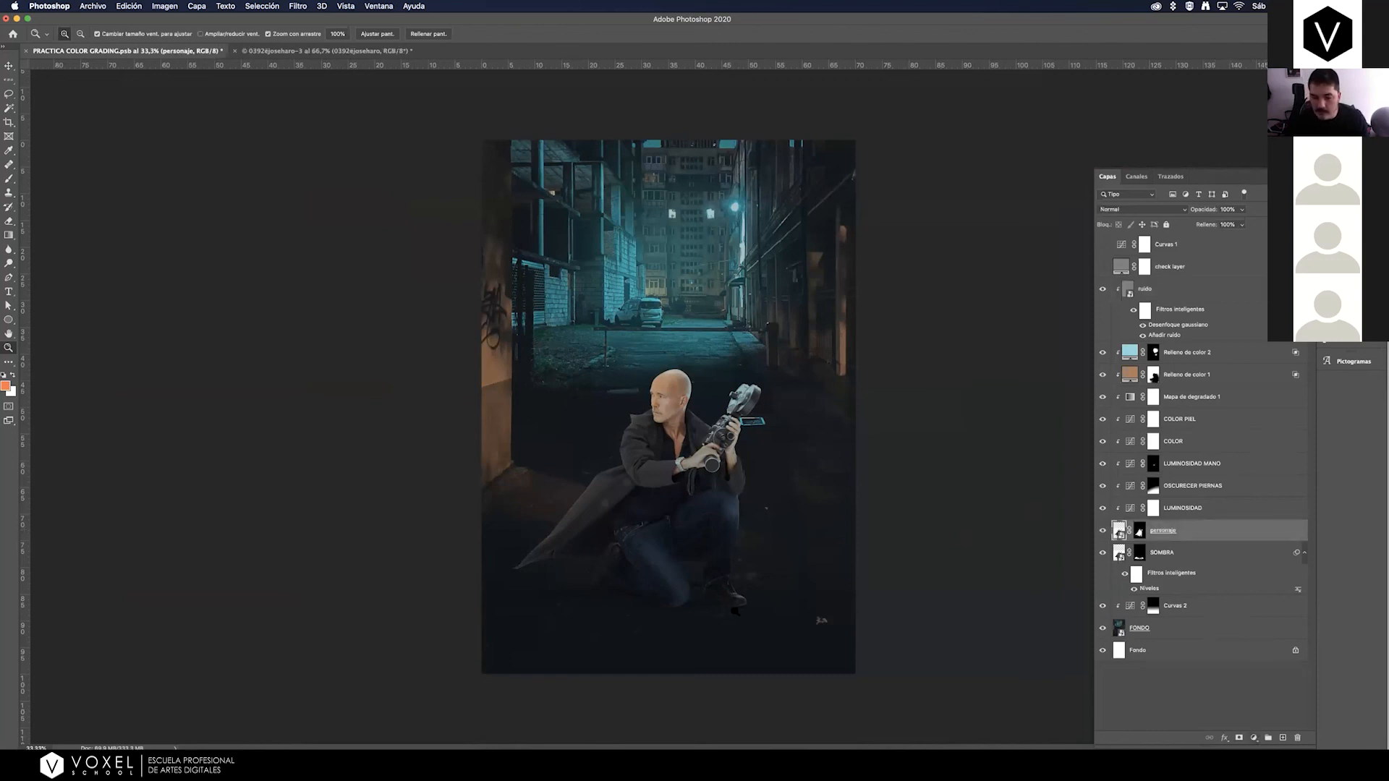
left_click(1254, 737)
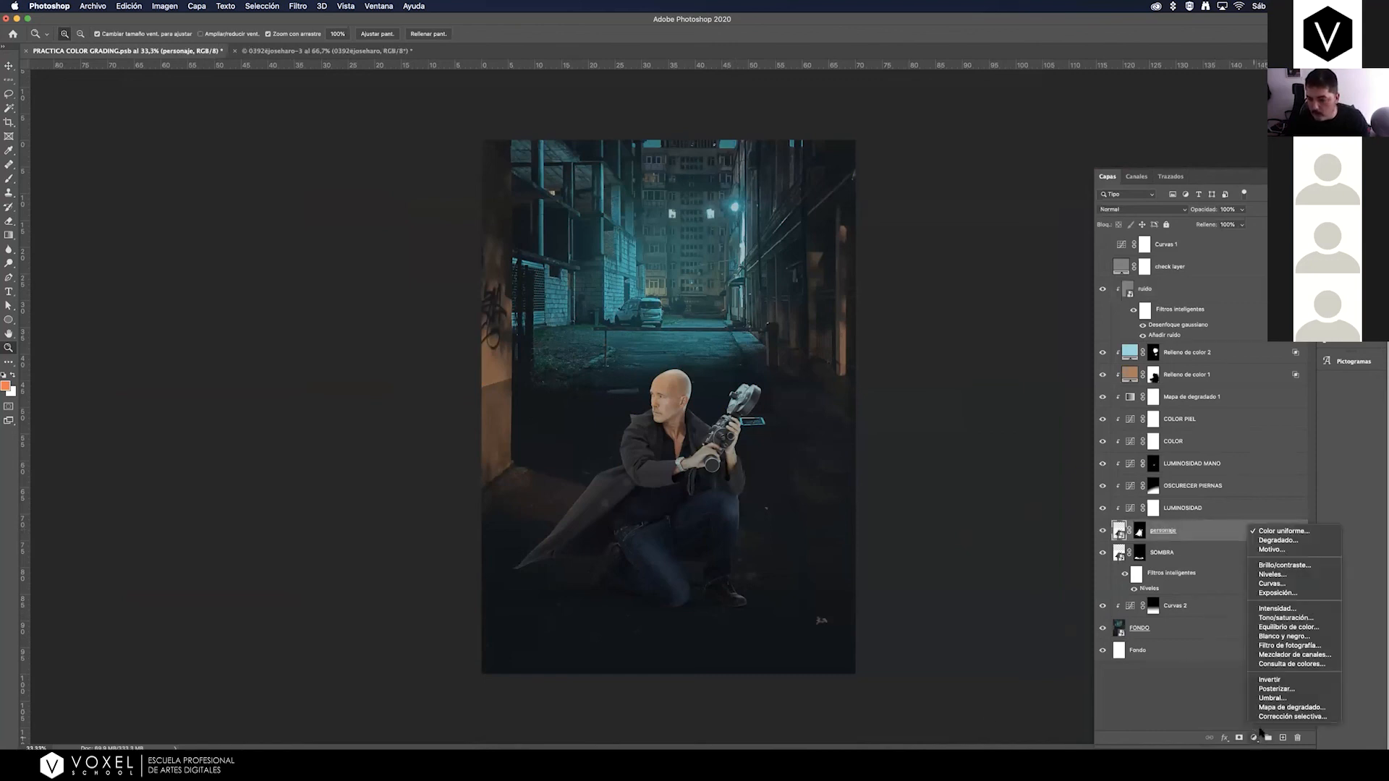
left_click(1280, 532)
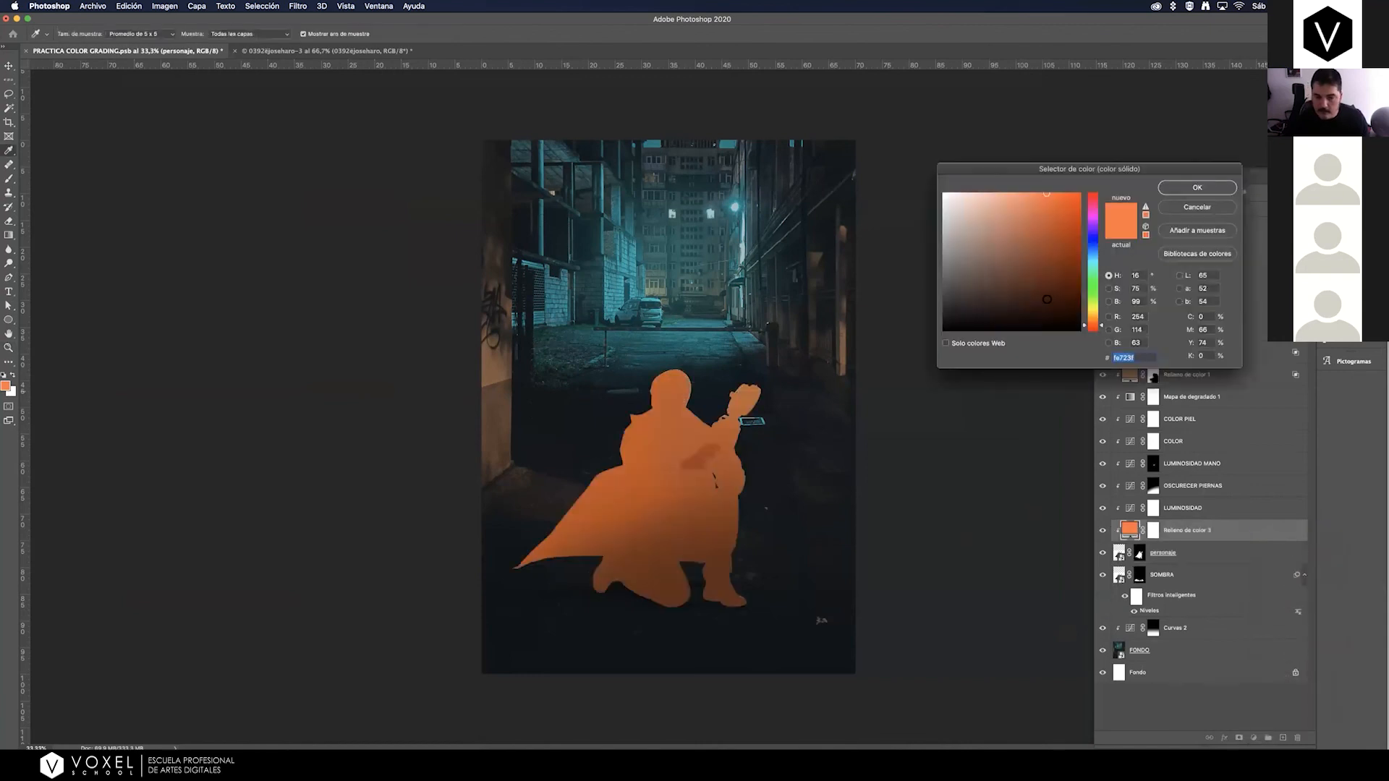
left_click(719, 623)
left_click(757, 633)
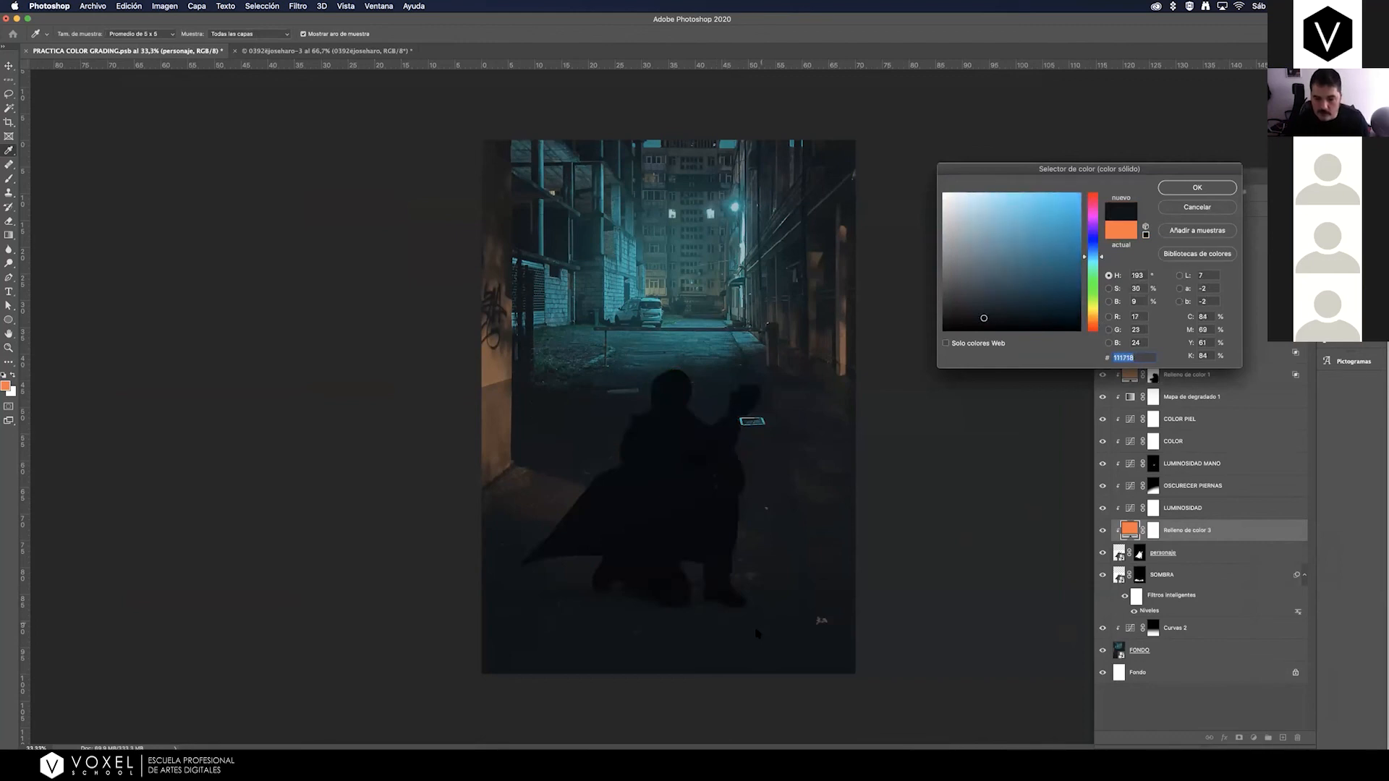
left_click(1197, 187)
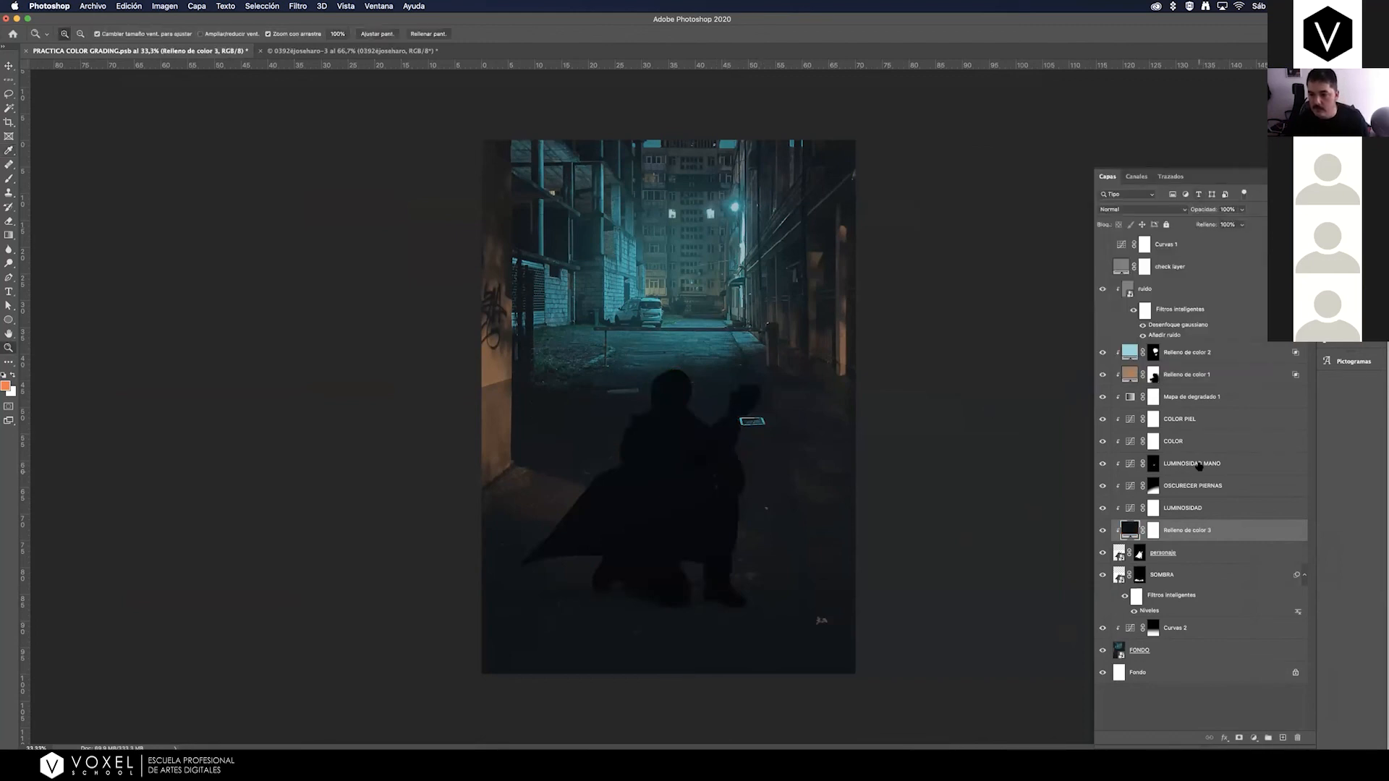
Invert the dark fill layer's mask to hide the fill, and rename the layer arreglo zapato.
left_click(1153, 532)
key("super+i")
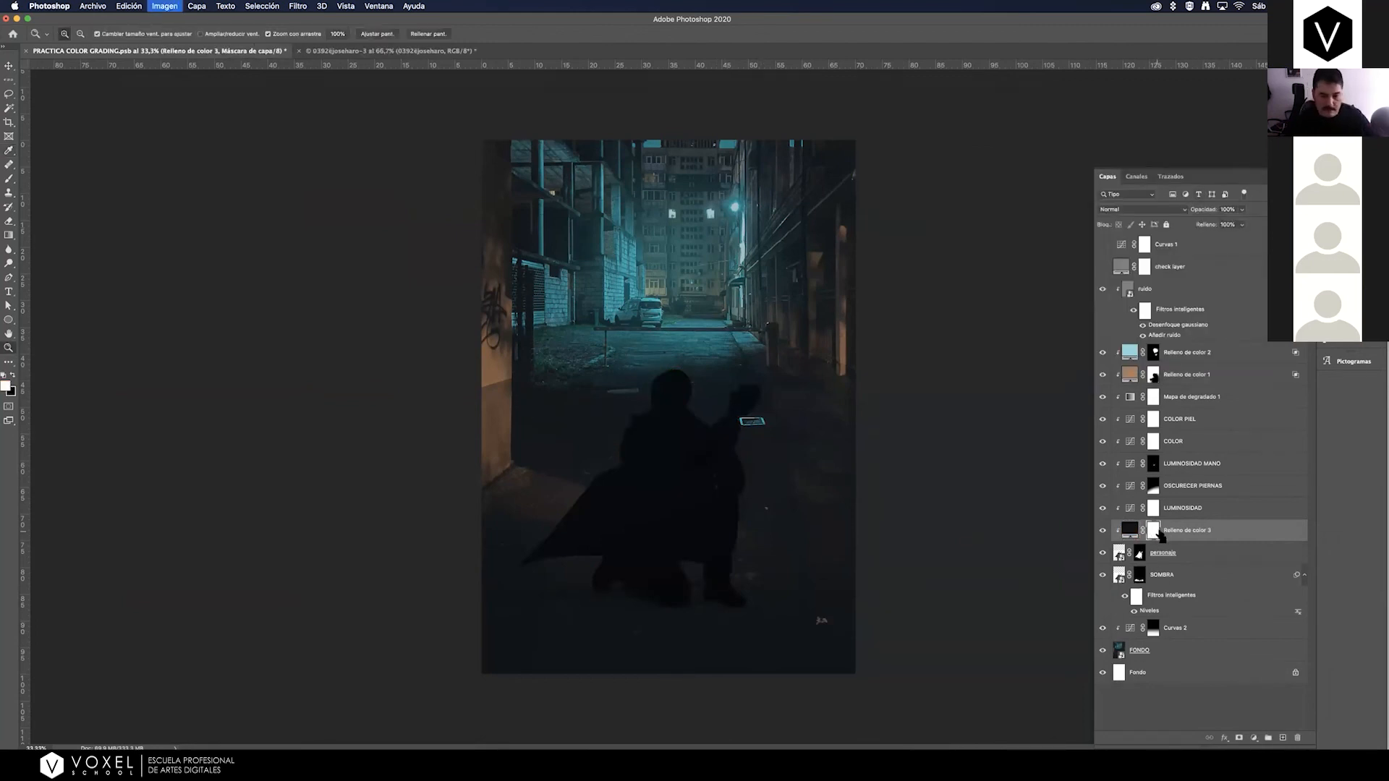
left_click(9, 235)
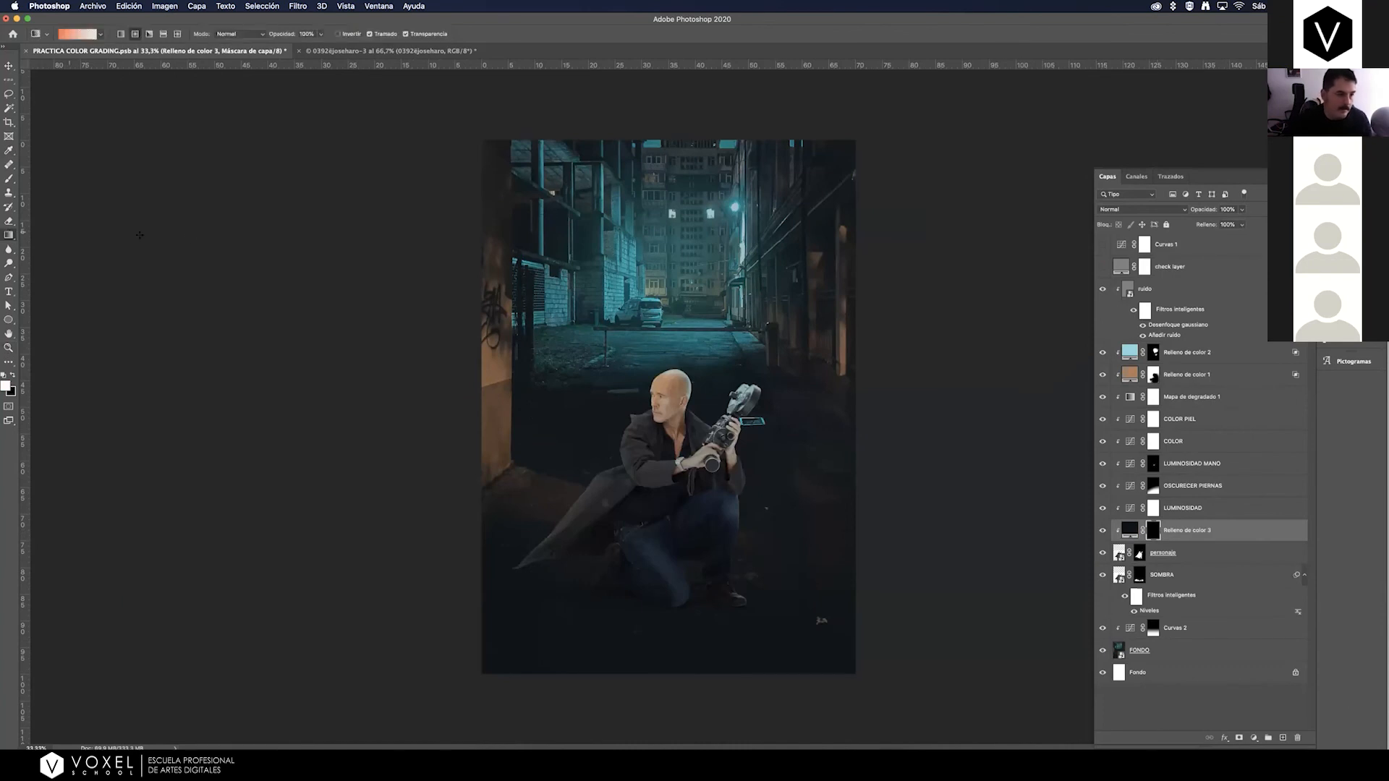
double_click(1185, 531)
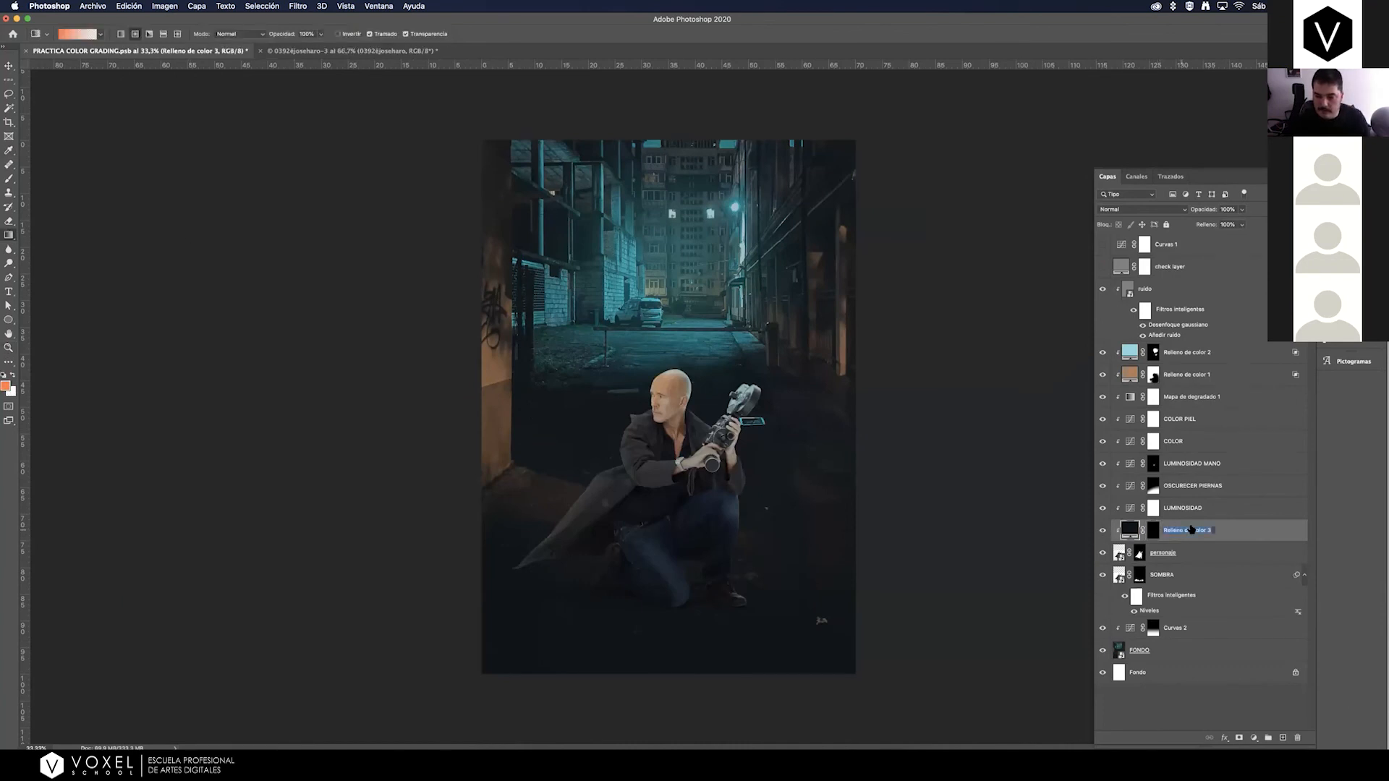
type("arreg")
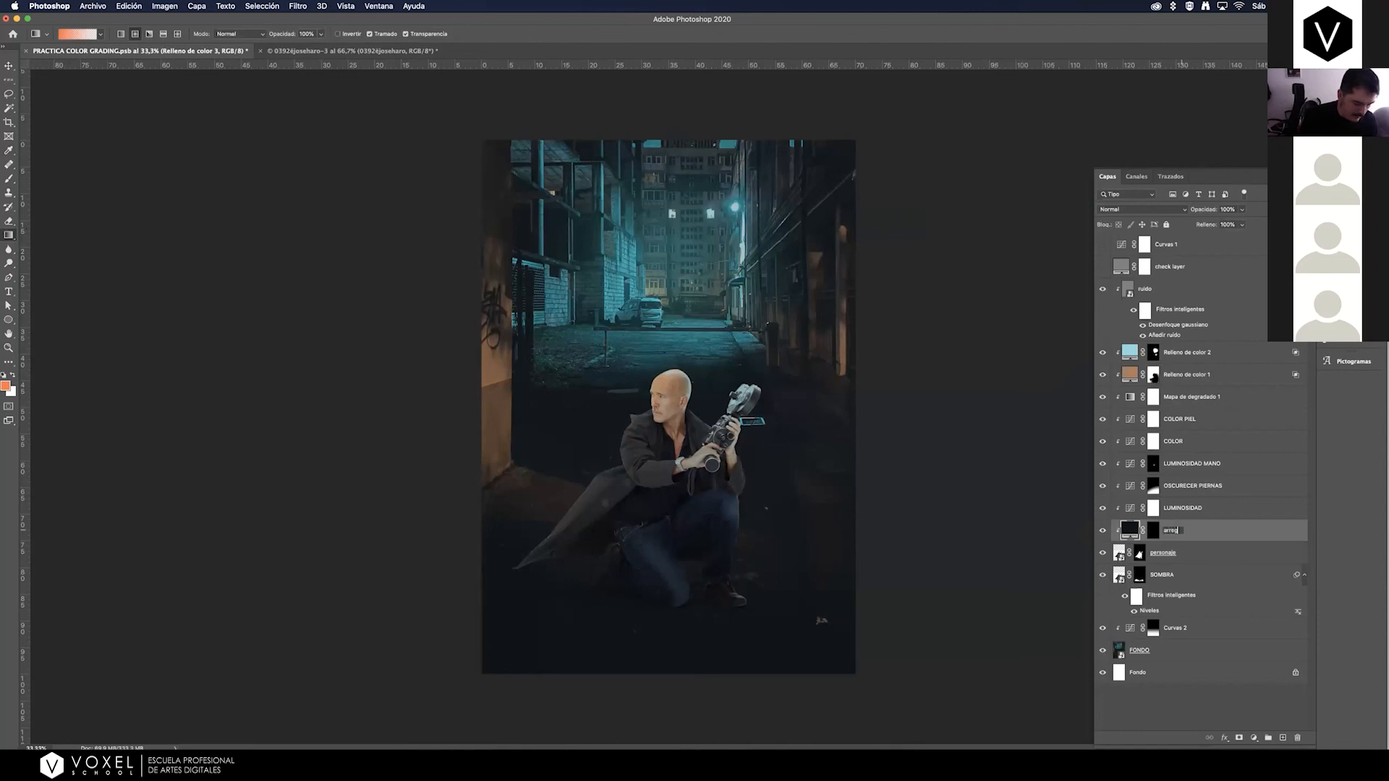
type("lo zapato")
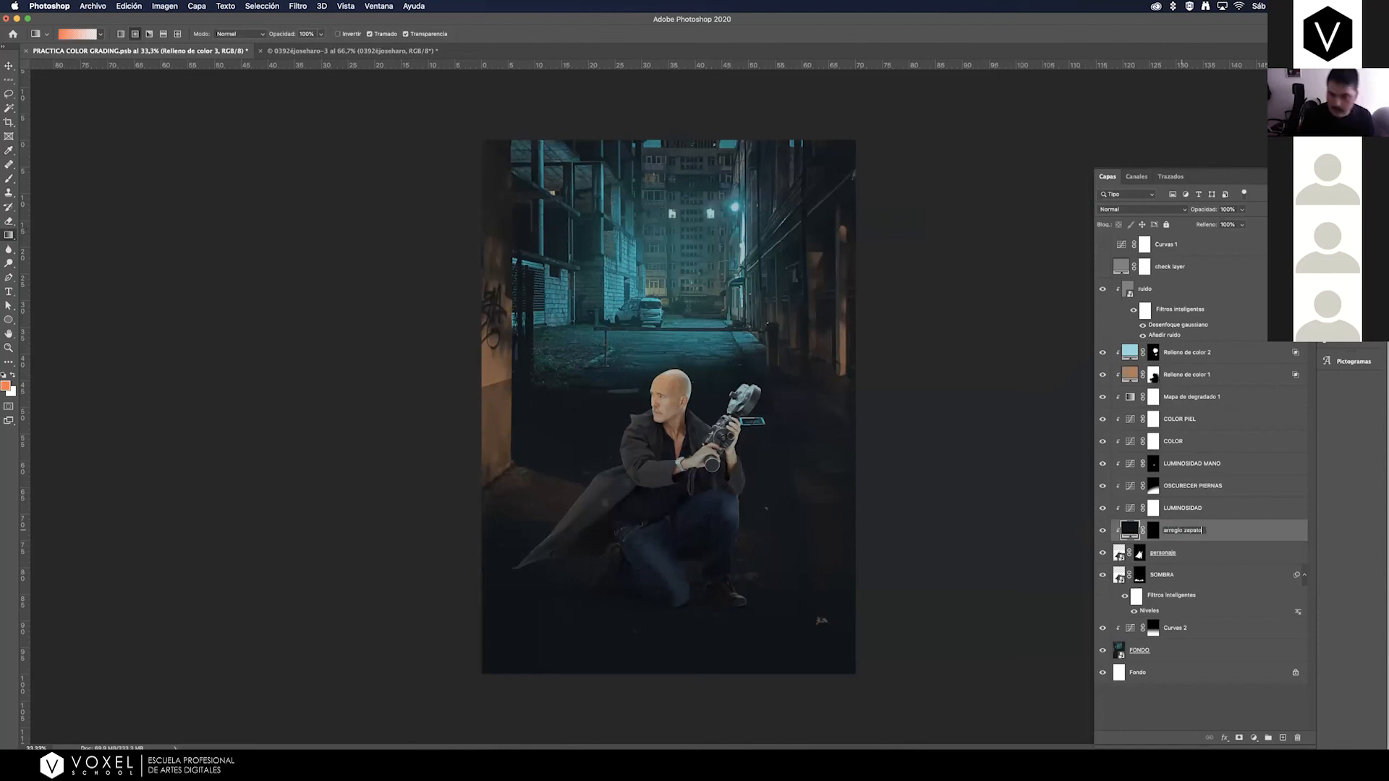
key("Return")
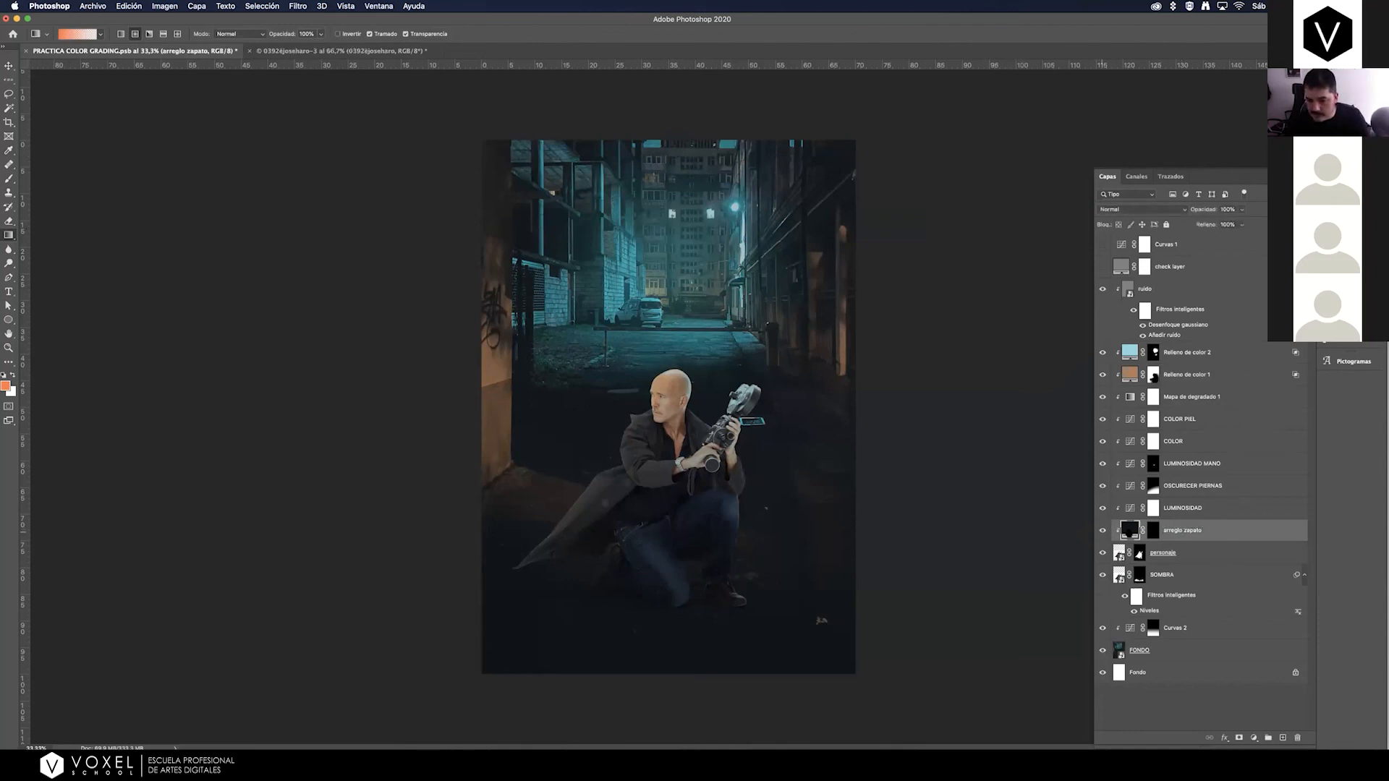
Reveal the dark fill over the man's shoes and lower legs with mask gradients, and set the arreglo zapato layer's opacity to 57%.
left_click(1153, 531)
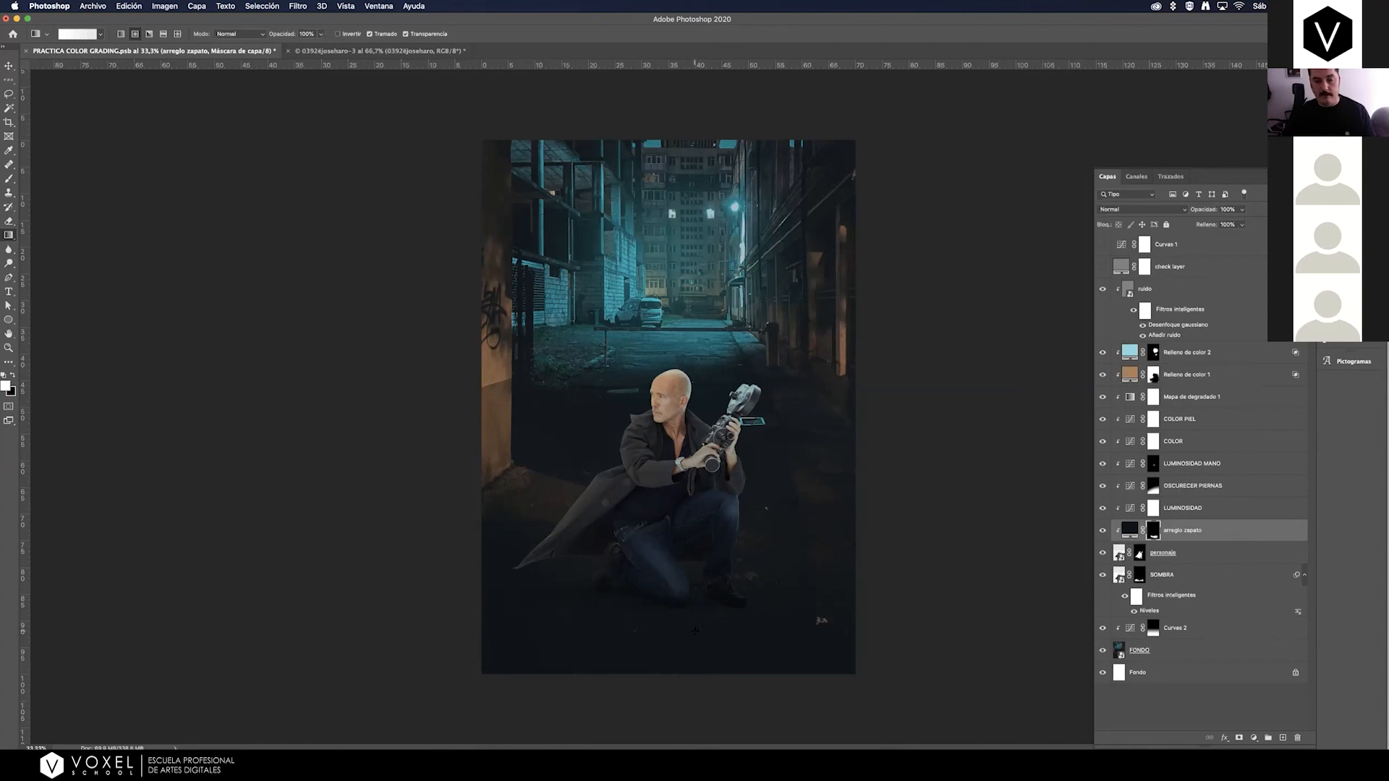
left_click_drag(745, 680, 680, 568)
left_click(1241, 209)
left_click_drag(1244, 223, 1221, 222)
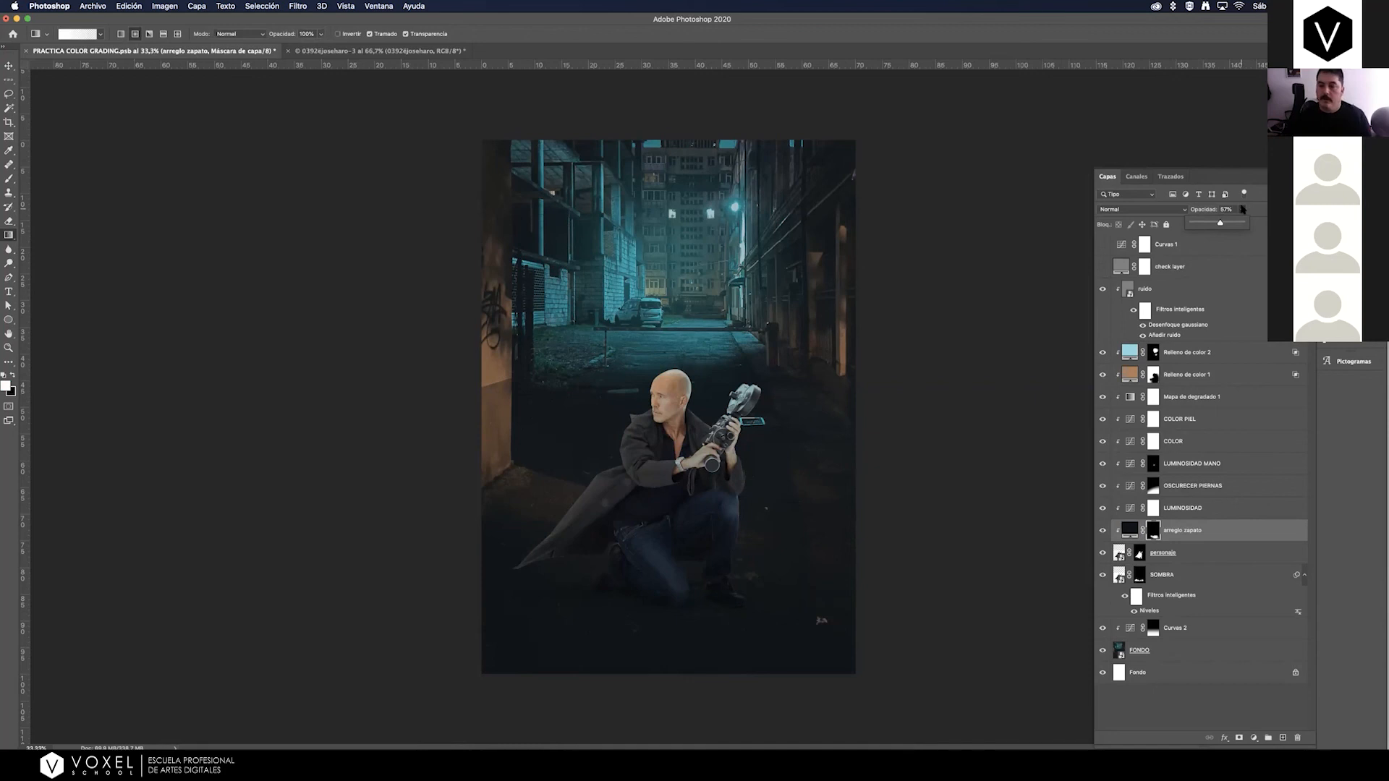
left_click(1219, 296)
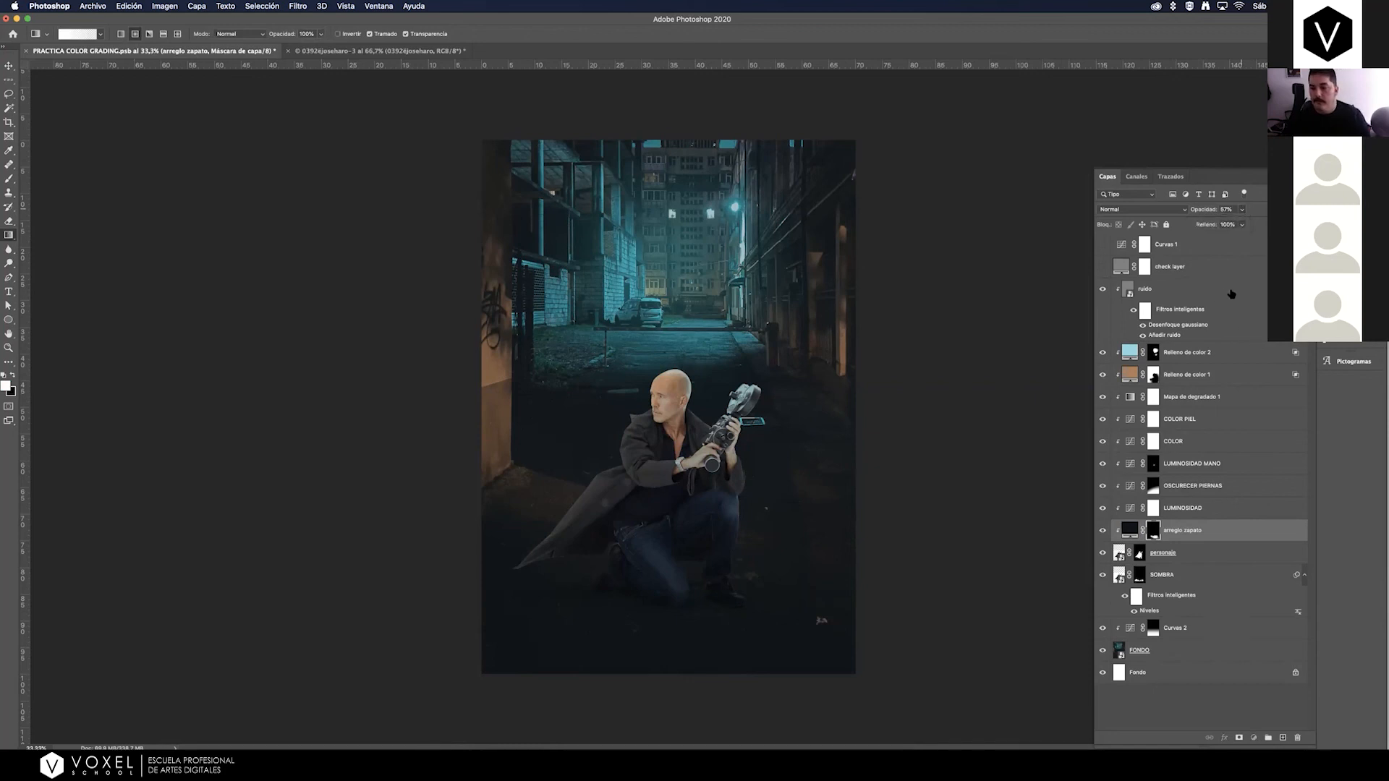
Select the ruido noise layer after checking the Curvas 2 layer above the background.
left_click(1231, 294)
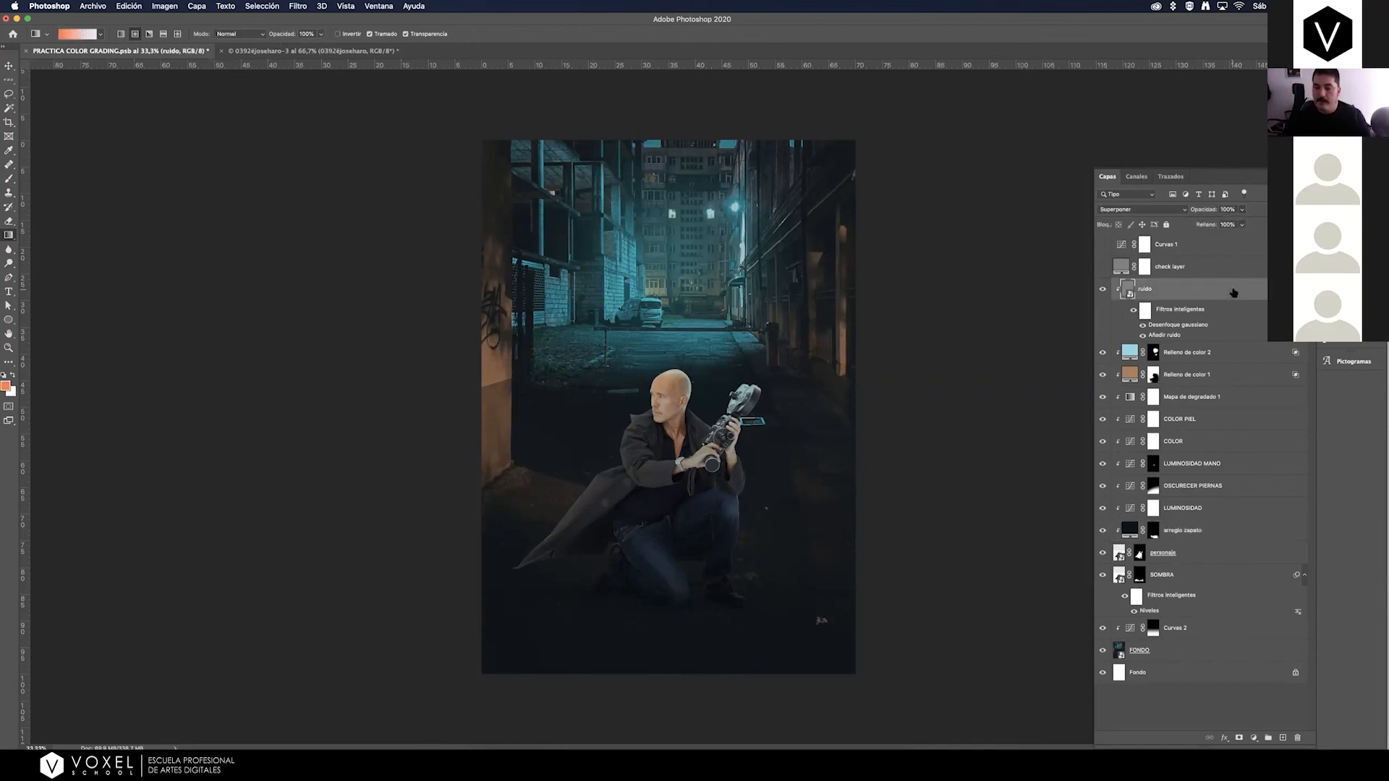
left_click(1205, 630)
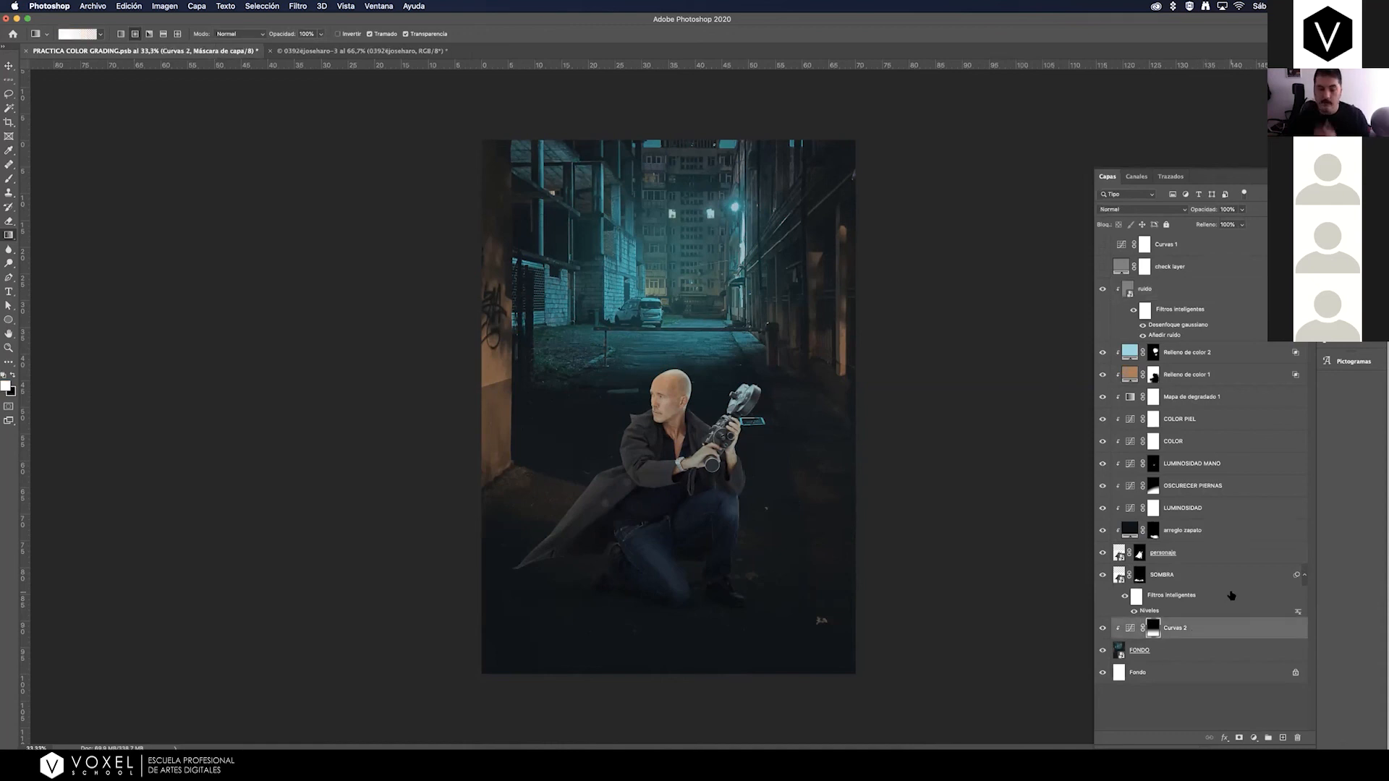
left_click(1221, 290)
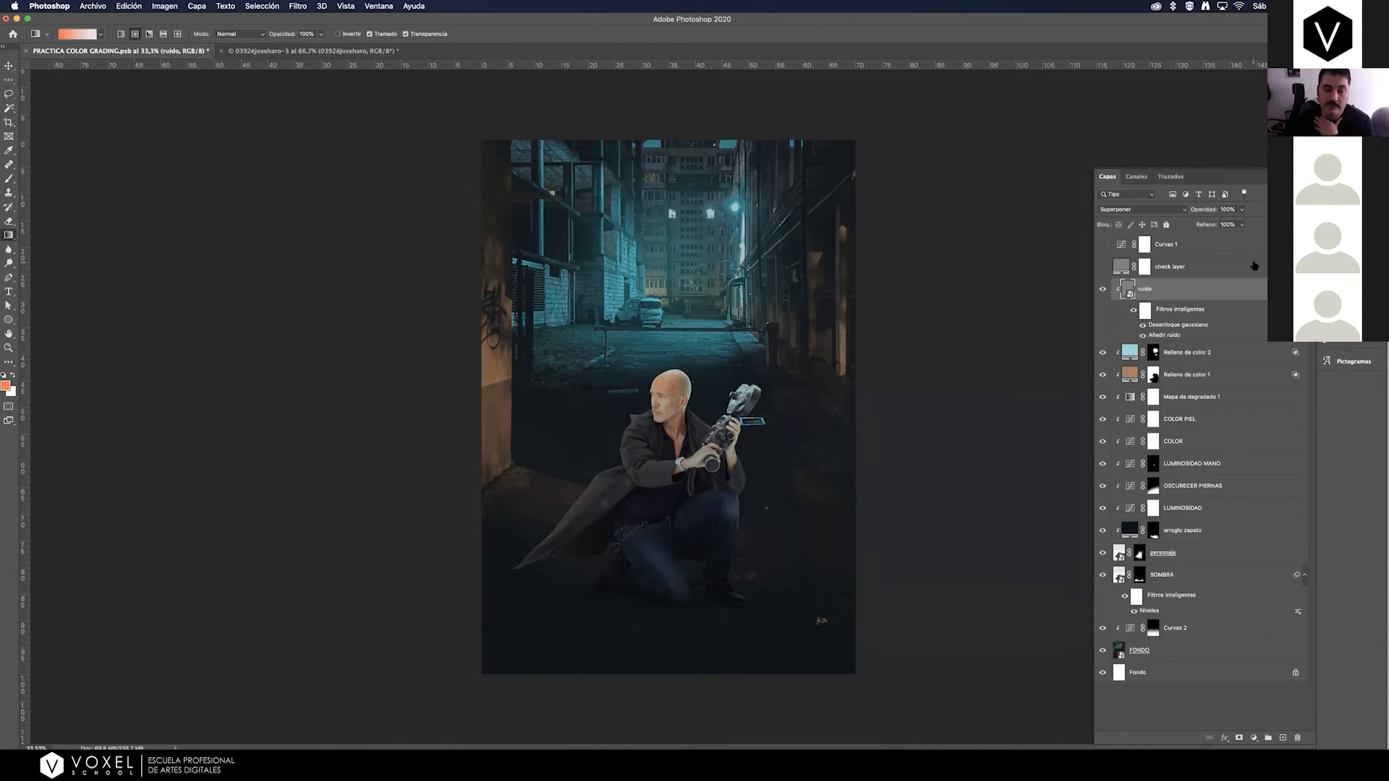
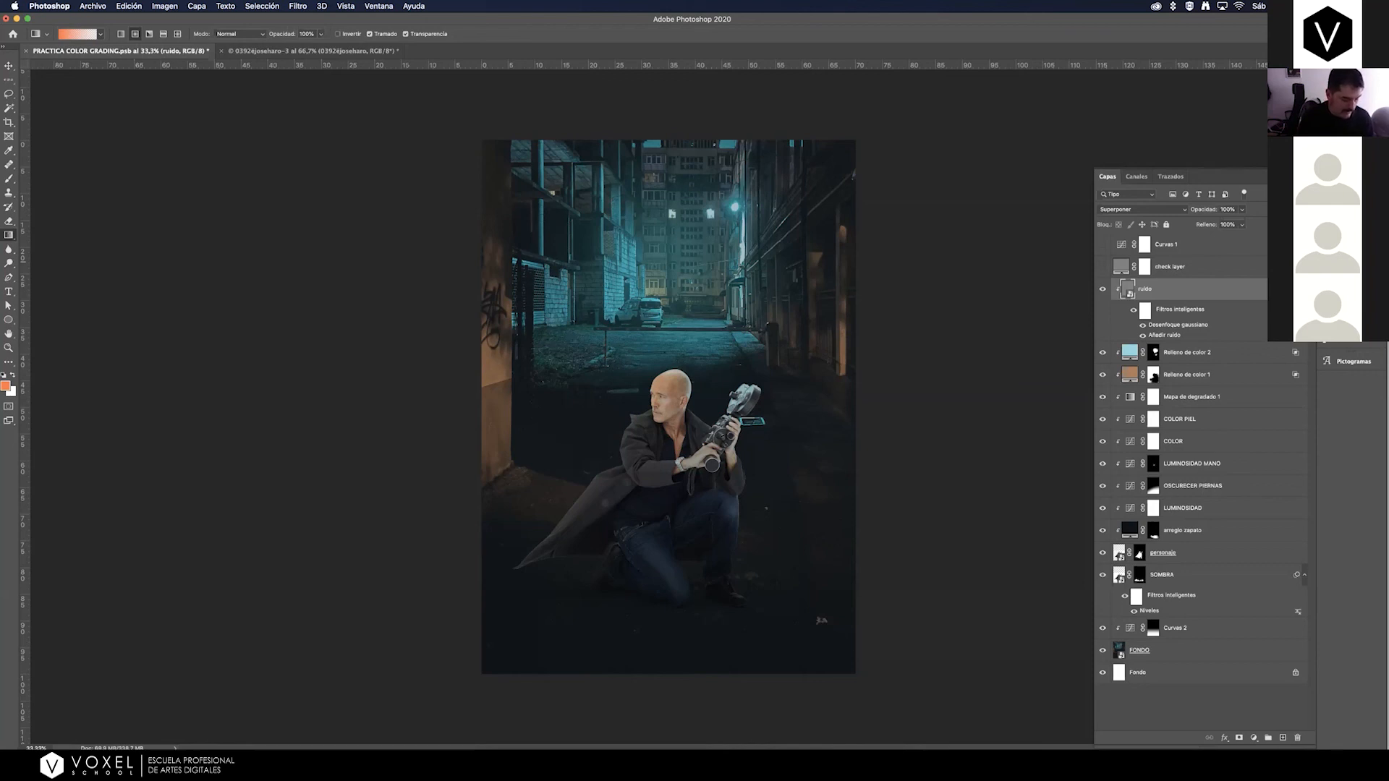
Stamp all visible layers into a new merged layer above ruido, and toggle its visibility to compare it with the layered composite.
key("super+alt+shift+e")
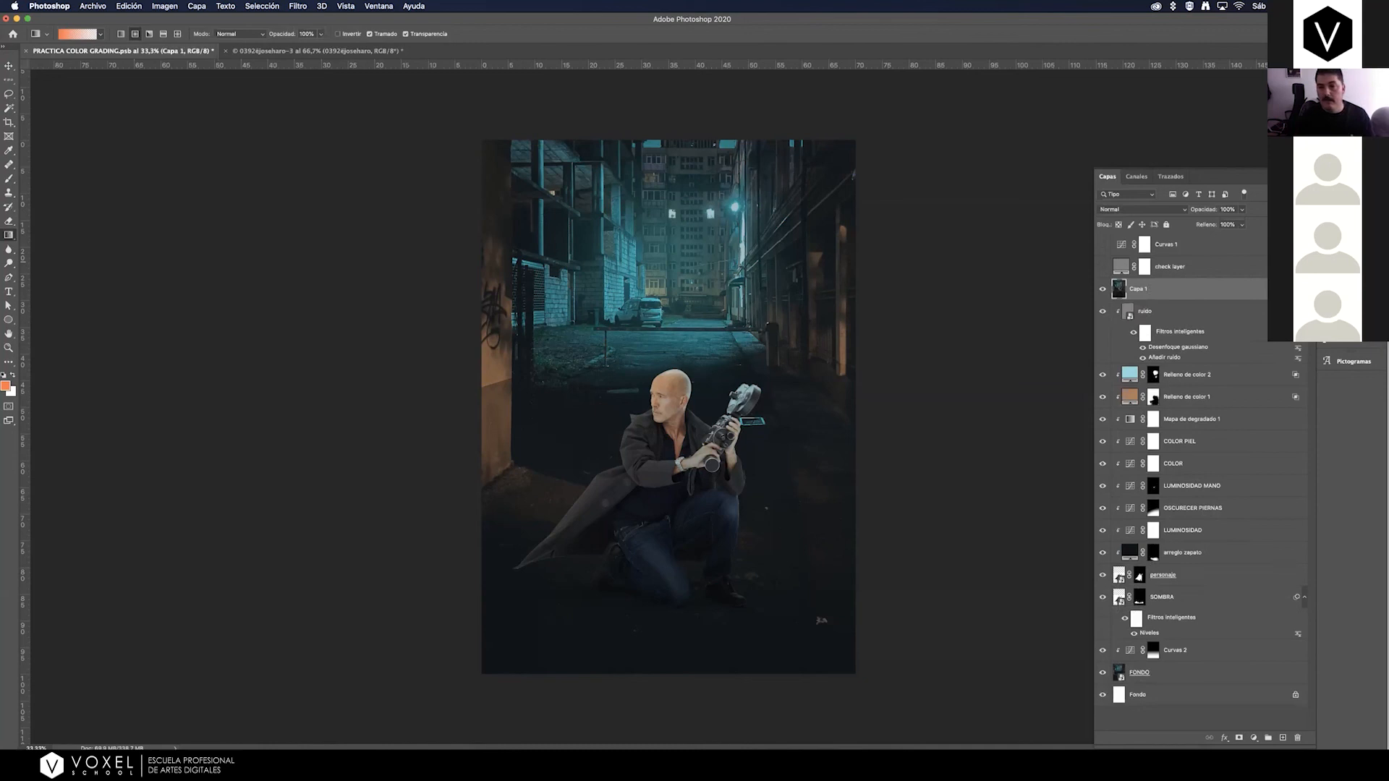
left_click(1103, 290)
left_click(1103, 290)
left_click(1103, 290)
left_click(1102, 290)
left_click(1103, 290)
left_click(1102, 290)
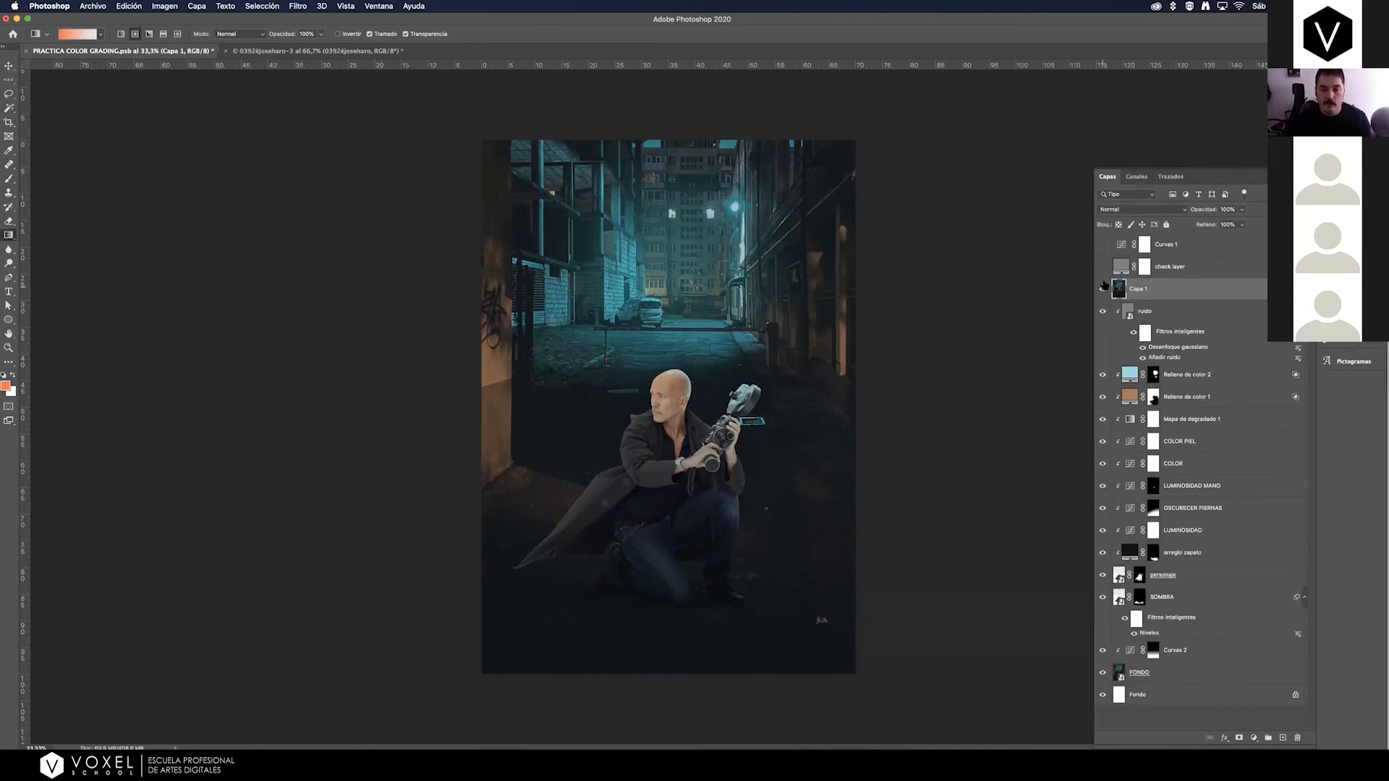
left_click(1102, 290)
left_click(1102, 290)
left_click(1102, 290)
left_click(1101, 291)
Rename the merged layer imagen acoplada and toggle its visibility to check it against the layers beneath.
double_click(1139, 290)
type("ima")
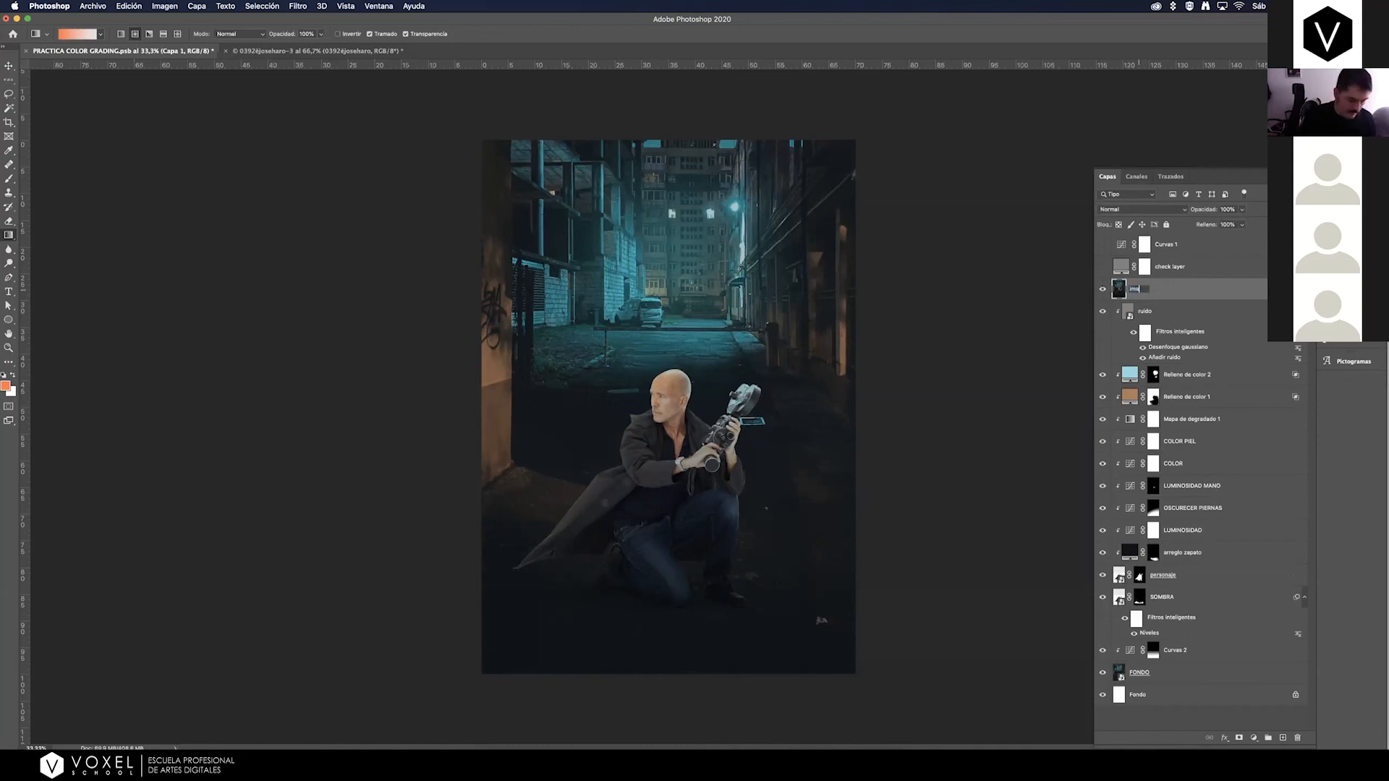
type("gen acoplada")
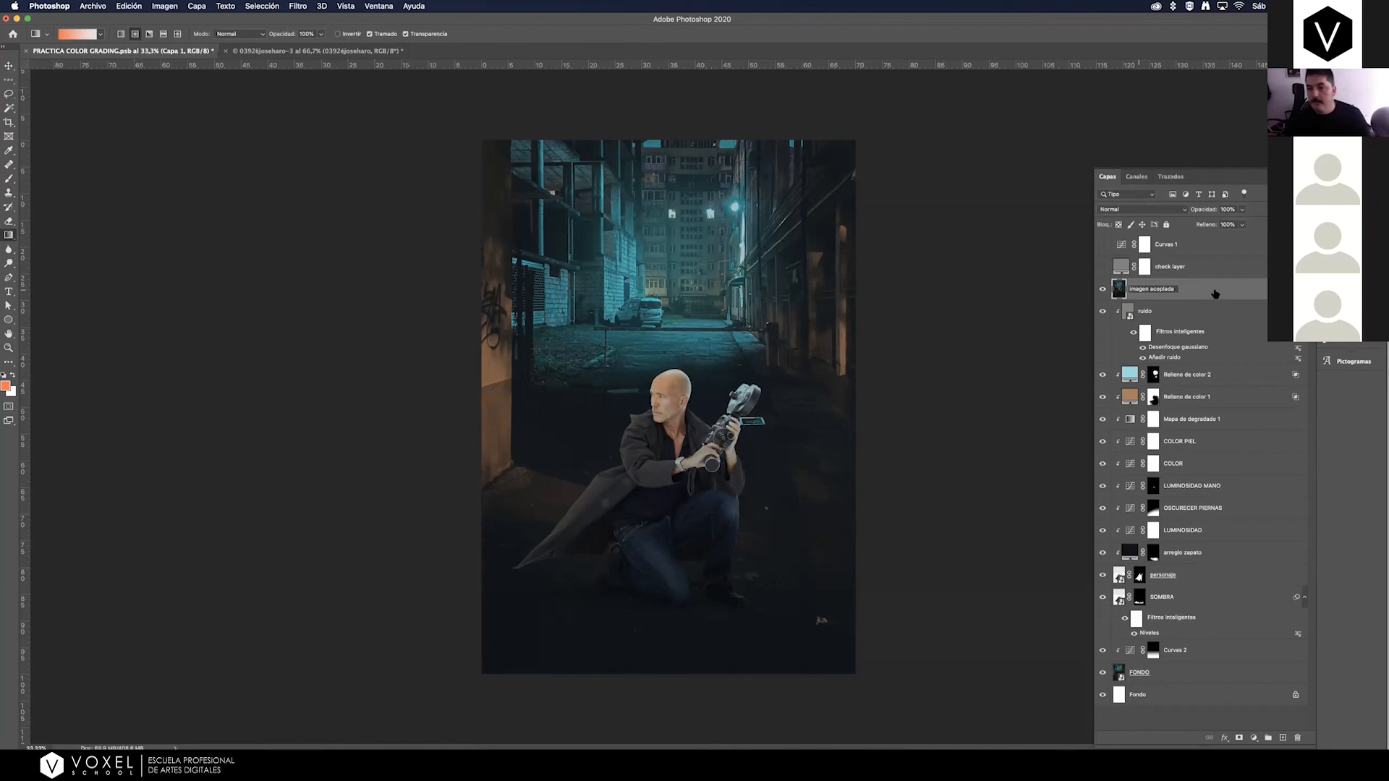
key("Return")
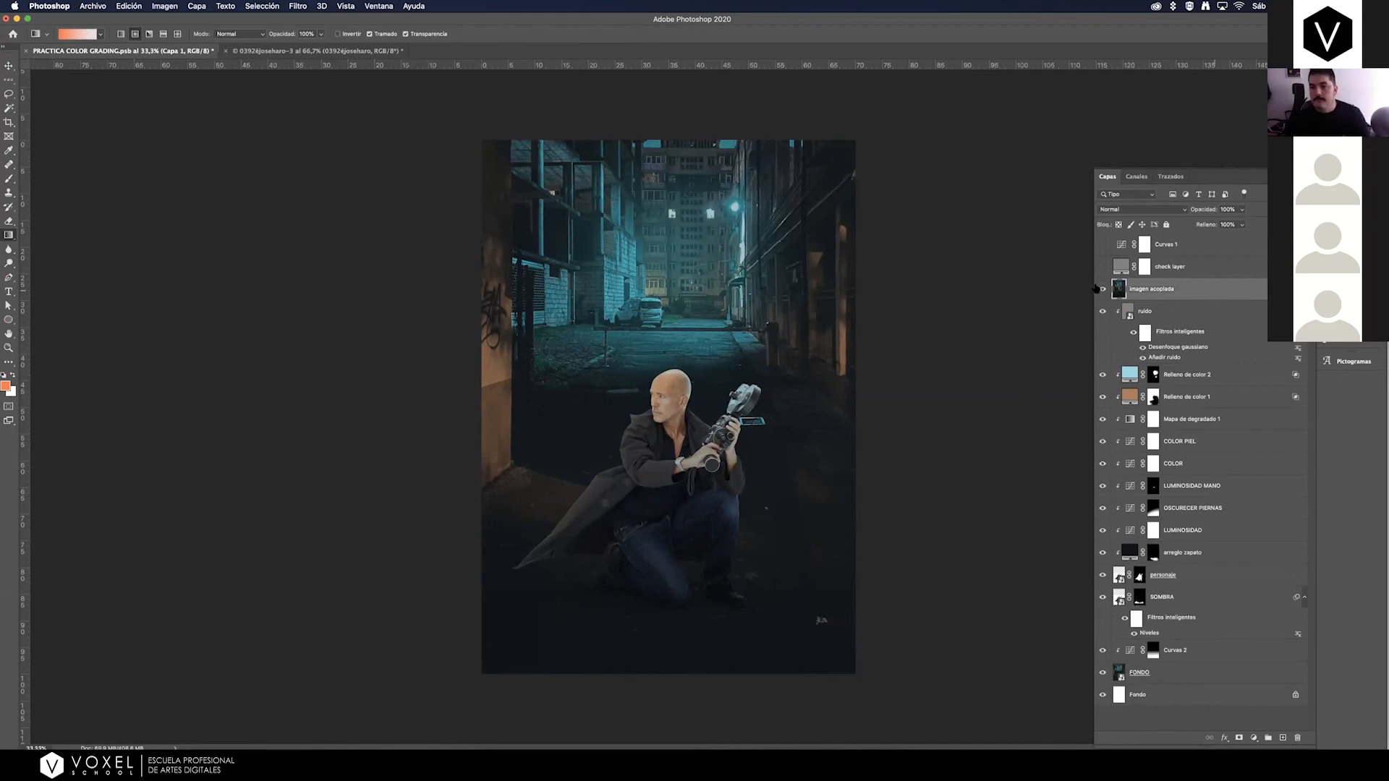
left_click(1102, 290)
left_click(1103, 289)
left_click(1103, 289)
left_click(1103, 289)
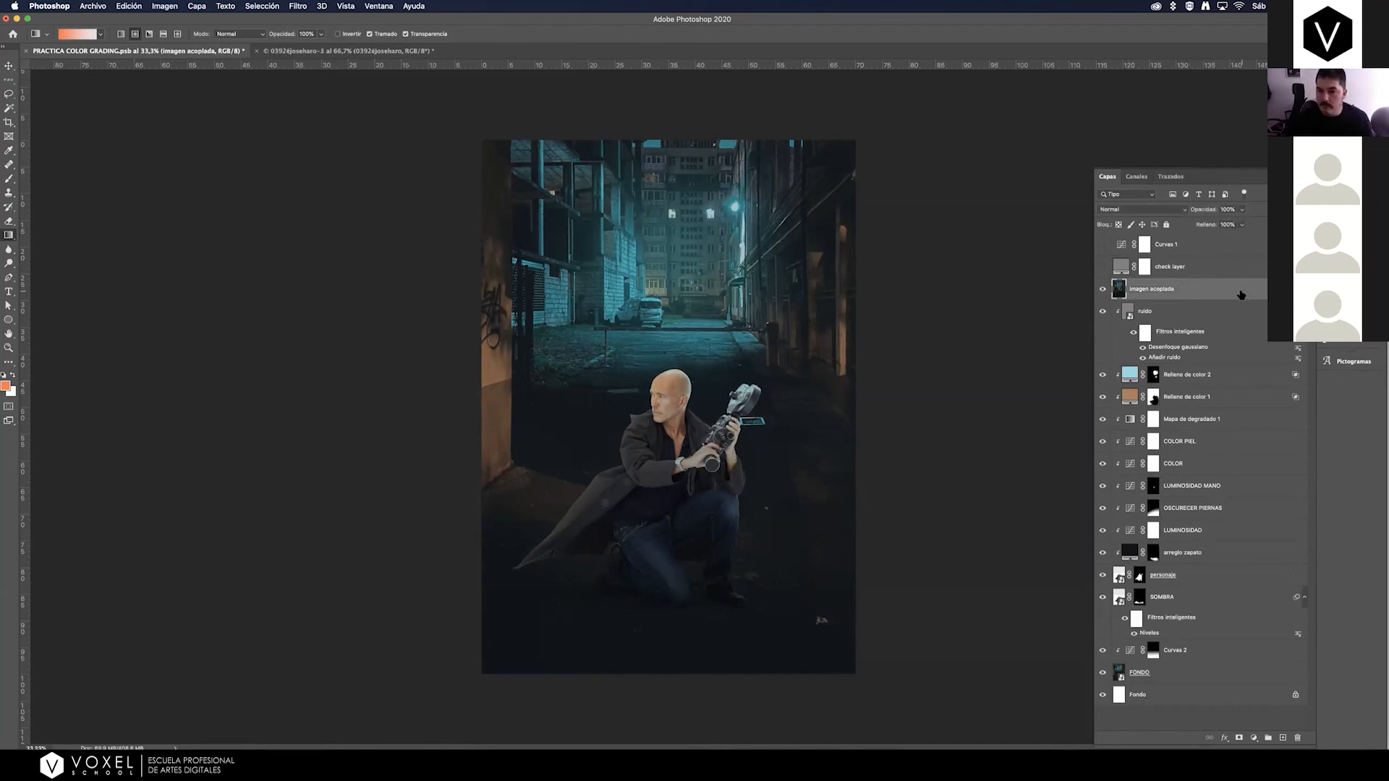
Convert the imagen acoplada layer to a smart object and open it in the Camera Raw filter with a side-by-side before/after view.
right_click(1241, 293)
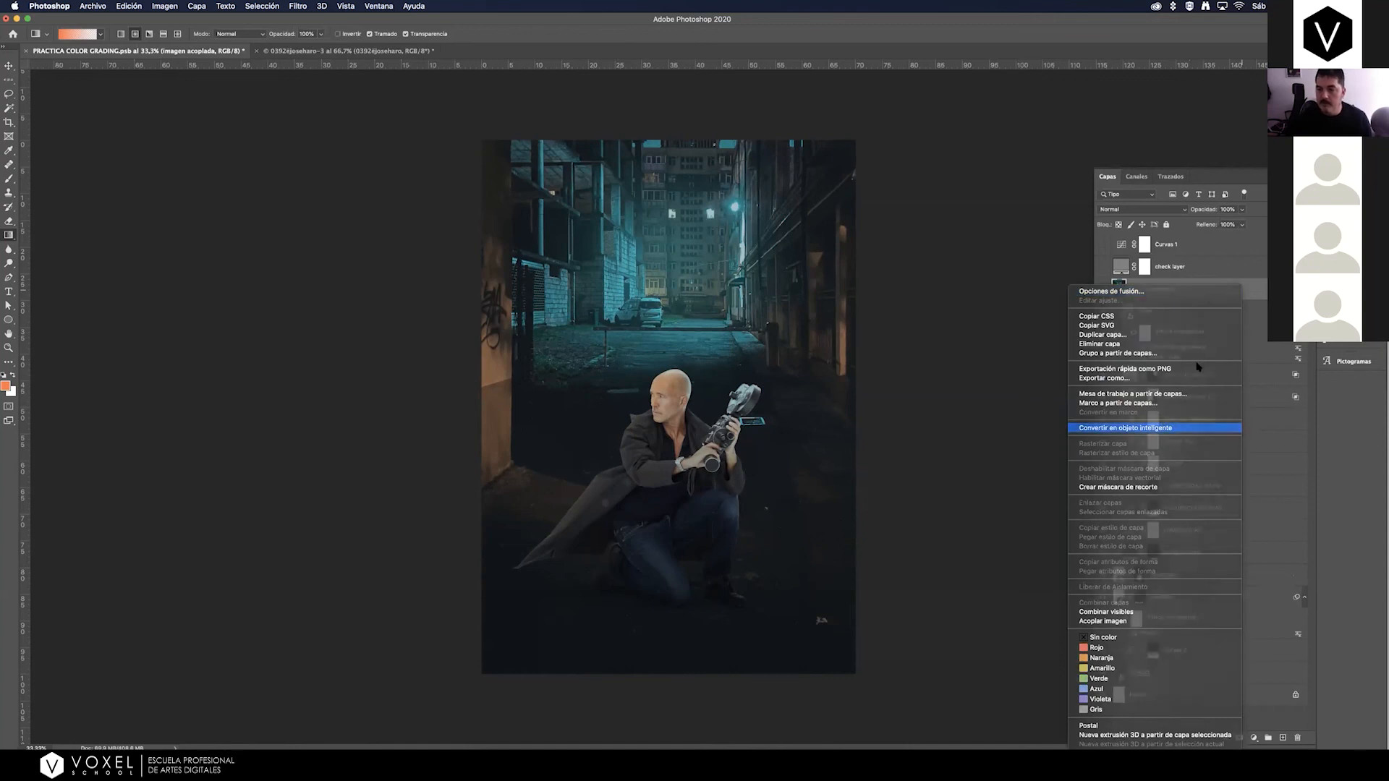
left_click(1149, 428)
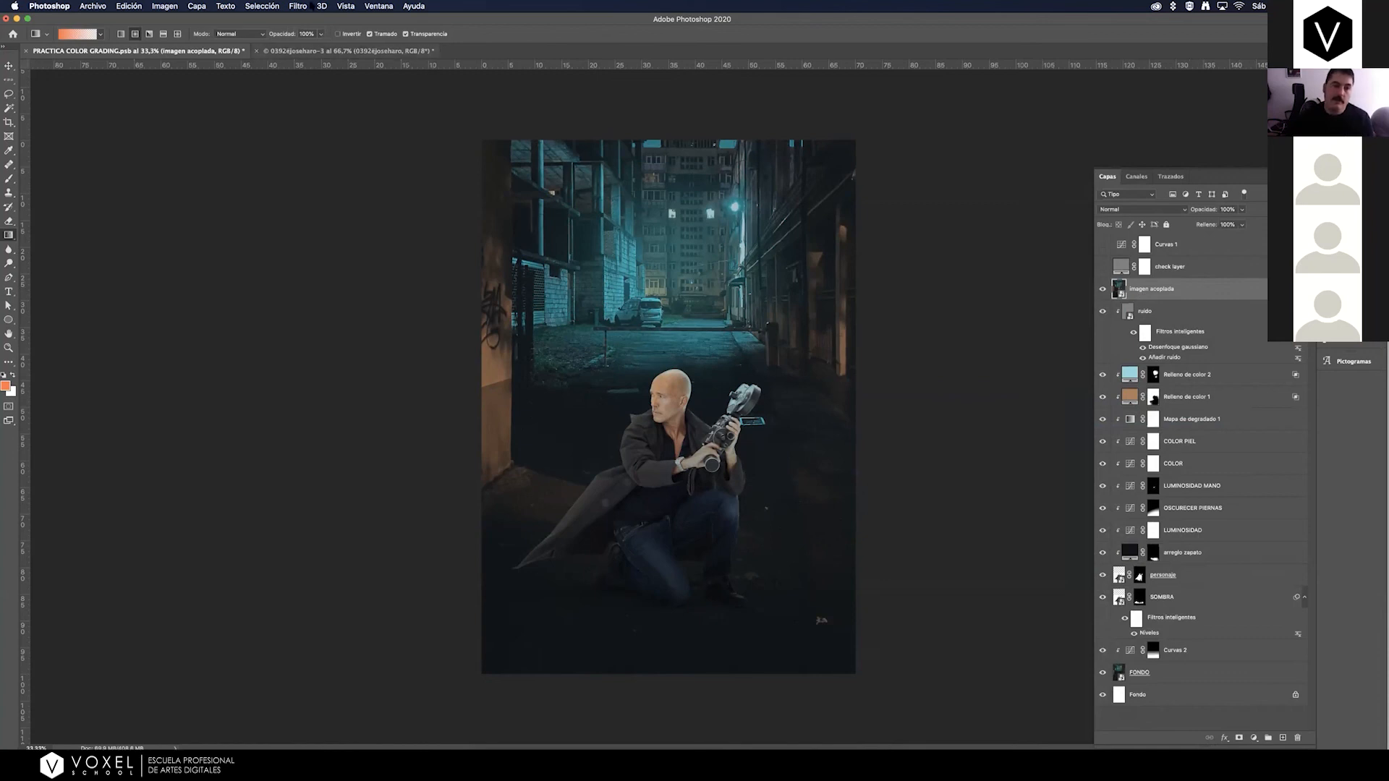
left_click(299, 9)
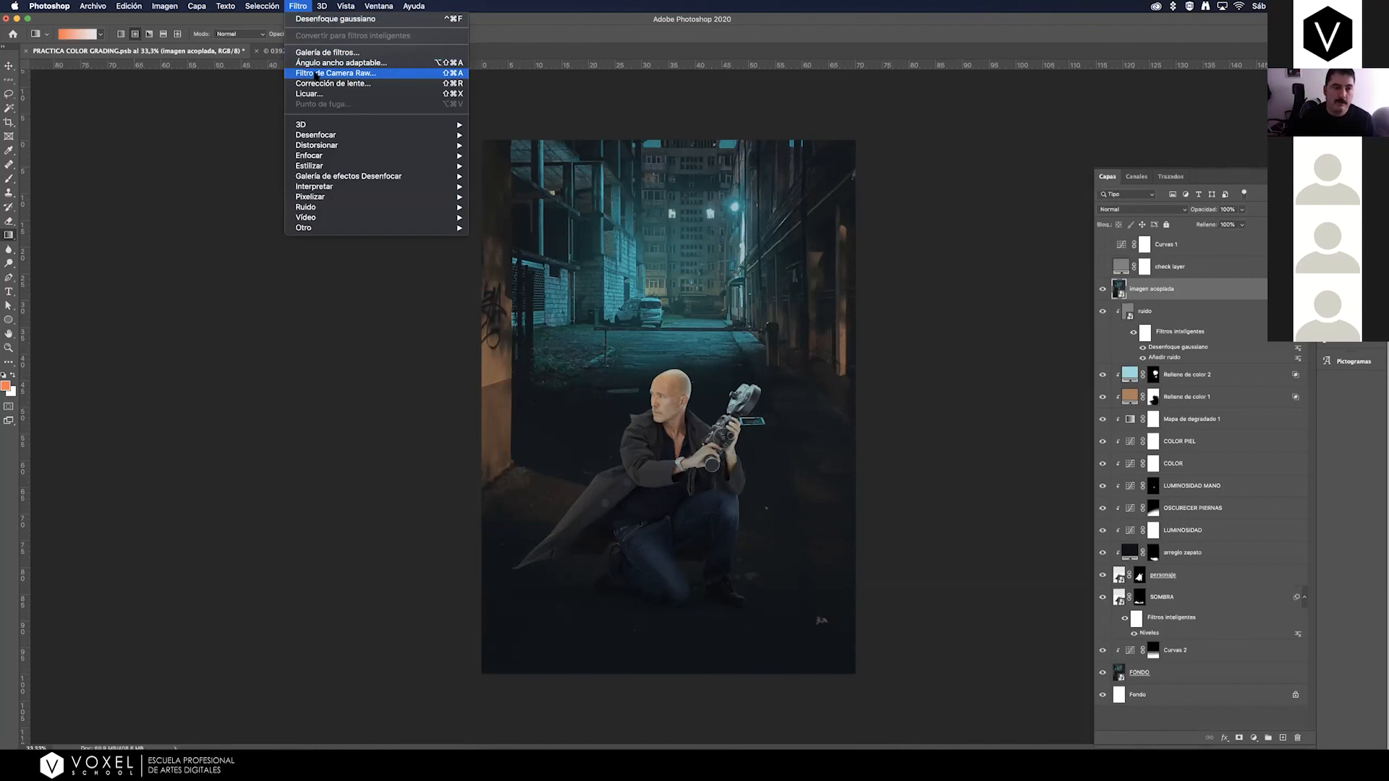
left_click(319, 75)
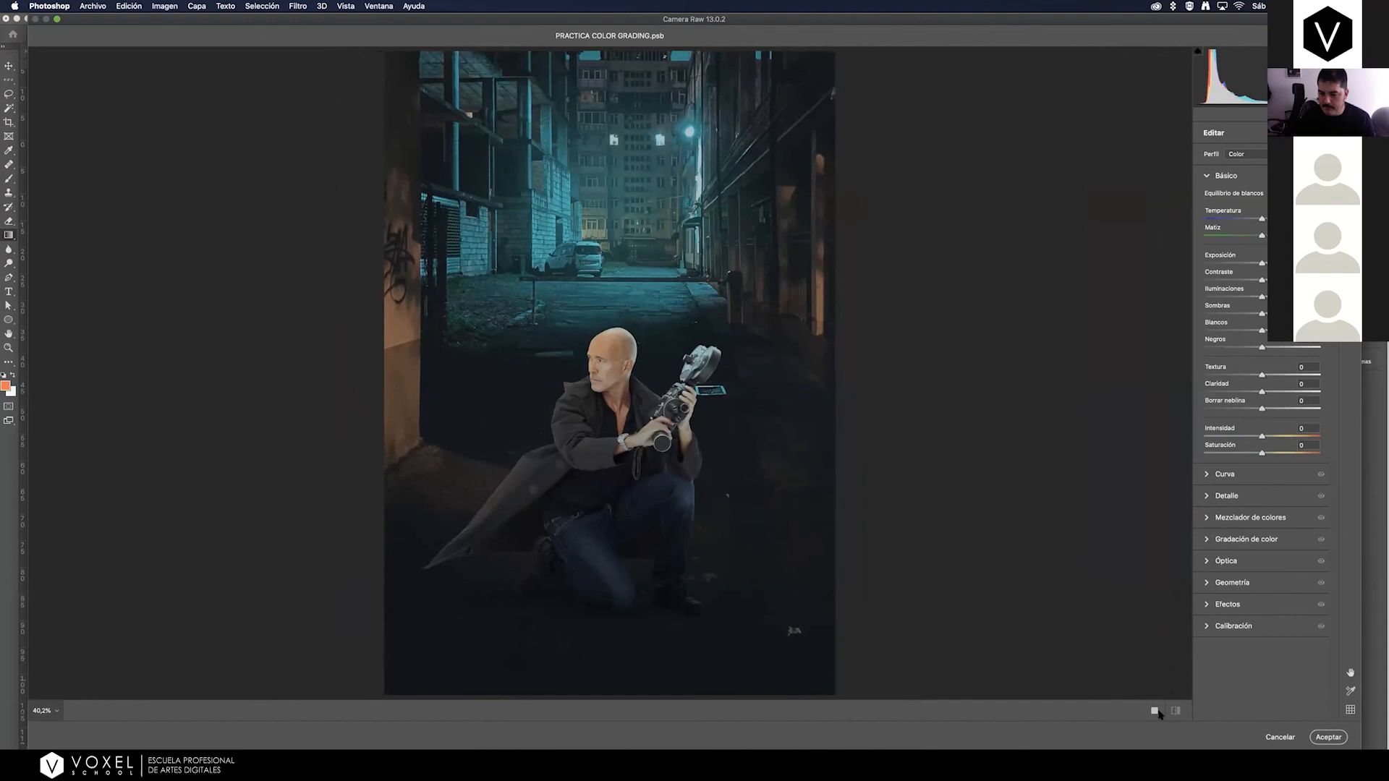
left_click(1155, 711)
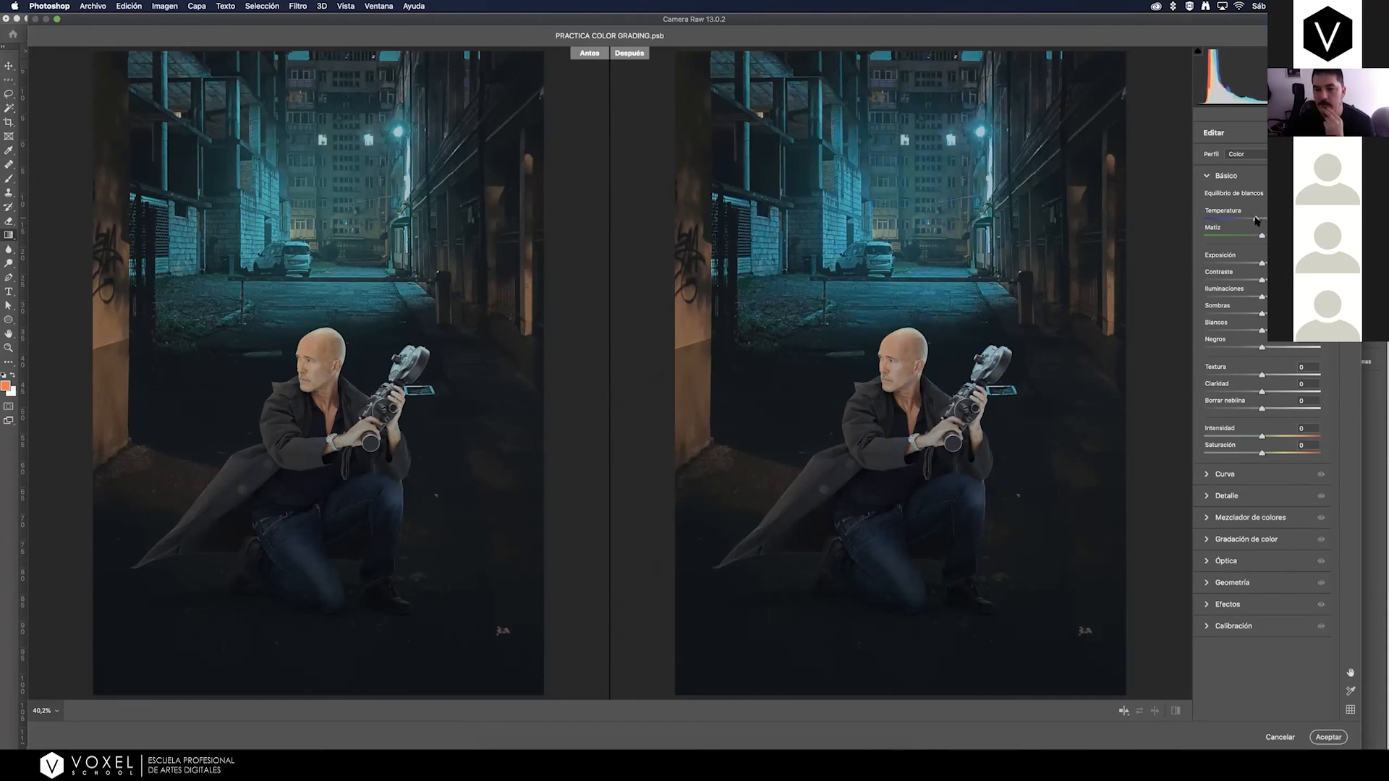
Cool the temperature slightly, raise the contrast, lower highlights, shadows and whites, and lift the blacks a little in the basic adjustments.
left_click_drag(1256, 220, 1255, 220)
left_click_drag(1262, 281, 1295, 281)
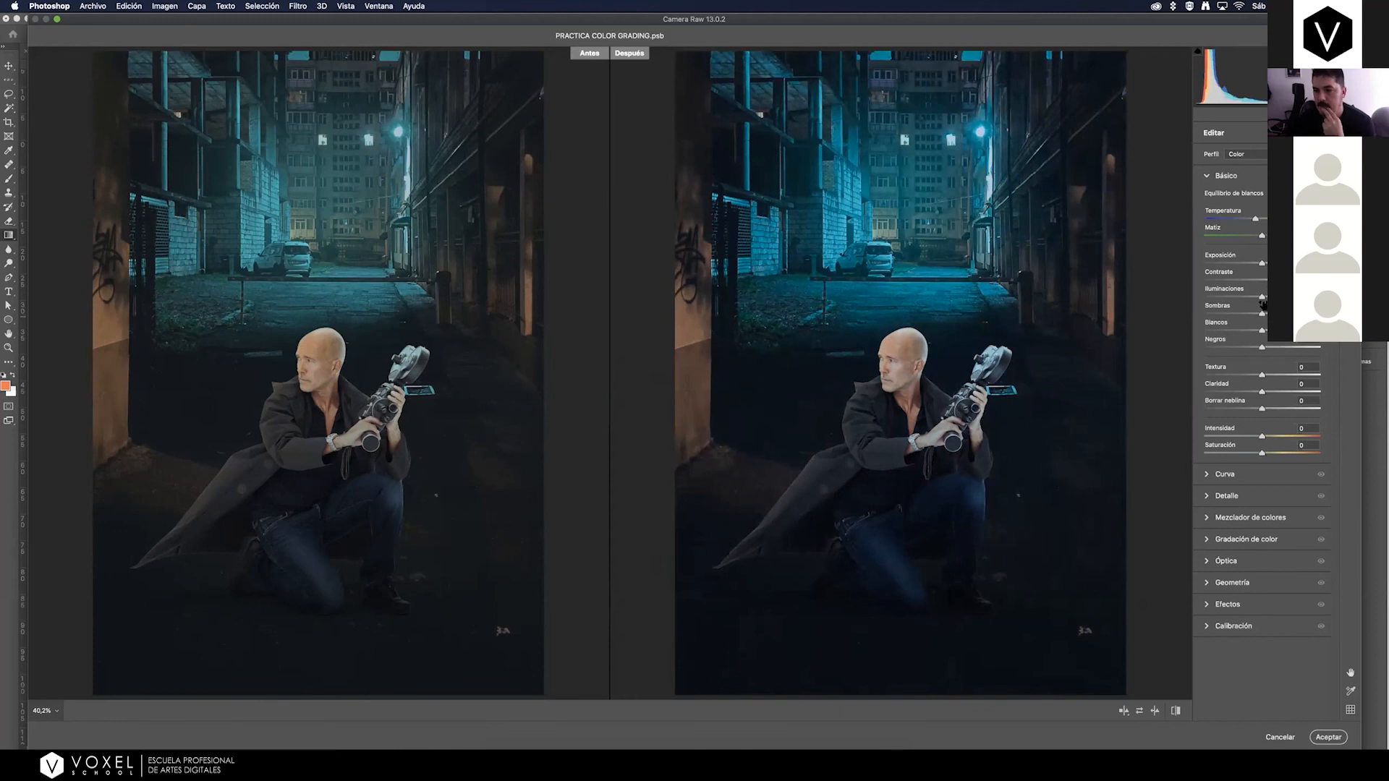
left_click_drag(1262, 300, 1244, 301)
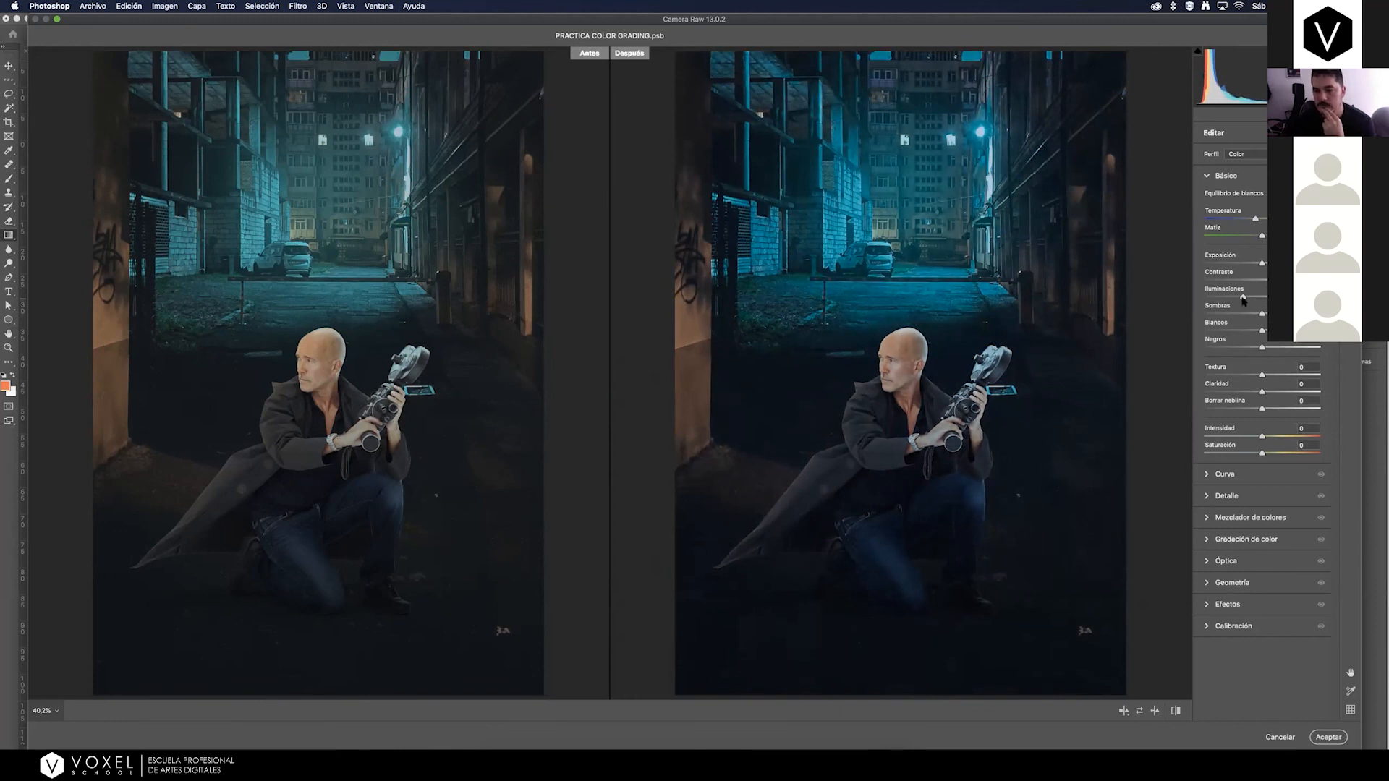
left_click_drag(1243, 299, 1240, 300)
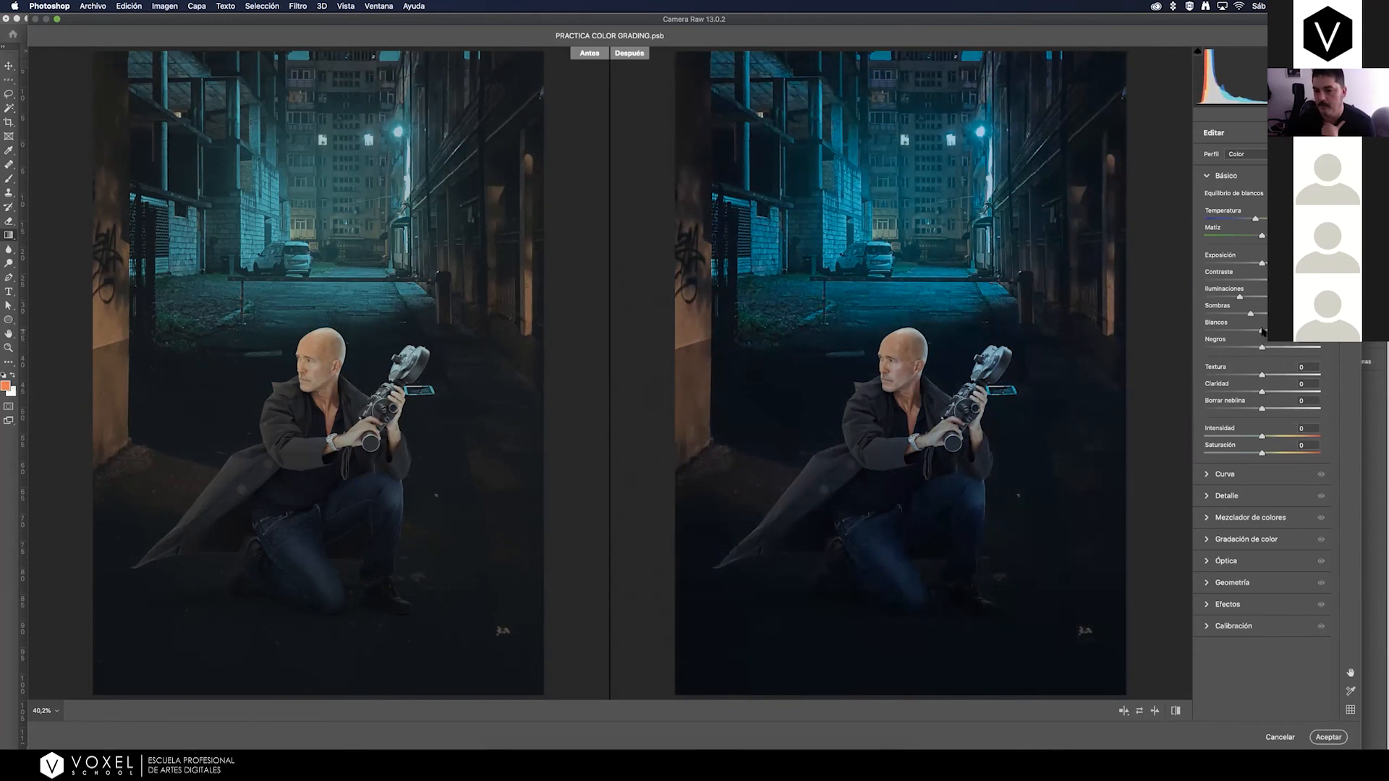
mouse_move(1262, 330)
left_mouse_down()
mouse_move(1227, 332)
mouse_move(1266, 348)
mouse_move(1232, 350)
mouse_move(1268, 351)
mouse_move(1233, 318)
mouse_move(1279, 349)
mouse_move(1265, 350)
left_mouse_up()
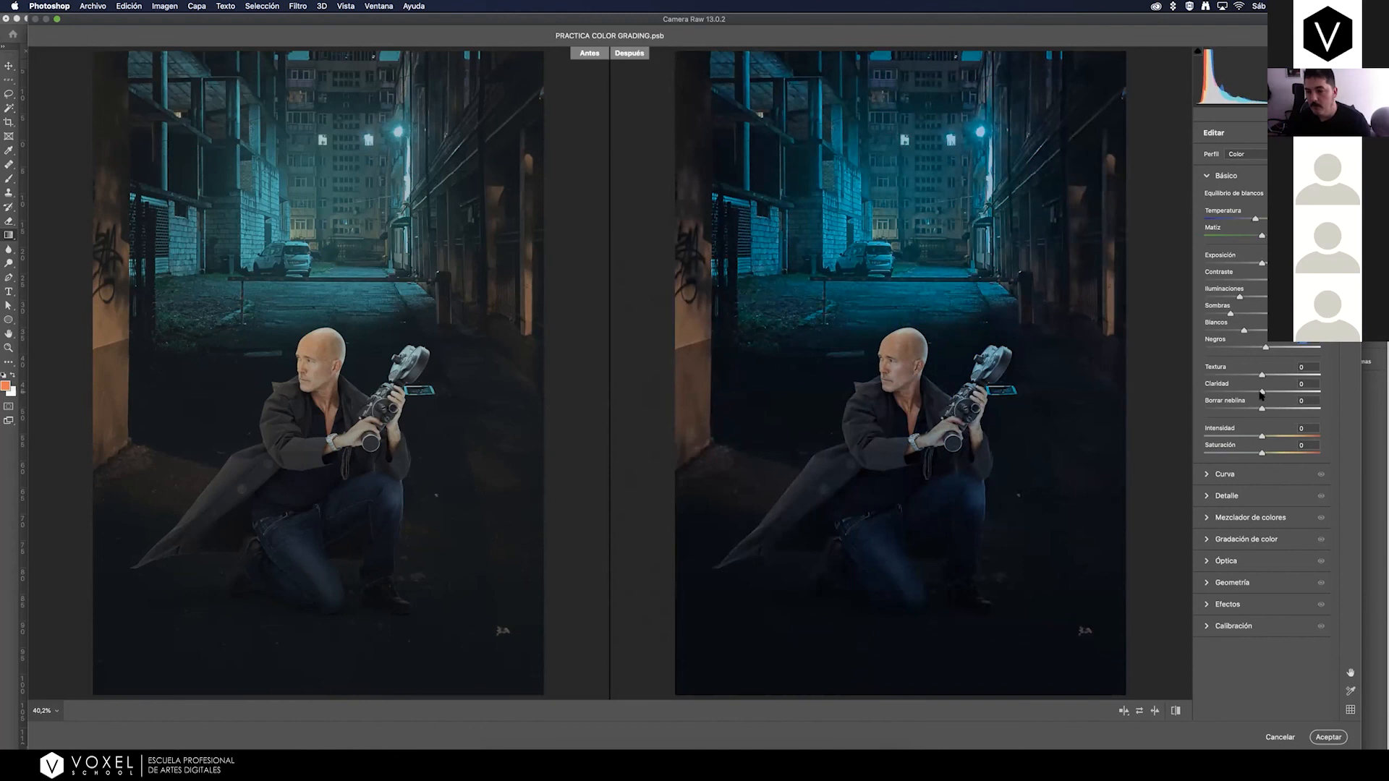
Set Texture to +20, Clarity to +37 and Vibrance (Intensidad) to +23.
mouse_move(1264, 394)
left_mouse_down()
mouse_move(1286, 397)
mouse_move(1276, 404)
left_mouse_up()
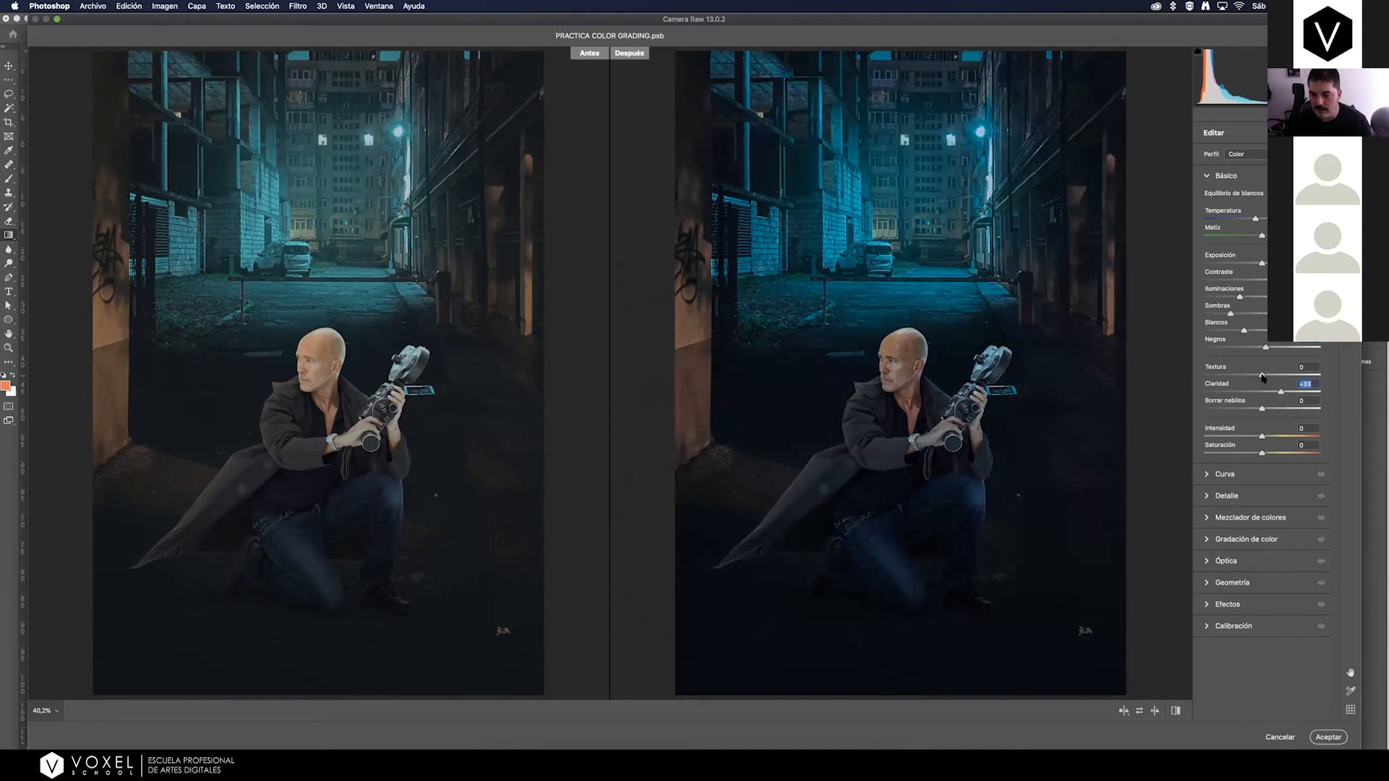
left_click_drag(1266, 376, 1272, 378)
left_click(1283, 392)
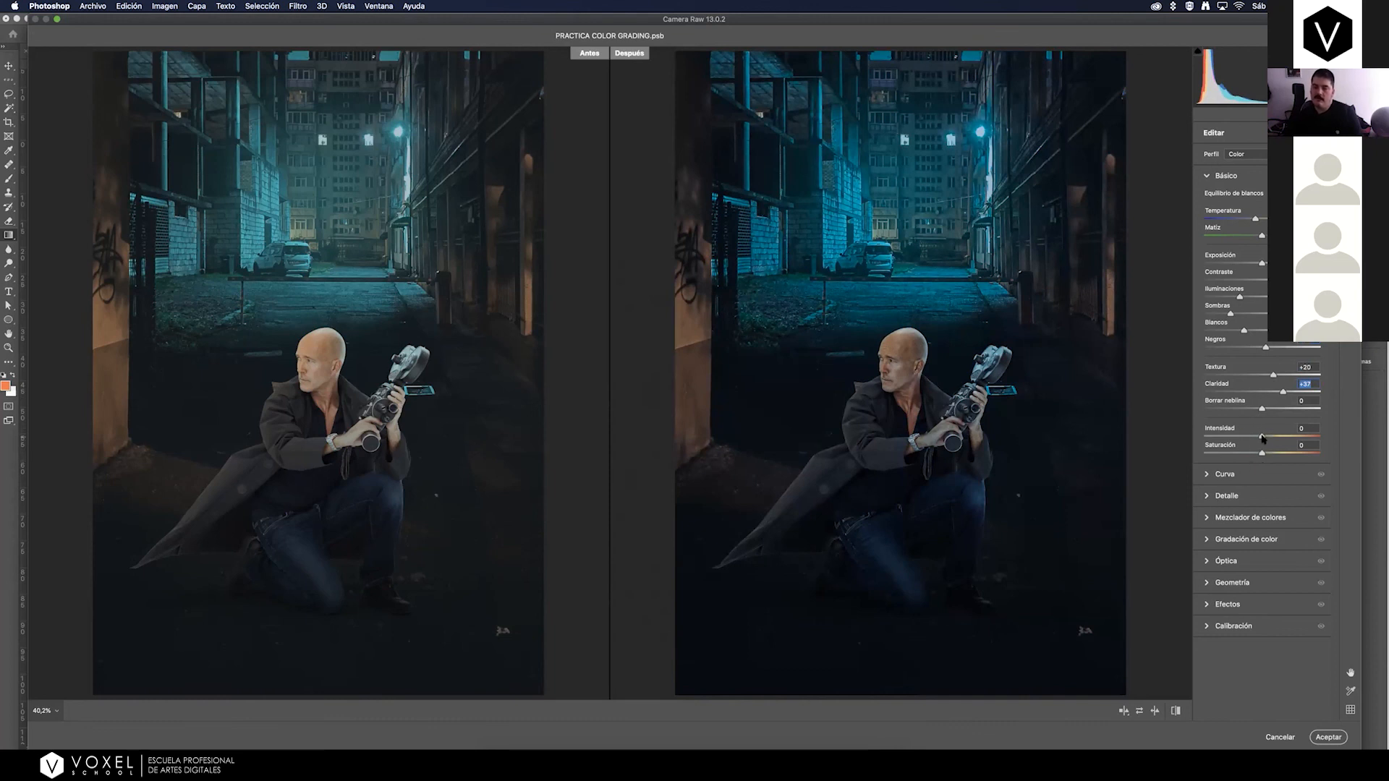
left_click_drag(1262, 436, 1261, 438)
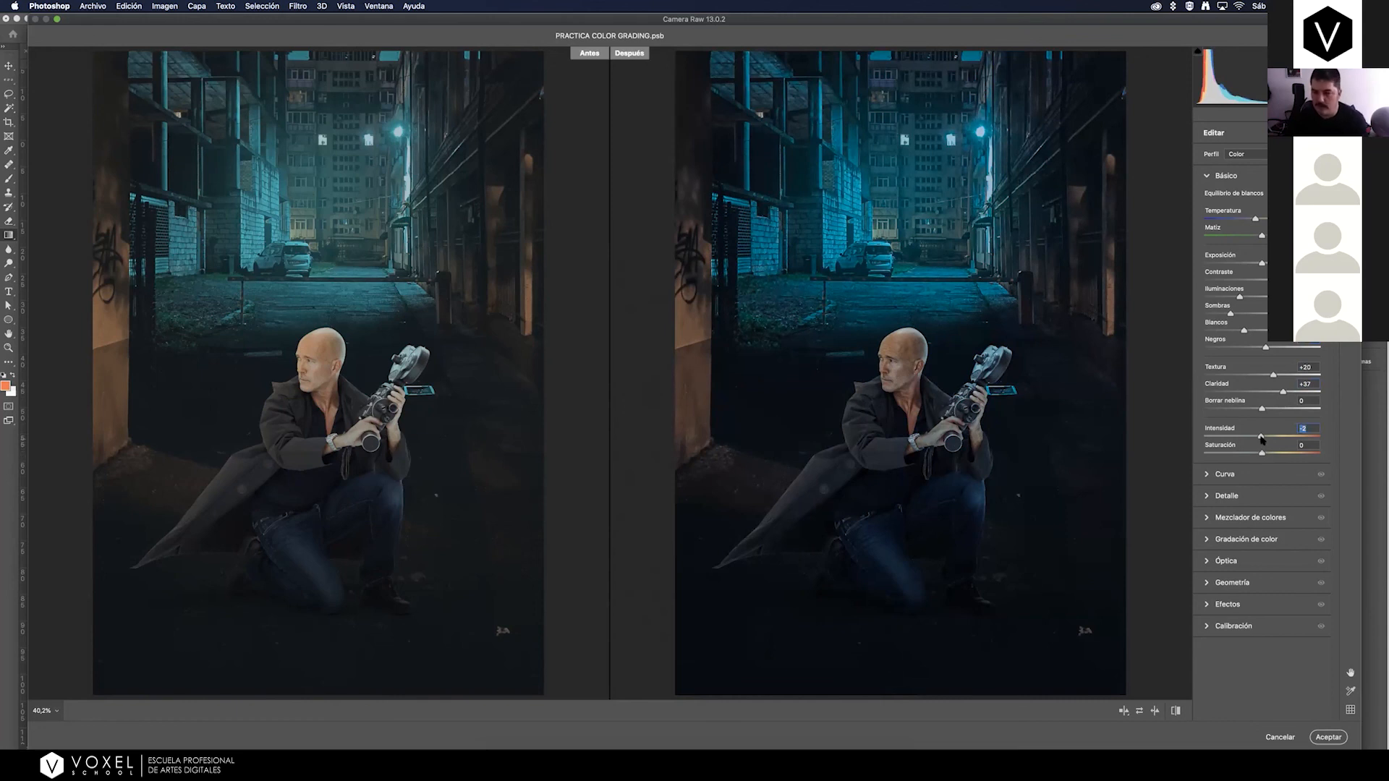
left_click_drag(1262, 437, 1264, 438)
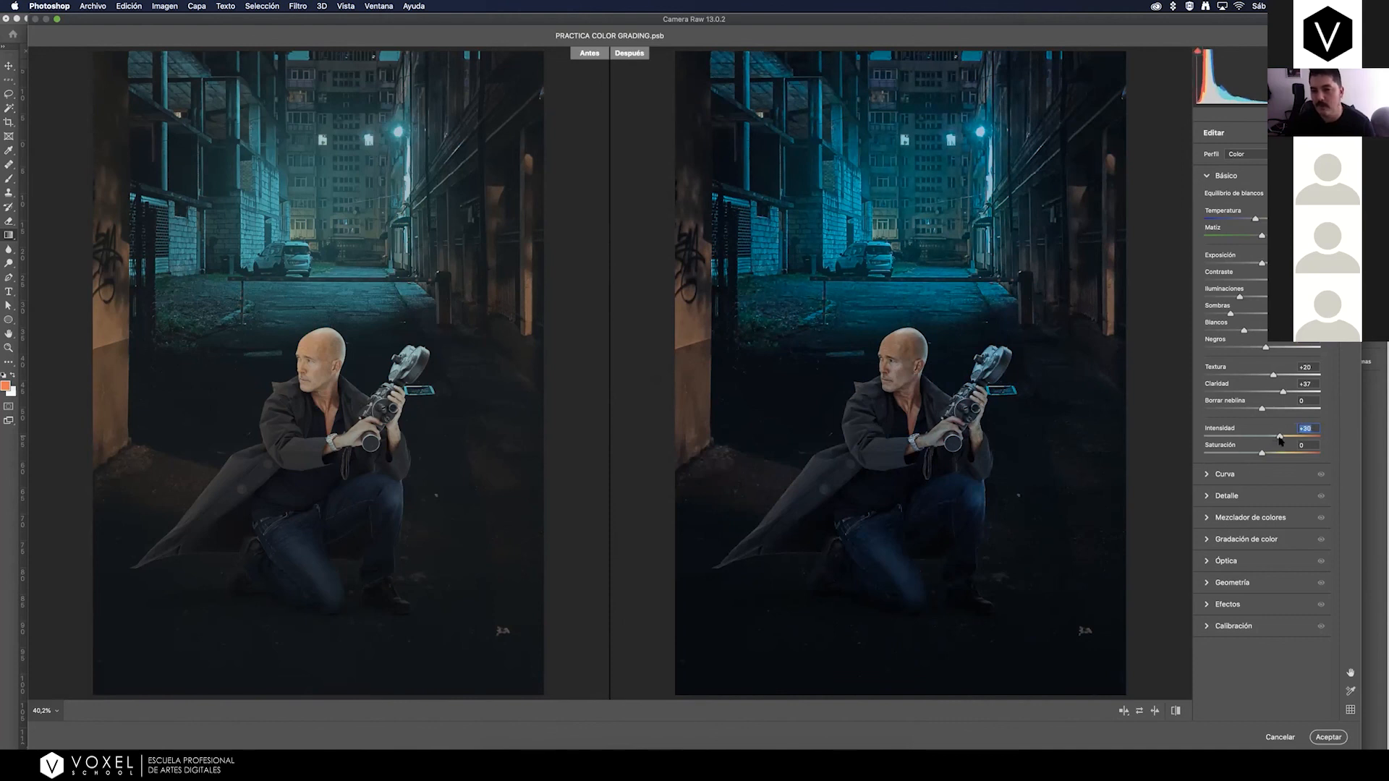
left_click_drag(1274, 440, 1274, 439)
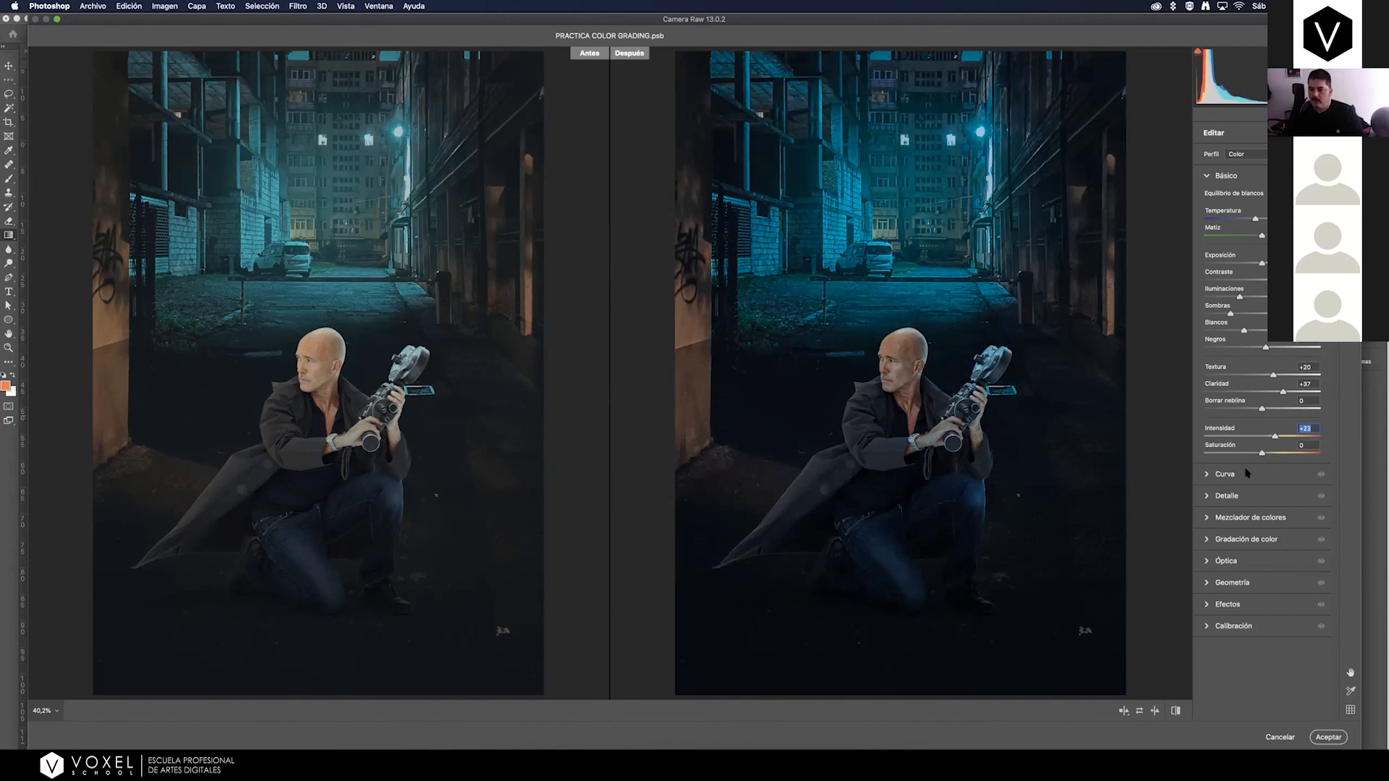
Color grade the image with a blue tint in the shadows and an orange tint in the highlights.
left_click(1207, 542)
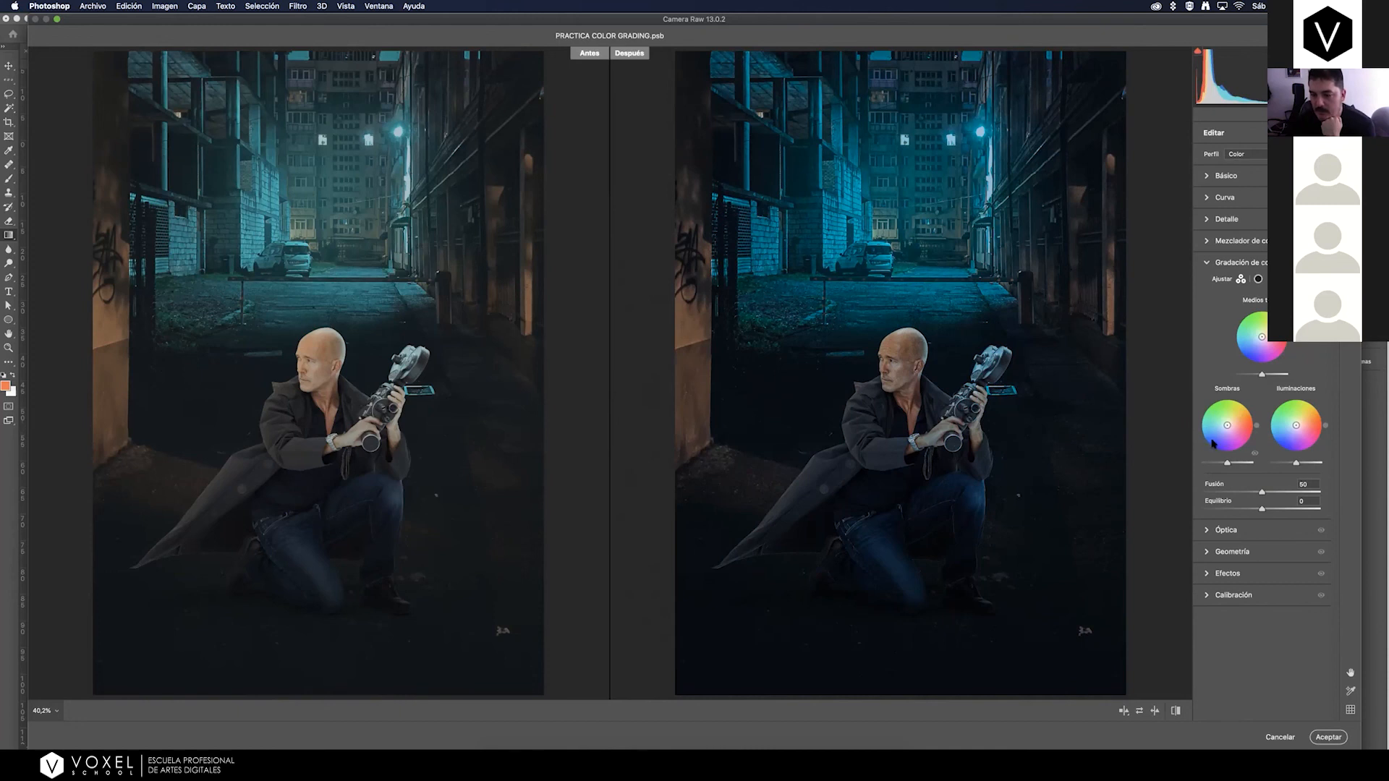
left_click_drag(1227, 426, 1218, 428)
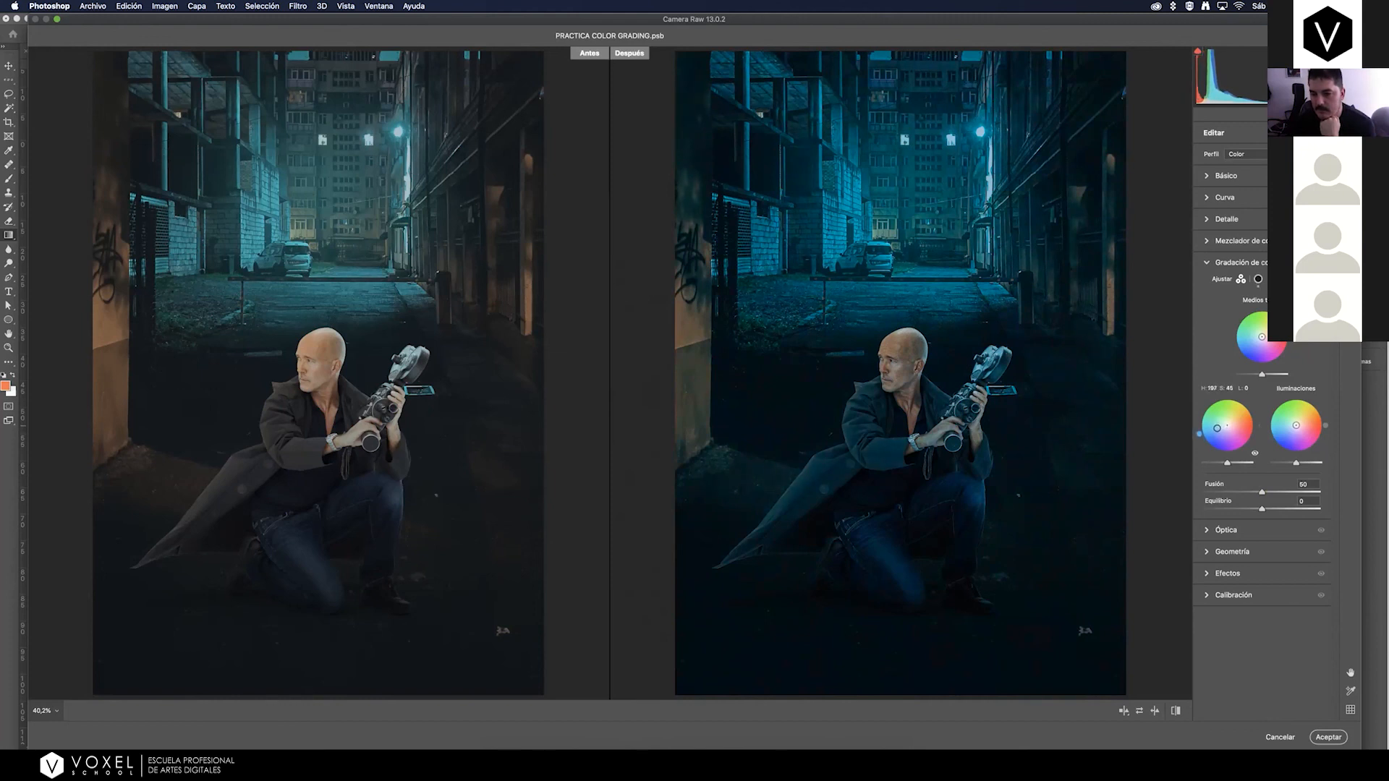
left_click_drag(1210, 431, 1219, 430)
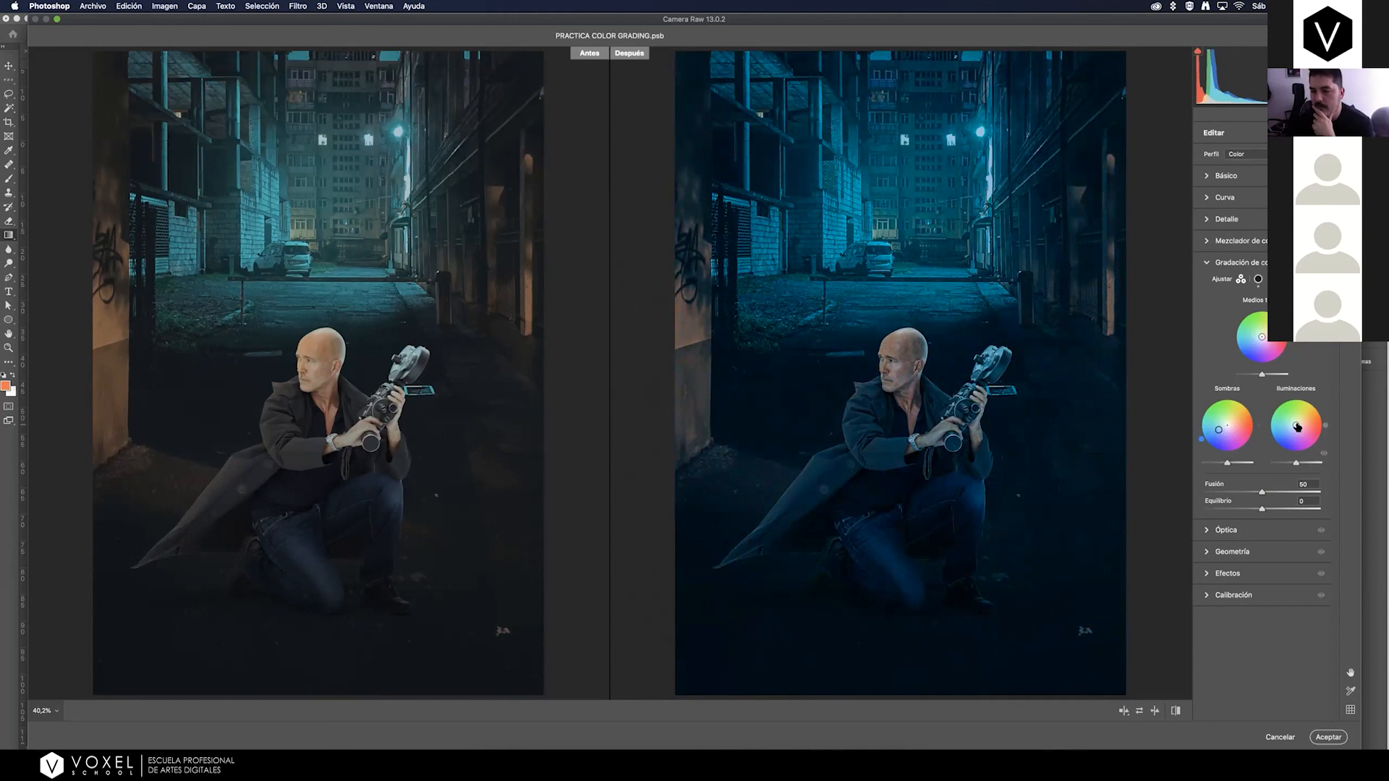
left_click_drag(1296, 425, 1301, 423)
left_click_drag(1305, 420, 1306, 421)
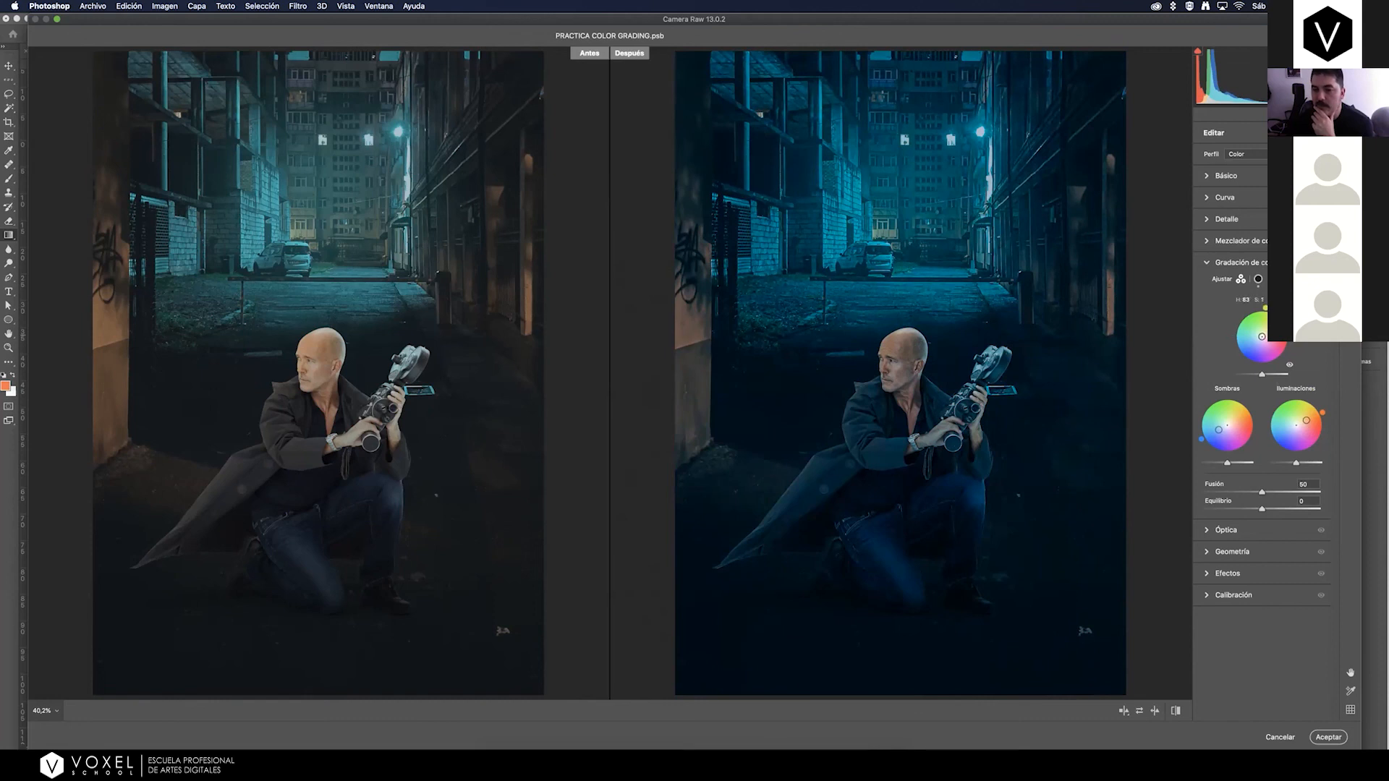
Tint the midtones a subtle warm yellow in the color grading, comparing the image with and without the grade.
left_click_drag(1261, 336, 1262, 333)
left_click_drag(1261, 329, 1261, 328)
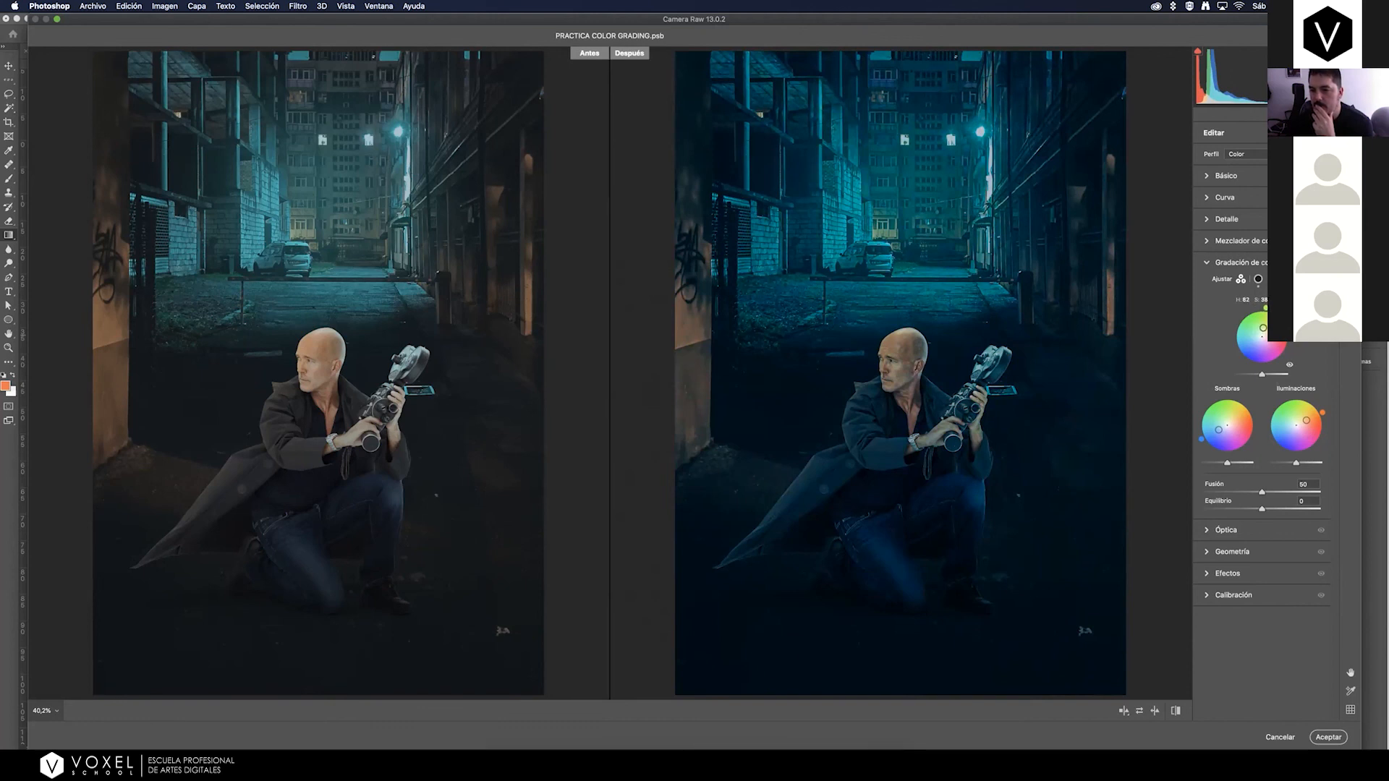
left_click_drag(1266, 329, 1267, 330)
left_click_drag(1260, 342, 1259, 335)
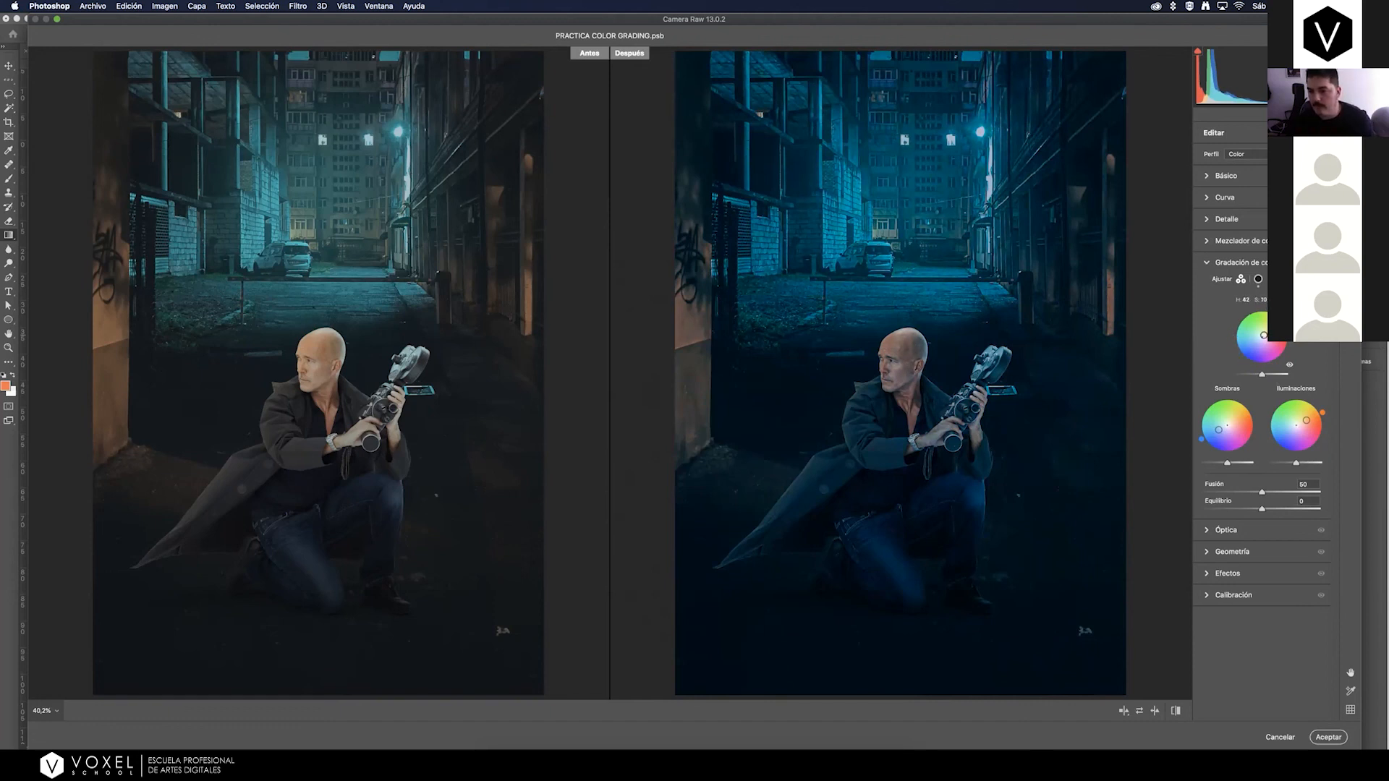
left_click_drag(1264, 334, 1266, 329)
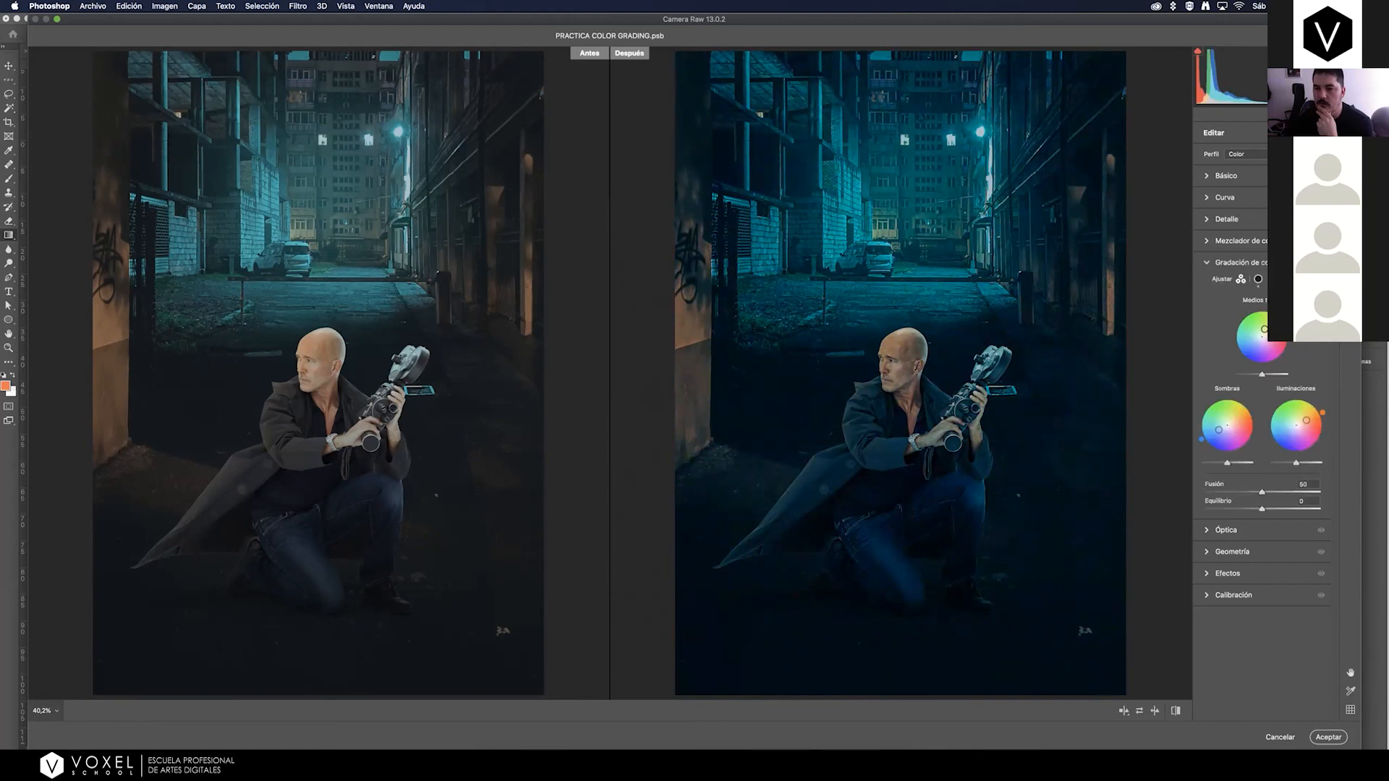
left_click(1321, 263)
left_click(1206, 263)
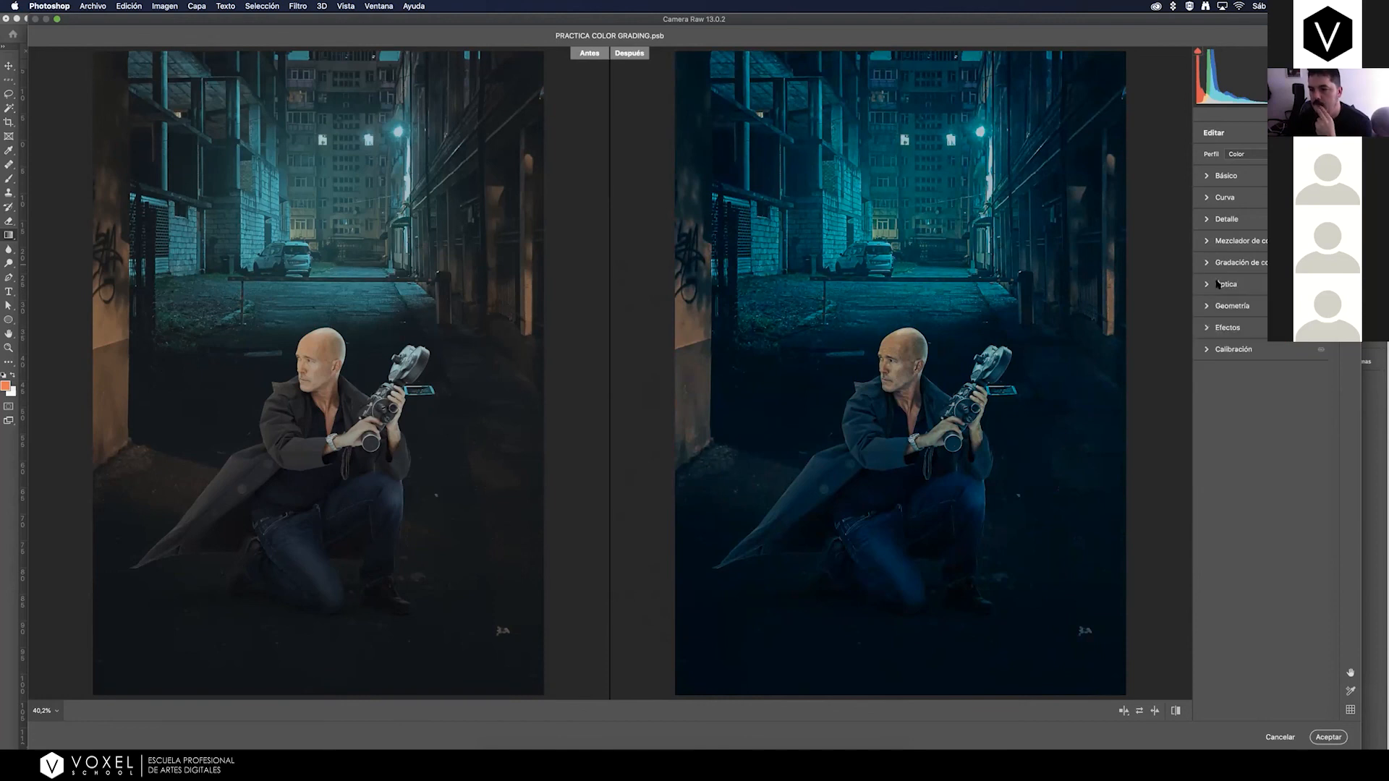
Add a darkening vignette of about -23 to the image edges in the effects settings.
left_click(1207, 329)
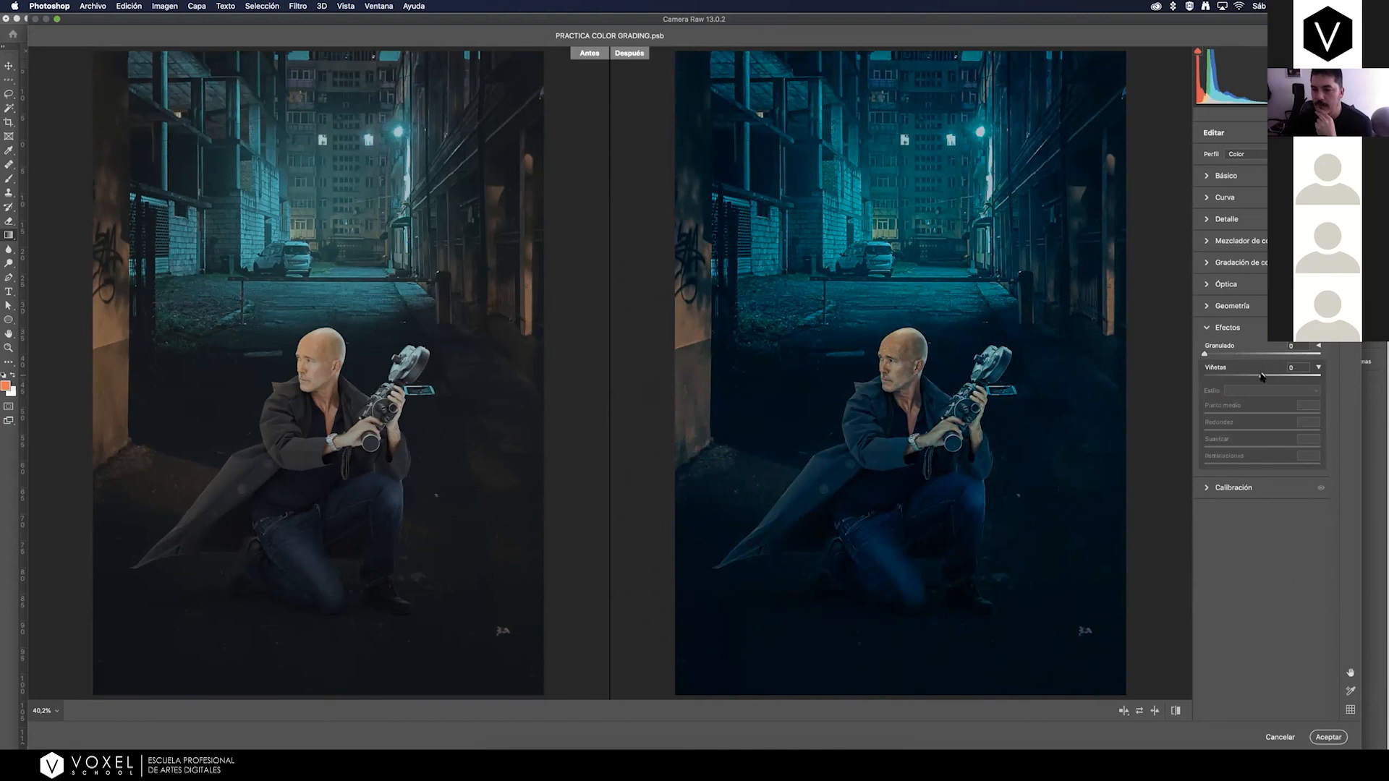
mouse_move(1262, 375)
left_mouse_down()
mouse_move(1238, 376)
mouse_move(1249, 369)
left_mouse_up()
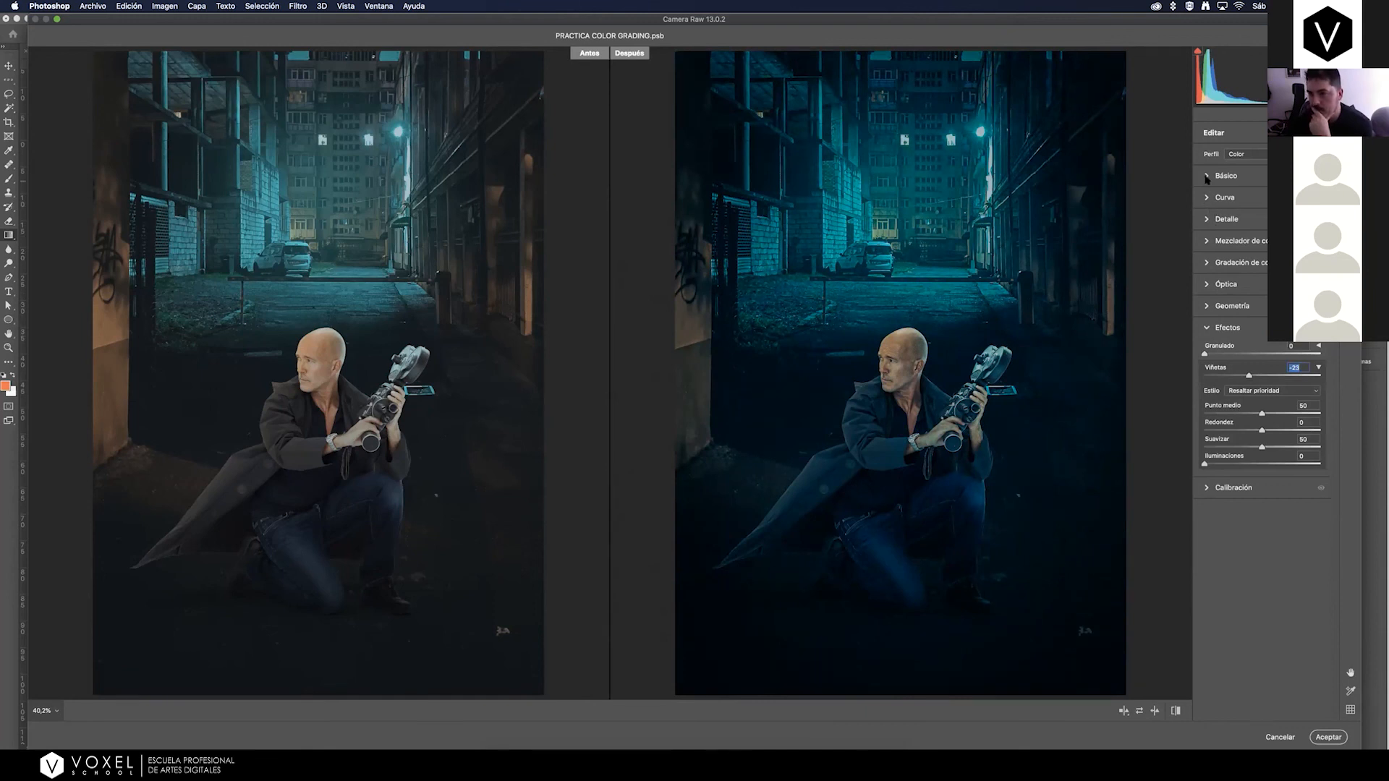
left_click(1205, 329)
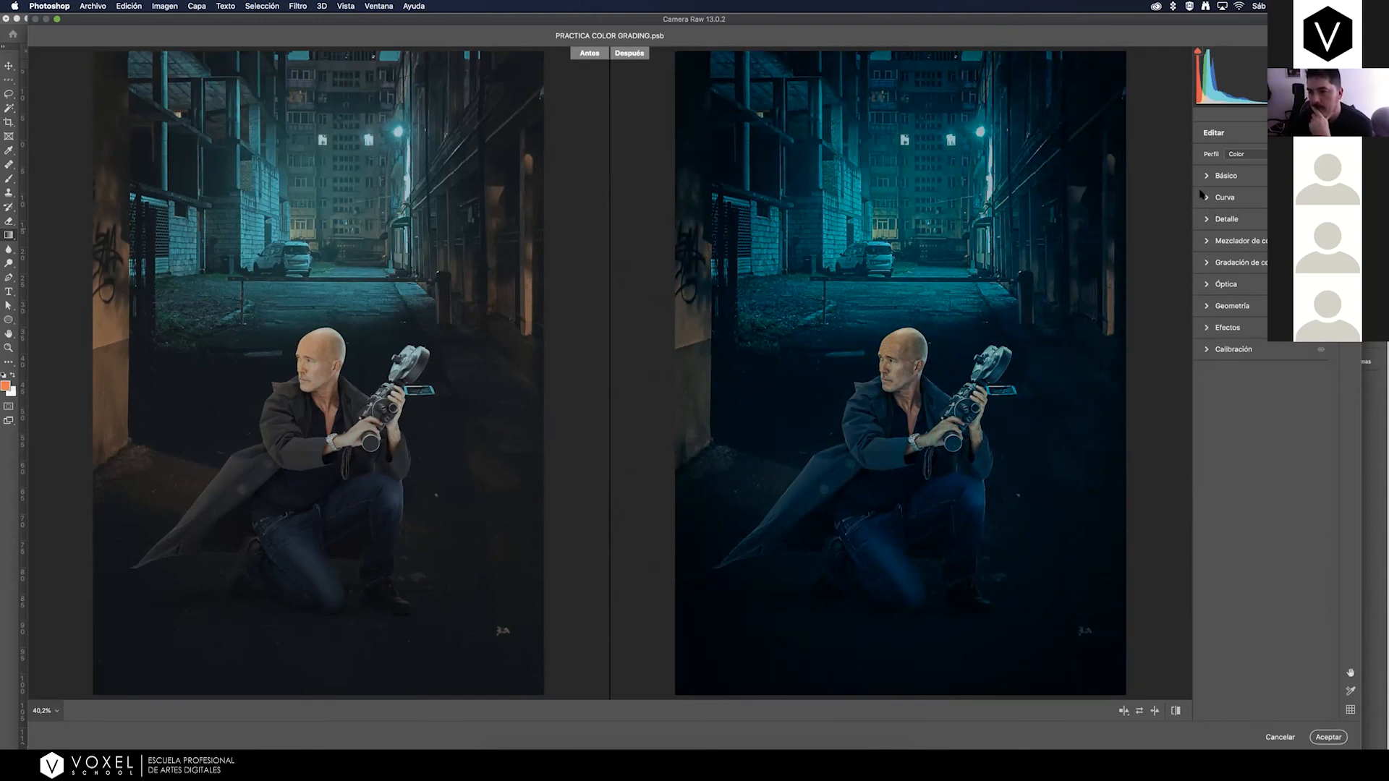
Refine the basic adjustments by raising highlights, shadows, whites and blacks slightly, and set Clarity to +54.
left_click(1207, 176)
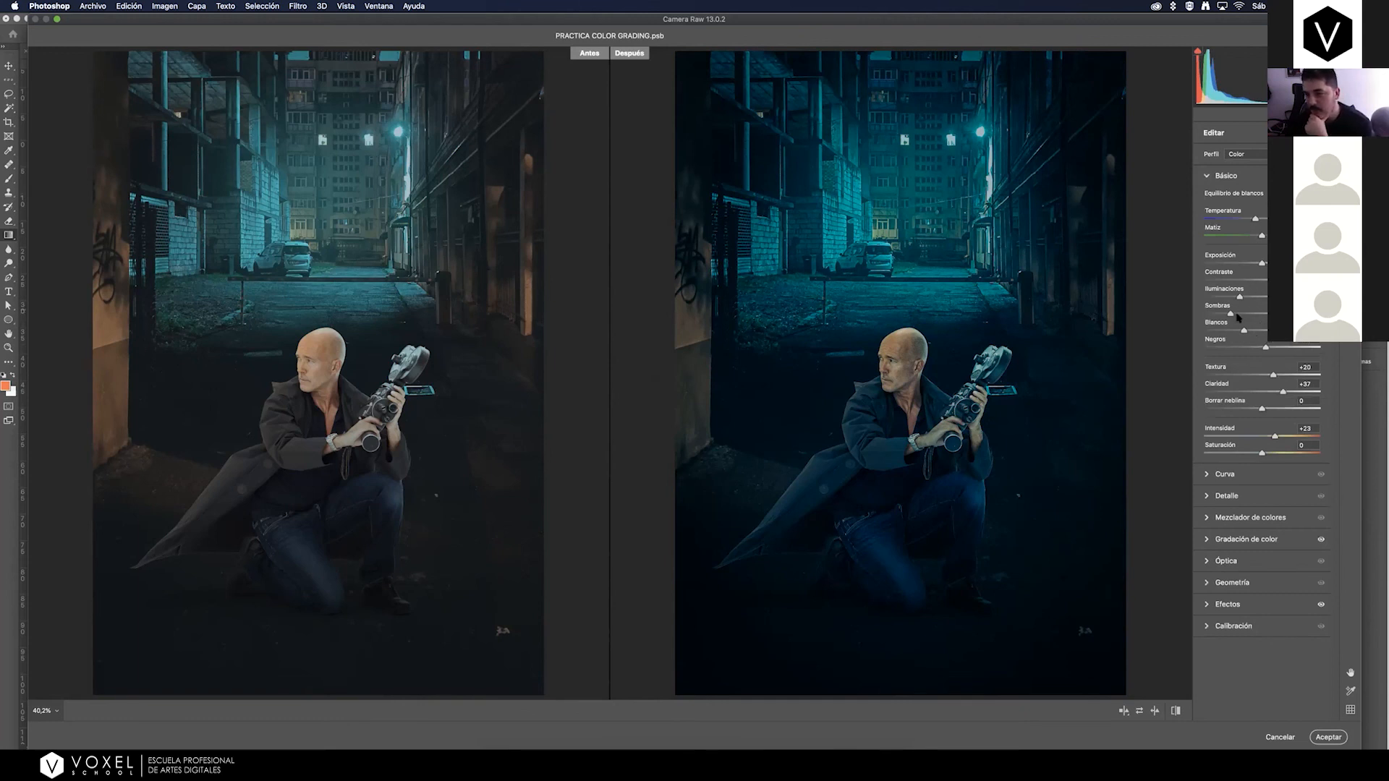
mouse_move(1231, 314)
left_mouse_down()
mouse_move(1253, 334)
mouse_move(1244, 297)
left_mouse_up()
left_click_drag(1266, 347, 1272, 348)
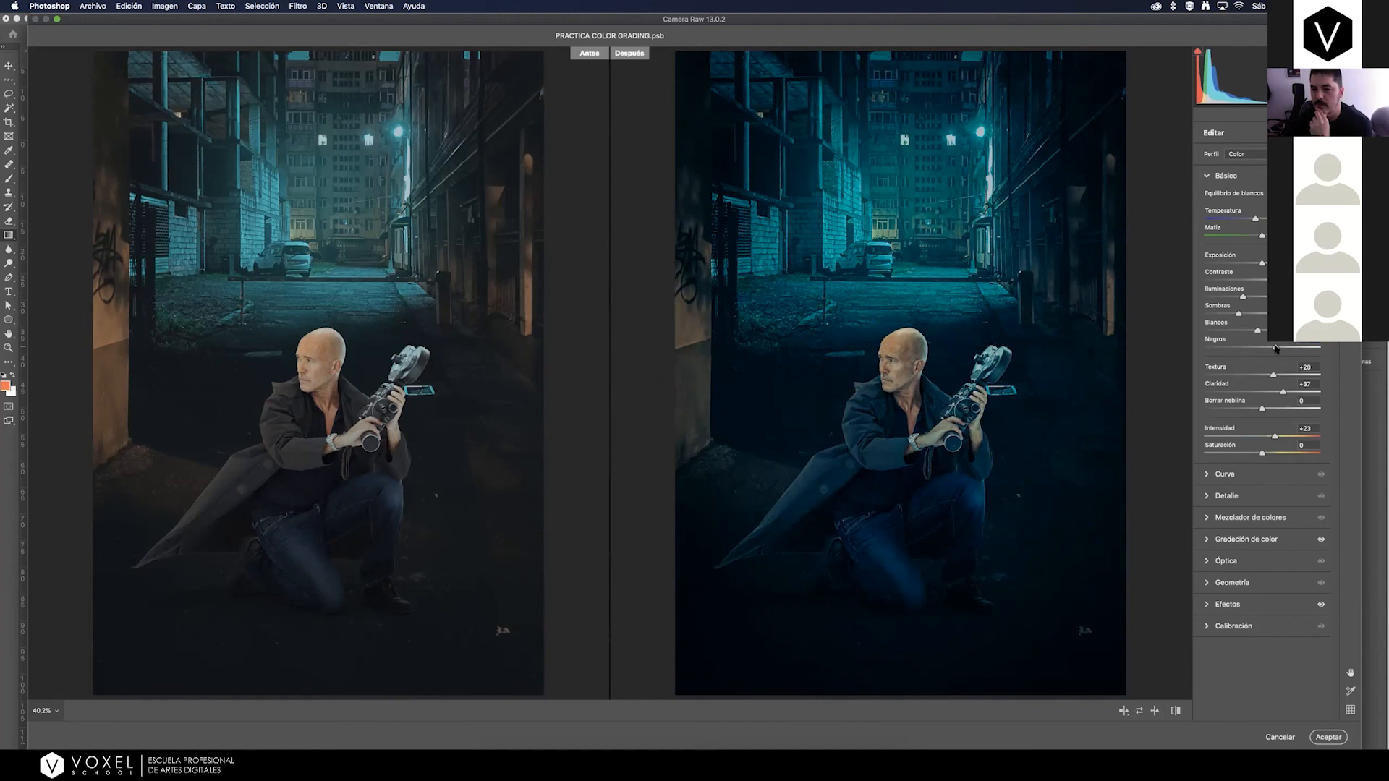
left_click_drag(1280, 397, 1295, 392)
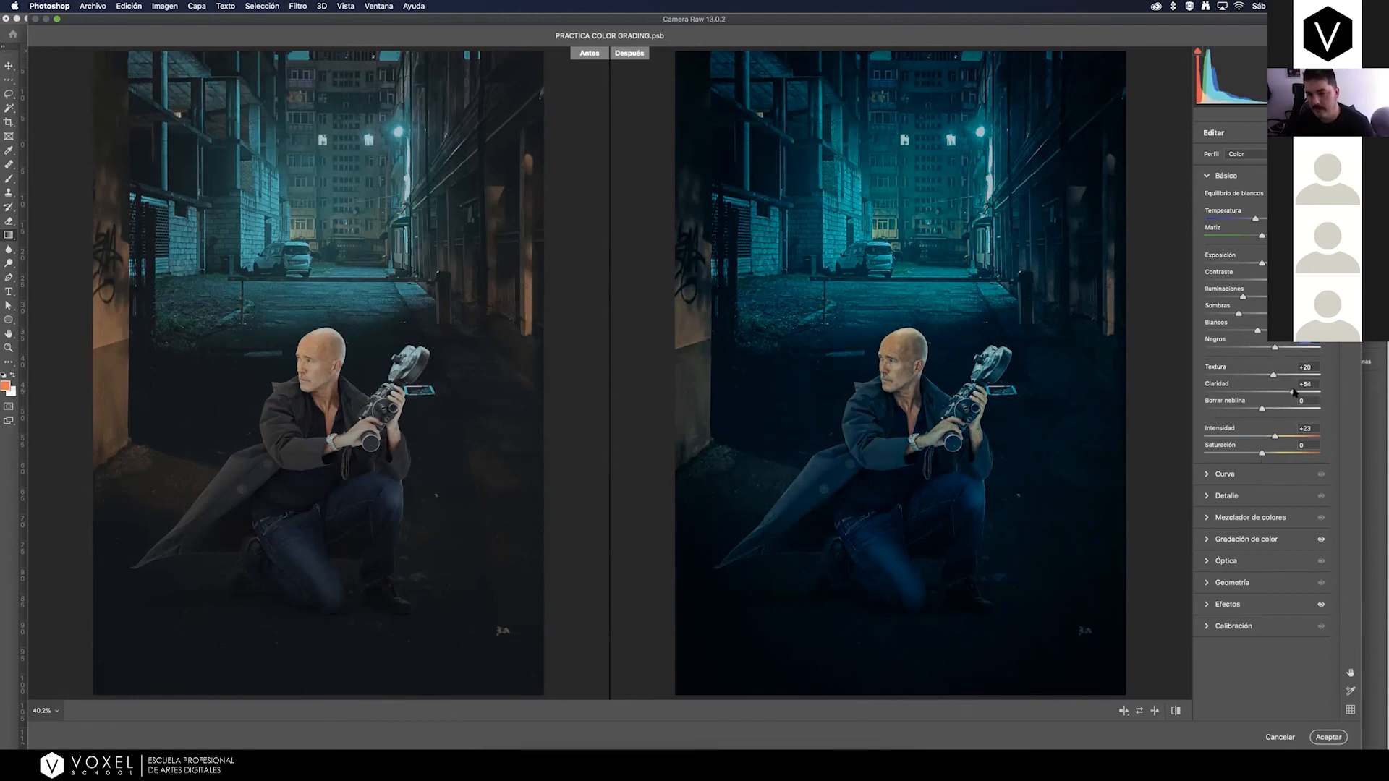
Raise the Vibrance (Intensidad) to +25 in the basic adjustments and apply the Camera Raw filter.
left_click_drag(1275, 436, 1277, 439)
left_click_drag(1283, 438, 1279, 442)
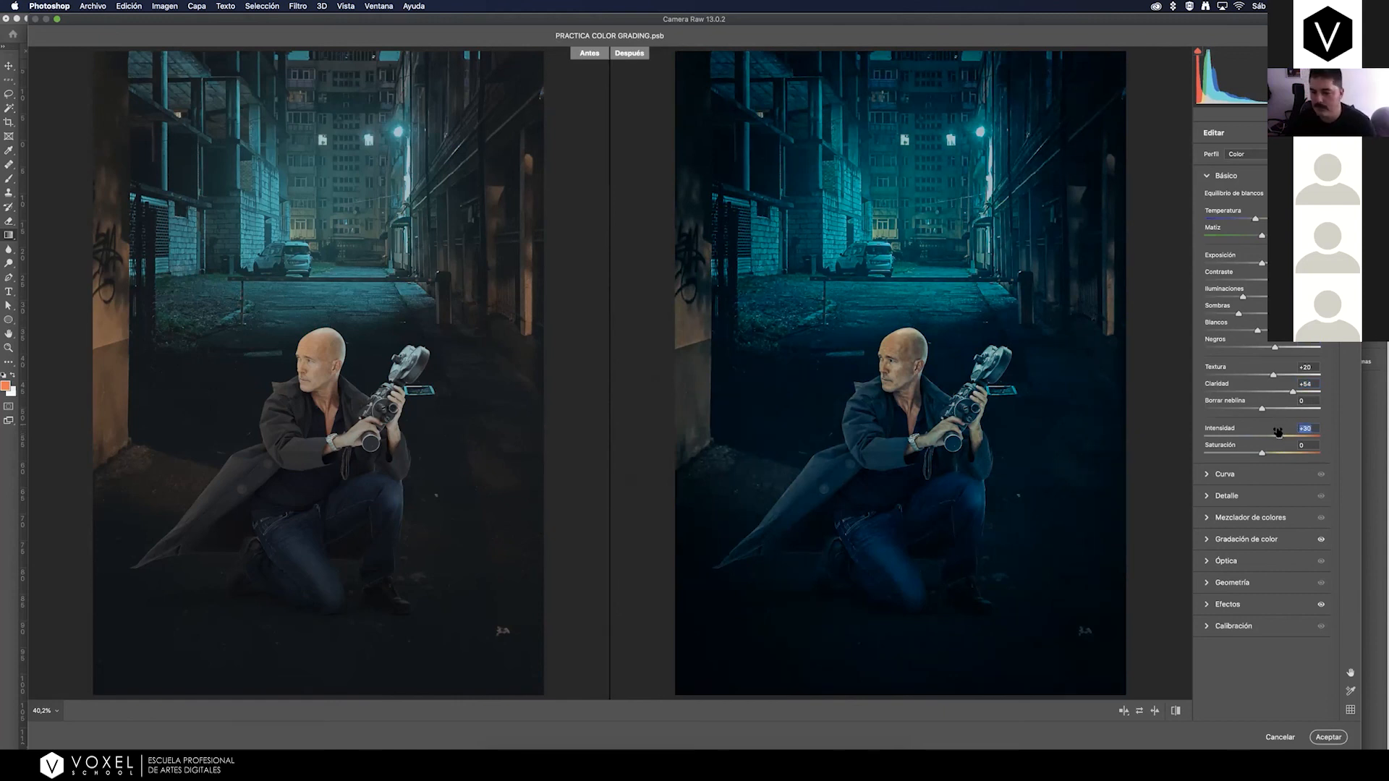
mouse_move(1278, 438)
left_mouse_down()
mouse_move(1216, 444)
mouse_move(1277, 440)
left_mouse_up()
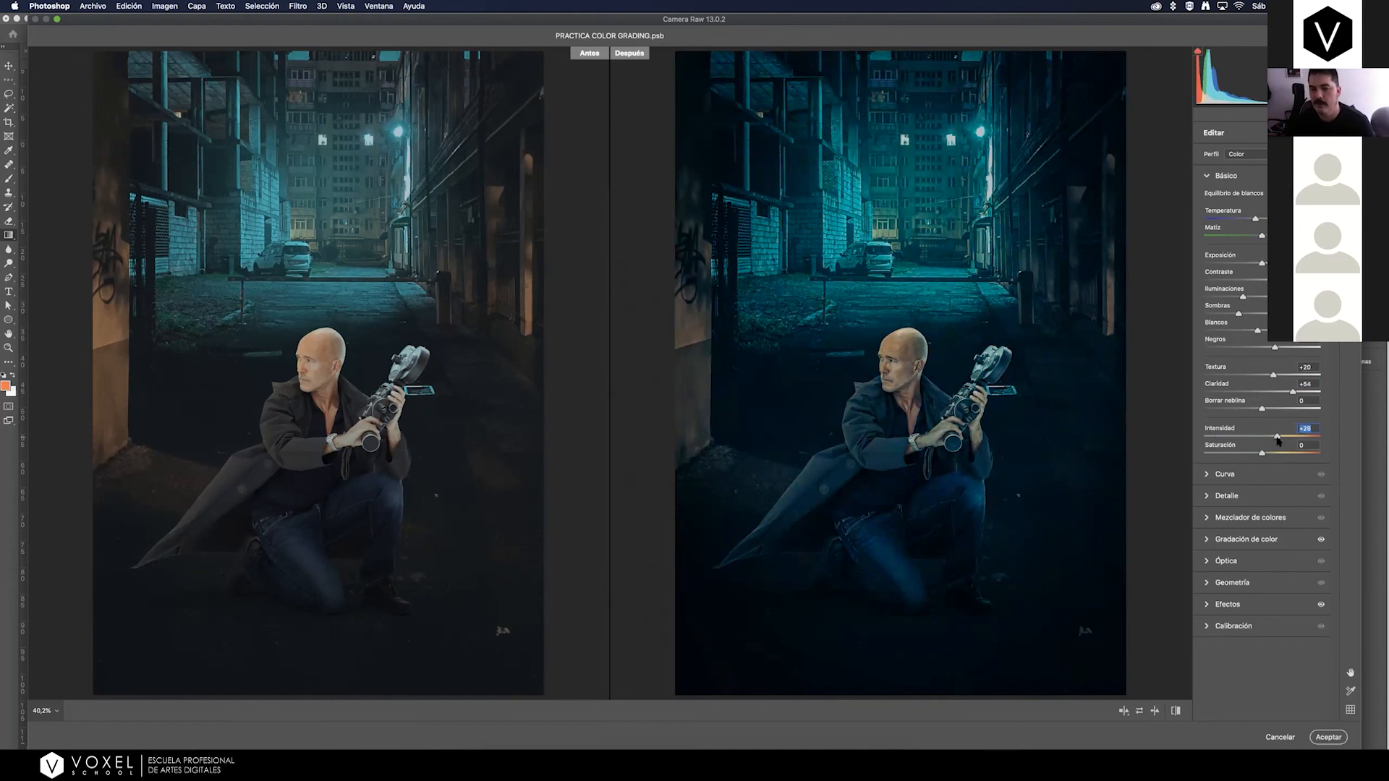
left_click(1330, 738)
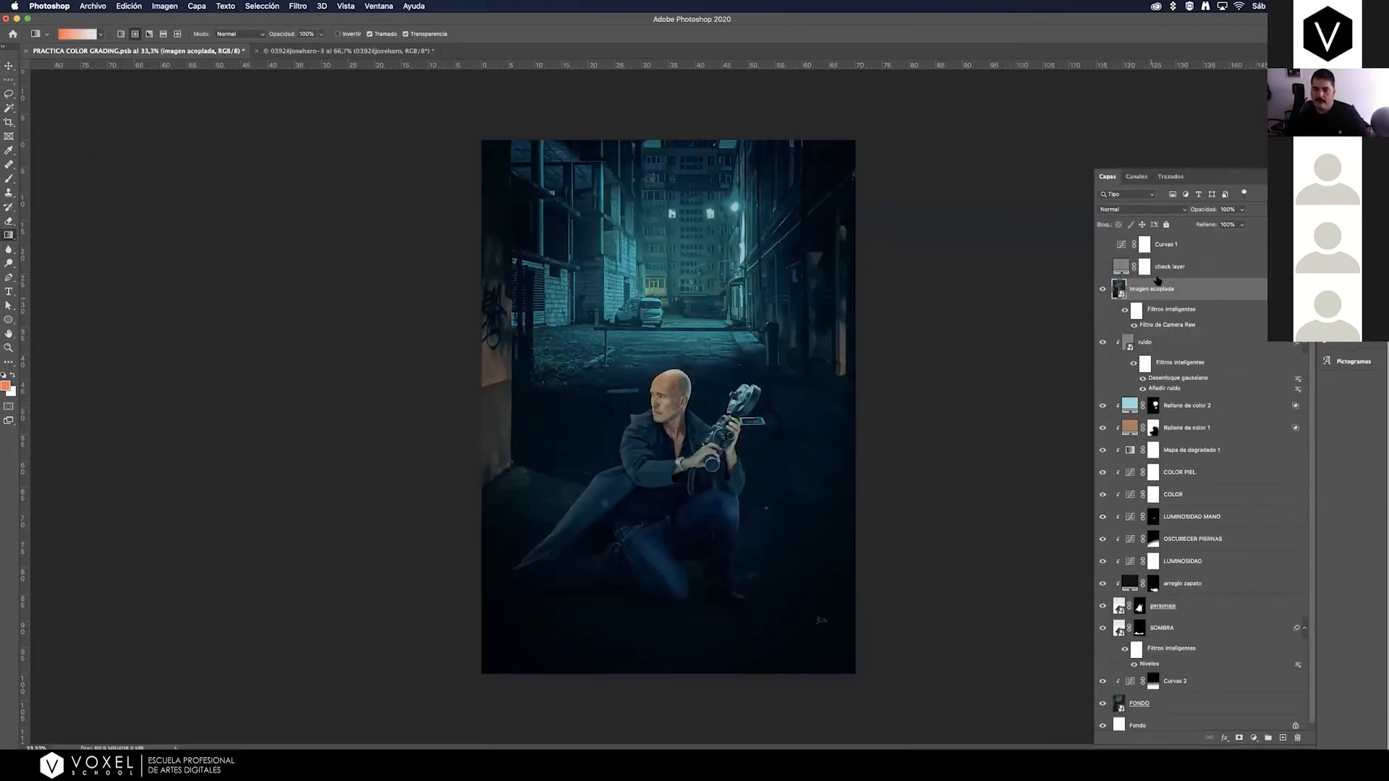
Compare the imagen acoplada layer with and without its Camera Raw filter, and save the document.
left_click(1133, 324)
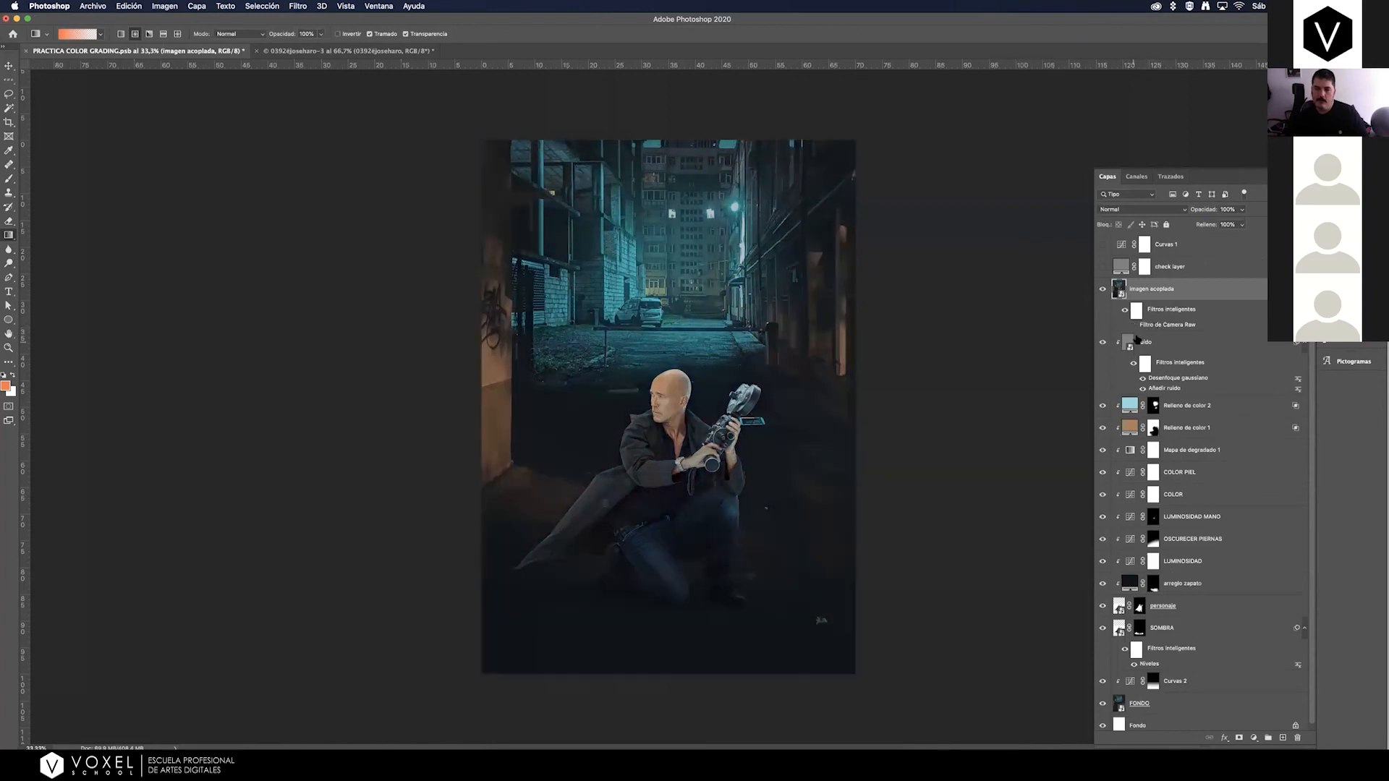
left_click(1134, 325)
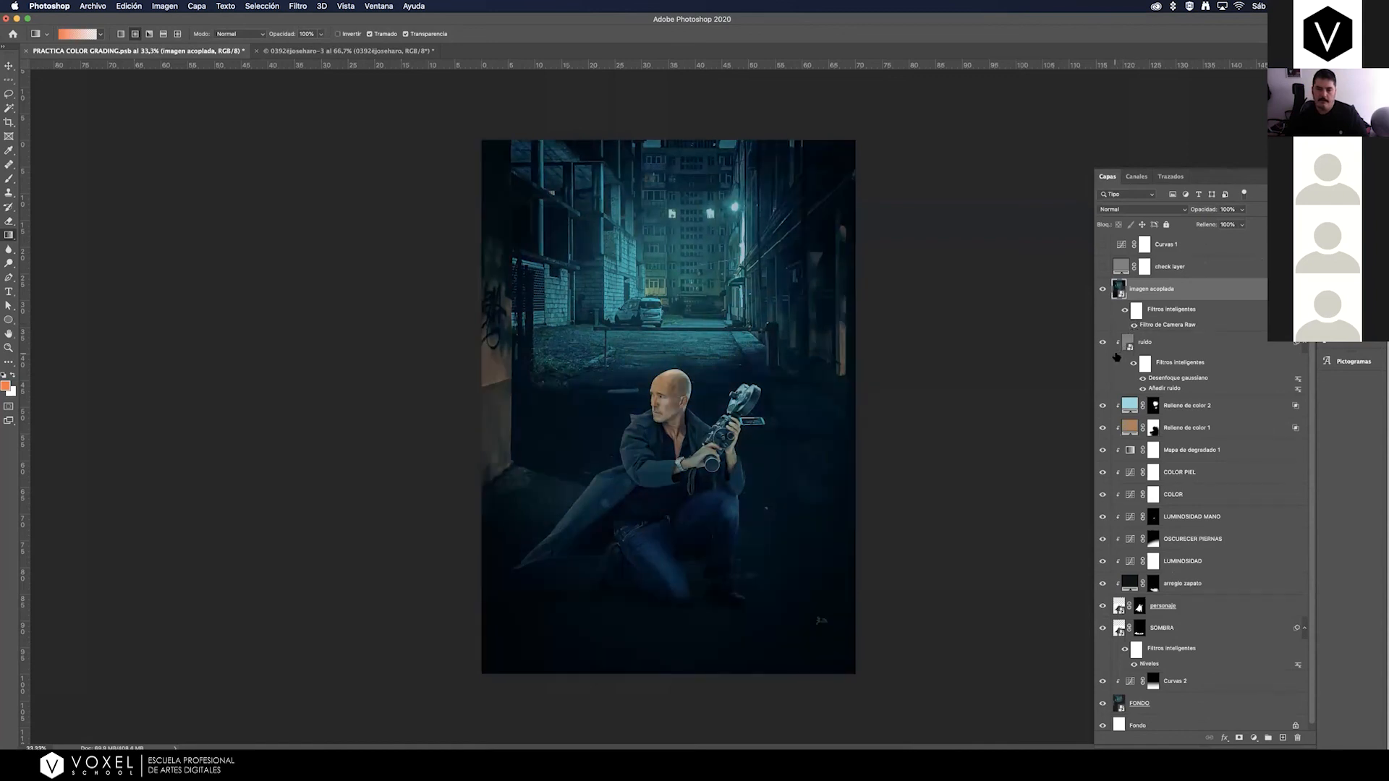
left_click(1133, 325)
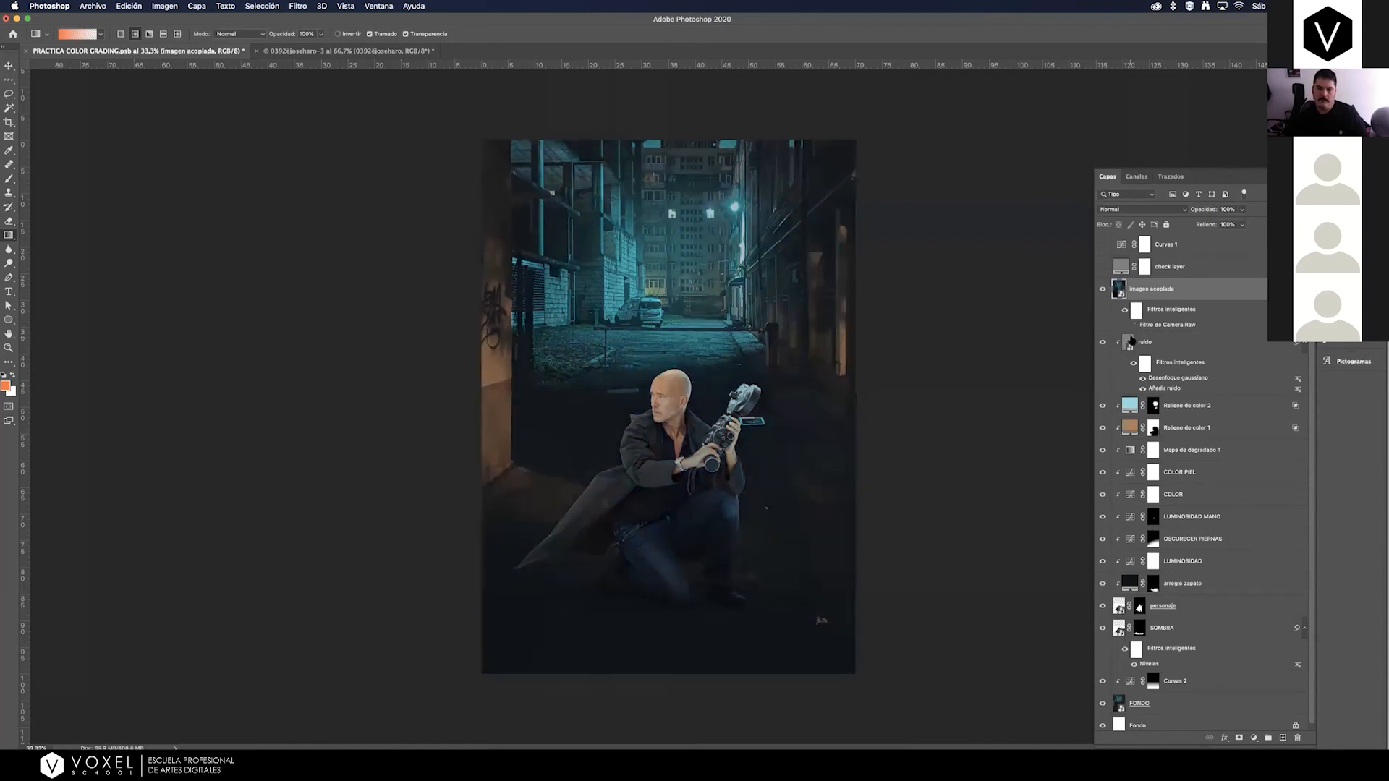
left_click(1133, 326)
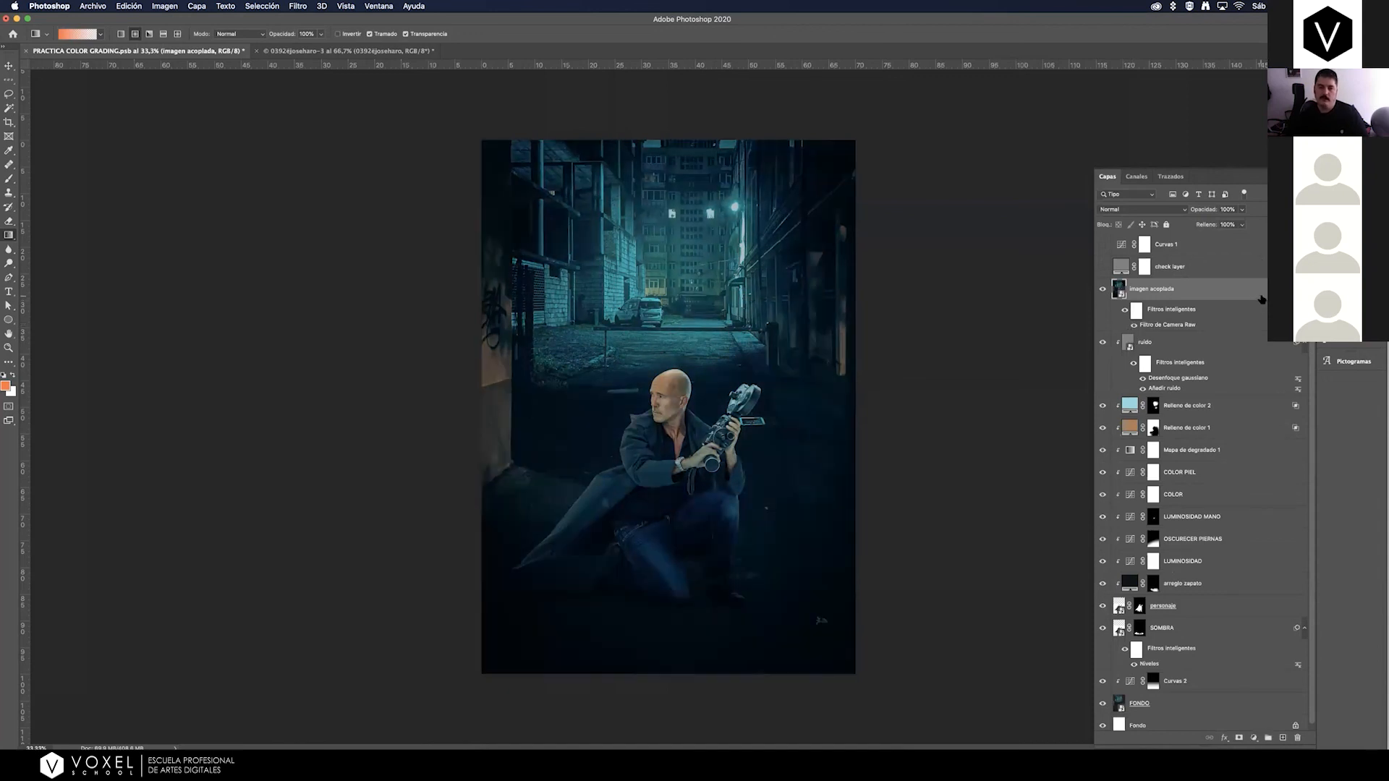
key("super+s")
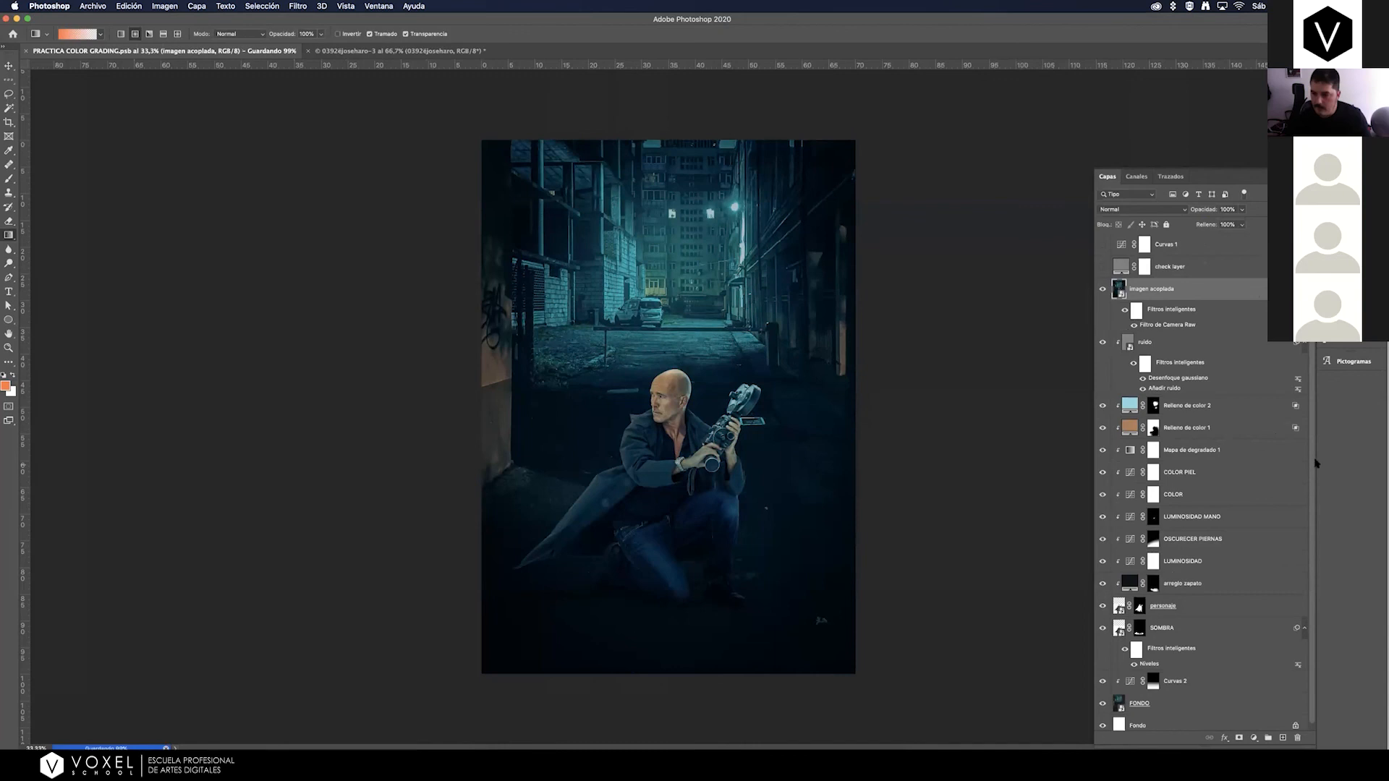
Duplicate the FONDO and personaje layers, place the unedited pair above imagen acoplada, and merge that pair into one layer.
scroll(1313, 477, "down", 1)
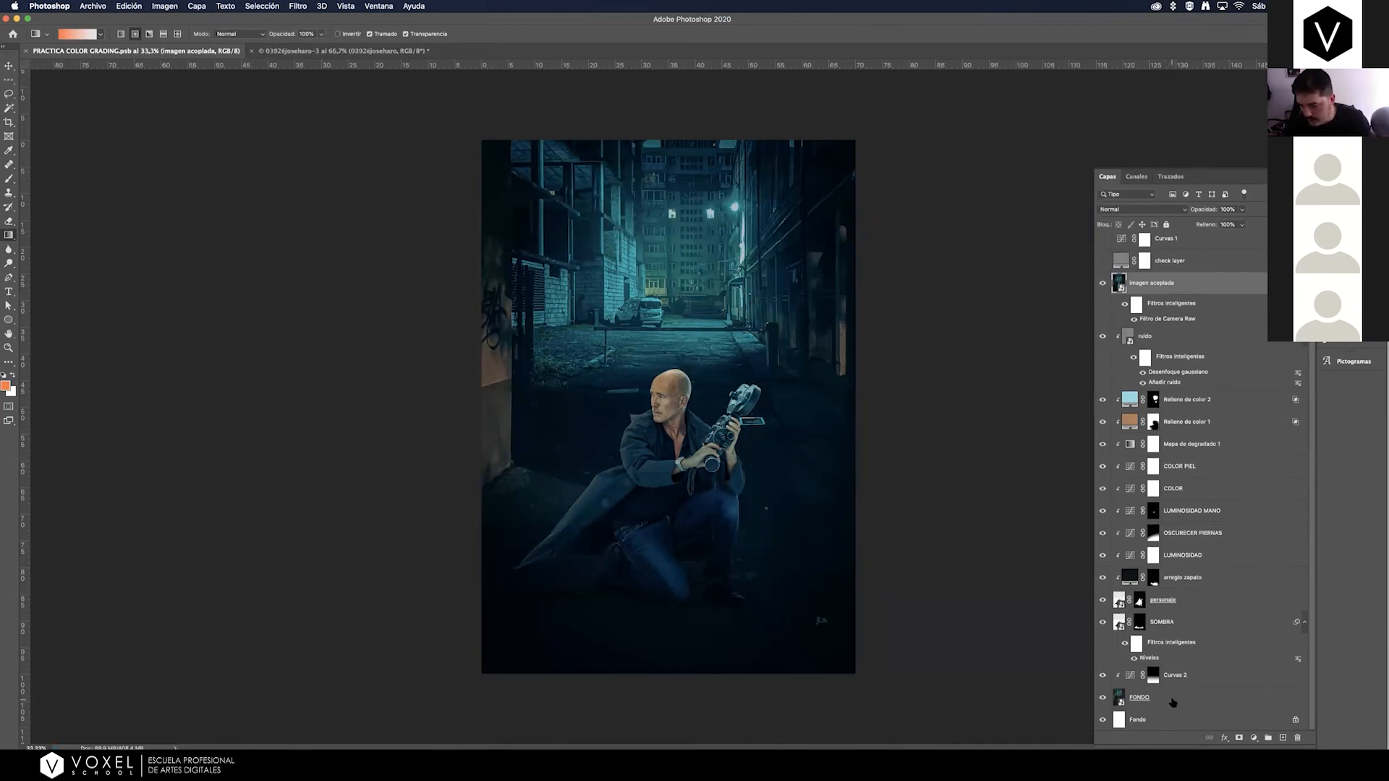
left_click(1172, 701)
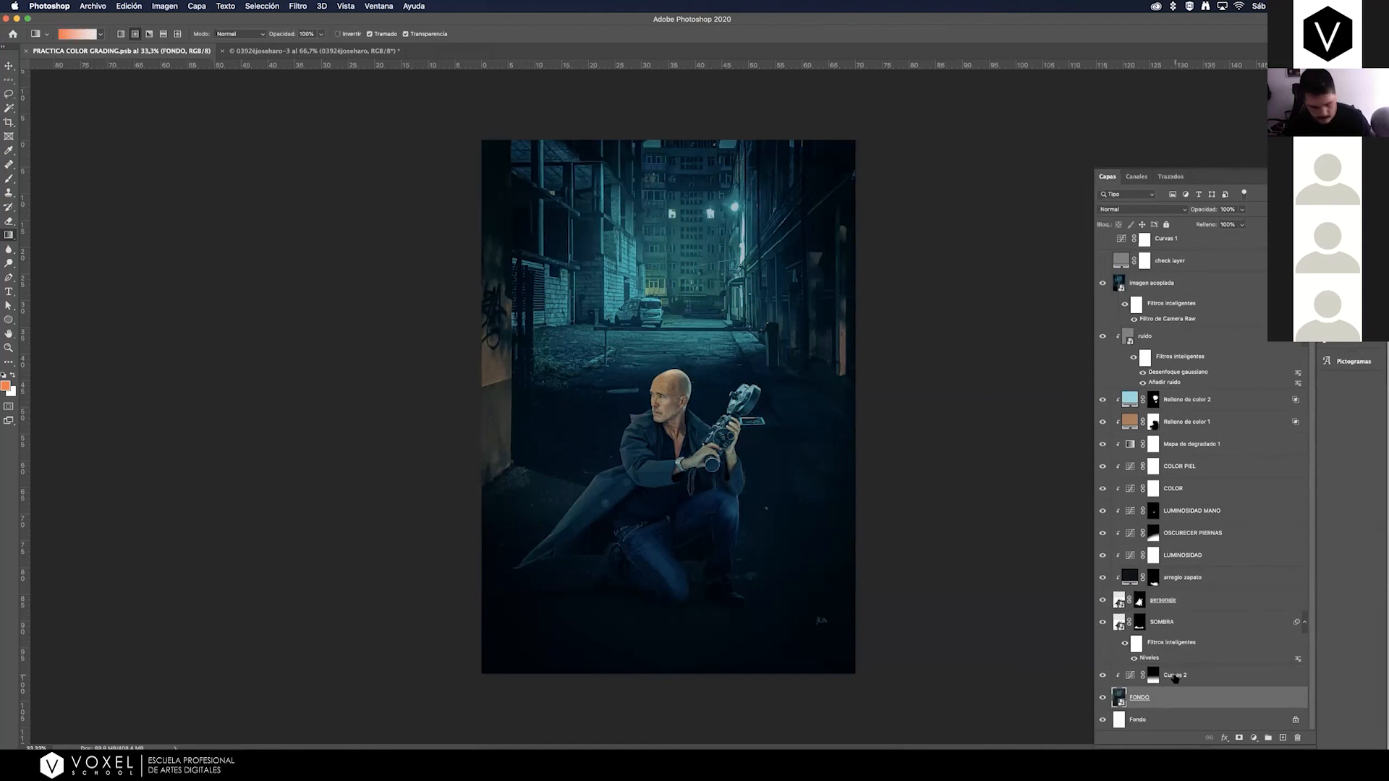
key("super+j")
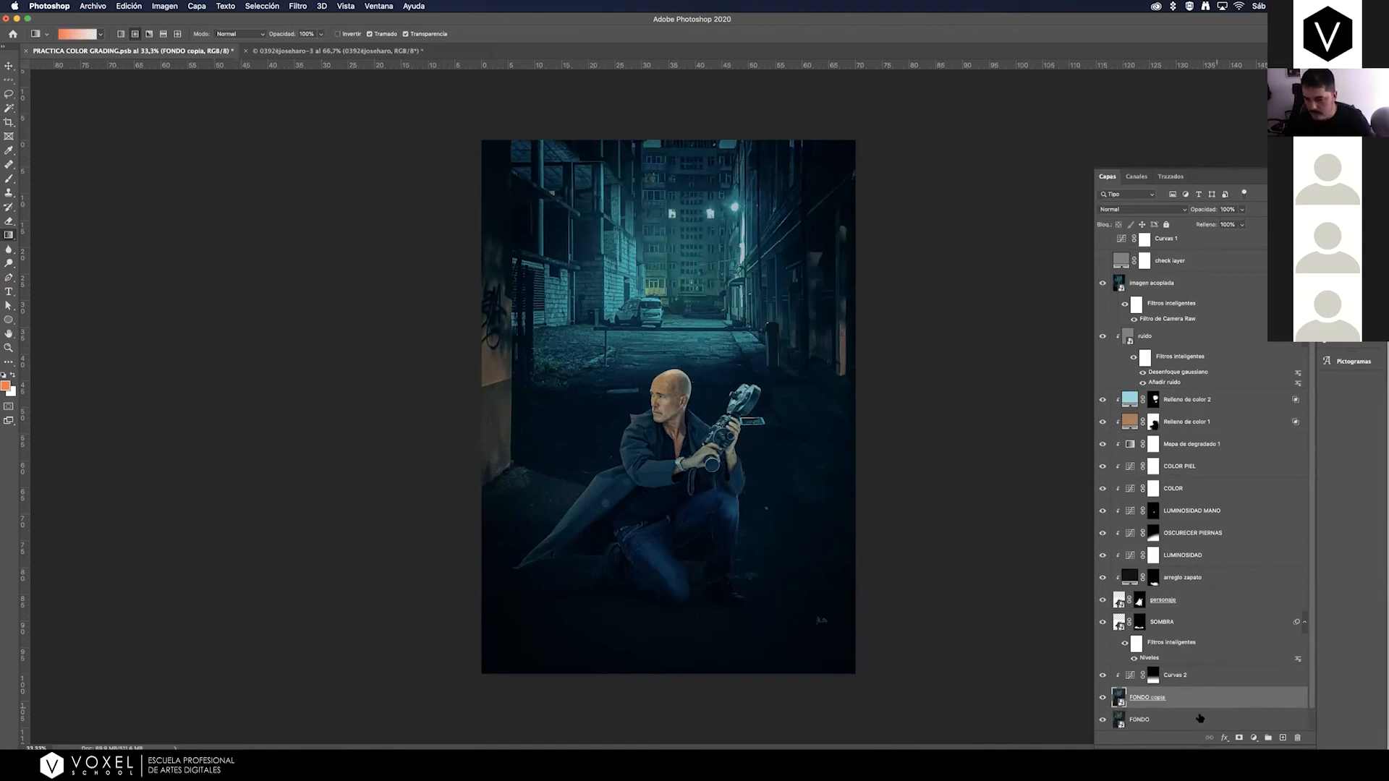
left_click(1179, 606)
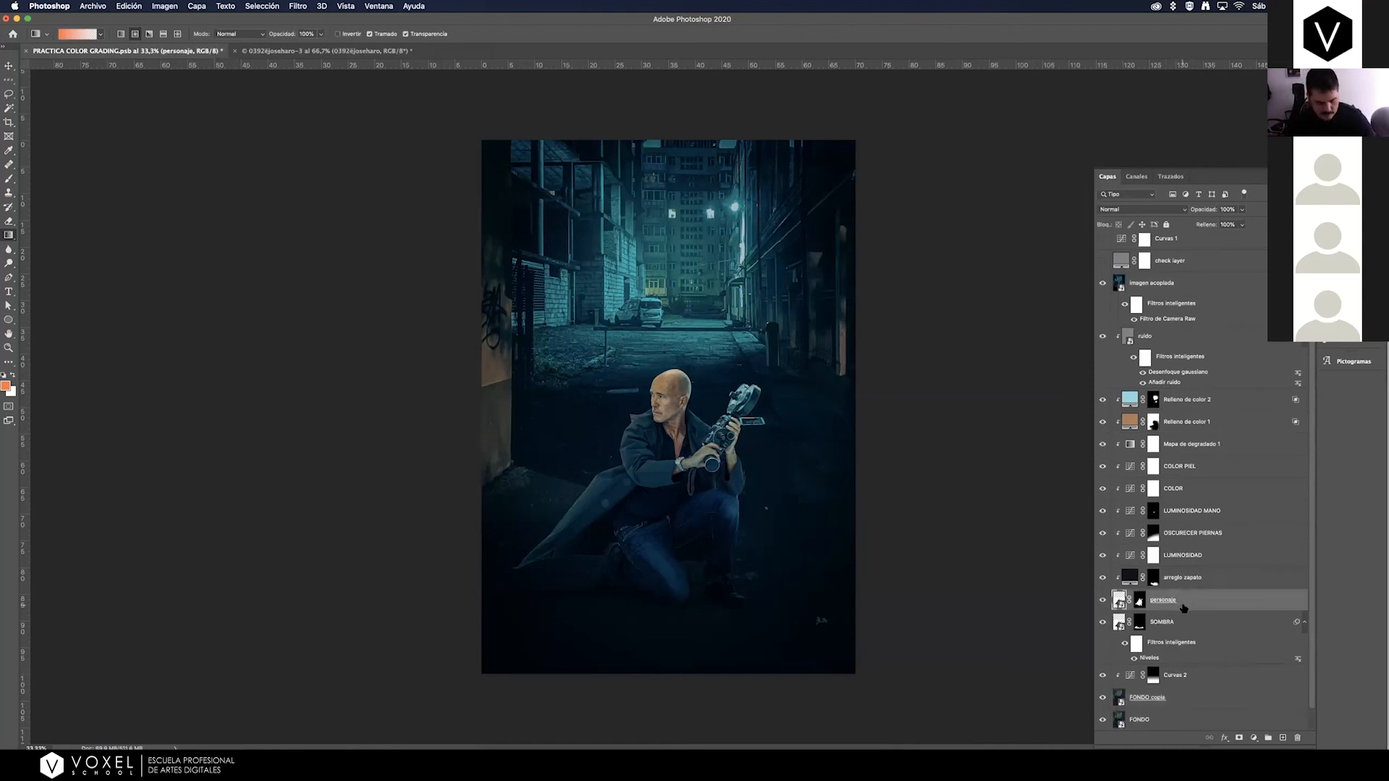
key("super+j")
left_click_drag(1179, 623, 1168, 275)
left_click(1174, 697, "shift")
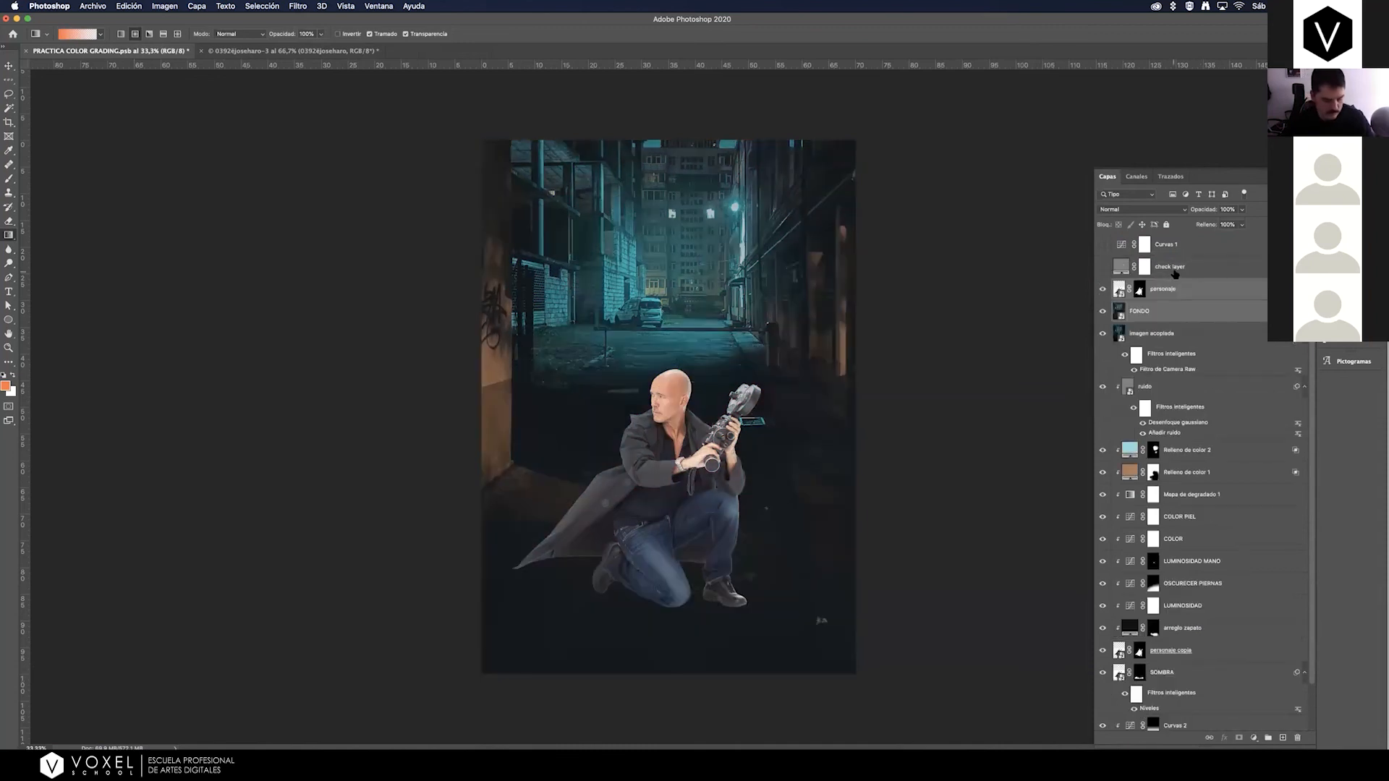
key("super+e")
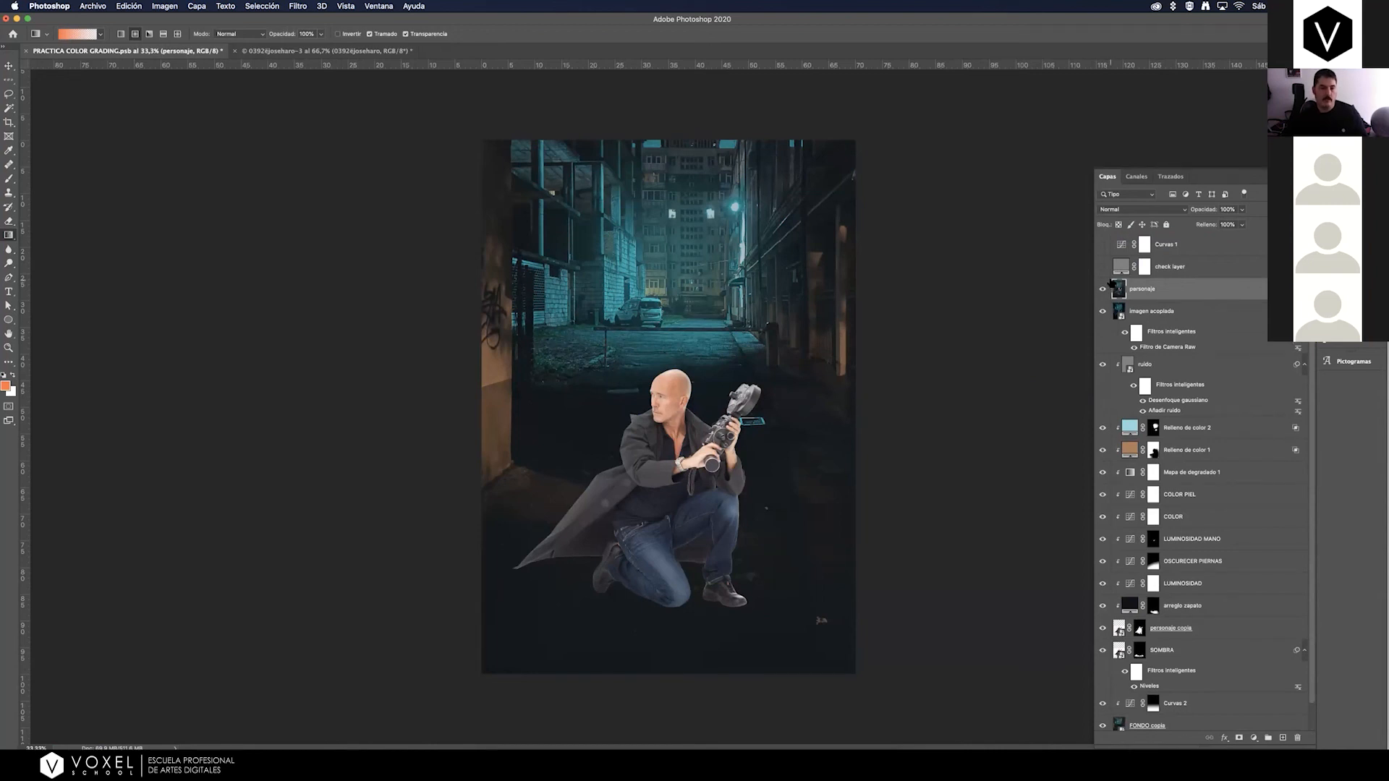
Compare the merged unedited layer with the graded composite by alternating its visibility, and switch to Zoom.
left_click(1102, 290)
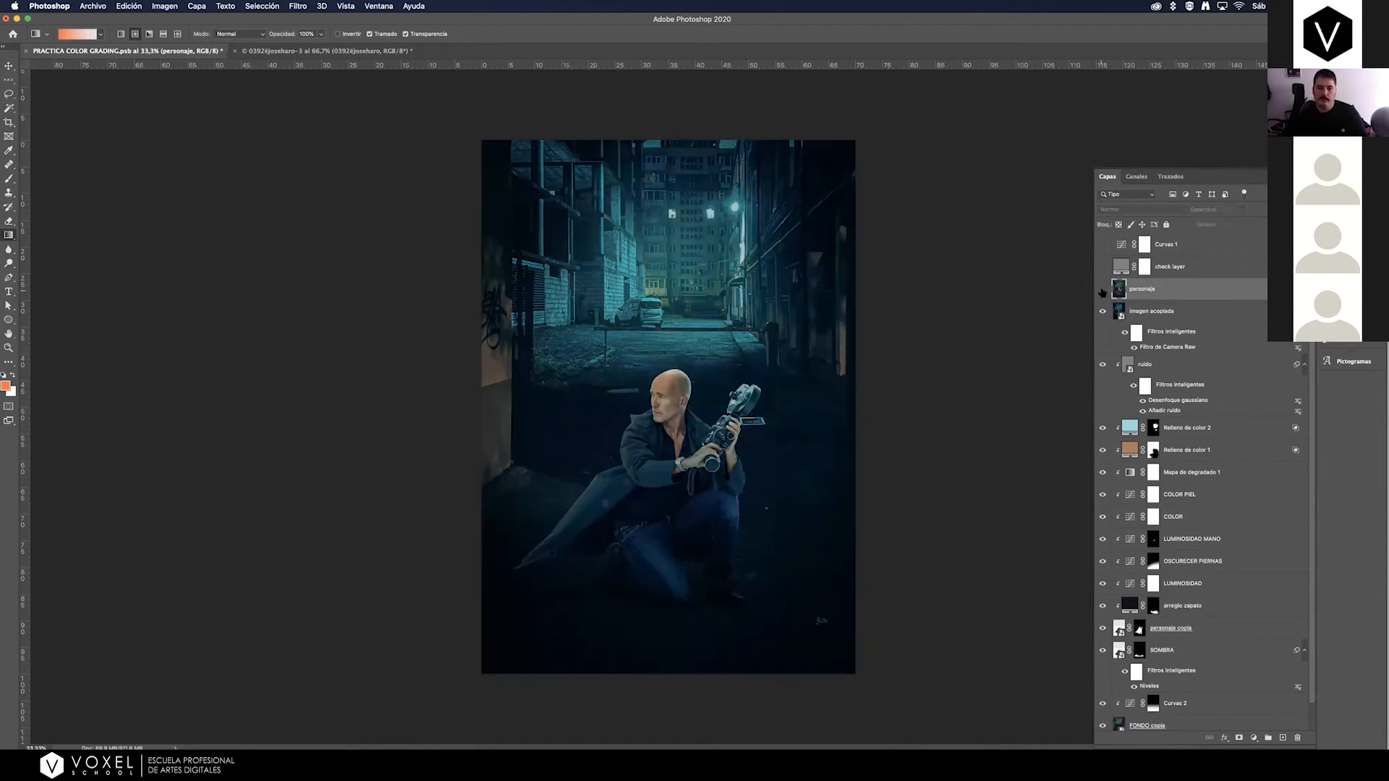
left_click(1101, 290)
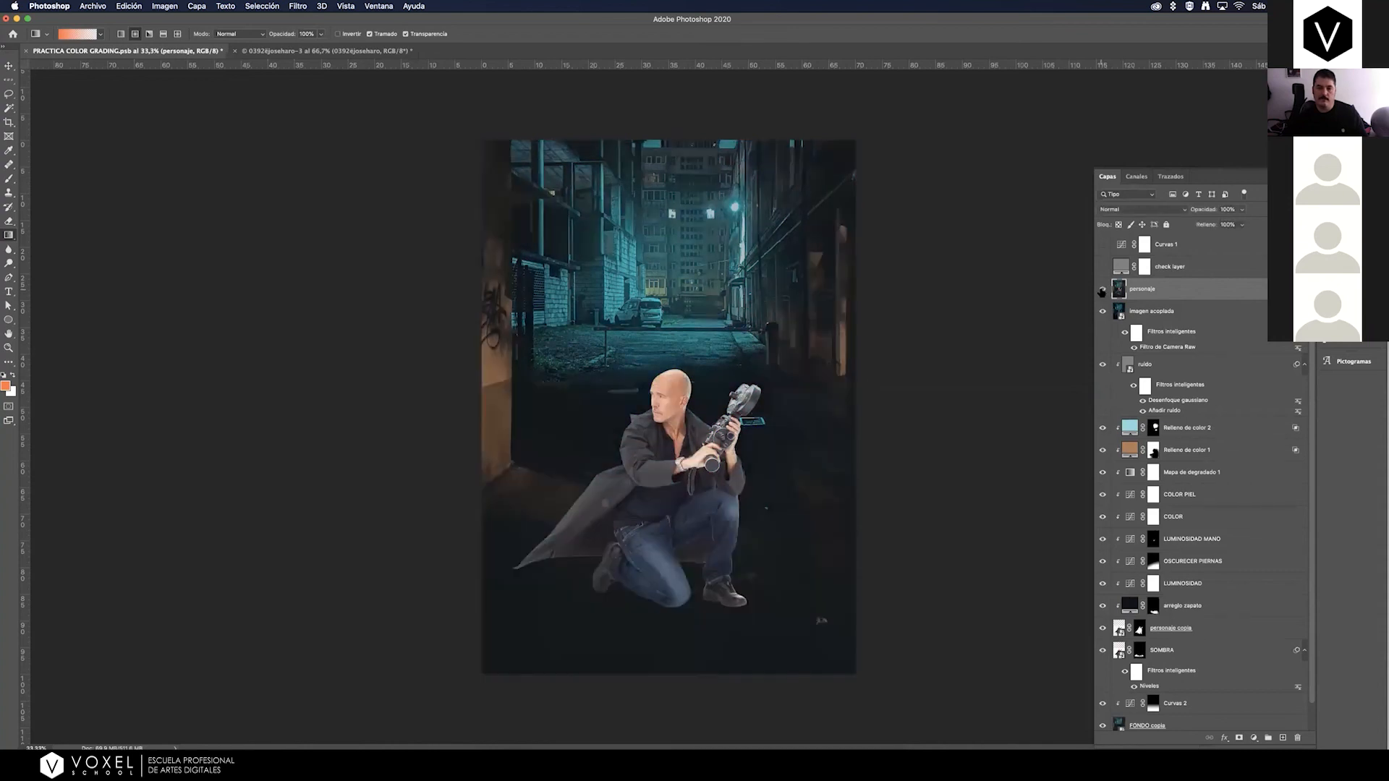
left_click(1102, 291)
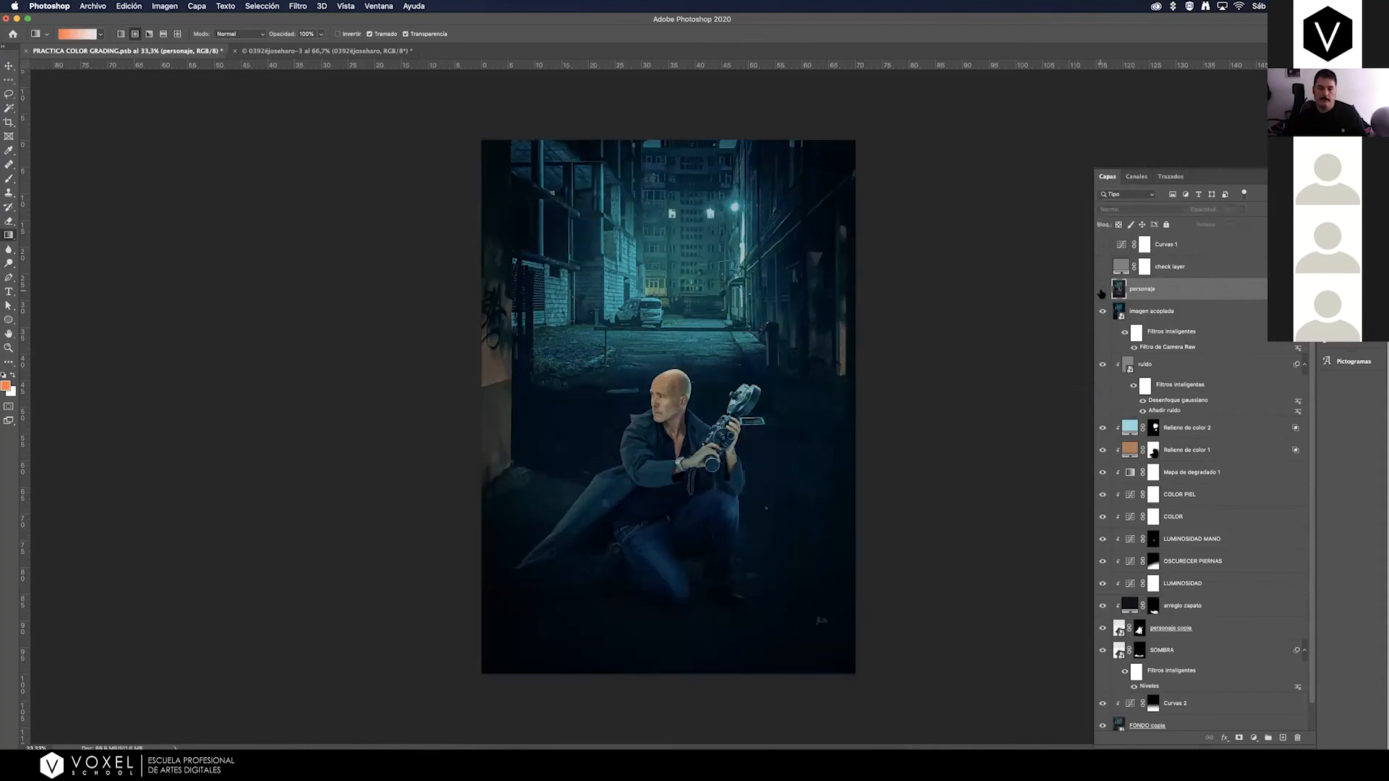
left_click(1102, 290)
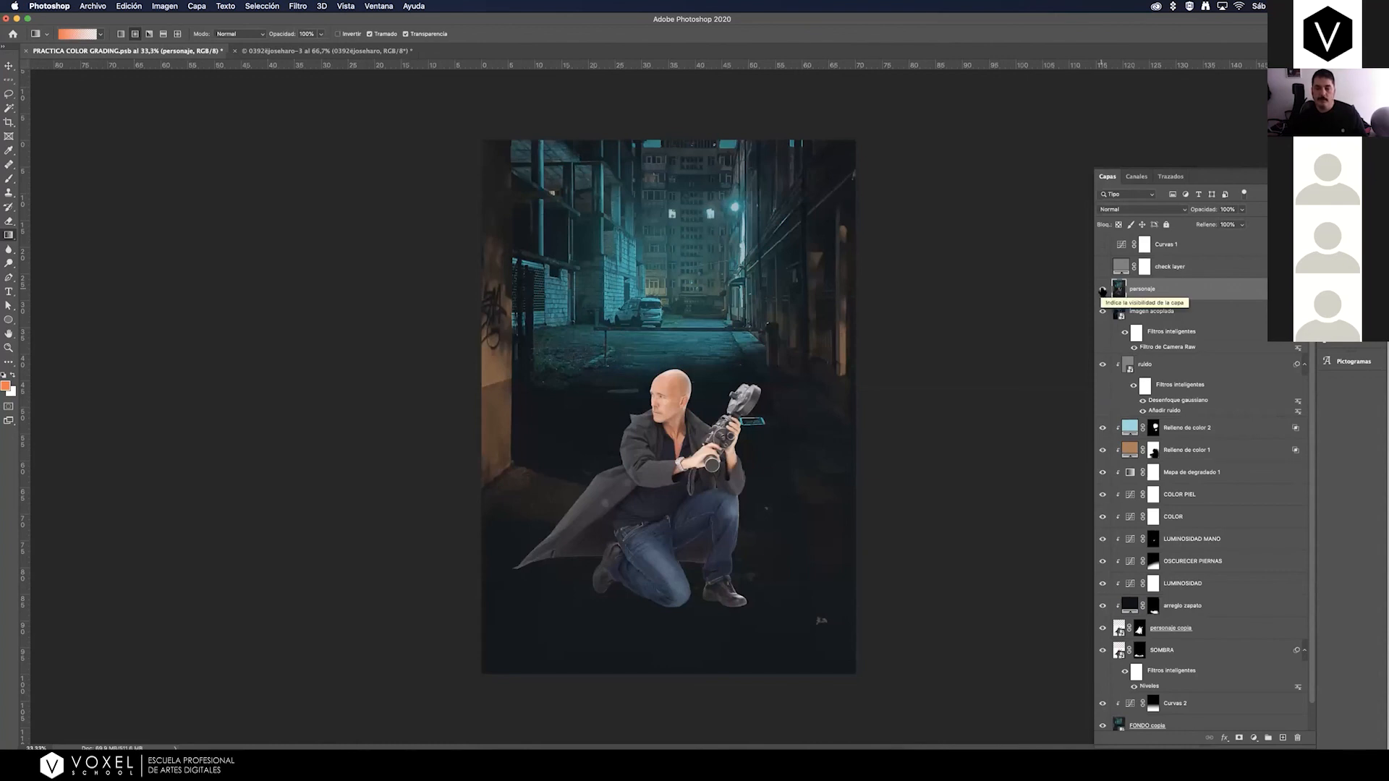
left_click(1102, 291)
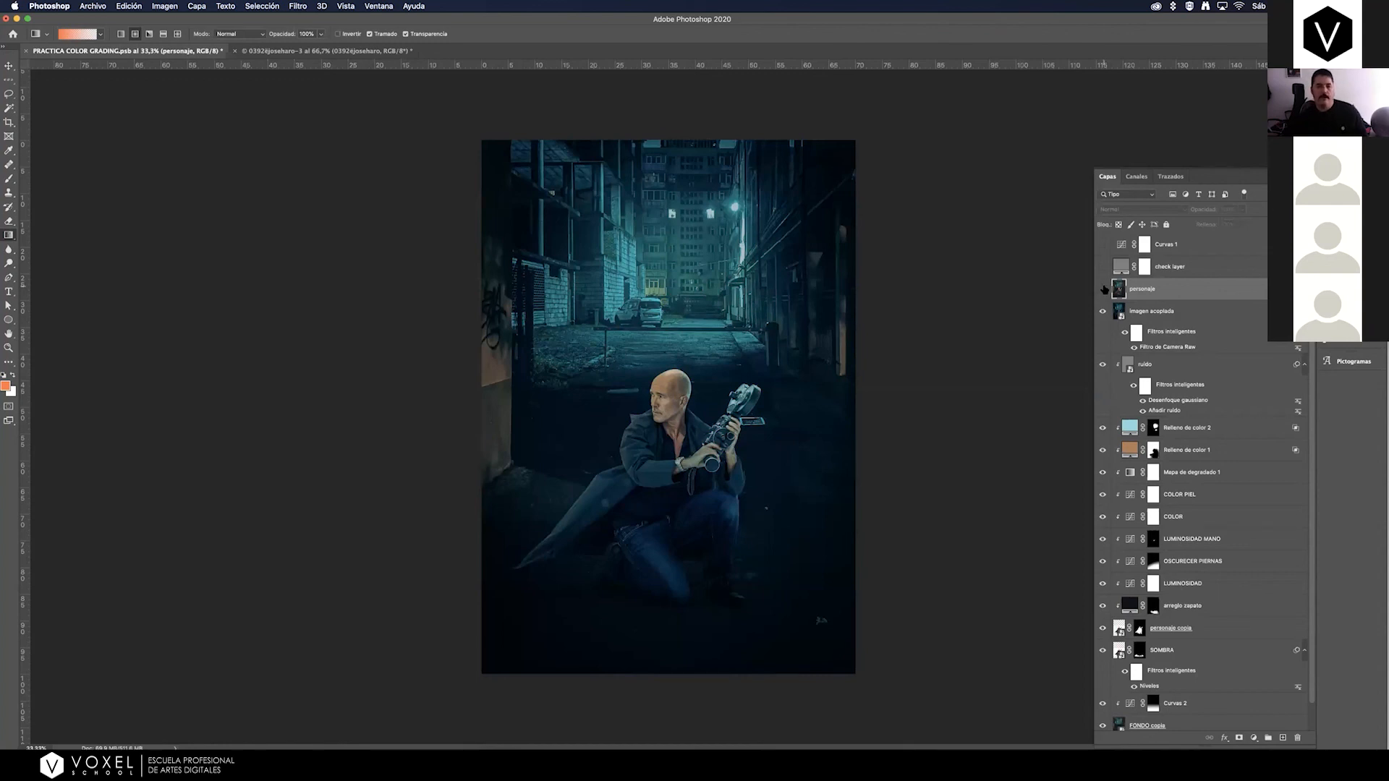
left_click(1103, 289)
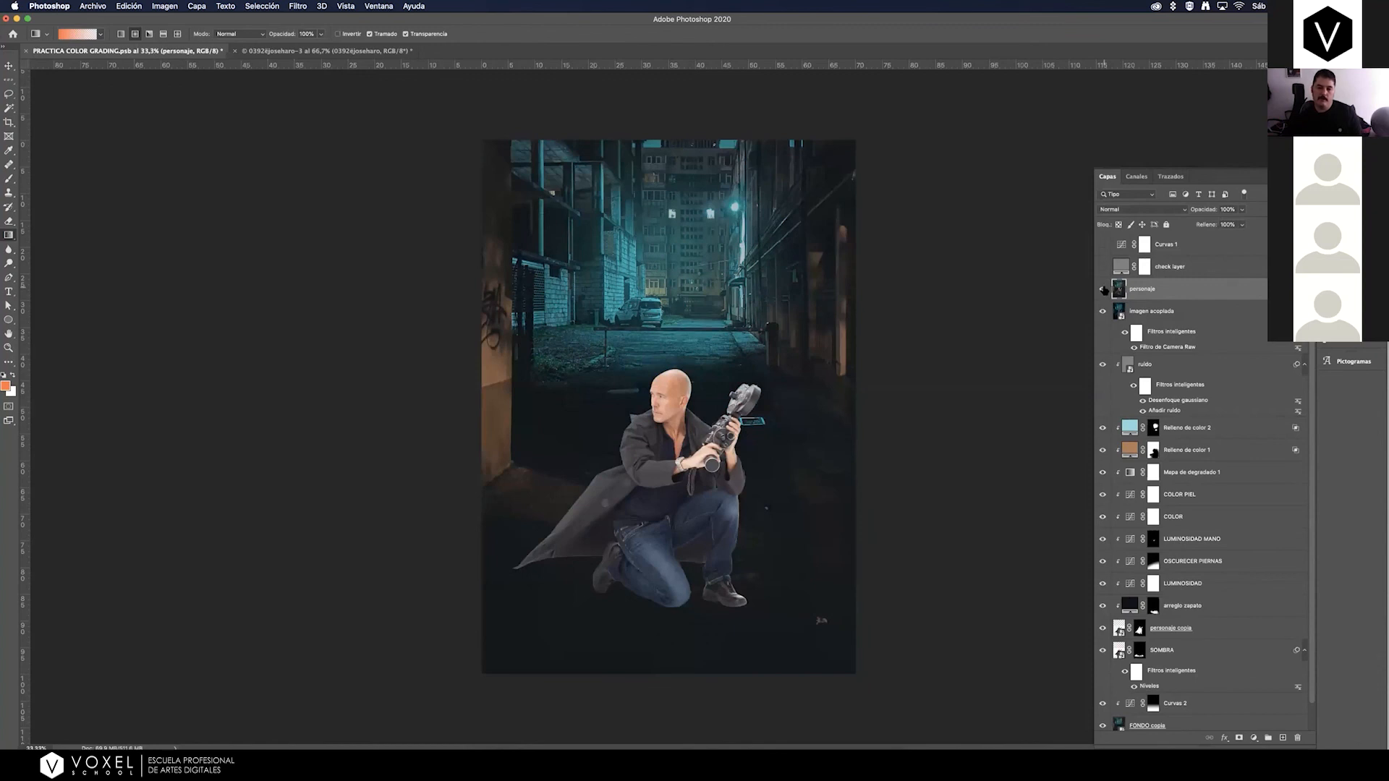
left_click(1103, 290)
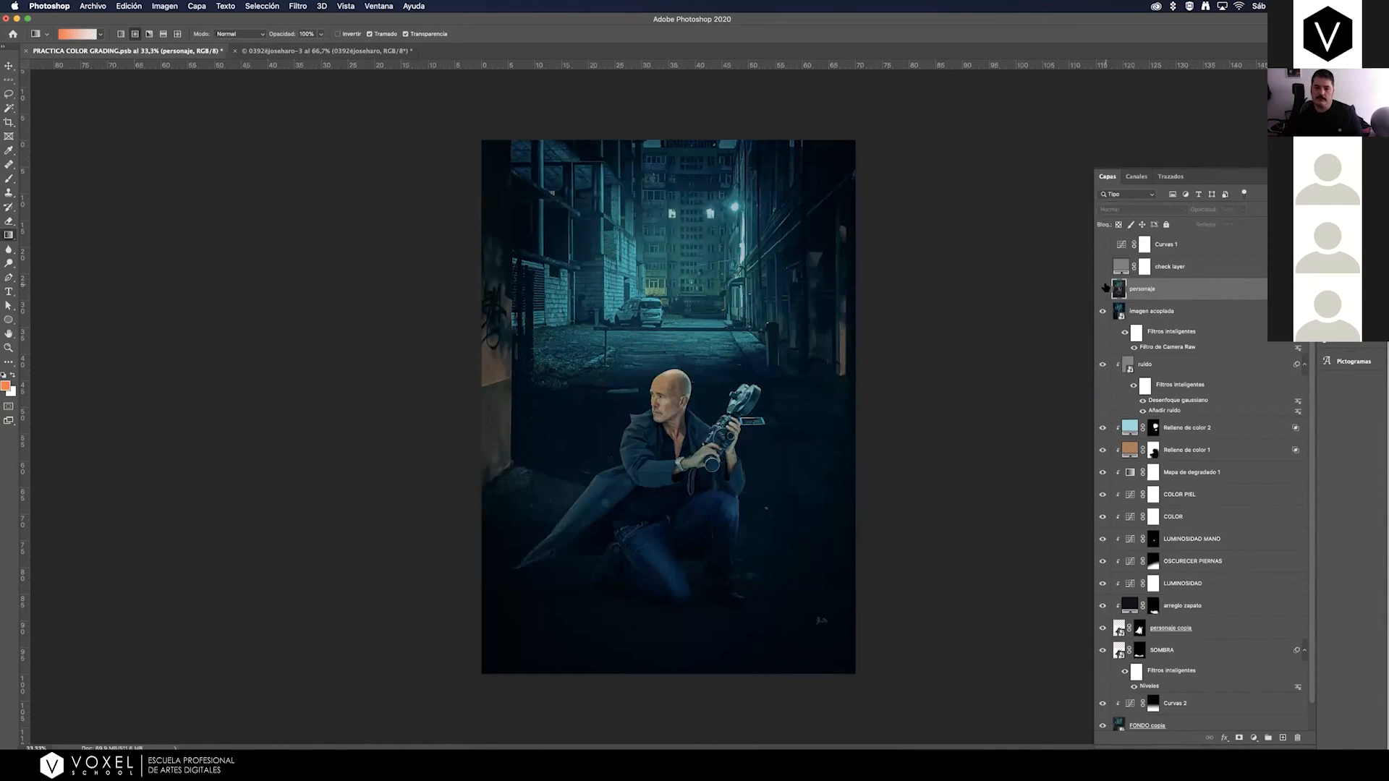
left_click(1103, 289)
left_click(1103, 289)
left_click(838, 763)
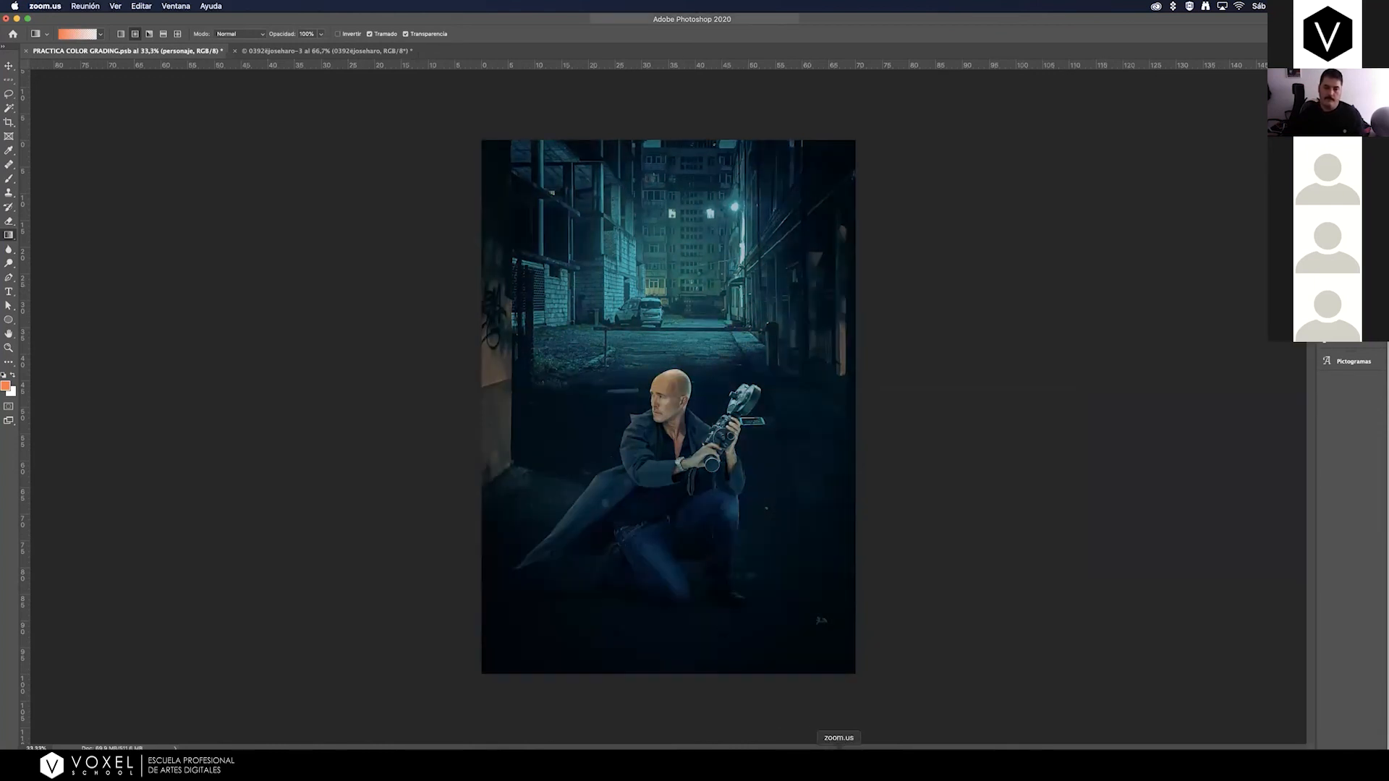